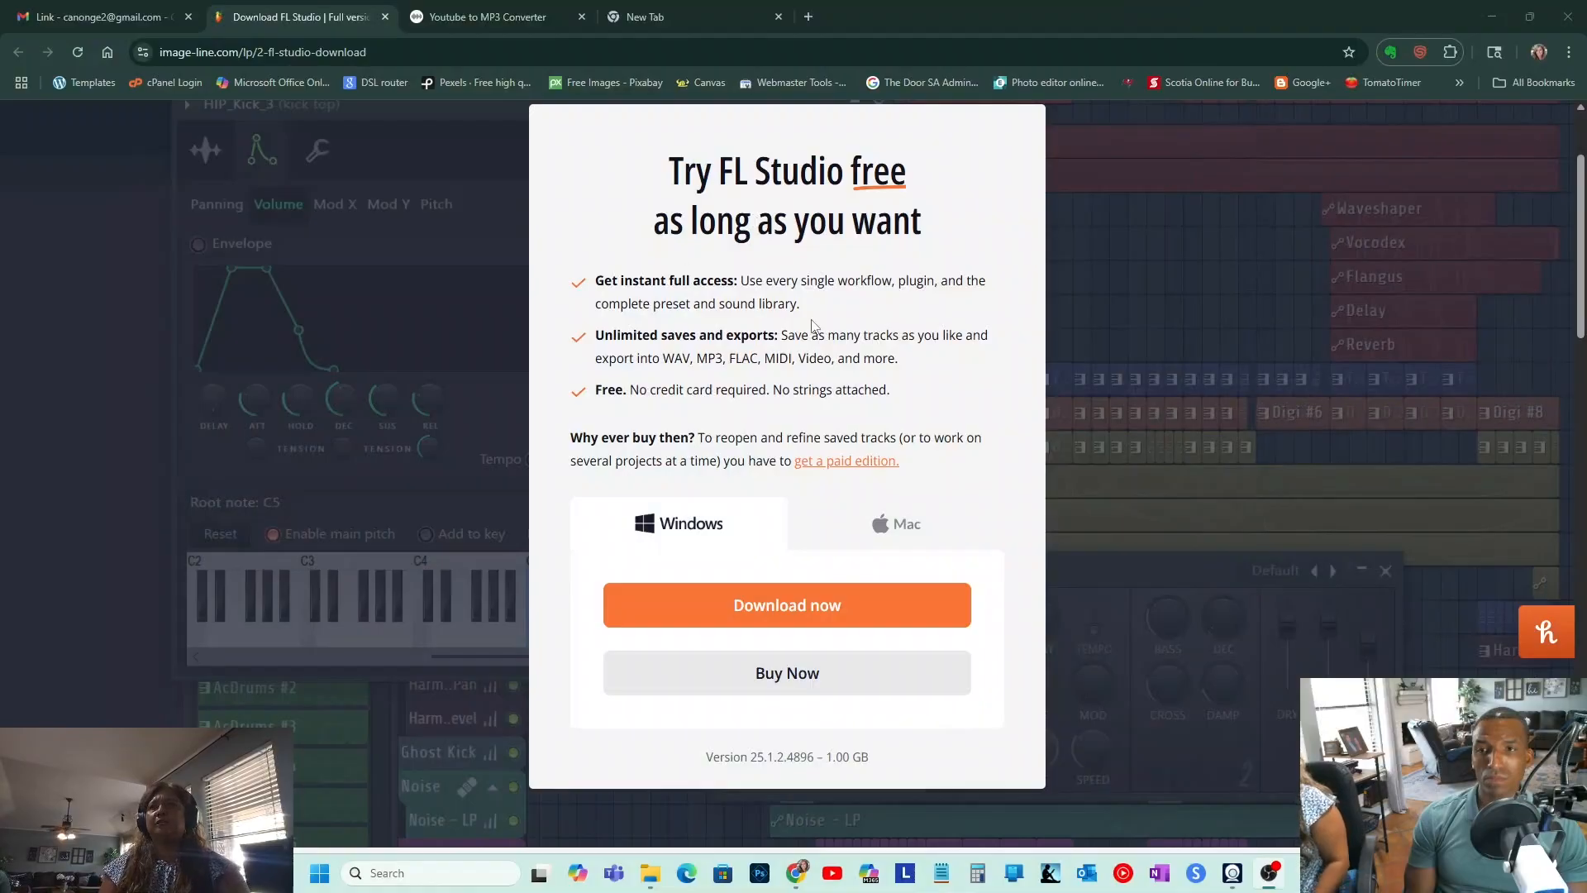
# - Browse the latest uploads in the video list of the PEREPONKA BEATS YouTube channel for instrumental beats
pyautogui.click(479, 17)
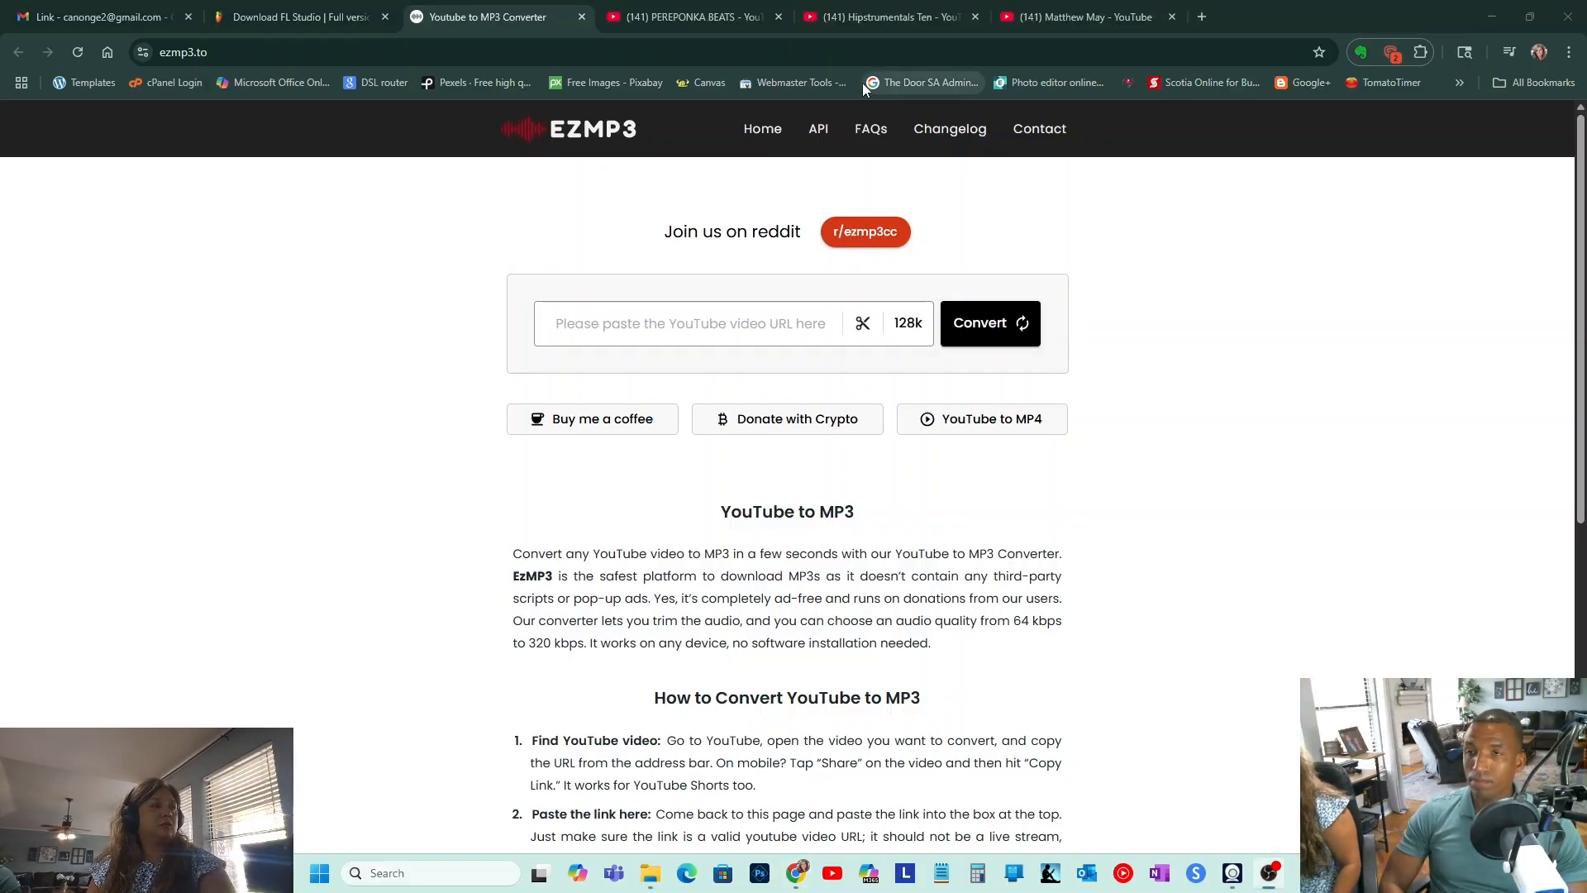
pyautogui.click(726, 18)
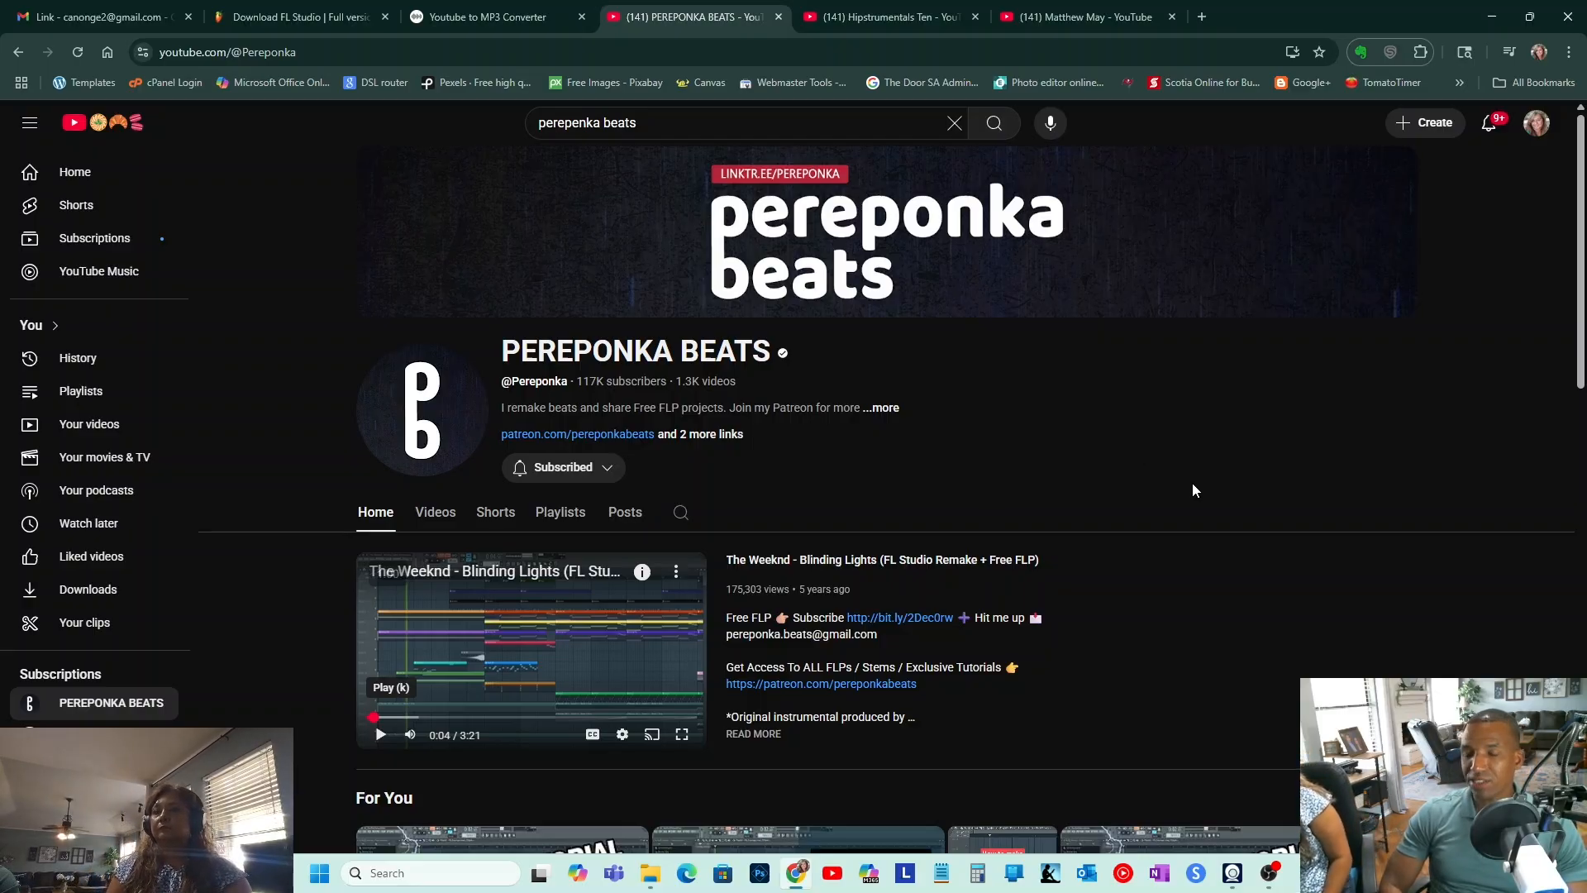
pyautogui.click(434, 514)
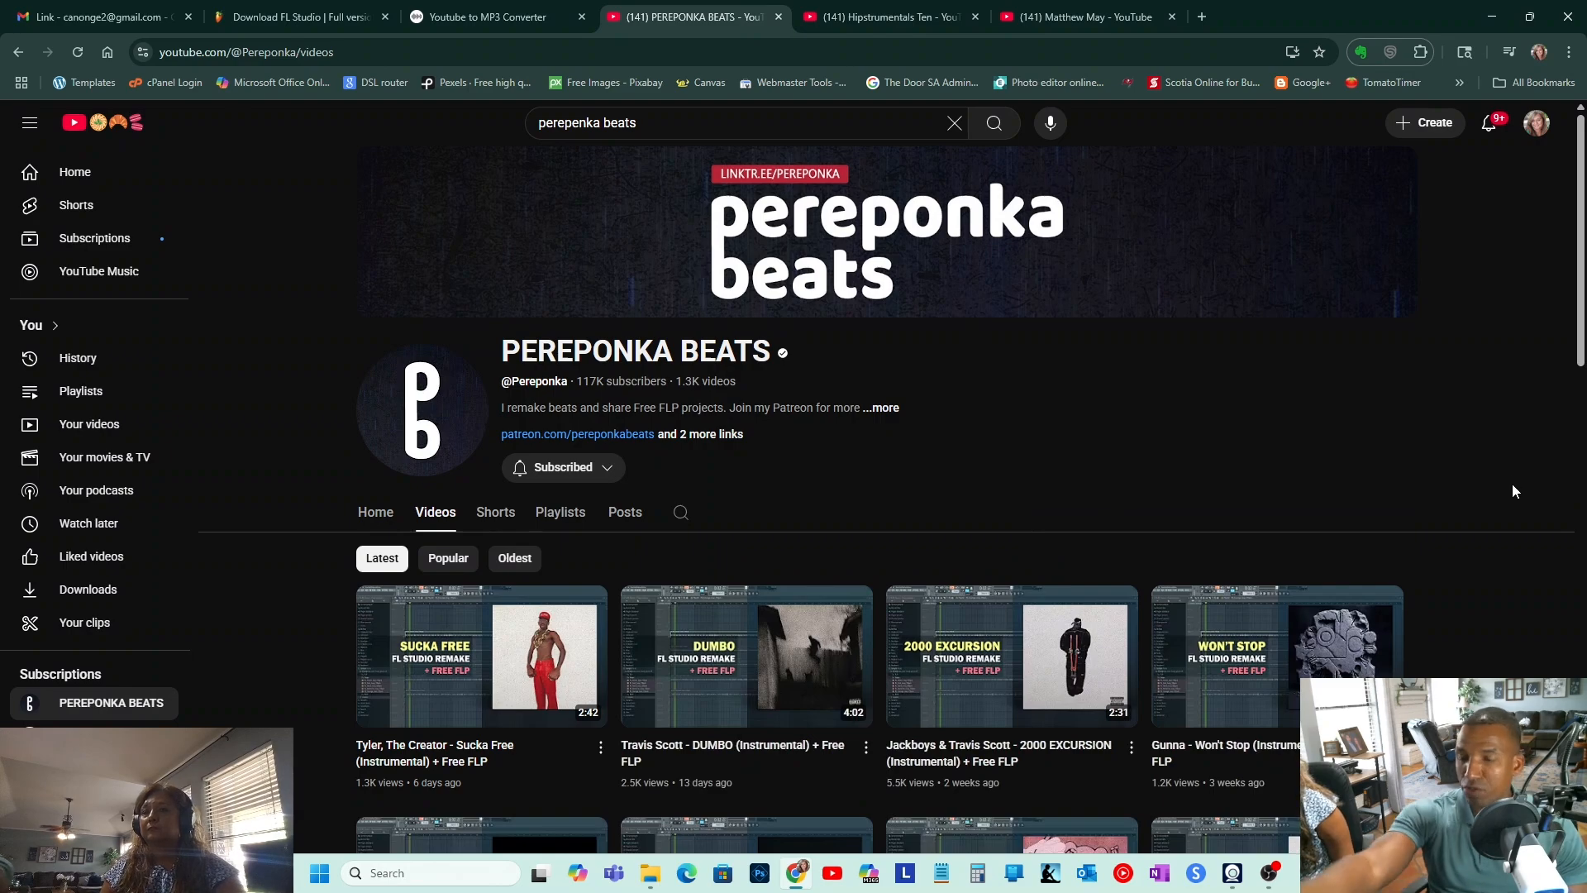
pyautogui.scroll(-4, 1511, 483)
pyautogui.scroll(-1, 1507, 509)
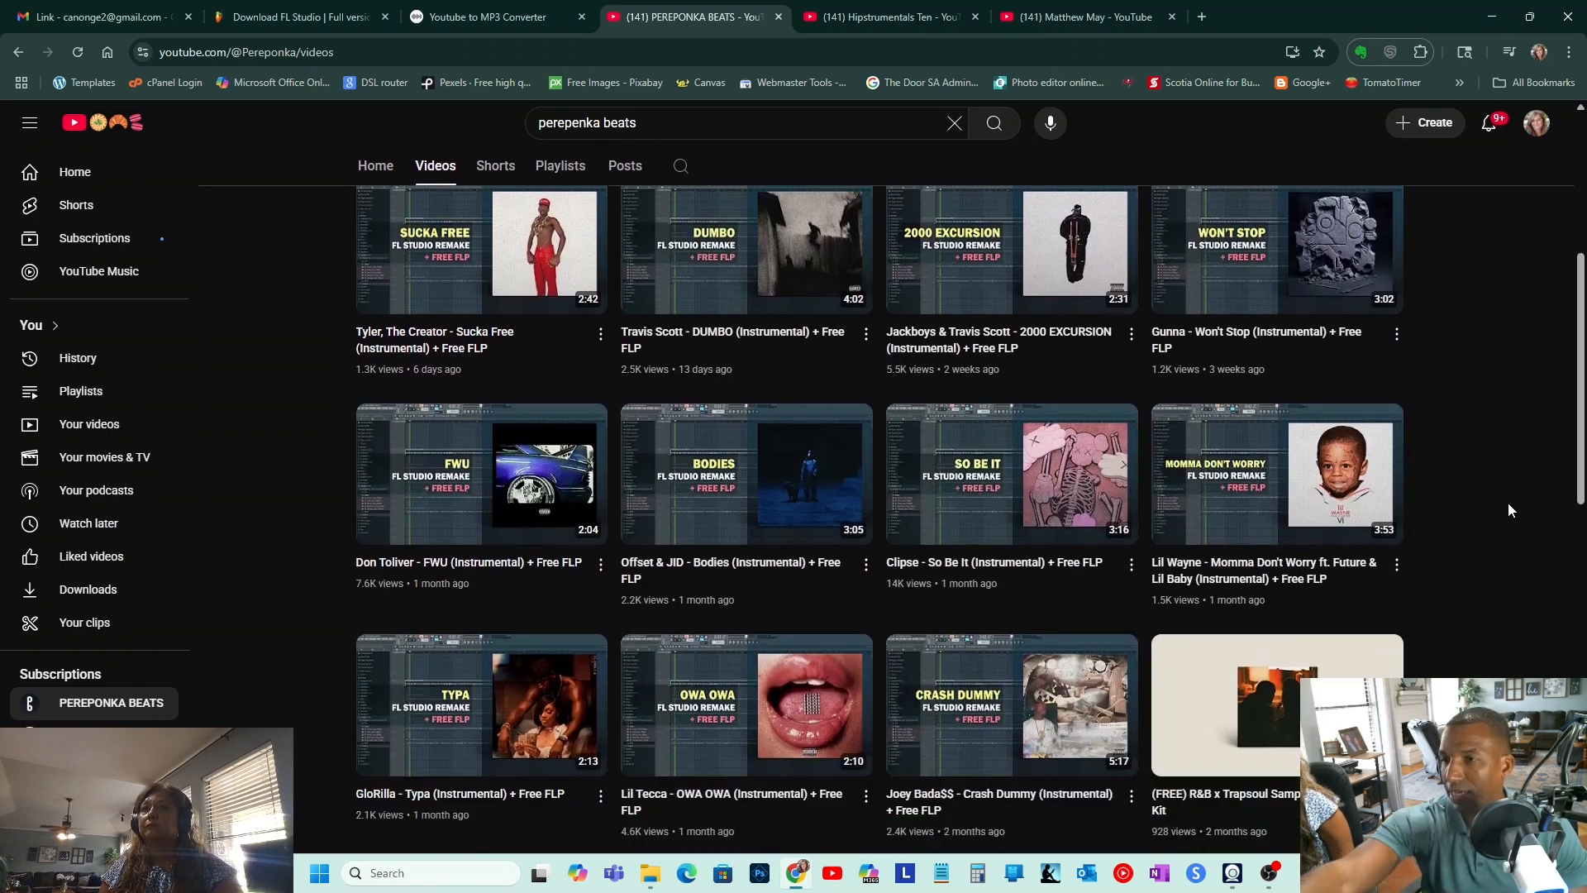
pyautogui.scroll(-3, 1508, 508)
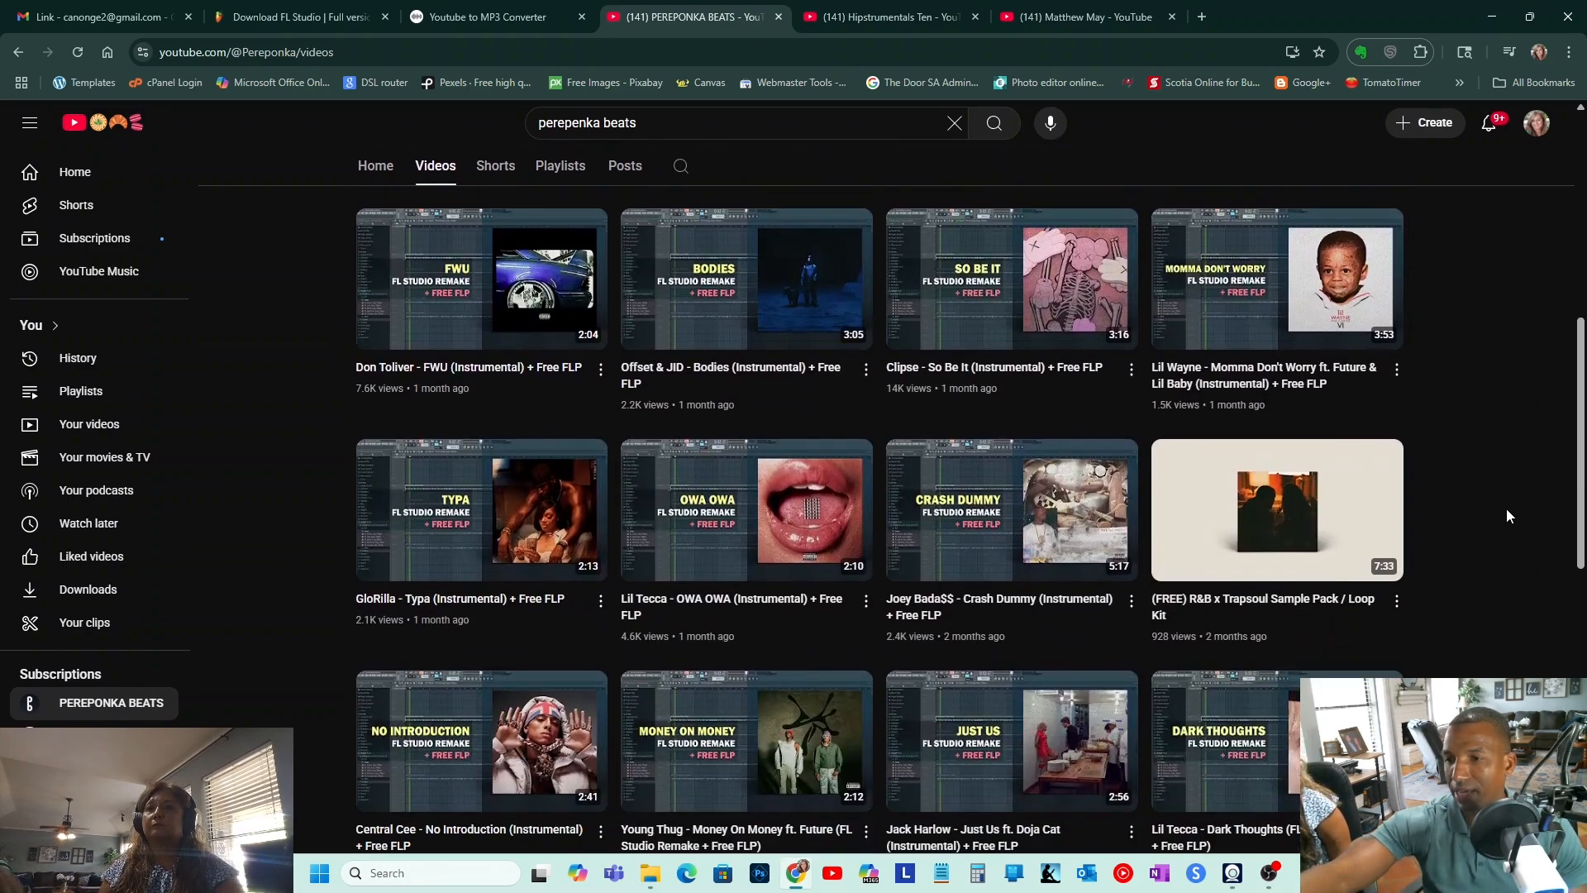
pyautogui.scroll(-6, 1507, 510)
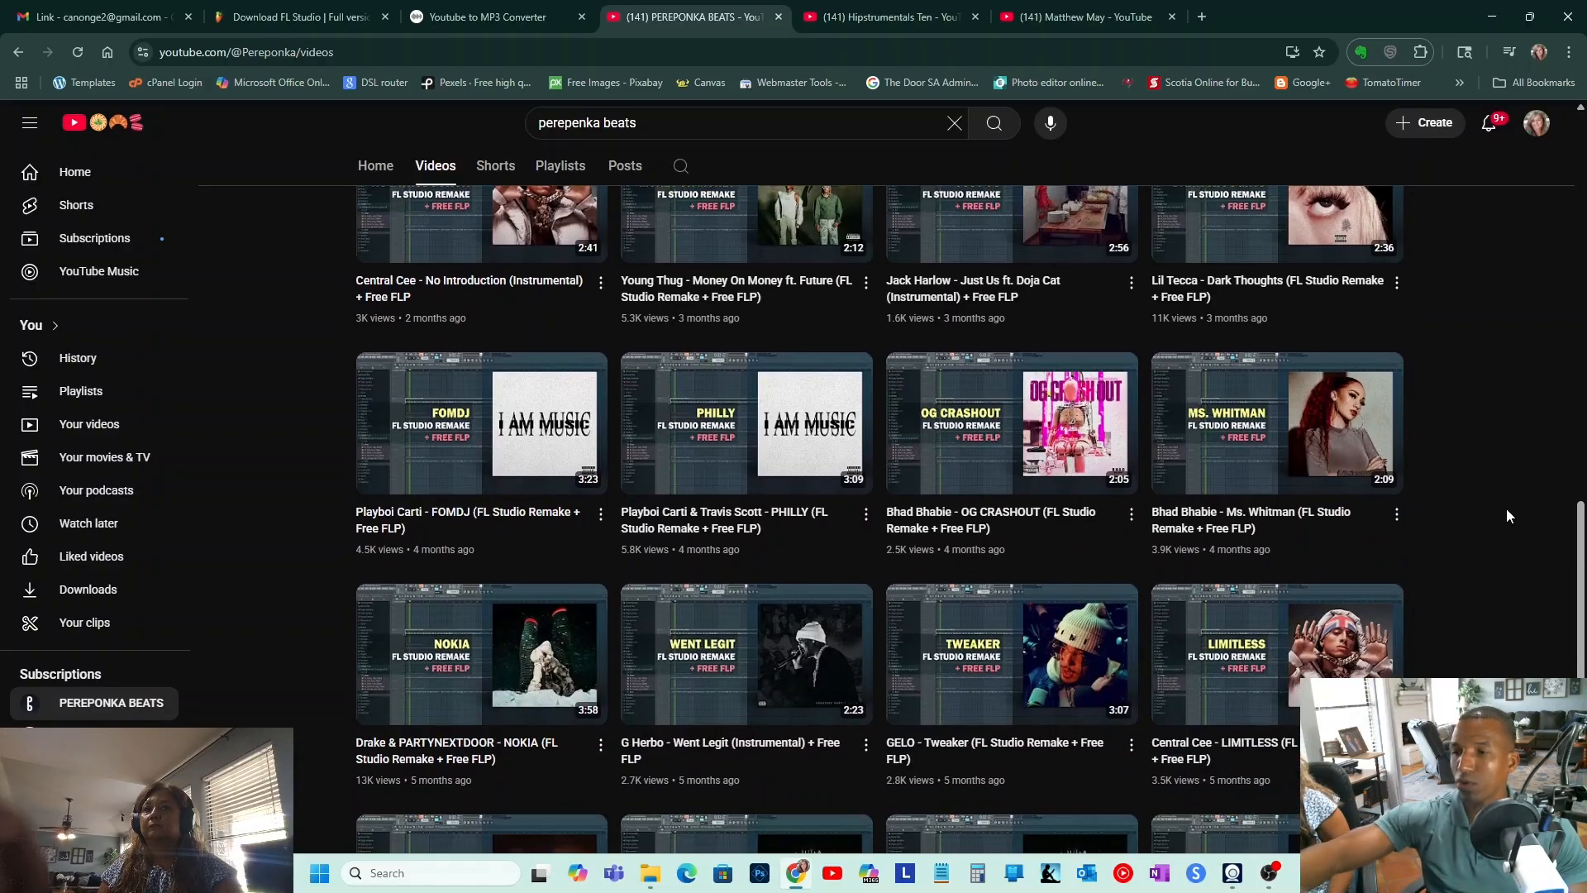
pyautogui.scroll(11, 1506, 508)
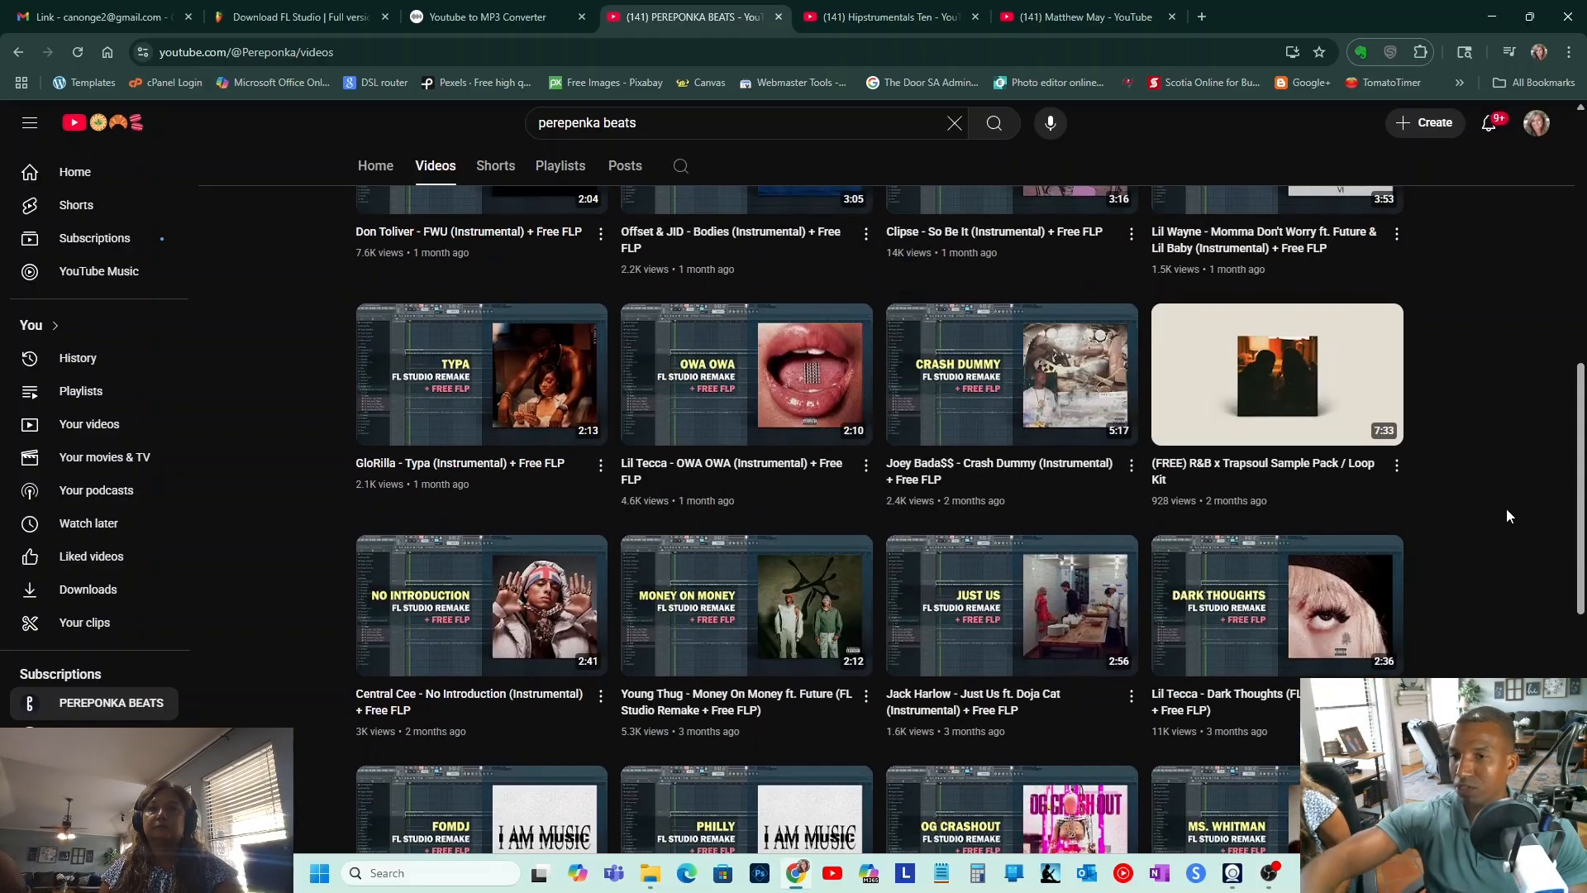
pyautogui.scroll(3, 1507, 515)
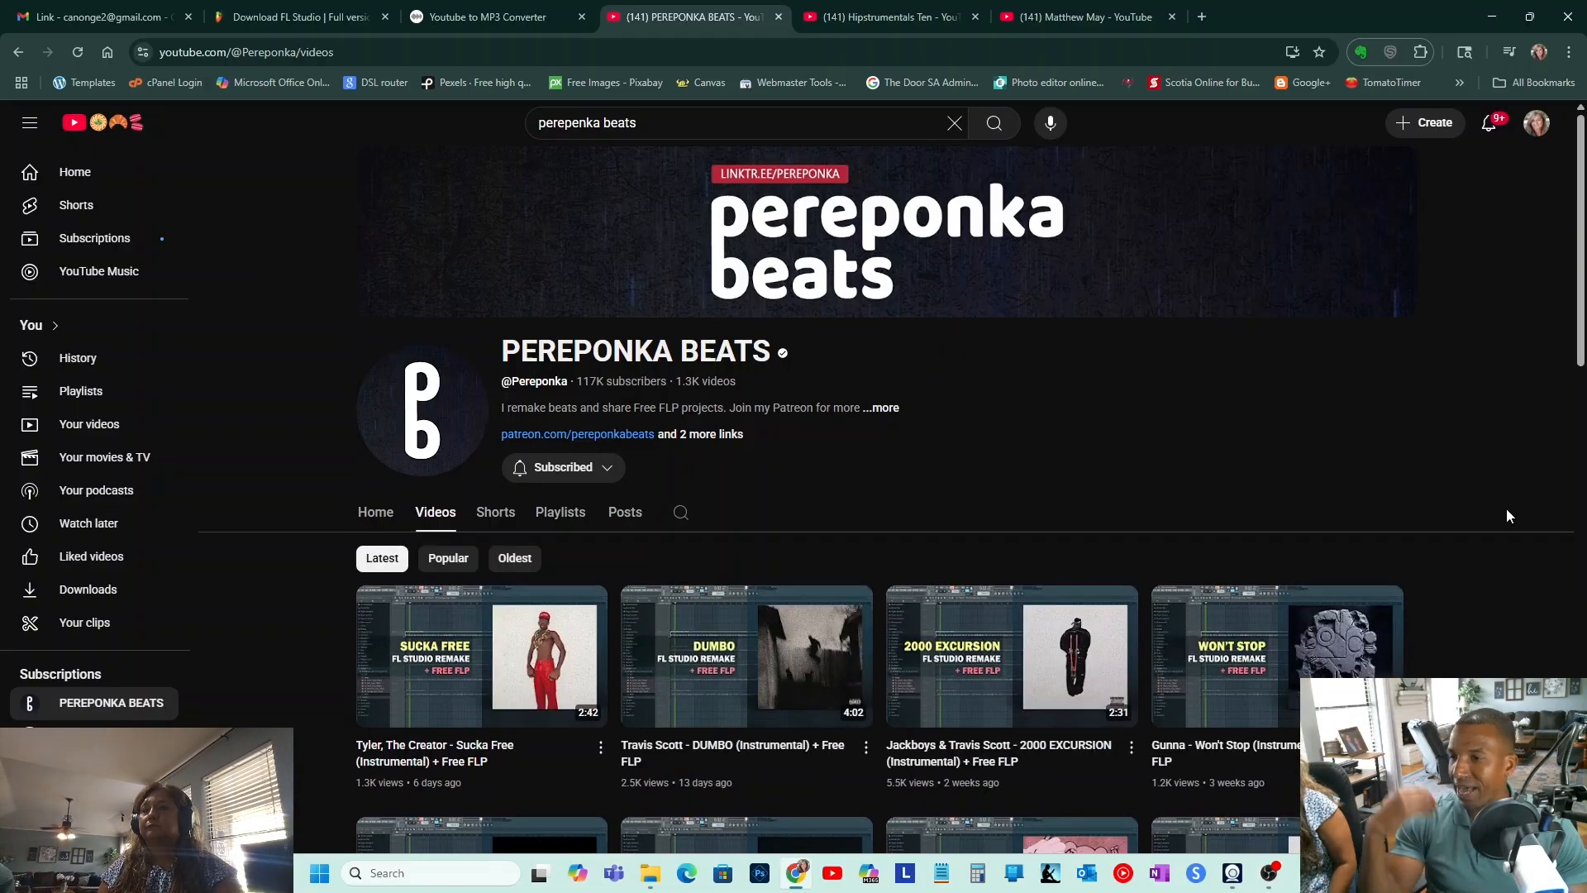
pyautogui.scroll(-4, 1509, 516)
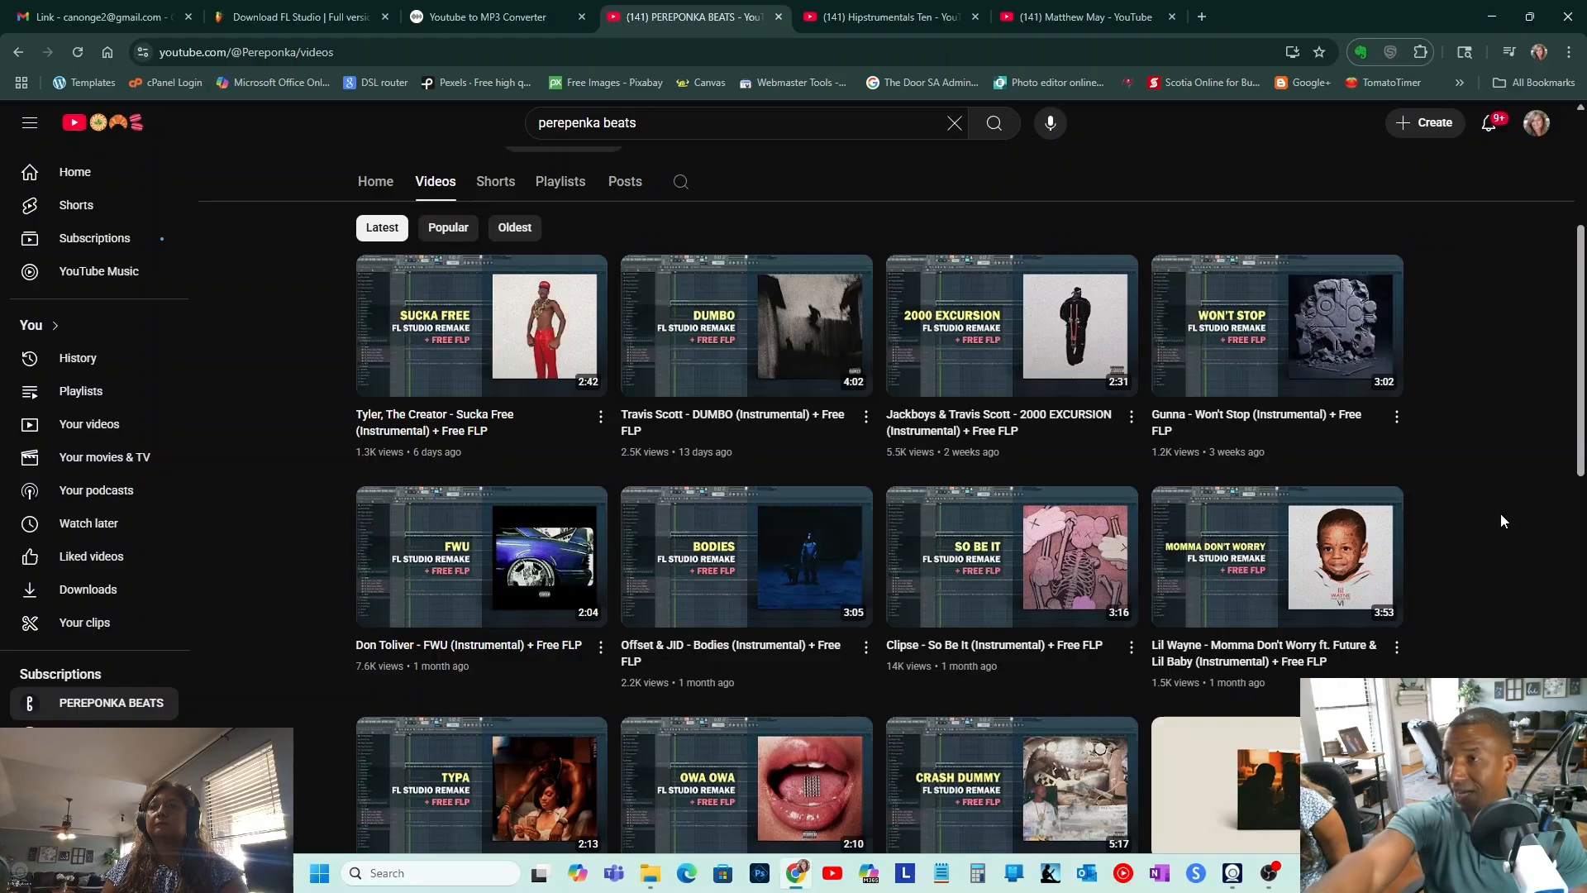
pyautogui.scroll(3, 1502, 515)
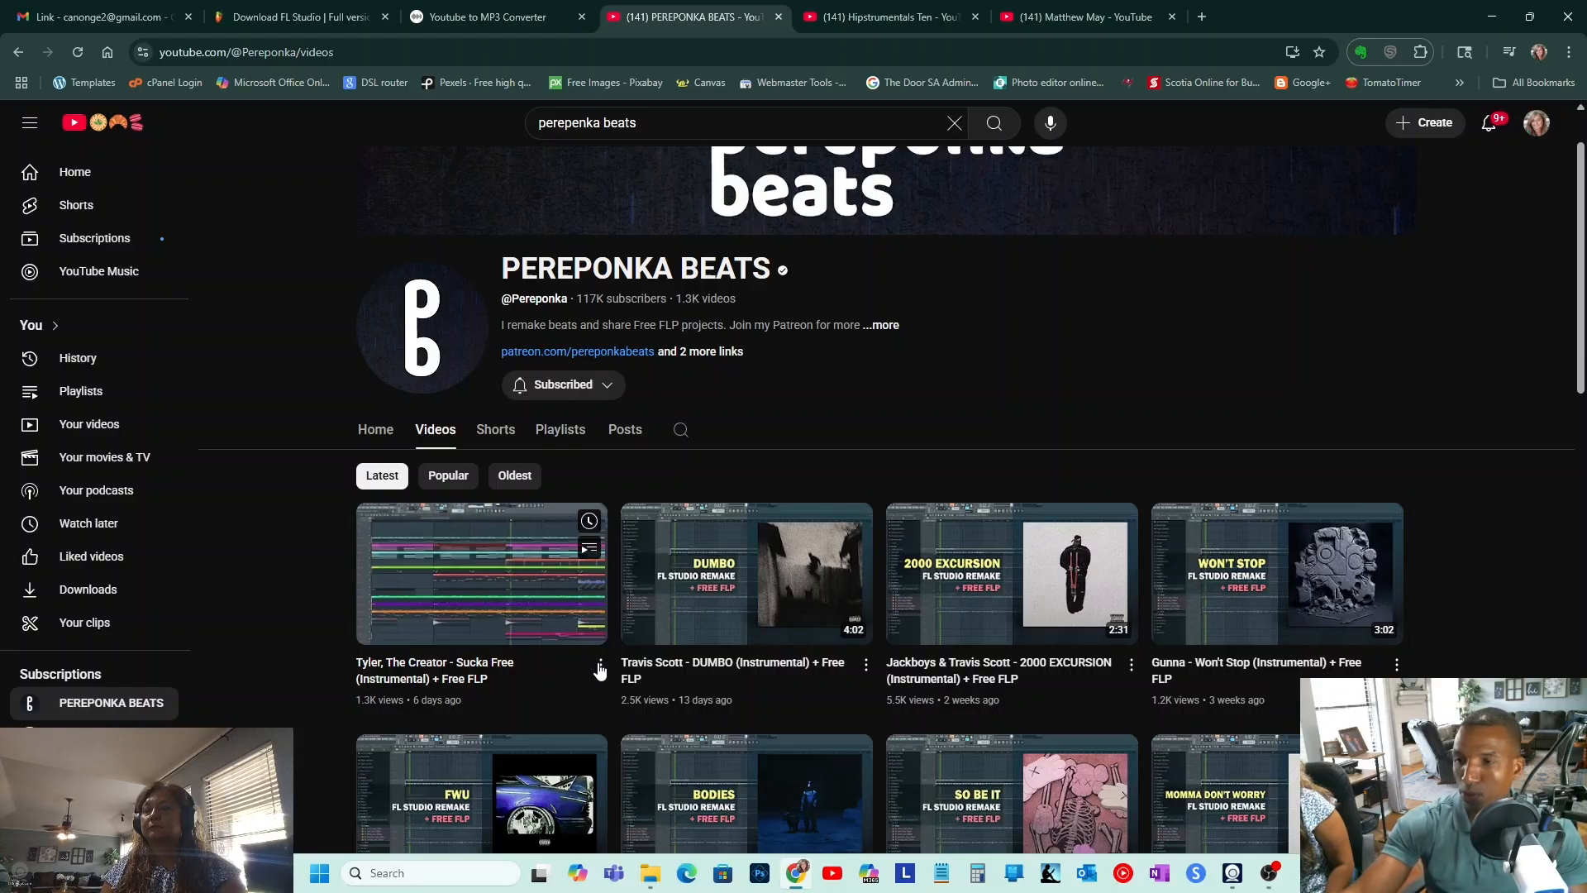
pyautogui.scroll(-1, 1471, 514)
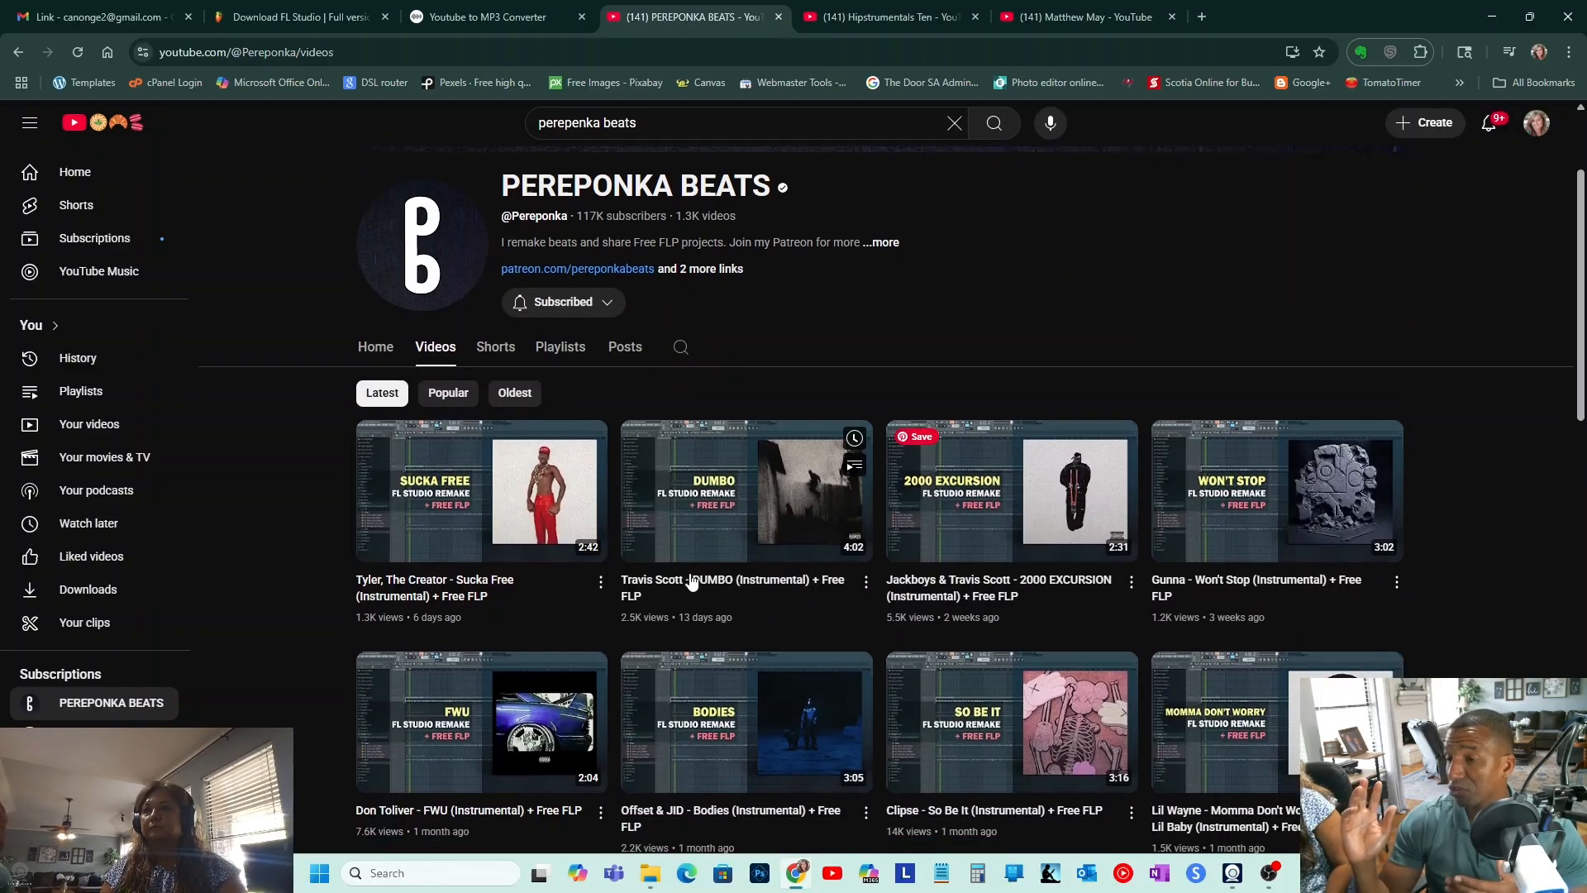
# - Copy the share link of the "Tyler, The Creator - Sucka Free (Instrumental) + Free FLP" video
pyautogui.click(601, 583)
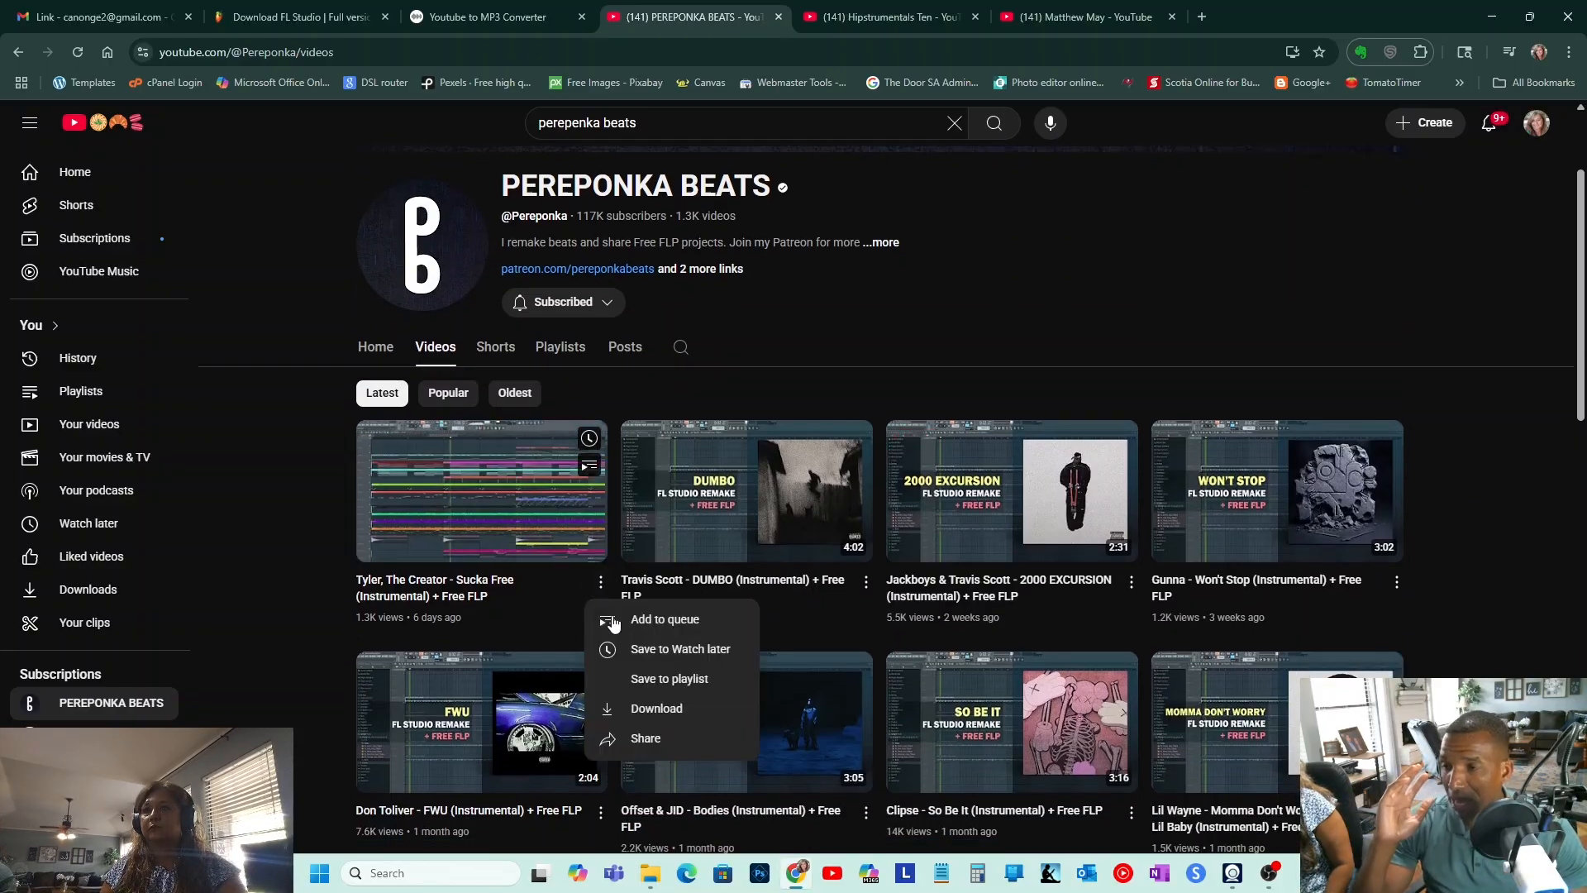
pyautogui.click(649, 739)
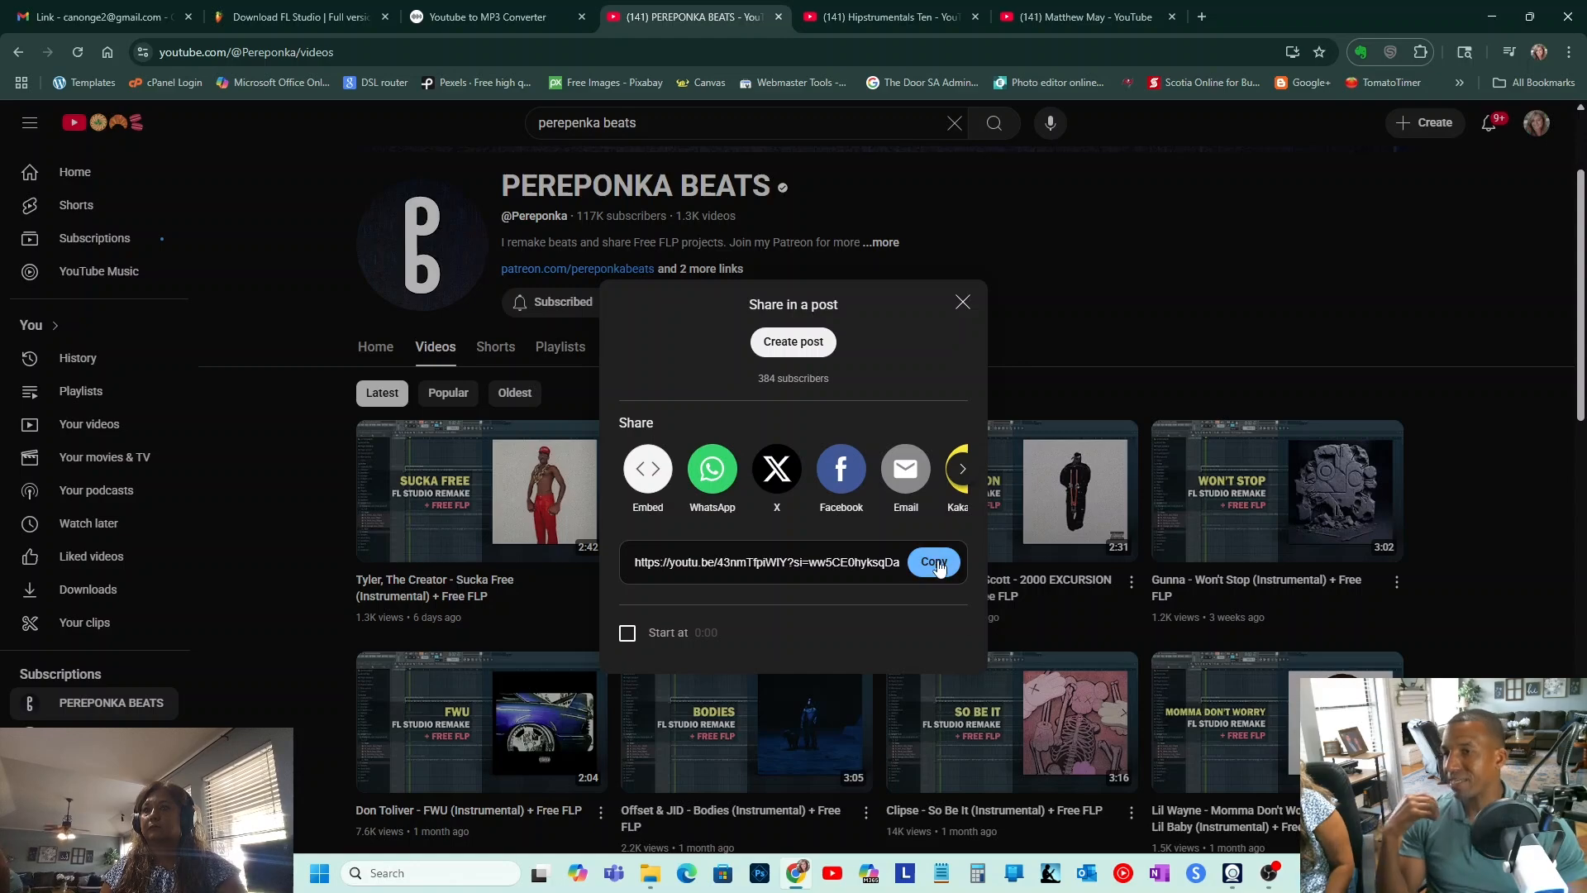
pyautogui.click(934, 562)
# - Try to convert the copied YouTube link to MP3 on the open EZMP3 page
pyautogui.click(513, 16)
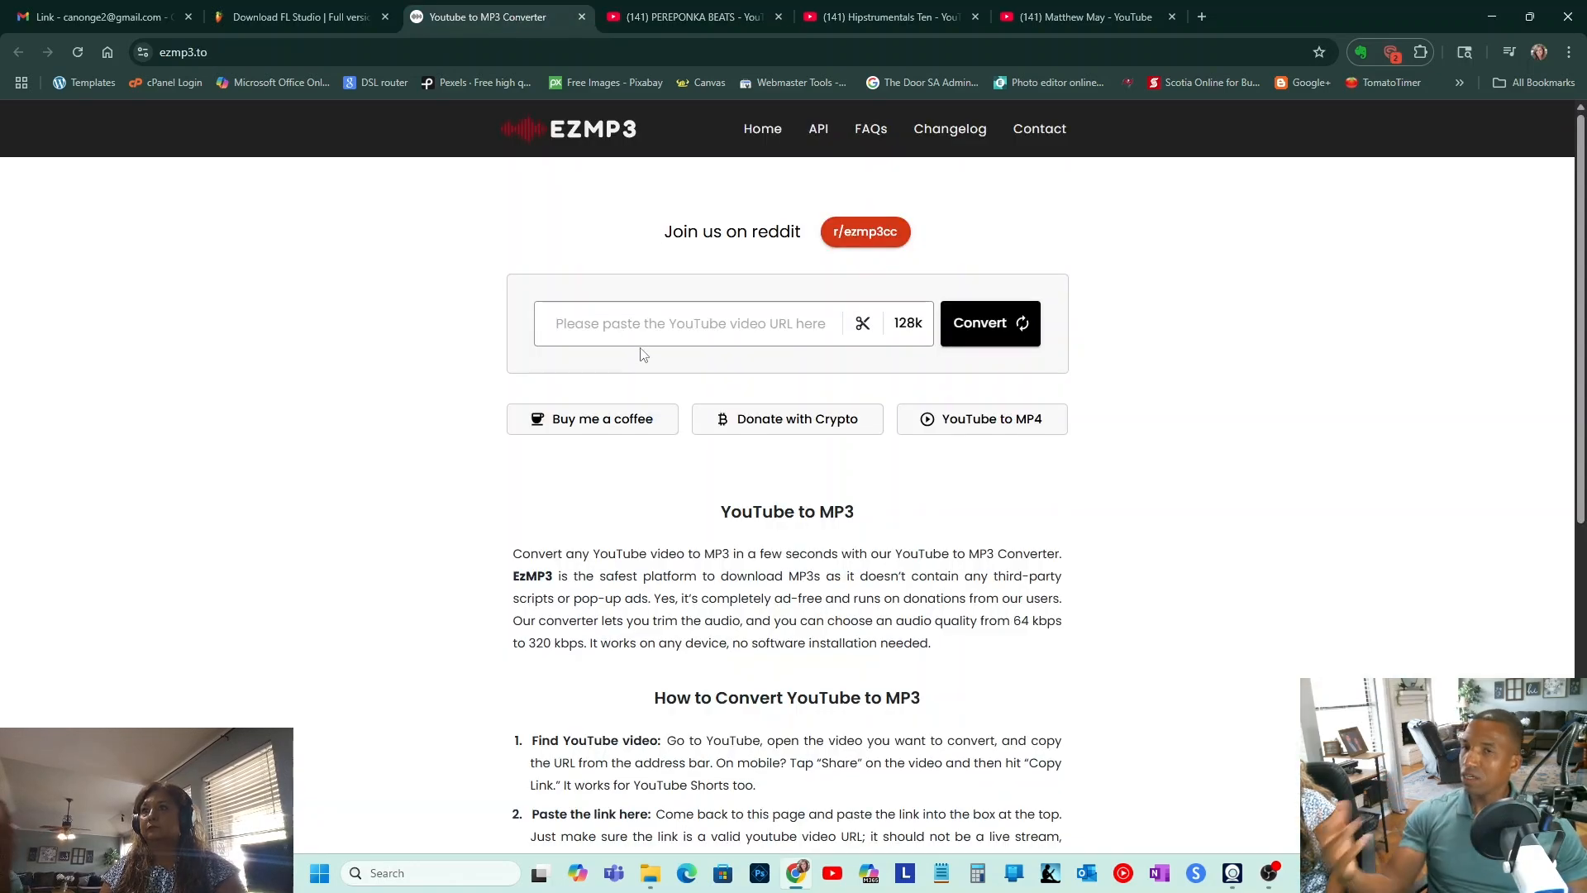
pyautogui.write('https://youtu.be/43nmTfpiWIY?si=ww5CE0hyksqDauKq')
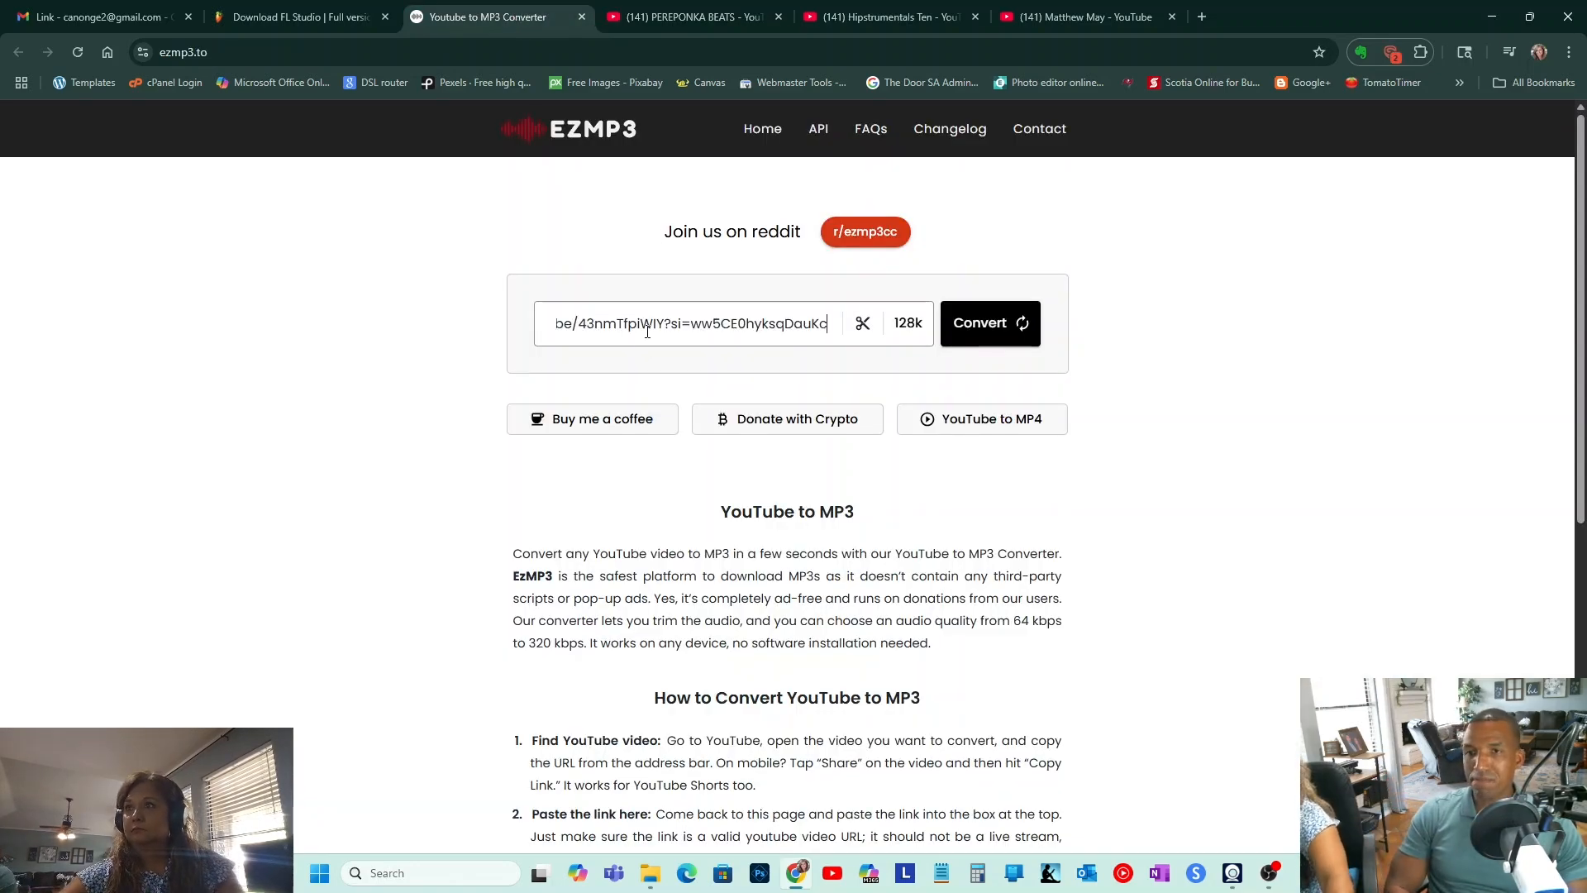
pyautogui.click(964, 329)
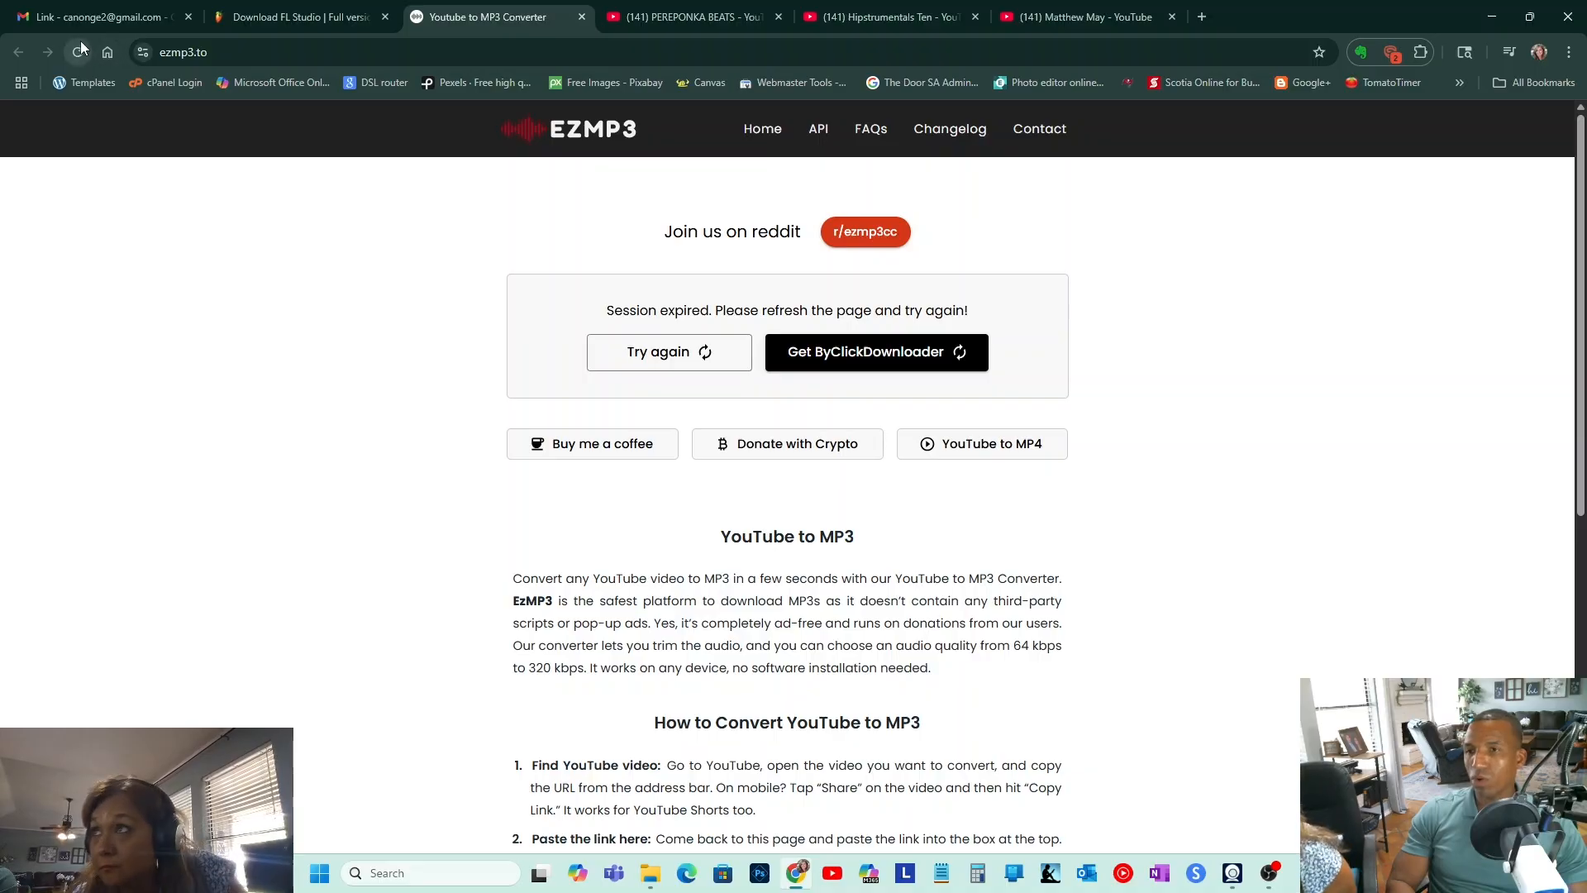
# - Reload ezmp3.to and convert the copied Sucka Free video link to MP3 at 128k quality
pyautogui.click(351, 52)
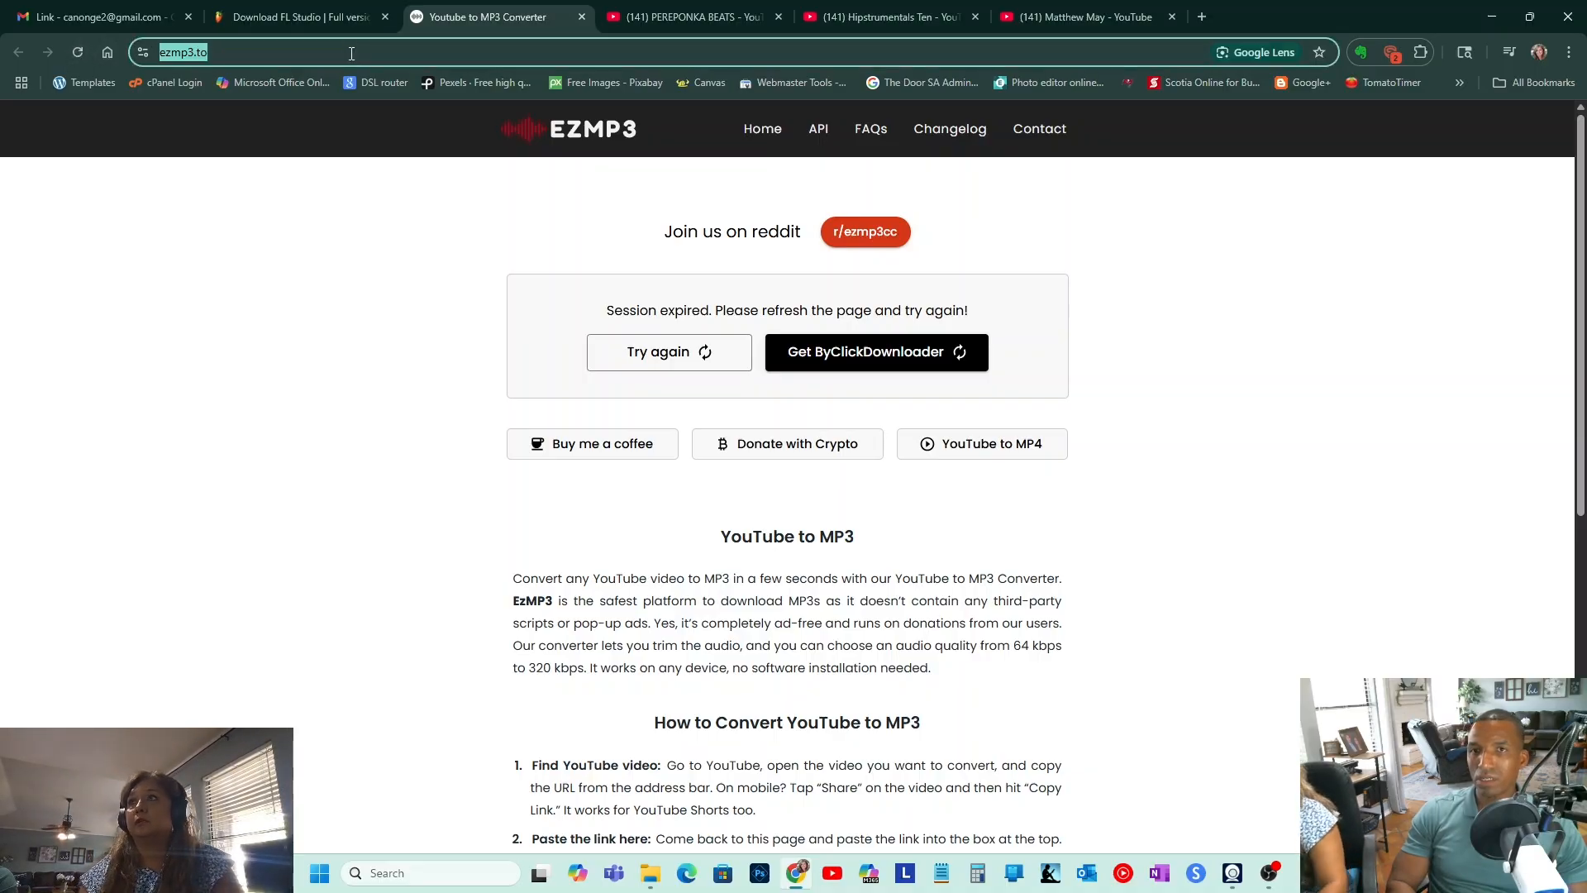
pyautogui.press('Return')
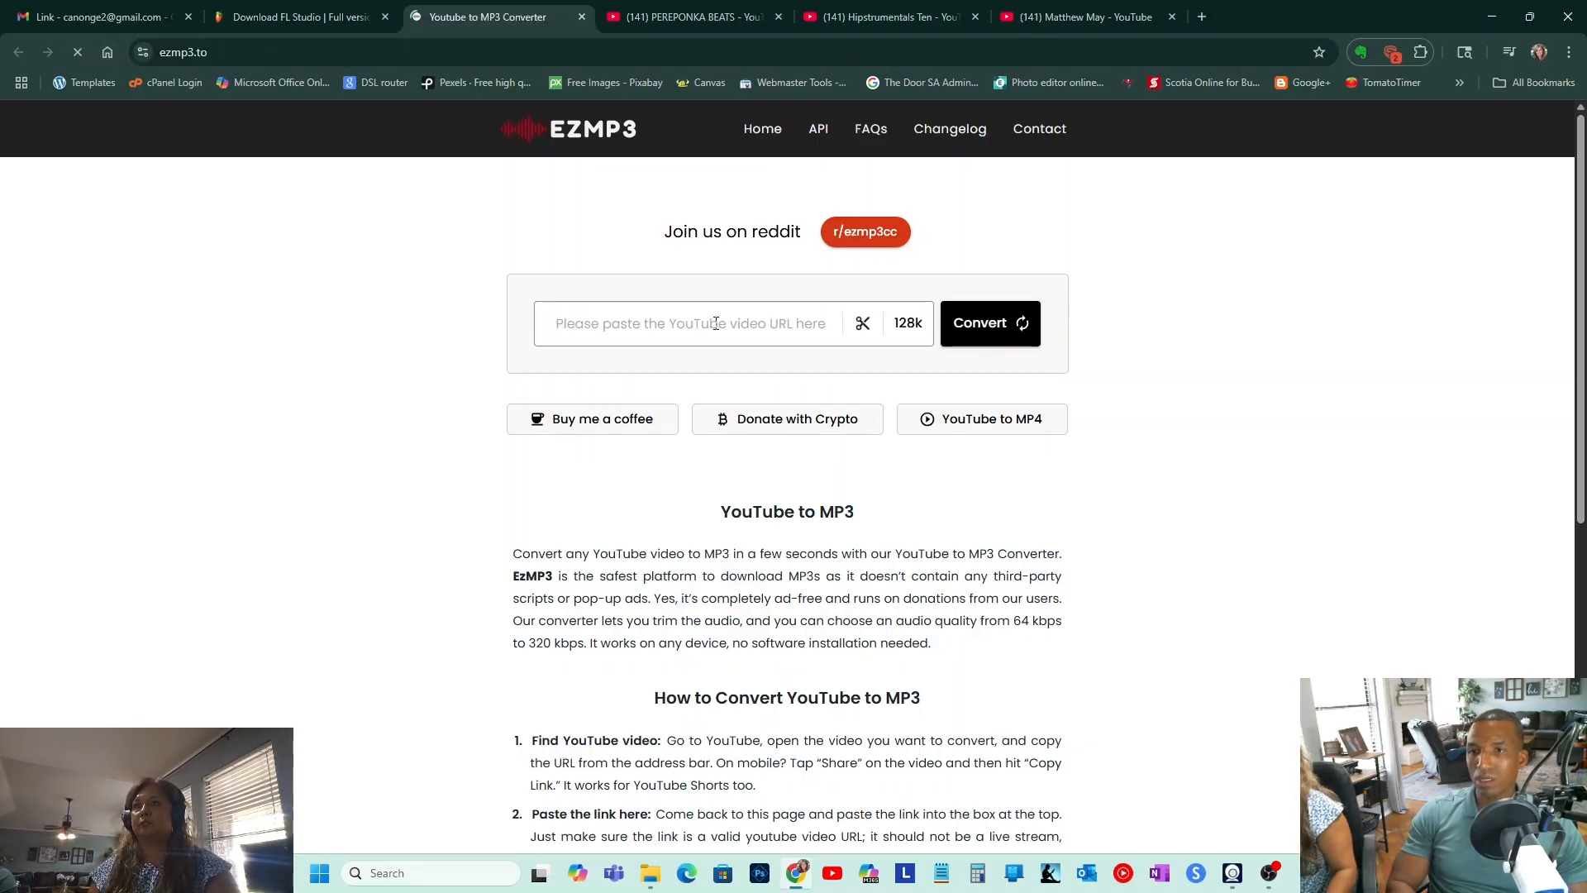
pyautogui.click(716, 322)
pyautogui.hotkey('ctrl', 'v')
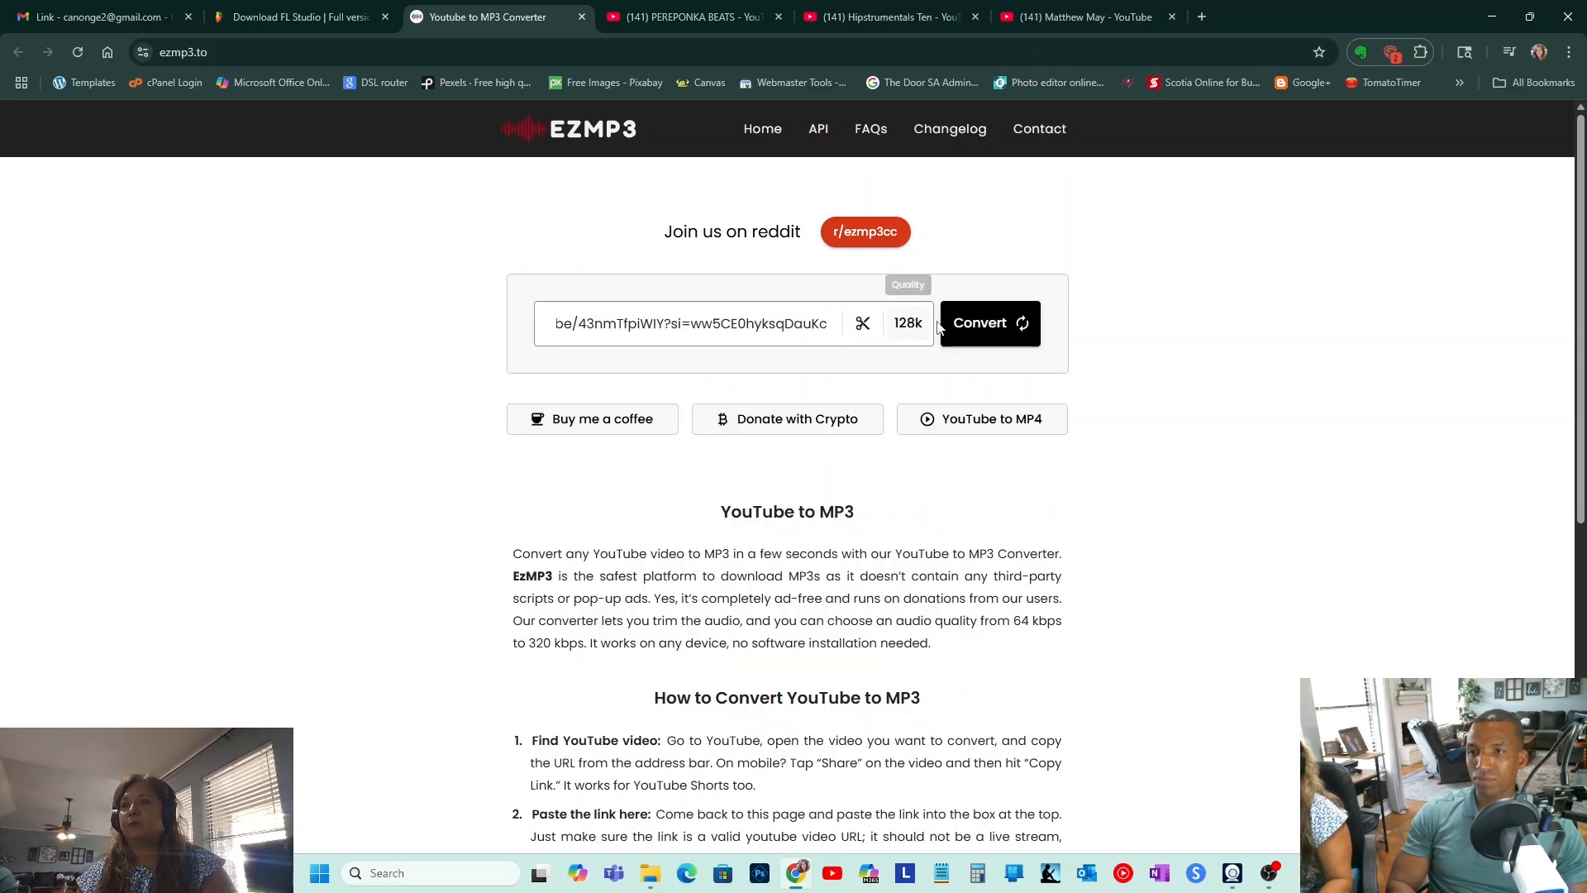
pyautogui.click(982, 331)
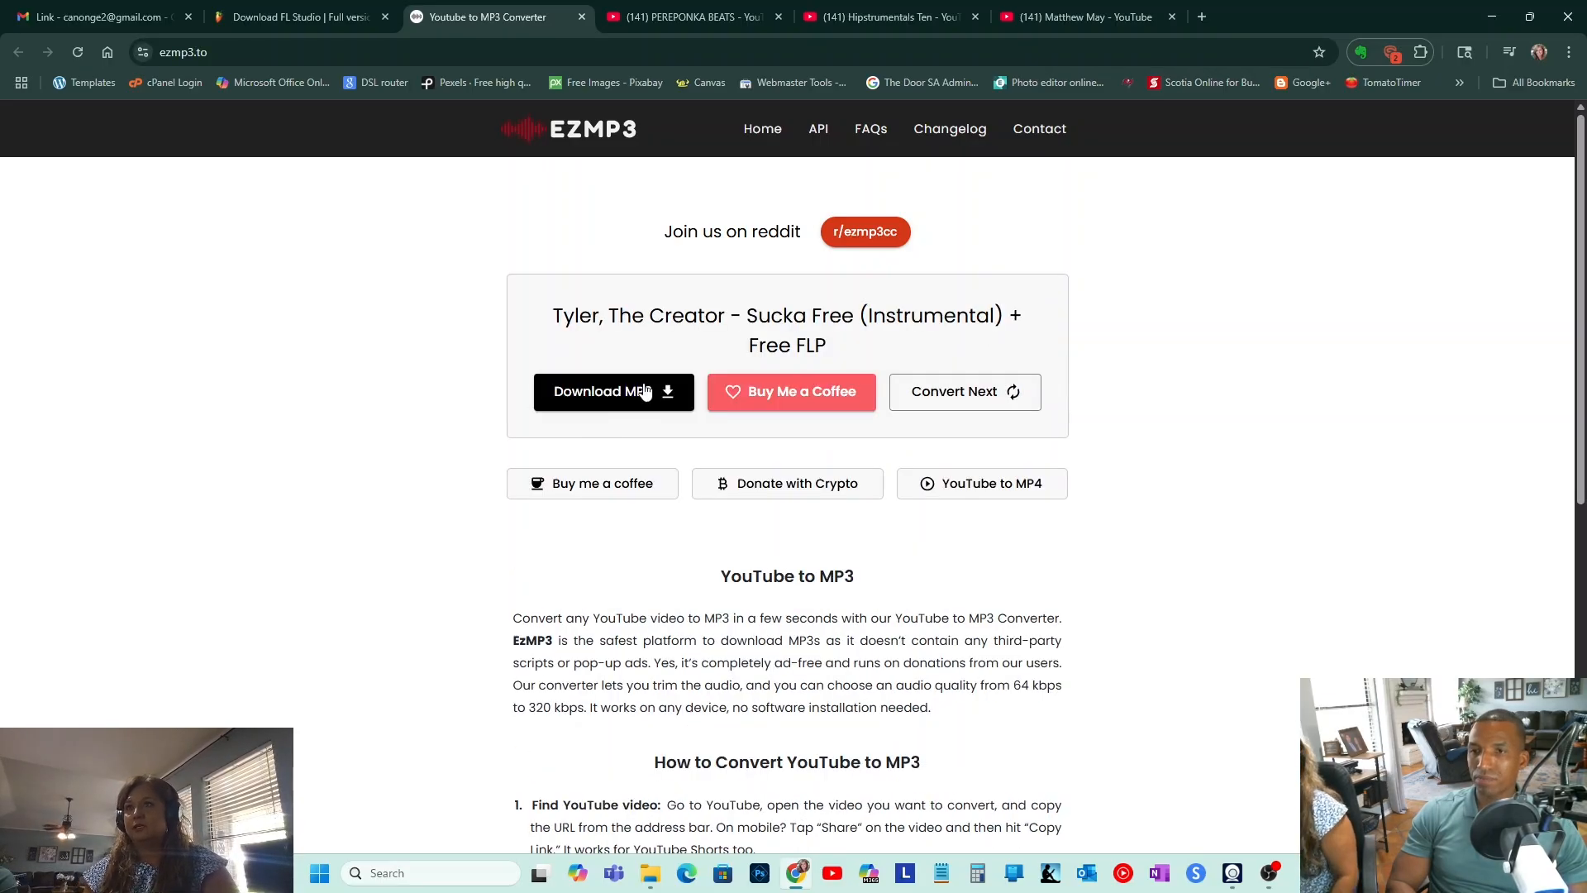
# - Save the converted MP3 in the Downloads folder under its suggested name and check the file there
pyautogui.click(620, 394)
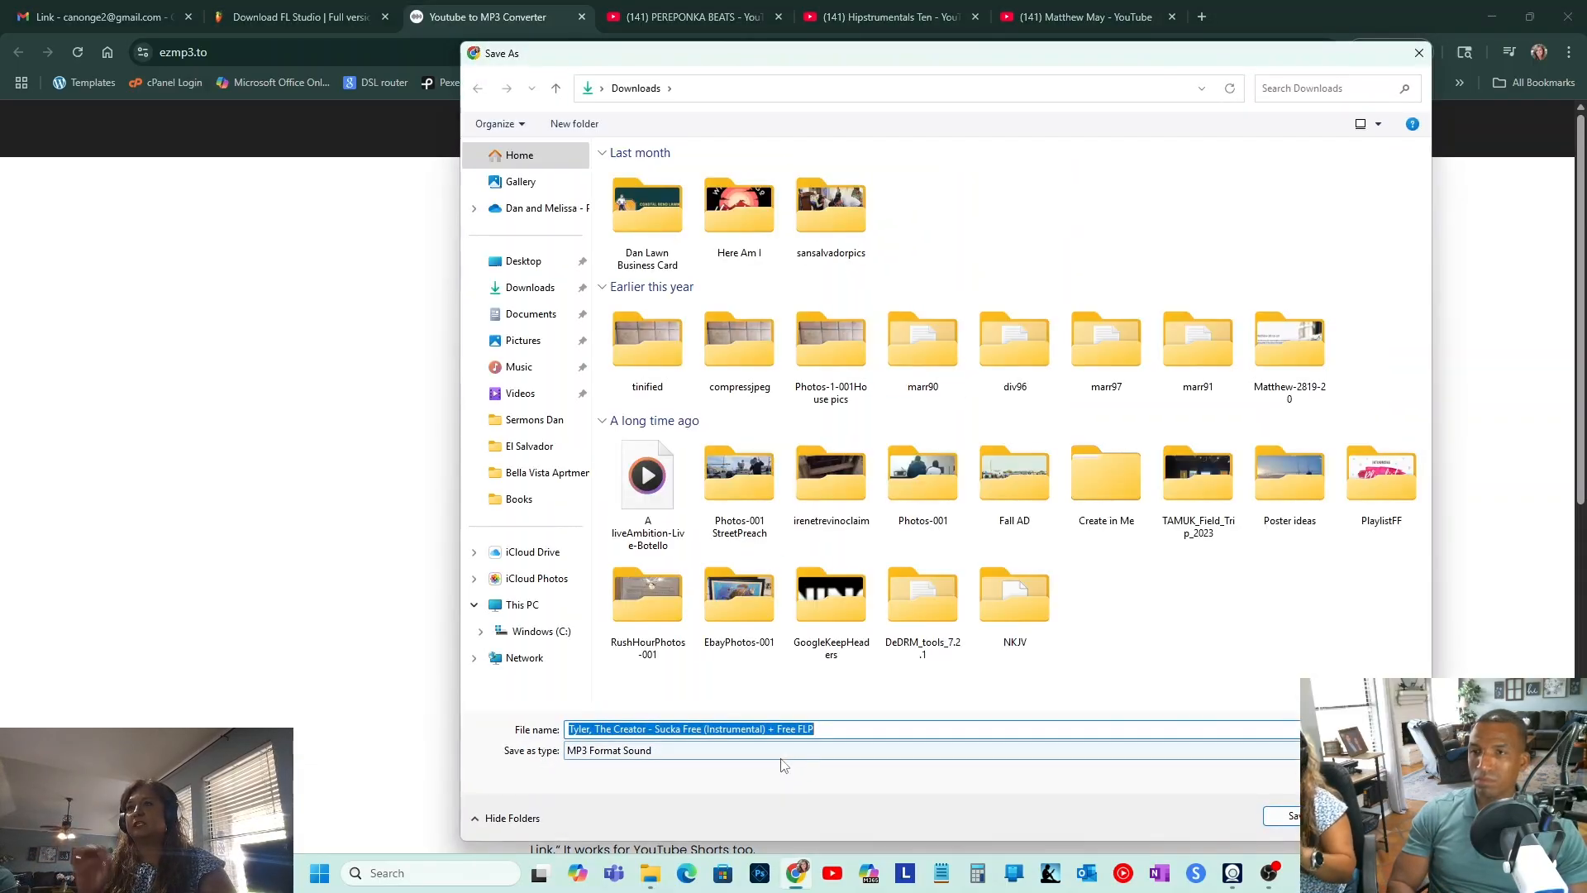
pyautogui.click(570, 289)
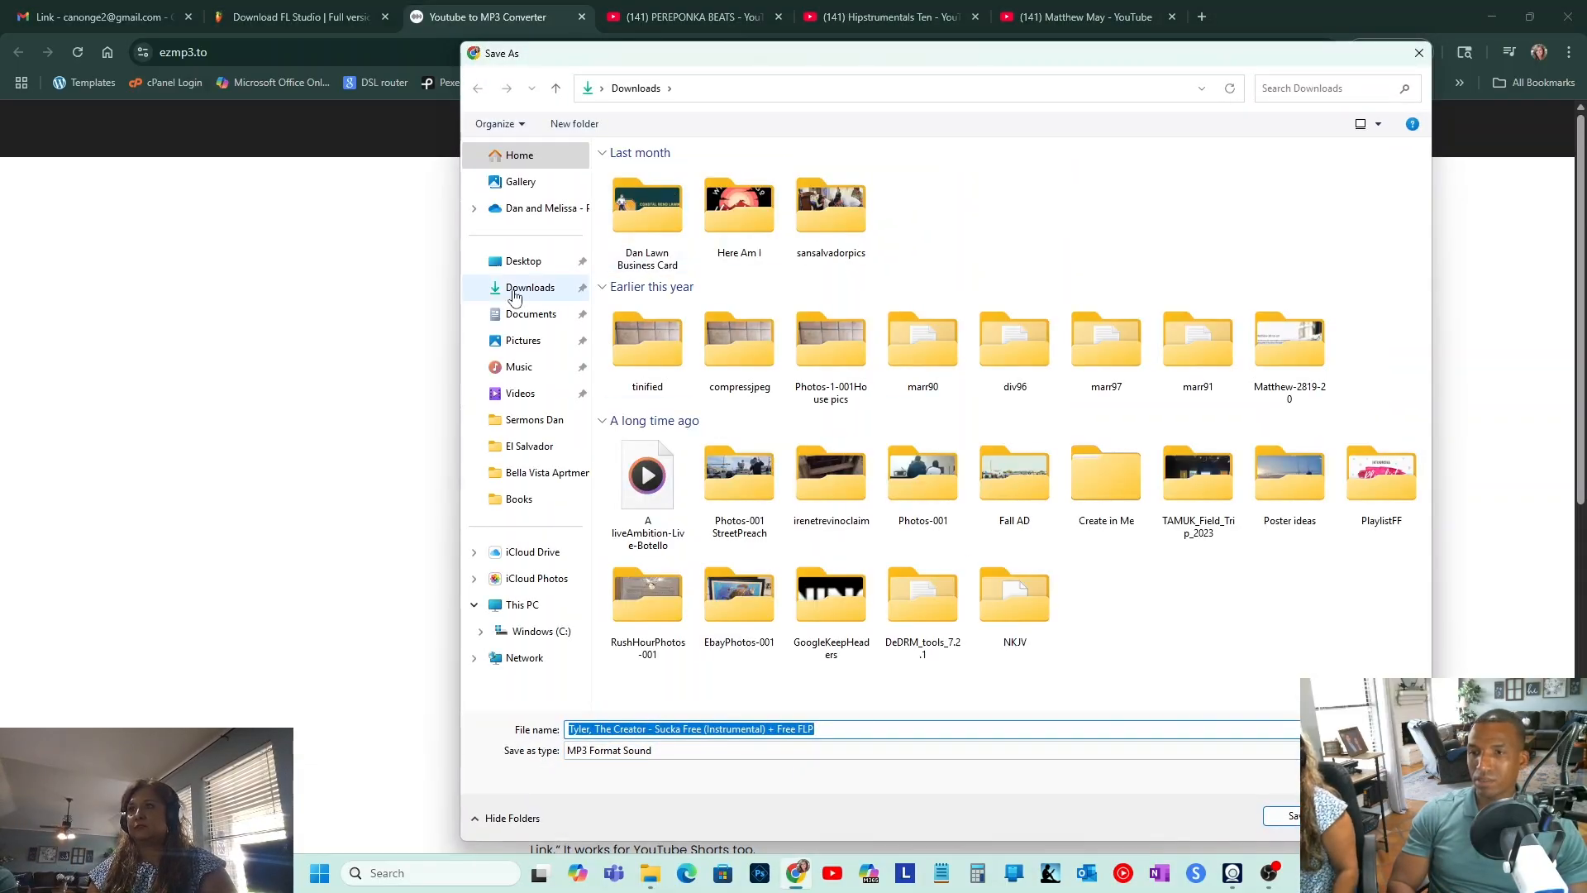
pyautogui.click(906, 730)
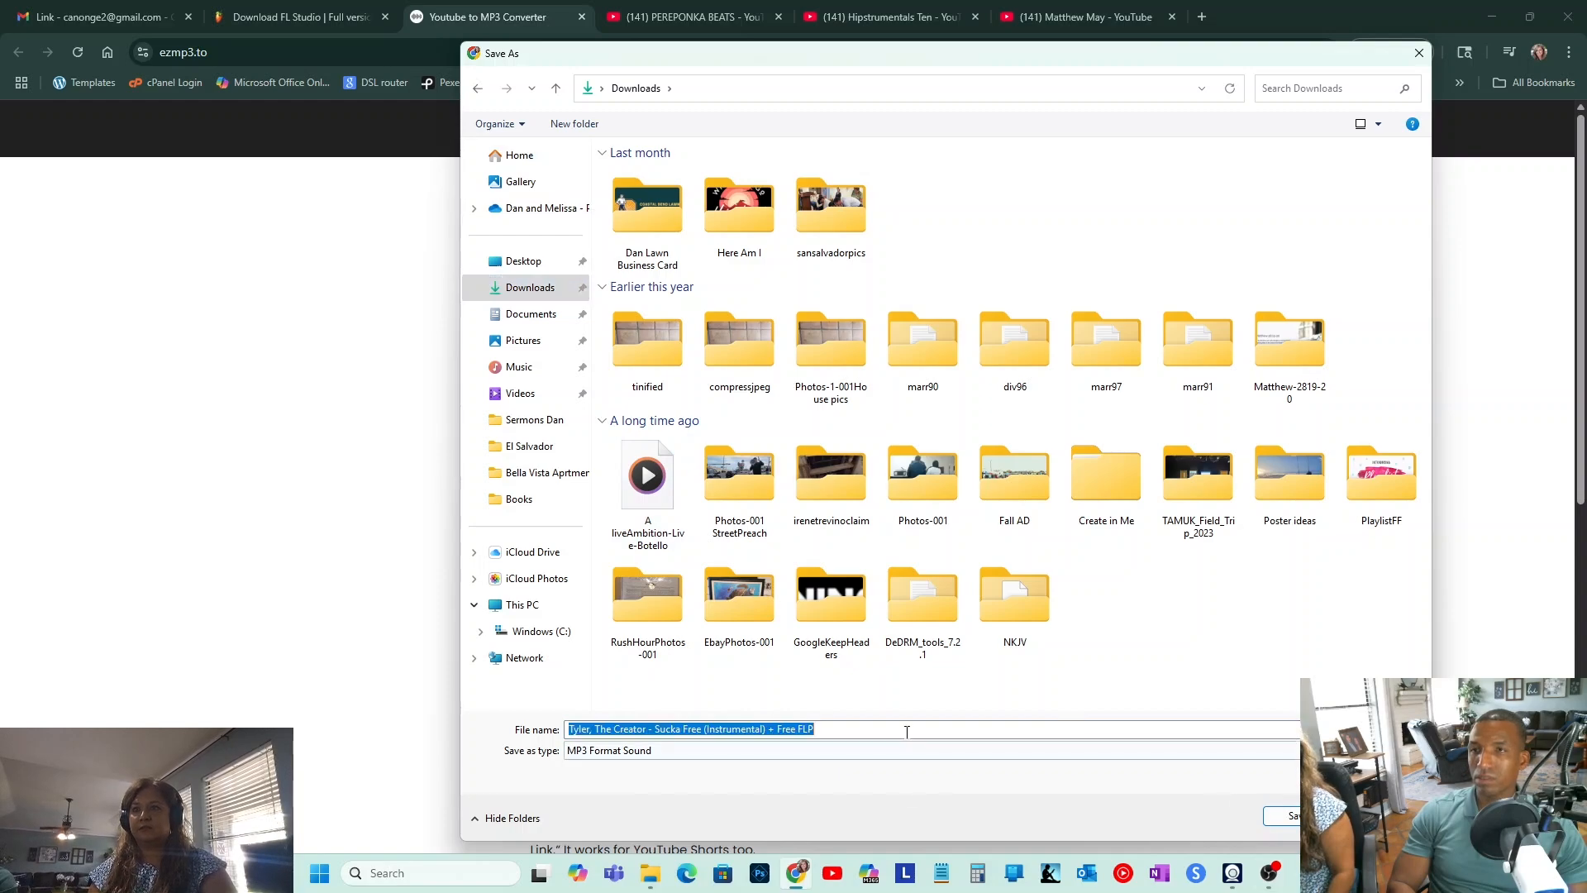
pyautogui.click(1313, 816)
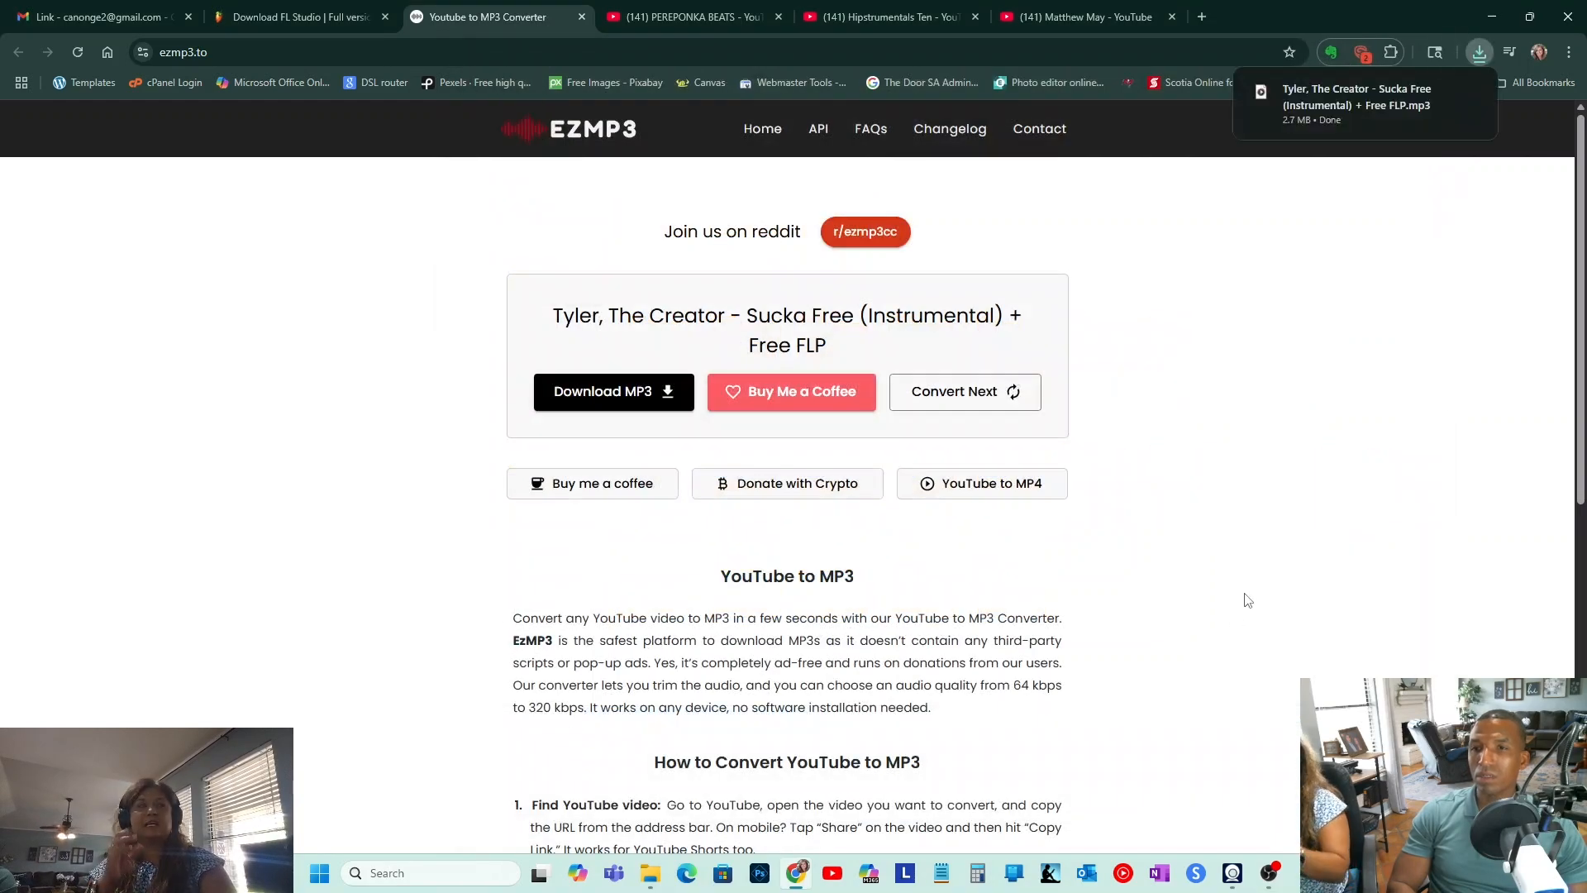
pyautogui.click(1431, 98)
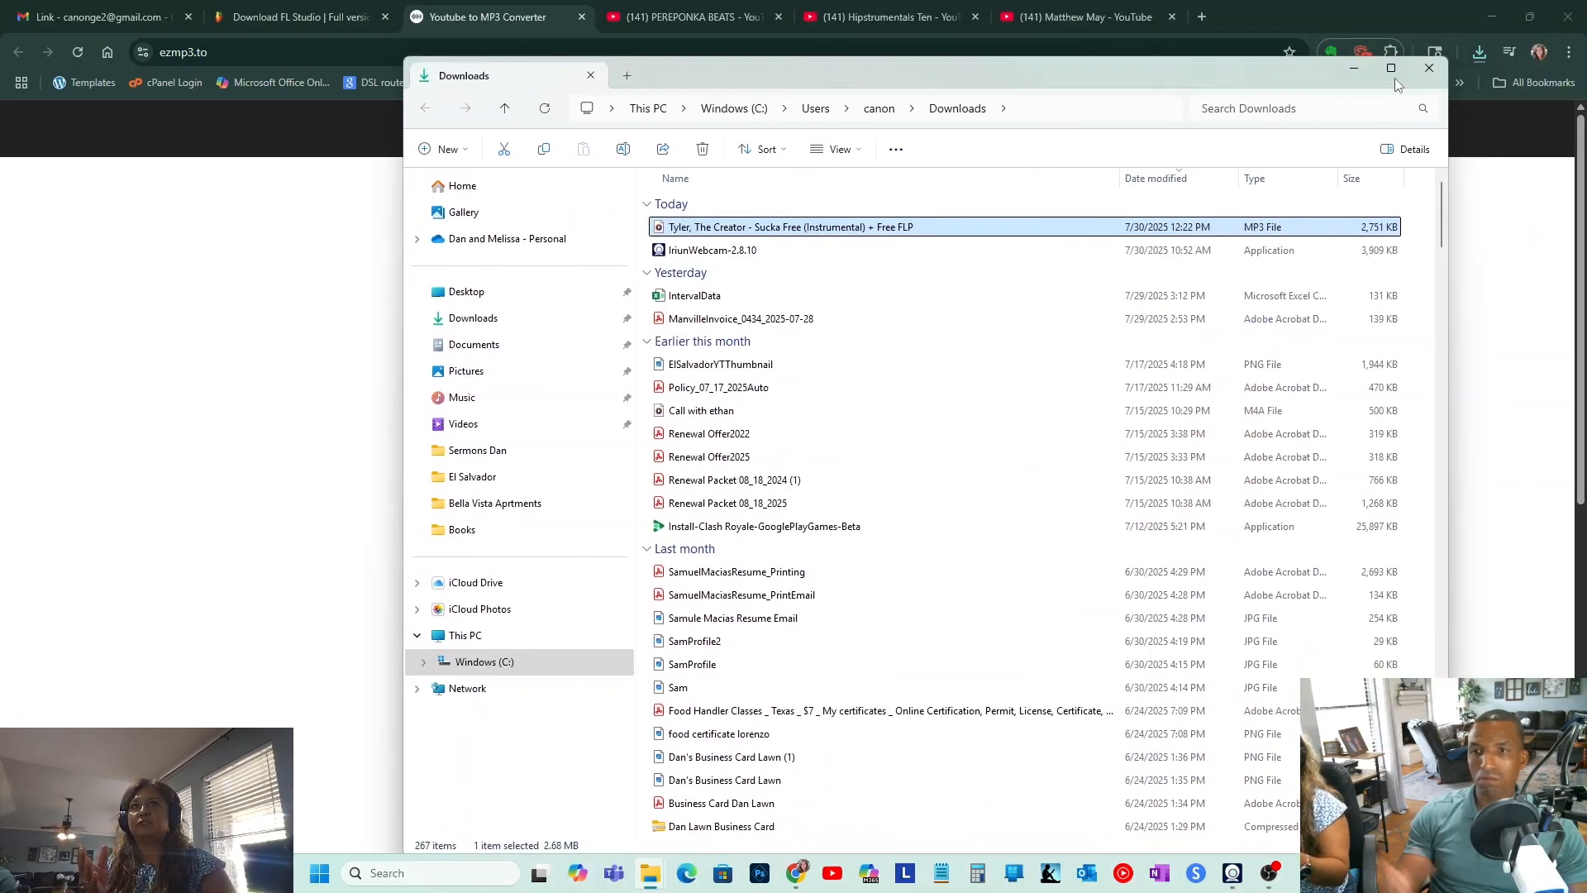
pyautogui.click(1429, 67)
# - Look through the latest instrumentals in the video list of the Hipstrumentals Ten YouTube channel
pyautogui.click(722, 18)
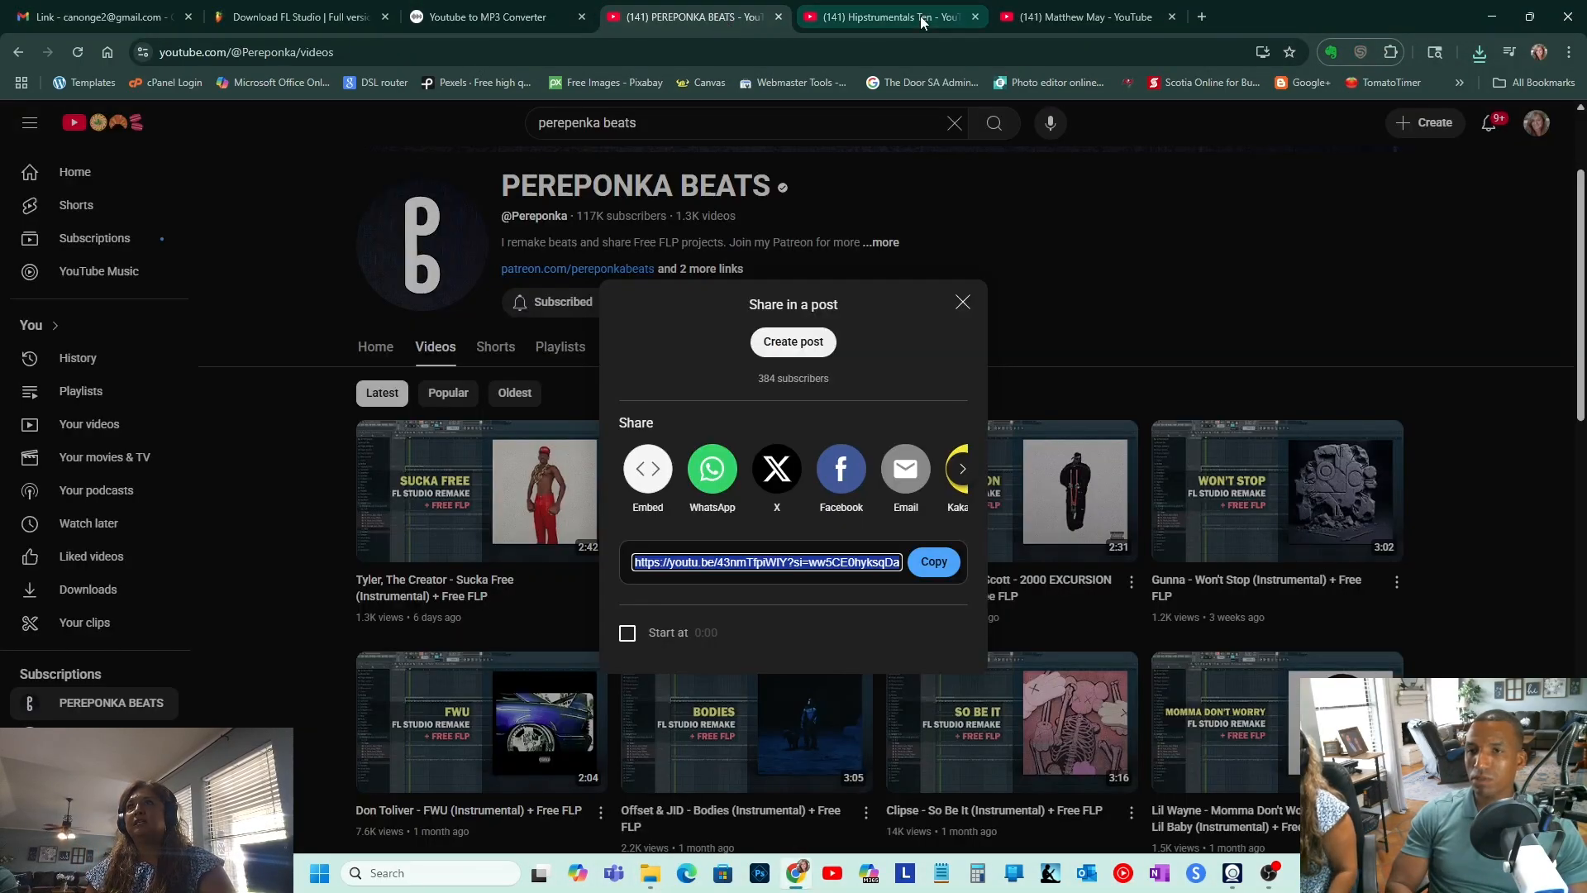
pyautogui.click(885, 17)
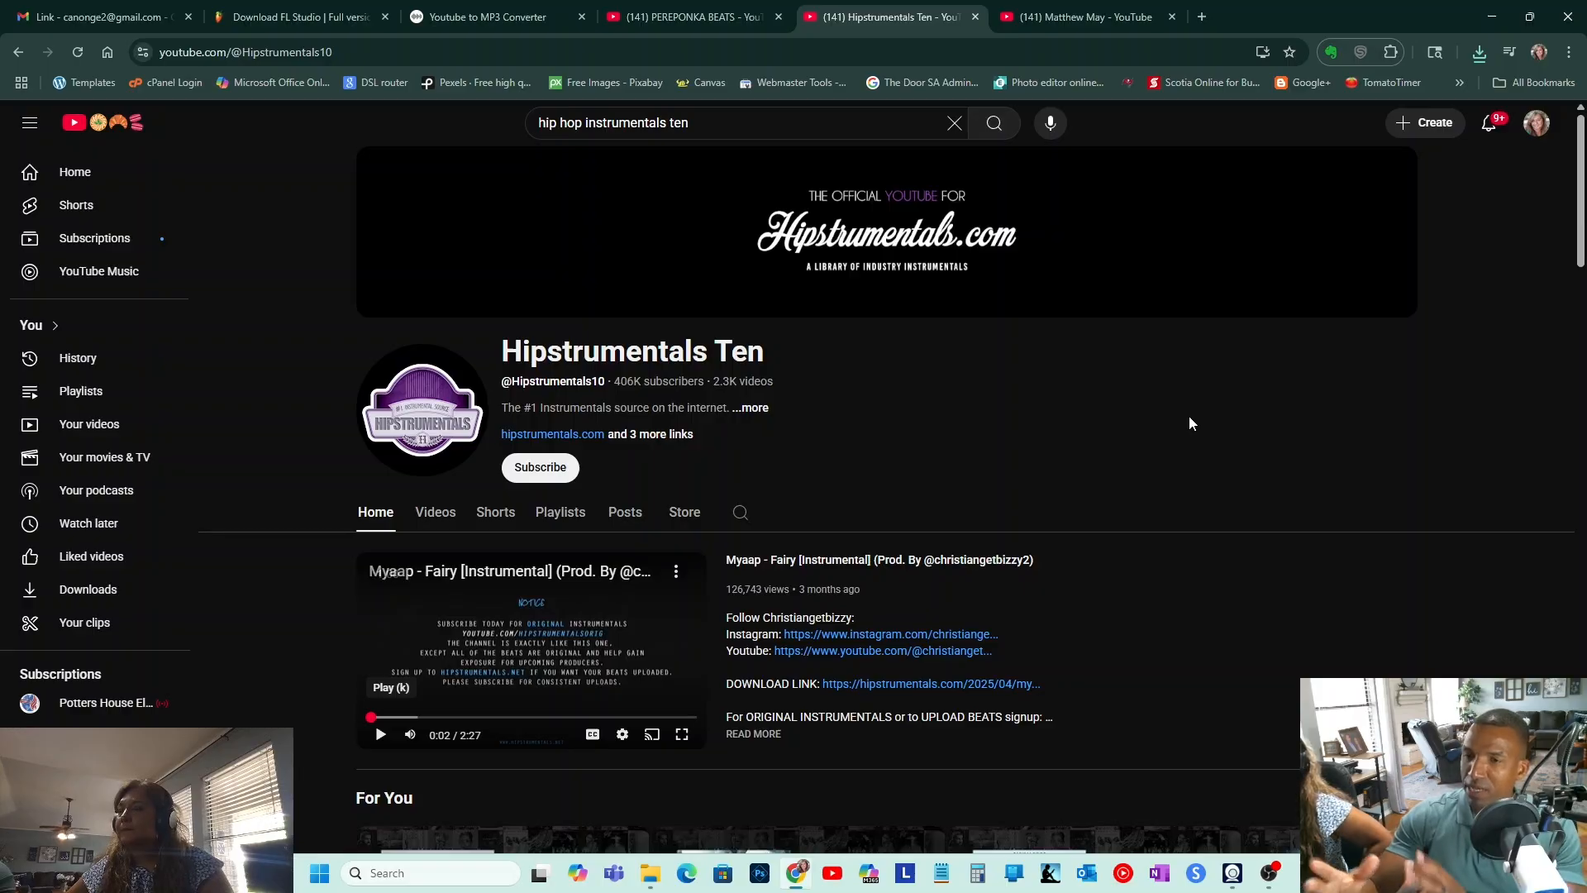
pyautogui.scroll(-1, 1158, 463)
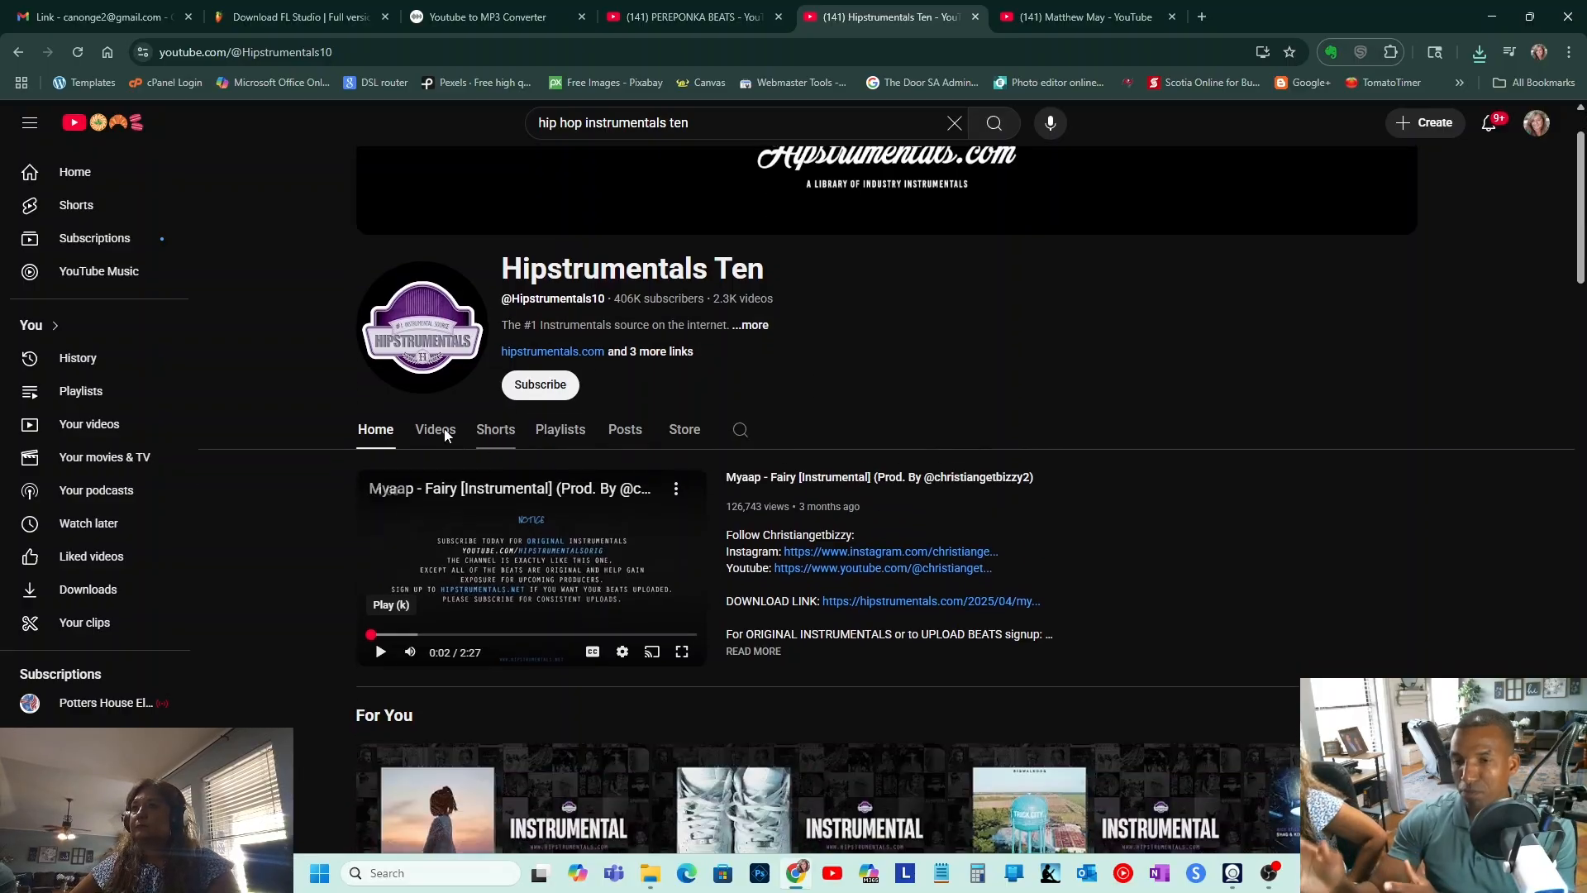
pyautogui.click(437, 430)
pyautogui.scroll(-2, 1508, 420)
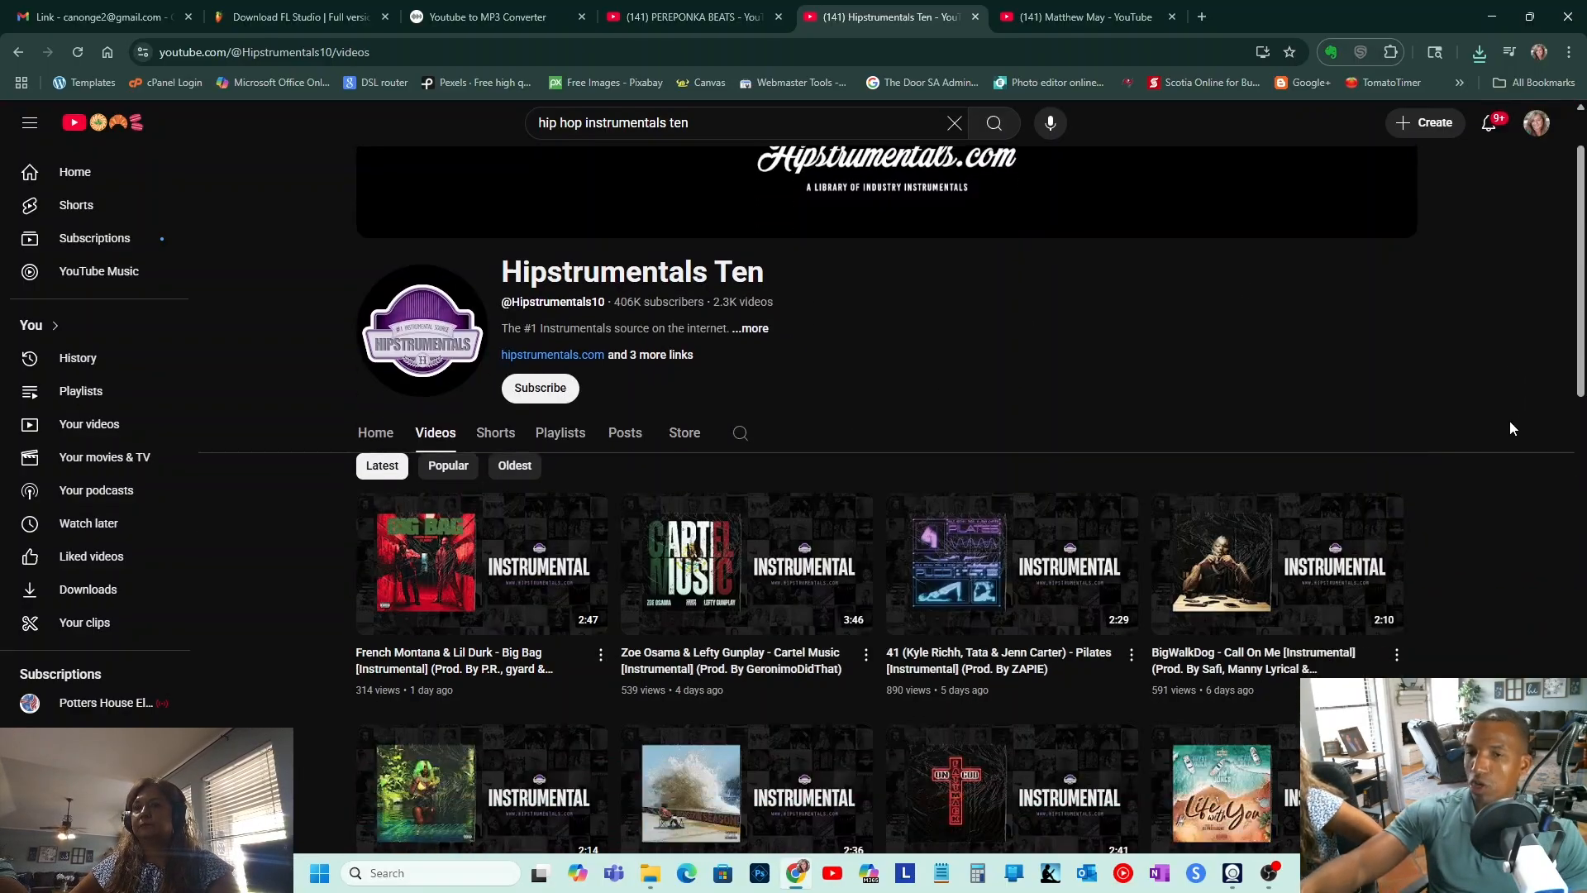
pyautogui.scroll(-6, 1508, 430)
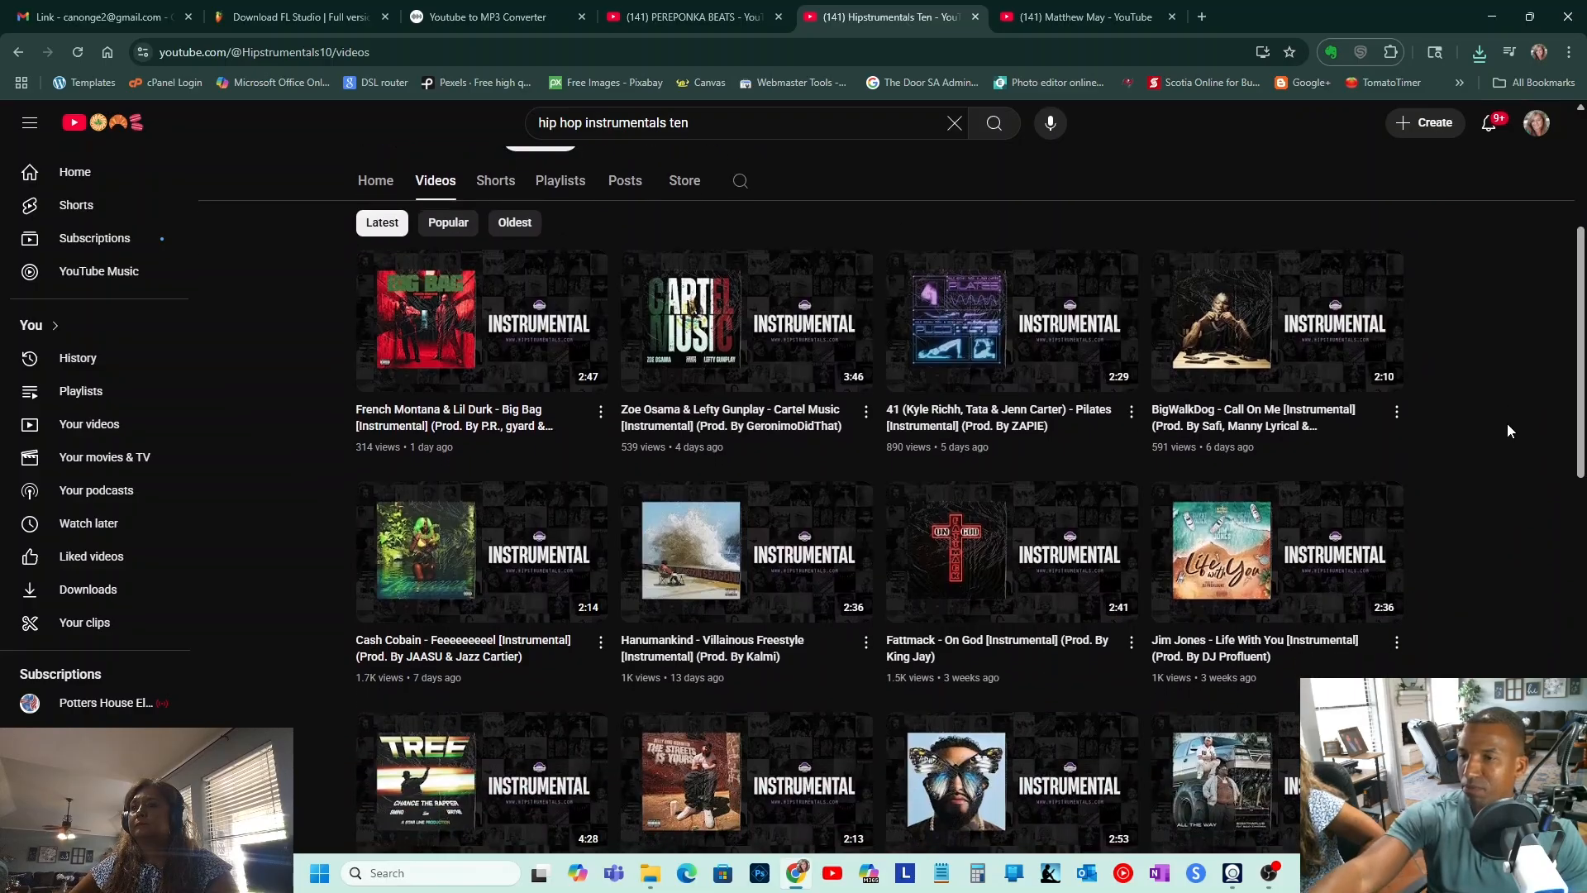
pyautogui.scroll(-1, 1506, 430)
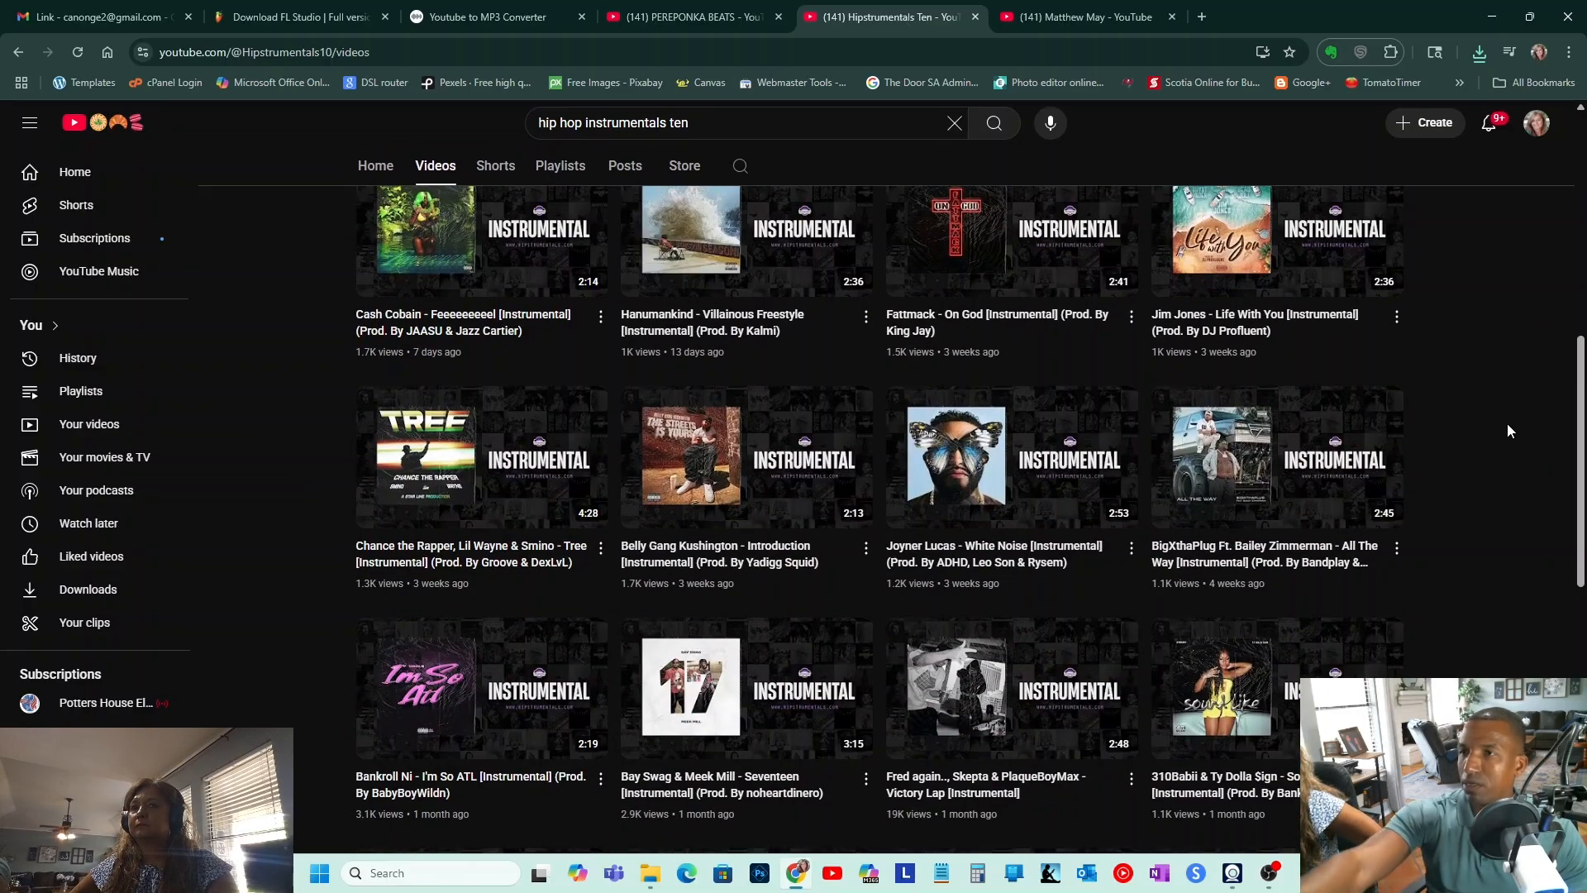
pyautogui.scroll(10, 1506, 423)
# - Look through the latest free type beats in the video list of the Matthew May YouTube channel
pyautogui.click(1109, 29)
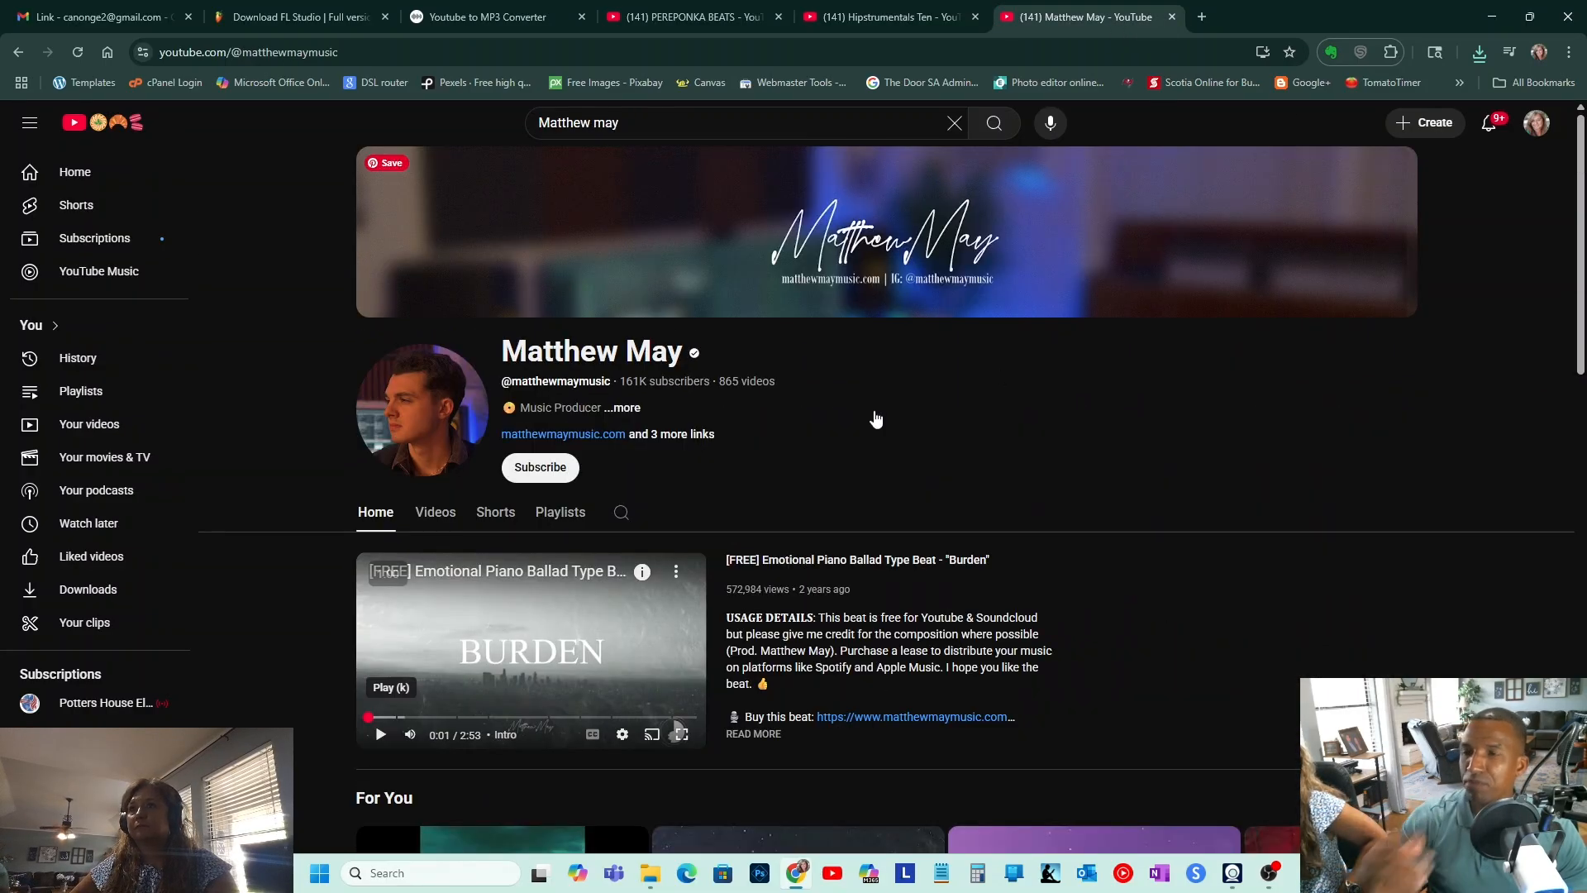
pyautogui.click(433, 512)
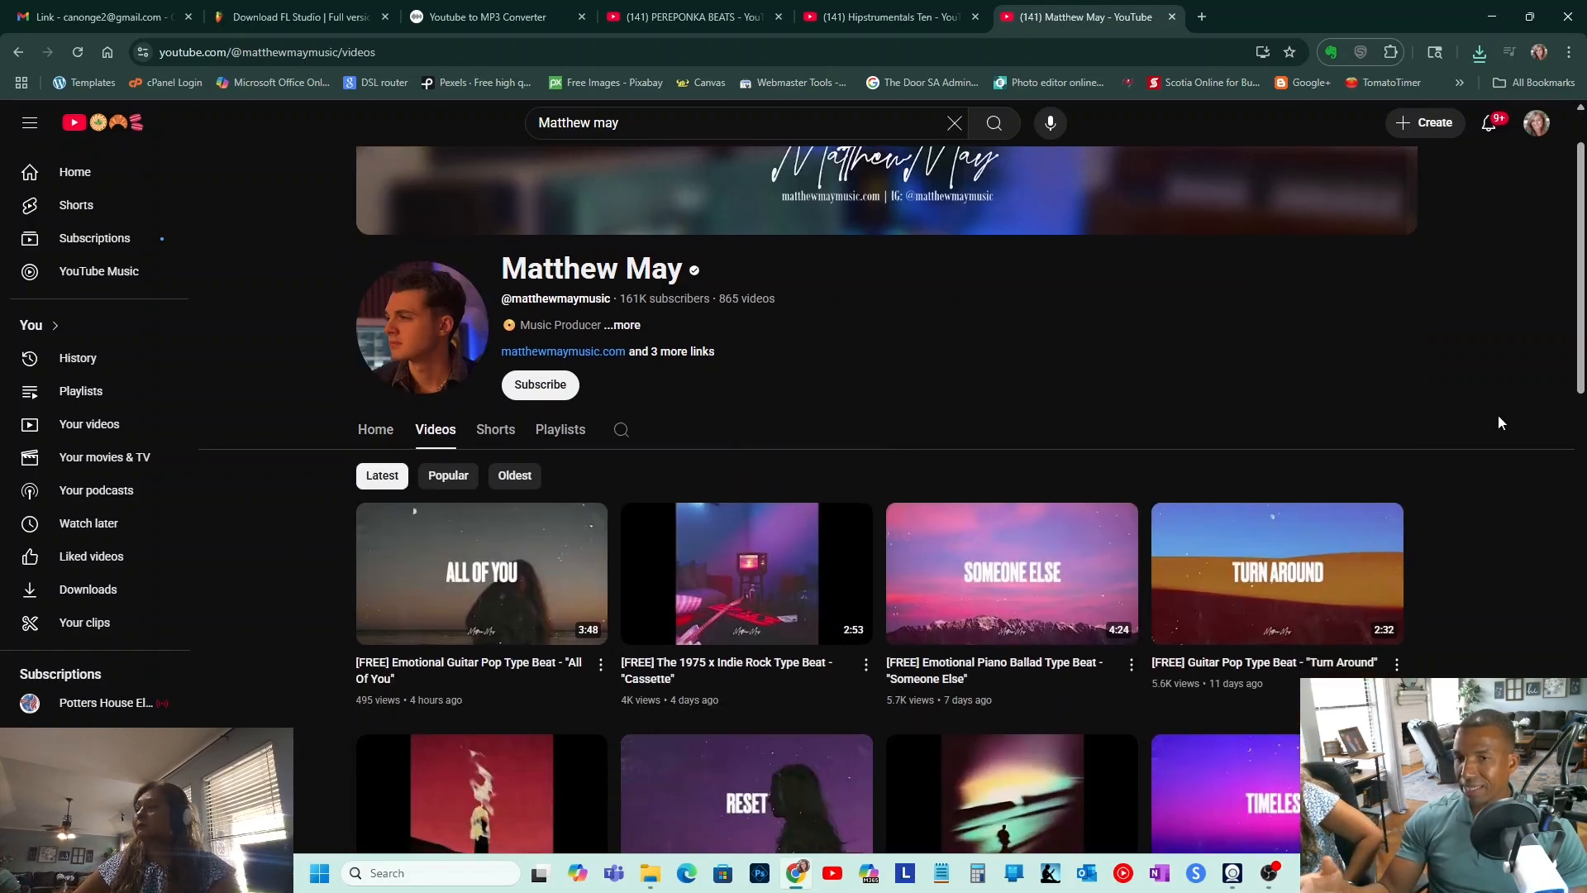
pyautogui.scroll(-2, 1500, 415)
pyautogui.scroll(-1, 1501, 424)
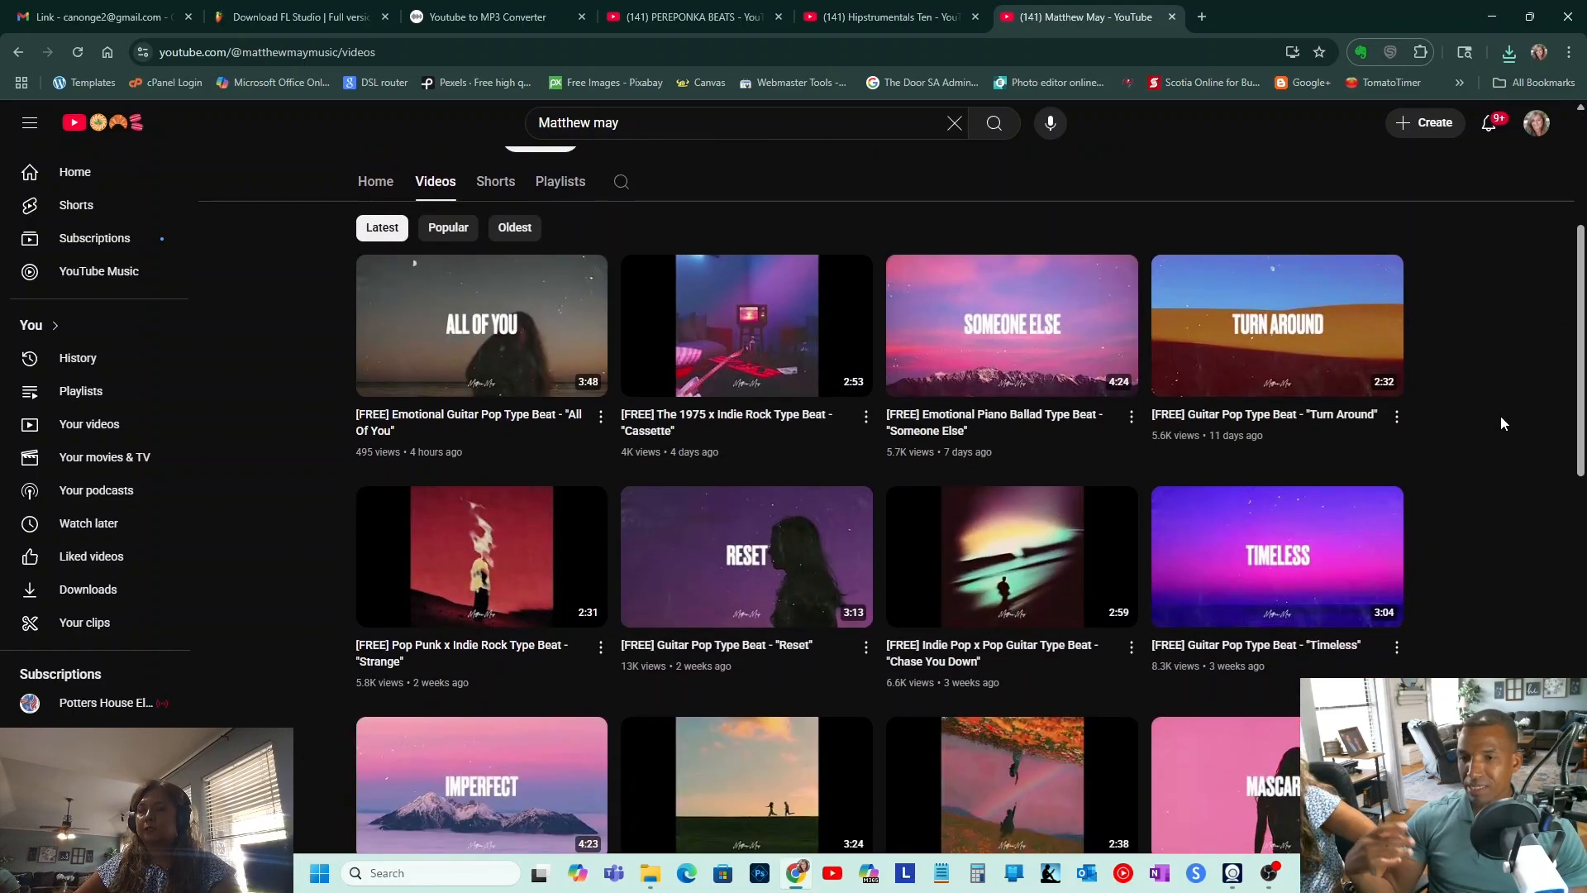
pyautogui.scroll(-1, 1501, 423)
pyautogui.scroll(-4, 1501, 419)
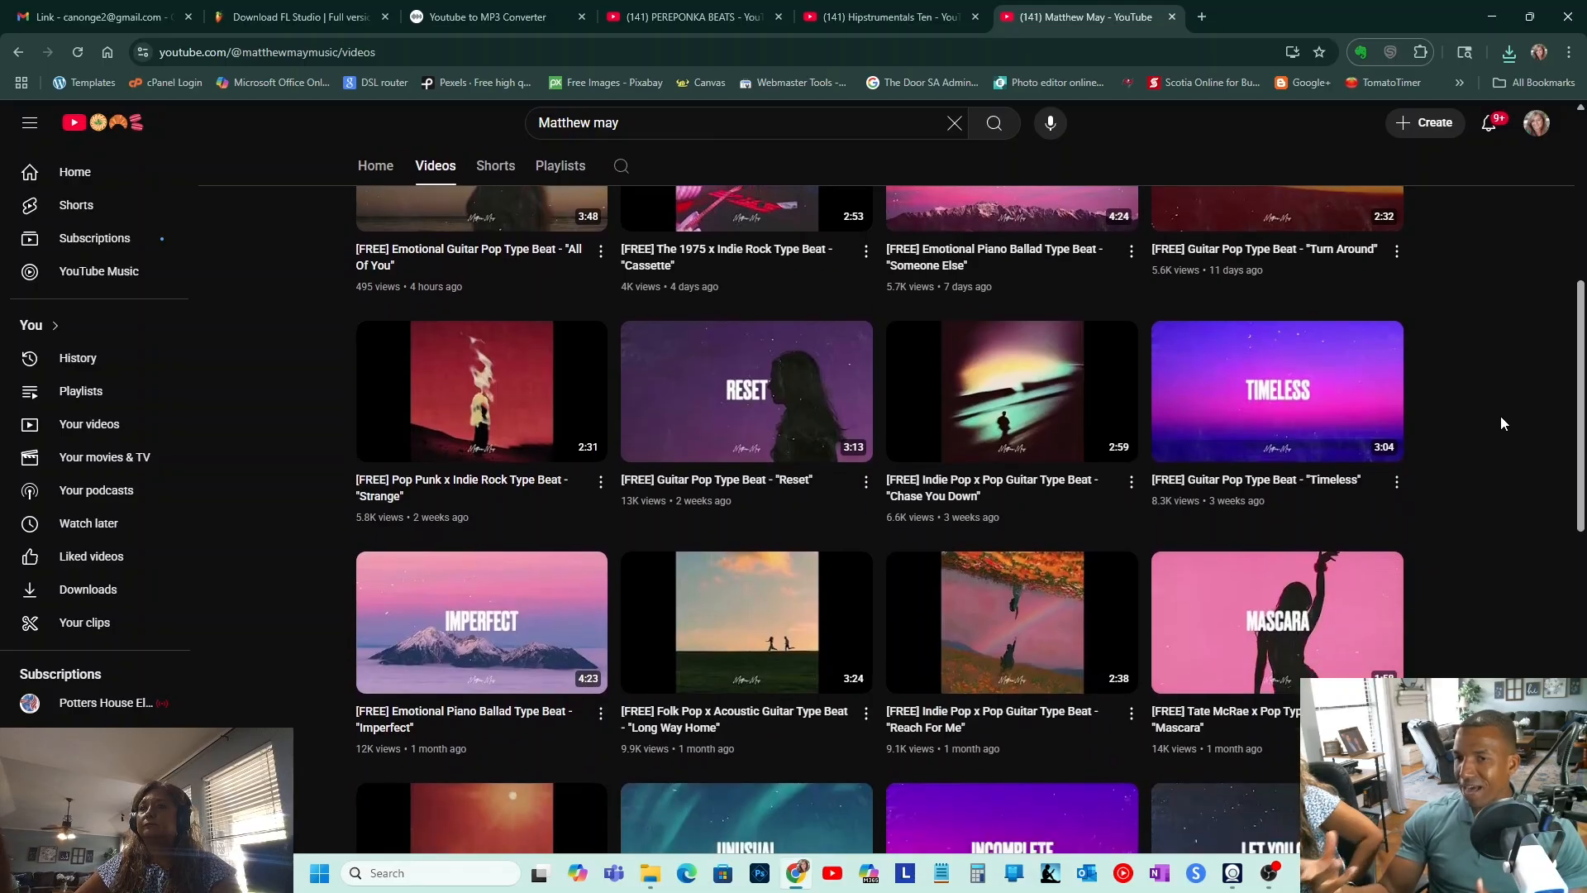
# - Close the EZMP3 converter and the three YouTube channel pages, returning to the FL Studio download page
pyautogui.scroll(6, 1502, 419)
pyautogui.scroll(3, 1500, 424)
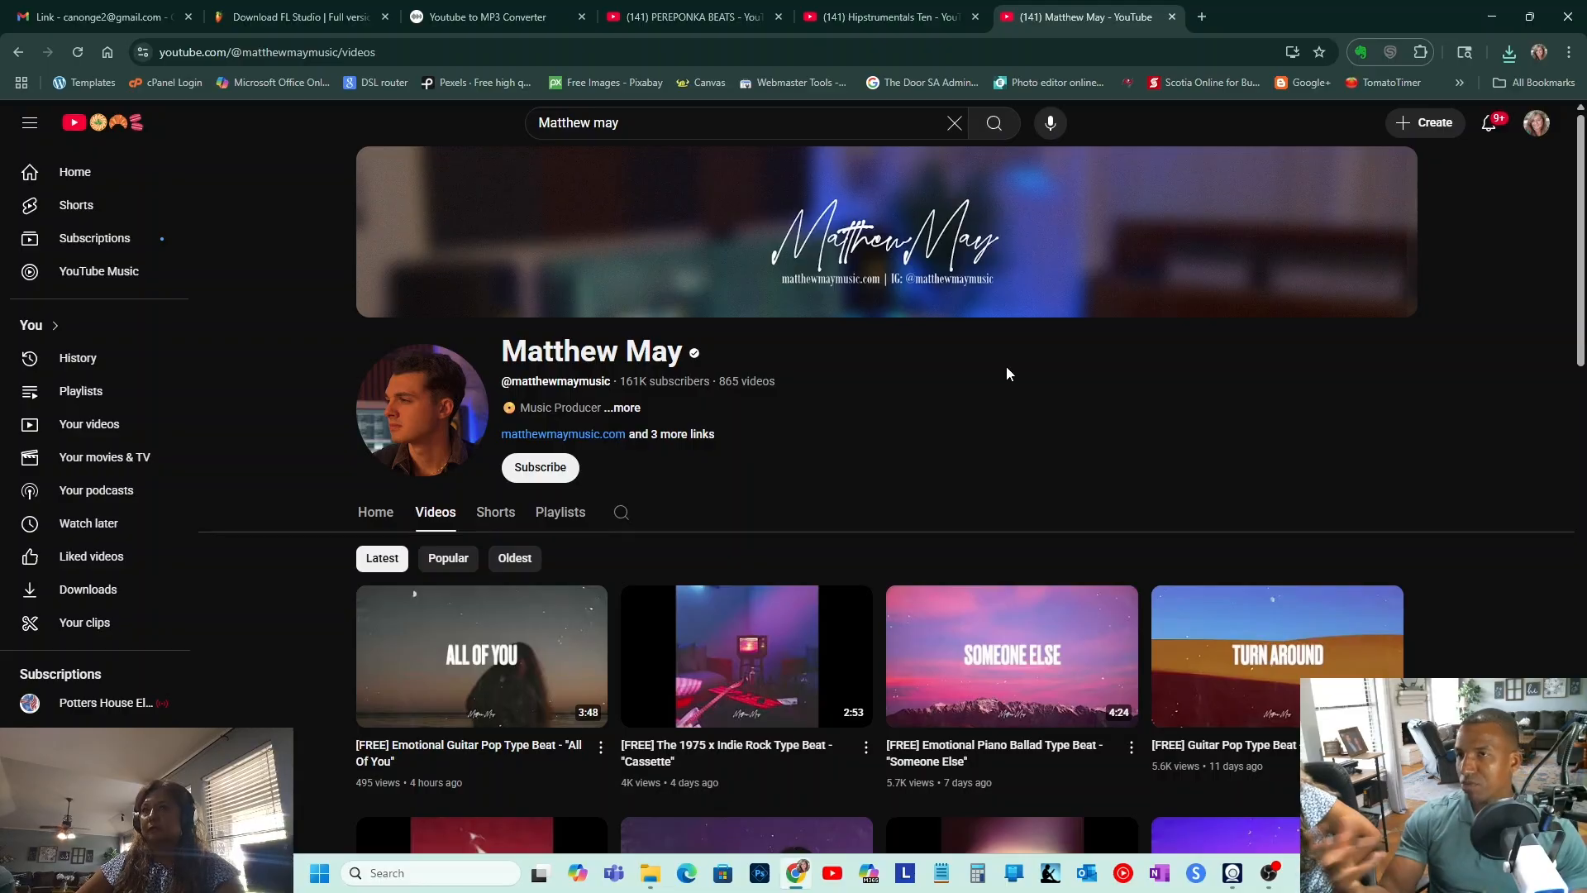
pyautogui.click(886, 16)
pyautogui.click(703, 17)
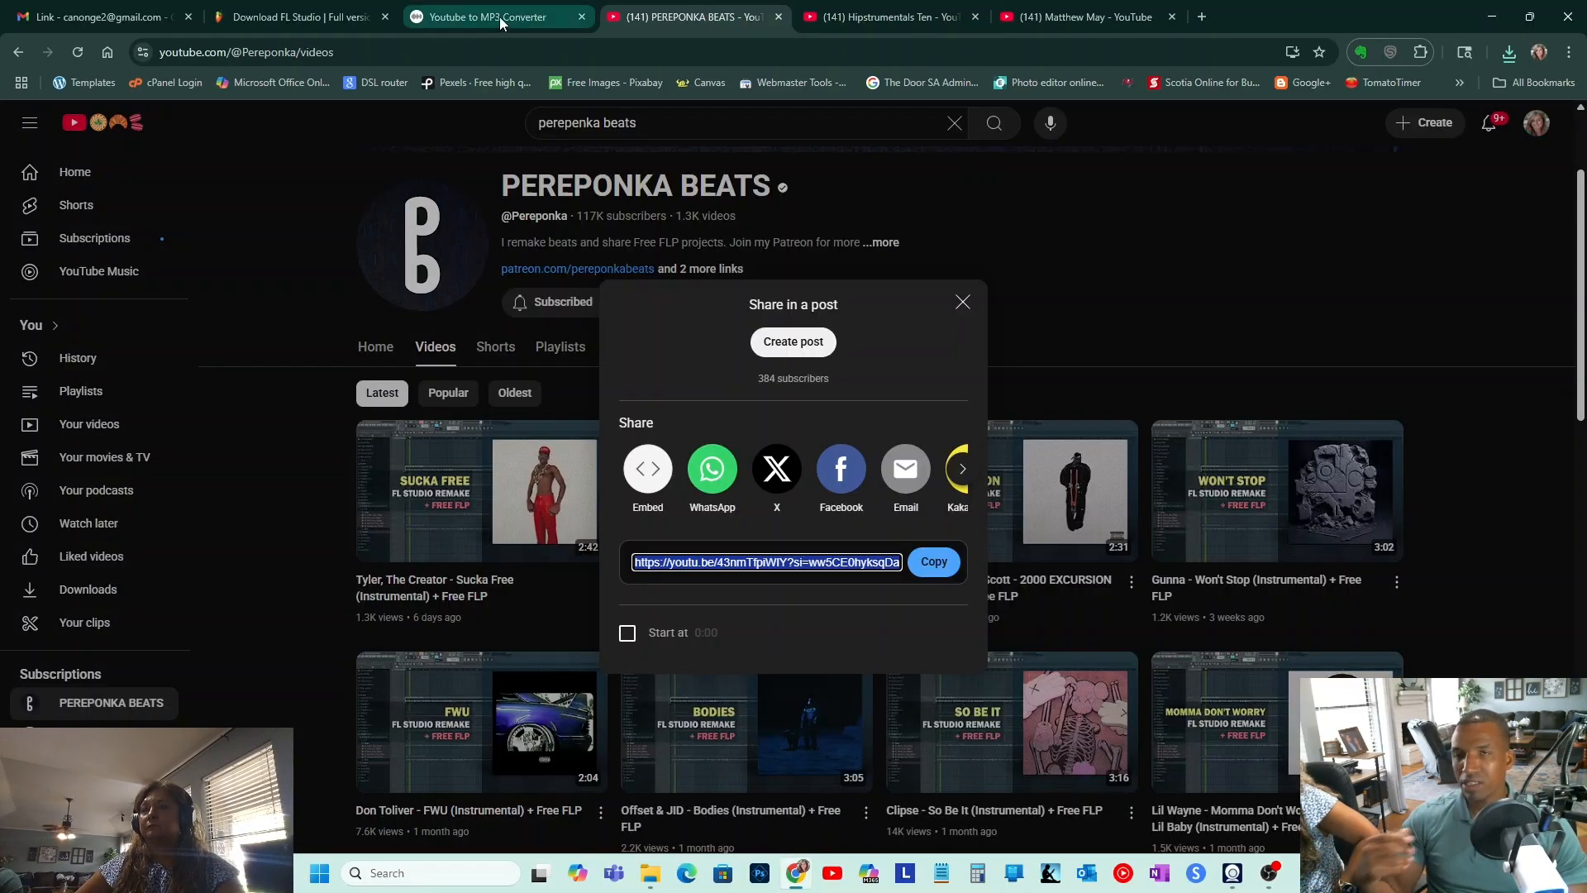
pyautogui.click(501, 20)
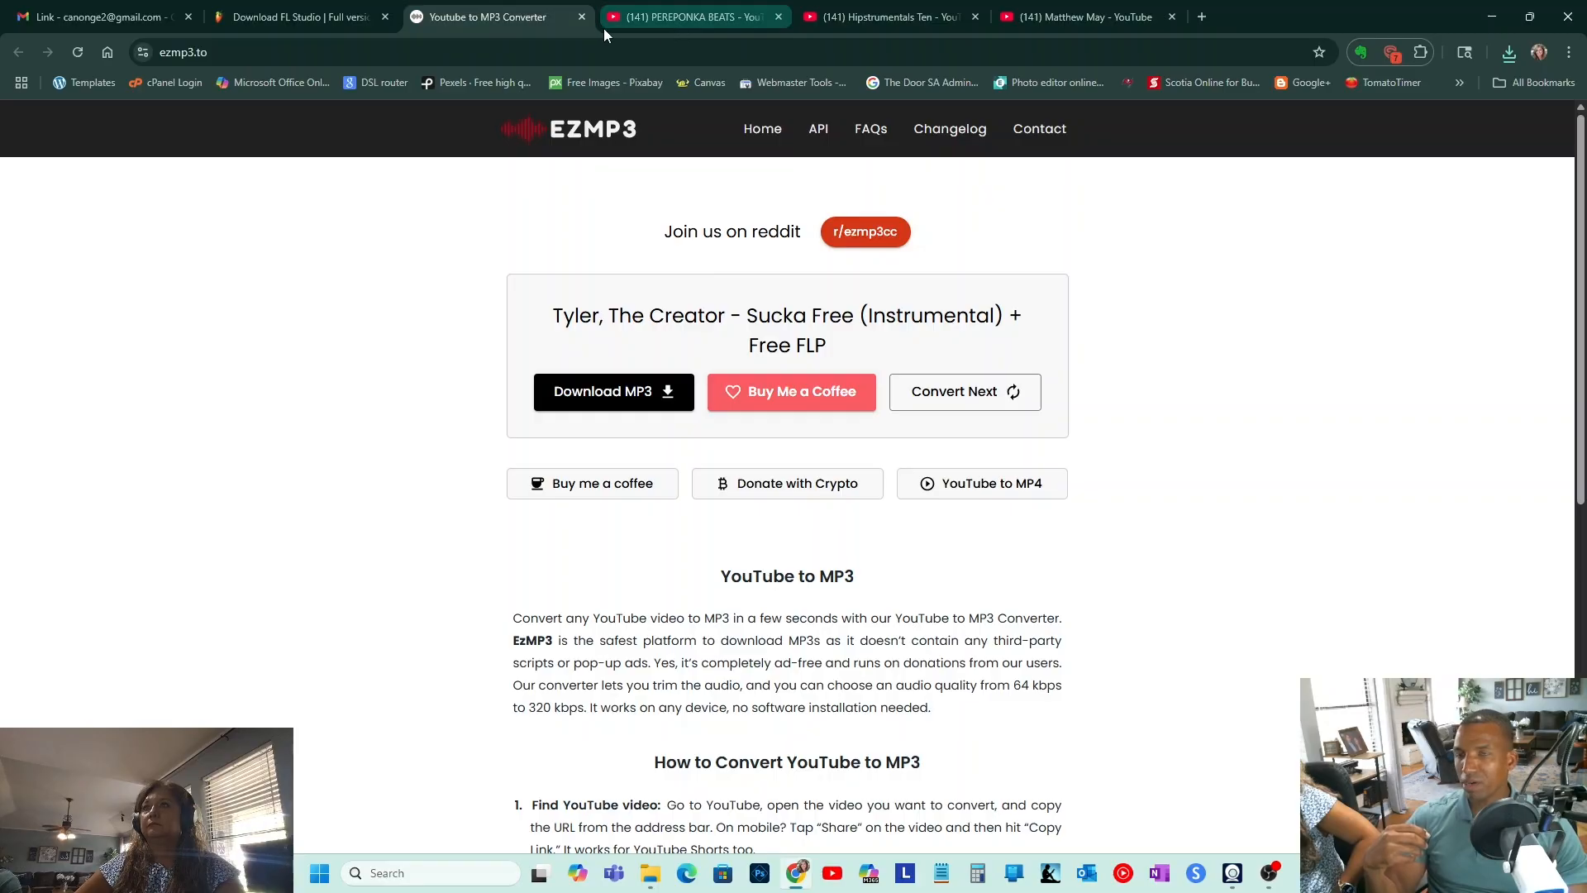
pyautogui.click(582, 16)
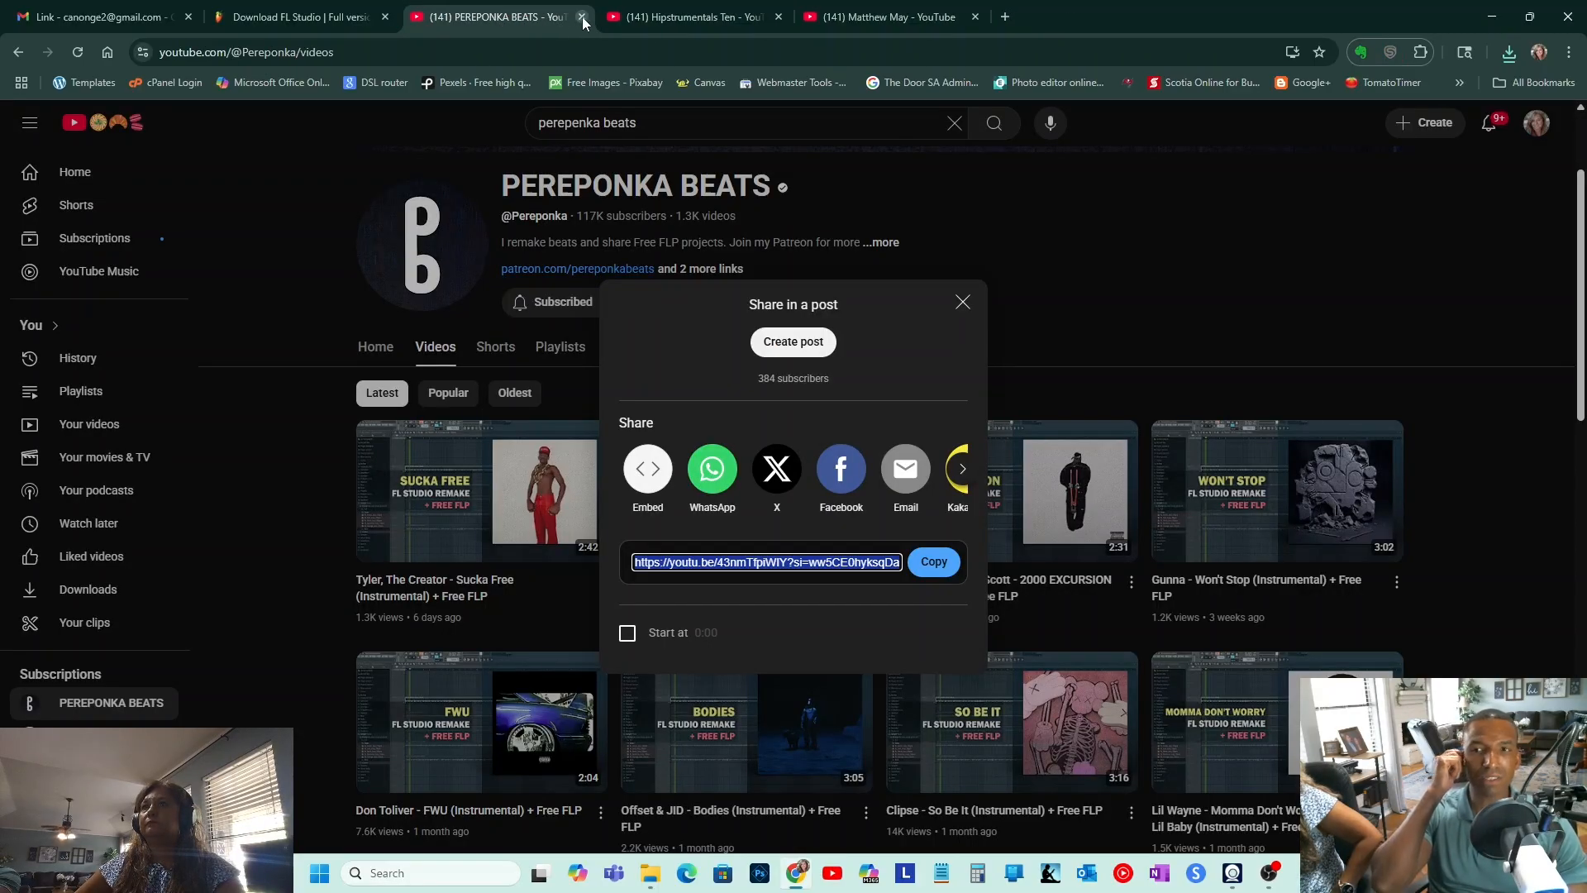
pyautogui.click(989, 246)
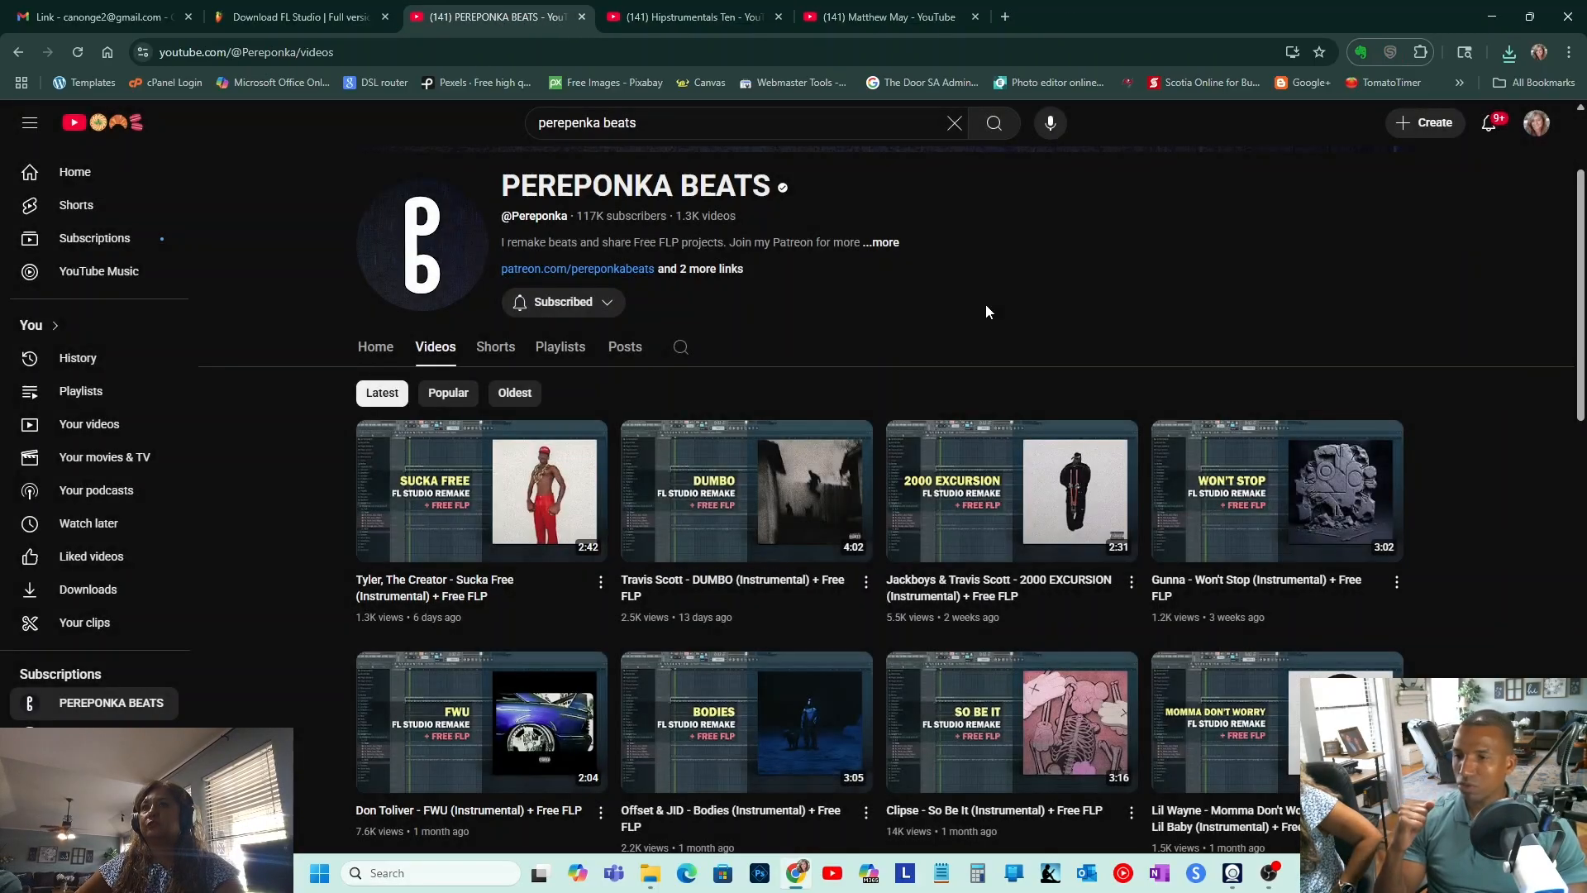
pyautogui.click(582, 17)
pyautogui.click(582, 17)
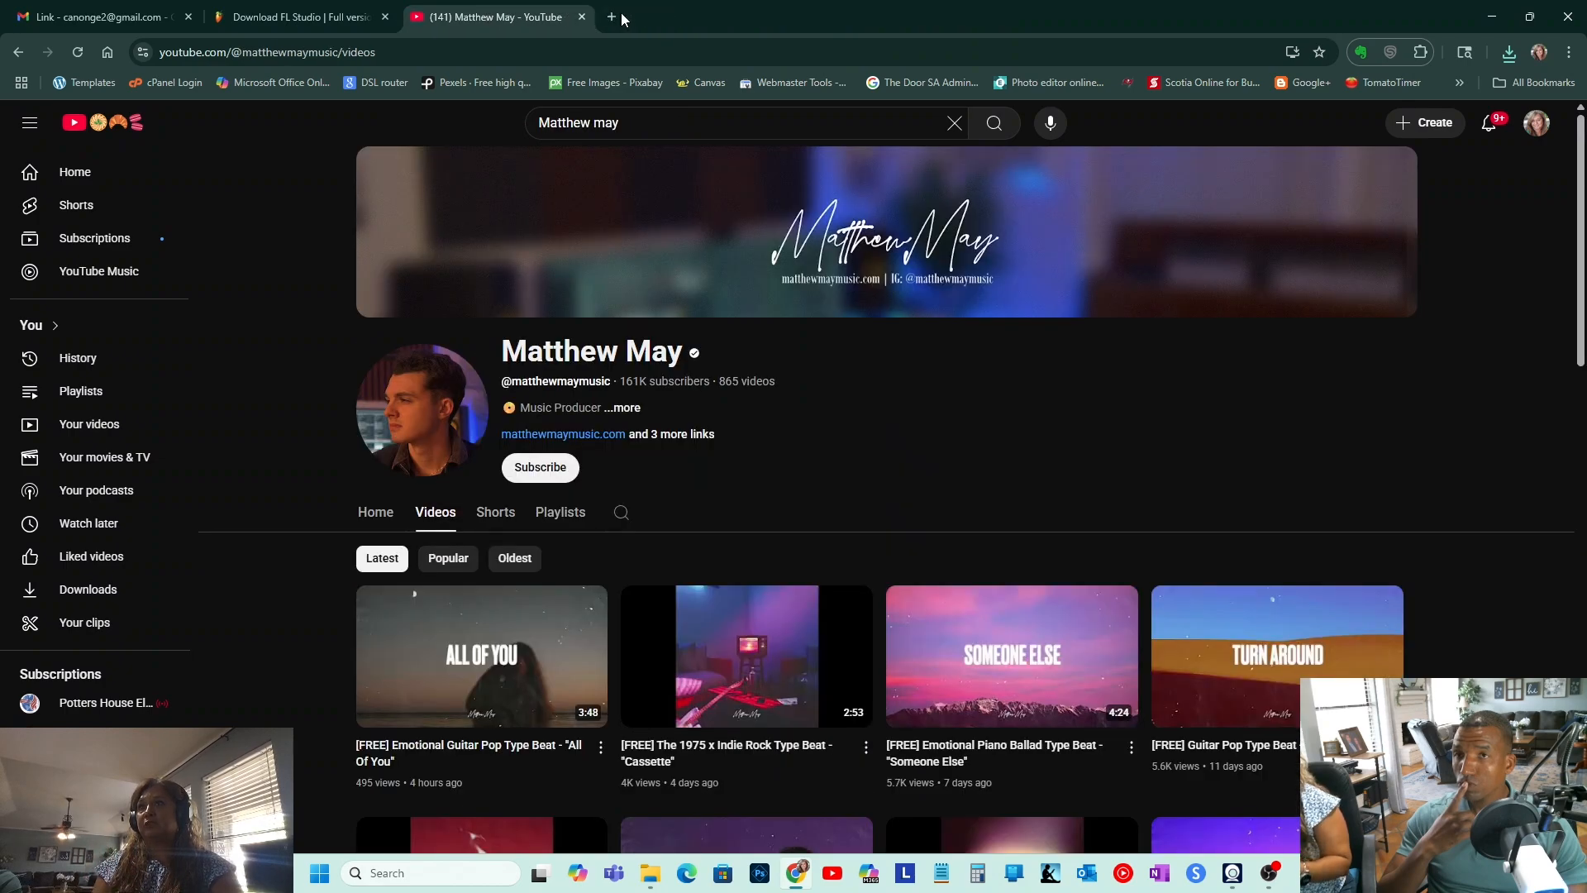
pyautogui.click(582, 17)
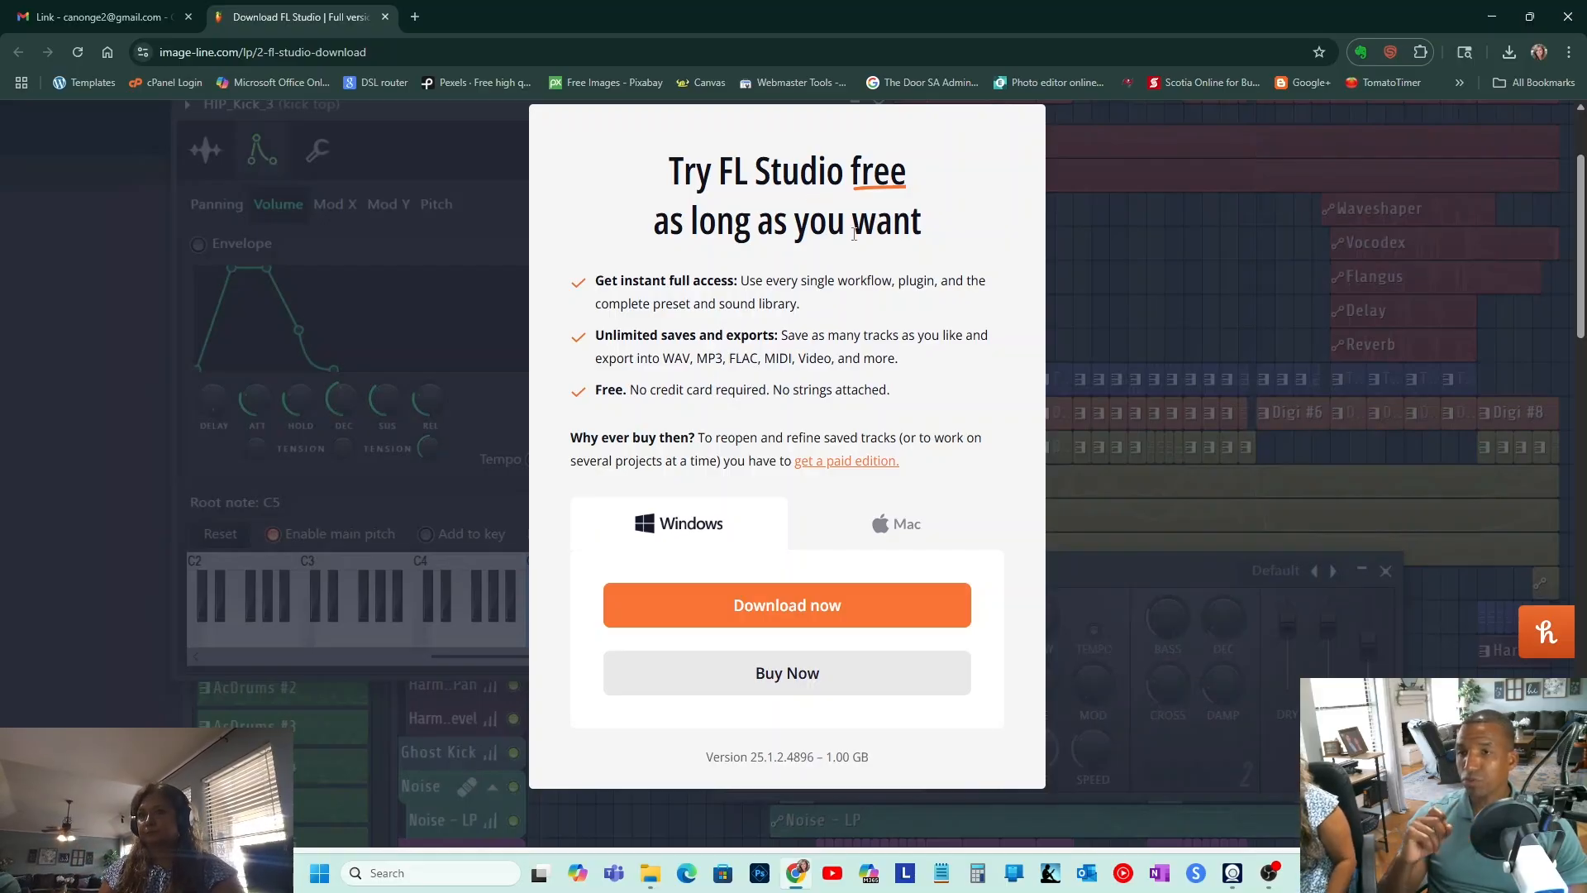
pyautogui.click(786, 612)
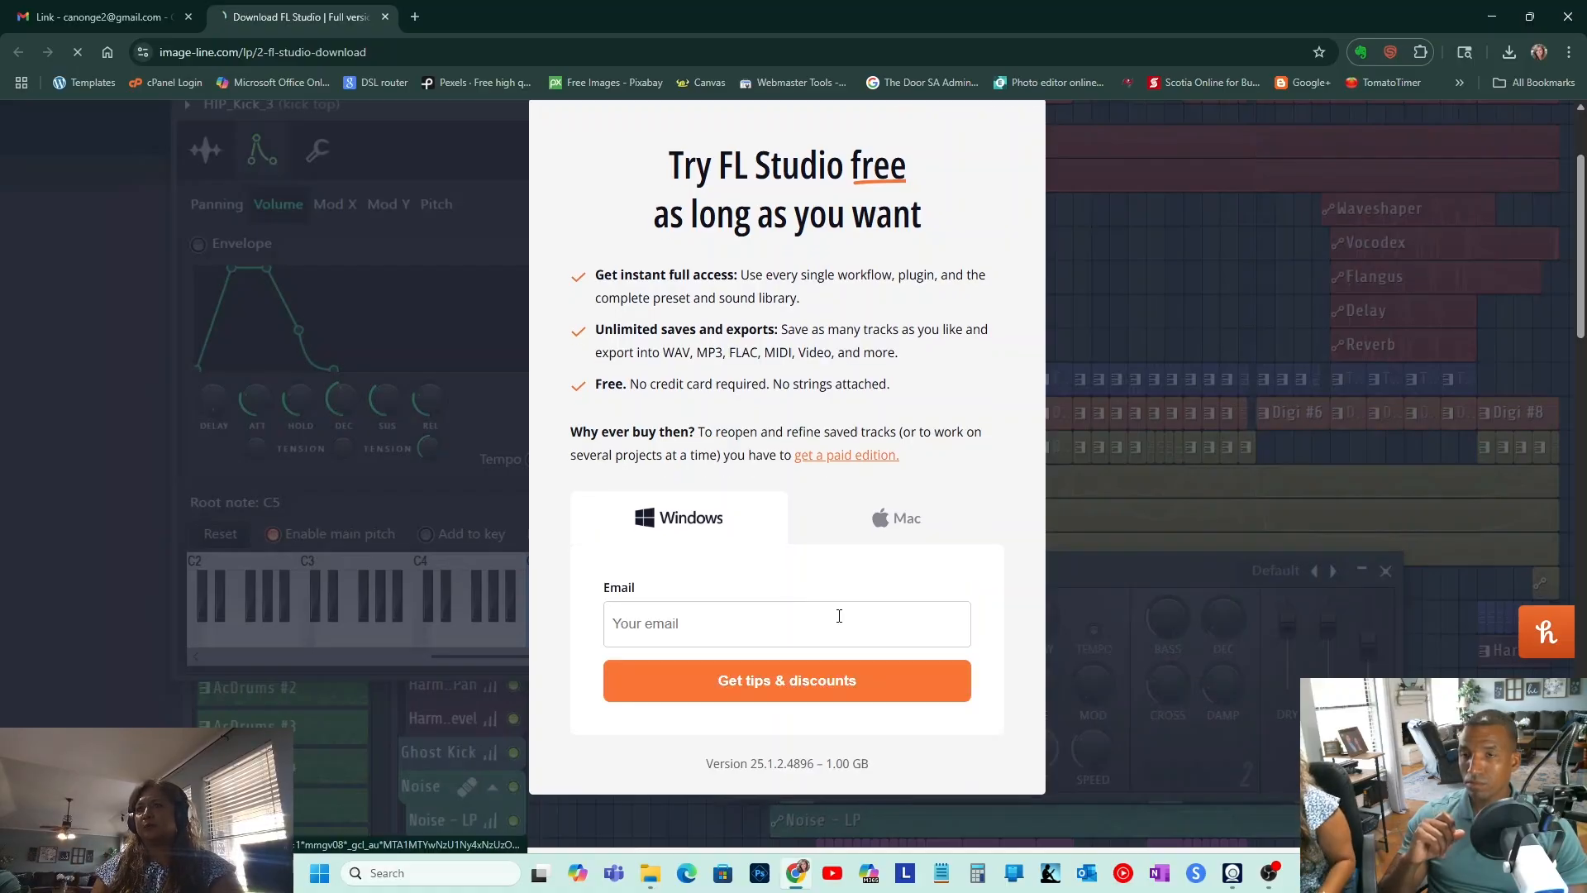
pyautogui.write('ca')
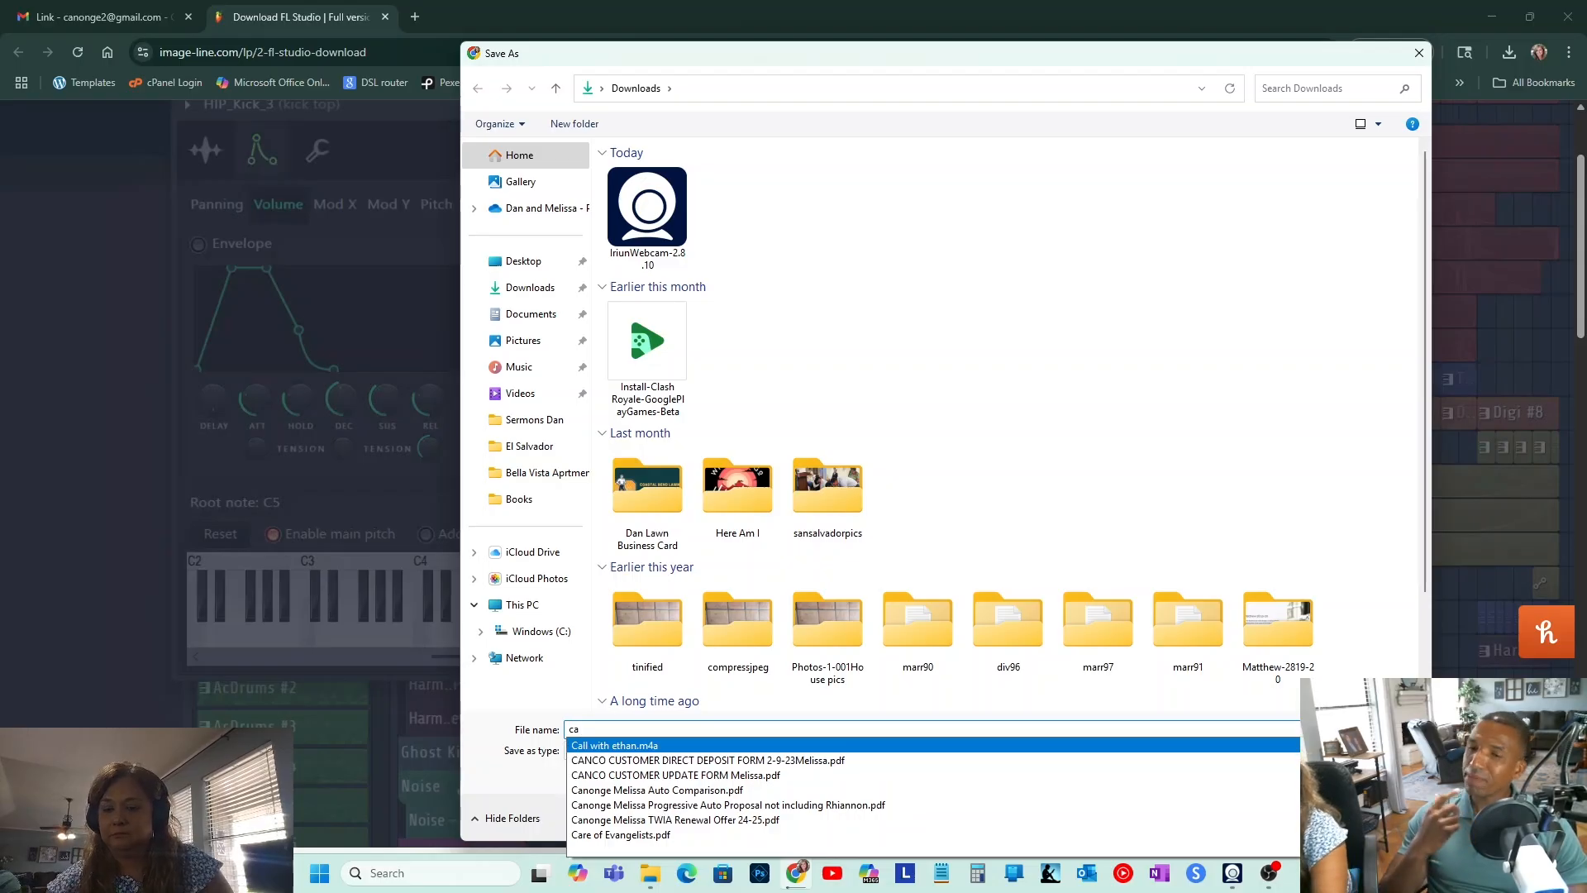
pyautogui.press('BackSpace')
pyautogui.press('BackSpace')
pyautogui.click(1384, 818)
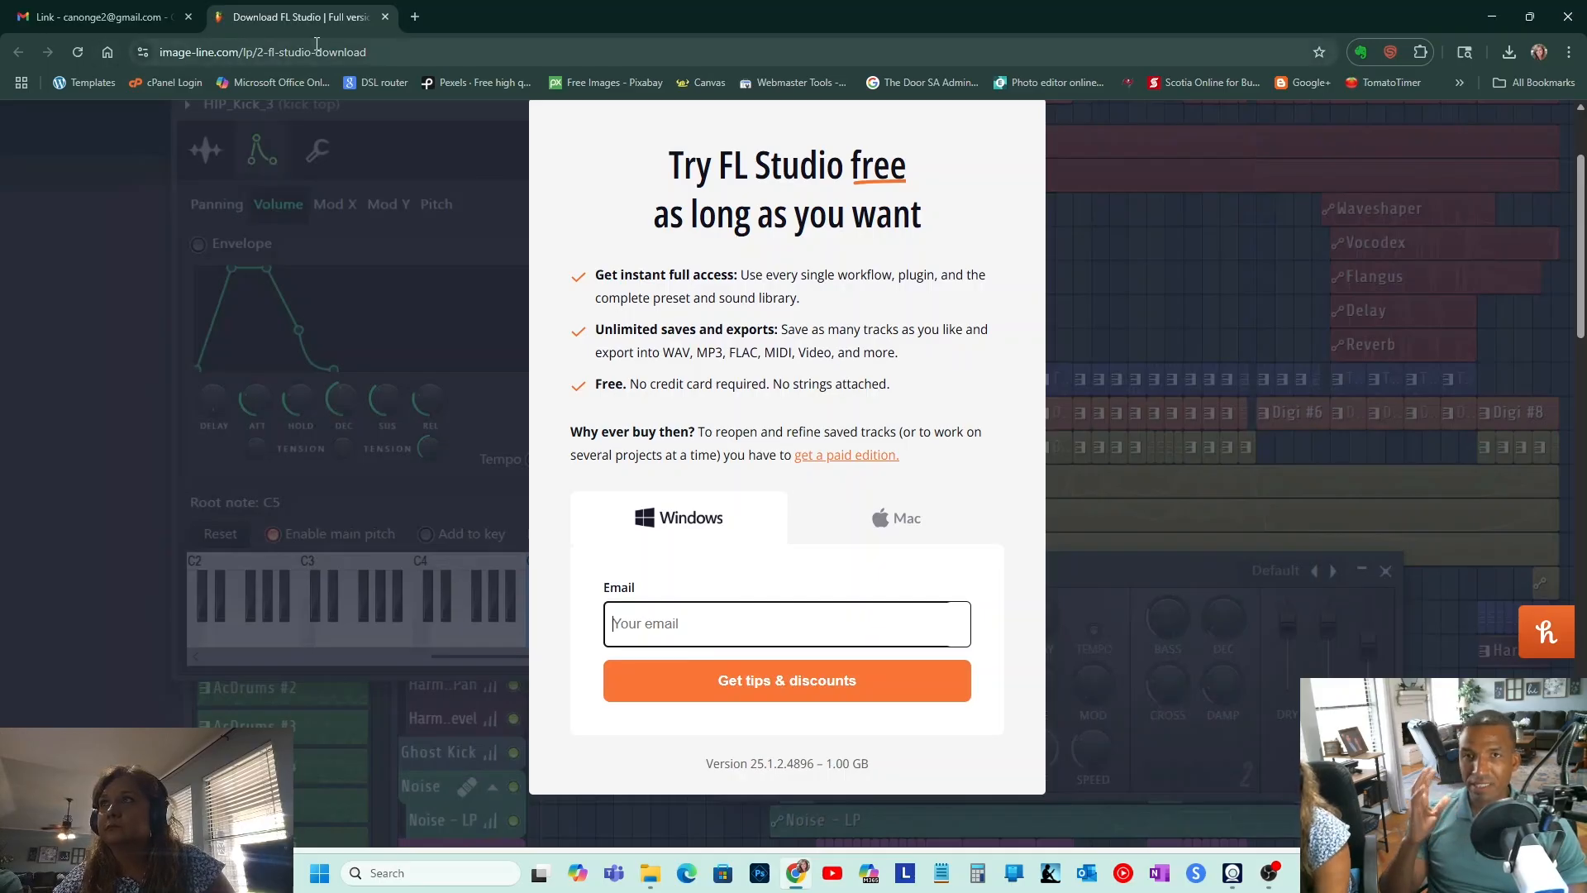
# - Reload the FL Studio download page and save the Windows installer in the Downloads folder under its suggested name
pyautogui.click(206, 53)
pyautogui.press('Return')
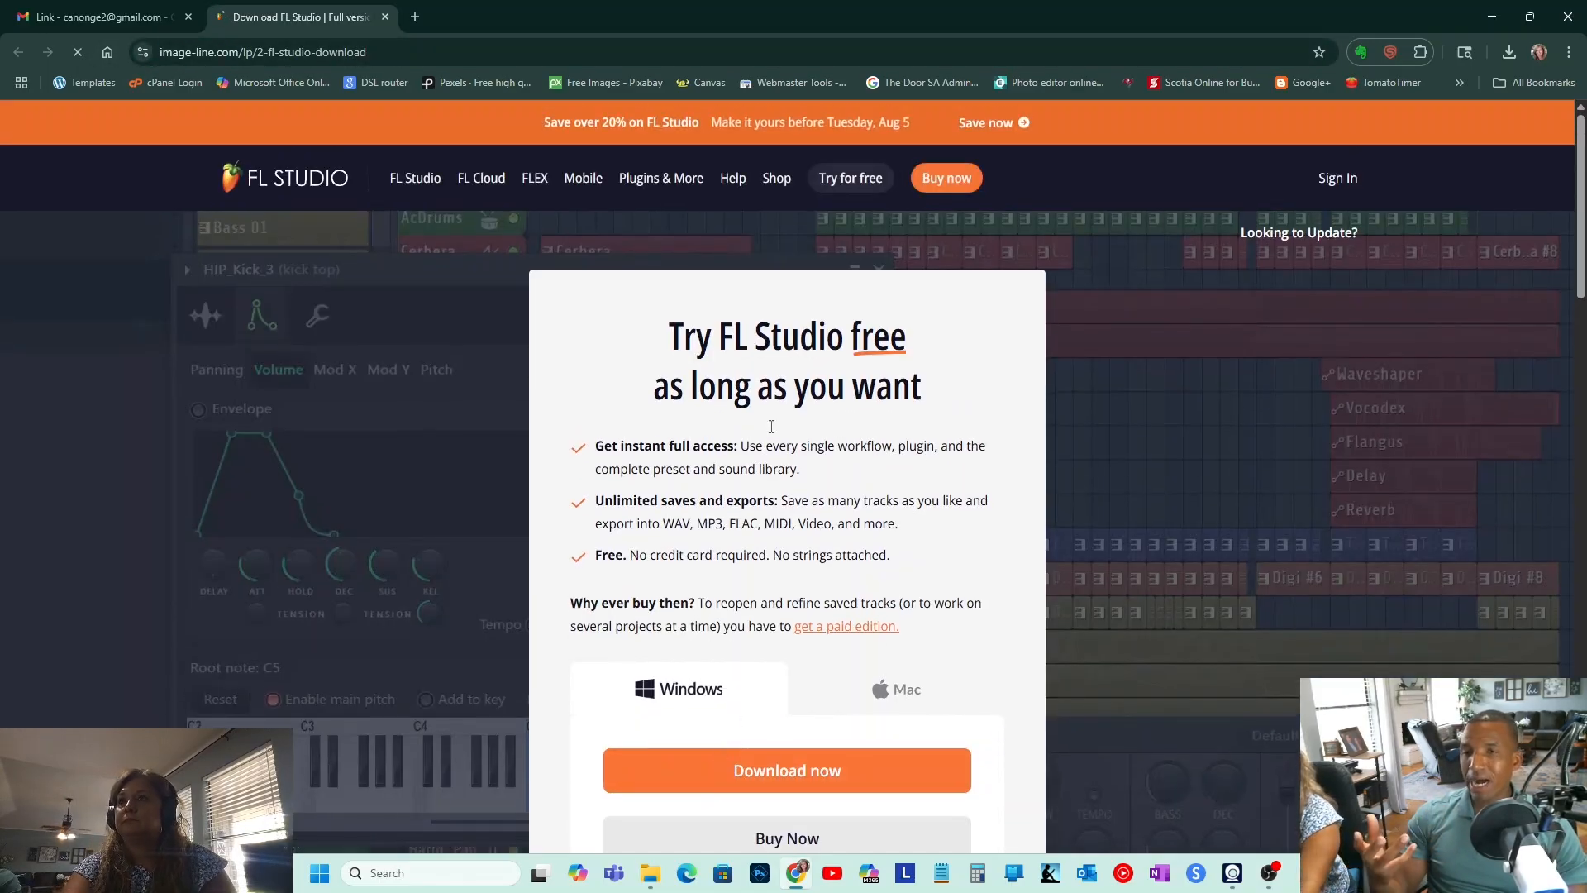
pyautogui.scroll(-2, 870, 548)
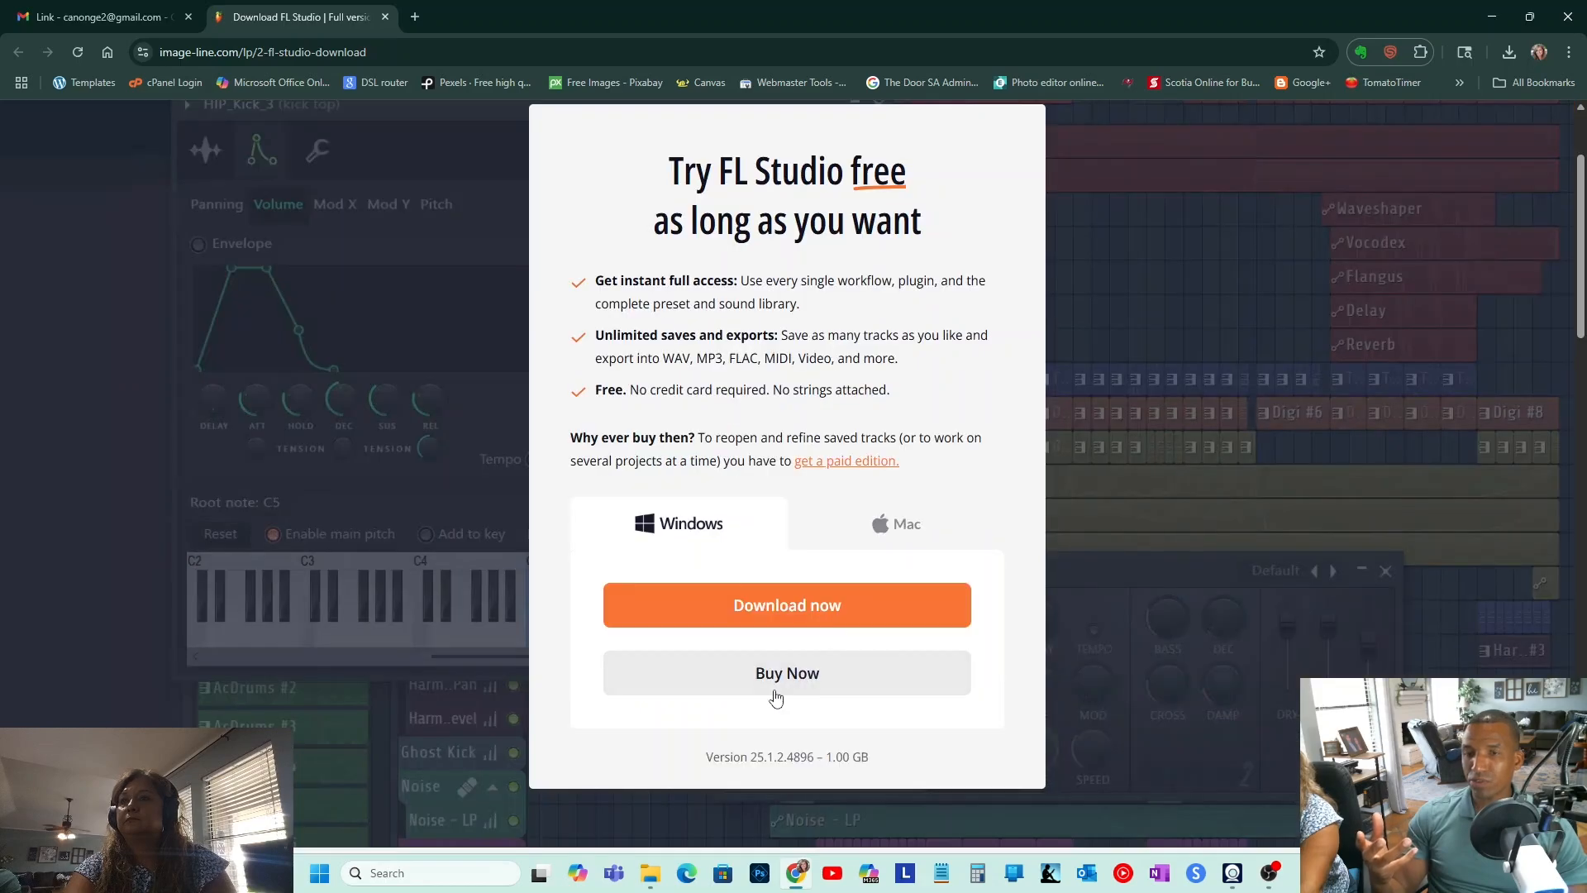
pyautogui.click(797, 605)
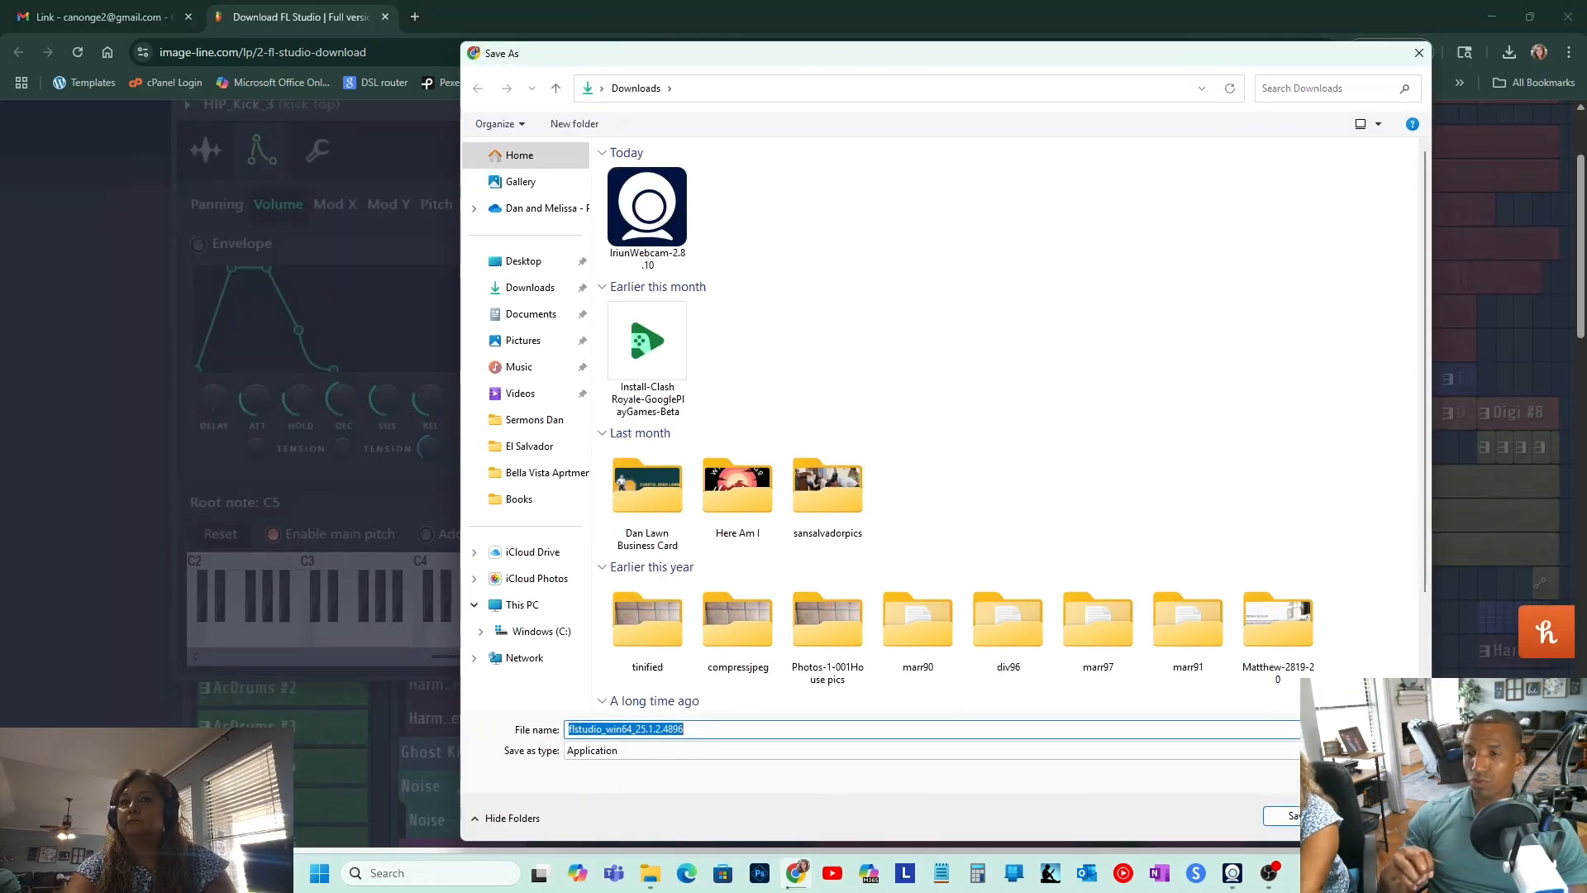
pyautogui.press('Return')
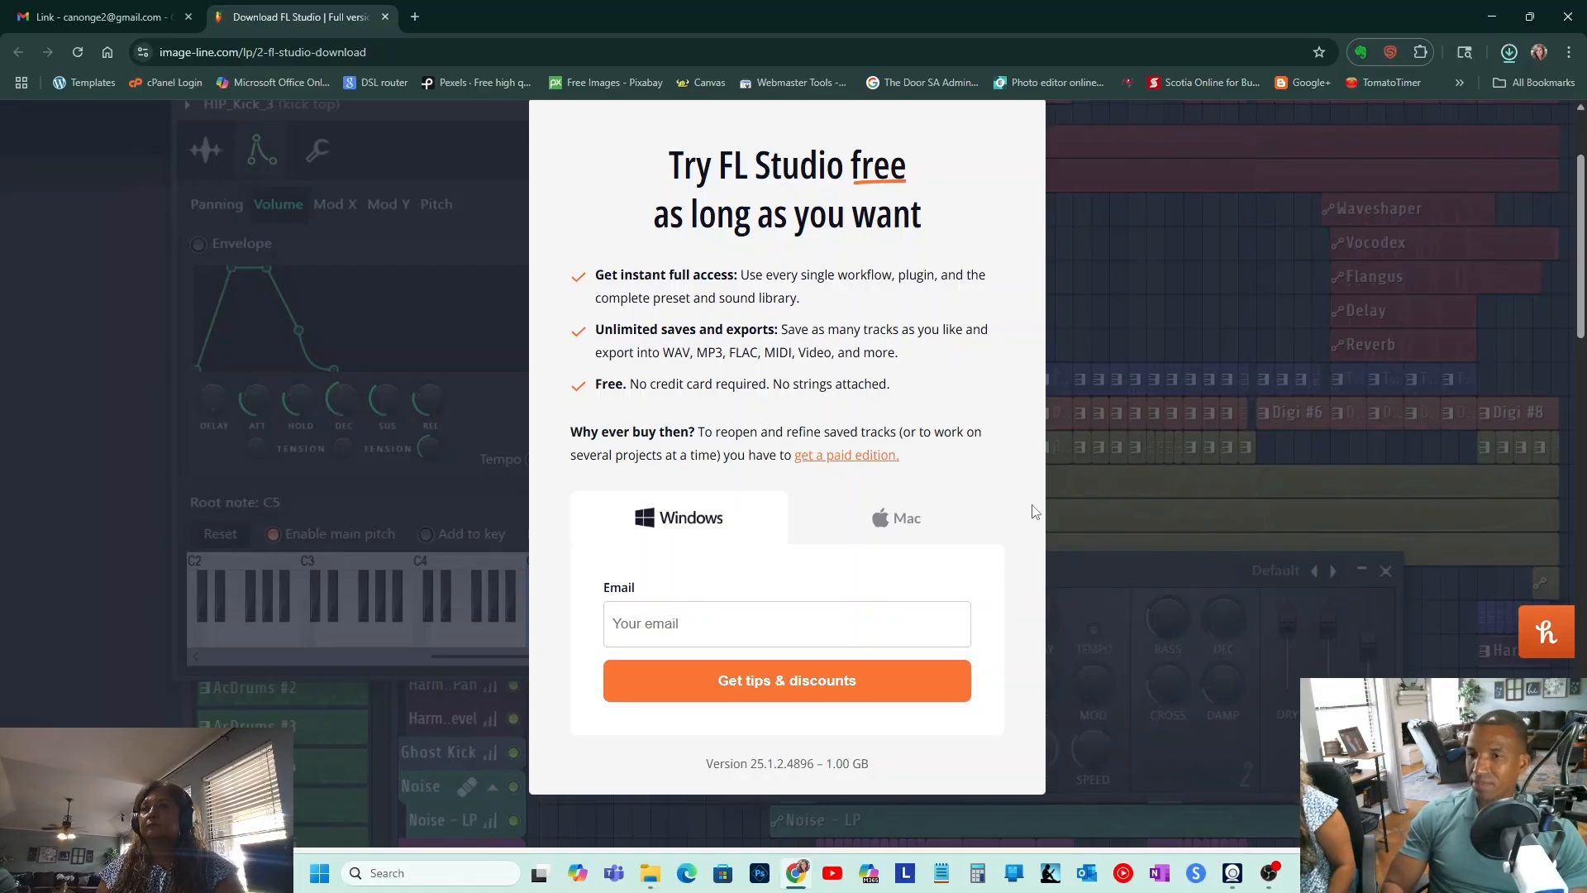
# - Check the FL Studio installer's progress in the browser's recent download history
pyautogui.click(1509, 53)
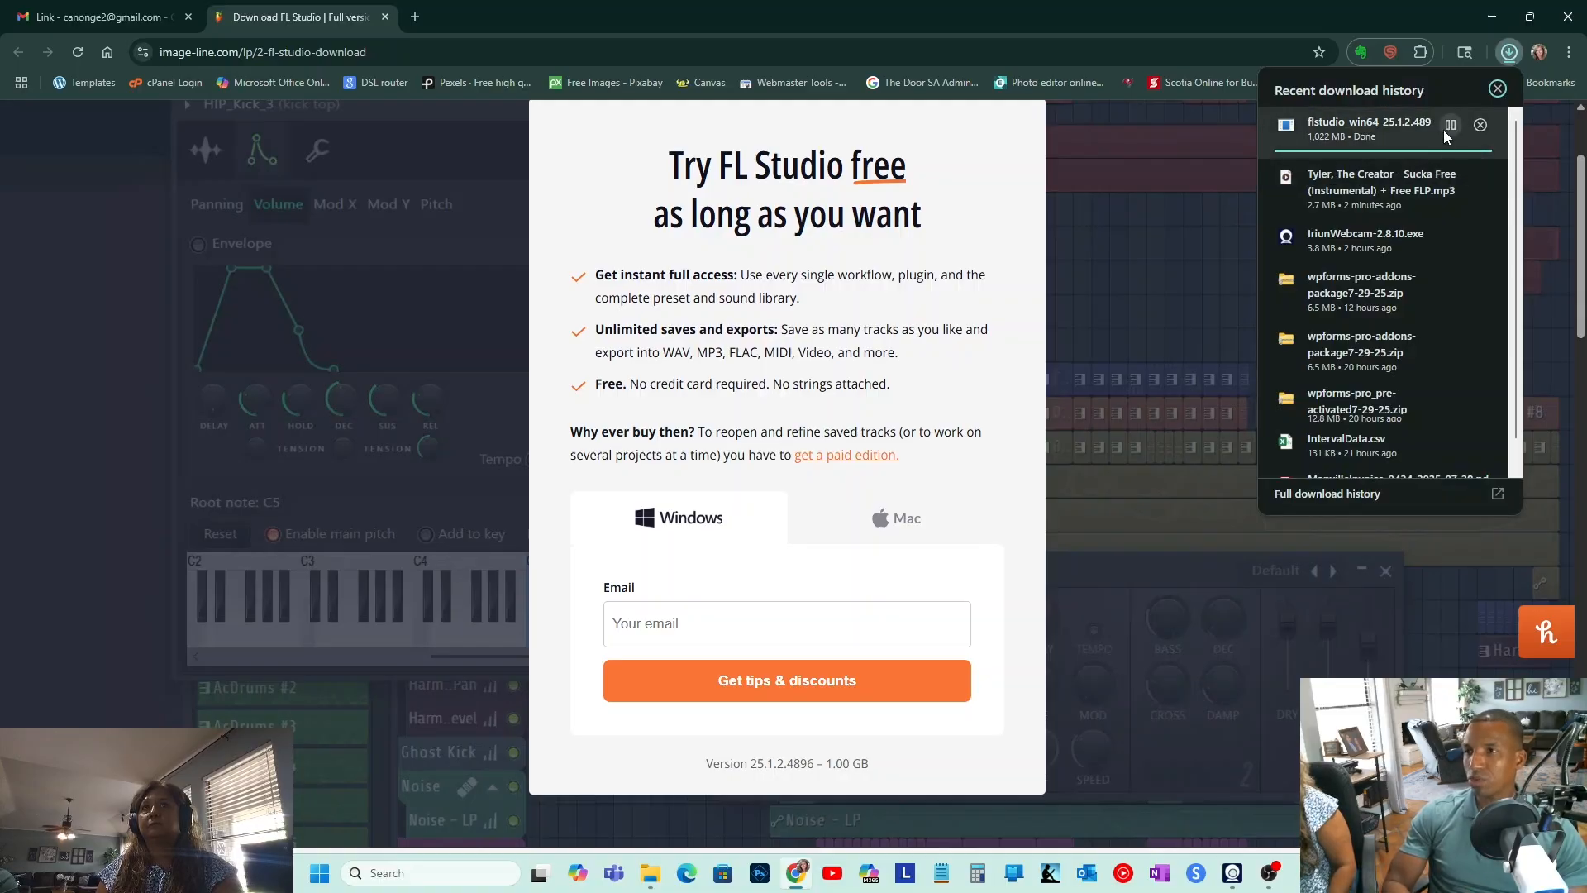
pyautogui.click(1425, 12)
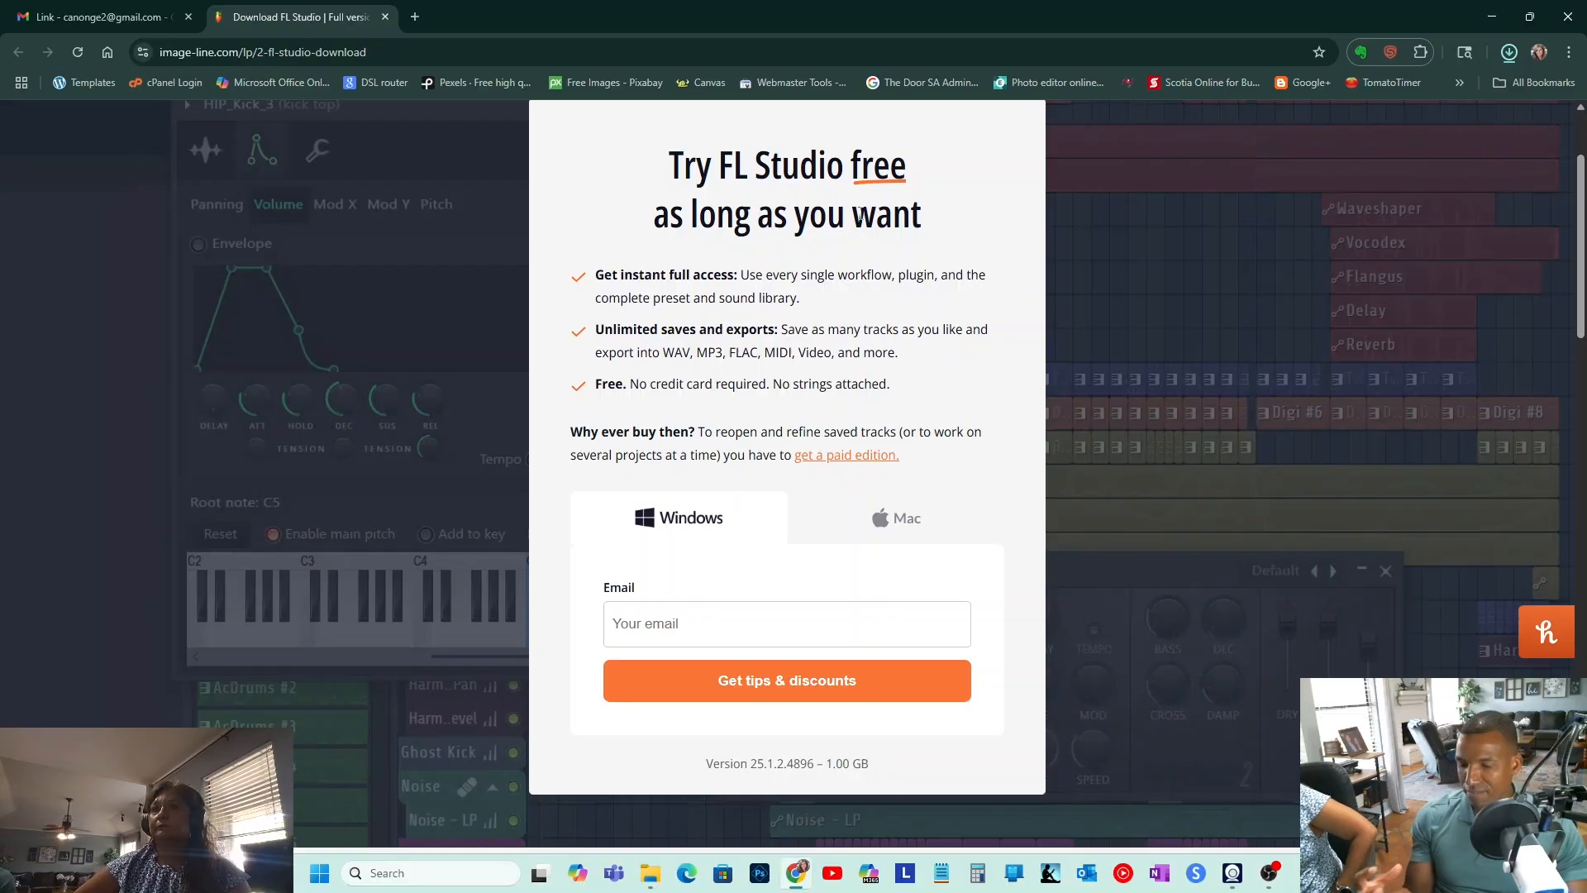
pyautogui.click(1511, 54)
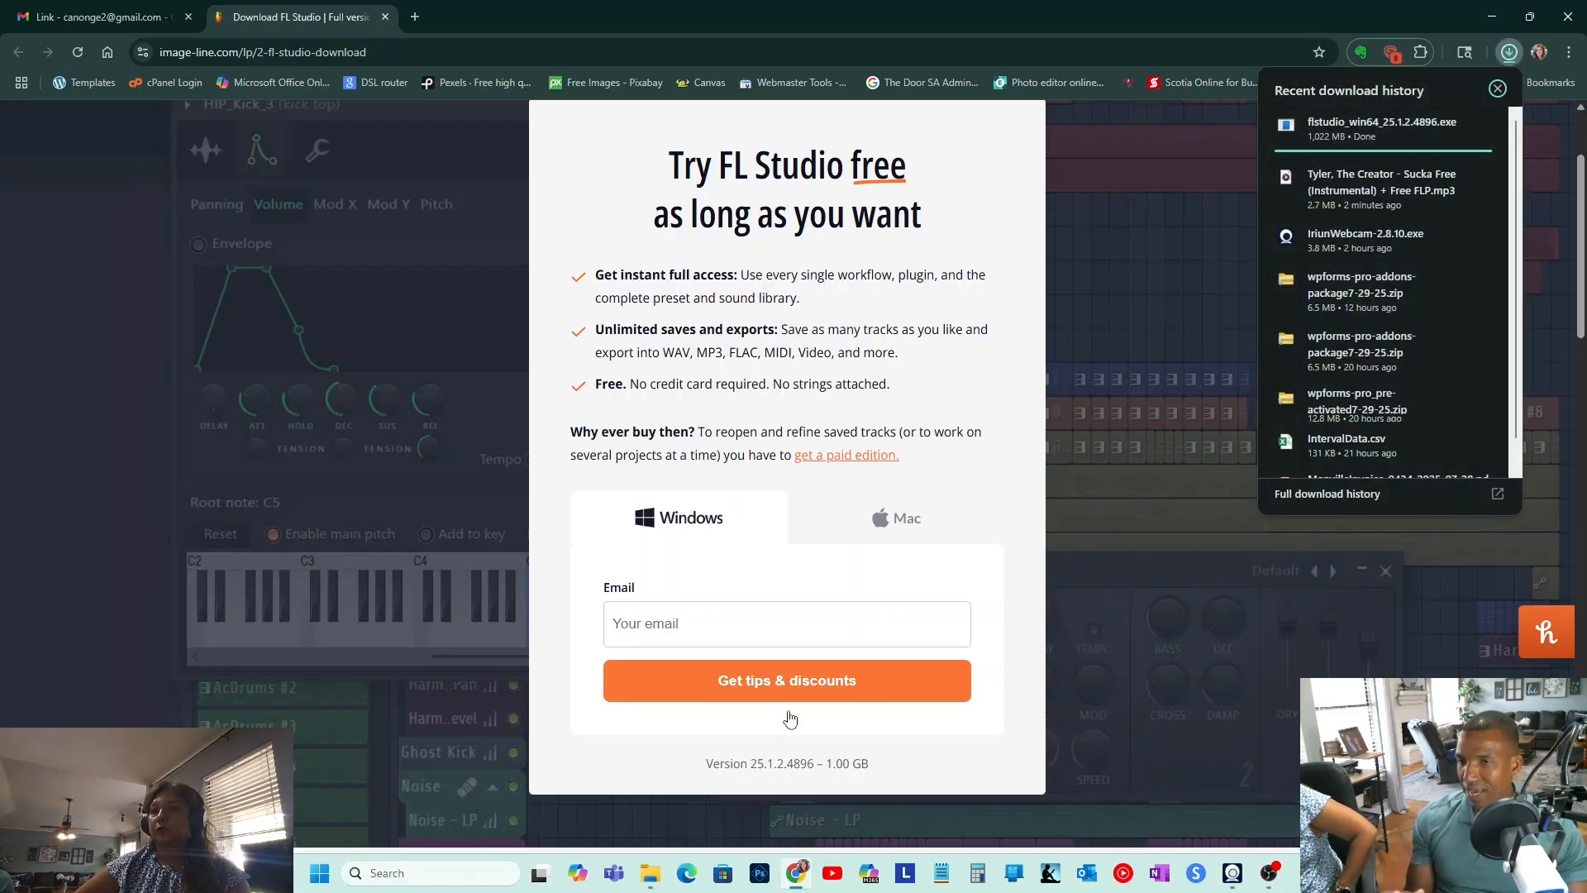
# - Launch the flstudio_win64_25.1.2.4896 installer from the Downloads folder and minimize the folder window
pyautogui.click(650, 874)
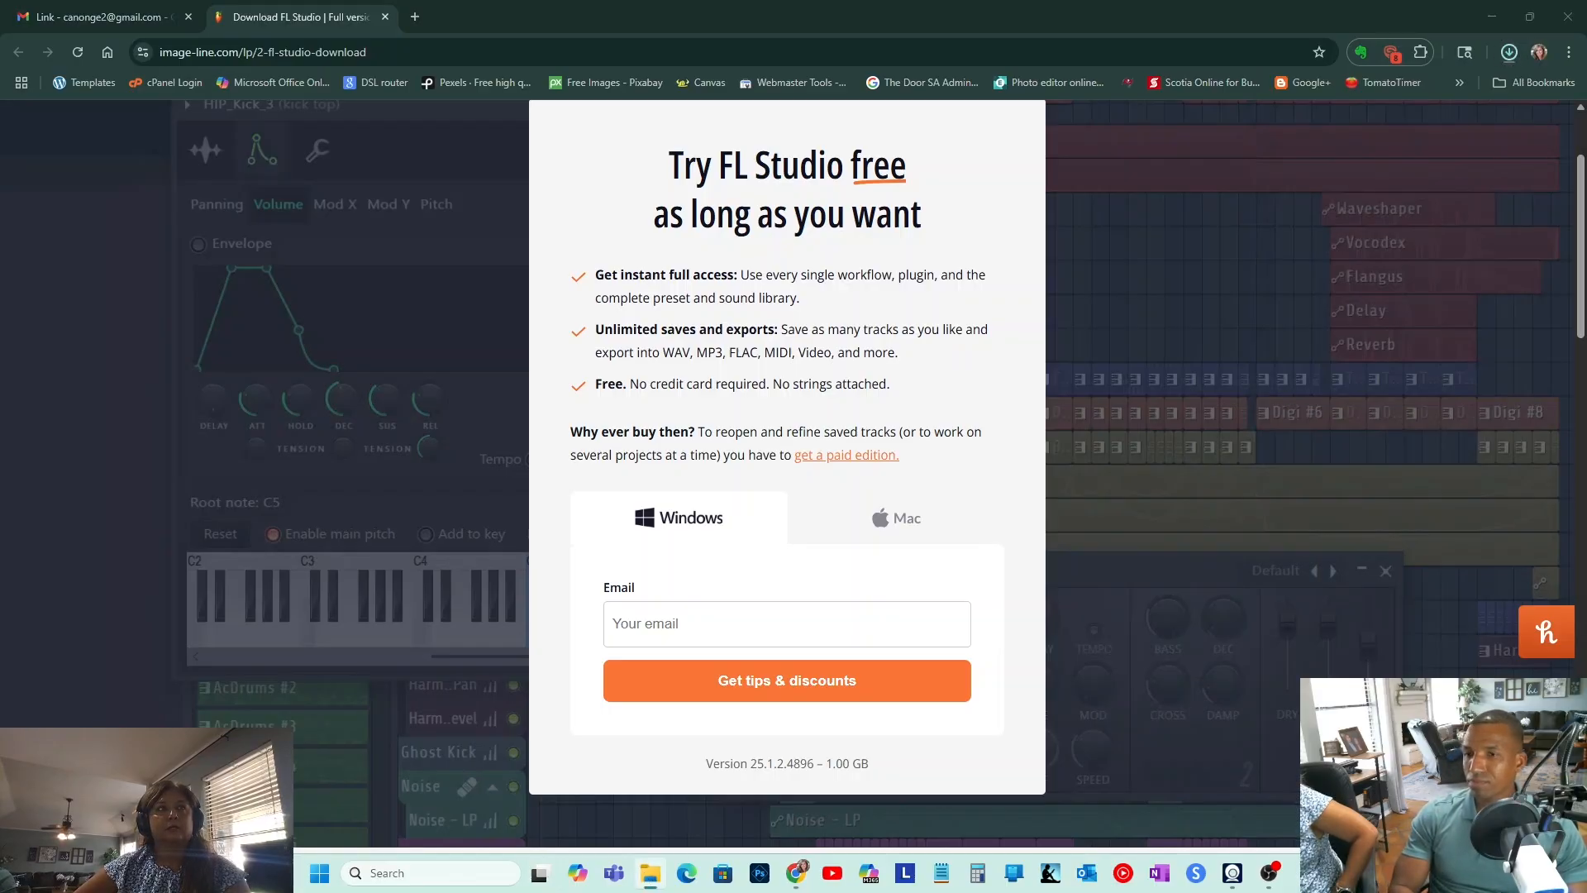
pyautogui.moveTo(1443, 10); pyautogui.dragTo(1361, 165)
pyautogui.click(1519, 163)
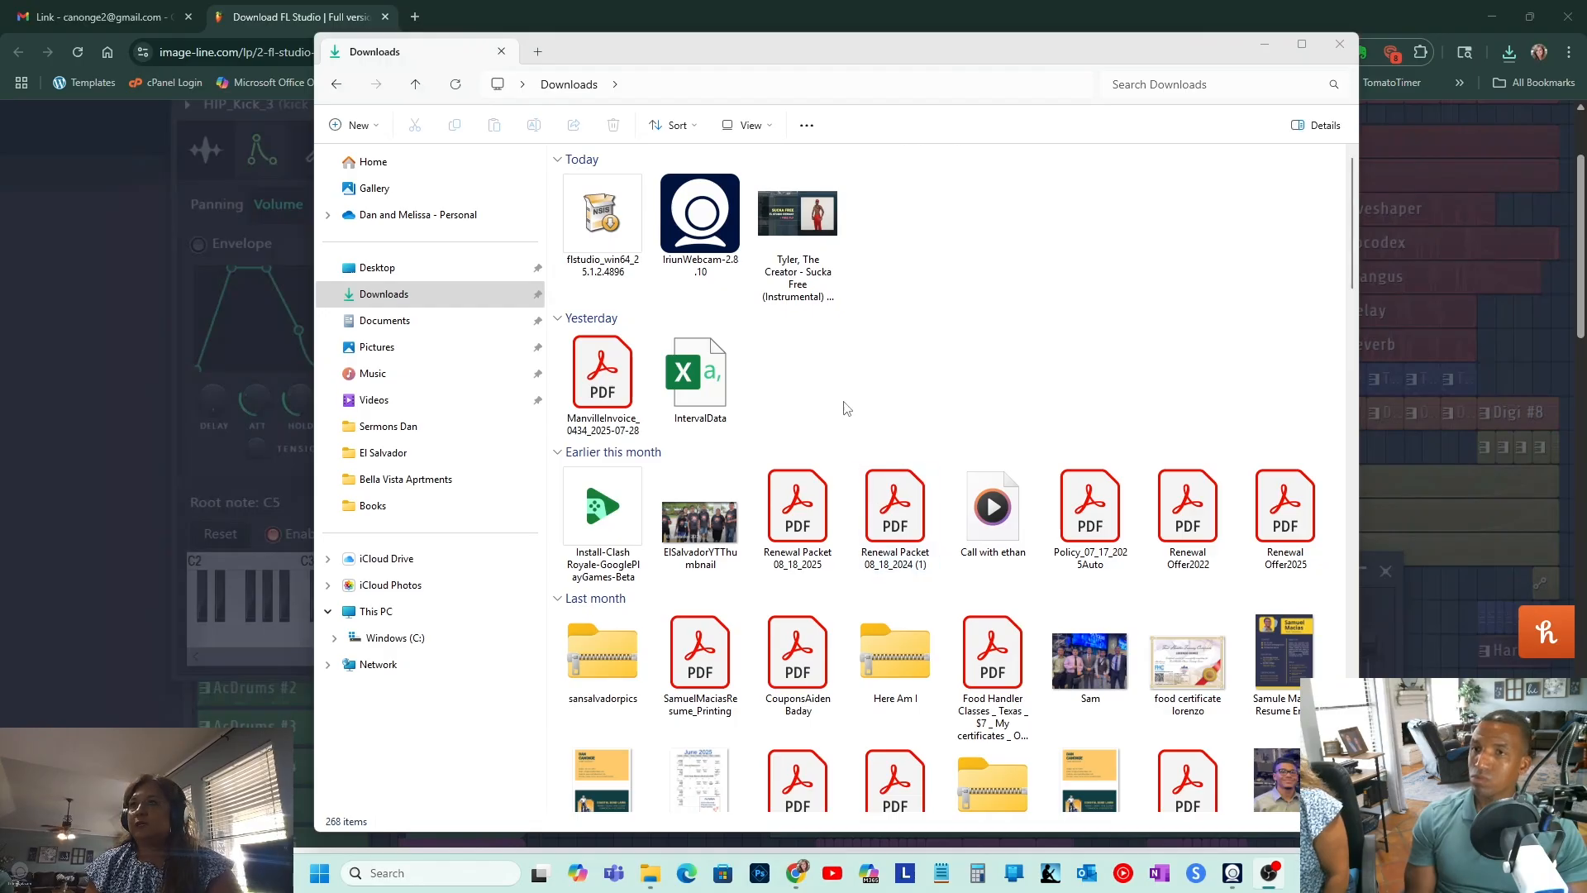
pyautogui.doubleClick(569, 237)
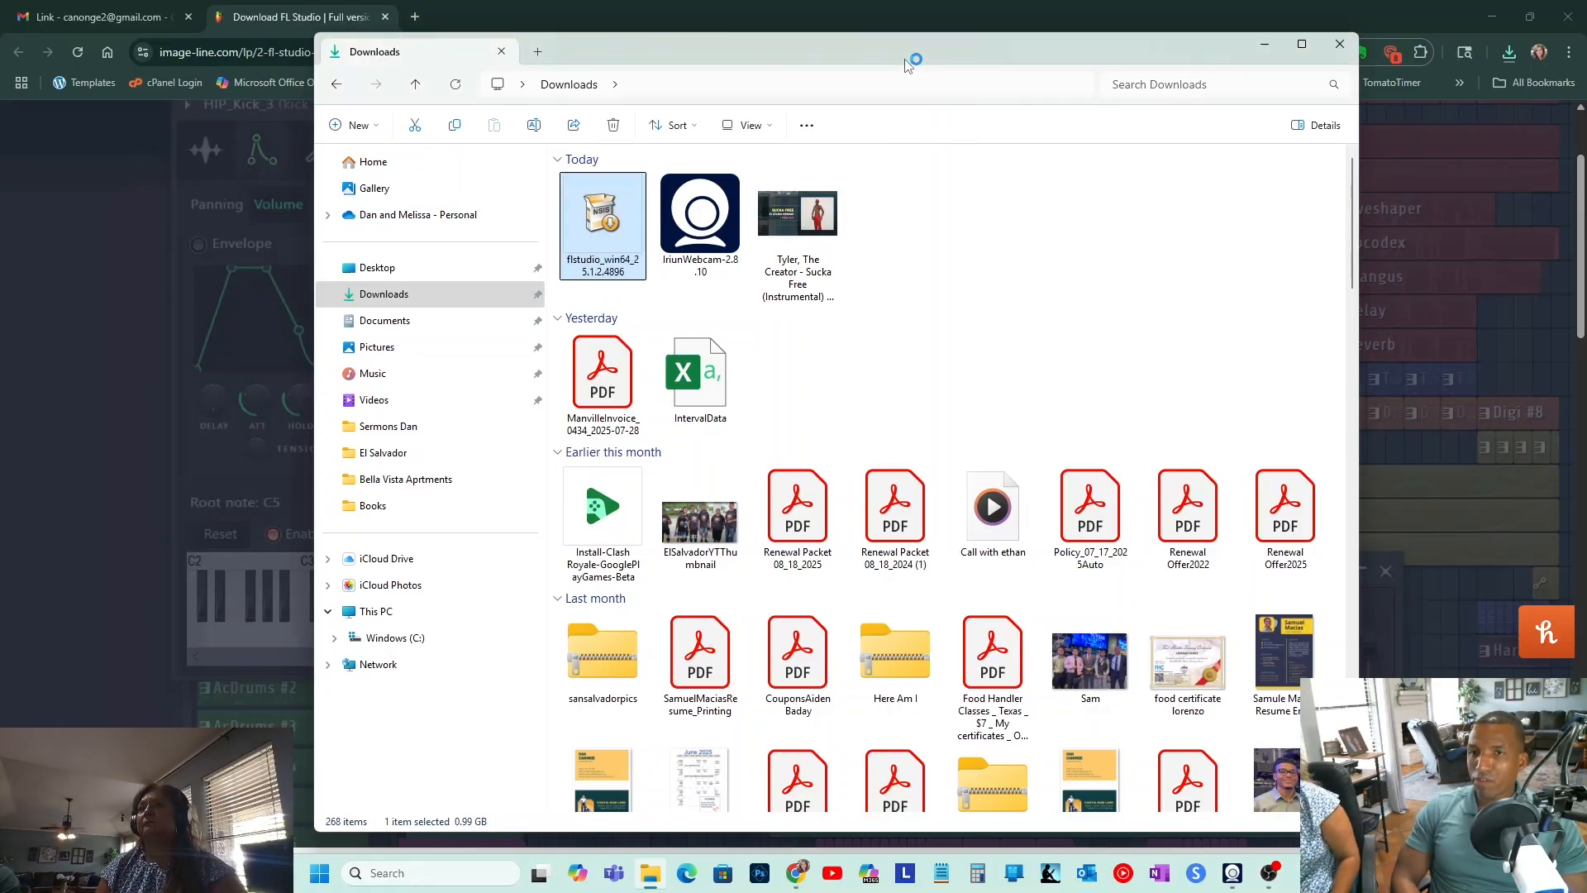
pyautogui.click(1264, 44)
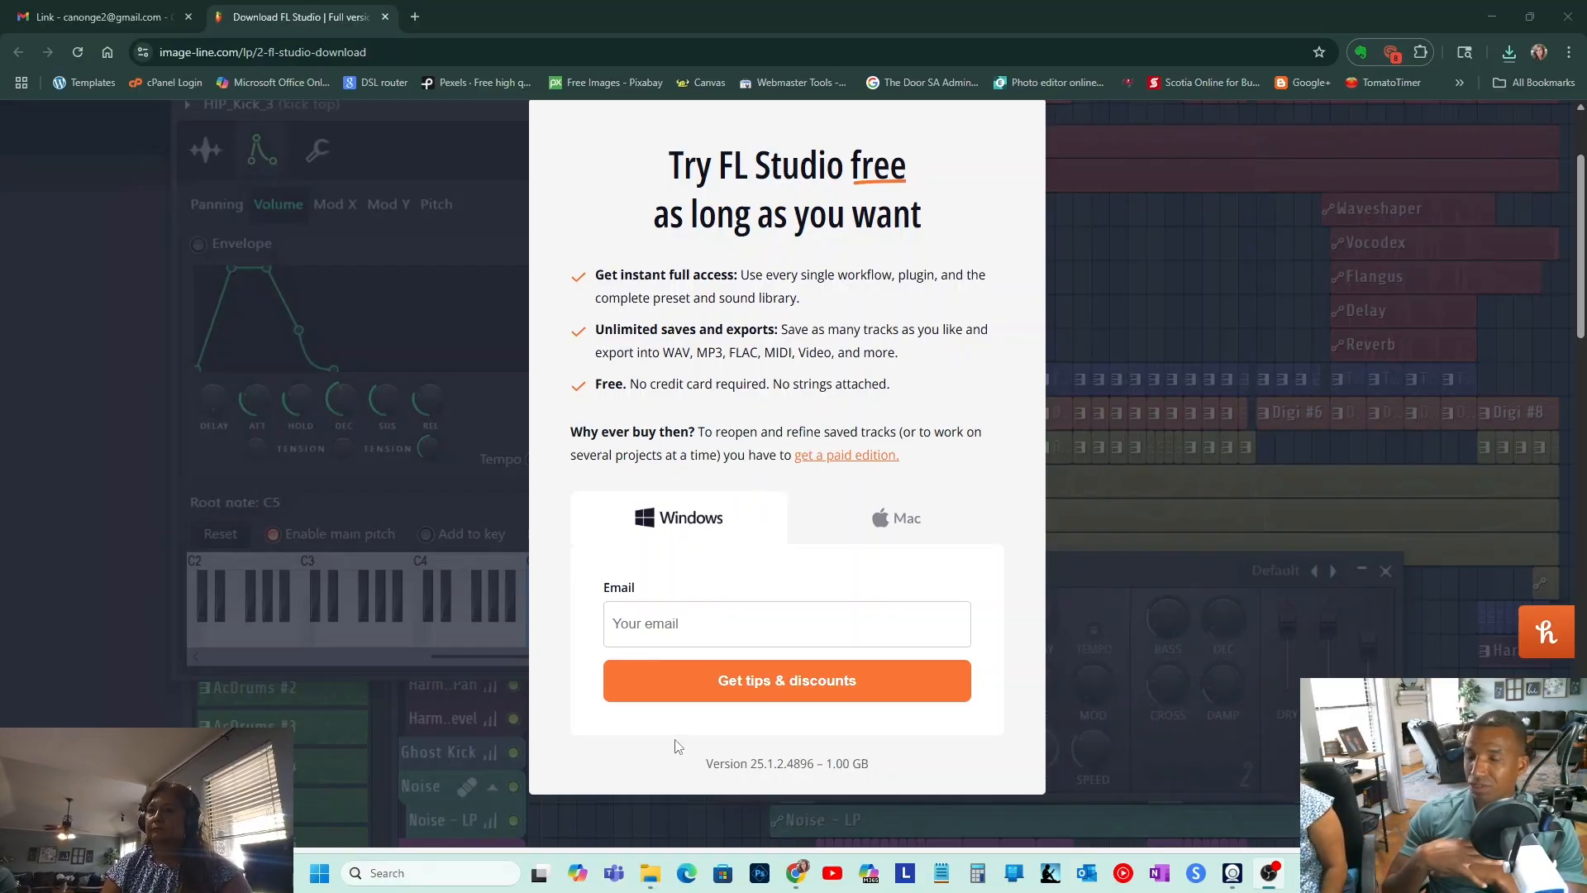
pyautogui.moveTo(659, 878)
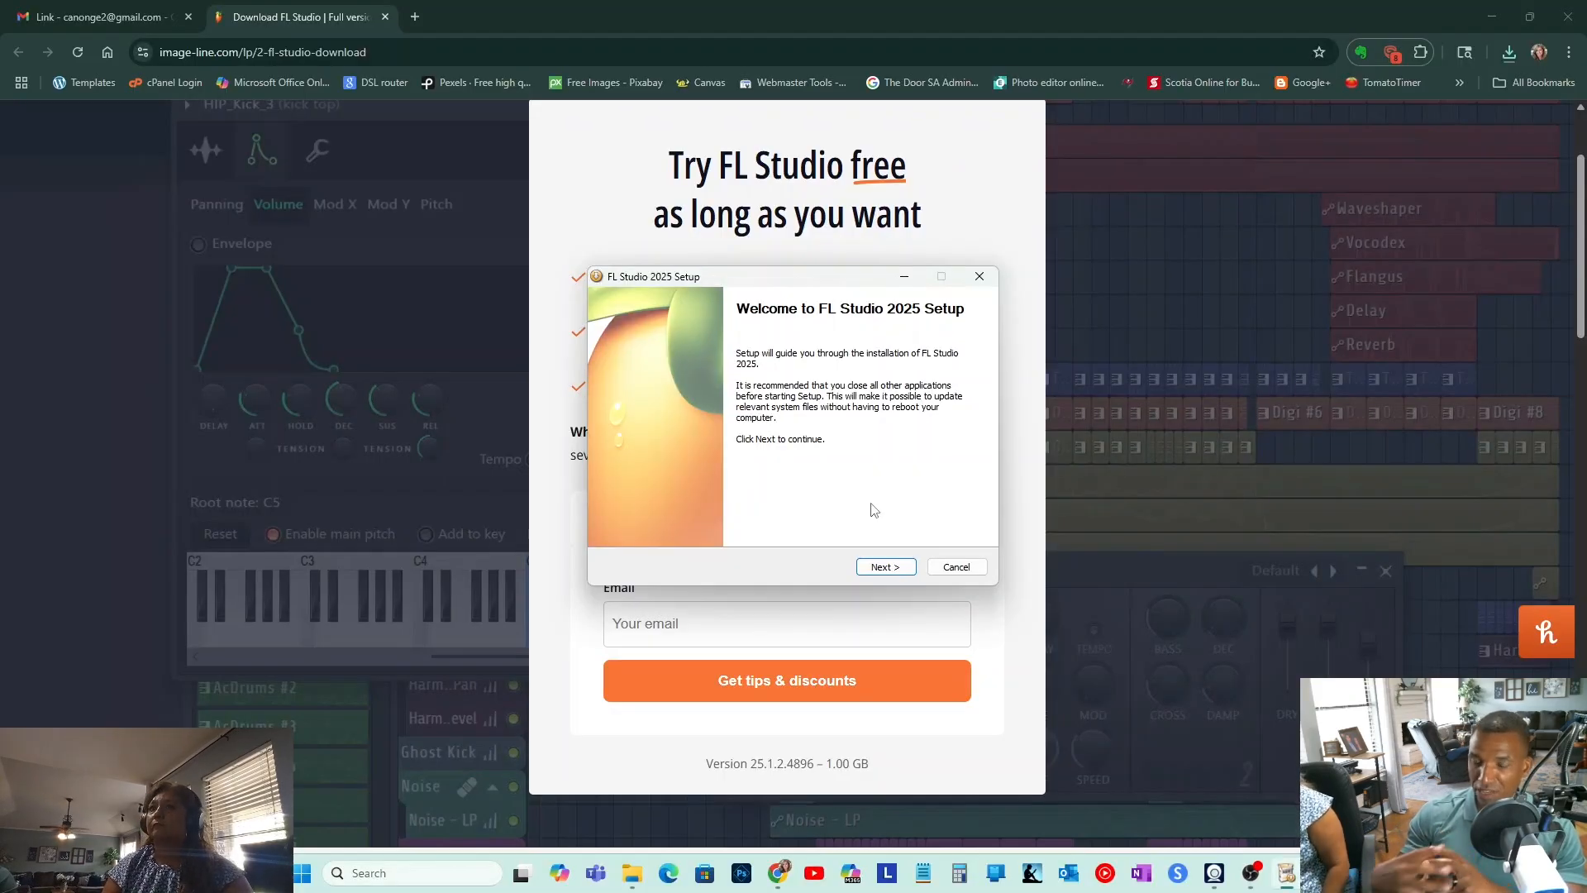
# - Install FL Studio 2025 for all users, keeping the preselected components and the default program and VST plugin folders
pyautogui.click(900, 570)
pyautogui.click(887, 567)
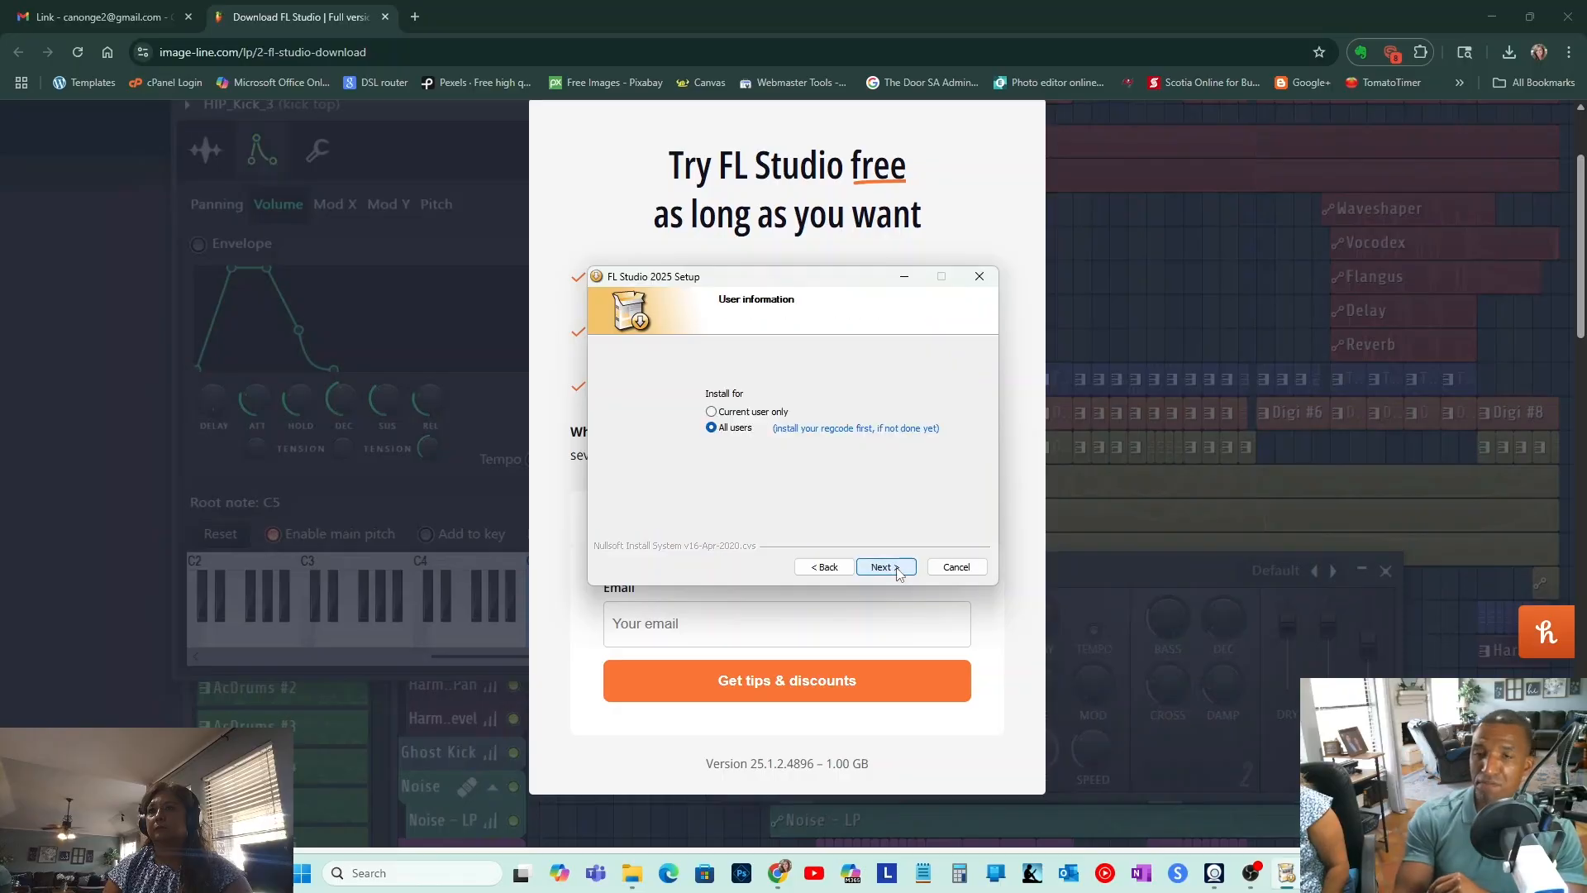
pyautogui.click(890, 574)
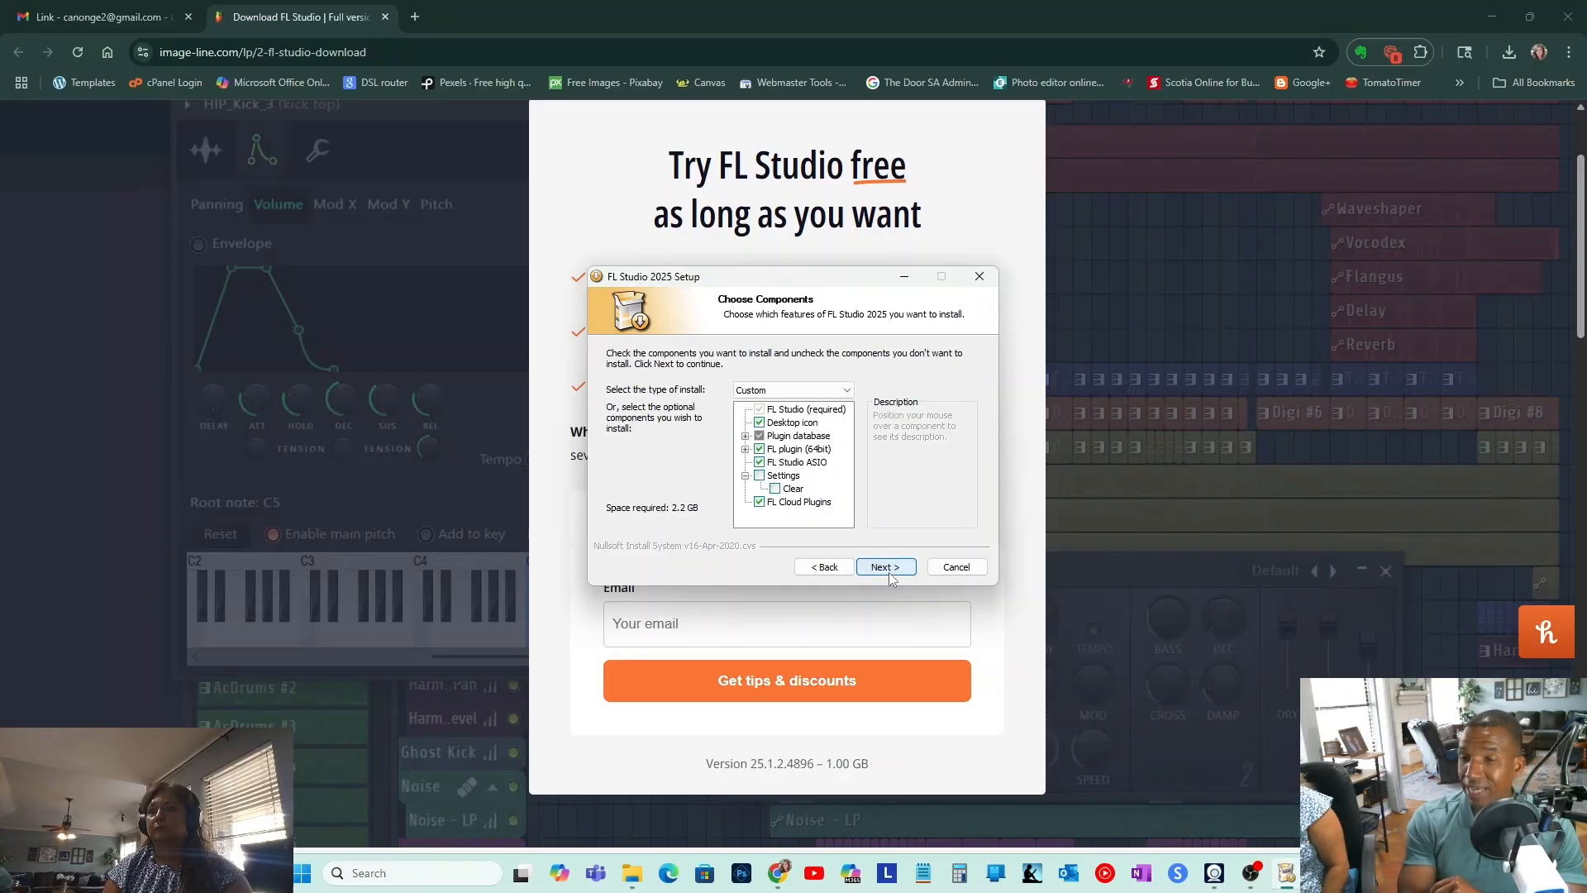
pyautogui.click(889, 573)
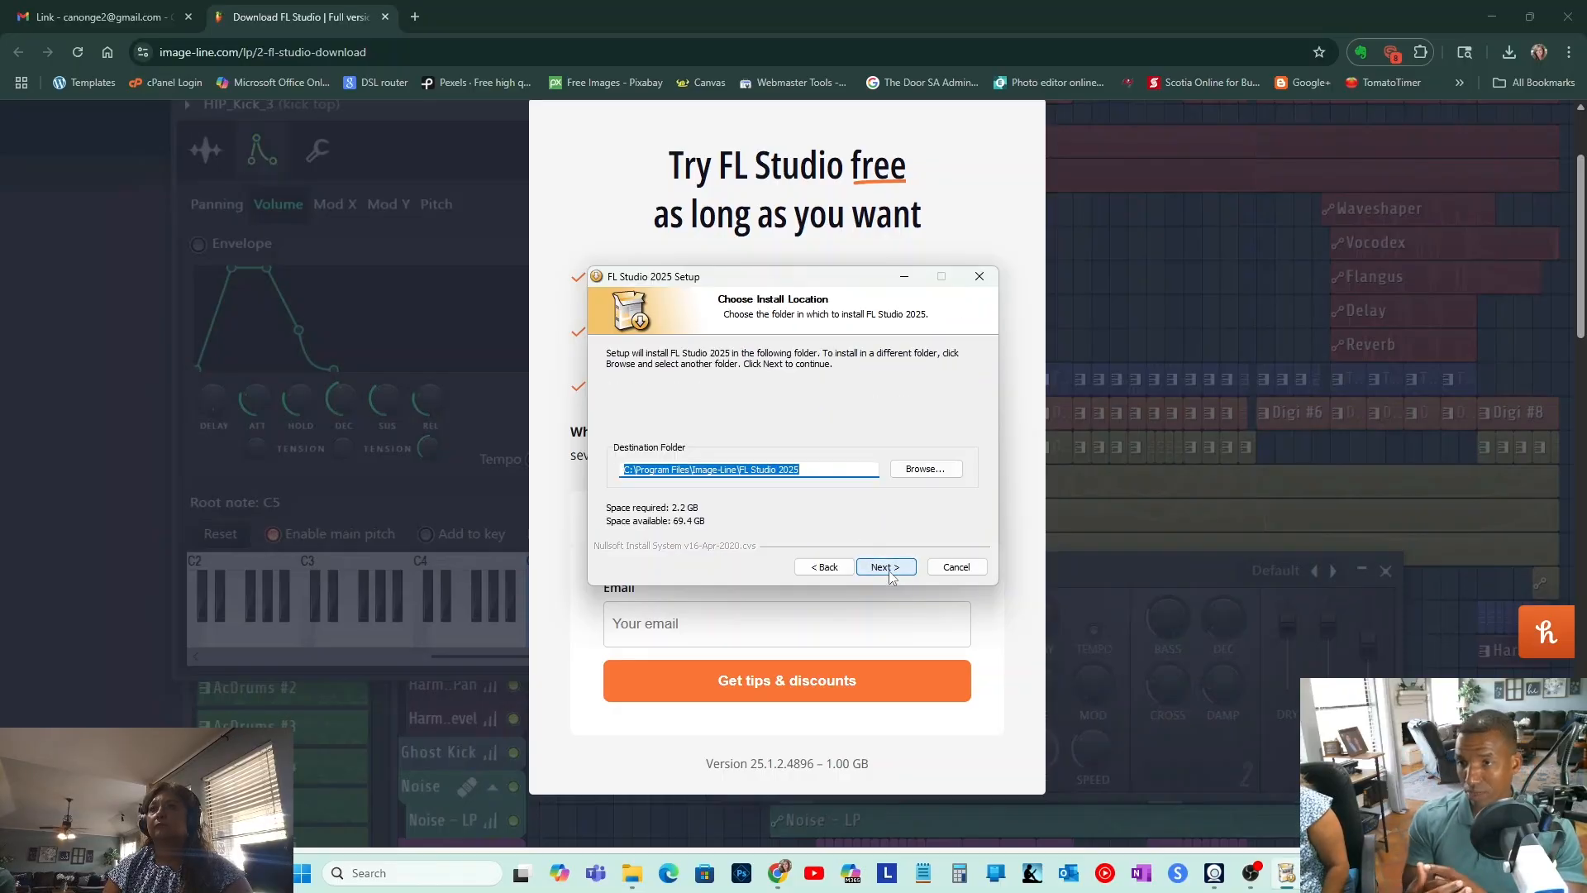
pyautogui.click(890, 572)
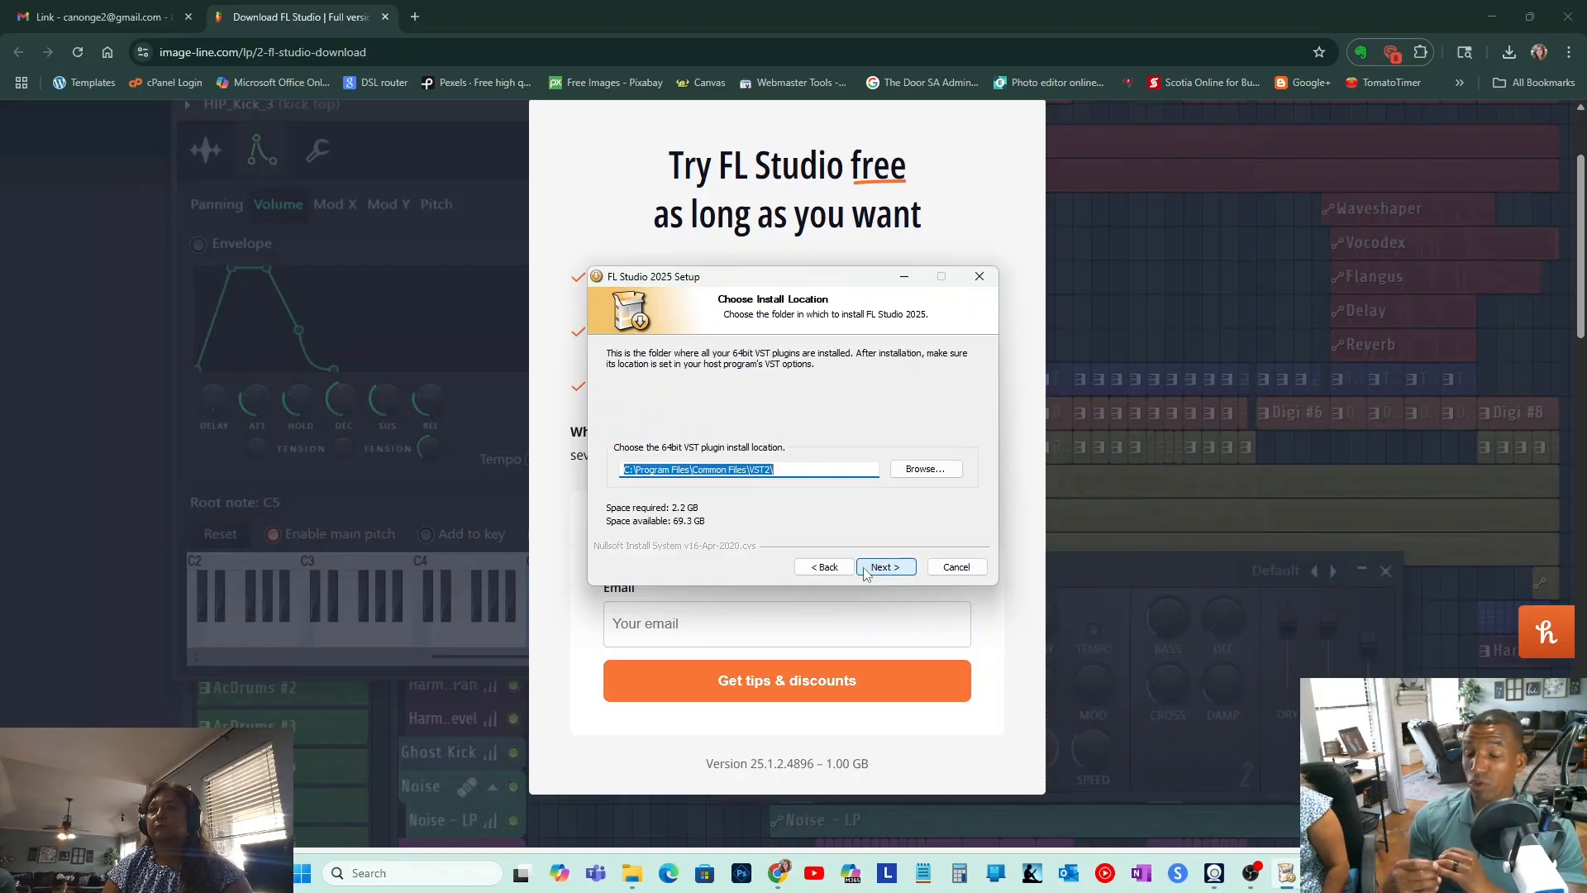
pyautogui.click(886, 569)
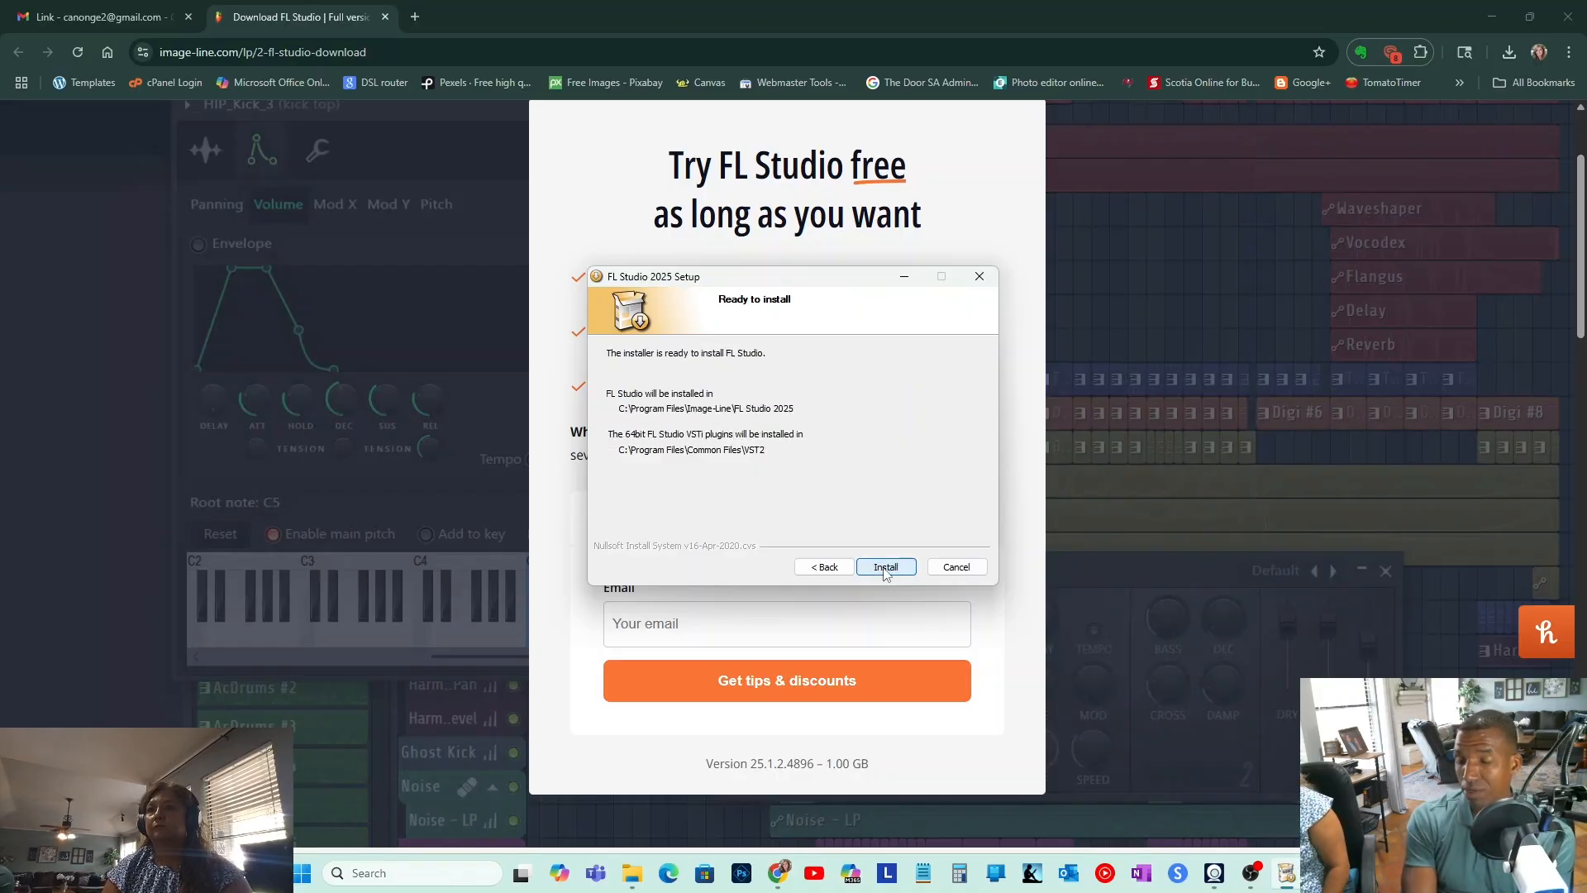
pyautogui.click(884, 569)
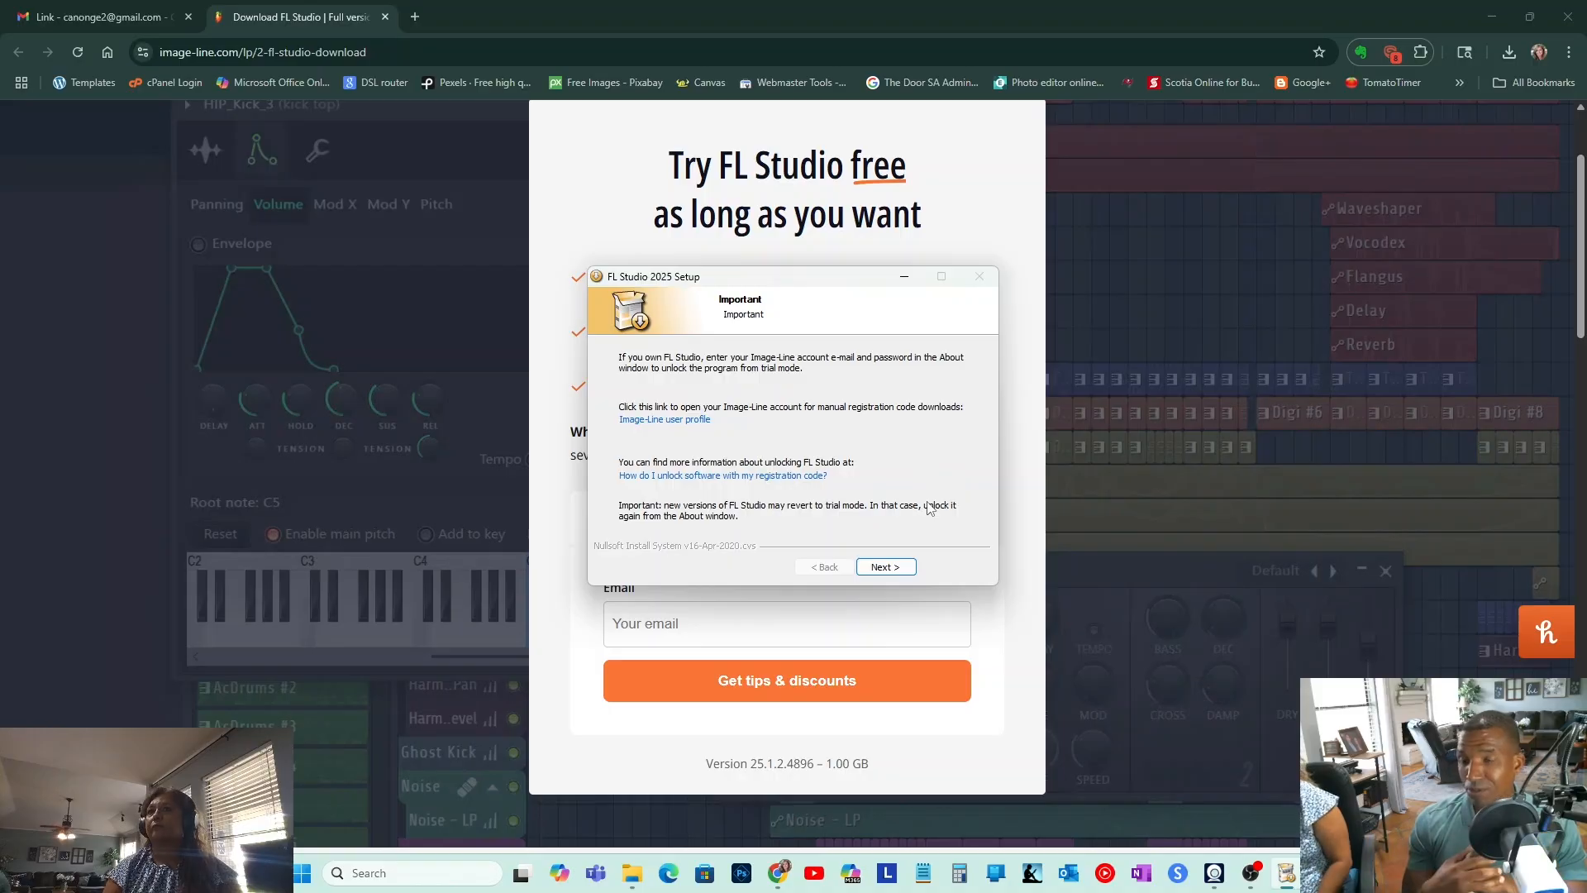
# - Finish the FL Studio 2025 setup wizard and close the download page and the browser
pyautogui.click(889, 569)
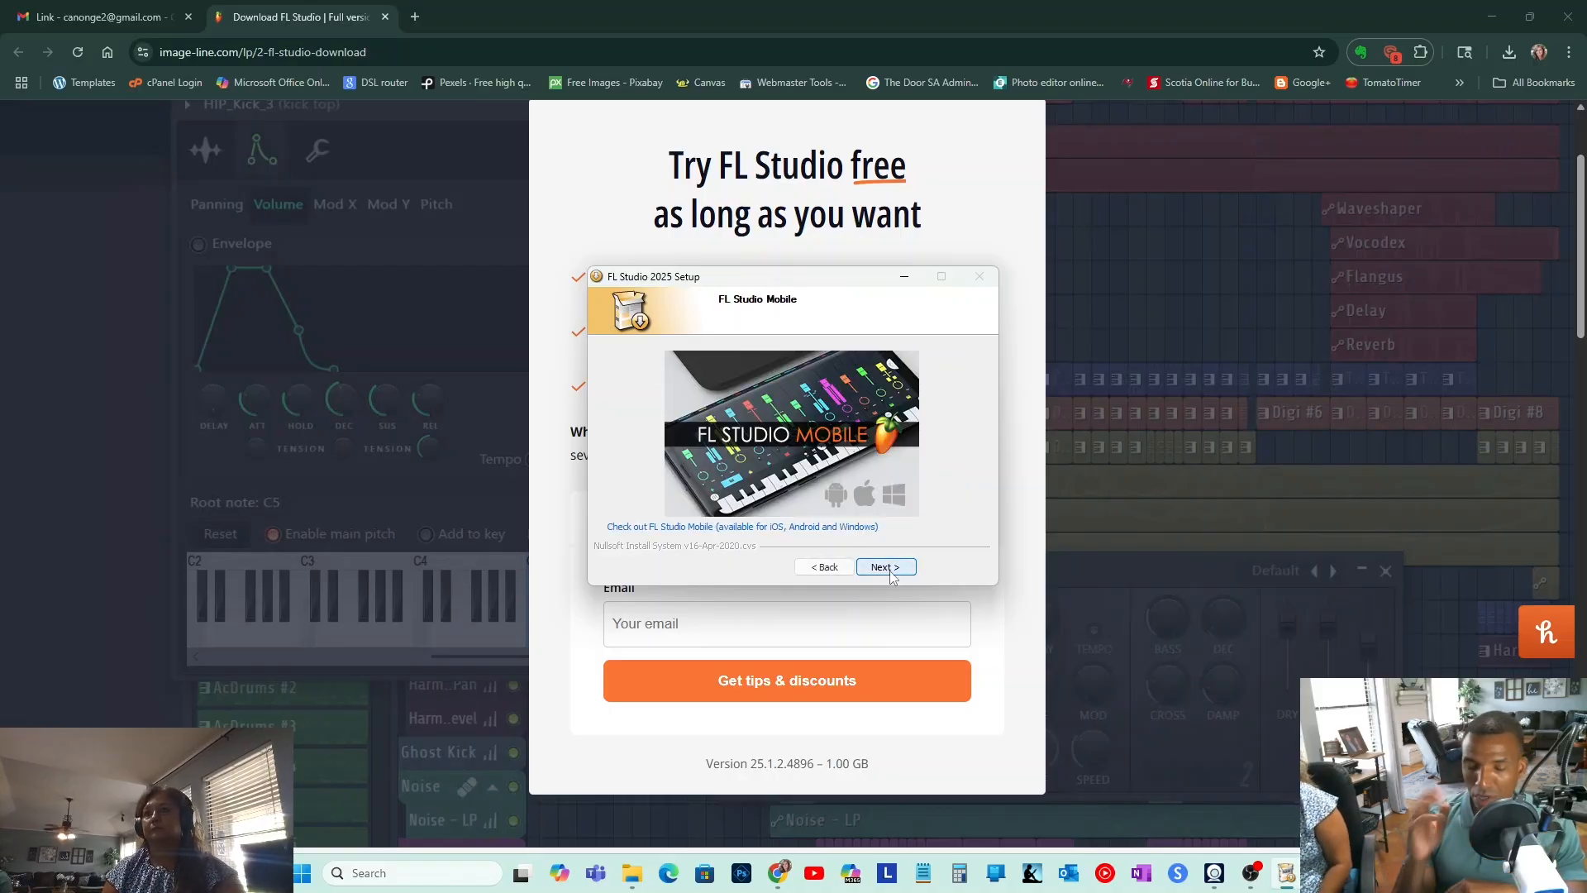
pyautogui.click(891, 569)
pyautogui.click(886, 567)
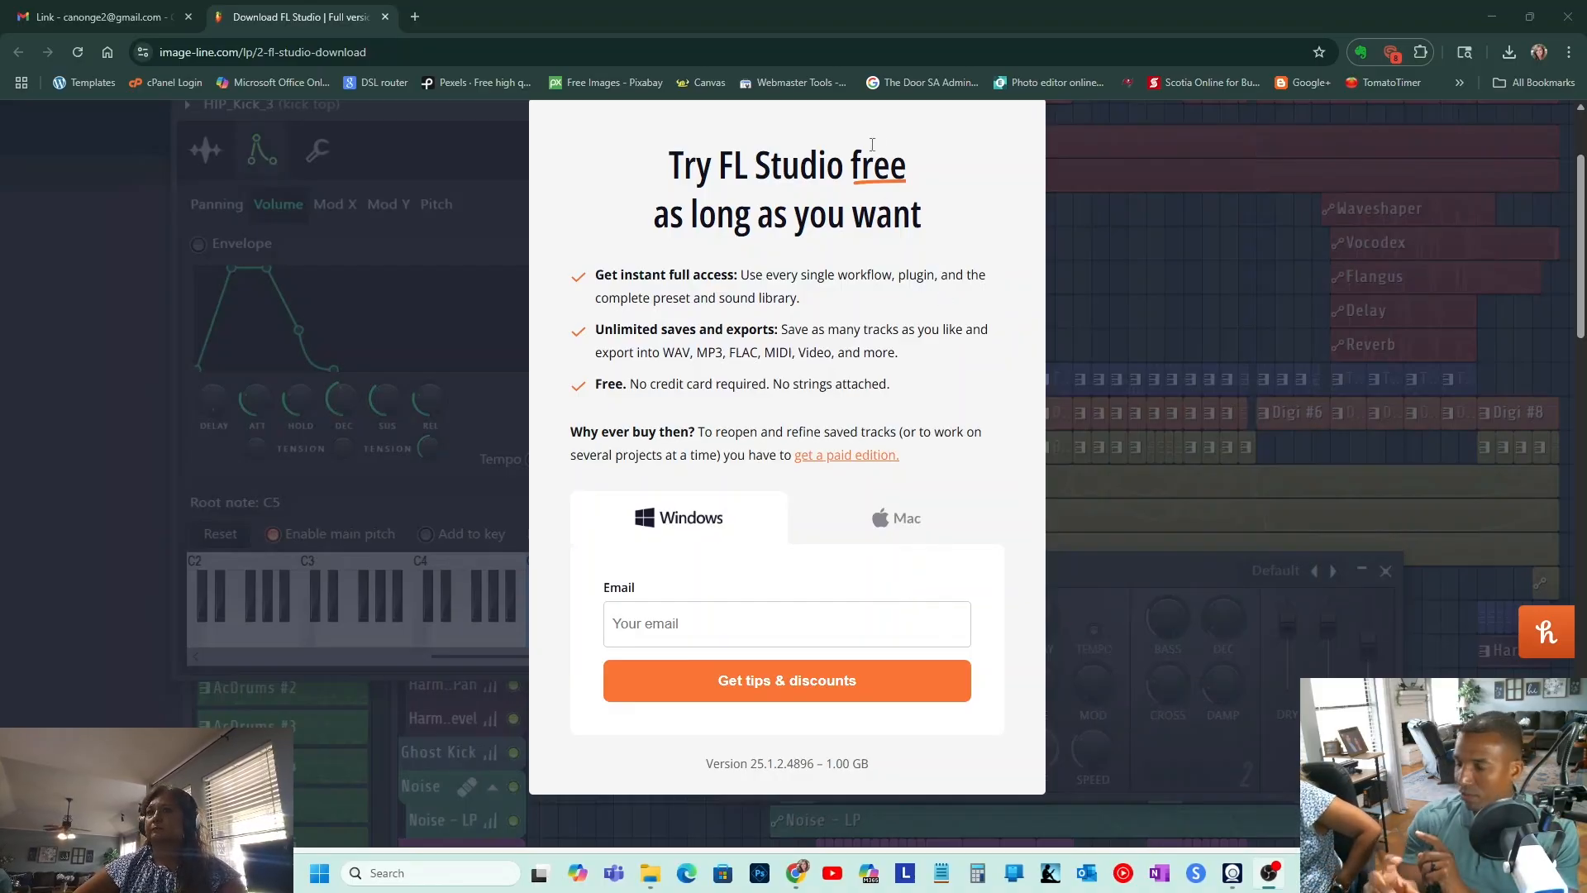
pyautogui.click(385, 17)
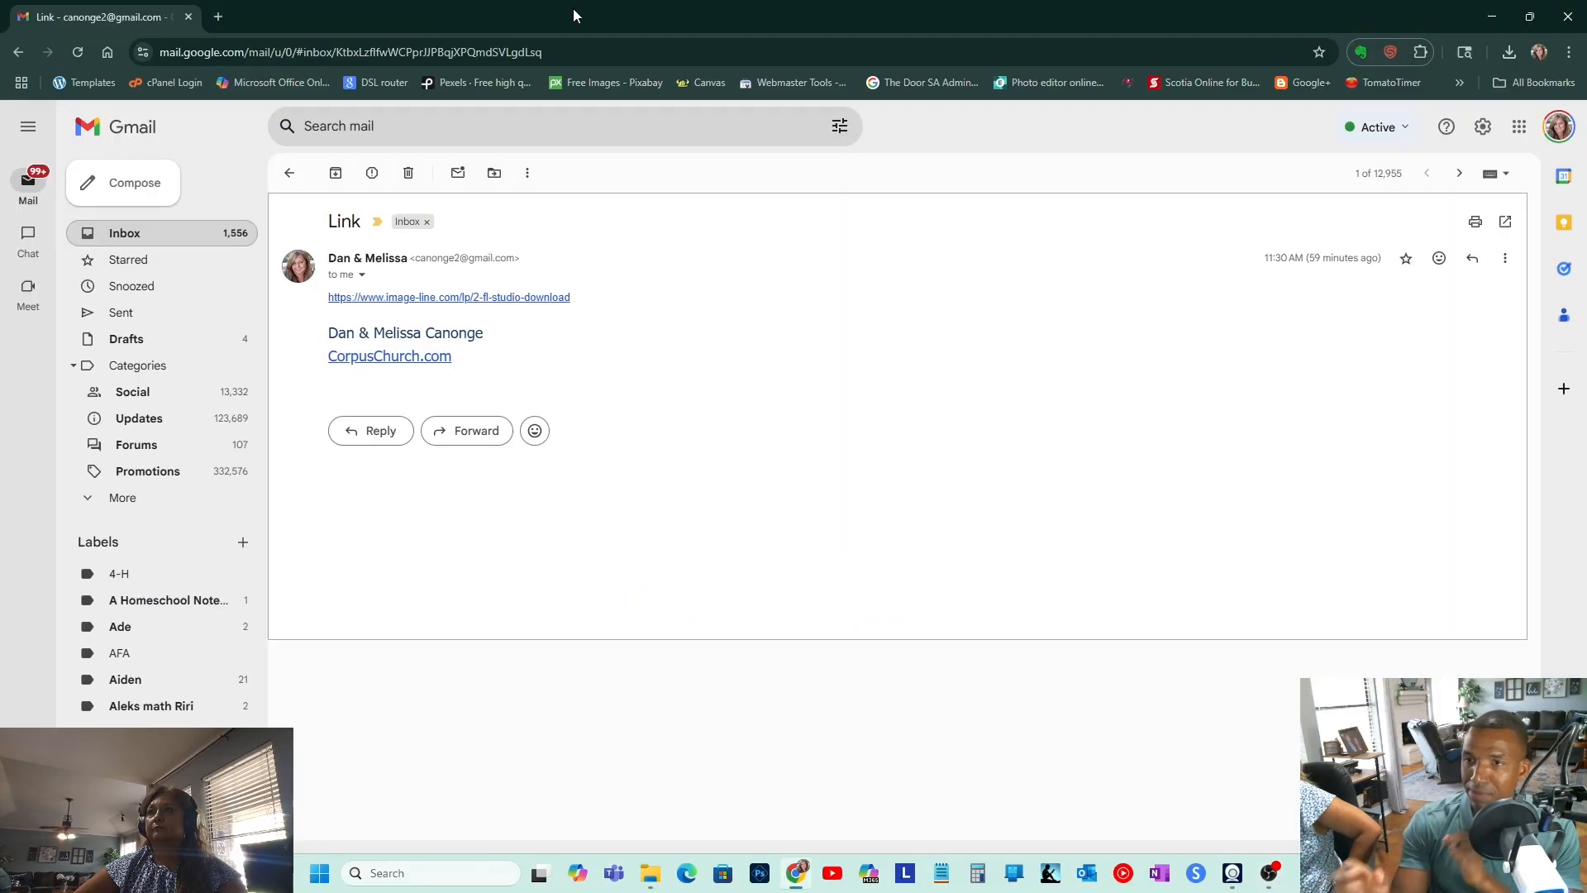
pyautogui.click(1560, 19)
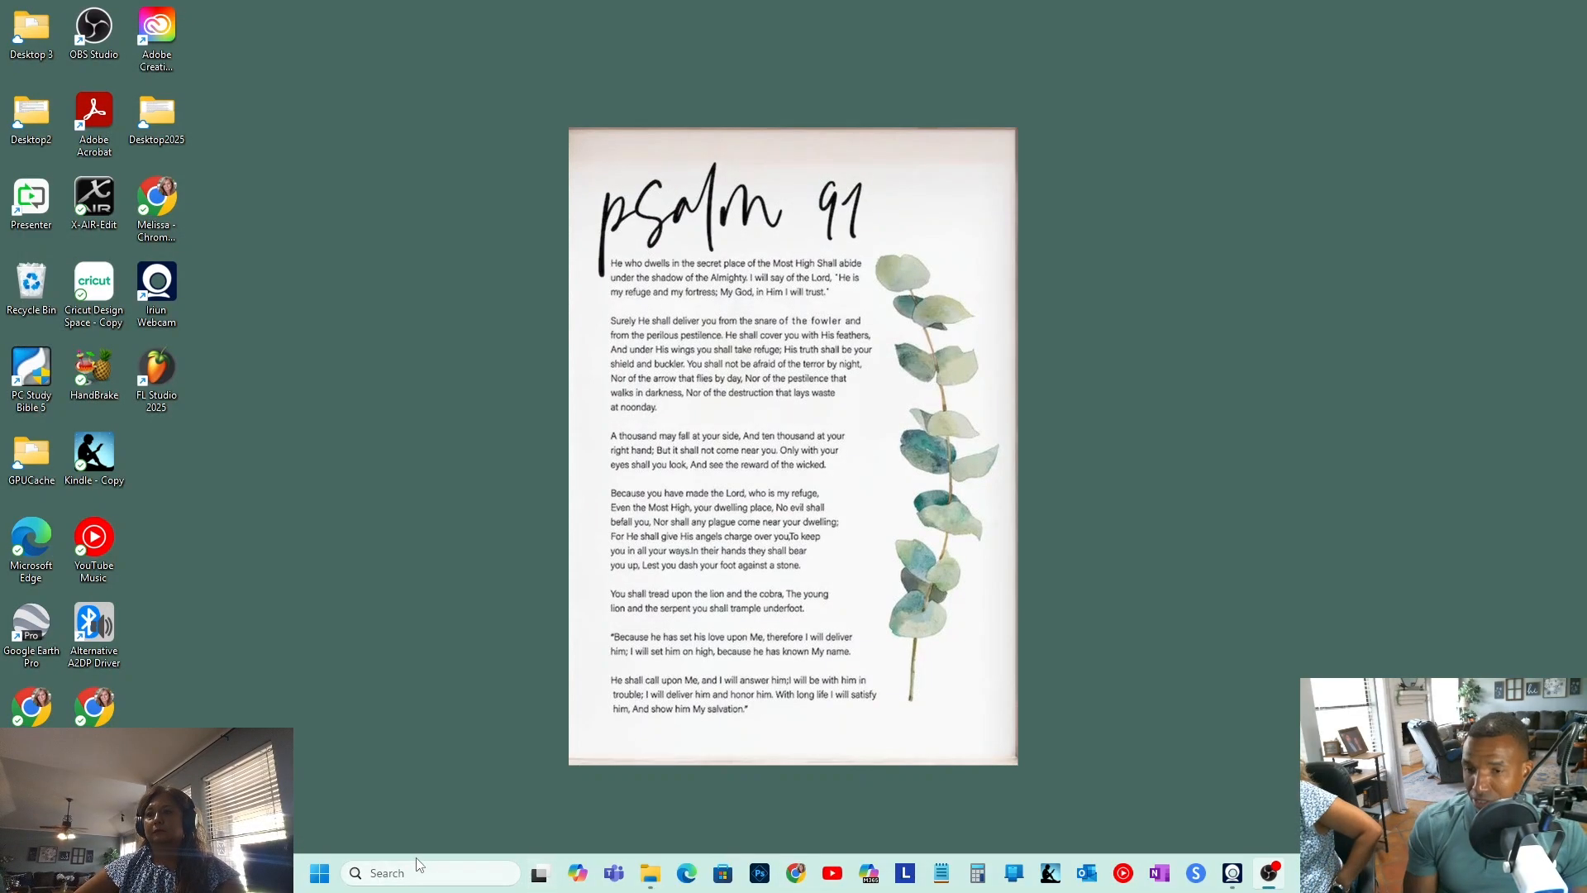
# - Search Windows for "fl" and launch FL Studio 2025
pyautogui.click(319, 877)
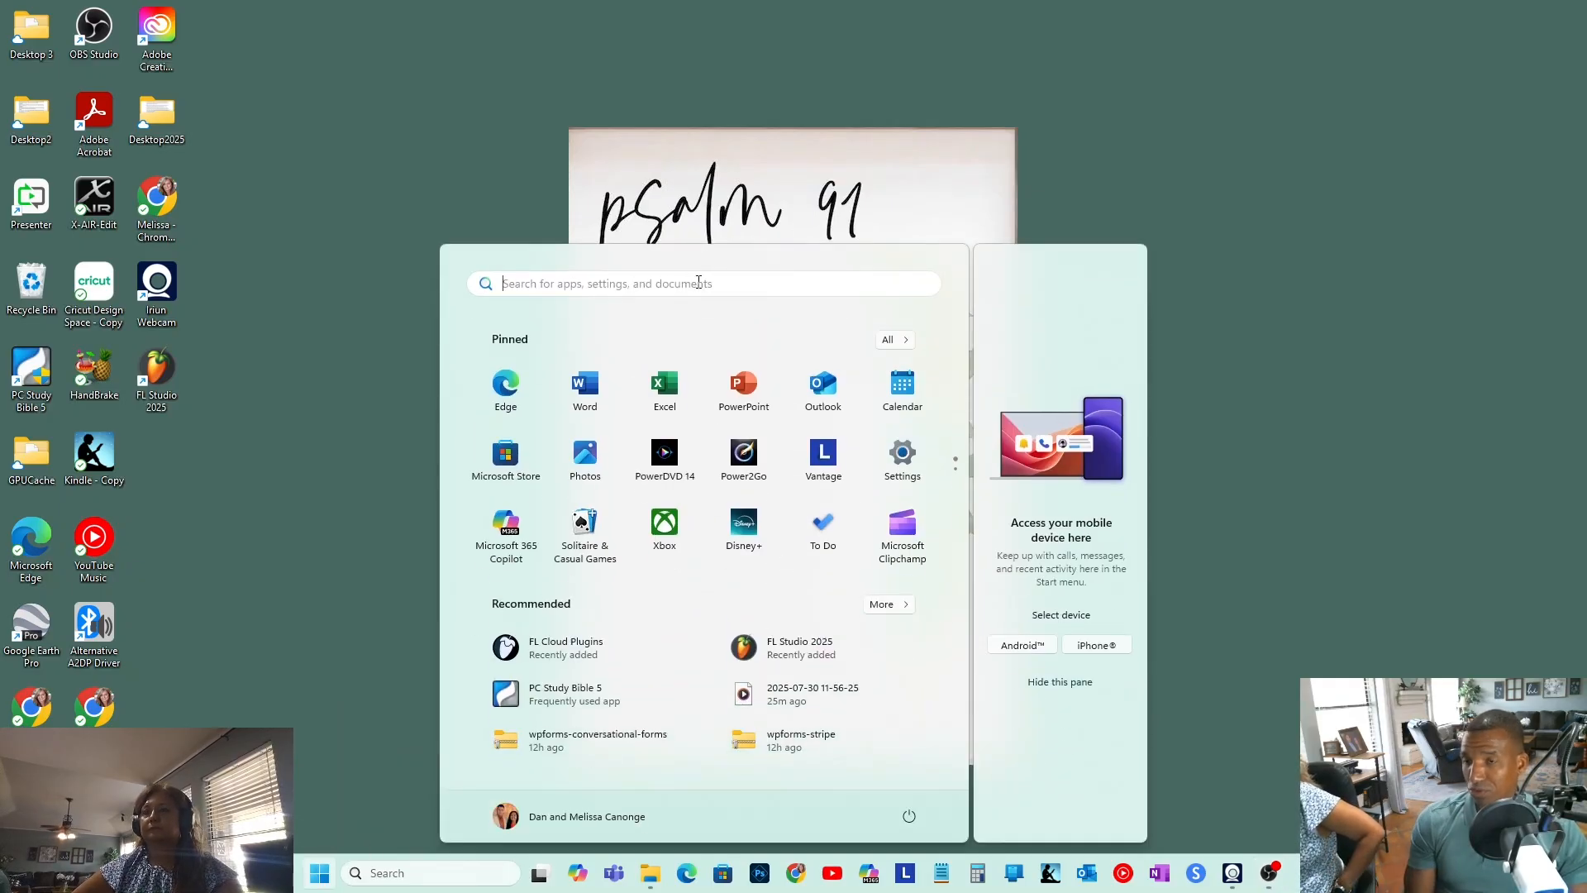
pyautogui.click(703, 285)
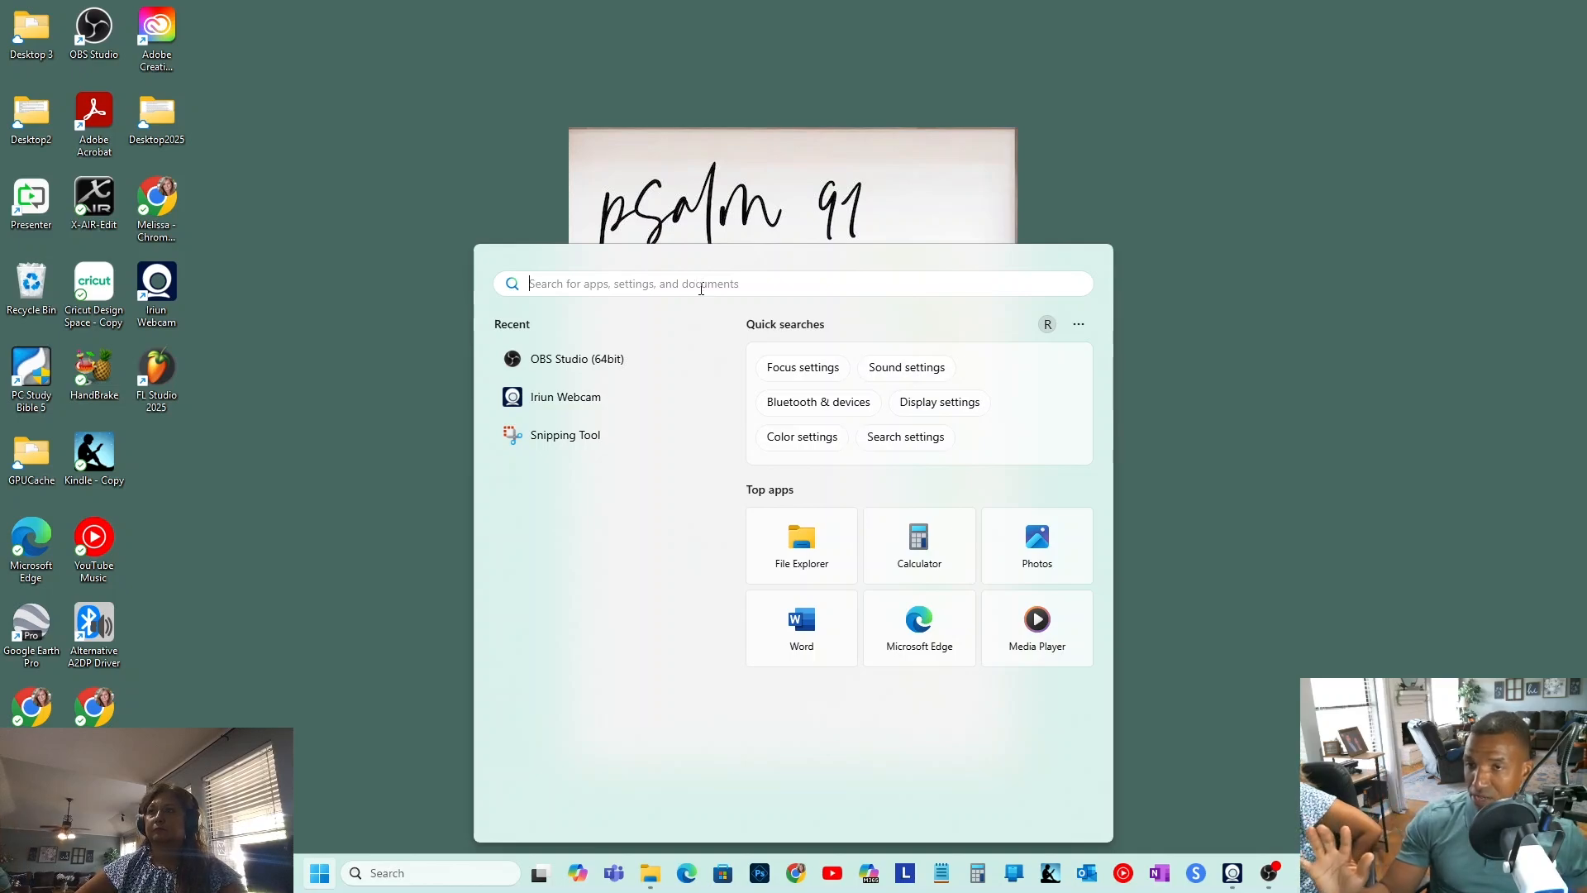
pyautogui.write('fl')
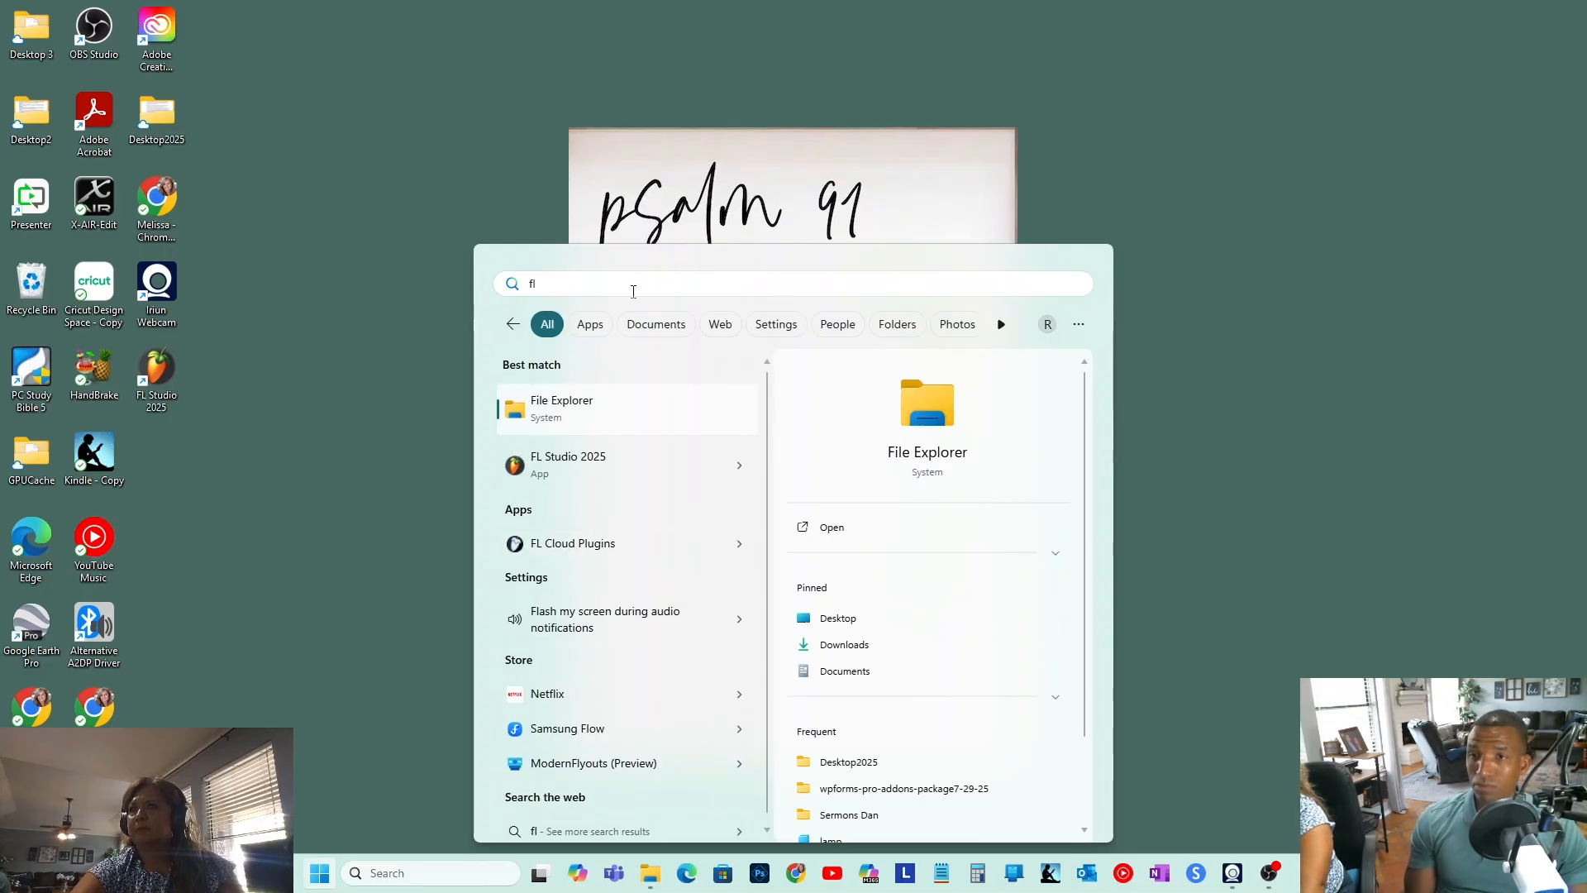
pyautogui.click(619, 465)
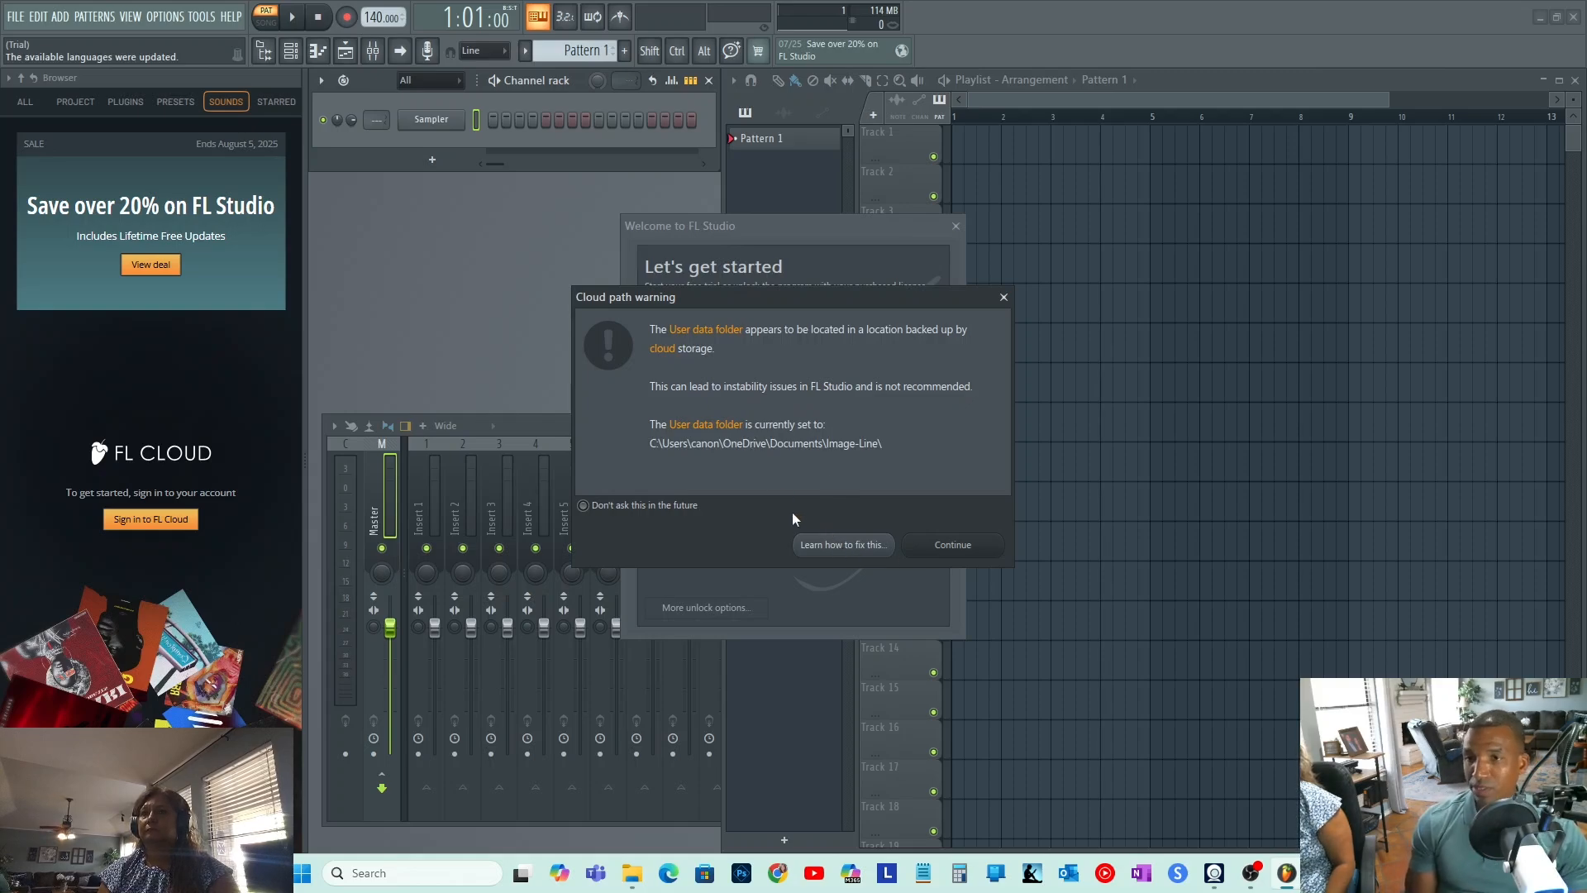
# - Open the help article about fixing the cloud path warning, and close it along with the browser
pyautogui.click(835, 545)
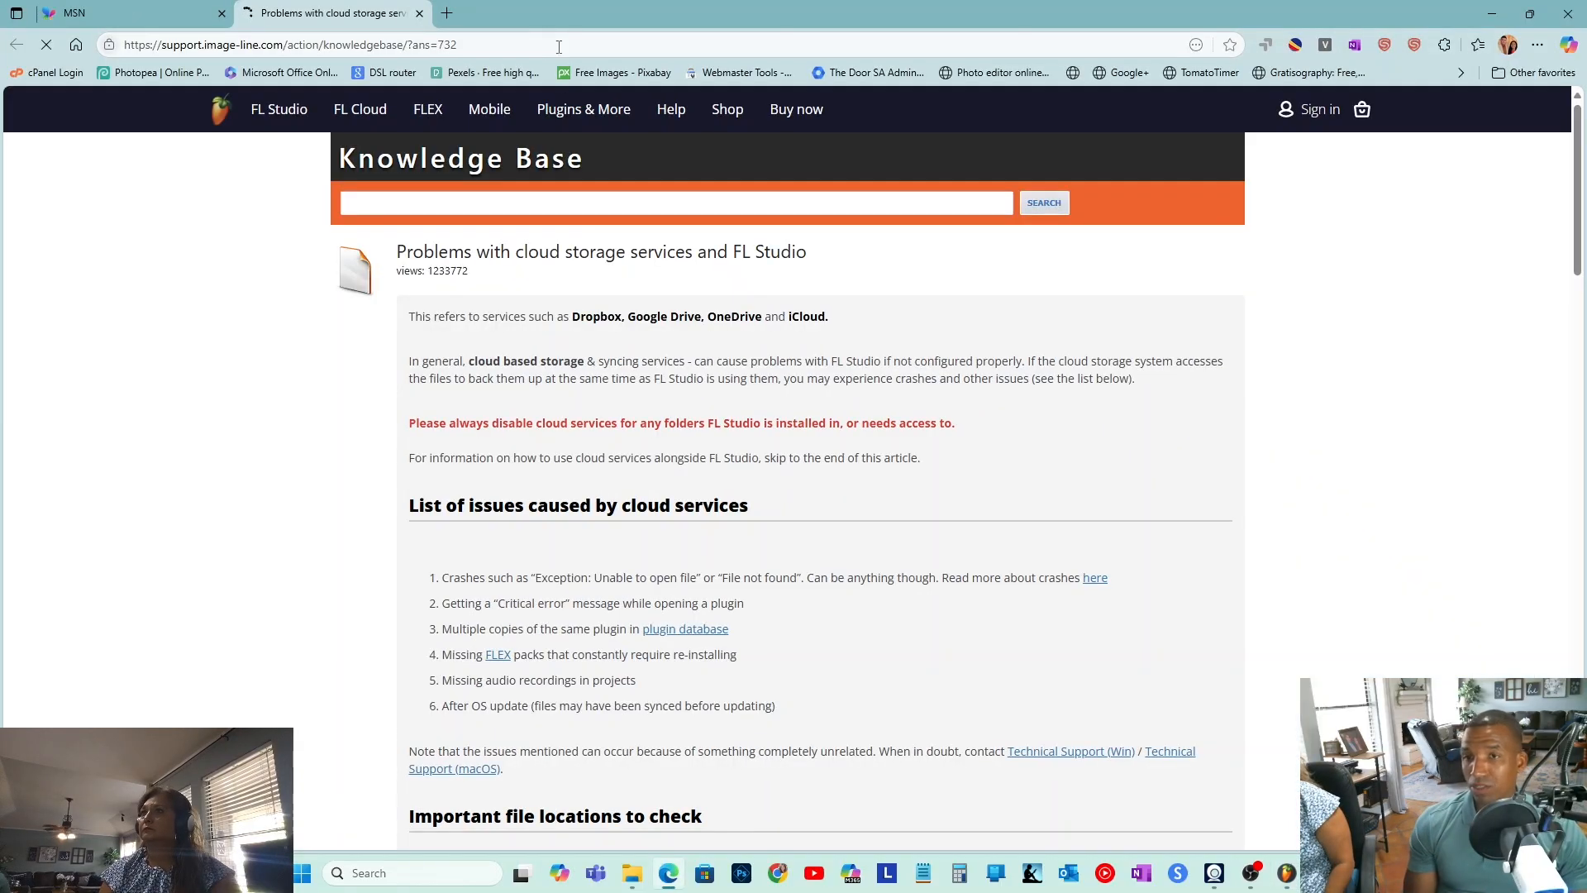
pyautogui.click(420, 14)
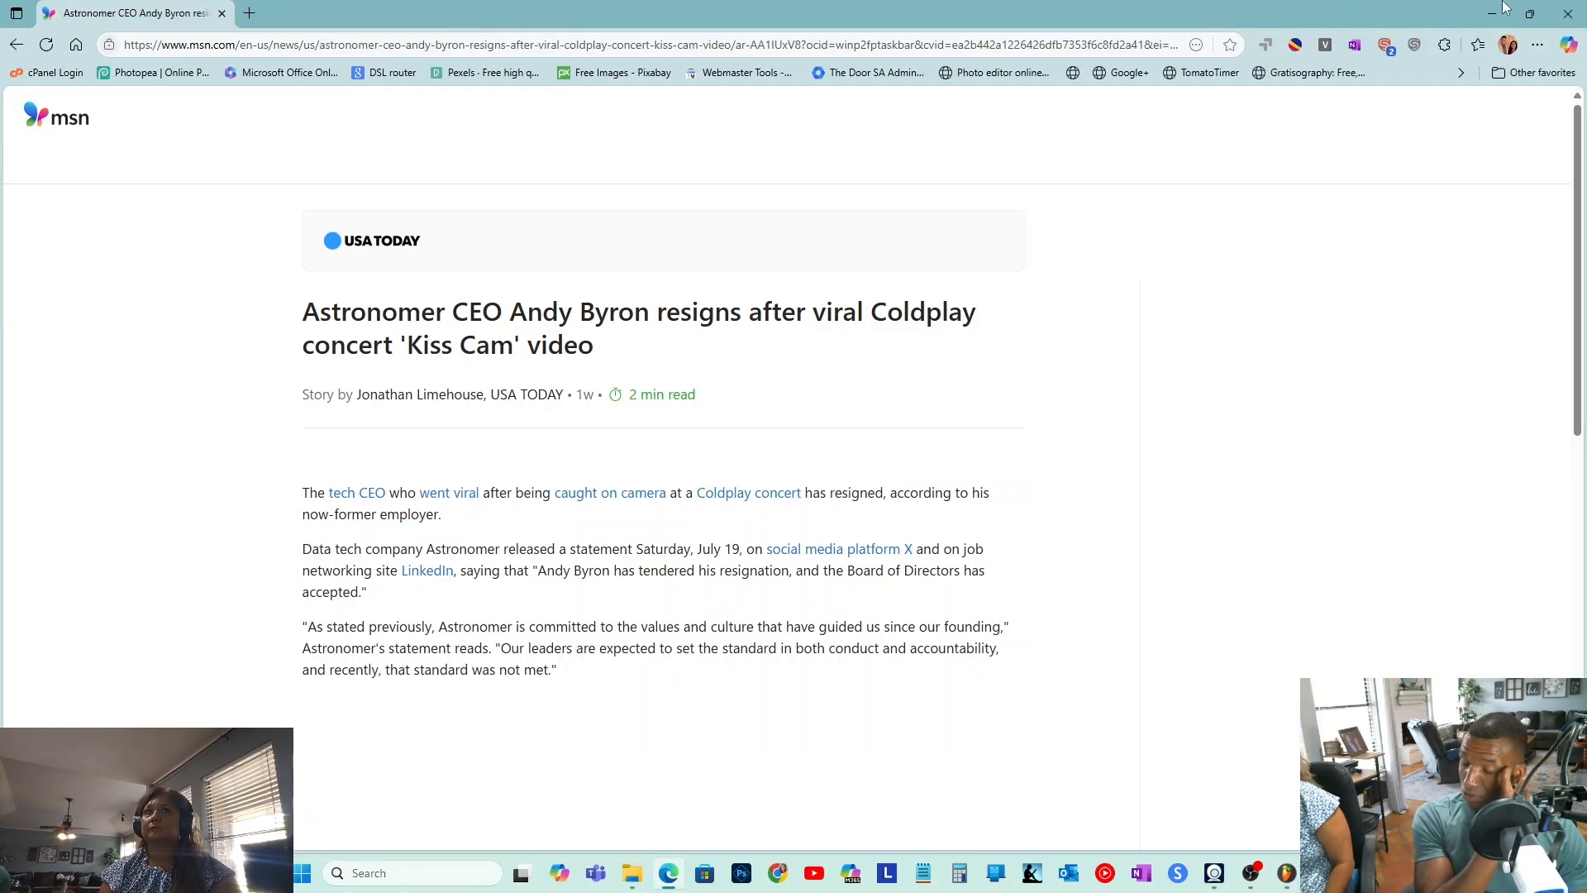
pyautogui.click(1568, 13)
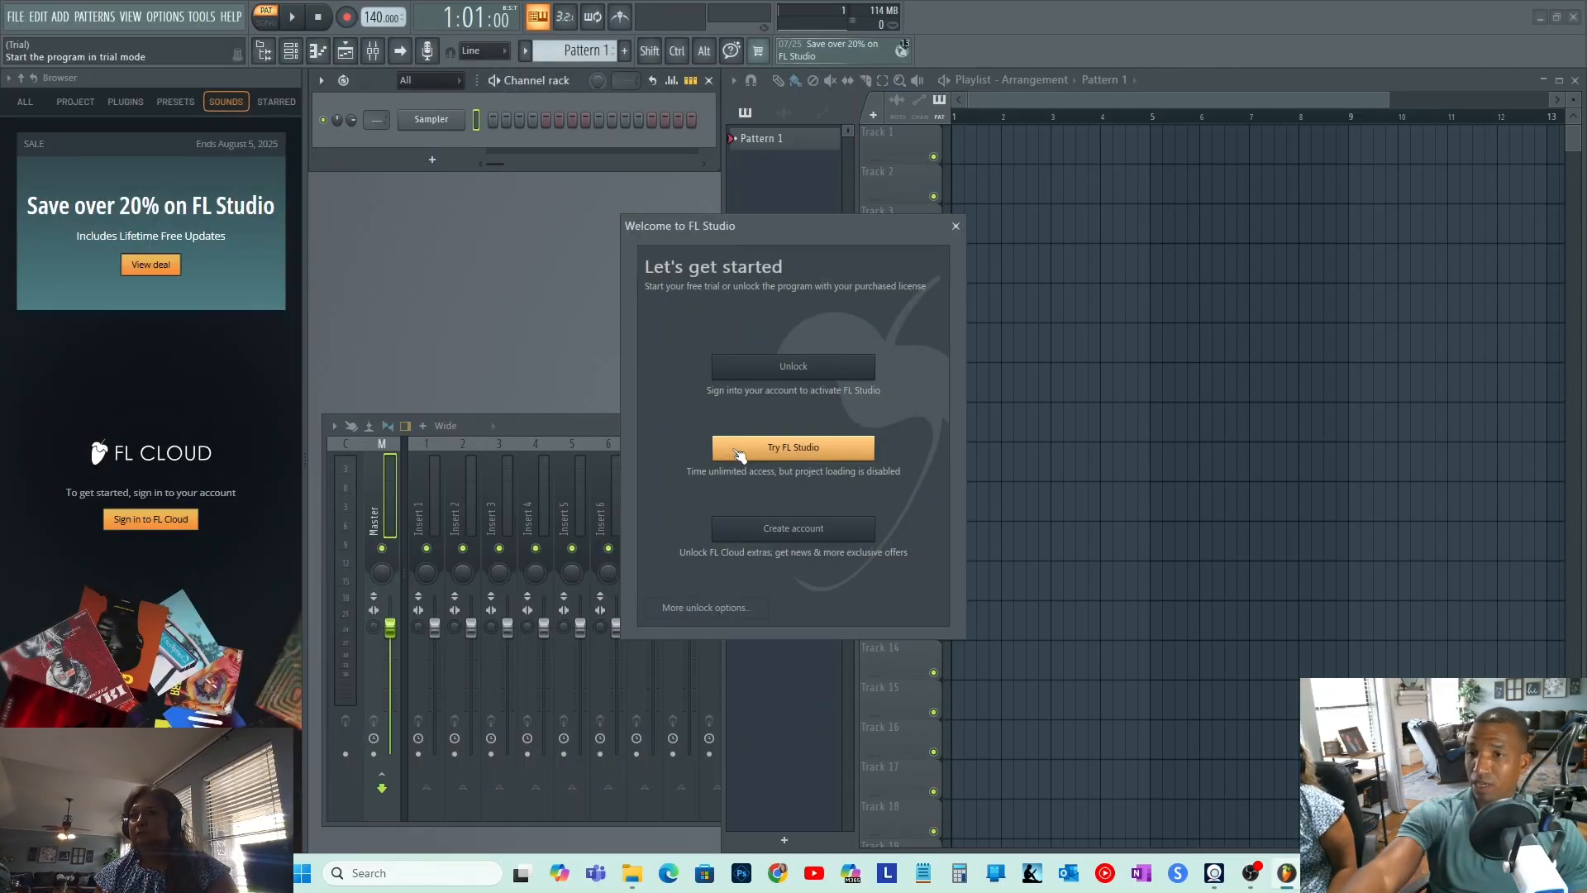
# - Start FL Studio in trial mode, agree to send anonymous usage data, and close the welcome window
pyautogui.click(765, 450)
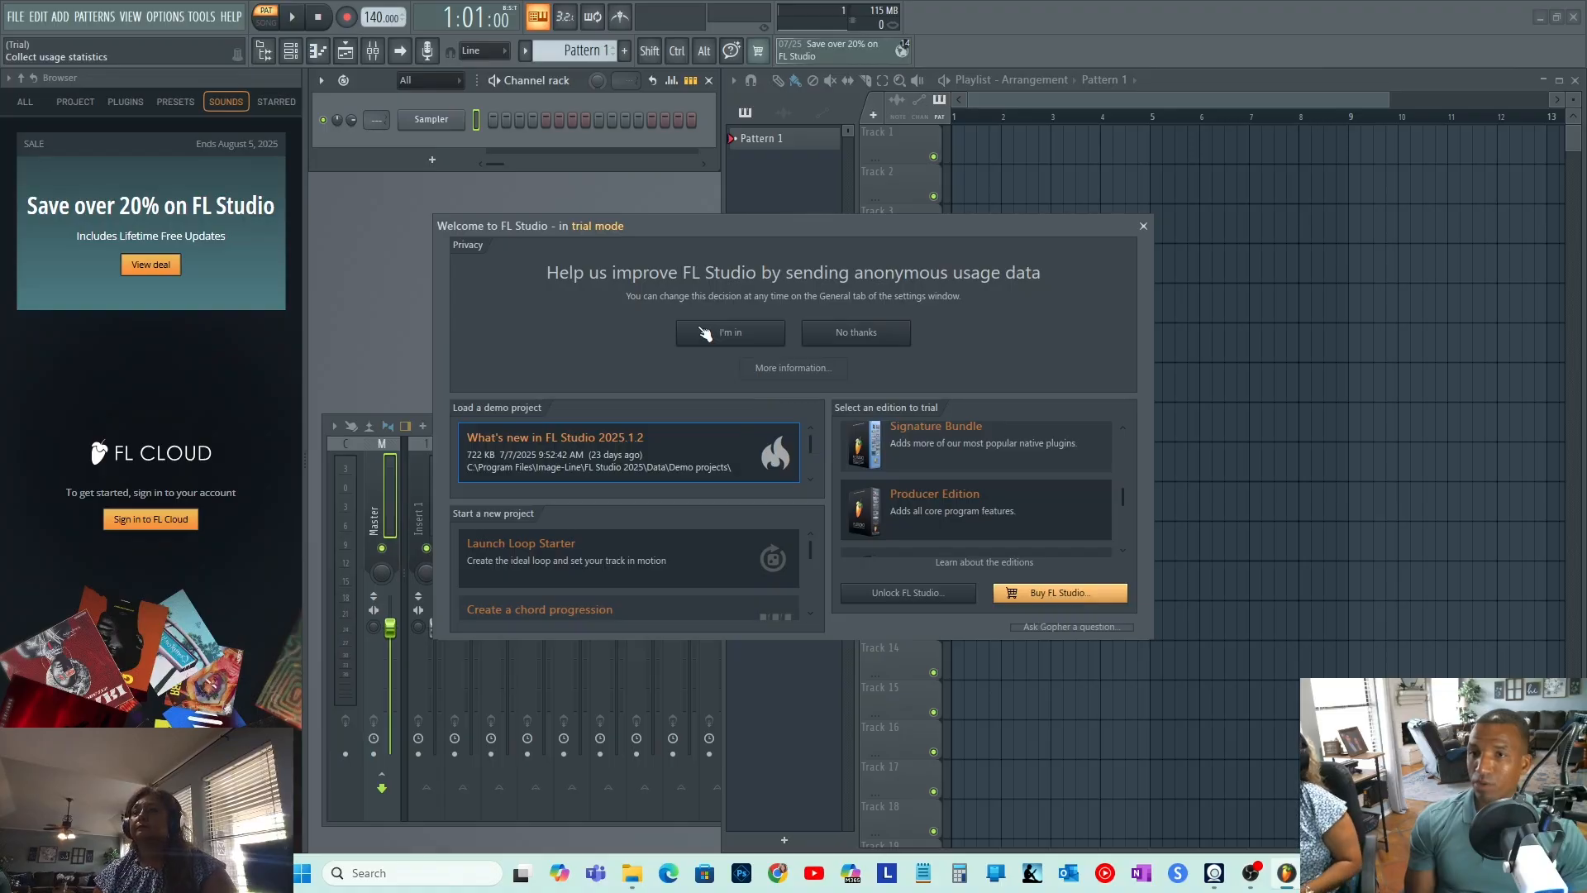
pyautogui.click(742, 335)
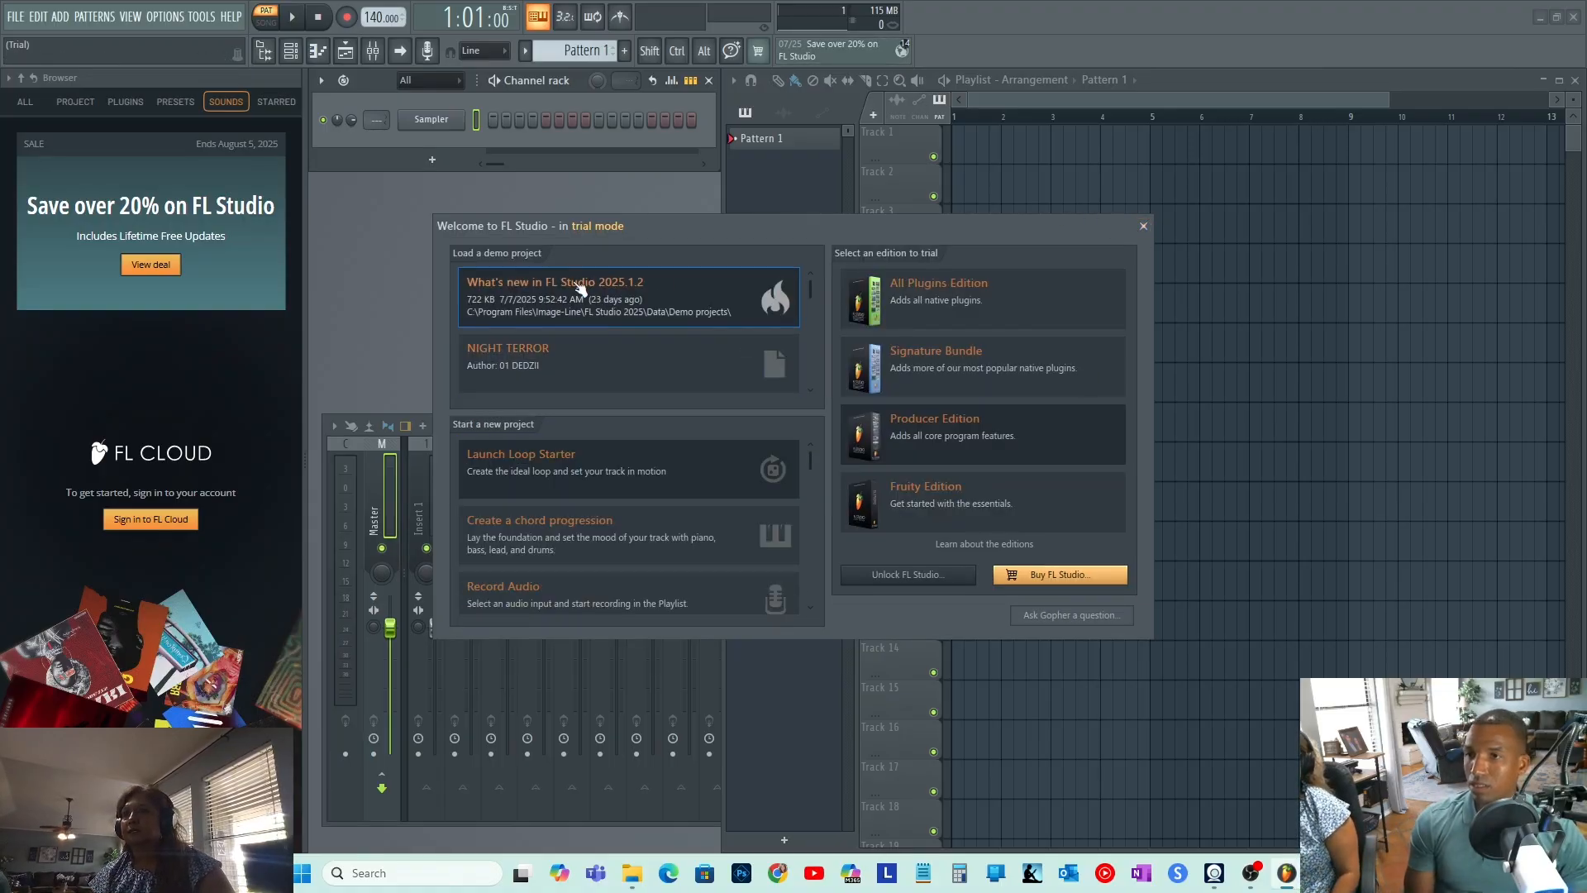
pyautogui.click(1144, 229)
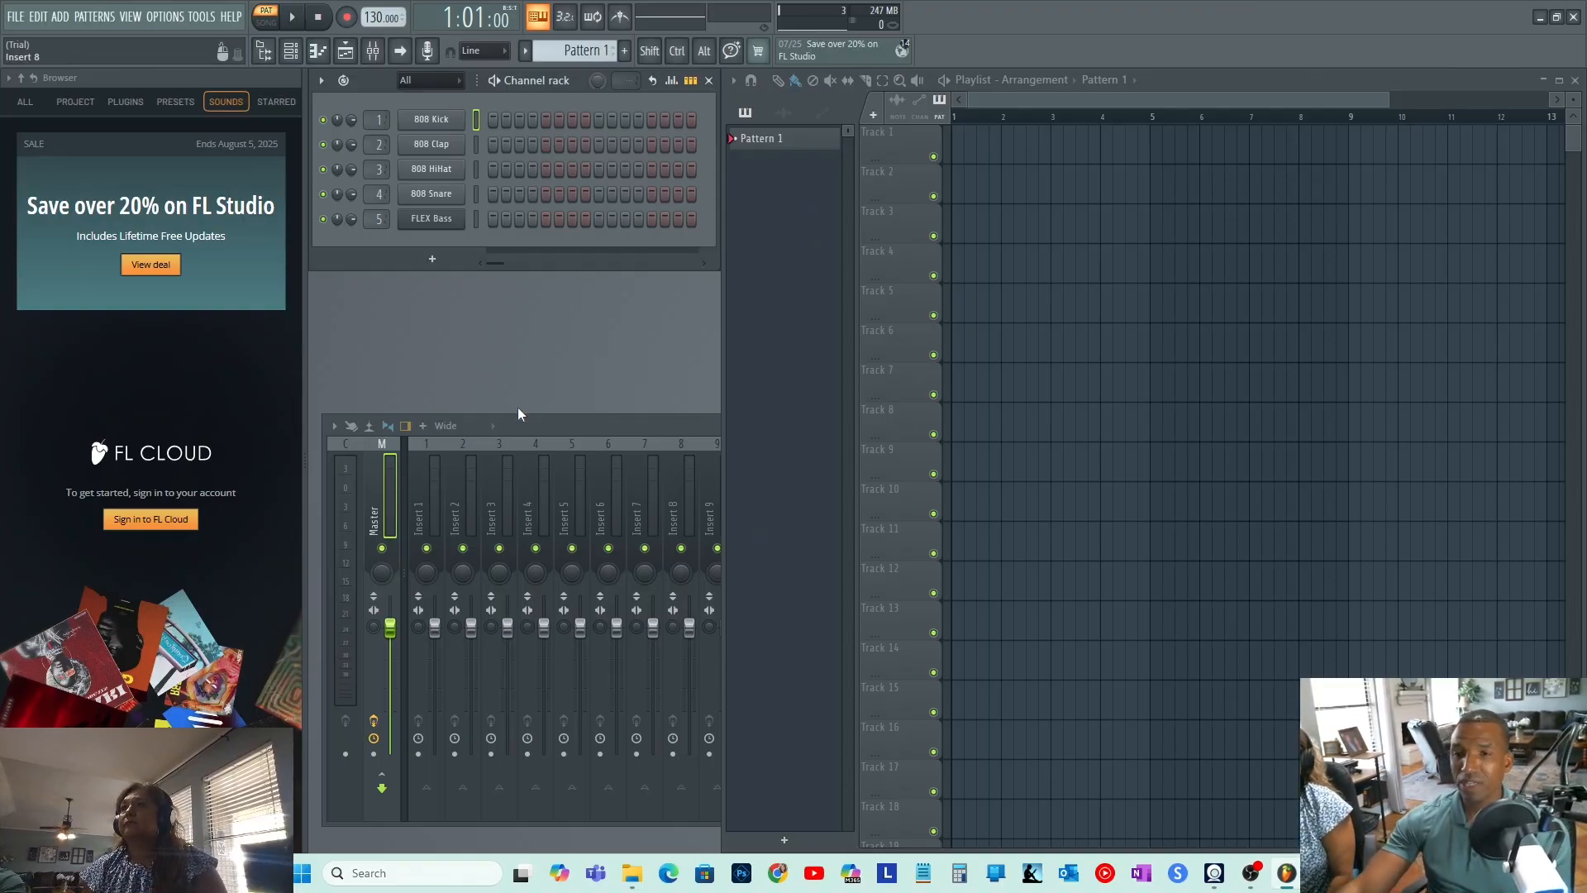
# - Close the mixer and maximize the playlist window to fill the workspace
pyautogui.click(610, 437)
pyautogui.moveTo(617, 421); pyautogui.dragTo(506, 346)
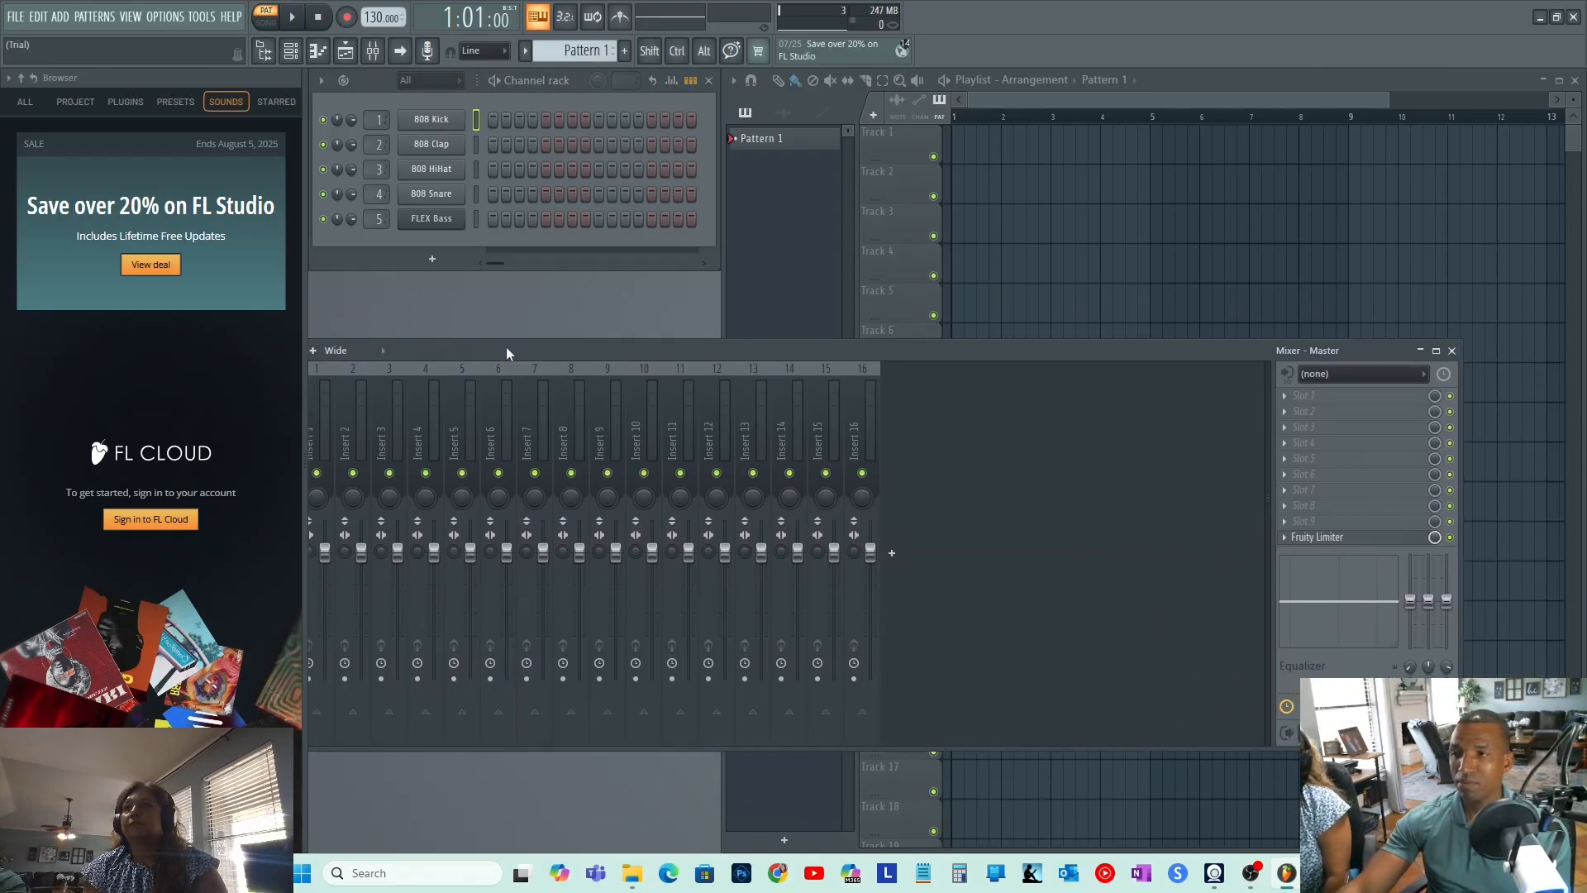
pyautogui.click(1450, 351)
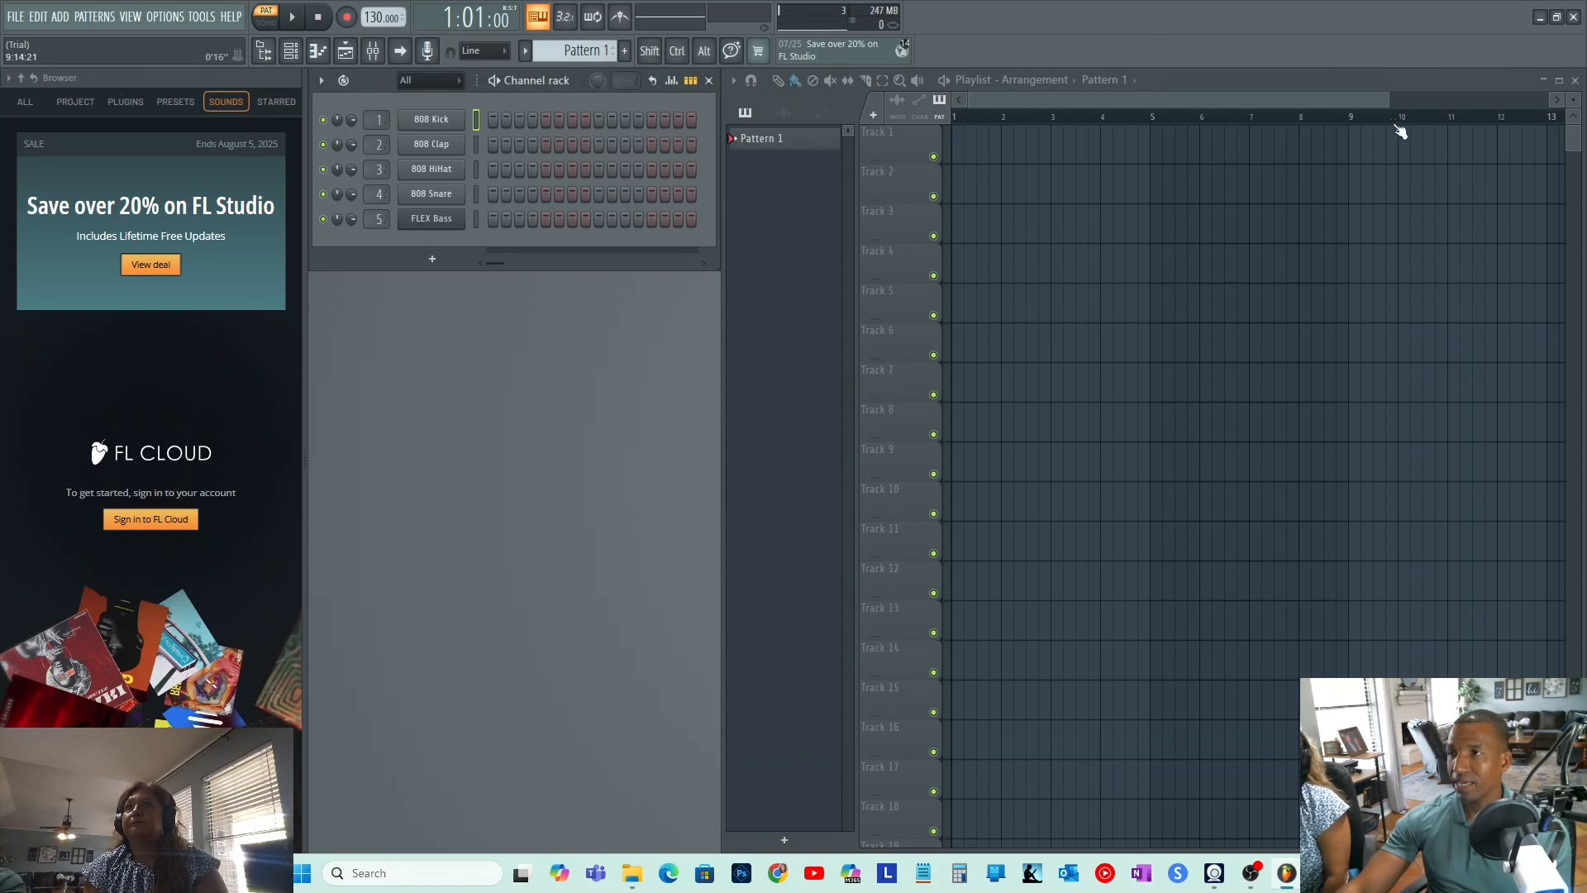
pyautogui.click(1434, 98)
pyautogui.moveTo(1178, 72); pyautogui.dragTo(1146, 89)
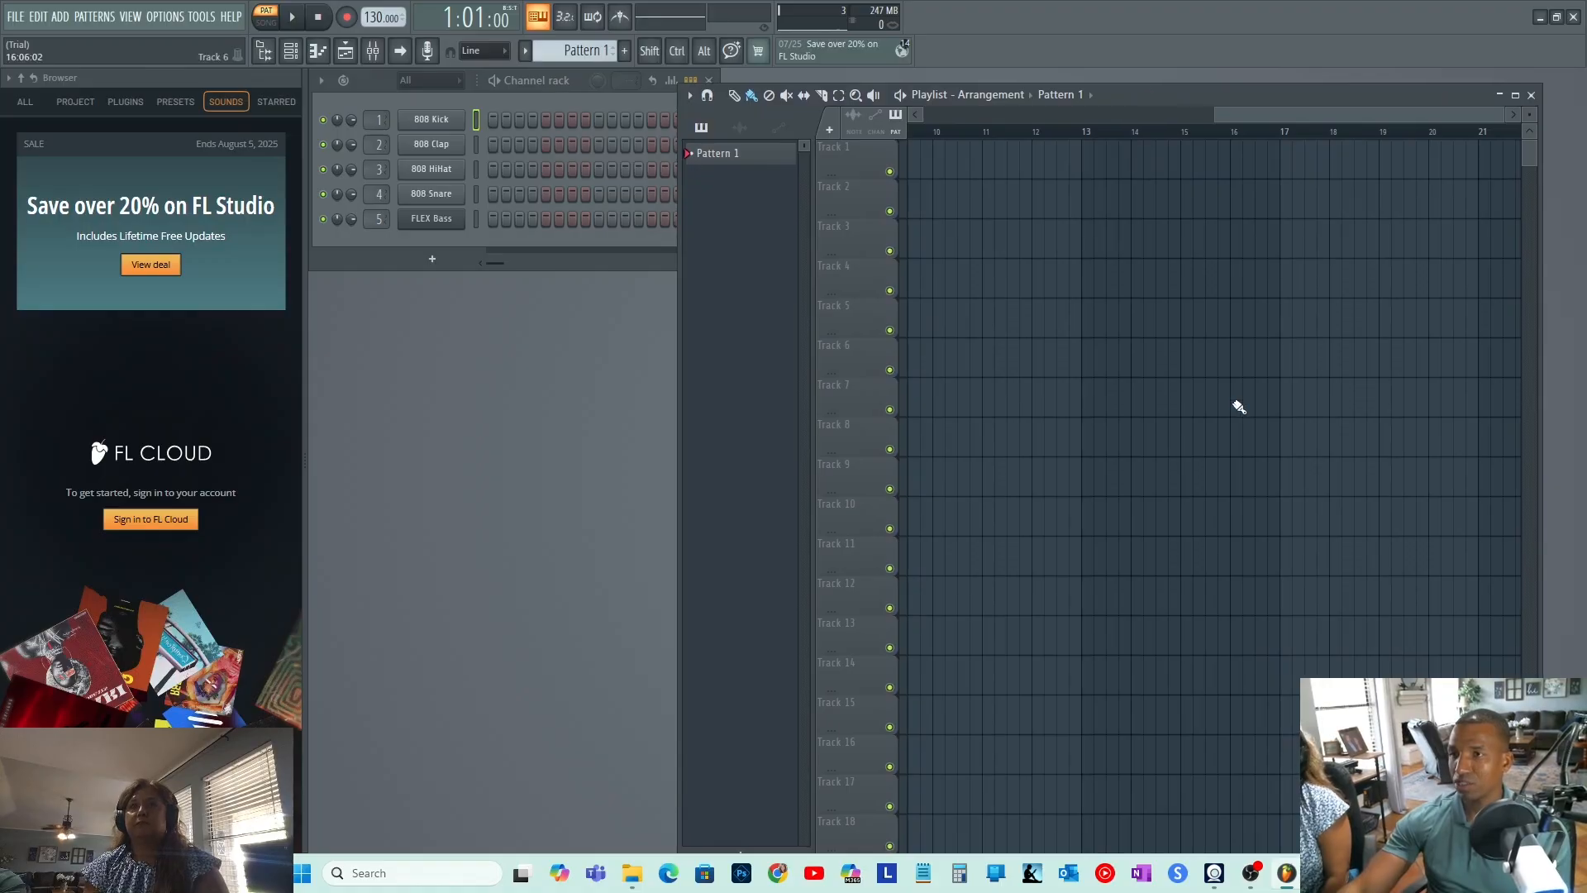
pyautogui.click(1516, 96)
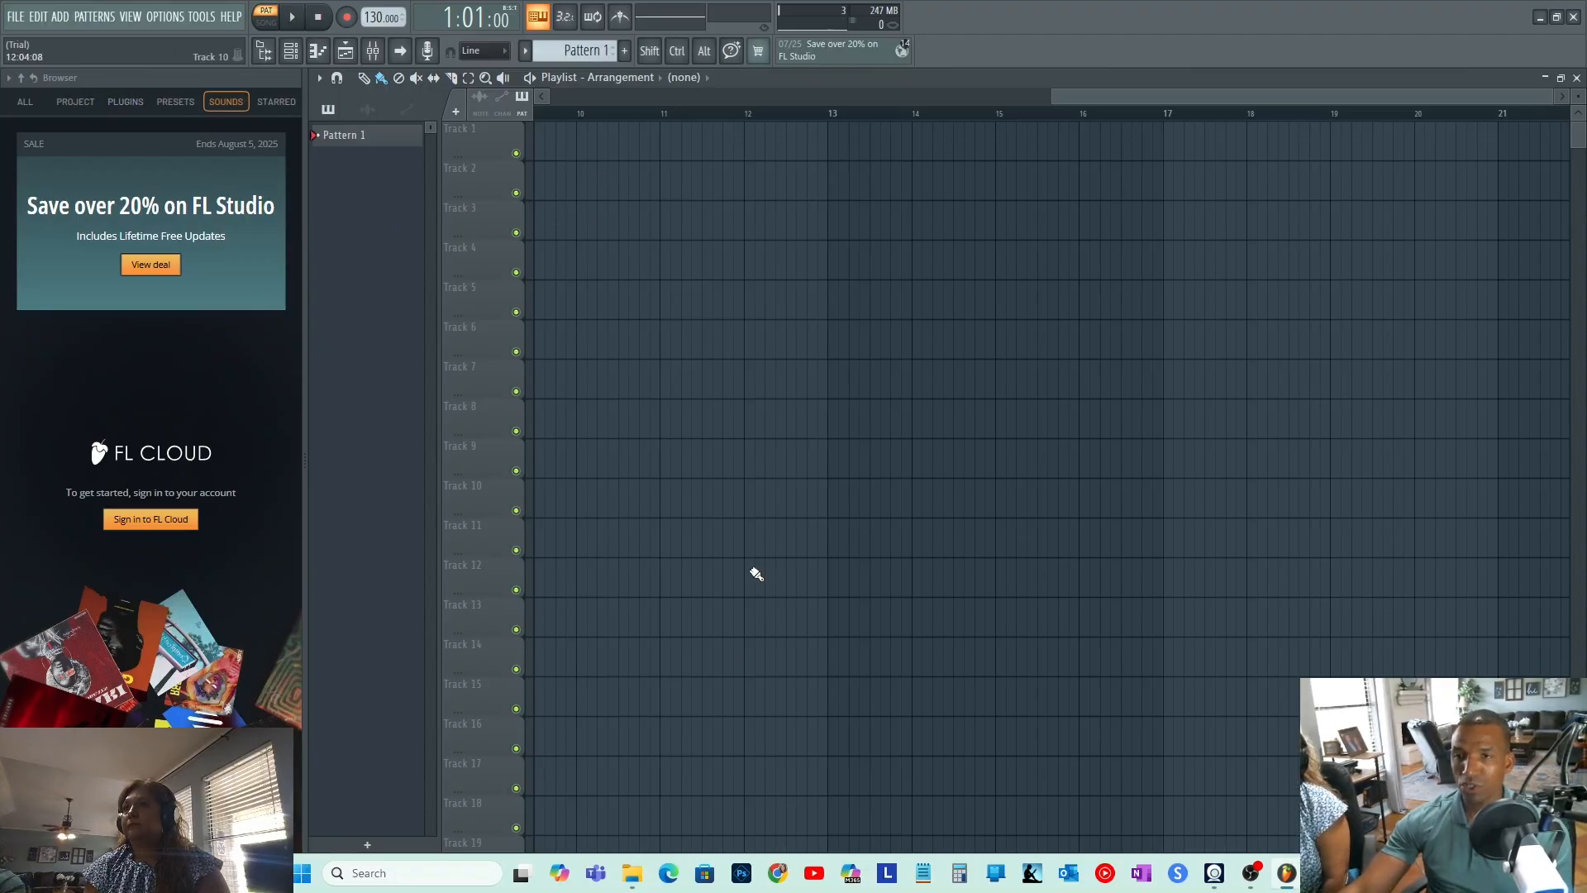
# - Add the "Tyler, The Creator - Sucka Free (Instrumental)" file from the Downloads folder to Track 1 of the playlist
pyautogui.click(633, 876)
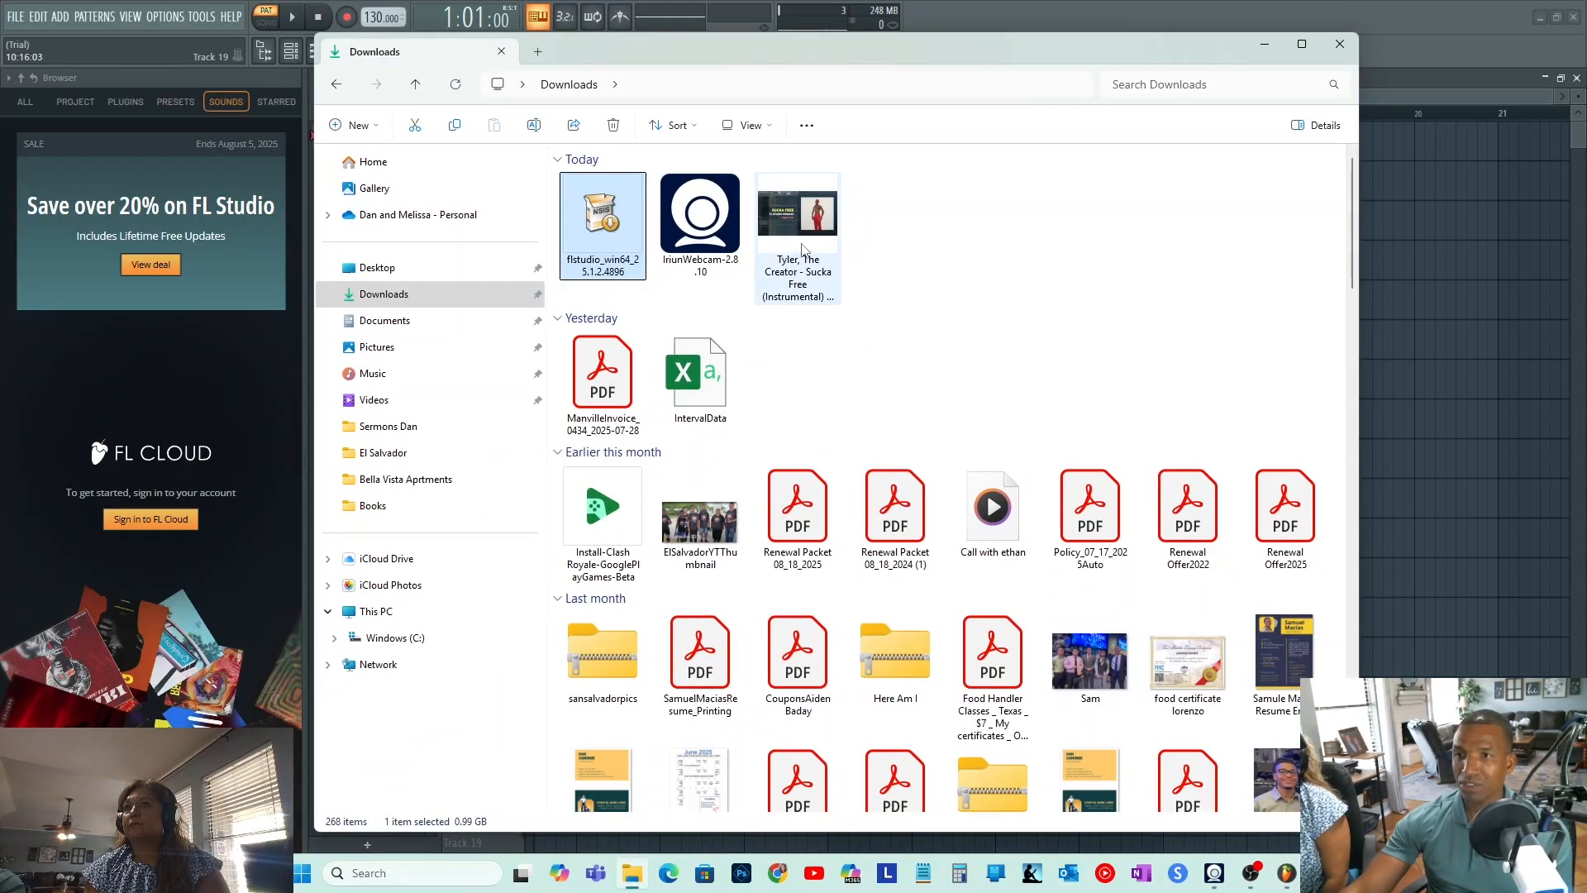
pyautogui.moveTo(962, 55); pyautogui.dragTo(701, 81)
pyautogui.moveTo(553, 248); pyautogui.dragTo(504, 141)
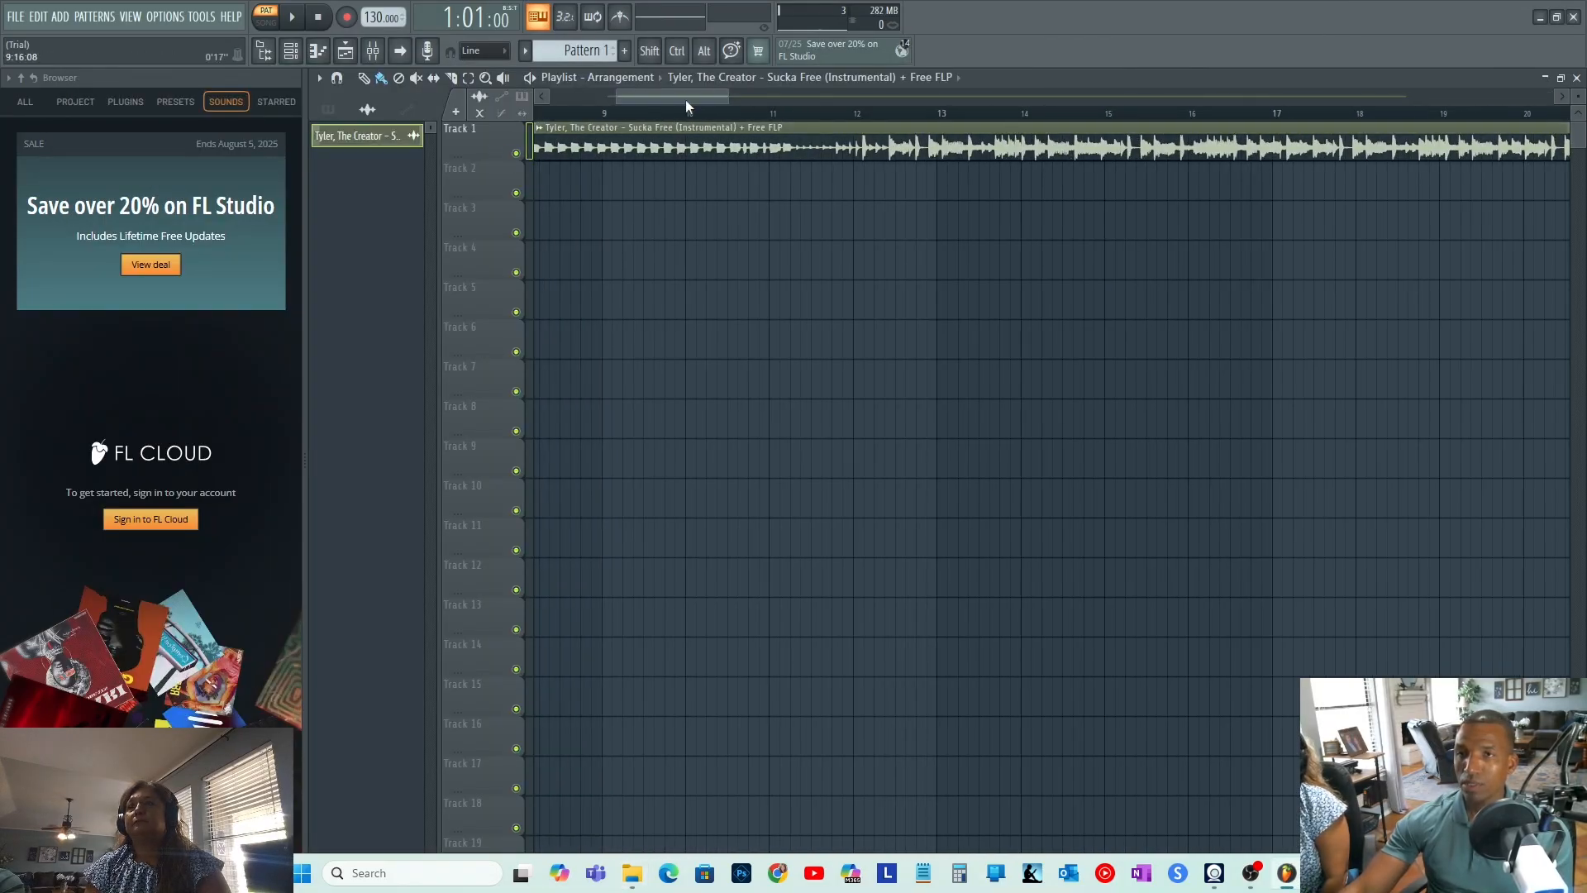
# - Move the instrumental clip on Track 1 to start at bar 1 and fit its whole length in the playlist
pyautogui.moveTo(687, 100); pyautogui.dragTo(592, 91)
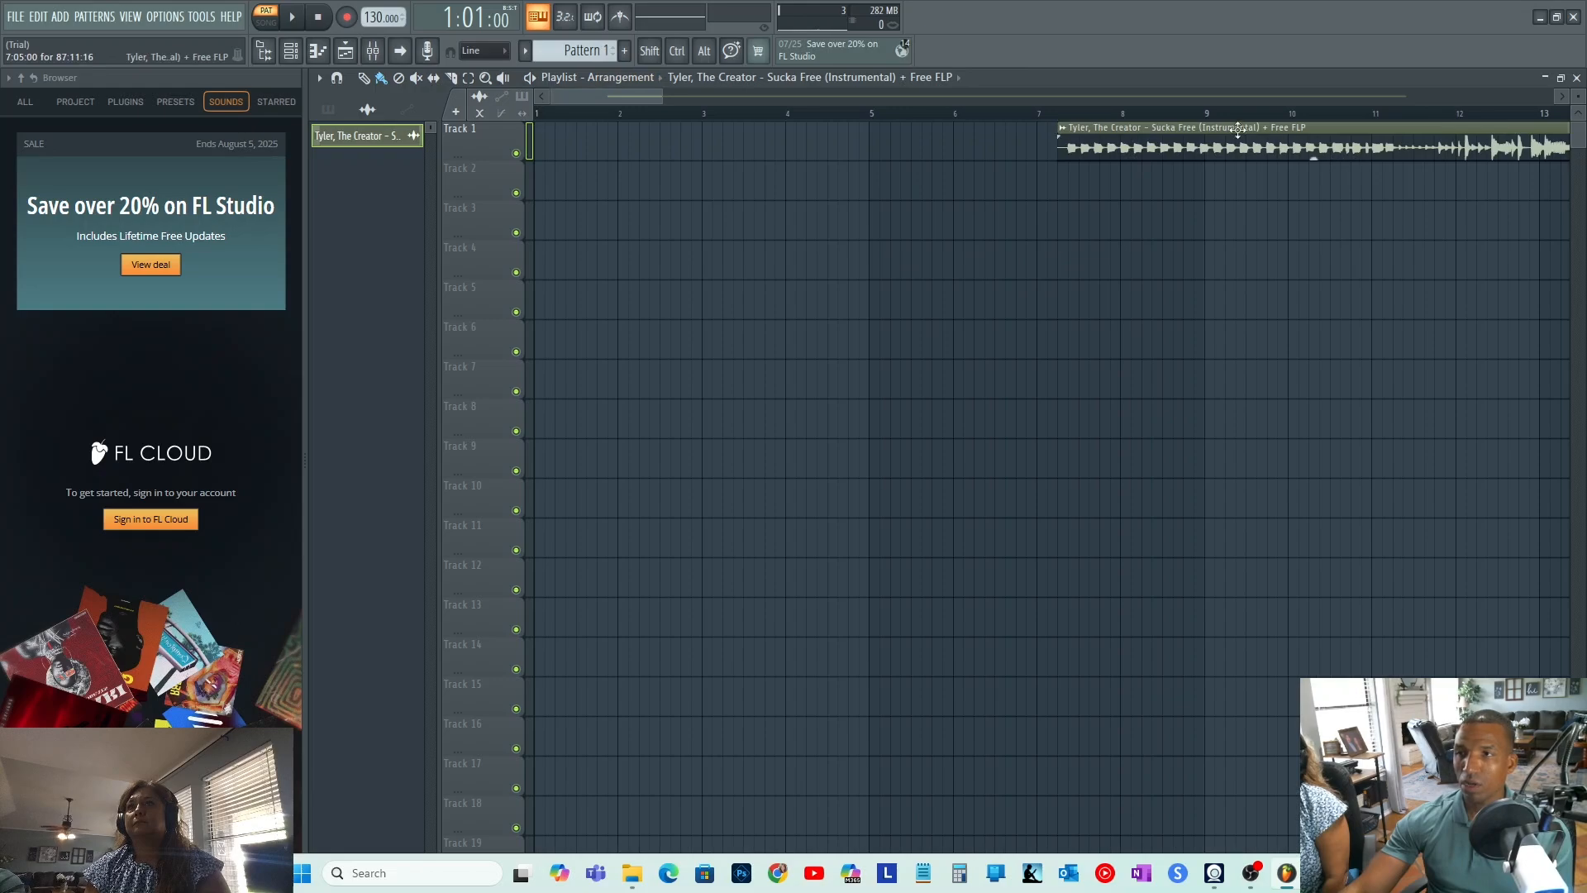
pyautogui.moveTo(1238, 129); pyautogui.dragTo(653, 124)
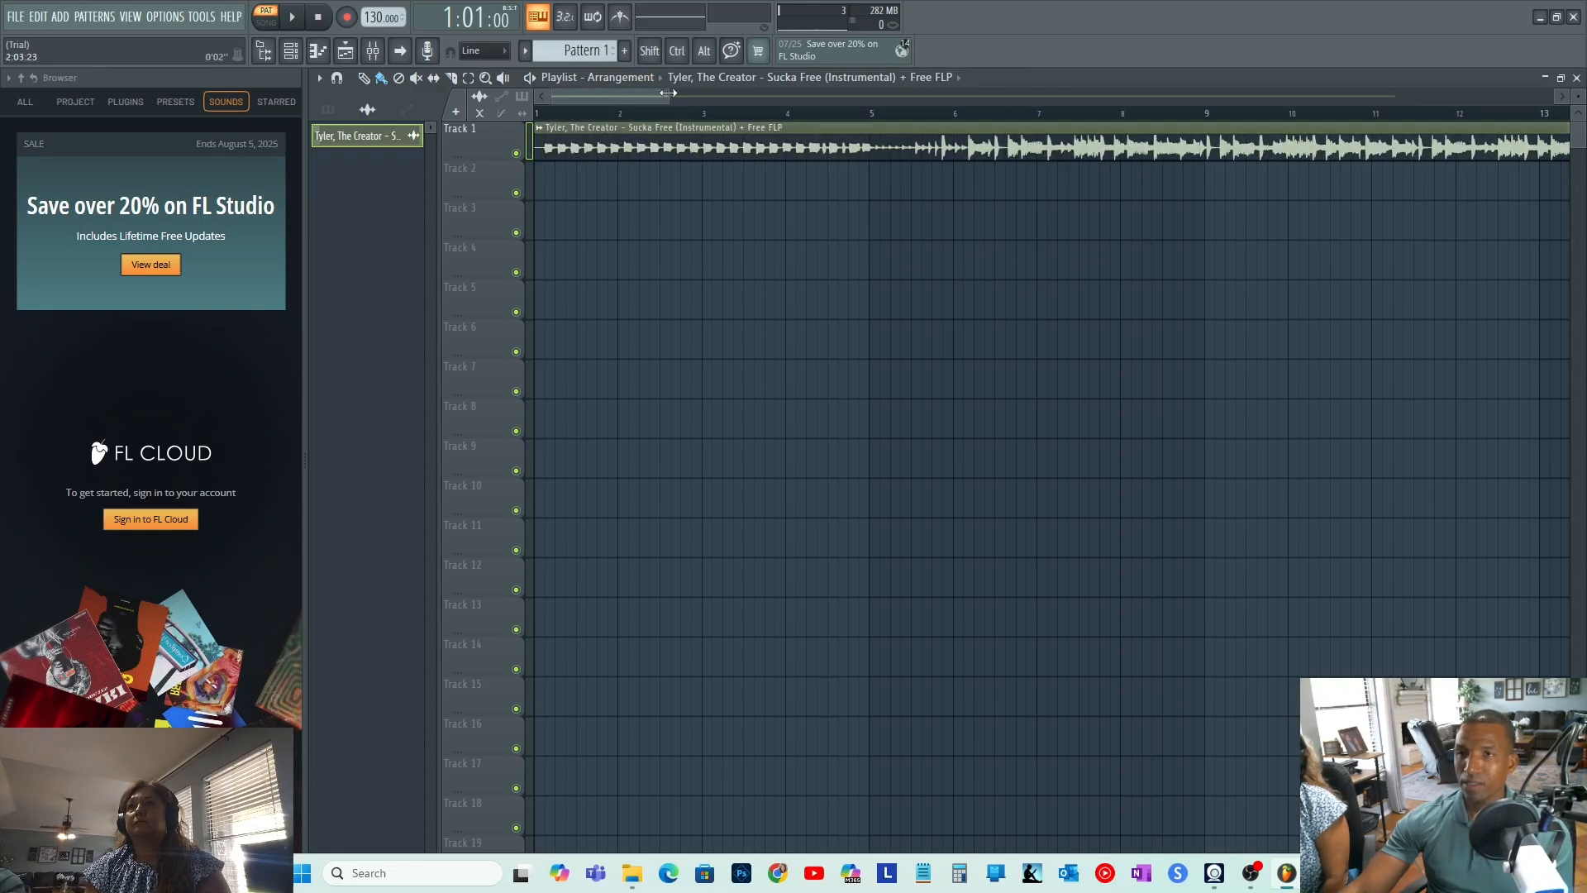
pyautogui.moveTo(663, 95); pyautogui.dragTo(1391, 98)
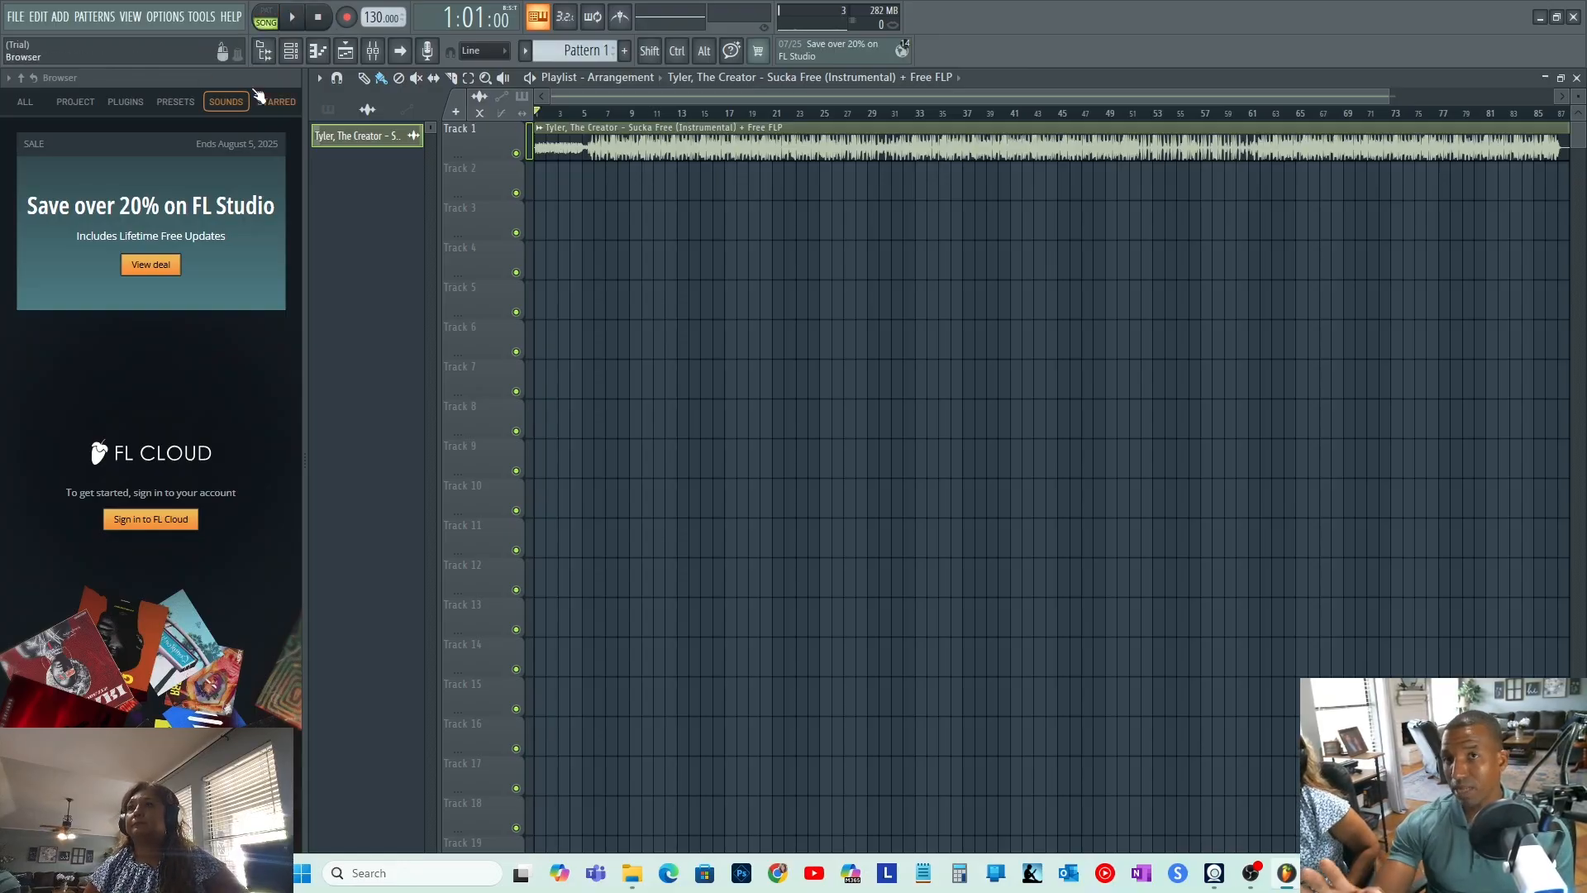
# - Play the instrumental from the beginning in song mode twice, stopping the playback each time
pyautogui.click(294, 18)
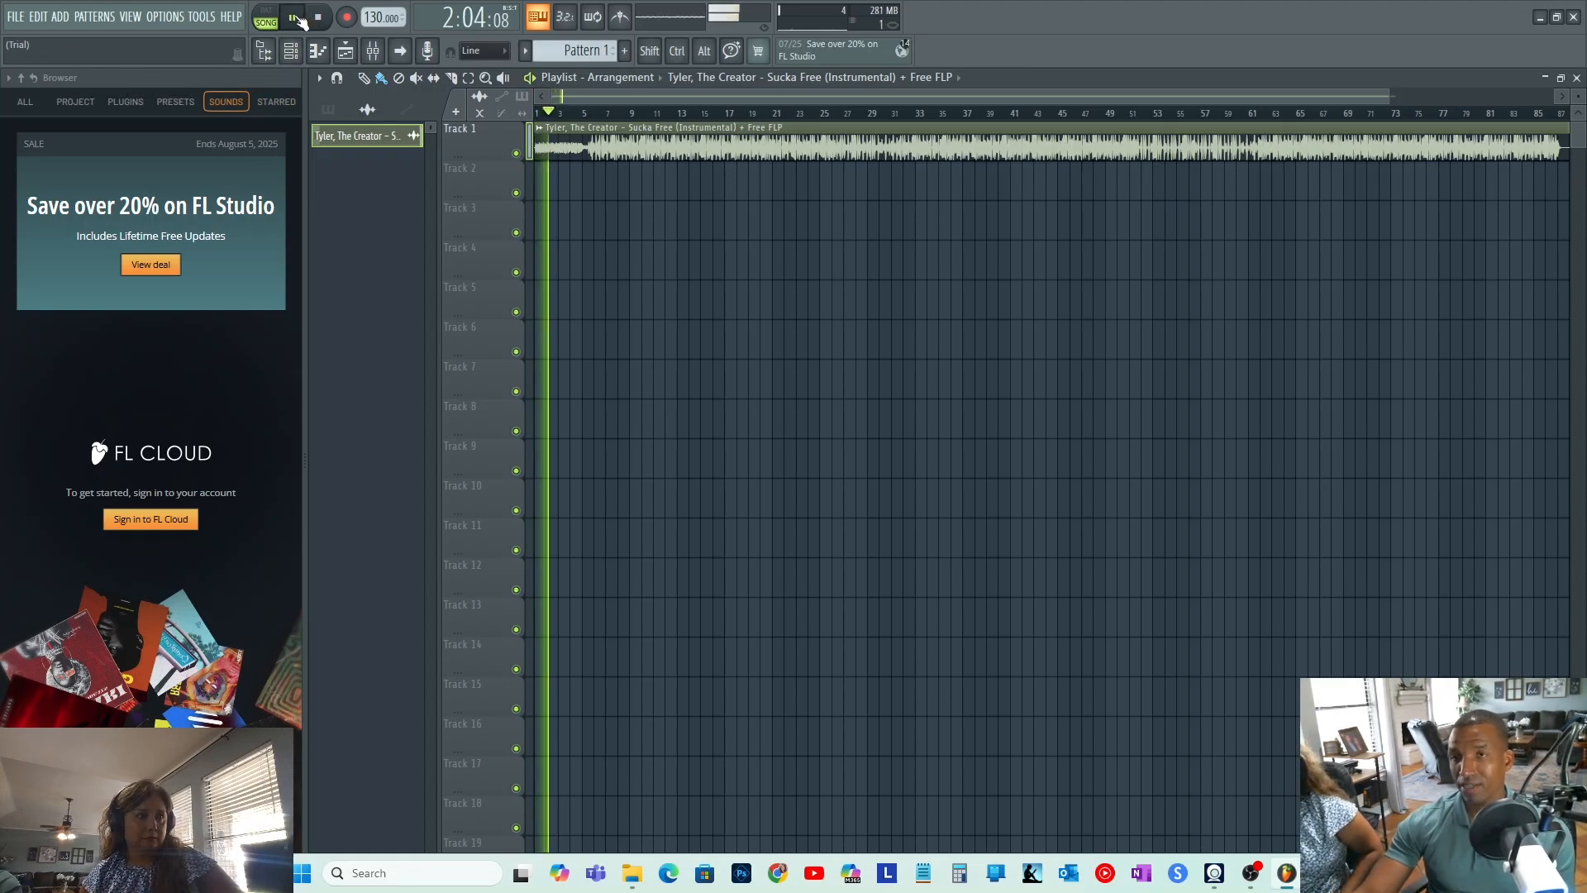
pyautogui.click(296, 18)
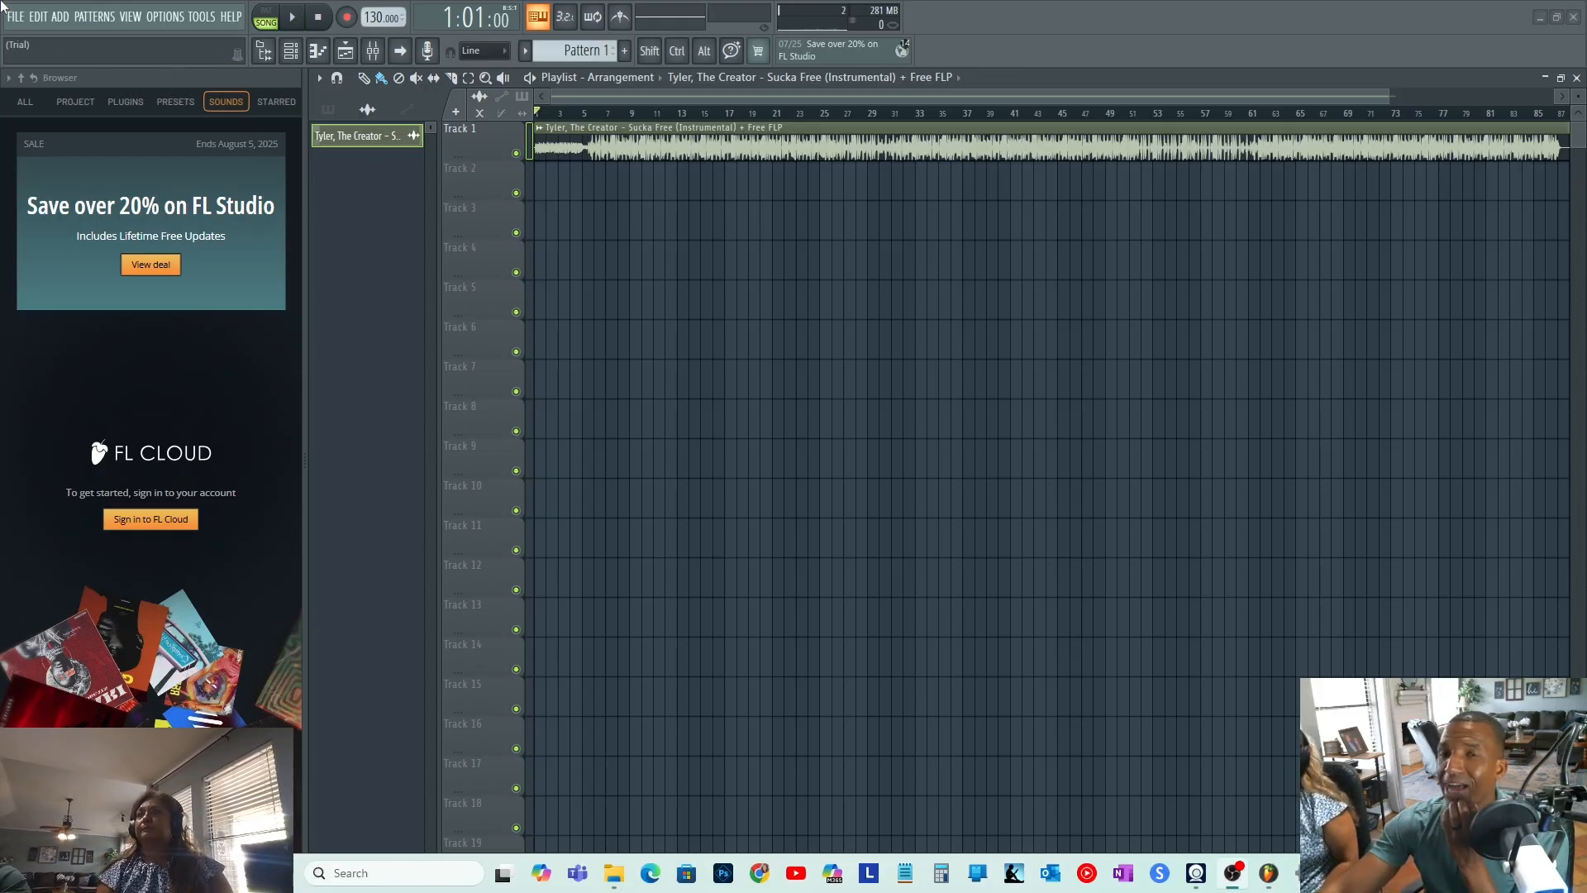
pyautogui.click(296, 17)
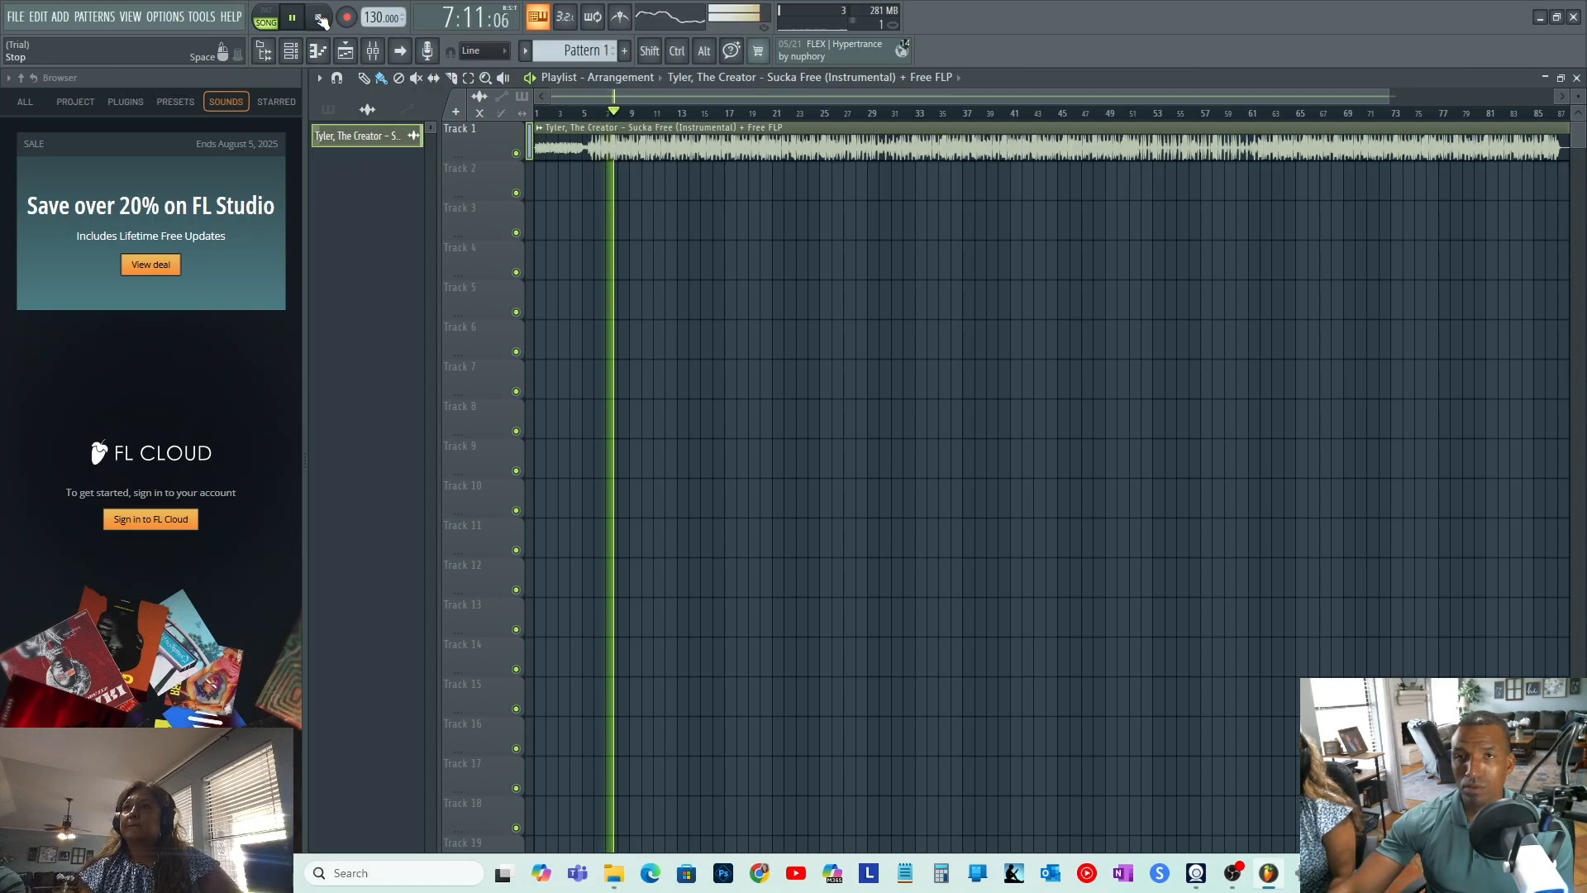
pyautogui.click(321, 18)
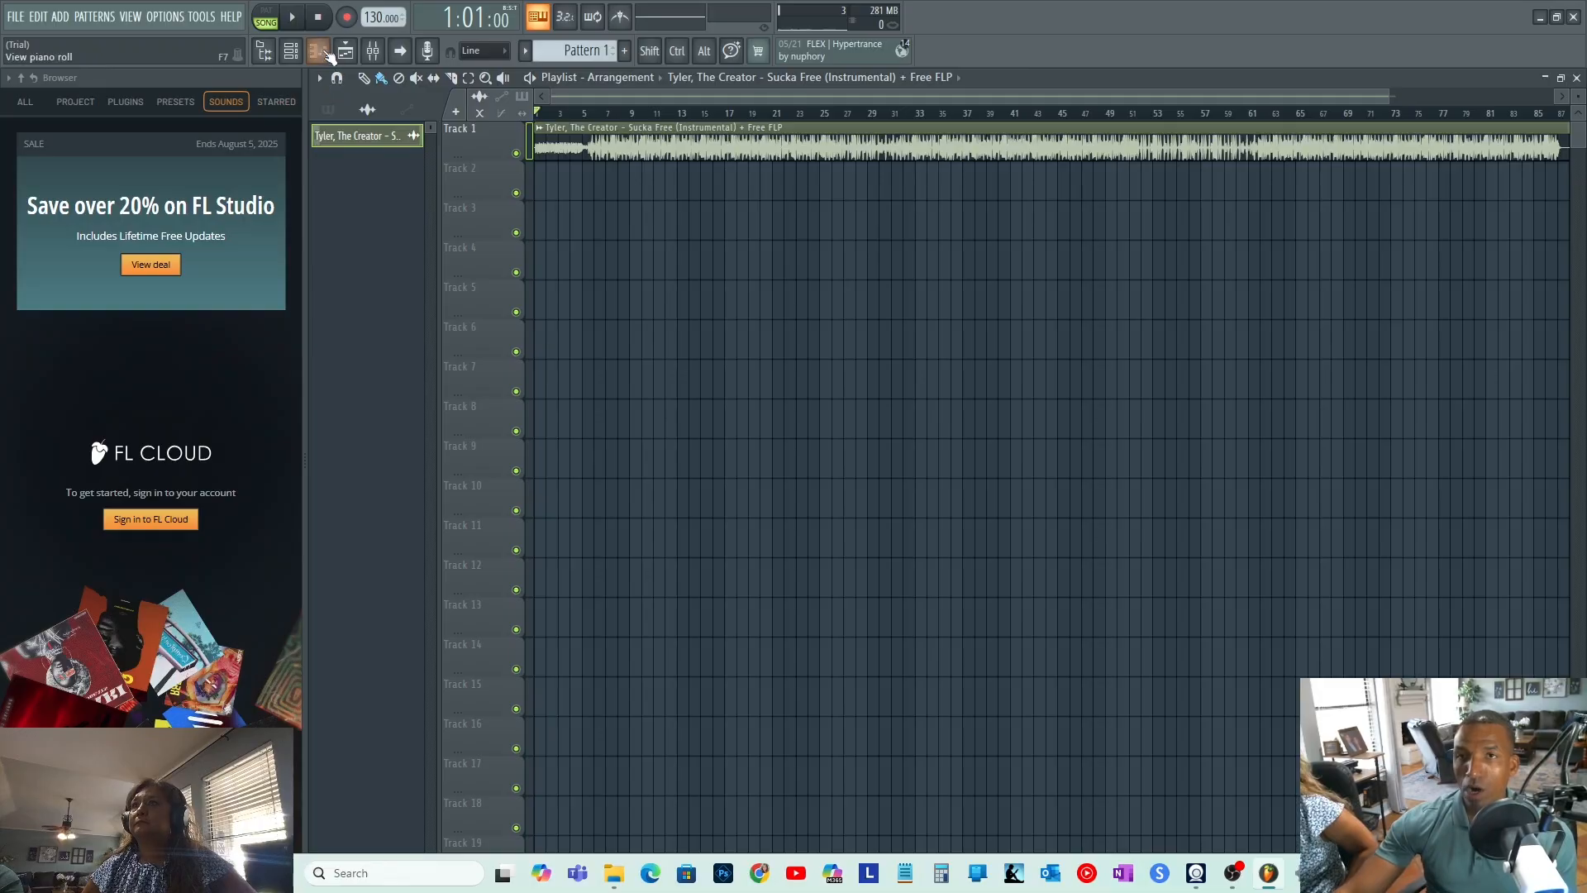
# - Open the mixer, narrow its window to show about nine inserts, and place it over the middle of the playlist
pyautogui.click(329, 53)
pyautogui.click(328, 53)
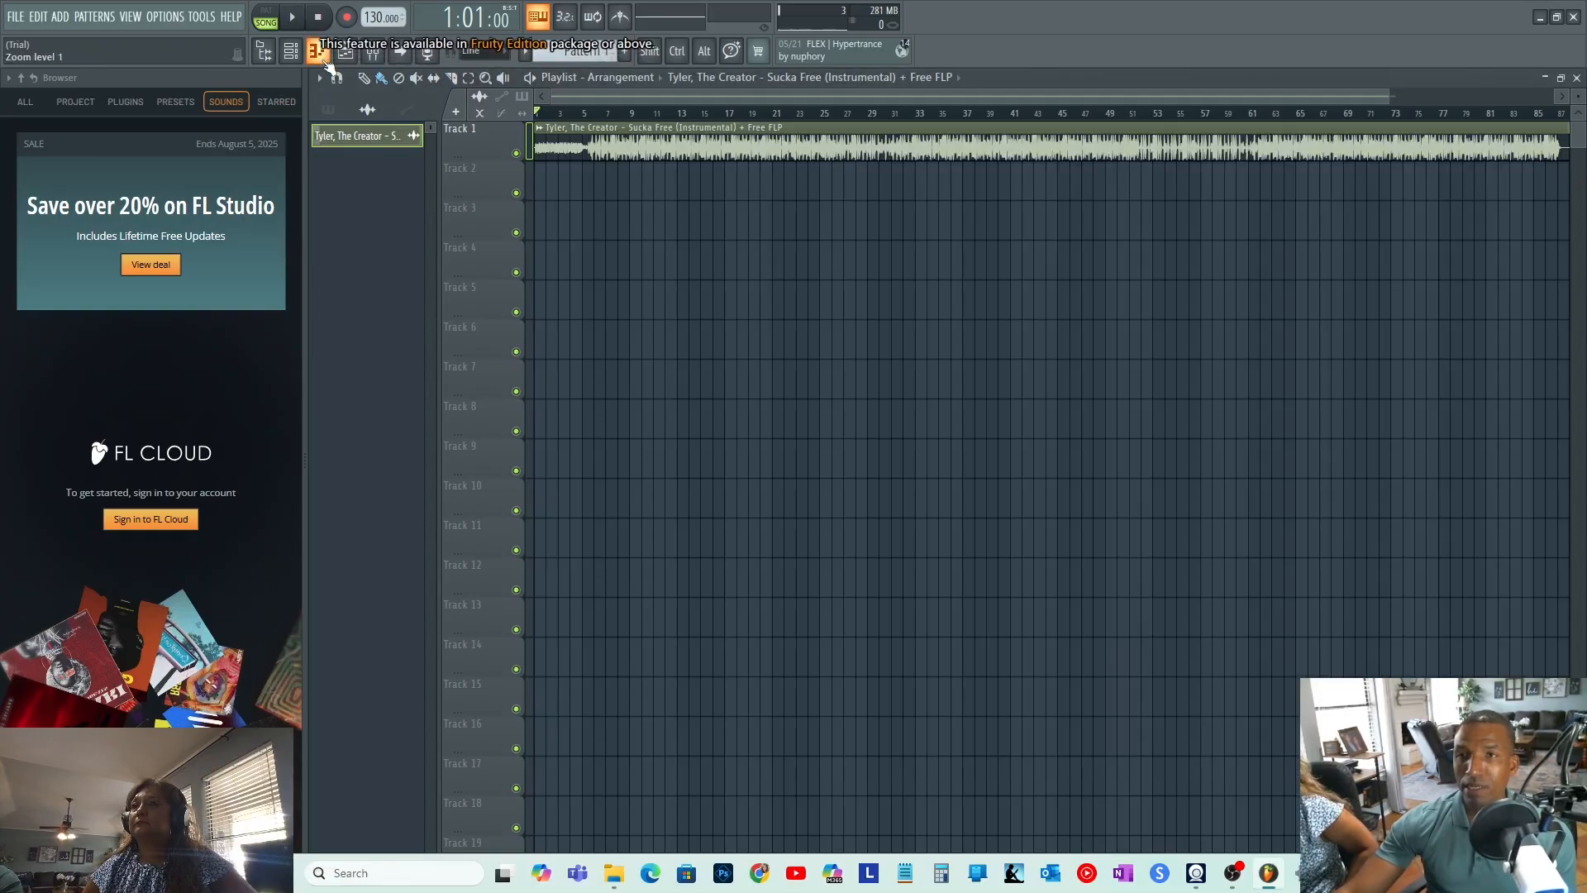
pyautogui.click(372, 51)
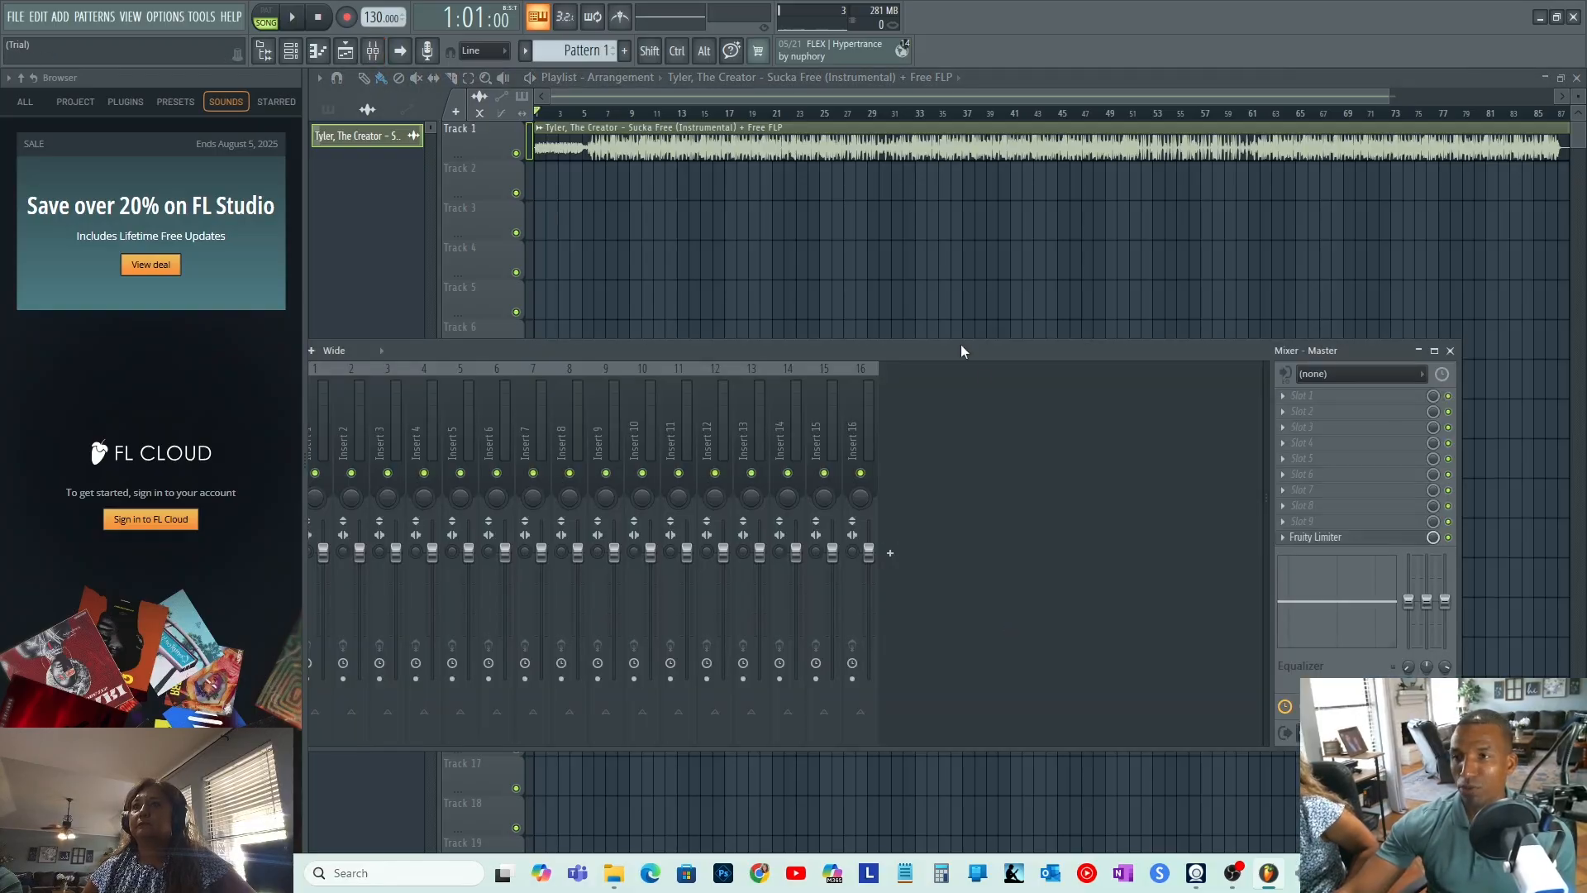
pyautogui.moveTo(960, 347); pyautogui.dragTo(1064, 318)
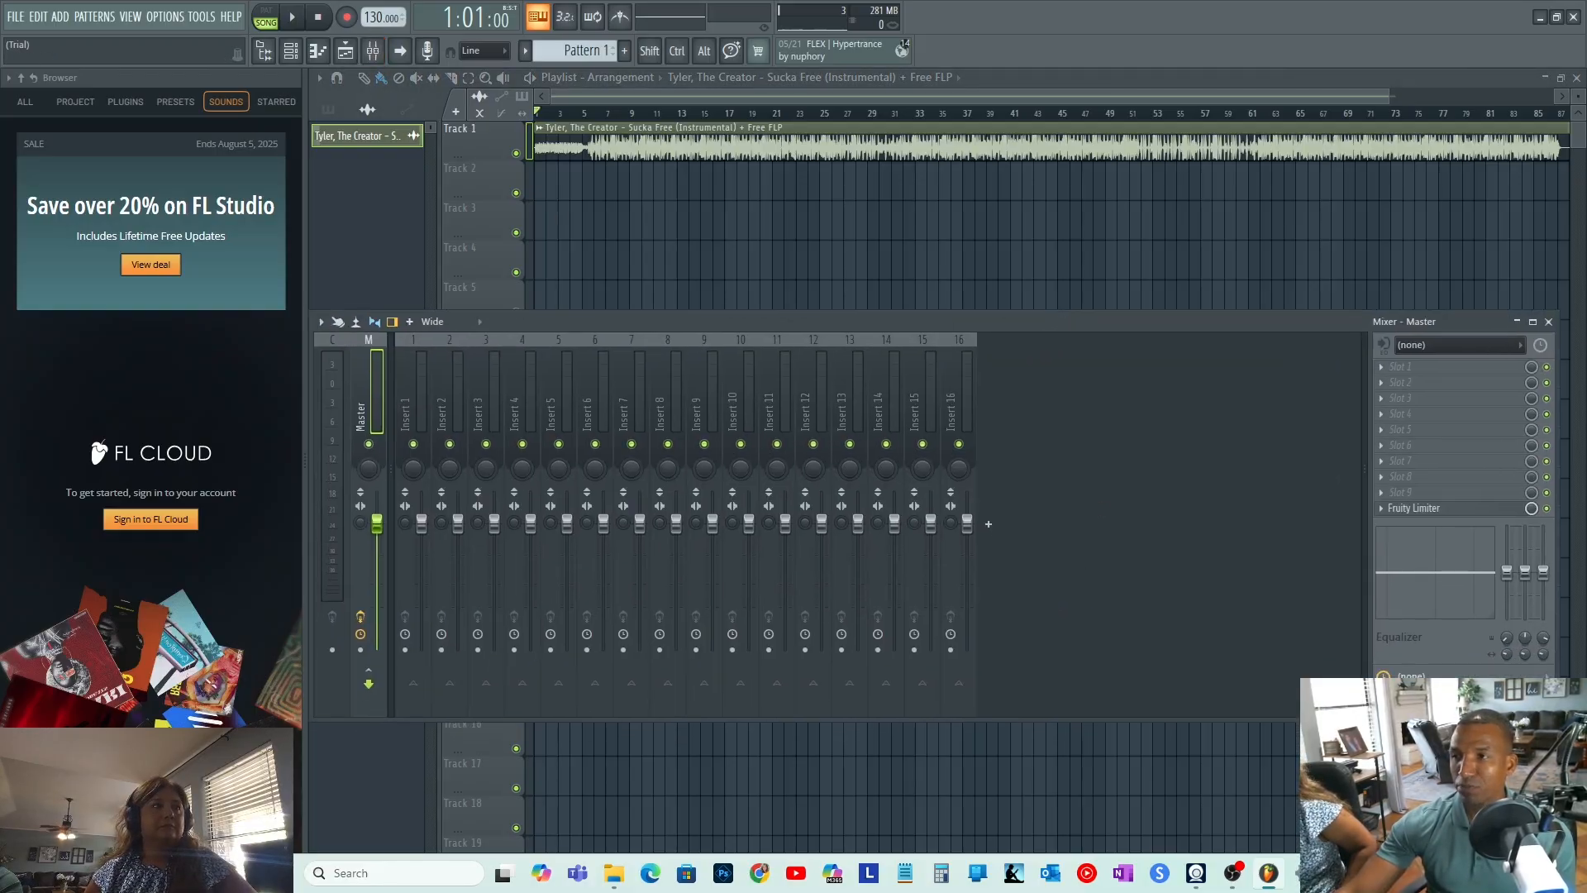
pyautogui.moveTo(1559, 350); pyautogui.dragTo(930, 426)
pyautogui.moveTo(628, 330); pyautogui.dragTo(780, 269)
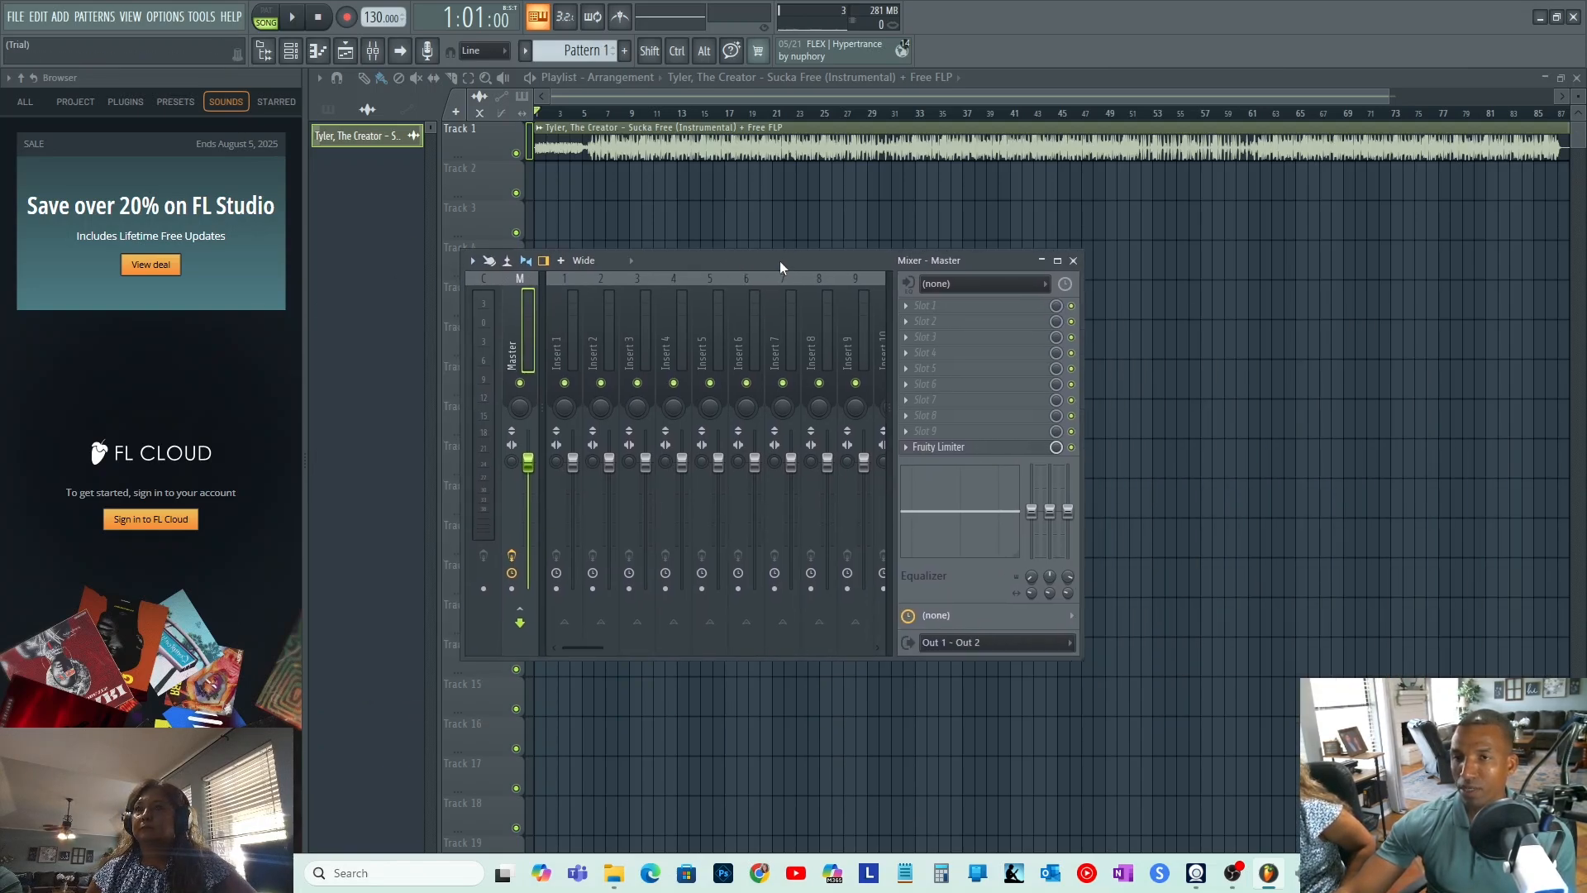
# - Look through mixer tracks Insert 1 to Insert 4 and the Master, ending with Insert 1 selected
pyautogui.click(571, 286)
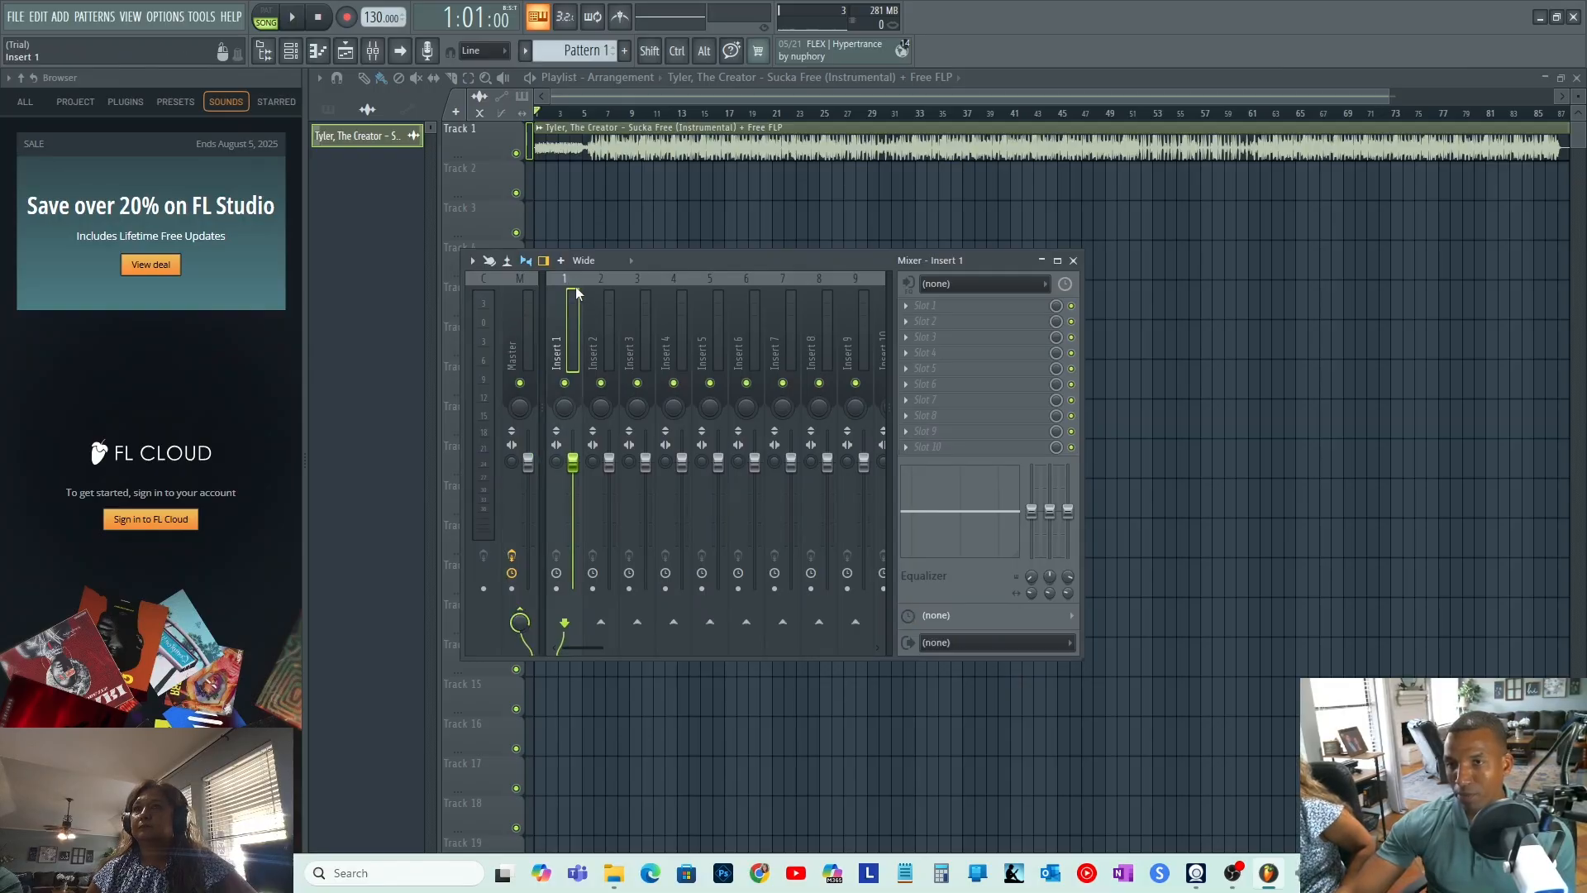
pyautogui.click(609, 276)
pyautogui.click(633, 289)
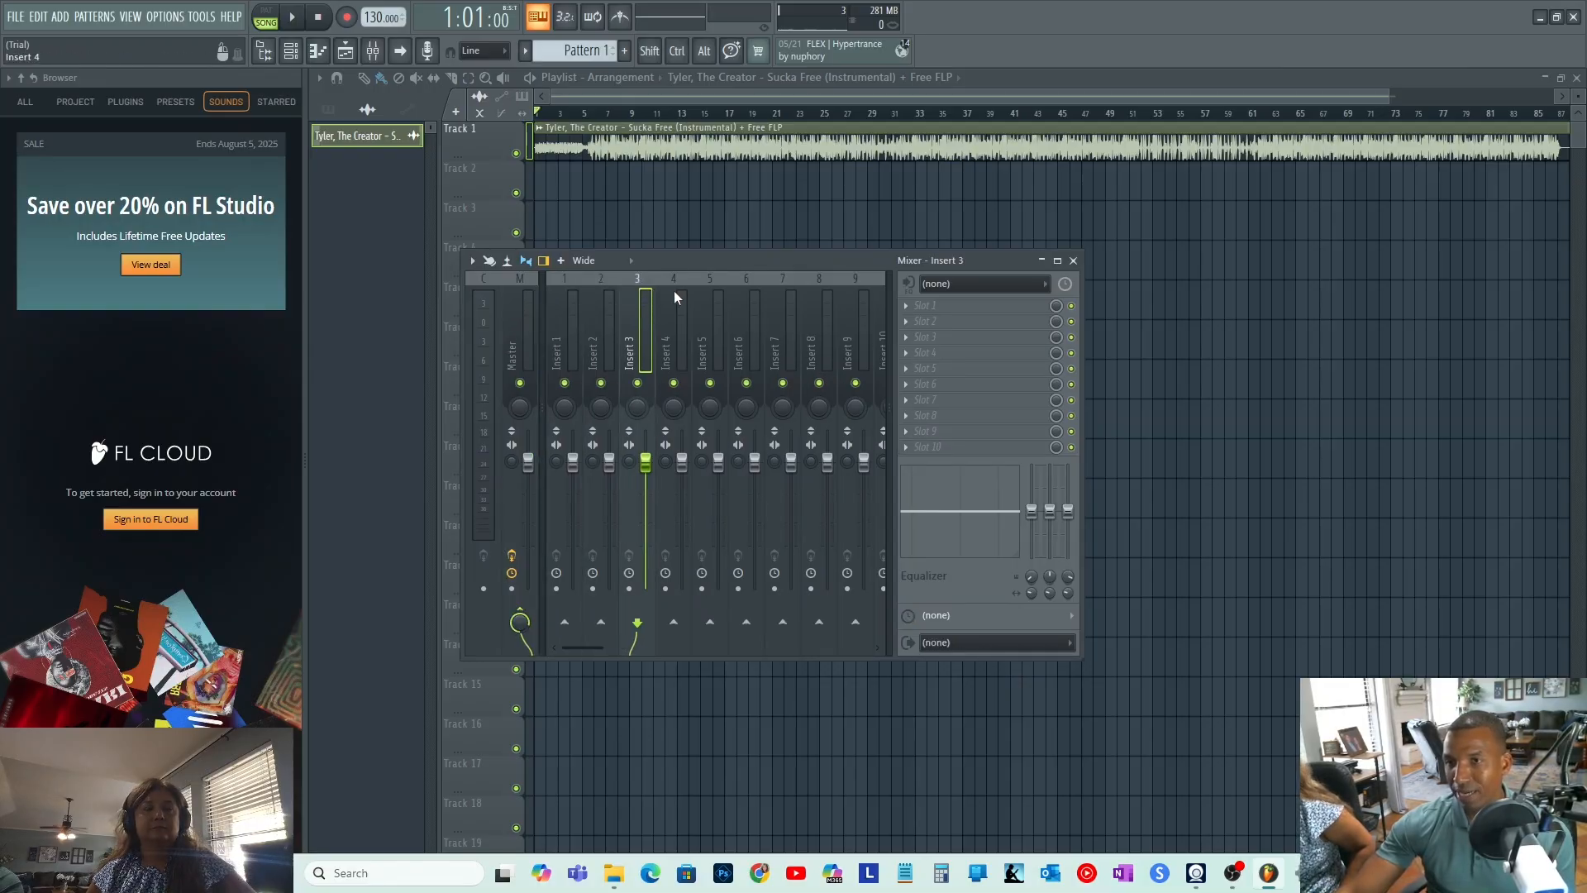
pyautogui.click(673, 290)
pyautogui.click(563, 314)
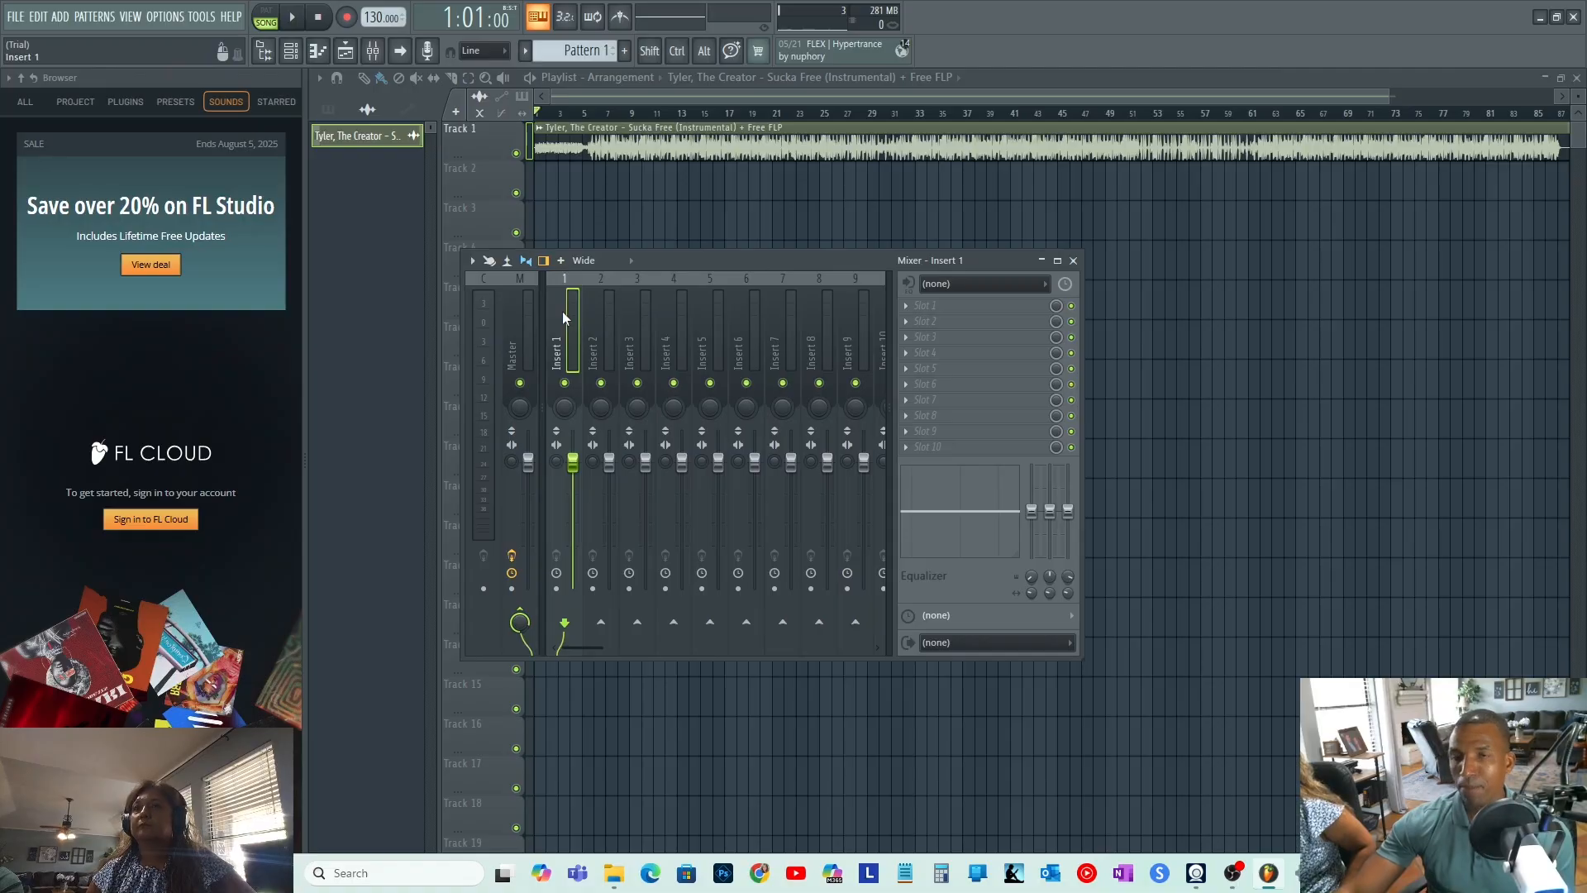
pyautogui.click(522, 300)
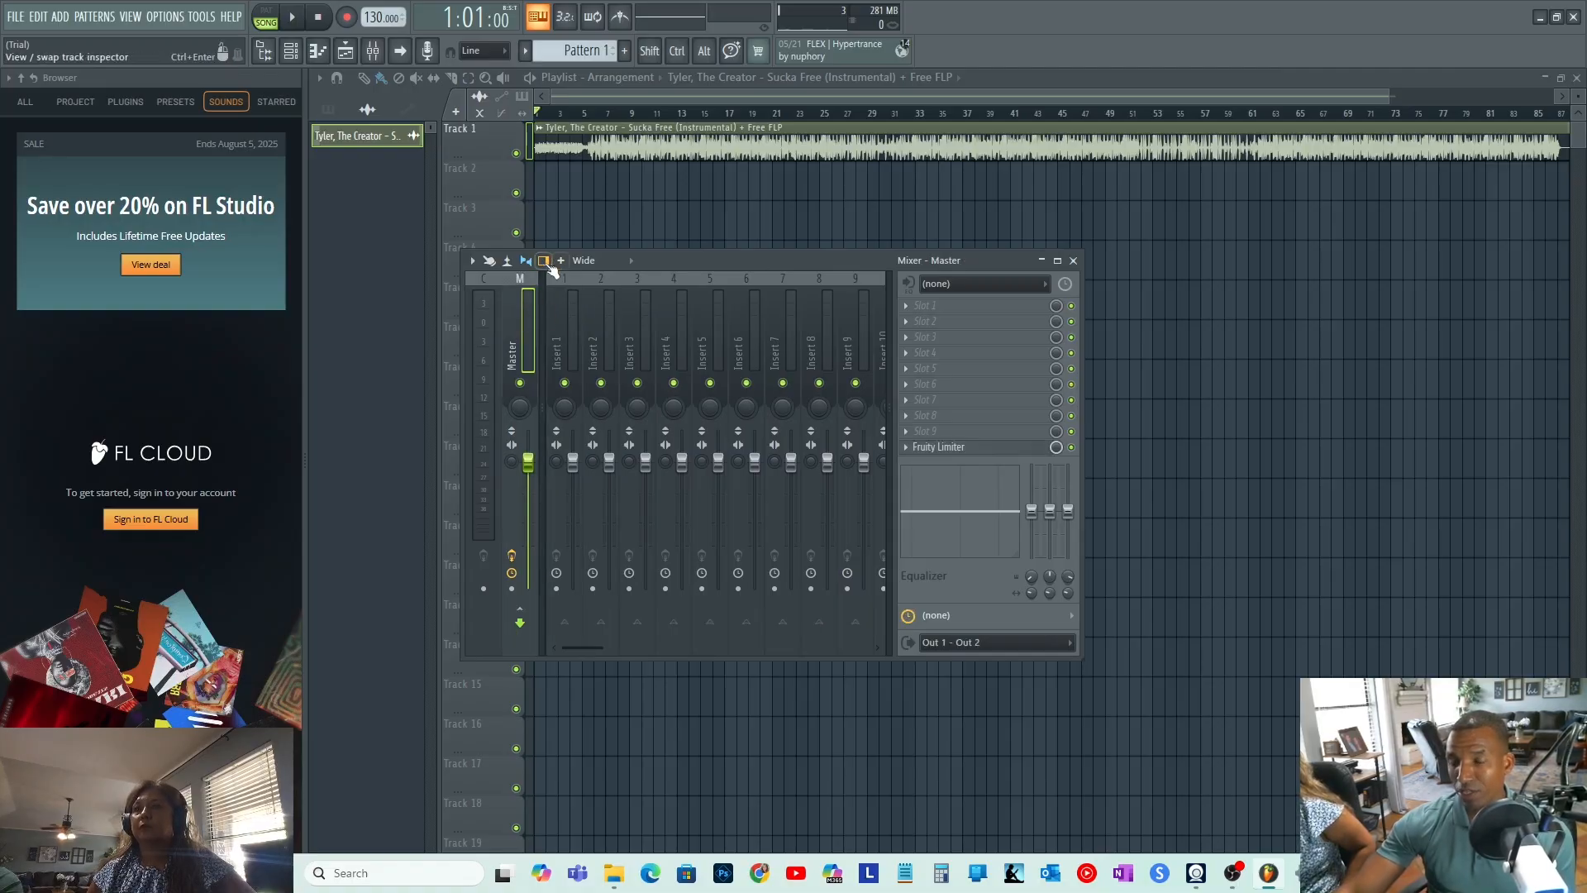
pyautogui.click(576, 299)
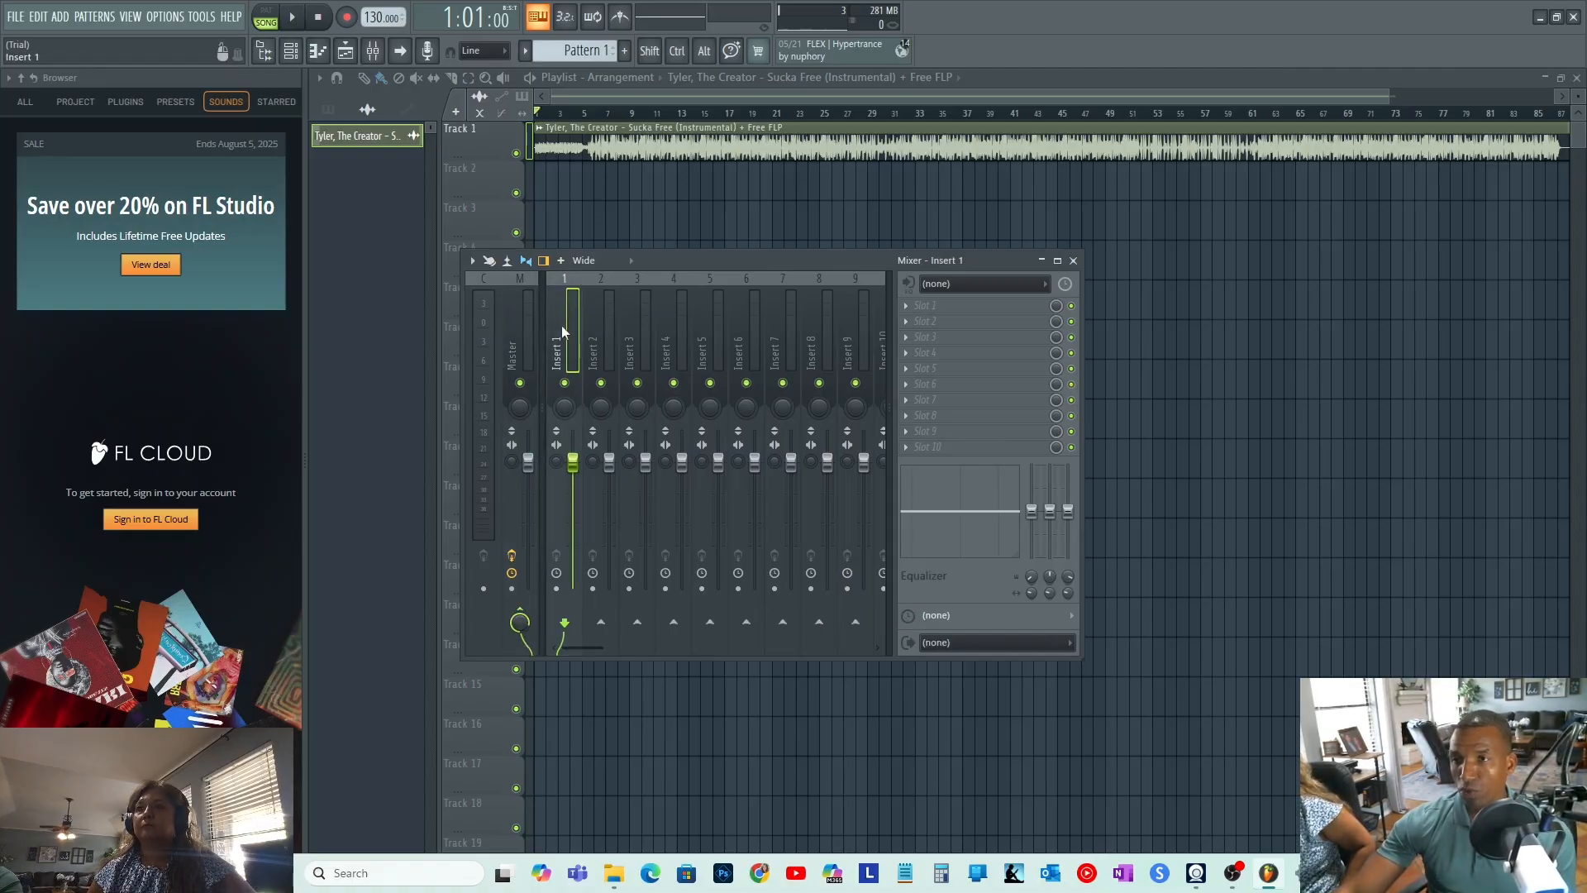
# - Try the mono input In 1 as the audio input of Insert 1, and set the input back to (none)
pyautogui.click(1033, 291)
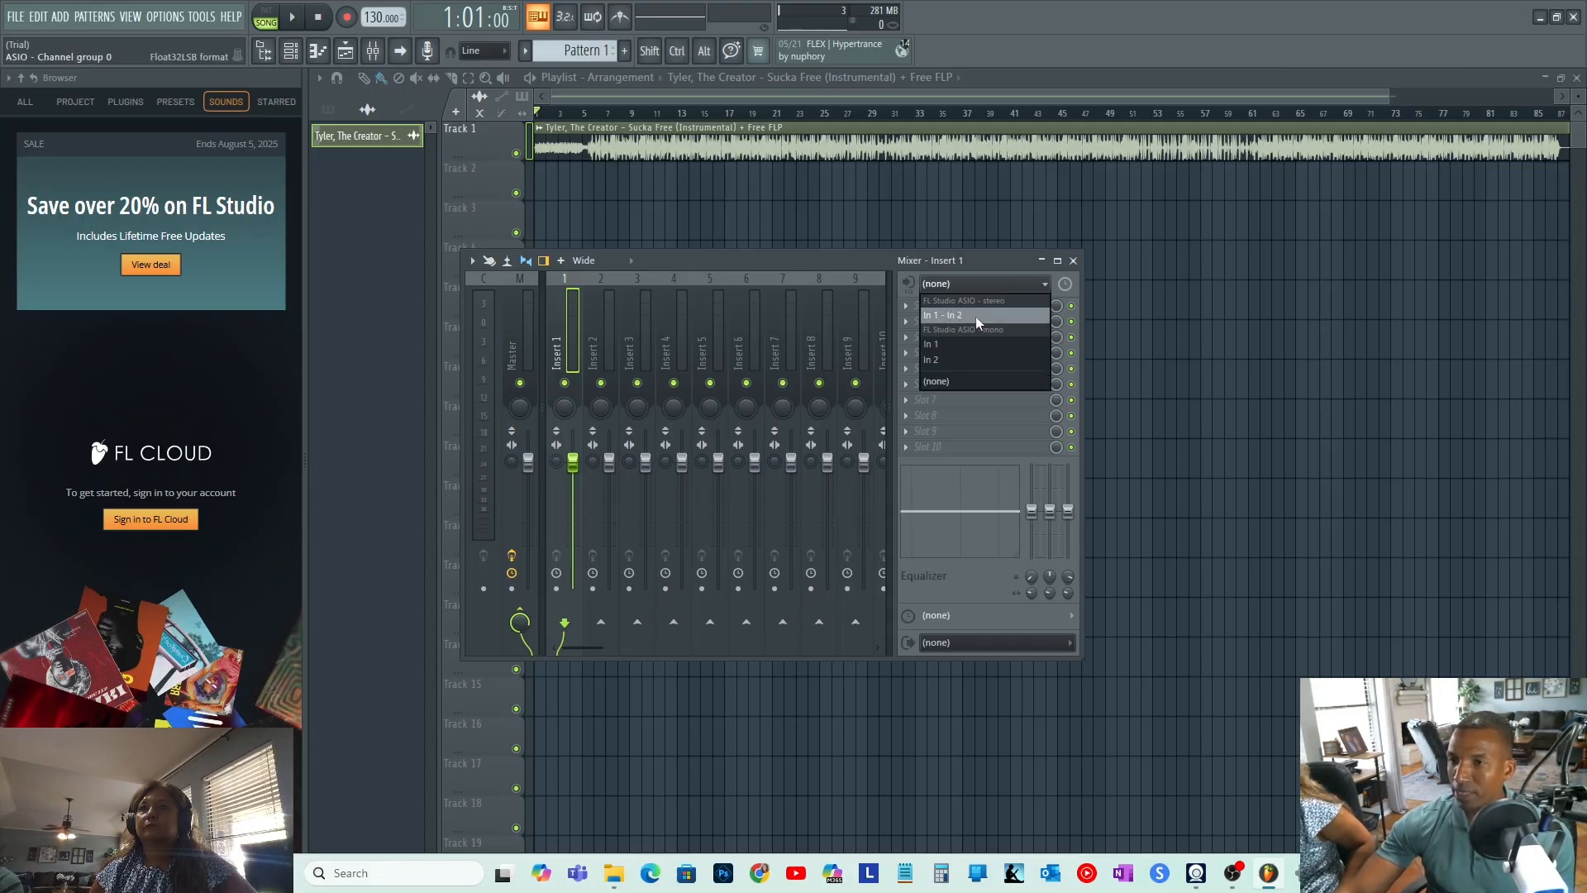
pyautogui.click(940, 345)
pyautogui.click(943, 494)
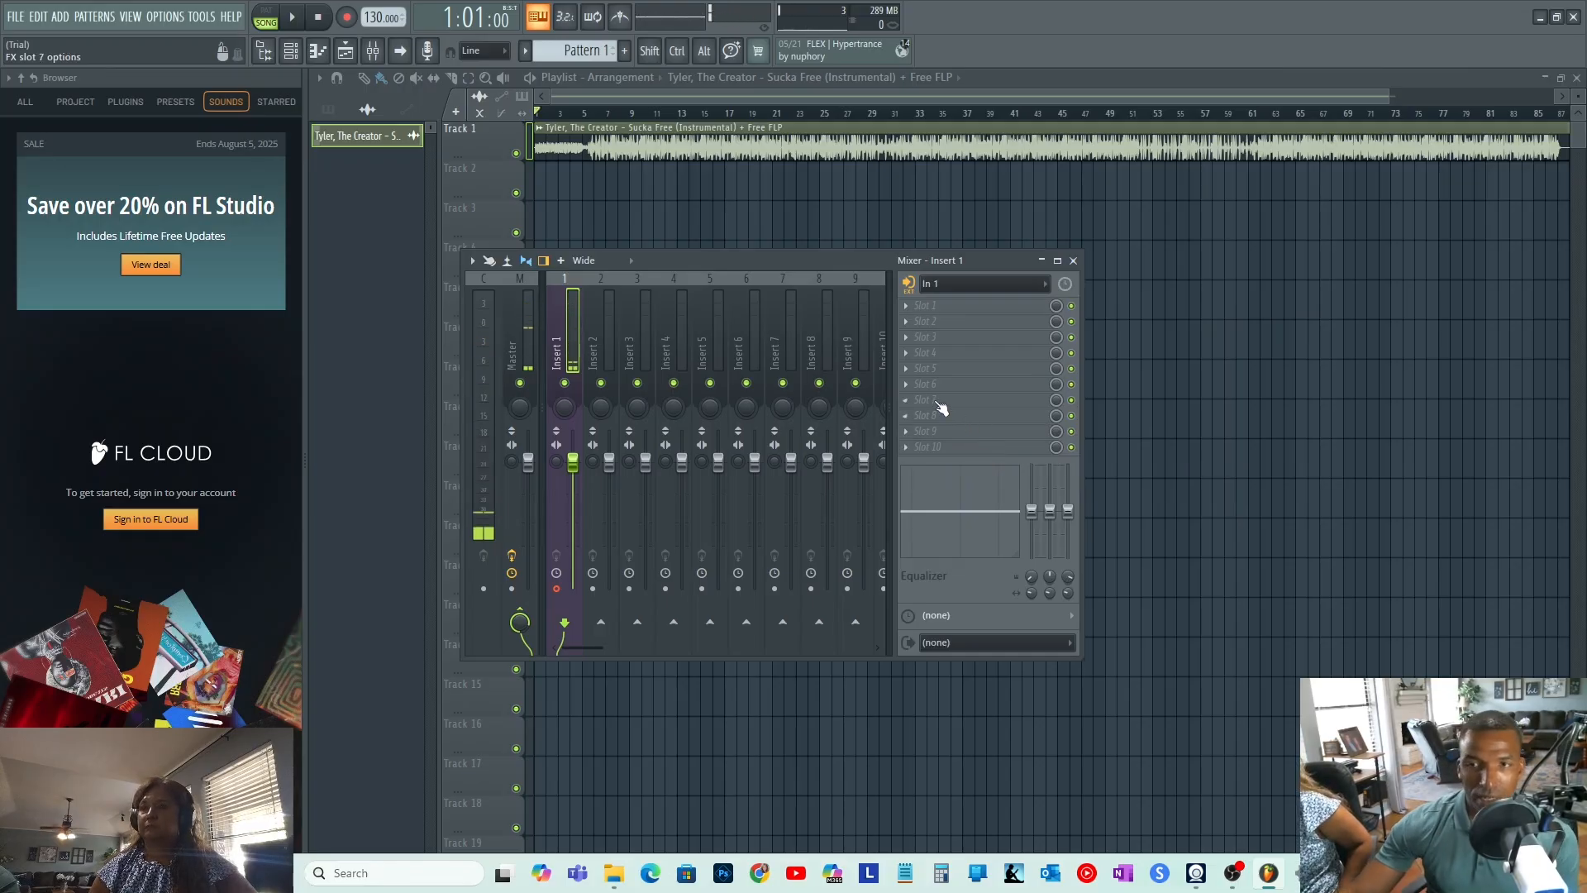
pyautogui.click(1022, 284)
pyautogui.click(938, 389)
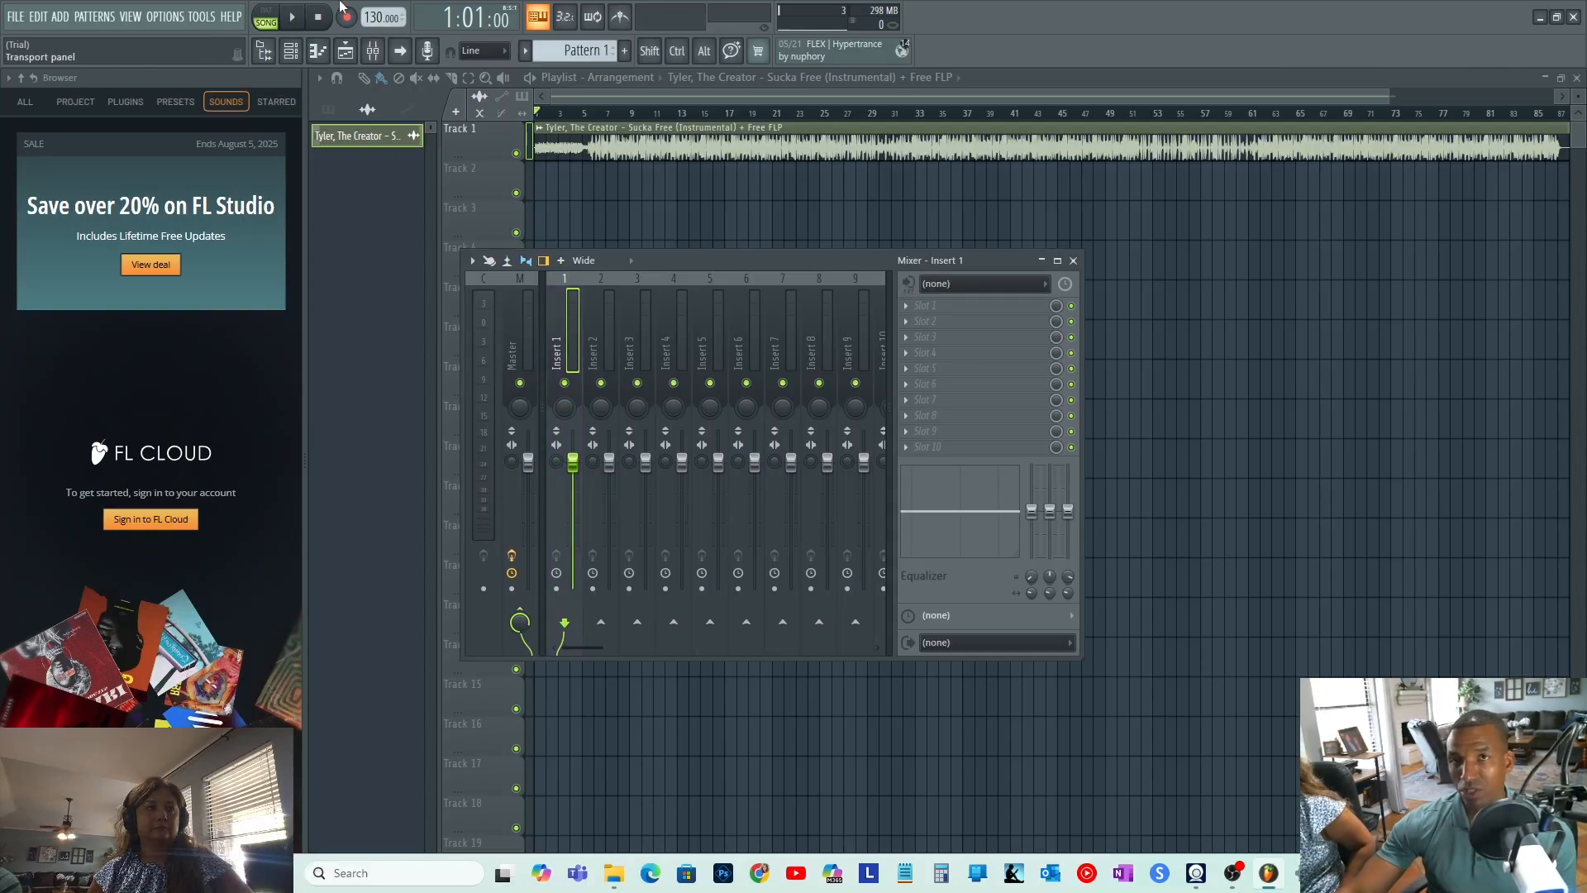
# - Set the audio device in the audio settings to Speakers (2- fifine Microphone) and close the settings
pyautogui.click(177, 18)
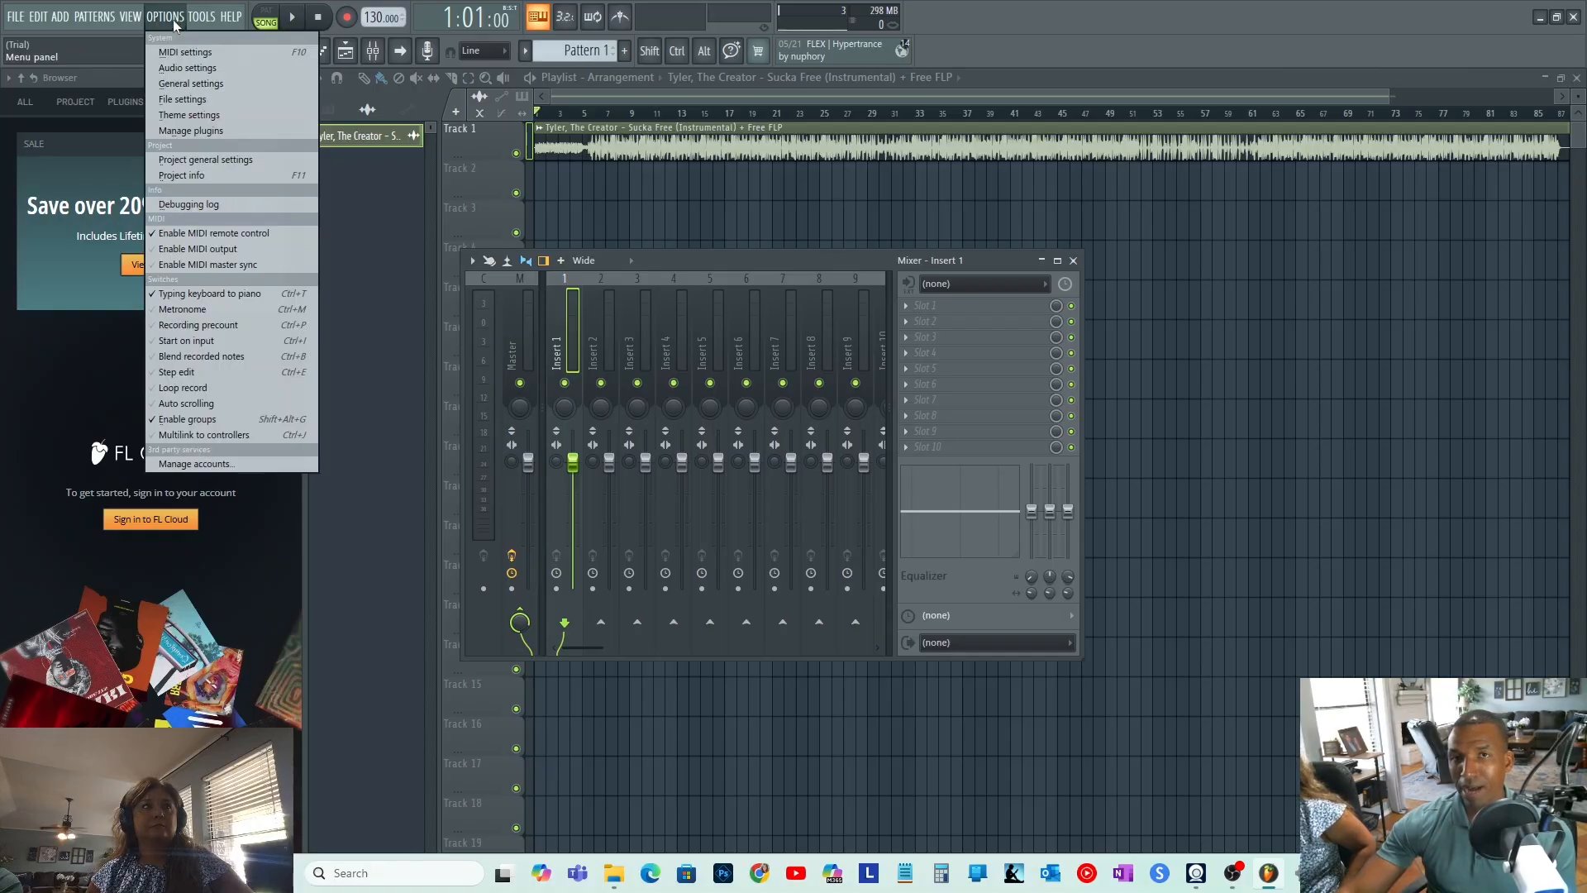
pyautogui.click(186, 69)
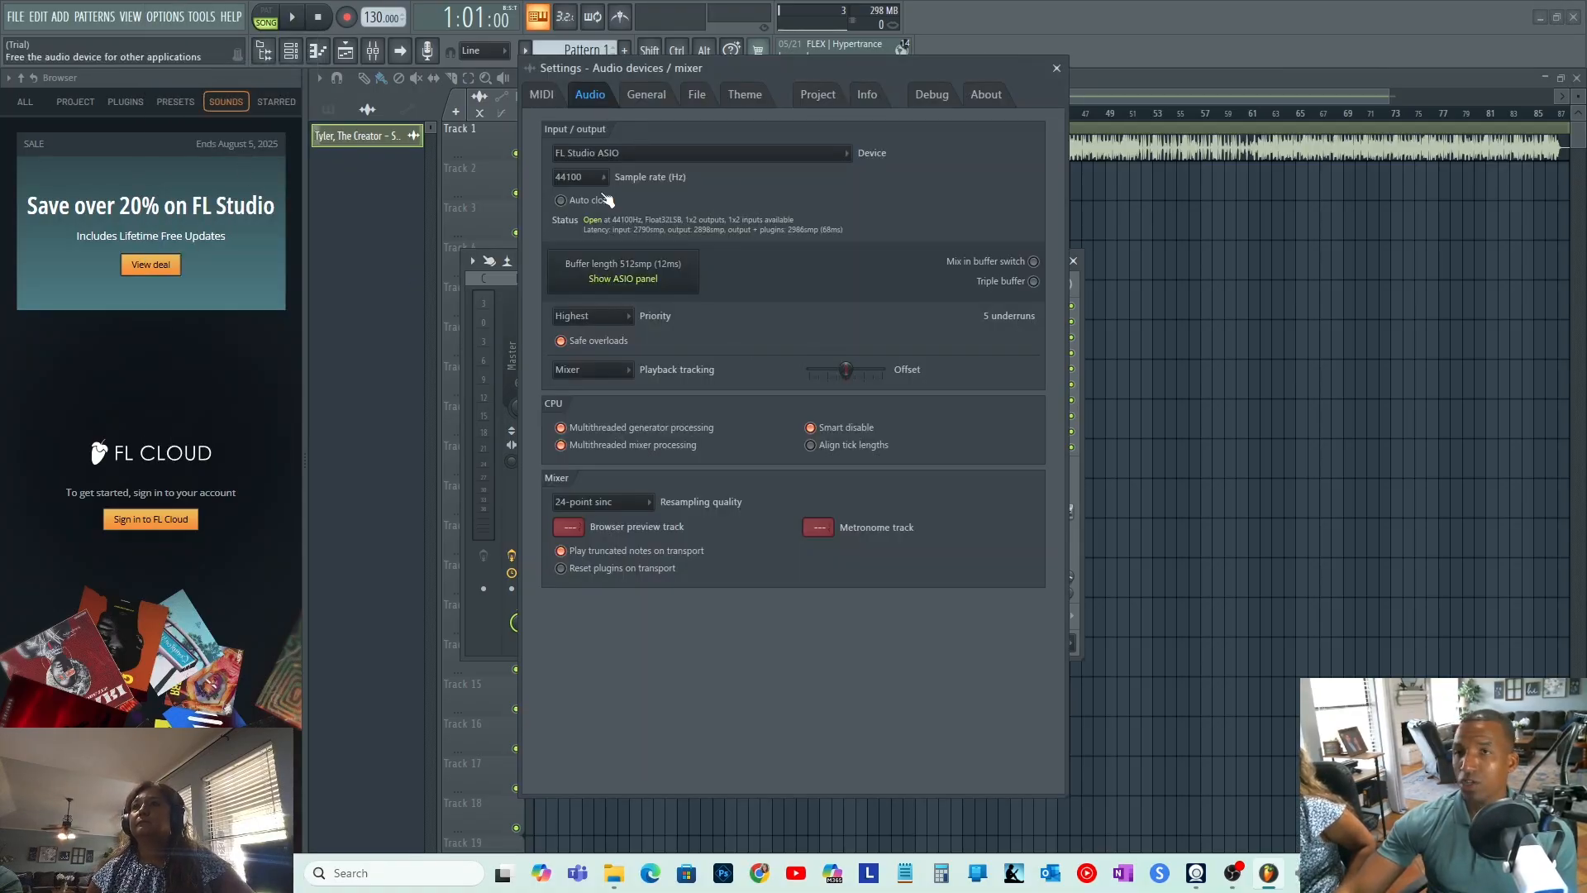
pyautogui.click(759, 156)
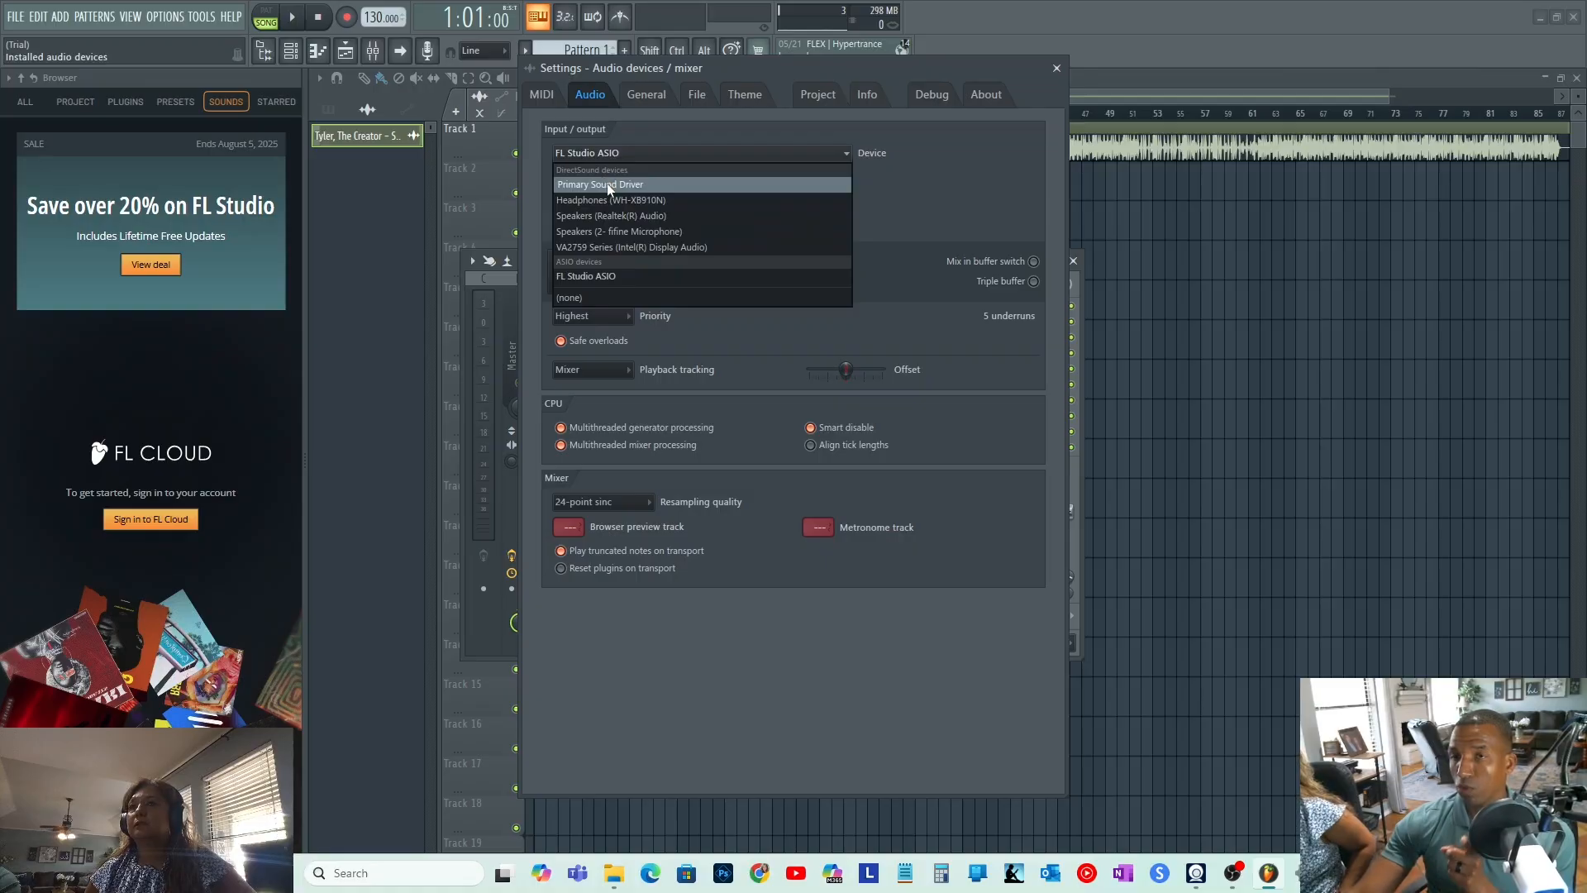
pyautogui.click(610, 234)
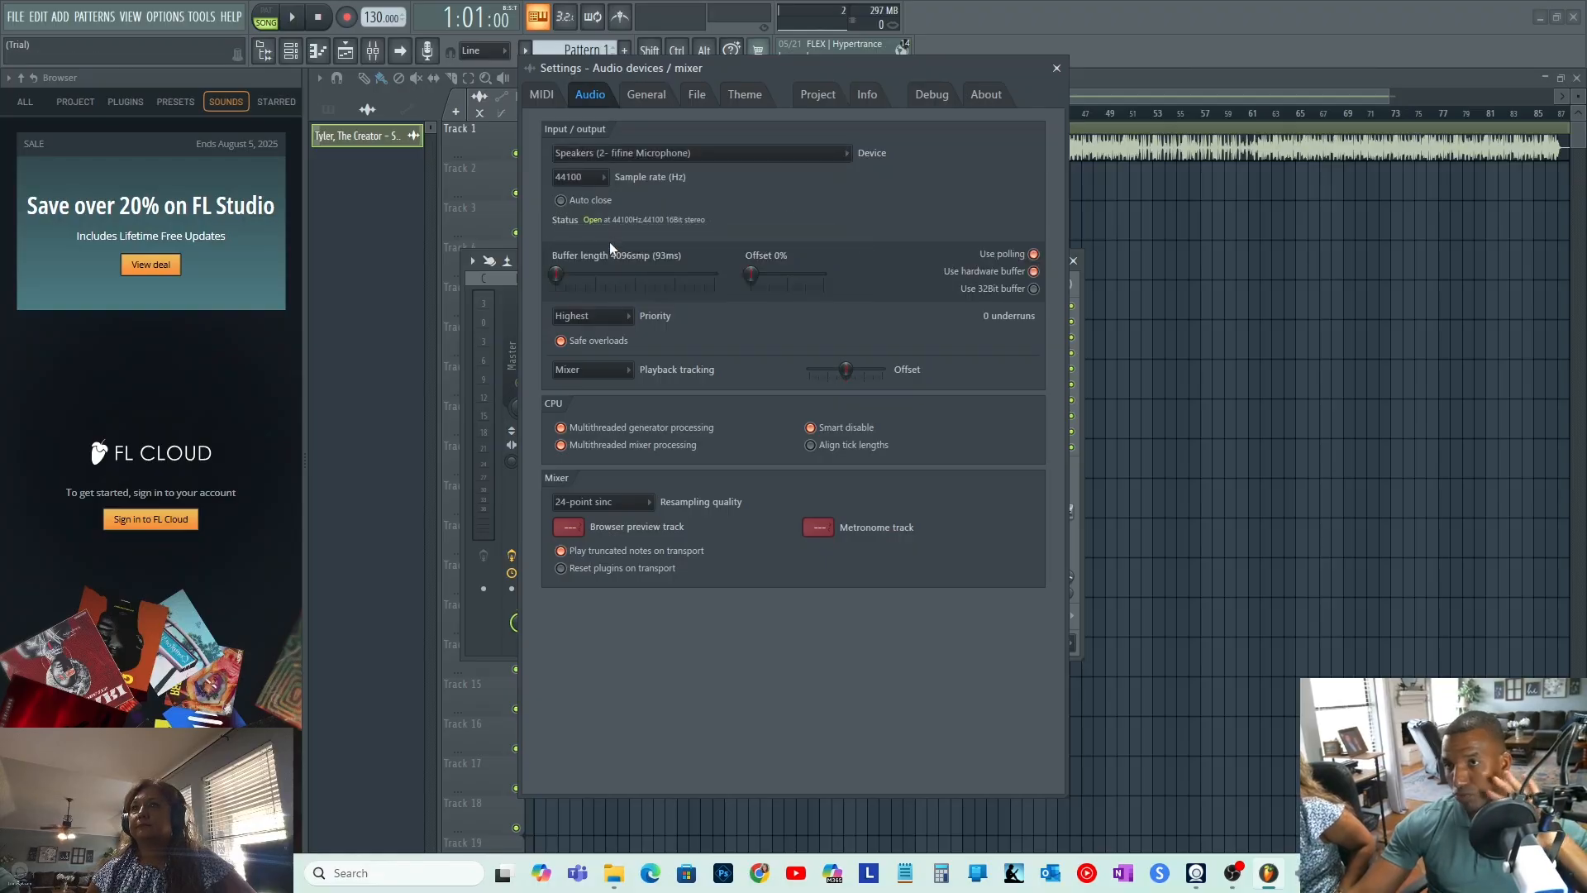
pyautogui.click(1059, 67)
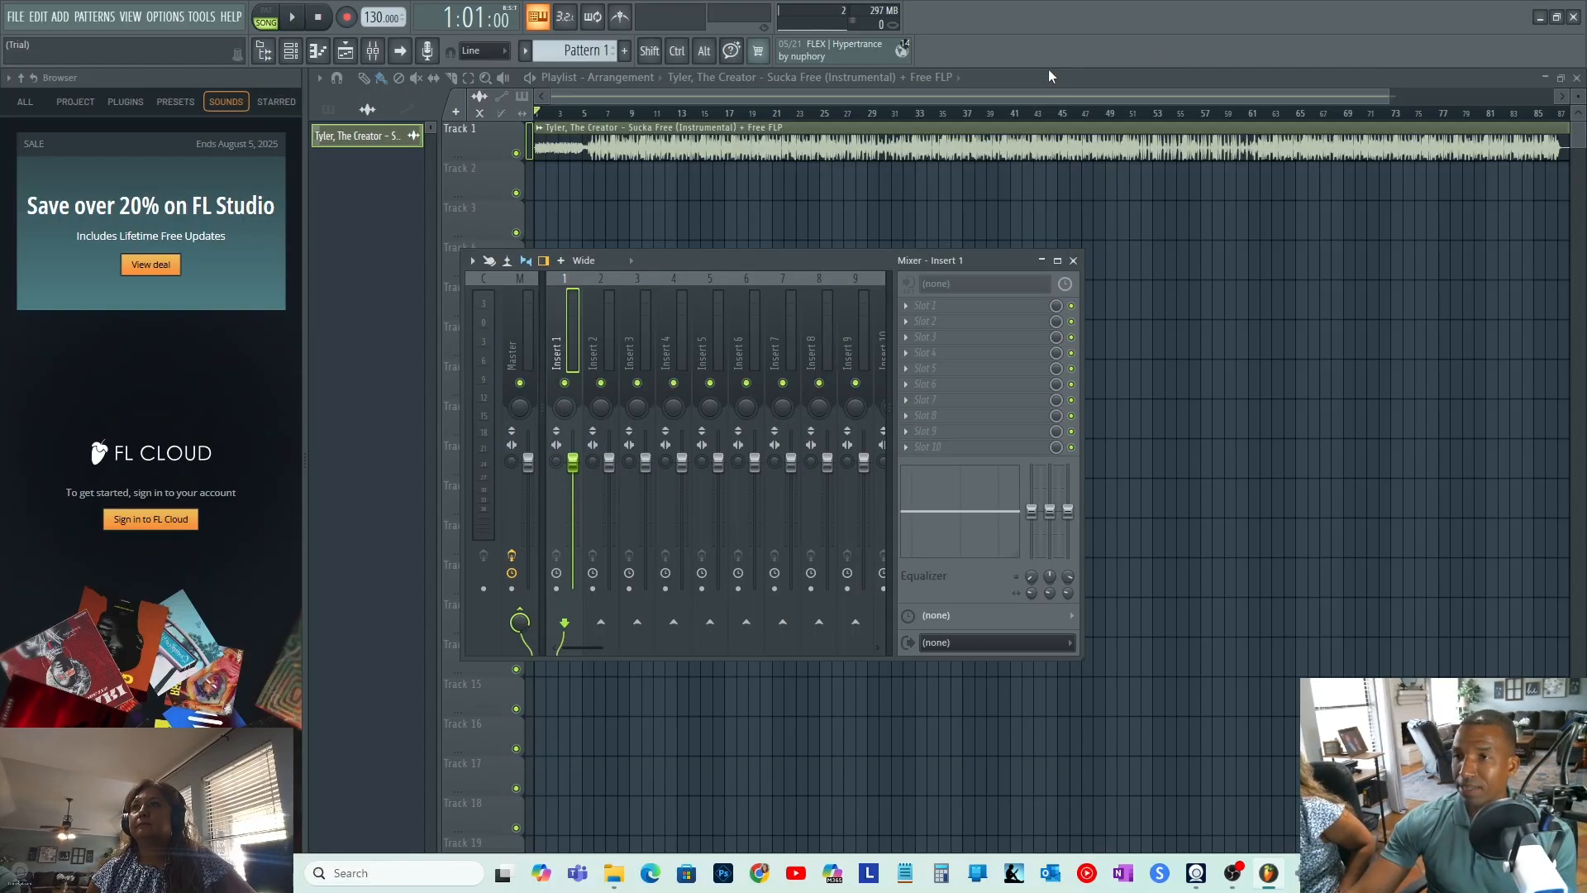
# - Try to open the audio input list of mixer track Insert 1, and close the online manual page
pyautogui.click(595, 323)
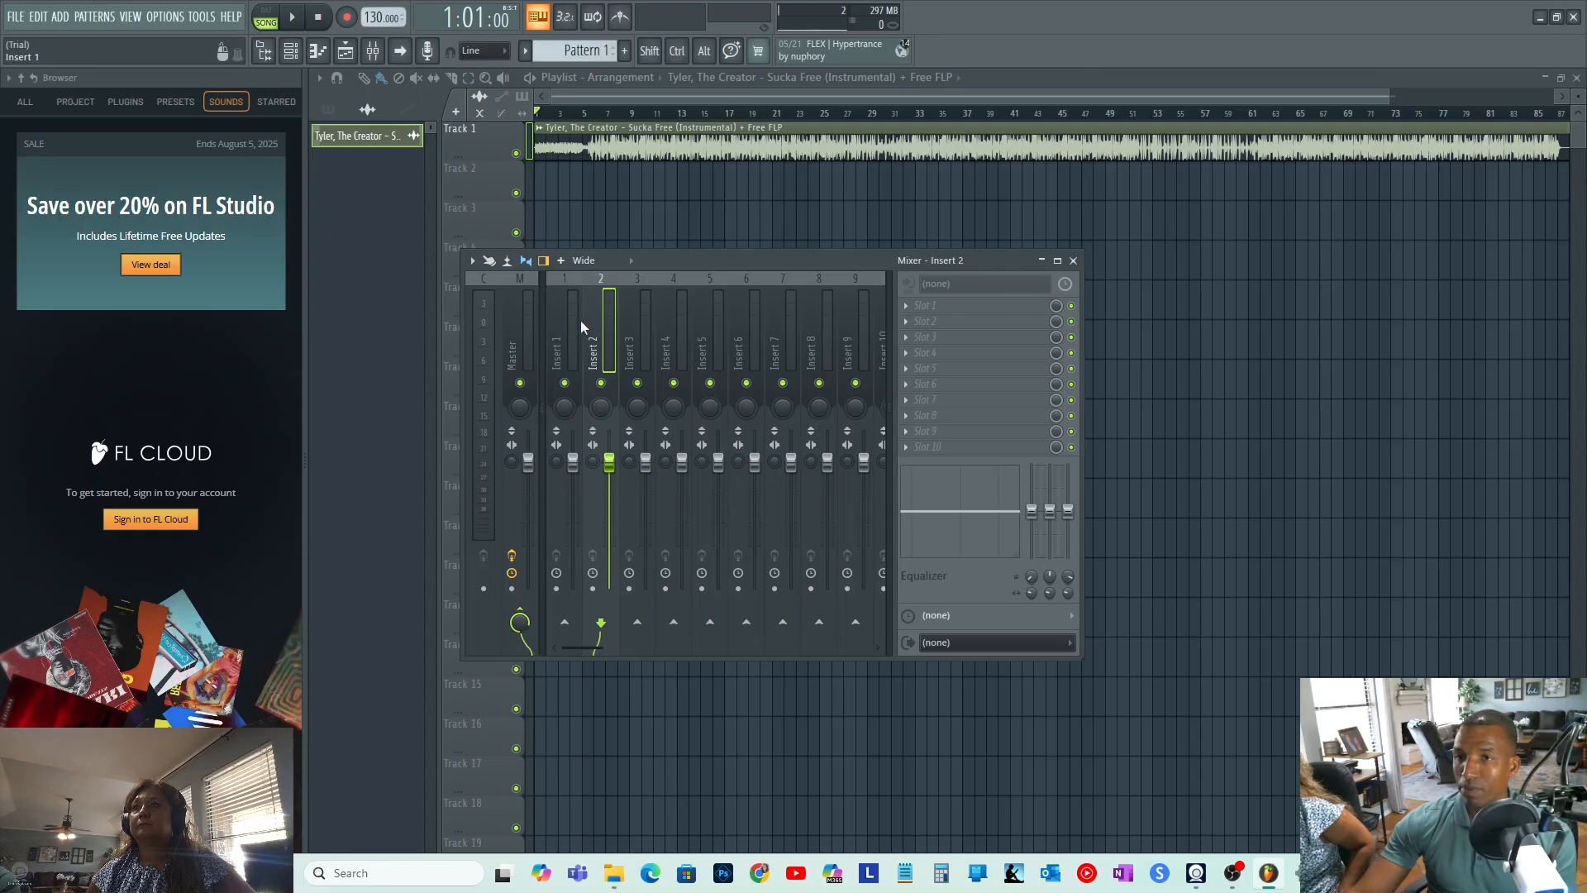
pyautogui.click(576, 326)
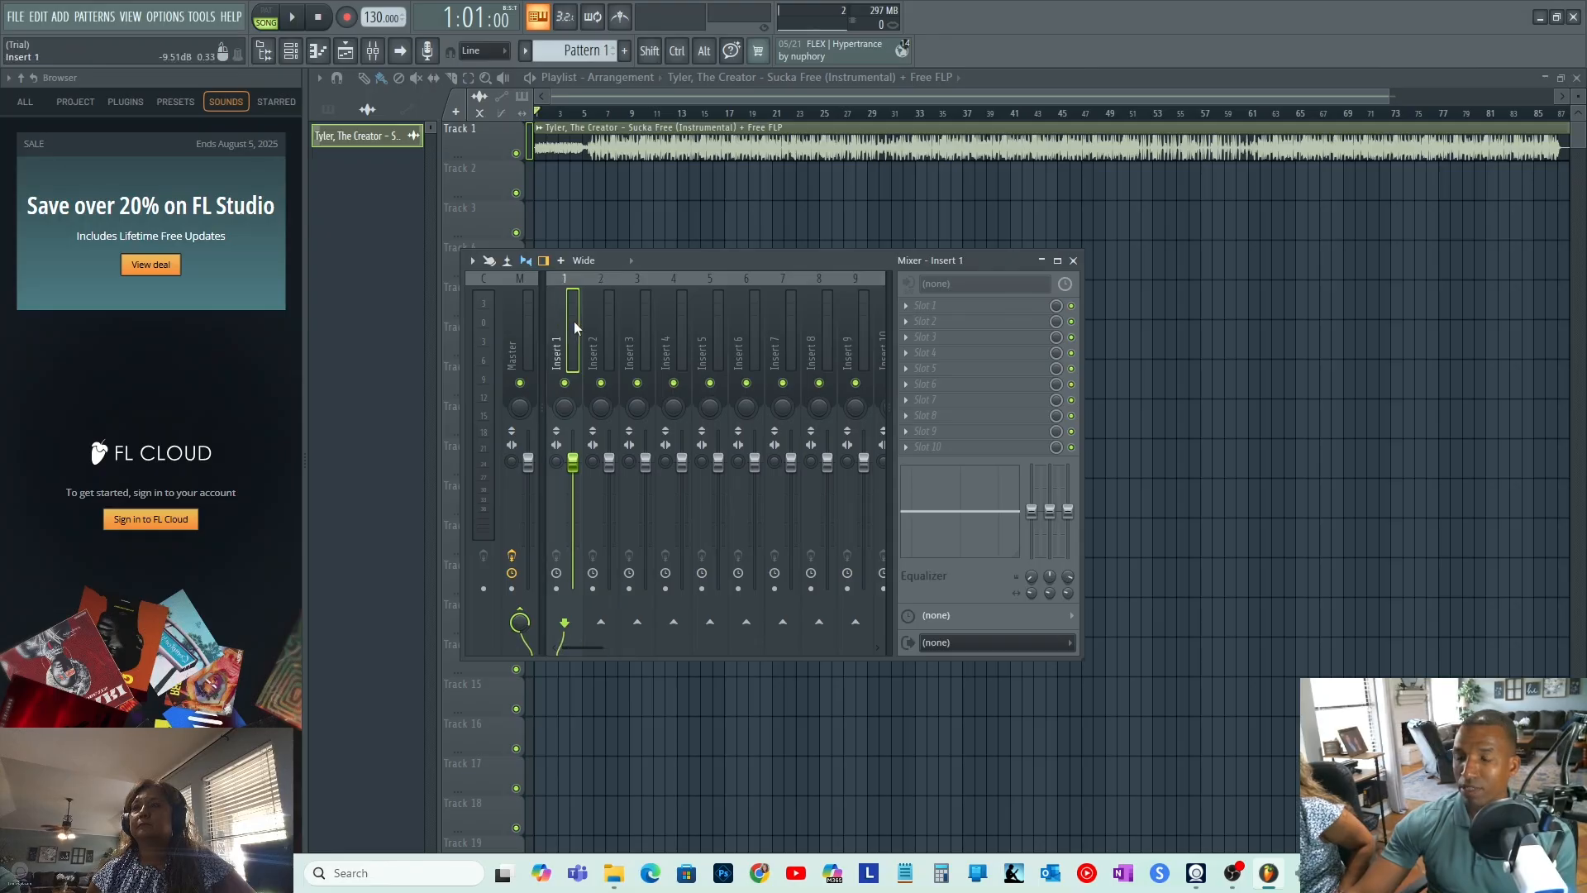
pyautogui.click(1005, 293)
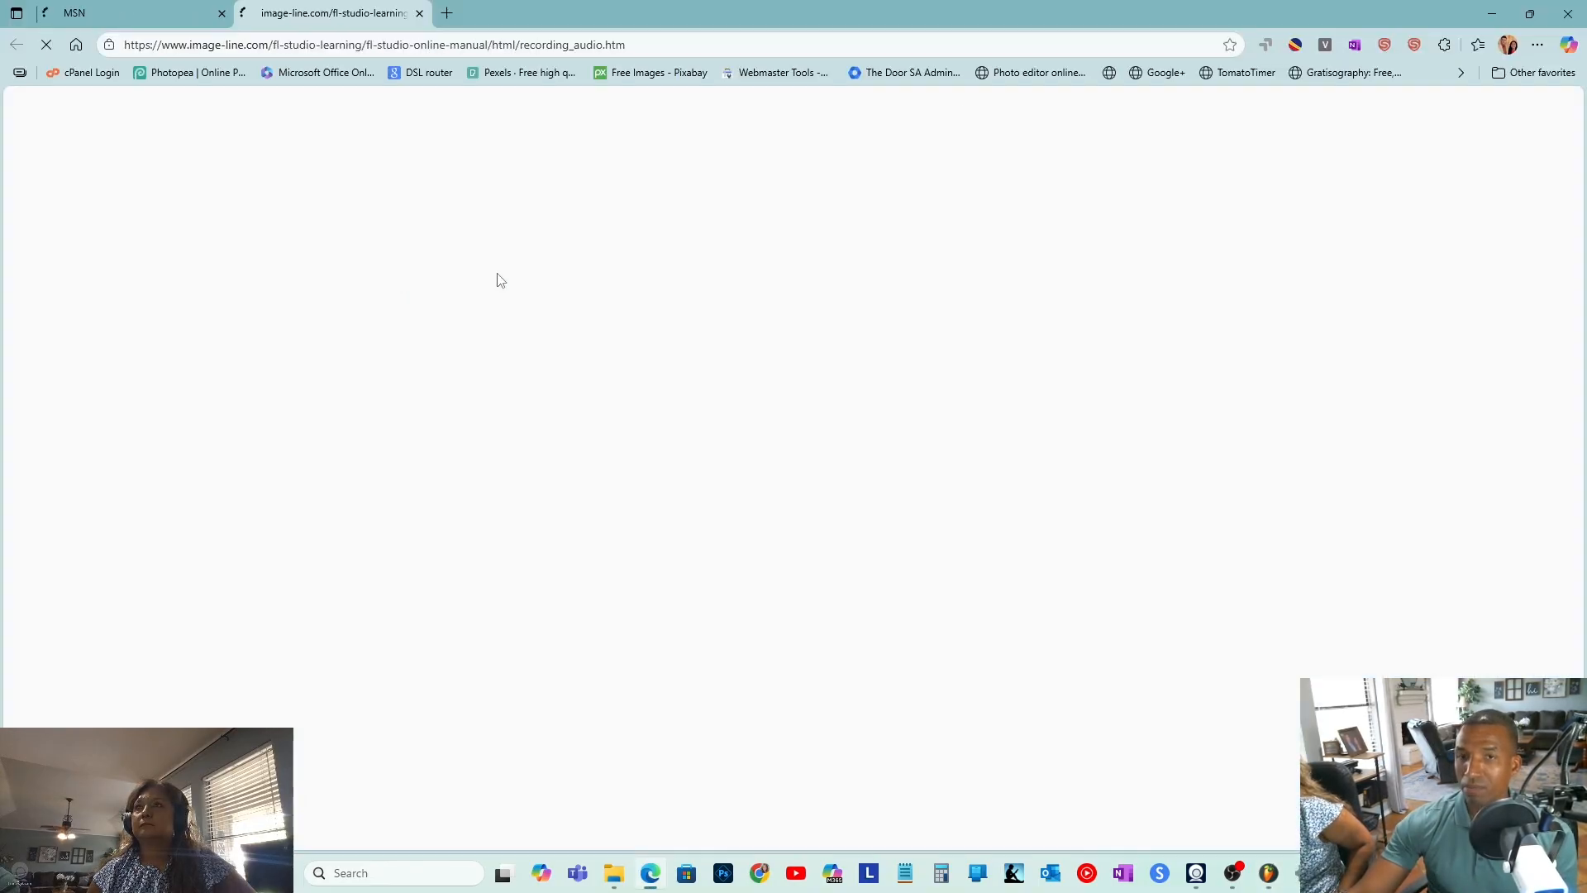
pyautogui.click(1568, 13)
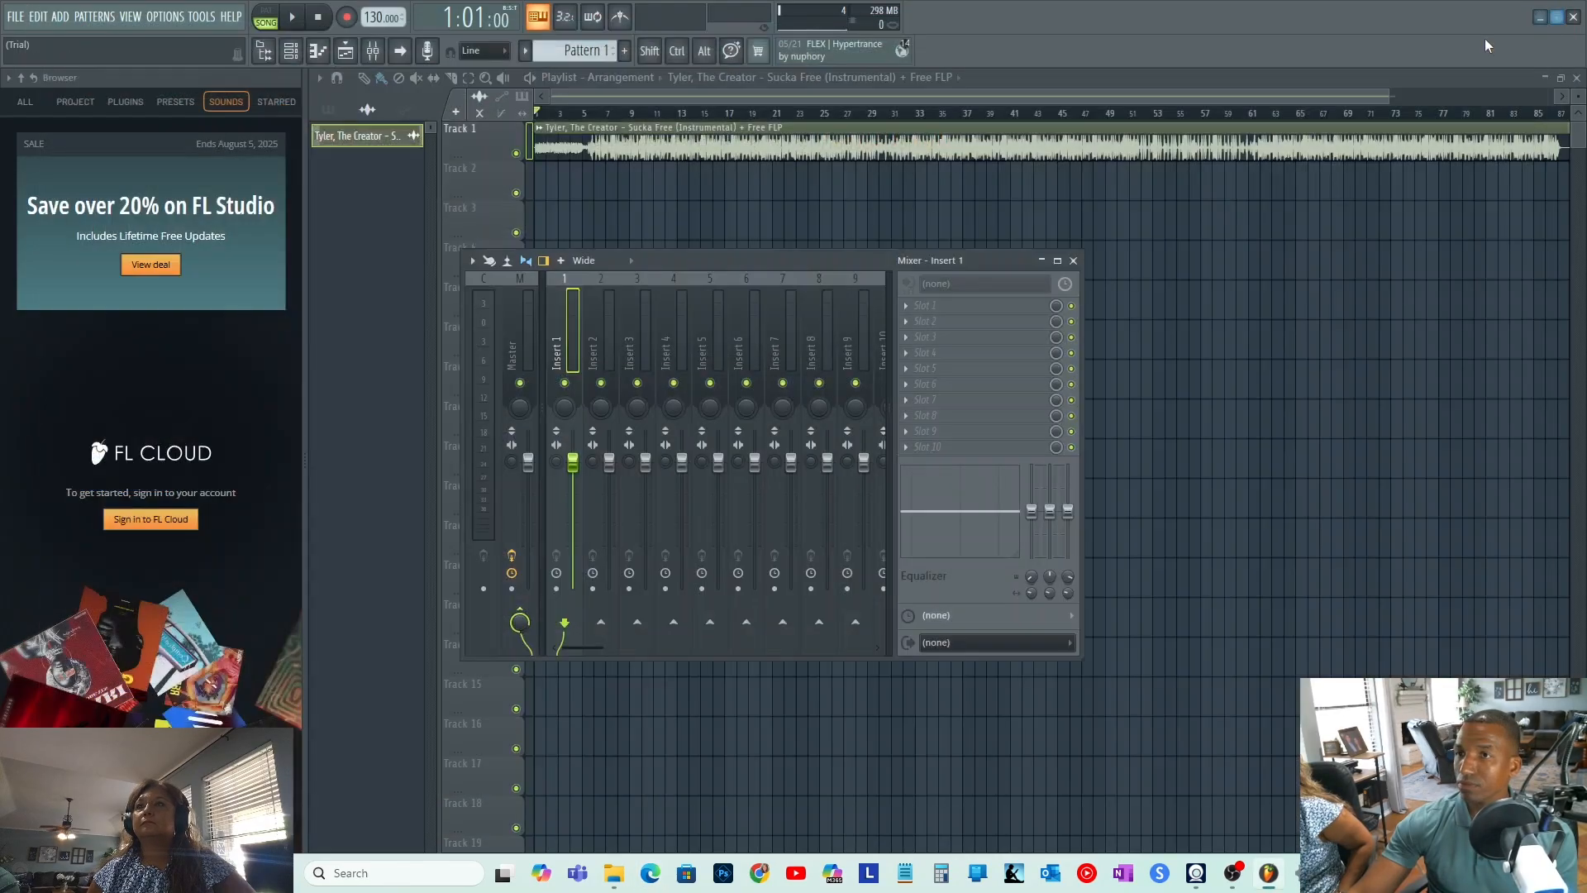
pyautogui.click(533, 299)
pyautogui.click(571, 294)
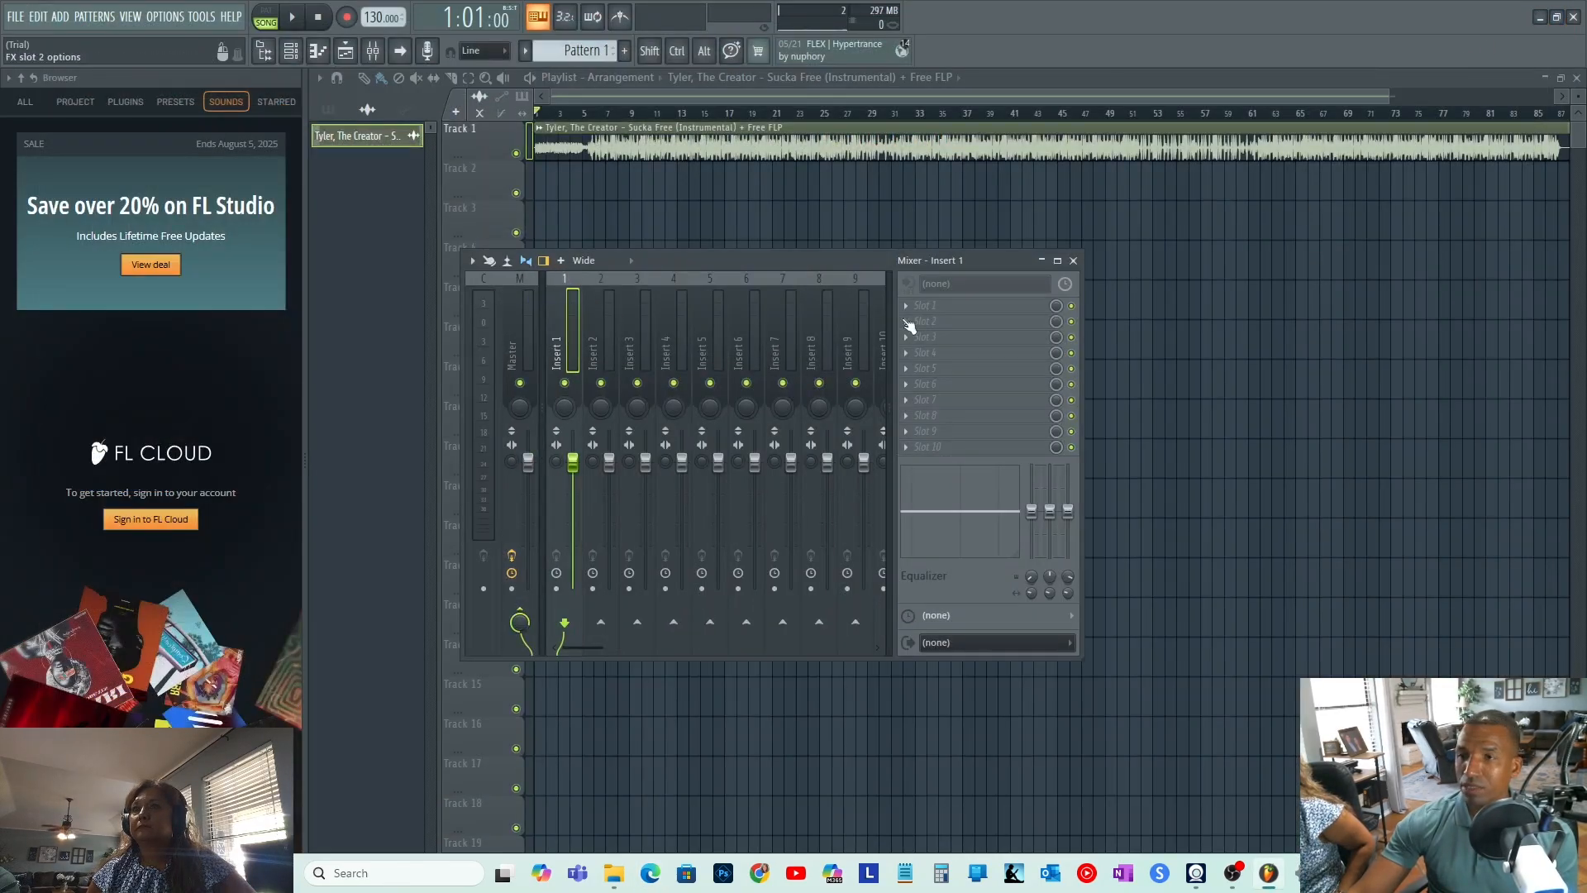
# - Reopen the audio settings, choose Speakers (2- fifine Microphone) again as the device, and close the settings
pyautogui.click(177, 16)
pyautogui.click(186, 71)
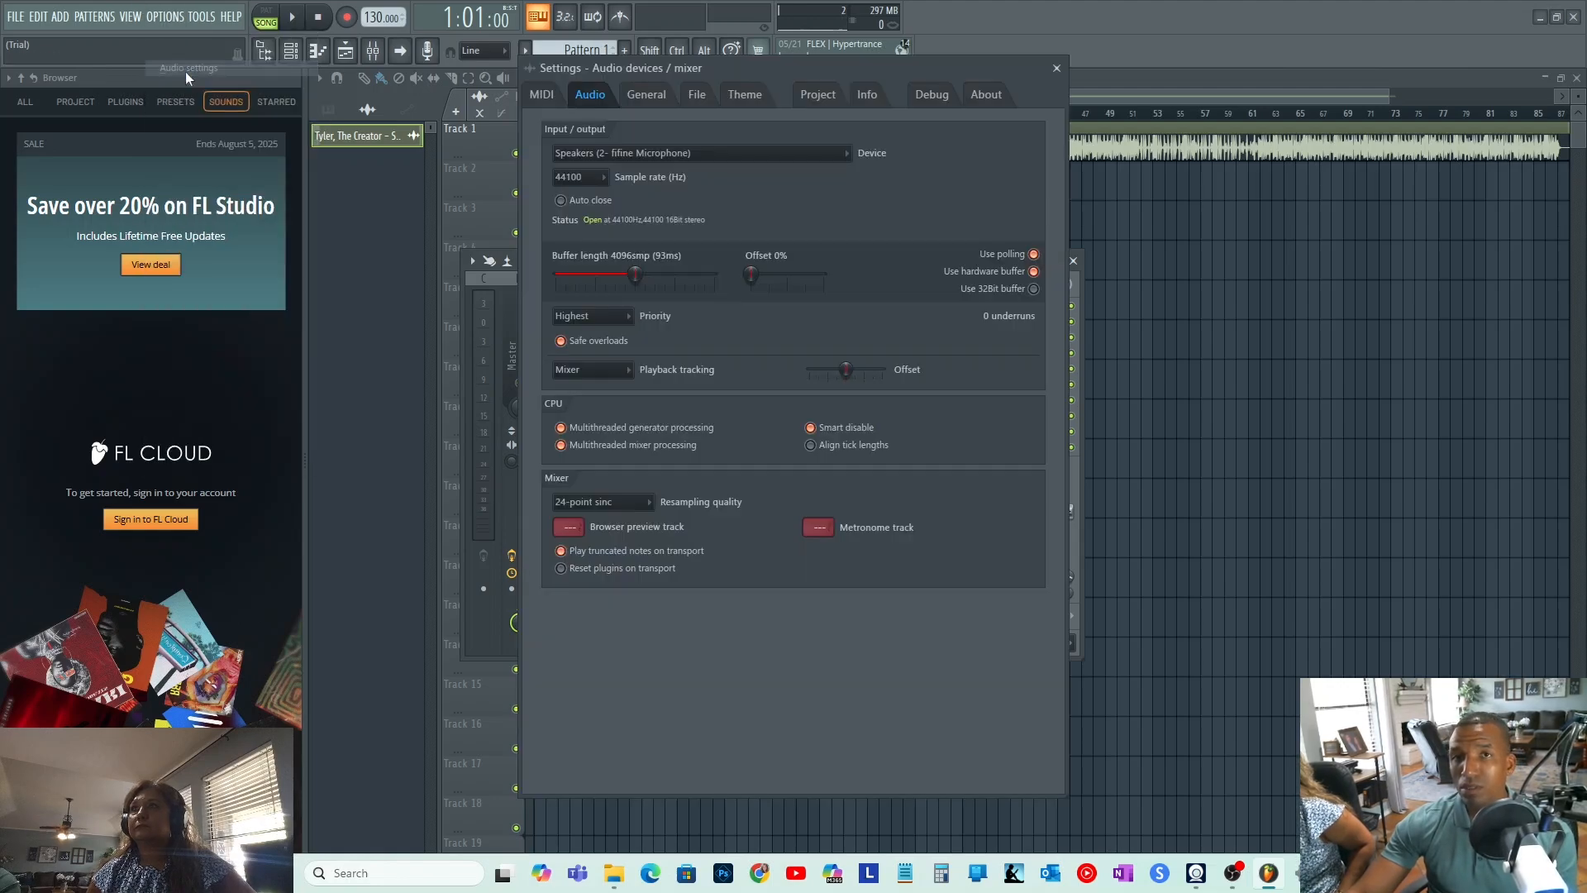
pyautogui.click(832, 153)
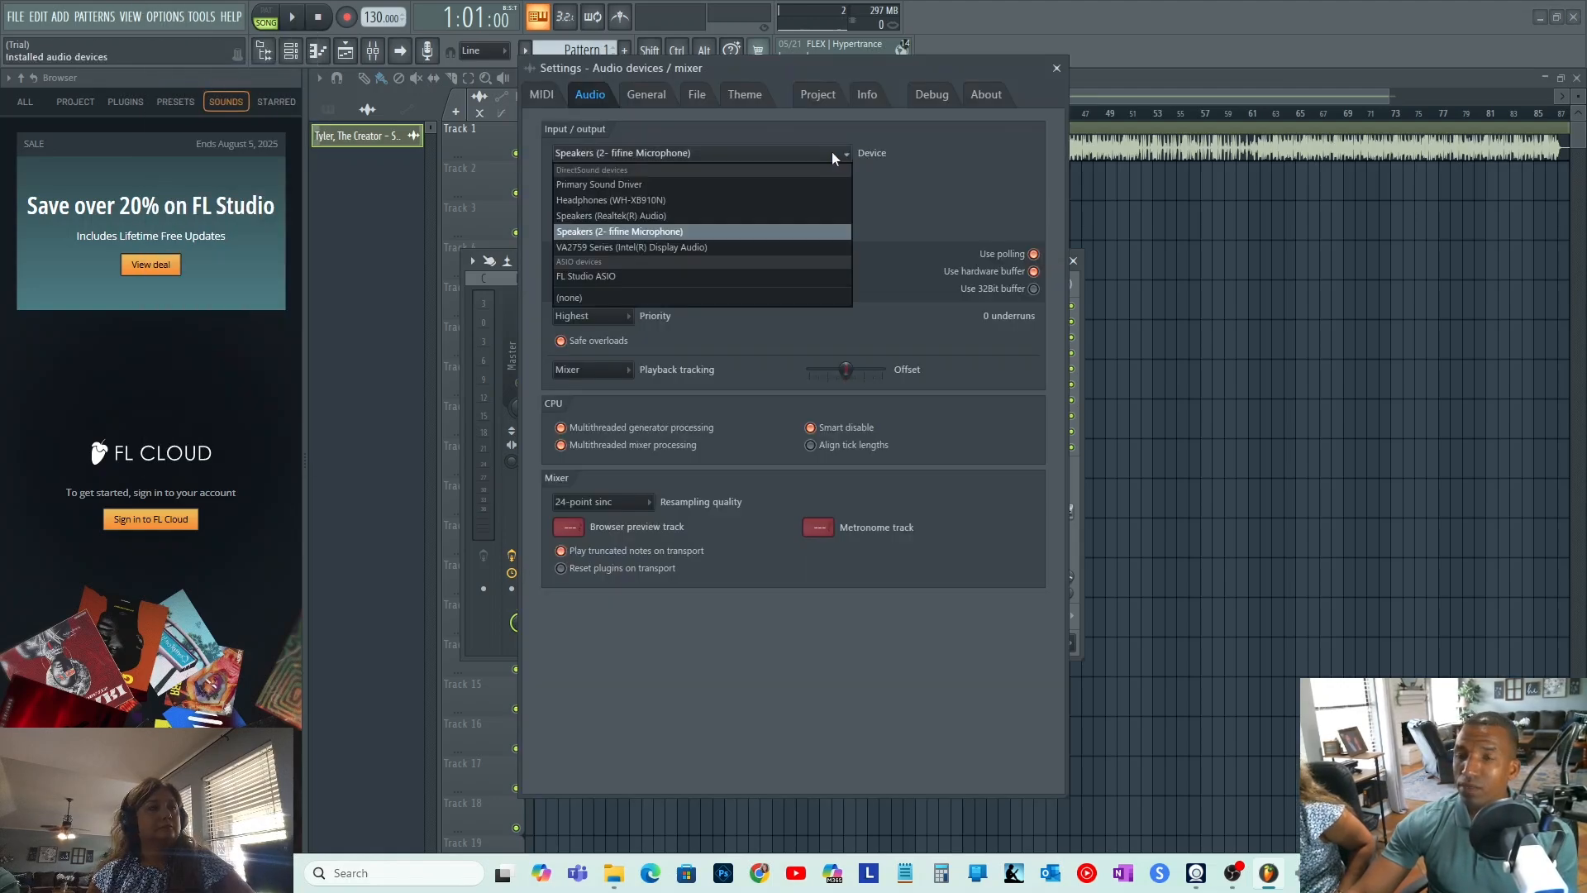
pyautogui.click(614, 232)
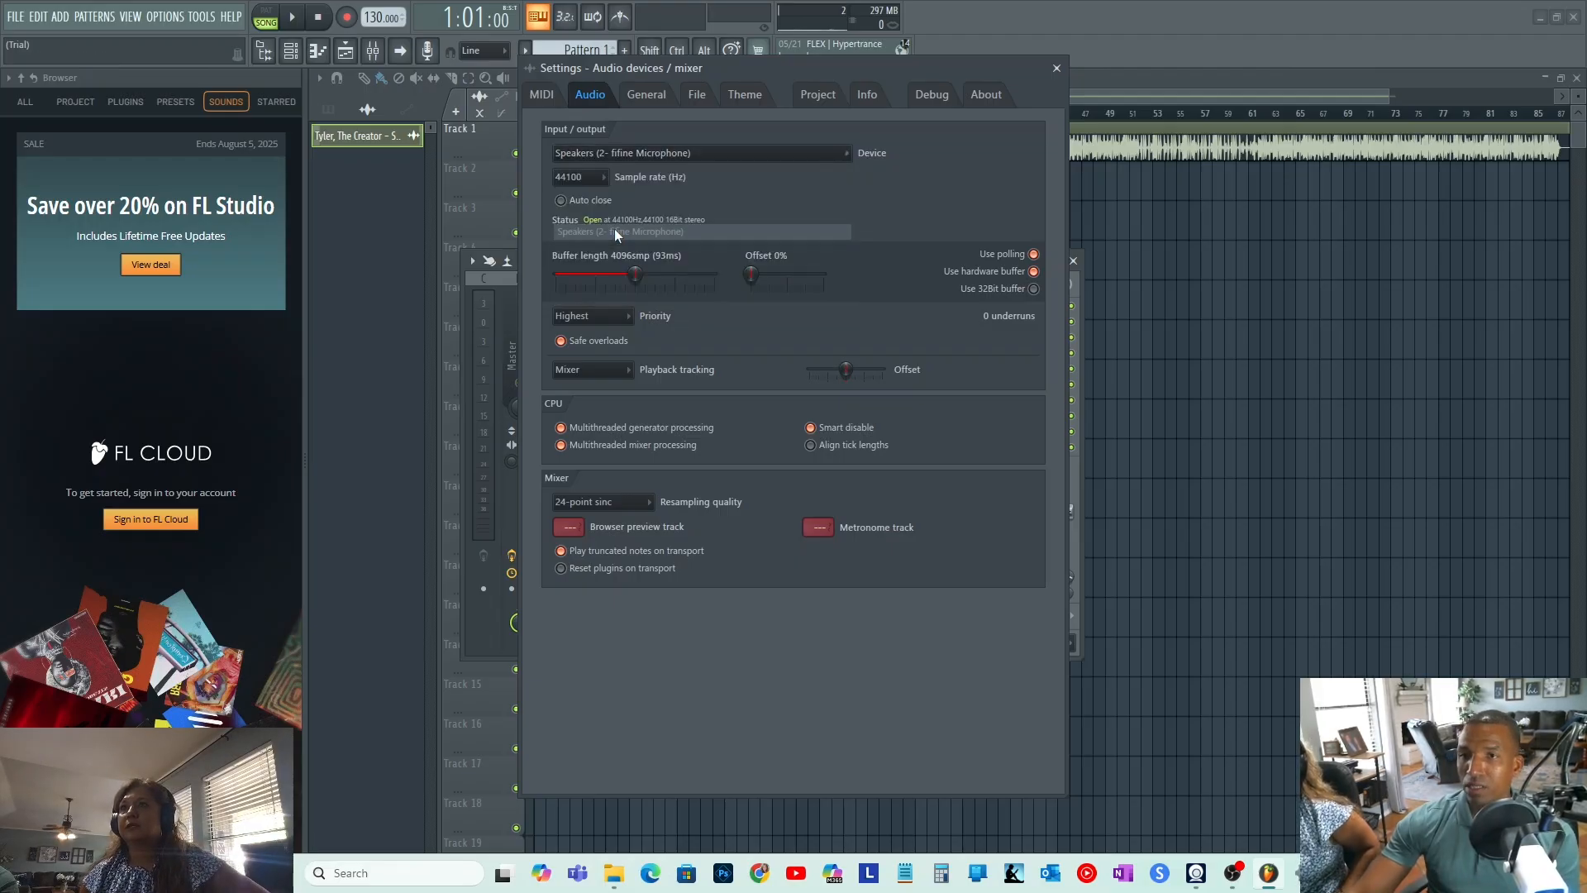
pyautogui.click(1057, 68)
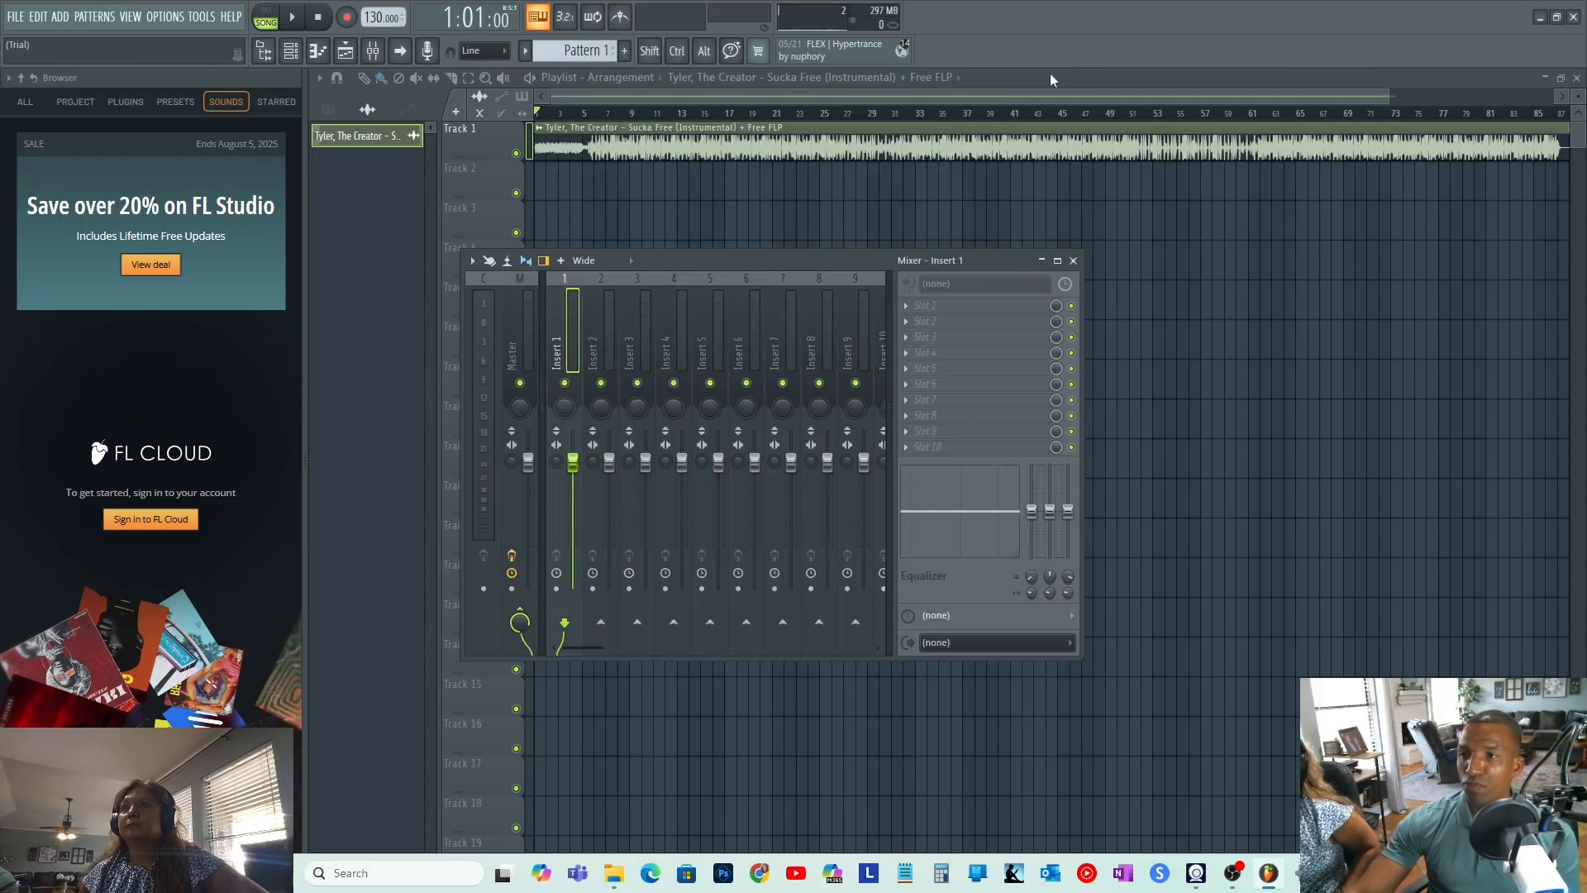
# - Set the audio device in the audio settings to FL Studio ASIO and close the settings
pyautogui.click(165, 17)
pyautogui.click(221, 70)
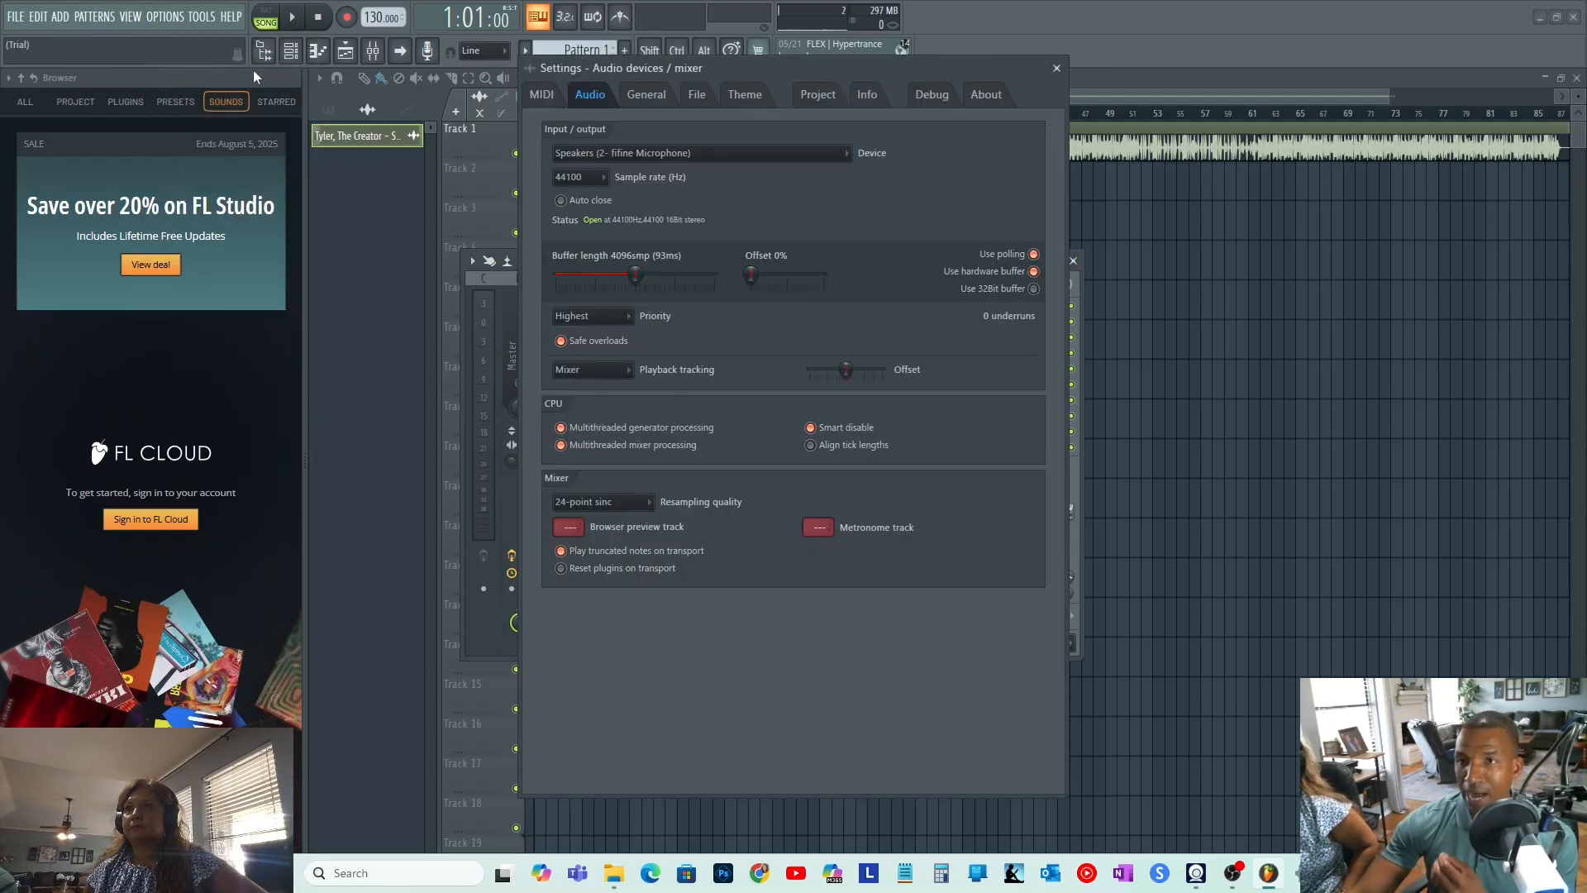
pyautogui.click(670, 154)
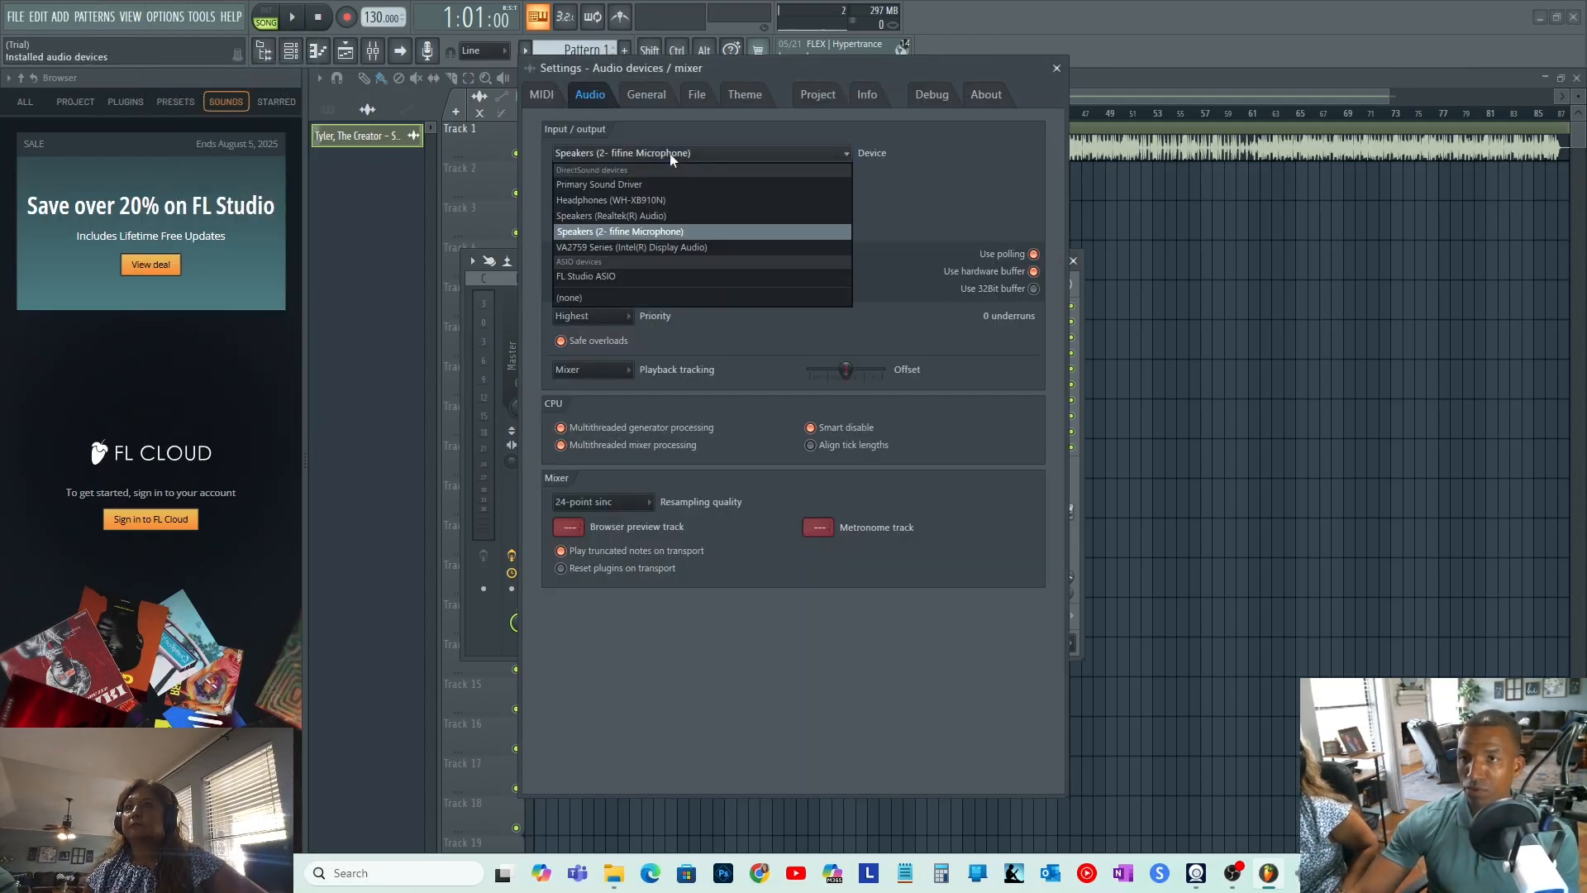
pyautogui.click(592, 276)
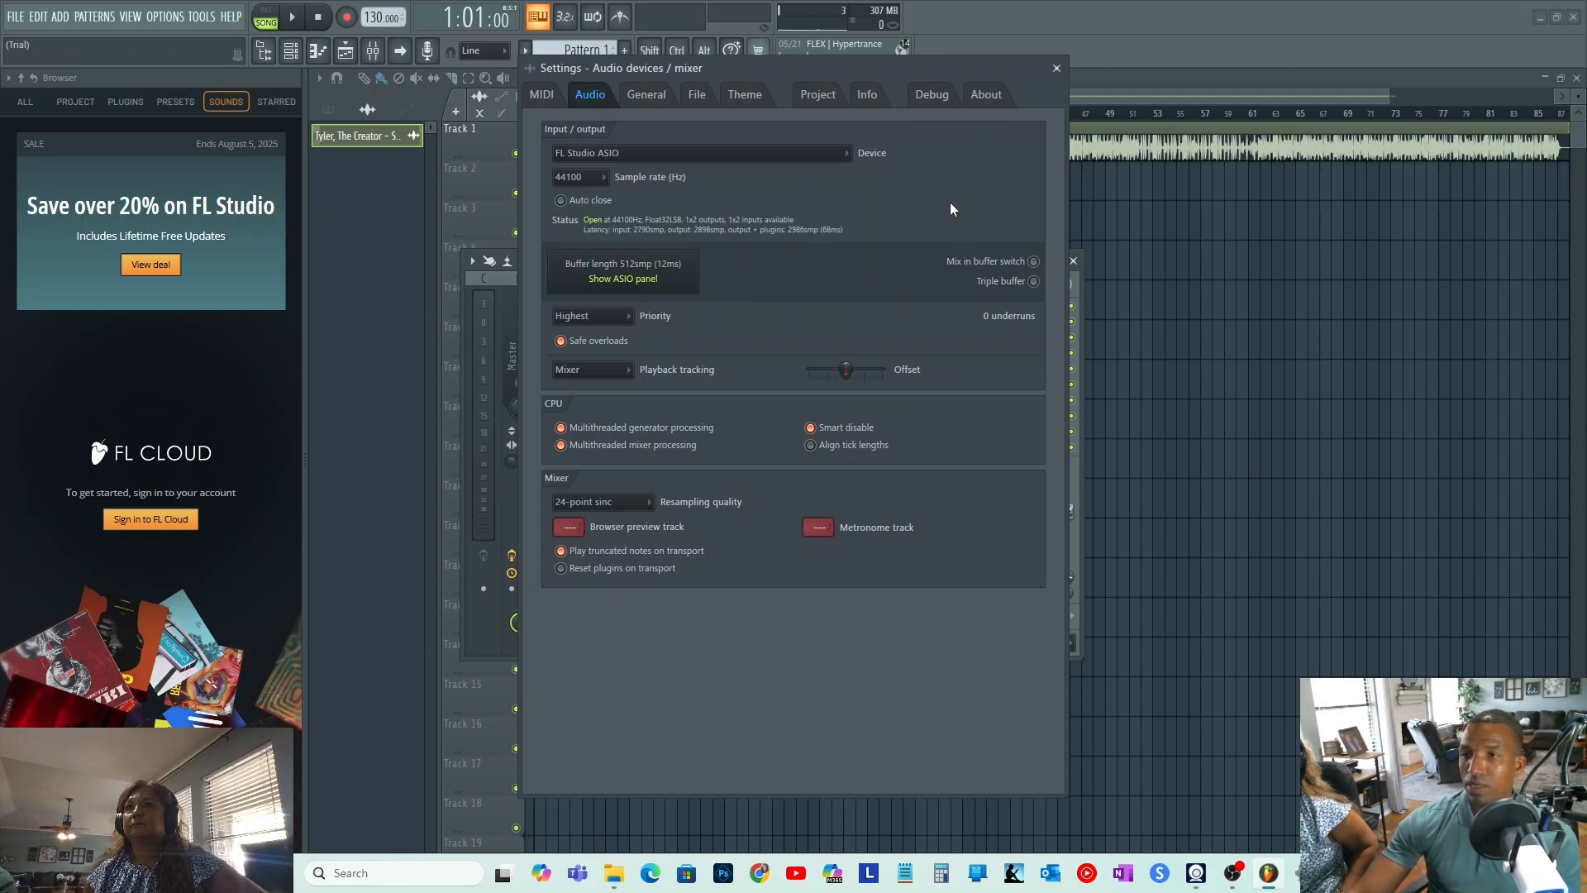
pyautogui.click(1056, 68)
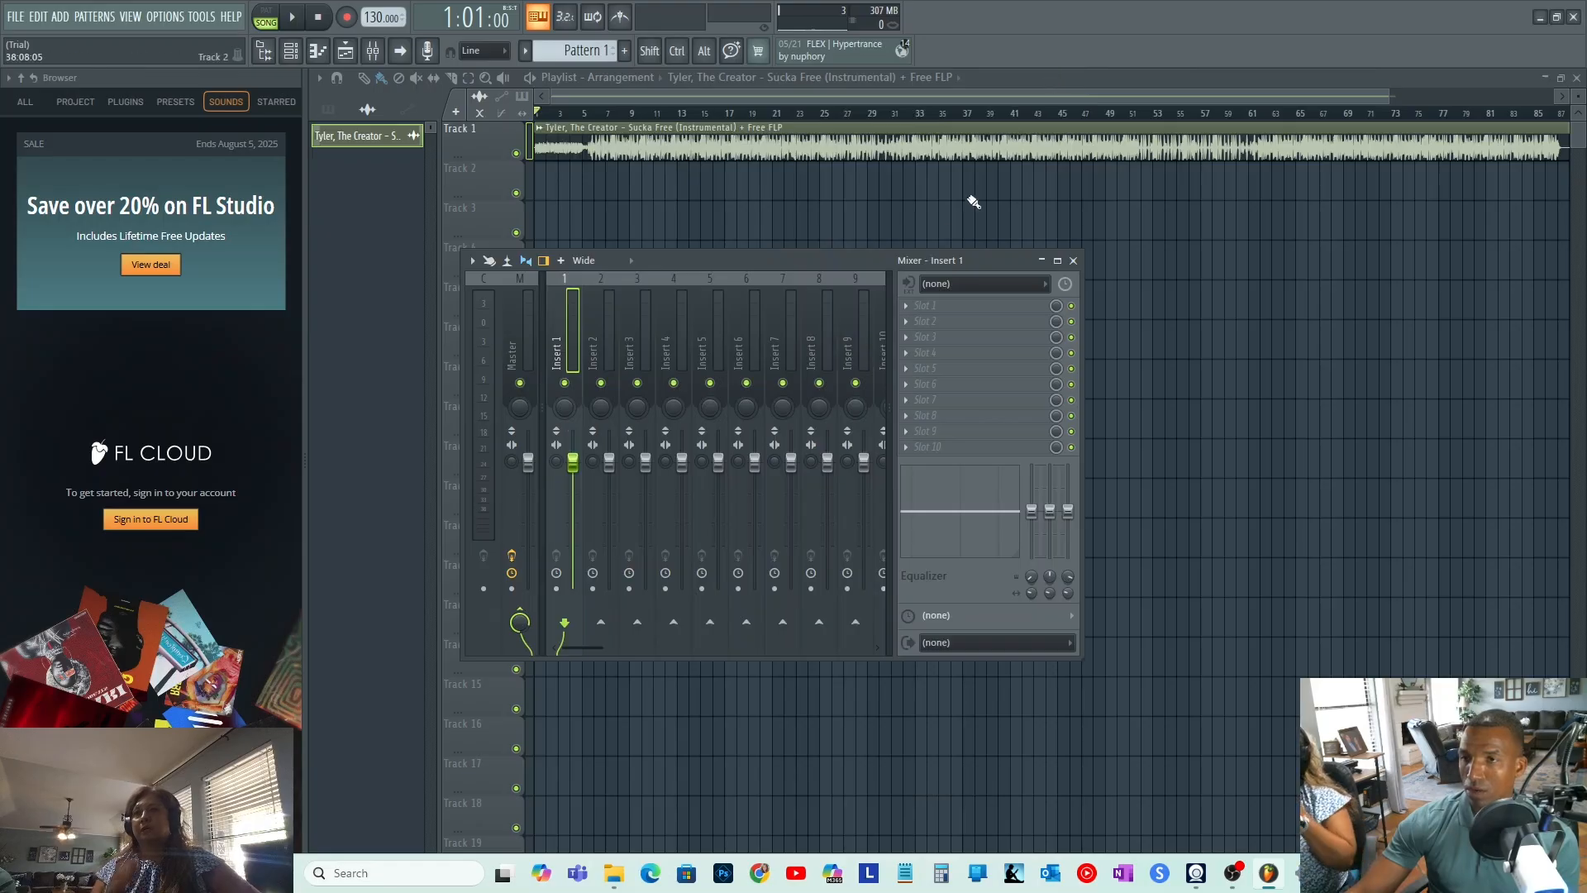
# - Try the mono input In 1 as the audio input of Insert 1, and return it to (none)
pyautogui.click(1025, 284)
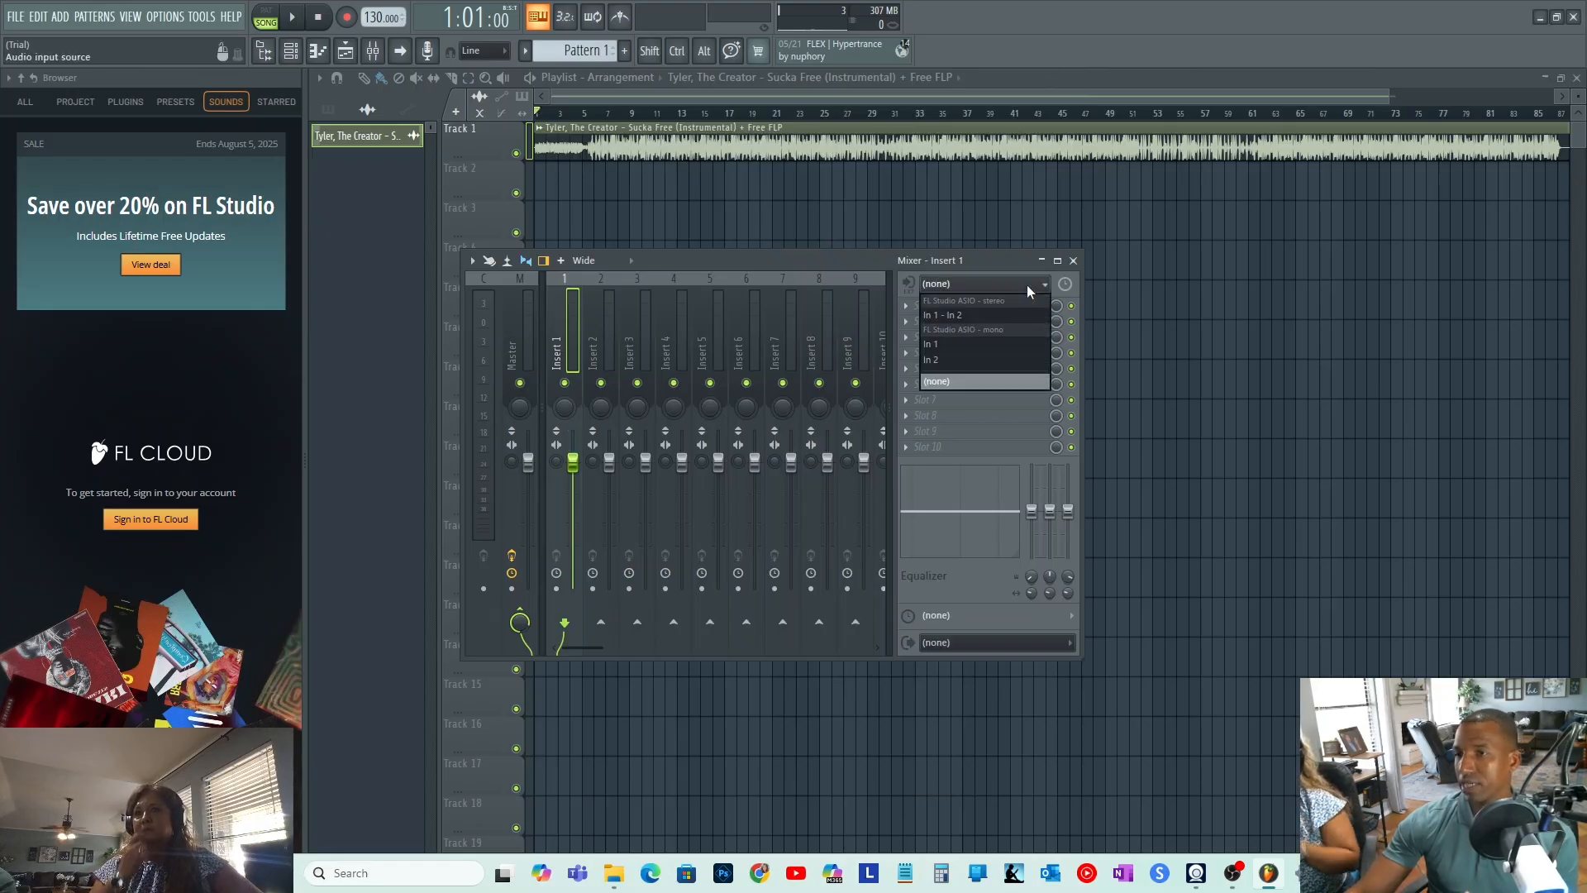
pyautogui.click(940, 345)
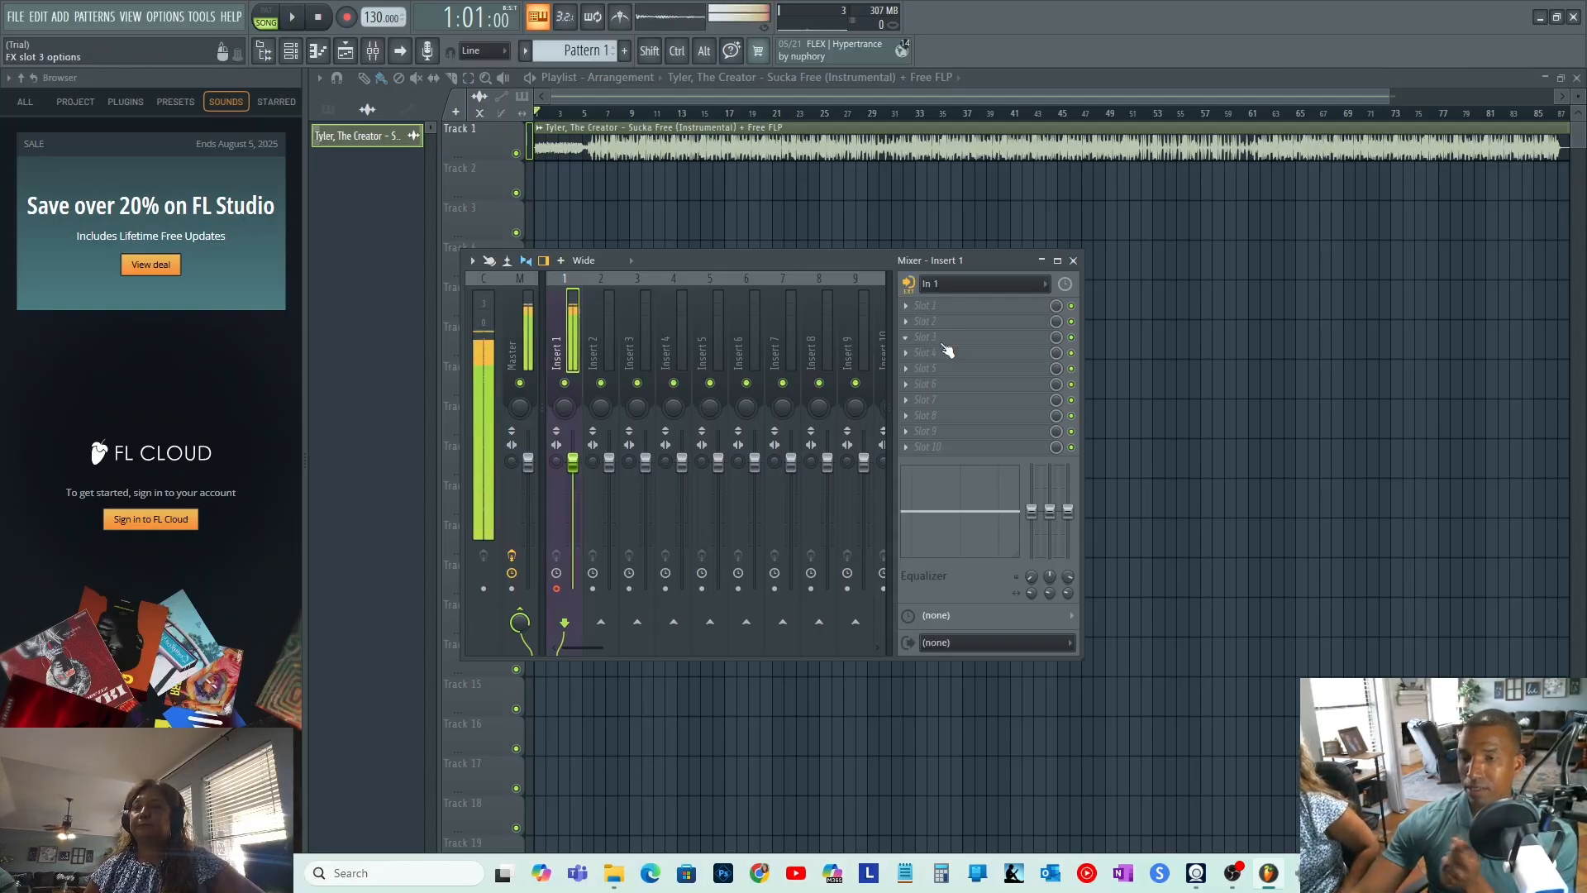
pyautogui.moveTo(765, 263); pyautogui.dragTo(855, 228)
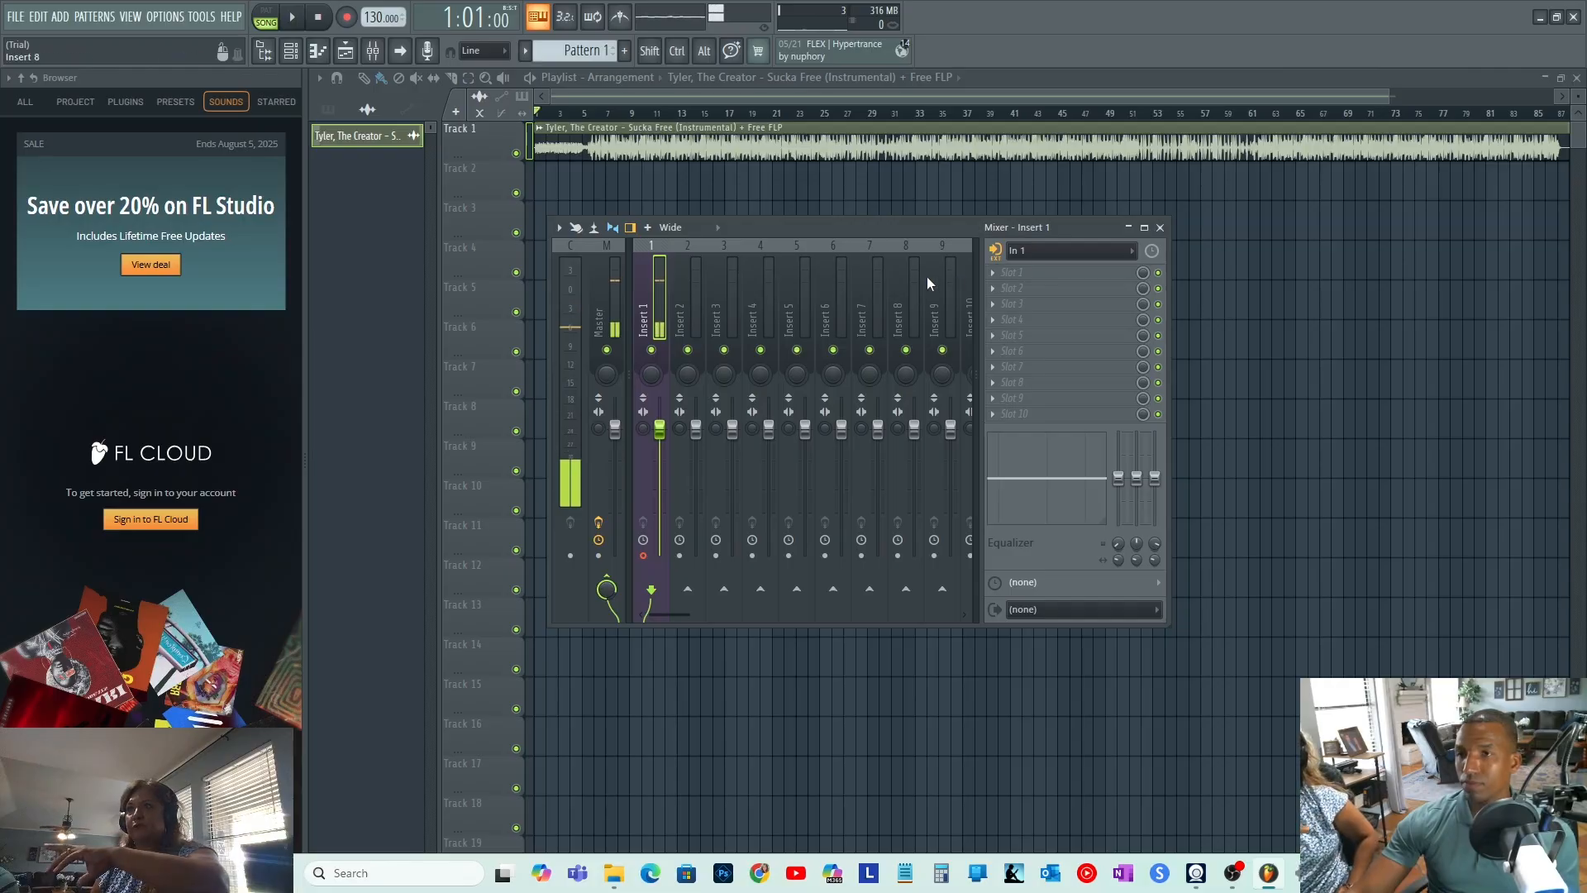
pyautogui.click(1070, 253)
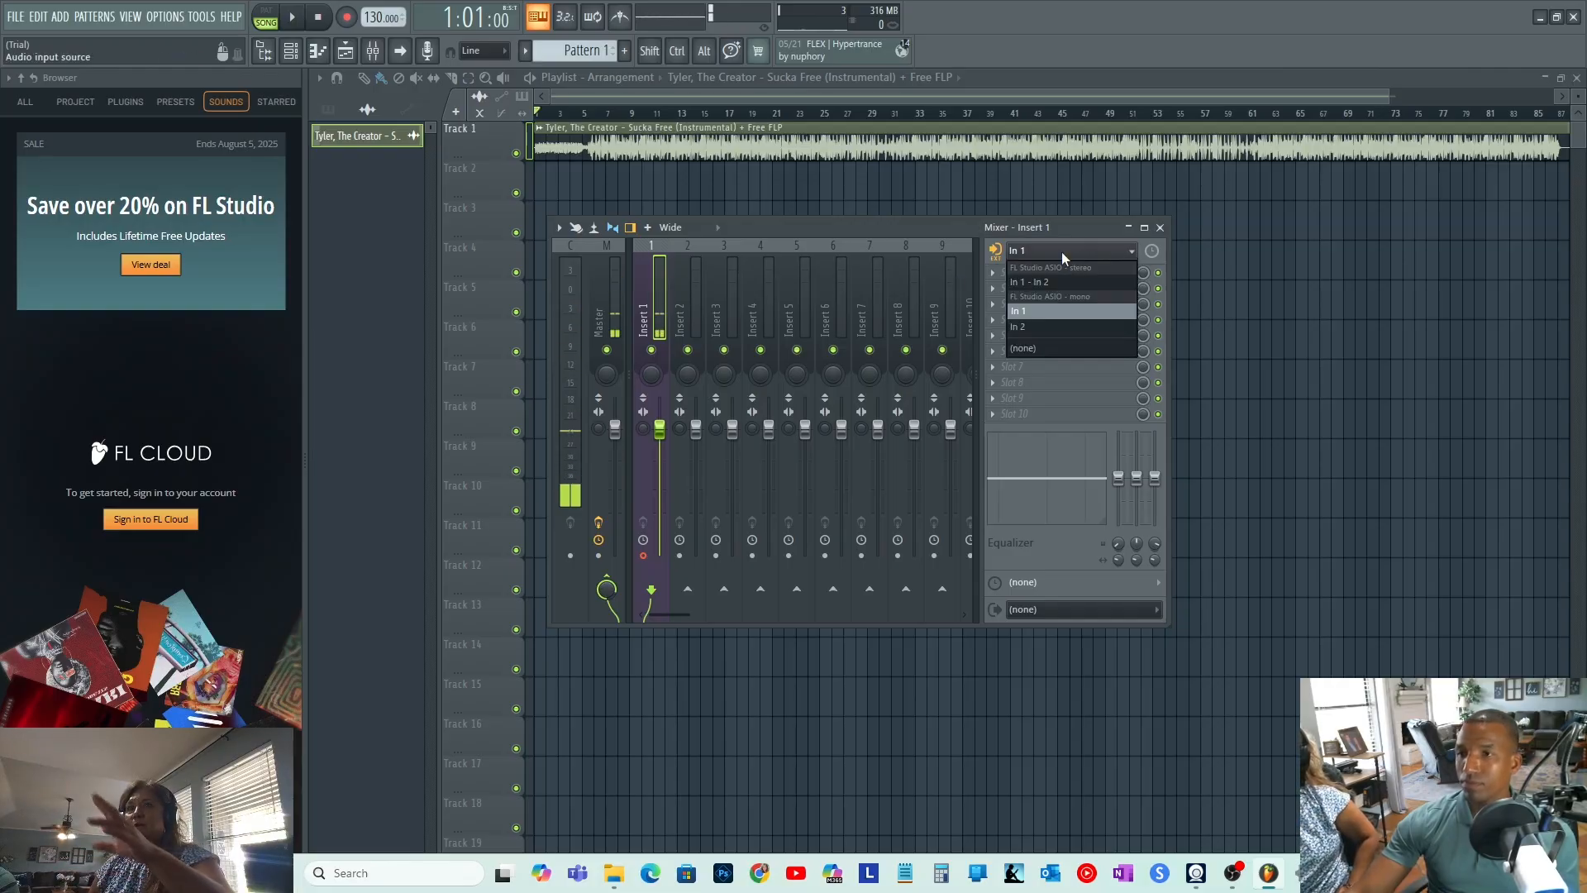
pyautogui.click(1021, 348)
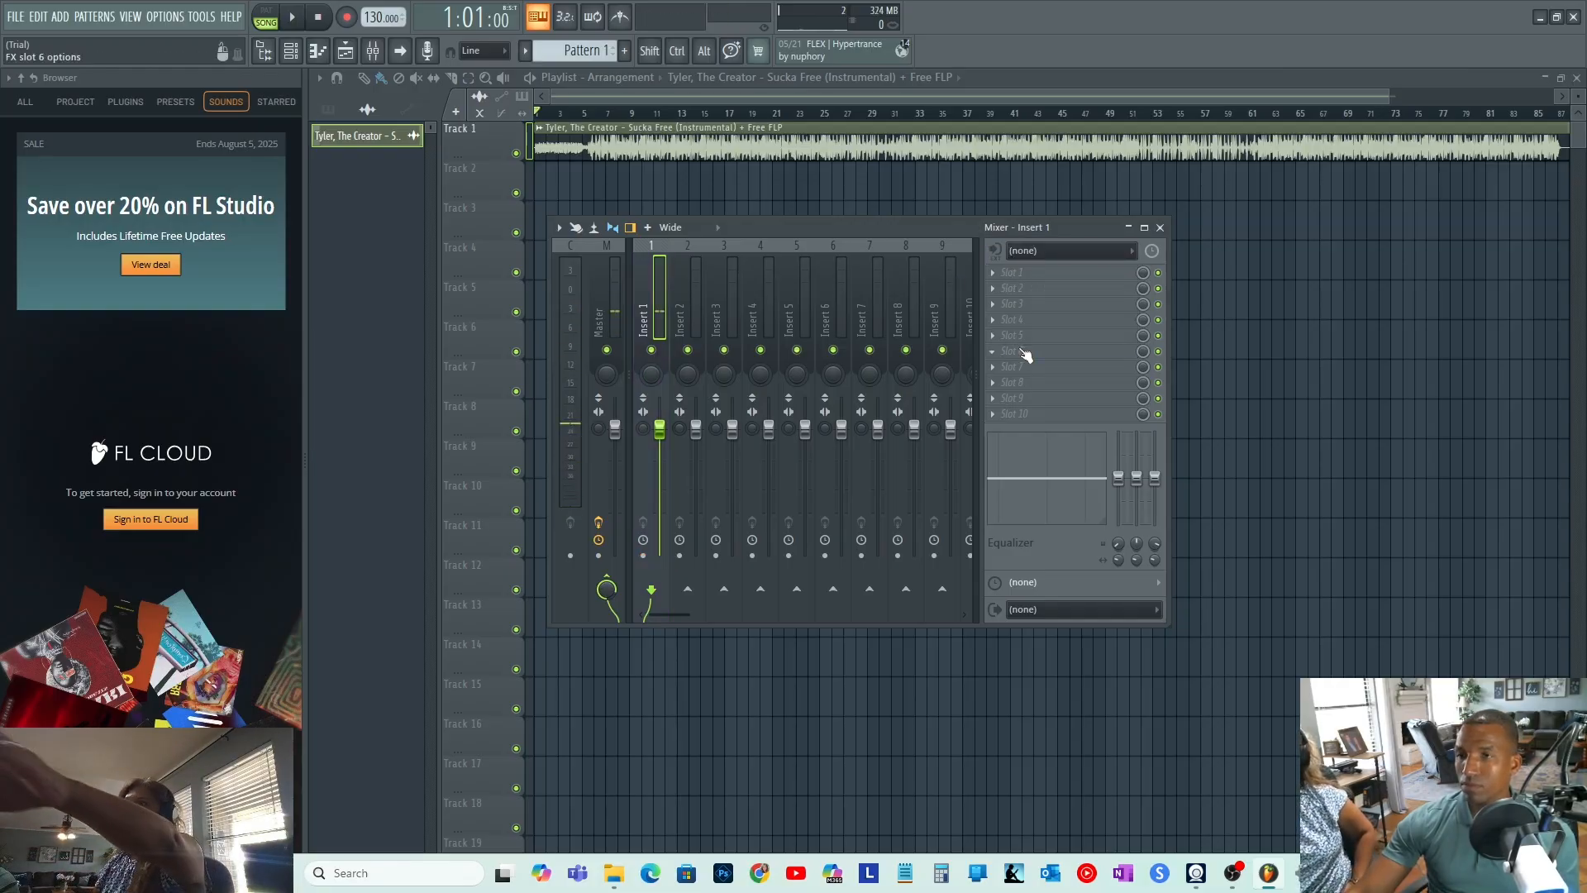
# - Review the available devices in the audio settings, leave FL Studio ASIO selected, and close the settings
pyautogui.click(165, 18)
pyautogui.moveTo(201, 16)
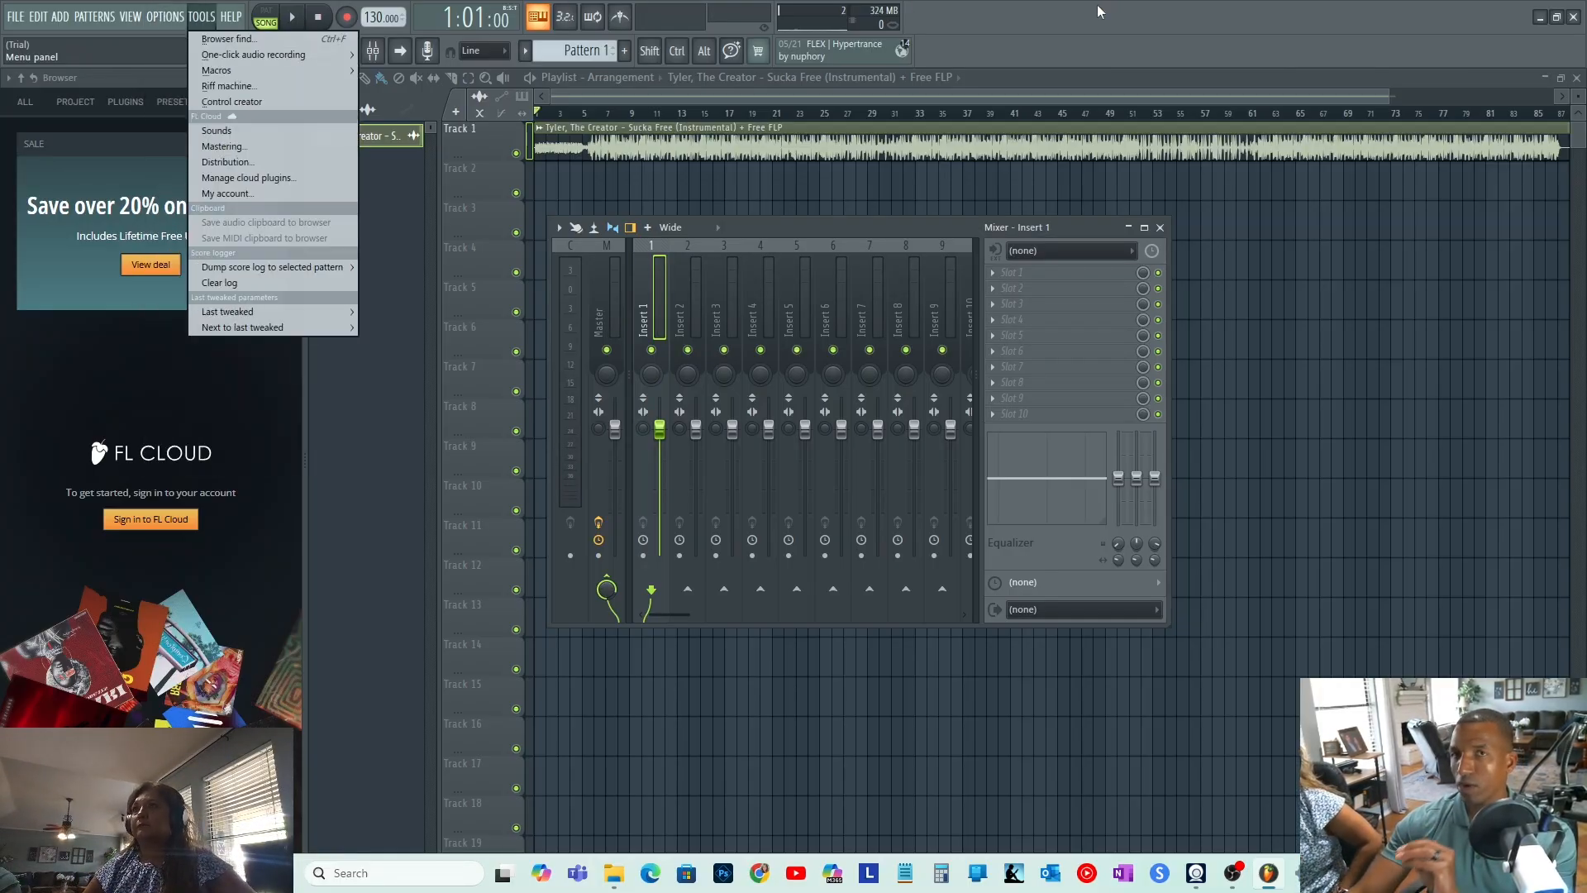
pyautogui.click(1093, 16)
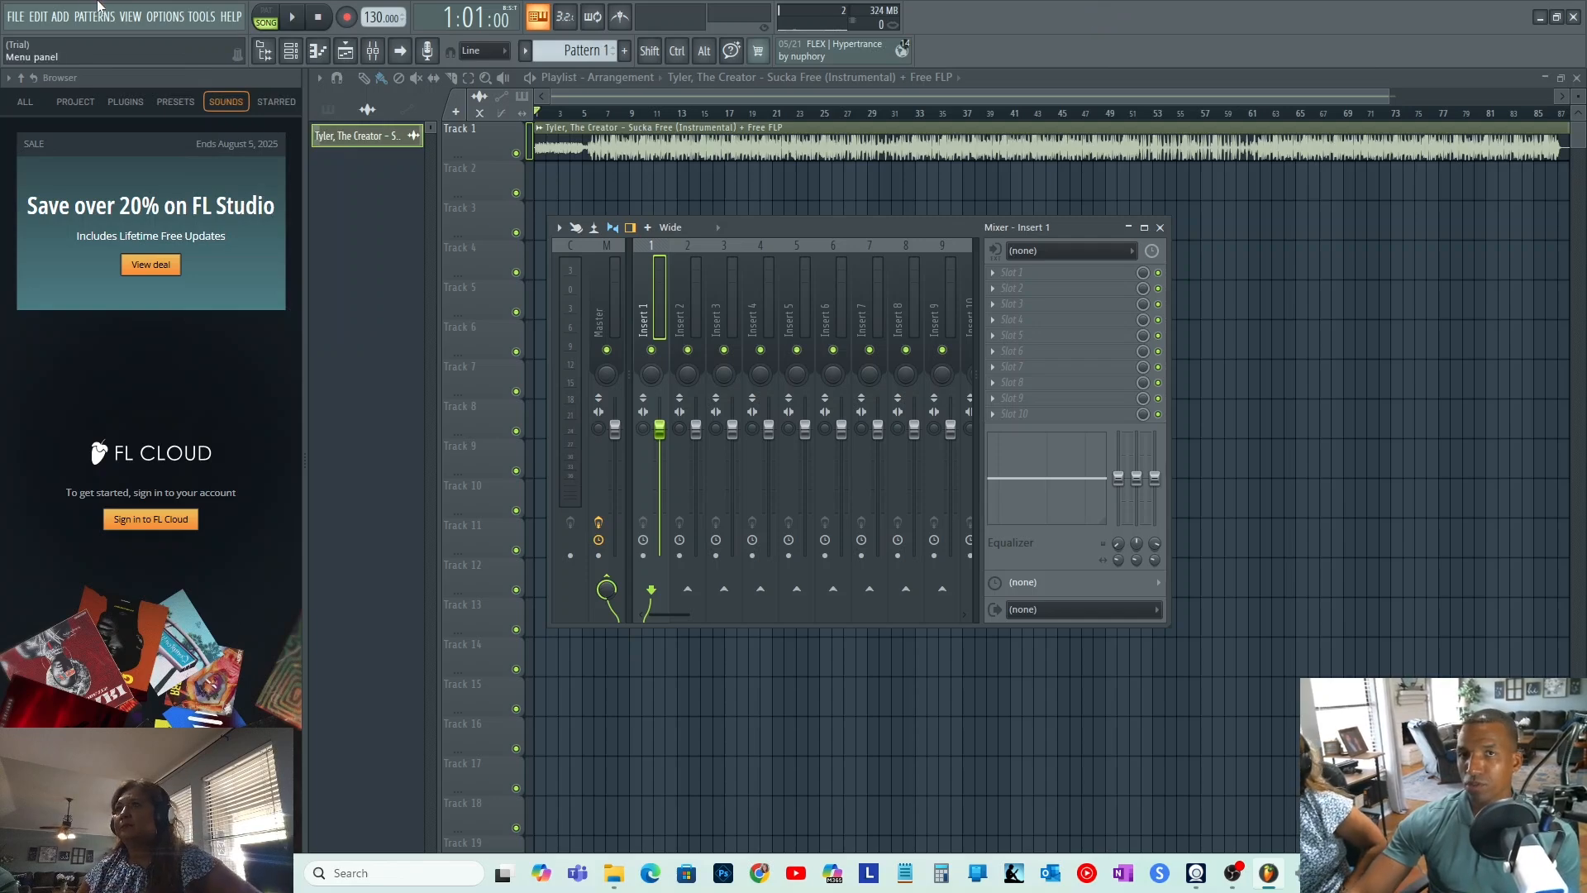
pyautogui.click(165, 18)
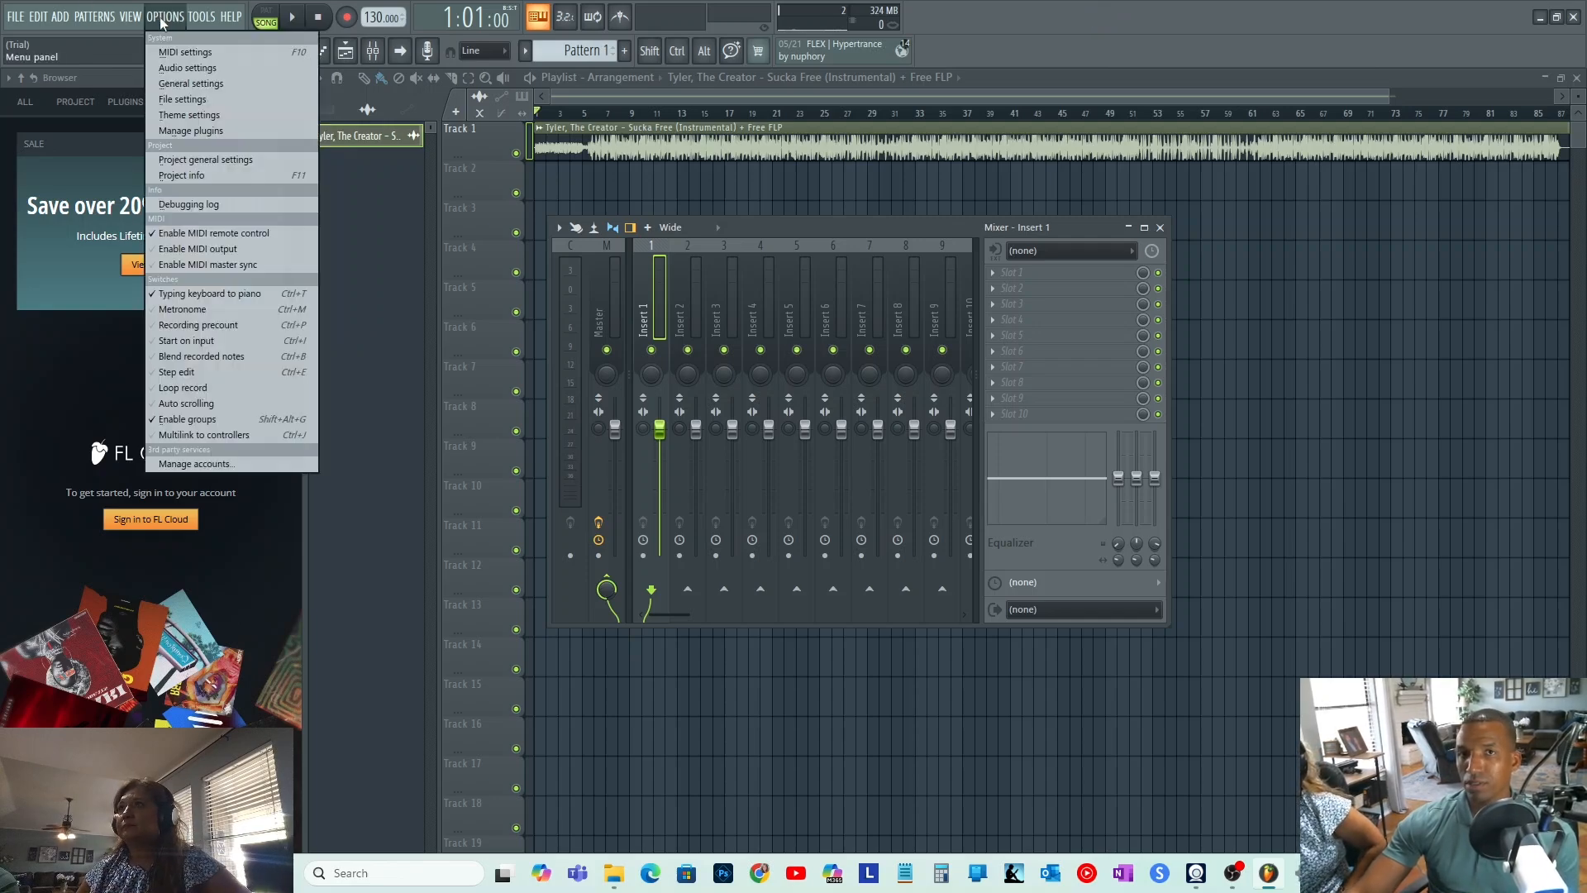
pyautogui.click(190, 67)
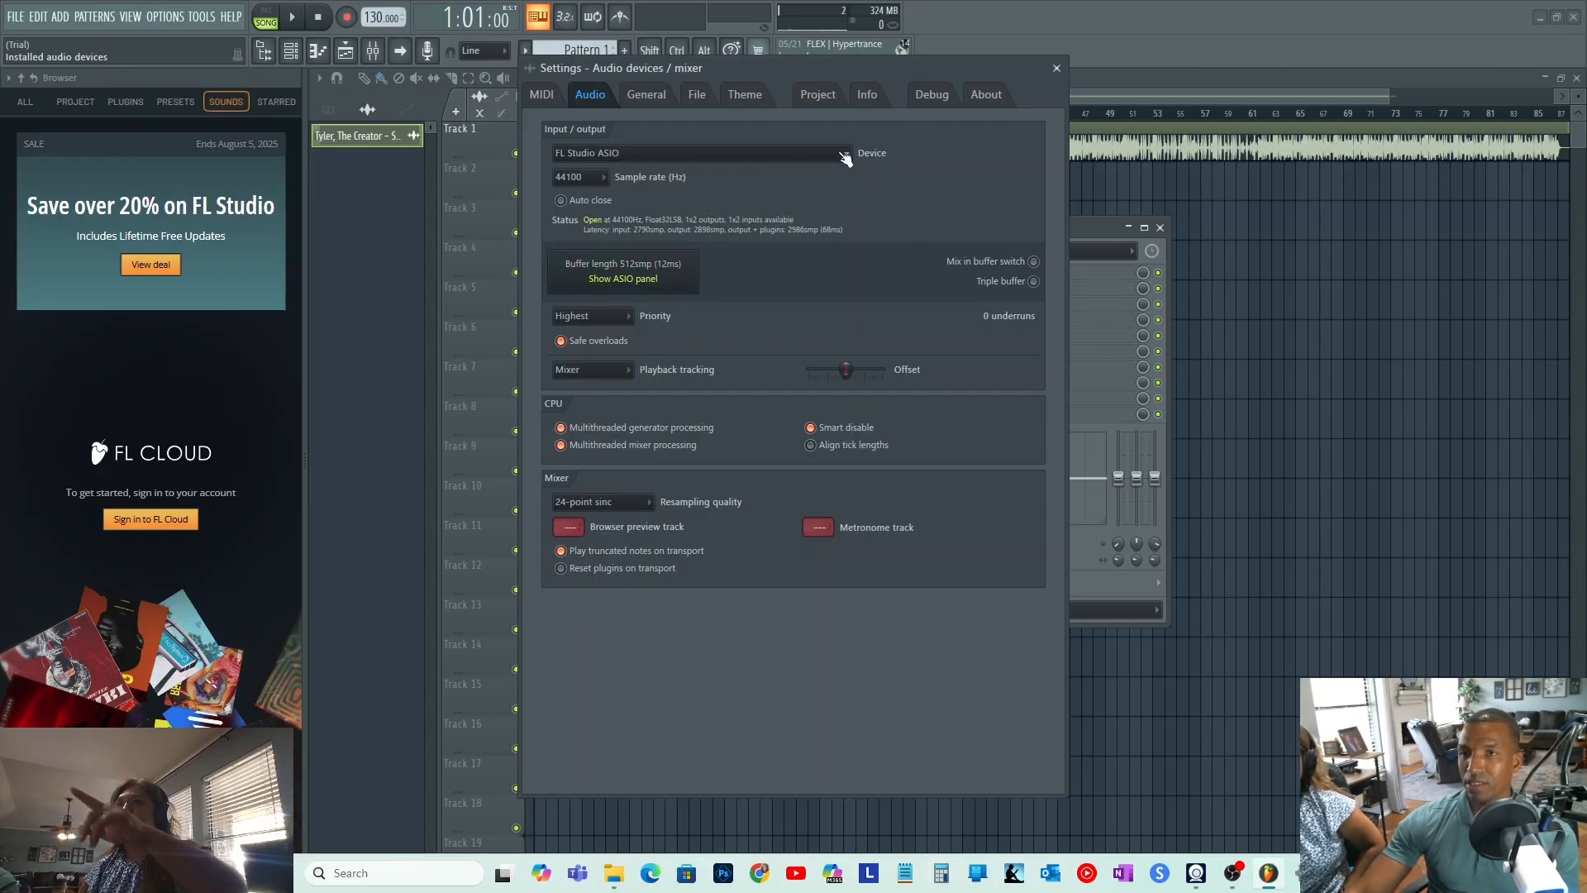
pyautogui.click(843, 156)
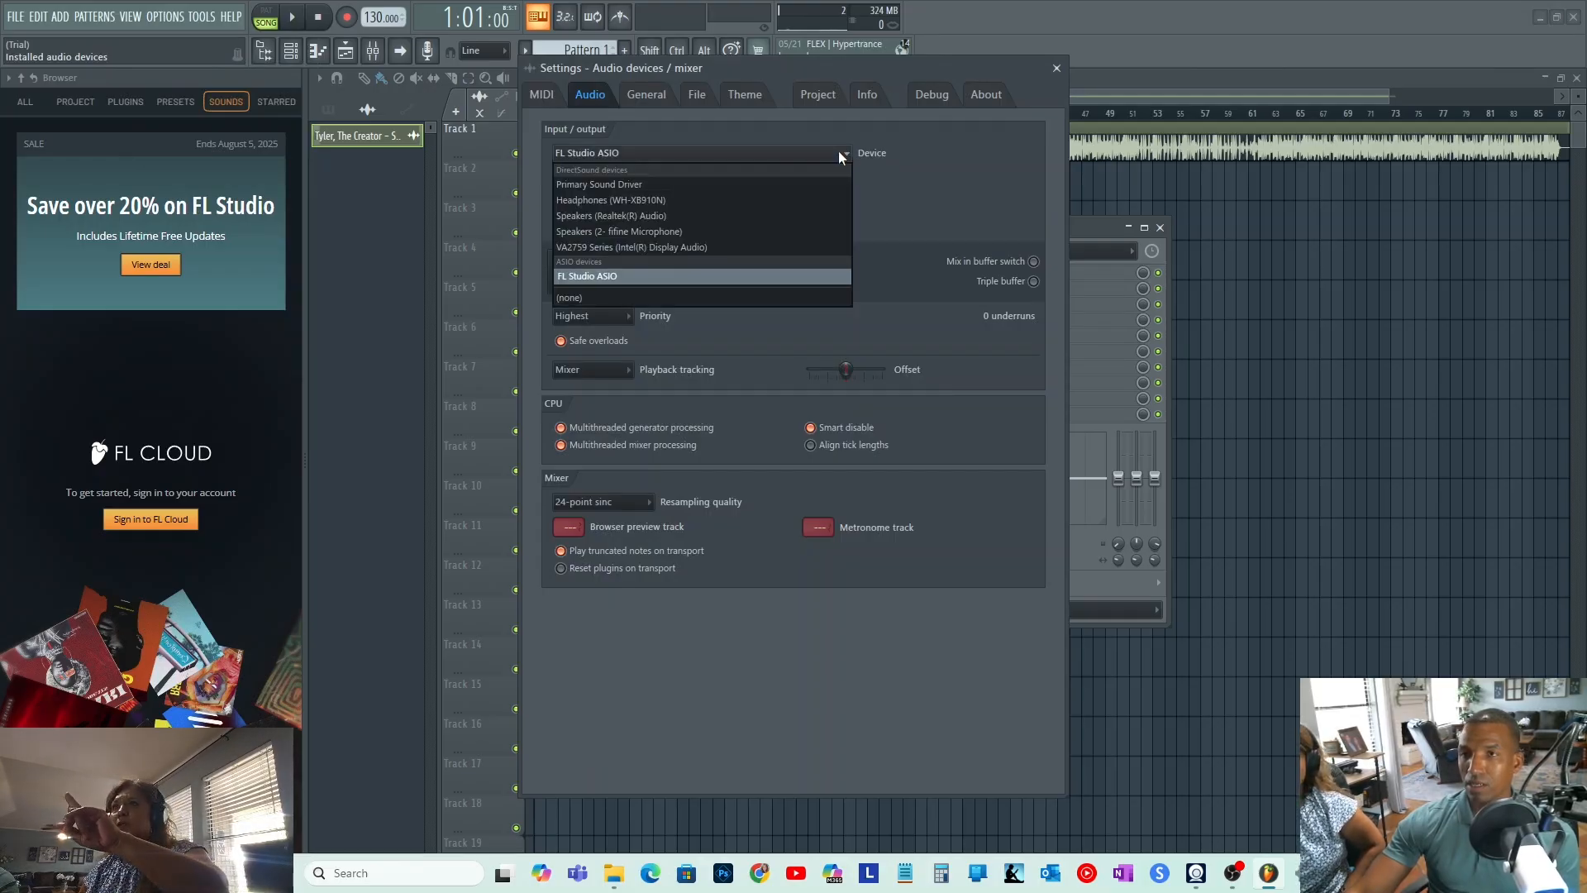
pyautogui.click(950, 142)
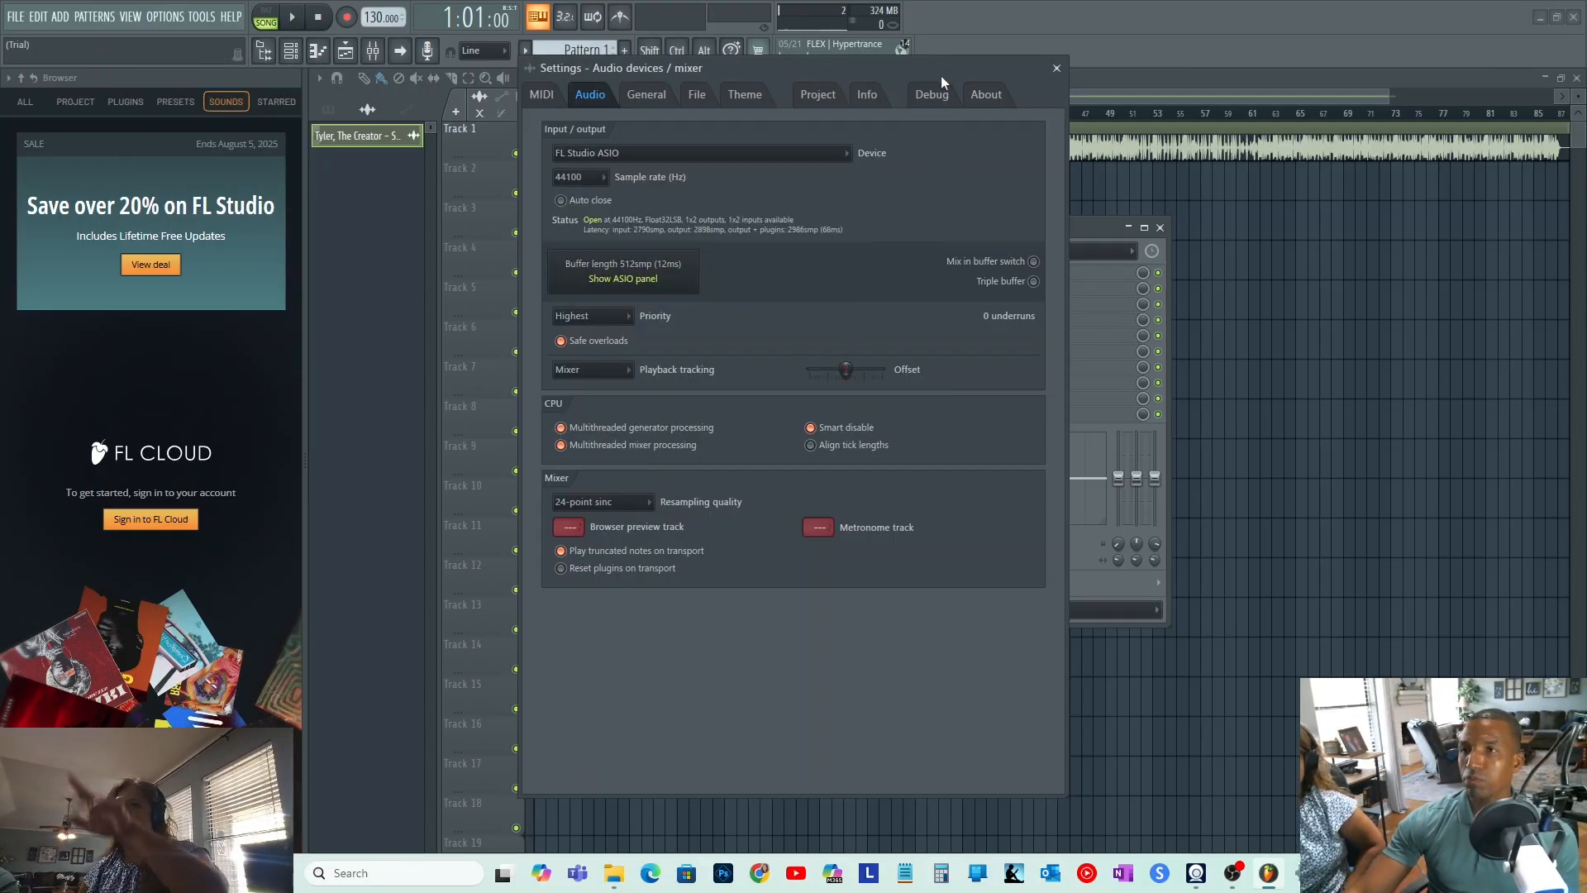
pyautogui.moveTo(944, 63); pyautogui.dragTo(906, 86)
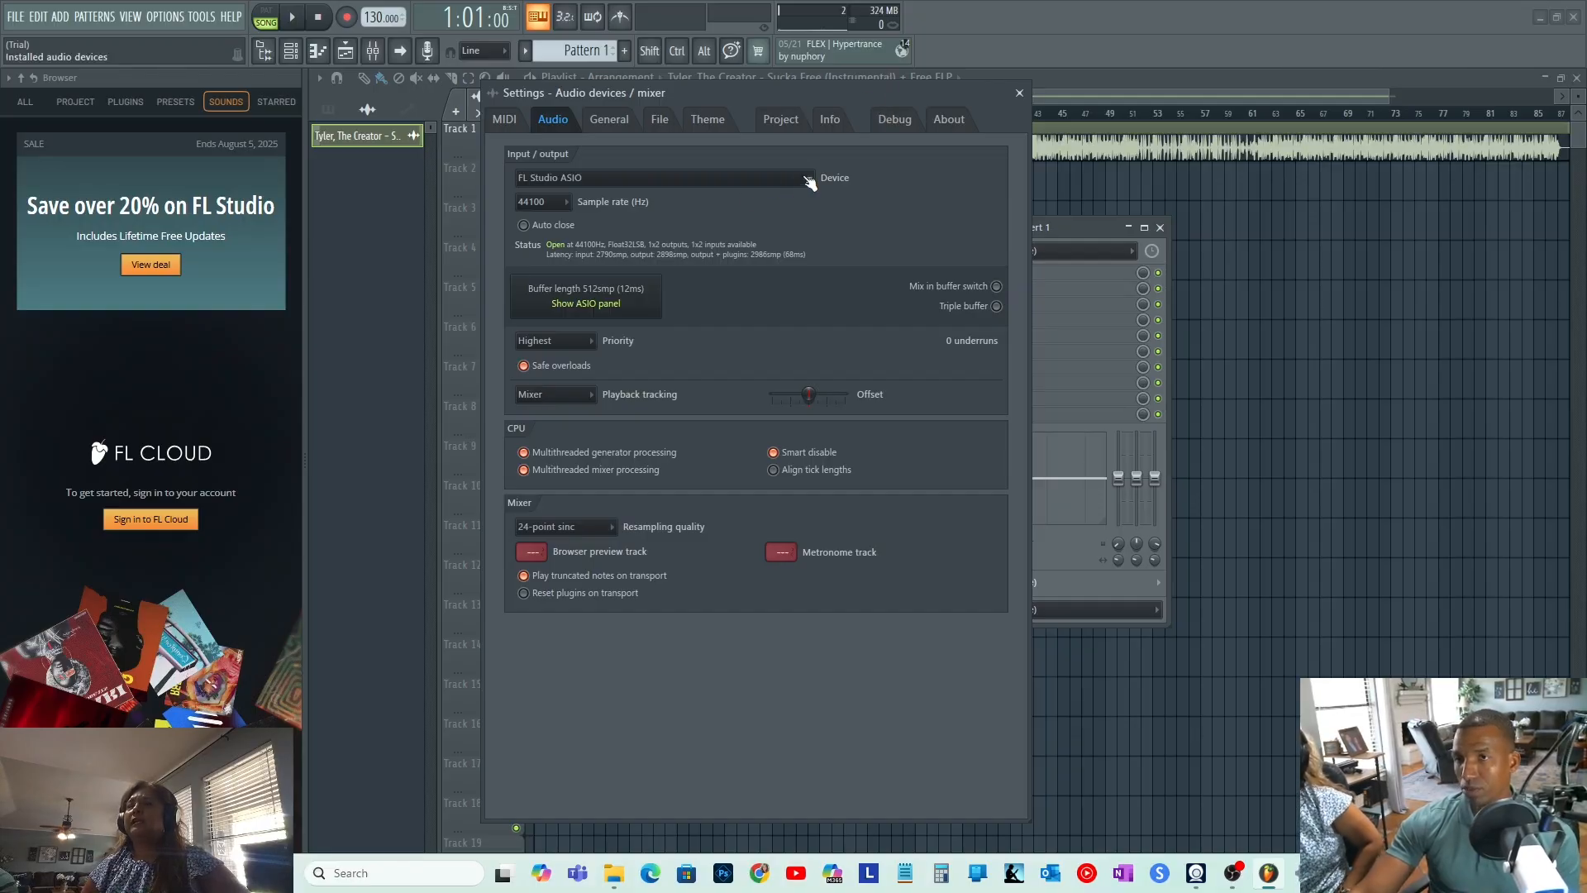
pyautogui.moveTo(880, 88); pyautogui.dragTo(833, 90)
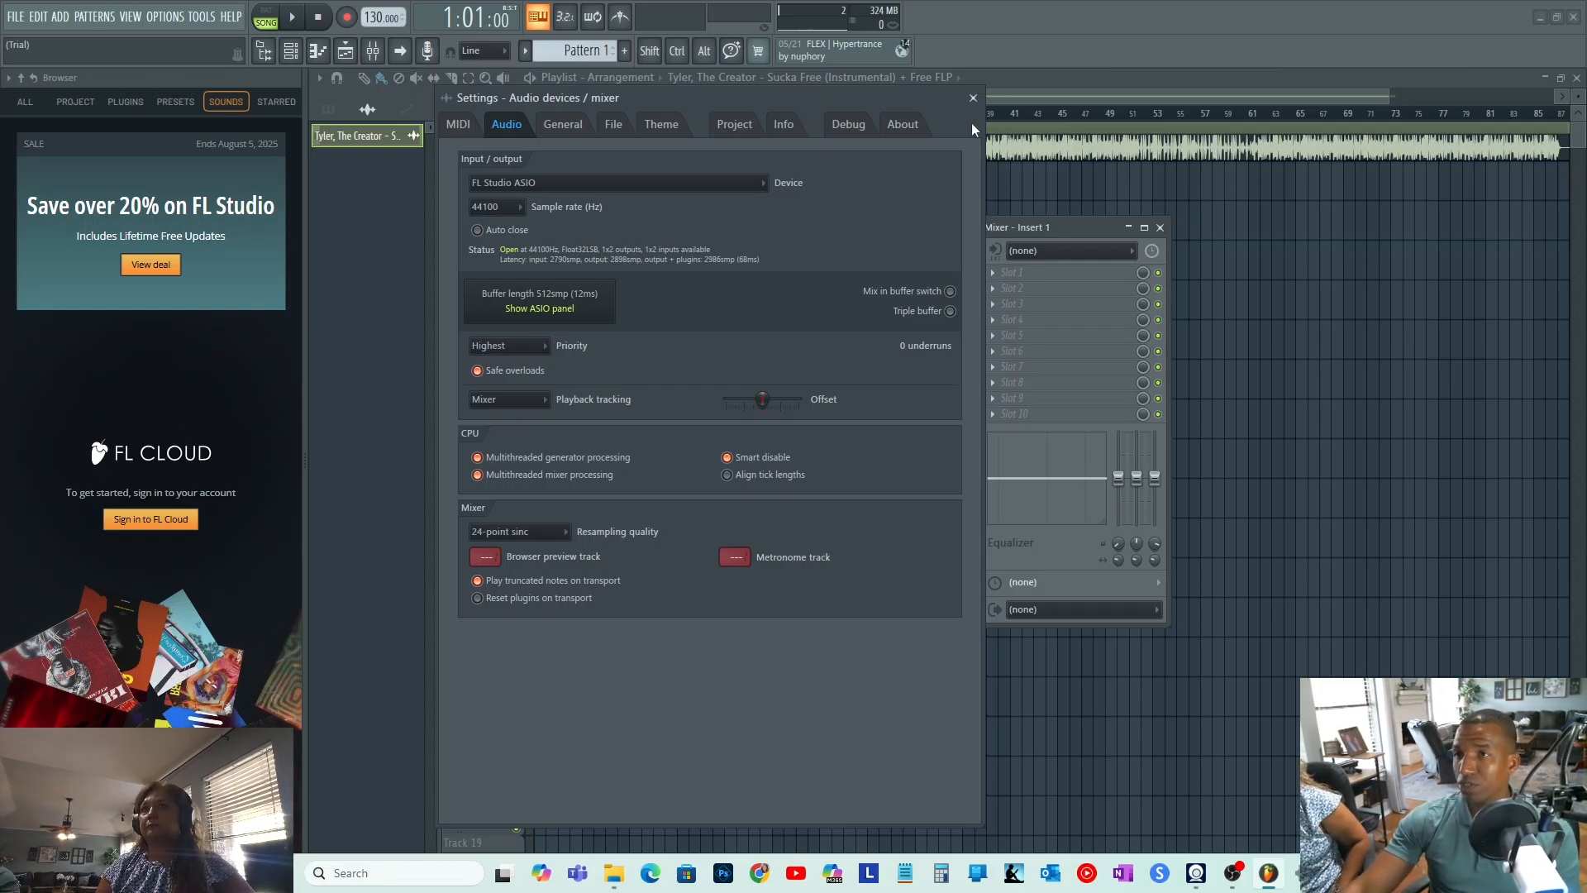
pyautogui.click(973, 97)
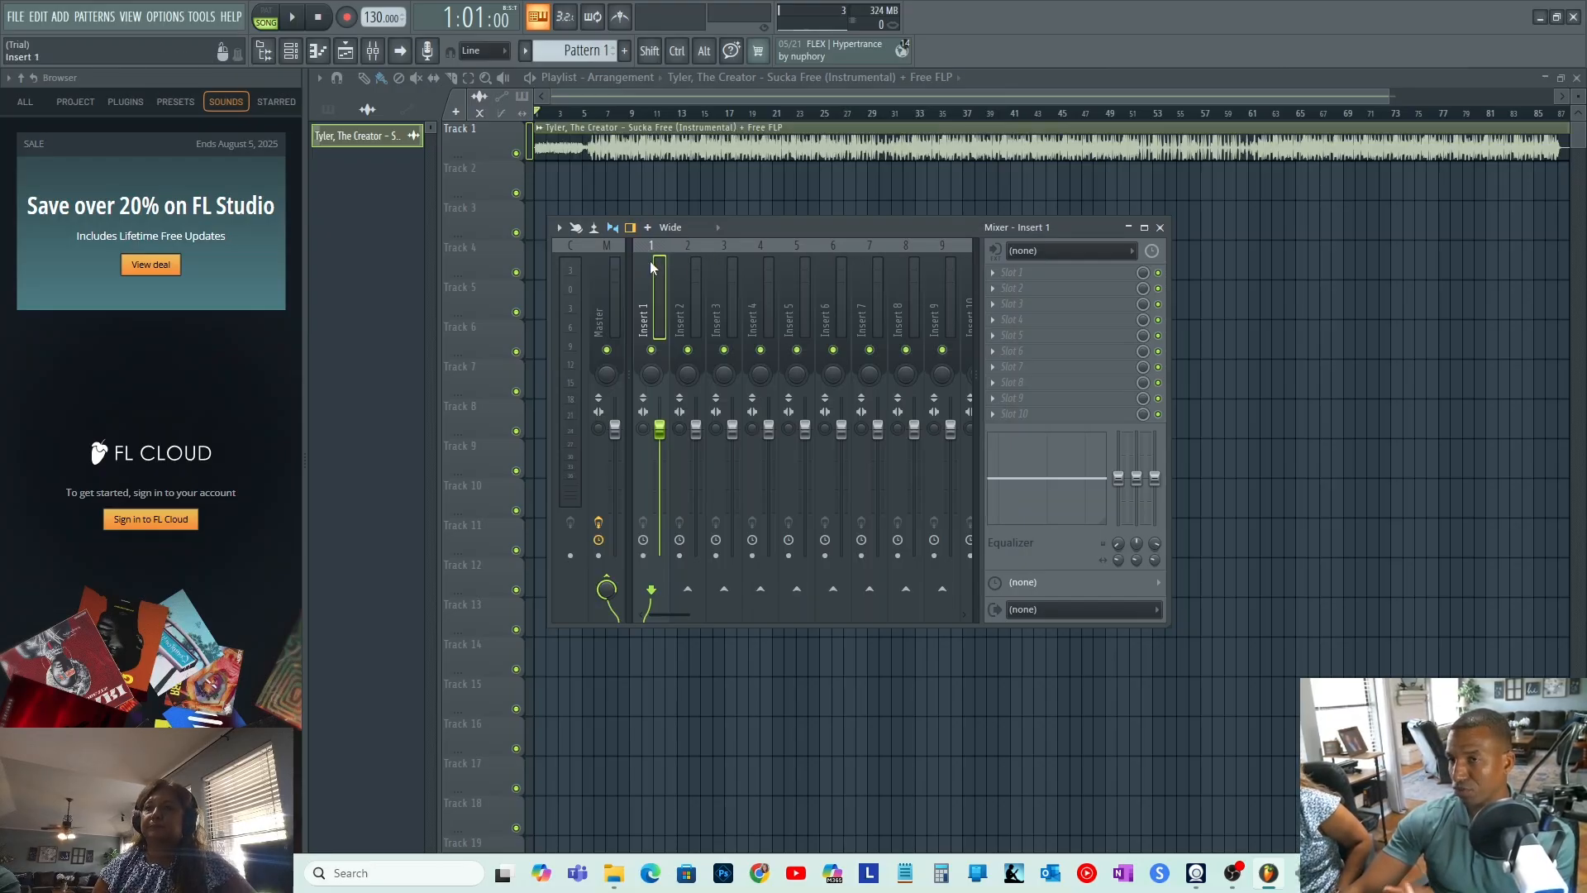
# - Select Insert 1 in the mixer and set its audio input to the mono source In 1
pyautogui.click(693, 256)
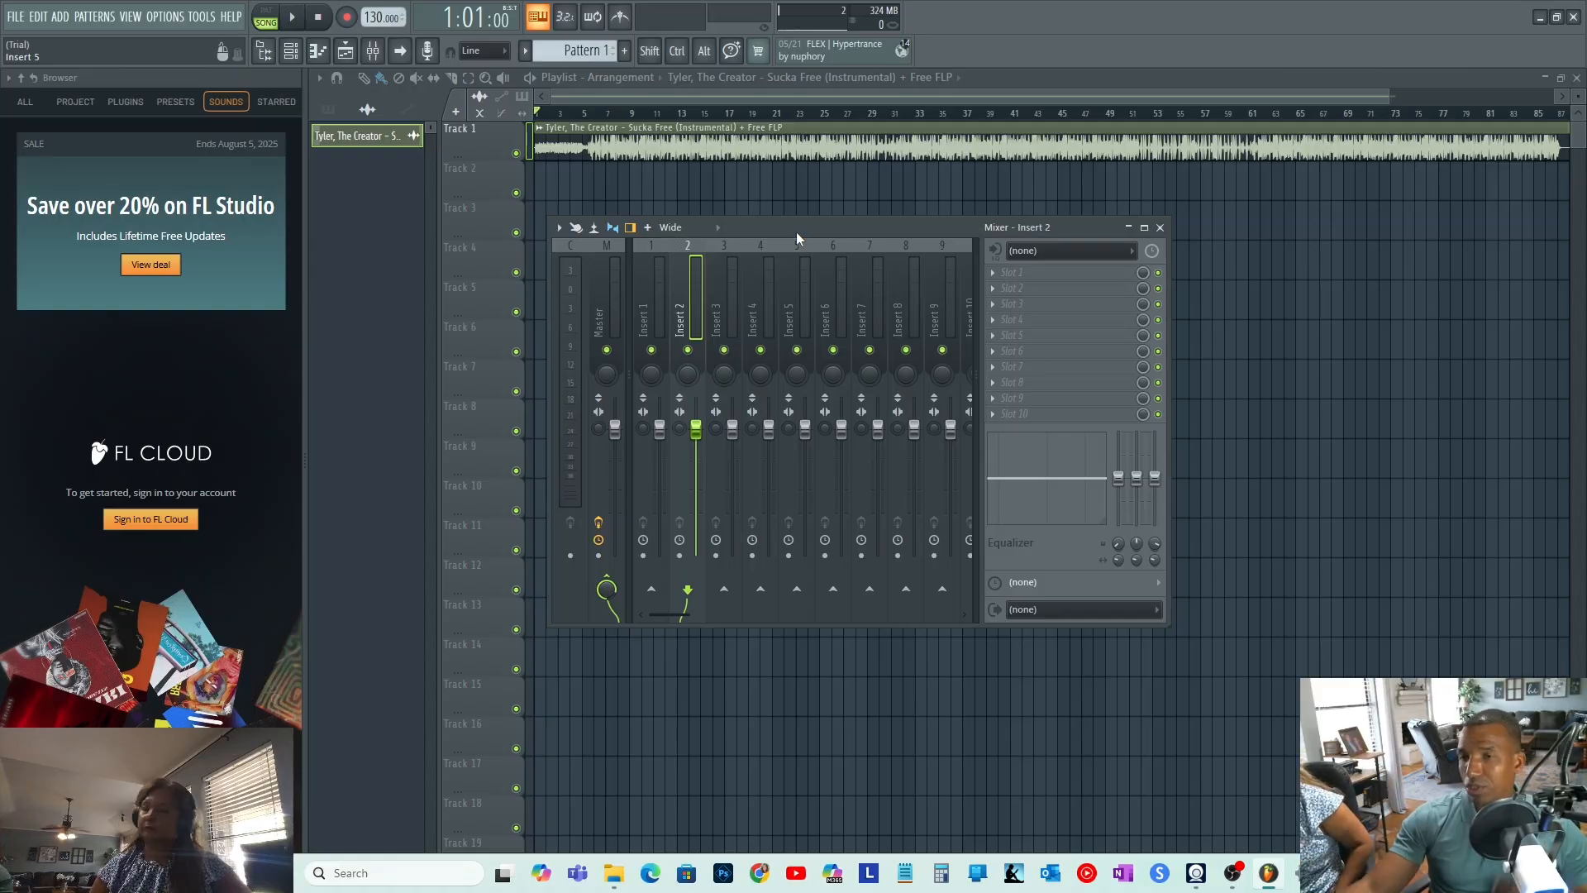
pyautogui.click(665, 271)
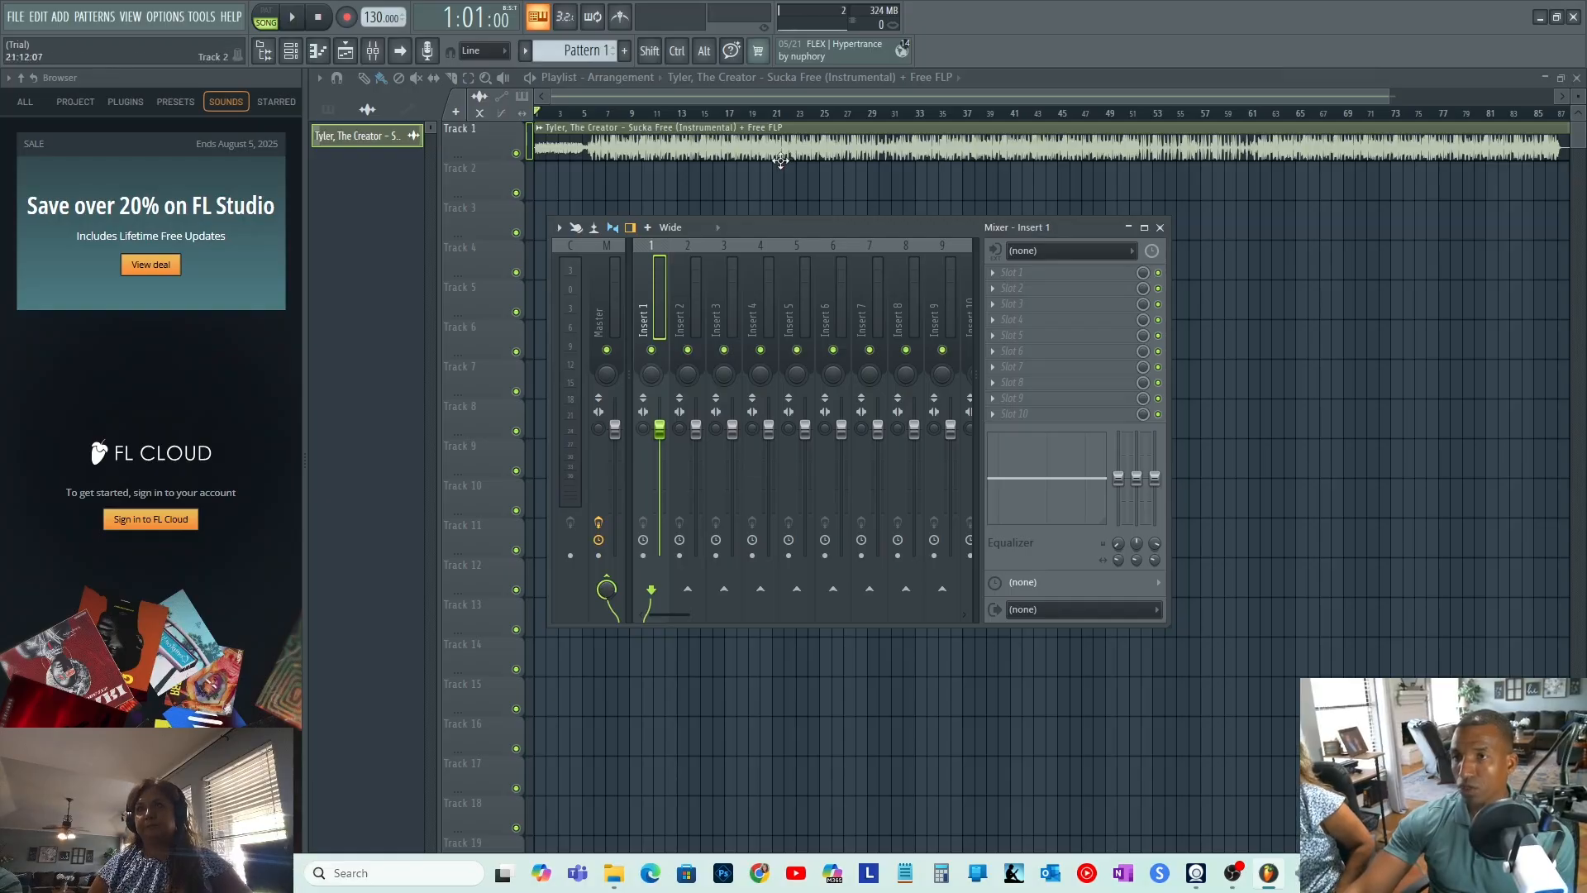
pyautogui.click(1044, 250)
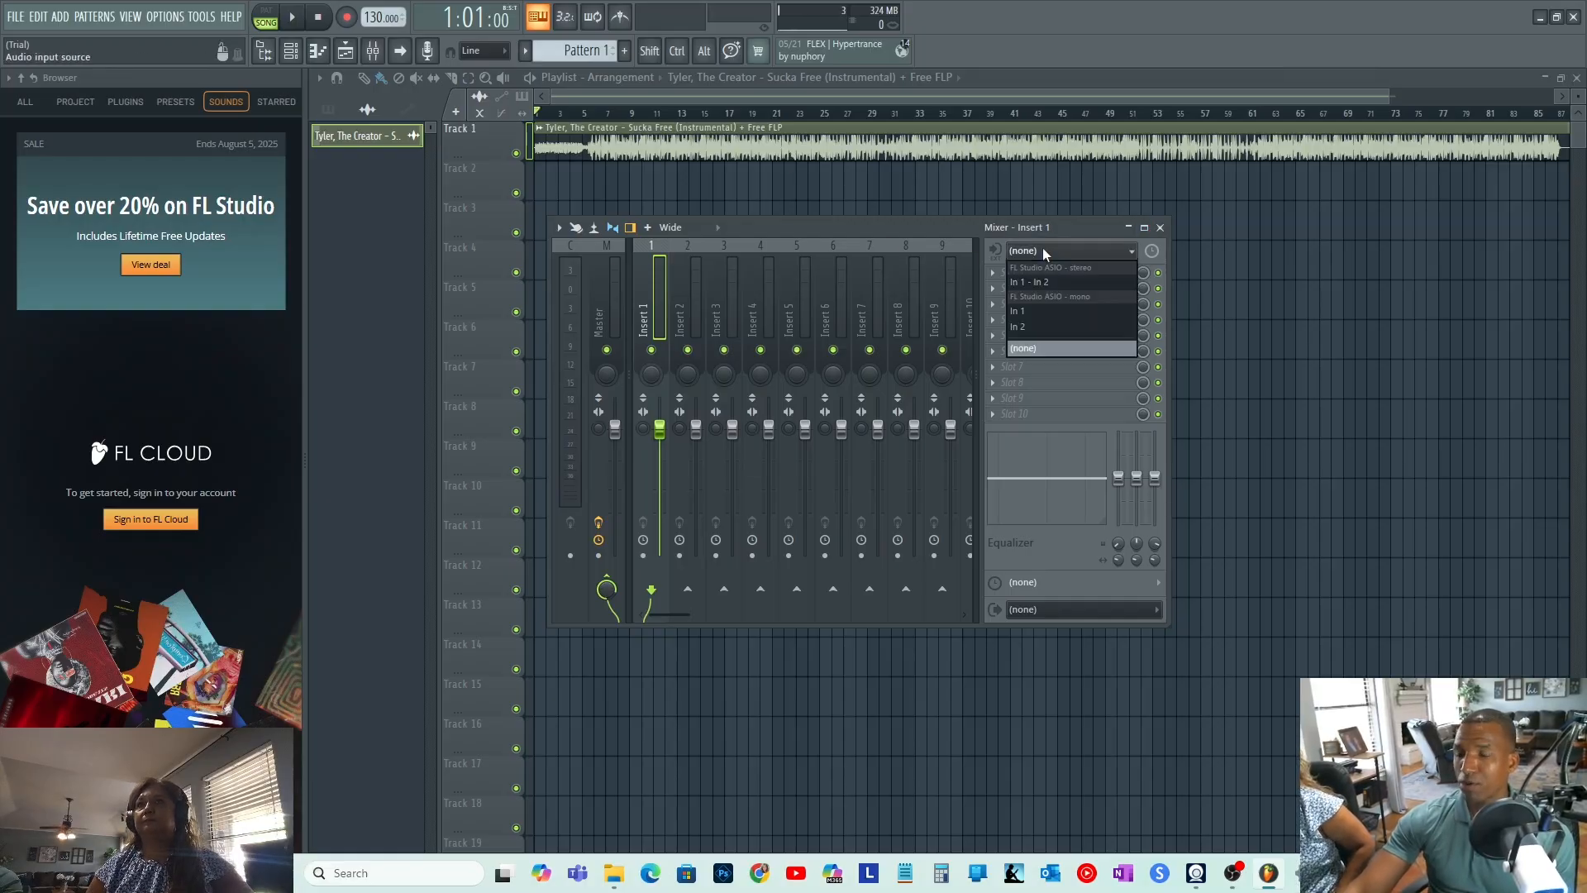
pyautogui.click(1023, 313)
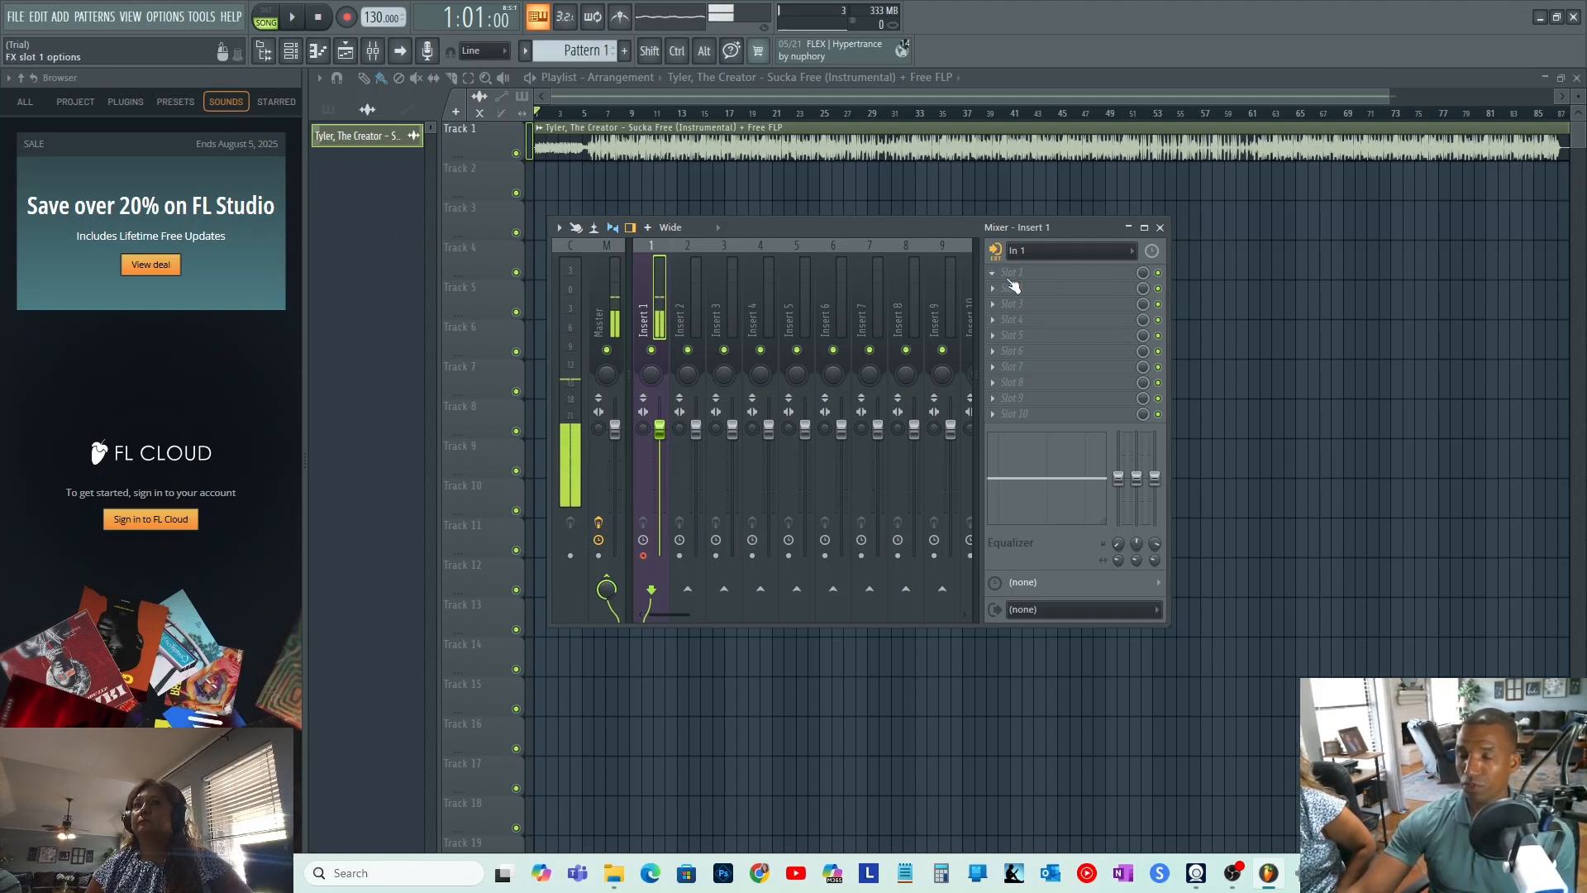
# - Load Fruity Parametric EQ 2 into slot 1 of Insert 1, choose the Vocal Presence preset, and close the plugin
pyautogui.click(1012, 272)
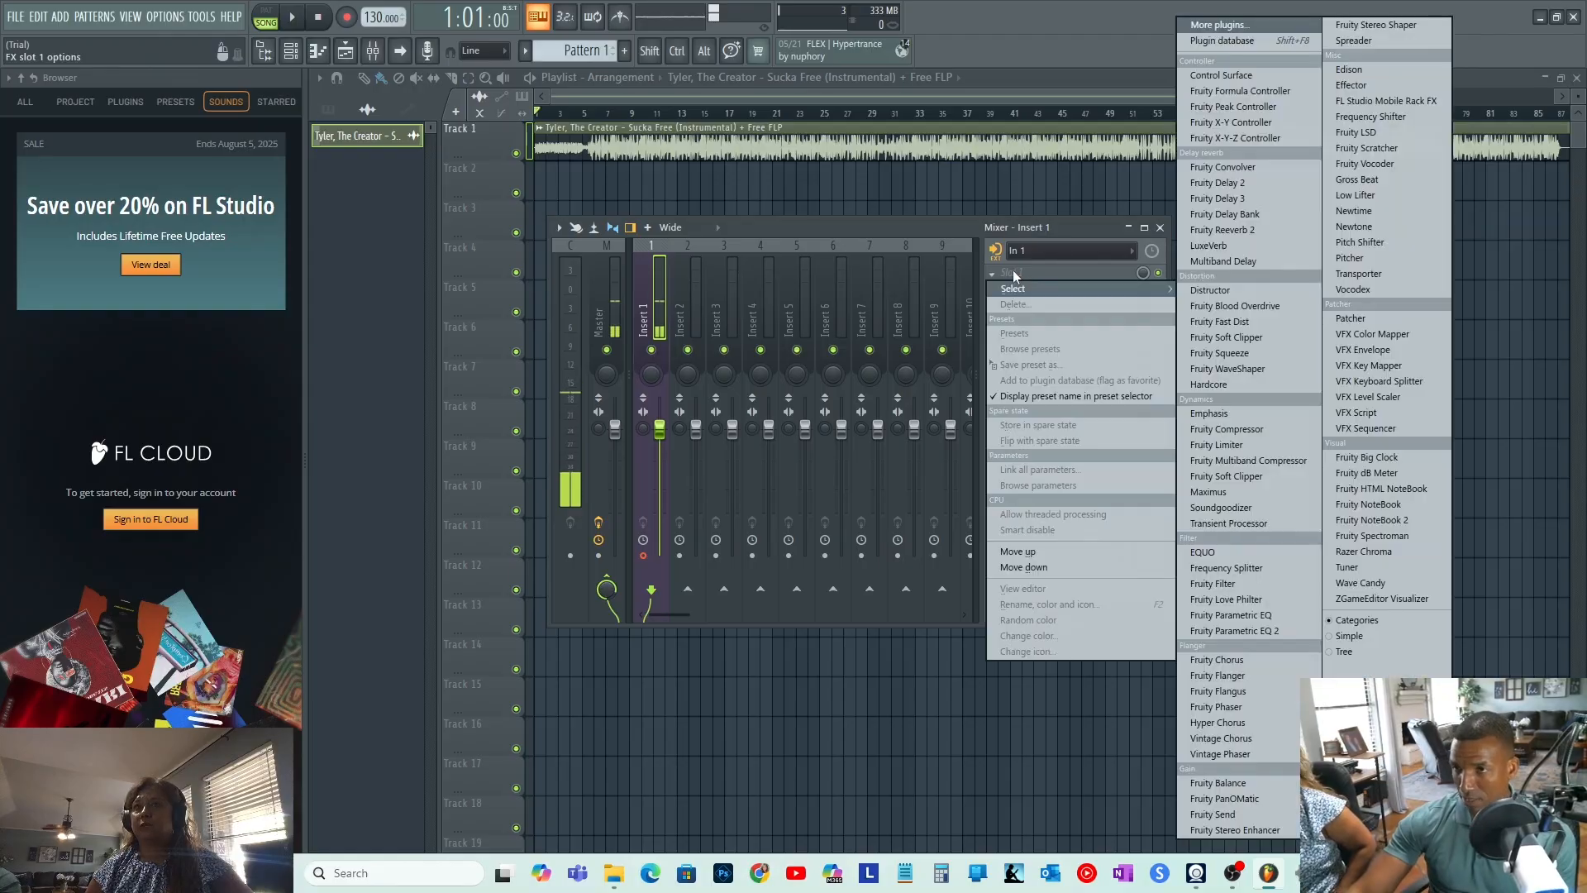
pyautogui.click(1238, 631)
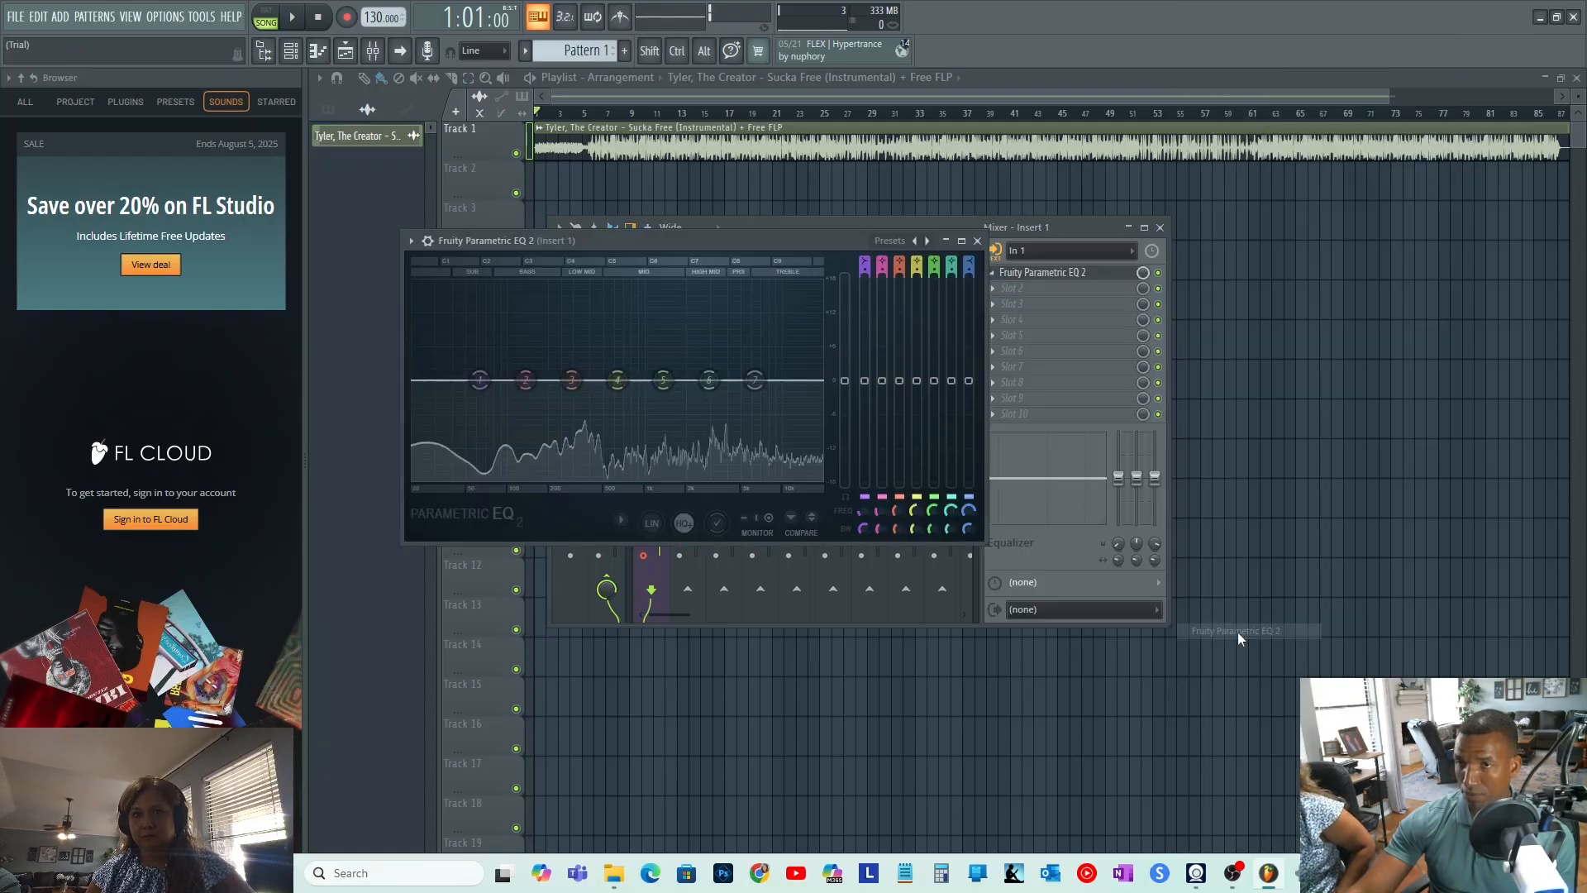
pyautogui.click(915, 240)
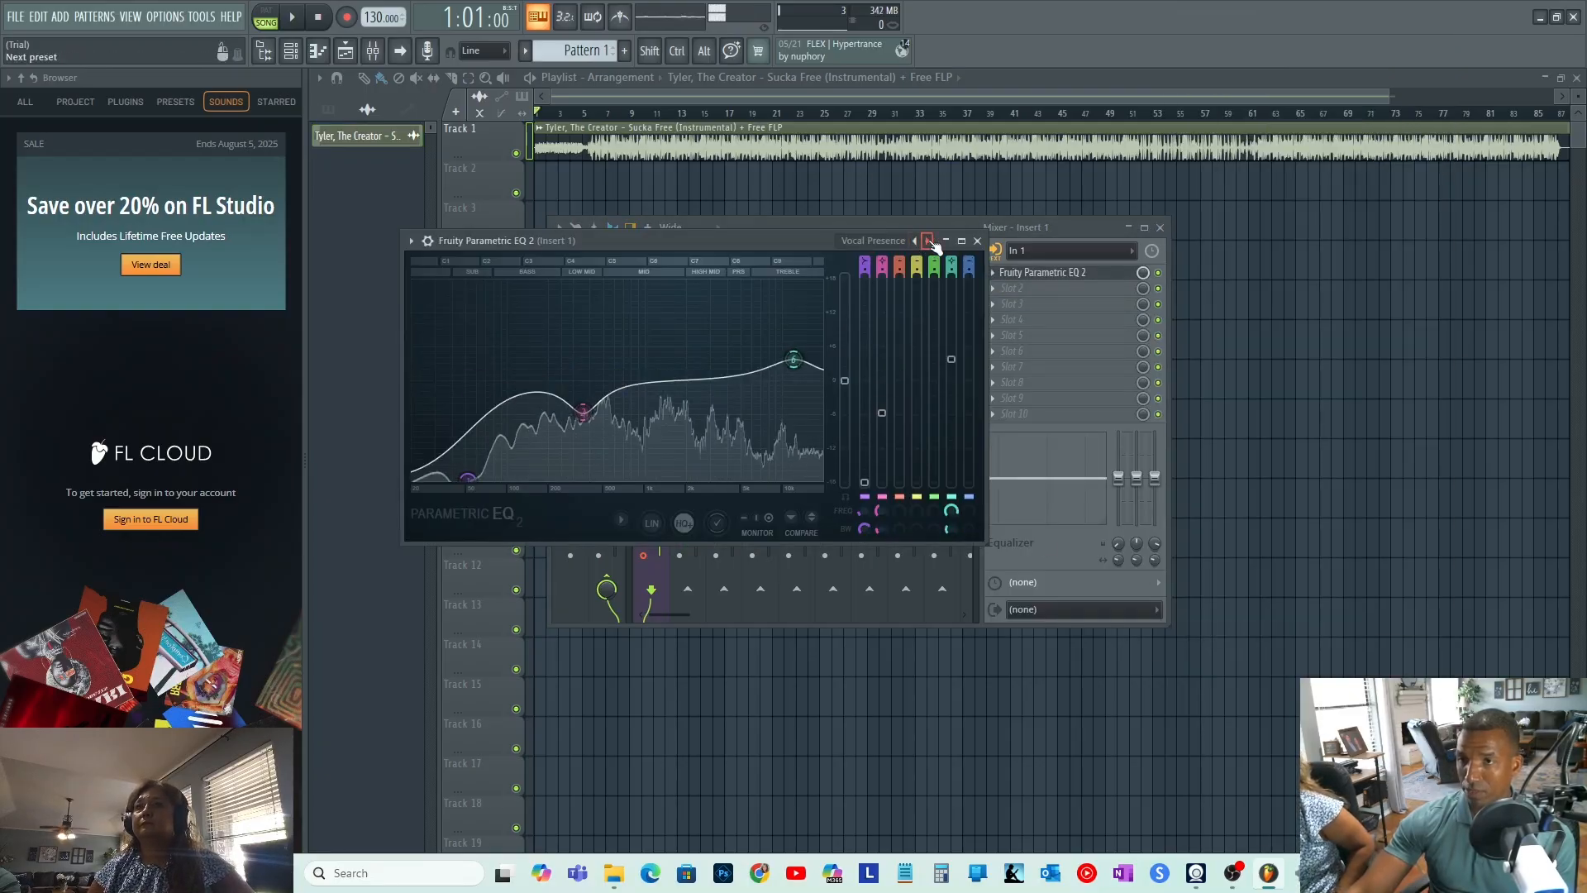
pyautogui.click(928, 242)
pyautogui.click(915, 242)
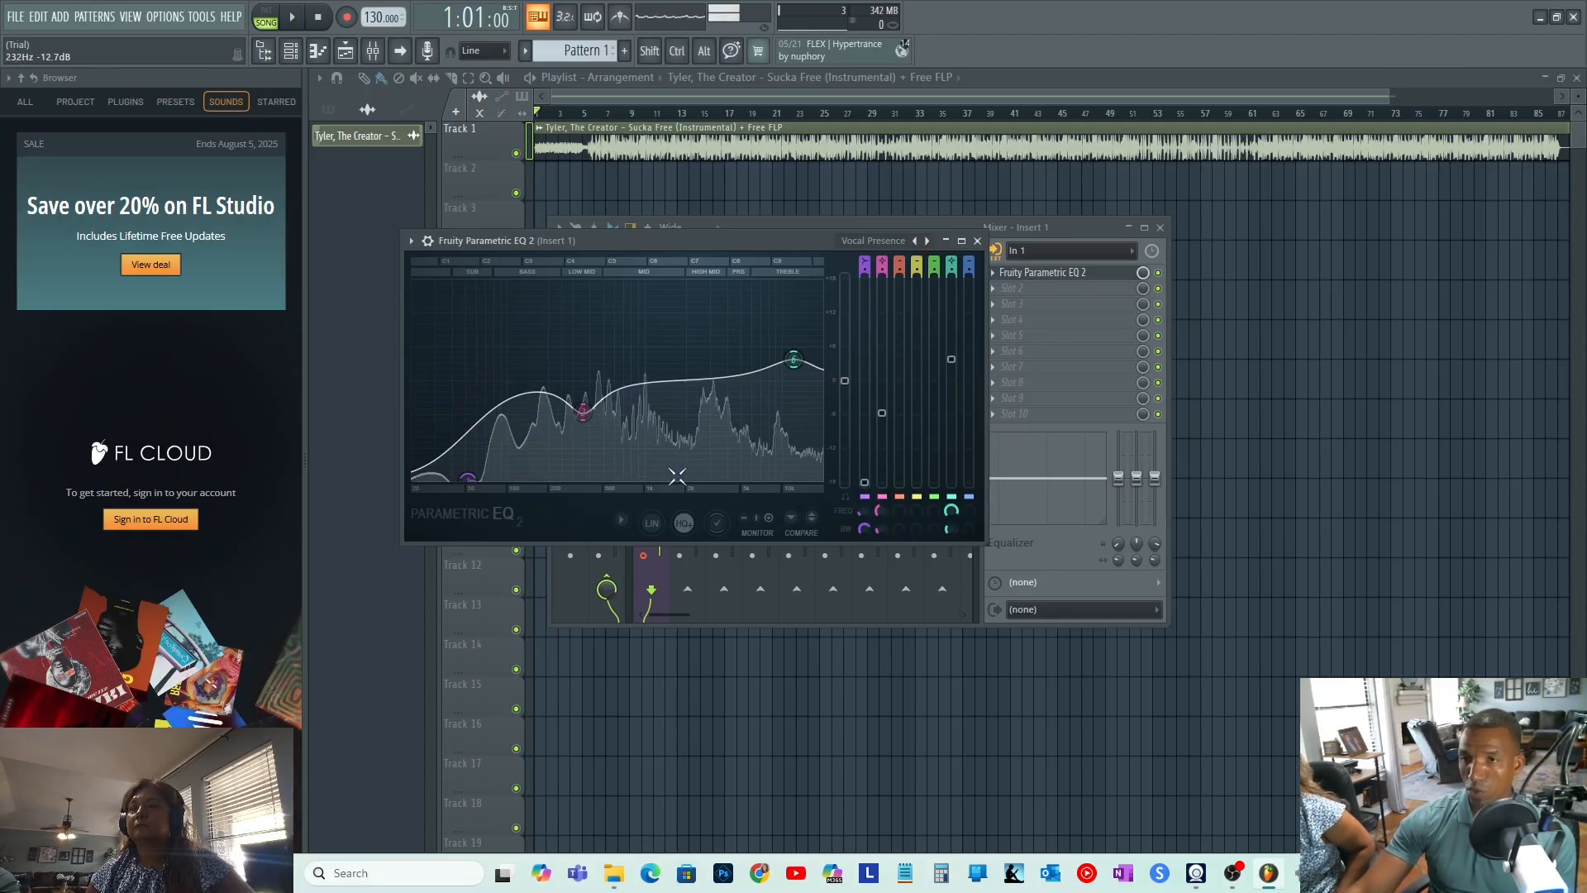
pyautogui.click(928, 242)
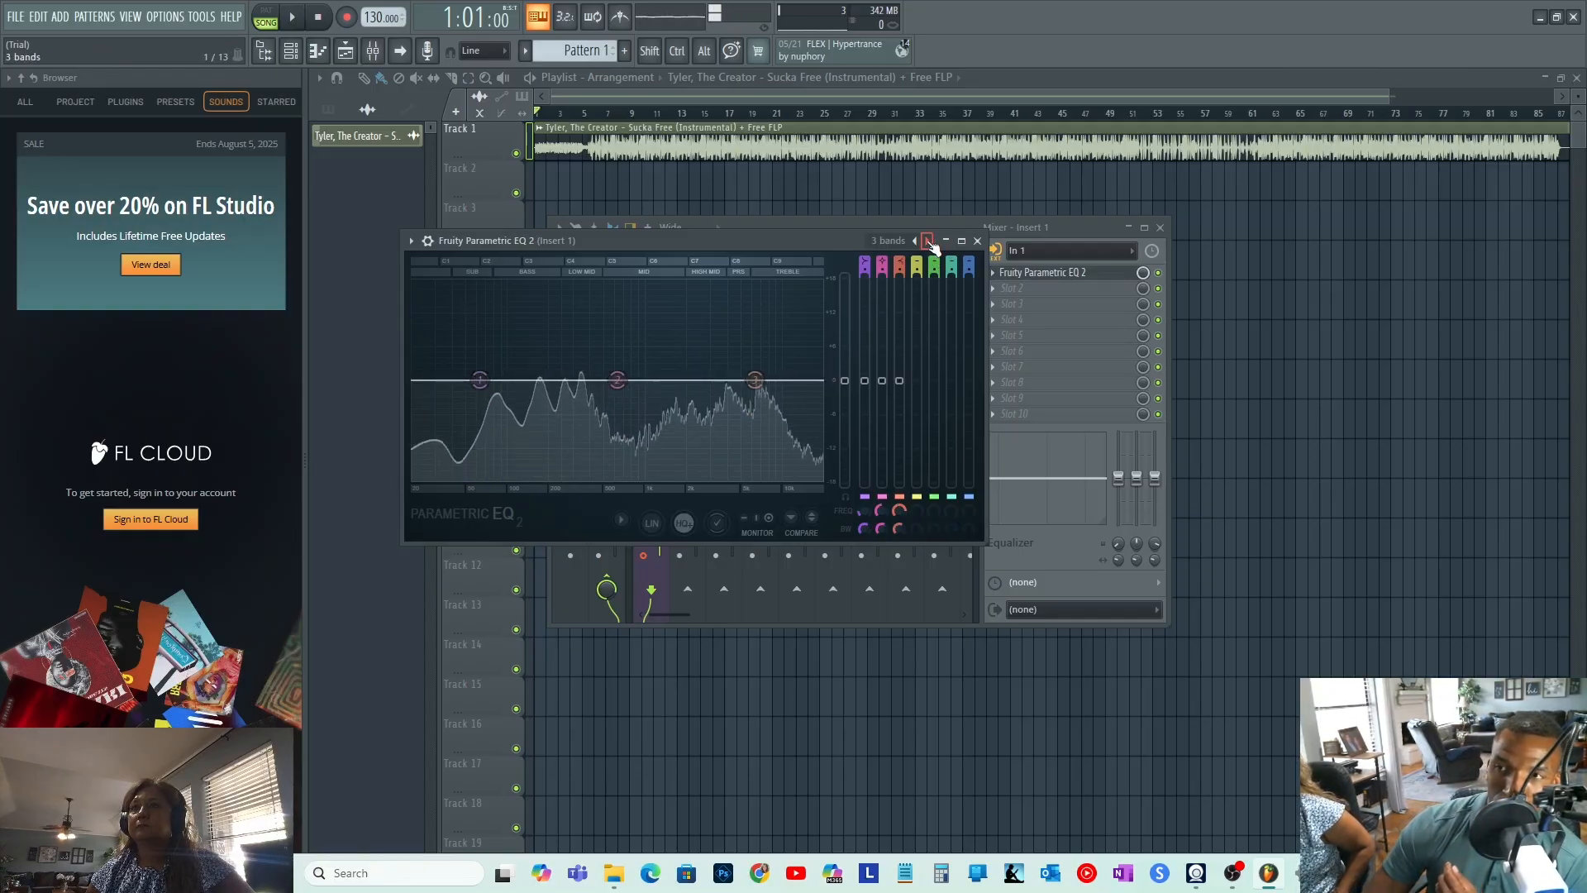
pyautogui.click(929, 241)
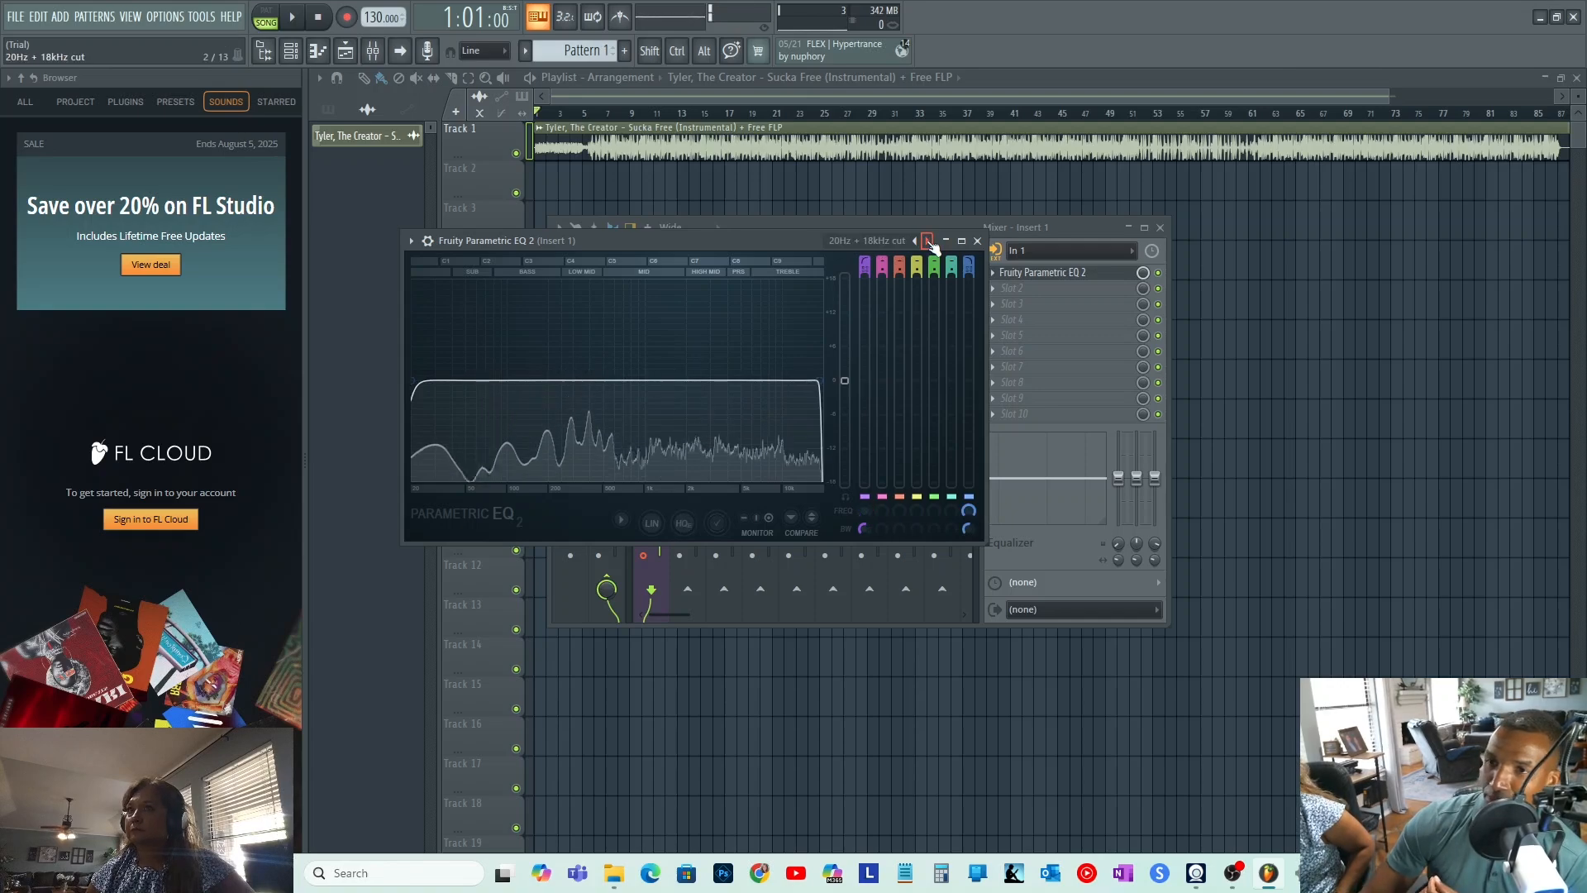
pyautogui.click(916, 242)
pyautogui.click(916, 242)
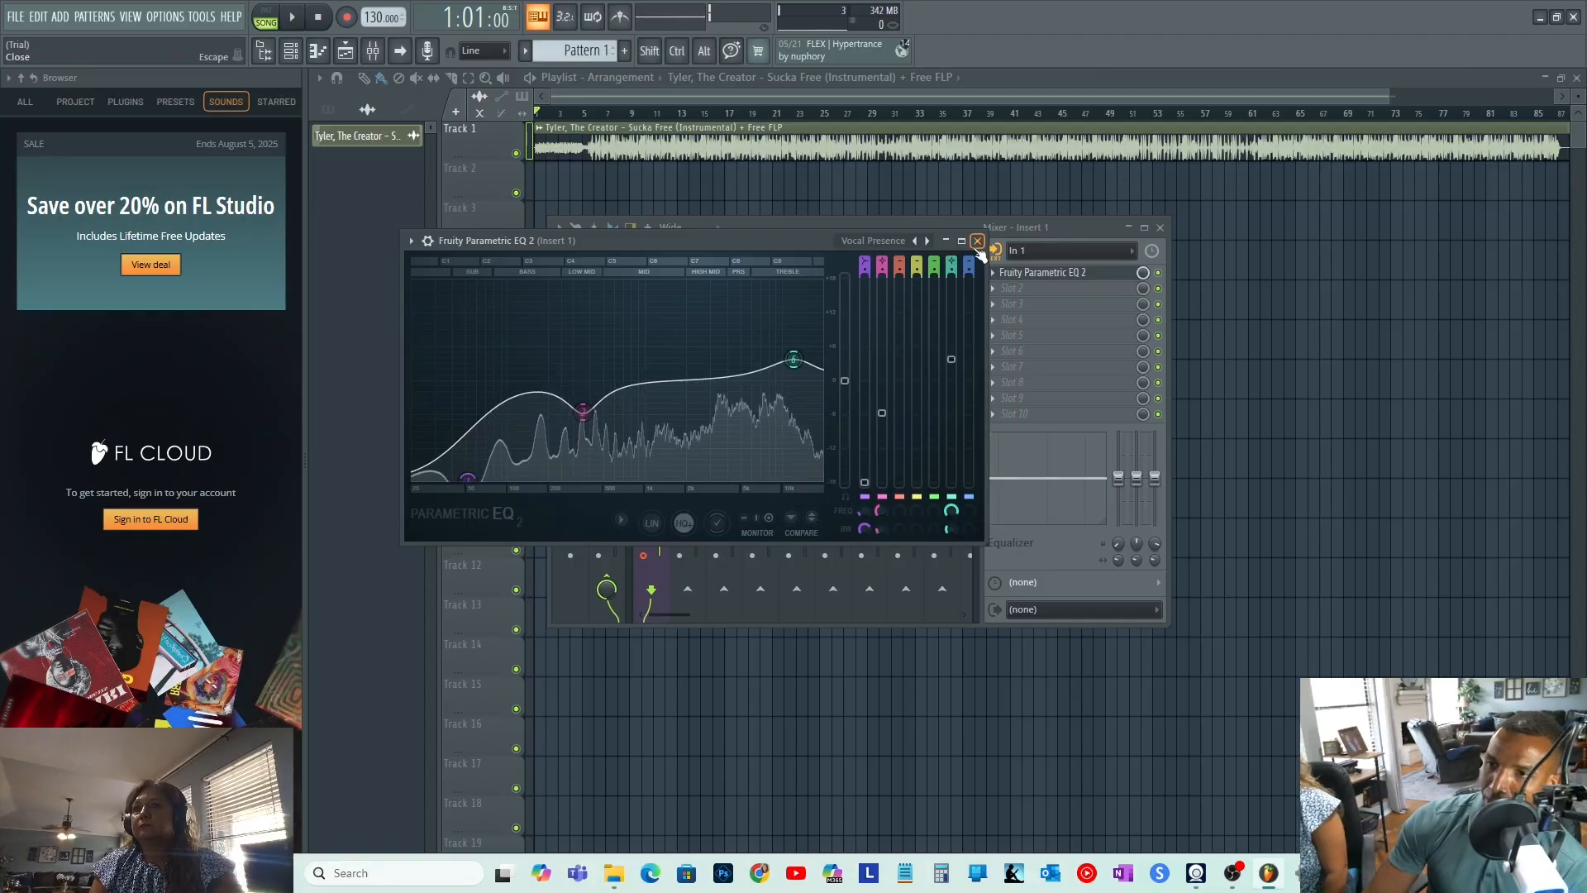
pyautogui.click(977, 241)
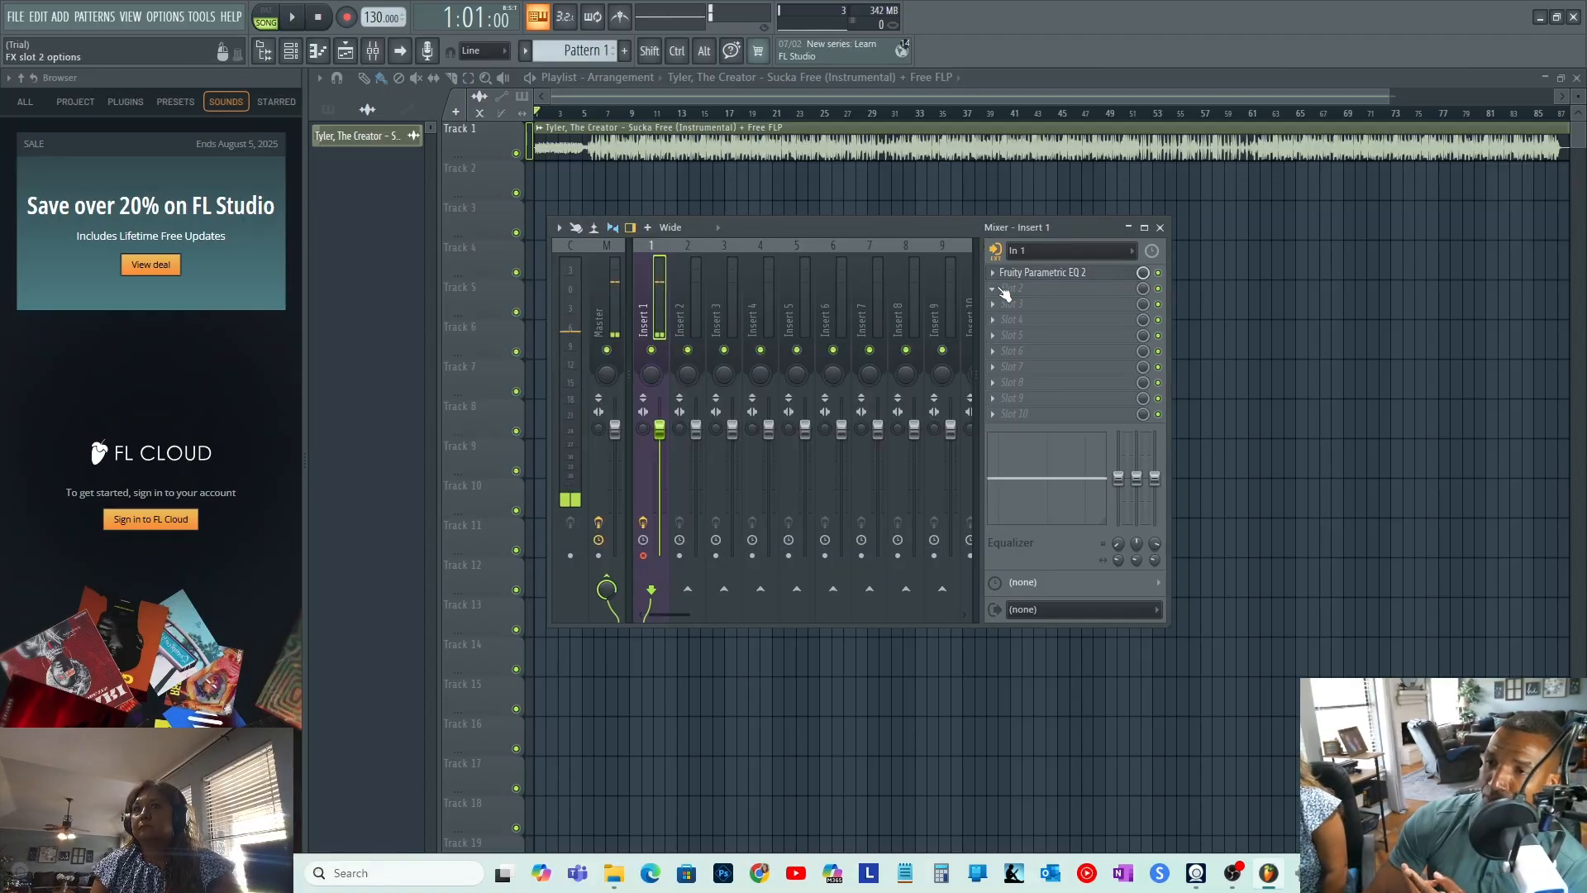
# - Load Fruity Compressor into slot 2 with threshold -34.7 dB, ratio 3.5:1 and gain 8.0 dB, and close the plugin
pyautogui.click(1004, 291)
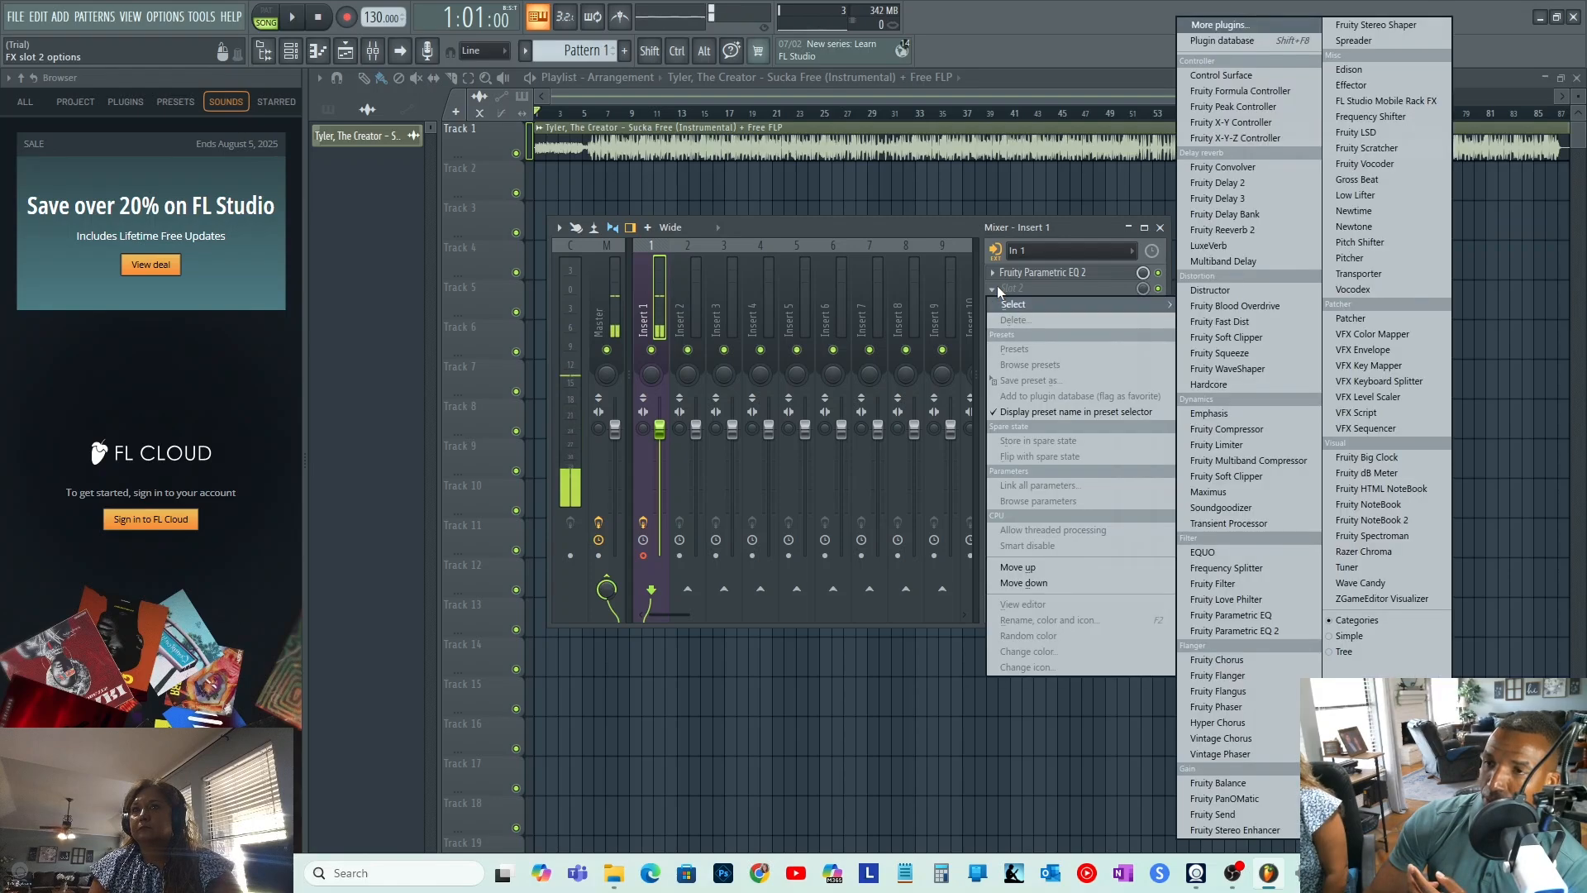
pyautogui.click(1245, 429)
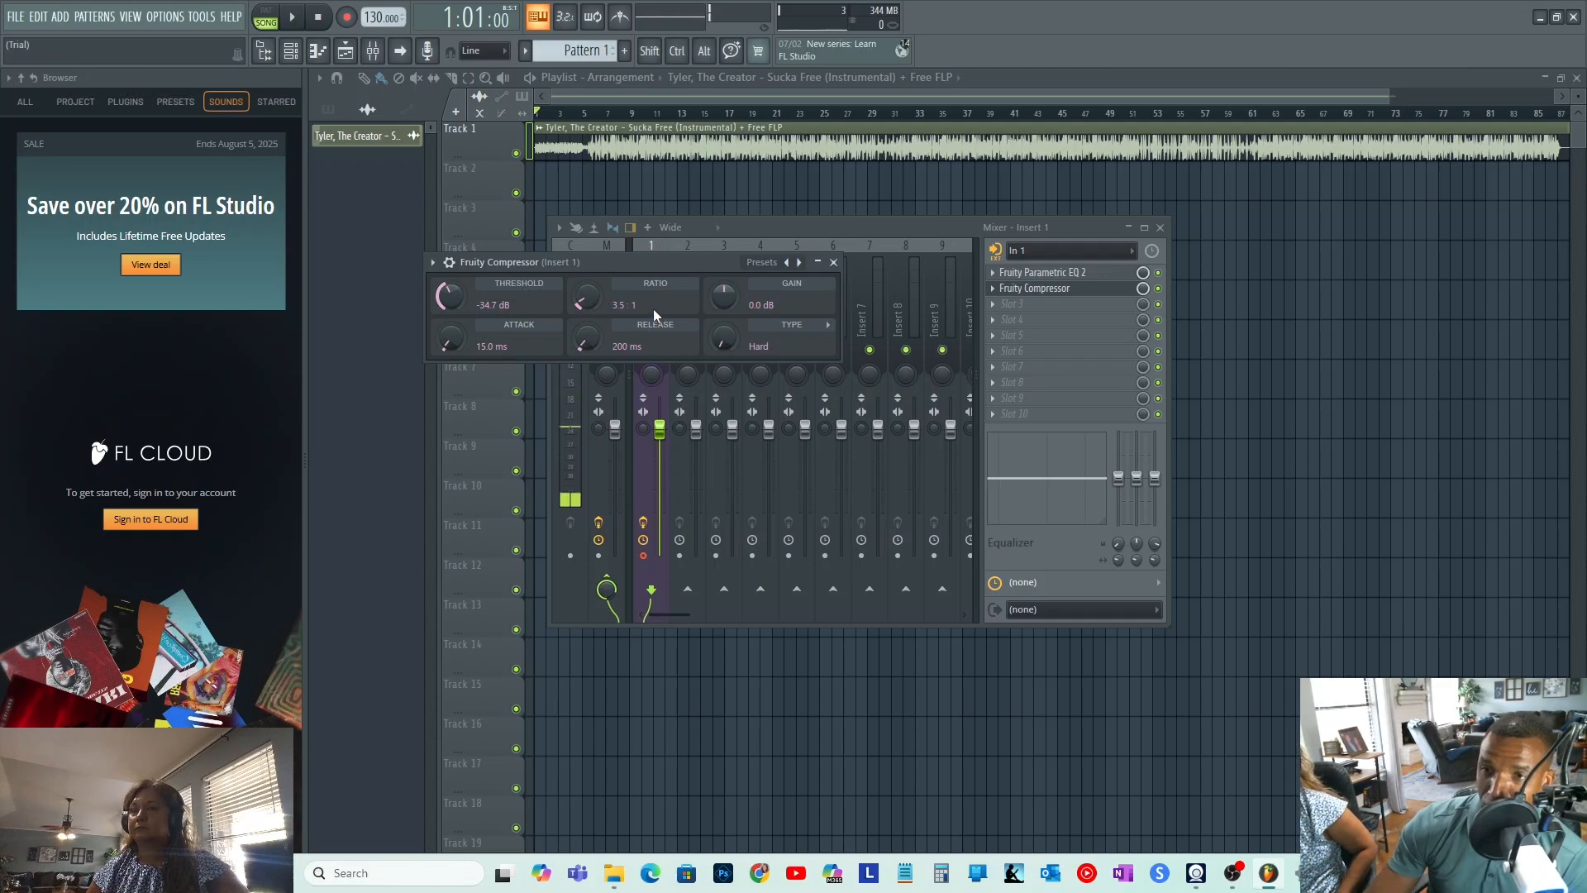
pyautogui.moveTo(653, 310); pyautogui.dragTo(653, 331)
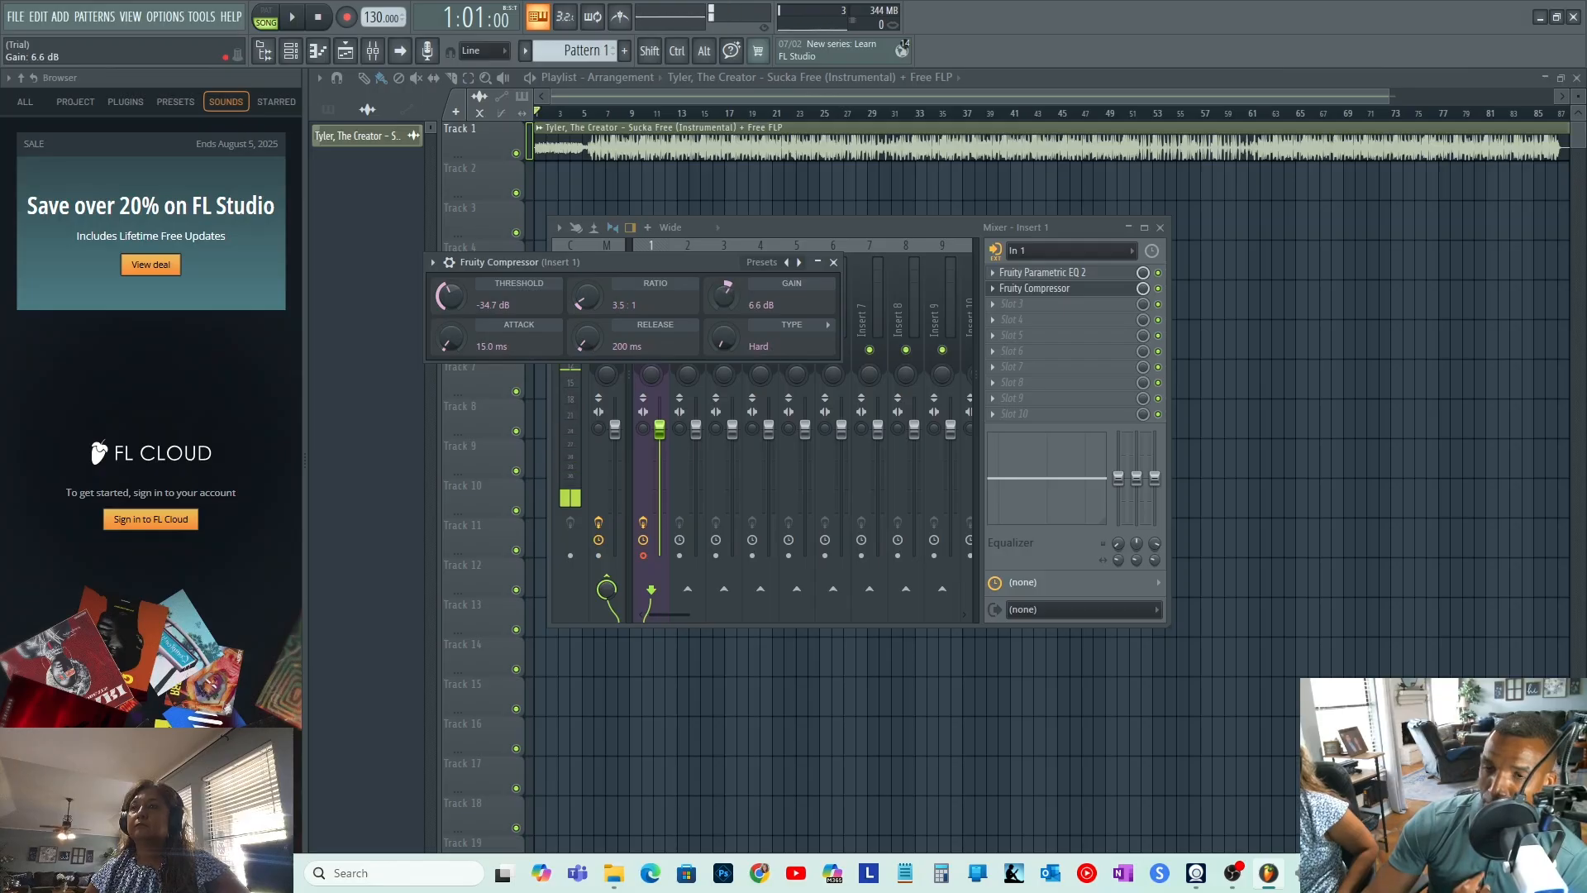
pyautogui.moveTo(725, 295); pyautogui.dragTo(725, 293)
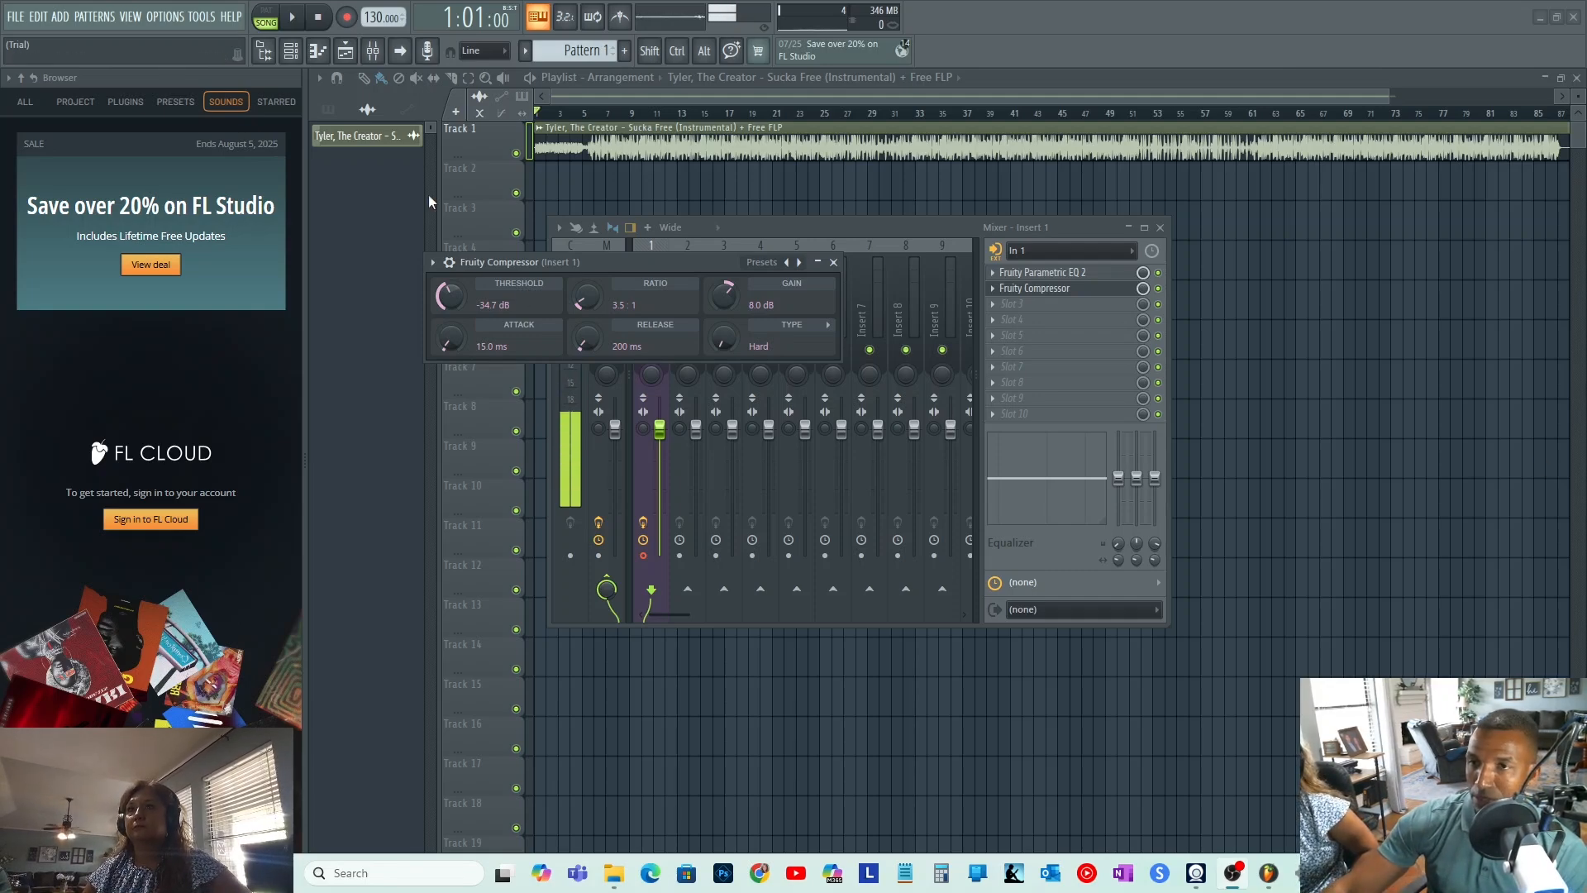
pyautogui.click(834, 262)
# - Load Fruity Limiter into slot 3 of Insert 1 and raise its noise gate threshold slightly
pyautogui.click(1011, 303)
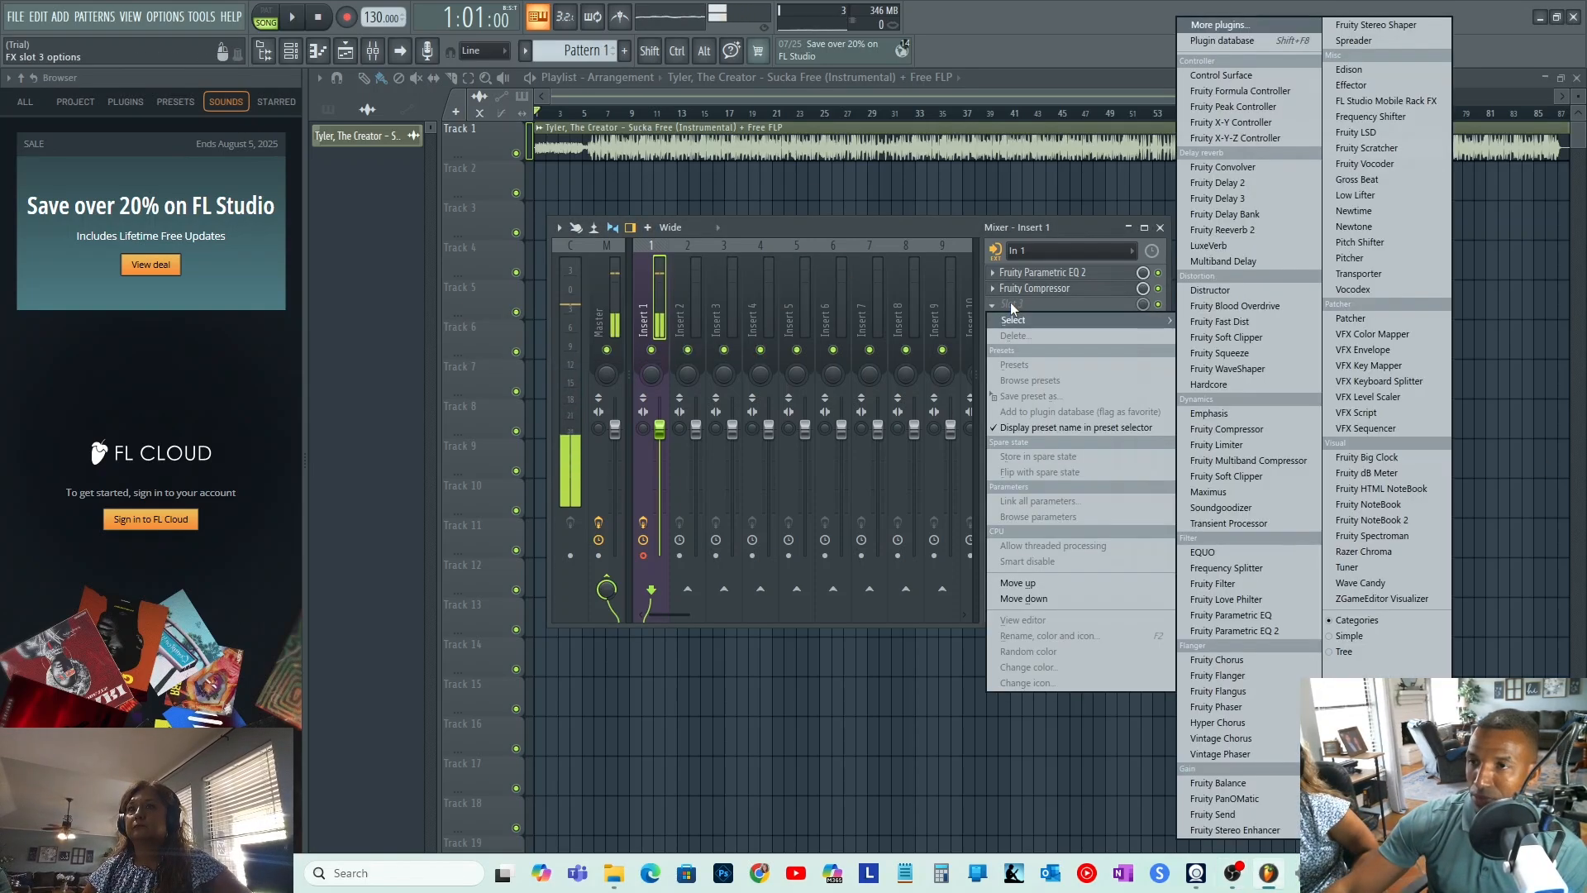
pyautogui.click(1235, 450)
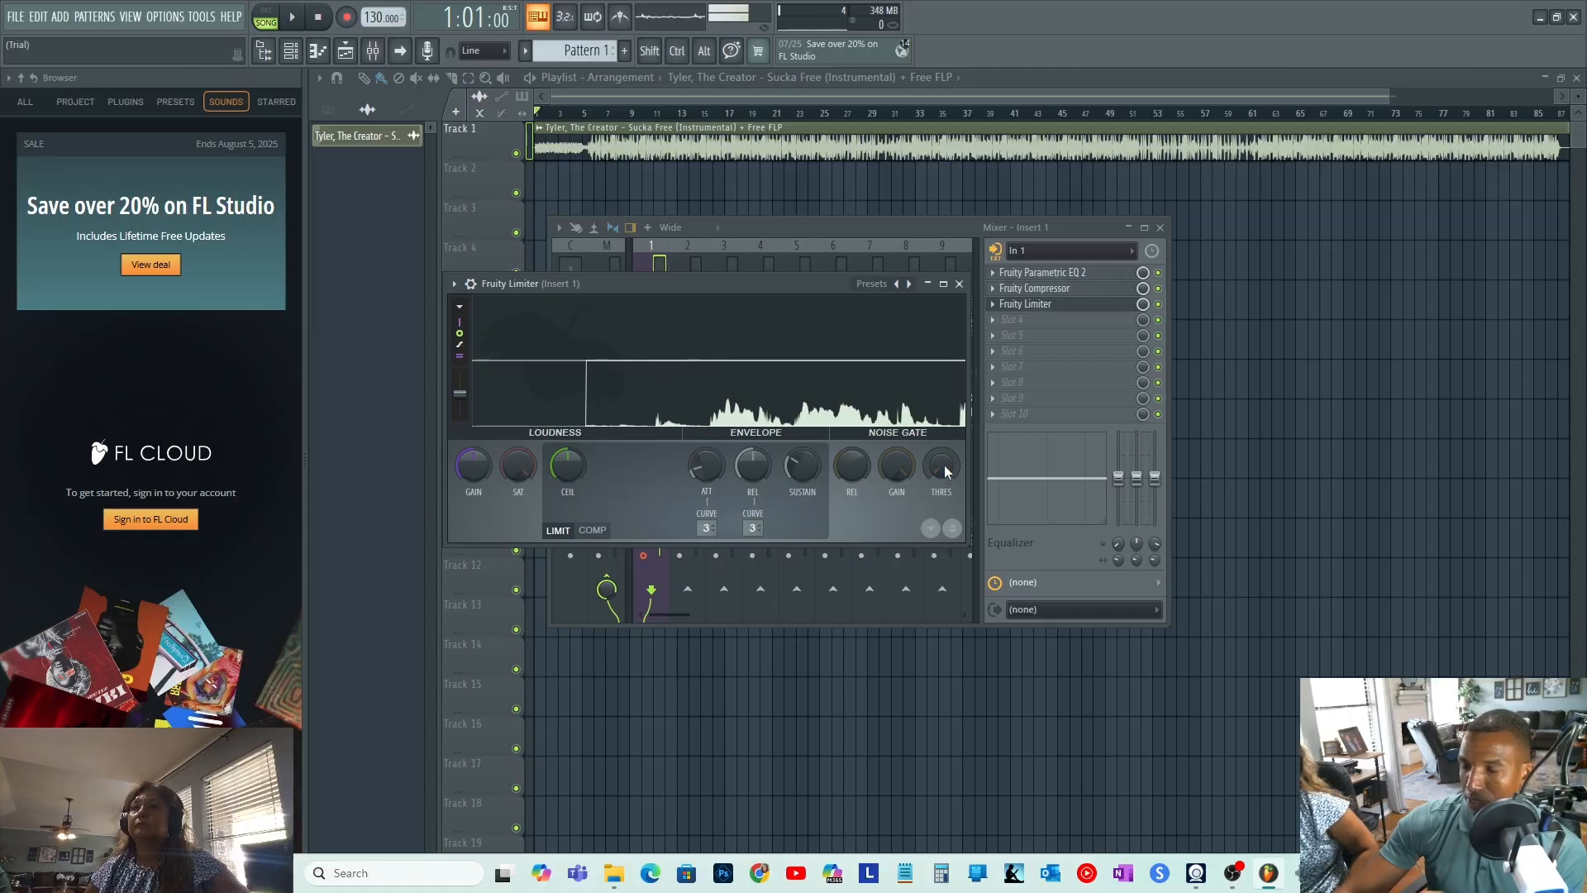
pyautogui.scroll(3, 946, 471)
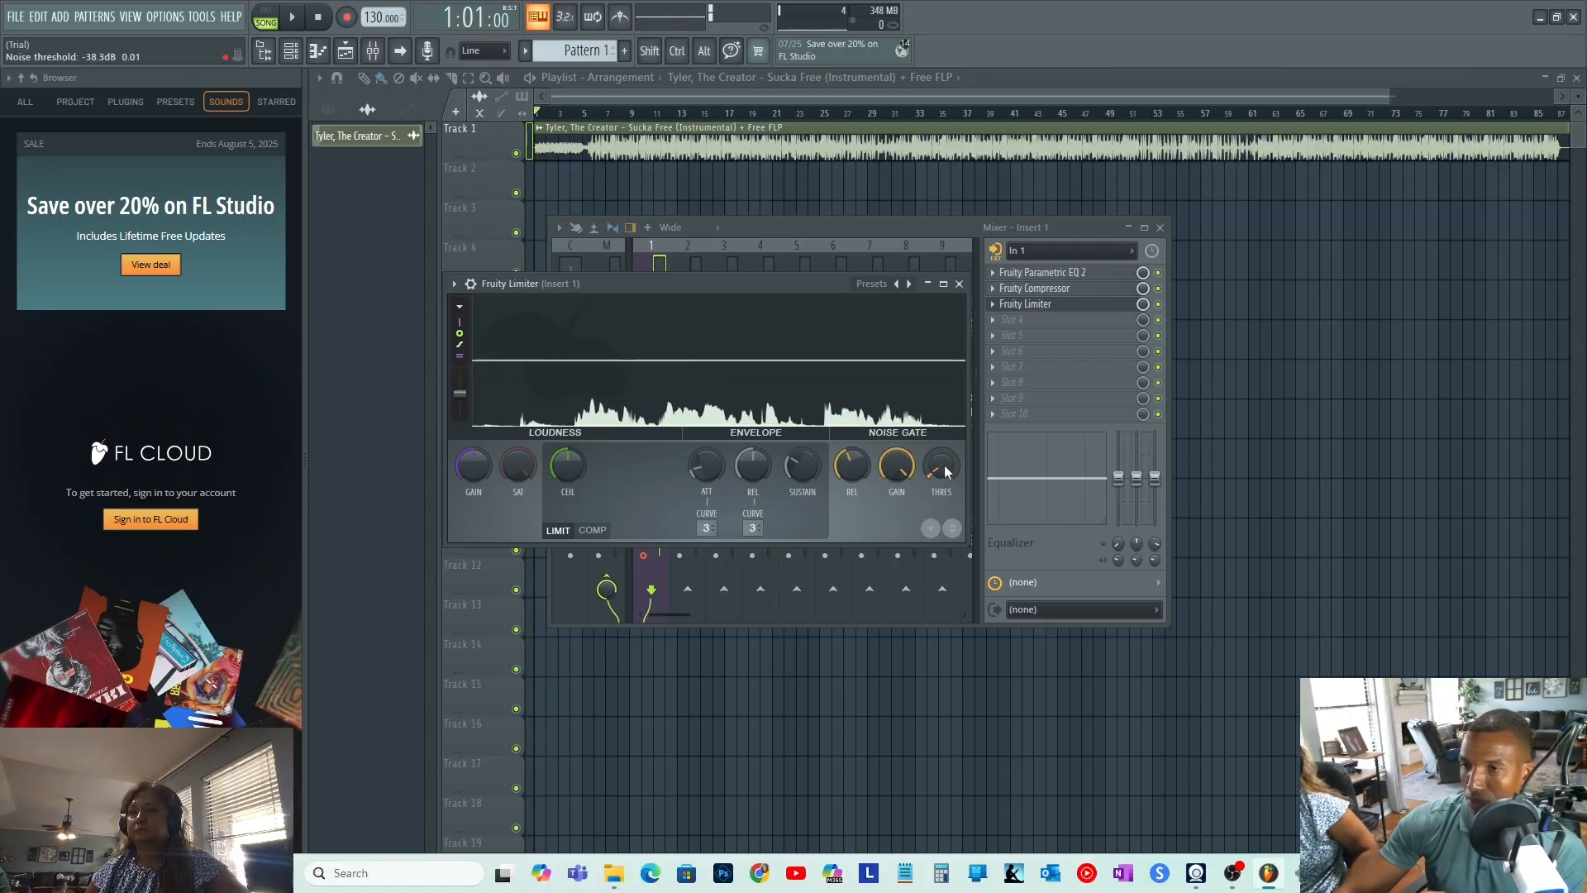
pyautogui.moveTo(947, 472); pyautogui.dragTo(945, 466)
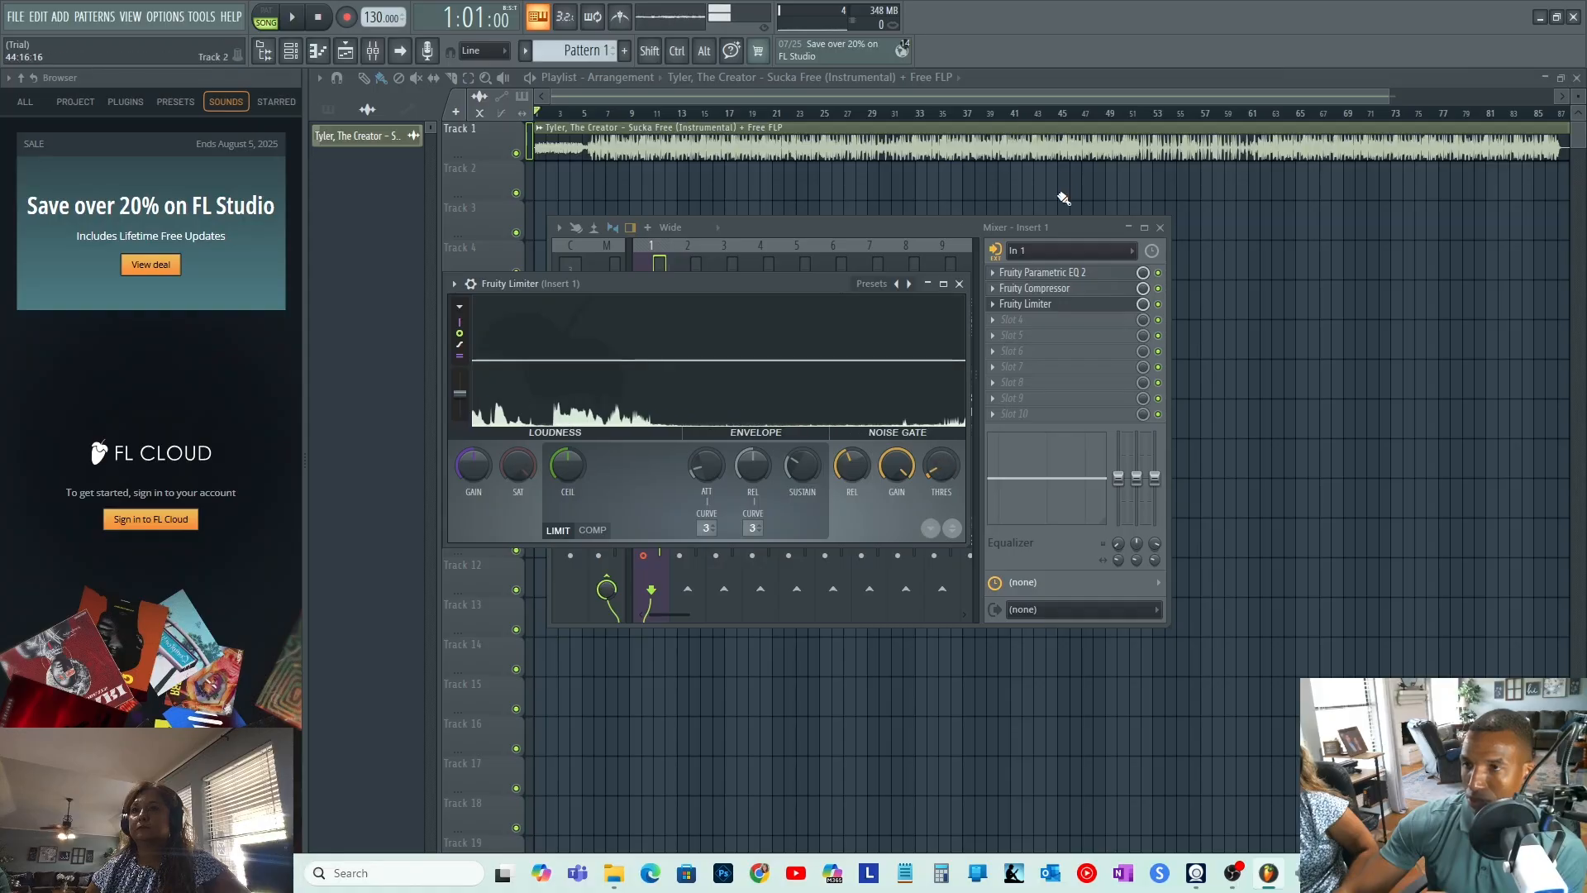
# - Turn off the audio input of Insert 1 and set the Fruity Limiter's noise gate gain to -11.6 dB
pyautogui.click(1054, 251)
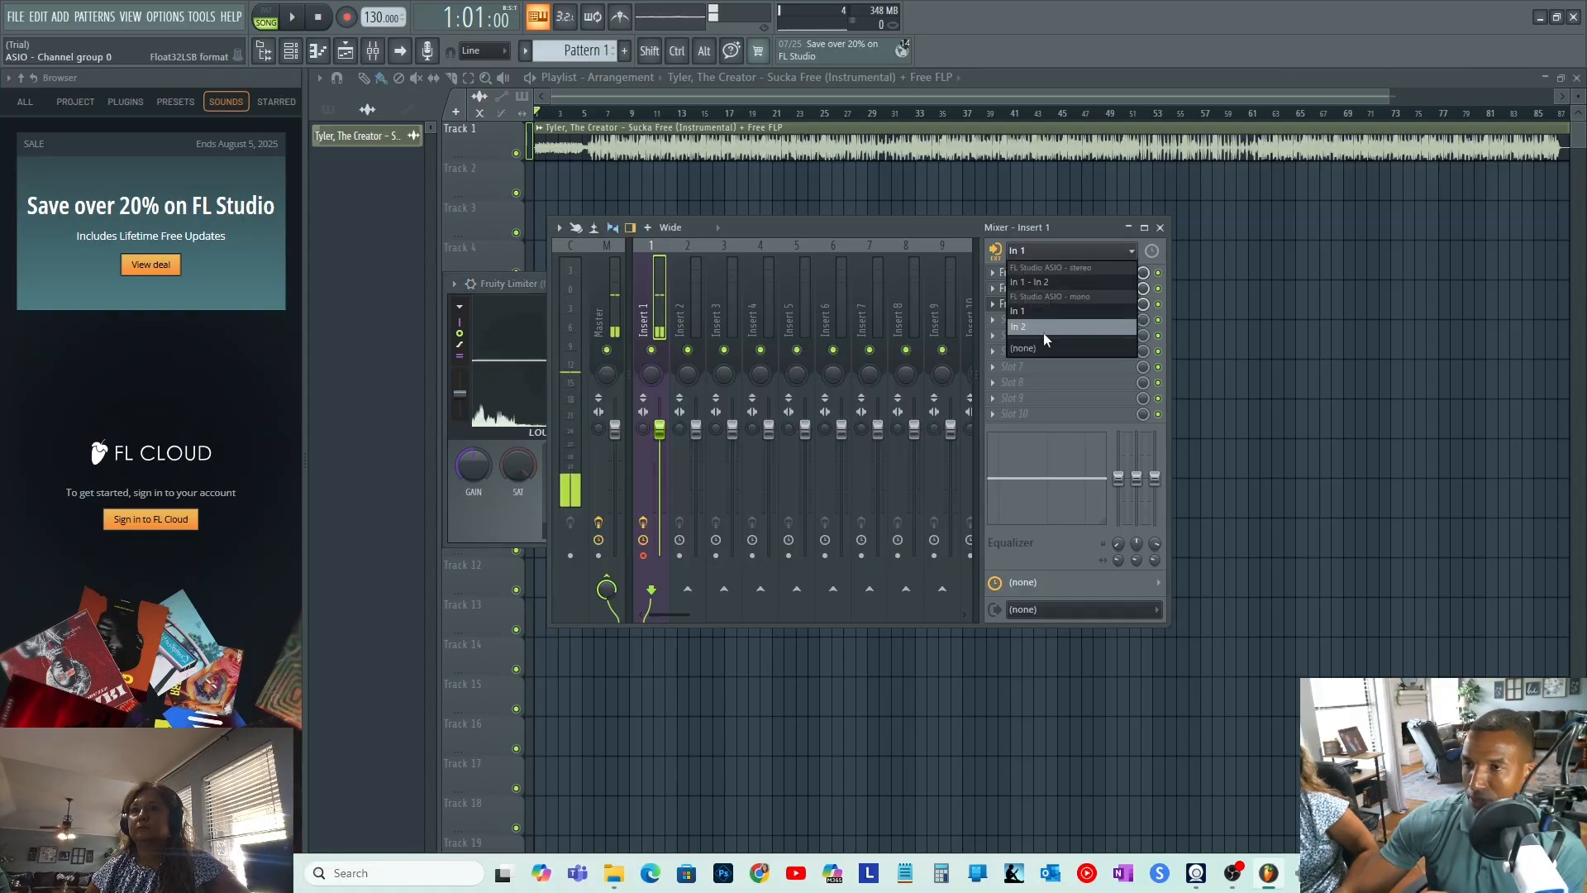
pyautogui.click(1037, 349)
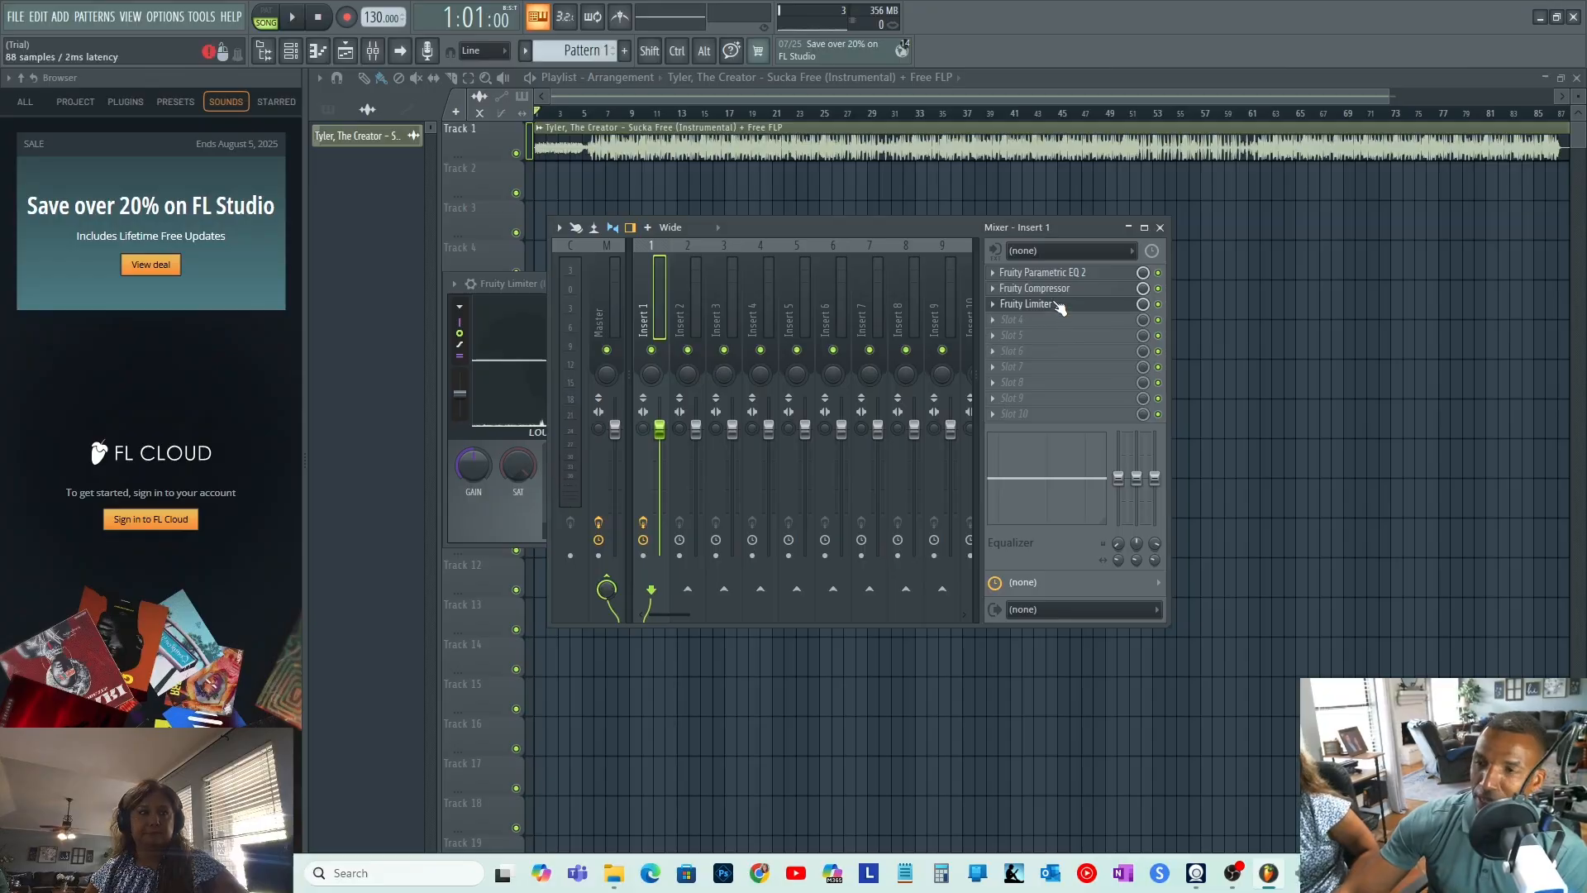
pyautogui.click(1033, 305)
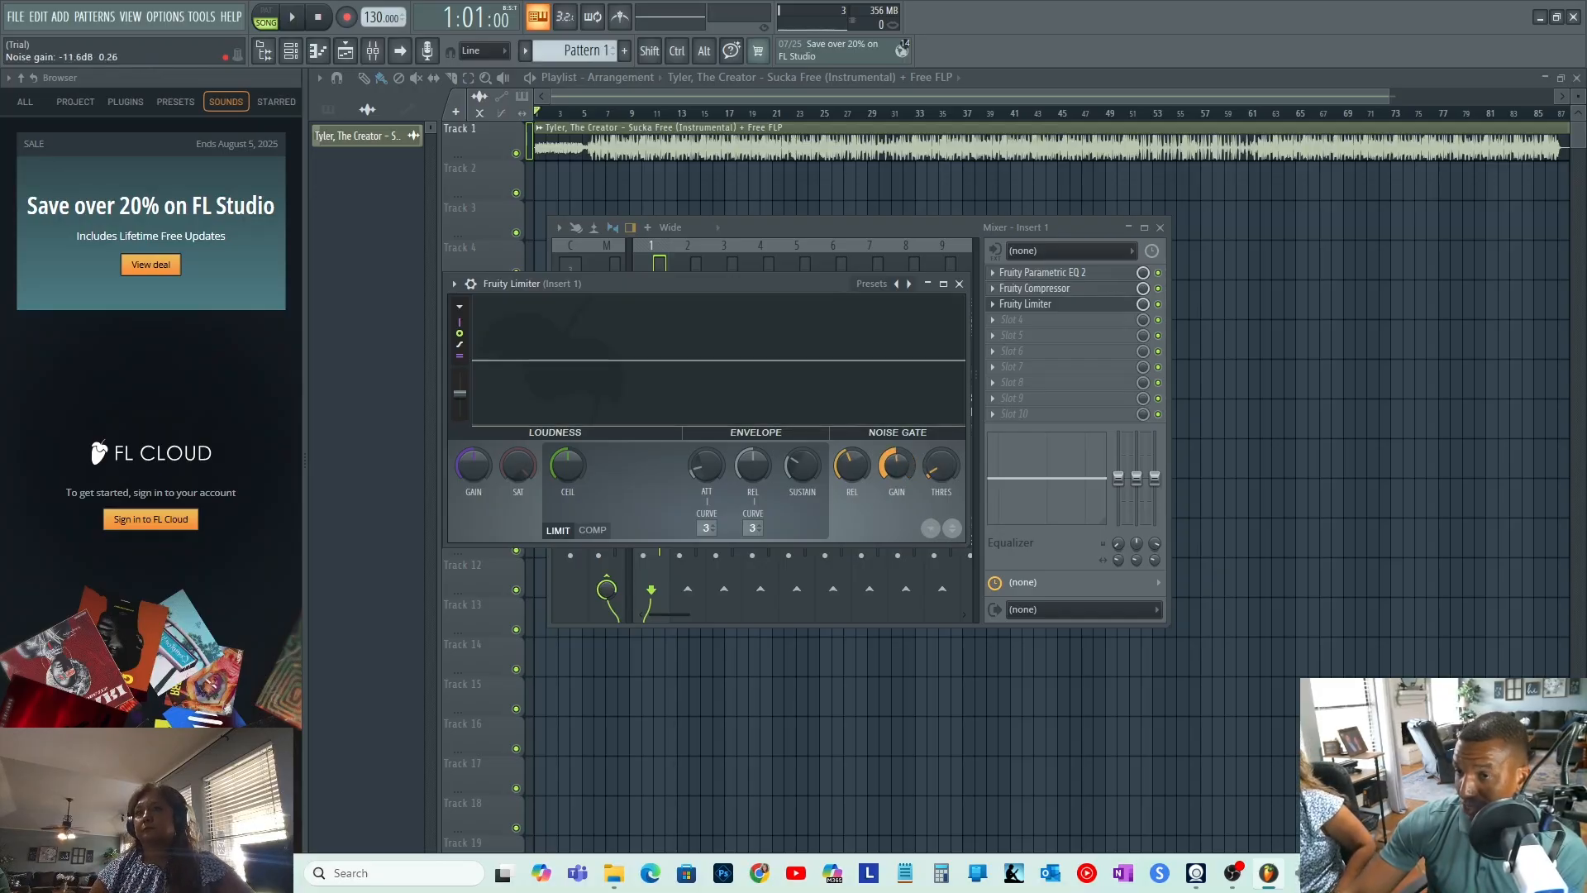
# - Set the audio input of Insert 1 back to In 1 and the Fruity Limiter's noise gate gain to -20.3 dB
pyautogui.click(1046, 251)
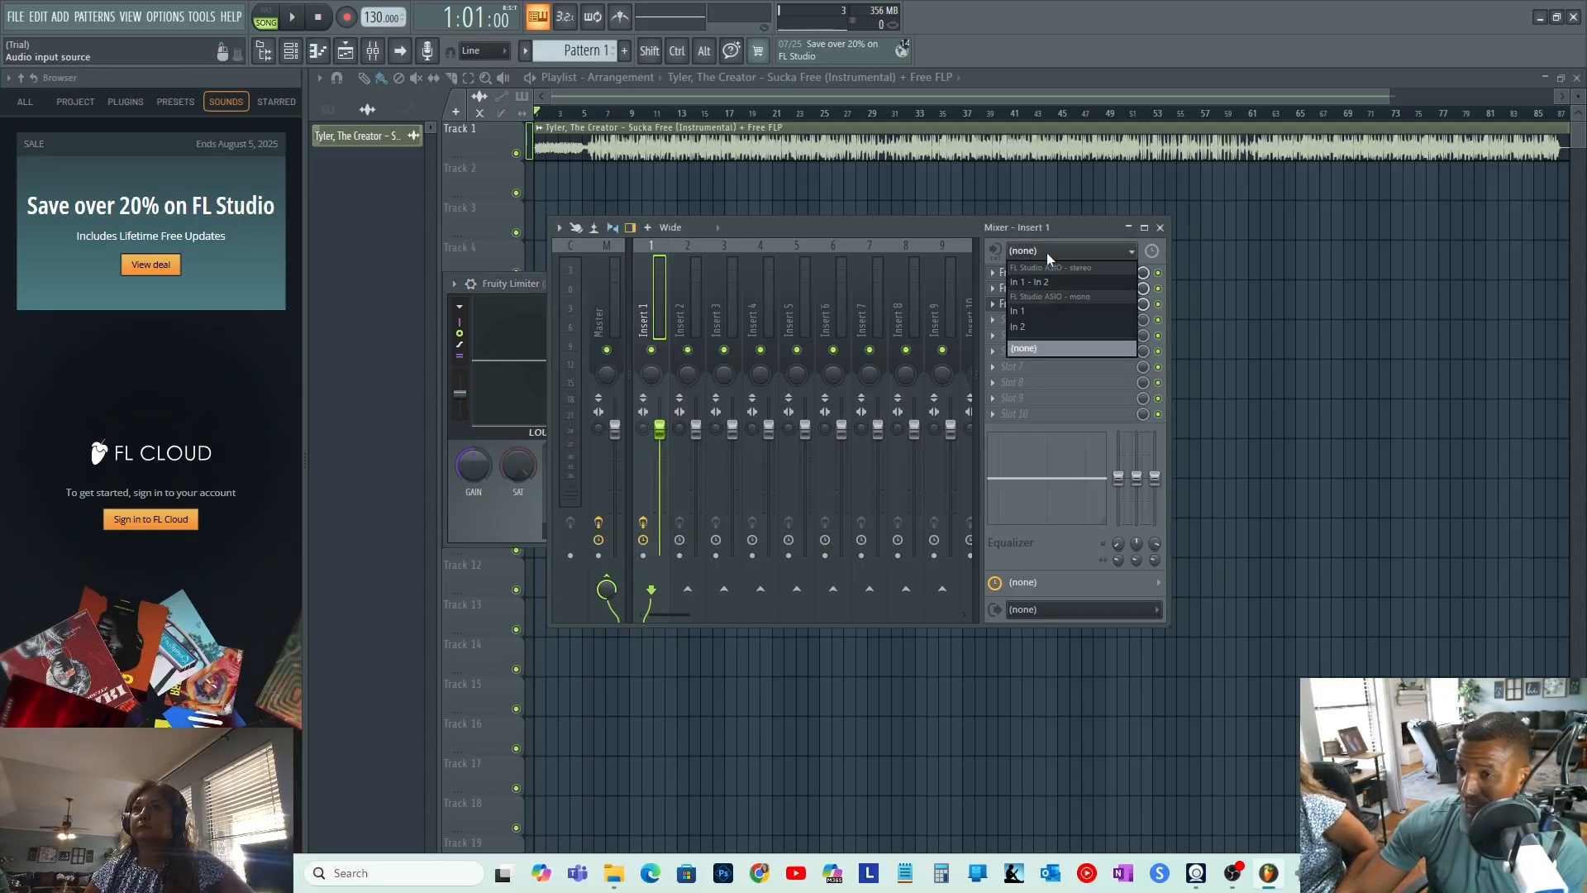
pyautogui.click(1033, 304)
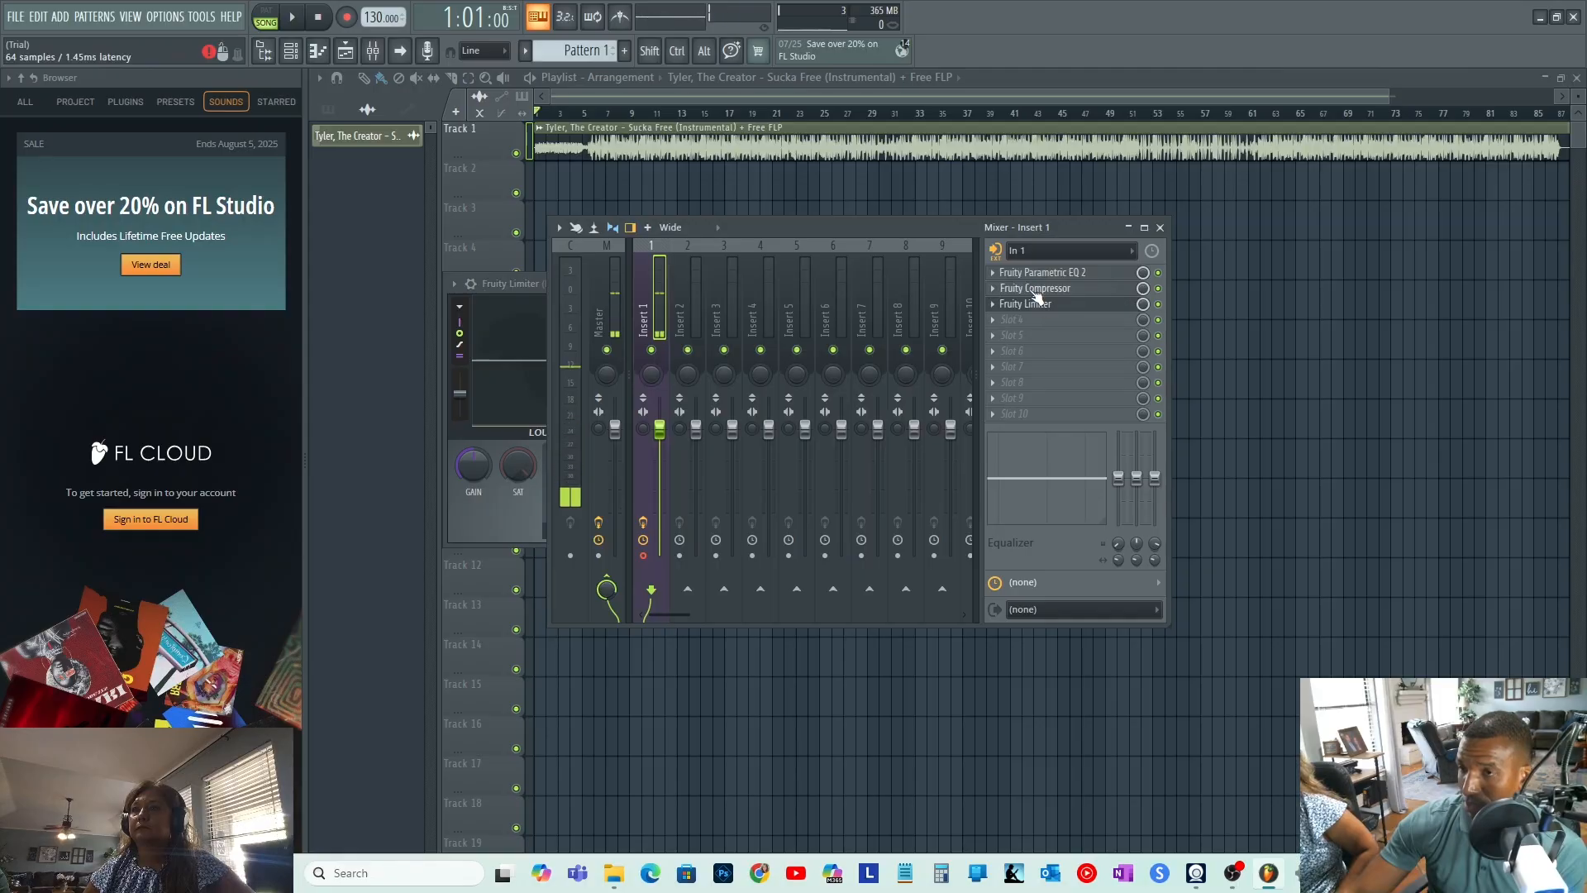
pyautogui.click(1040, 305)
pyautogui.click(1040, 305)
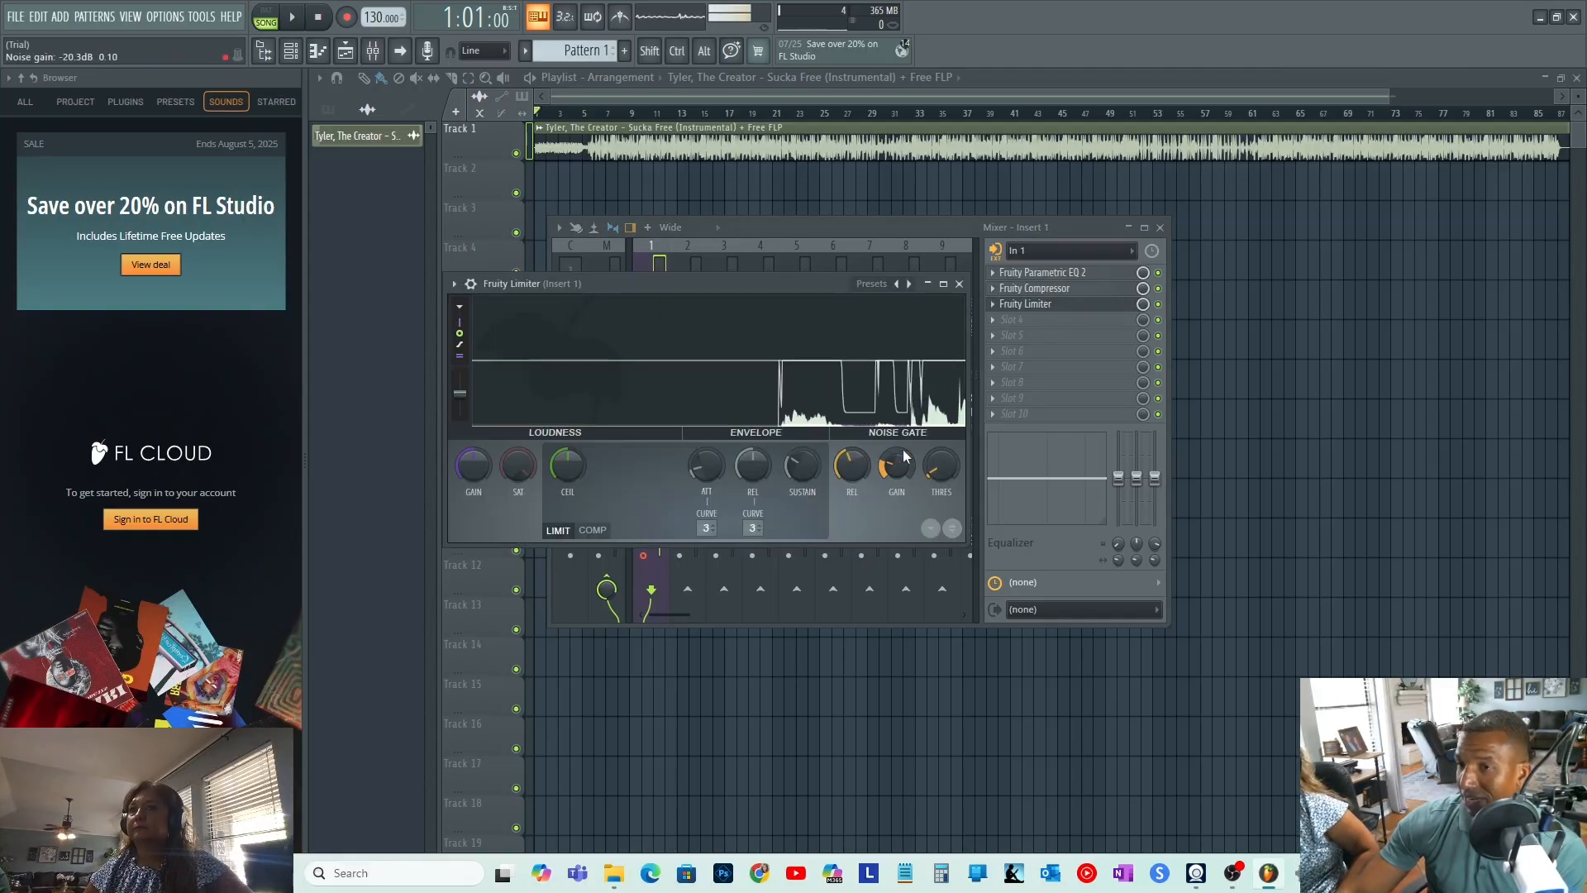
# - Fine-tune the Fruity Limiter's noise gate threshold to about -33.7 dB with the microphone input live
pyautogui.moveTo(951, 475); pyautogui.dragTo(951, 458)
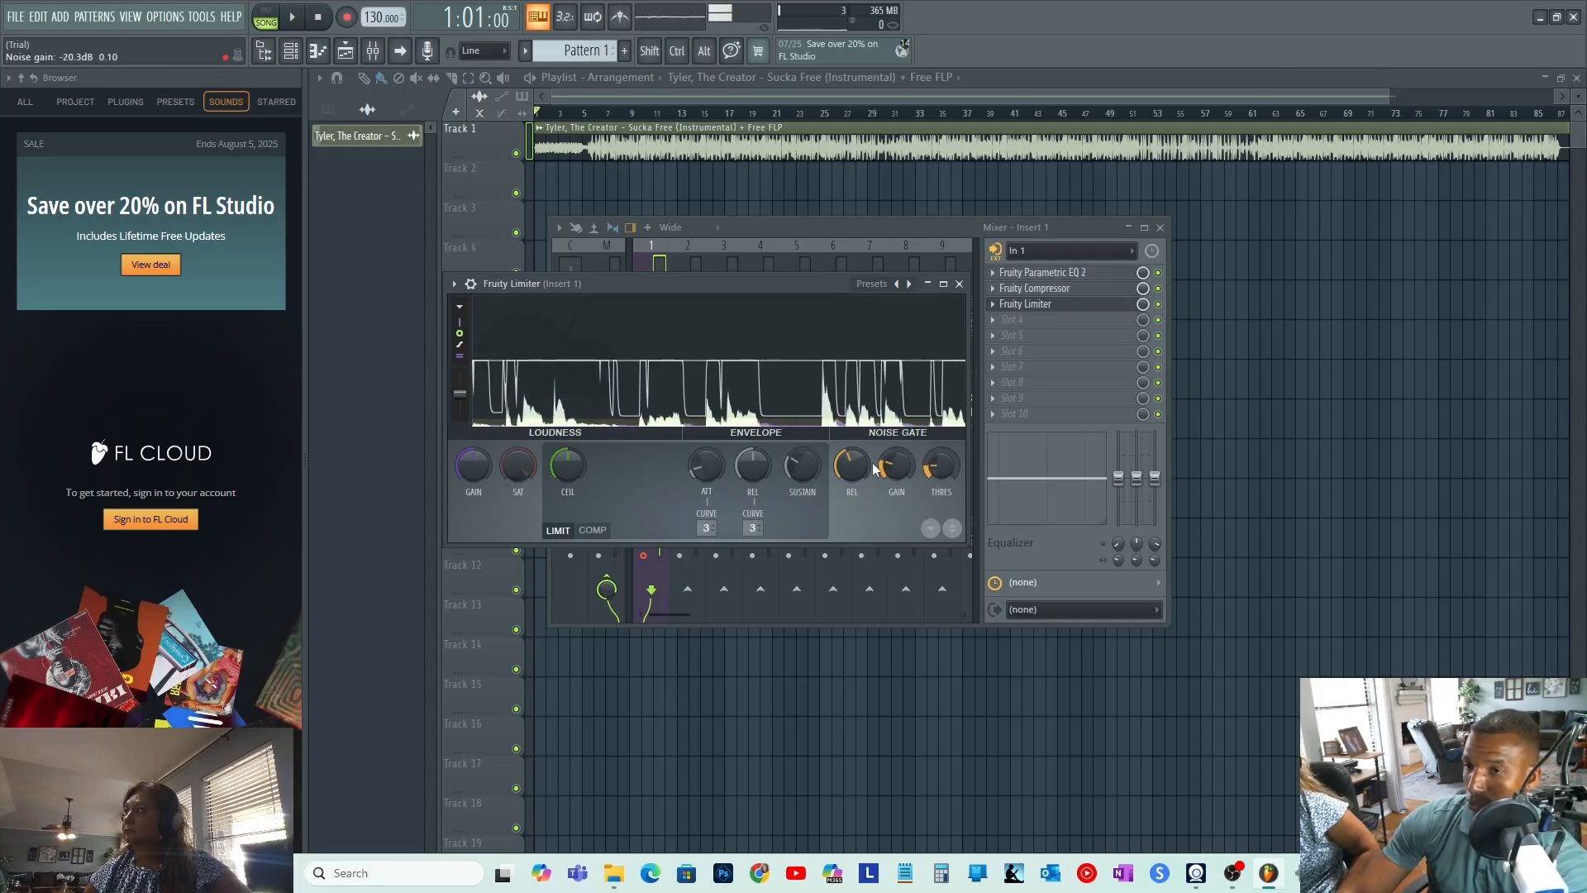
pyautogui.moveTo(941, 467)
pyautogui.mouseDown()
pyautogui.moveTo(941, 407)
pyautogui.moveTo(940, 469)
pyautogui.mouseUp()
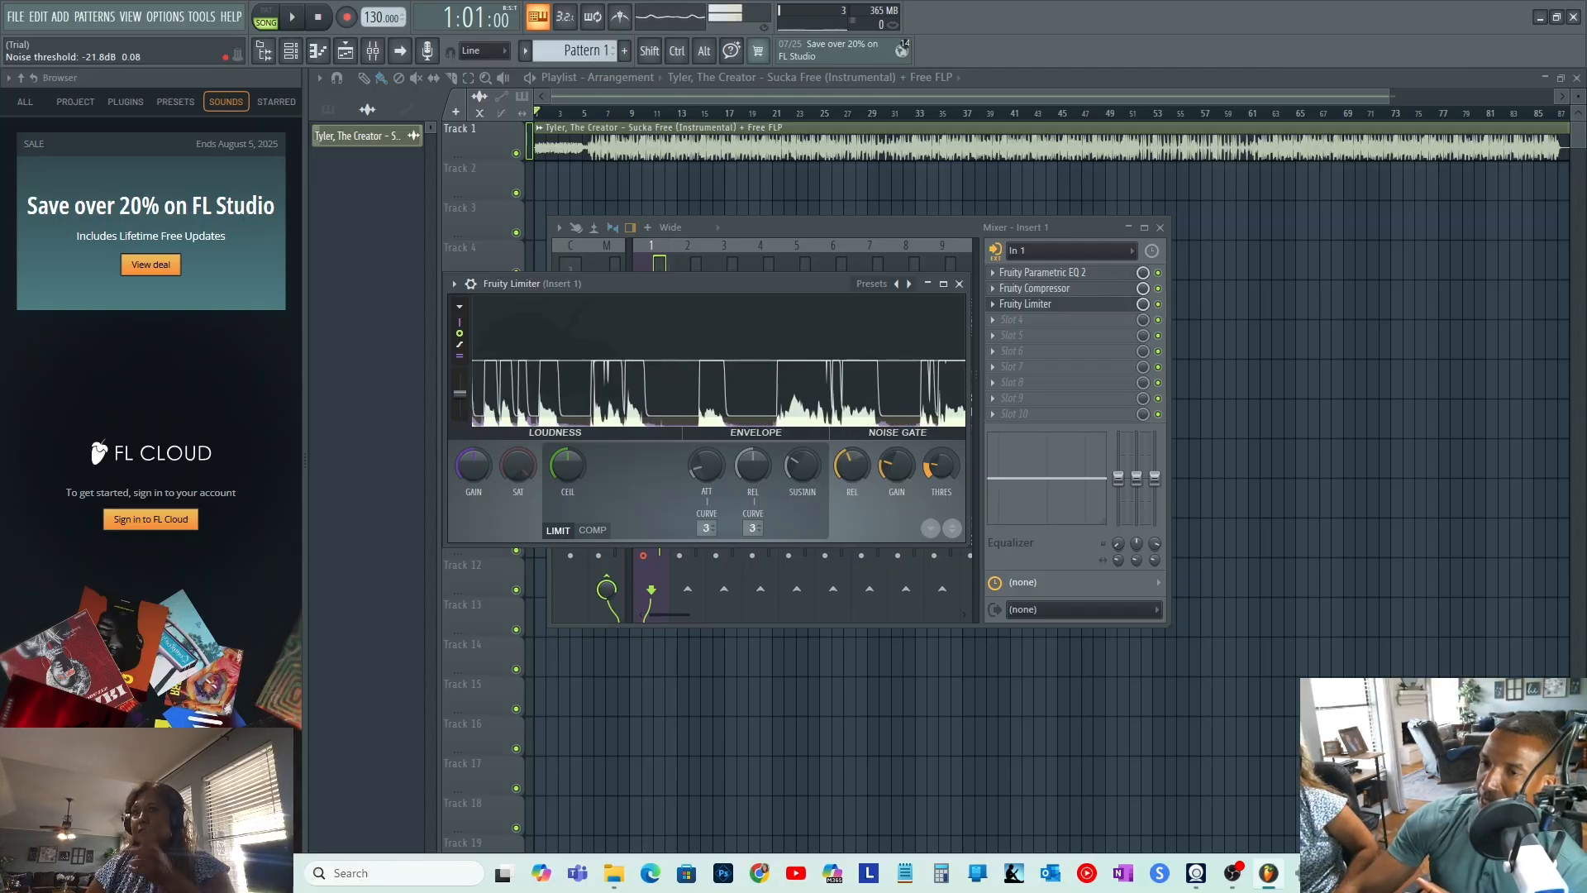
pyautogui.moveTo(954, 466); pyautogui.dragTo(956, 469)
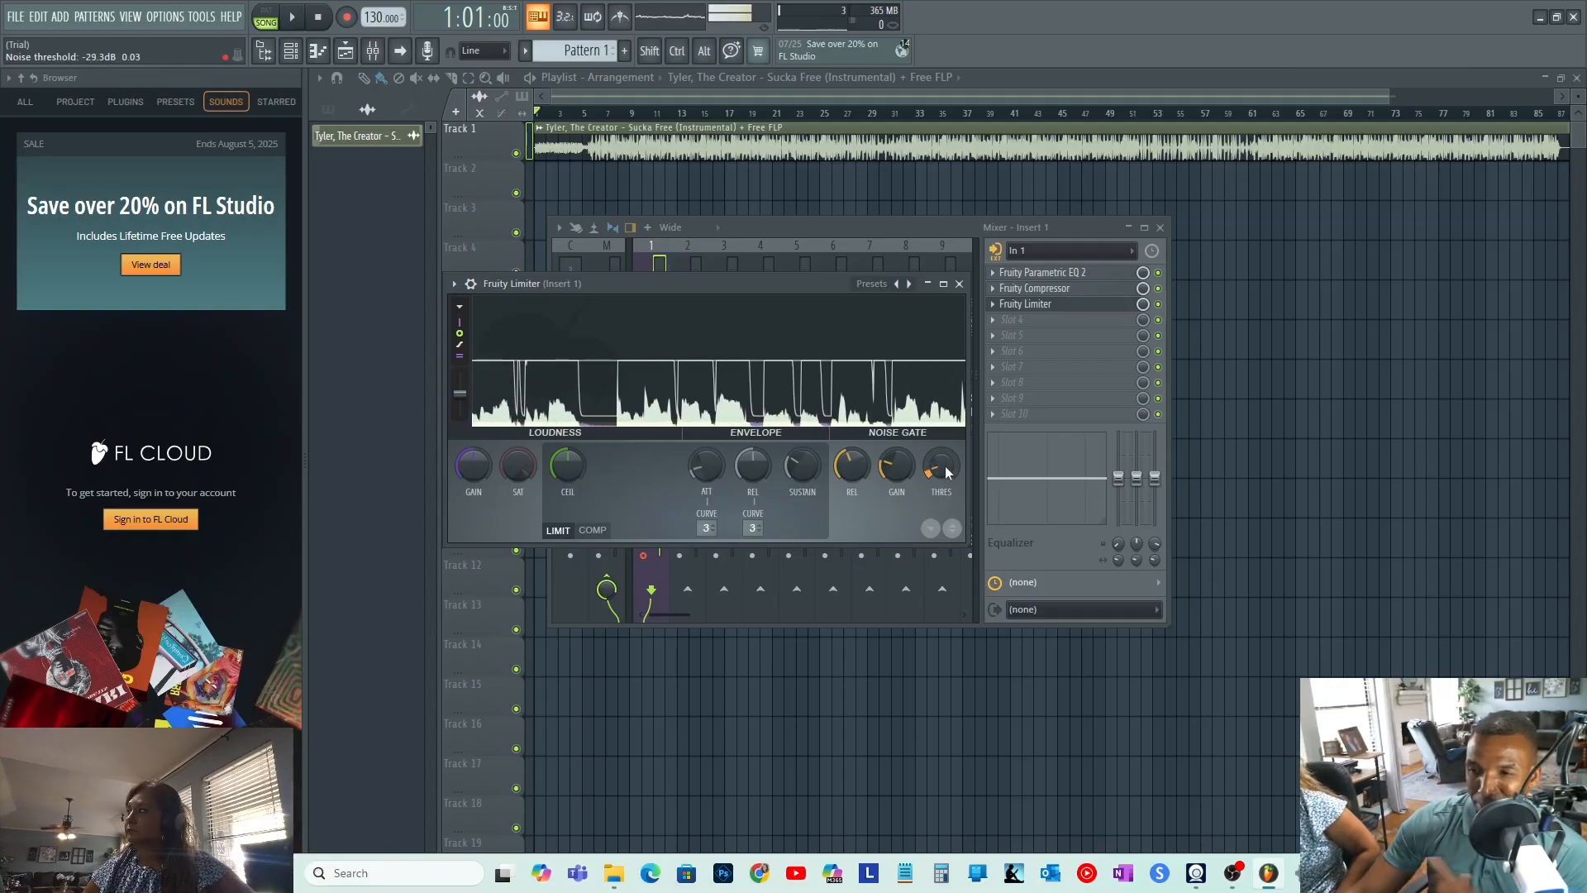
pyautogui.moveTo(936, 464); pyautogui.dragTo(897, 455)
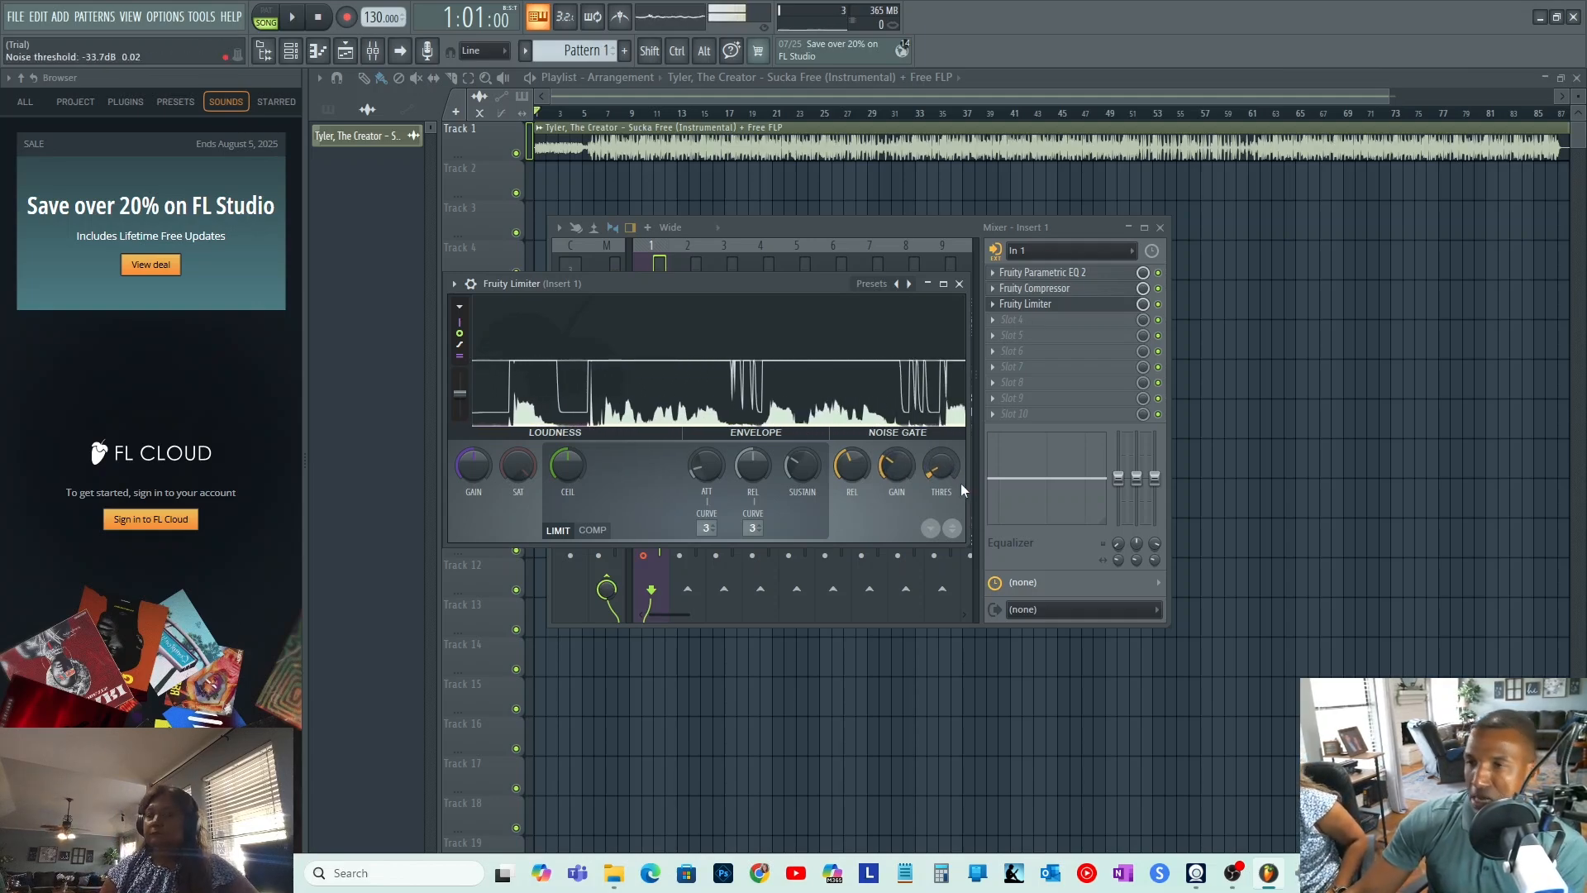
pyautogui.moveTo(937, 475); pyautogui.dragTo(938, 472)
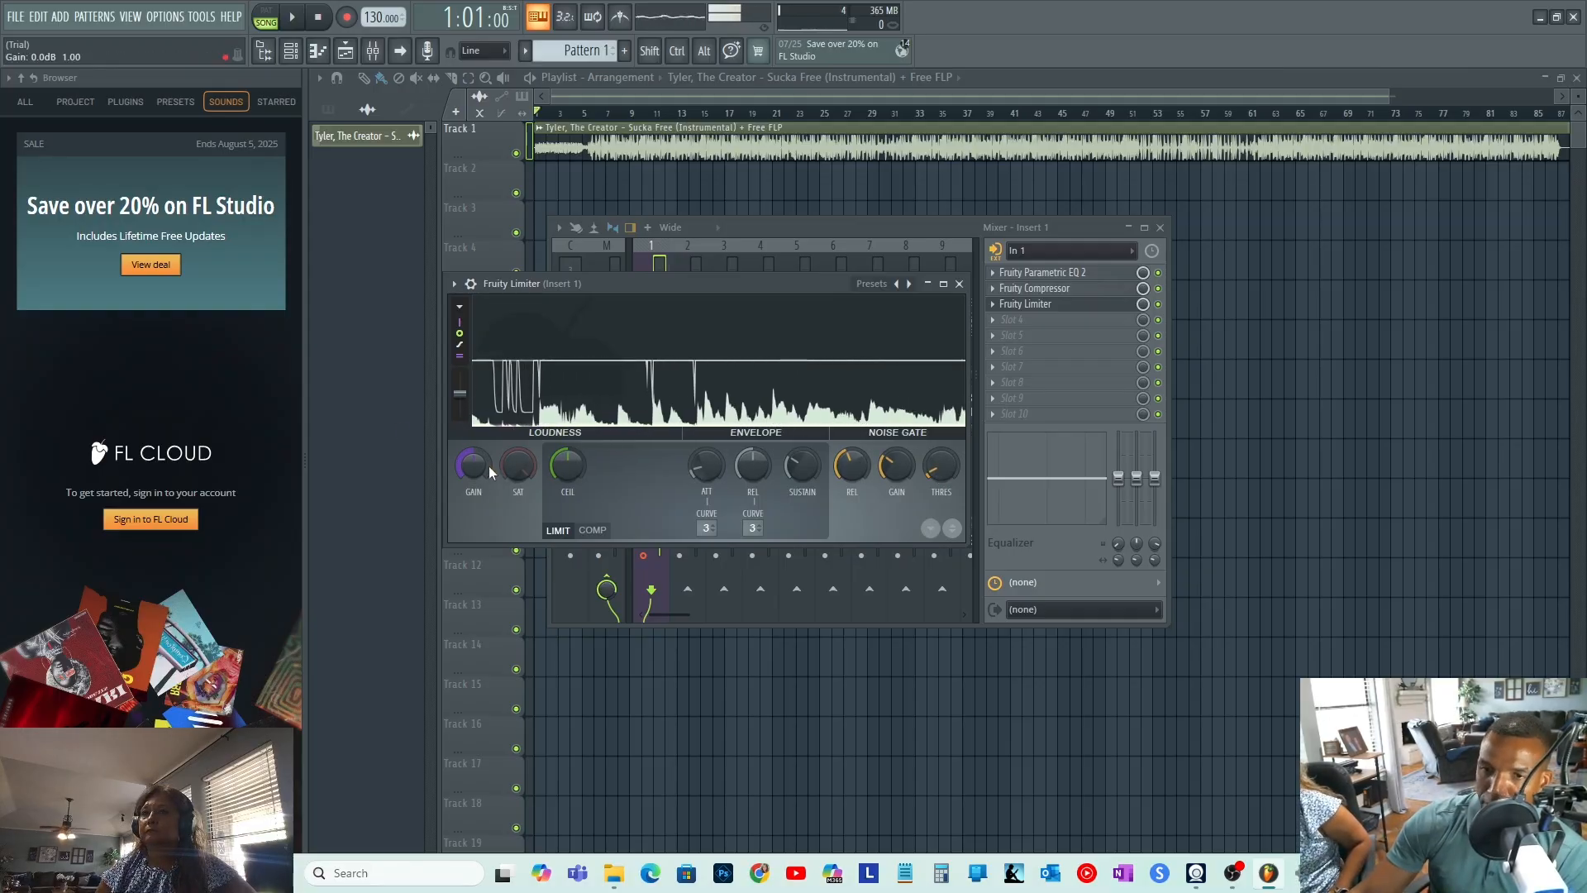
# - Raise the Fruity Limiter's loudness gain slightly and set the audio input of Insert 1 to (none)
pyautogui.moveTo(486, 465); pyautogui.dragTo(487, 458)
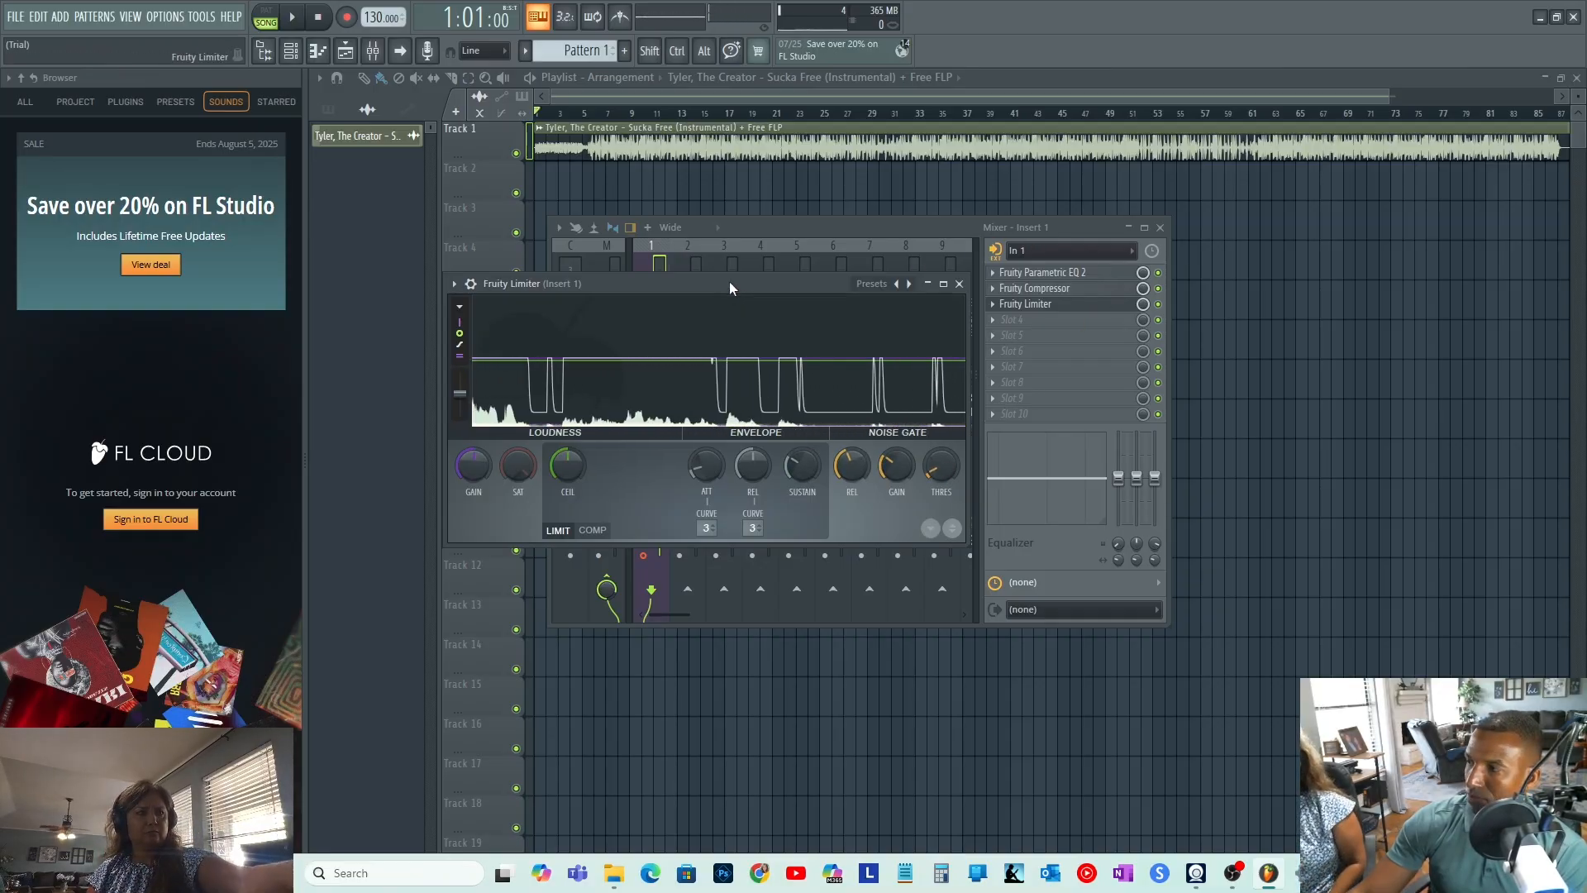
pyautogui.click(1064, 251)
pyautogui.click(1049, 349)
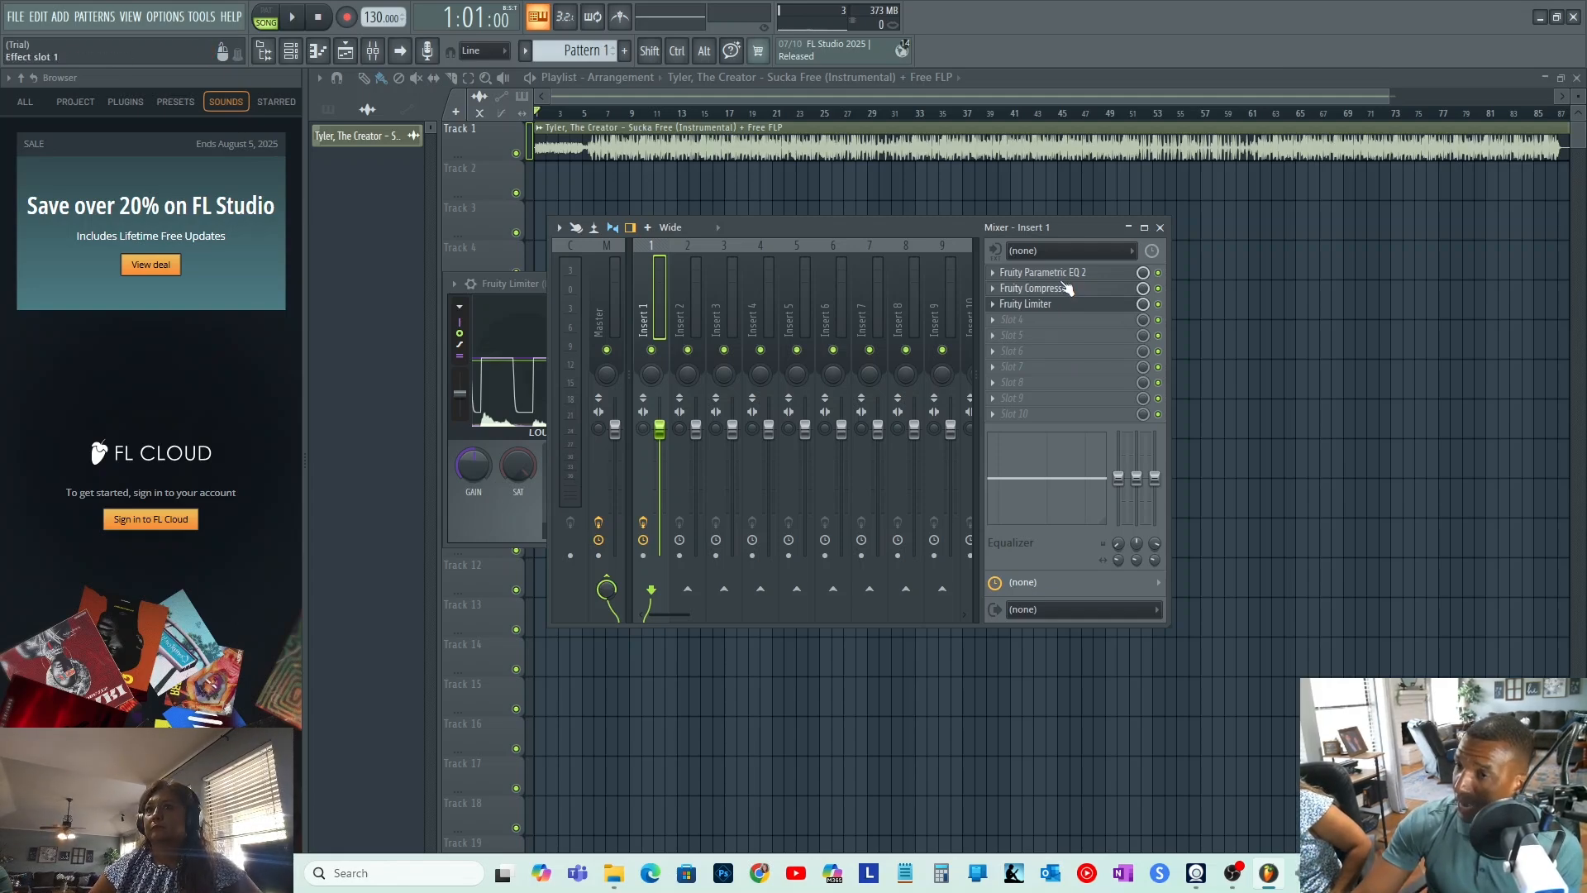
pyautogui.rightClick(660, 246)
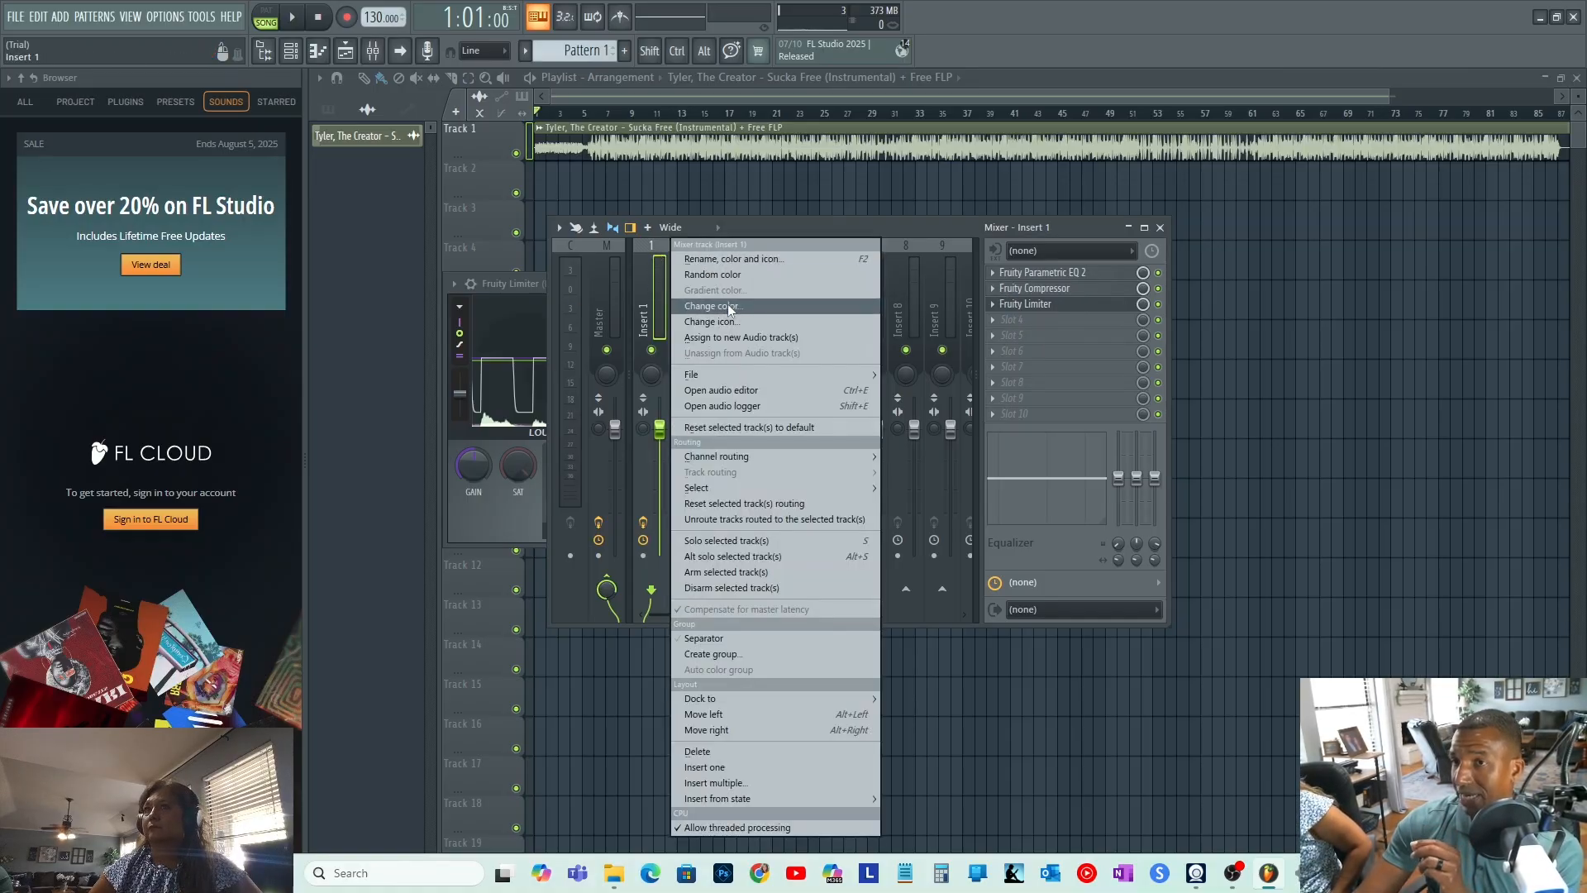
pyautogui.moveTo(728, 374)
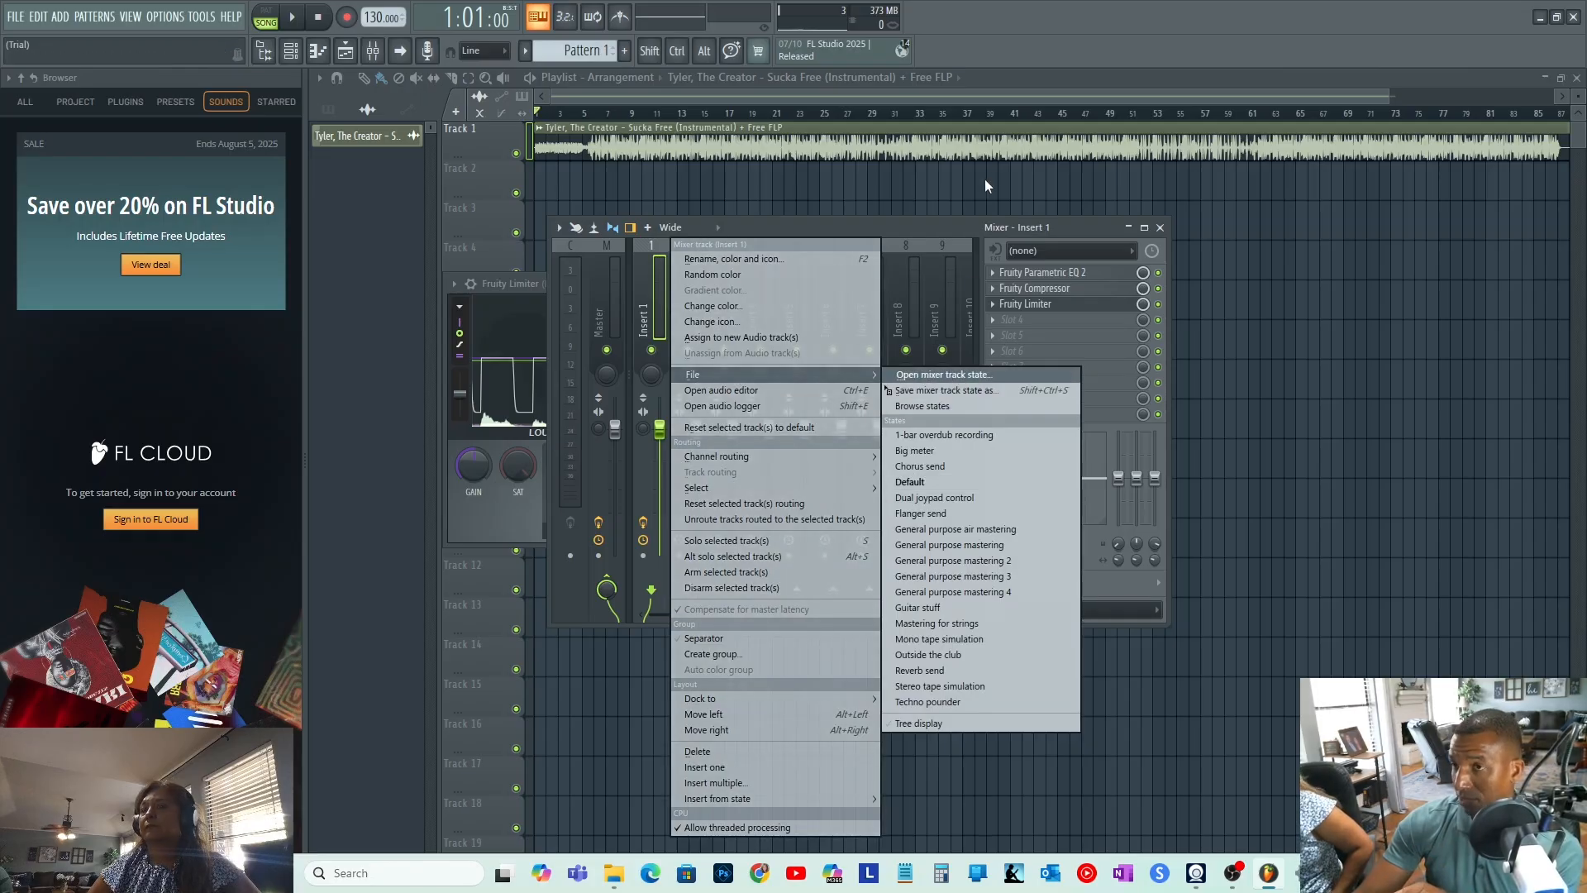
pyautogui.click(962, 226)
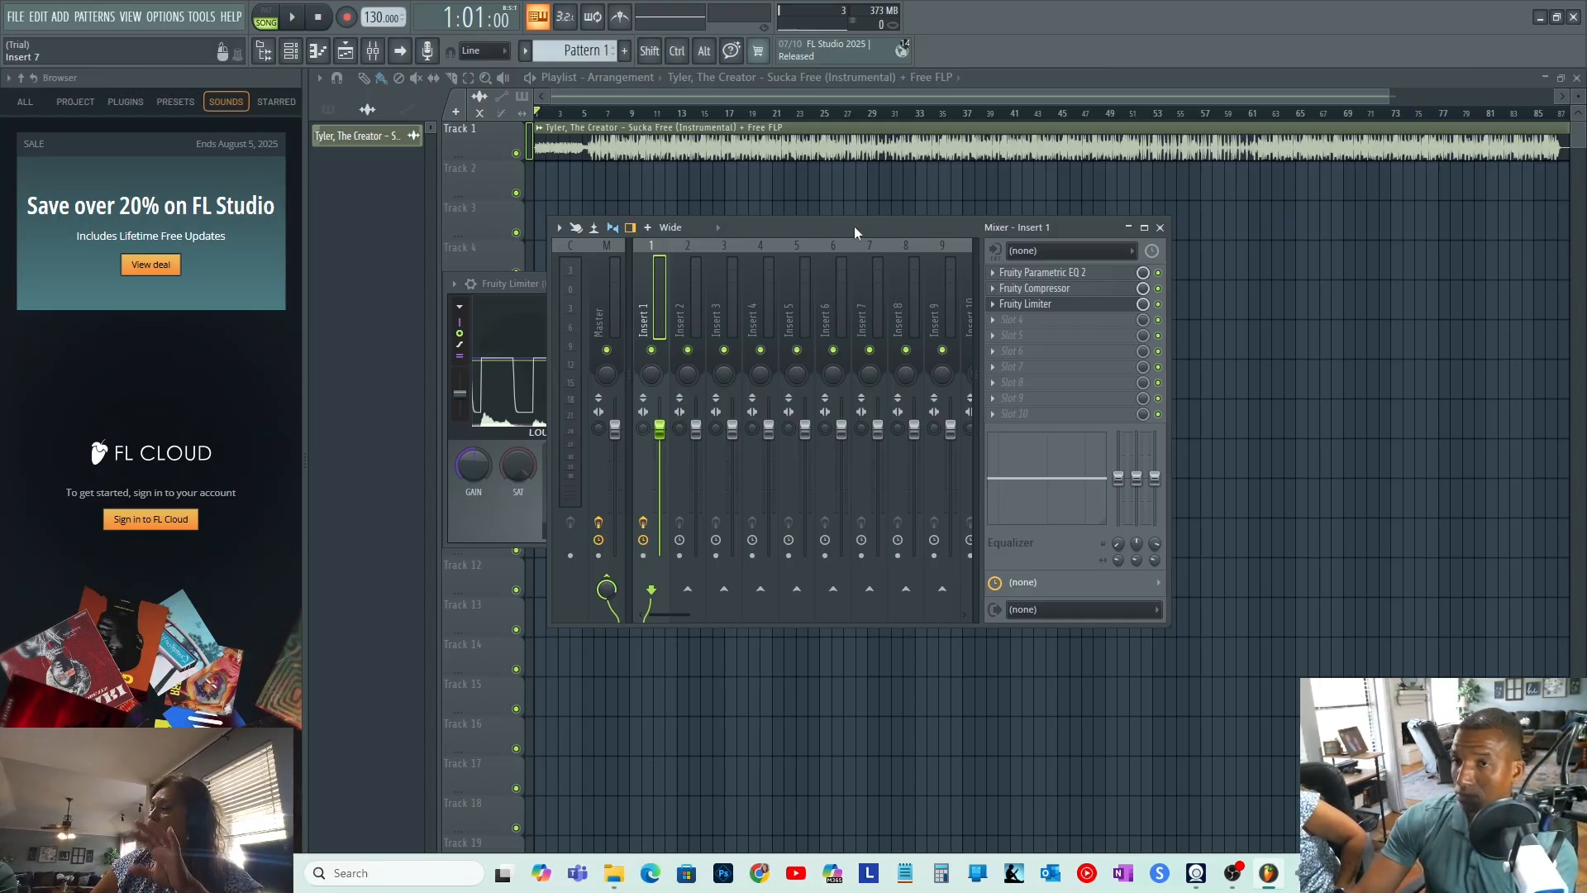
# - Set the audio input of Insert 1 to In 1 and slightly raise the Fruity Limiter's noise gate threshold
pyautogui.moveTo(855, 226); pyautogui.dragTo(841, 218)
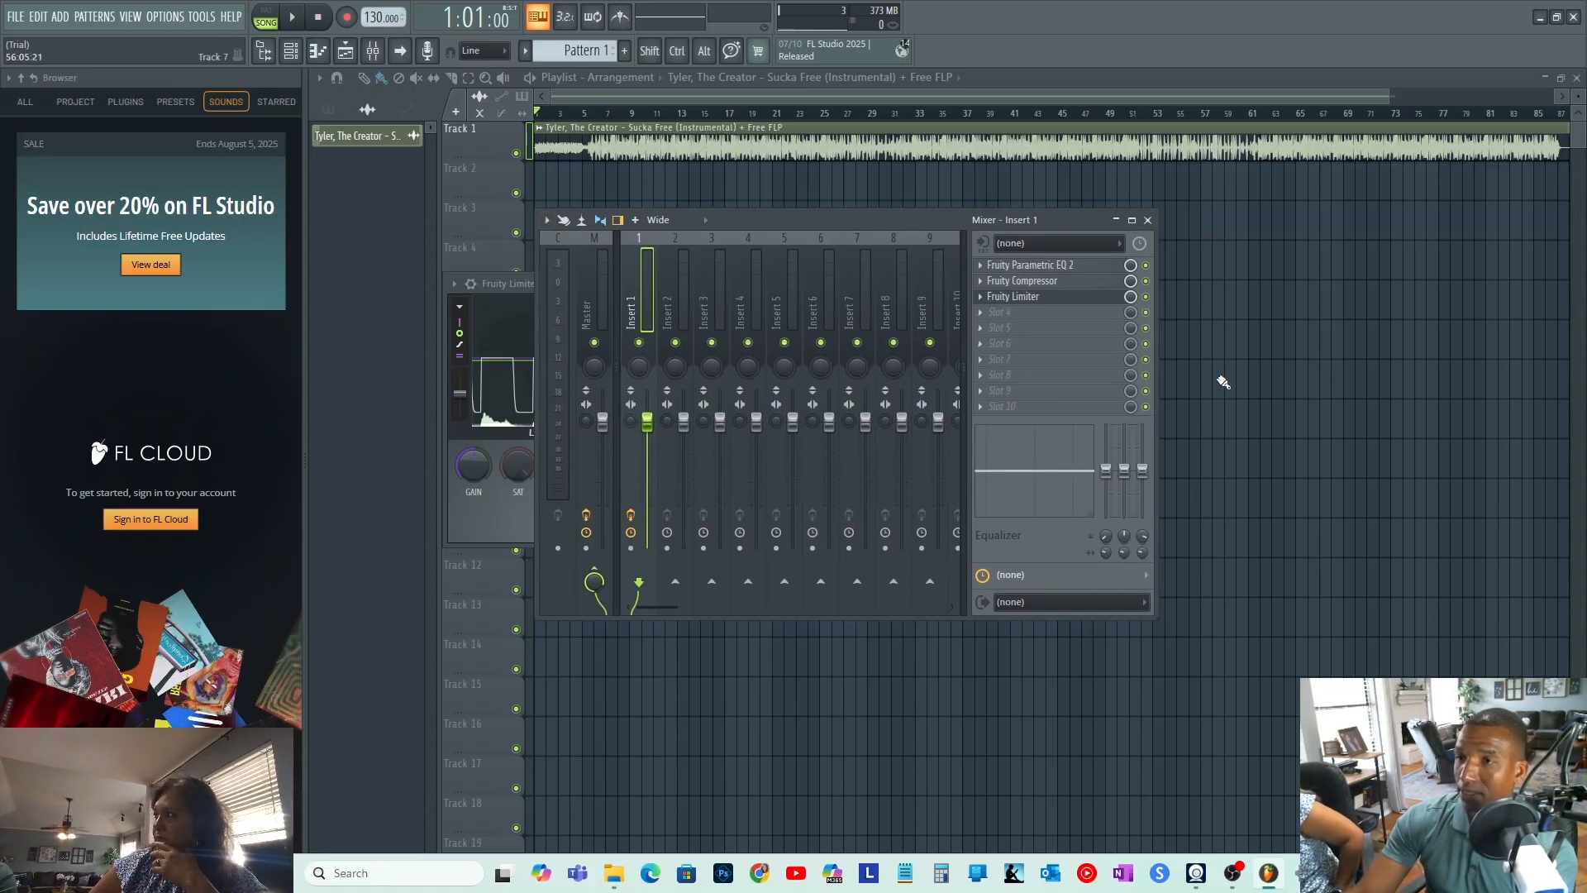
pyautogui.click(1033, 297)
pyautogui.click(1049, 243)
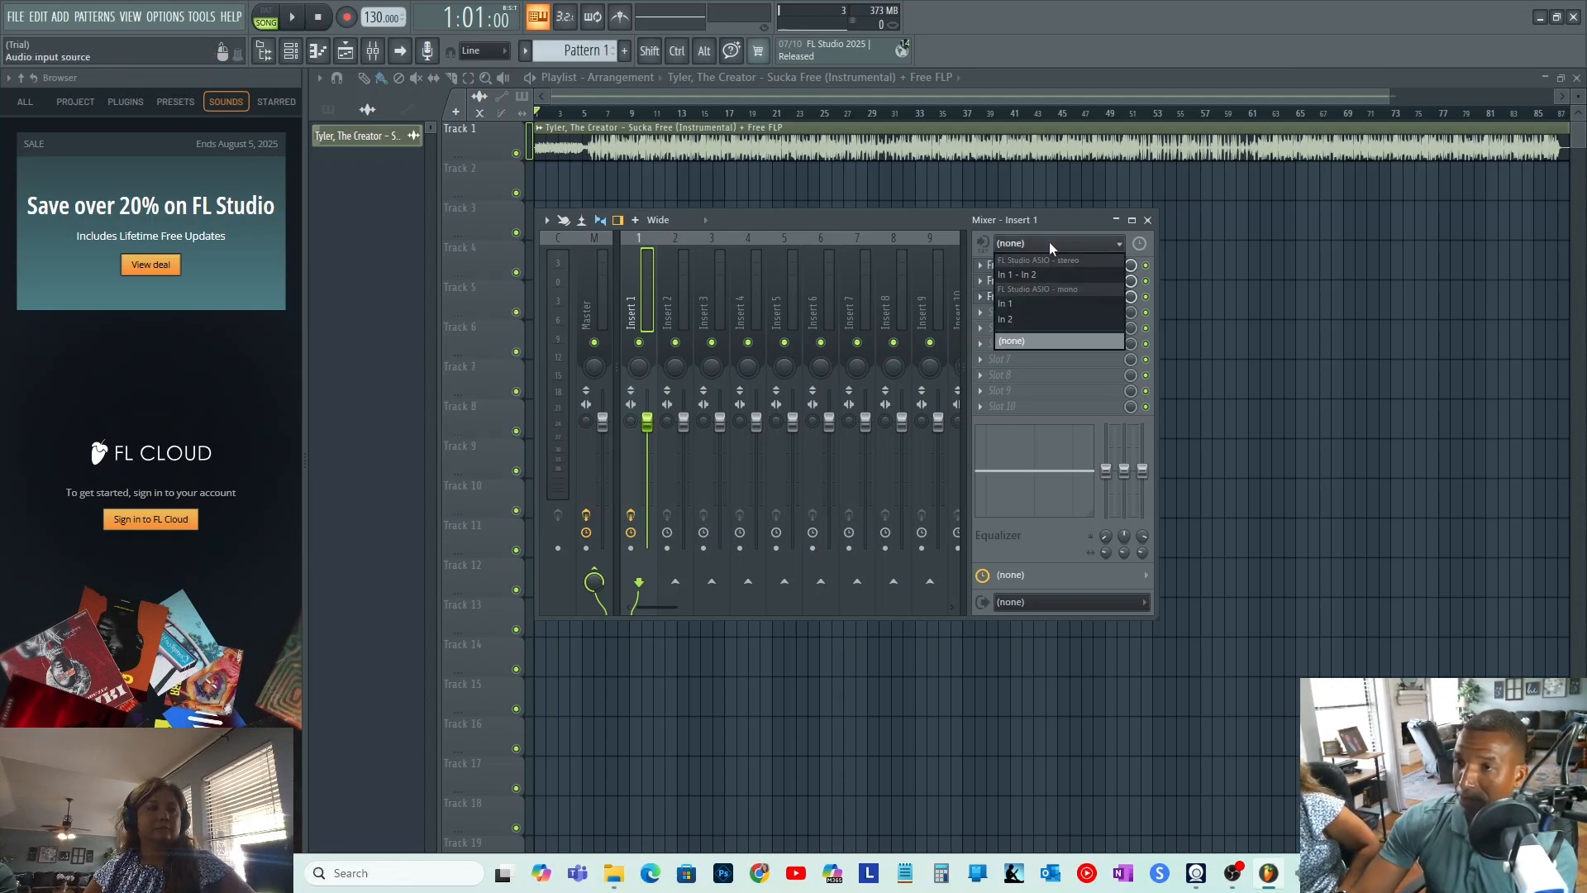
pyautogui.click(1020, 306)
pyautogui.click(1017, 298)
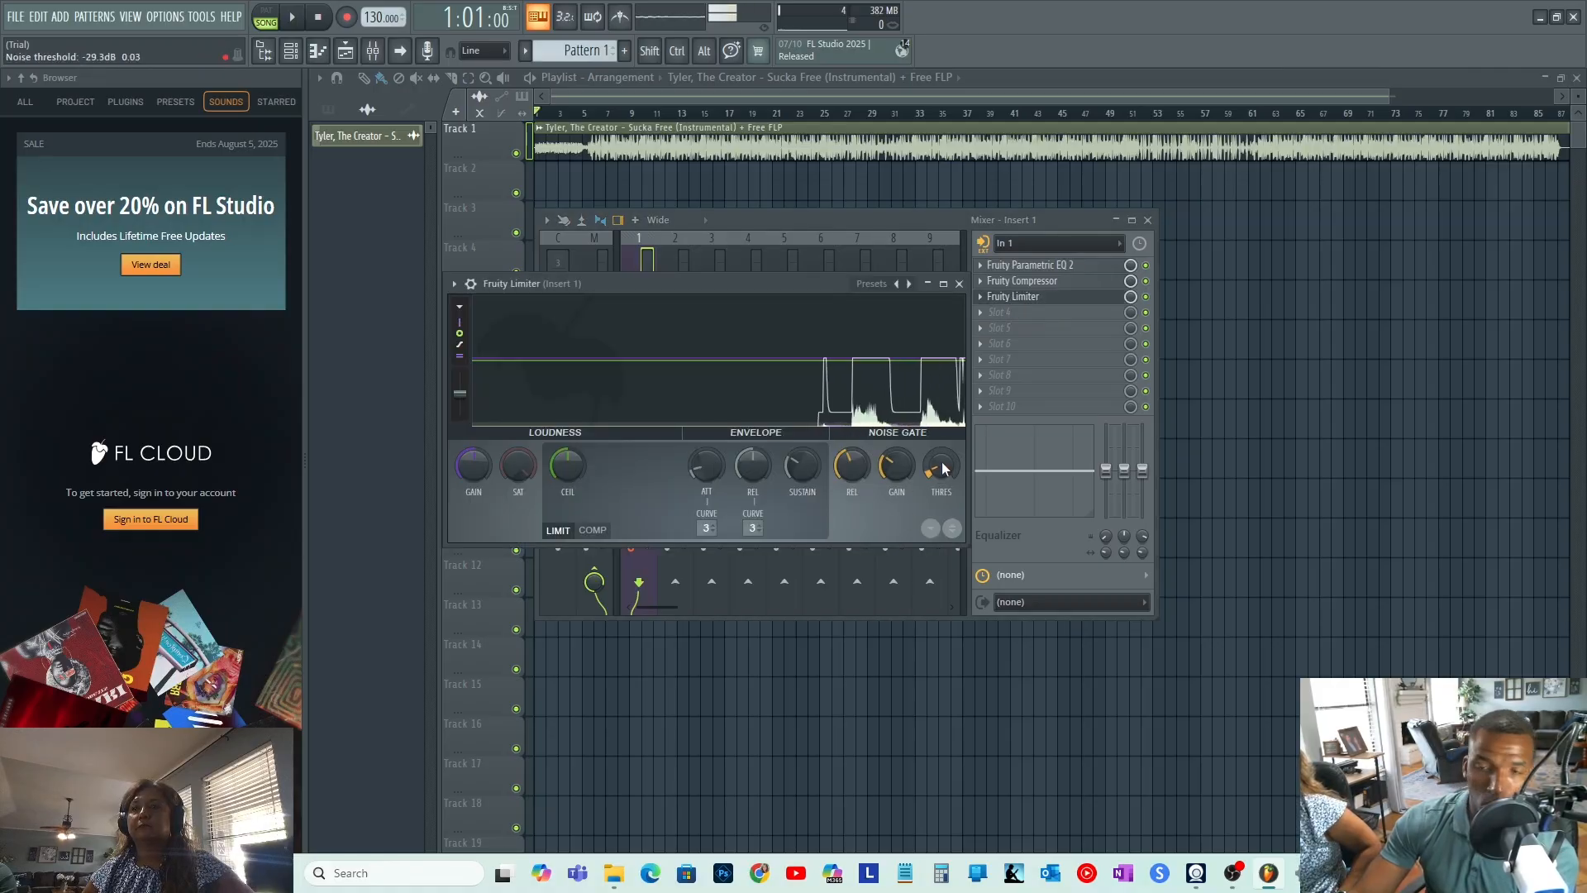
pyautogui.moveTo(944, 466); pyautogui.dragTo(944, 455)
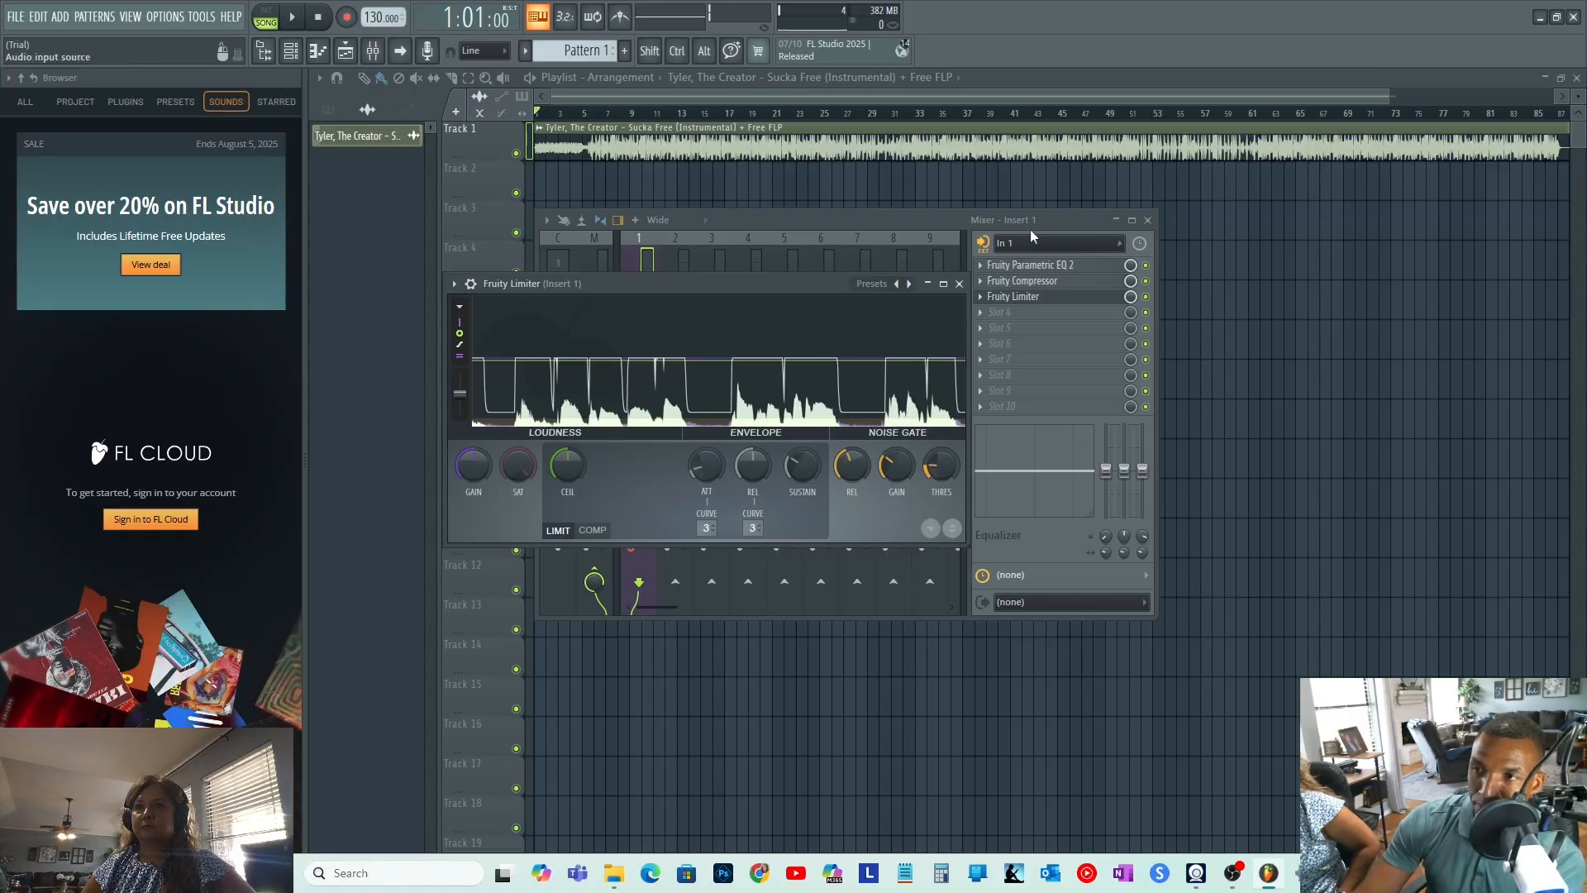
# - Add Fruity Reeverb 2 to effect slot 4 of Insert 1 and lower its wet level
pyautogui.click(985, 314)
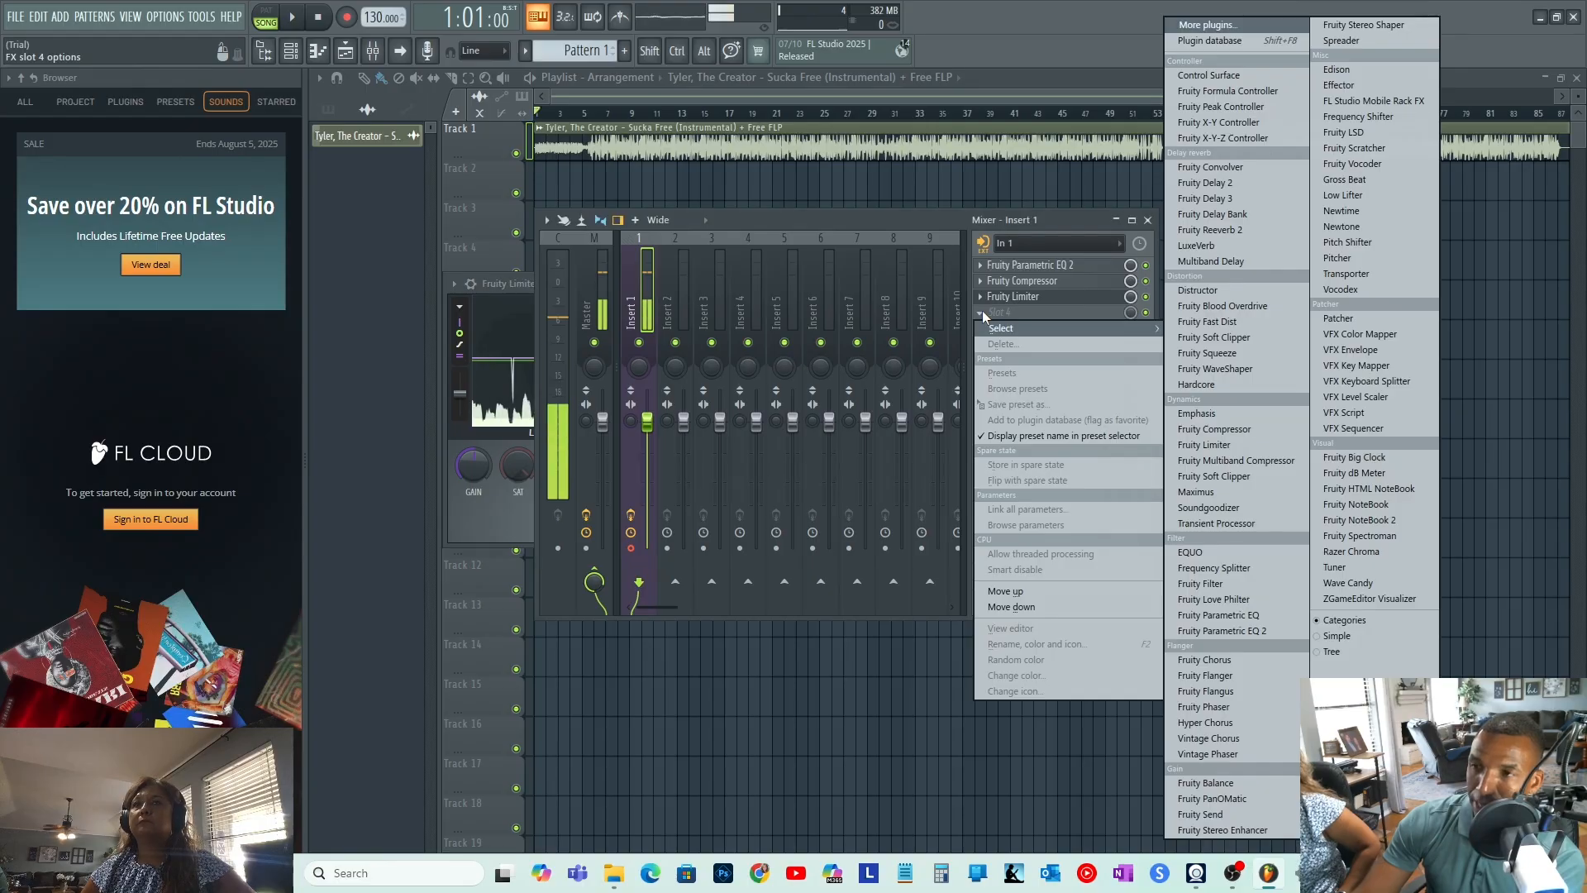
pyautogui.click(1215, 230)
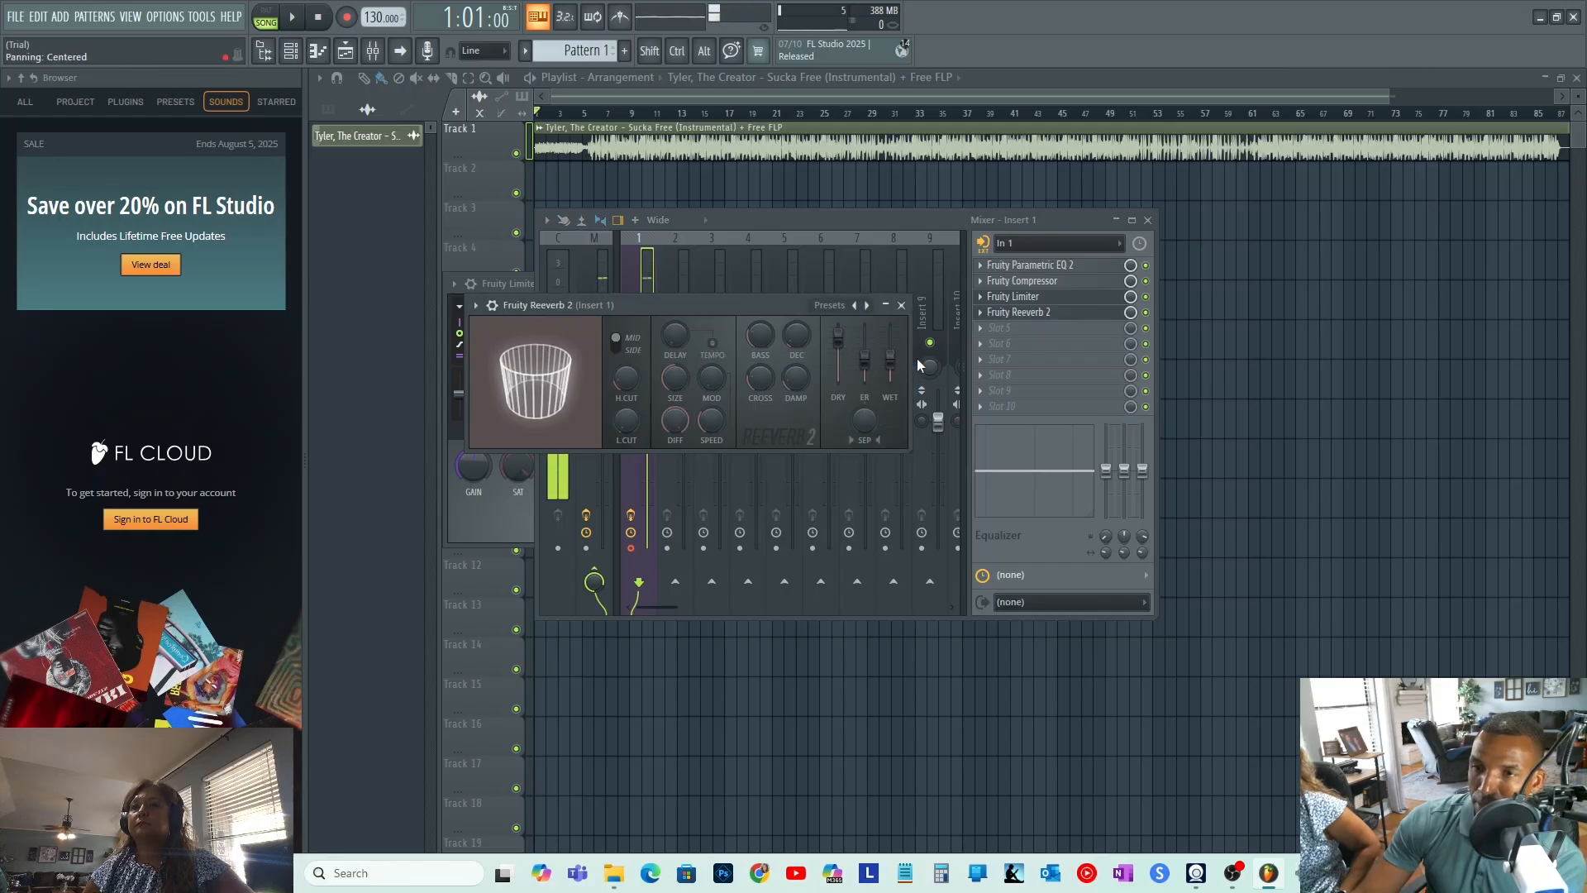
pyautogui.moveTo(905, 367); pyautogui.dragTo(900, 387)
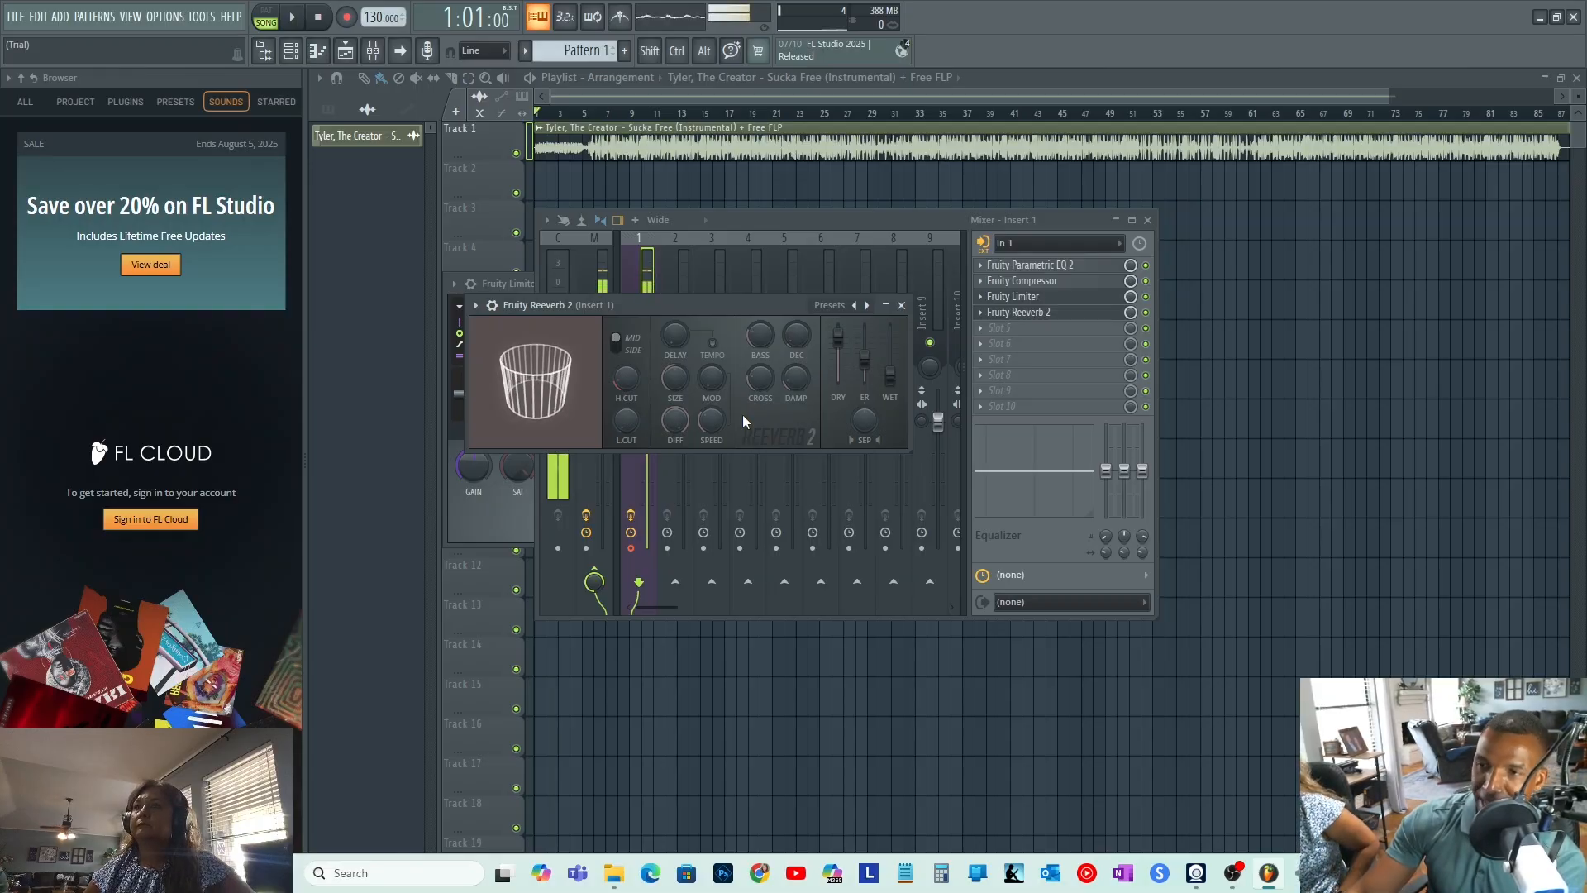
pyautogui.click(902, 306)
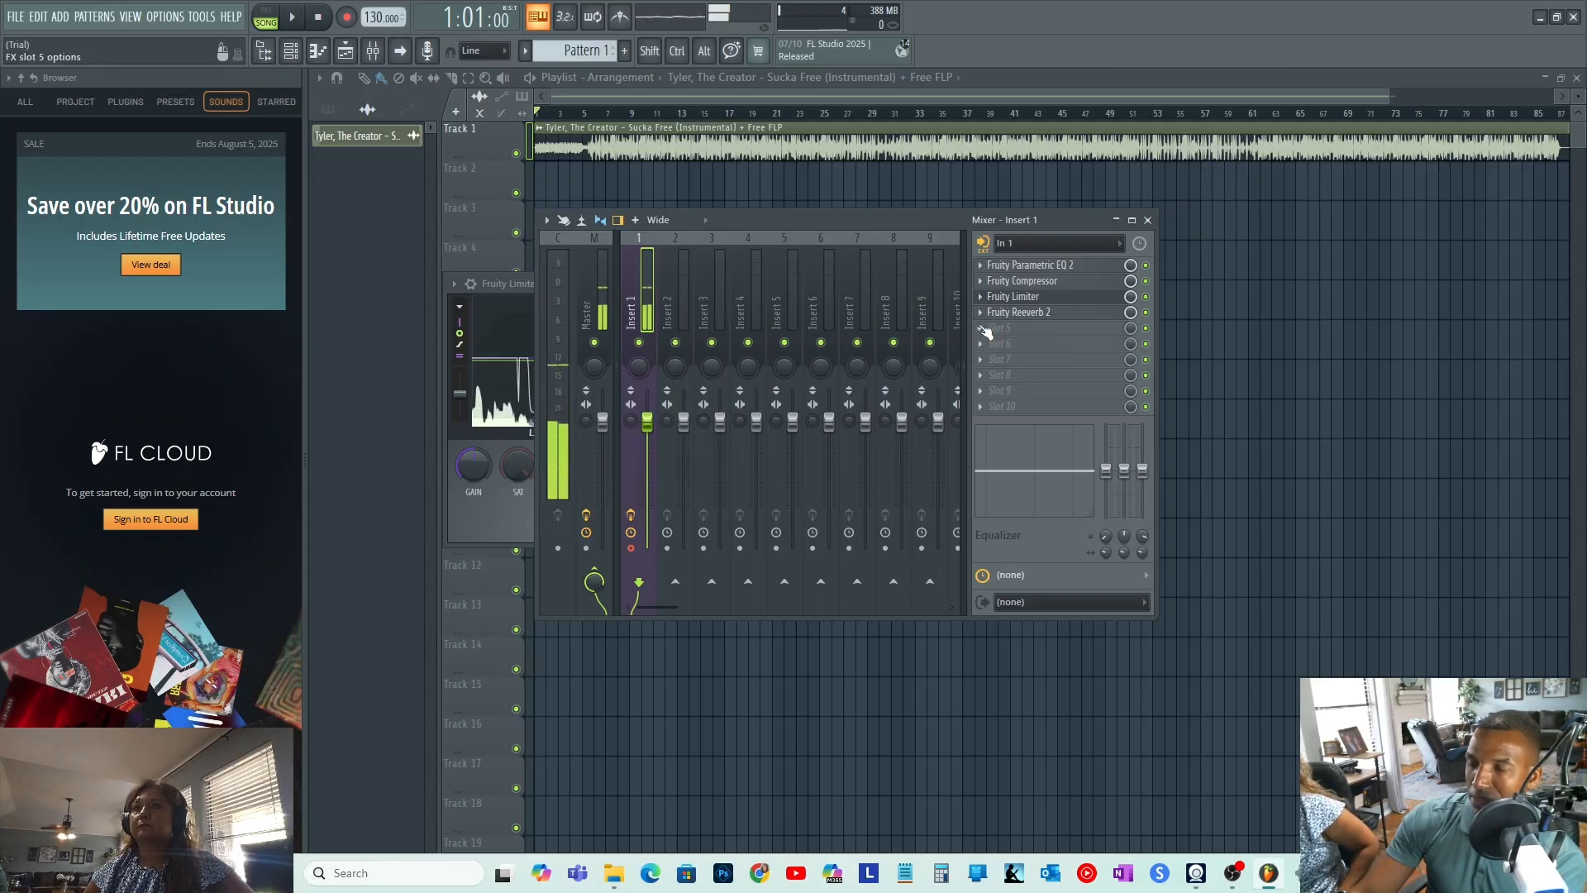
# - Add Soundgoodizer to effect slot 5 of Insert 1 and reduce its amount to a low setting
pyautogui.click(989, 330)
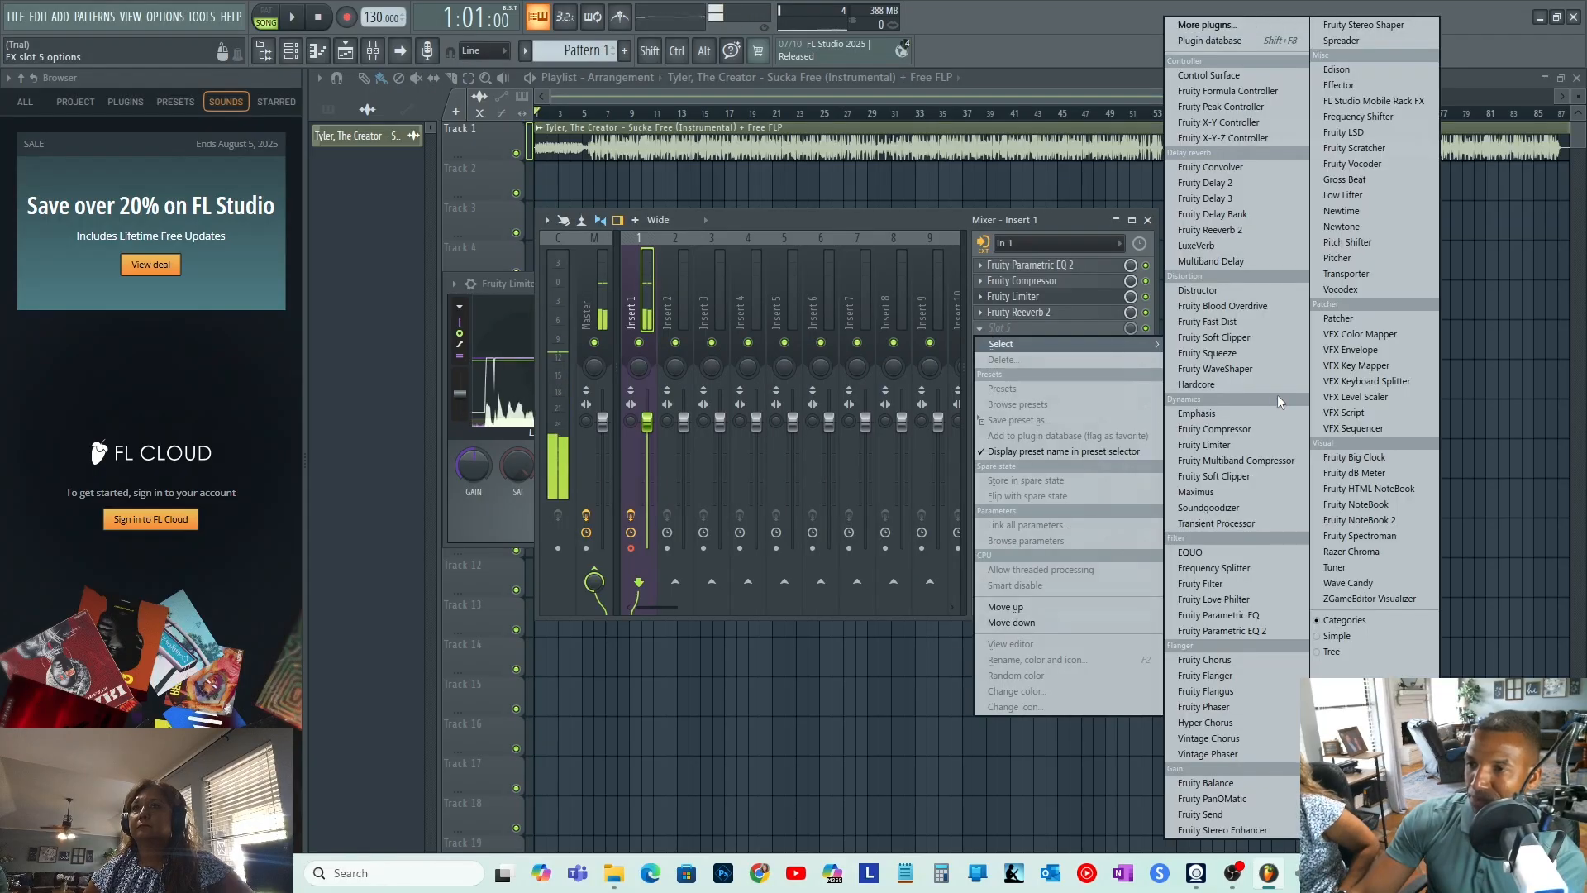
pyautogui.click(1221, 508)
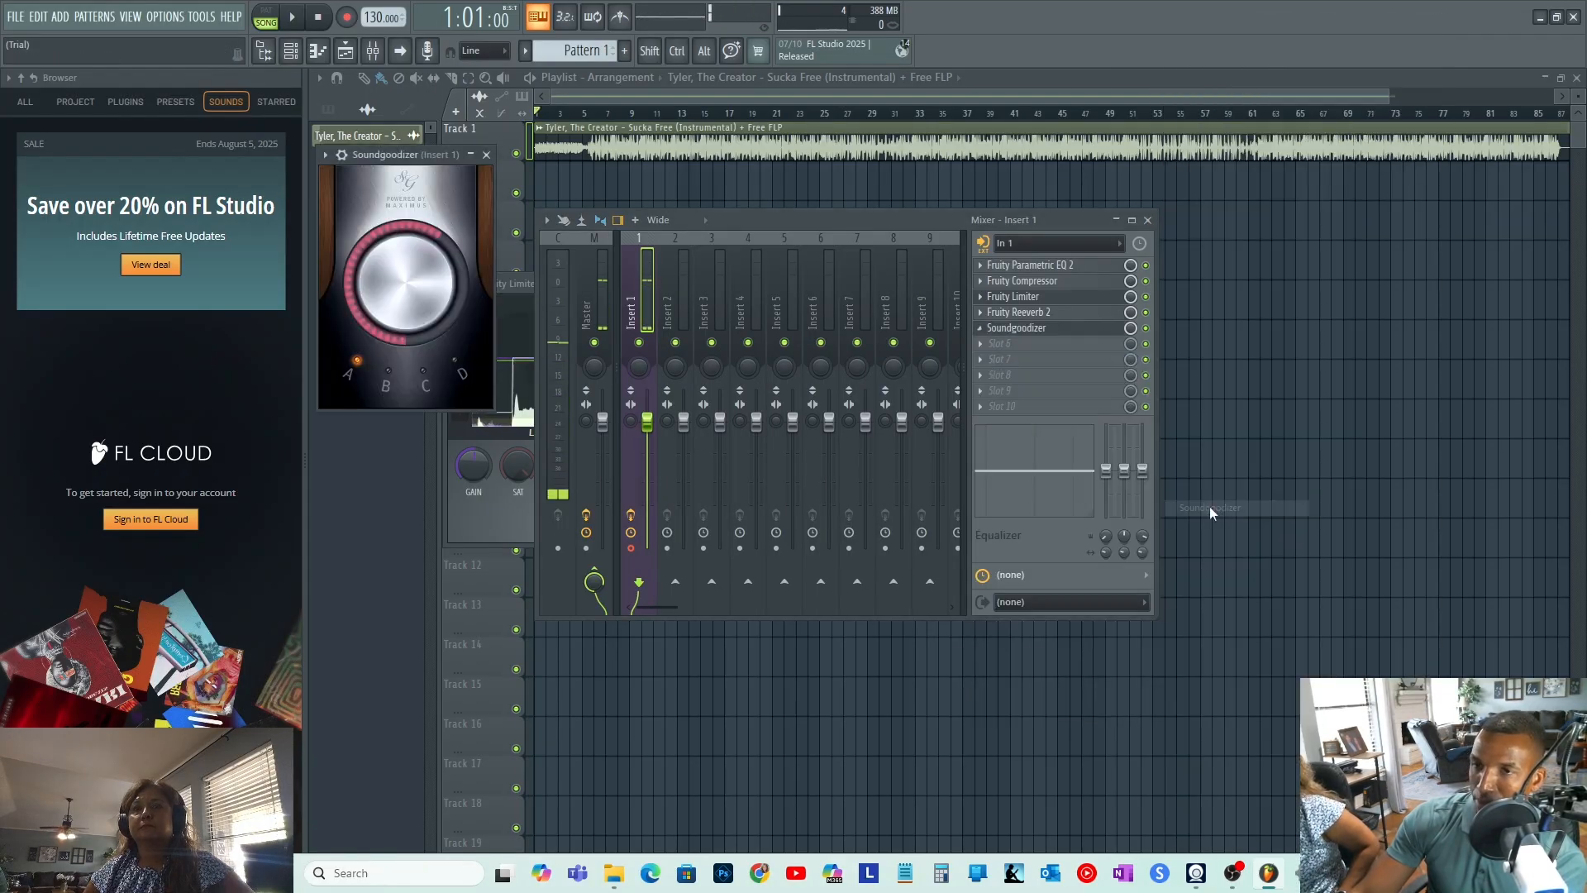
pyautogui.moveTo(418, 265); pyautogui.dragTo(419, 339)
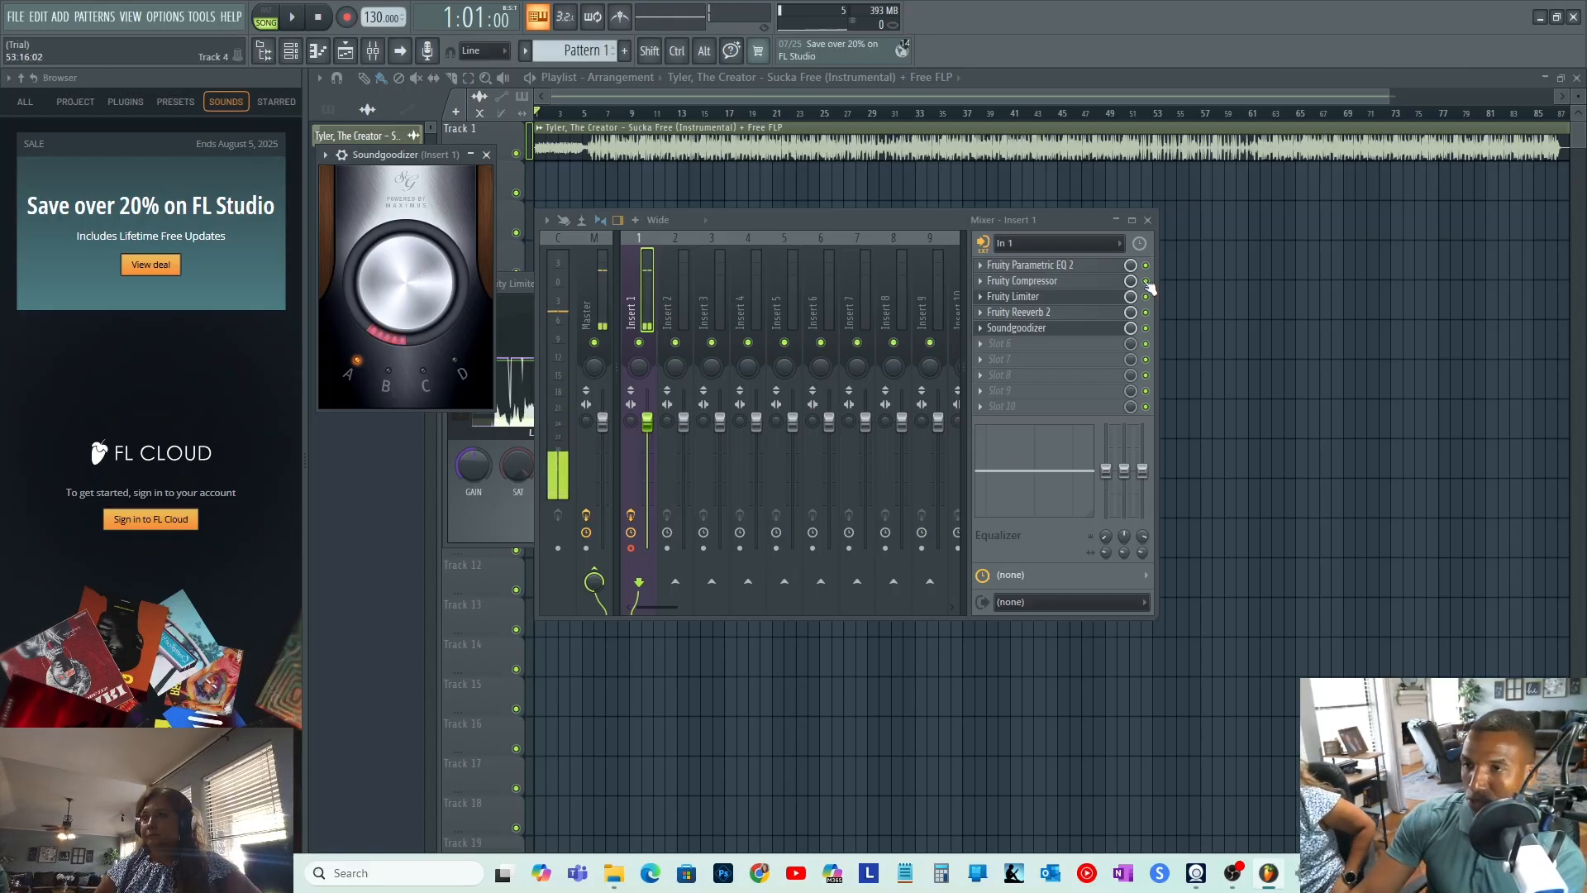
pyautogui.click(487, 154)
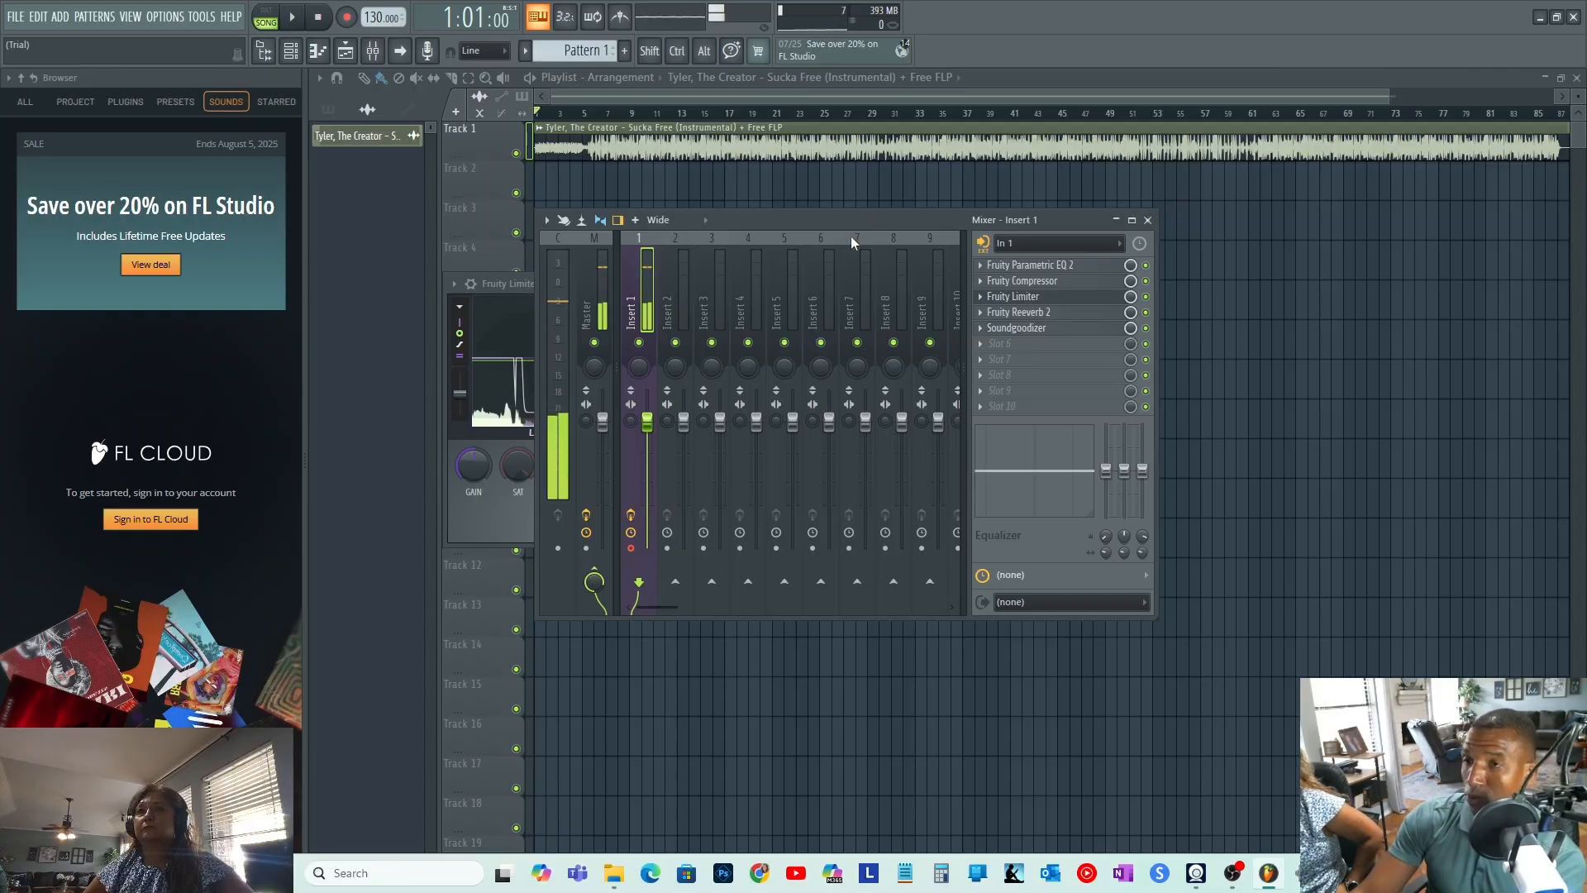
# - Save the mixer track state of Insert 1 as "Pre record vocal settings" in the Mixer presets folder and dismiss the purchase offer
pyautogui.rightClick(642, 235)
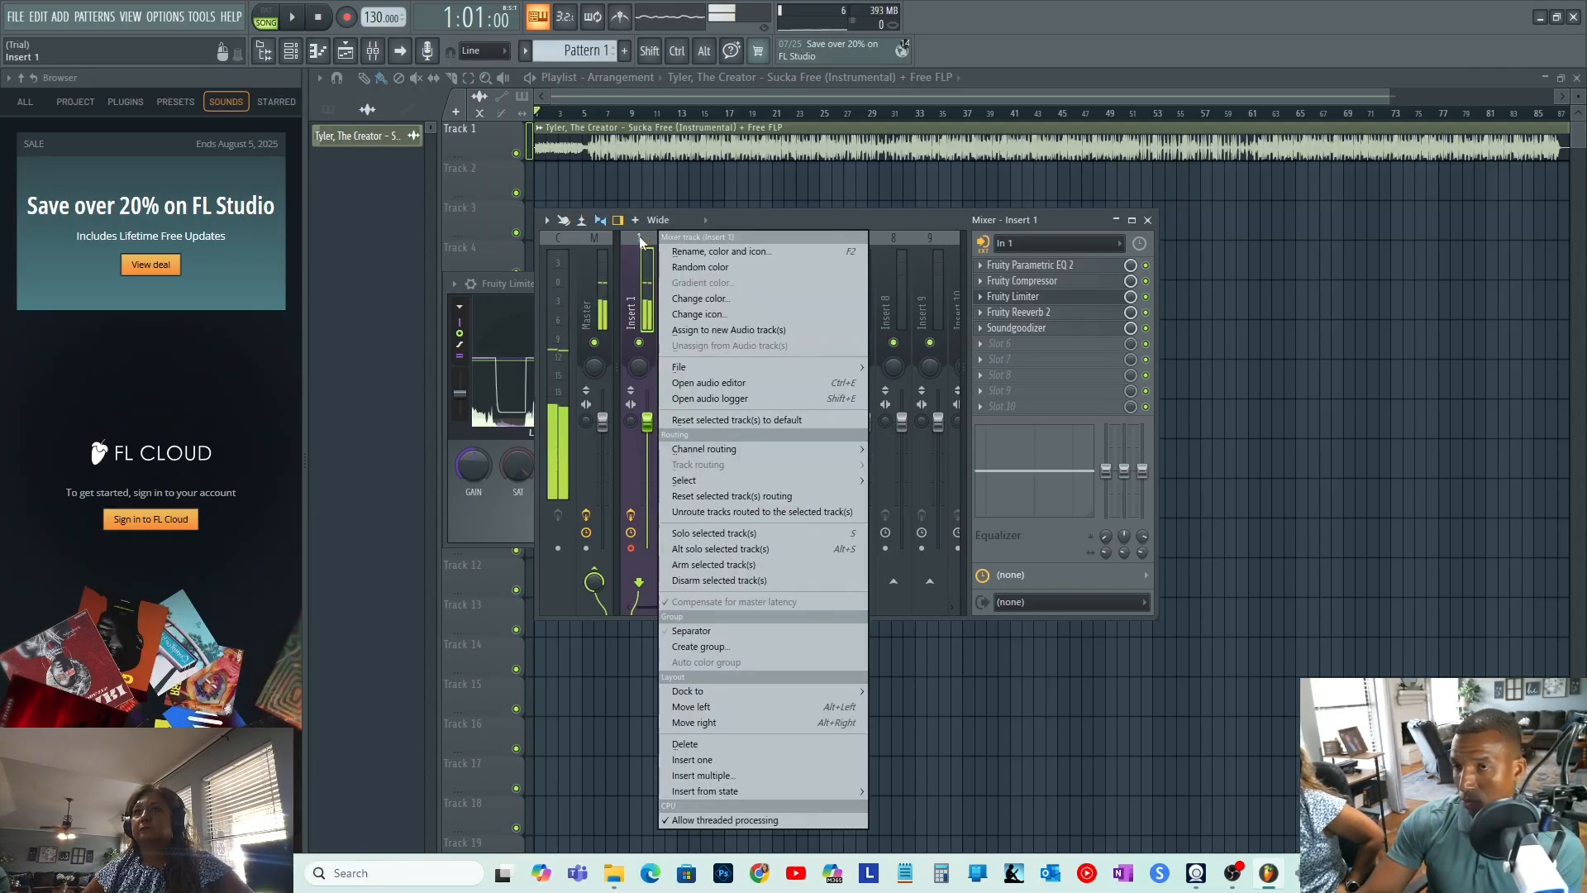
pyautogui.click(639, 237)
pyautogui.rightClick(639, 237)
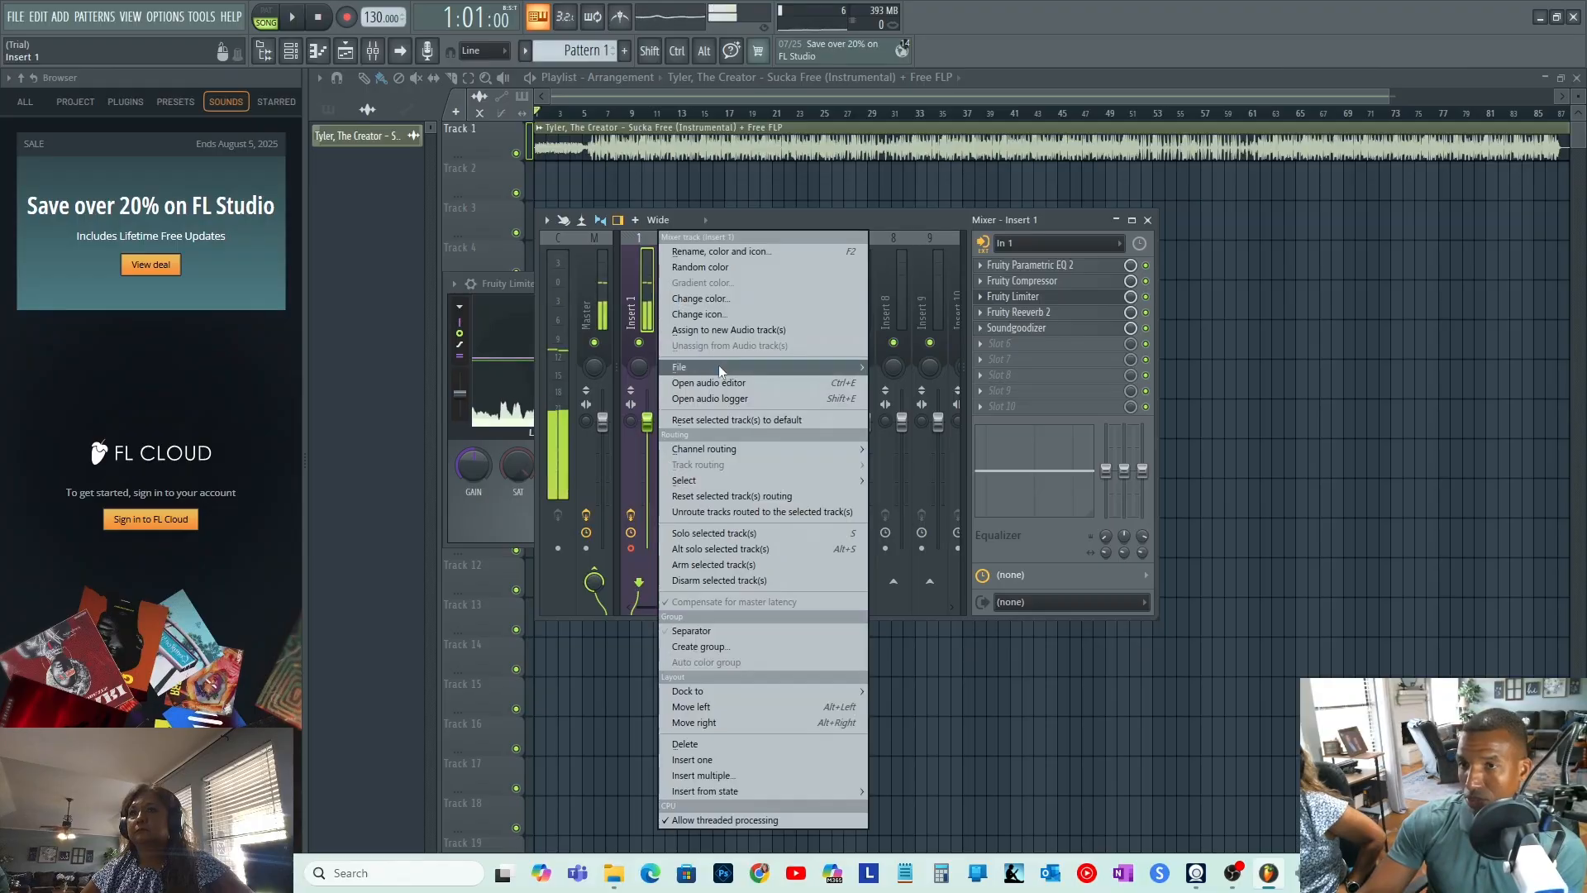
pyautogui.moveTo(718, 370)
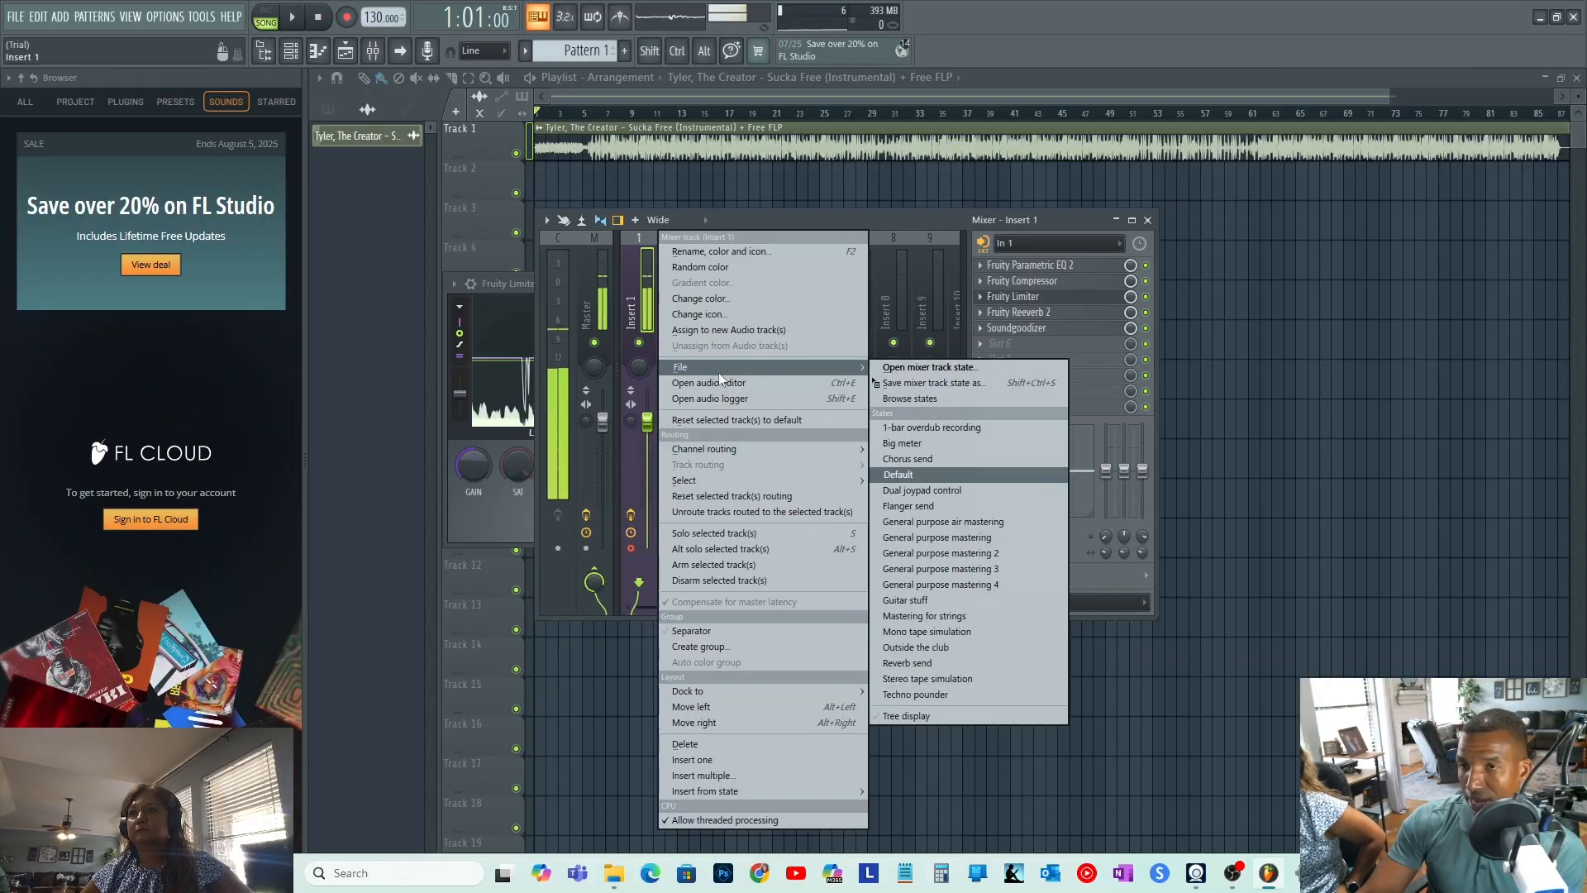
pyautogui.click(959, 383)
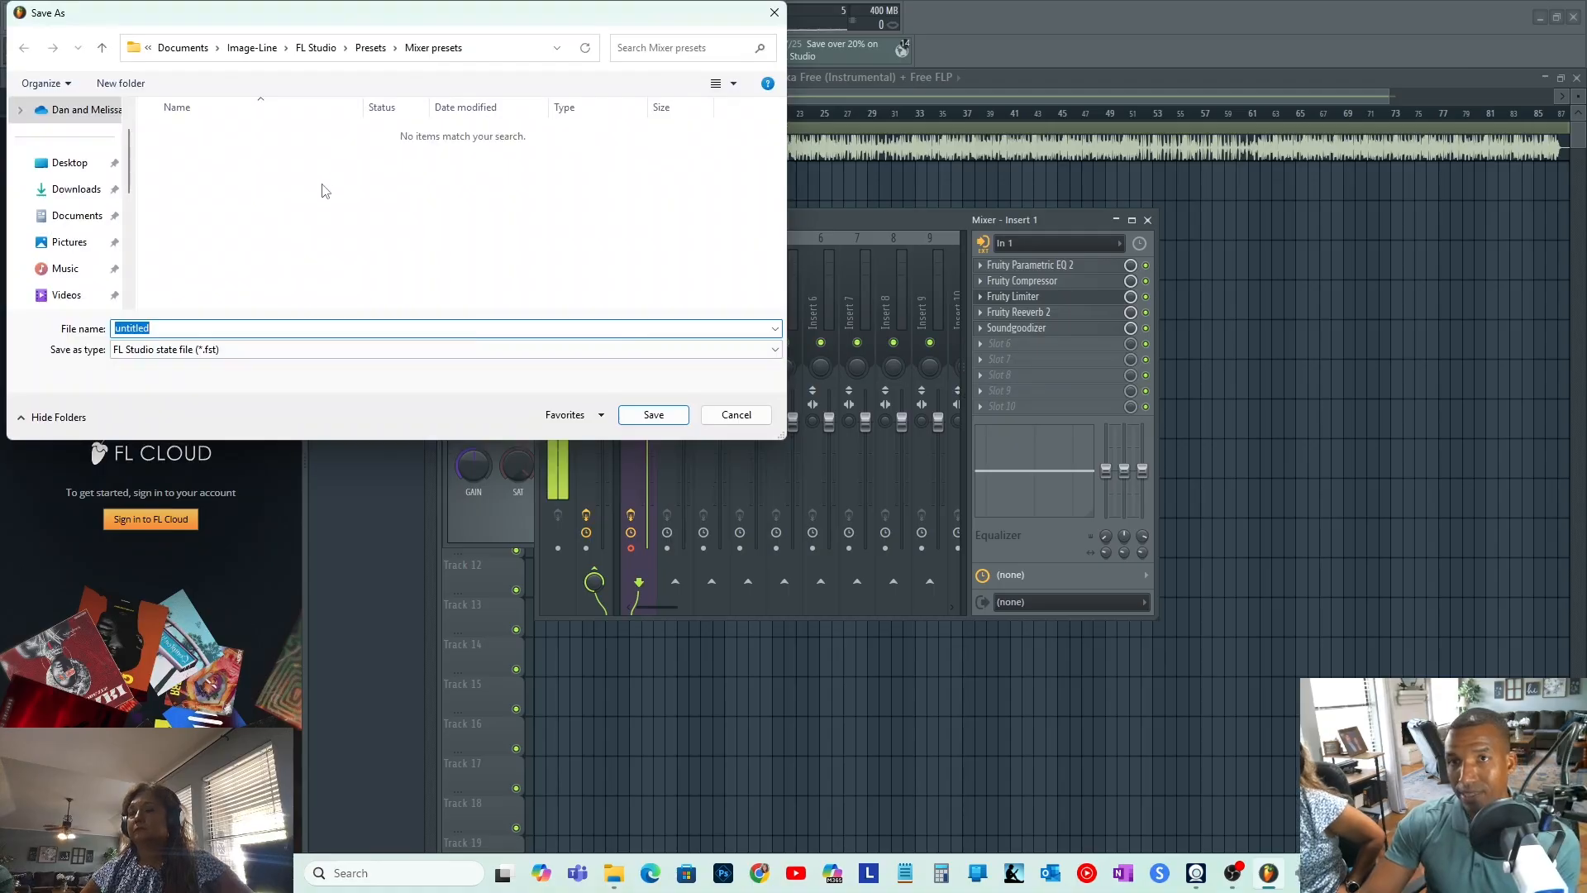
pyautogui.doubleClick(135, 327)
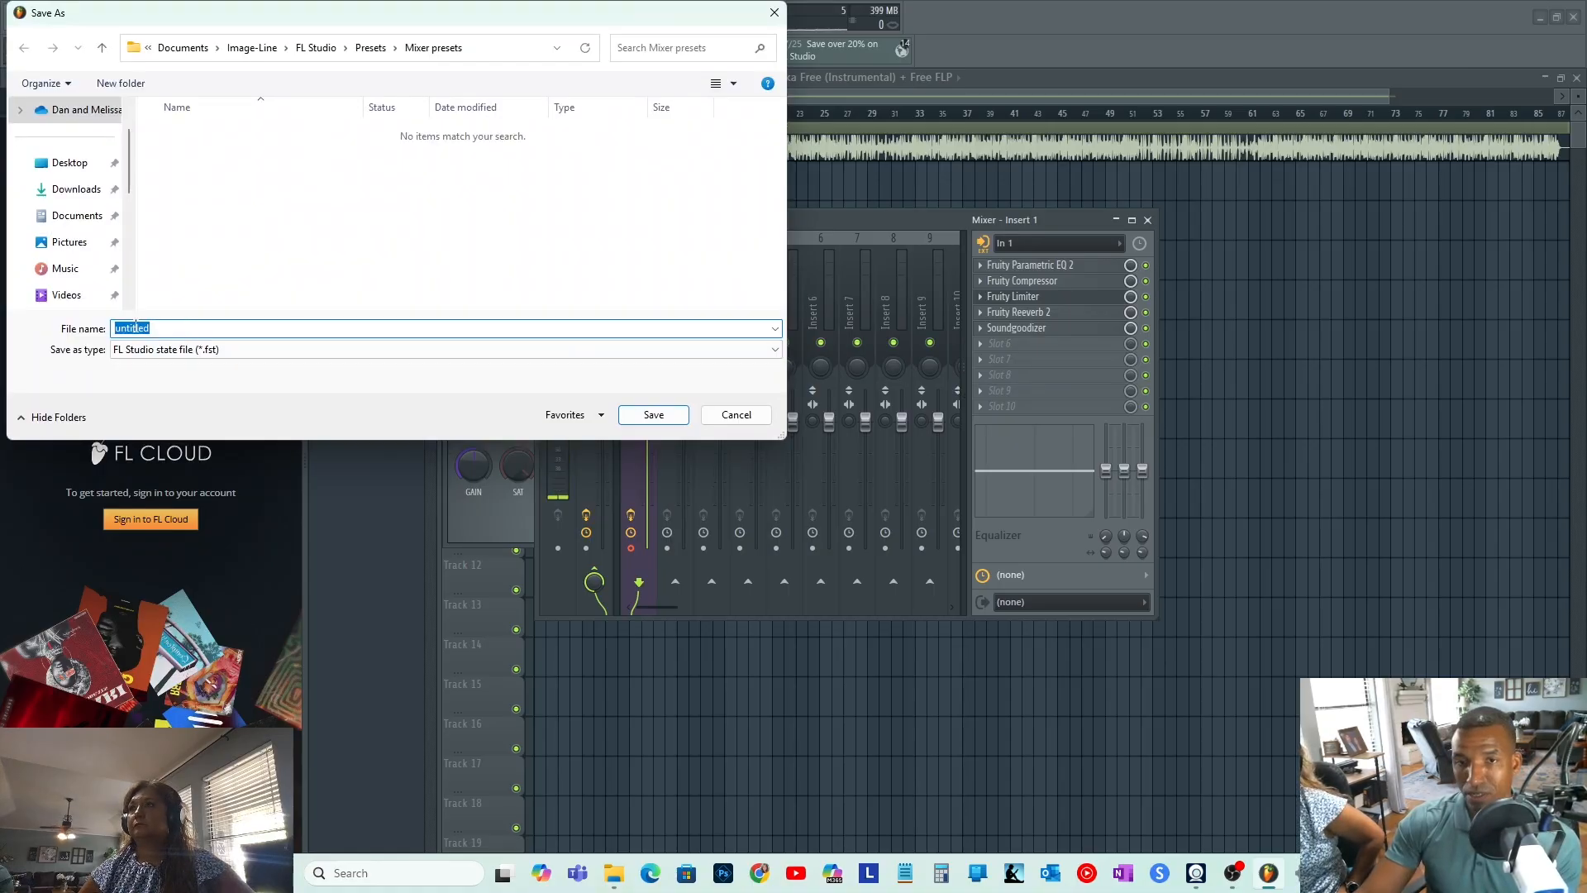
pyautogui.write('Pre')
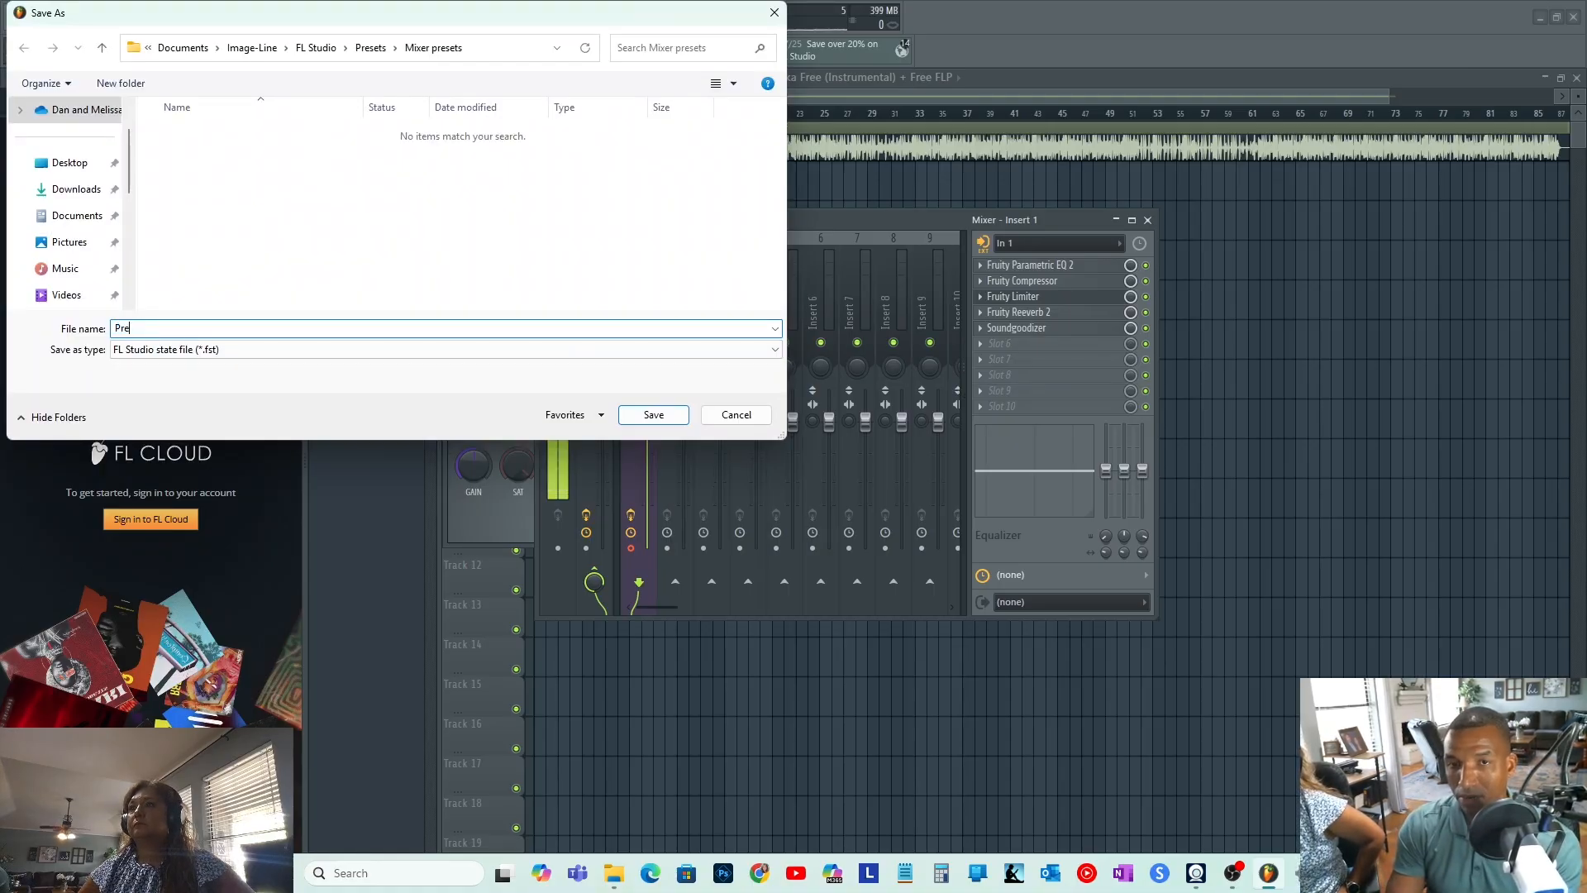
pyautogui.write(' record v')
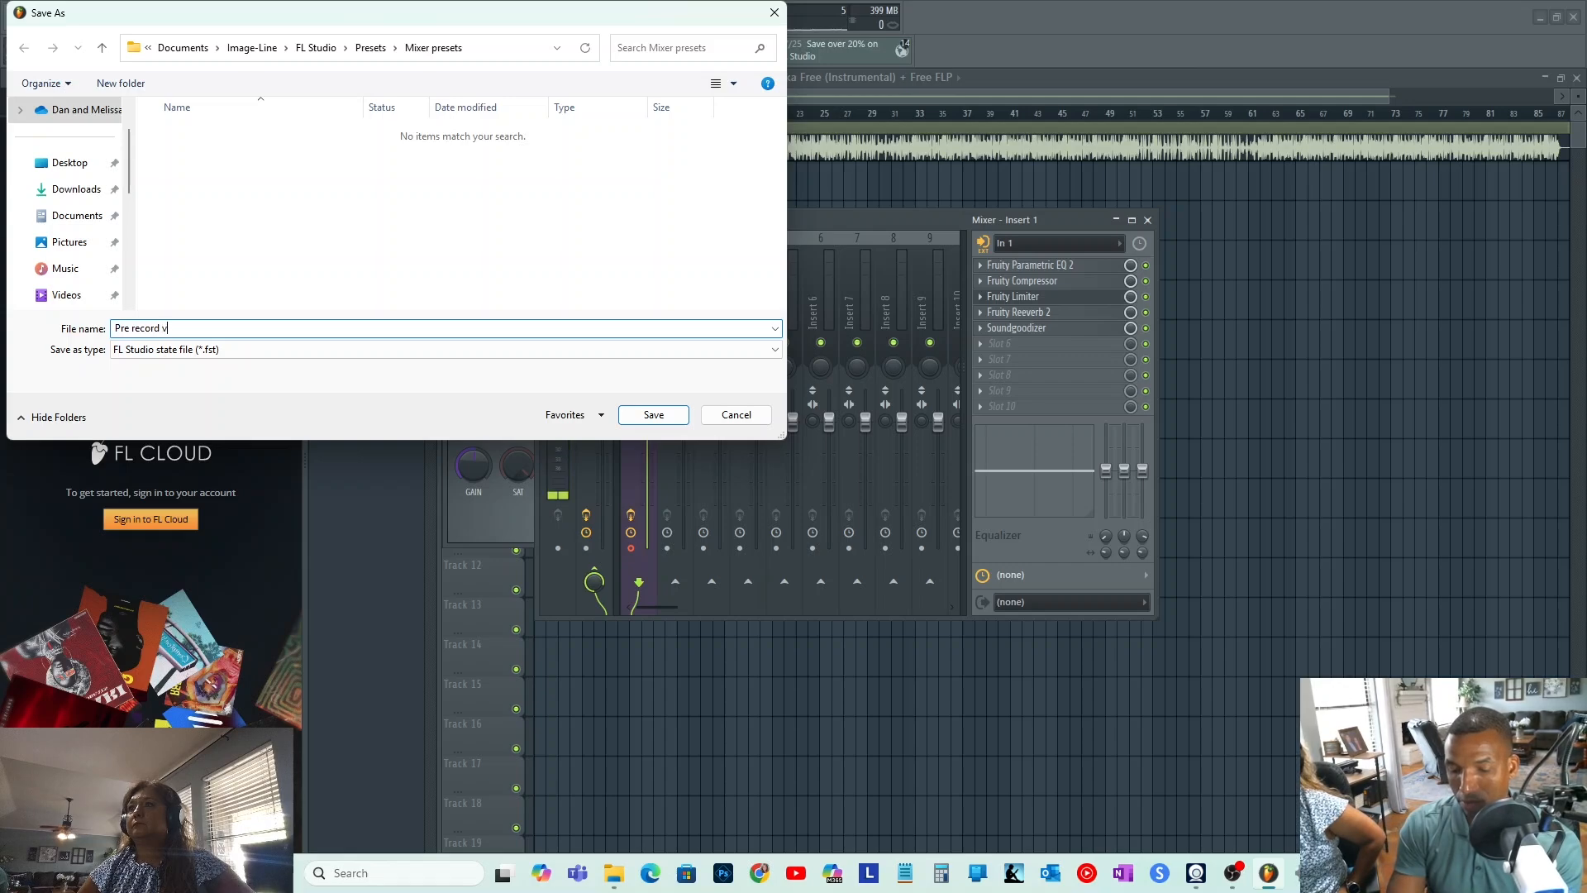
pyautogui.write('ocal settings')
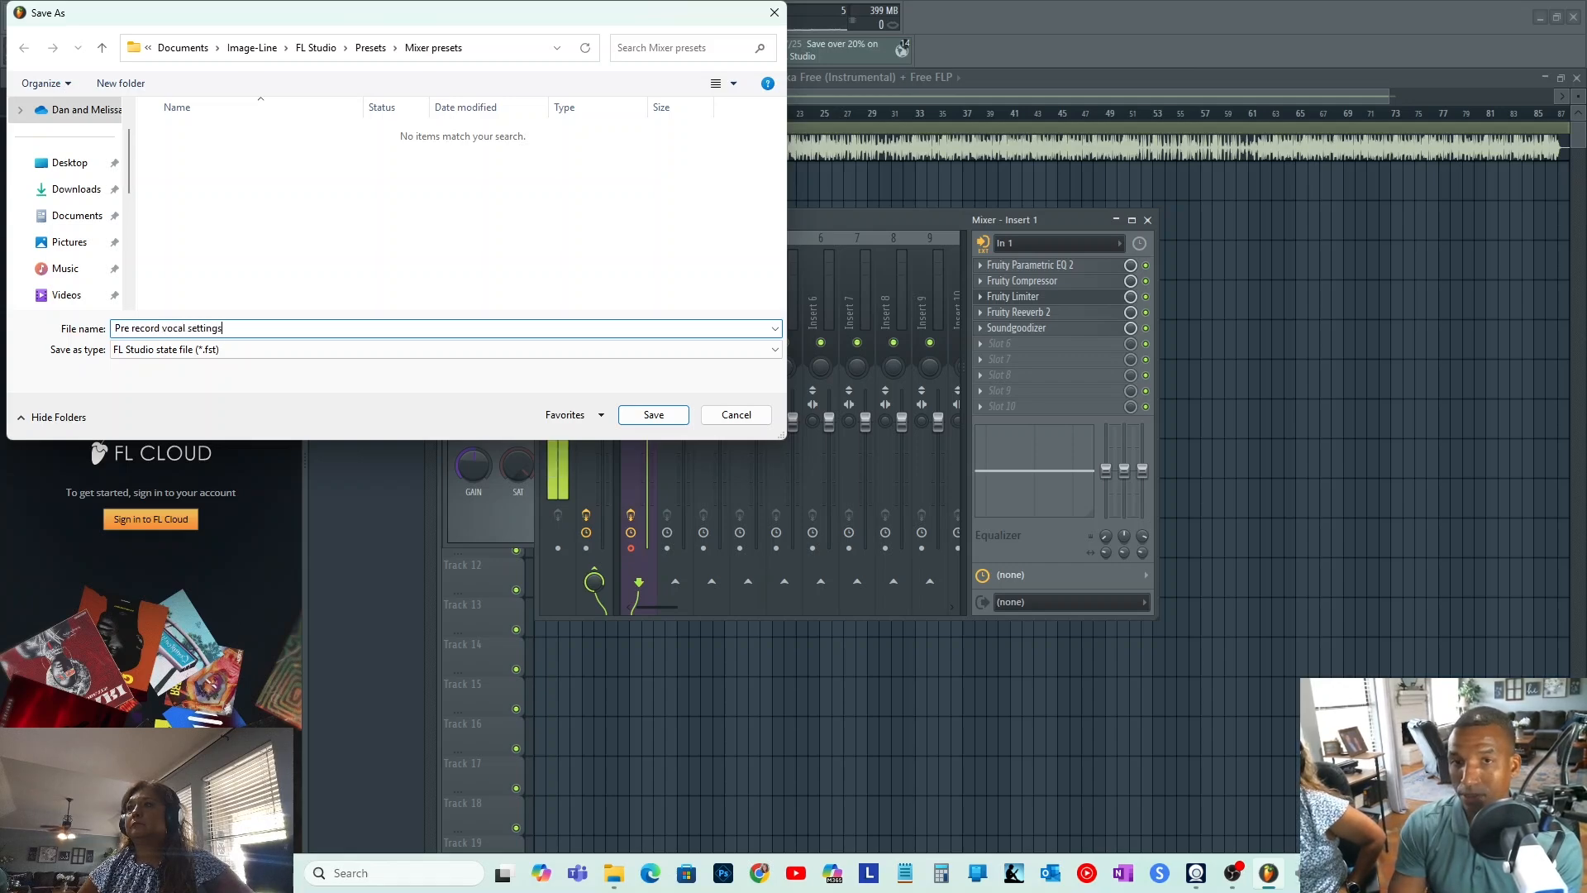
pyautogui.press('Return')
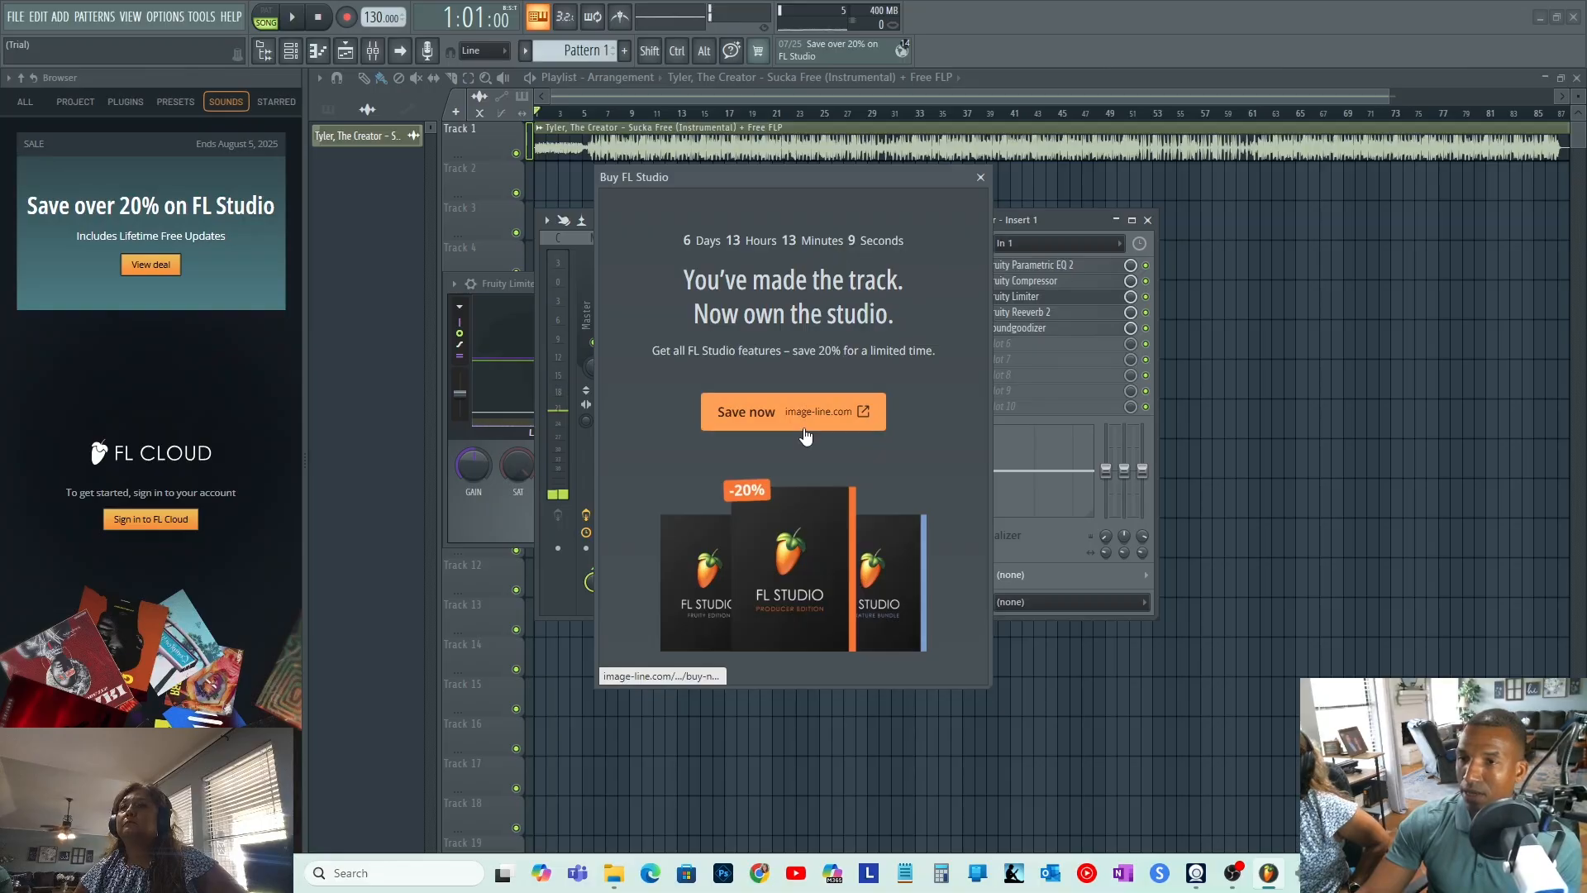
pyautogui.click(979, 179)
# - Check the saved mixer track states from Insert 1 without loading one, and set its audio input to (none)
pyautogui.rightClick(643, 237)
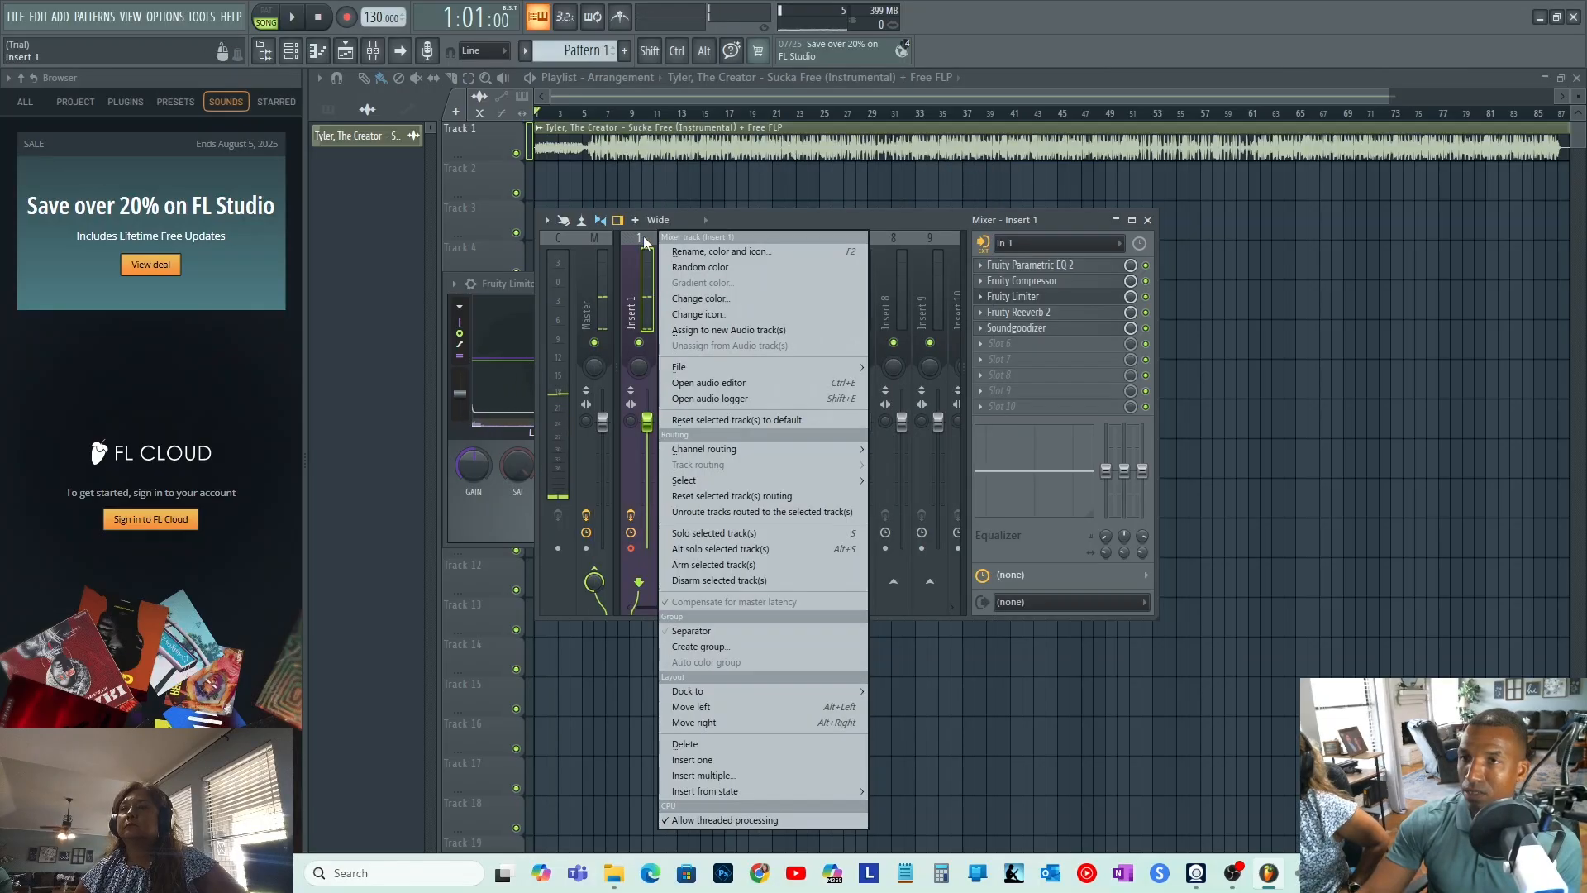
pyautogui.moveTo(752, 367)
pyautogui.click(954, 369)
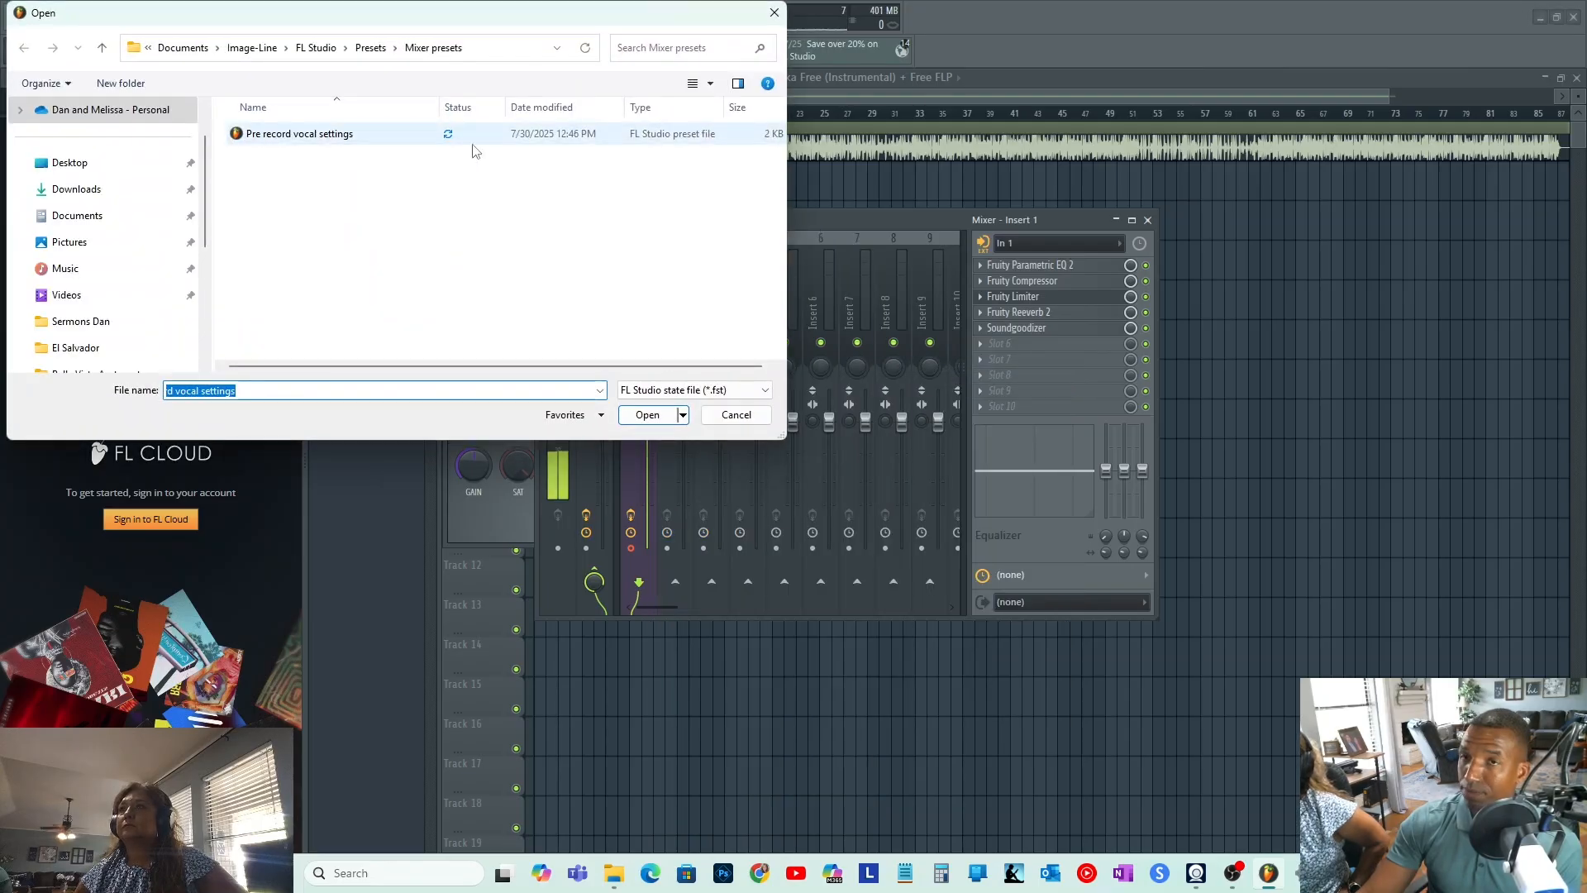
pyautogui.click(776, 14)
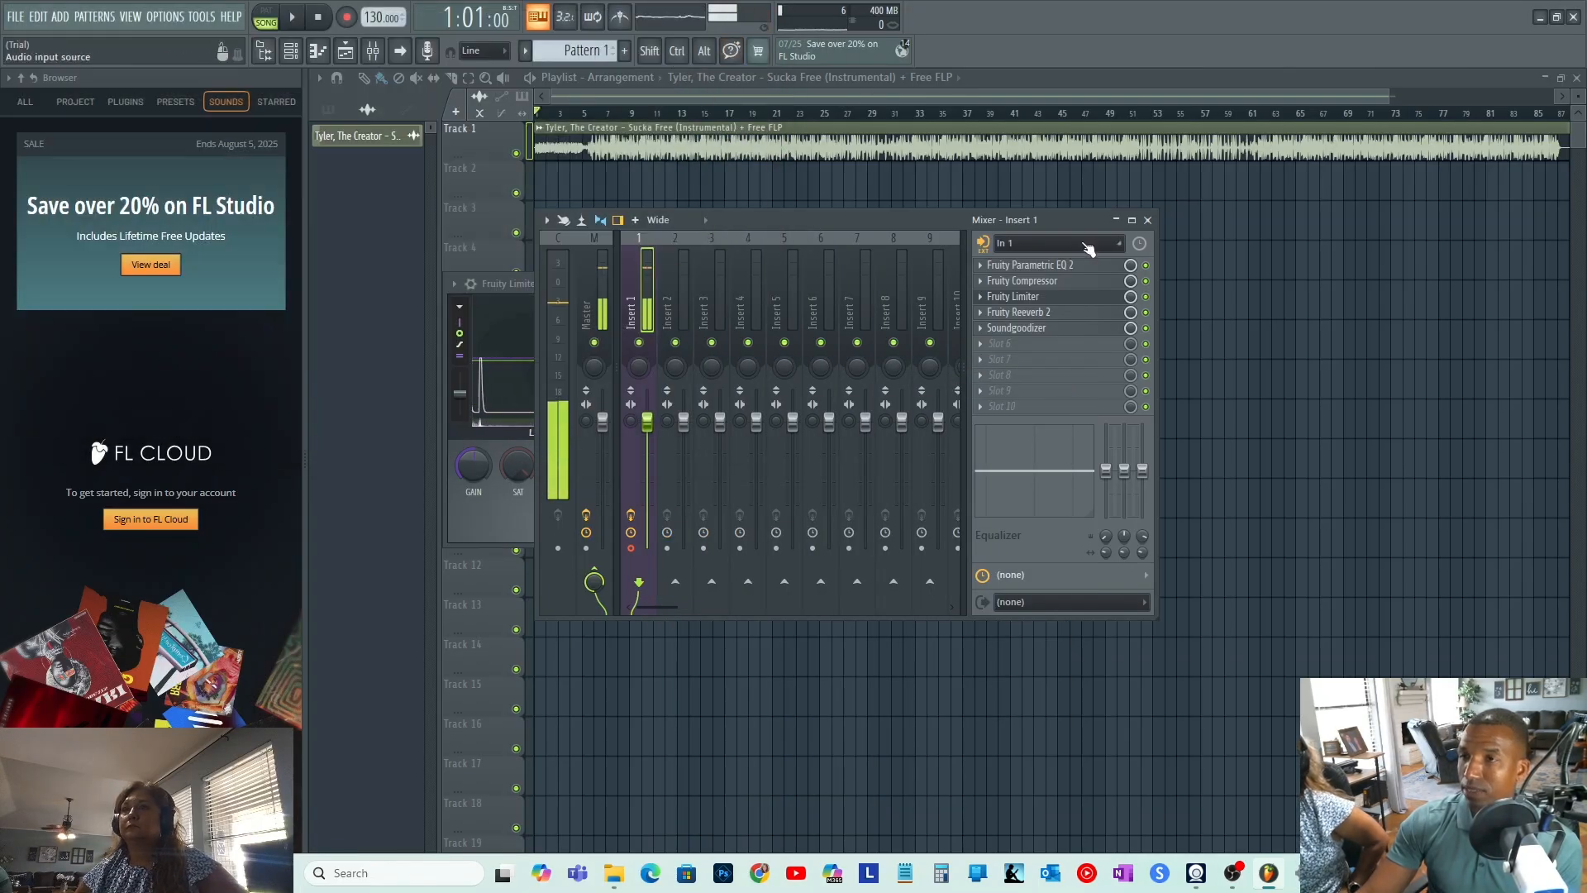
pyautogui.click(1086, 244)
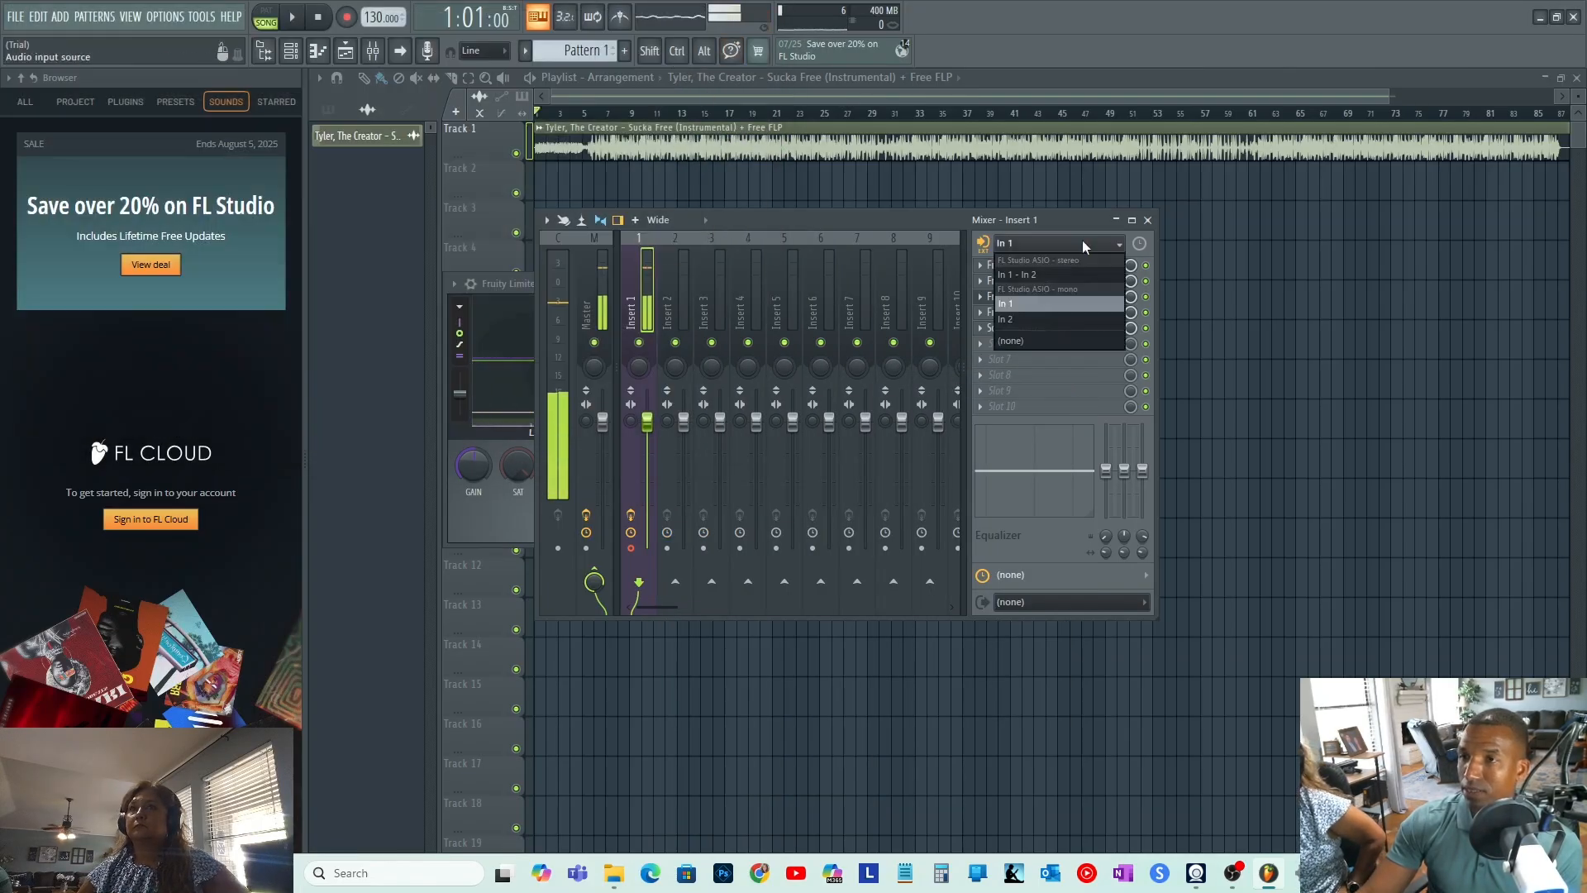
pyautogui.click(1055, 343)
# - Try to load the "Pre record vocal settings" mixer track state onto Insert 2
pyautogui.click(683, 237)
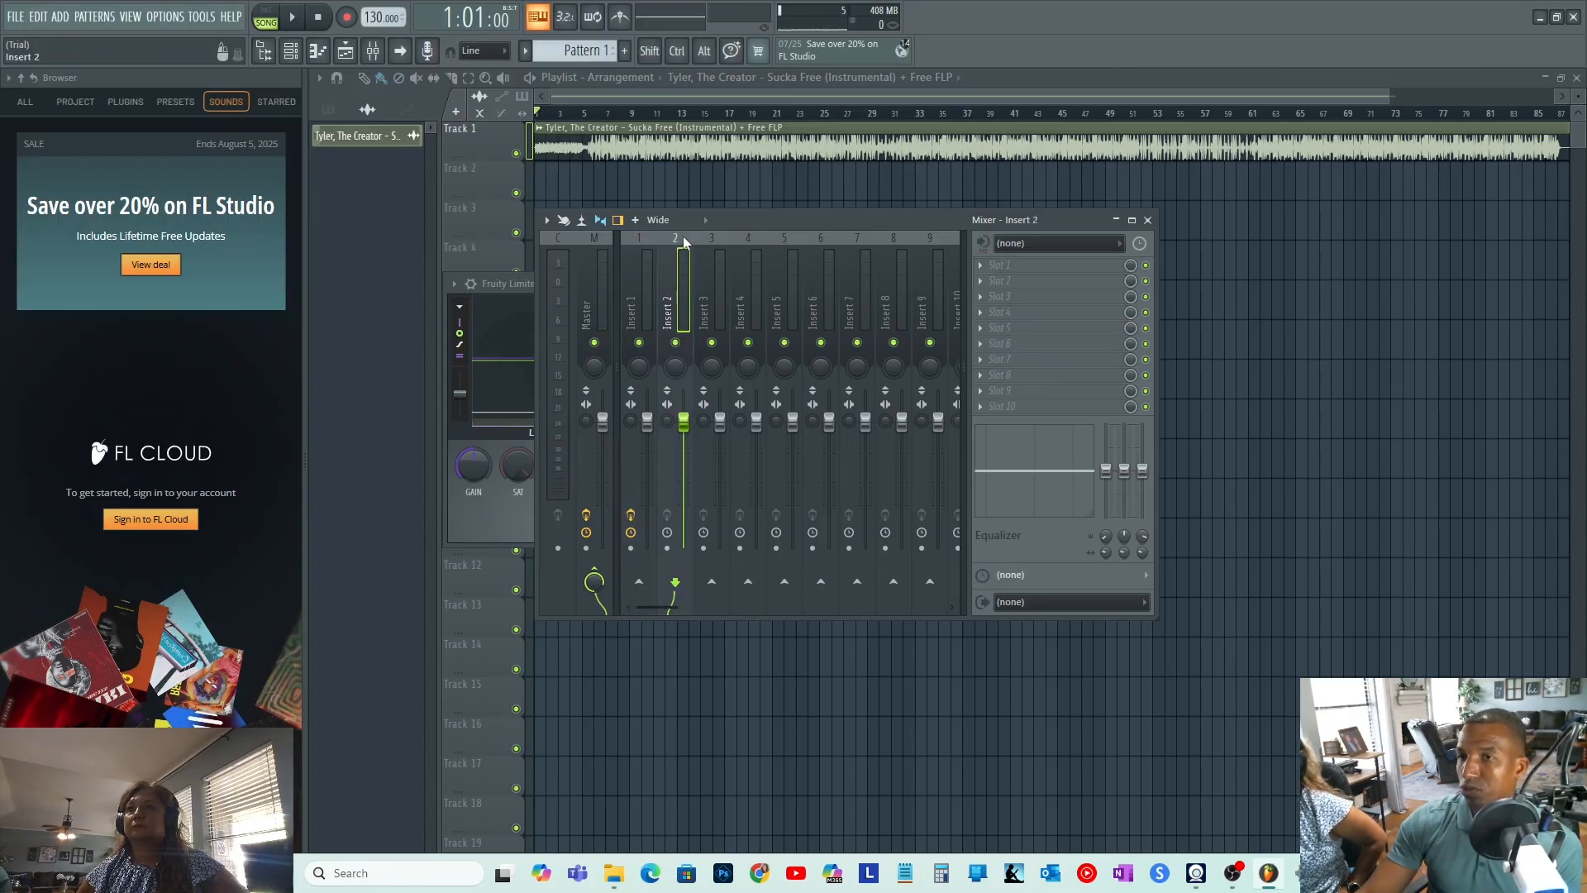
pyautogui.rightClick(682, 237)
pyautogui.moveTo(777, 366)
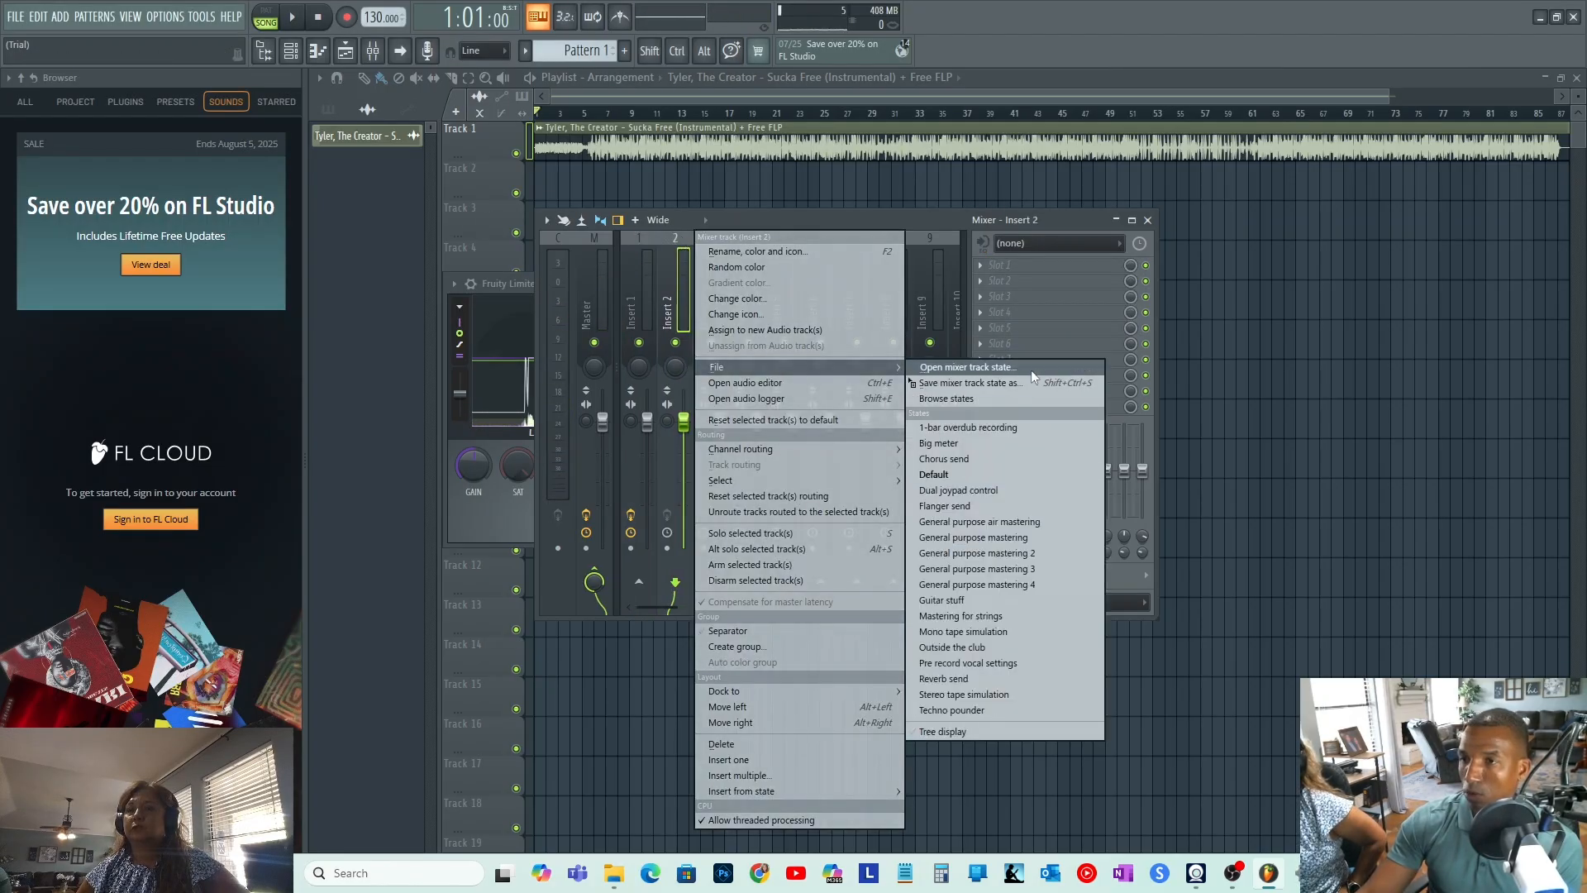
pyautogui.click(1031, 370)
pyautogui.click(296, 134)
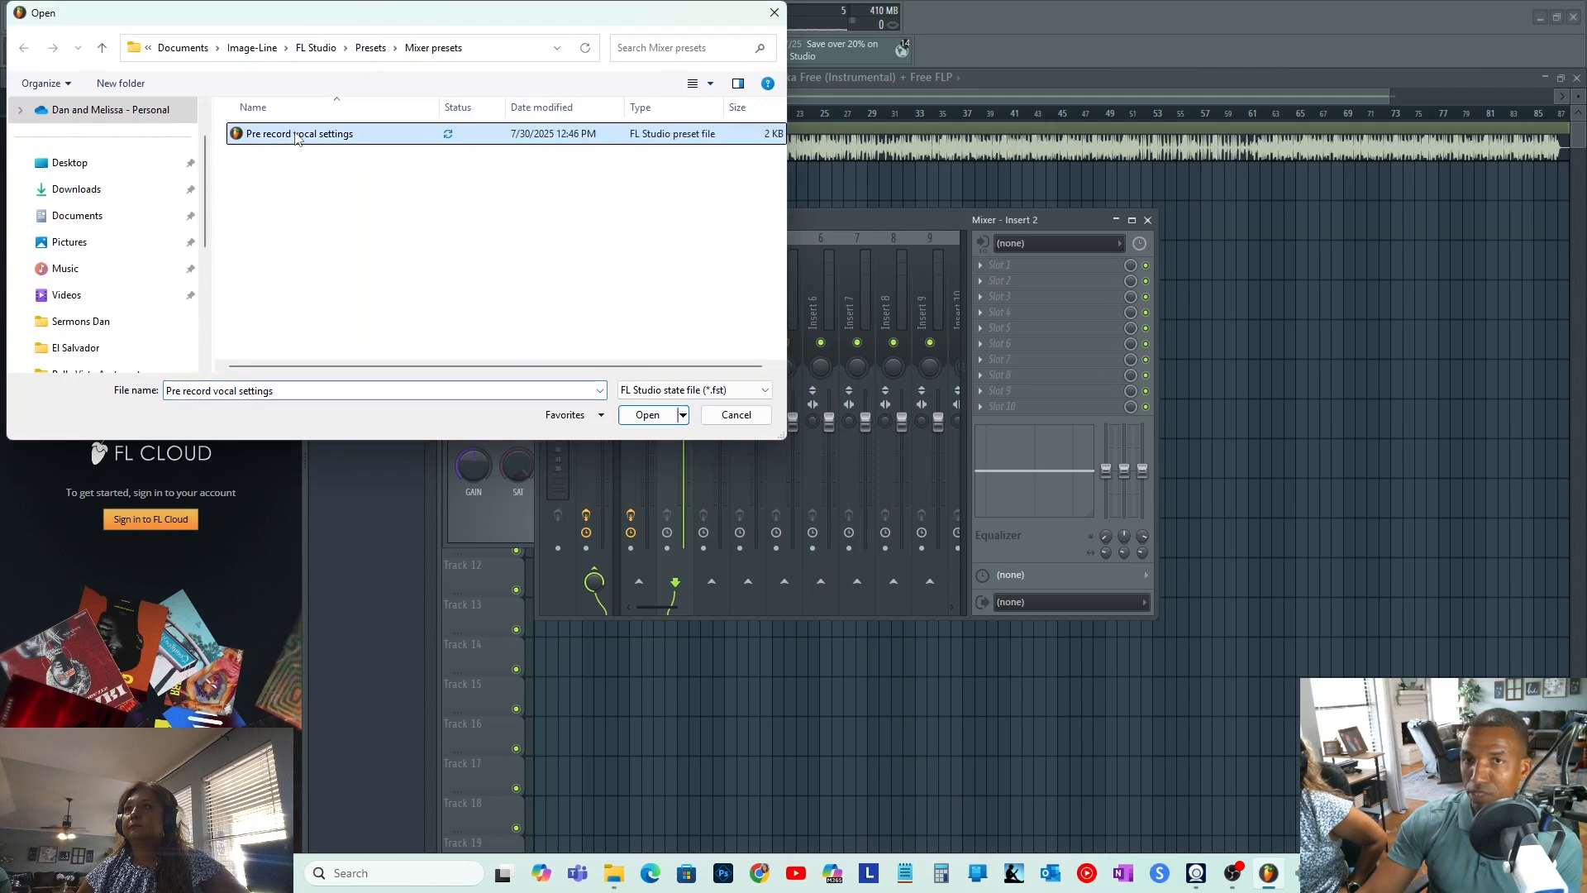
pyautogui.click(660, 415)
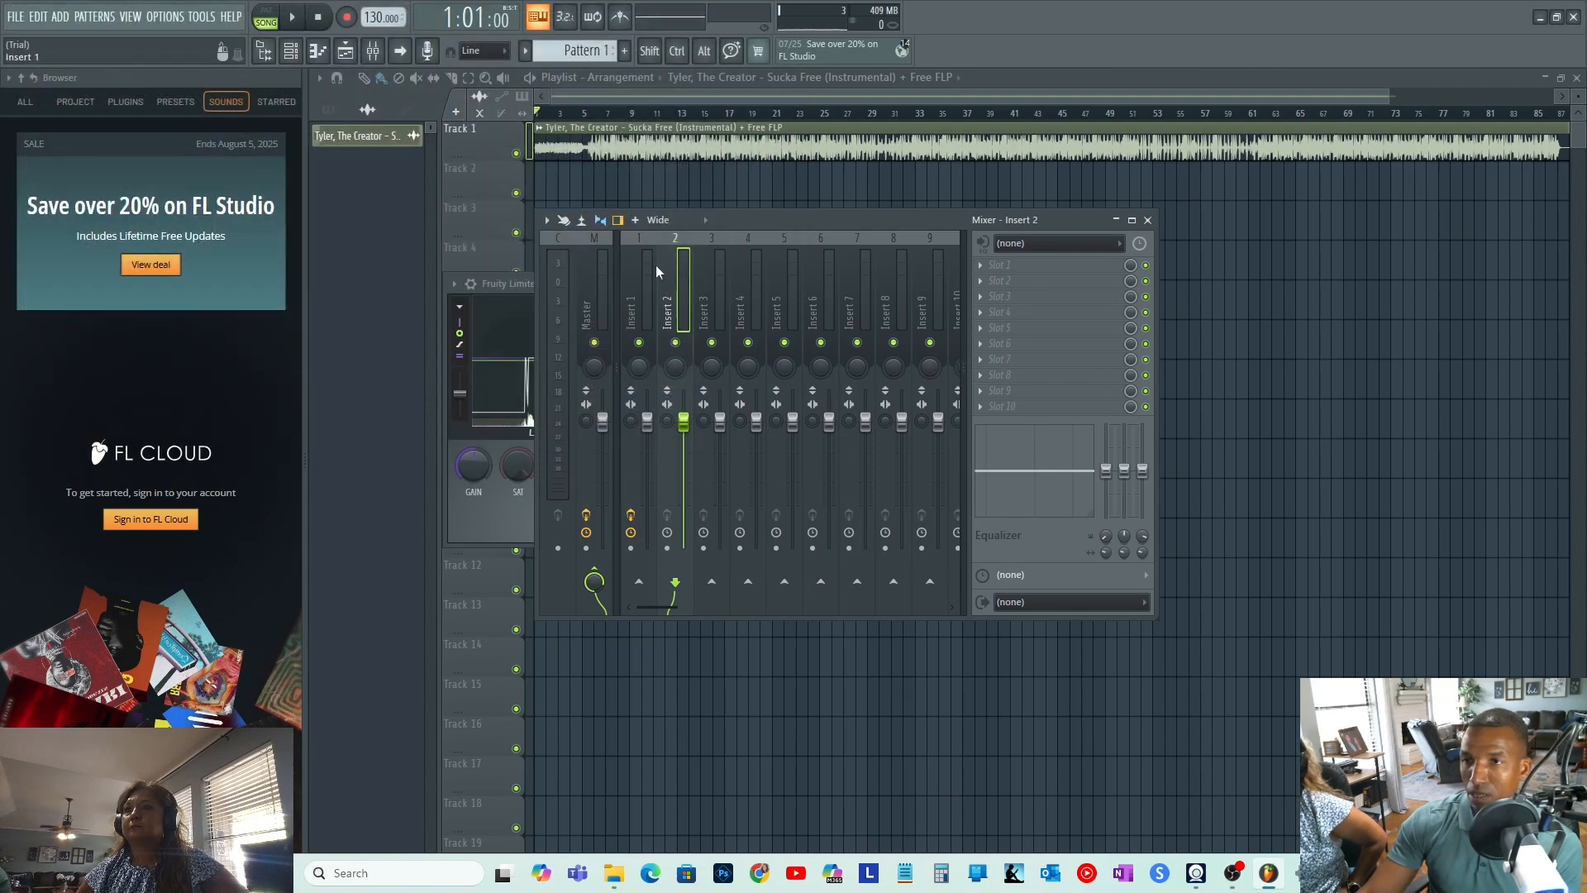
# - Try again to open the "Pre record vocal settings" state file from the Mixer presets folder on Insert 2
pyautogui.click(638, 236)
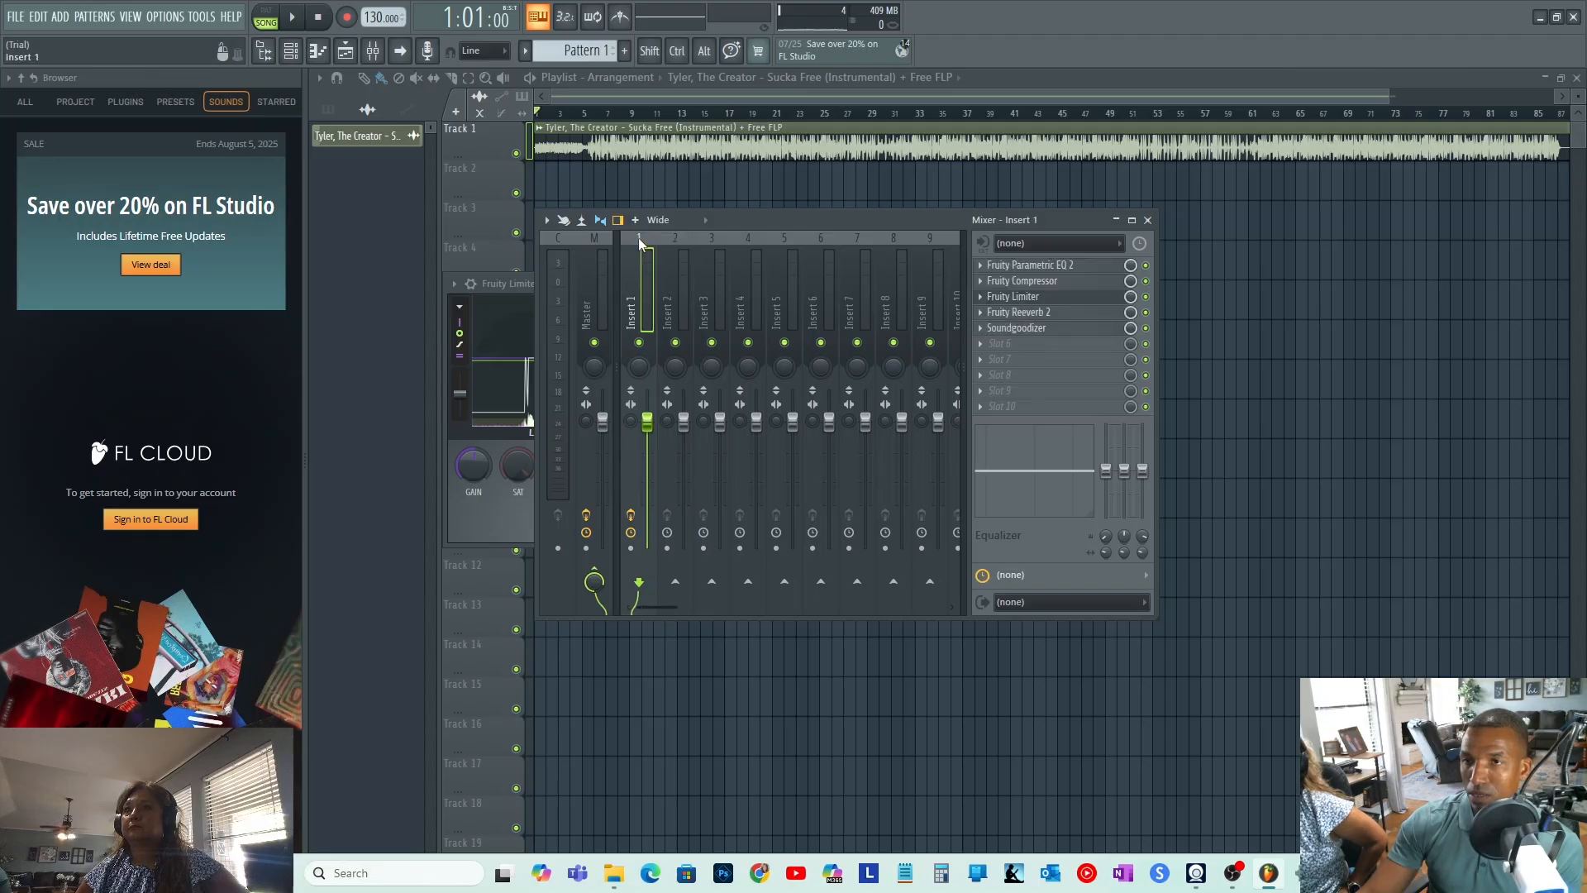
pyautogui.click(681, 231)
pyautogui.rightClick(681, 232)
pyautogui.moveTo(758, 365)
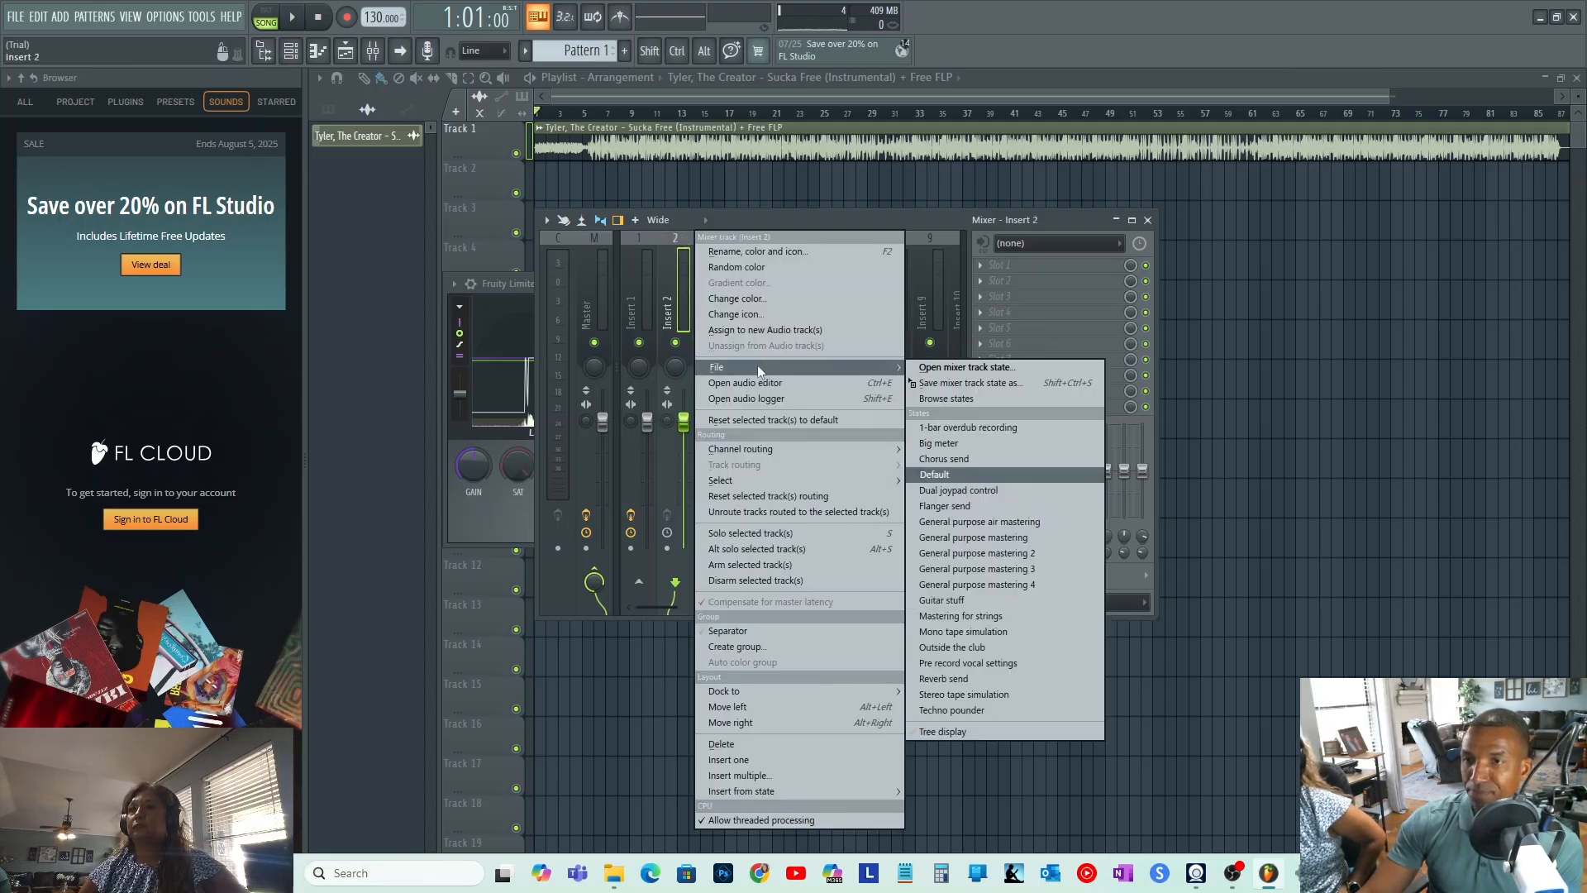
pyautogui.click(965, 368)
pyautogui.click(274, 136)
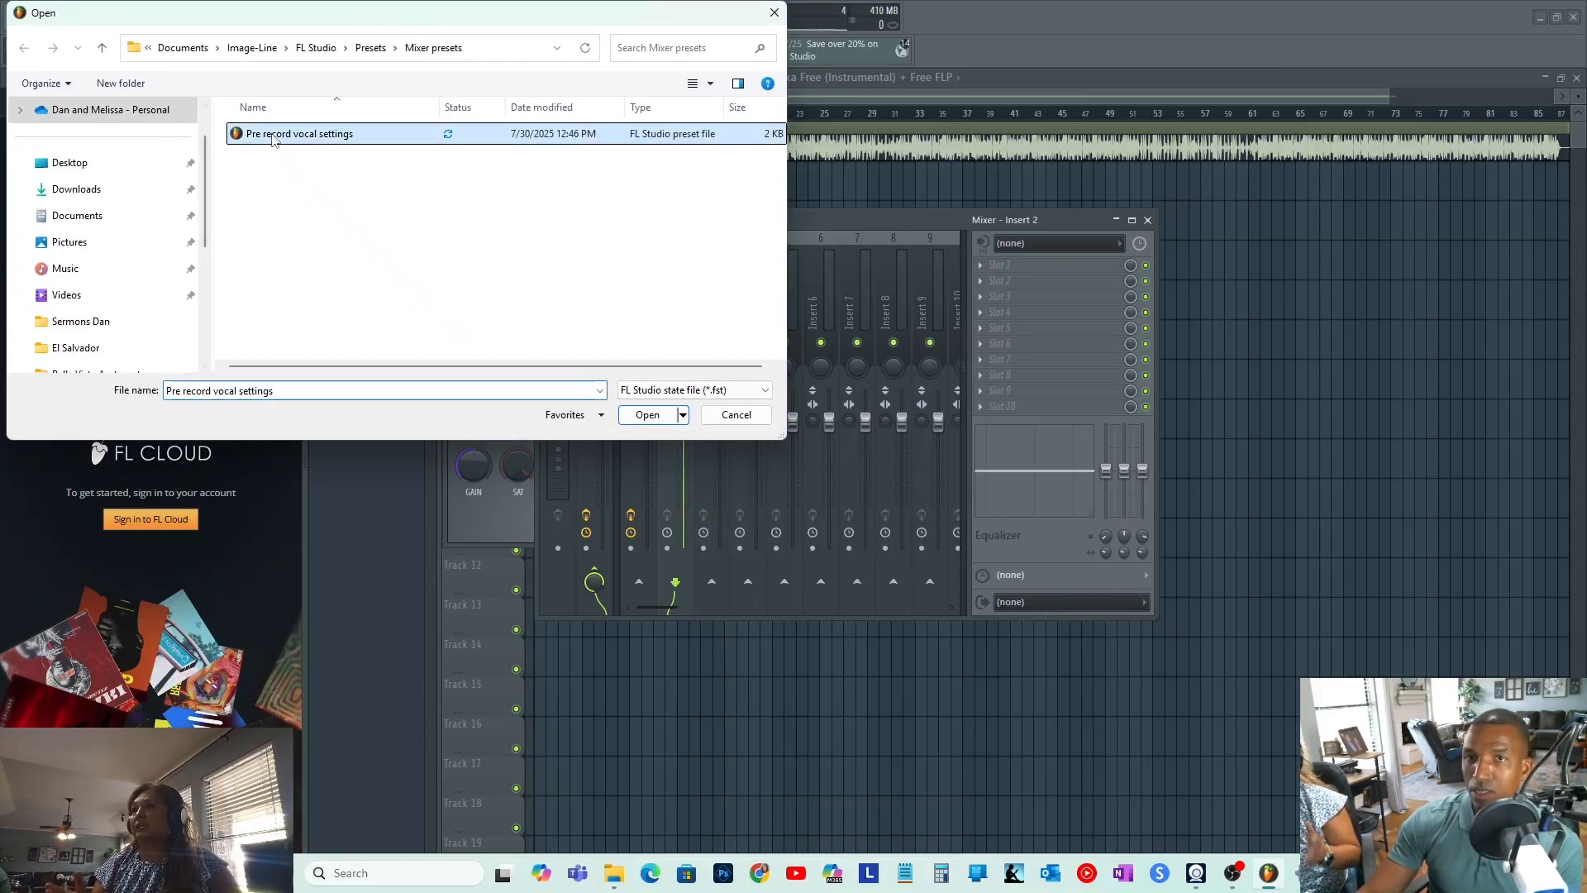
pyautogui.click(649, 416)
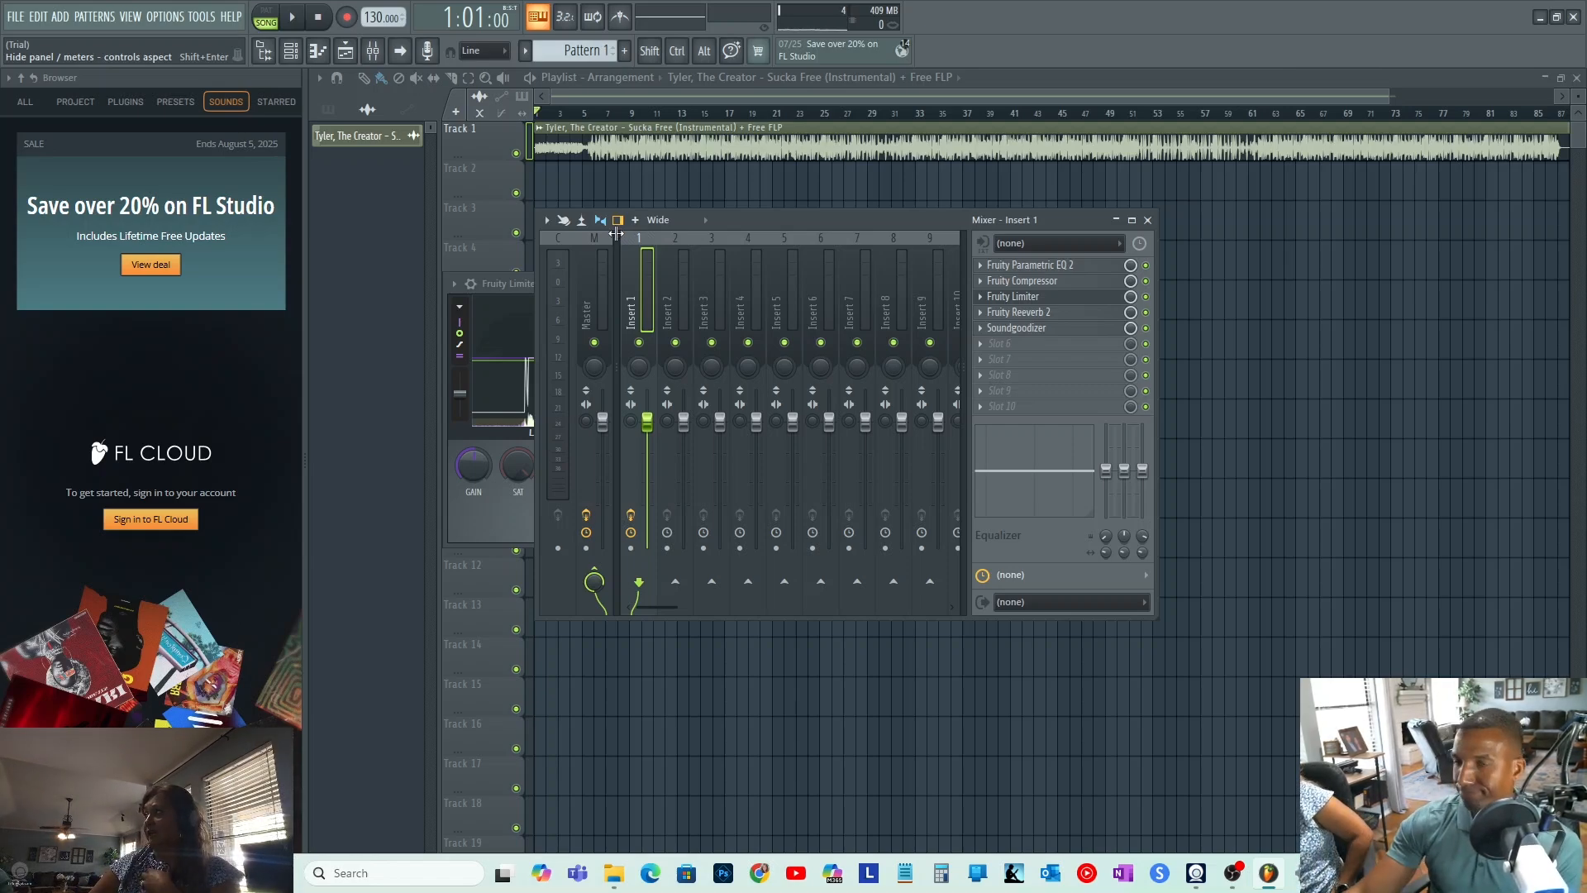
# - Set Insert 1's audio input to mono In 1 and play the song to audition the voice through its effects chain
pyautogui.moveTo(795, 220); pyautogui.dragTo(792, 210)
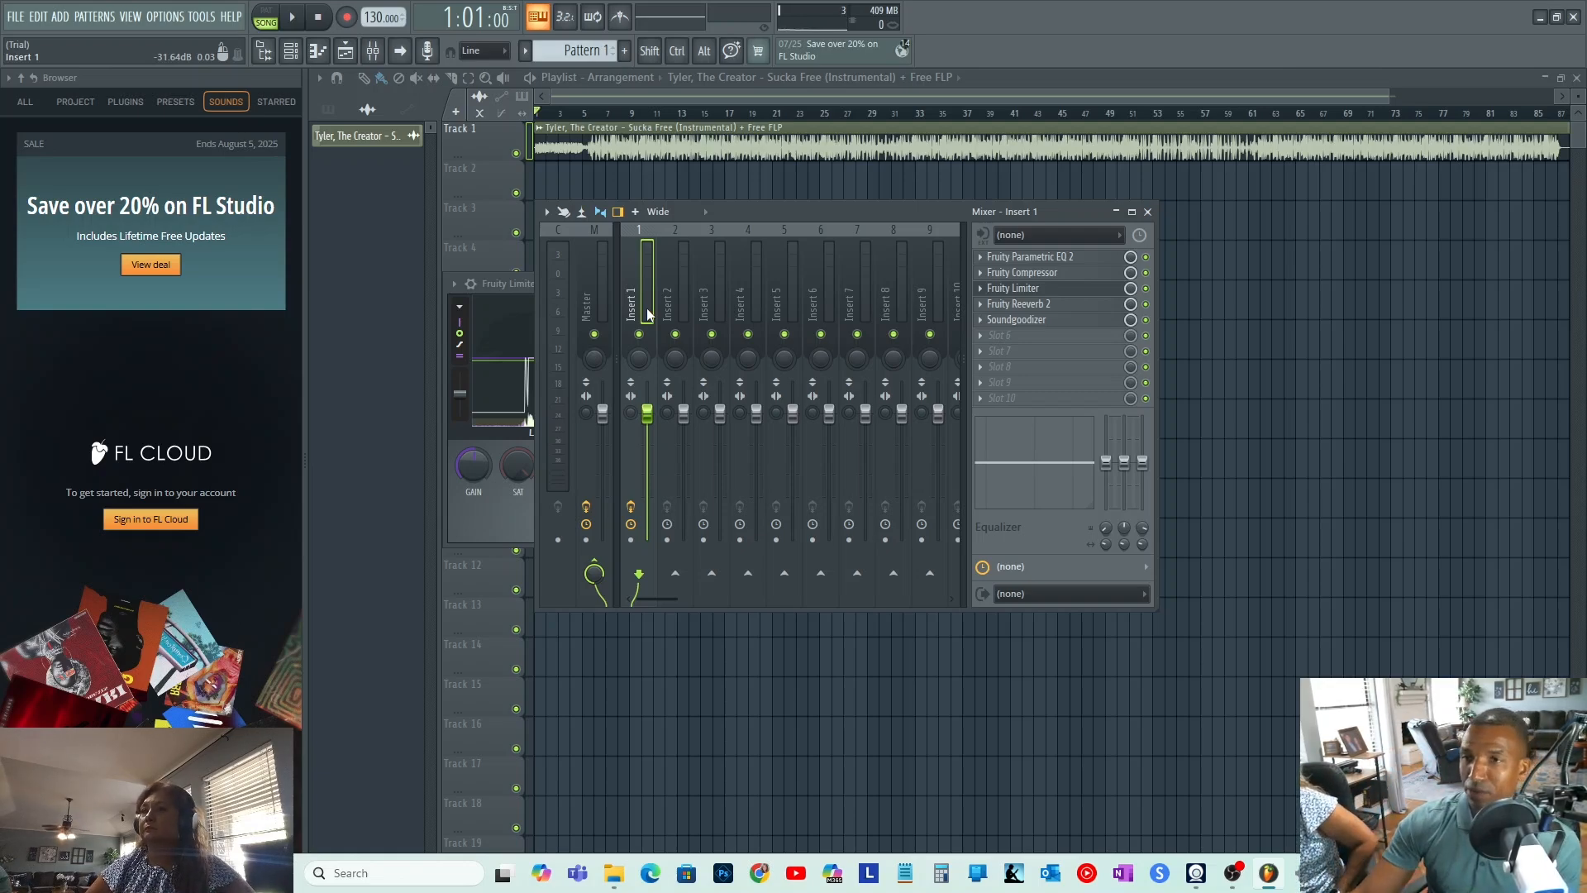
pyautogui.click(1121, 234)
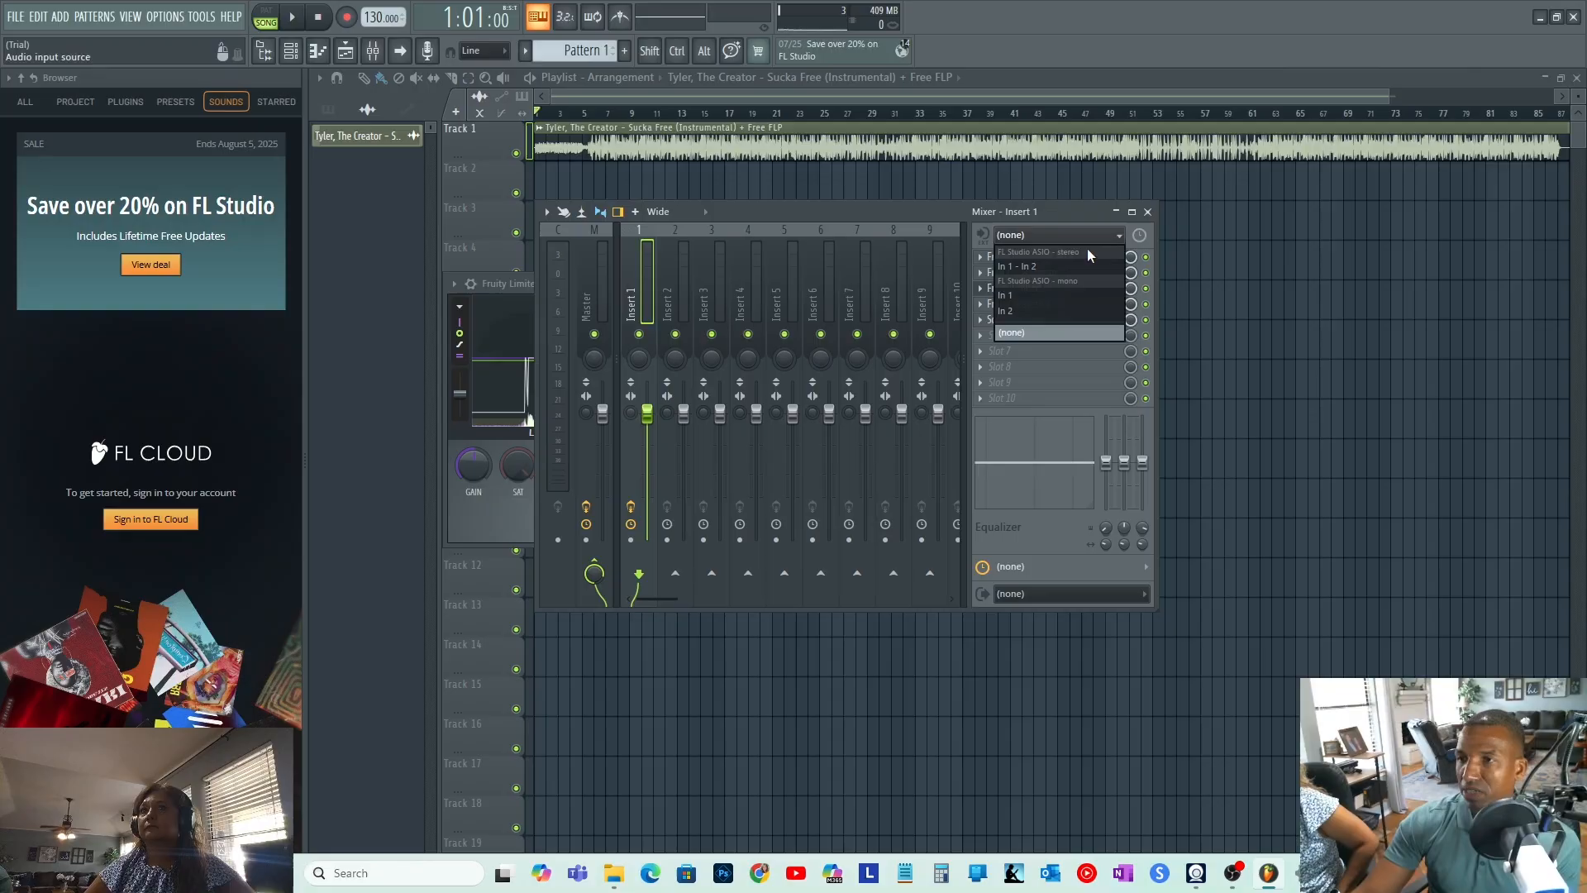
pyautogui.click(1011, 296)
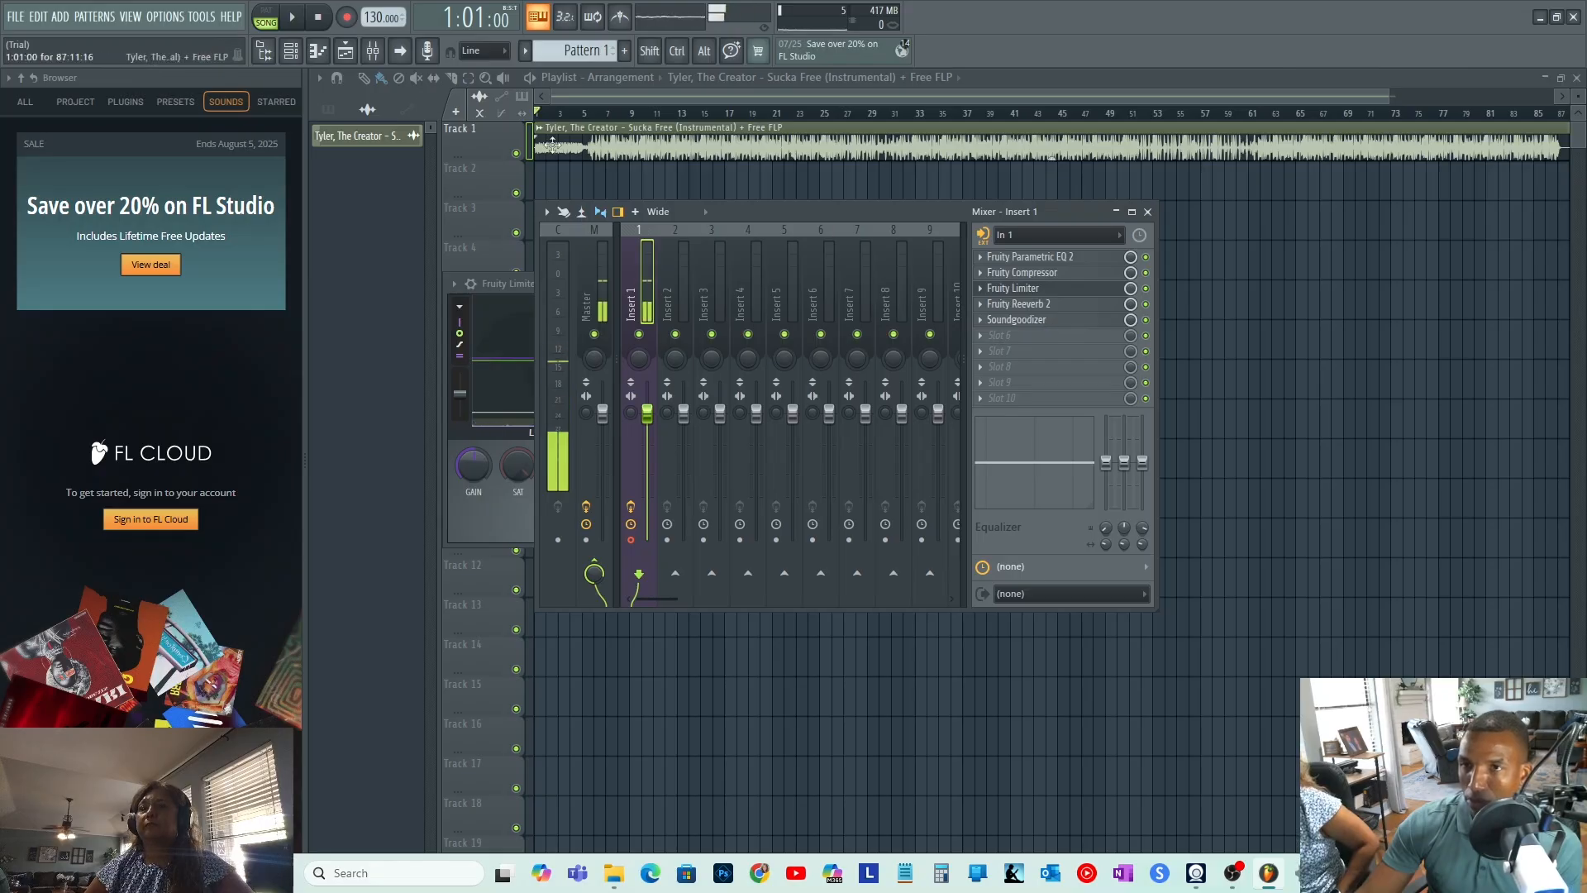
pyautogui.click(298, 19)
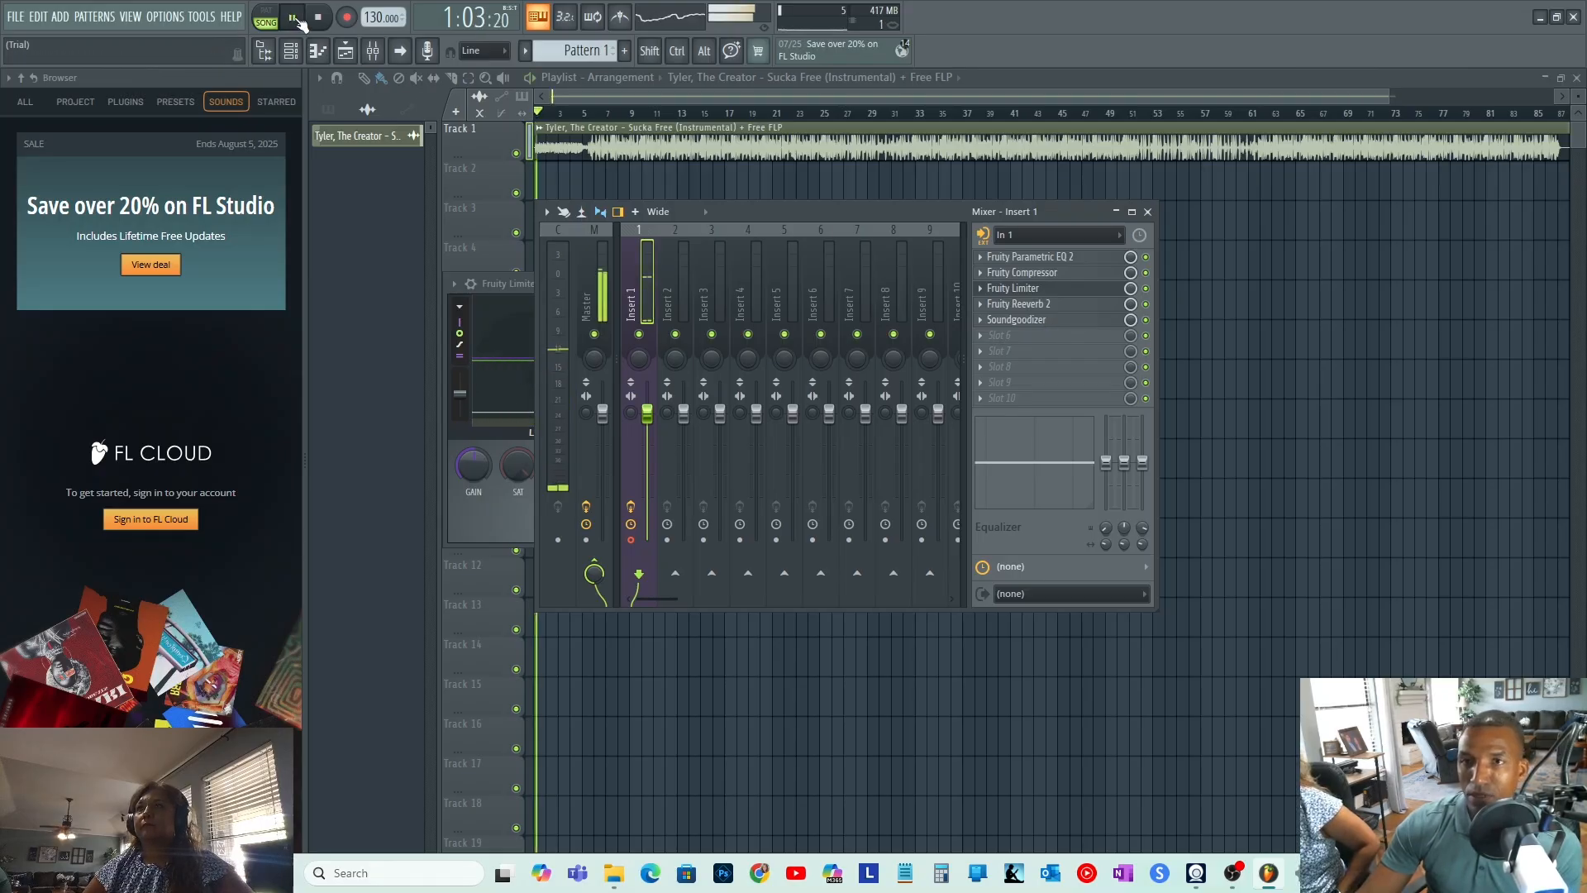
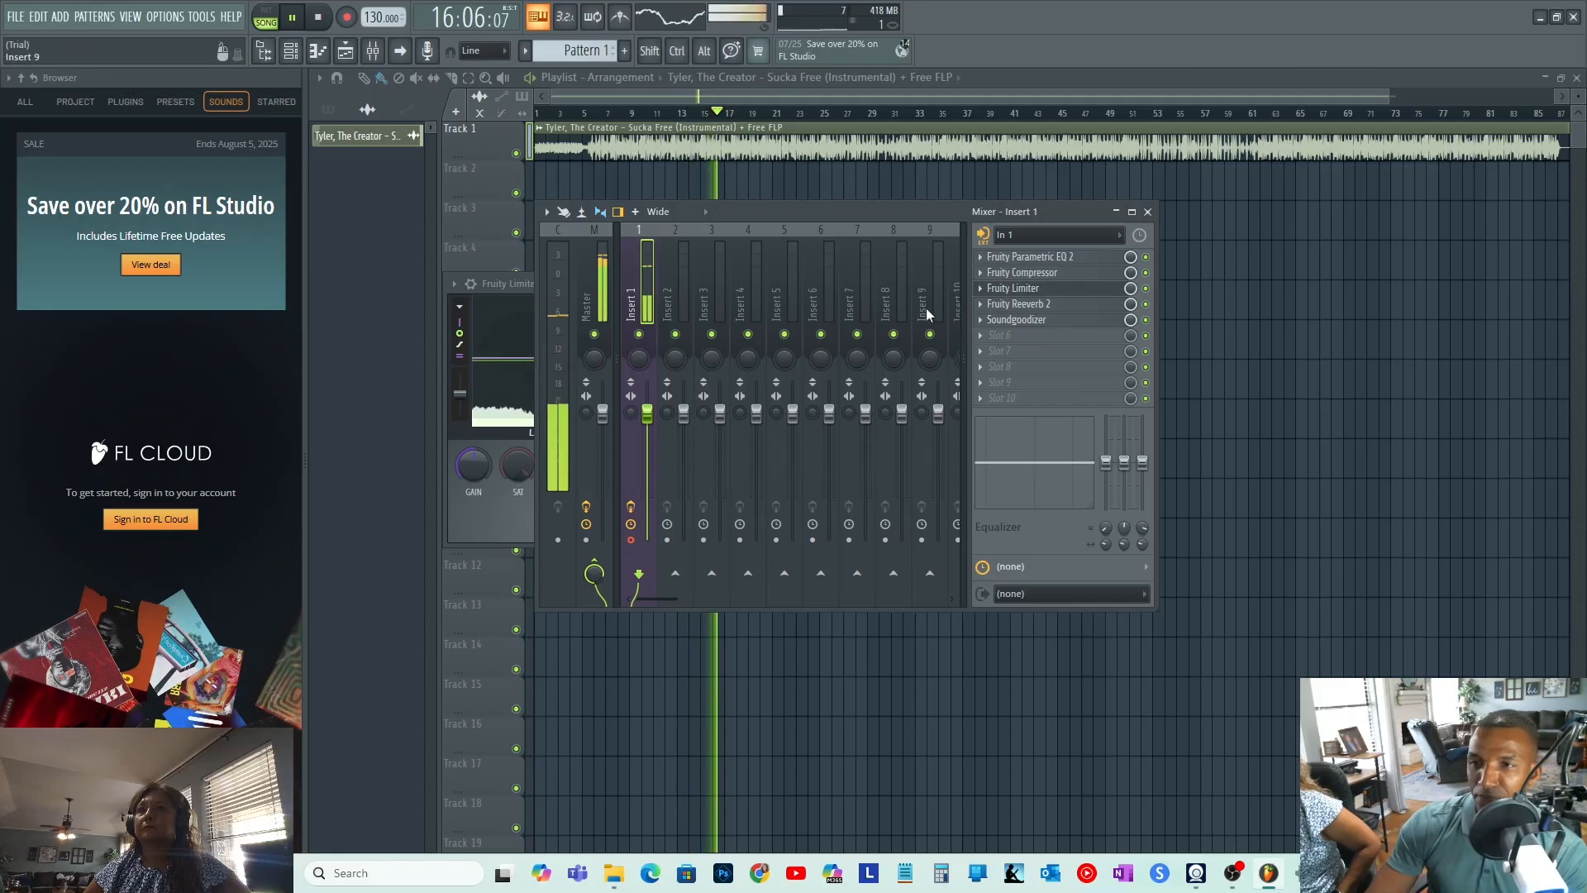
pyautogui.press('space')
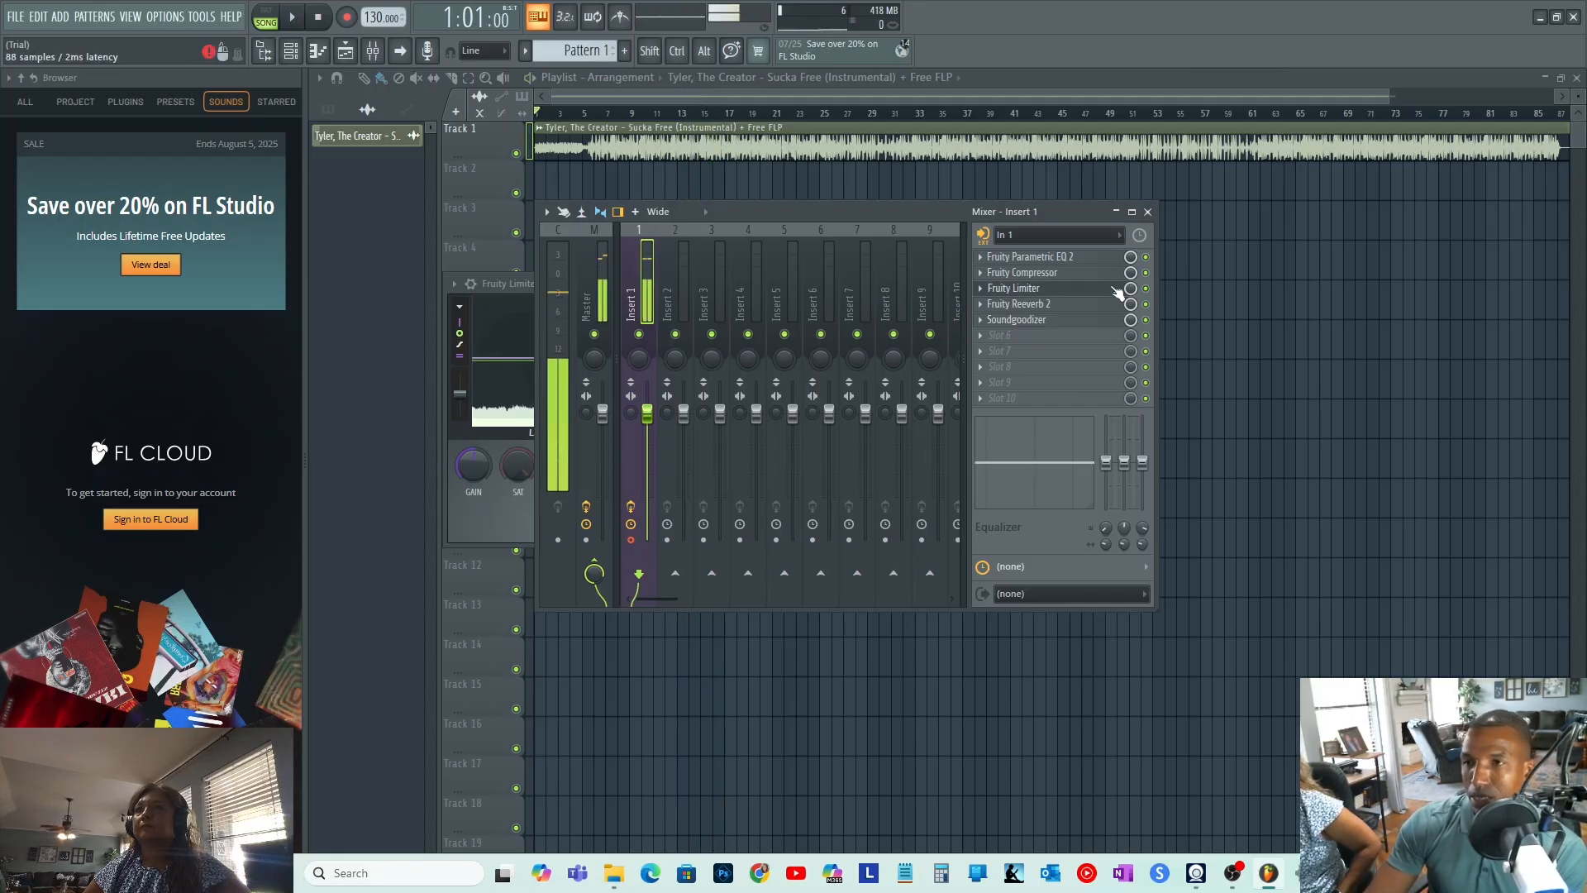
# - Set Insert 1's audio input to (none) and Insert 2's to mono In 1, accepting external input only
pyautogui.click(1086, 235)
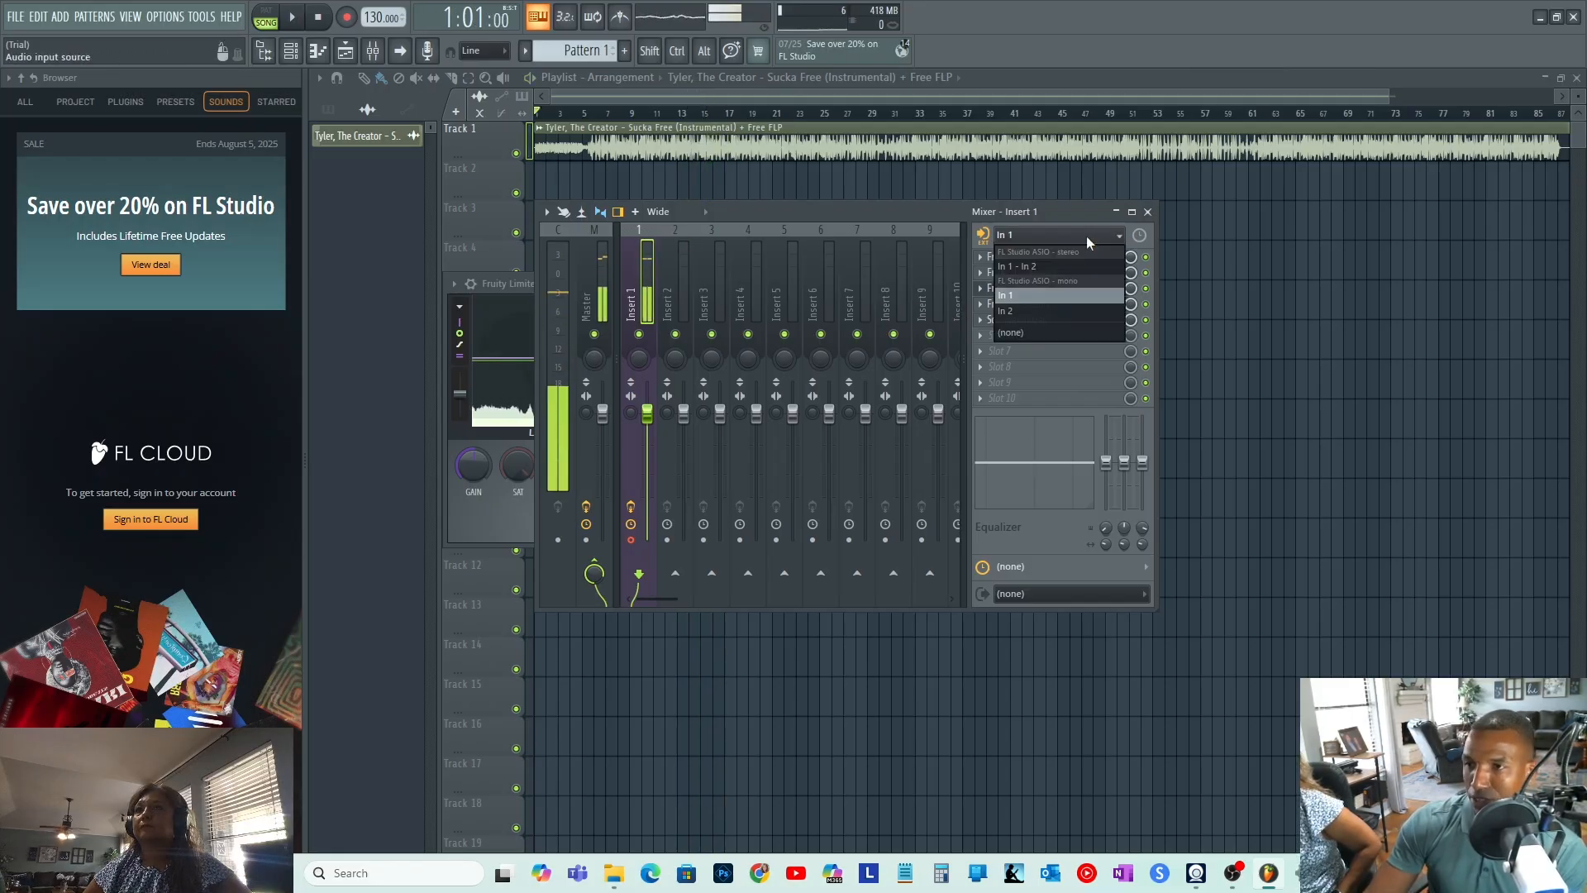
pyautogui.click(1018, 333)
pyautogui.click(680, 230)
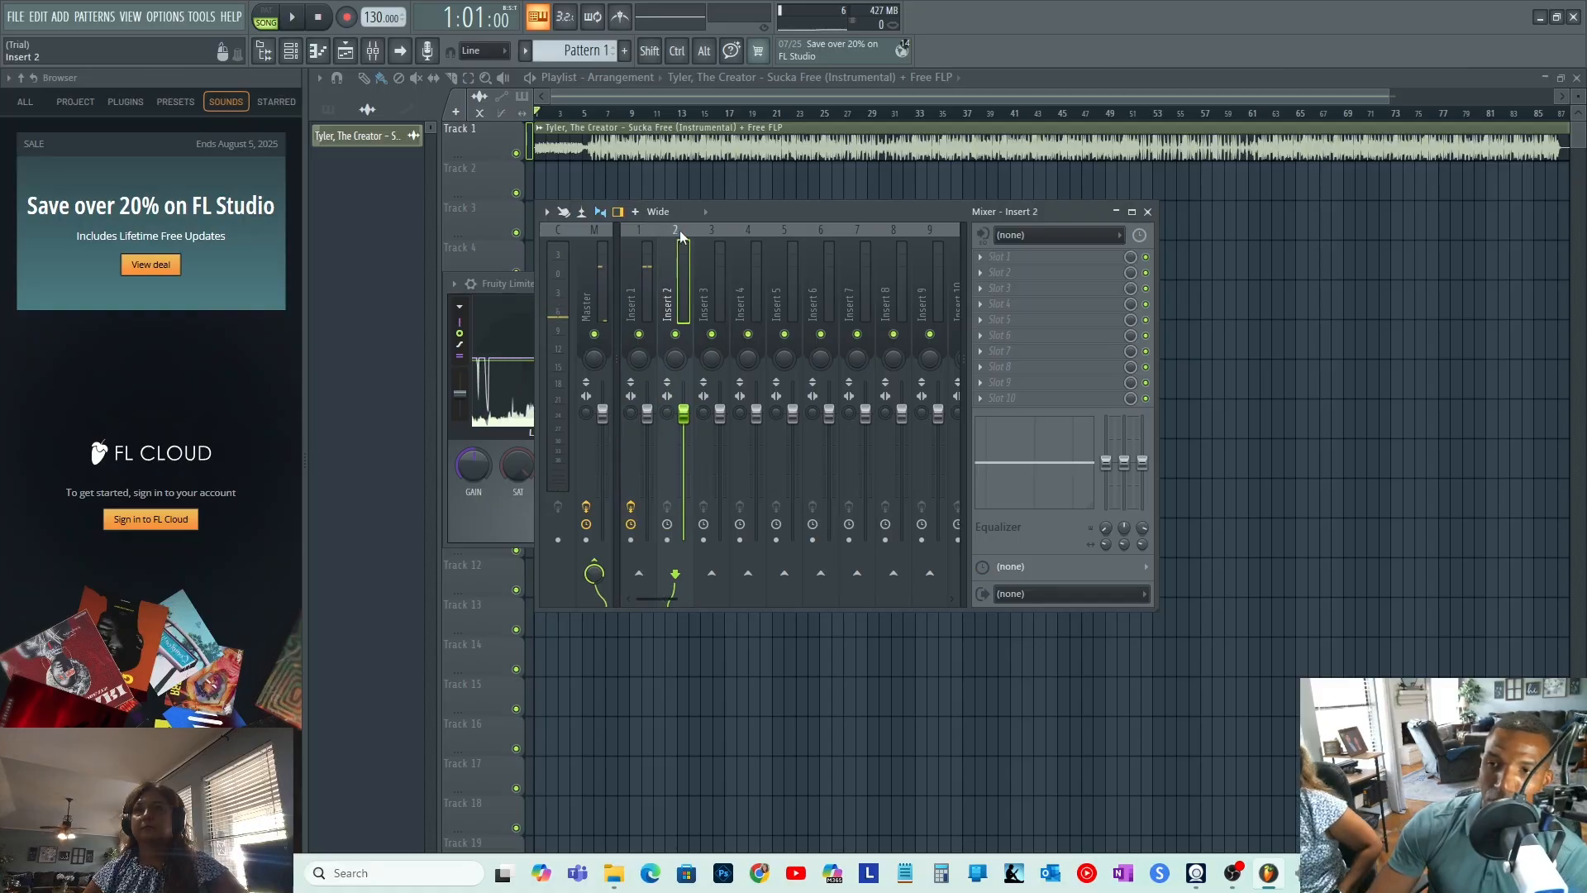
pyautogui.click(1109, 236)
pyautogui.click(1034, 296)
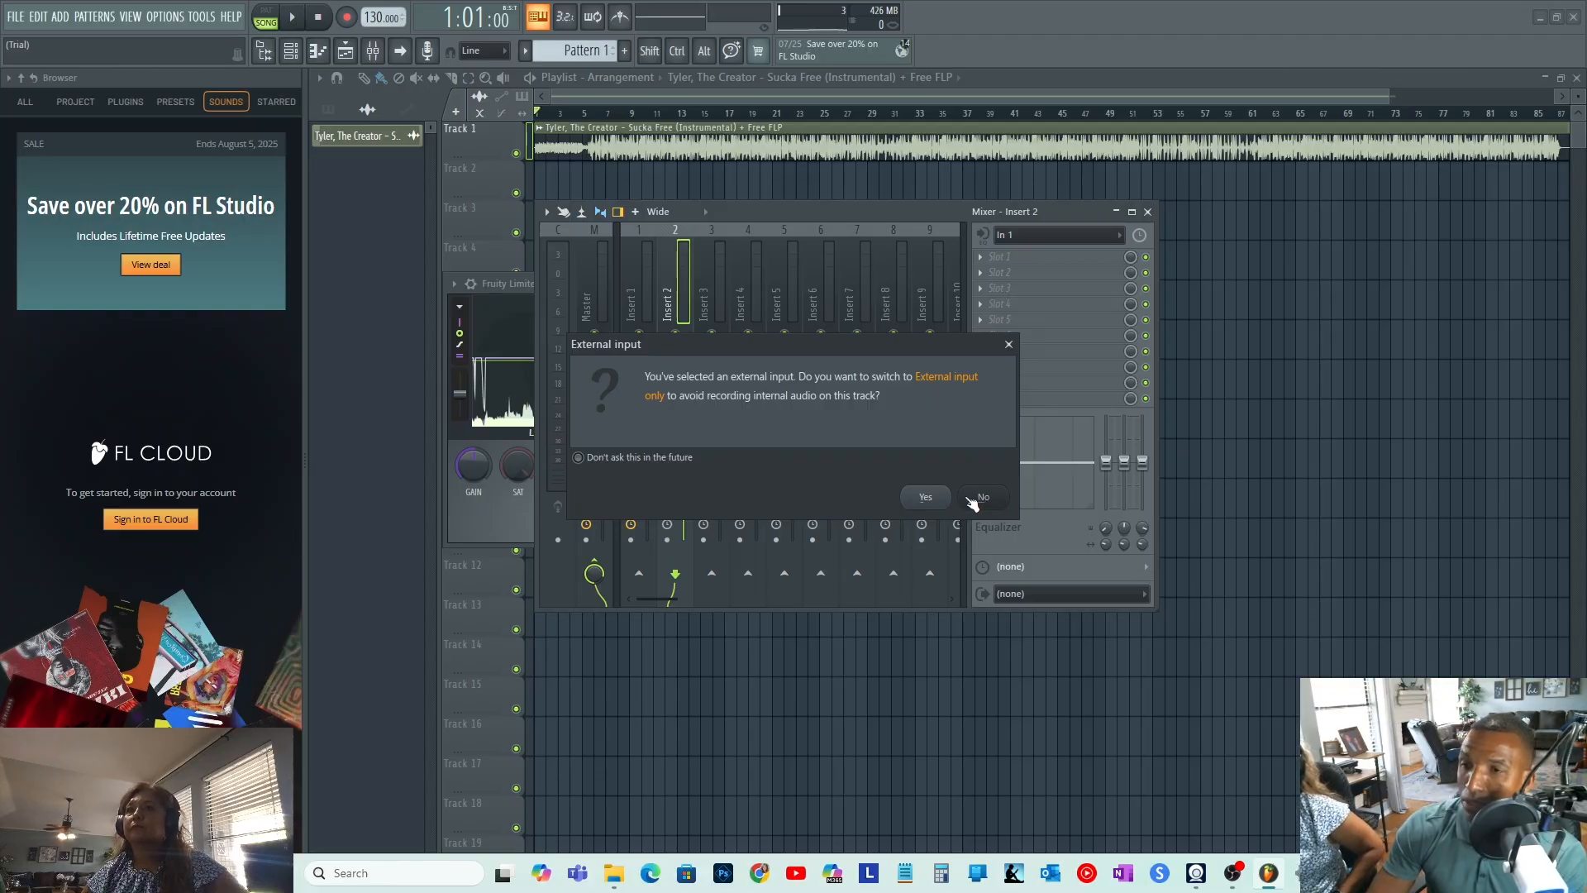
pyautogui.click(926, 498)
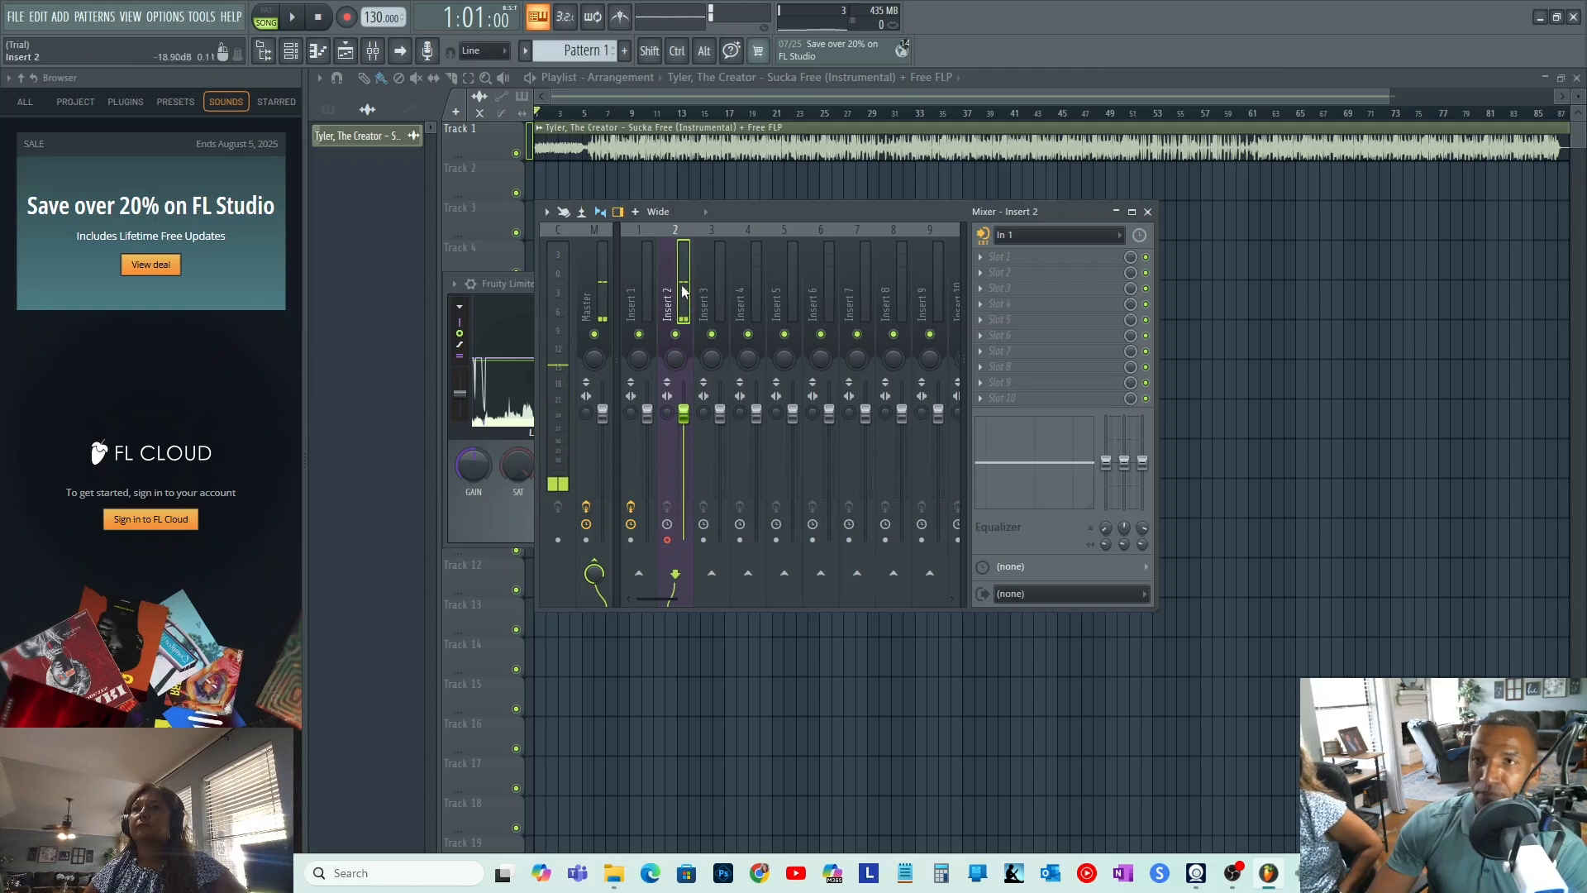
# - Play the song from the start to audition the unprocessed voice on Insert 2
pyautogui.press('space')
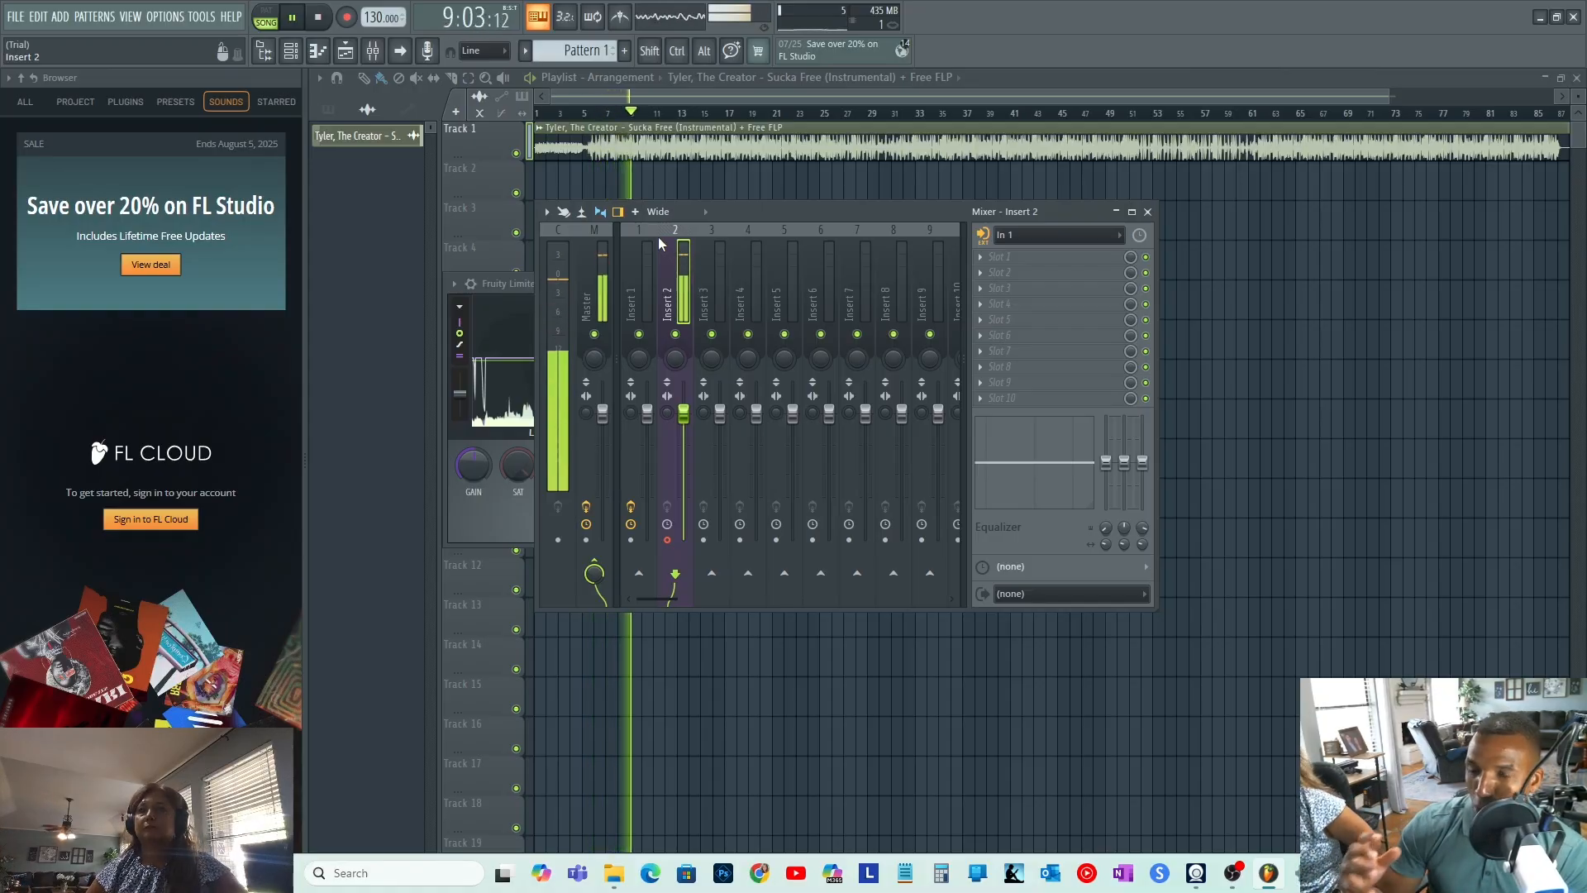
pyautogui.press('space')
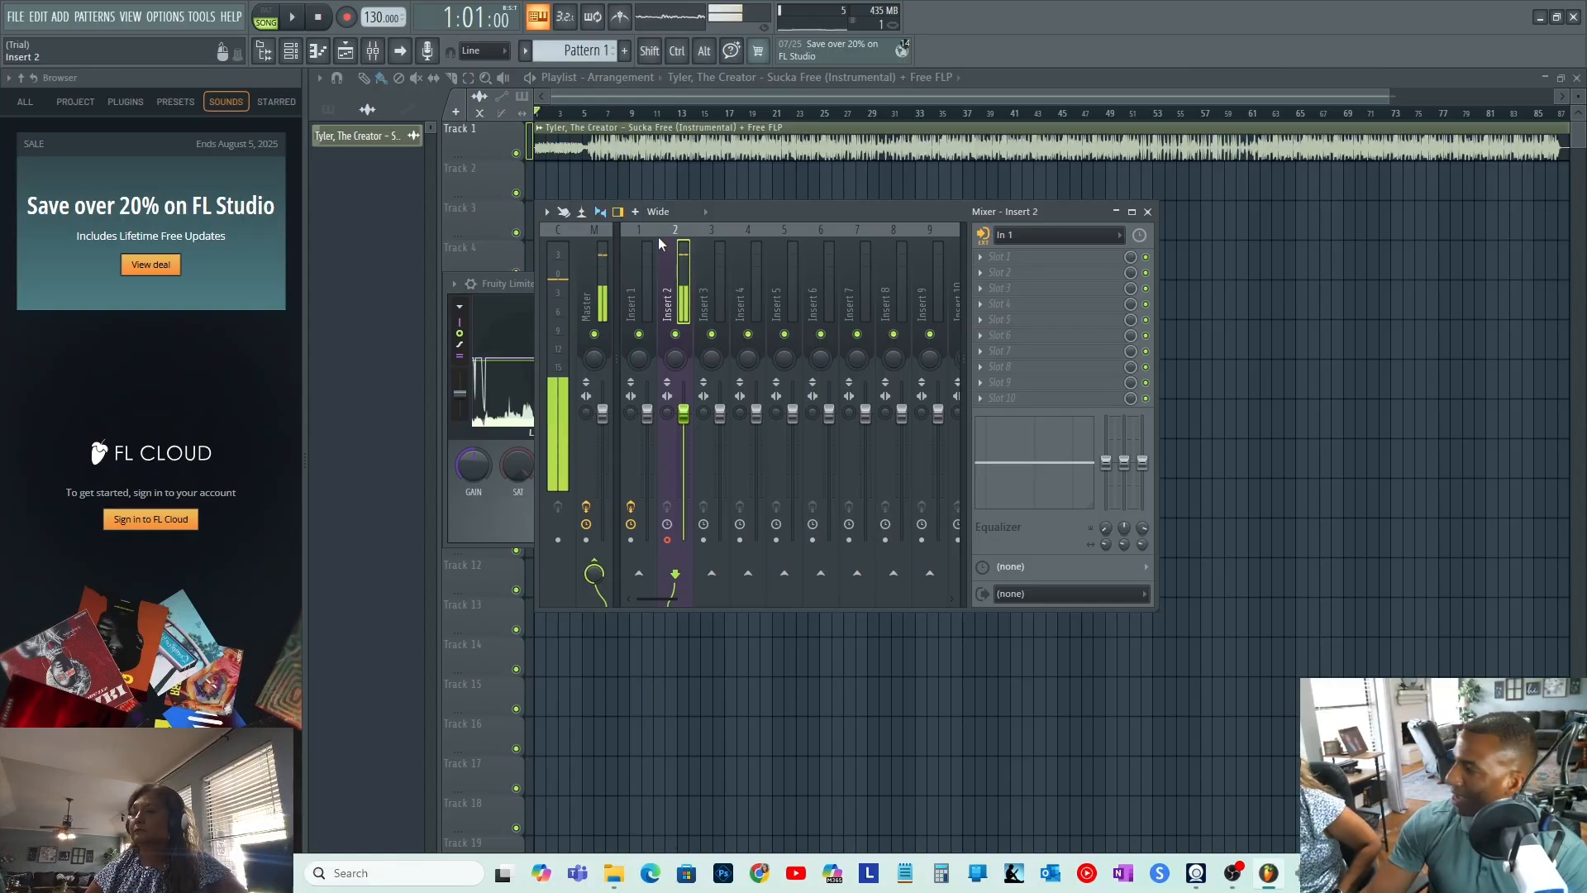
pyautogui.press('space')
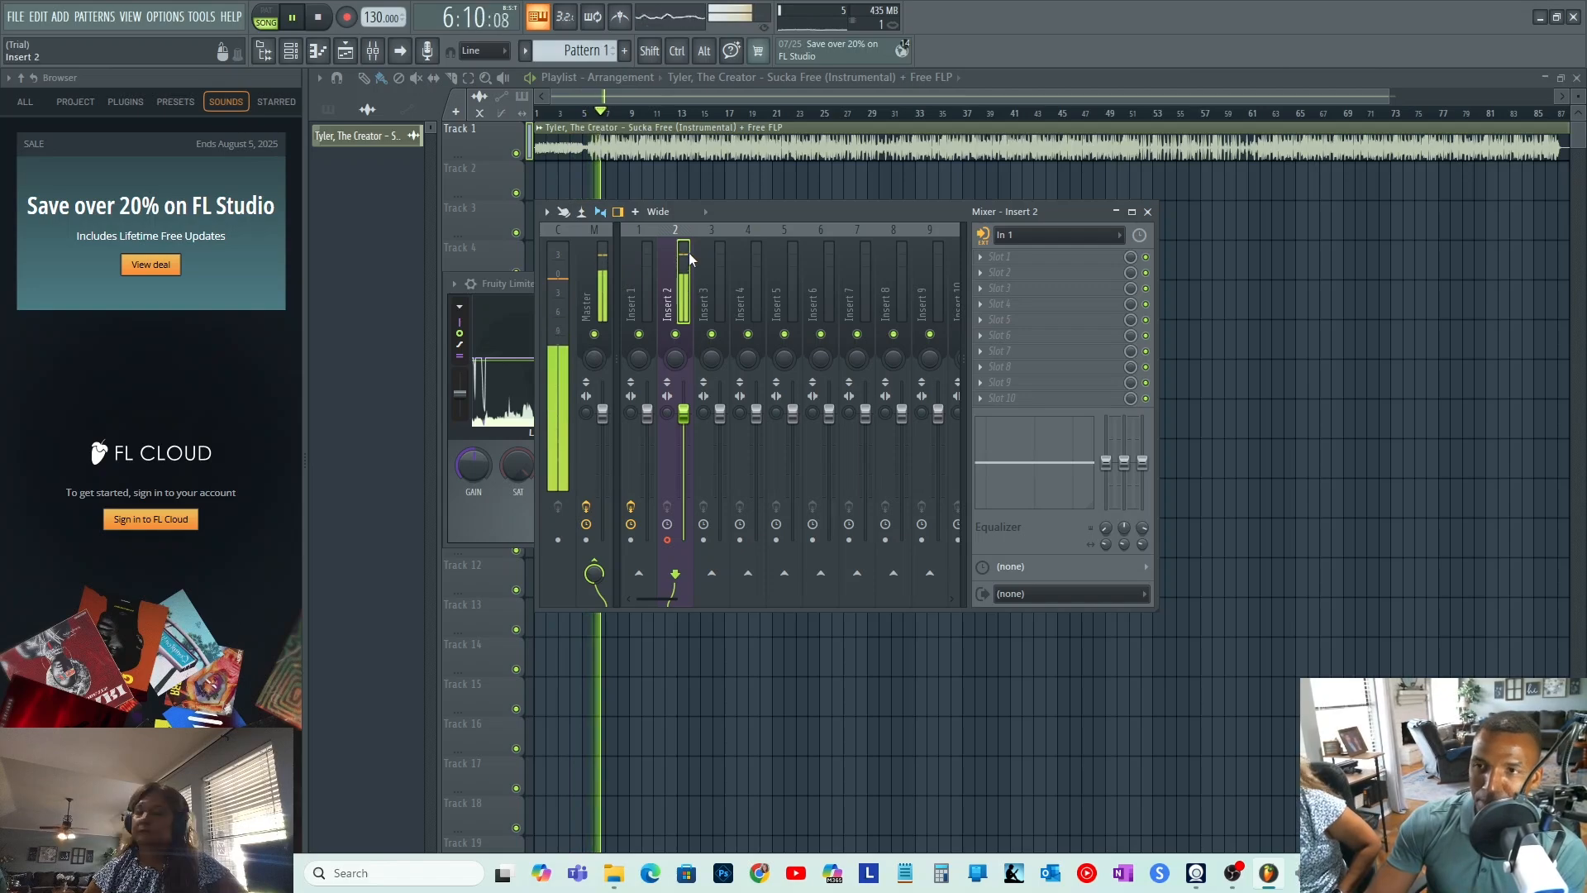
# - Set Insert 2's audio input to (none) and Insert 1's to mono In 1 during playback
pyautogui.click(1058, 235)
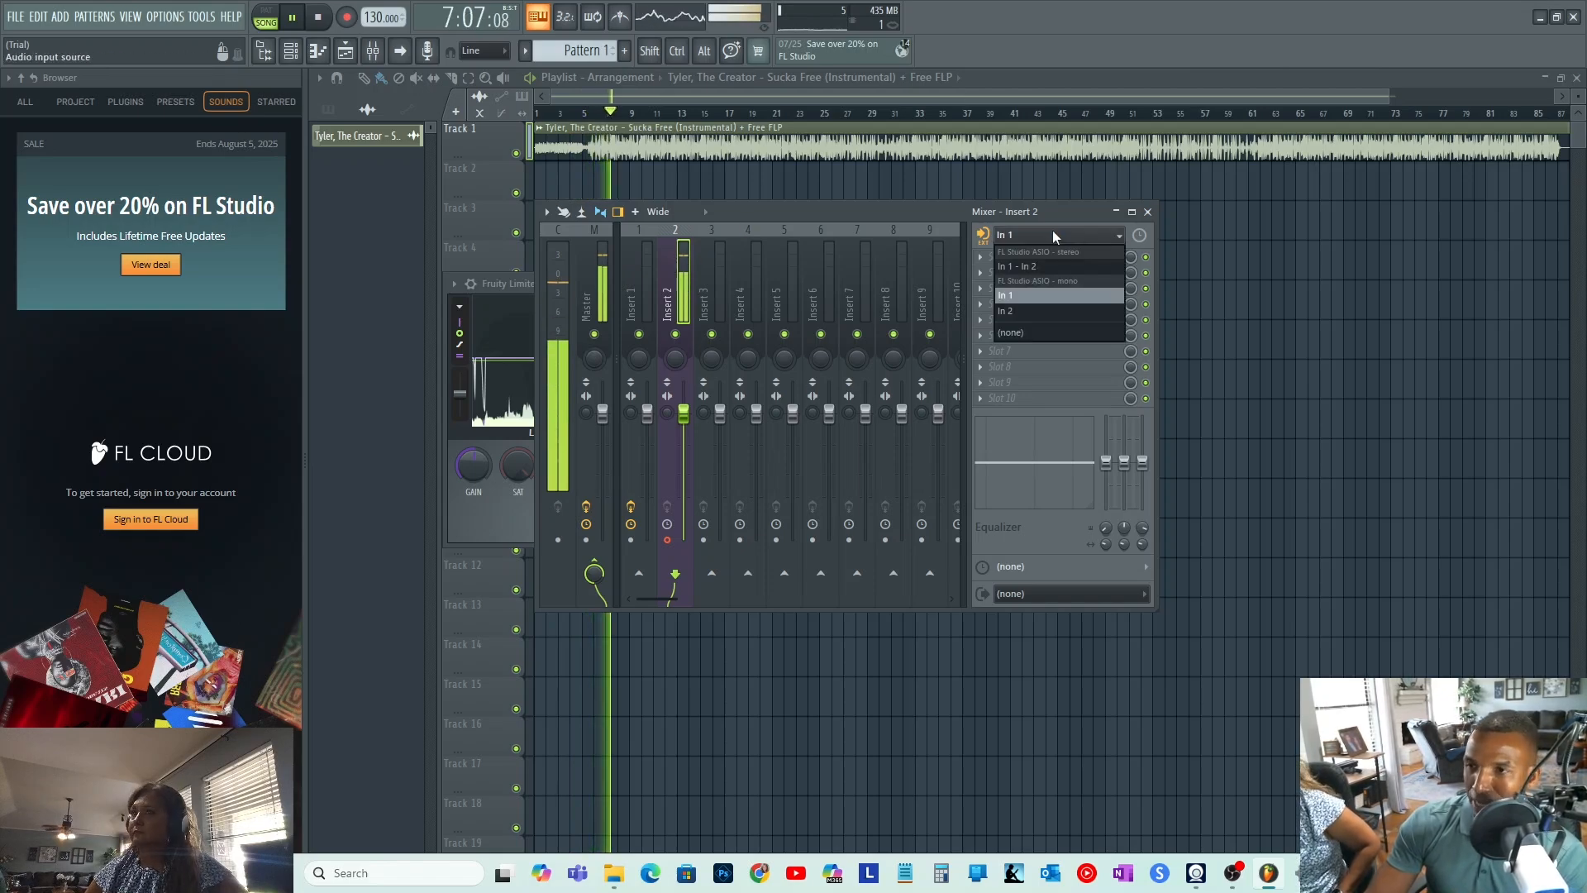
pyautogui.click(1022, 332)
pyautogui.click(653, 258)
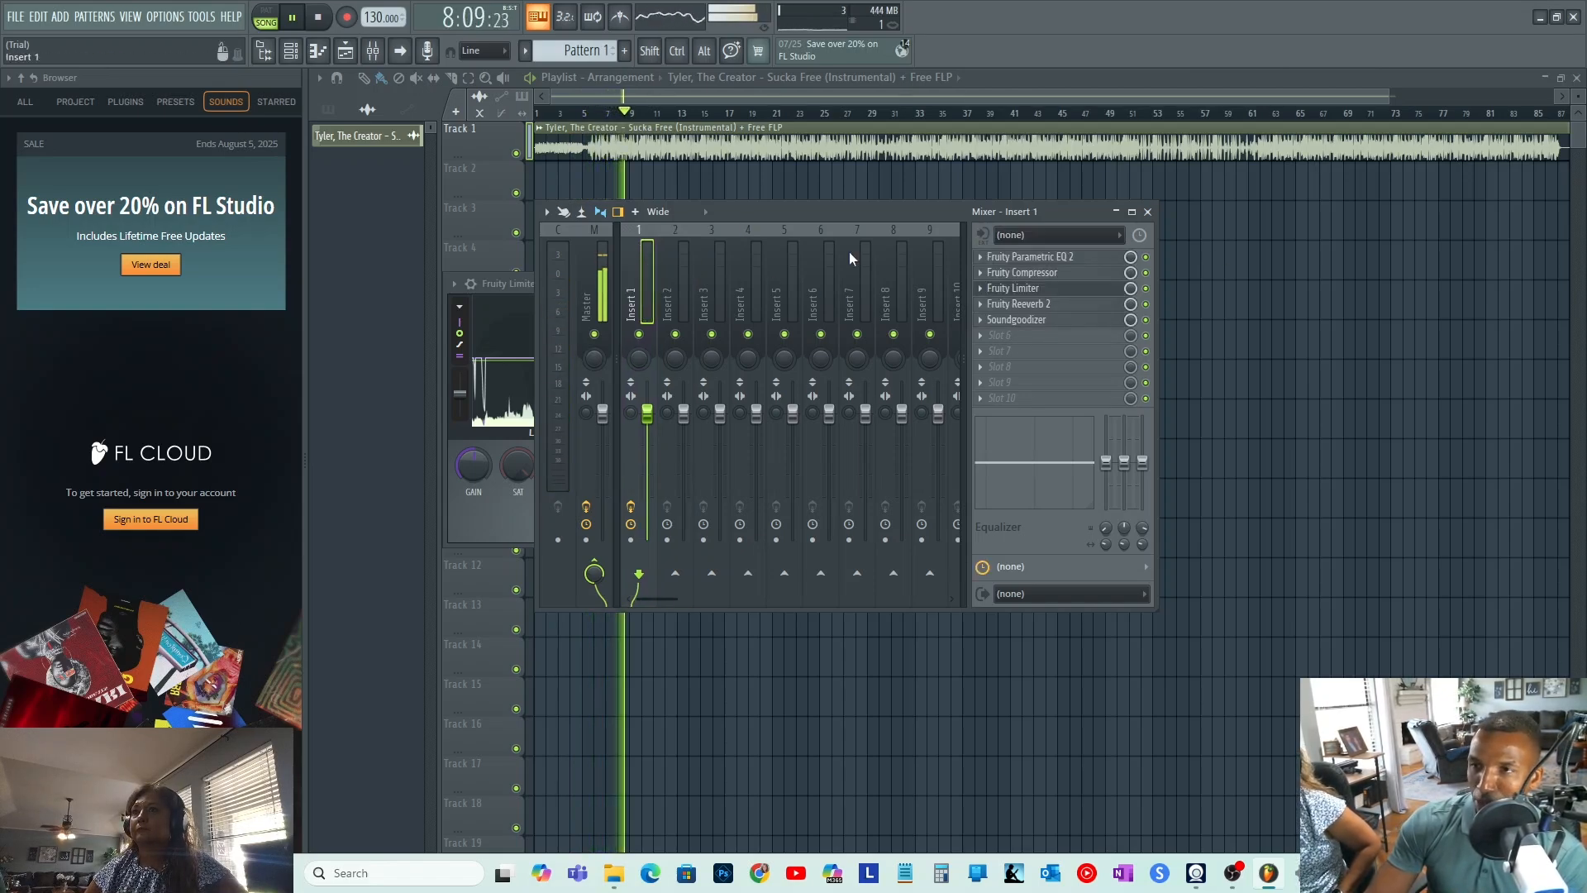
pyautogui.click(1103, 245)
pyautogui.click(1050, 295)
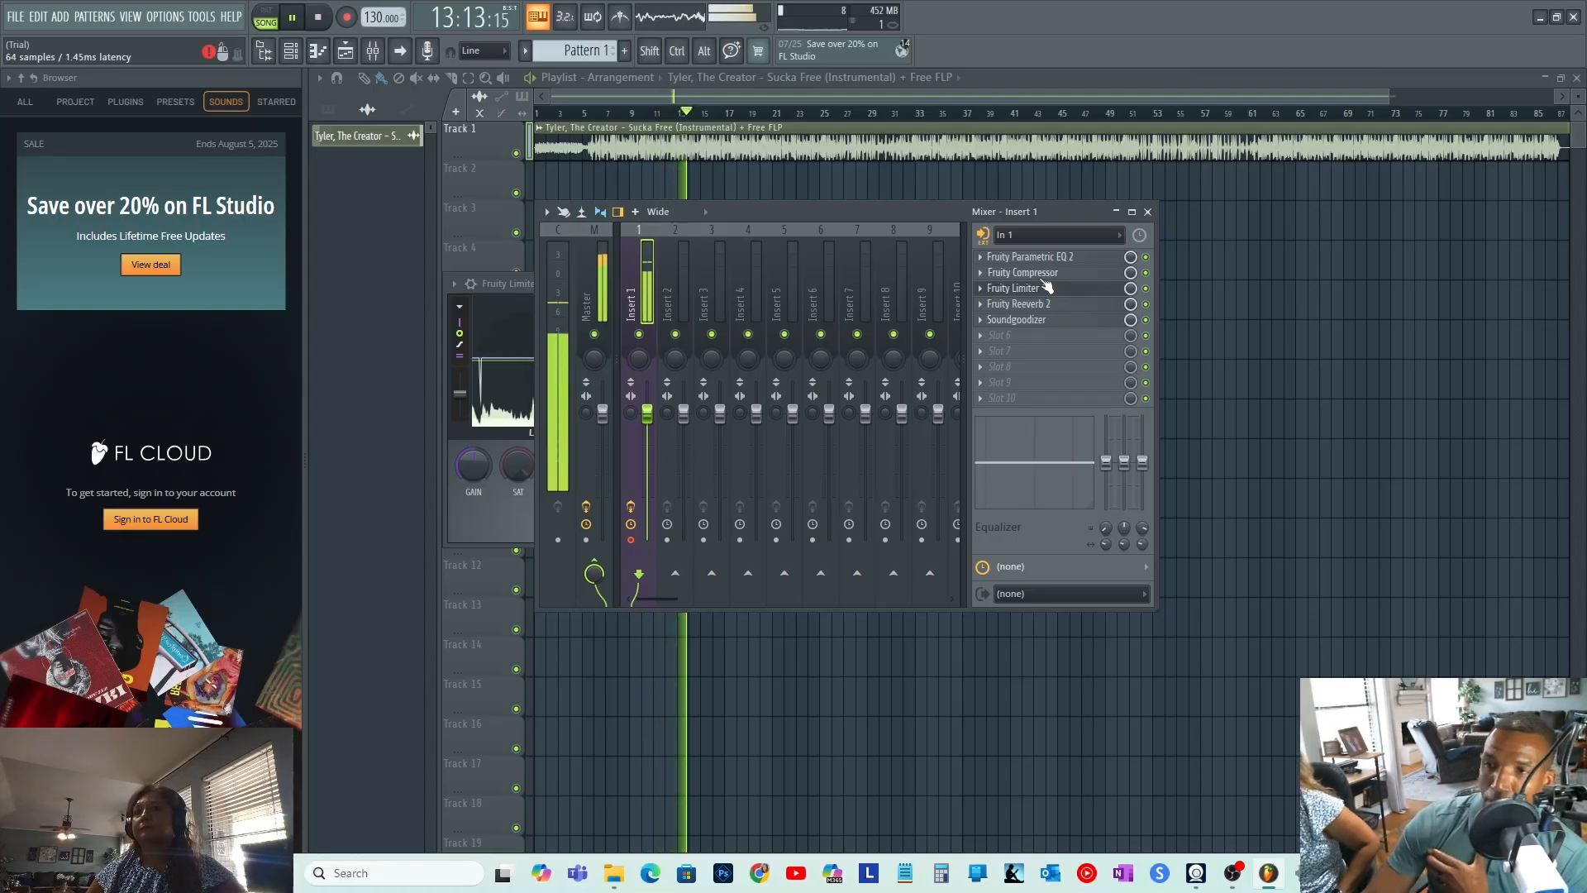
# - Set the Fruity Compressor gain on Insert 1 to 8.5 dB while listening, and stop playback
pyautogui.click(1055, 275)
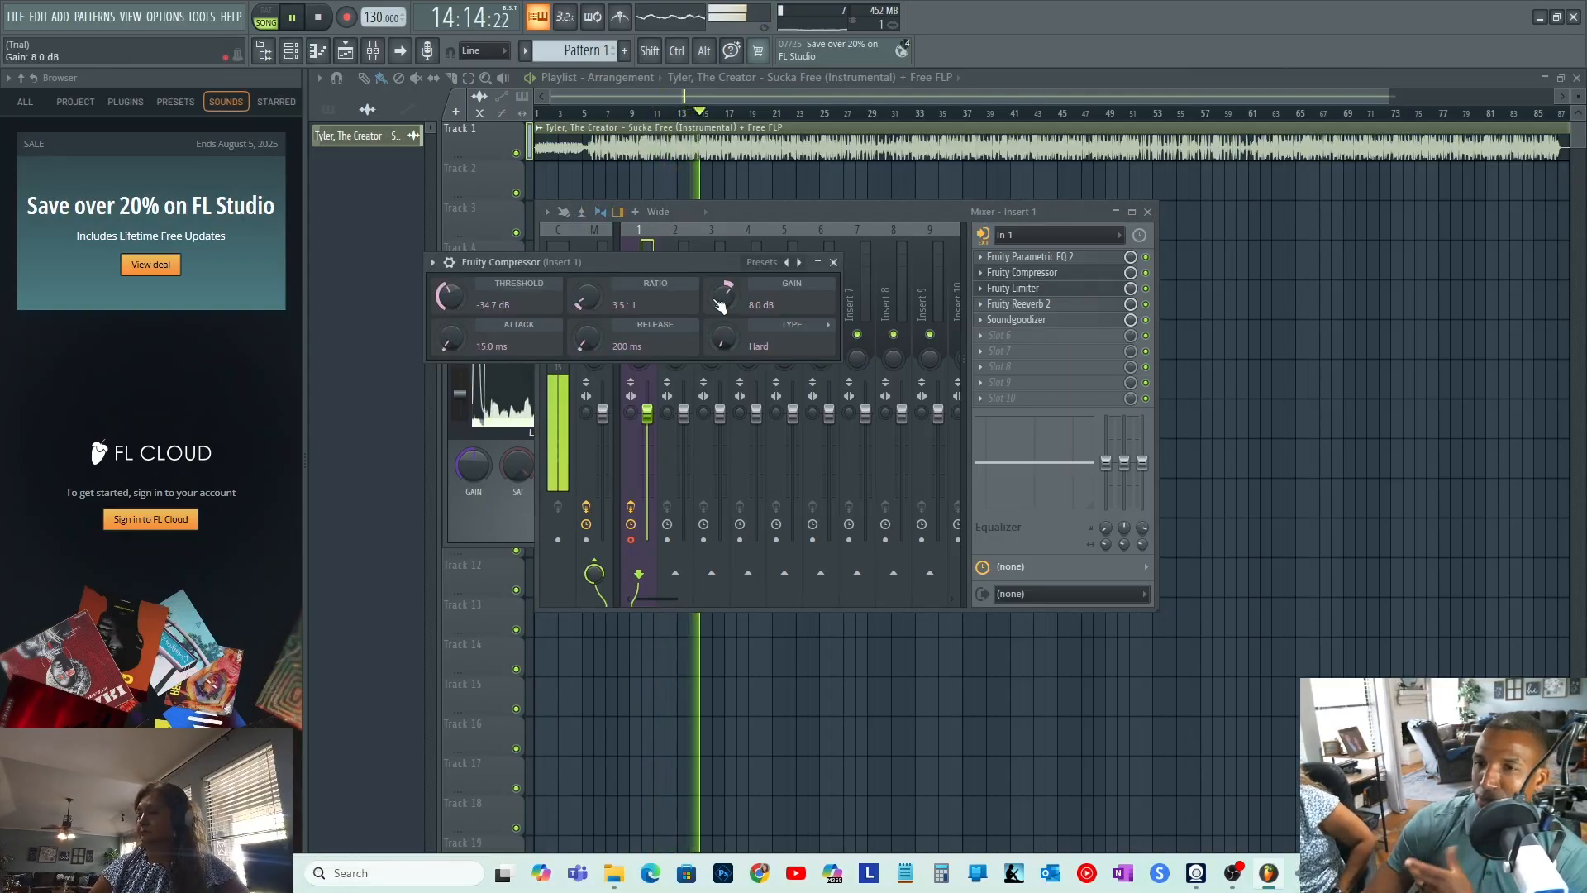
pyautogui.moveTo(728, 298); pyautogui.dragTo(728, 286)
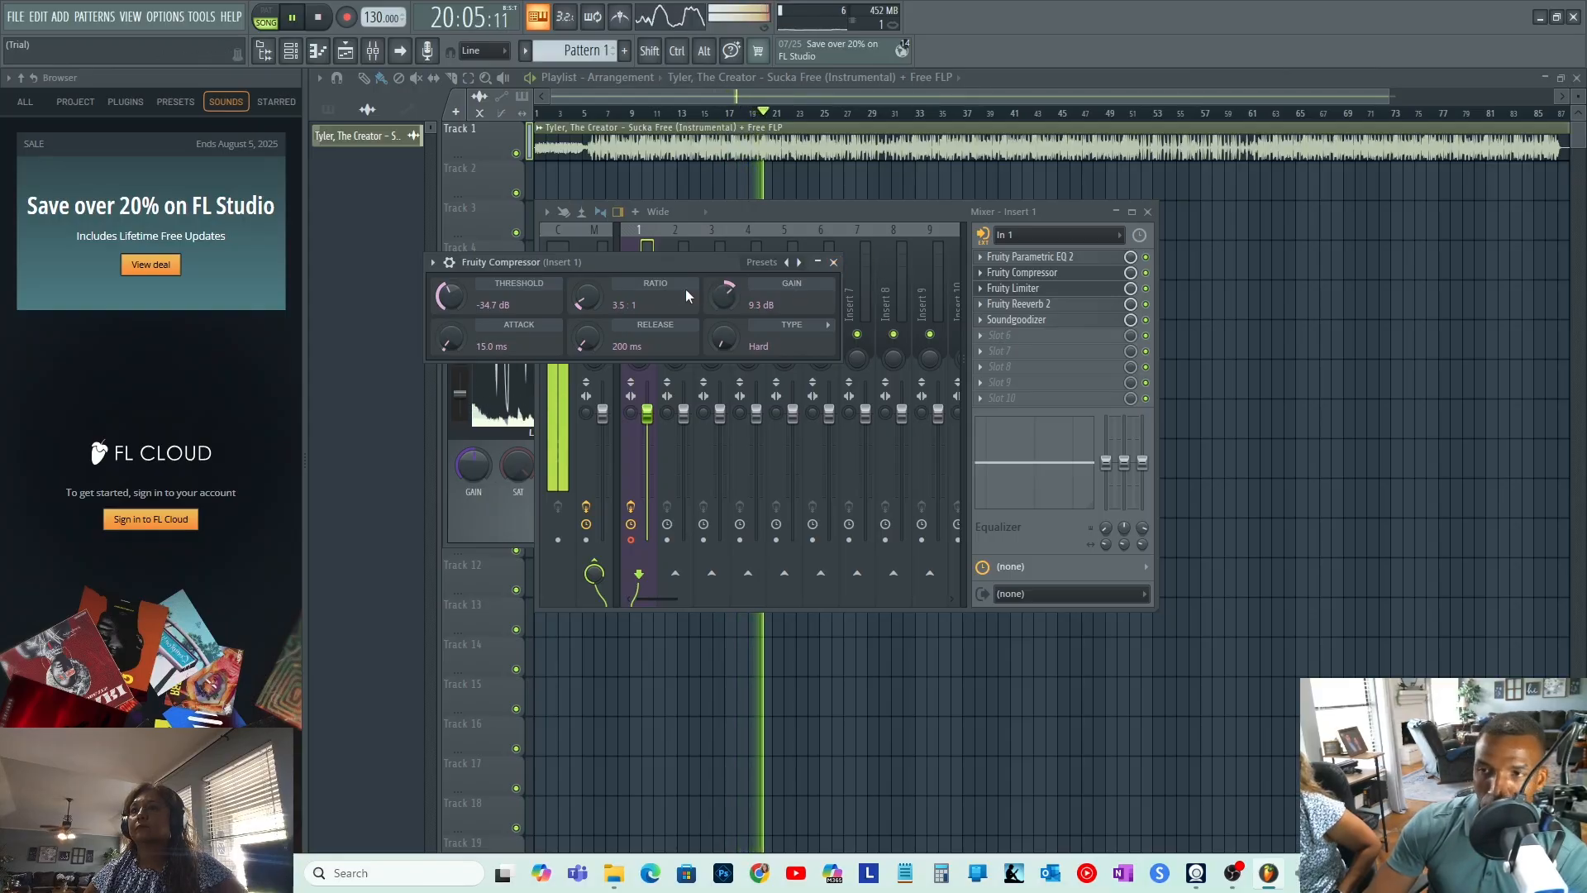
pyautogui.moveTo(725, 295); pyautogui.dragTo(725, 296)
pyautogui.scroll(-3, 742, 298)
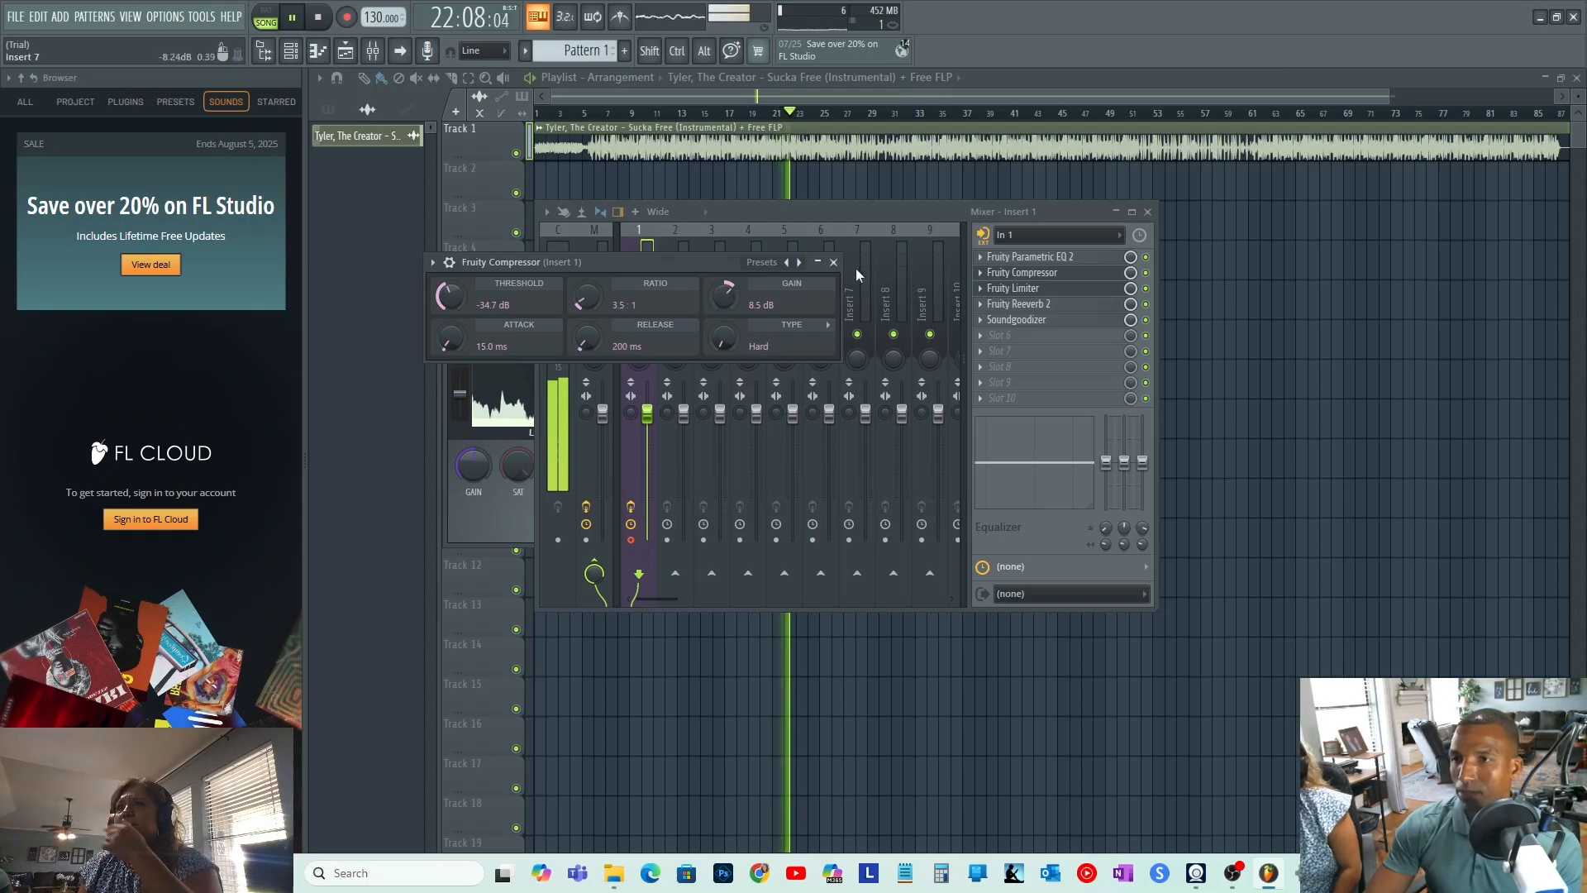
pyautogui.click(833, 262)
pyautogui.press('space')
# - Choose the Vocal Presence preset in Fruity Parametric EQ 2 on Insert 1 and close the plugin
pyautogui.click(1054, 273)
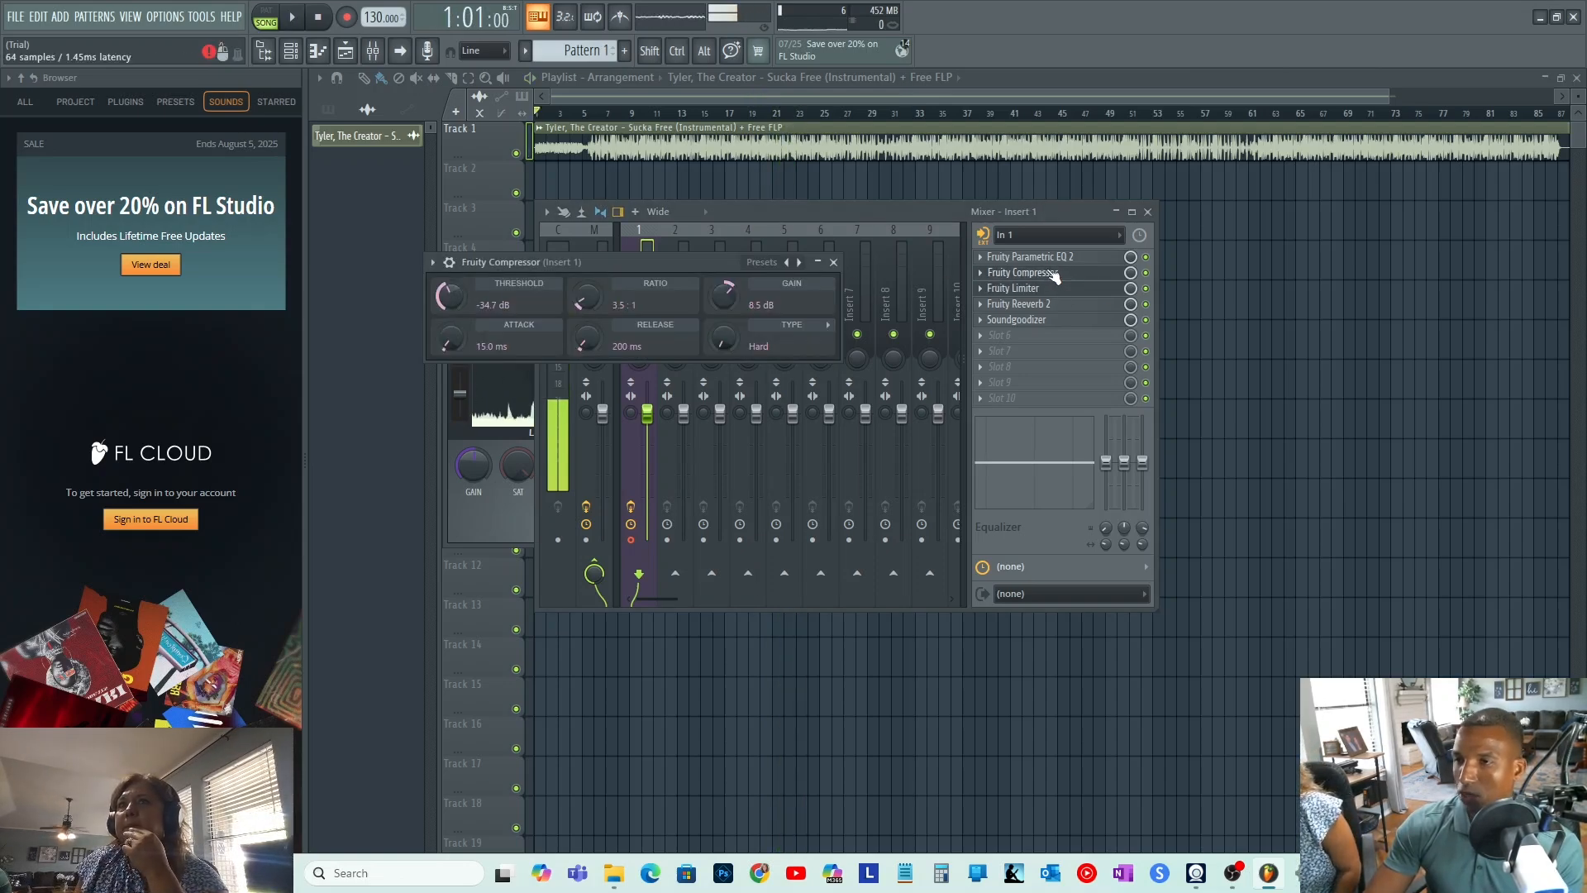
pyautogui.click(1054, 273)
pyautogui.click(1055, 257)
pyautogui.click(1055, 257)
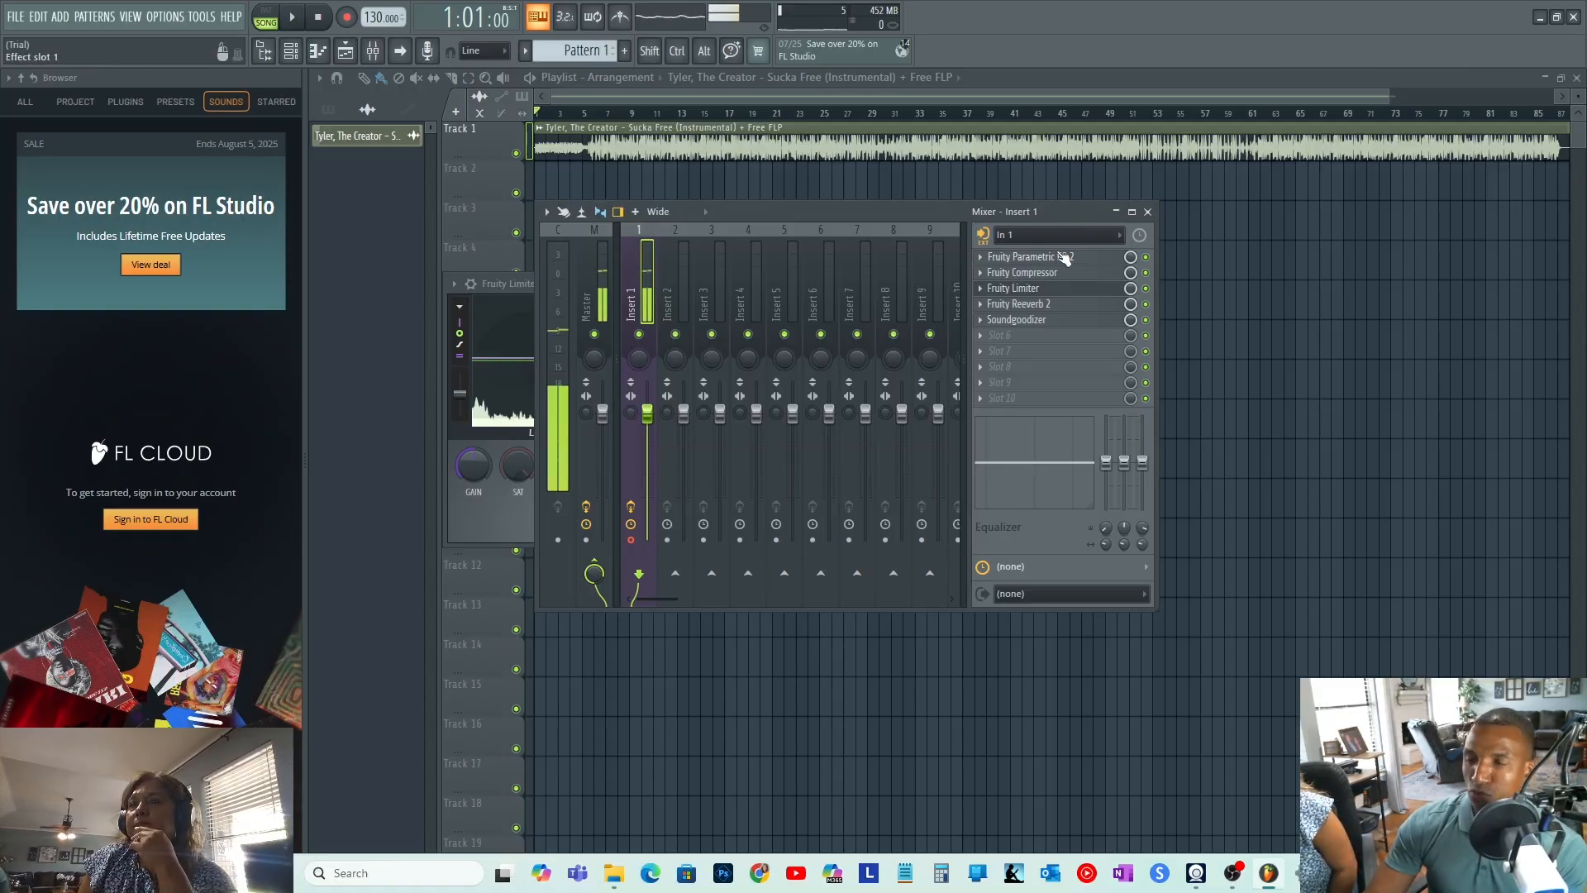
pyautogui.click(1058, 258)
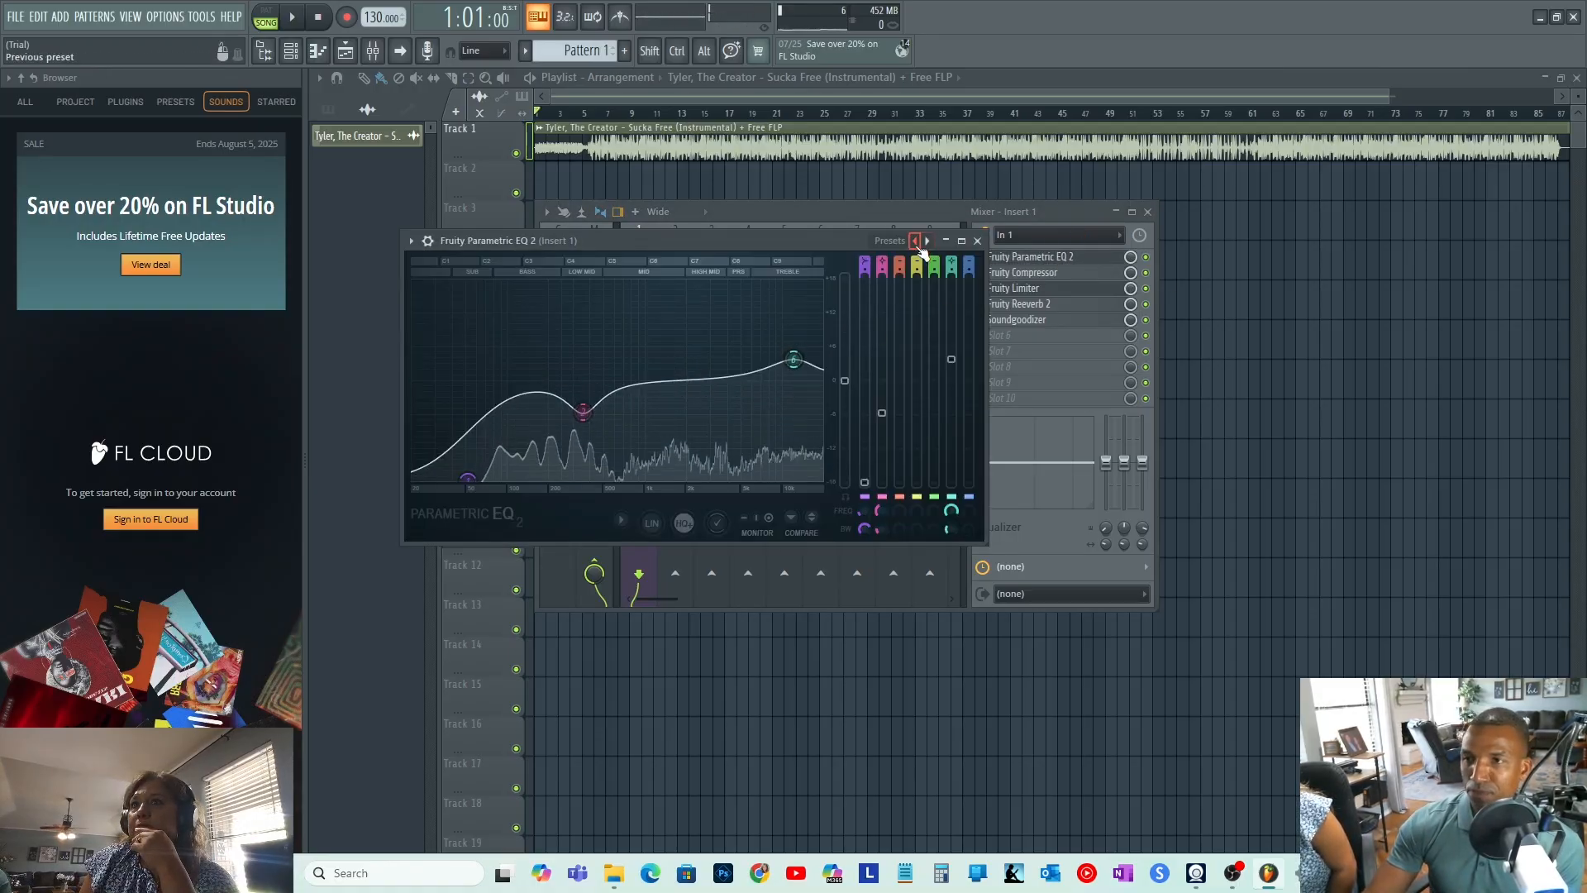
pyautogui.click(915, 241)
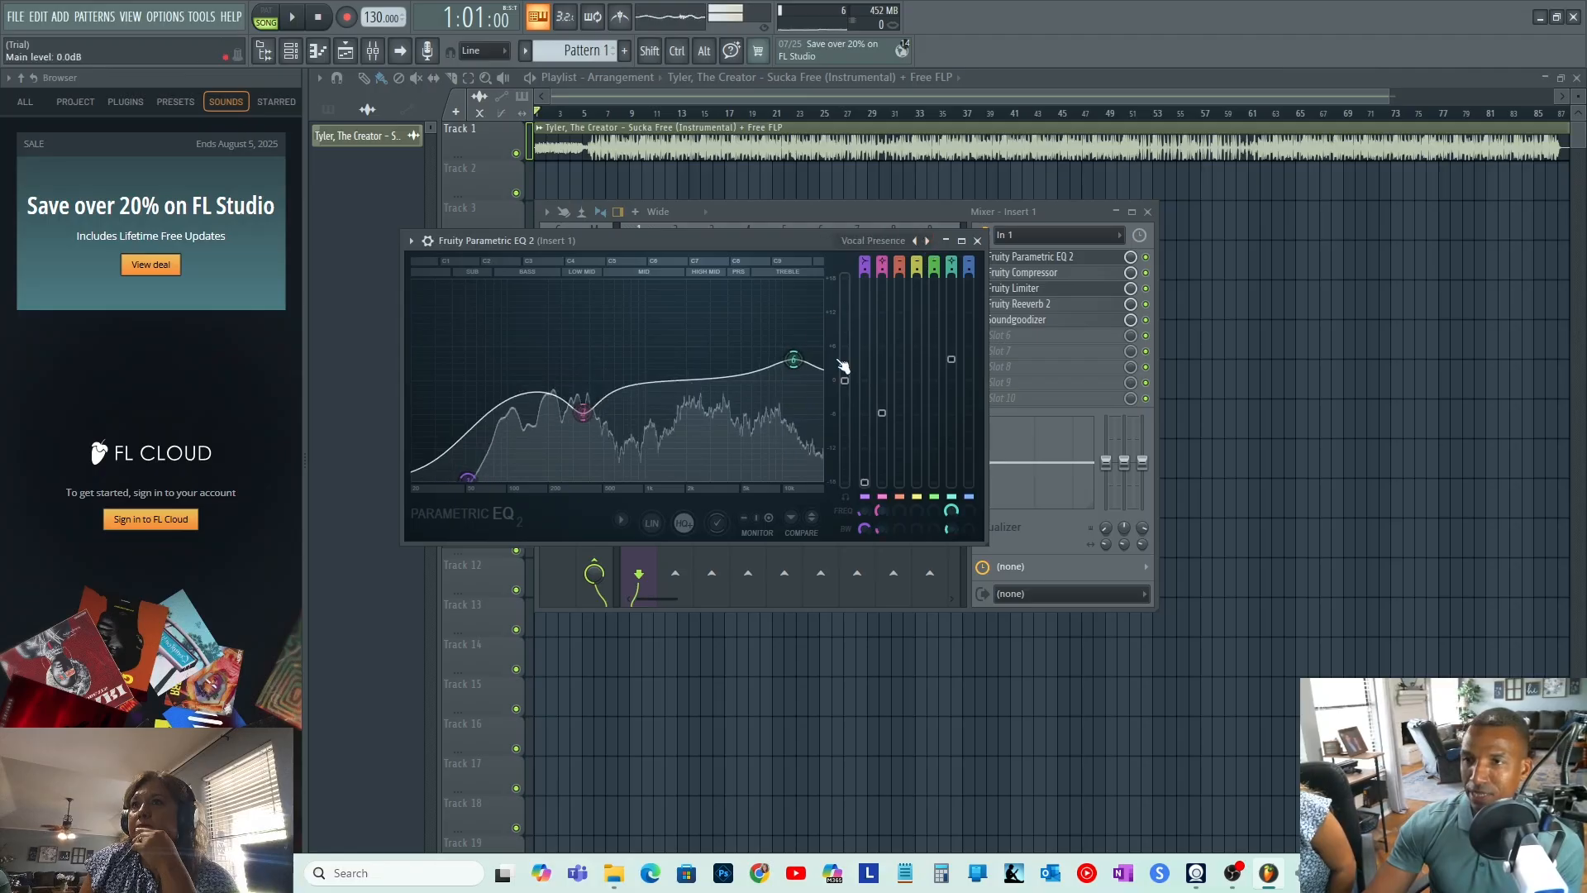
pyautogui.click(978, 240)
# - Review the Fruity Compressor and Fruity Limiter settings on Insert 1
pyautogui.click(1013, 273)
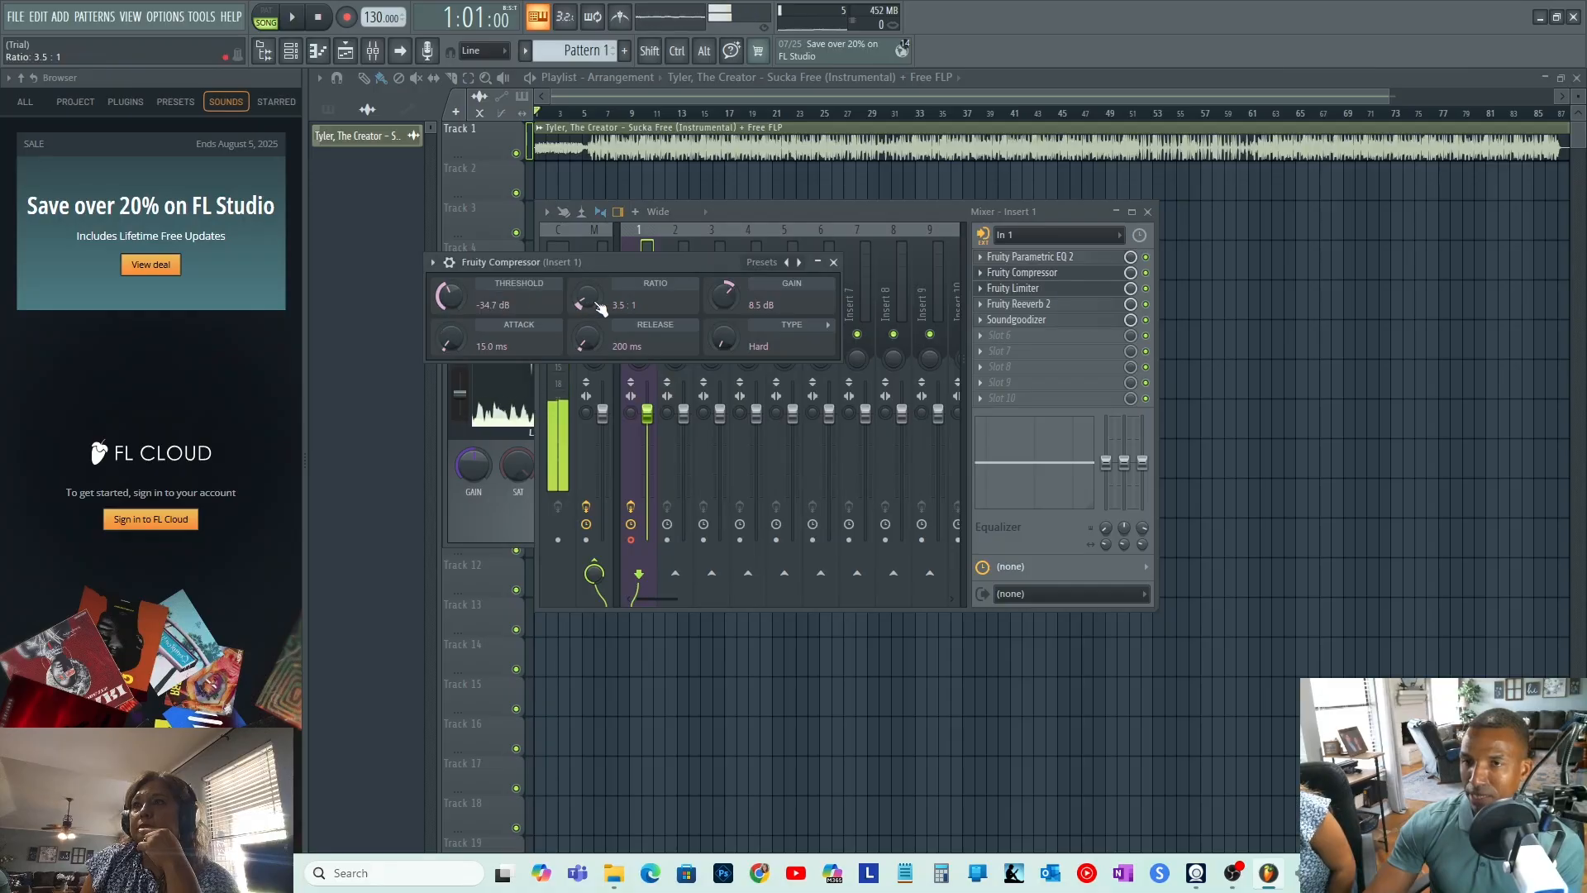
pyautogui.click(834, 263)
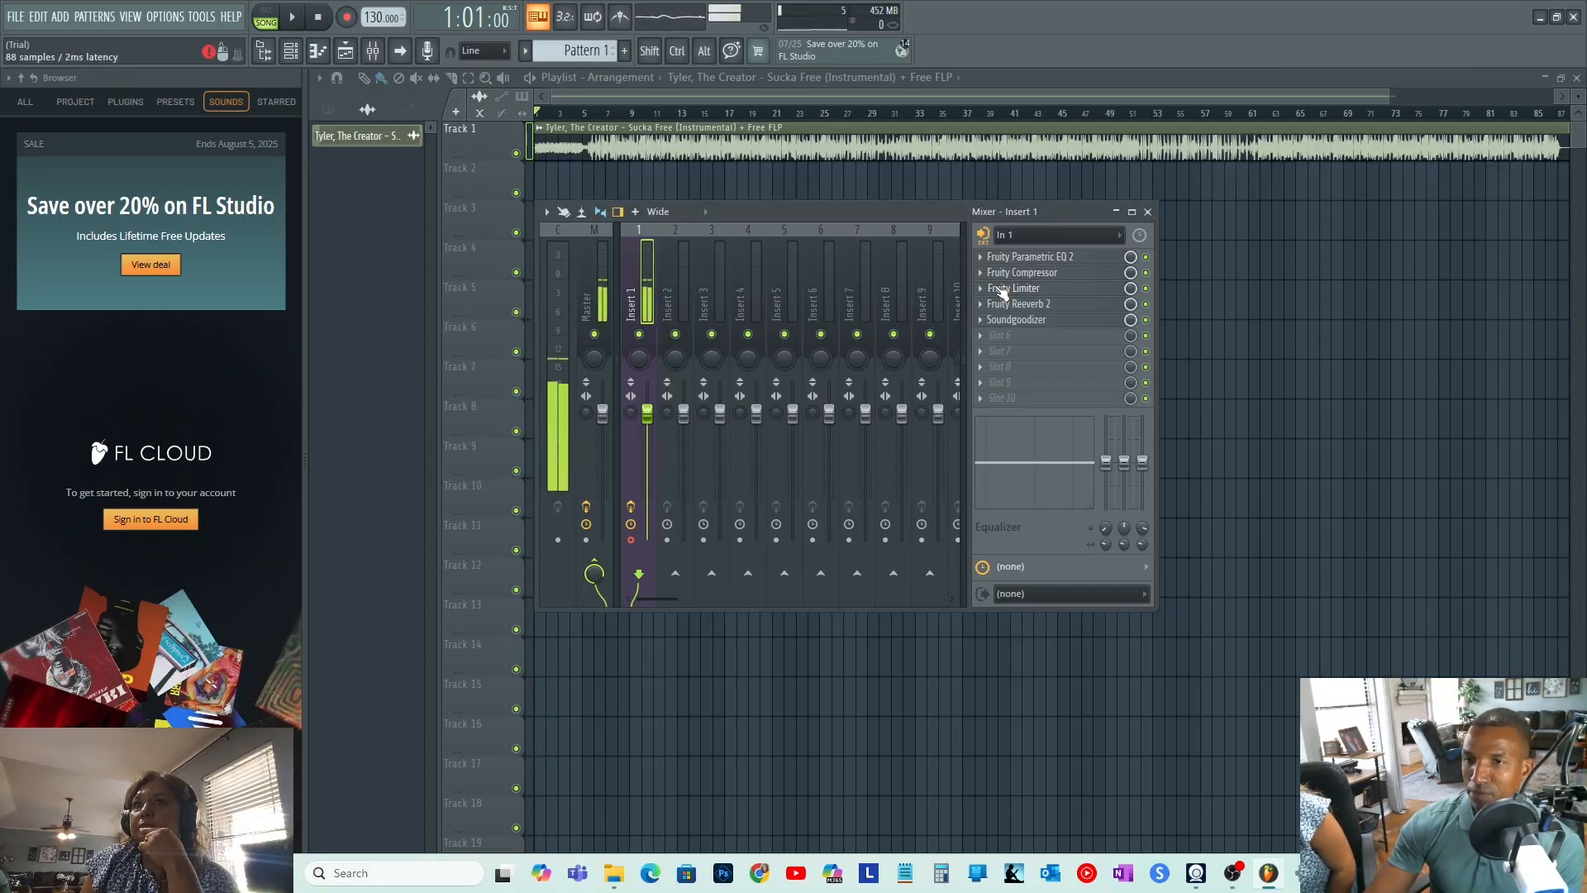
pyautogui.click(1001, 289)
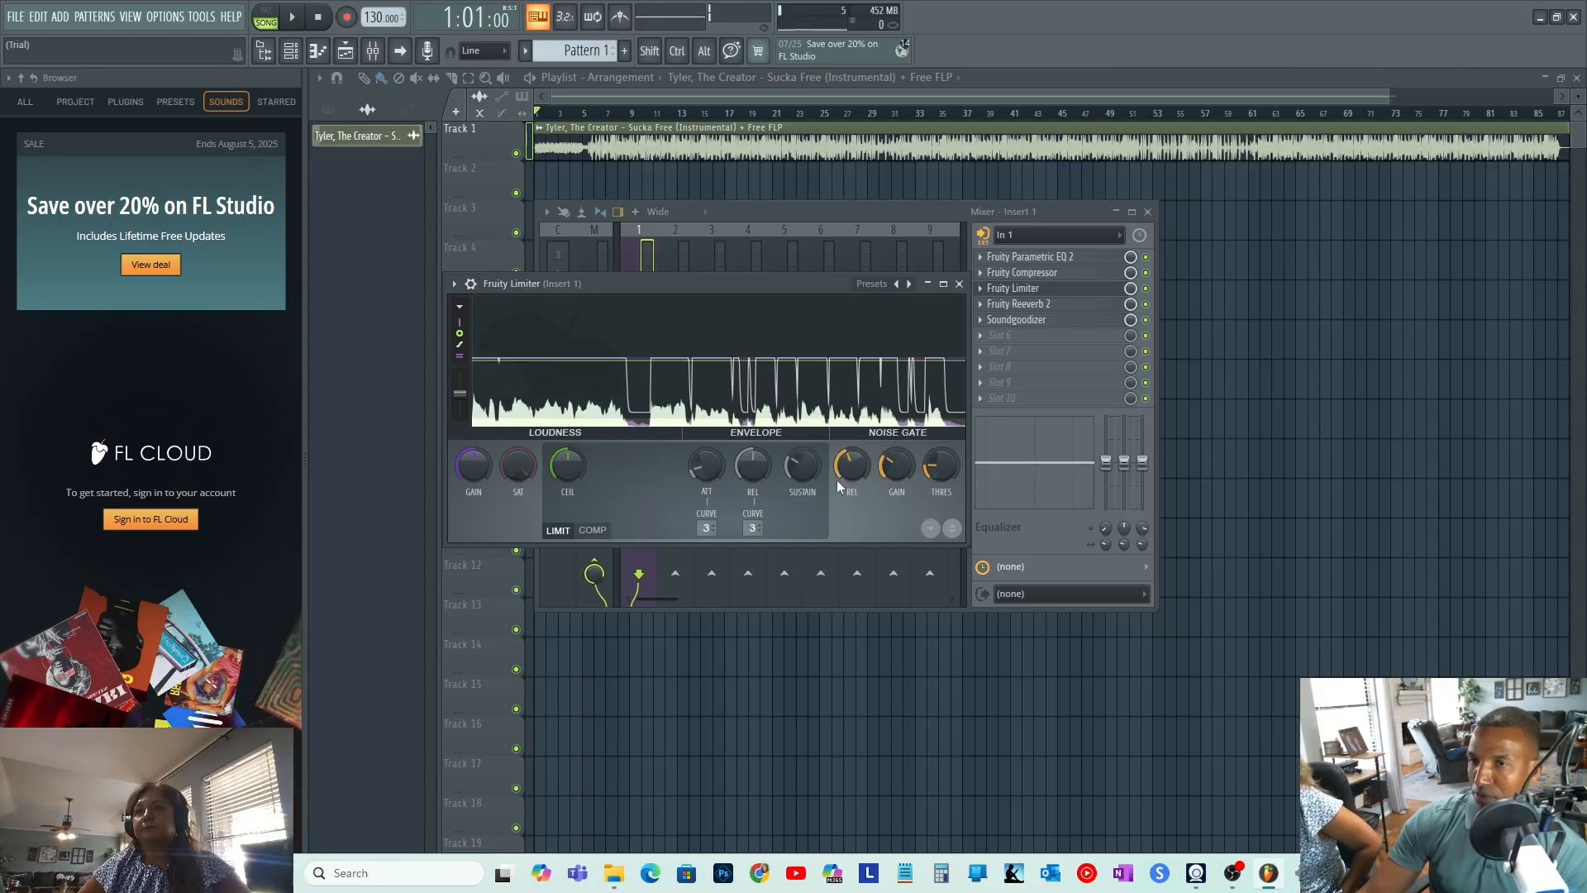
pyautogui.click(959, 285)
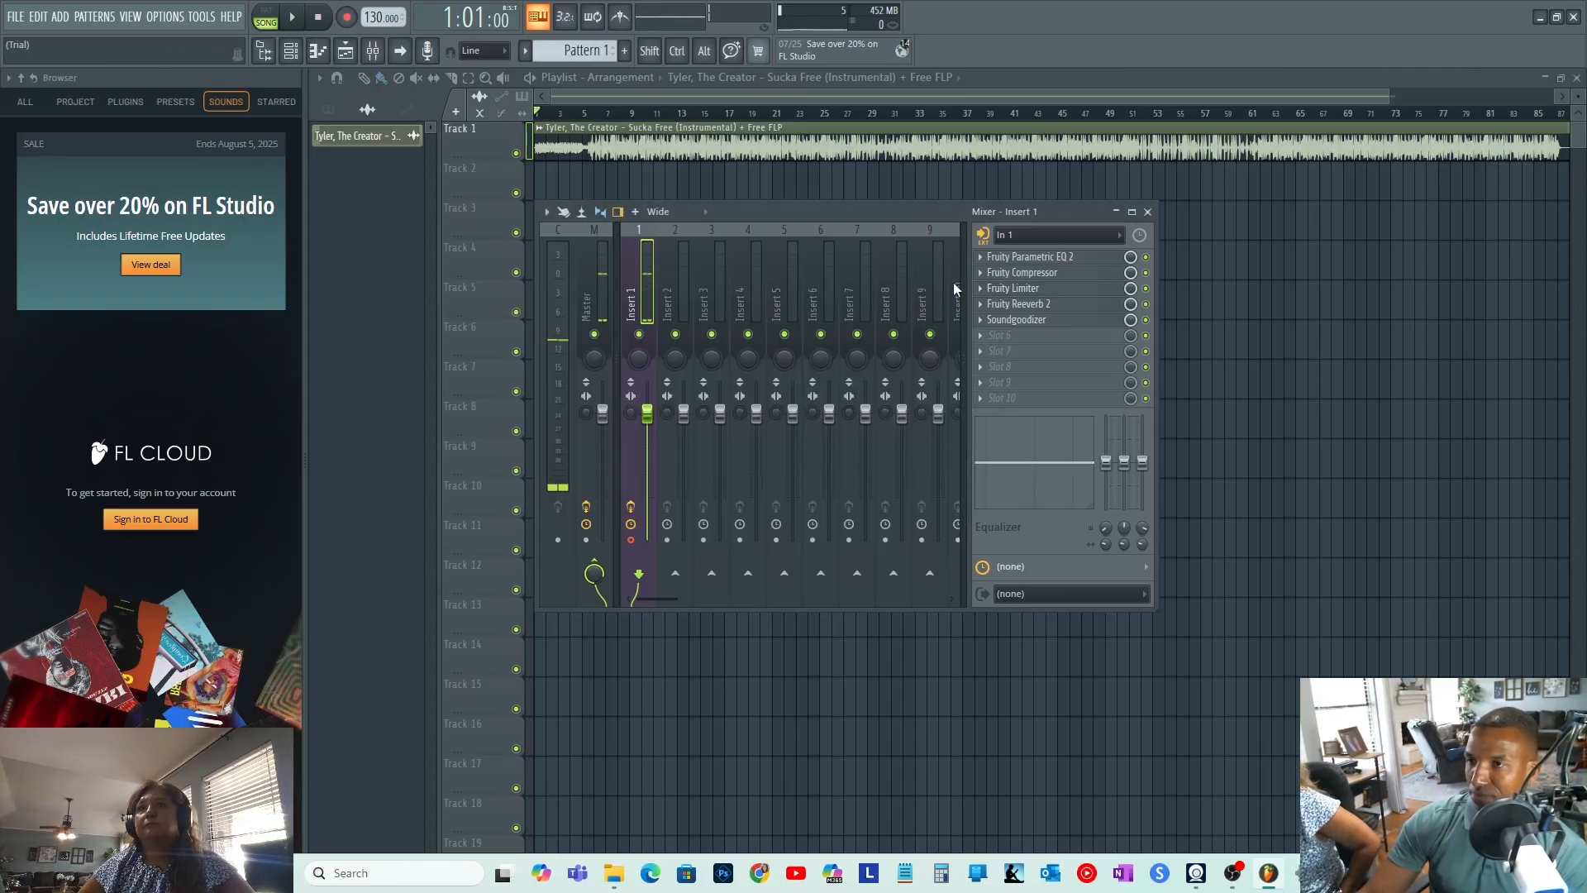
# - Adjust the room size of Fruity Reeverb 2 on Insert 1 to about 49 and close the plugin
pyautogui.click(1023, 304)
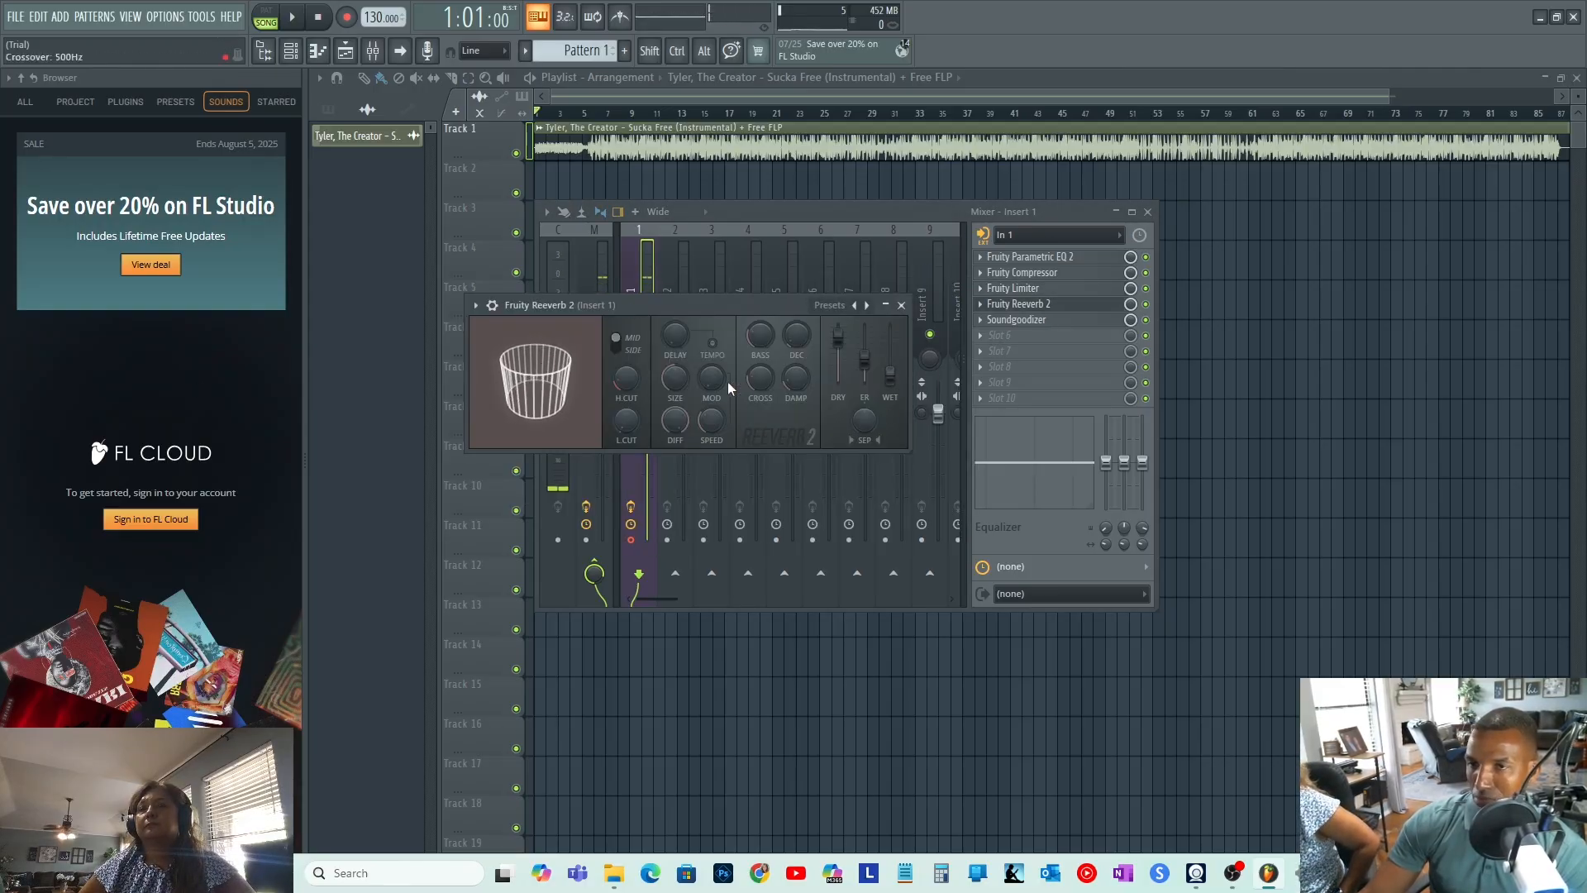
pyautogui.moveTo(680, 379); pyautogui.dragTo(677, 372)
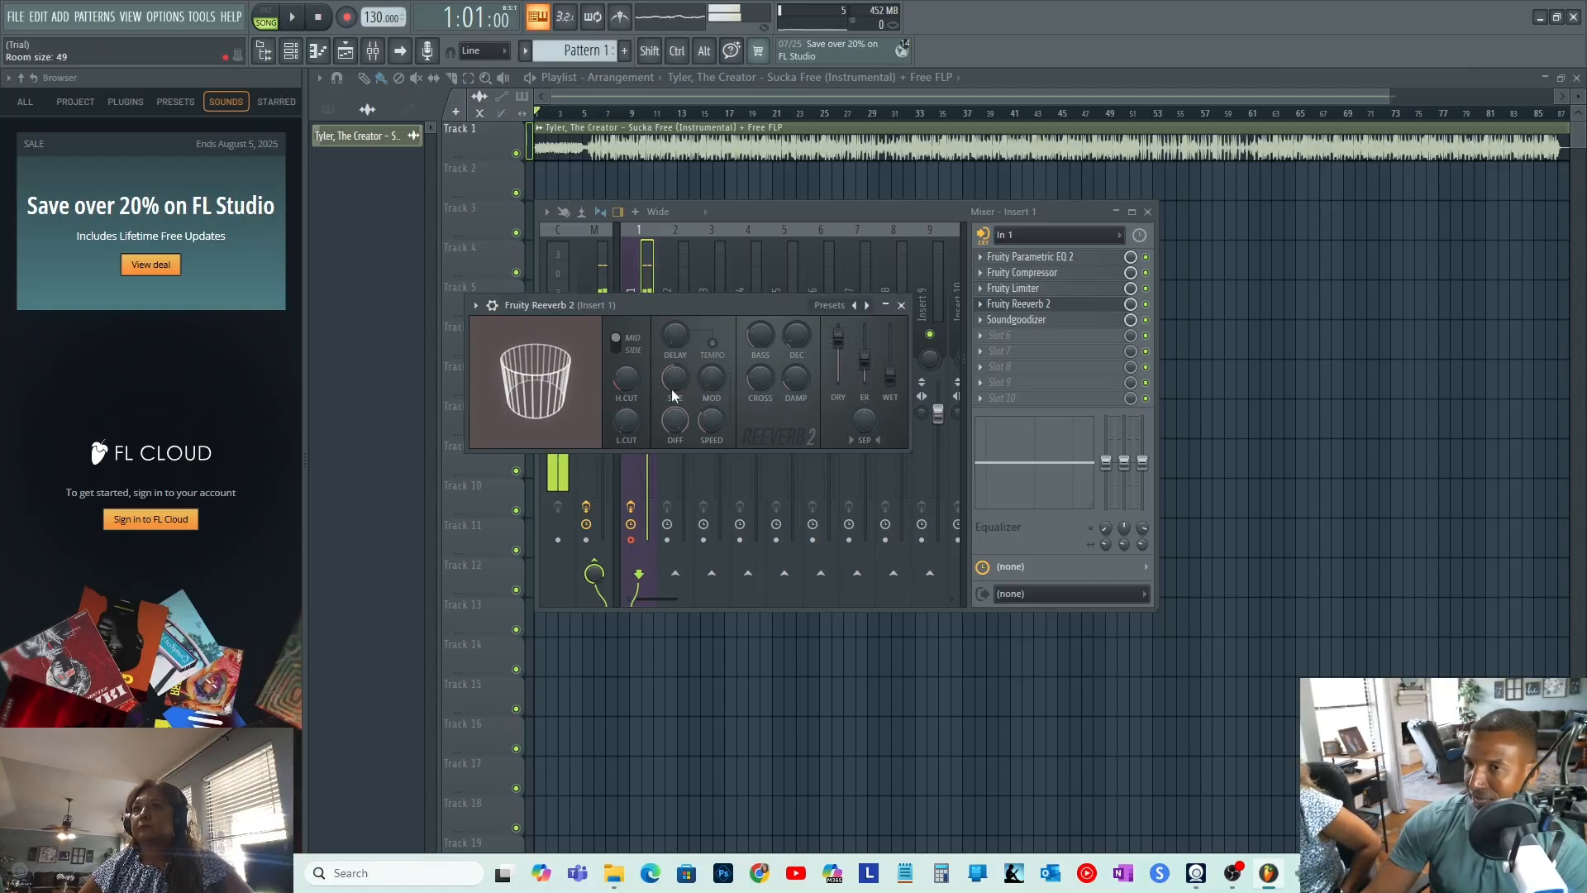
pyautogui.moveTo(671, 388); pyautogui.dragTo(675, 392)
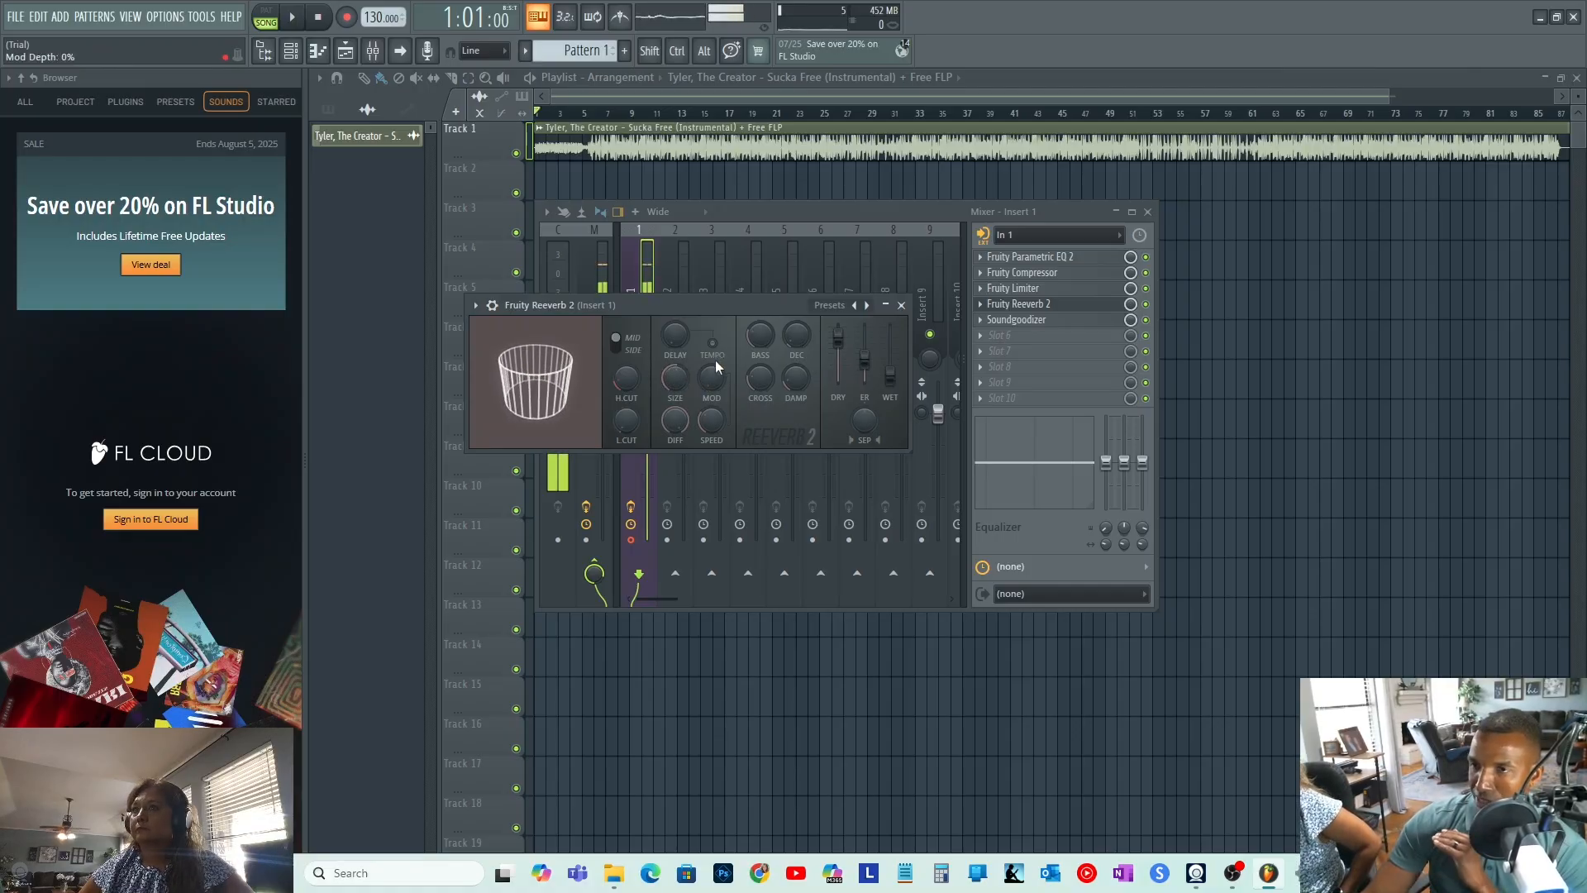
pyautogui.click(903, 306)
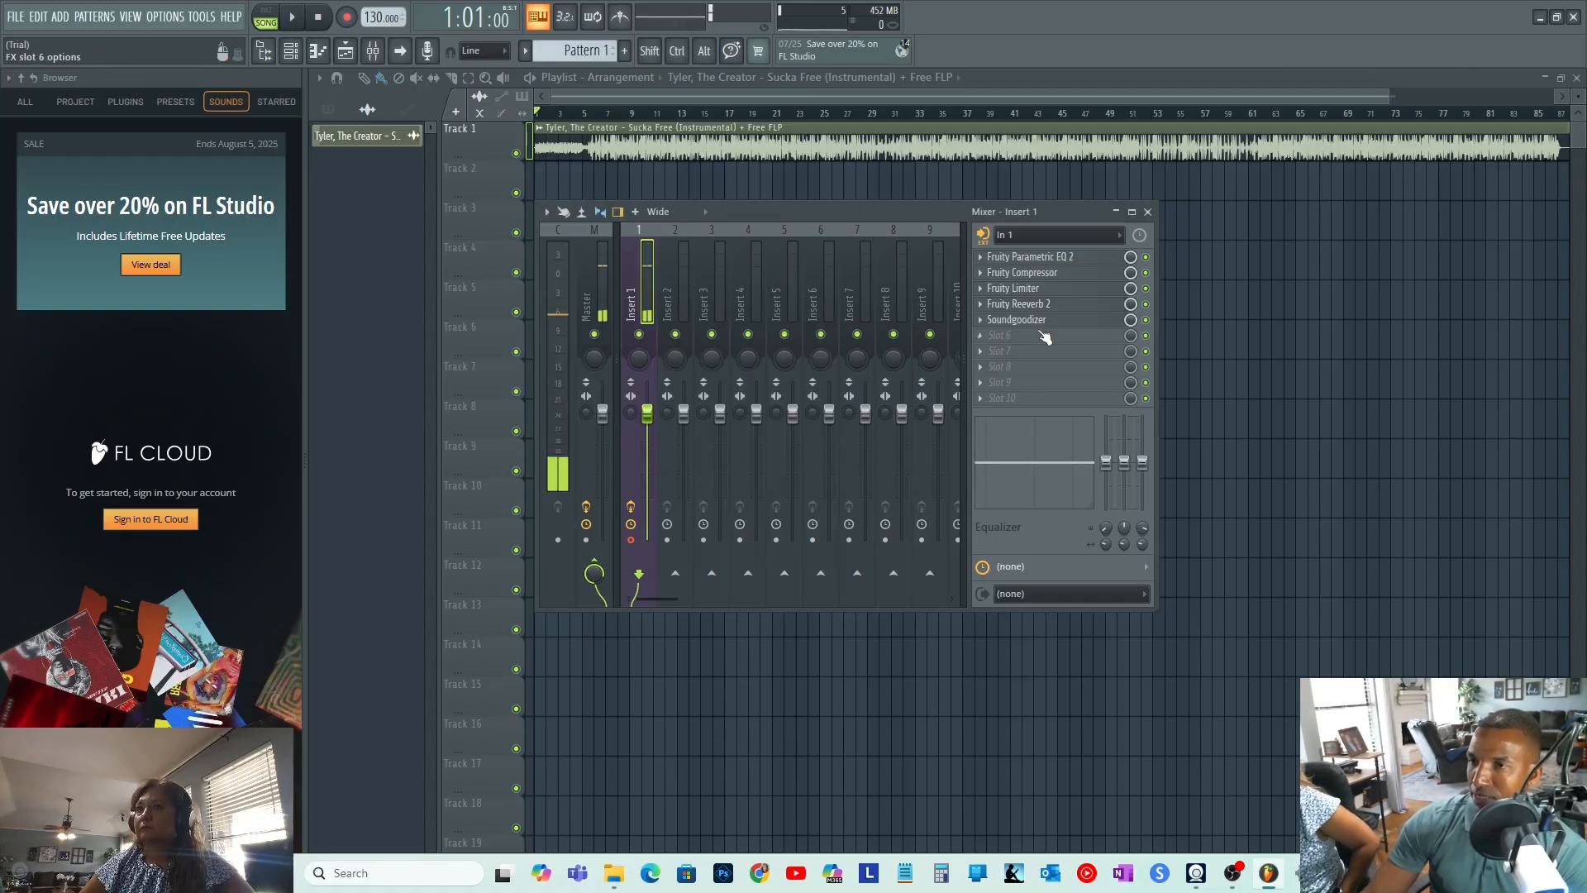
# - Check the Soundgoodizer amount on Insert 1, and close the plugin and the mixer
pyautogui.click(1018, 319)
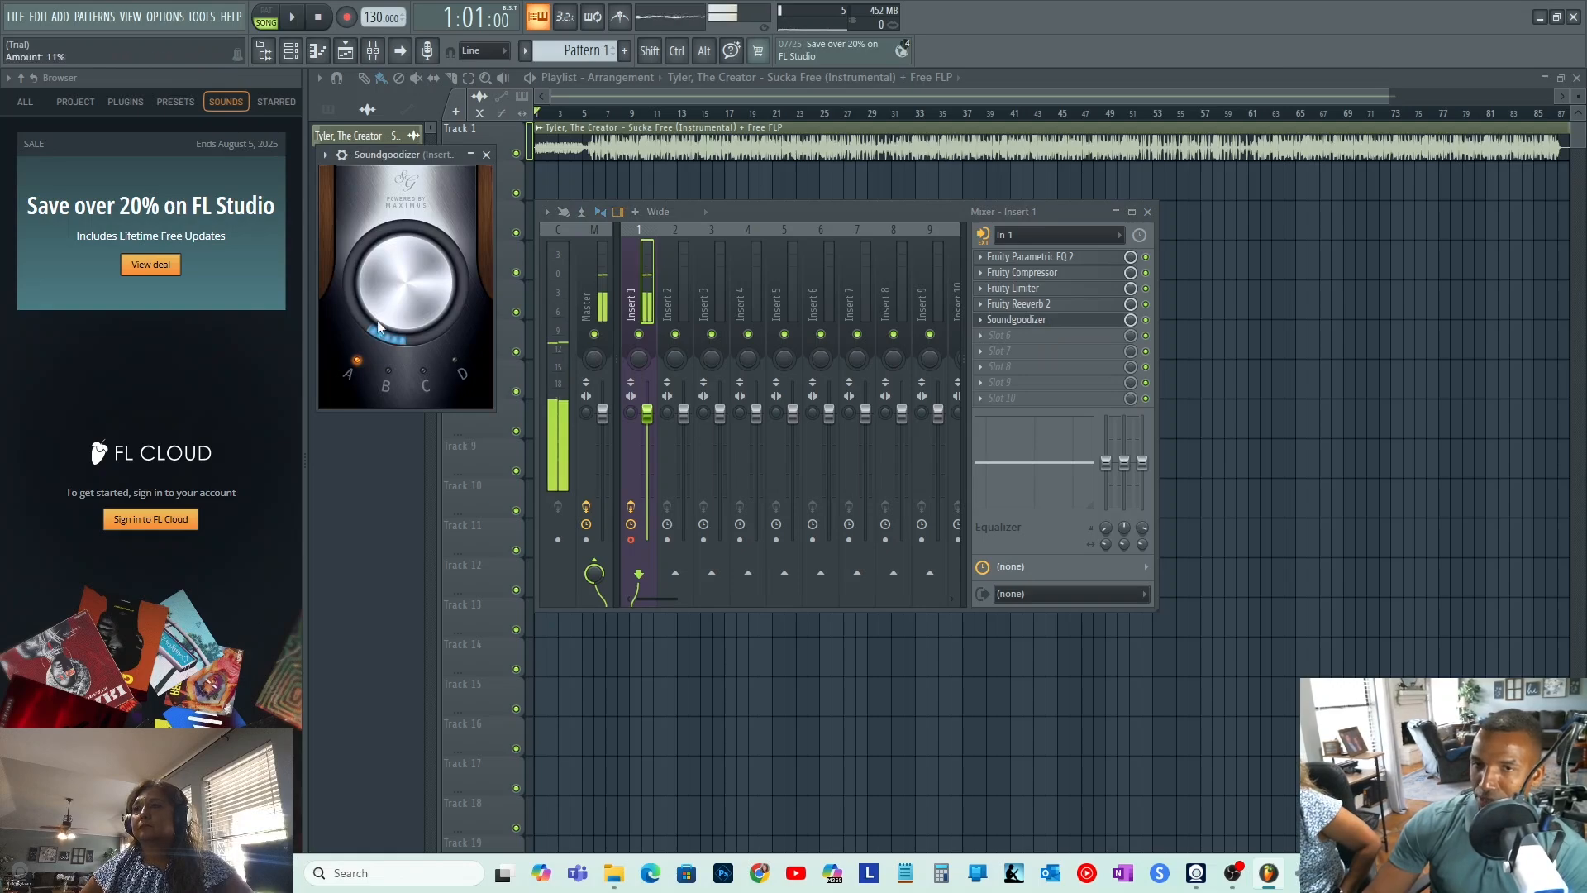
pyautogui.click(487, 155)
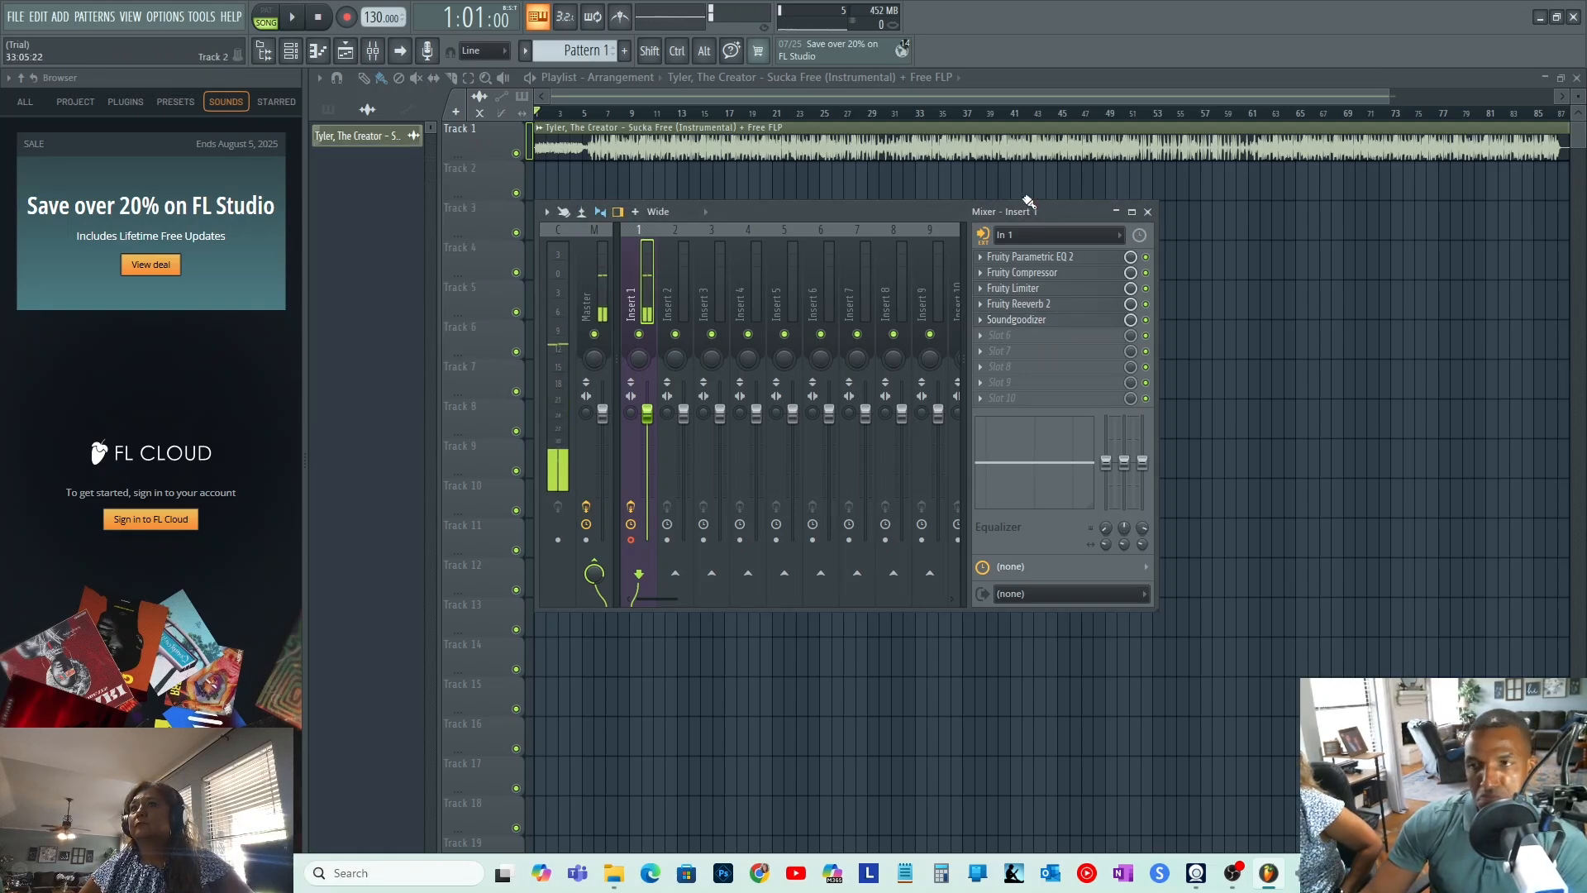
pyautogui.click(1148, 212)
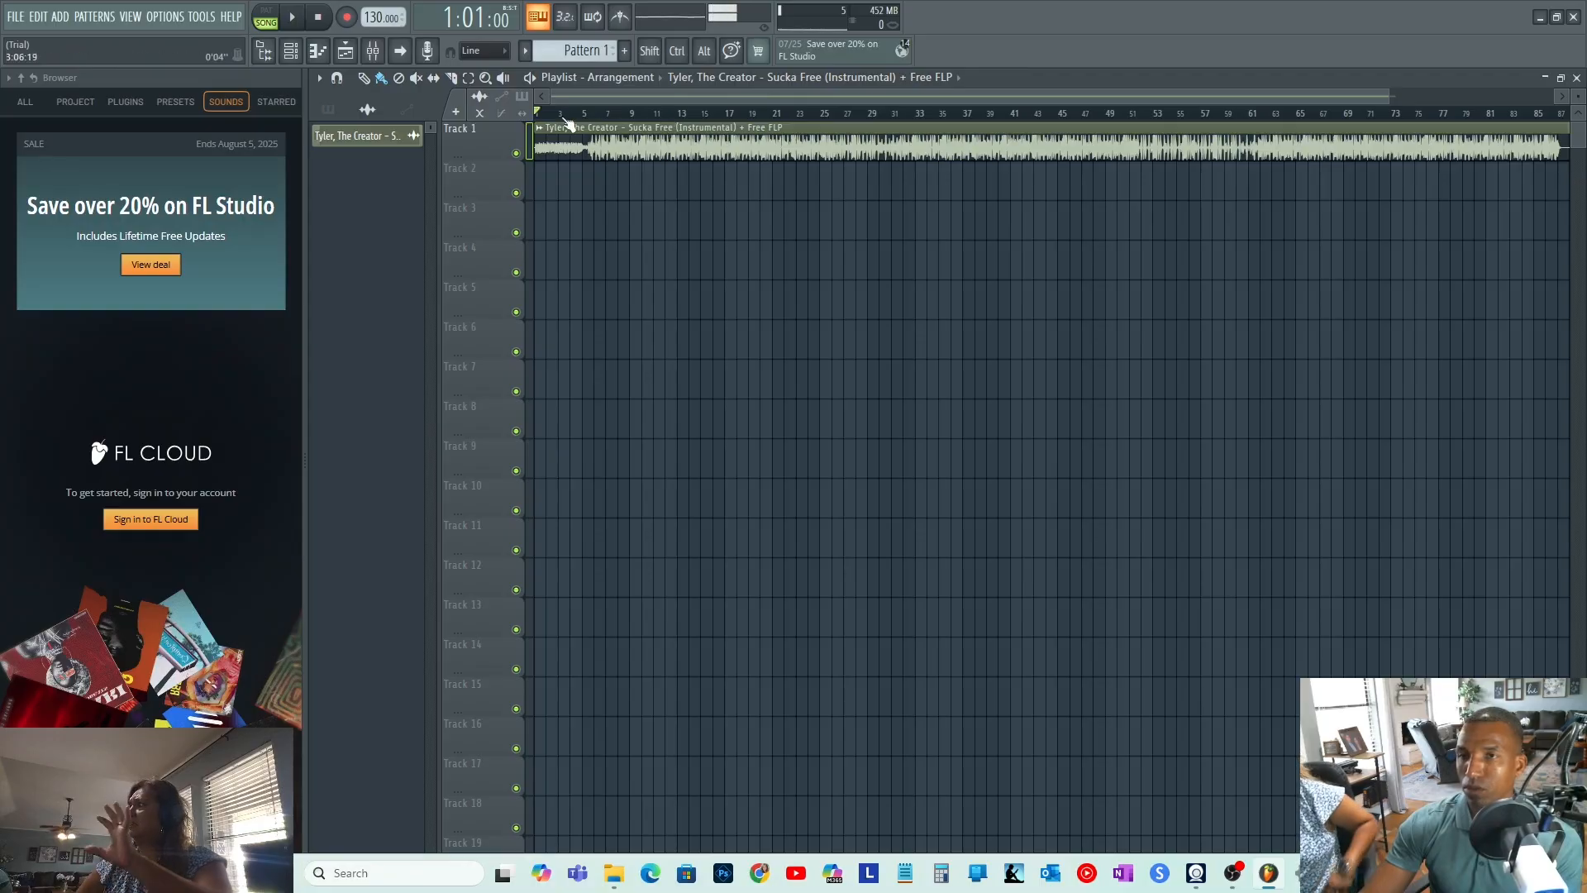
# - Switch the audio input of Insert 1 to none and back to In 1 in the mixer
pyautogui.click(373, 50)
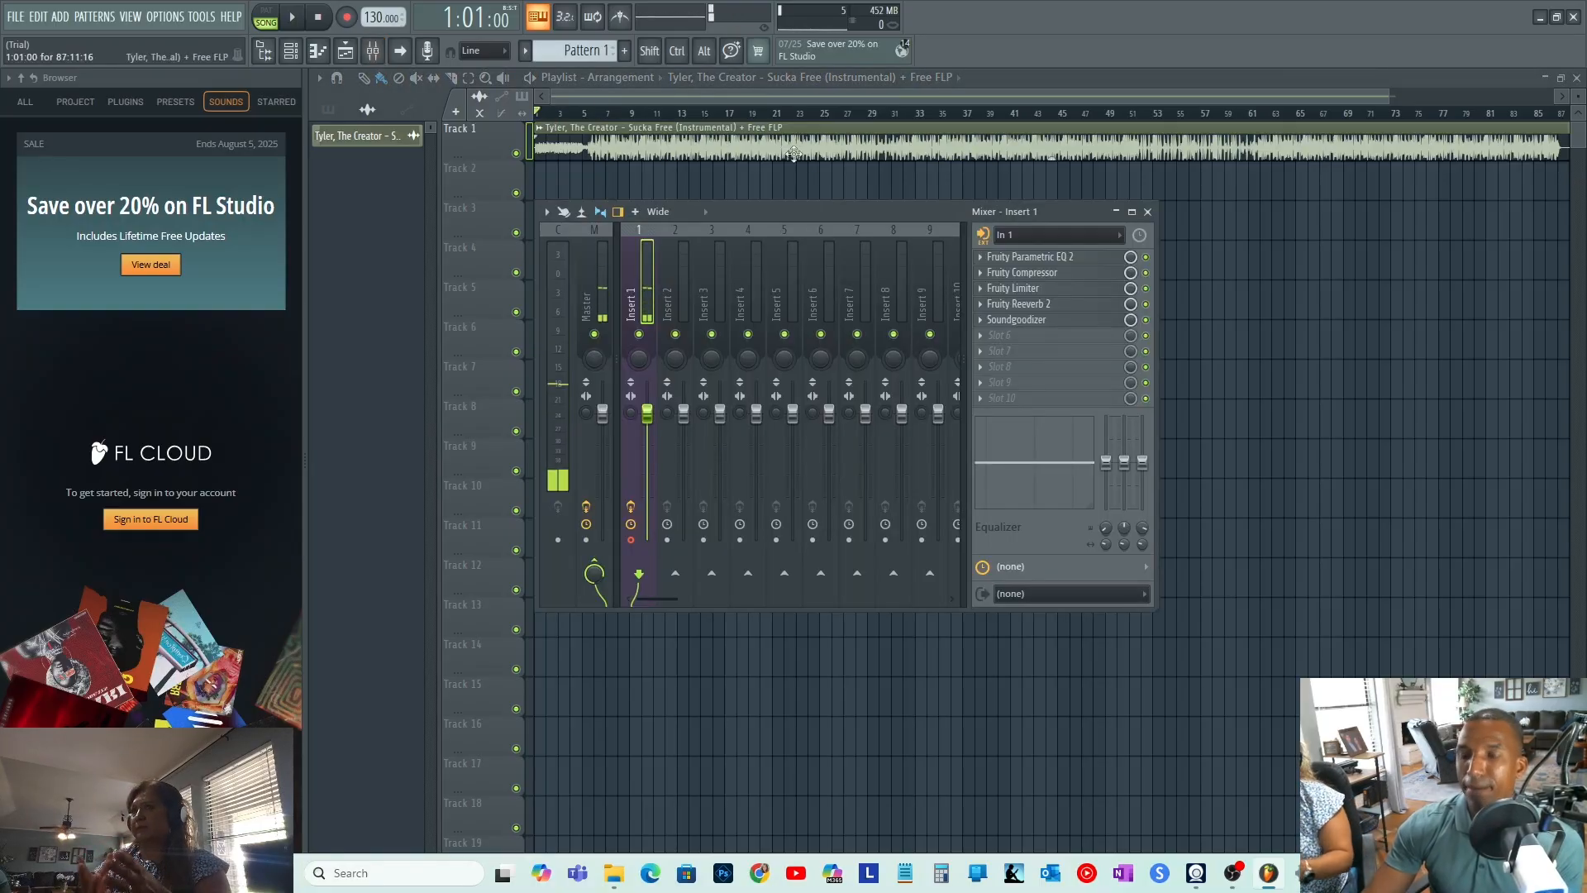
pyautogui.click(1039, 236)
pyautogui.click(1024, 334)
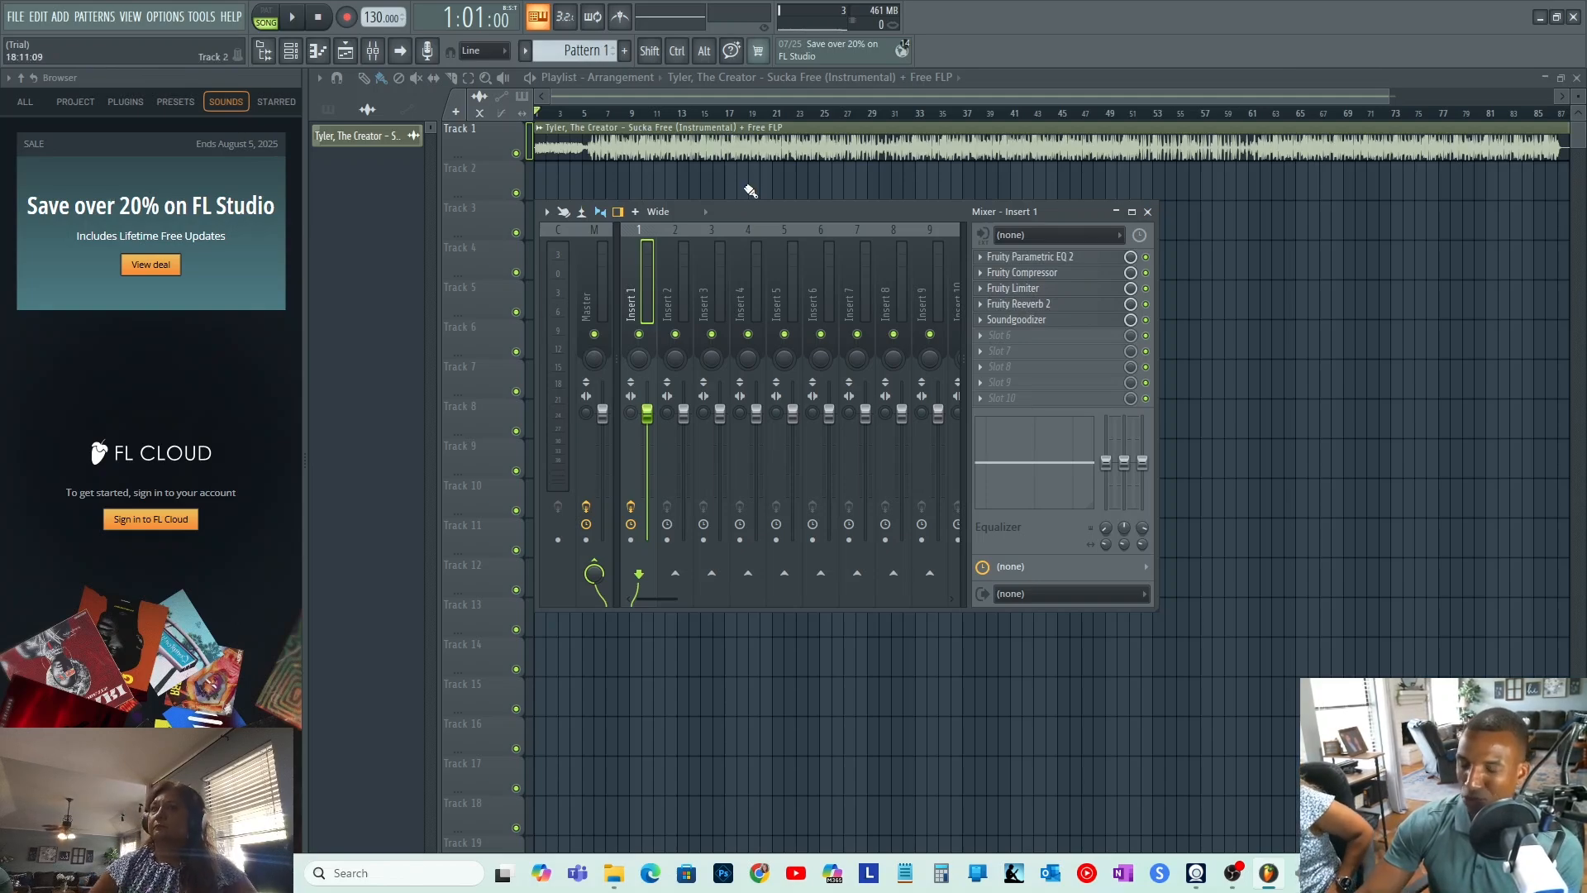
pyautogui.click(1026, 235)
pyautogui.click(1019, 300)
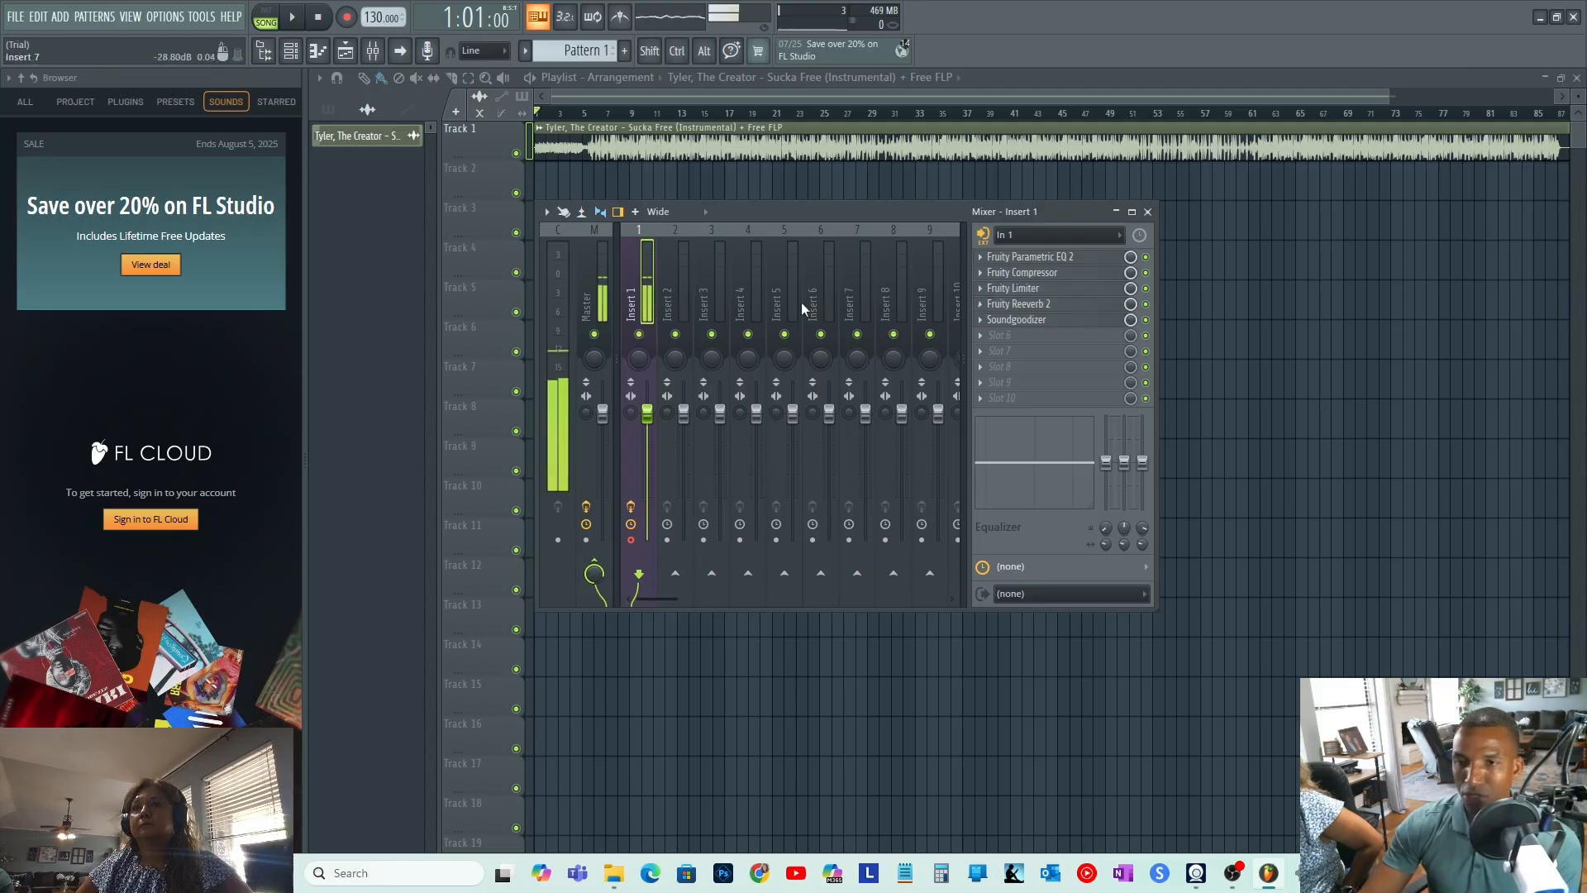
# - Open the FL Studio ASIO driver panel from the audio settings and check the available input devices
pyautogui.click(177, 18)
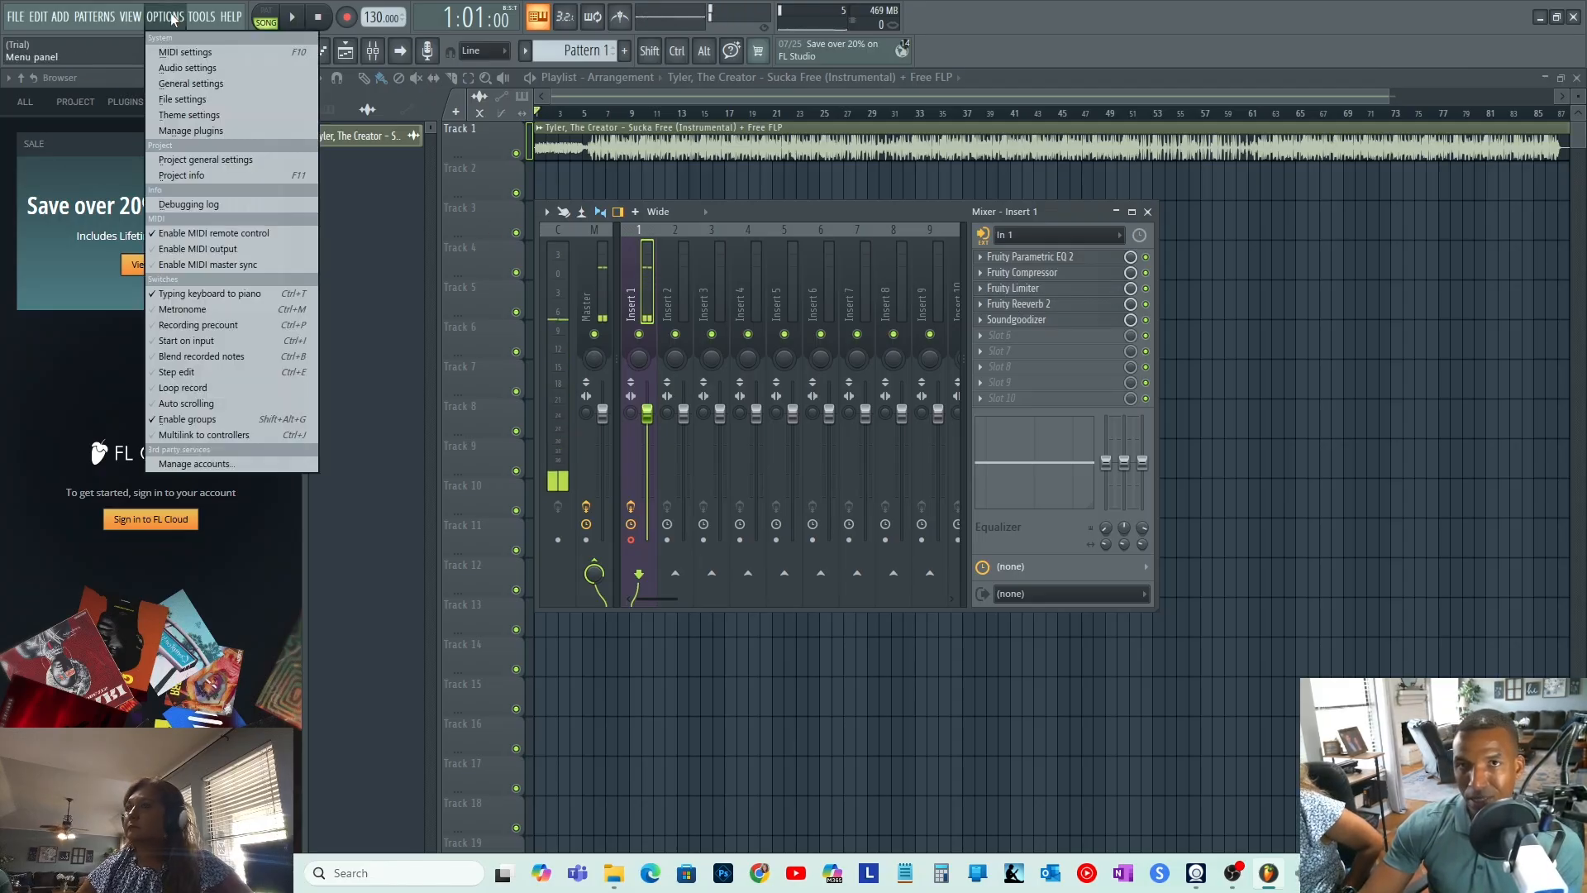
pyautogui.click(179, 66)
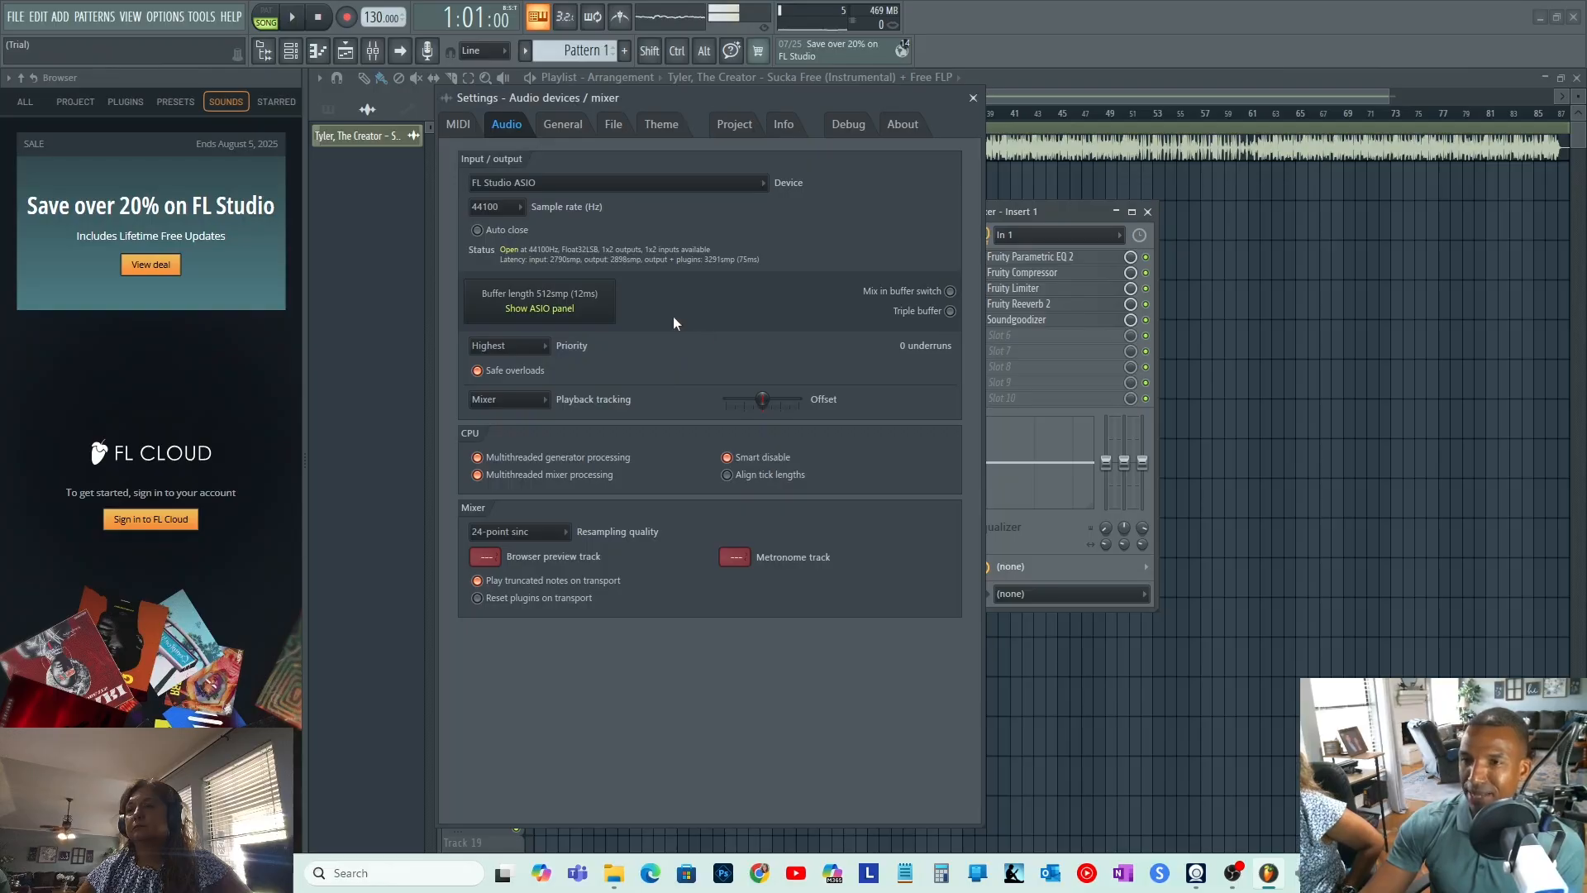
pyautogui.click(558, 309)
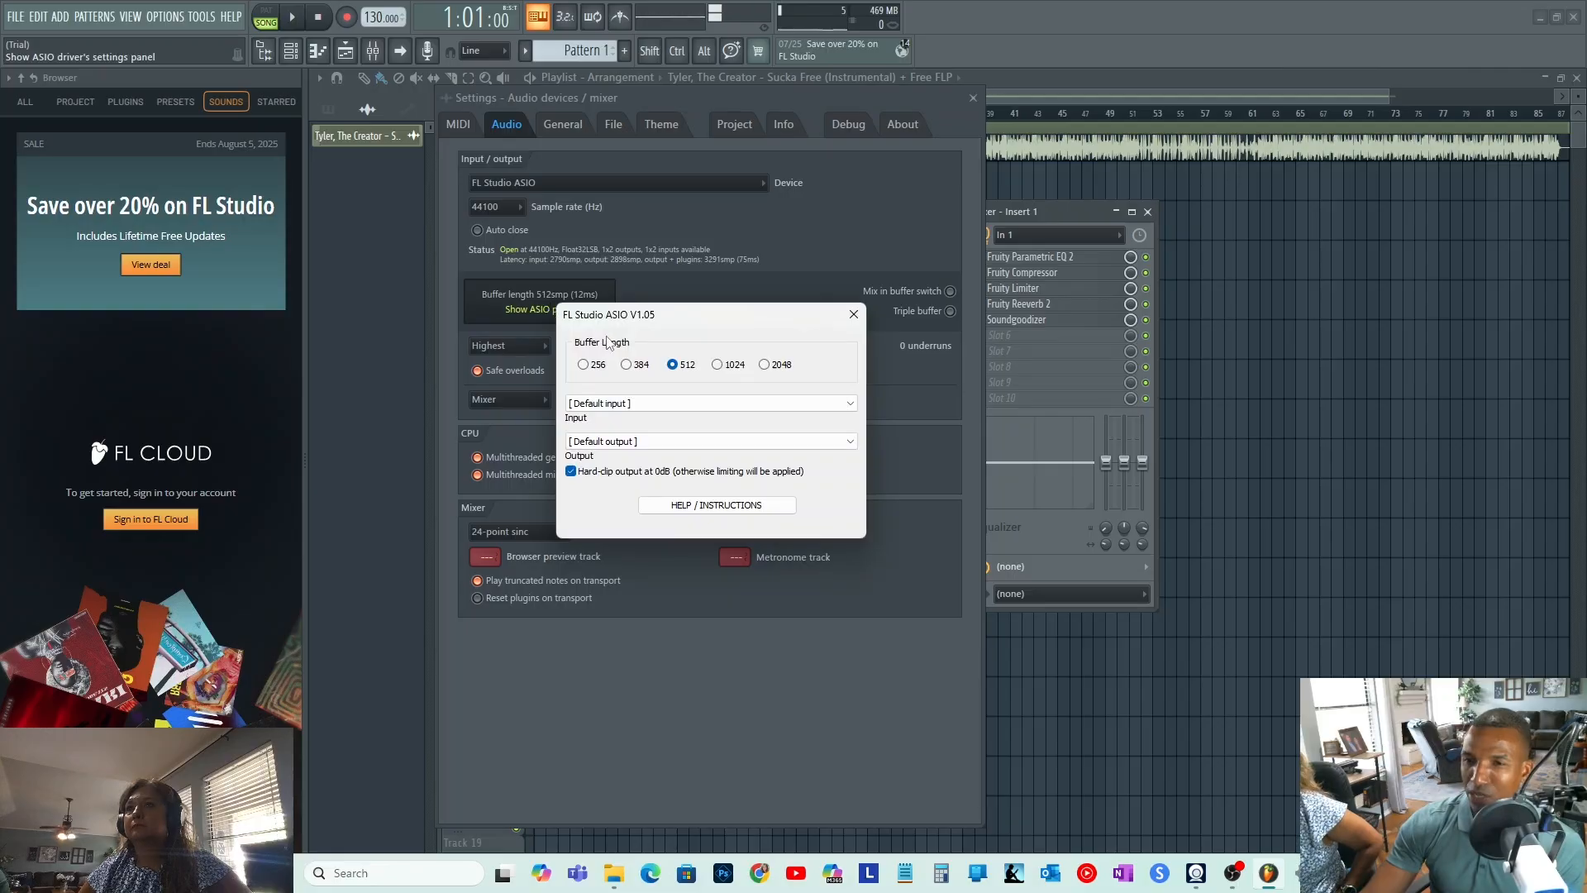
pyautogui.click(725, 403)
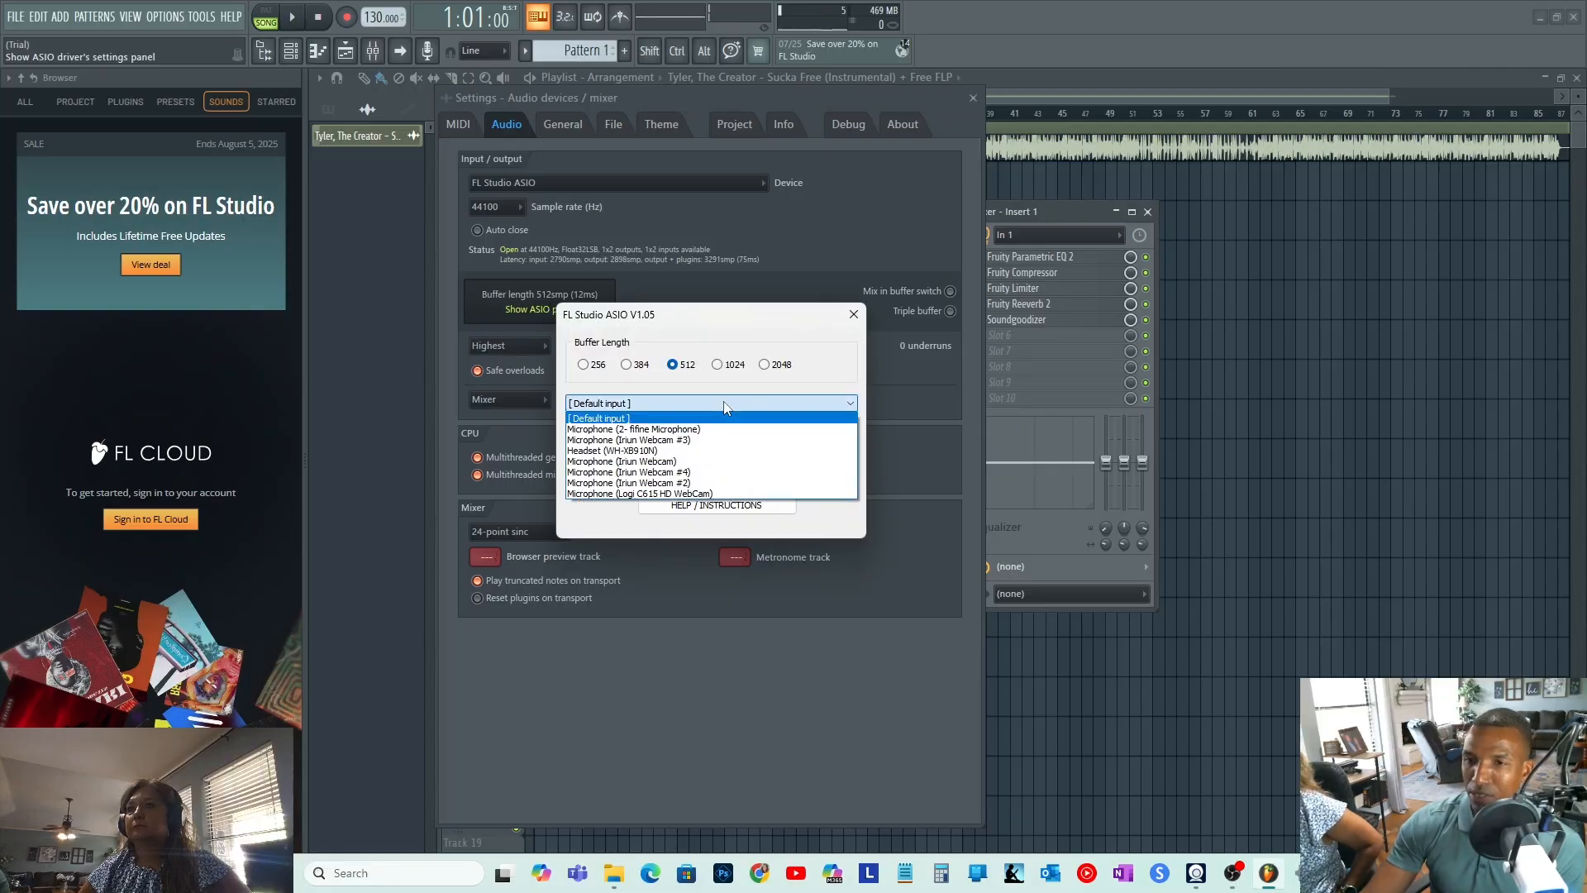
pyautogui.click(838, 372)
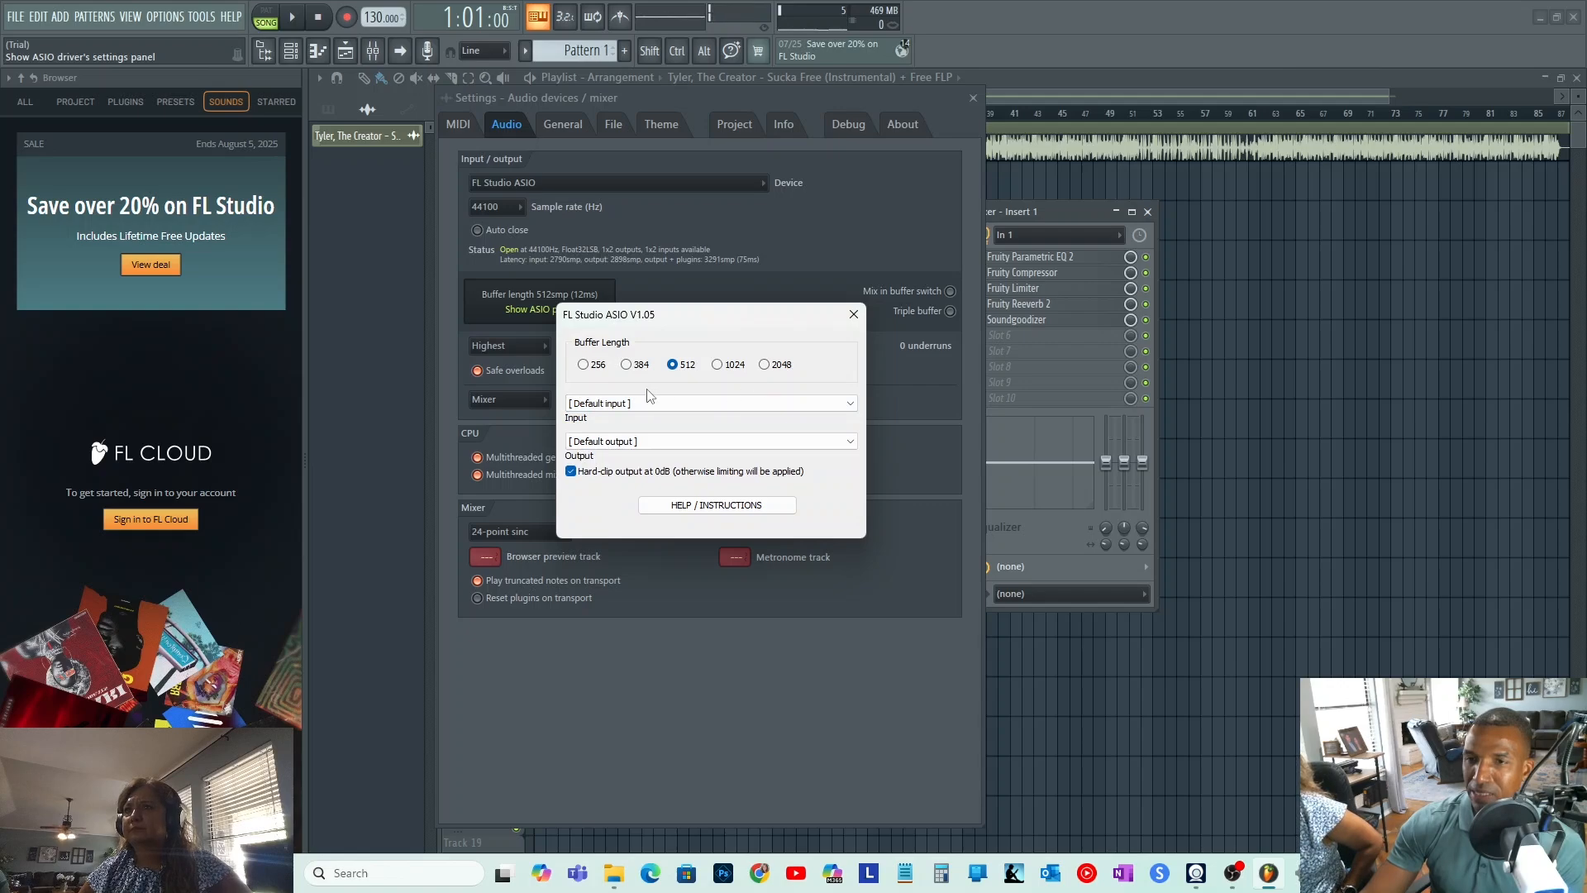
# - Try the 2048 buffer length, settle on 256 for the FL Studio ASIO driver, and close the audio settings
pyautogui.click(584, 365)
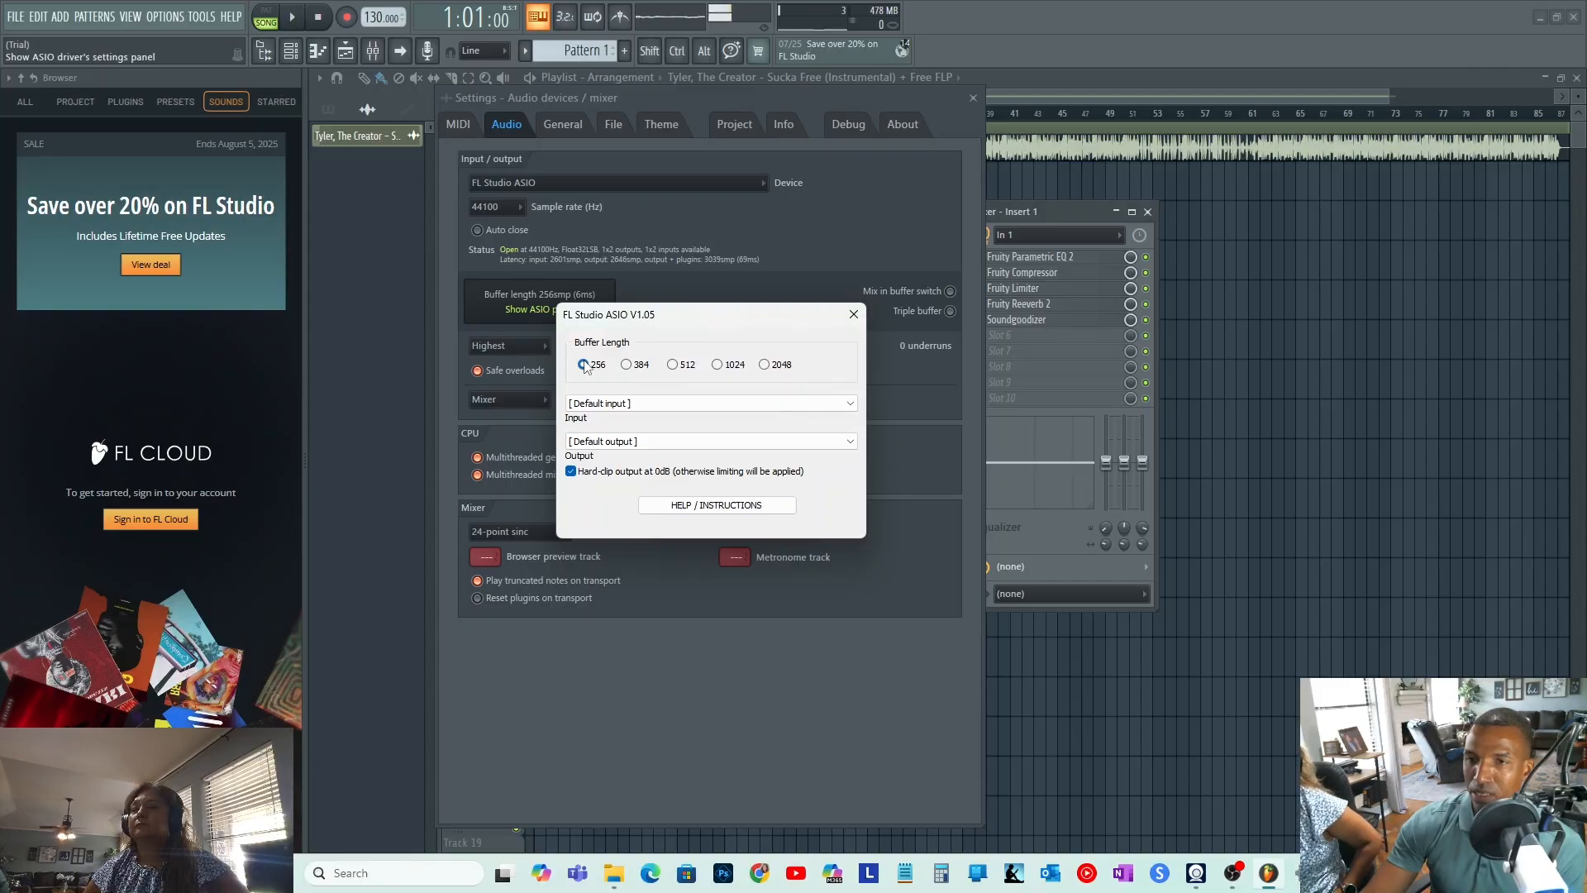
pyautogui.click(763, 365)
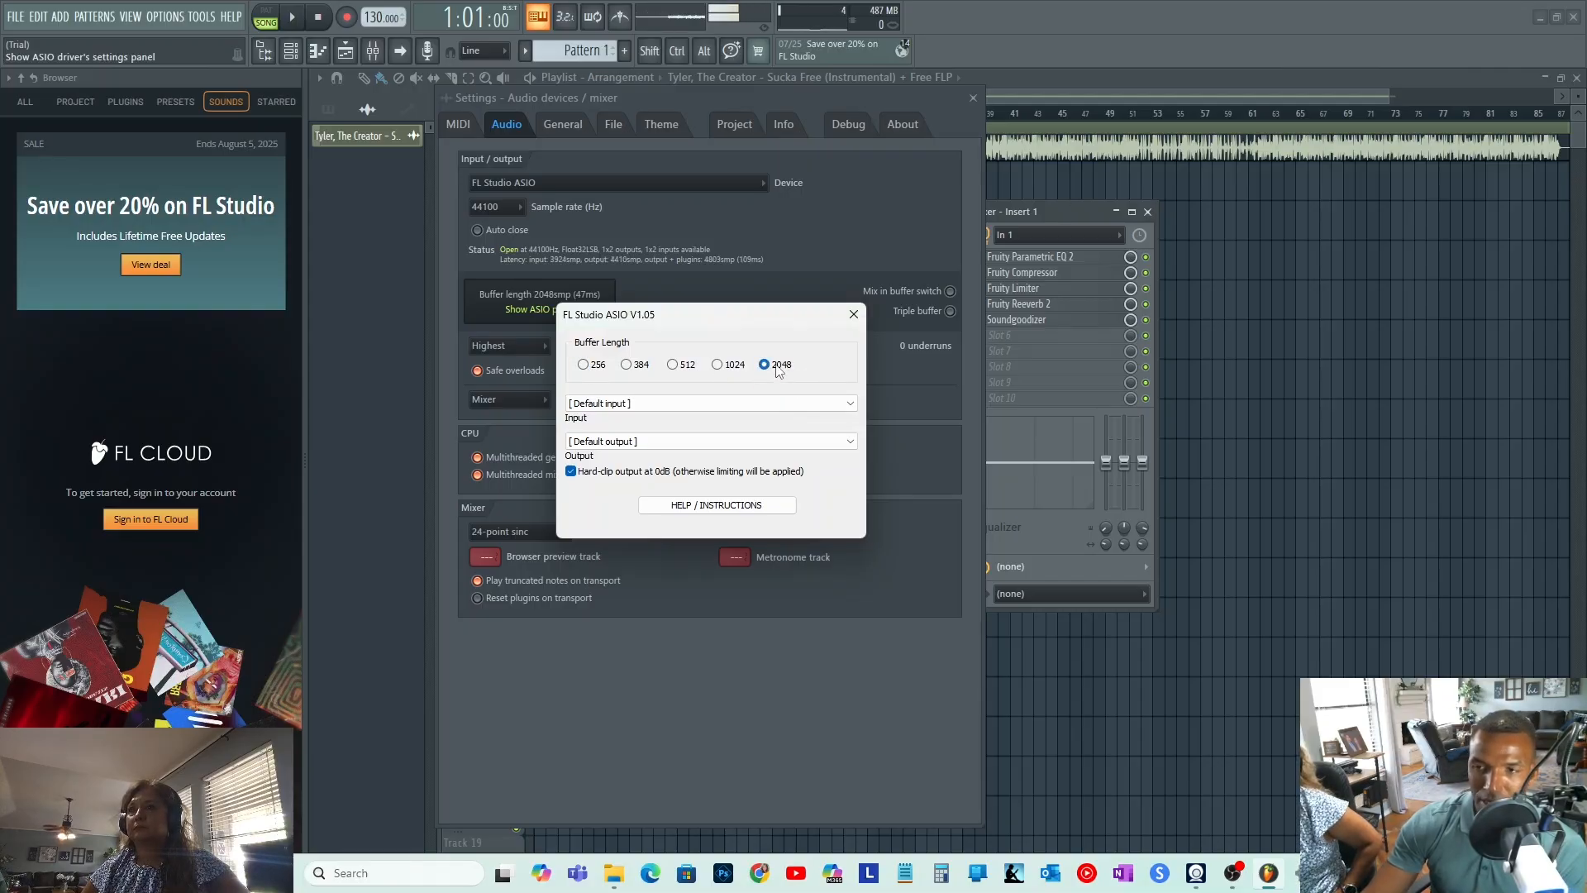
pyautogui.click(584, 364)
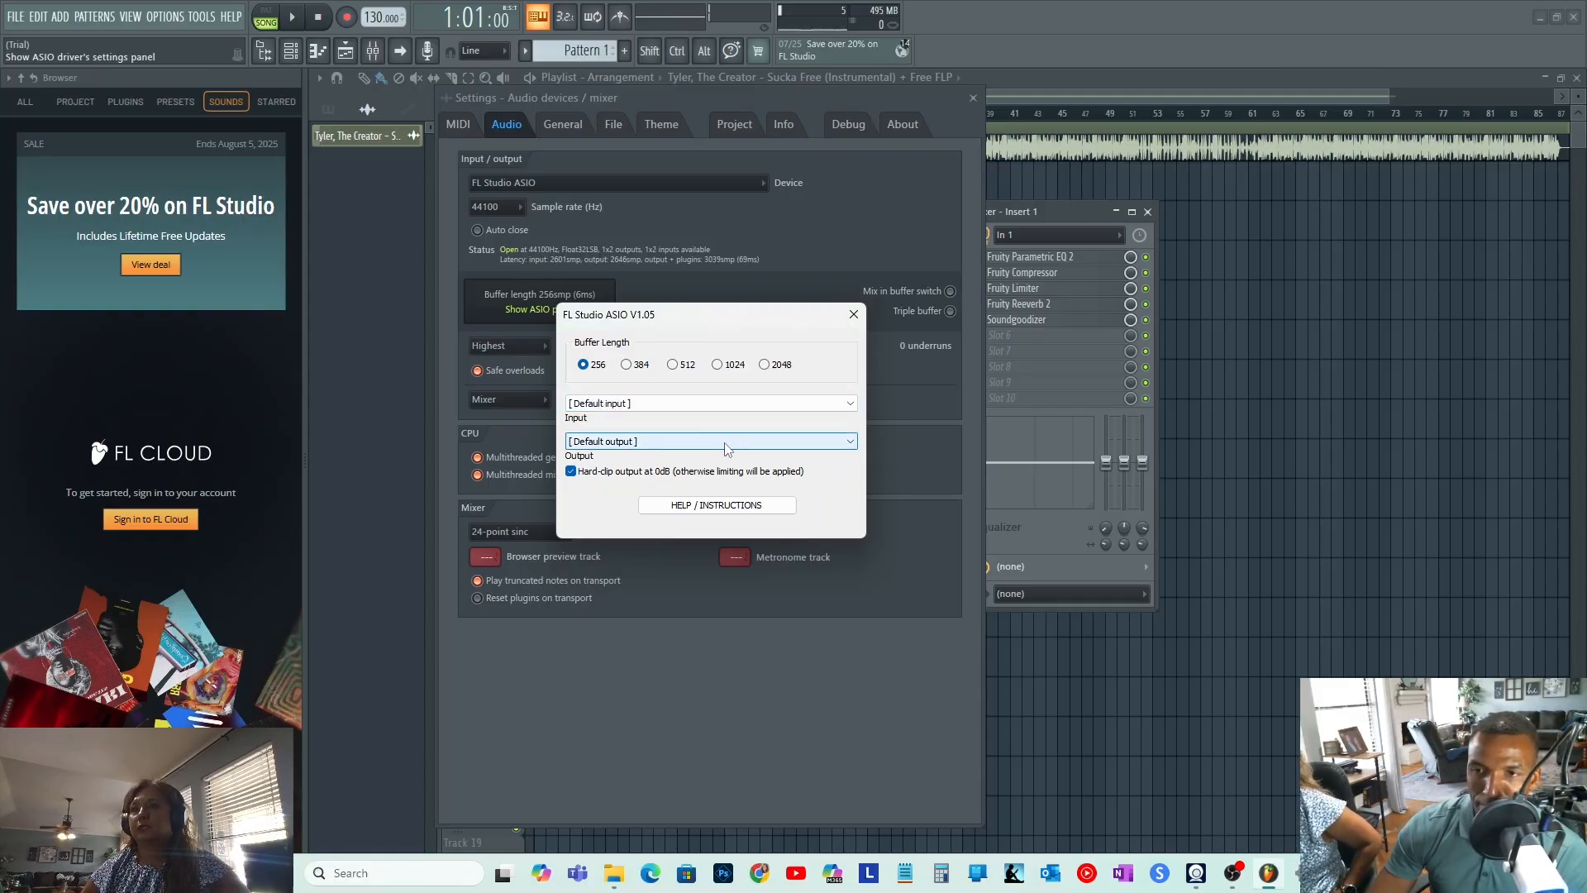
pyautogui.click(854, 317)
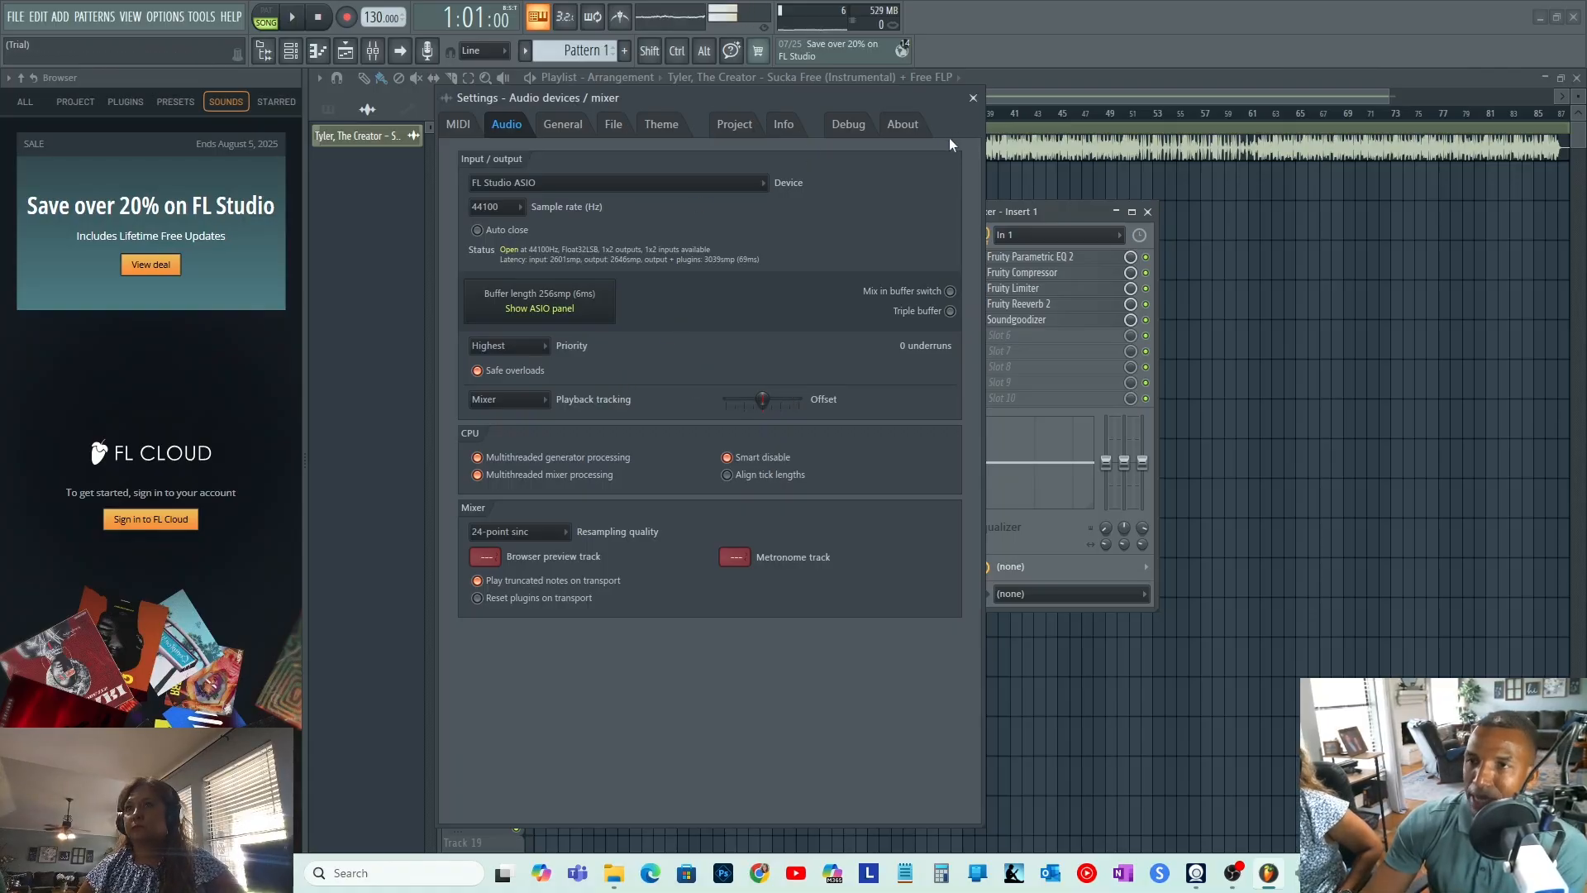
pyautogui.click(973, 97)
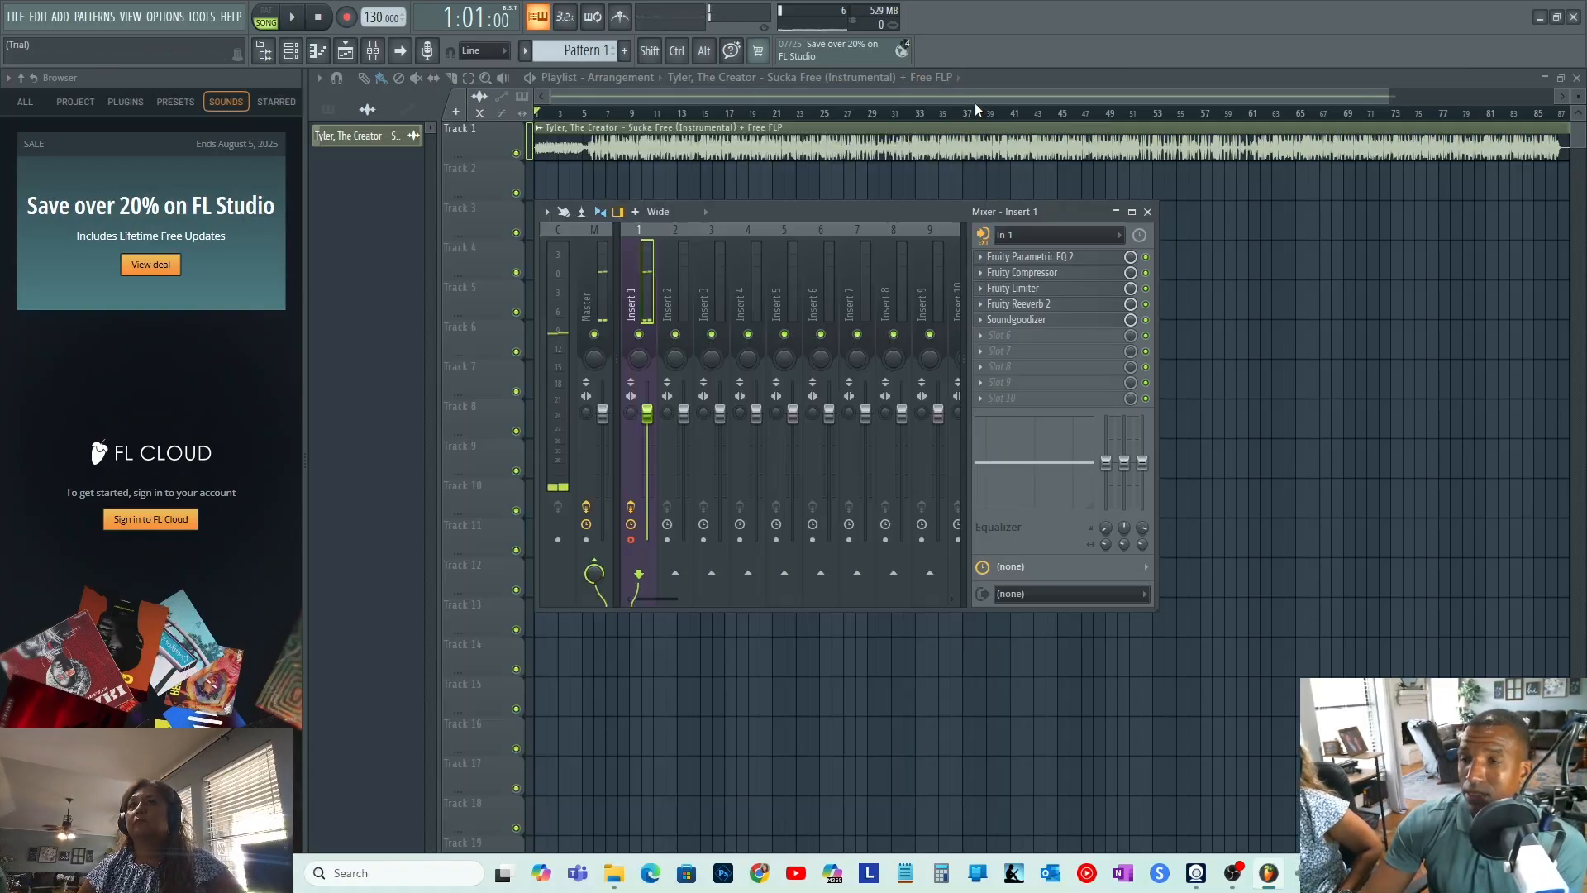
# - Close the mixer and play the Sucka Free instrumental in the playlist from the start
pyautogui.click(1149, 213)
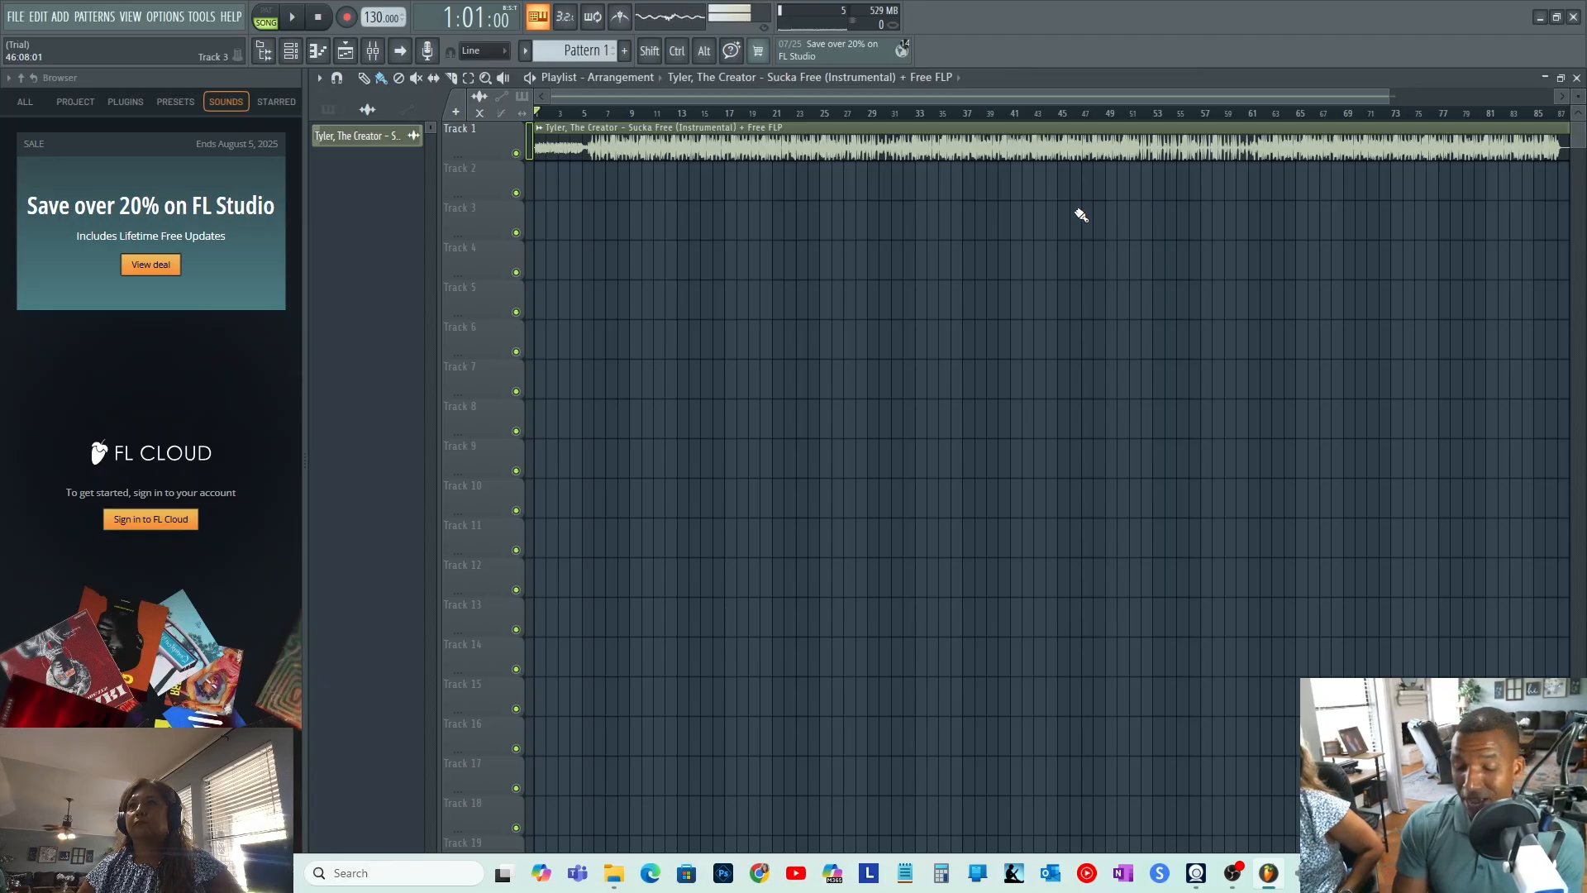
pyautogui.press('space')
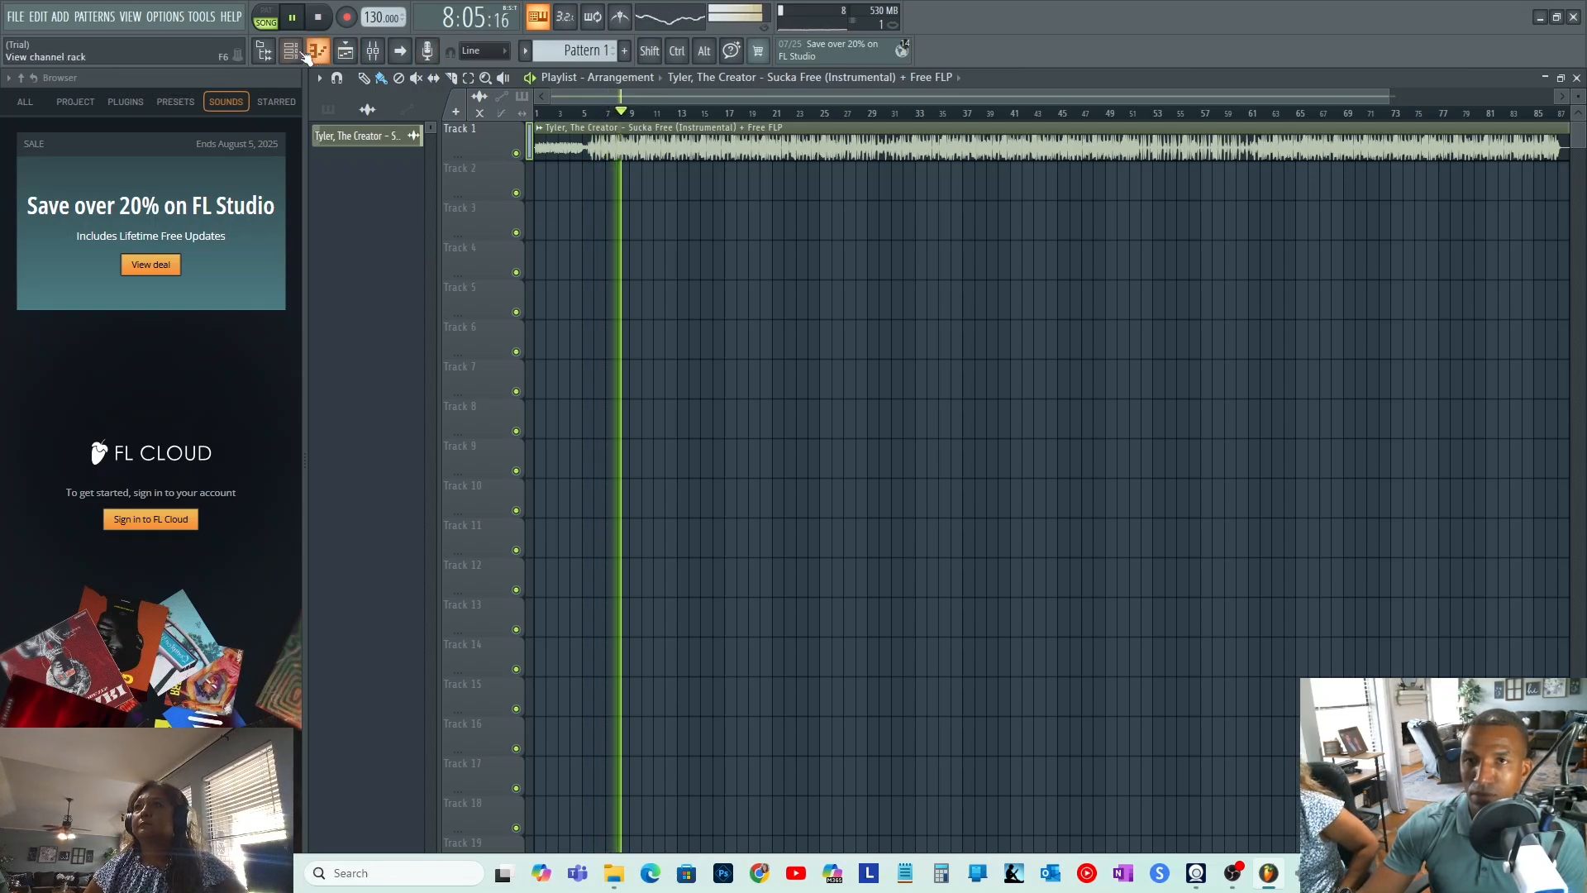
pyautogui.click(293, 52)
pyautogui.click(708, 80)
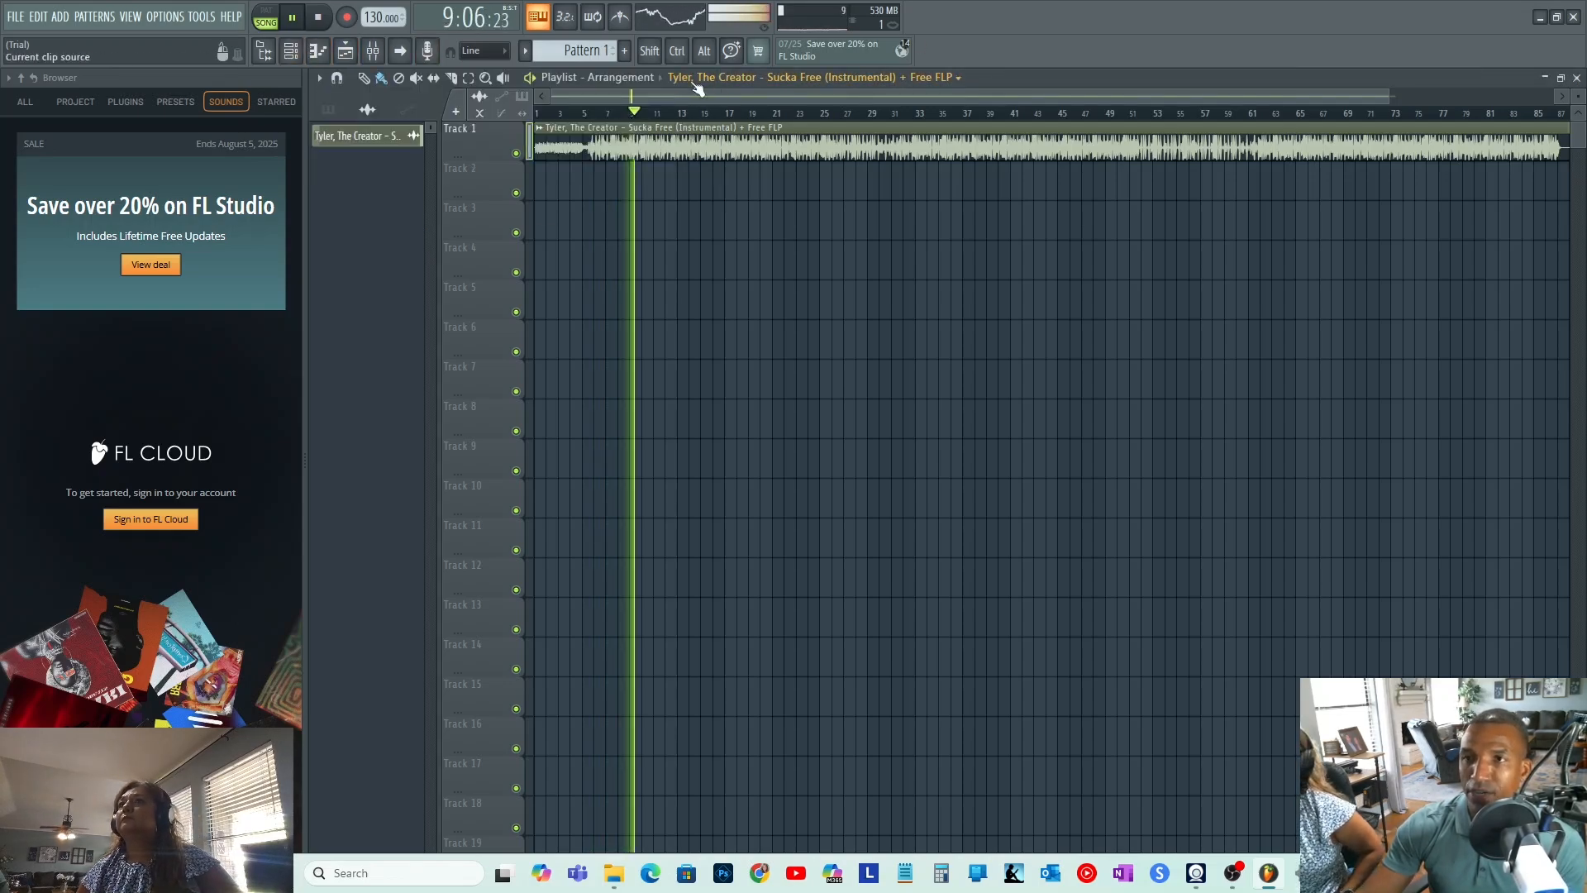
# - Set the audio input of Insert 1 to mono In 1 in the mixer
pyautogui.click(375, 51)
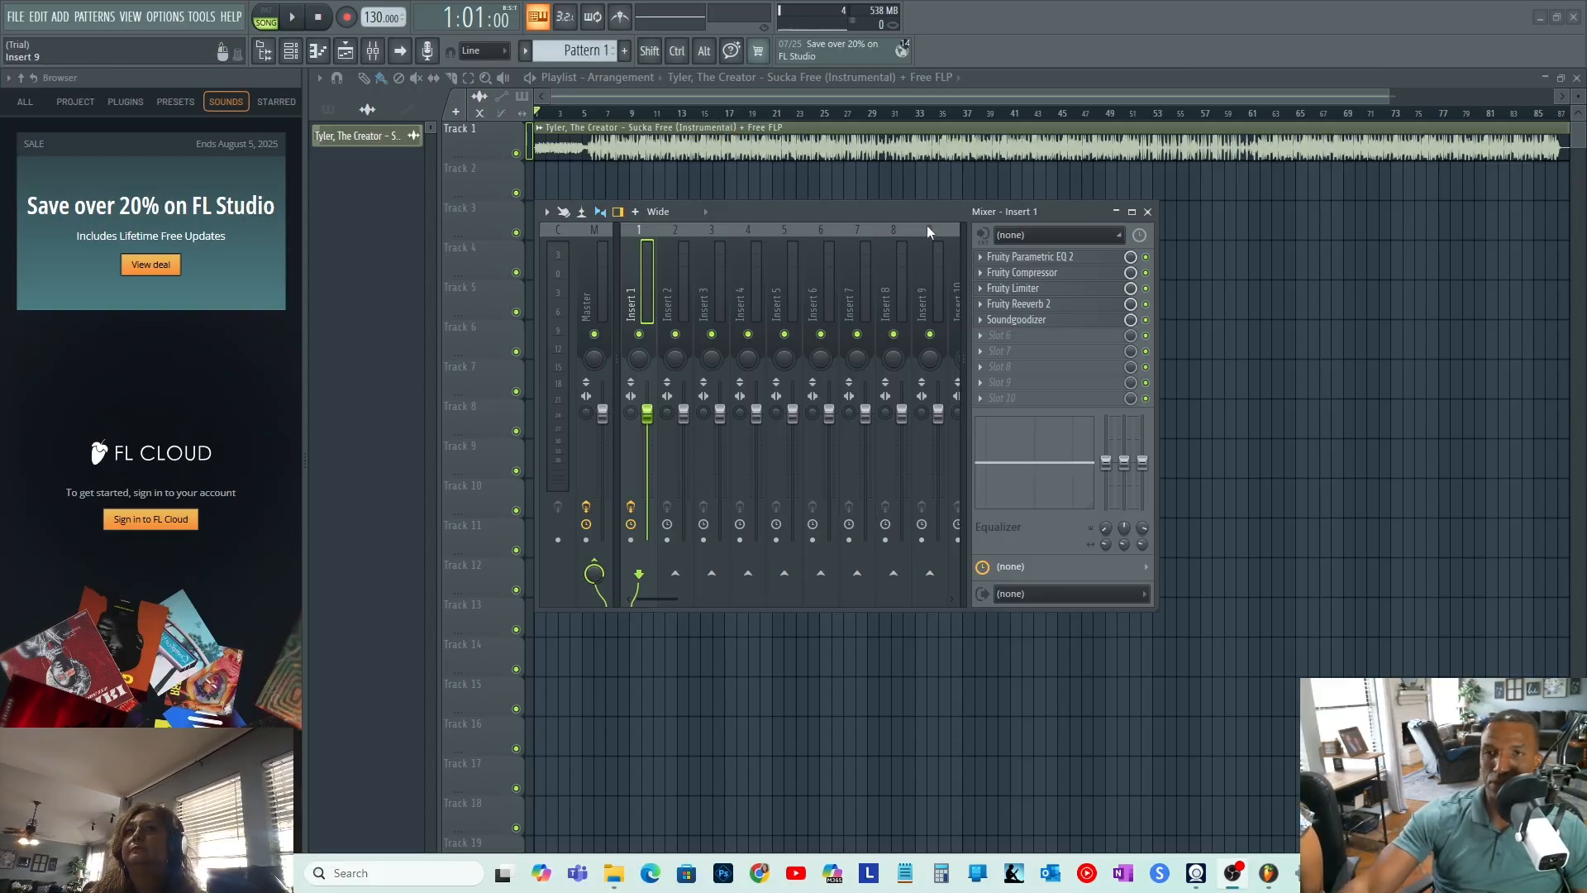
pyautogui.click(1044, 236)
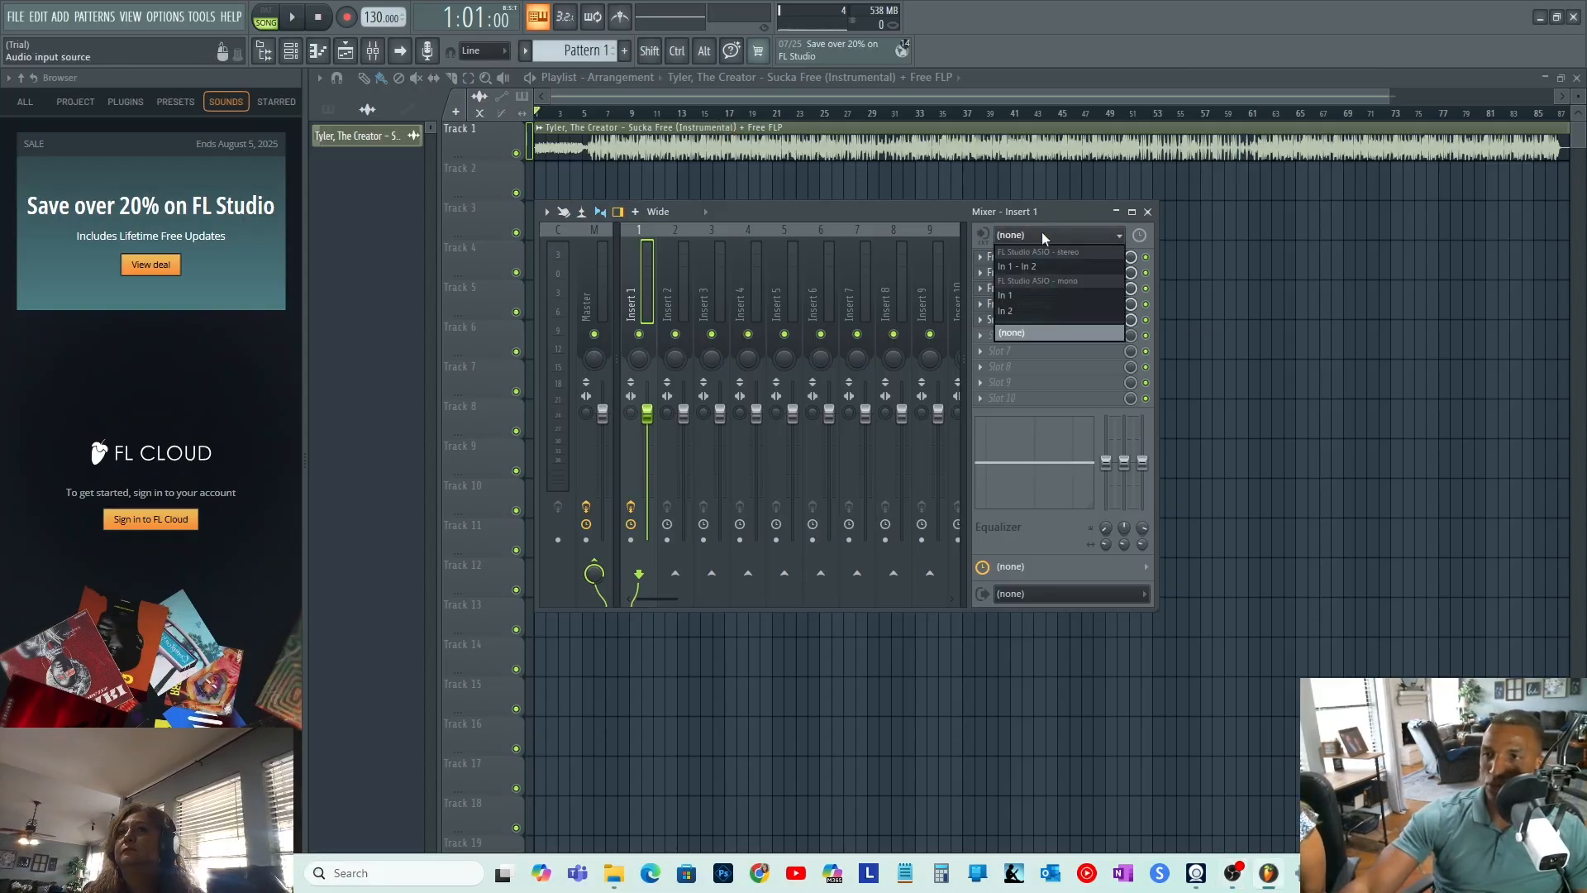
pyautogui.click(1003, 295)
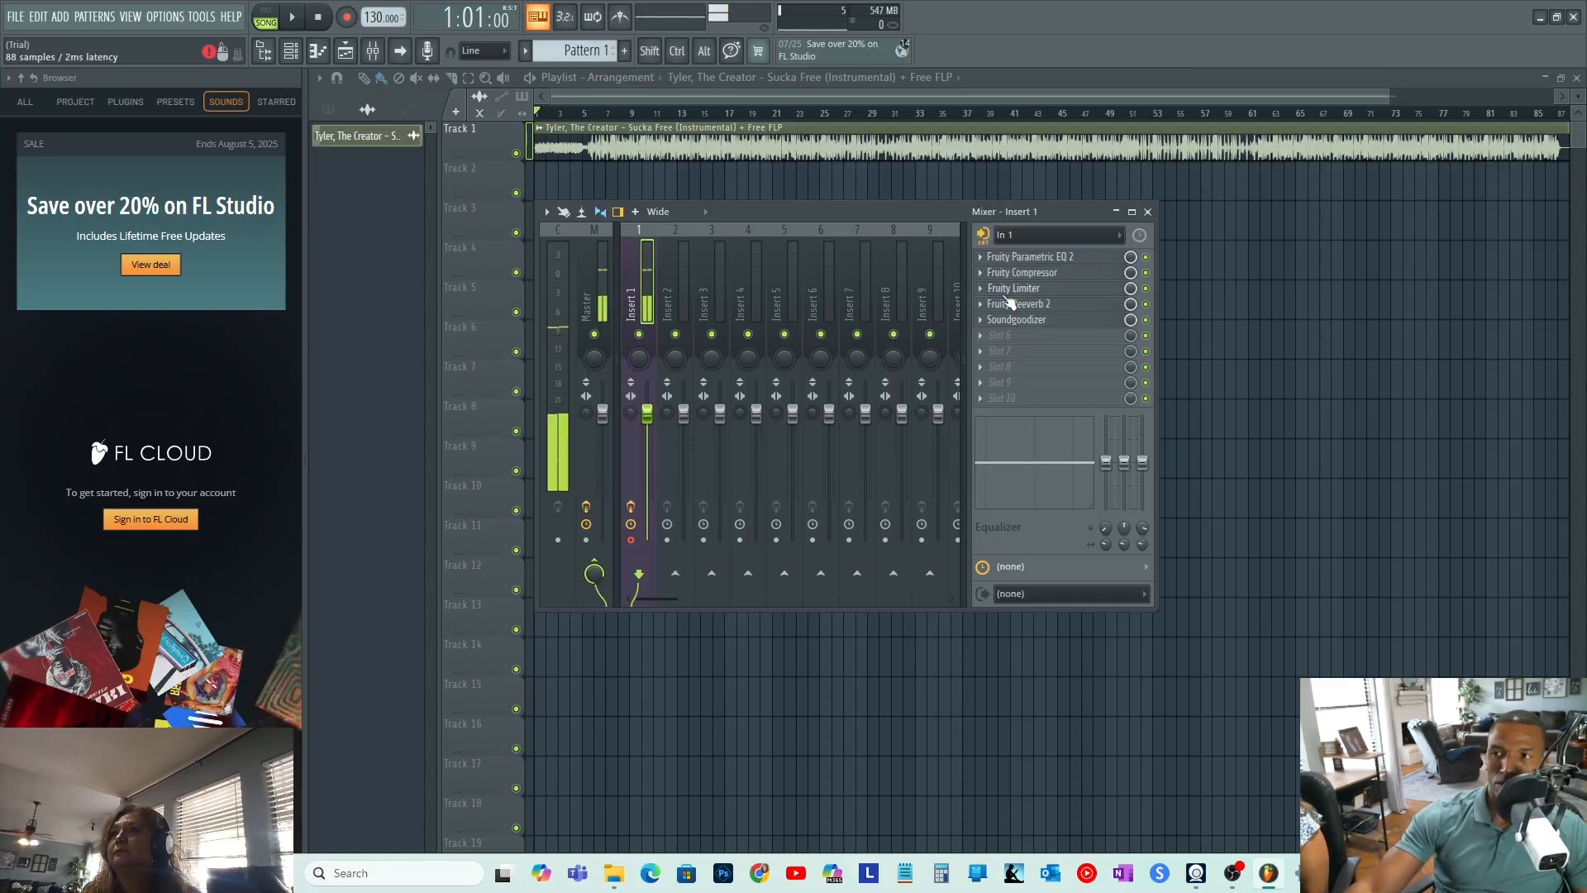
# - Set the Fruity Compressor gain on Insert 1 to 7.9 dB and close the plugin
pyautogui.click(1022, 272)
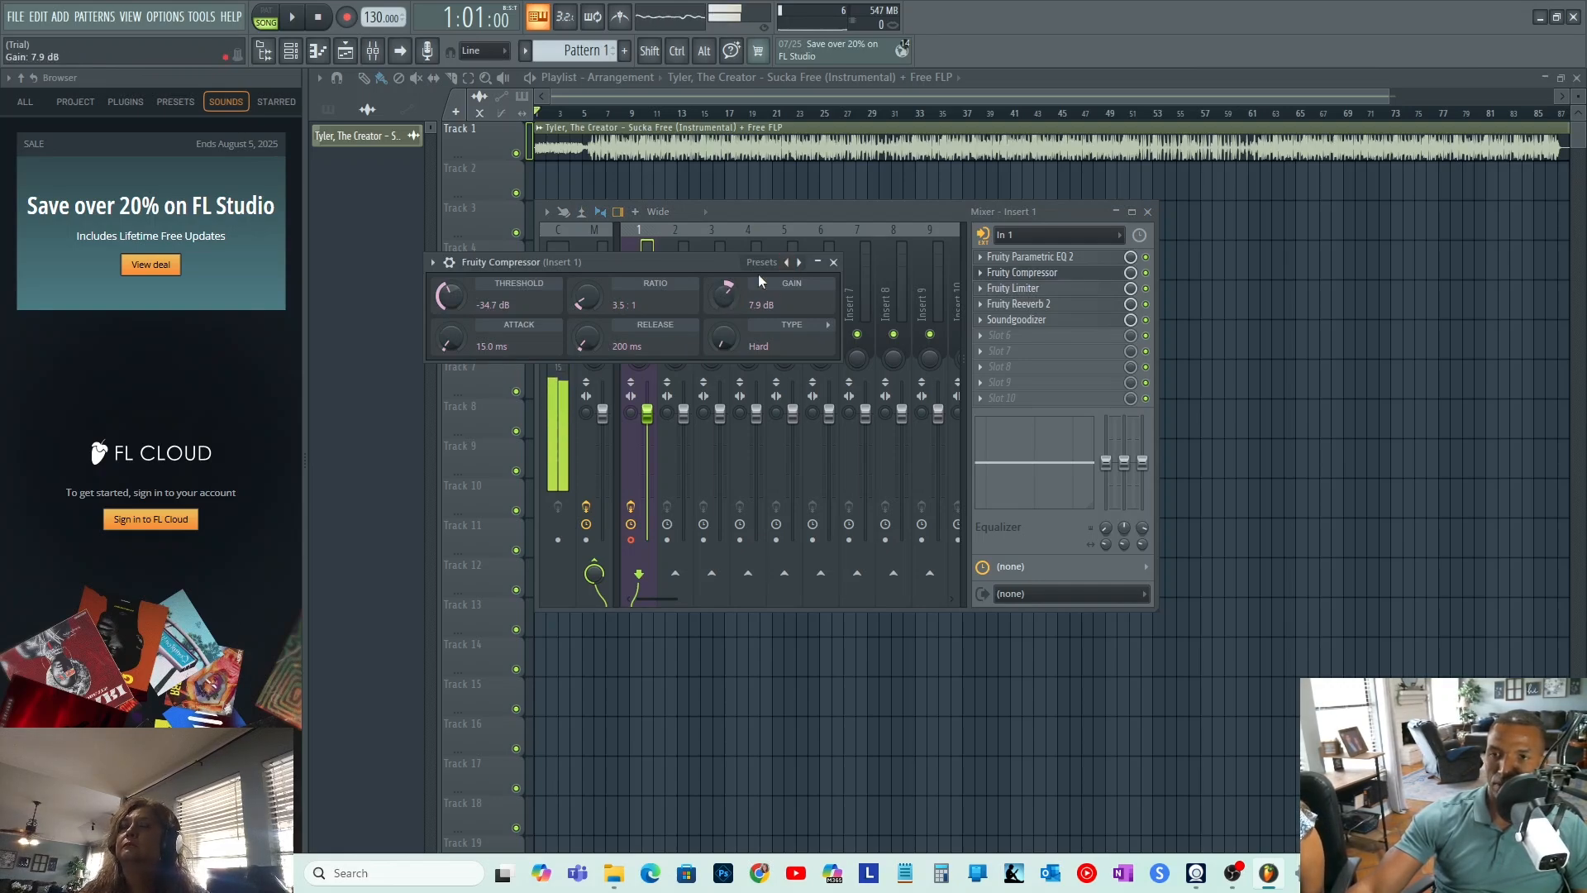
pyautogui.moveTo(731, 312); pyautogui.dragTo(731, 304)
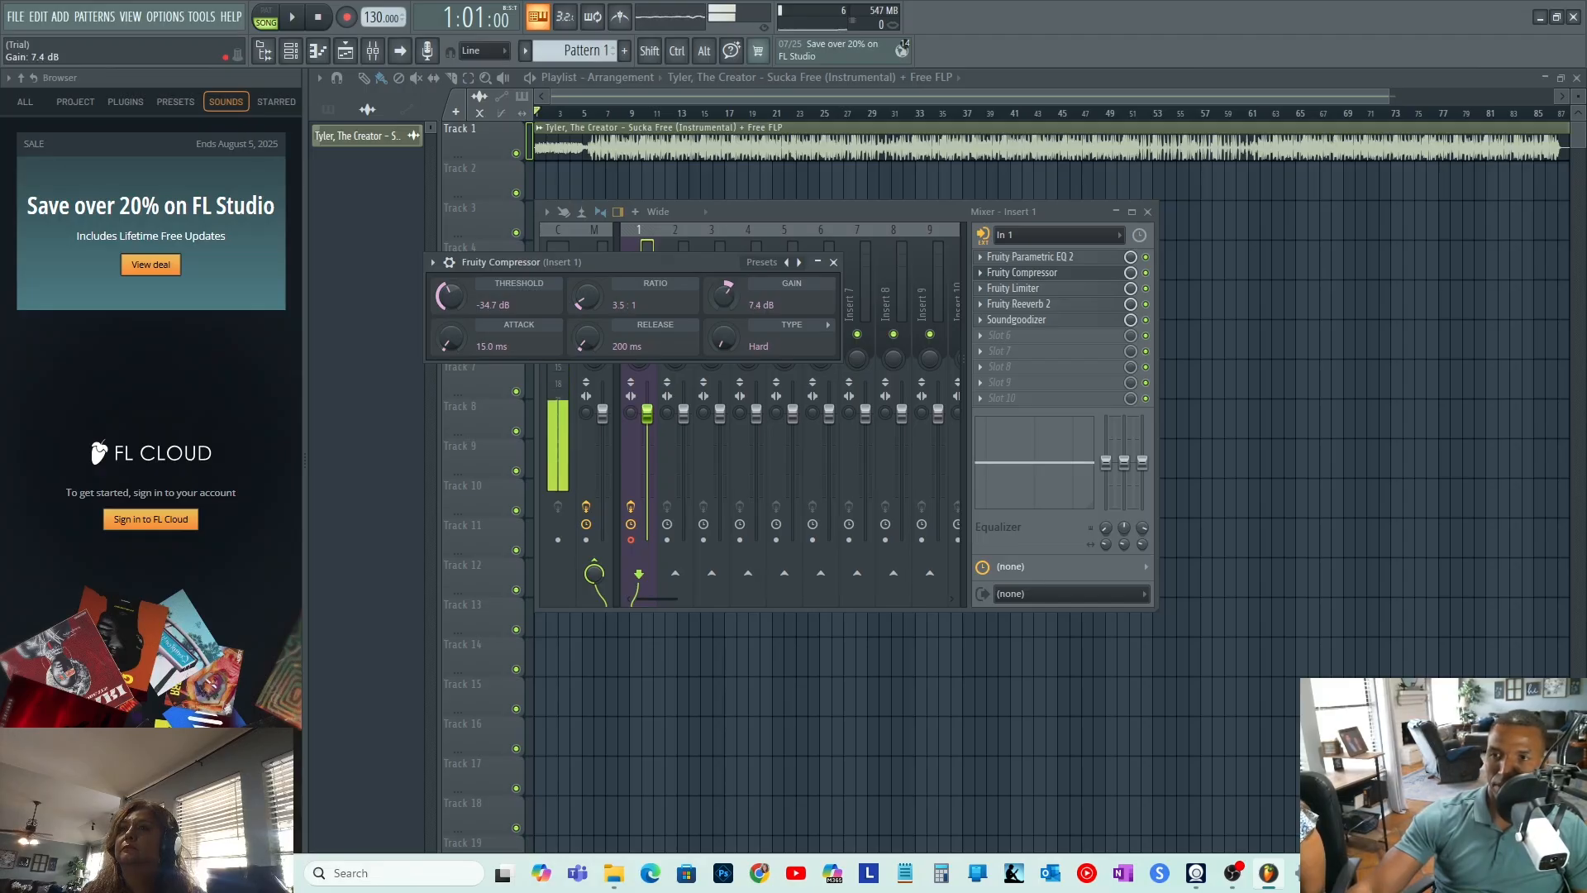
pyautogui.moveTo(725, 297); pyautogui.dragTo(724, 299)
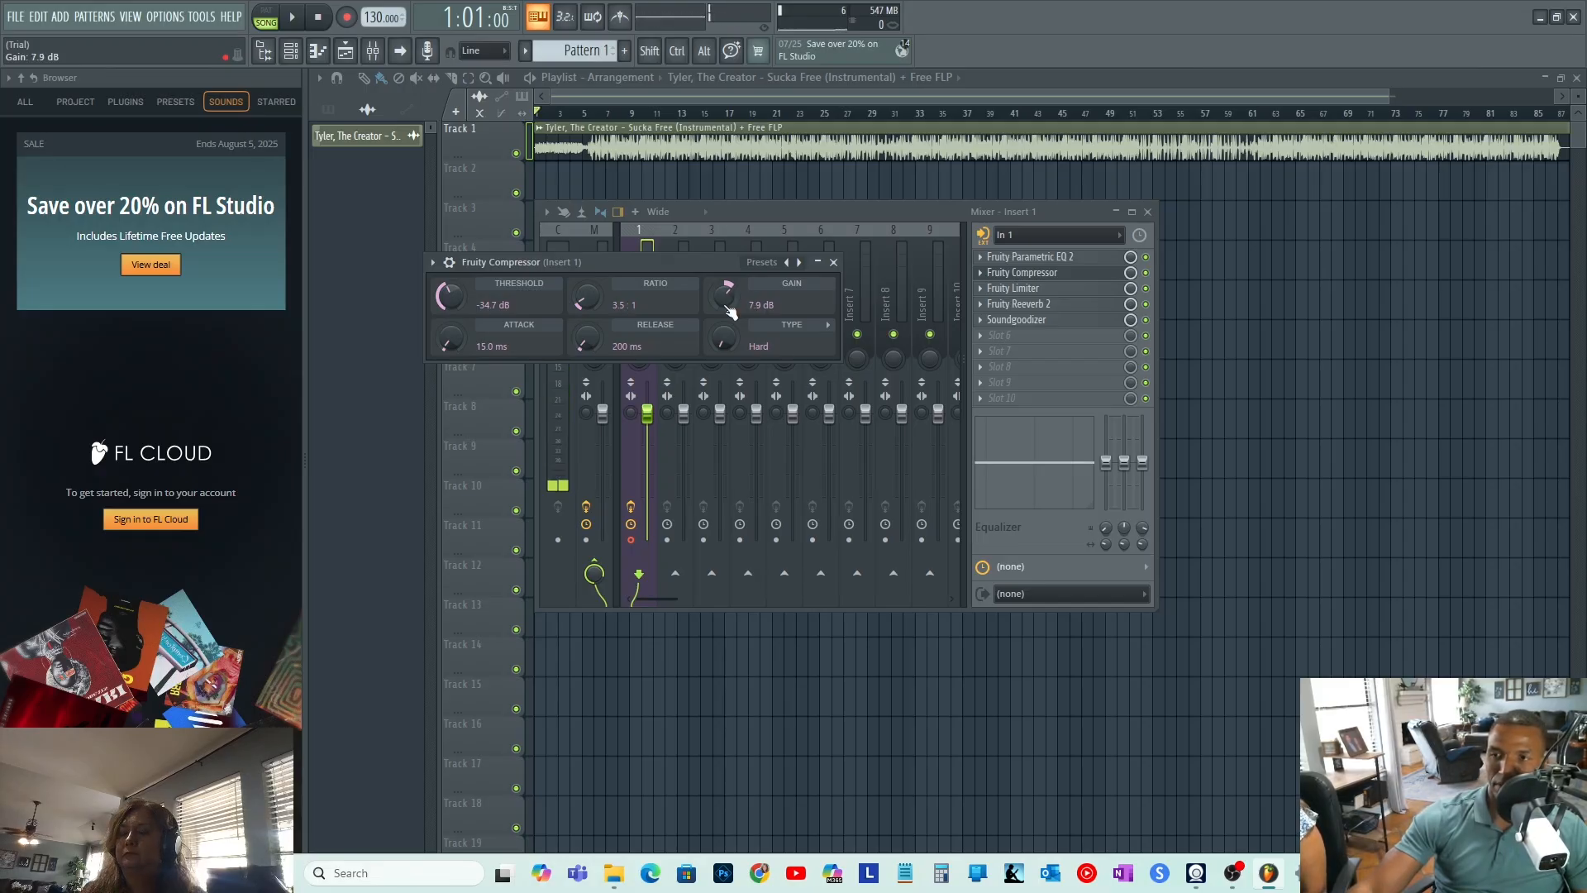
pyautogui.click(834, 263)
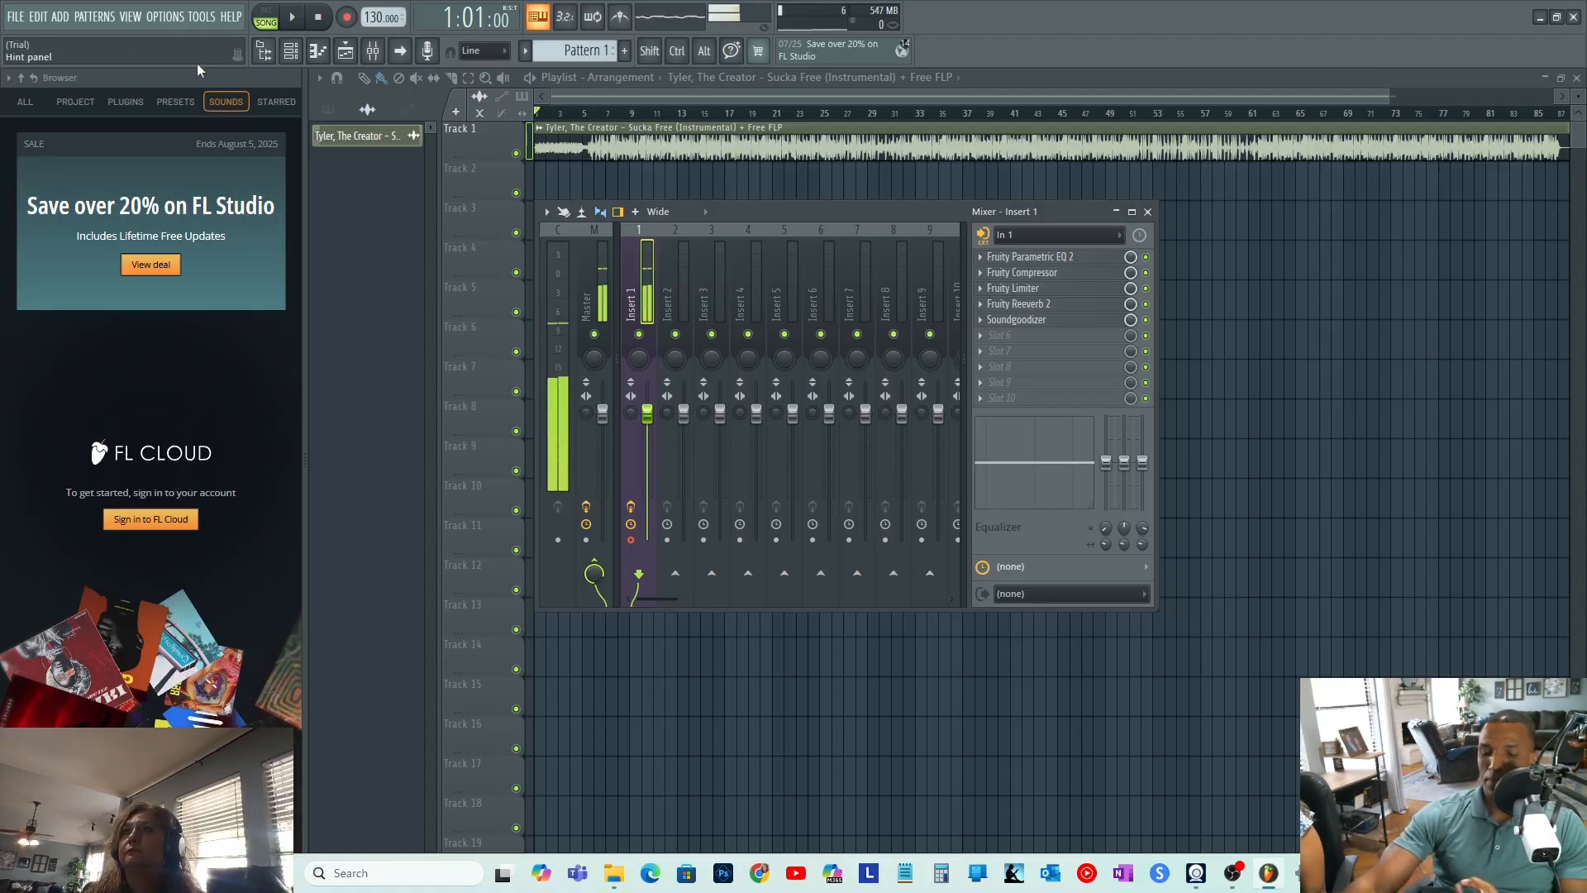
# - Record a vocal take about 20 bars long from Insert 1 into the playlist as an audio clip over the instrumental
pyautogui.click(346, 18)
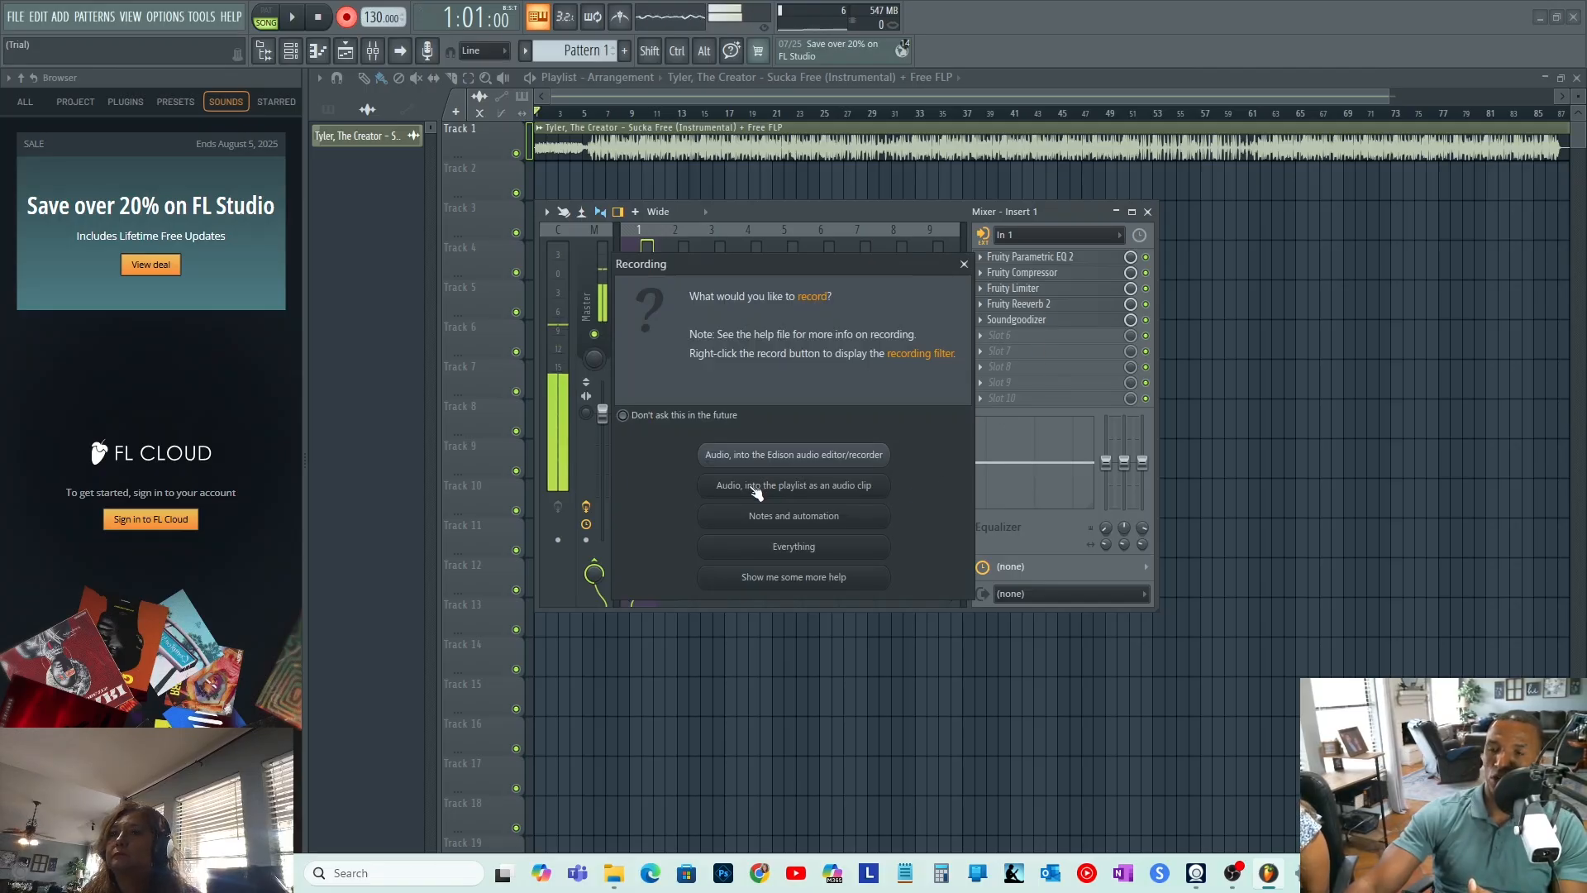
pyautogui.click(855, 493)
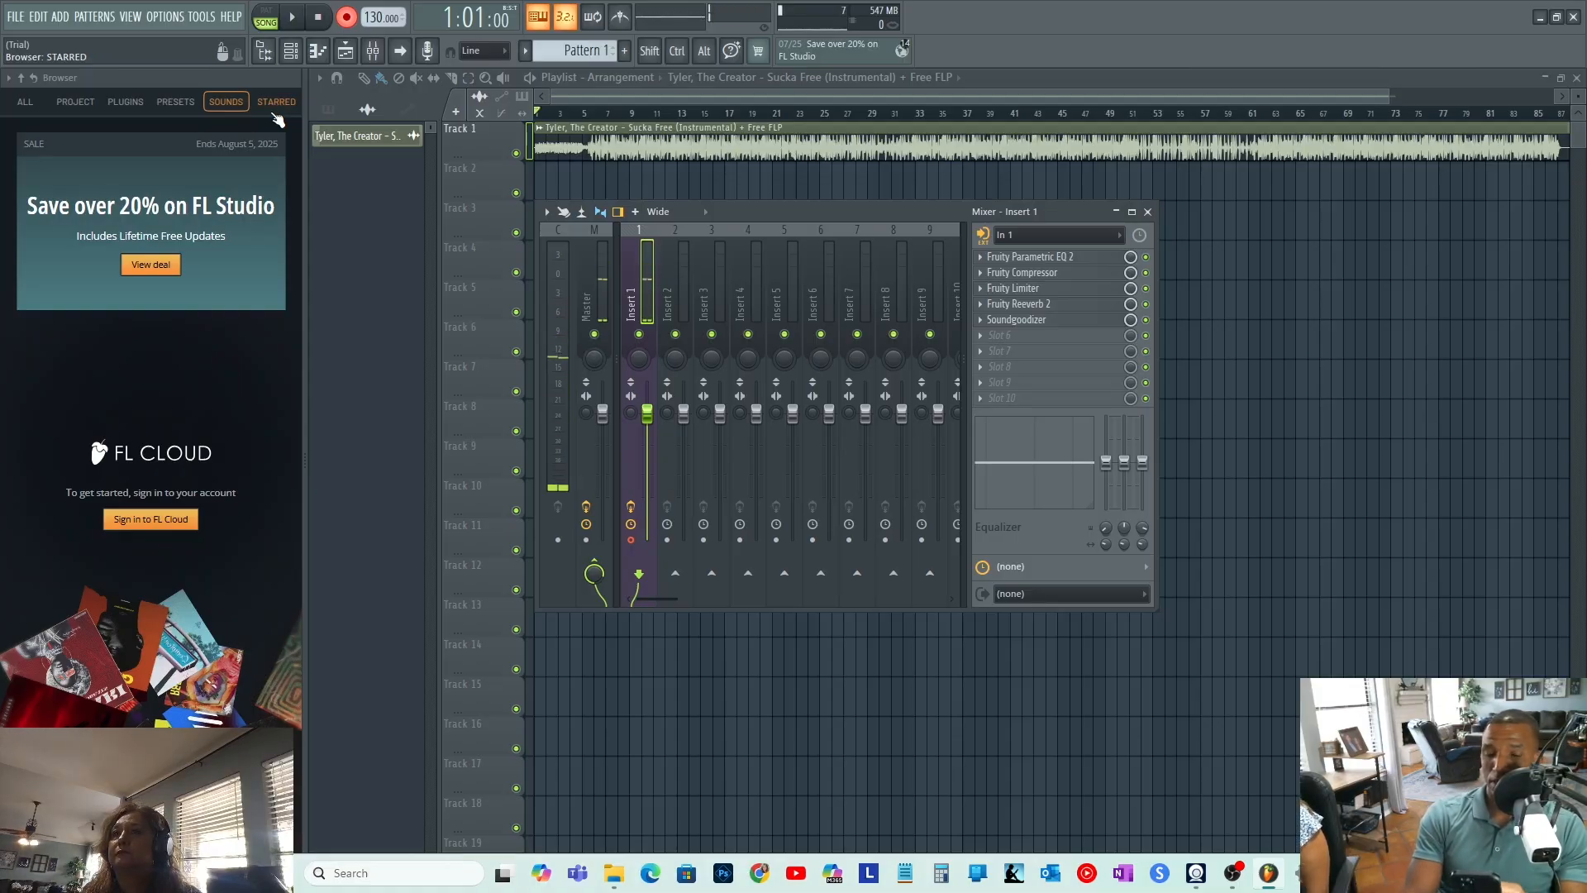
pyautogui.press('space')
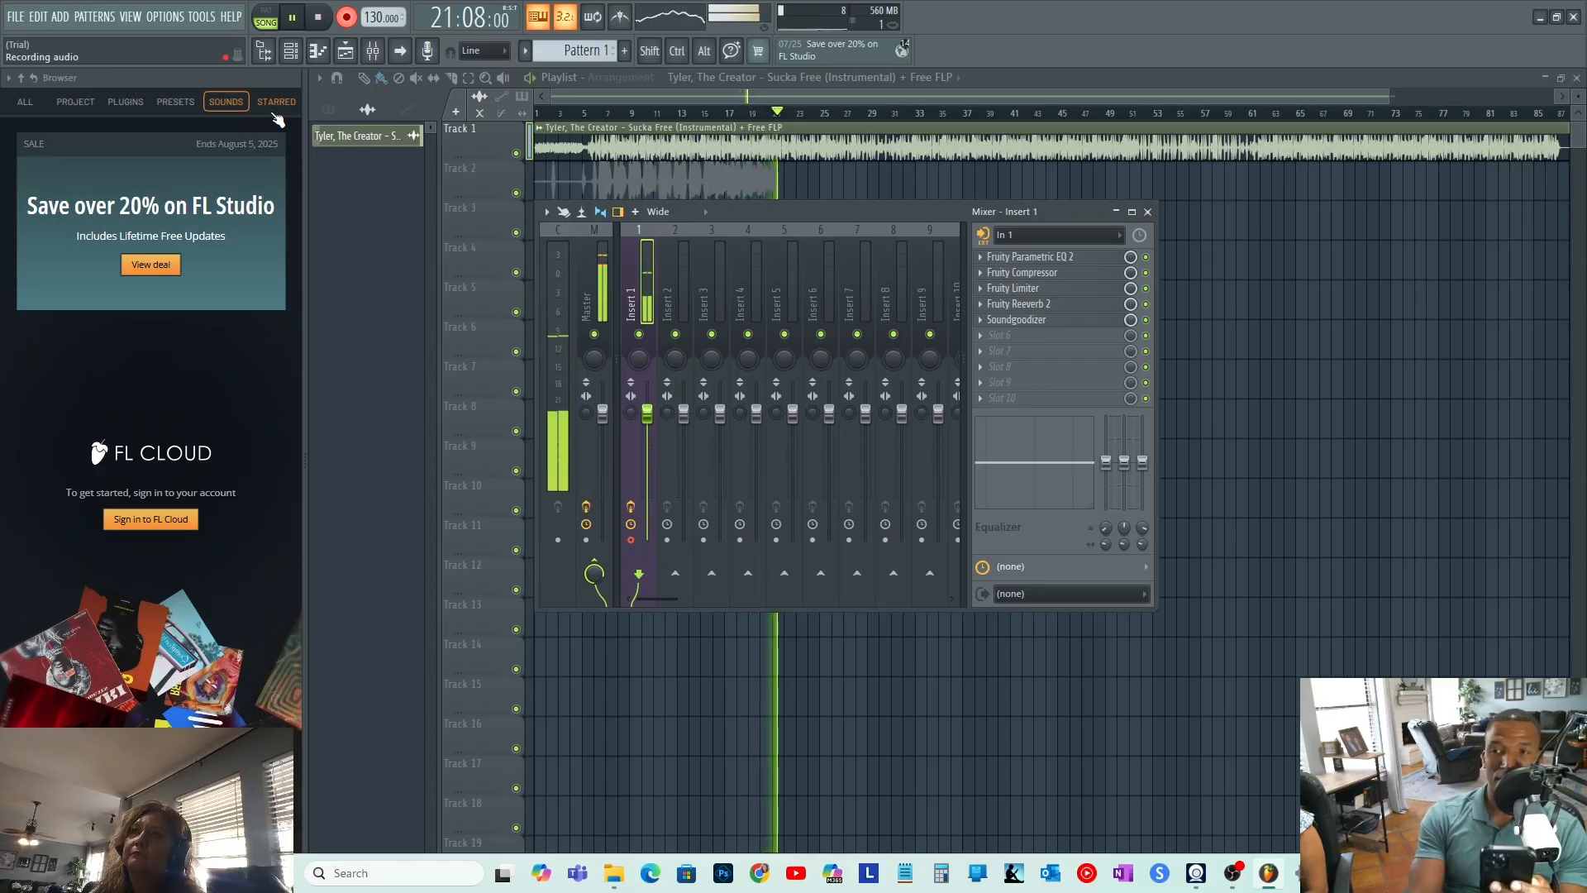
pyautogui.press('space')
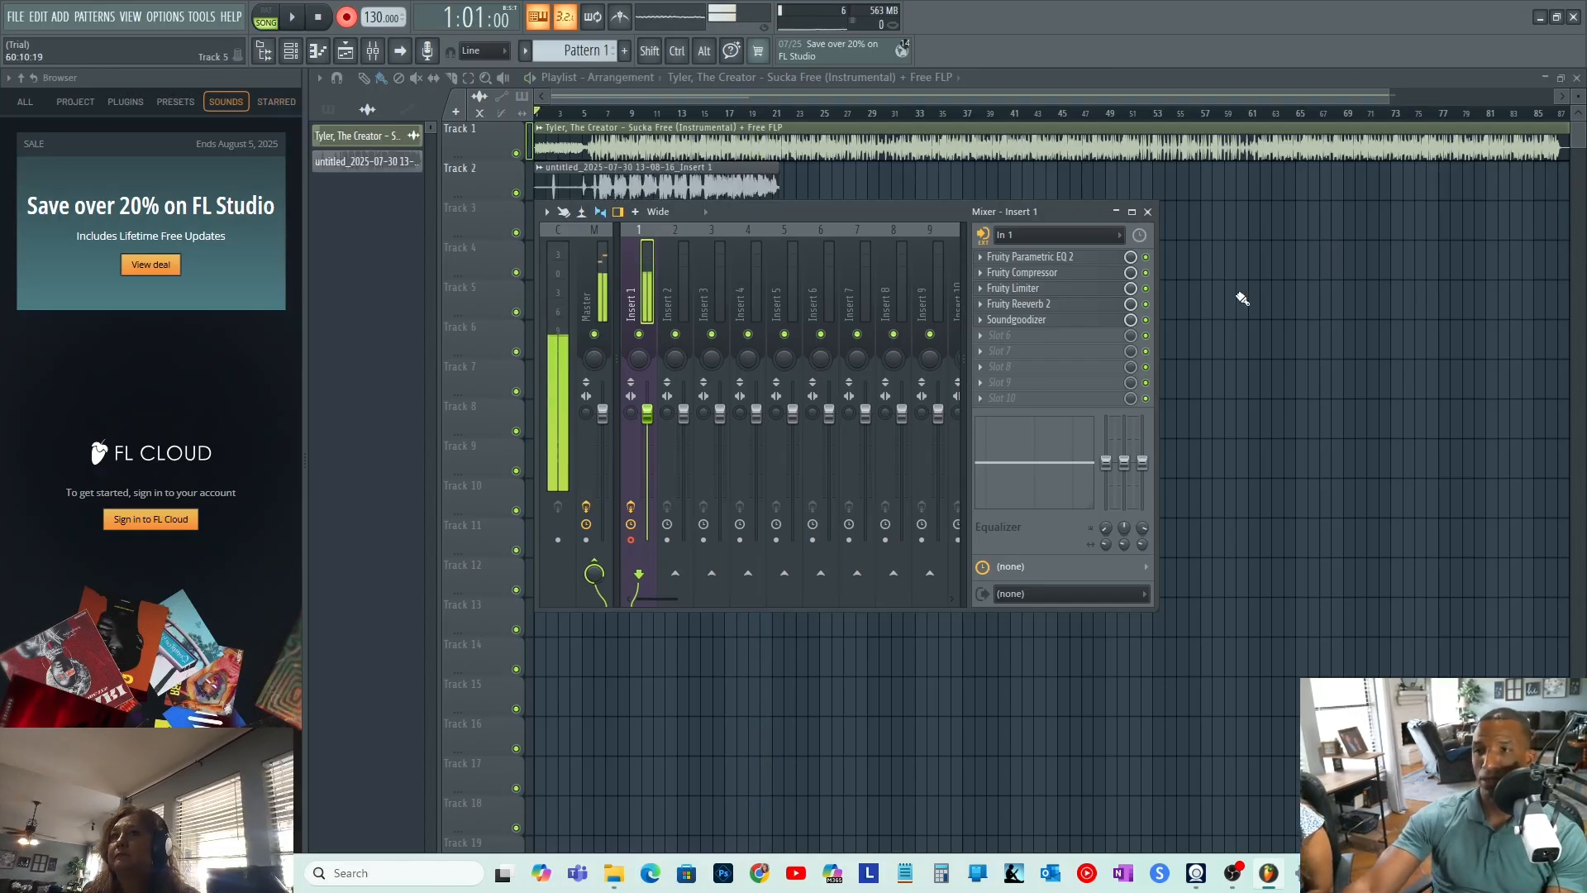
# - Close the mixer and place the playback position at bar 7 of the playlist for reviewing the vocal take
pyautogui.click(1148, 213)
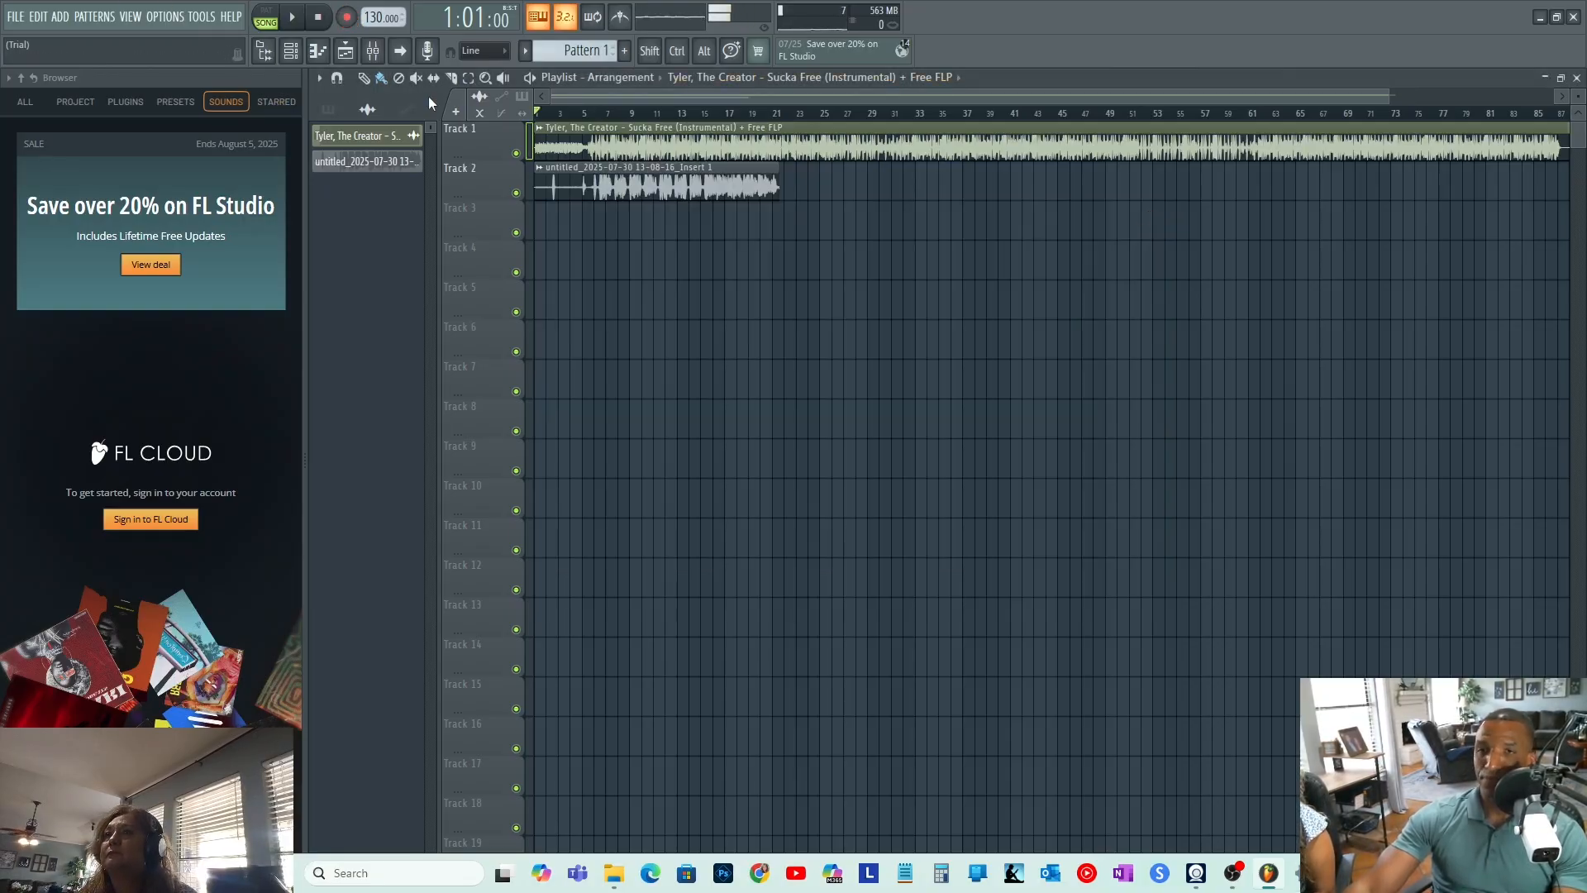
pyautogui.click(607, 114)
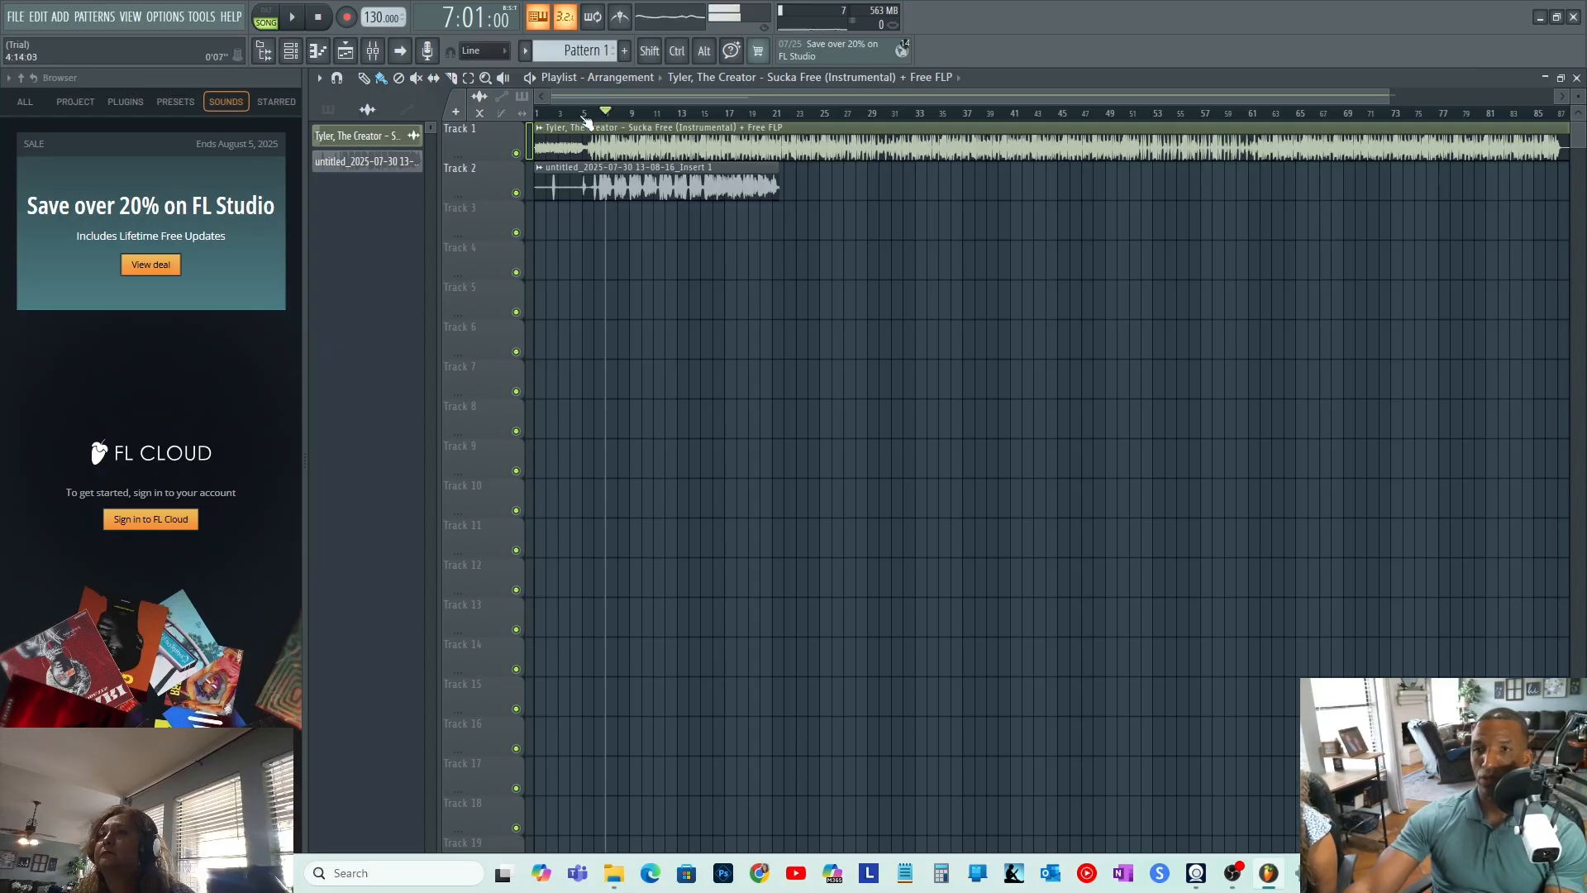
# - Play back the vocal take on Track 2 with the instrumental from bar 6
pyautogui.click(595, 113)
pyautogui.press('space')
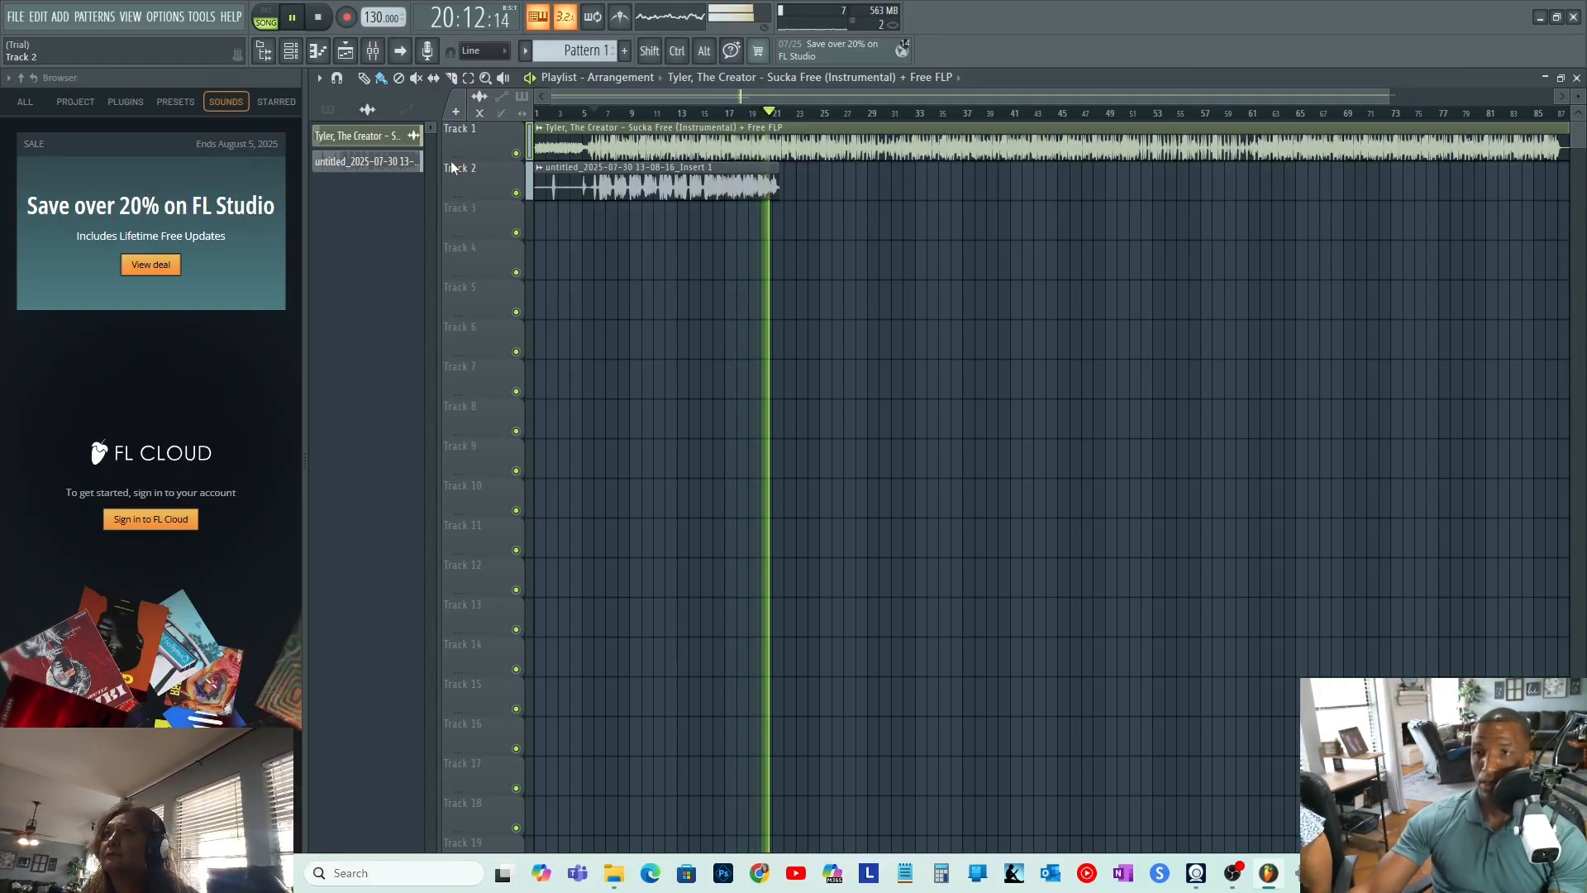
pyautogui.press('space')
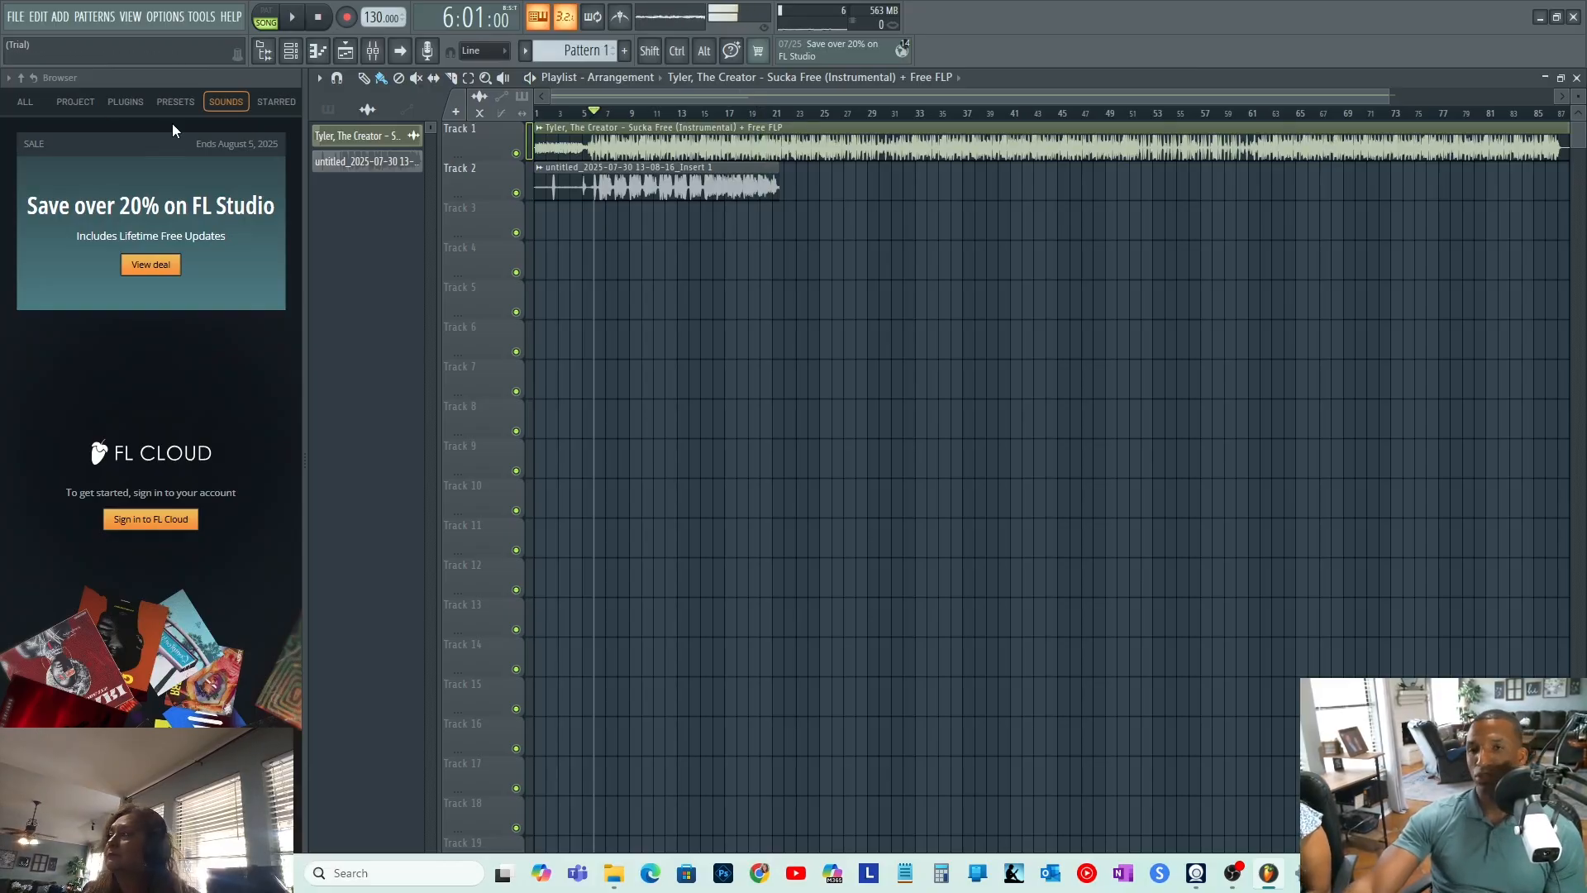
# - Delete the recorded vocal channel whose clip sits on Track 2
pyautogui.rightClick(381, 173)
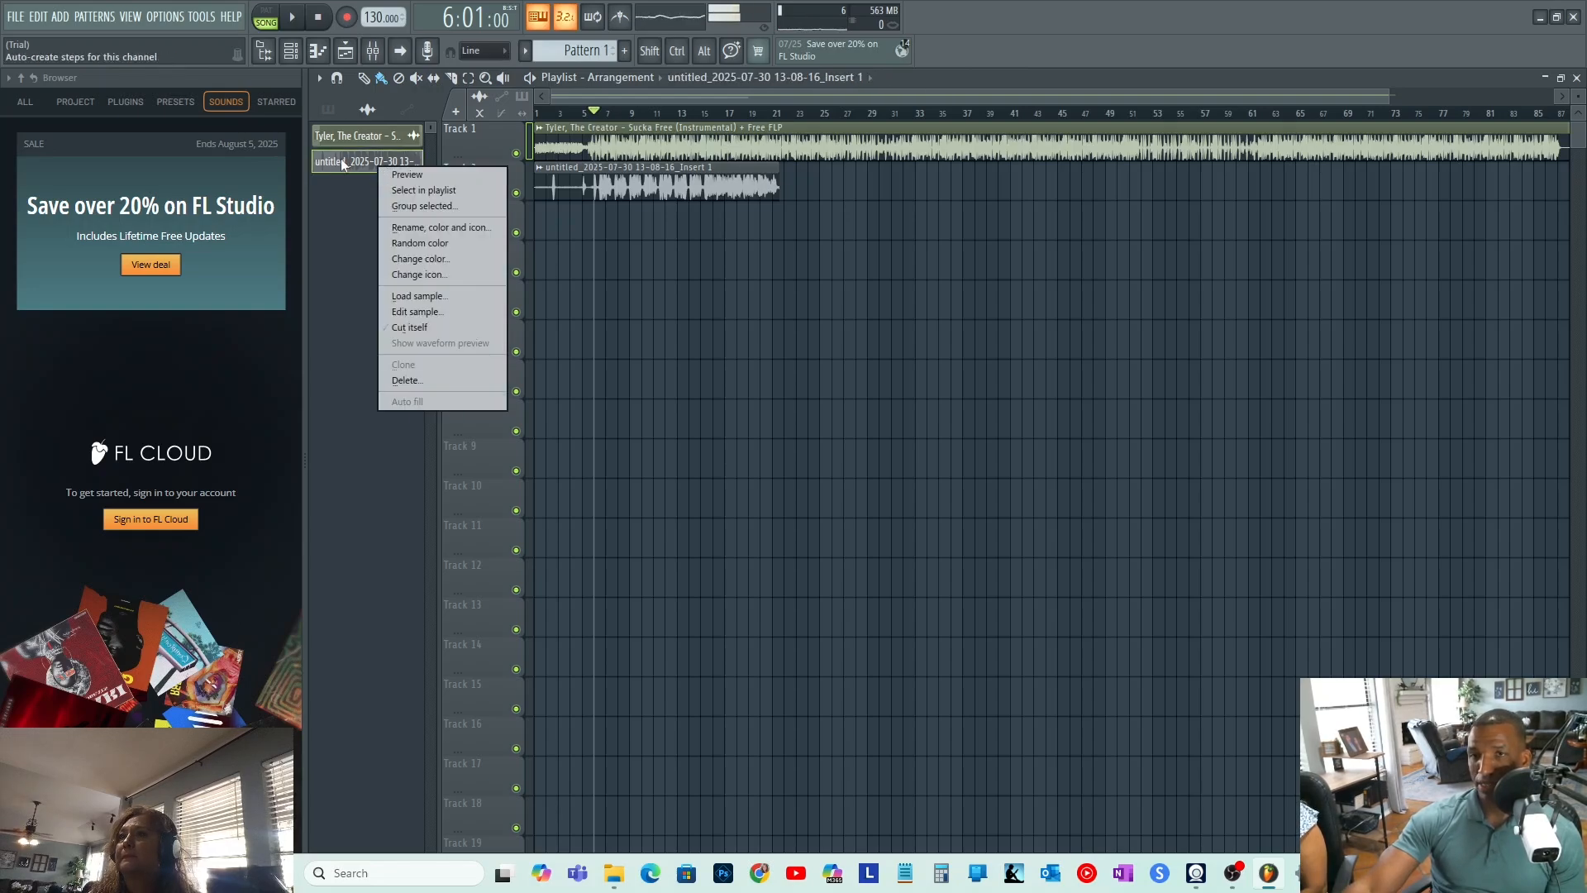
pyautogui.click(413, 382)
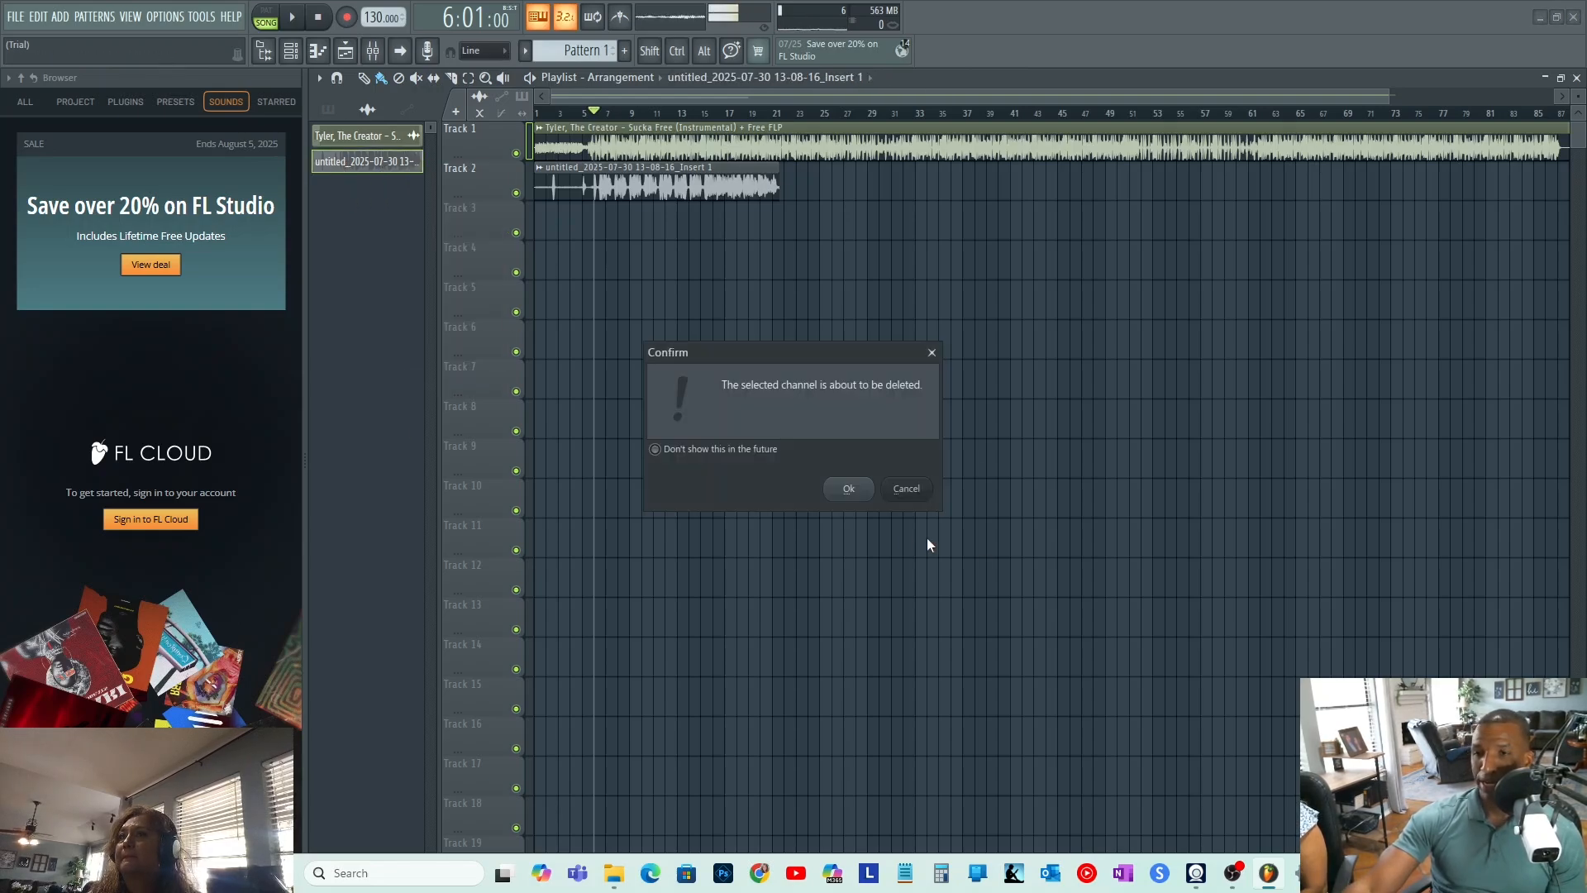
pyautogui.click(852, 488)
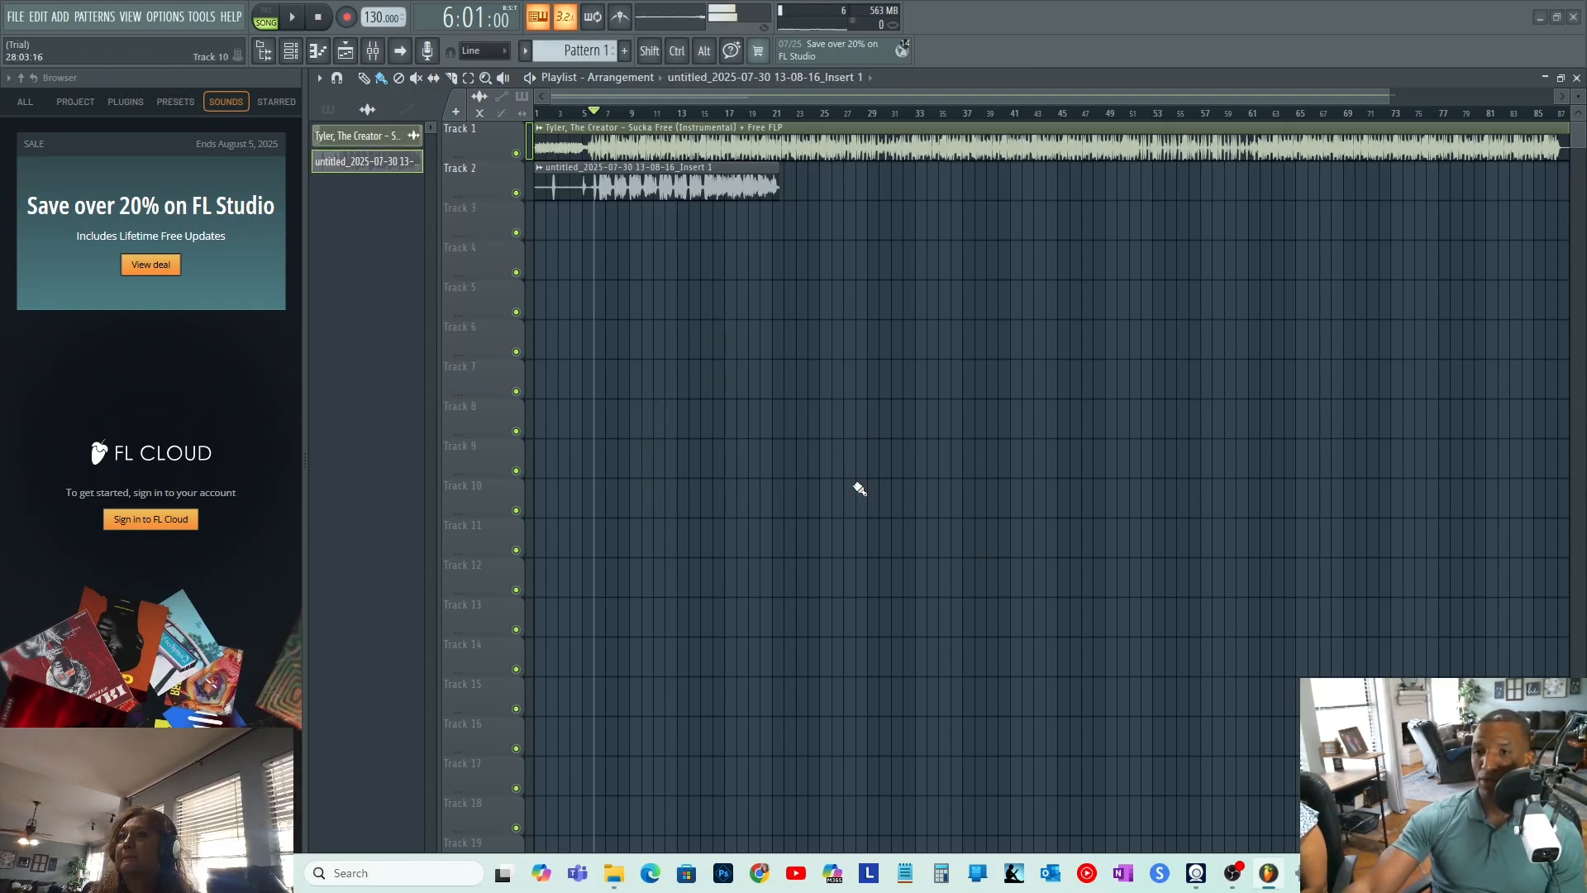
# - Record a new vocal take from bar 1 to about bar 16, into the playlist as an audio clip
pyautogui.click(318, 19)
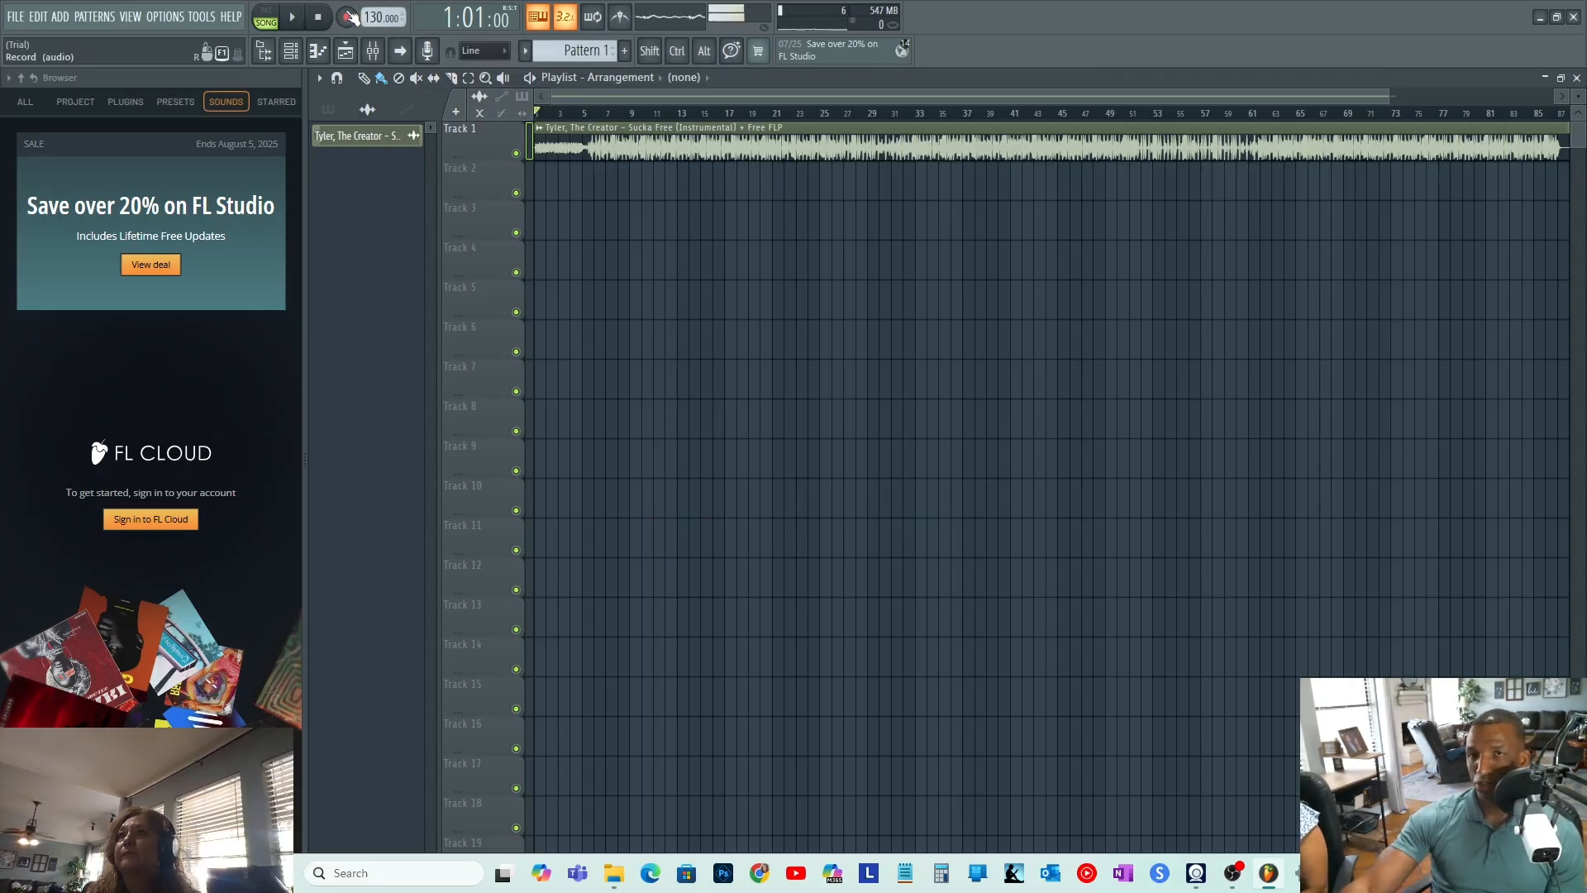
pyautogui.click(347, 16)
pyautogui.click(841, 489)
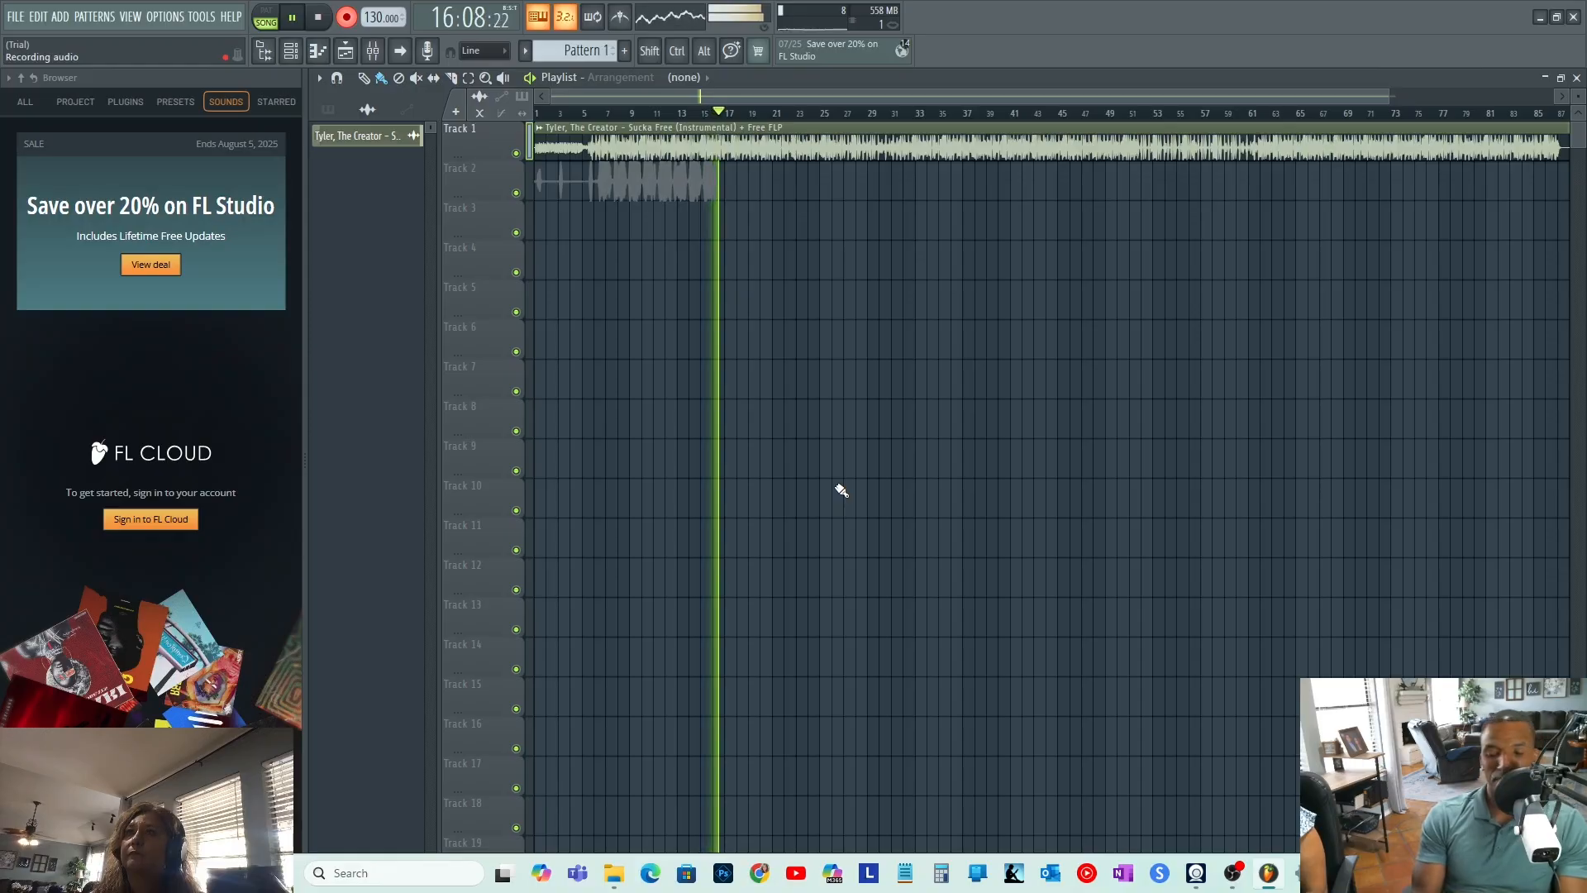
pyautogui.press('space')
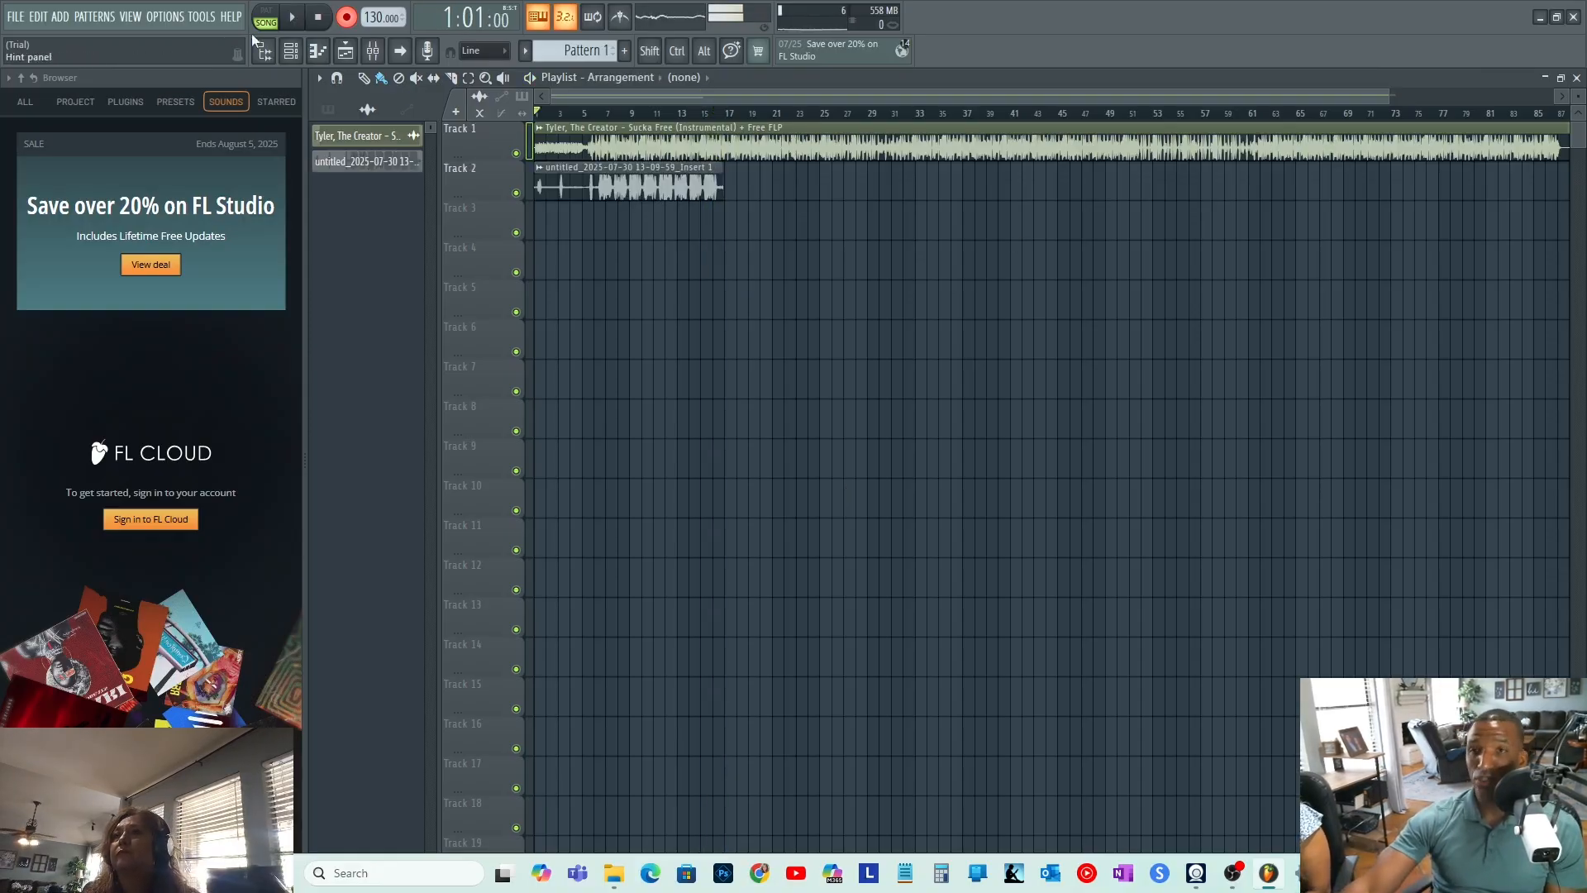
# - Play back the new vocal take with the instrumental from bar 5 to about bar 16
pyautogui.click(581, 116)
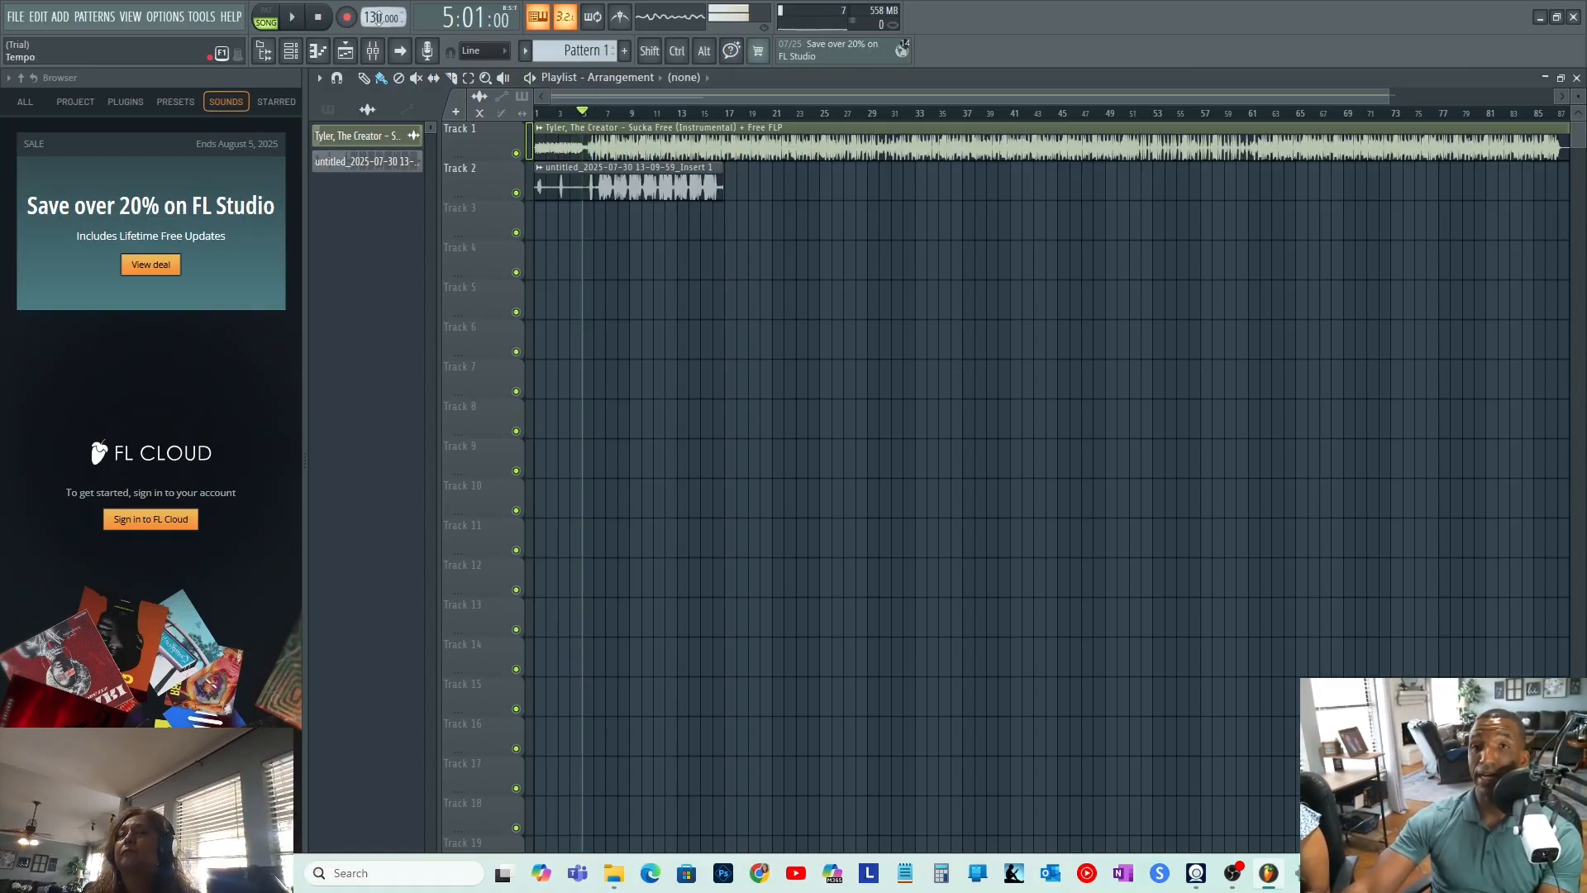
pyautogui.click(346, 18)
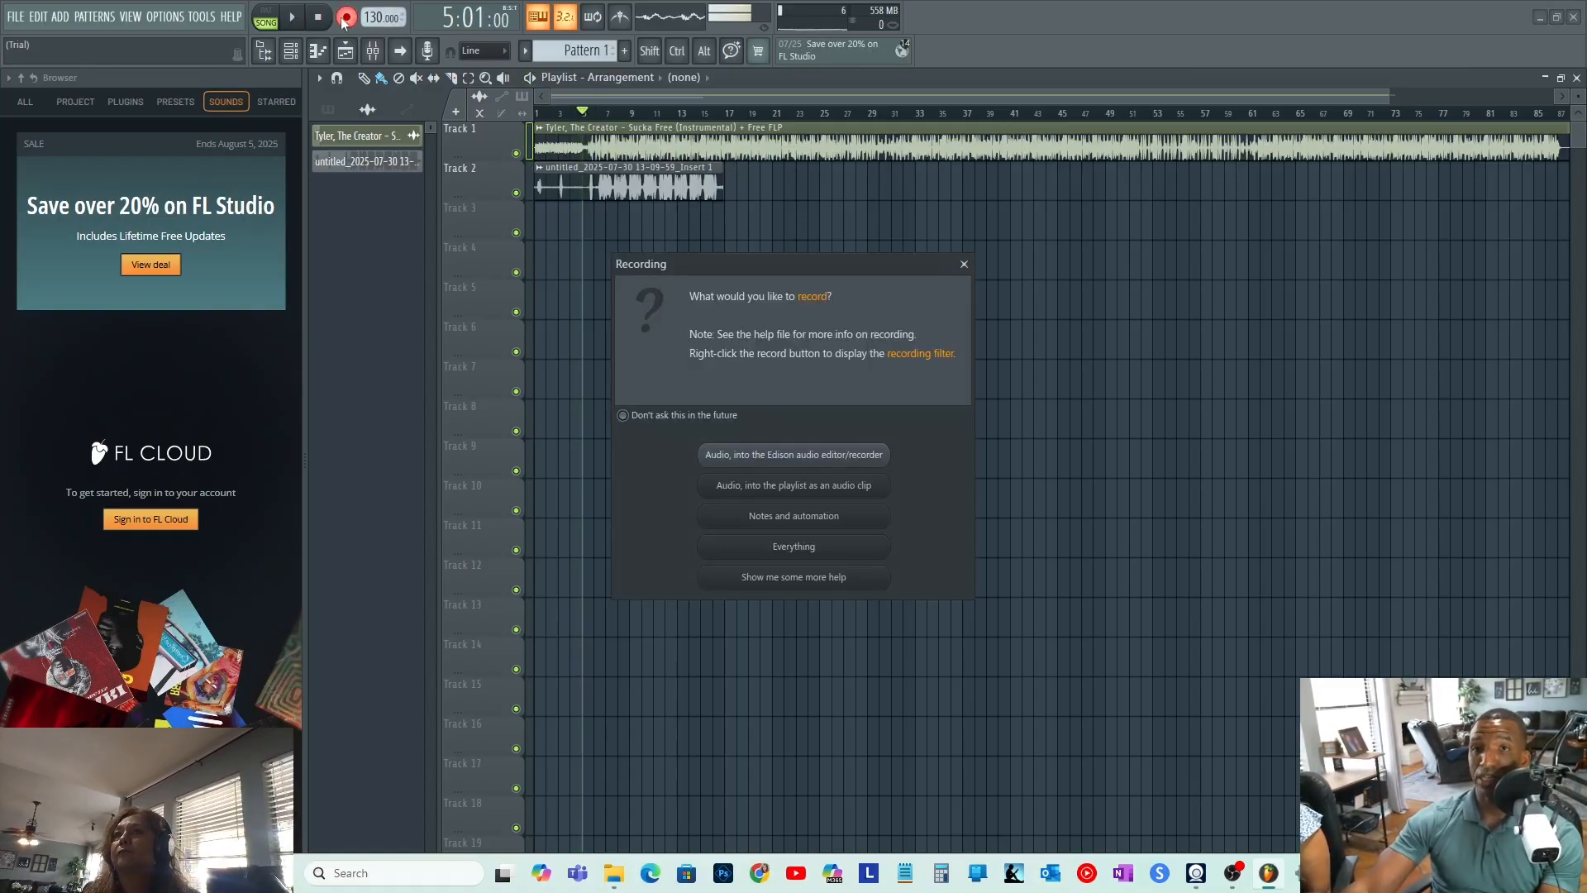
pyautogui.click(964, 264)
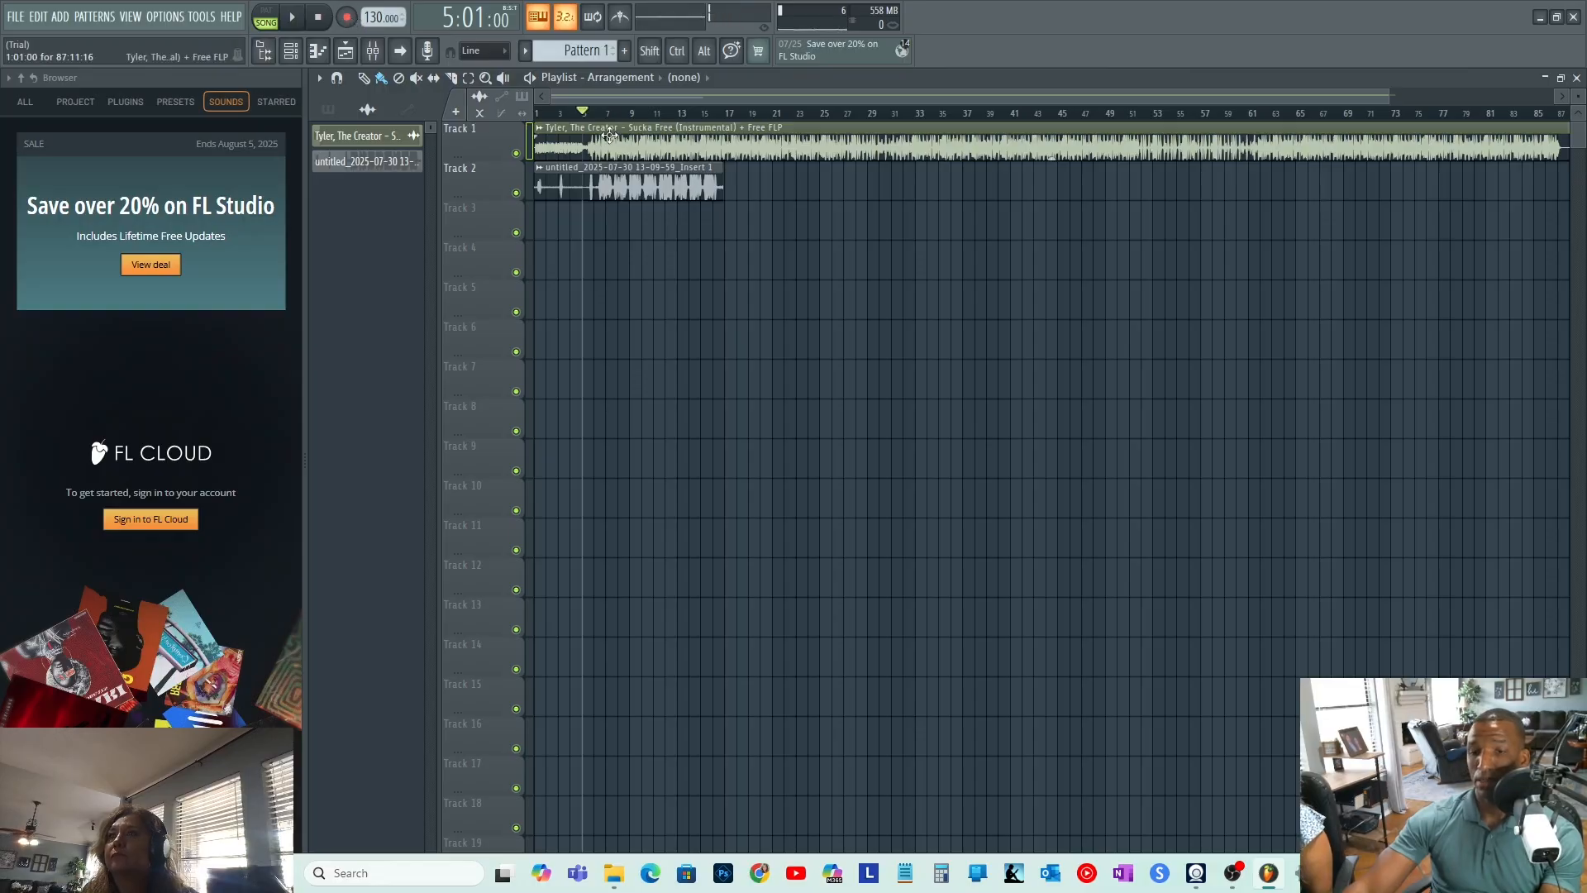
pyautogui.press('space')
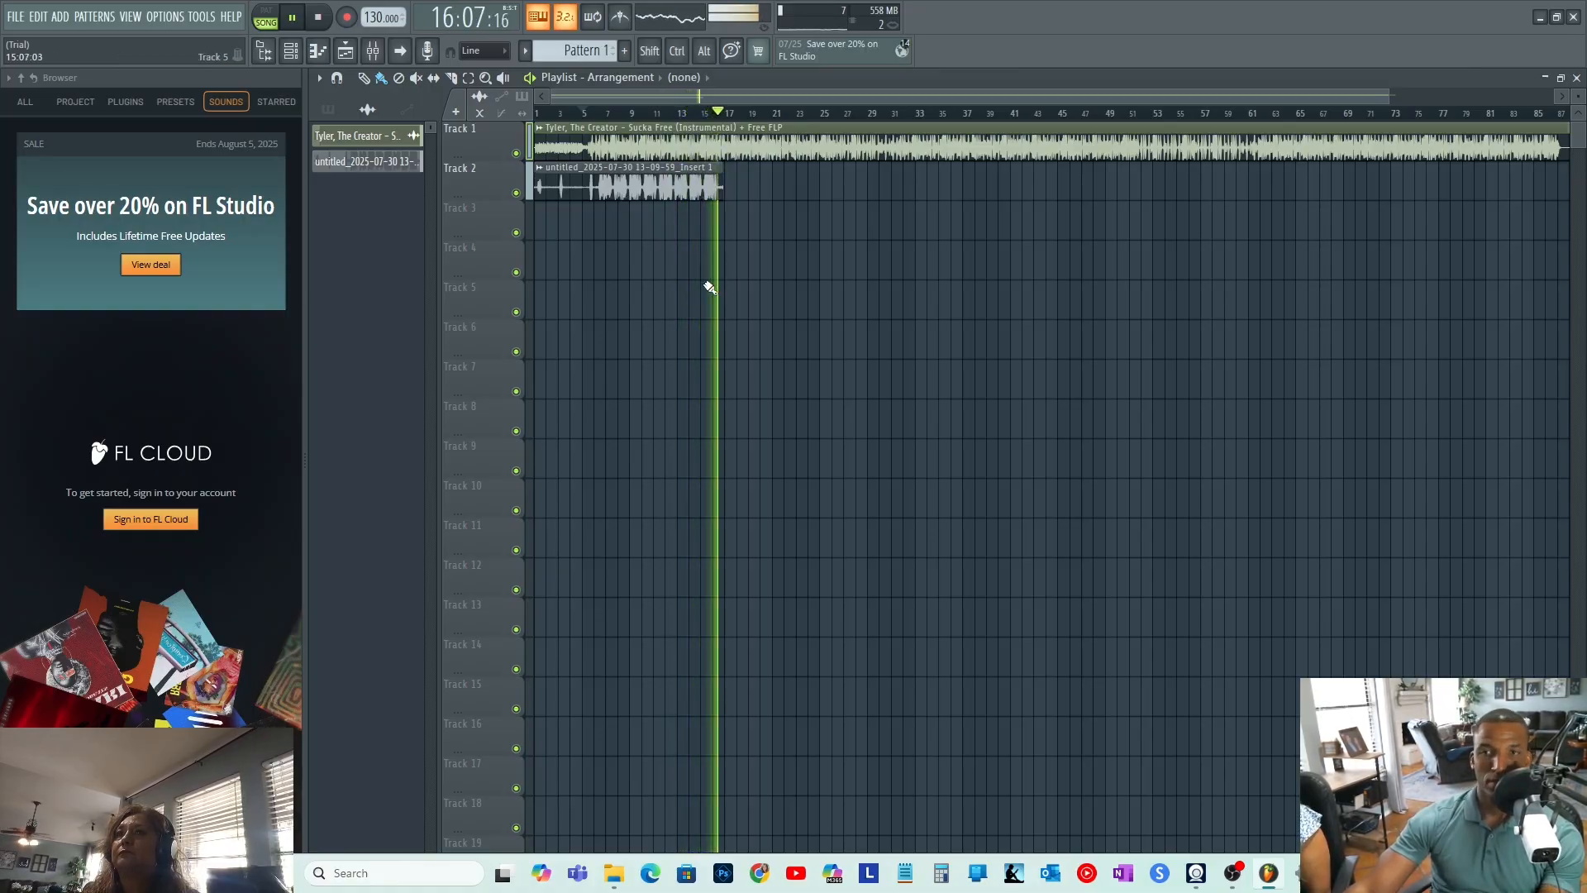
pyautogui.press('space')
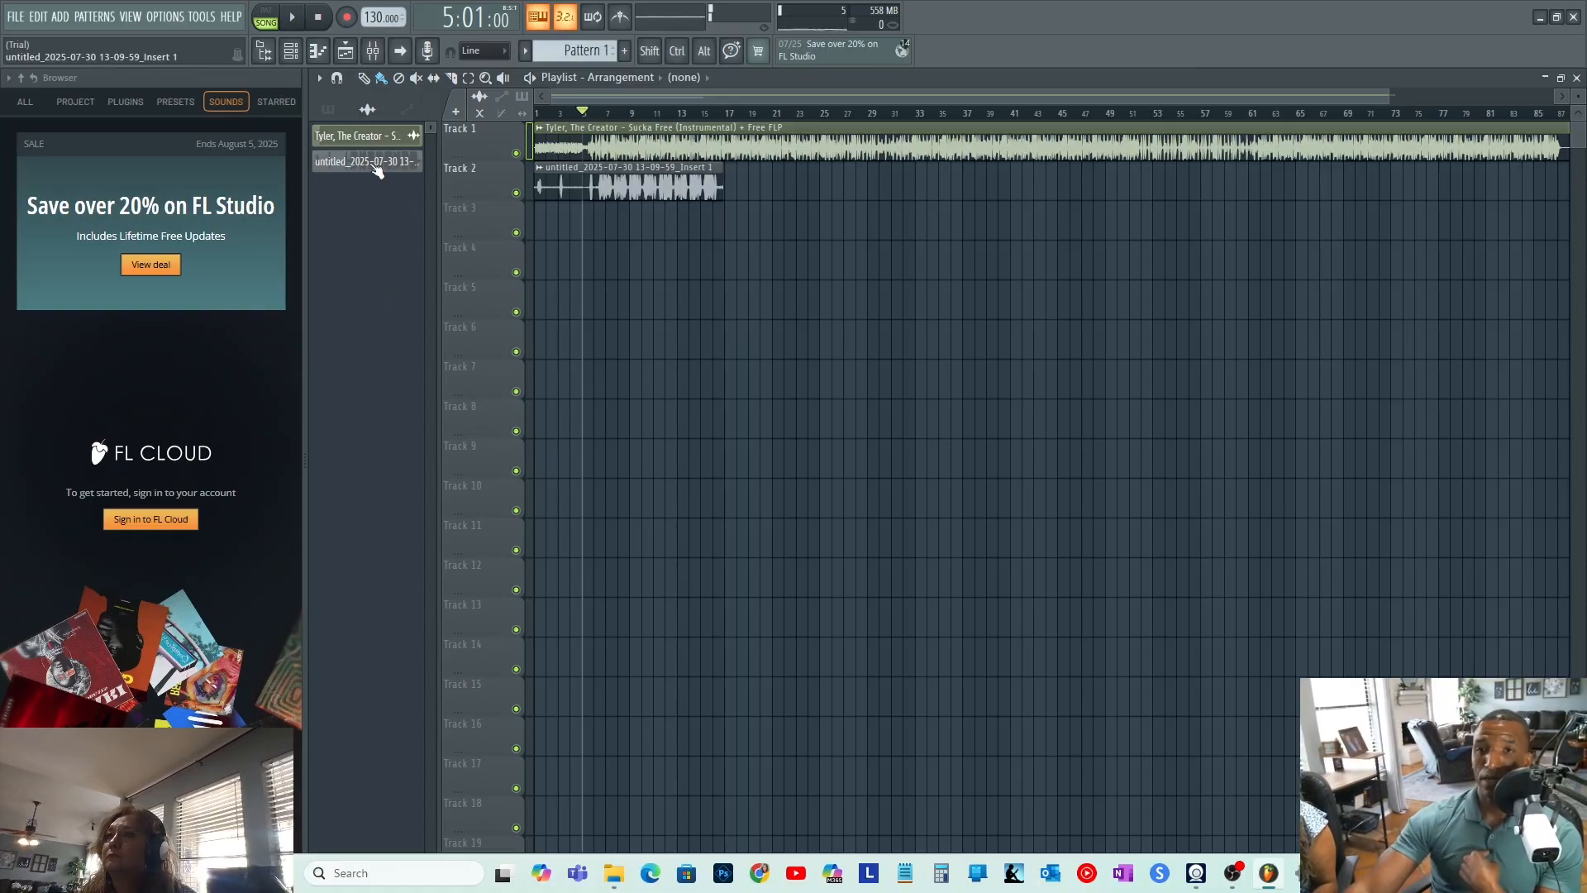
# - Rename the newly recorded vocal channel as Chrous
pyautogui.click(366, 137)
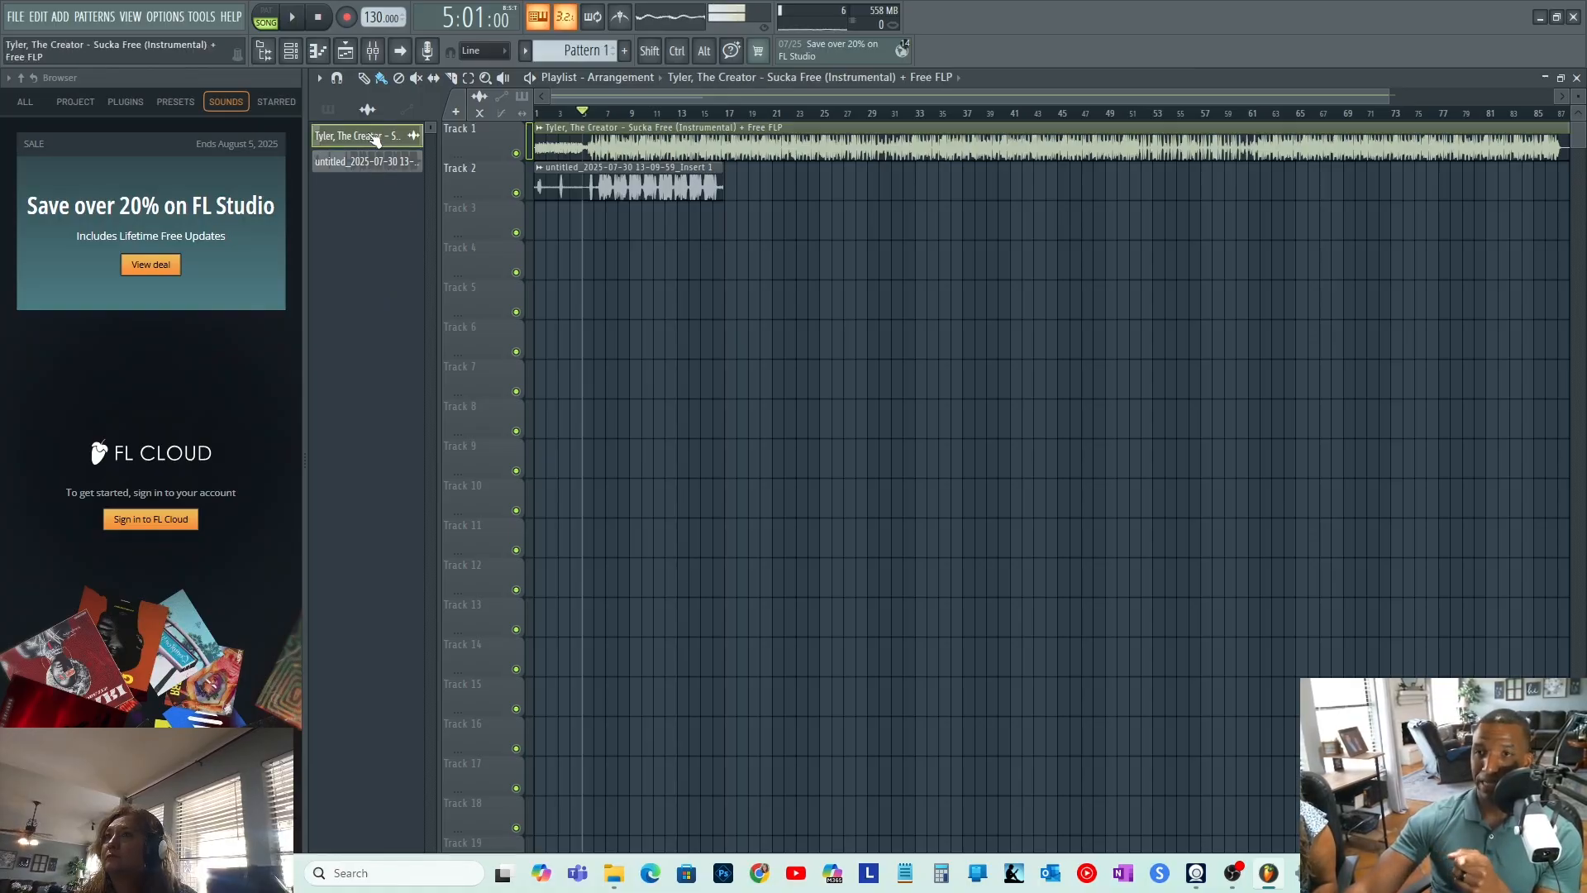
pyautogui.click(372, 163)
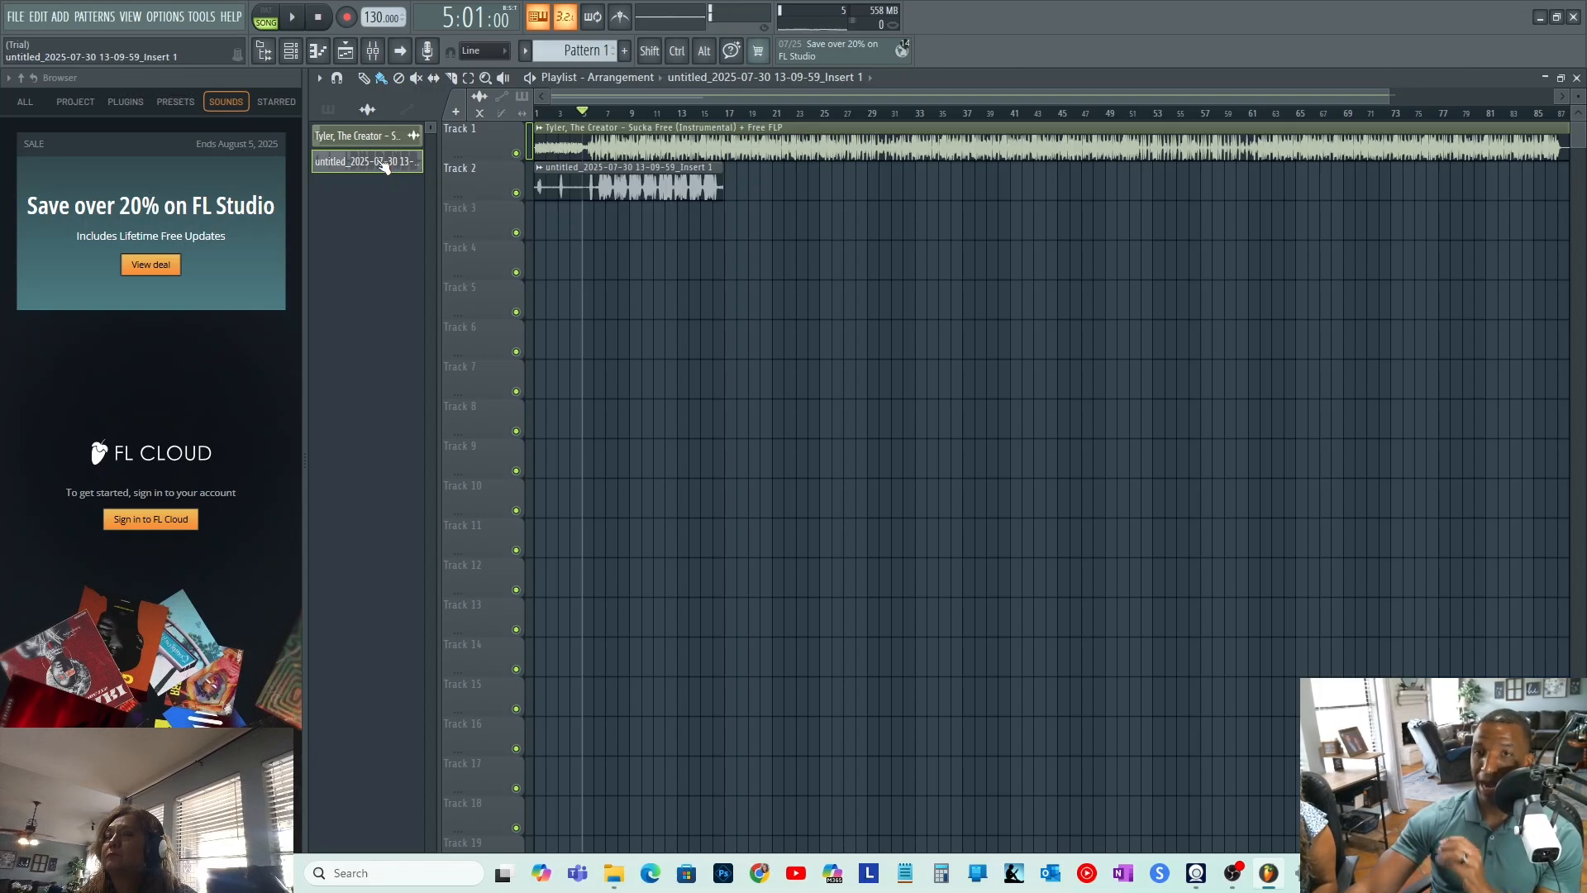
pyautogui.rightClick(382, 162)
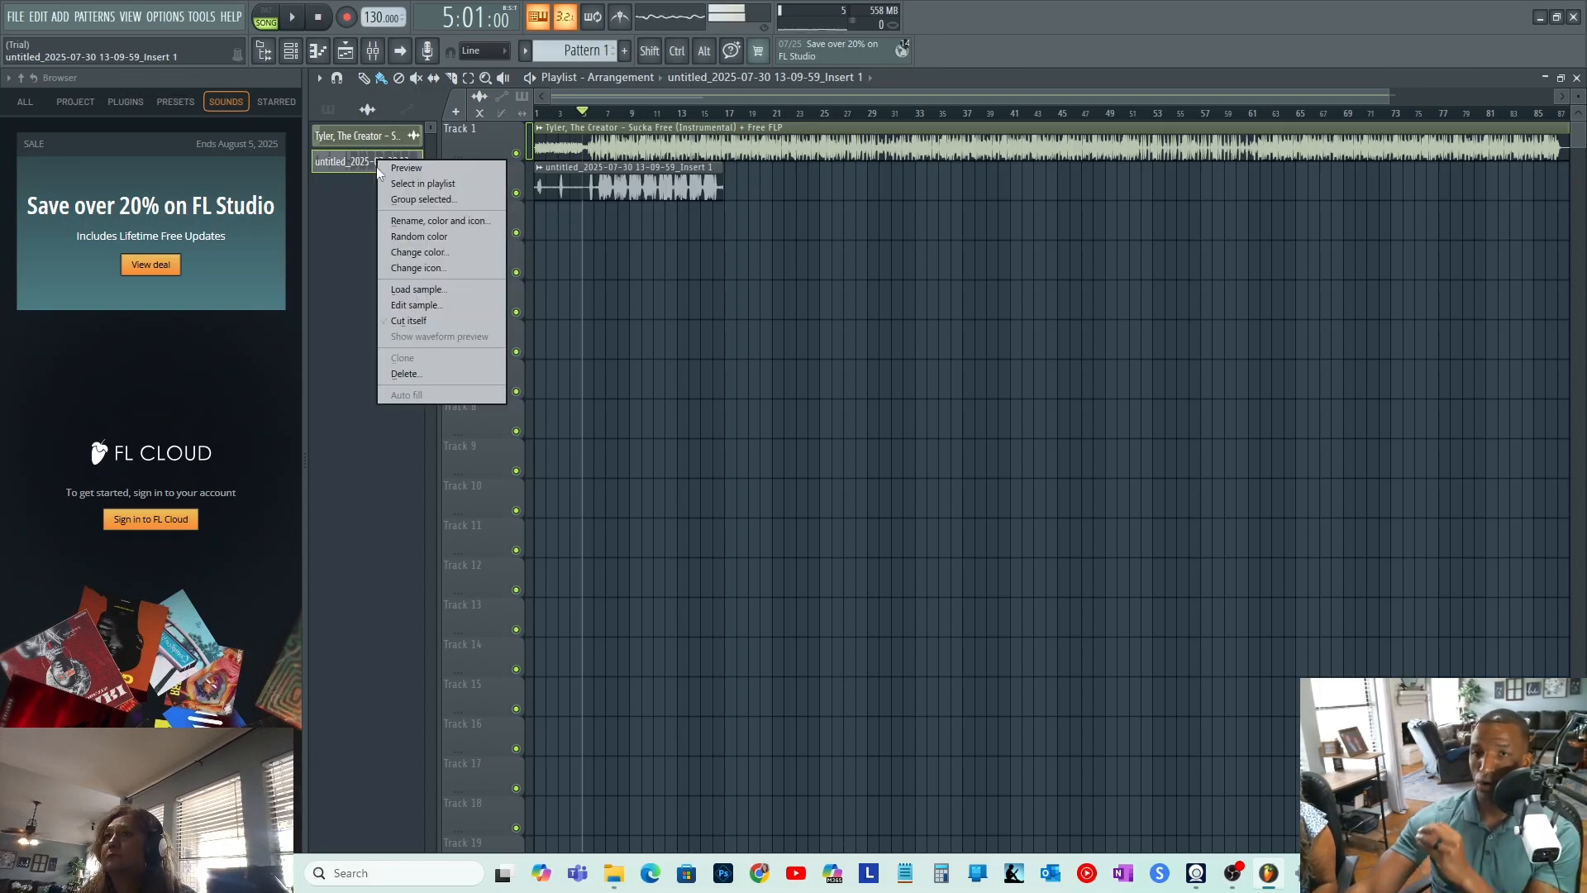
pyautogui.click(425, 222)
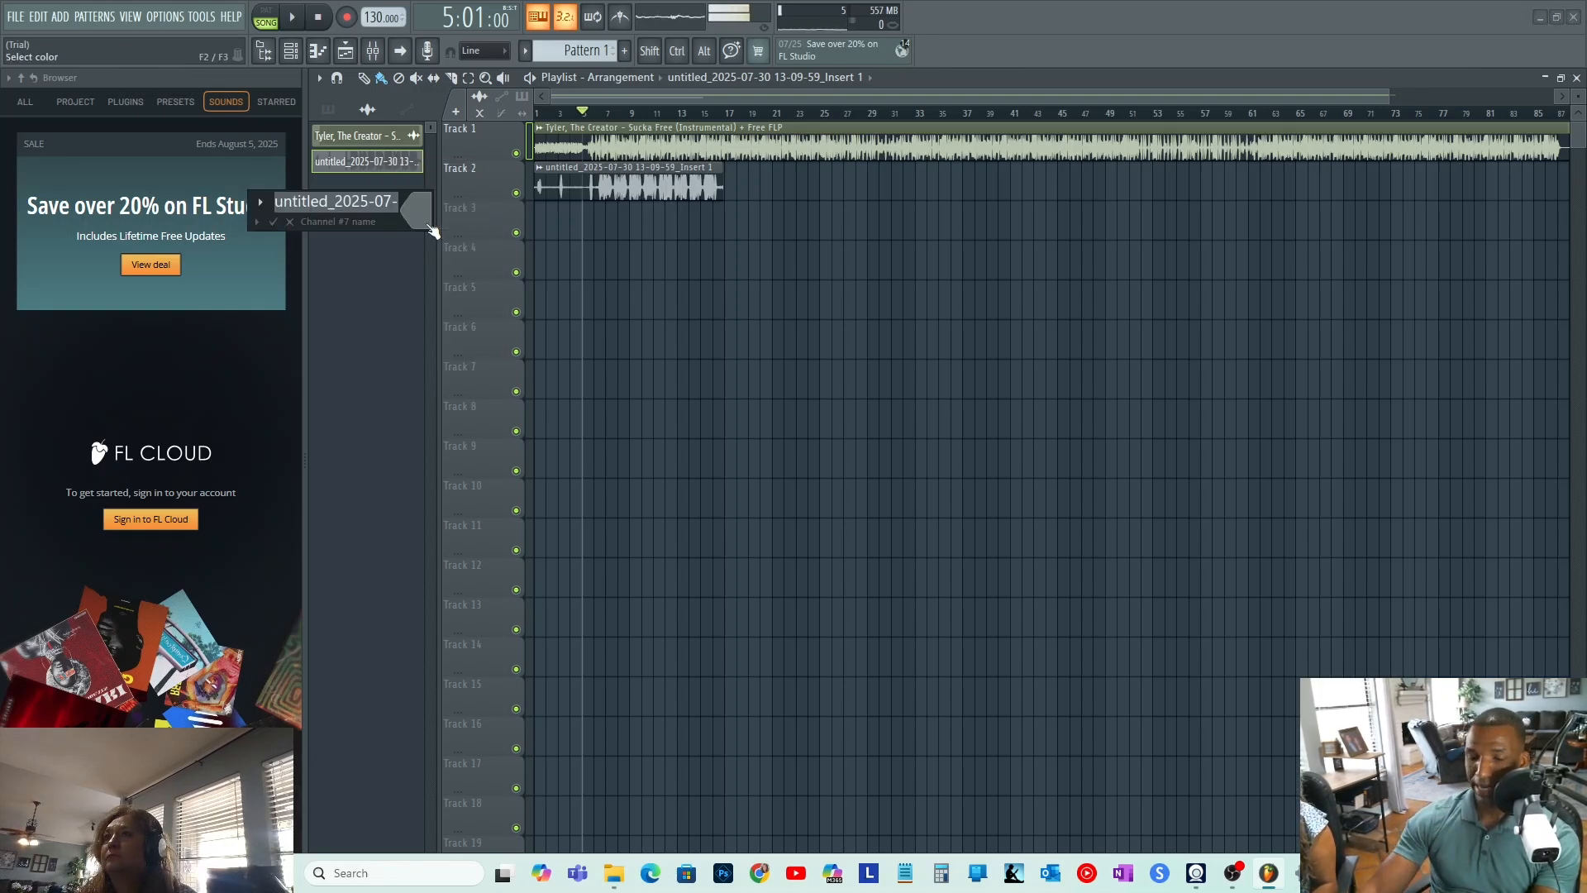
pyautogui.write('Chrous')
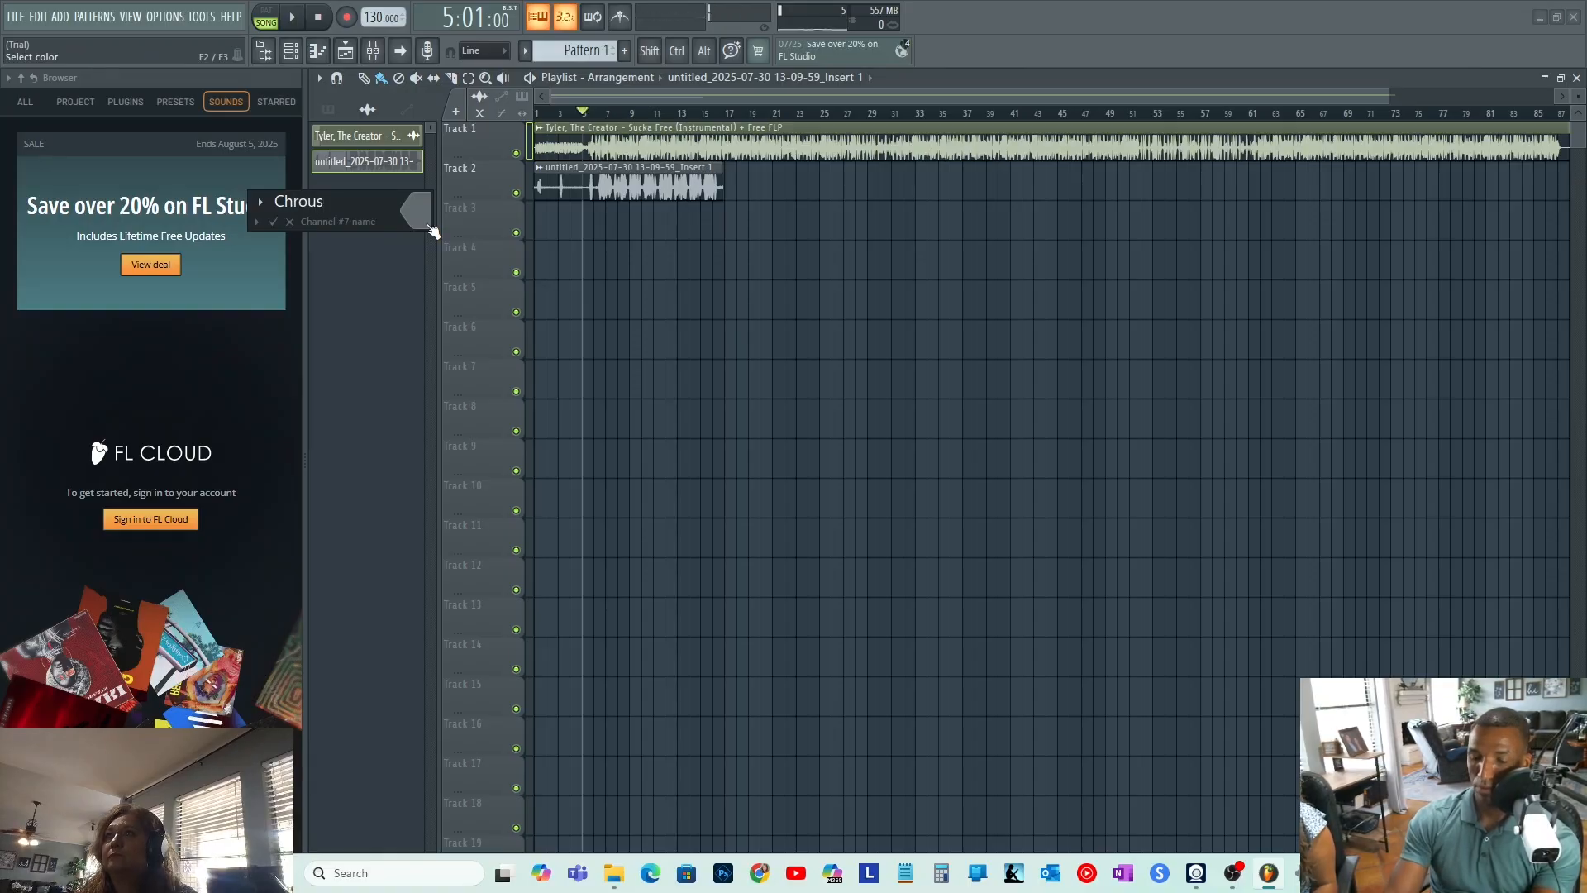
pyautogui.press('Return')
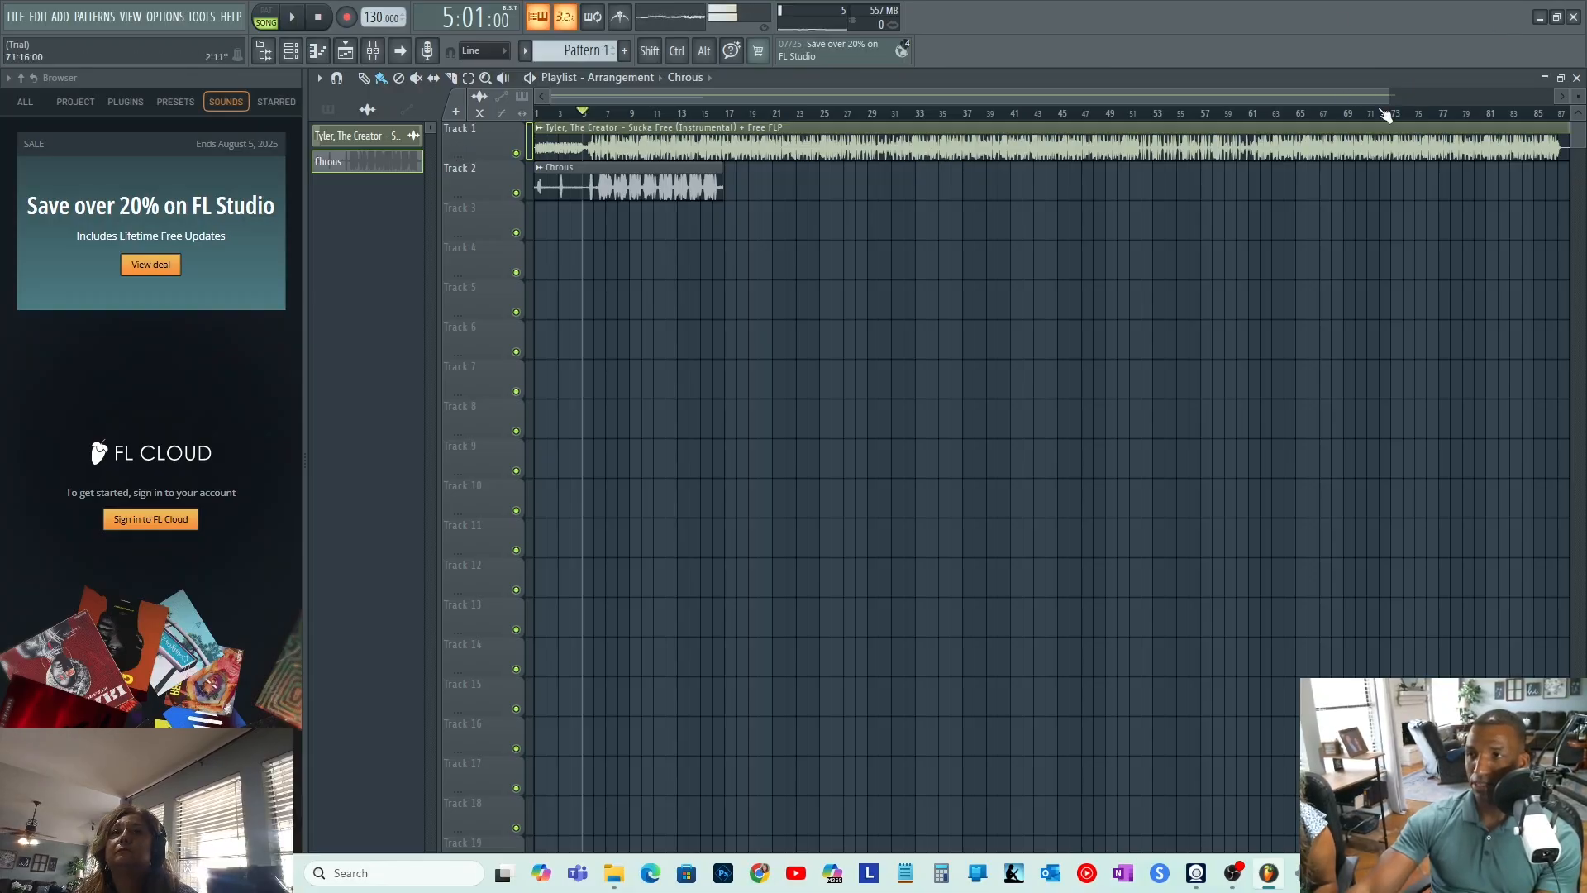
# - Slice the Chrous clip on Track 2 at about bar 5.5 and delete the lead-in section before the cut
pyautogui.moveTo(1386, 92); pyautogui.dragTo(772, 139)
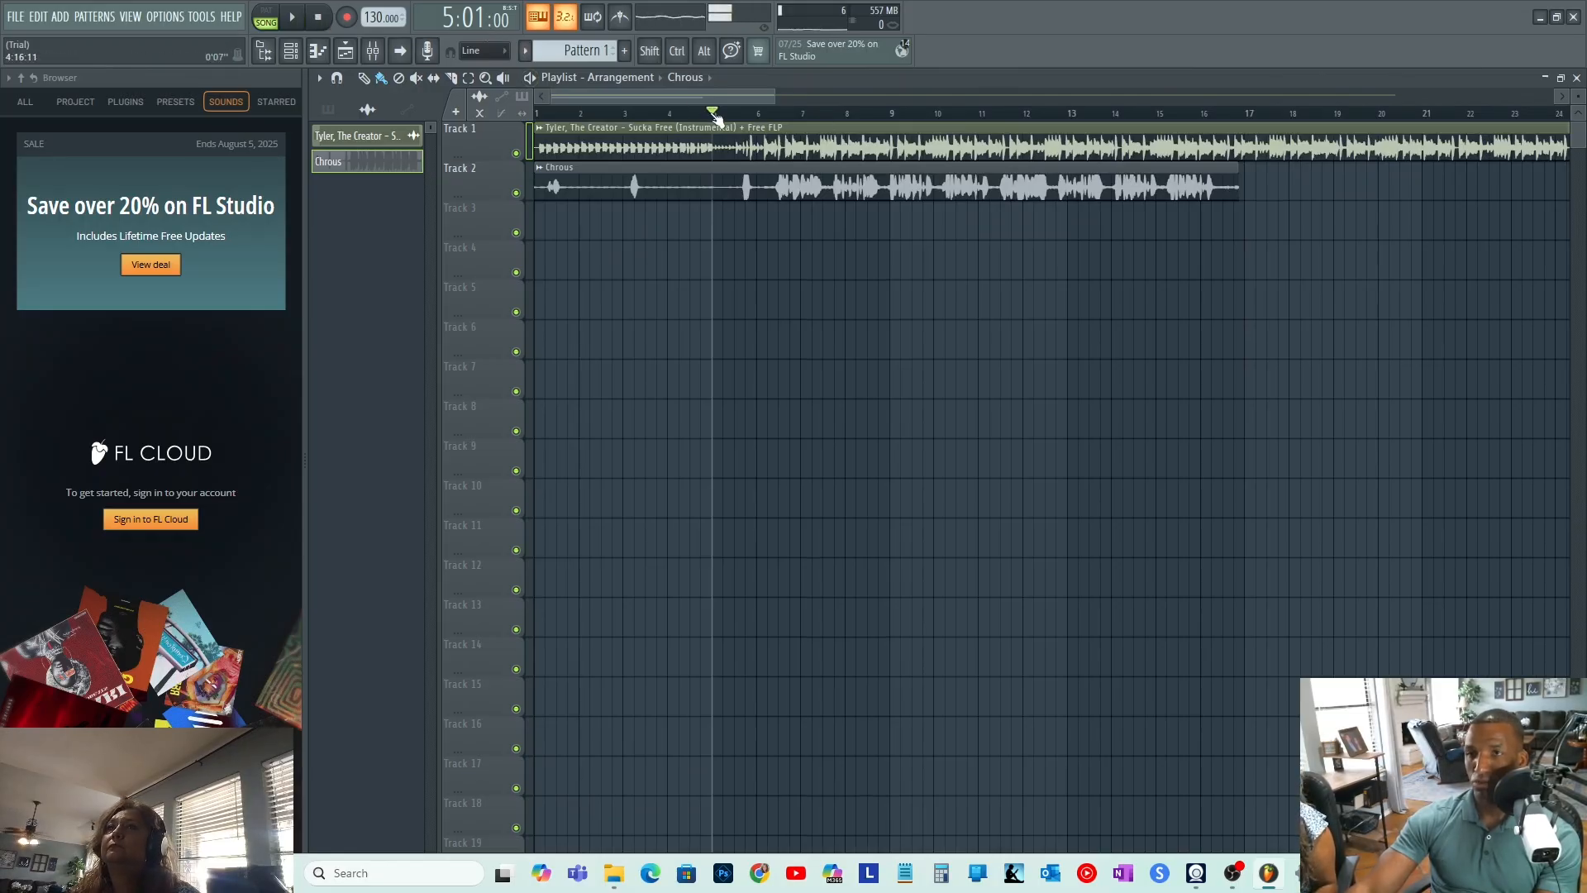
pyautogui.moveTo(714, 114)
pyautogui.mouseDown()
pyautogui.moveTo(585, 118)
pyautogui.moveTo(713, 112)
pyautogui.mouseUp()
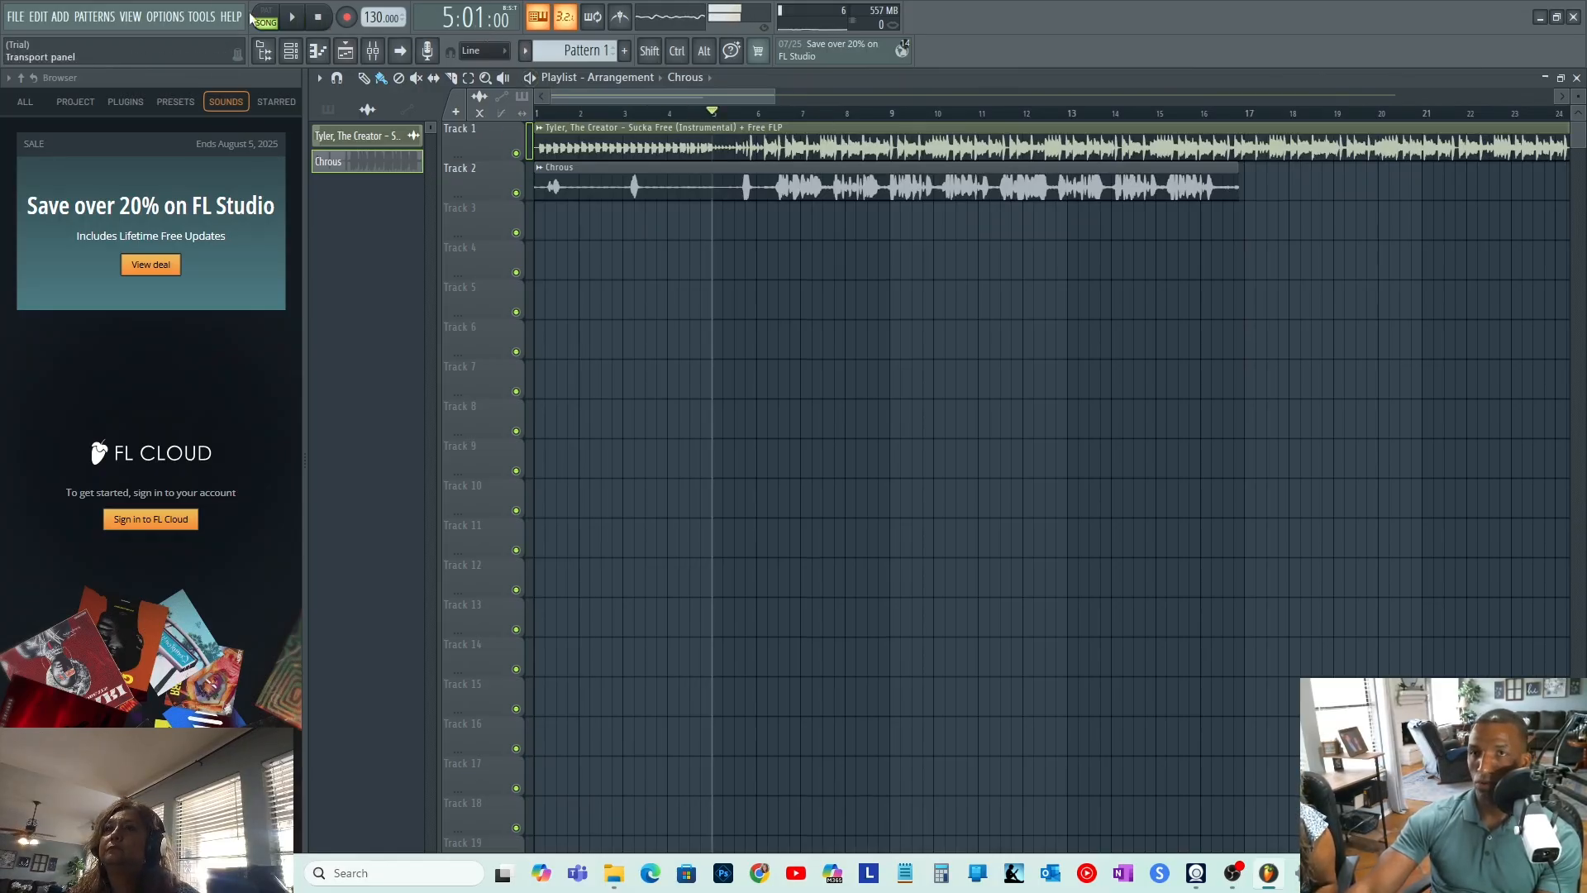
pyautogui.click(333, 15)
pyautogui.press('space')
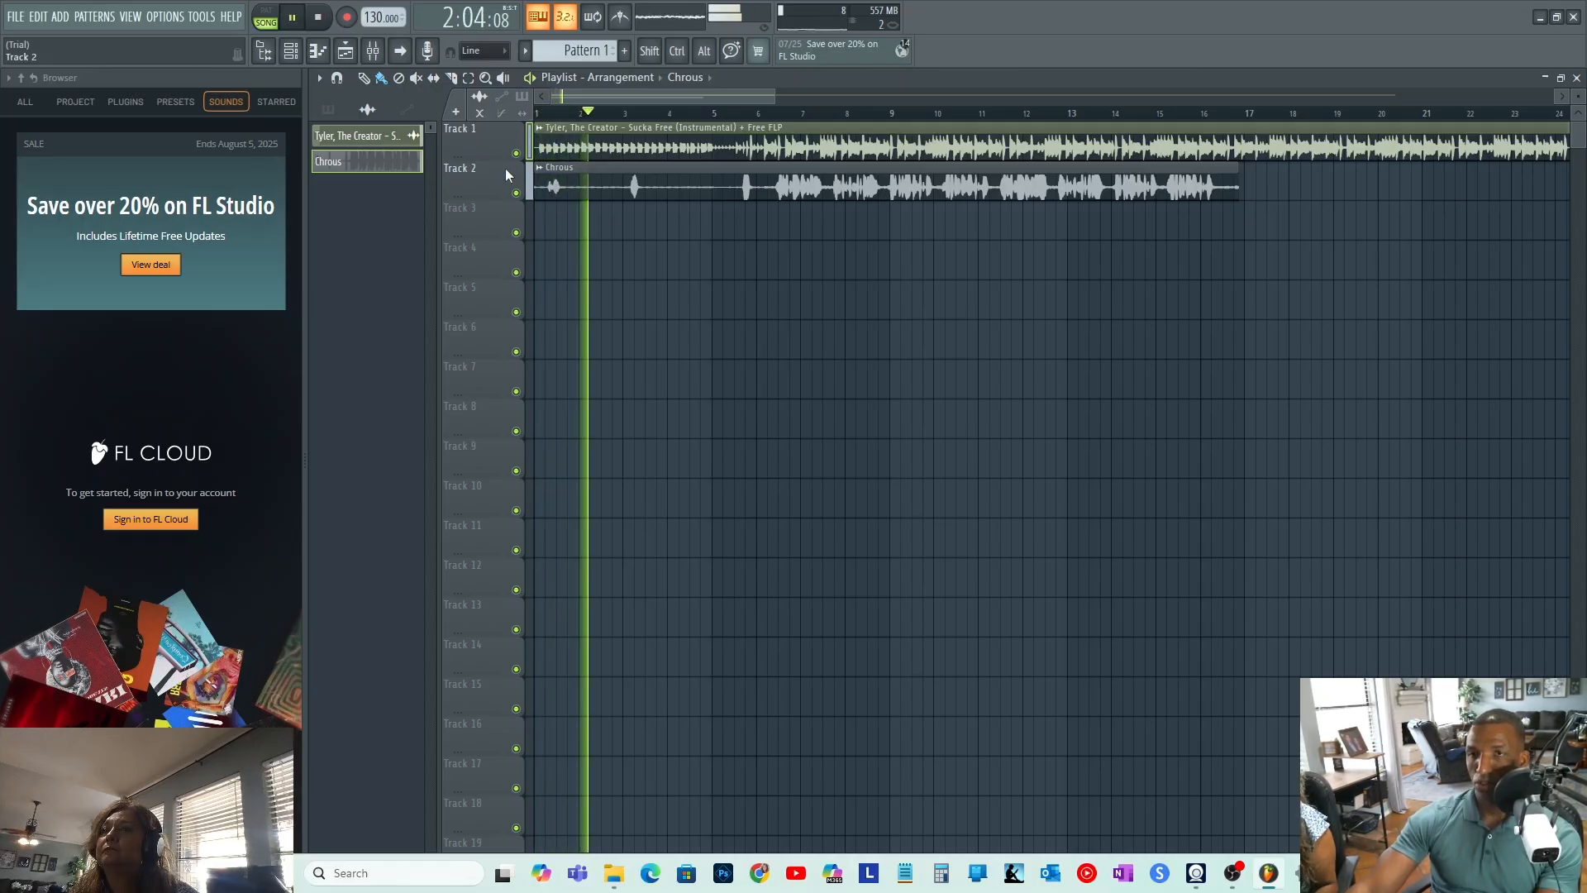
pyautogui.press('space')
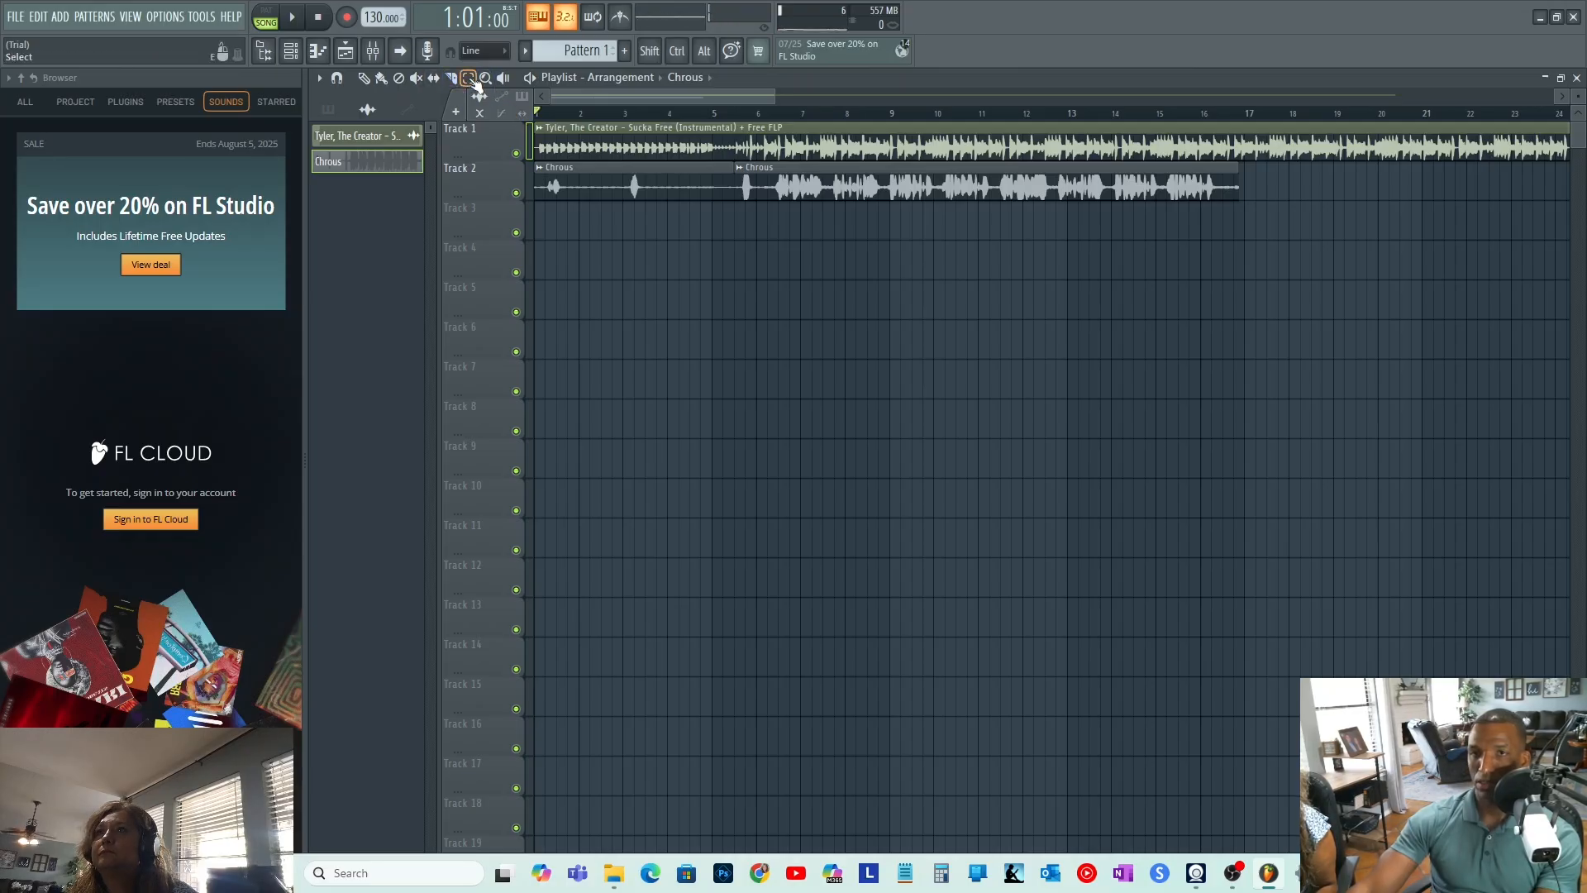
pyautogui.moveTo(571, 184); pyautogui.dragTo(682, 174)
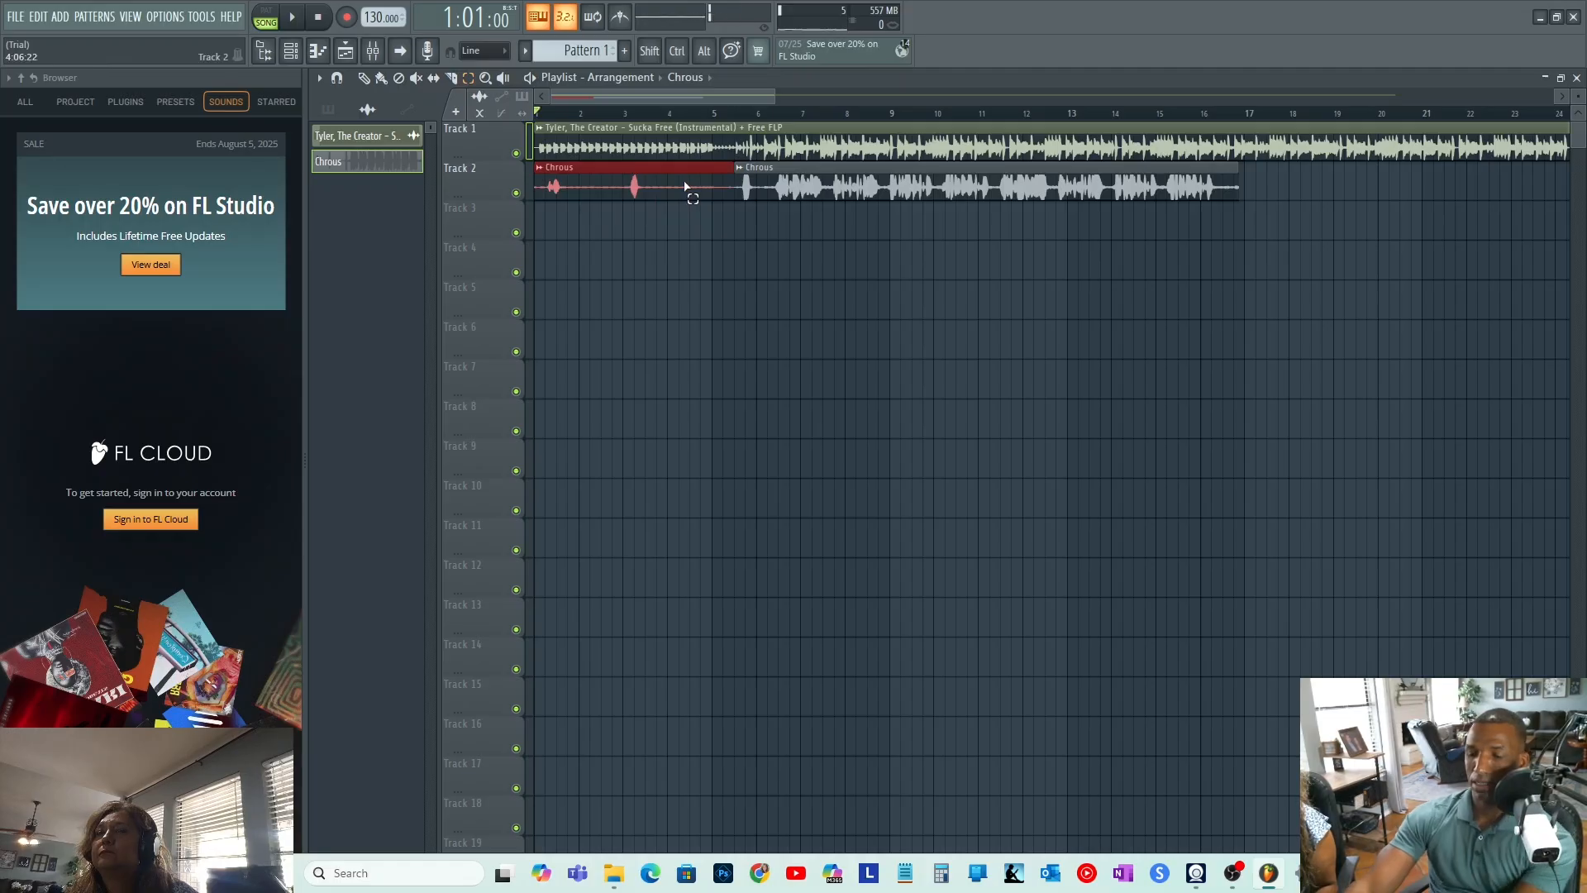
pyautogui.press('Delete')
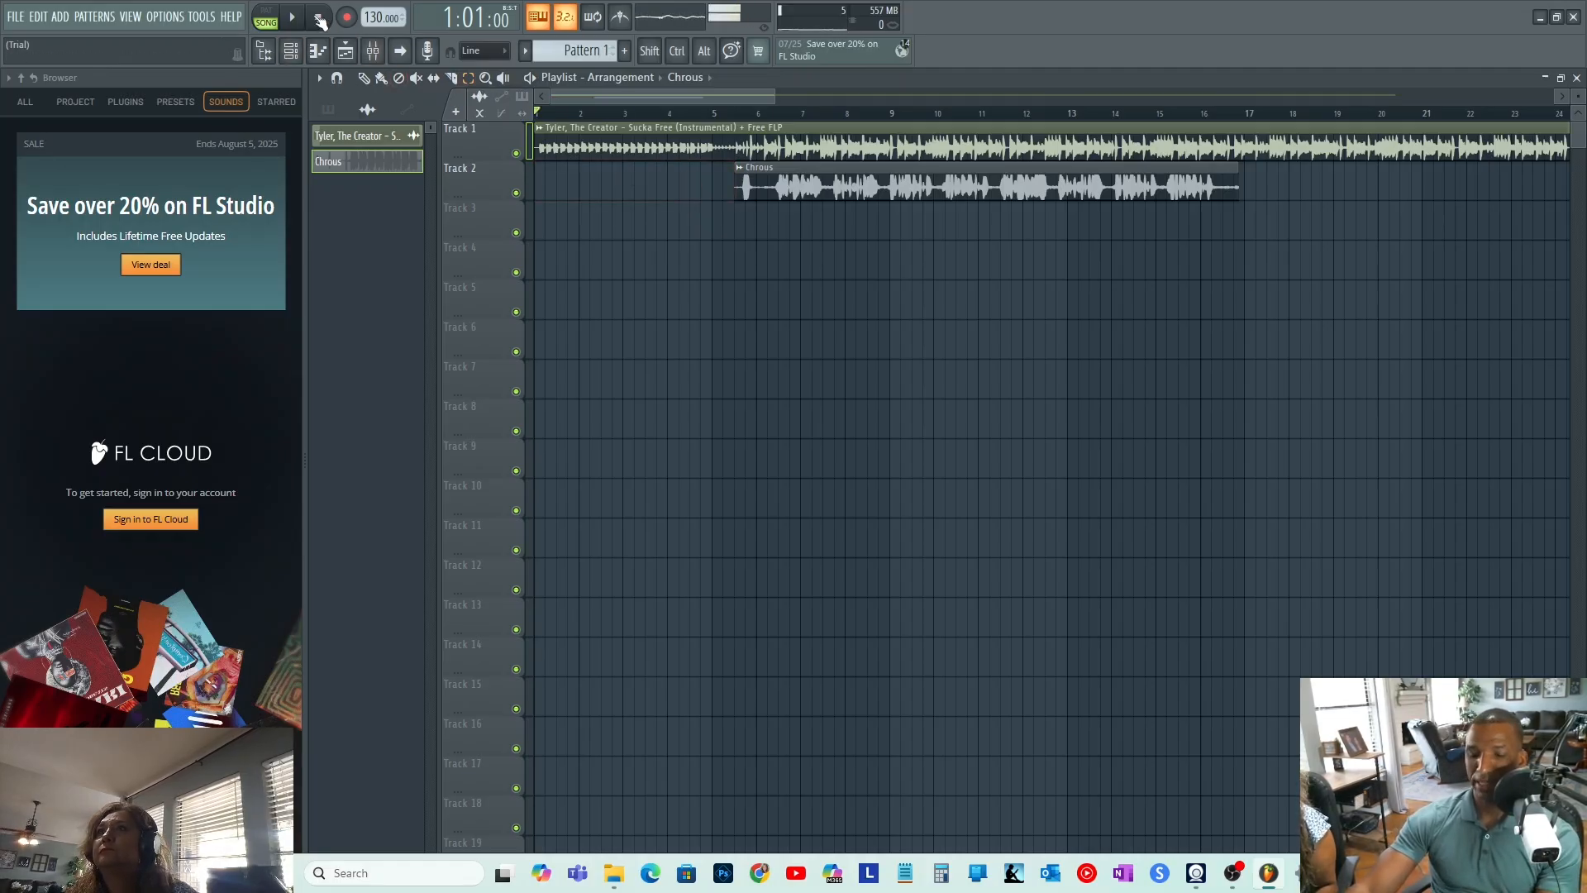
# - Play the arrangement from the start to check the trimmed Chrous clip against the instrumental
pyautogui.press('space')
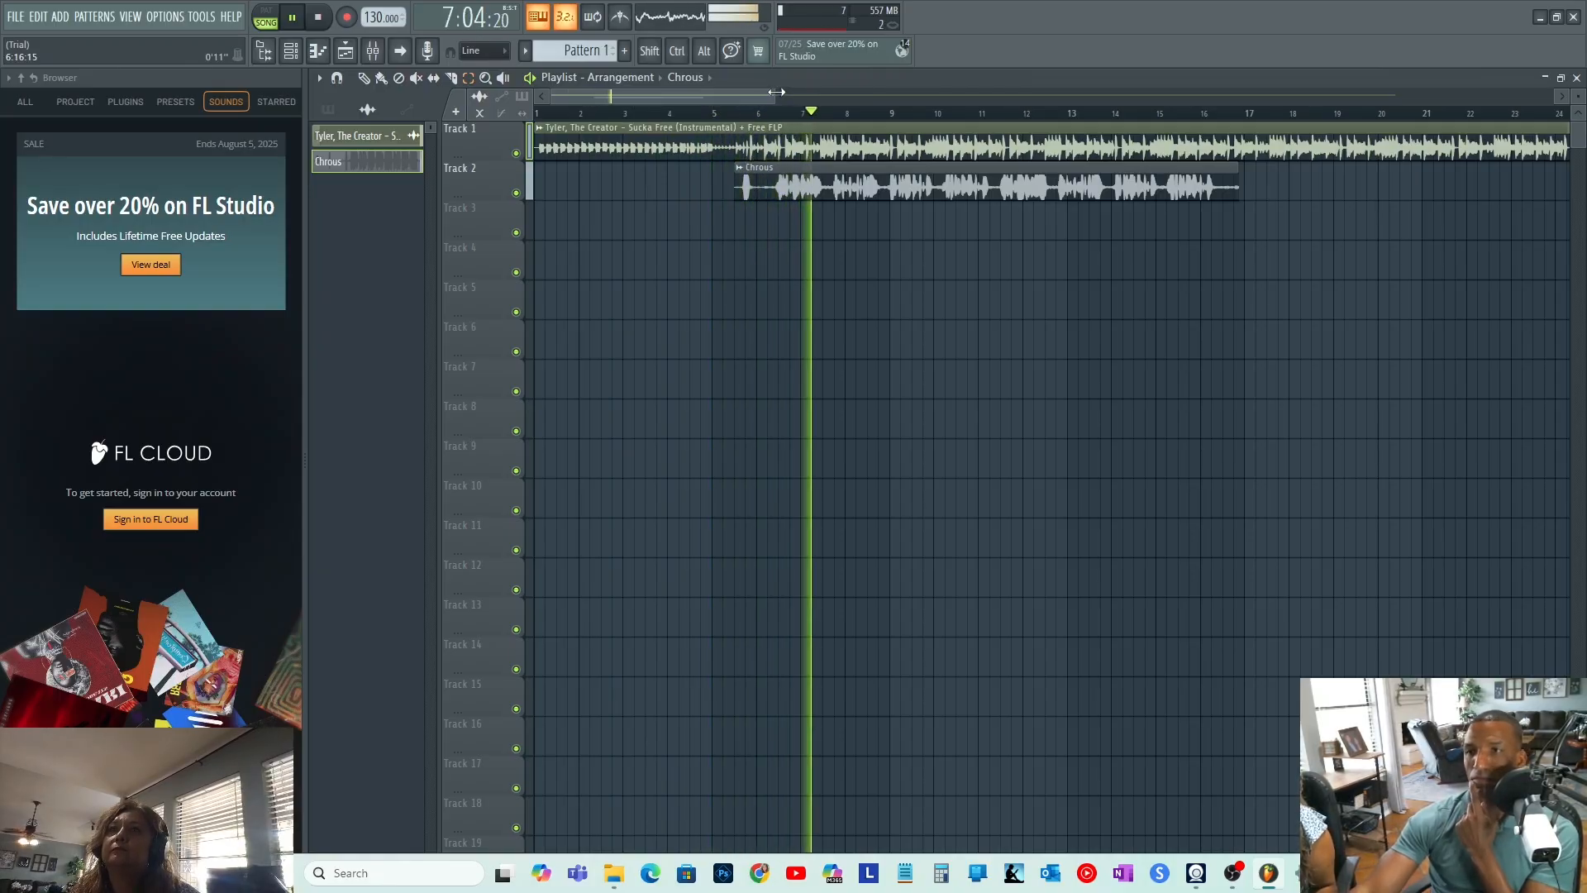
pyautogui.moveTo(776, 92); pyautogui.dragTo(982, 92)
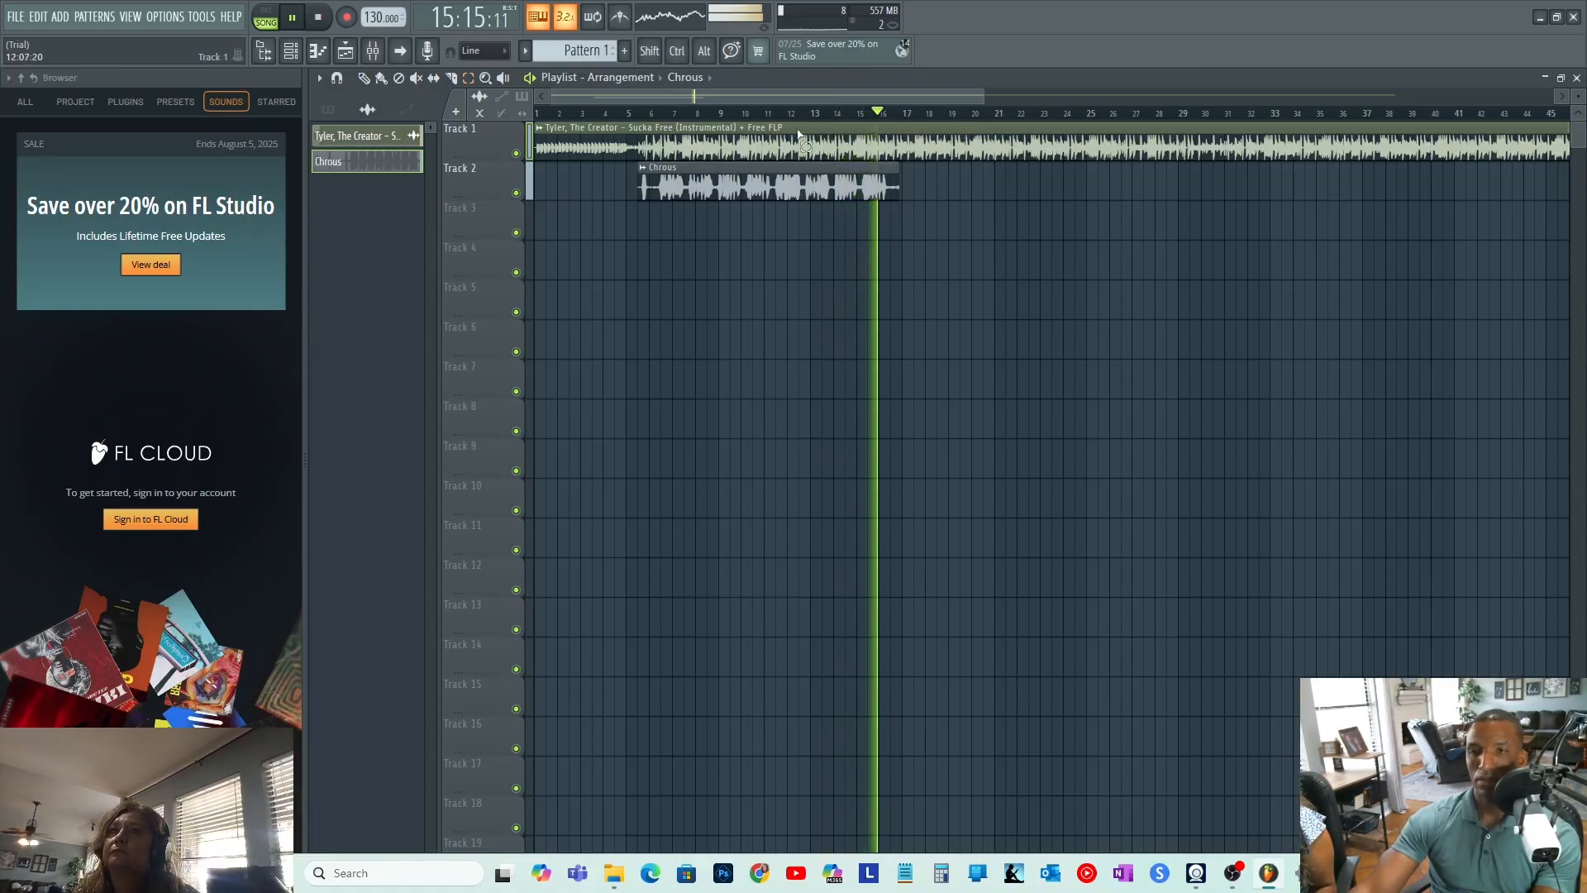
pyautogui.press('space')
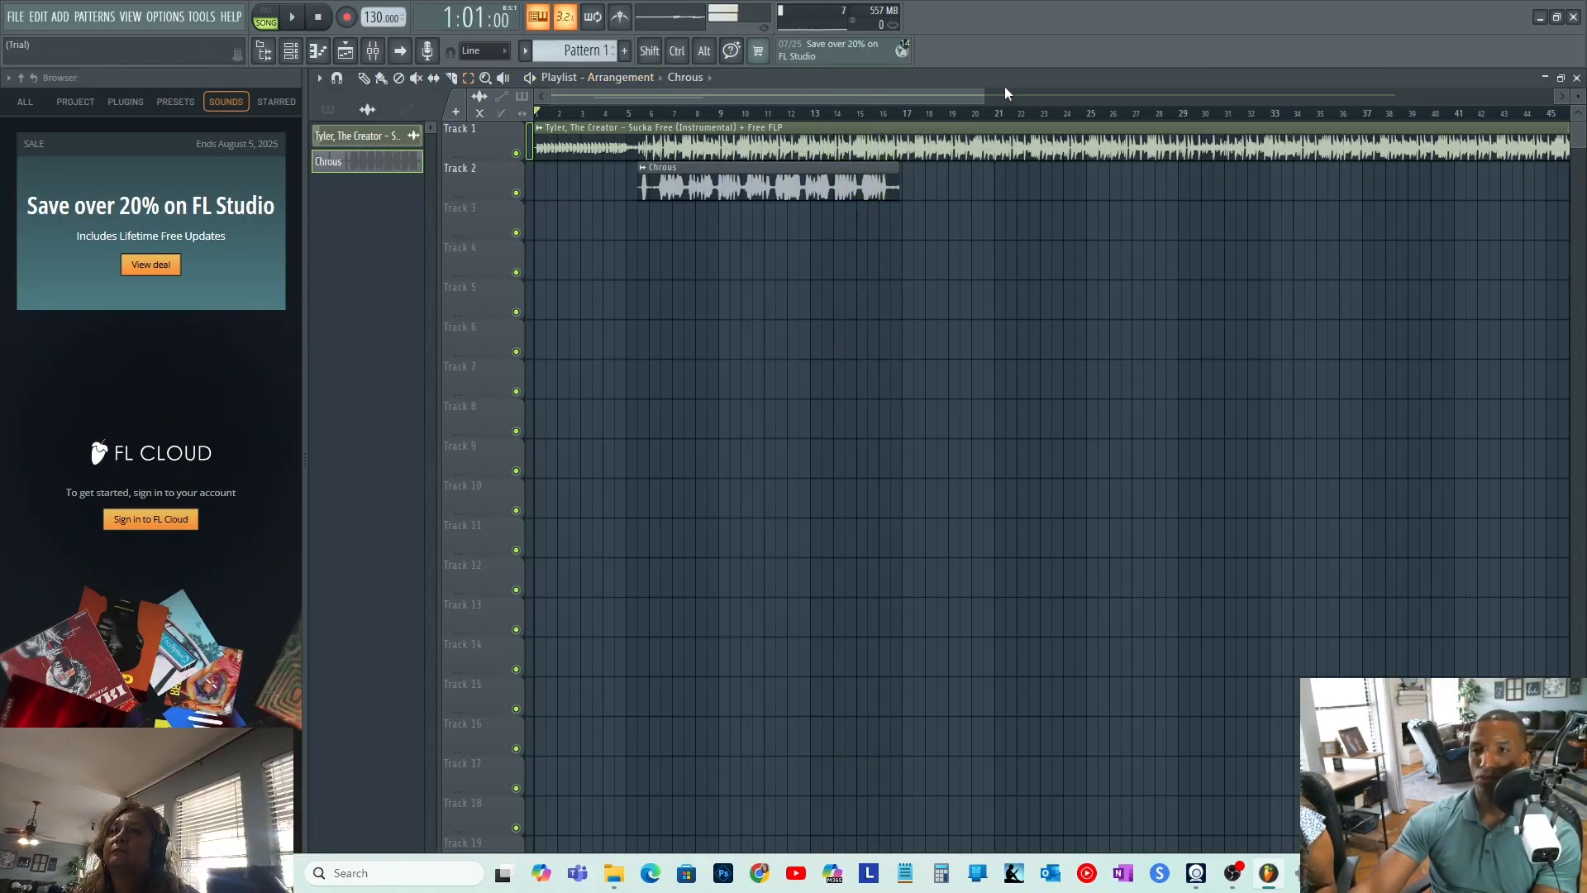
pyautogui.moveTo(984, 93); pyautogui.dragTo(824, 94)
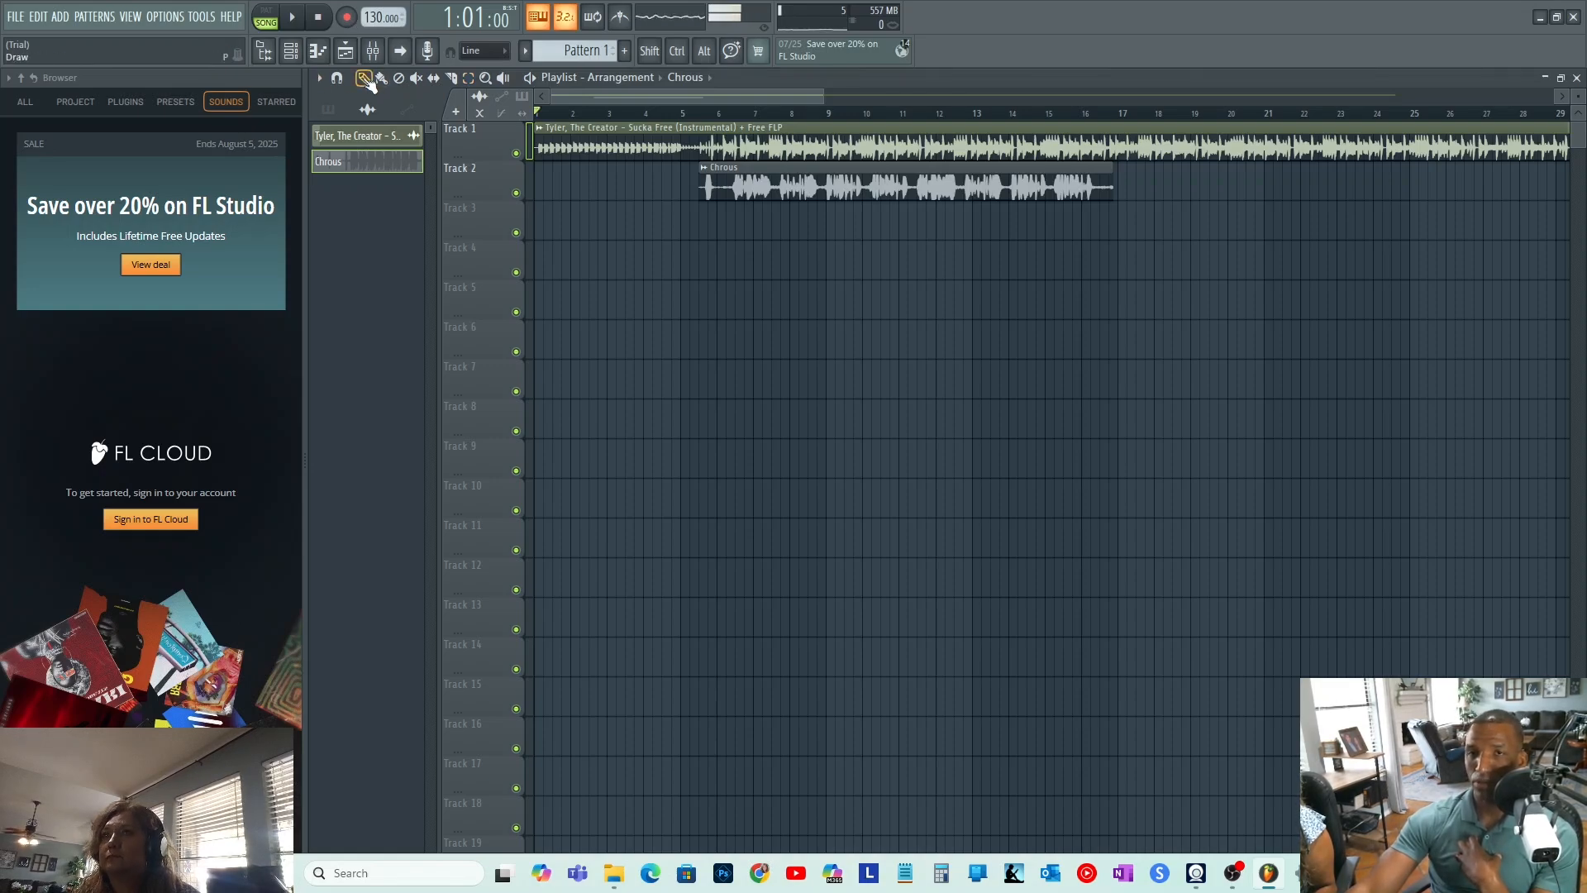
# - Record a second vocal layer from bar 4 to about bar 16 into the playlist as an audio clip, and disarm recording
pyautogui.click(650, 115)
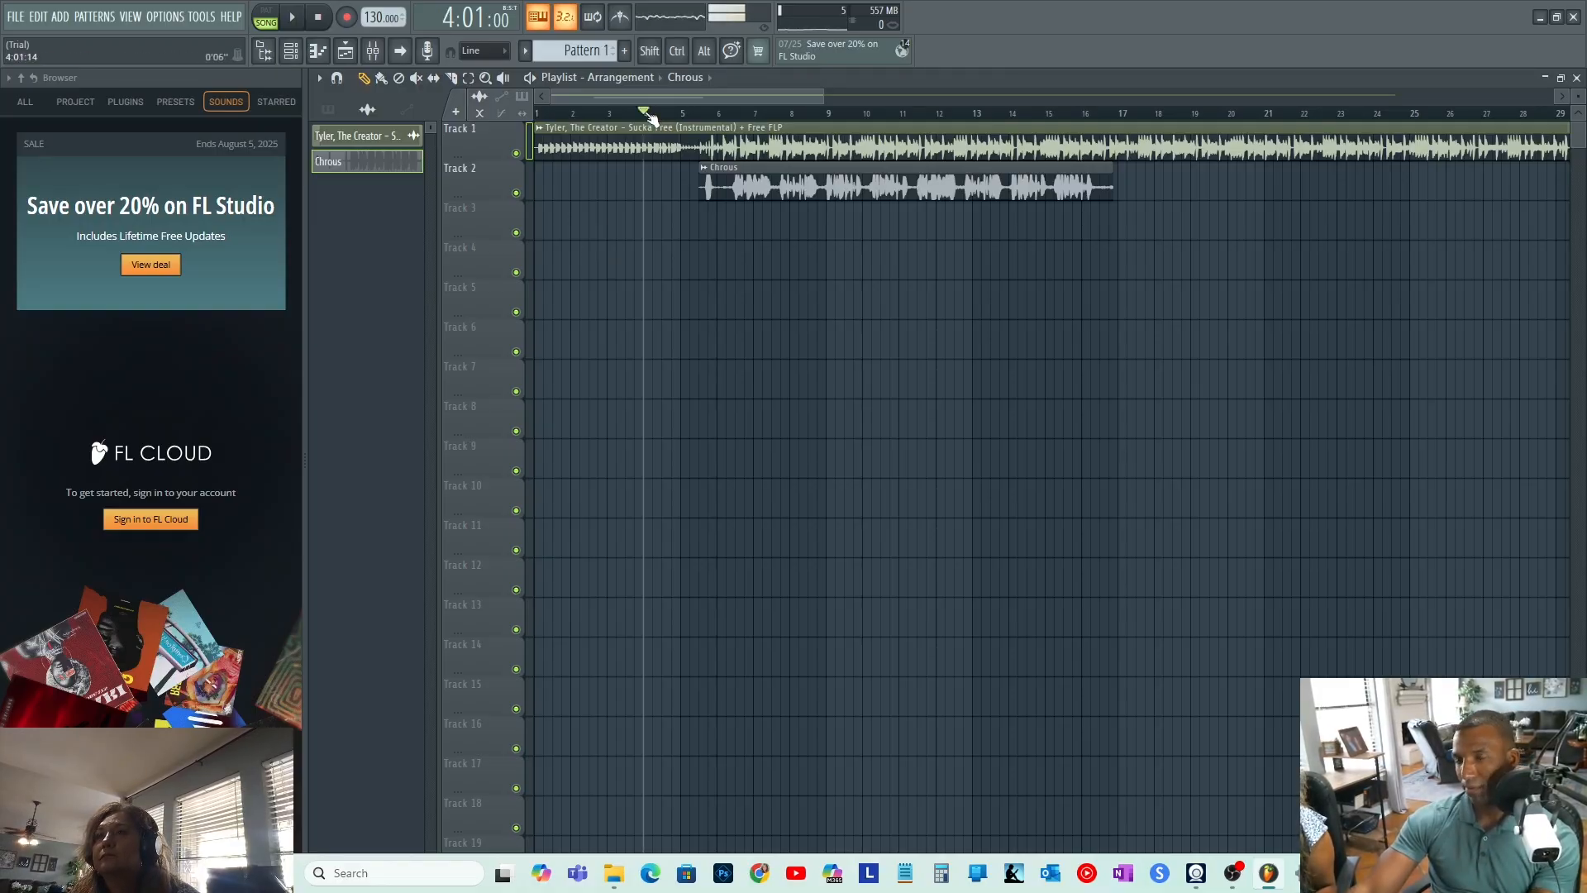
pyautogui.moveTo(642, 114)
pyautogui.mouseDown()
pyautogui.moveTo(539, 113)
pyautogui.moveTo(647, 113)
pyautogui.mouseUp()
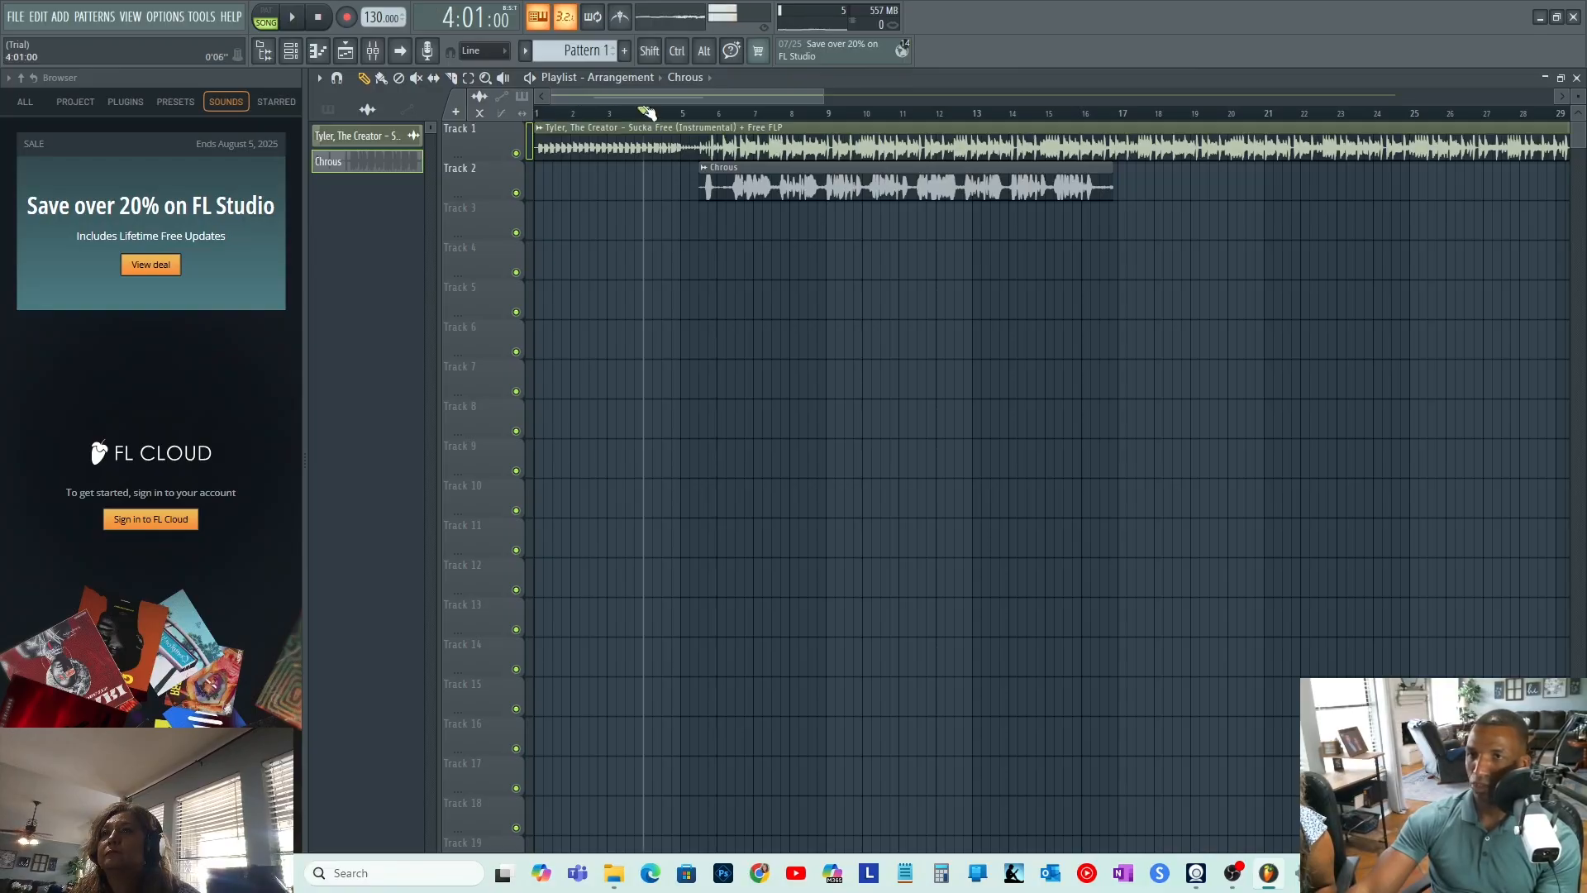
pyautogui.click(347, 18)
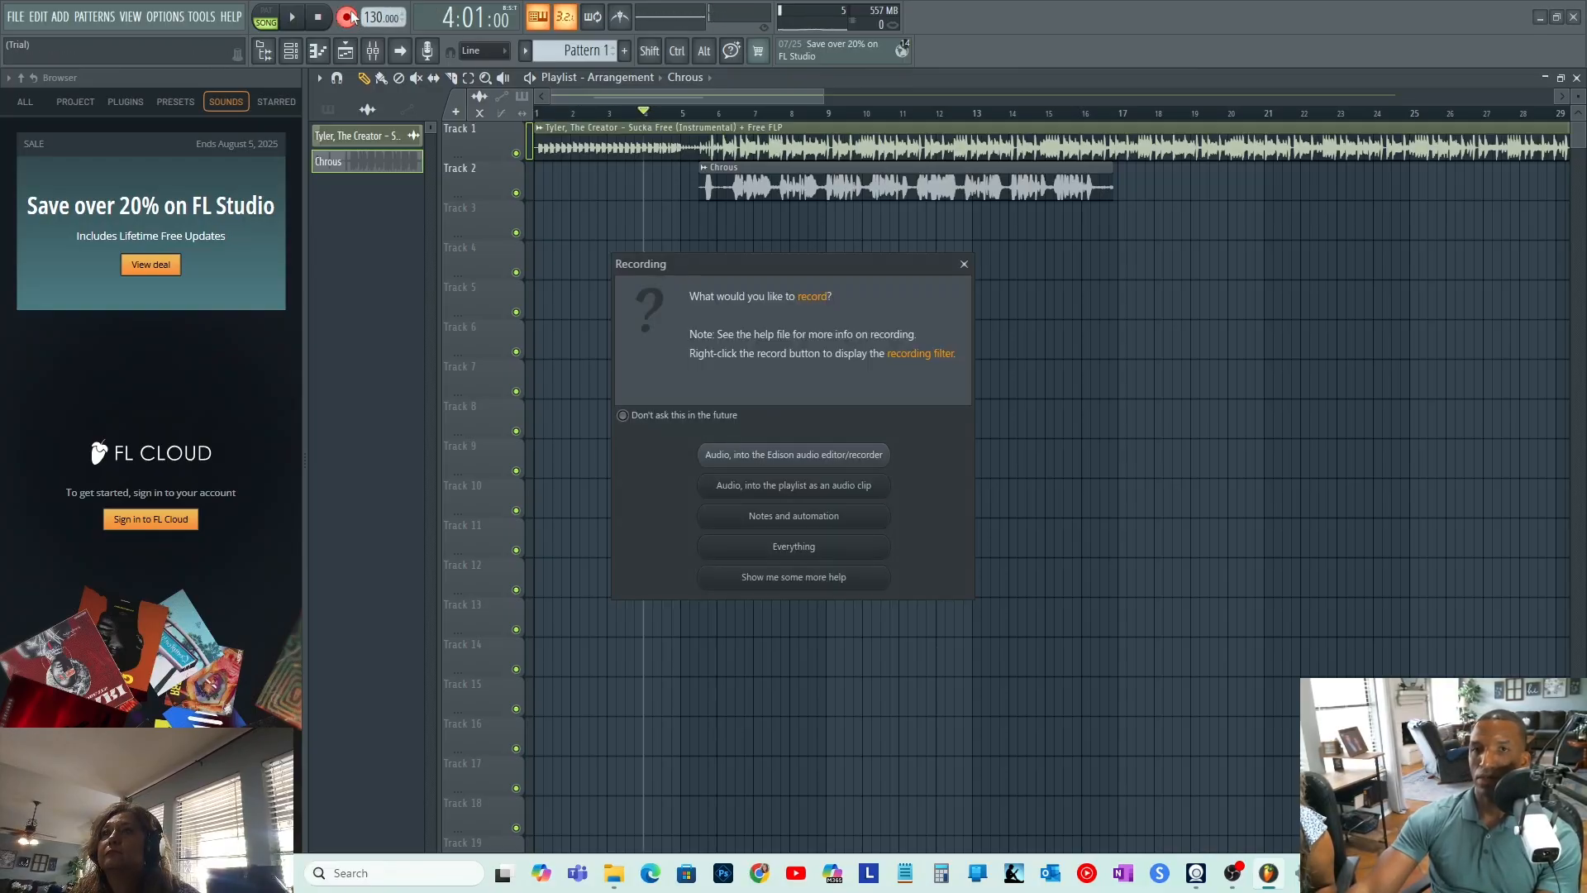
pyautogui.click(834, 487)
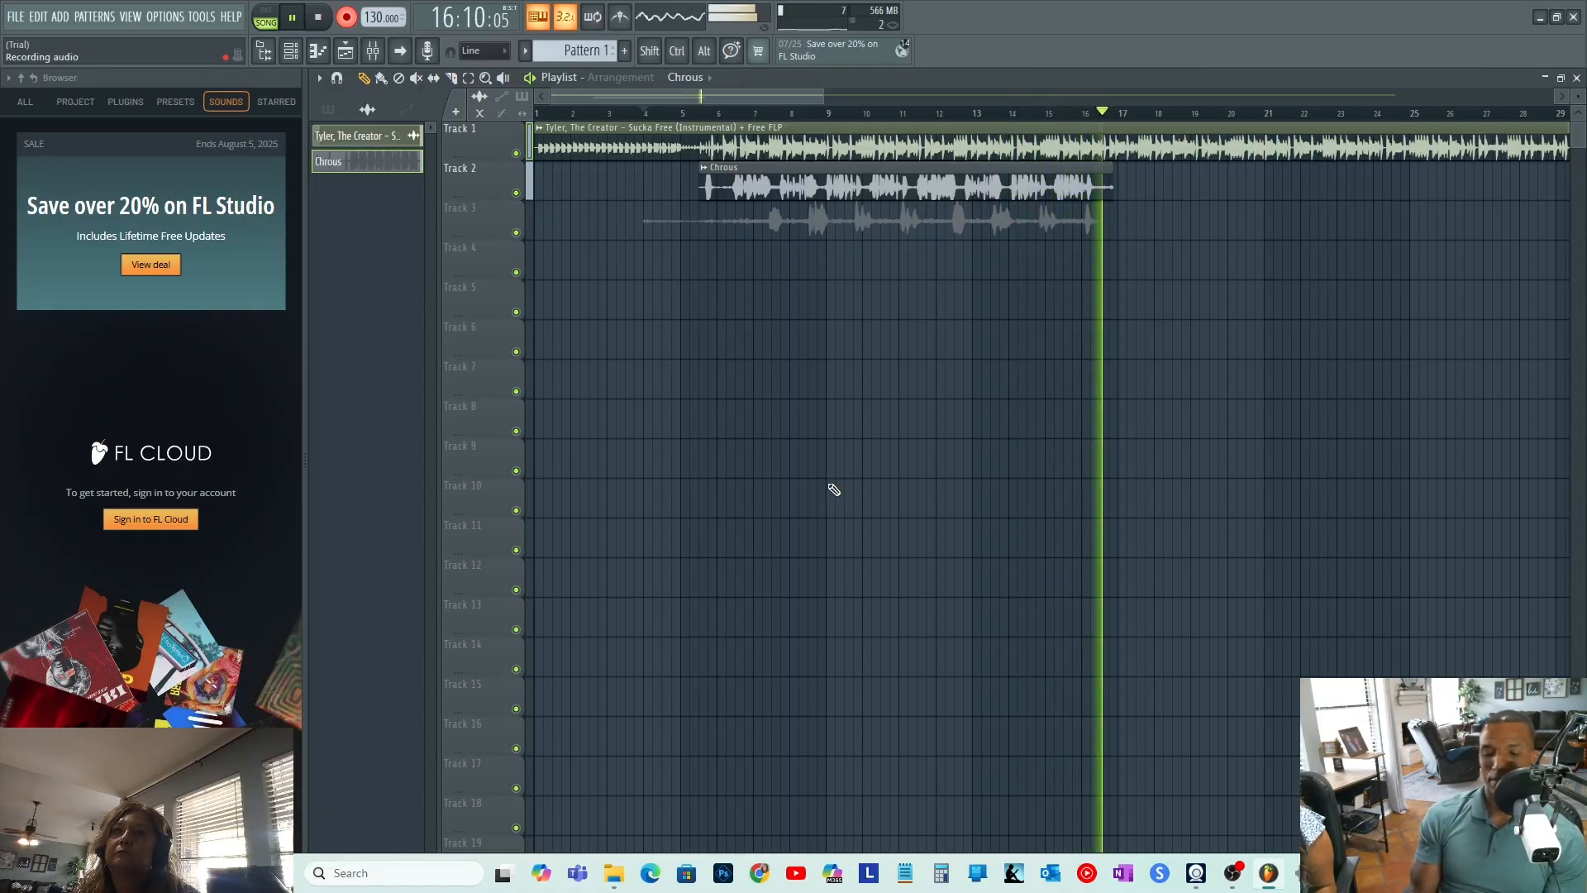
pyautogui.press('space')
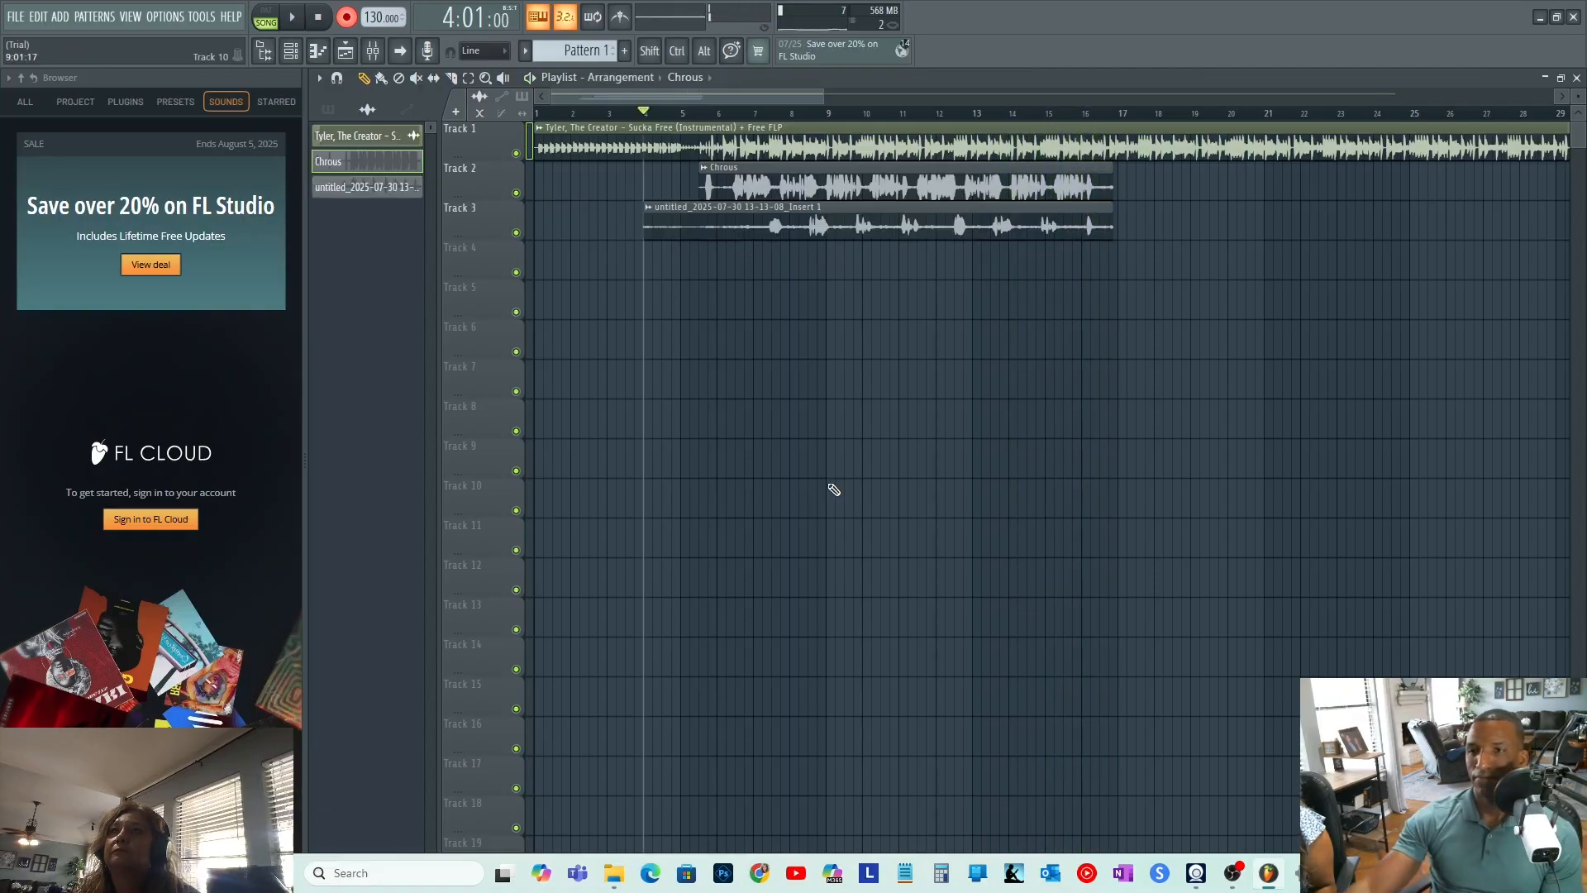
pyautogui.click(347, 17)
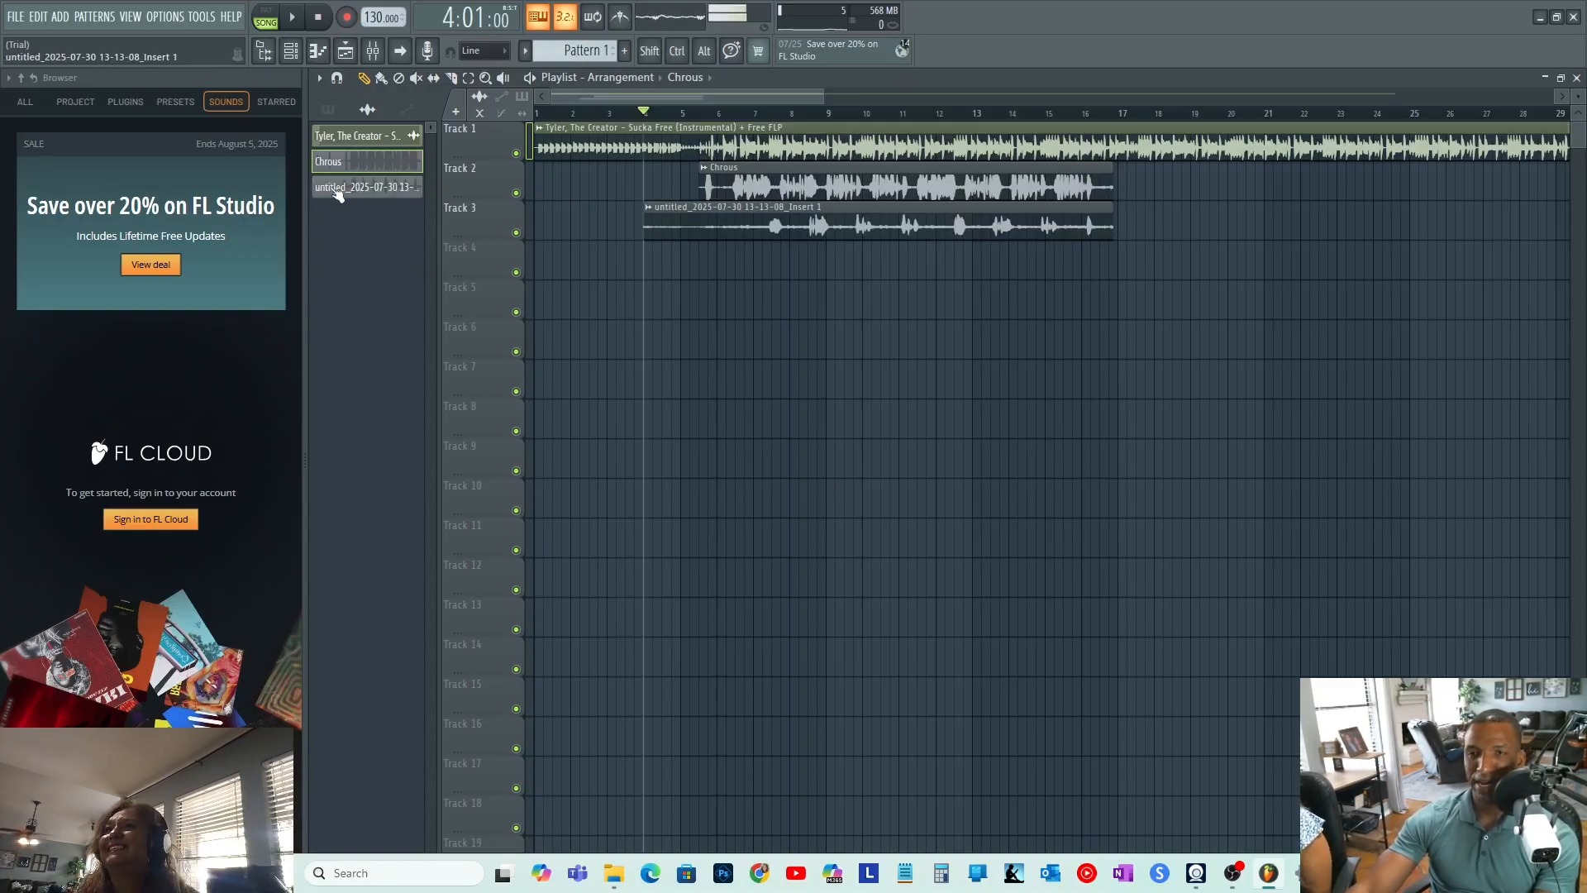
# - Play back the new Track 3 vocal layer from bar 4 and rename its channel as chorus adlib
pyautogui.press('space')
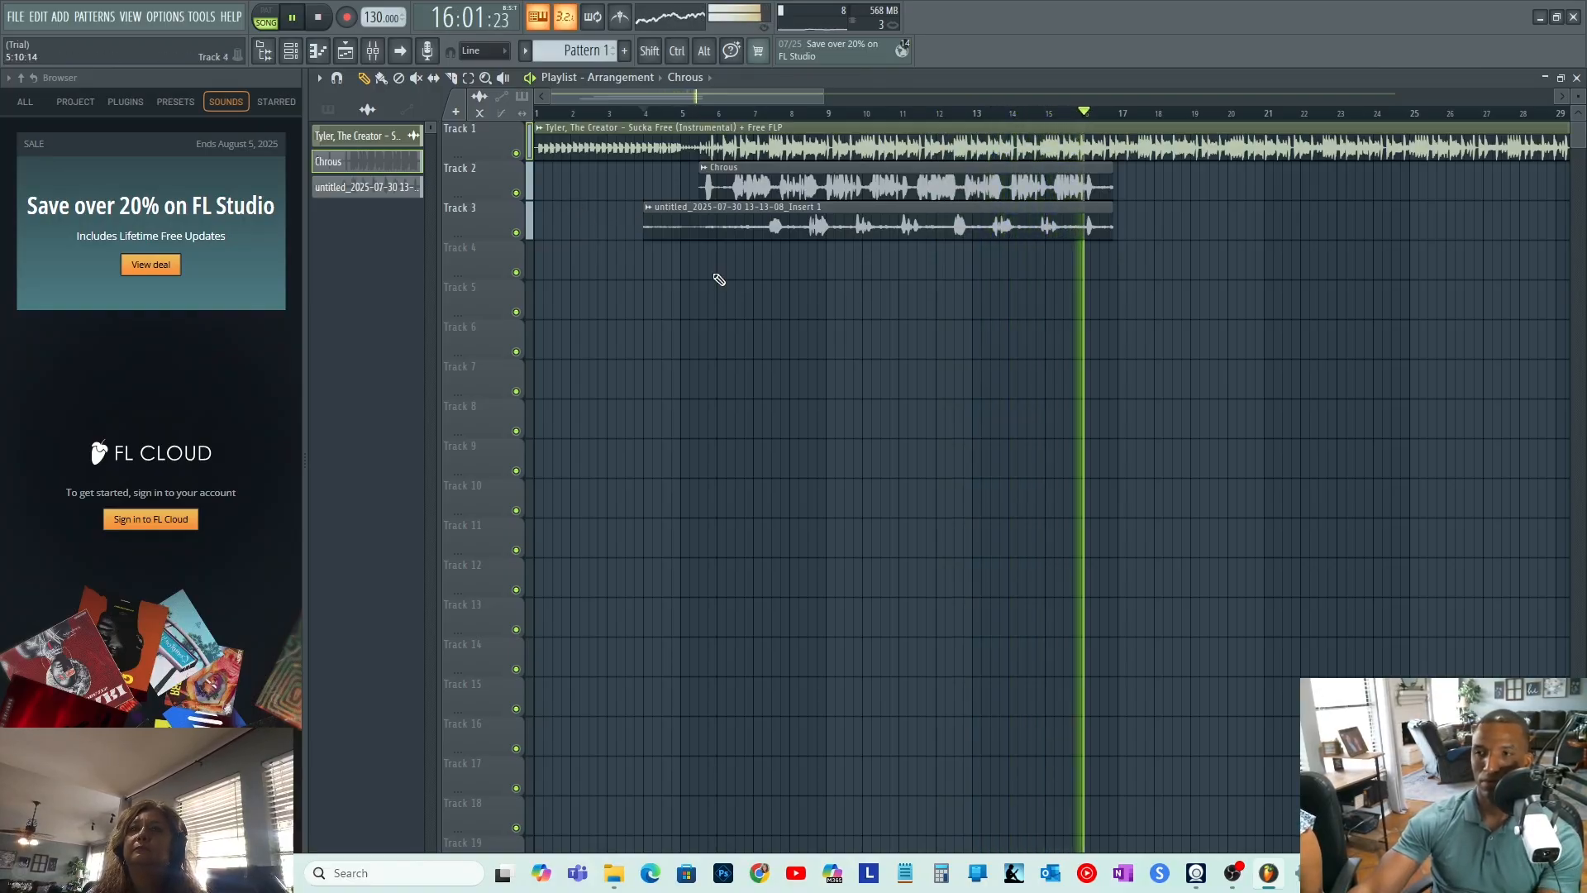
pyautogui.press('space')
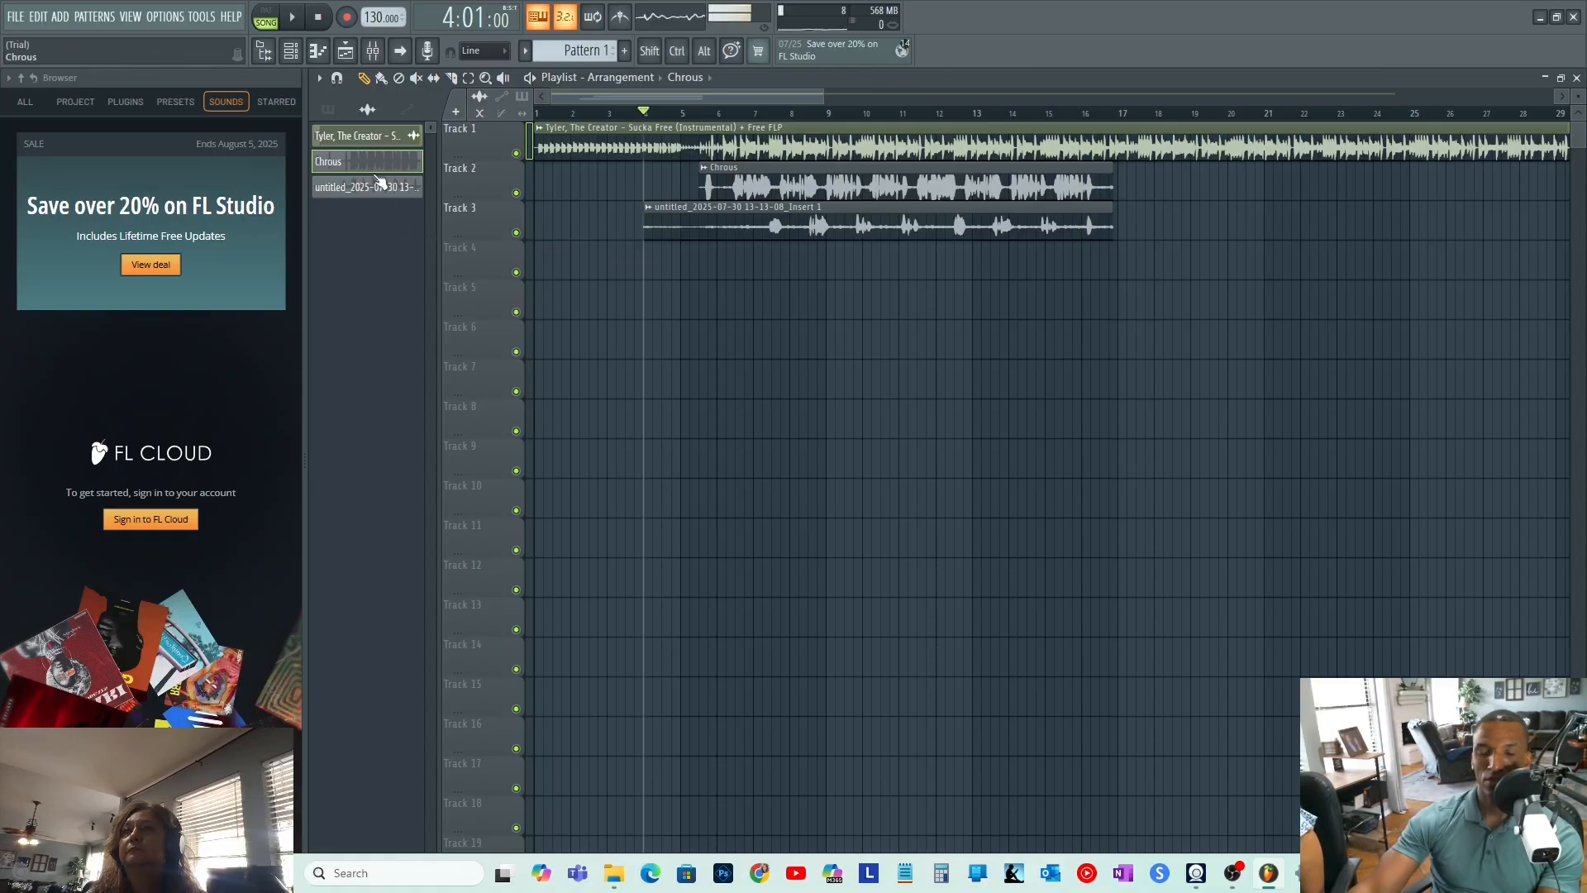
pyautogui.rightClick(355, 192)
pyautogui.click(404, 260)
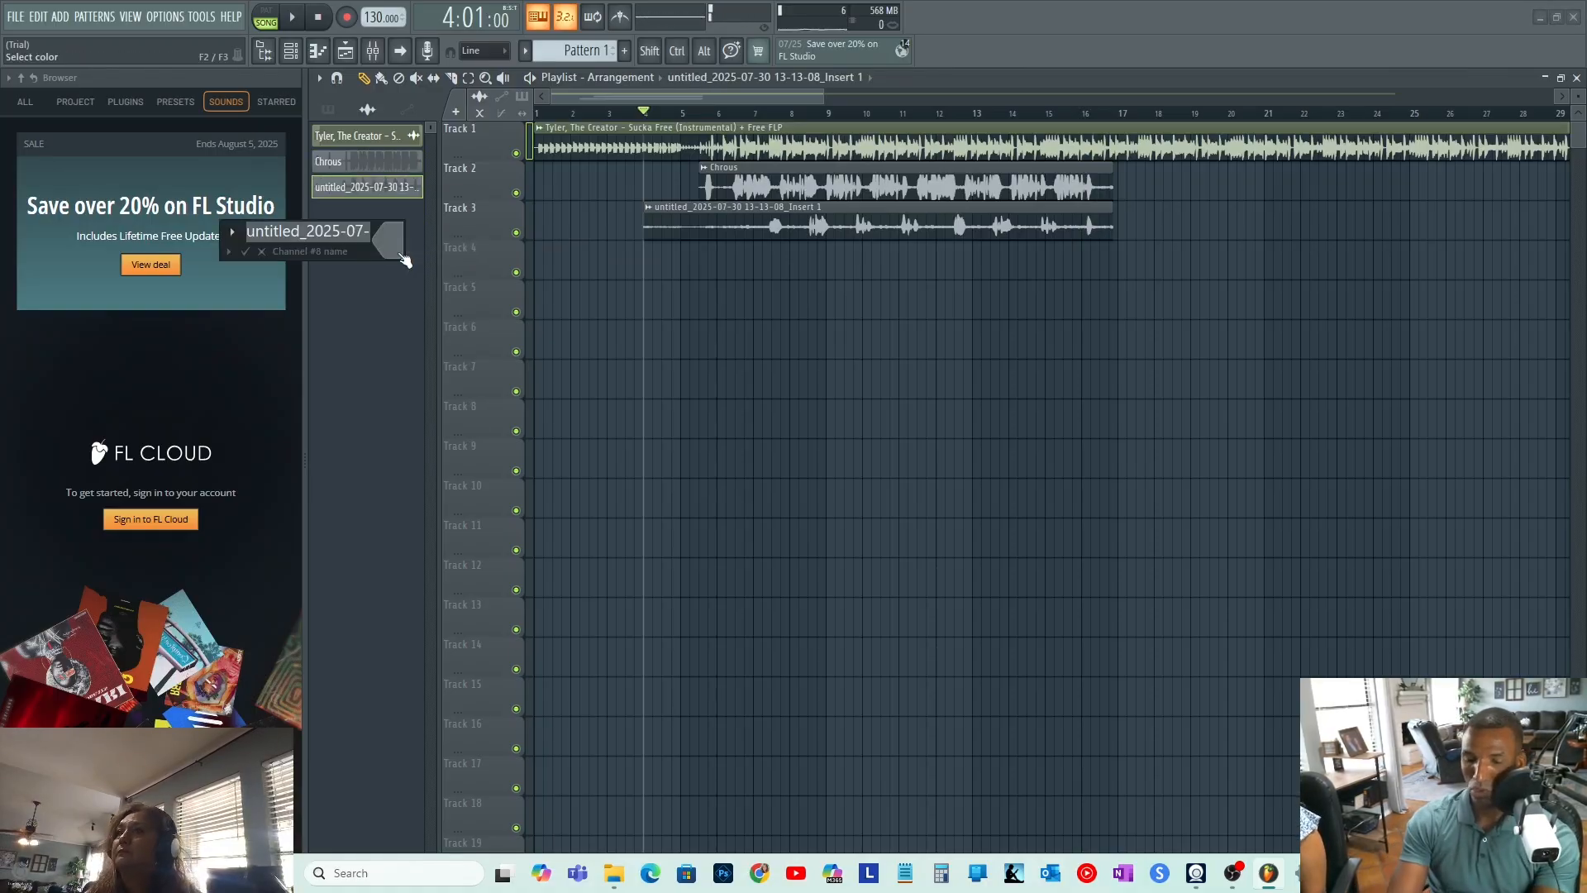
pyautogui.write('chorus adlib')
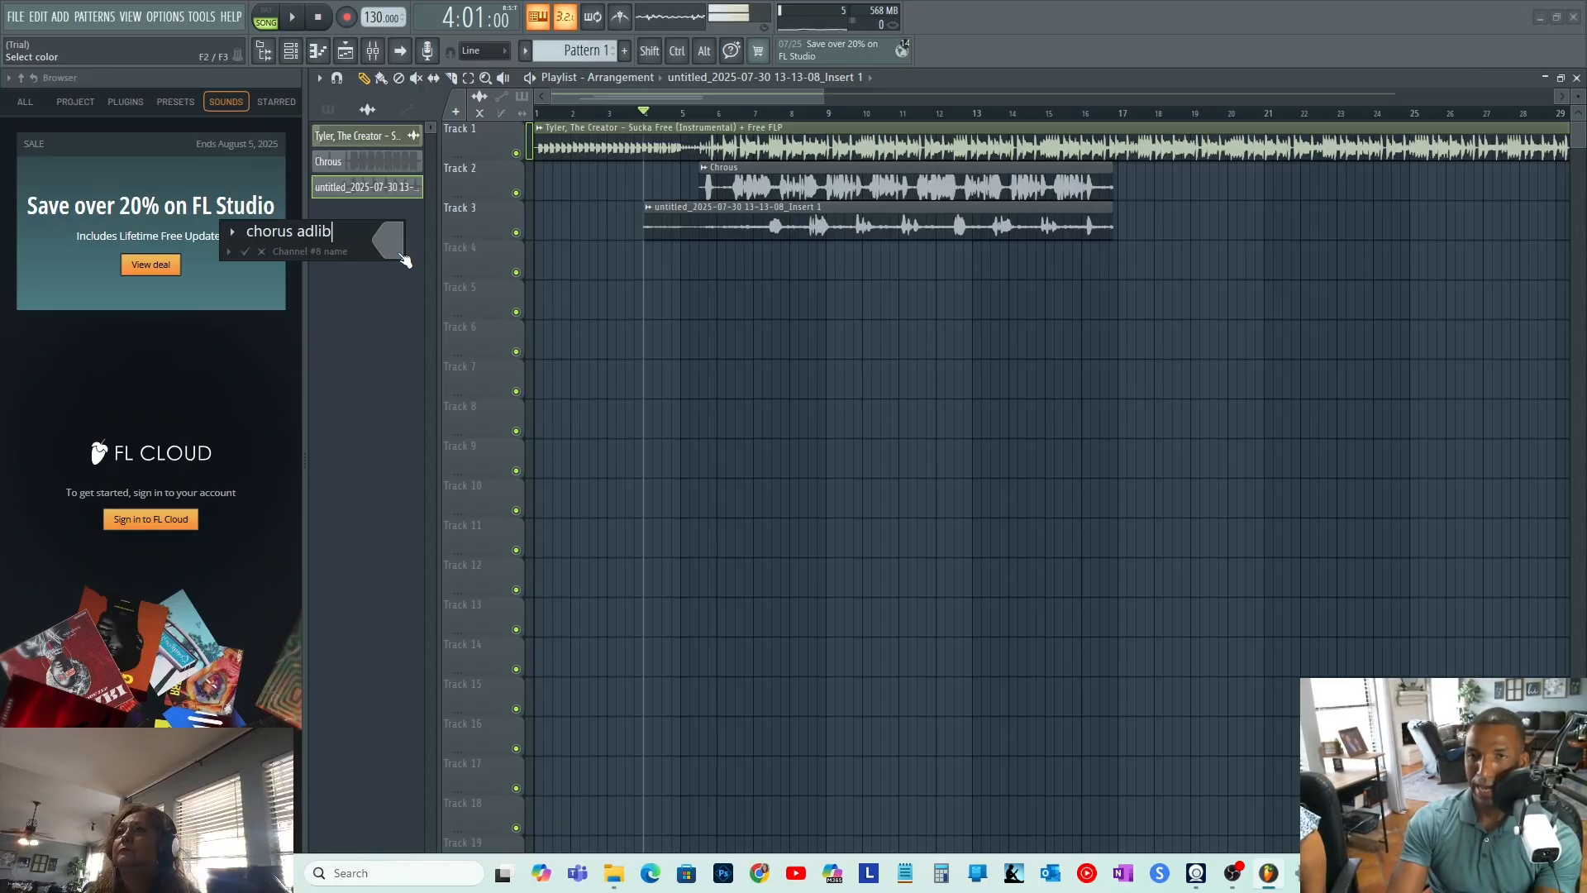
pyautogui.press('Return')
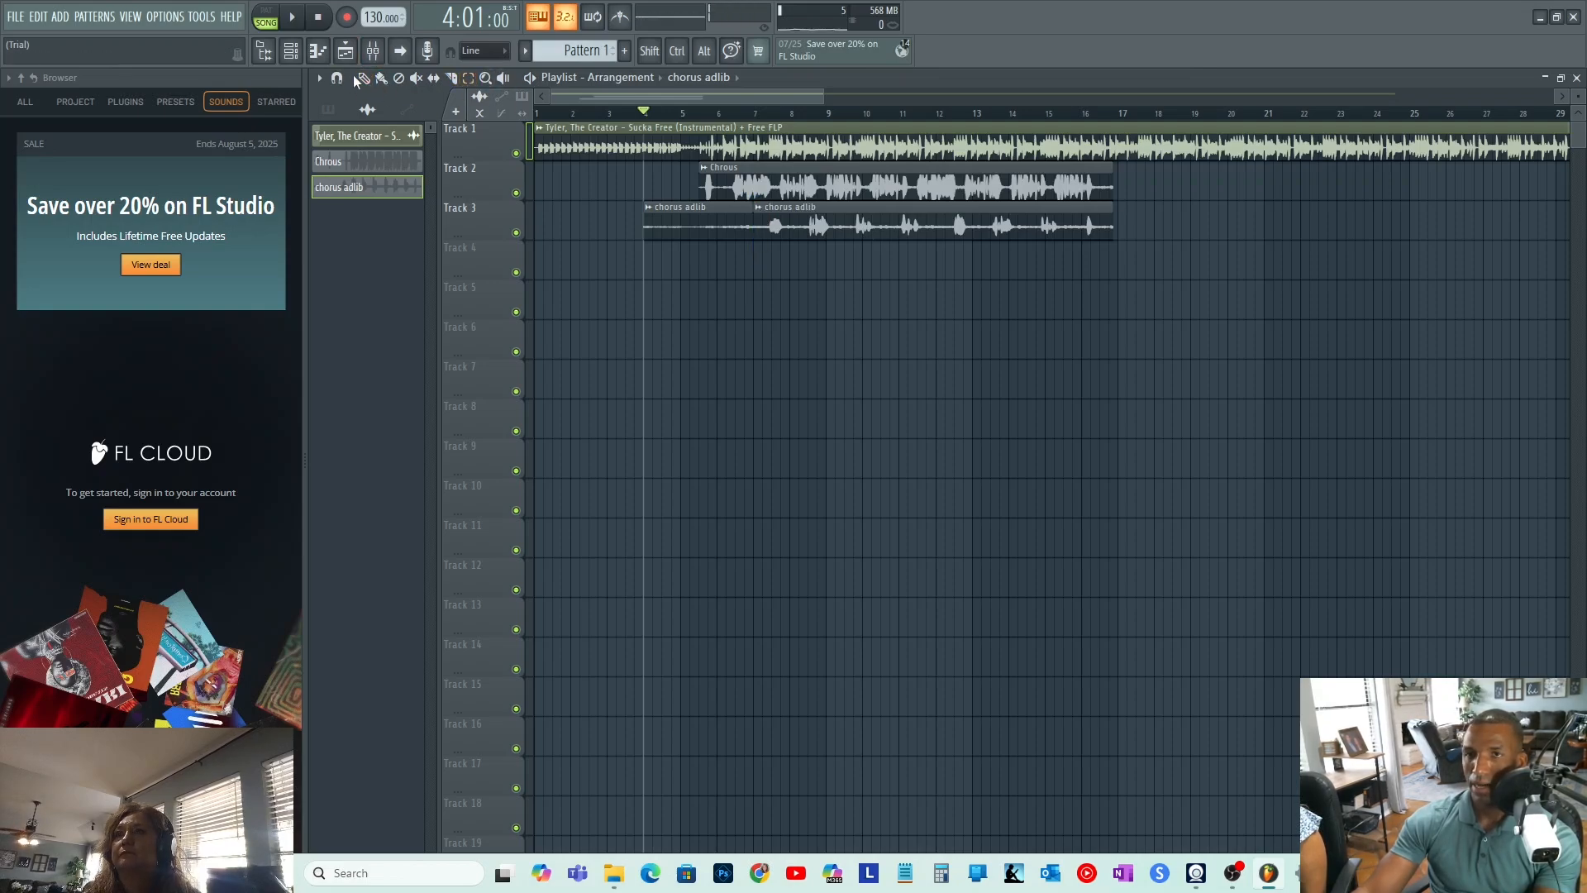
# - Delete the chorus adlib clip's lead-in section before about bar 7 and play the arrangement from bar 5 to check it
pyautogui.rightClick(675, 206)
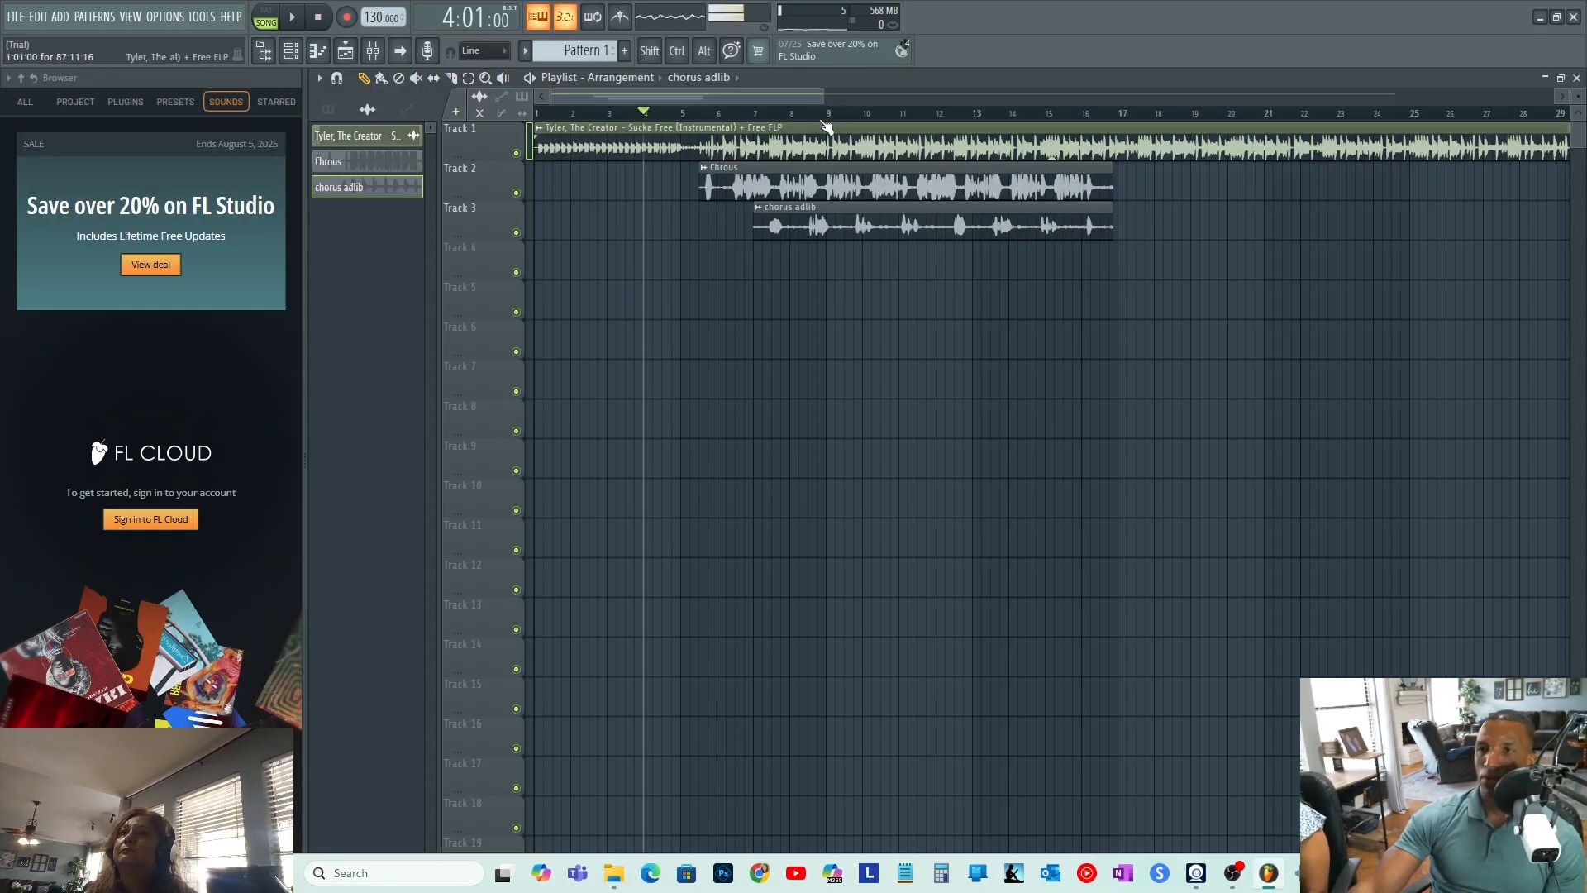
pyautogui.moveTo(823, 97); pyautogui.dragTo(1073, 96)
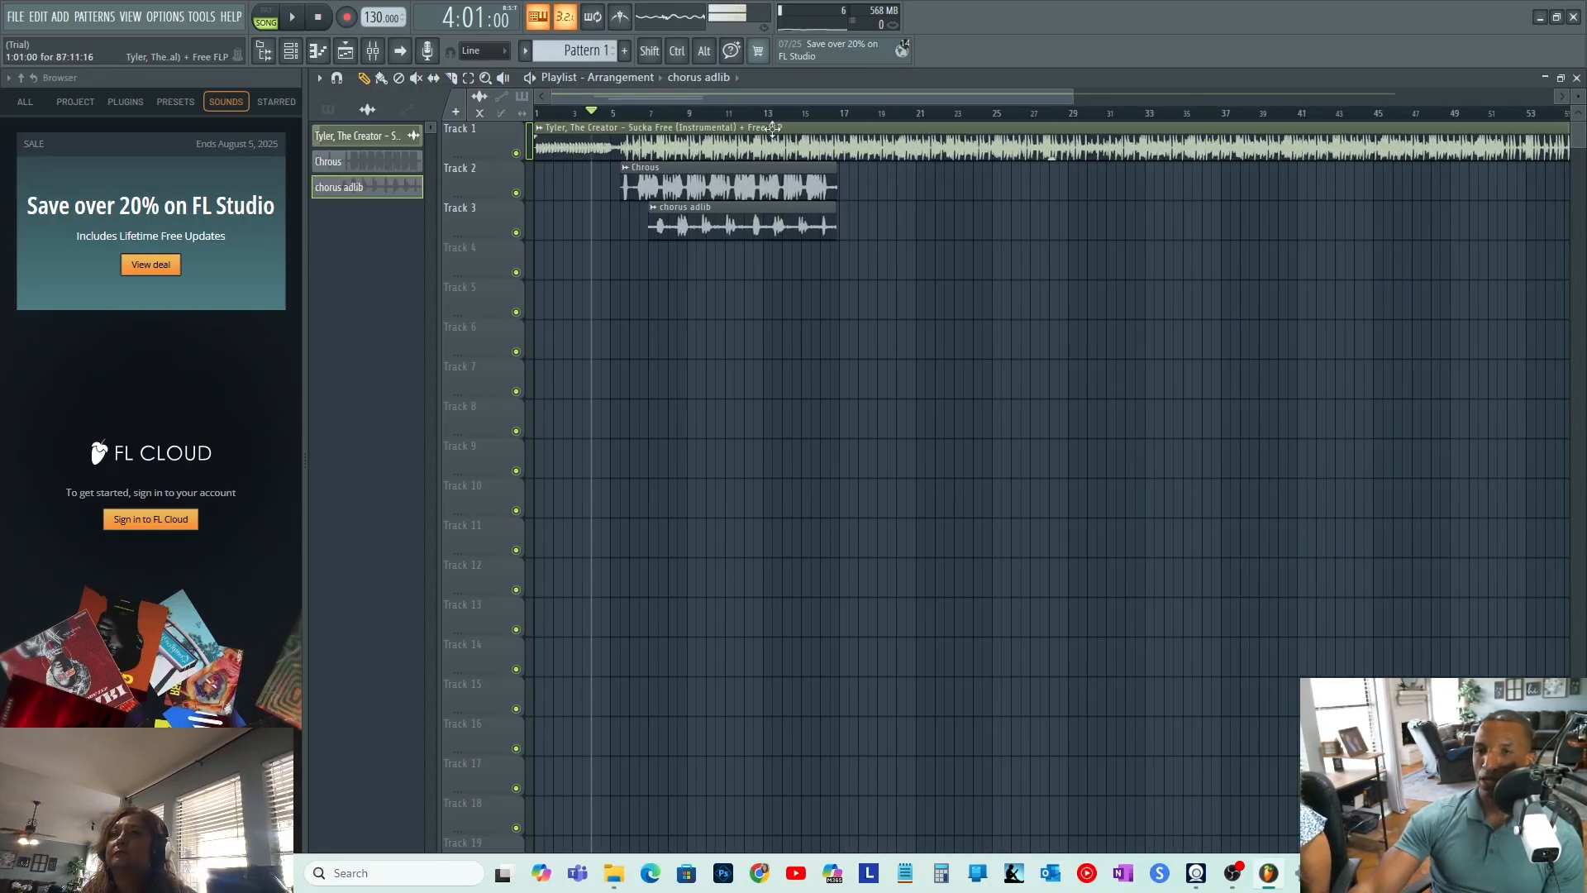
pyautogui.click(613, 113)
pyautogui.press('space')
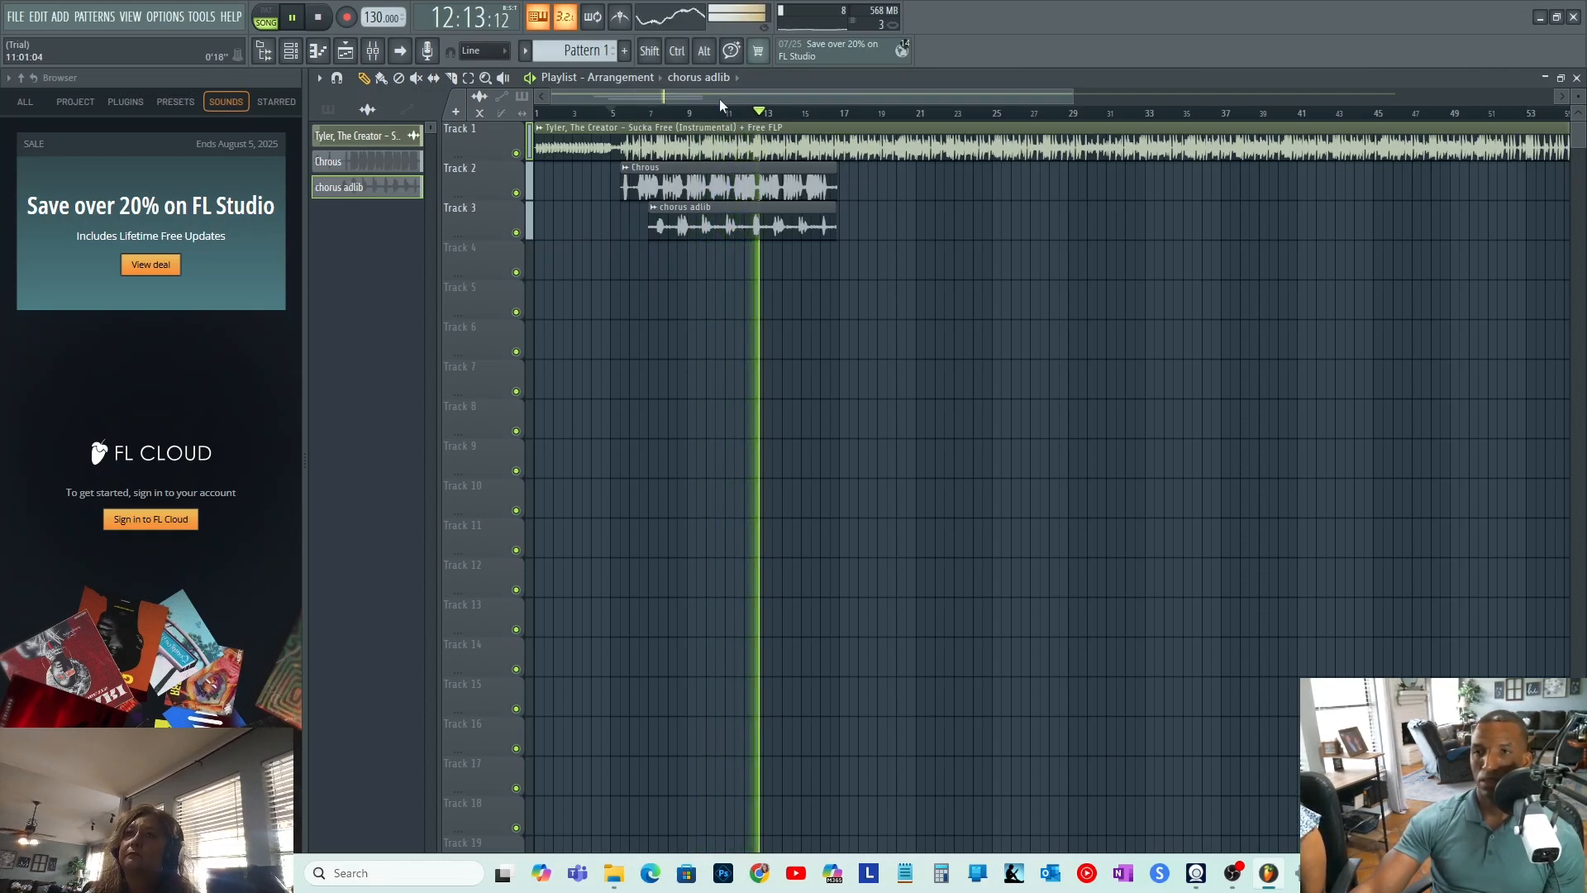
pyautogui.moveTo(719, 98); pyautogui.dragTo(735, 97)
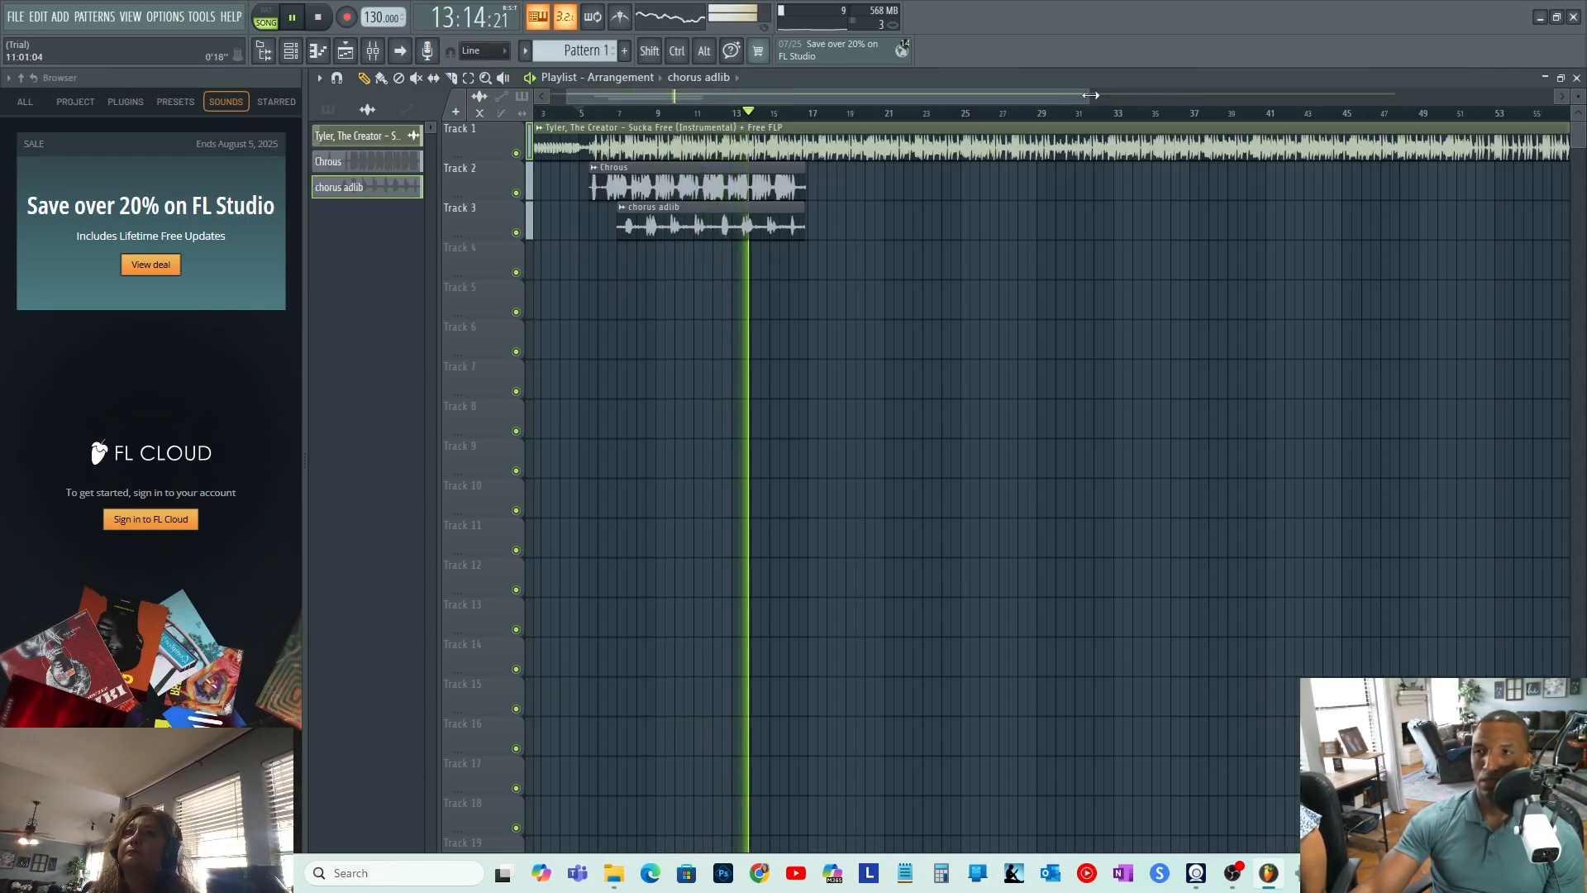
pyautogui.moveTo(1089, 96); pyautogui.dragTo(1131, 95)
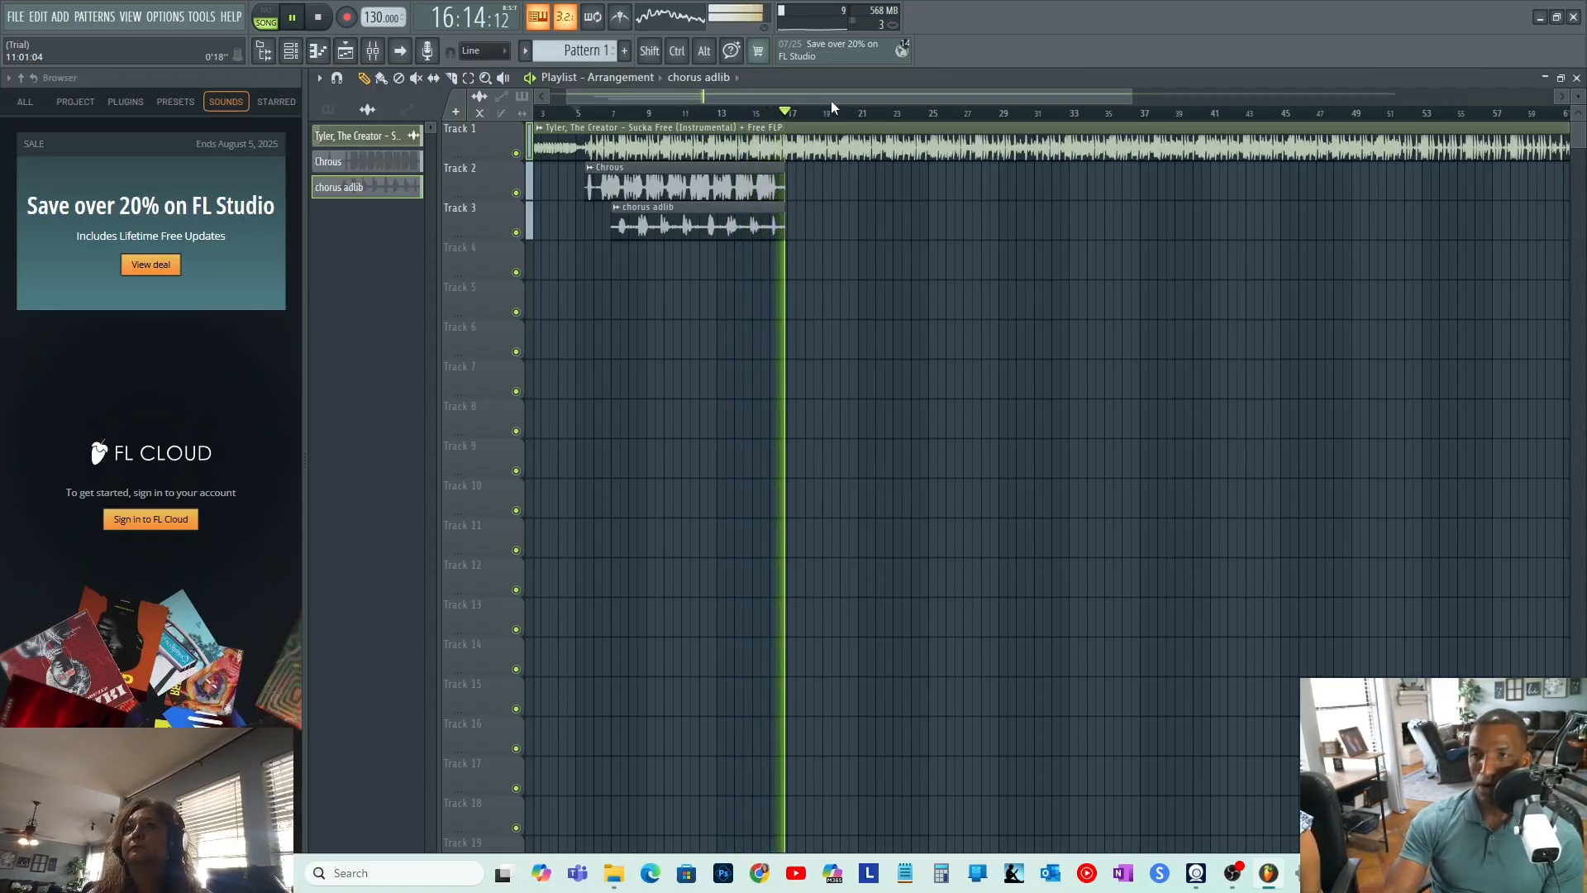
pyautogui.press('space')
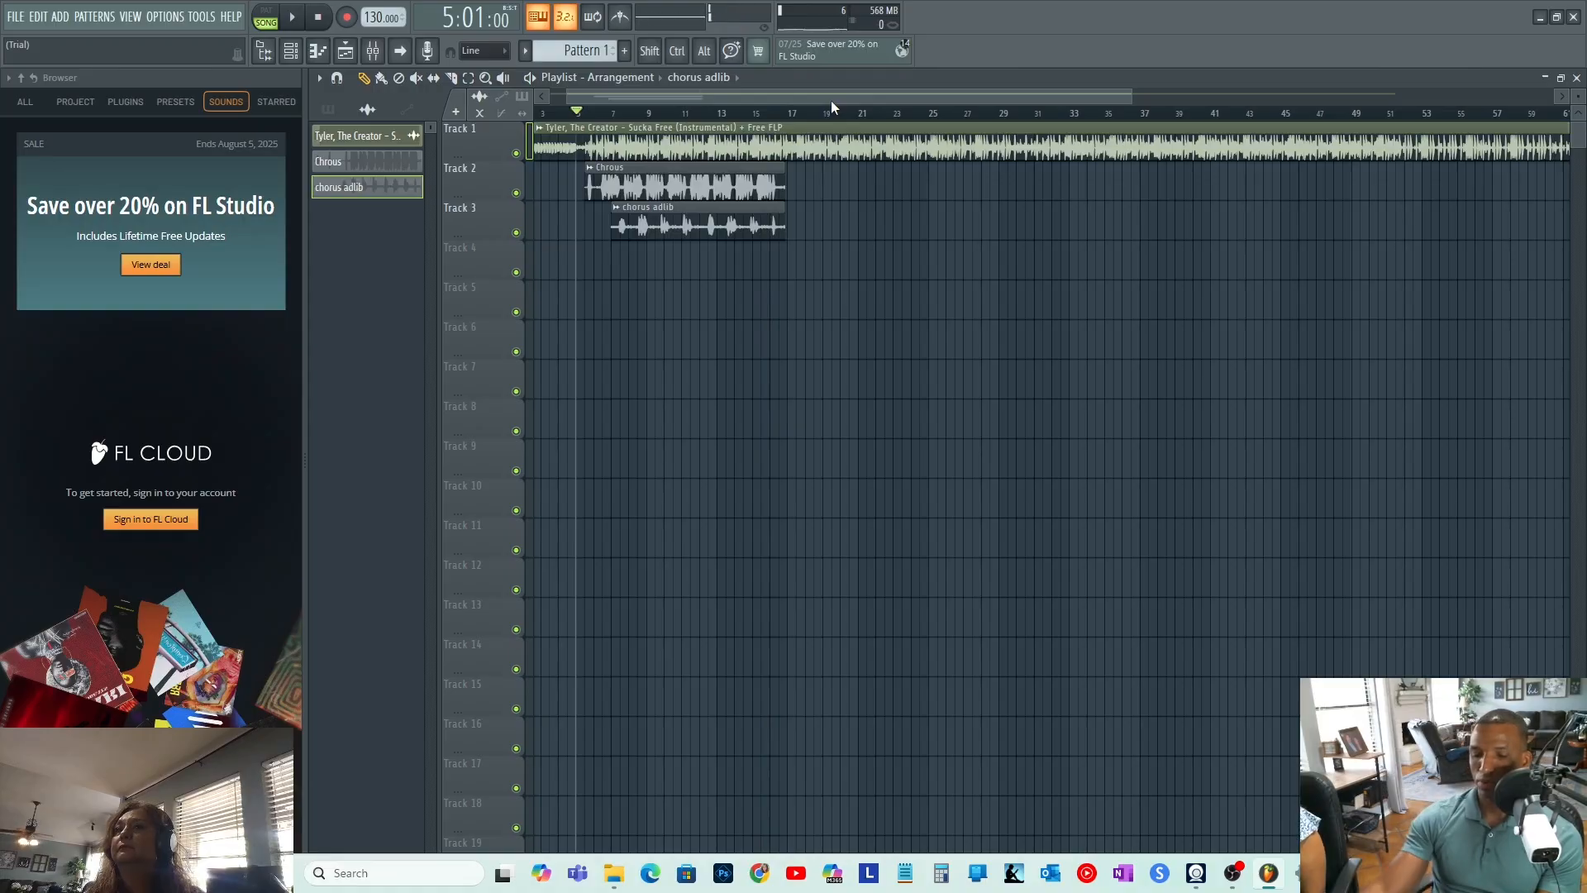
# - Set the song position to bar 13 and briefly preview the arrangement from there
pyautogui.click(724, 114)
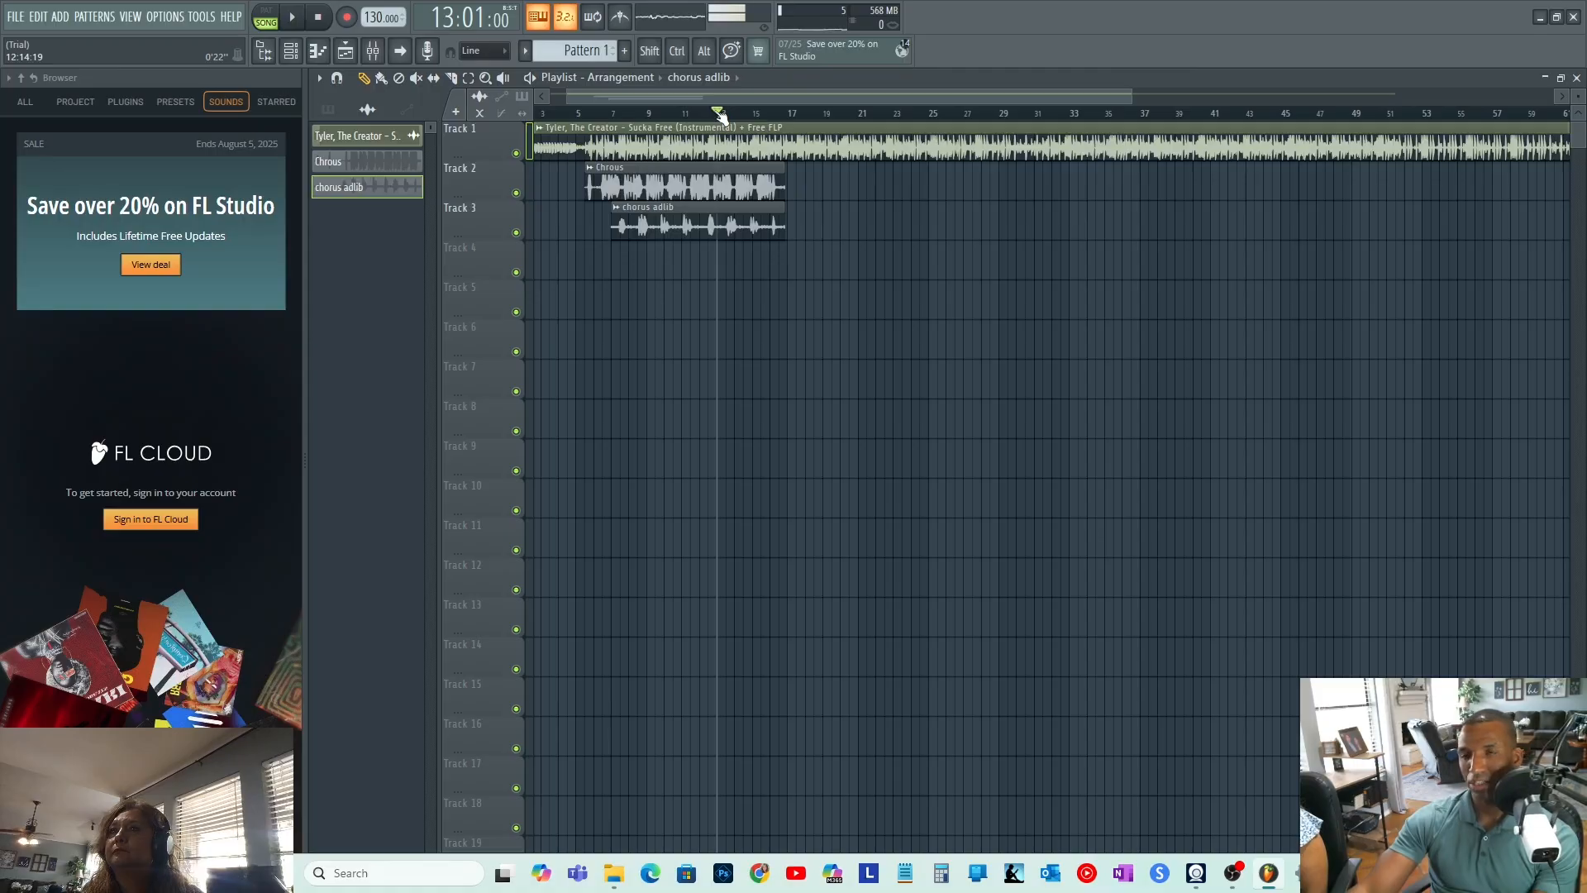
pyautogui.press('space')
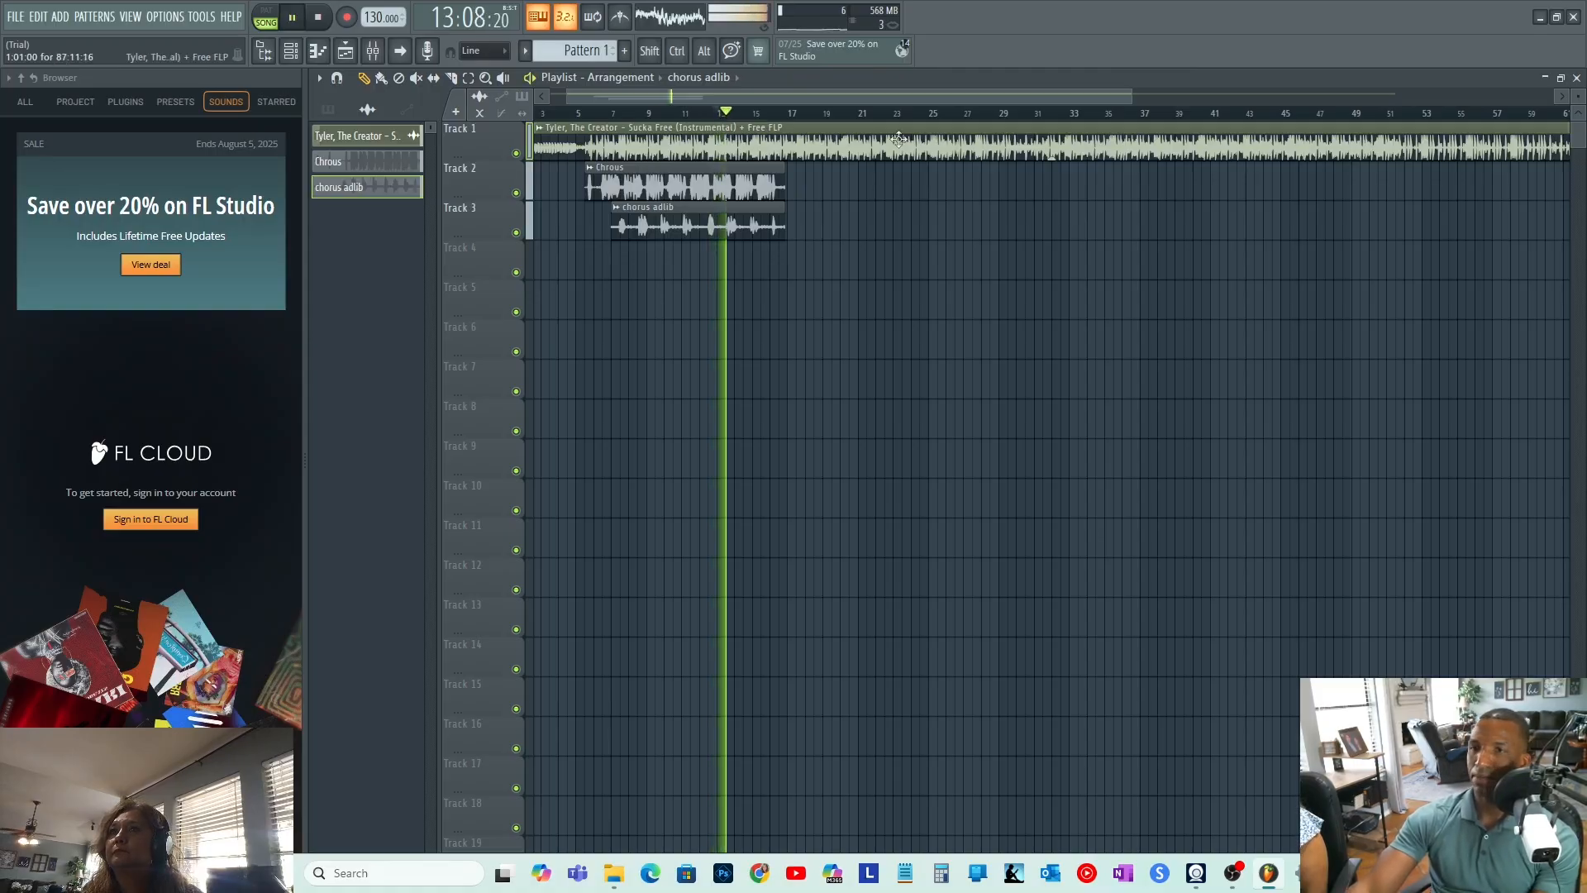
pyautogui.press('space')
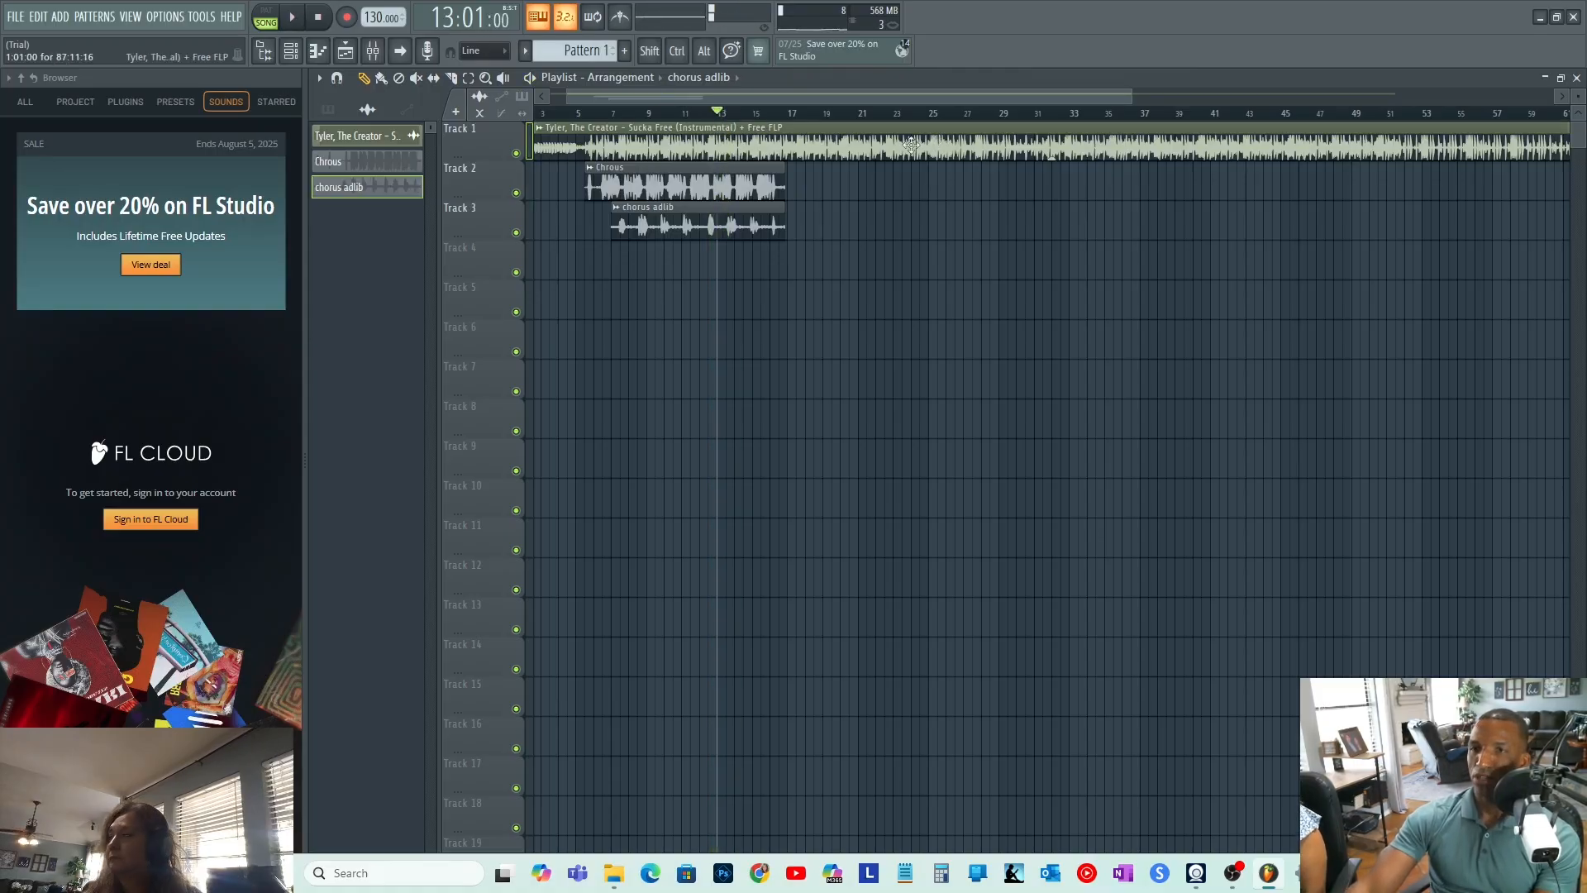
# - Record a vocal take from bar 13 into the playlist as an audio clip, undo it, and re-record it to about bar 22
pyautogui.click(348, 18)
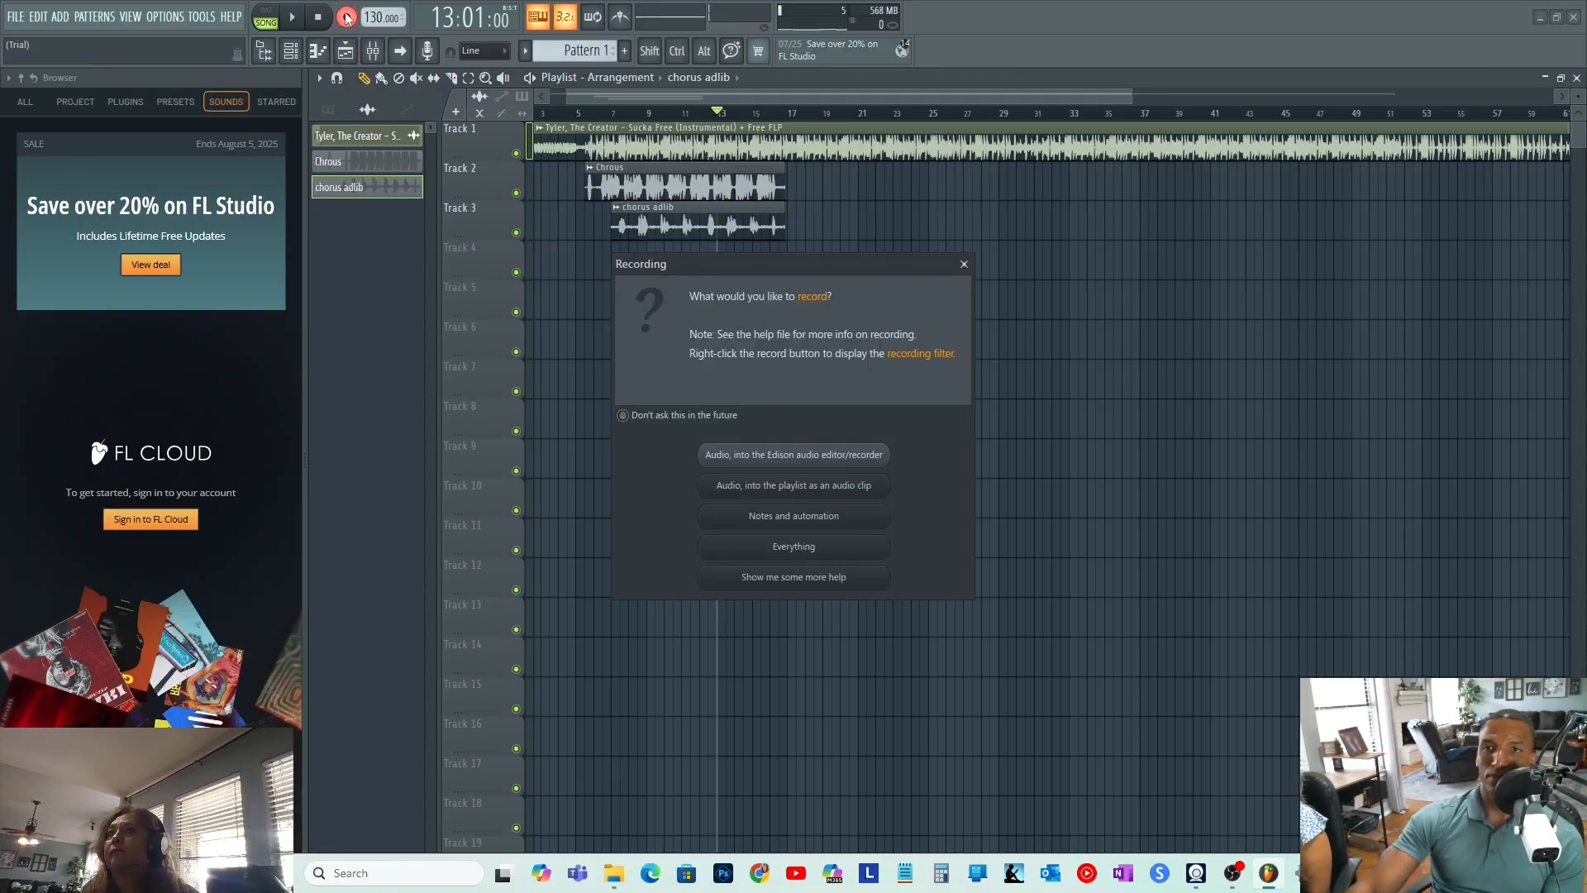
pyautogui.click(832, 490)
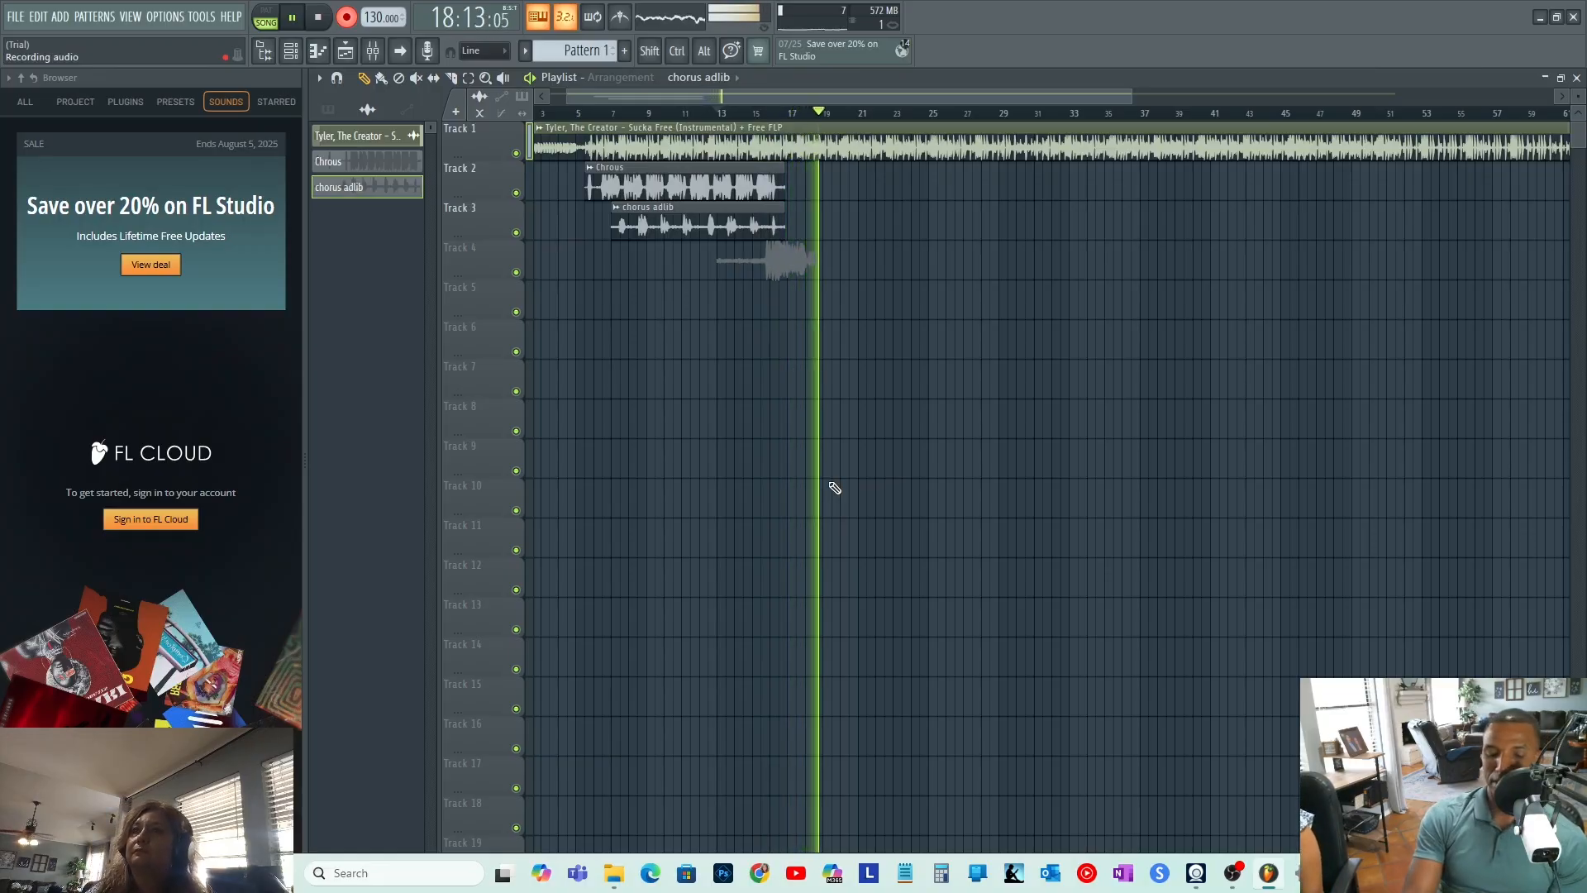
pyautogui.press('space')
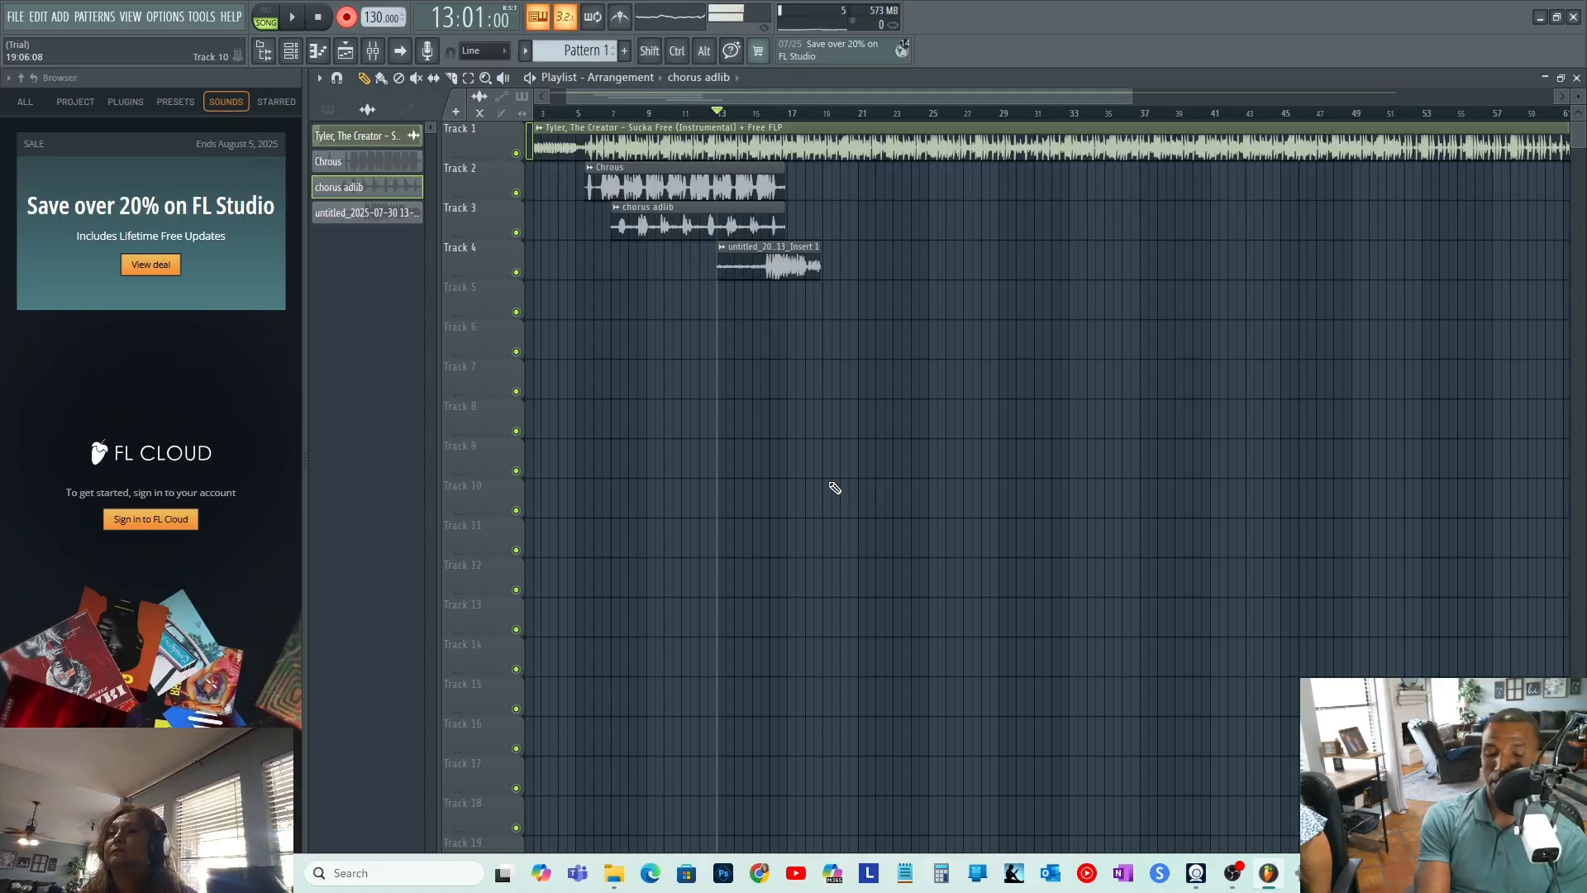
pyautogui.hotkey('ctrl', 'z')
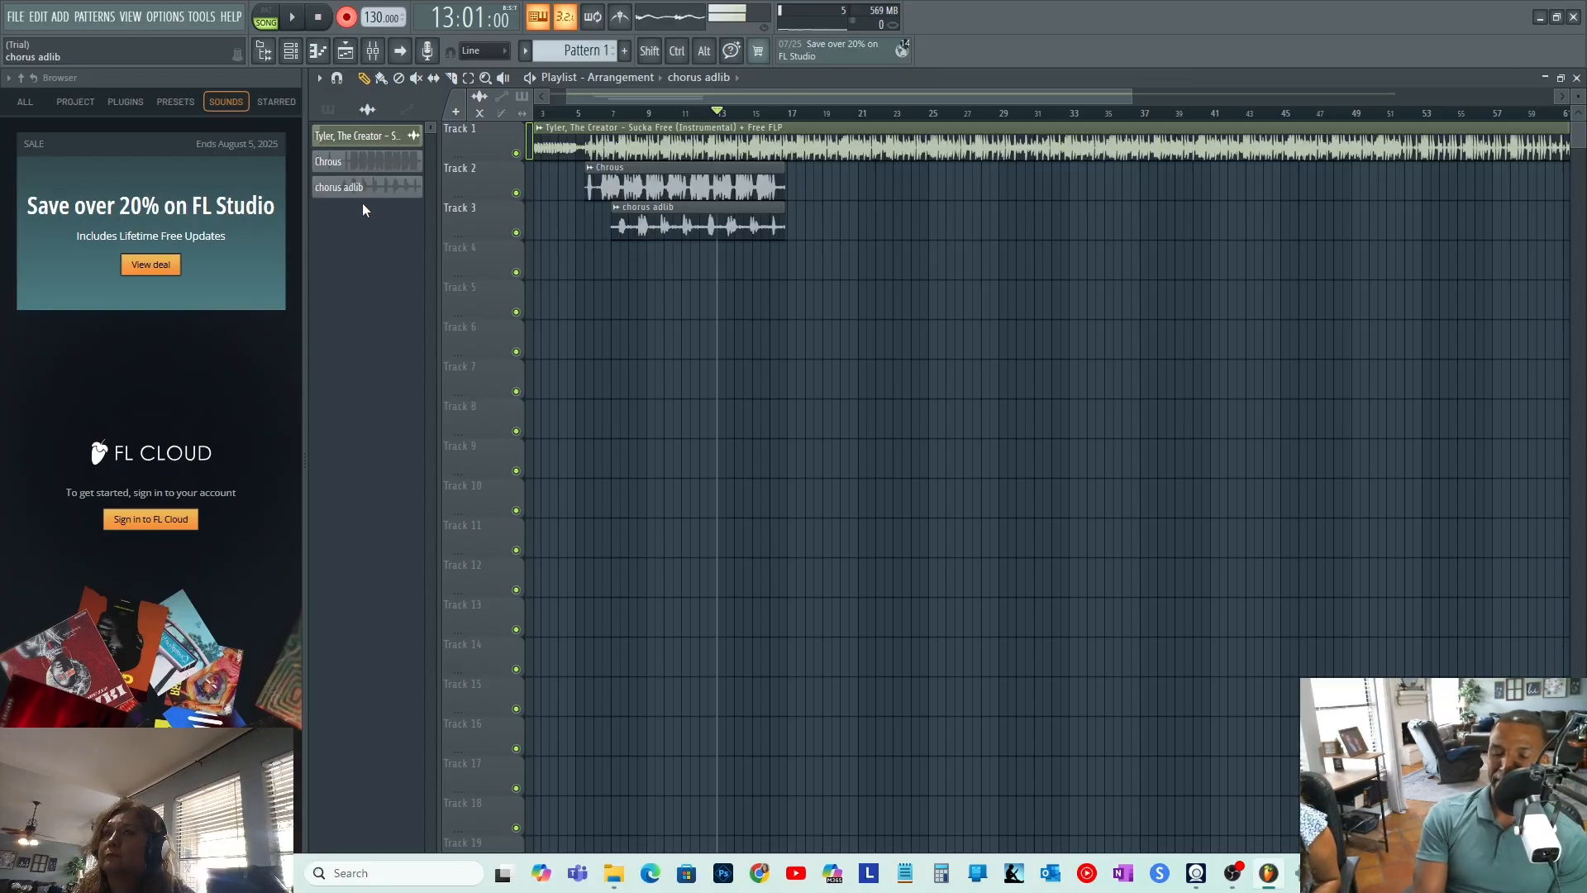
pyautogui.press('space')
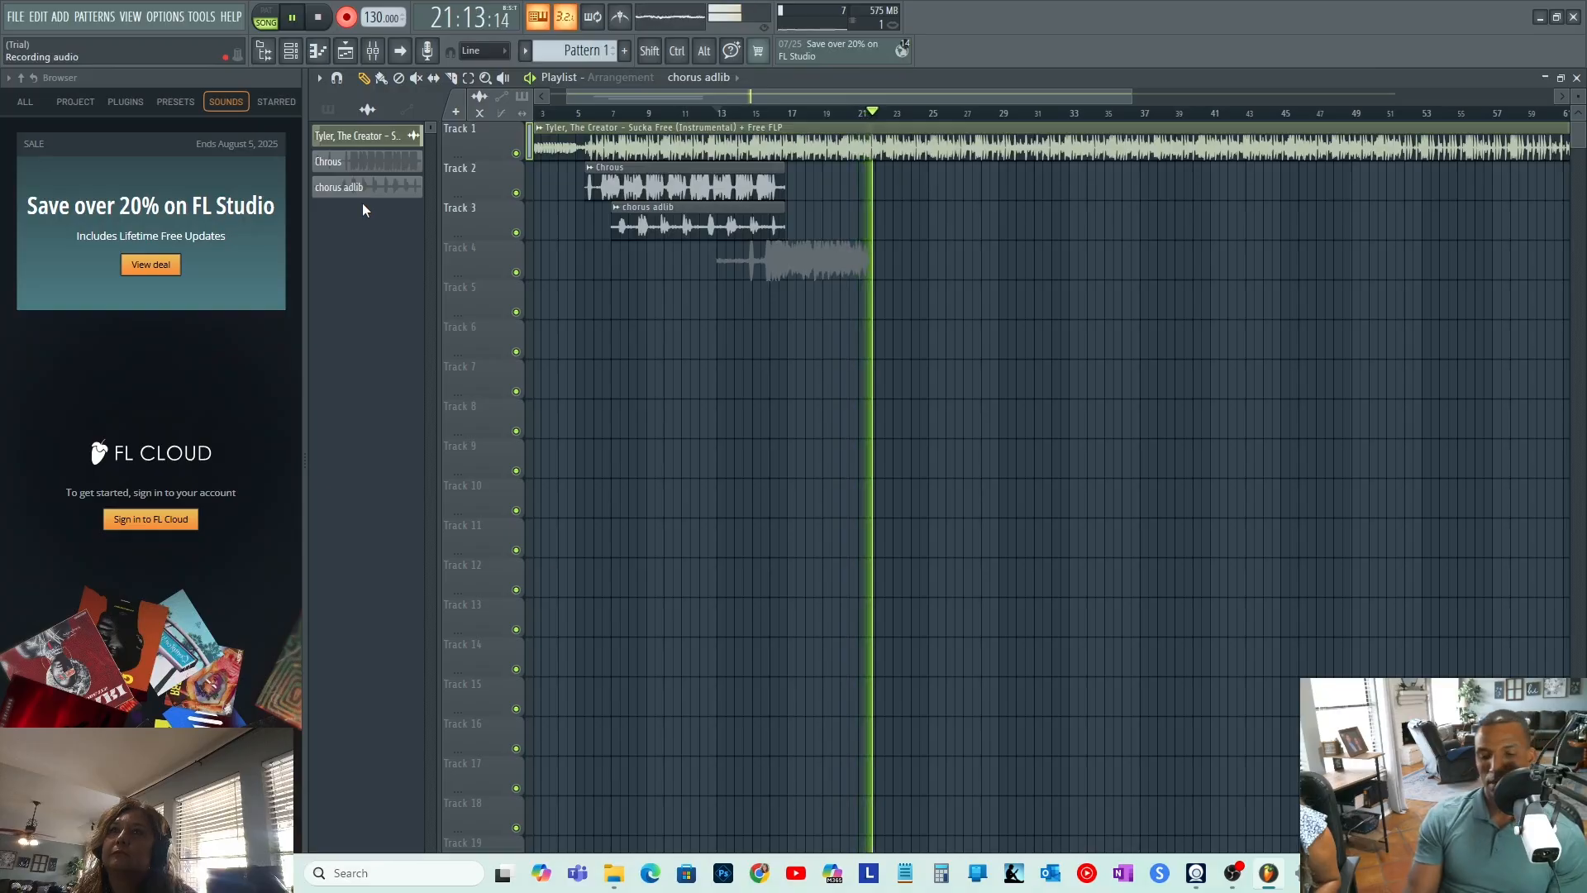
pyautogui.press('space')
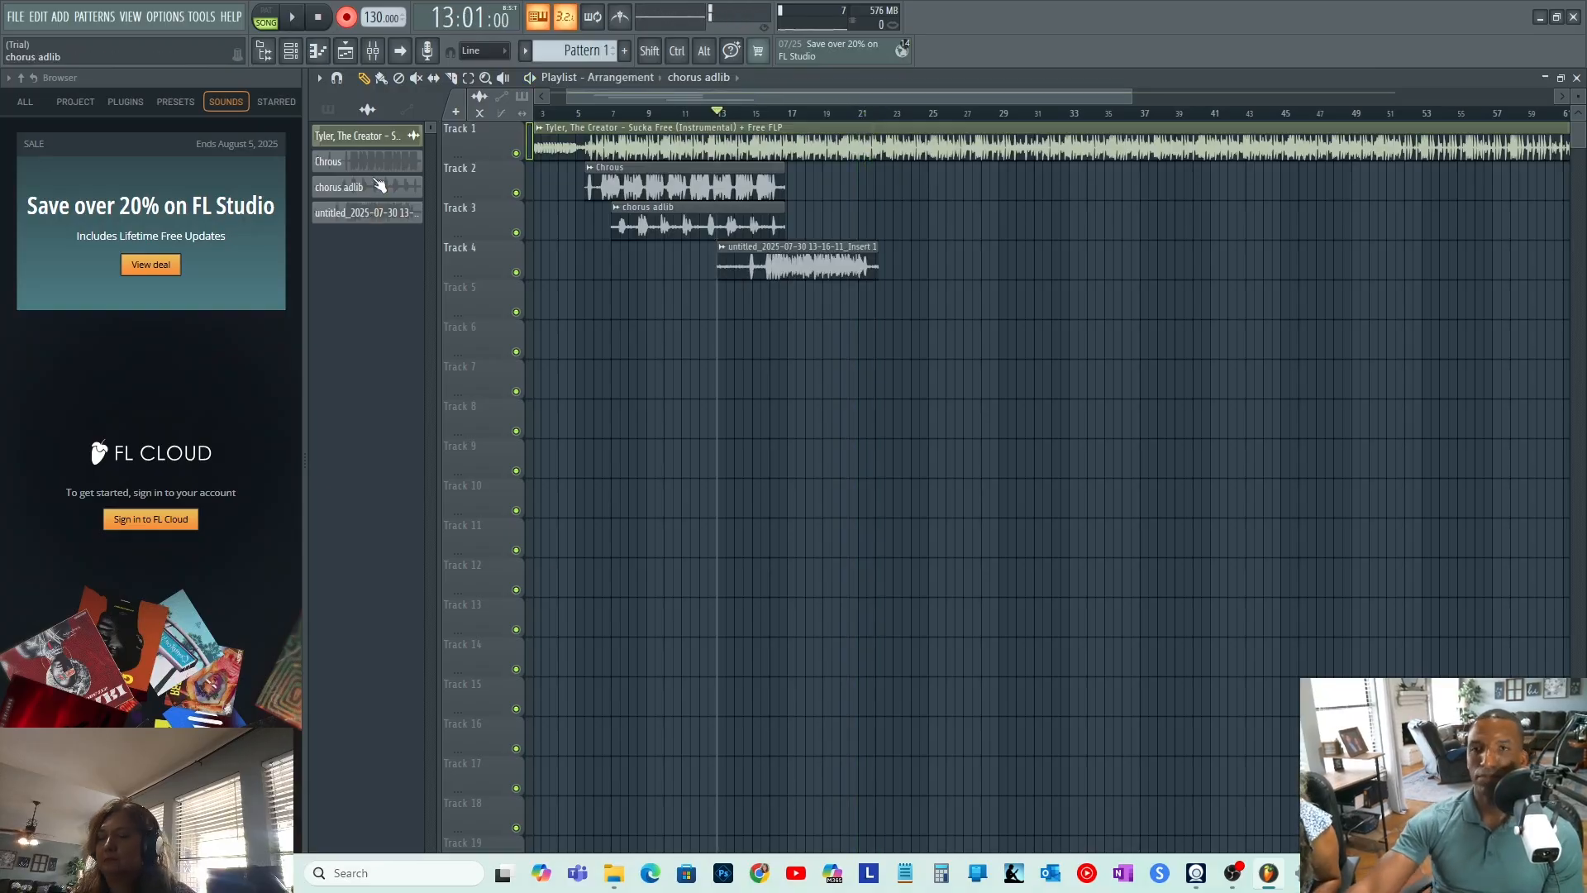
# - Play back the Track 4 recording from bar 13 without recording, and slice off its lead-in before about bar 14.5
pyautogui.press('space')
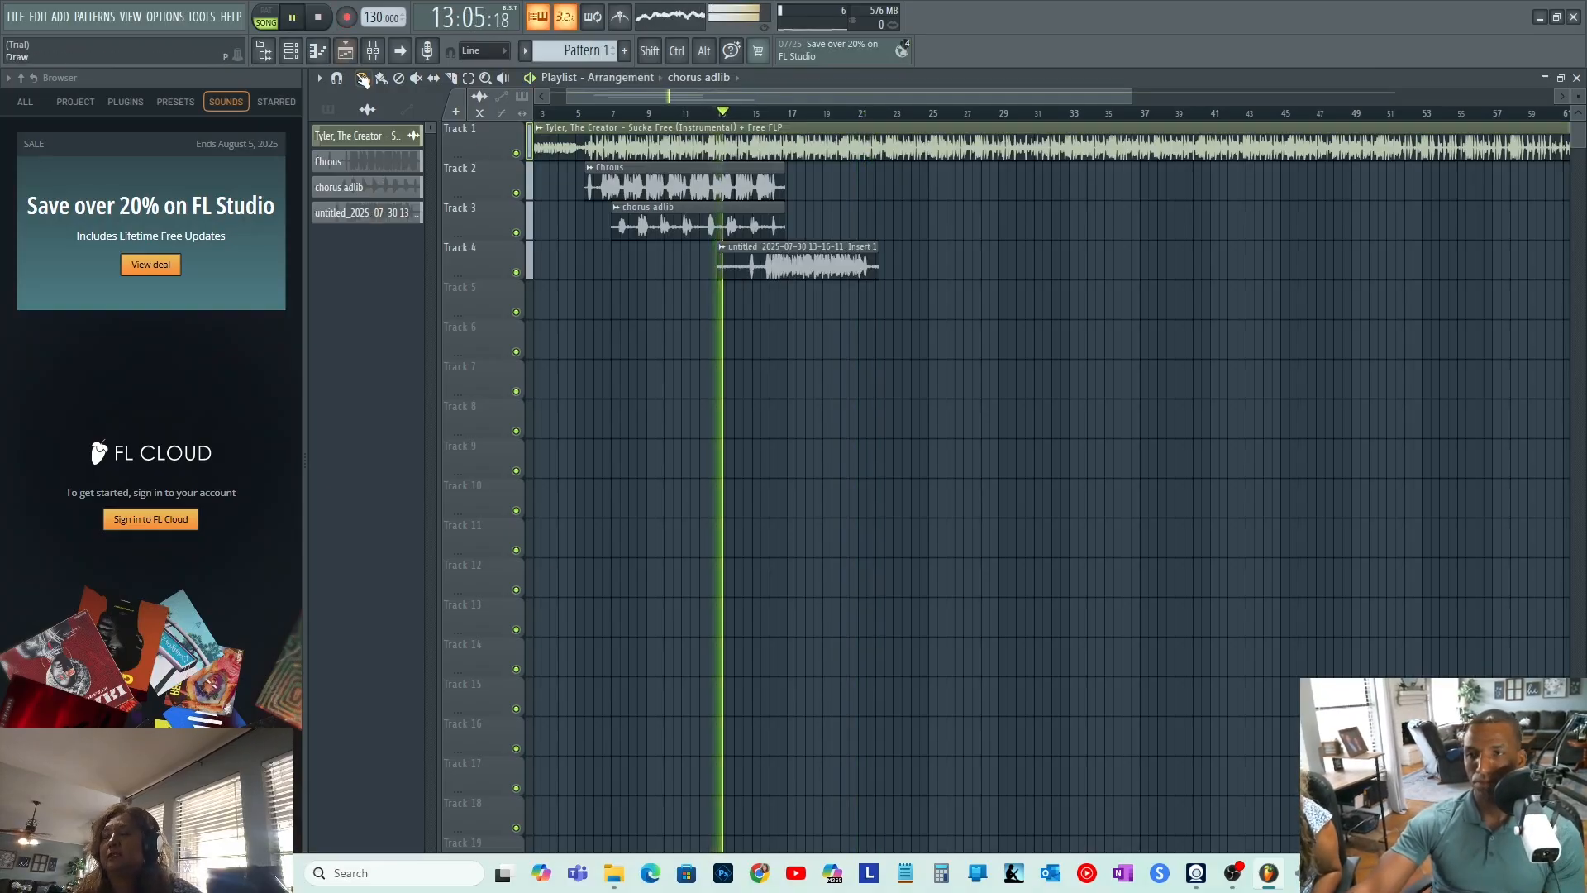
pyautogui.press('space')
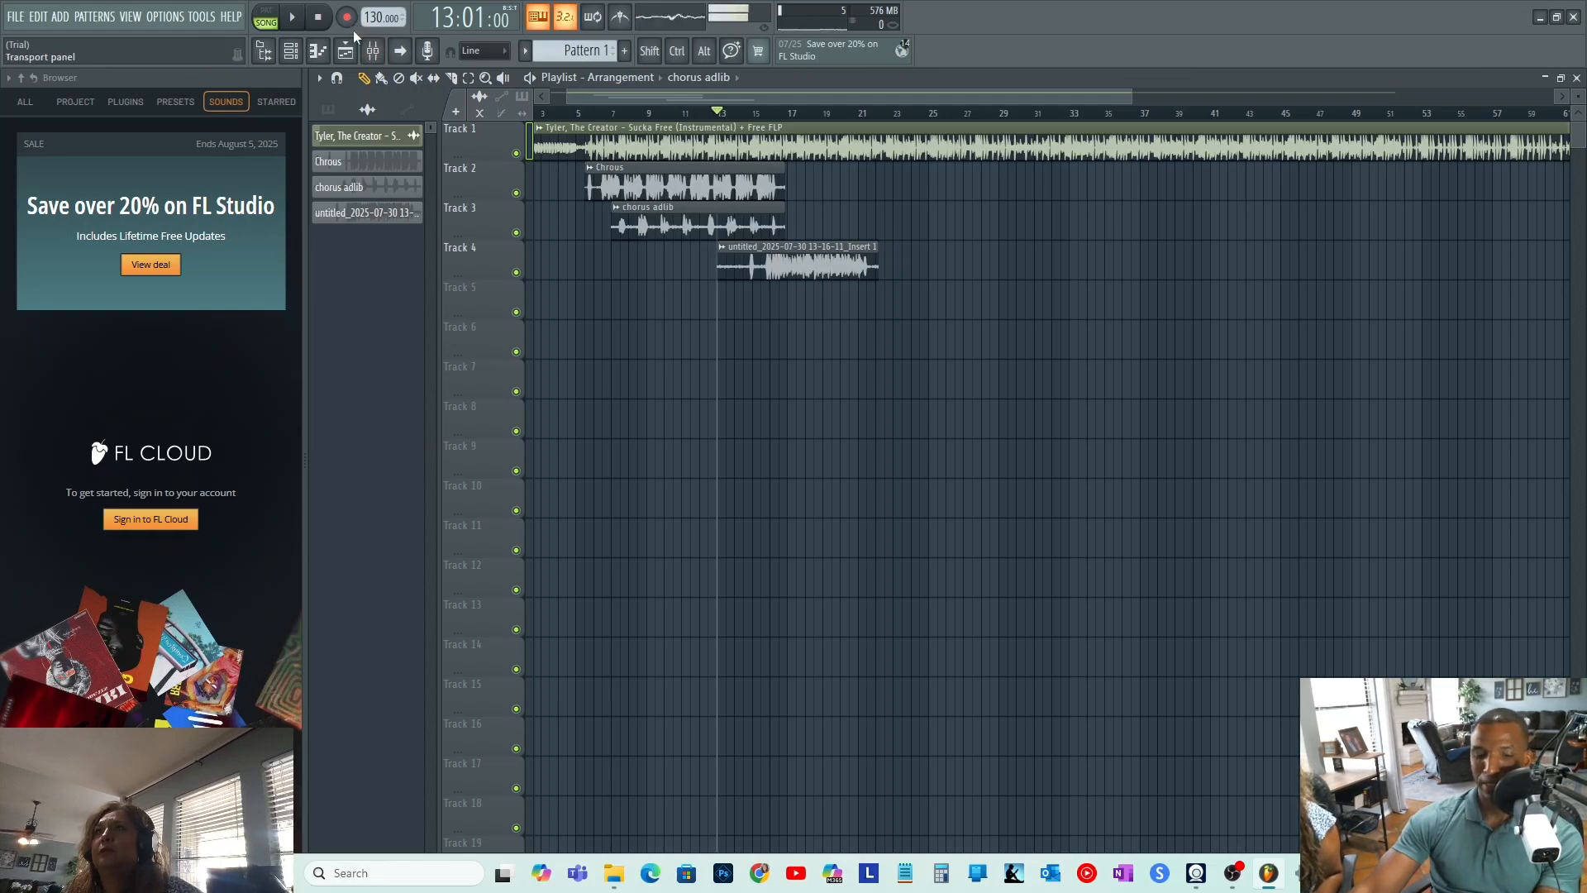
pyautogui.press('space')
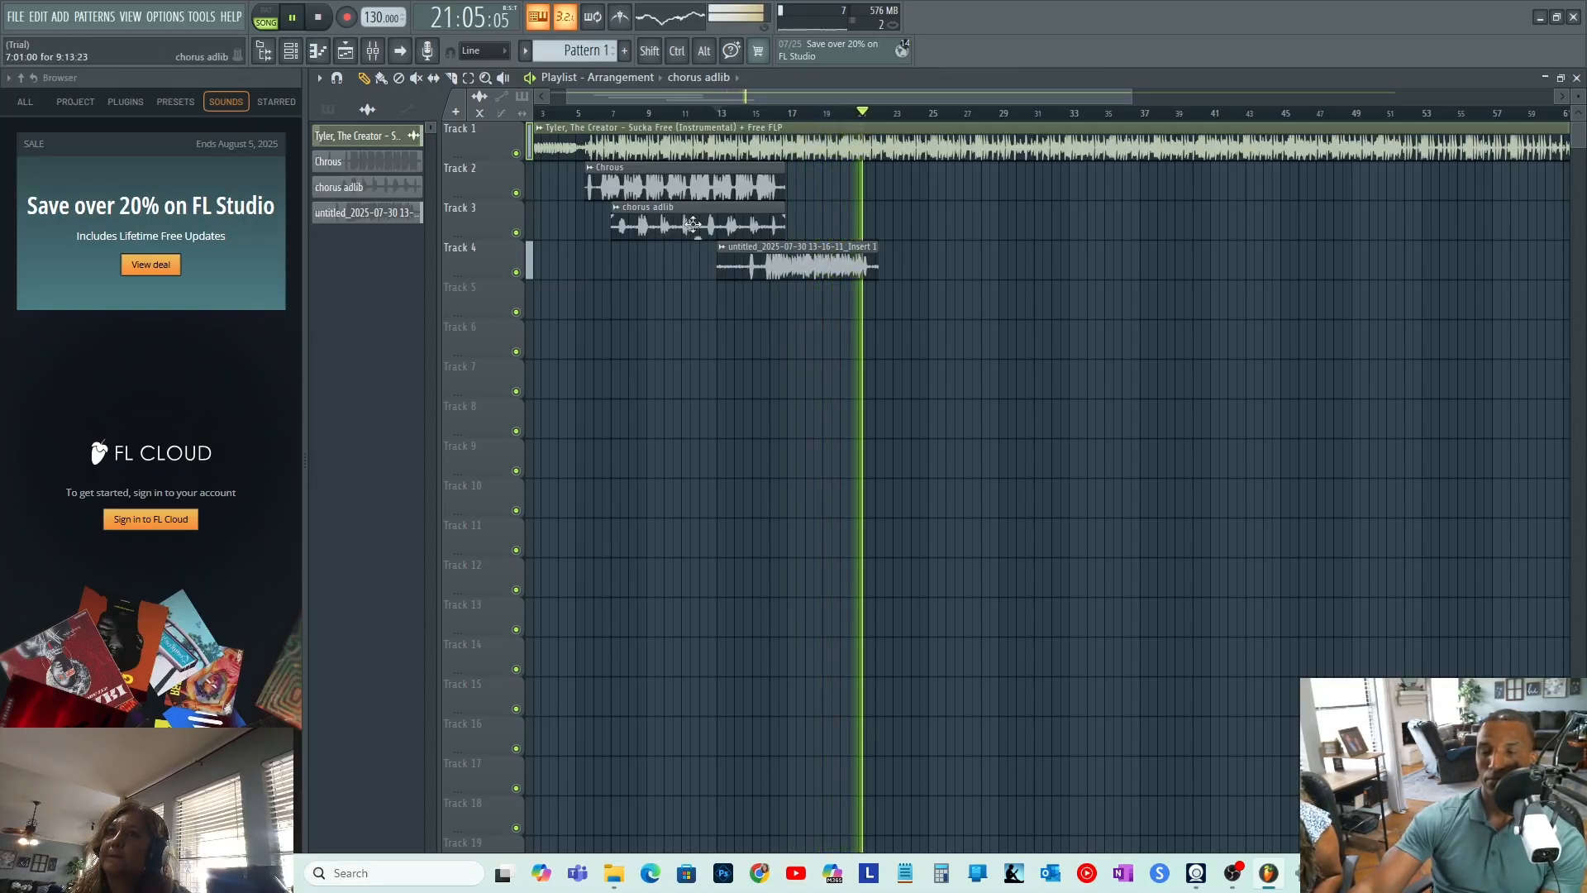
pyautogui.press('space')
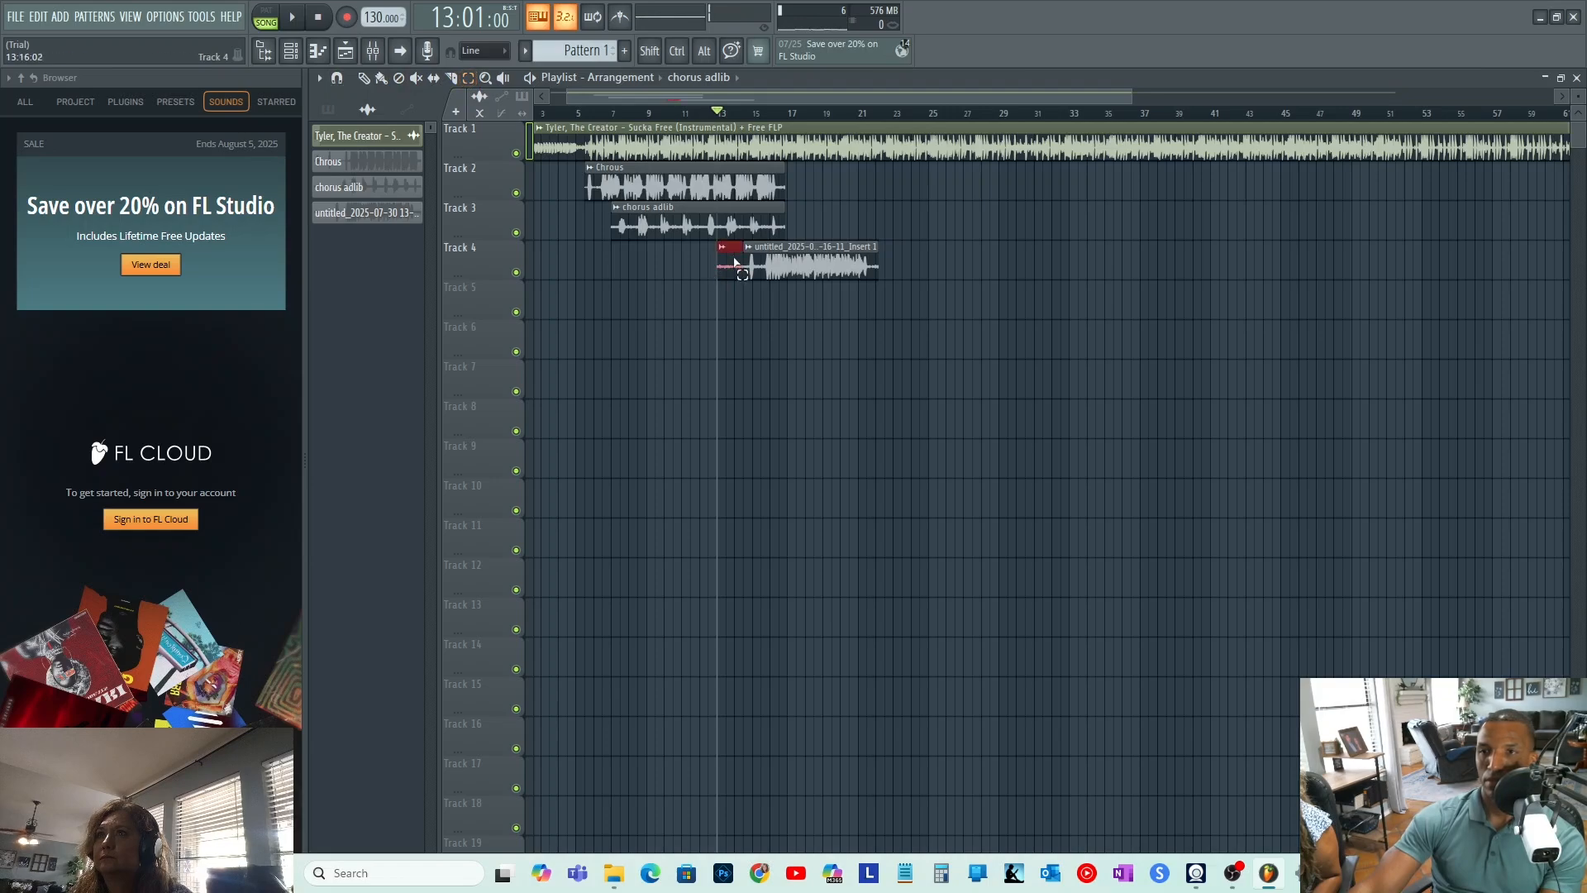
# - Play the trimmed Track 4 clip from bar 13 and rename its channel as verse
pyautogui.press('space')
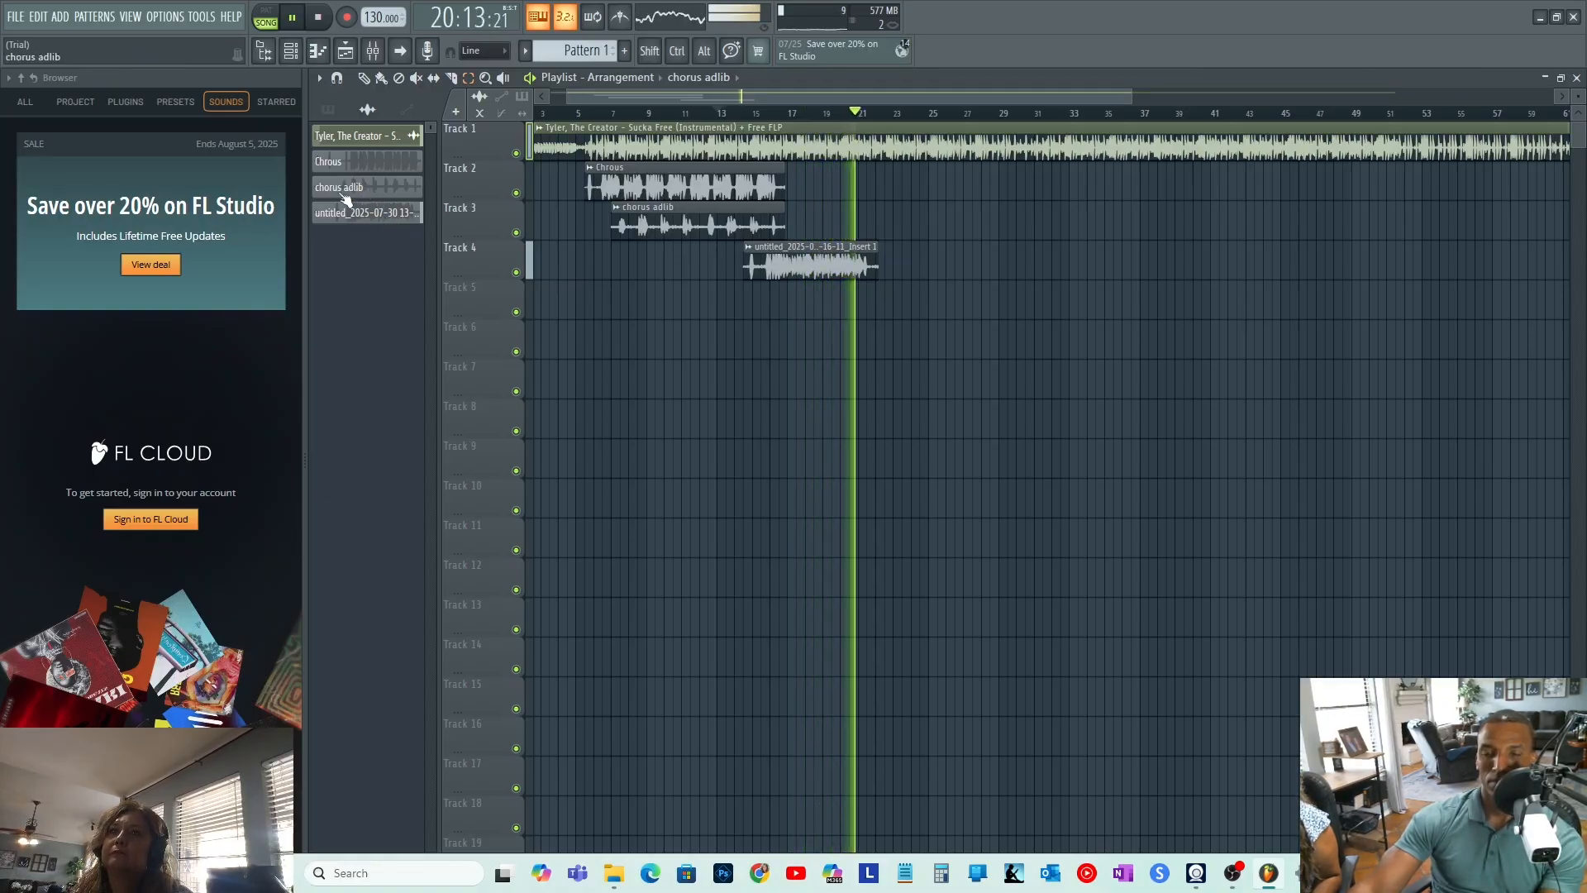
pyautogui.press('space')
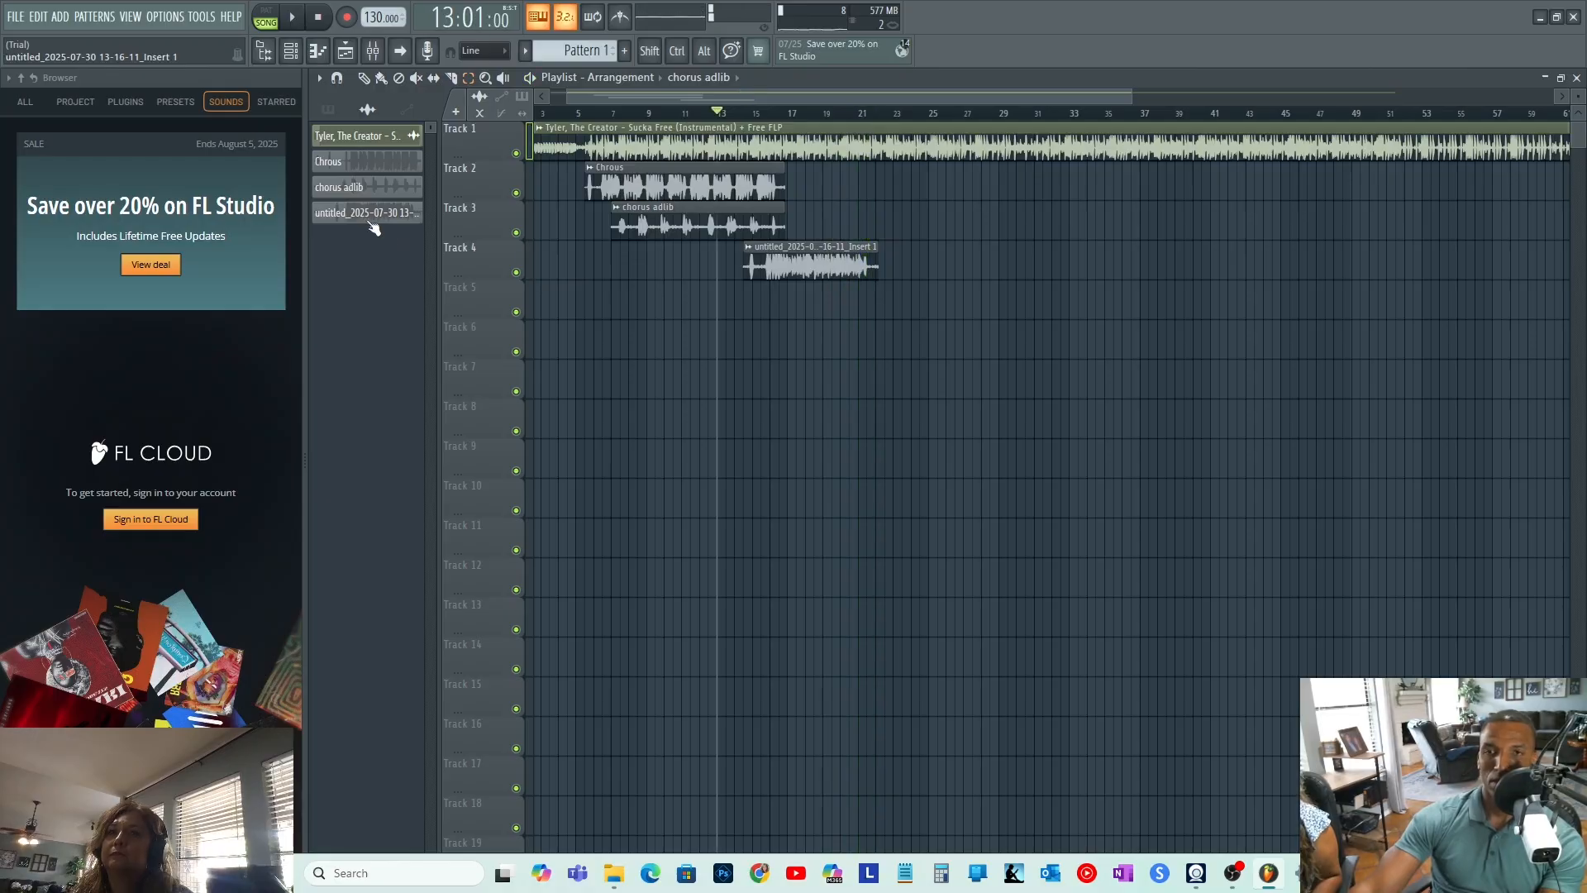
pyautogui.rightClick(371, 217)
pyautogui.click(458, 276)
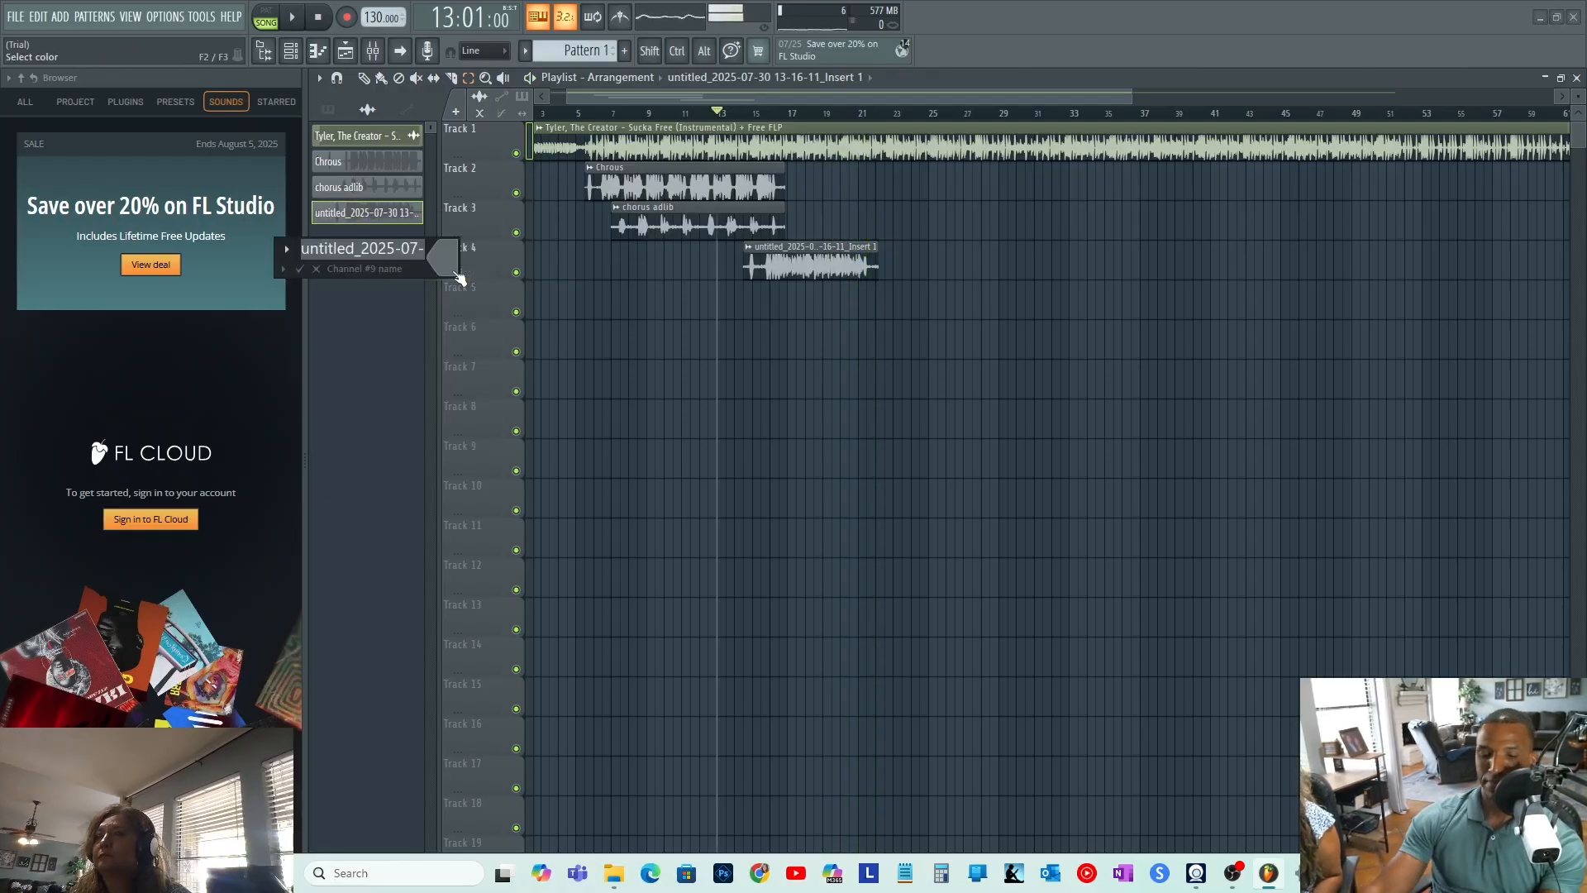
pyautogui.press('Return')
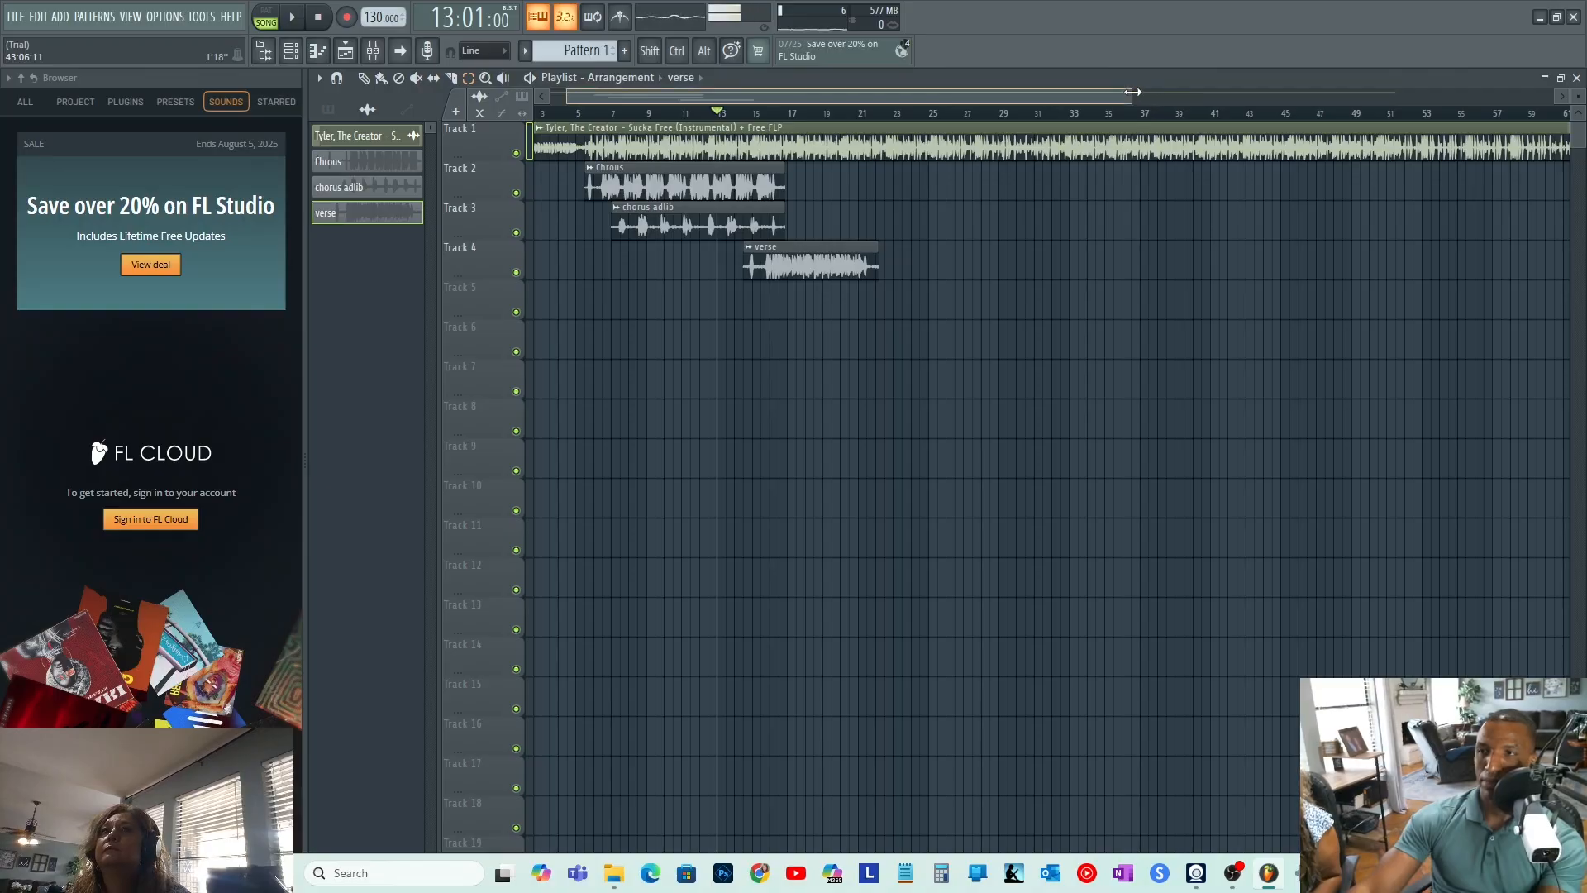
# - Set the song position to the verse clip's start at 14:09 and play the verse from there
pyautogui.moveTo(1133, 92); pyautogui.dragTo(865, 103)
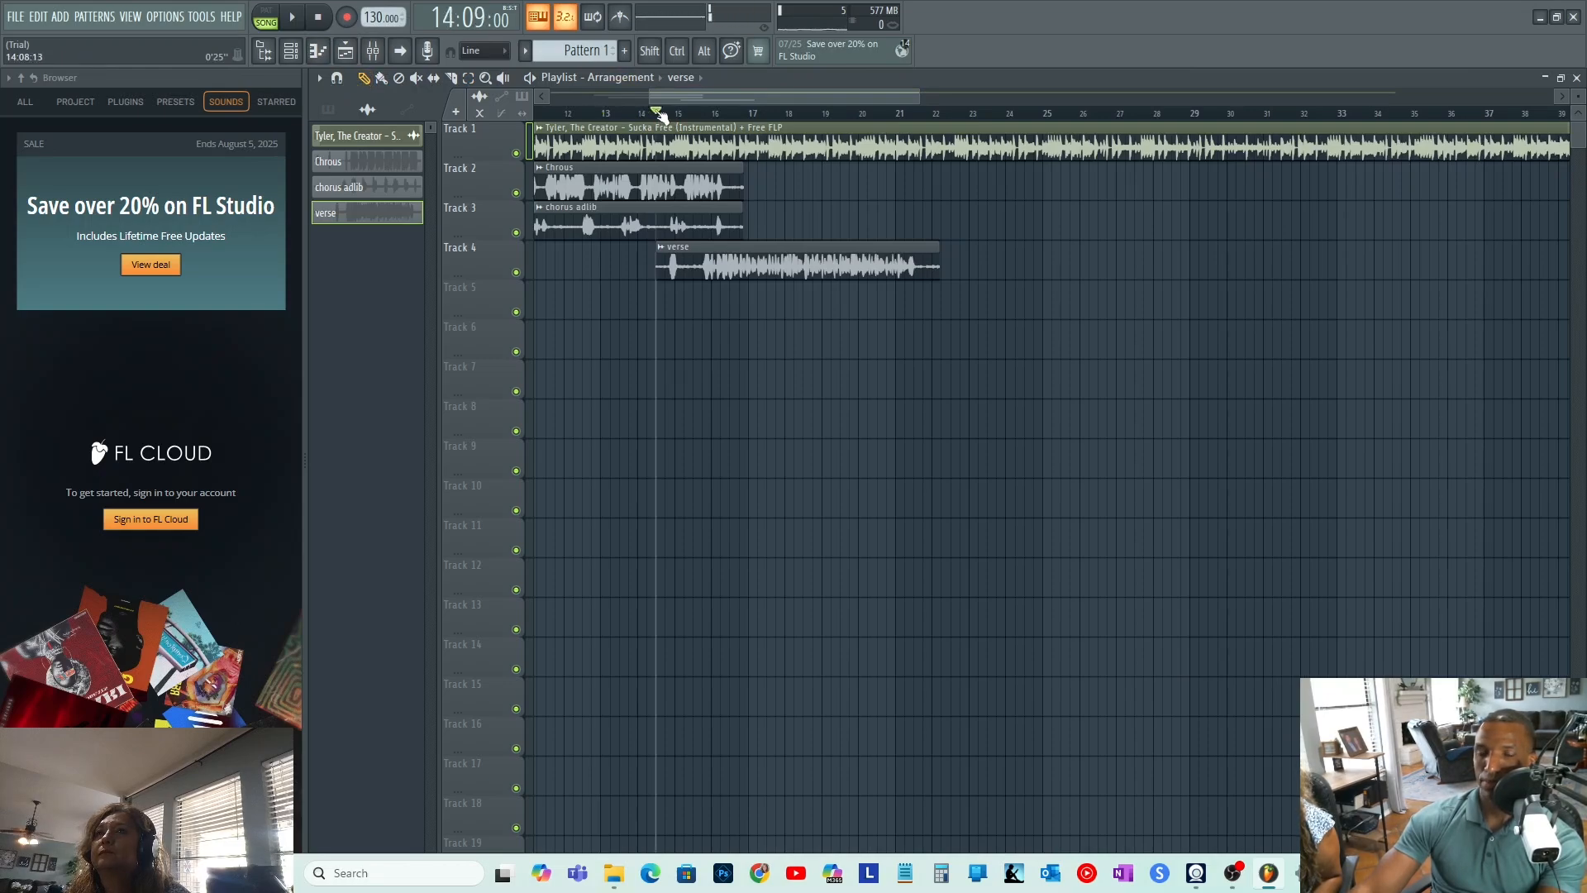
pyautogui.press('space')
pyautogui.press('space')
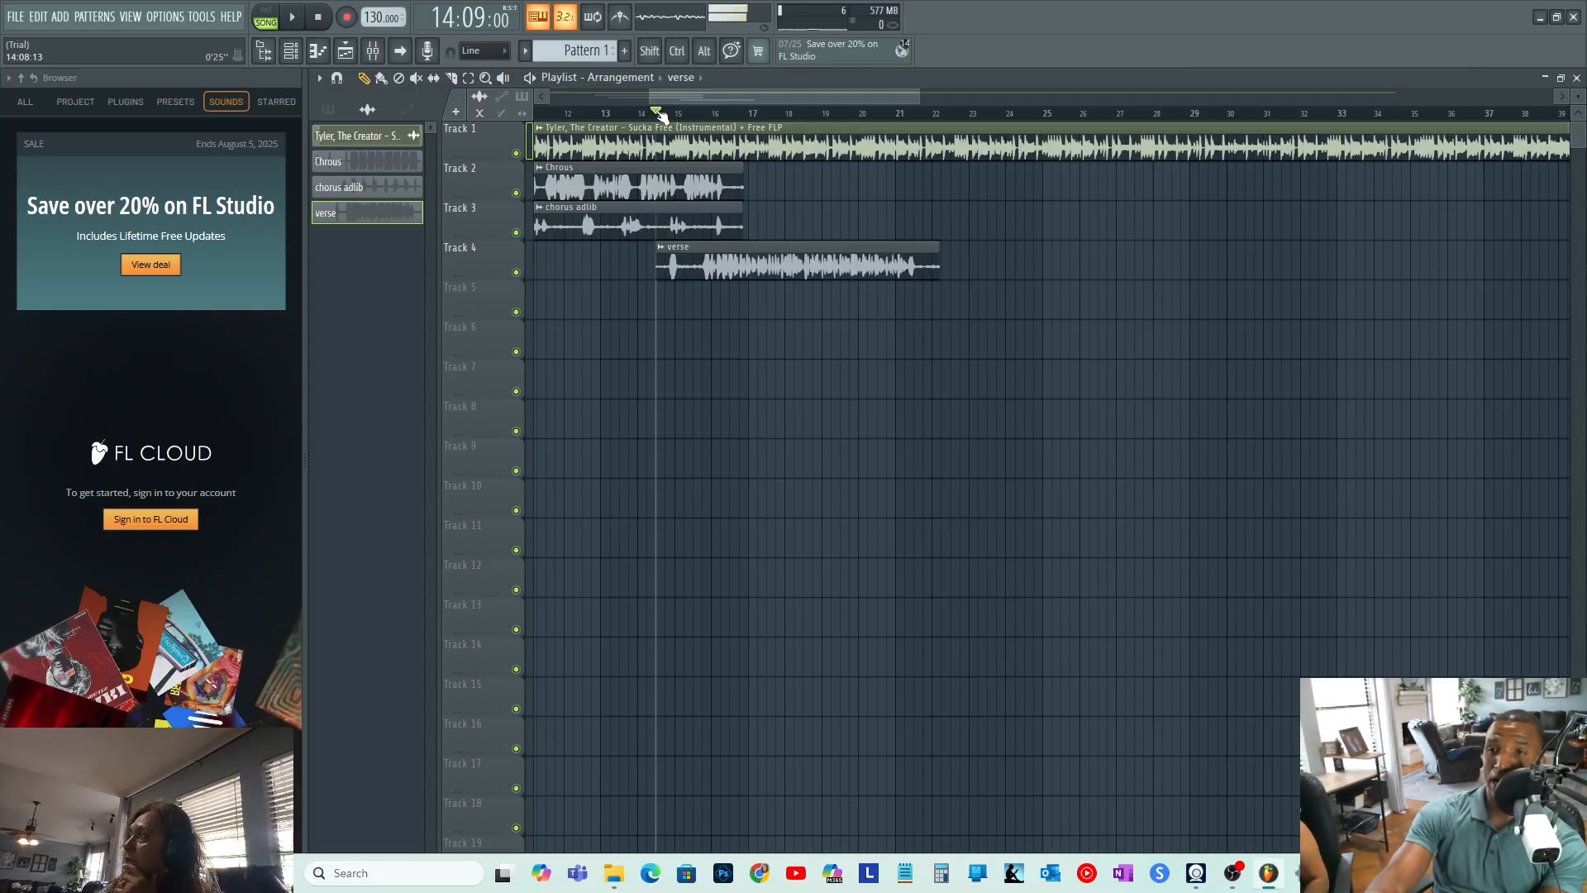
pyautogui.press('space')
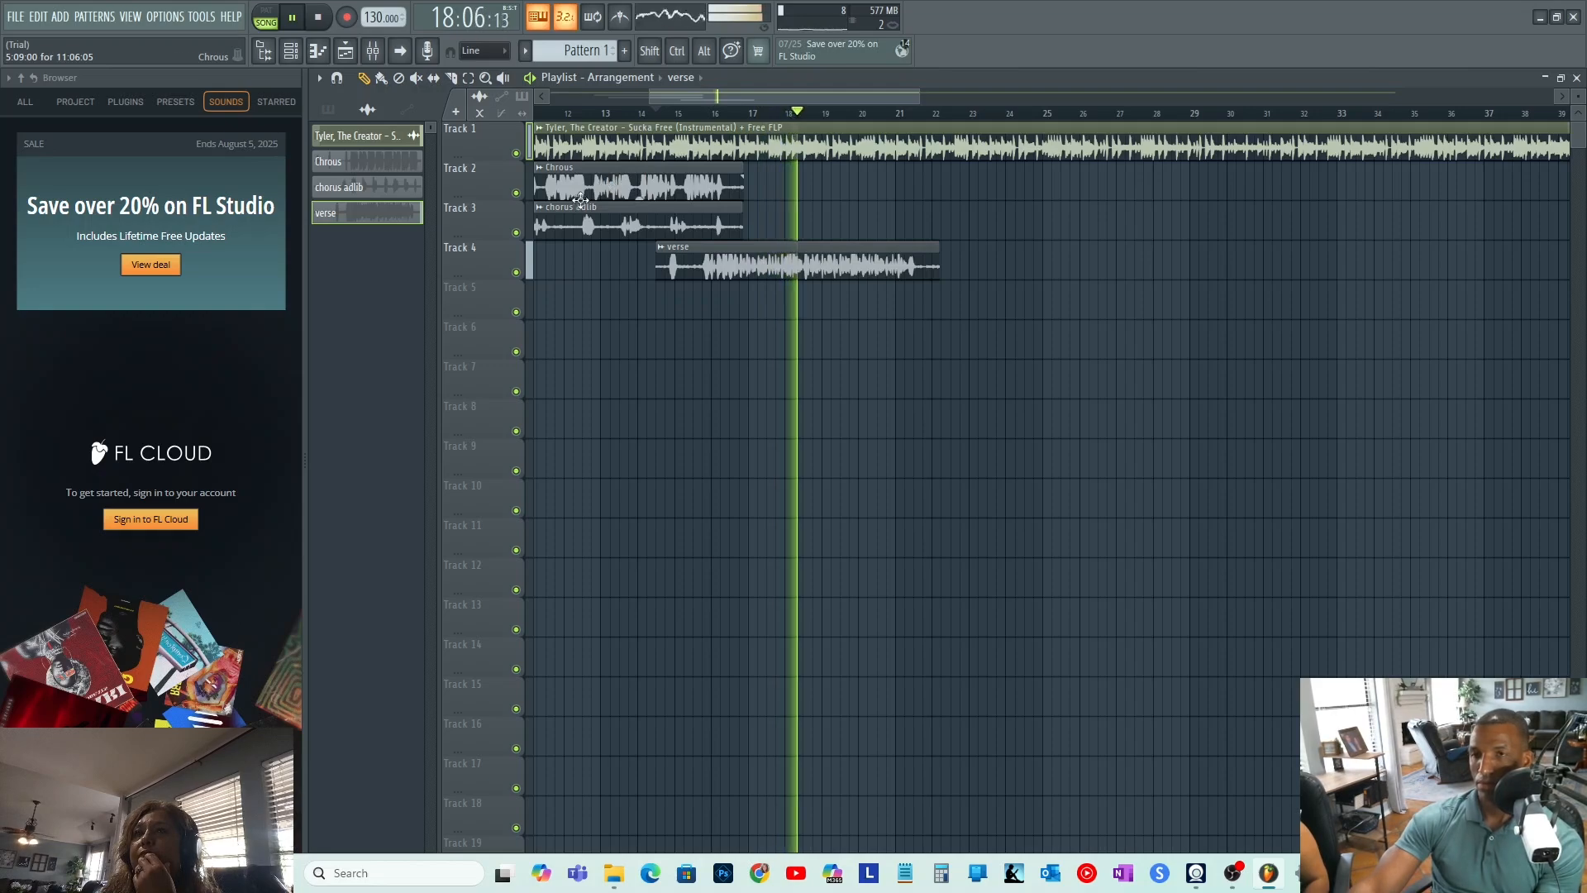
pyautogui.press('space')
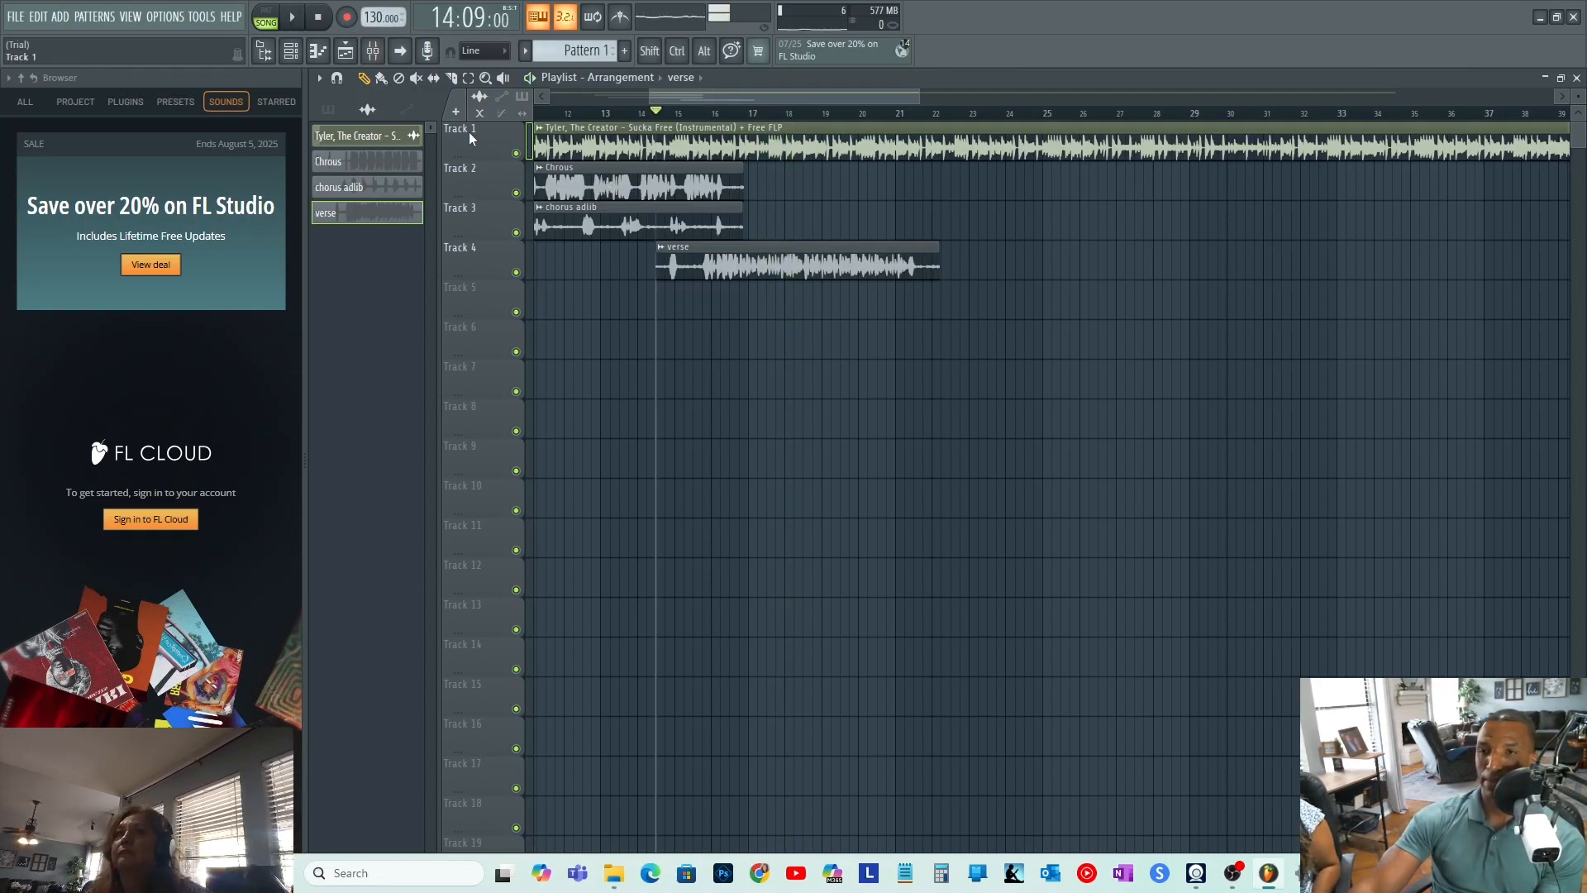
# - Record a second verse layer from 14:09 to about bar 22 into the playlist as an audio clip
pyautogui.click(346, 17)
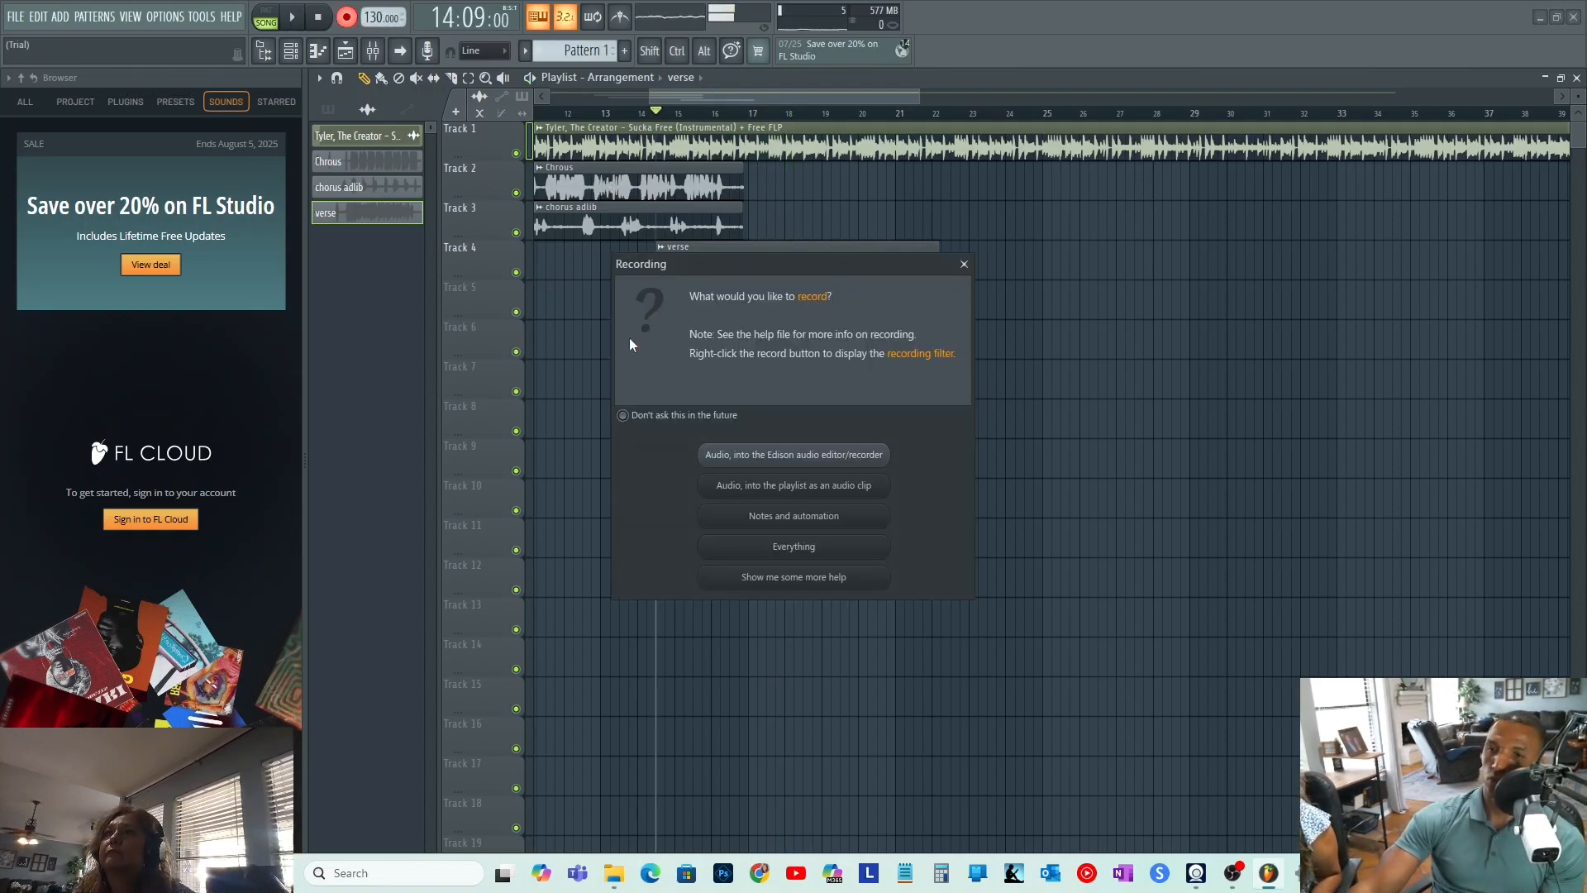
pyautogui.click(837, 493)
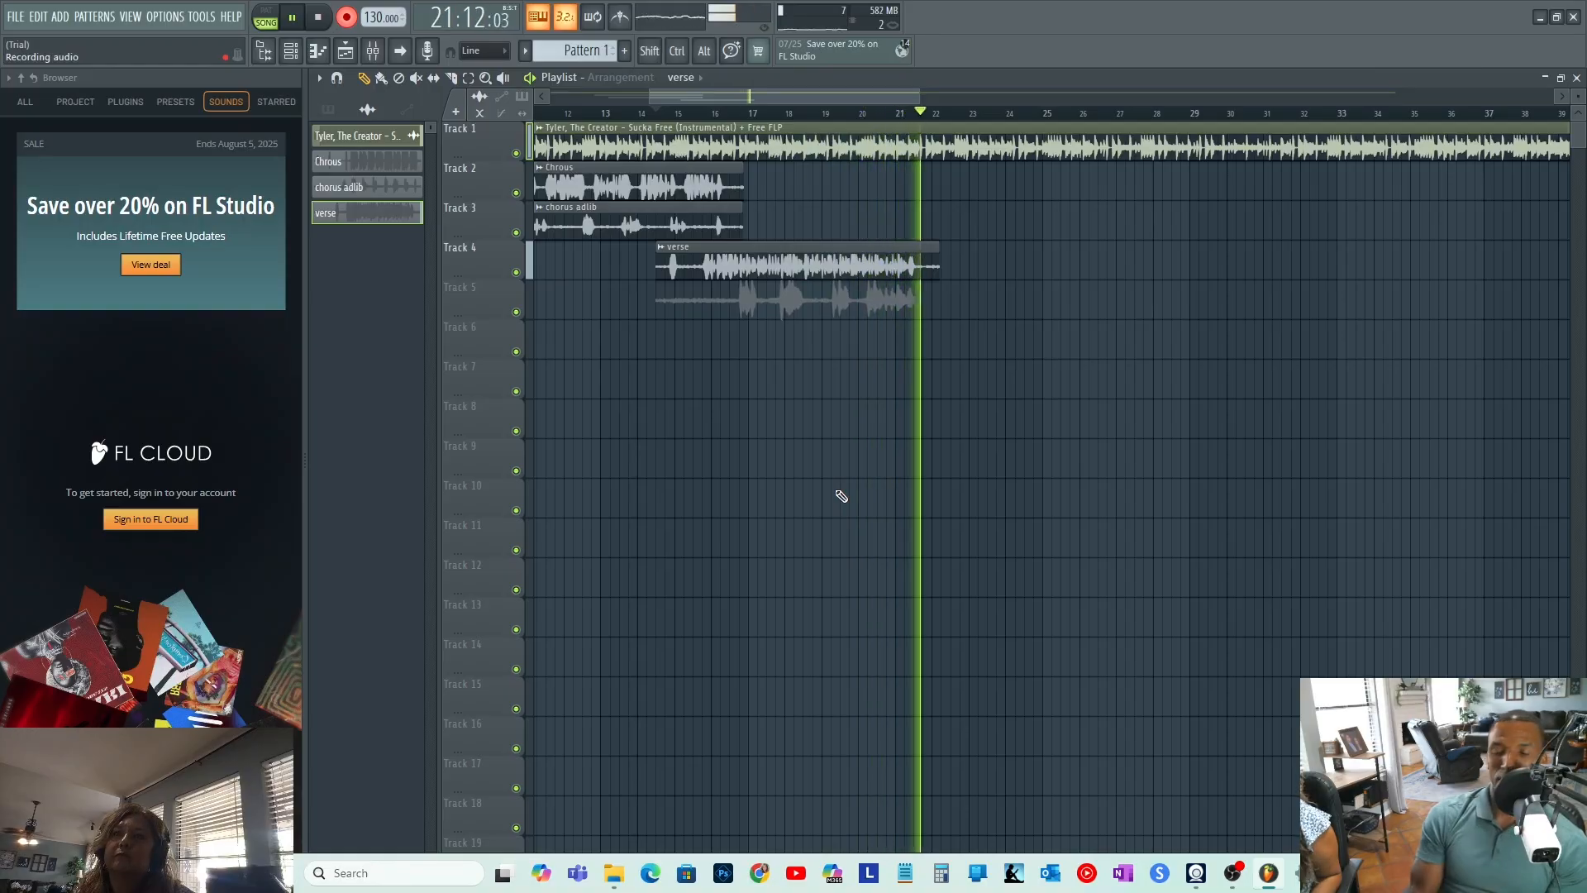
pyautogui.press('space')
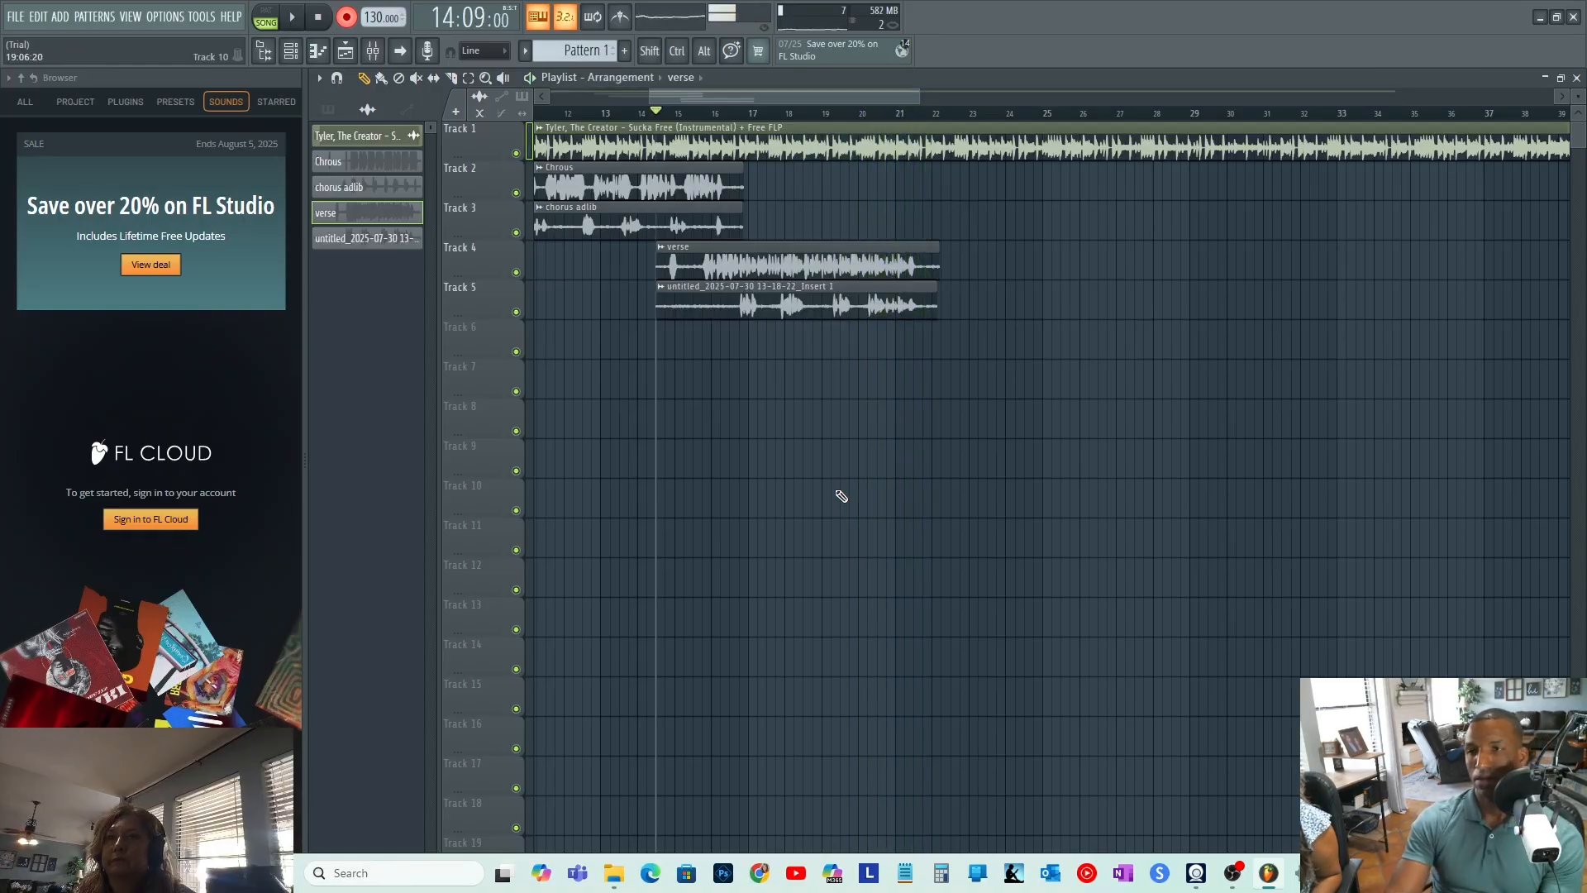
# - Turn off recording and play the two verse layers twice from 14:09
pyautogui.click(347, 16)
pyautogui.press('space')
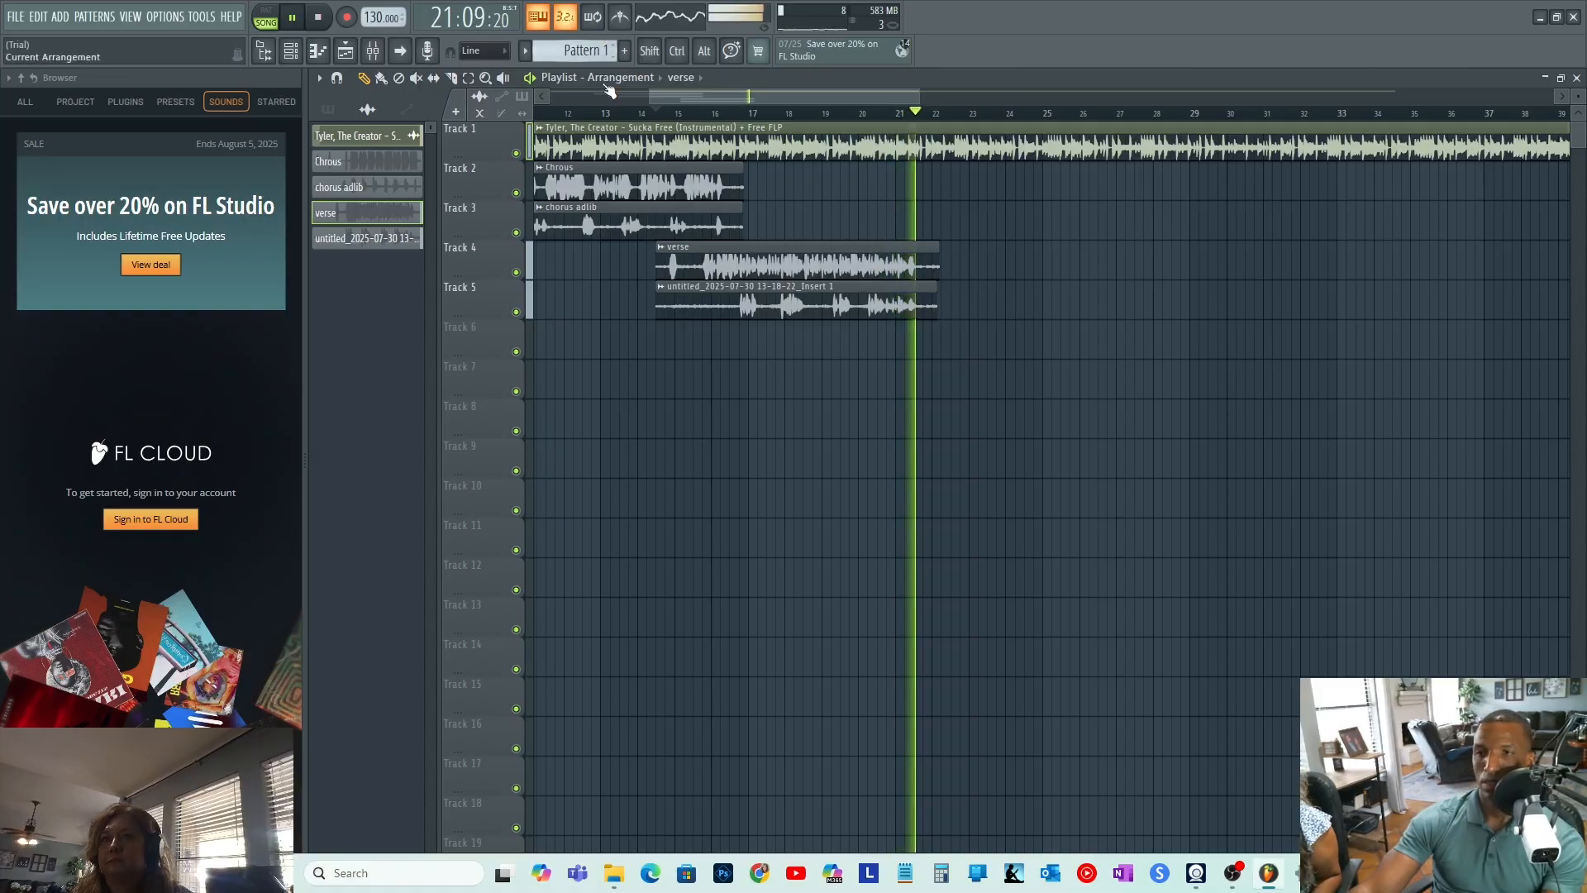
pyautogui.press('space')
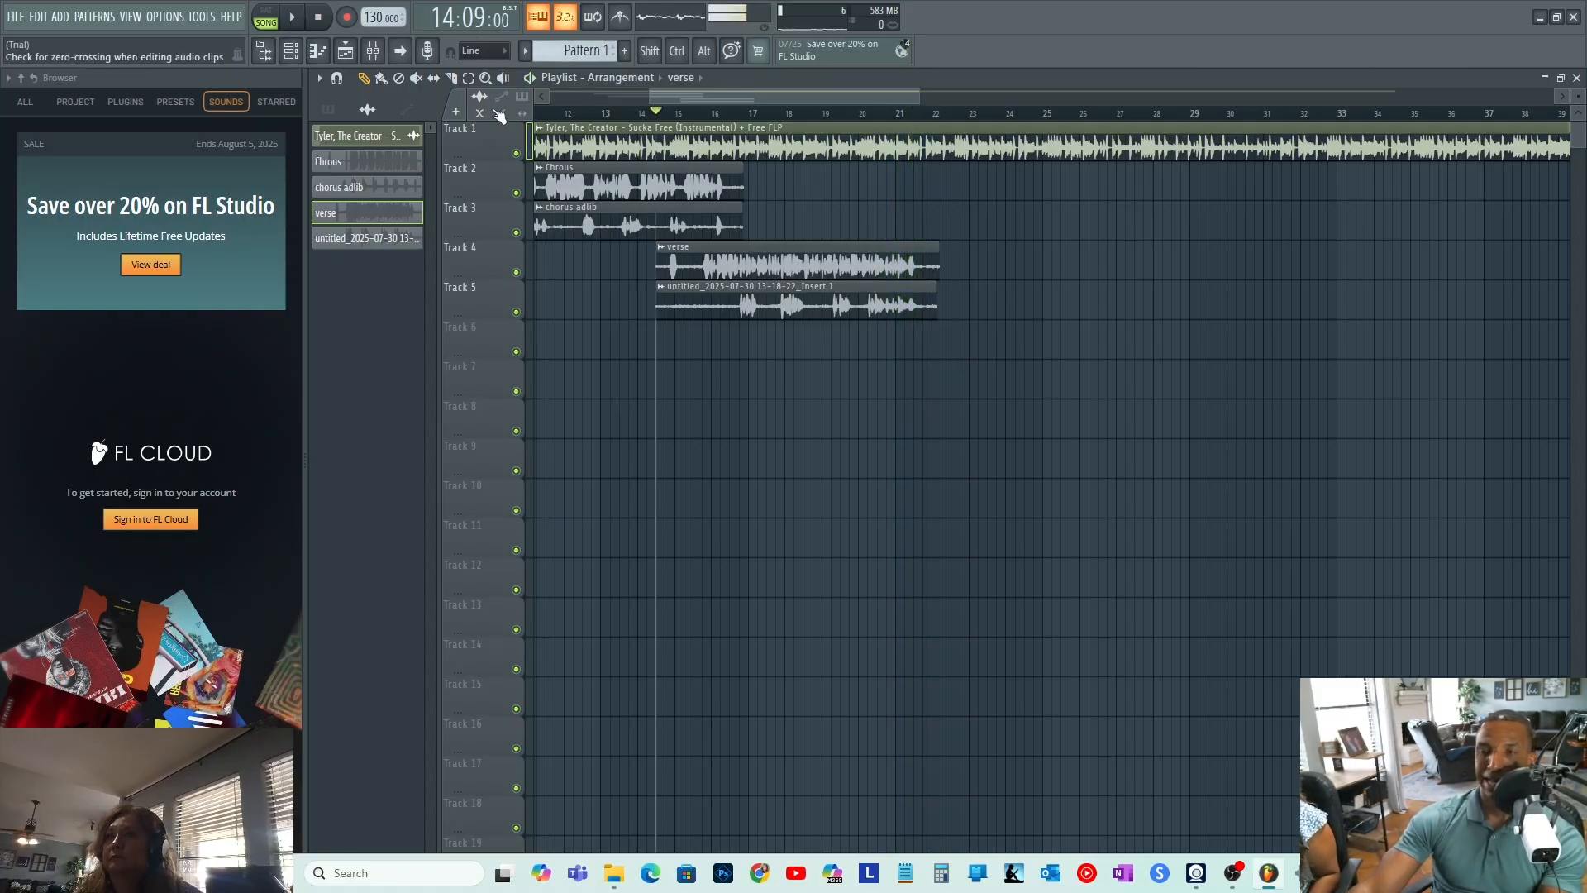
pyautogui.press('space')
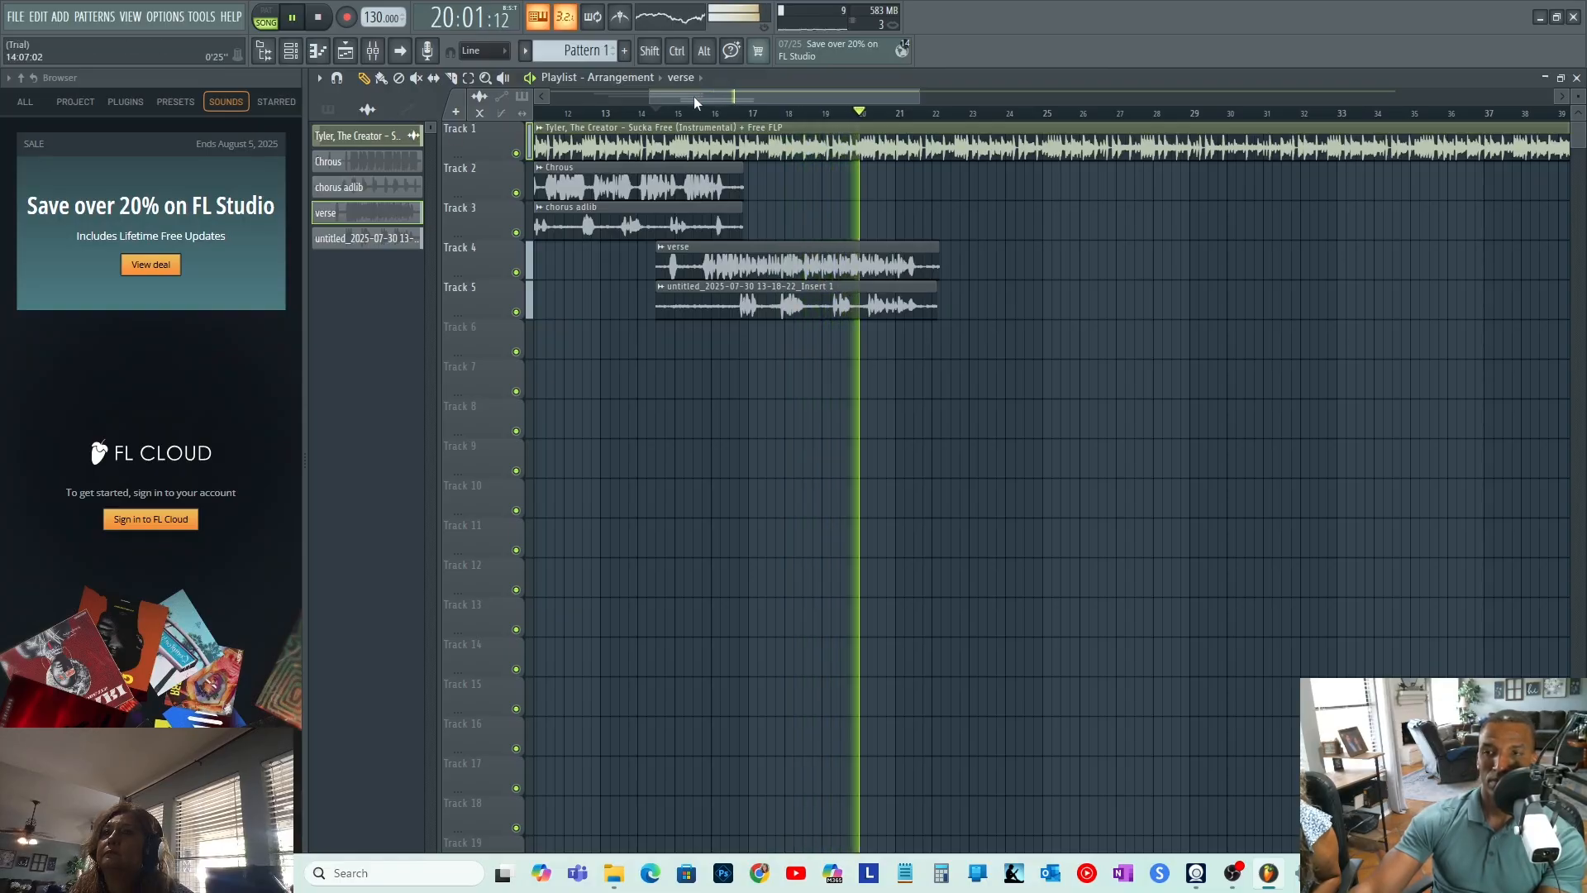
pyautogui.press('space')
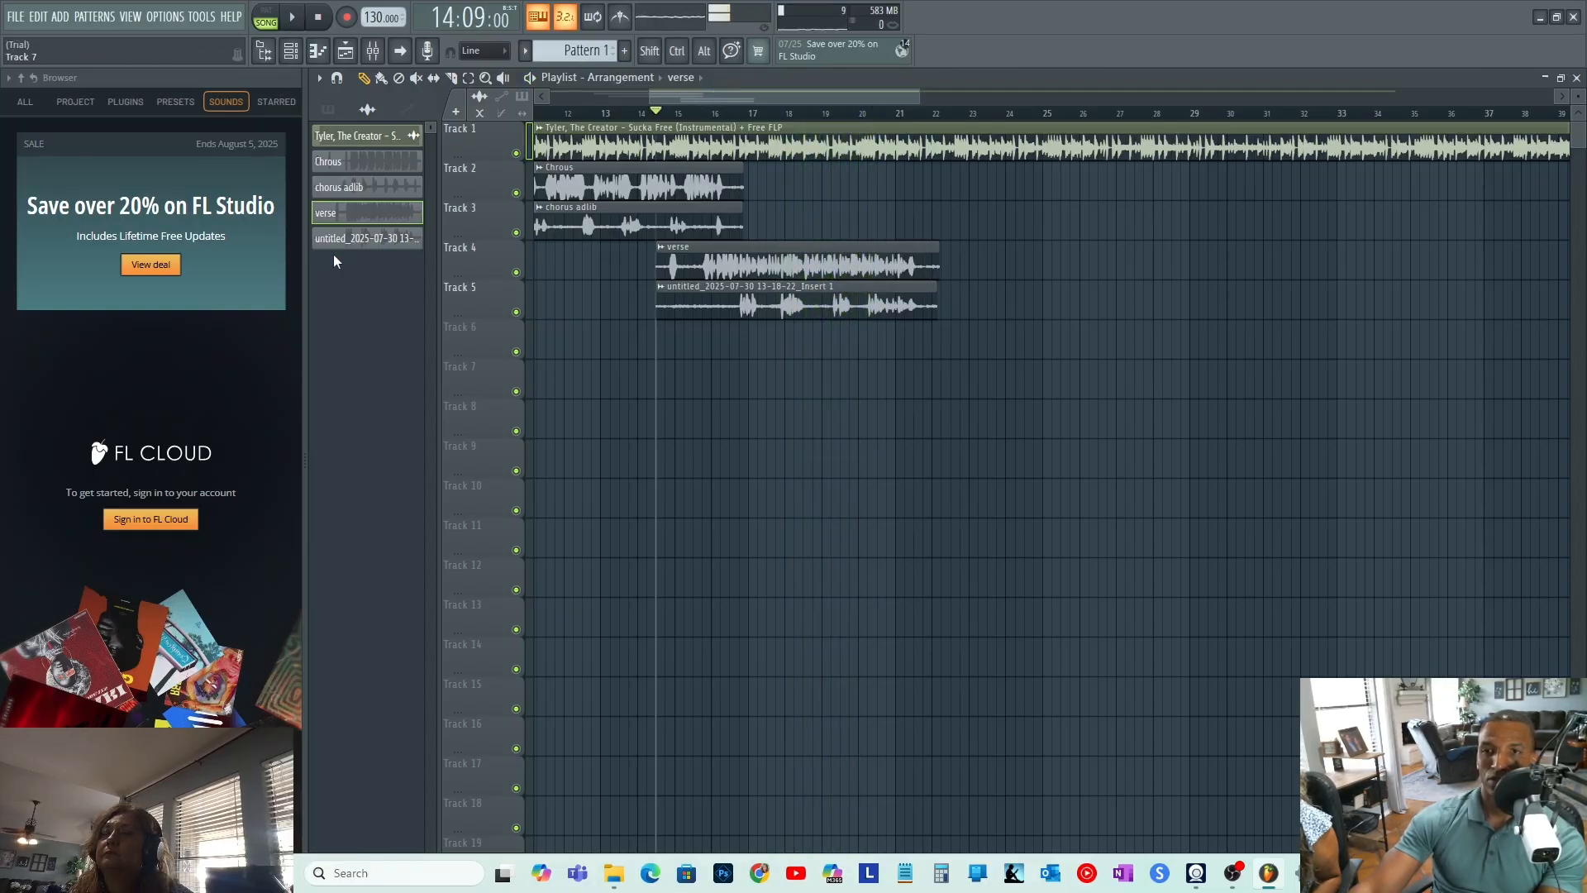
# - Rename the newly recorded Track 5 clip's channel as verse adlib remedy
pyautogui.rightClick(341, 239)
pyautogui.click(396, 302)
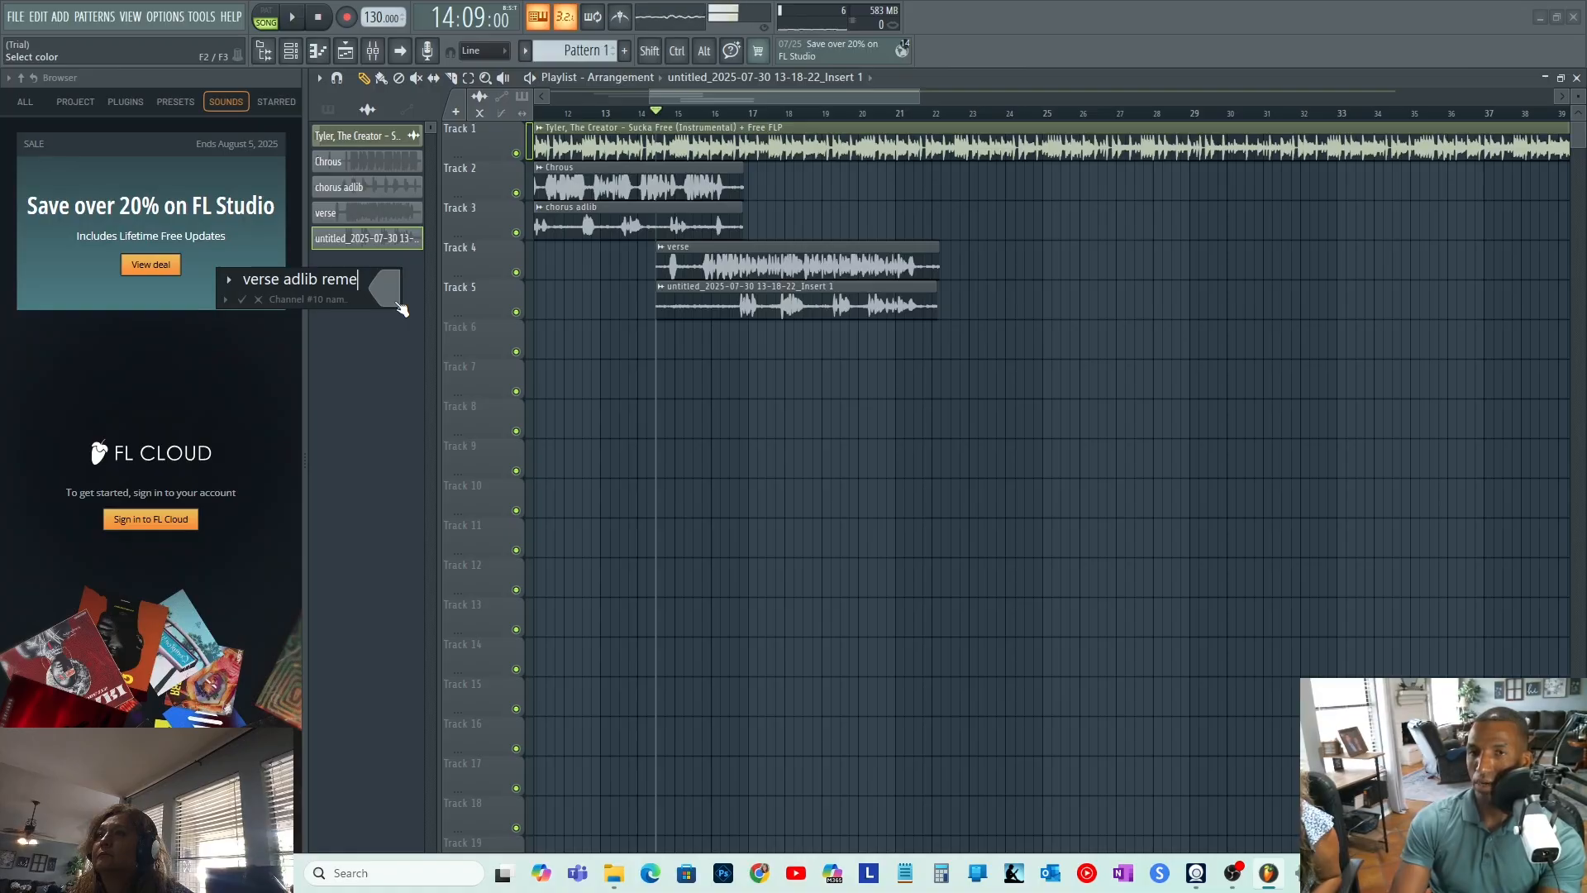
pyautogui.press('Return')
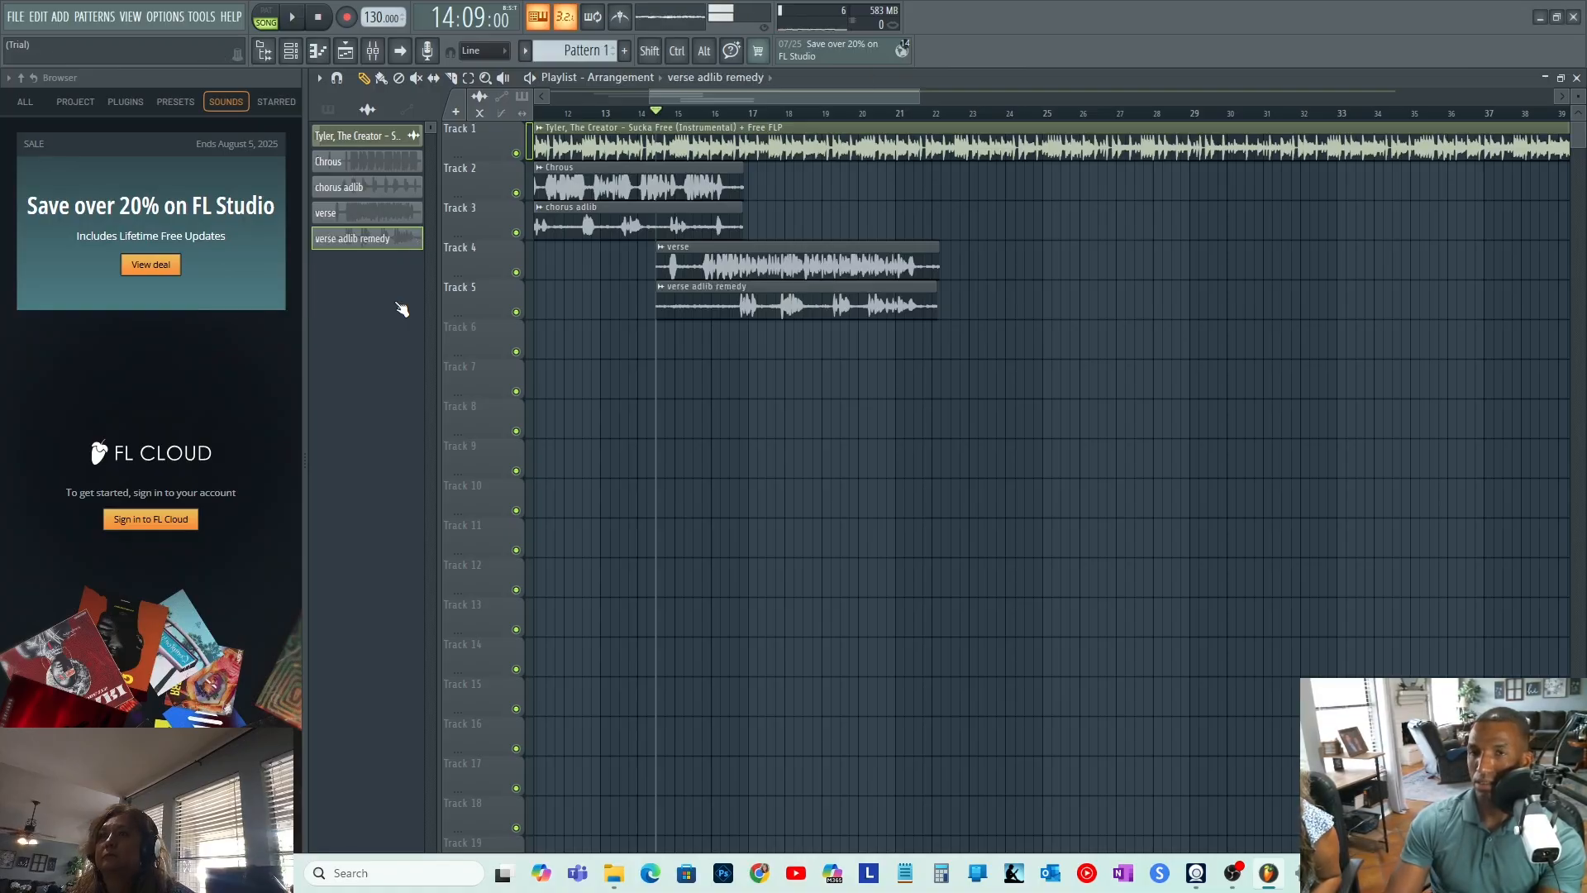
# - Rename the verse channel as verse remedy
pyautogui.rightClick(379, 206)
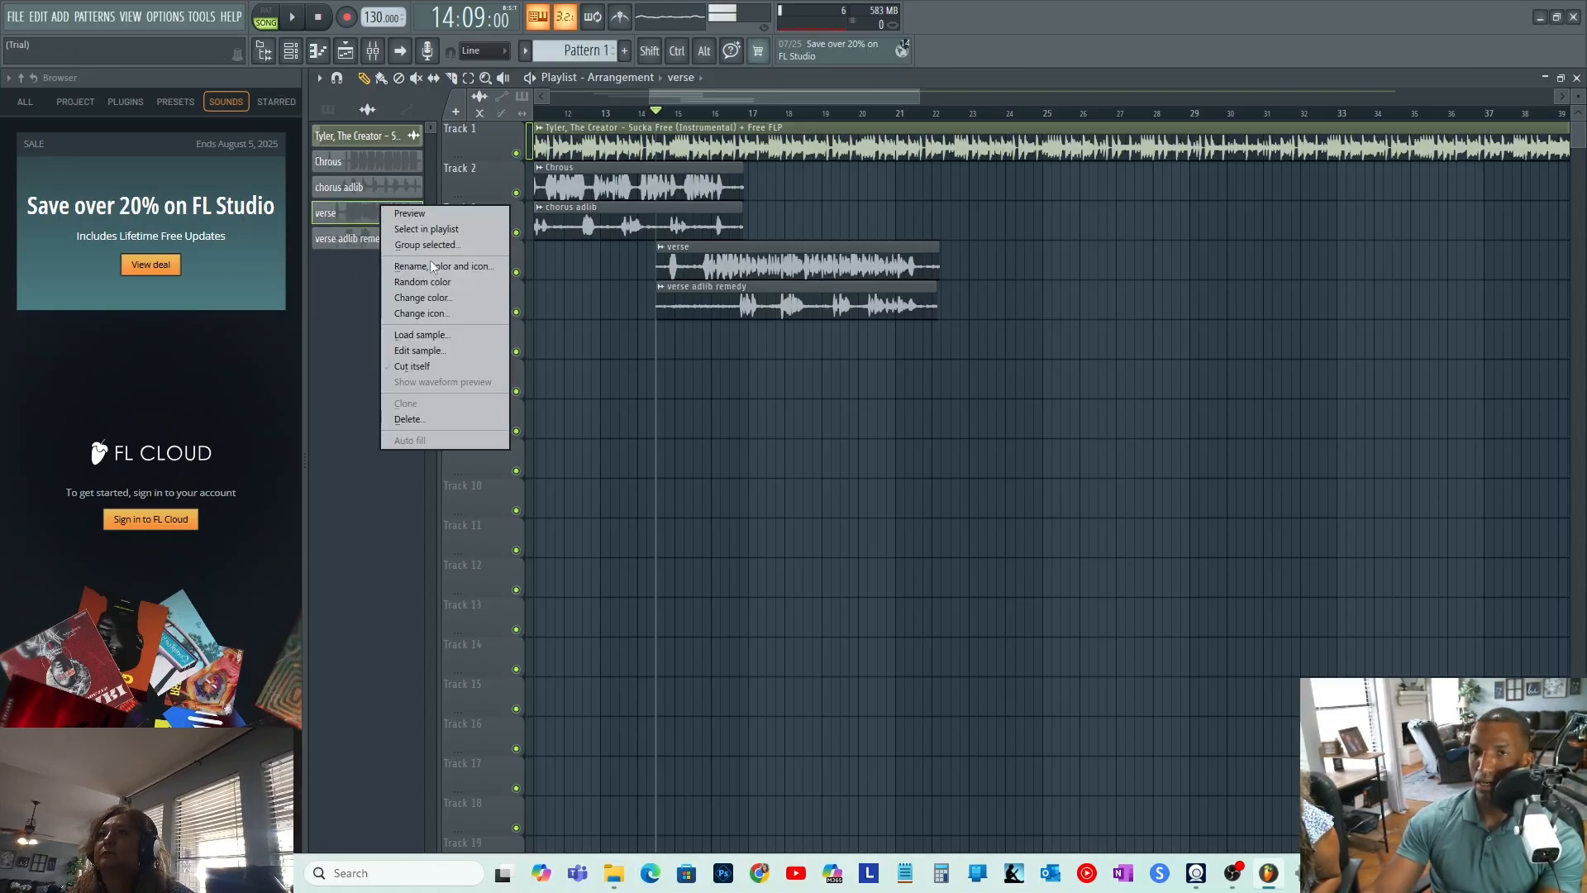
pyautogui.click(437, 266)
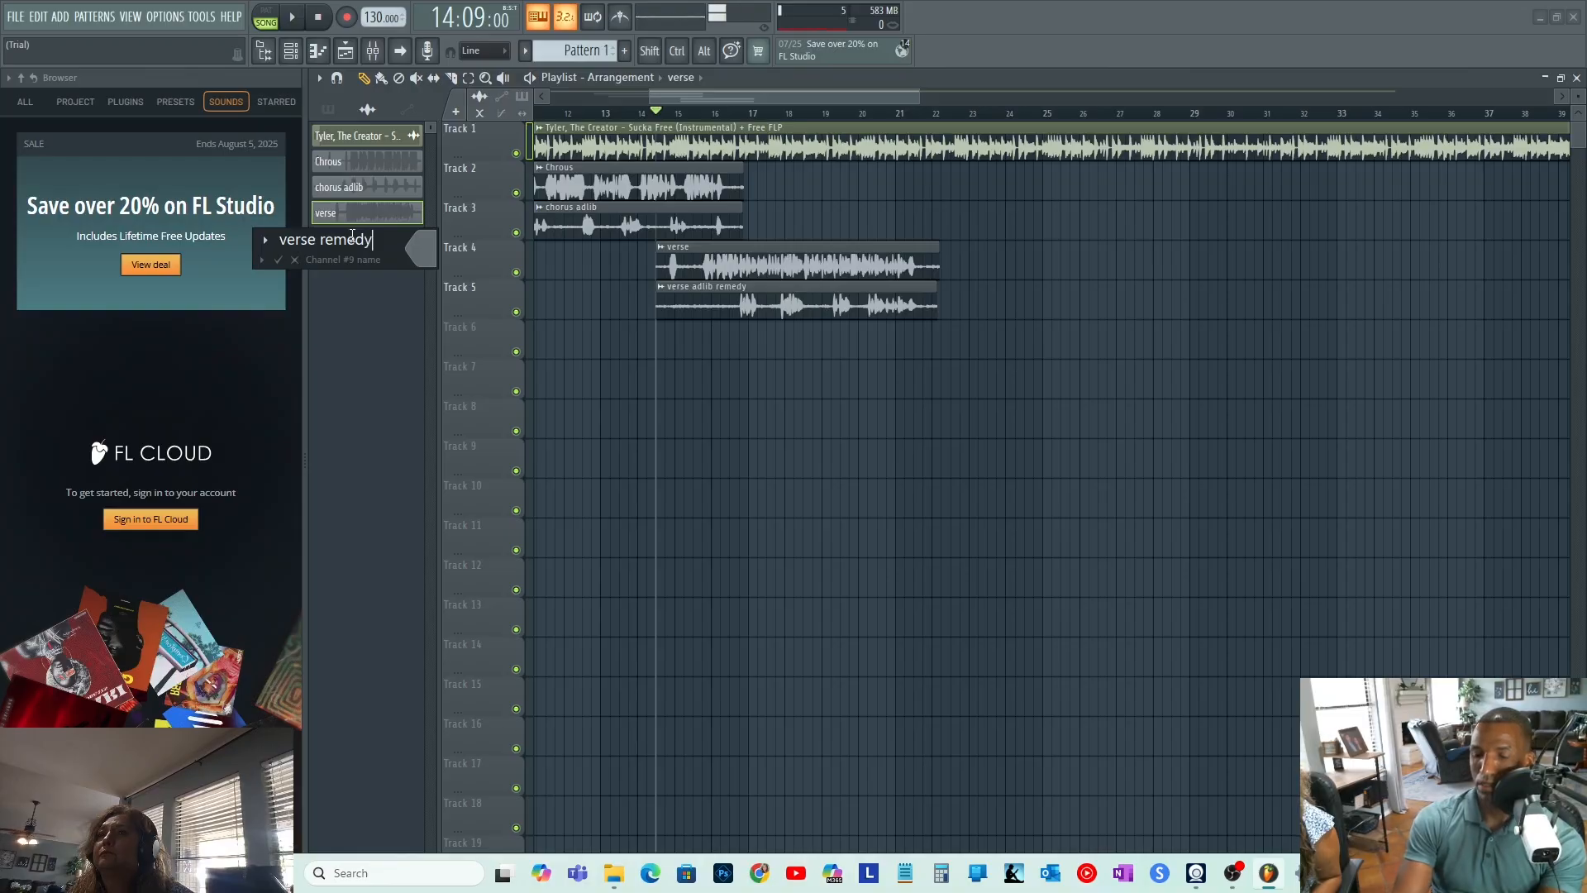
pyautogui.write('remedy')
pyautogui.press('Return')
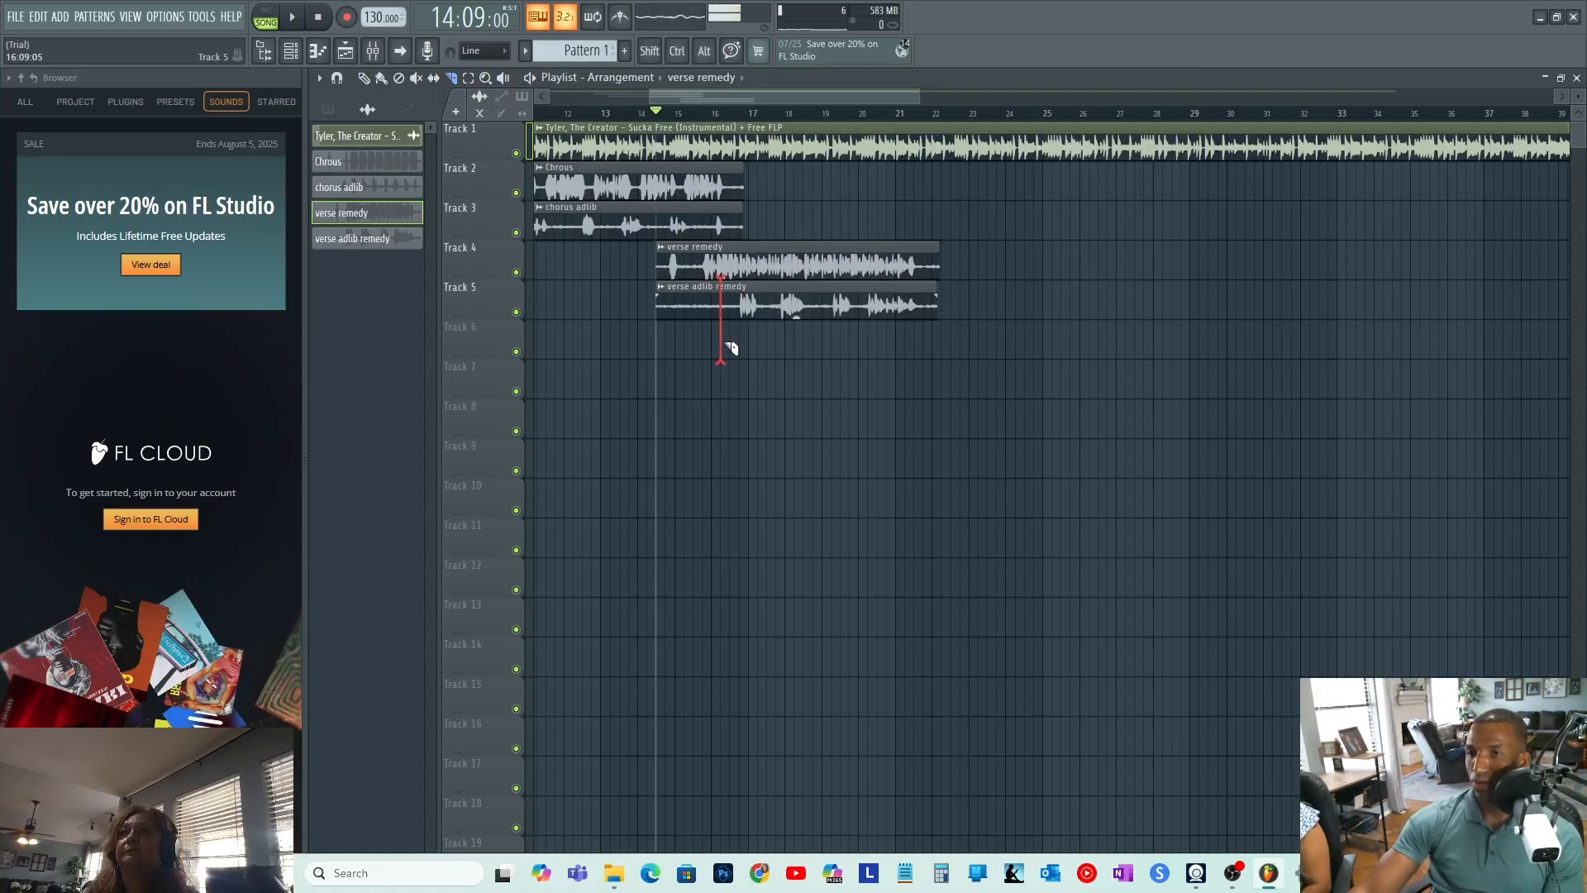
# - Slice off the verse adlib remedy clip's lead-in before about bar 16.4 and play the layered verse from 14:09
pyautogui.moveTo(730, 333); pyautogui.dragTo(730, 333)
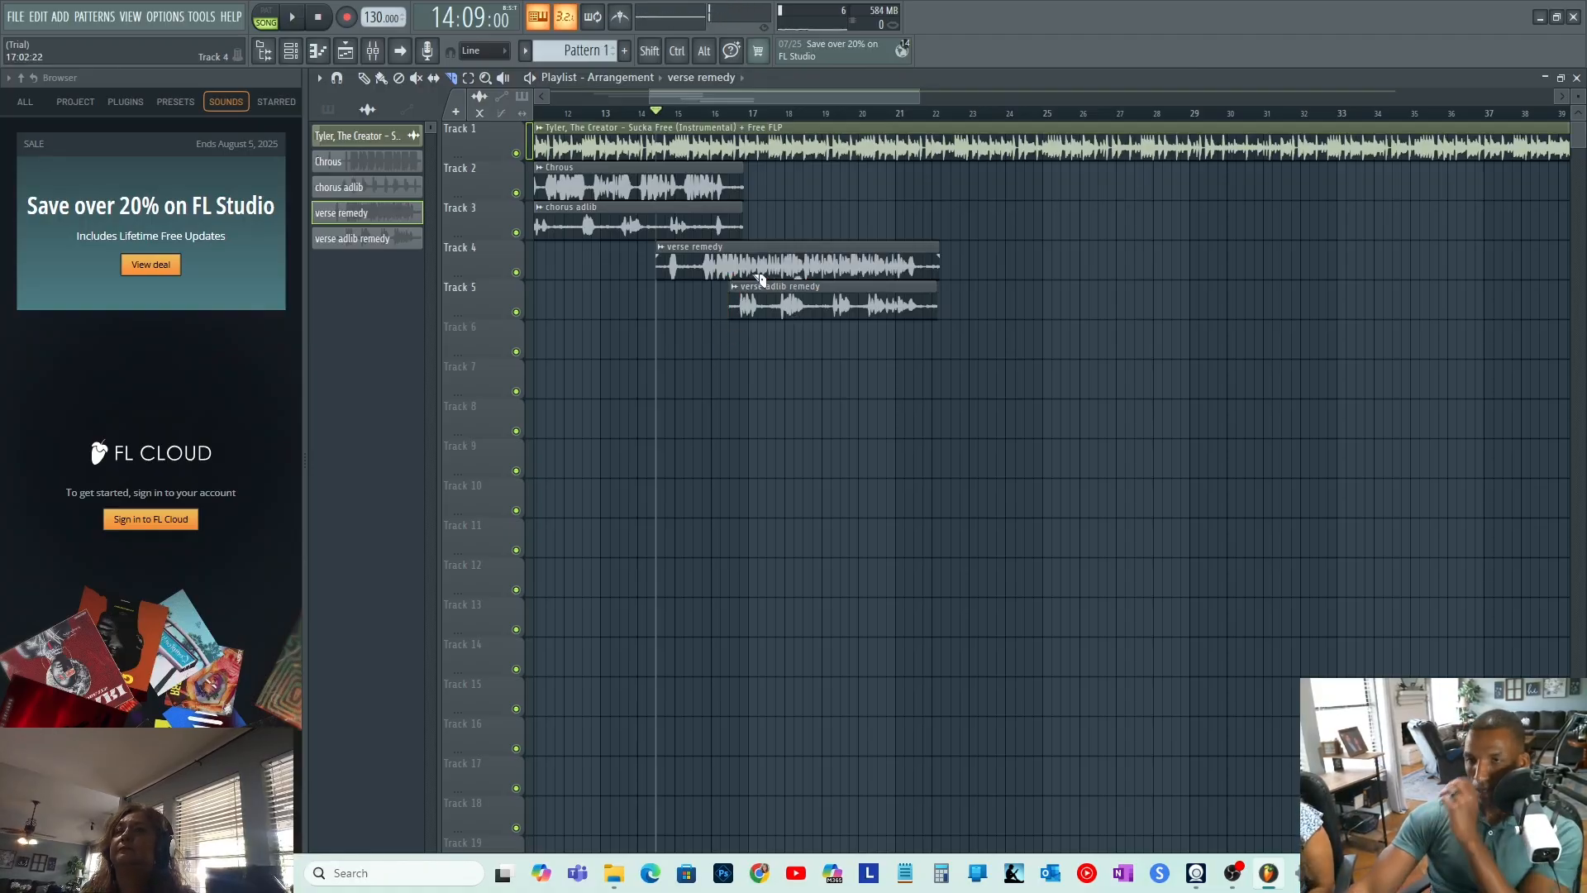
pyautogui.press('space')
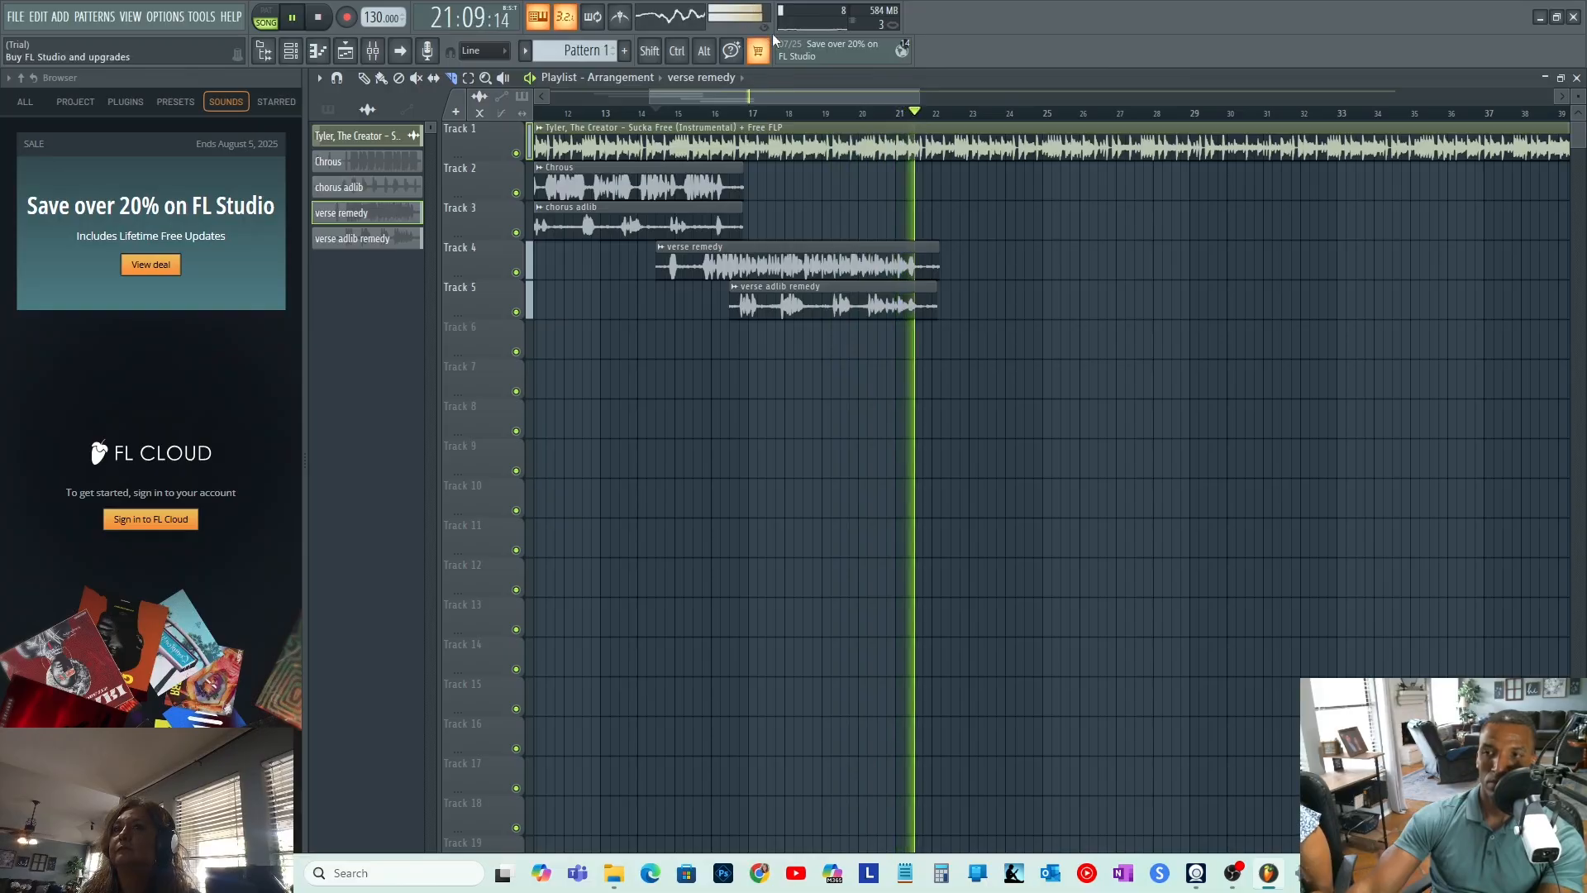
pyautogui.press('space')
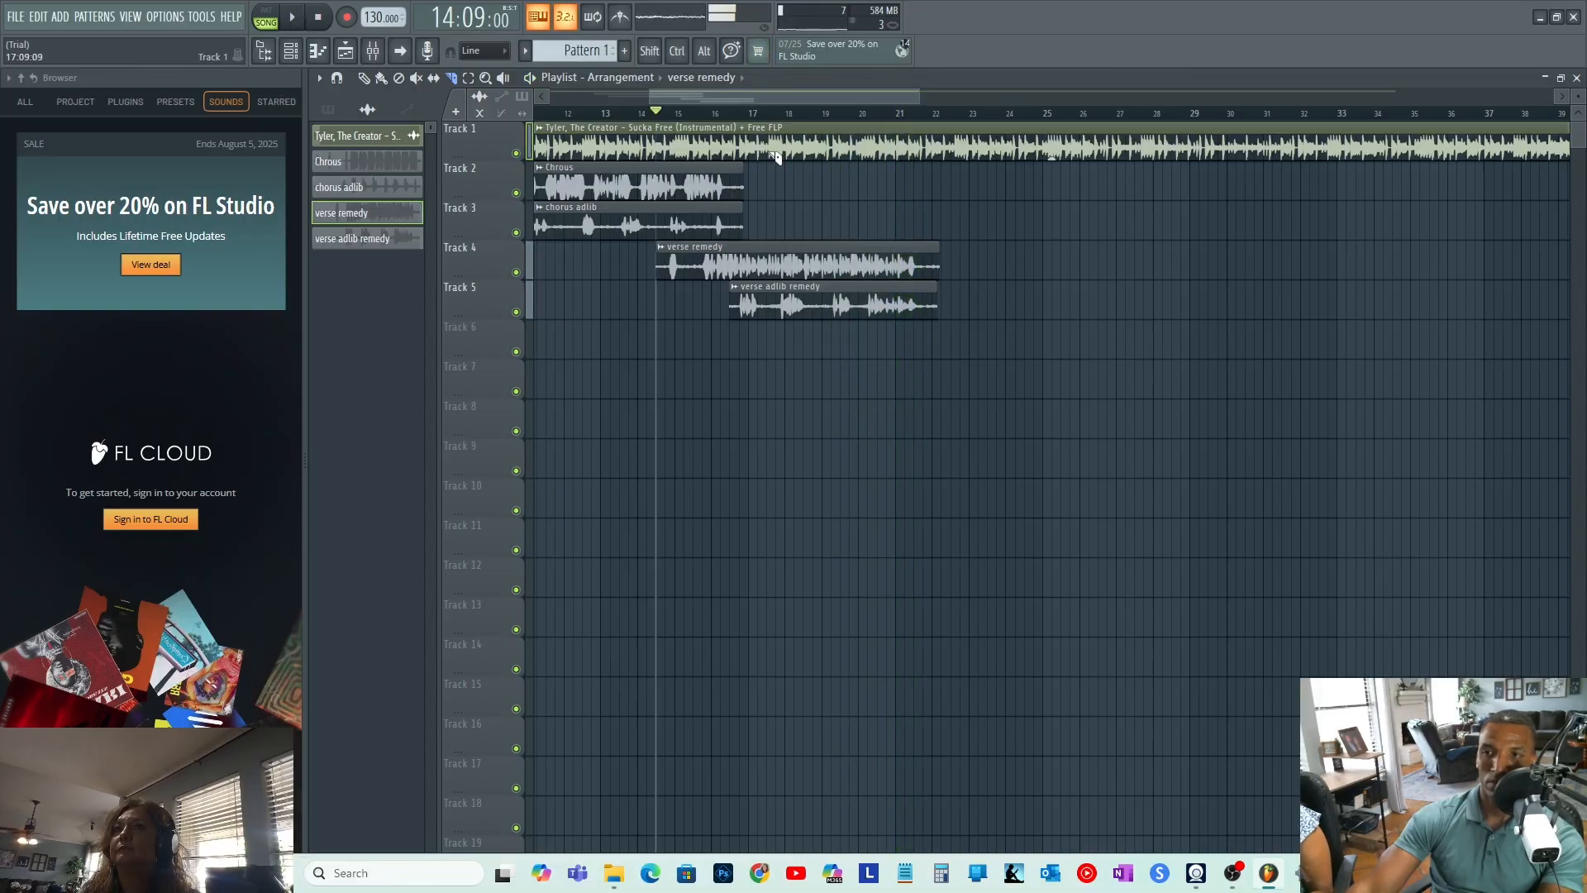
# - Record a third verse layer from 14:09 to about bar 22 into the playlist
pyautogui.click(349, 17)
pyautogui.click(754, 488)
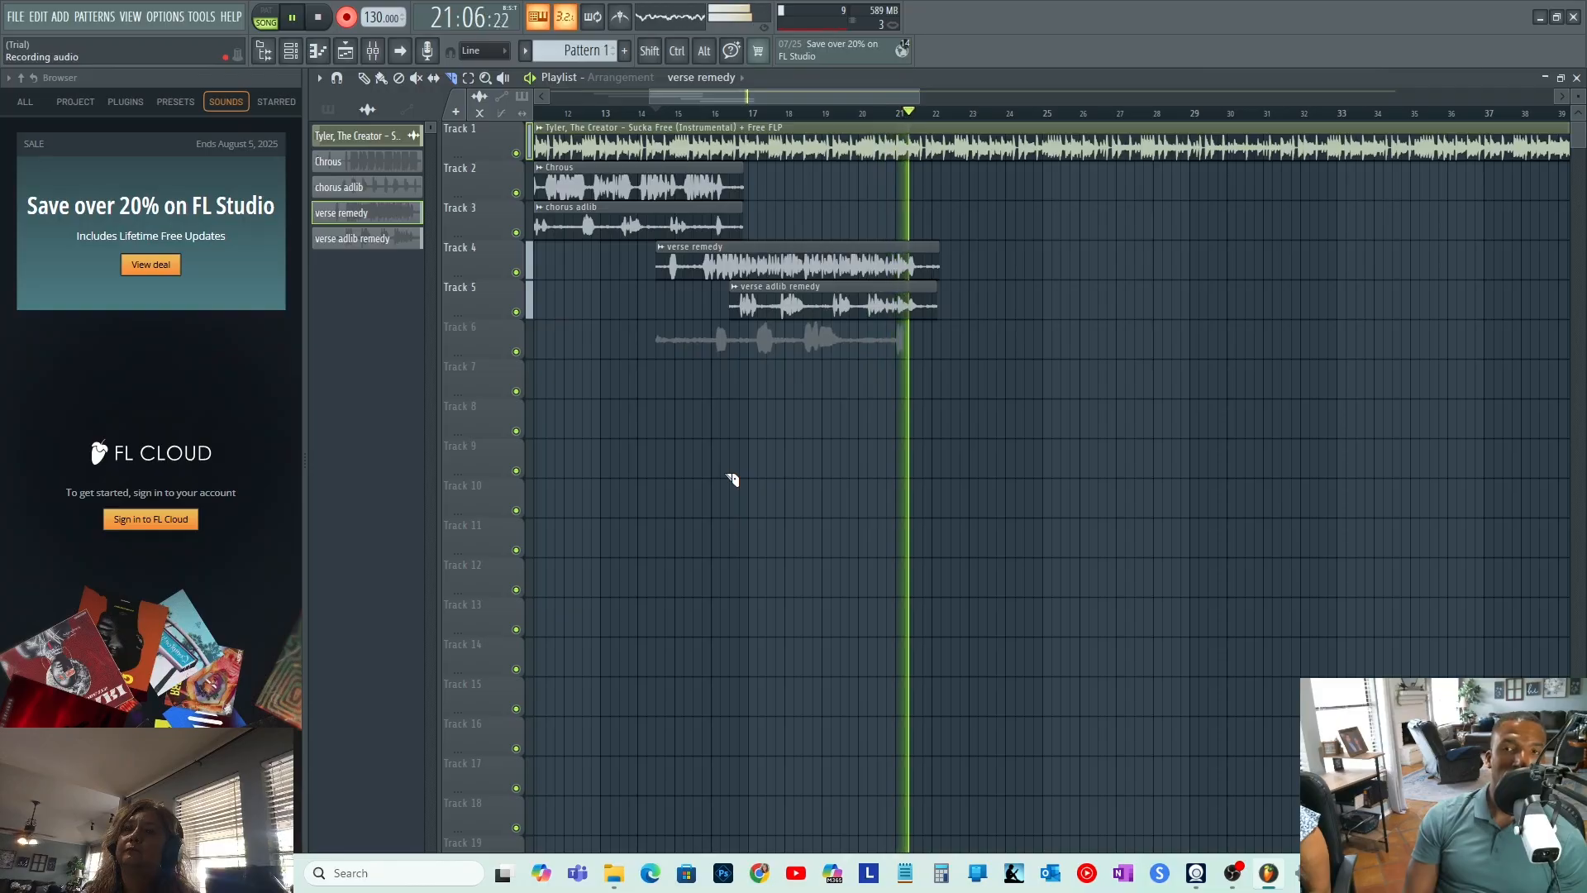
pyautogui.press('space')
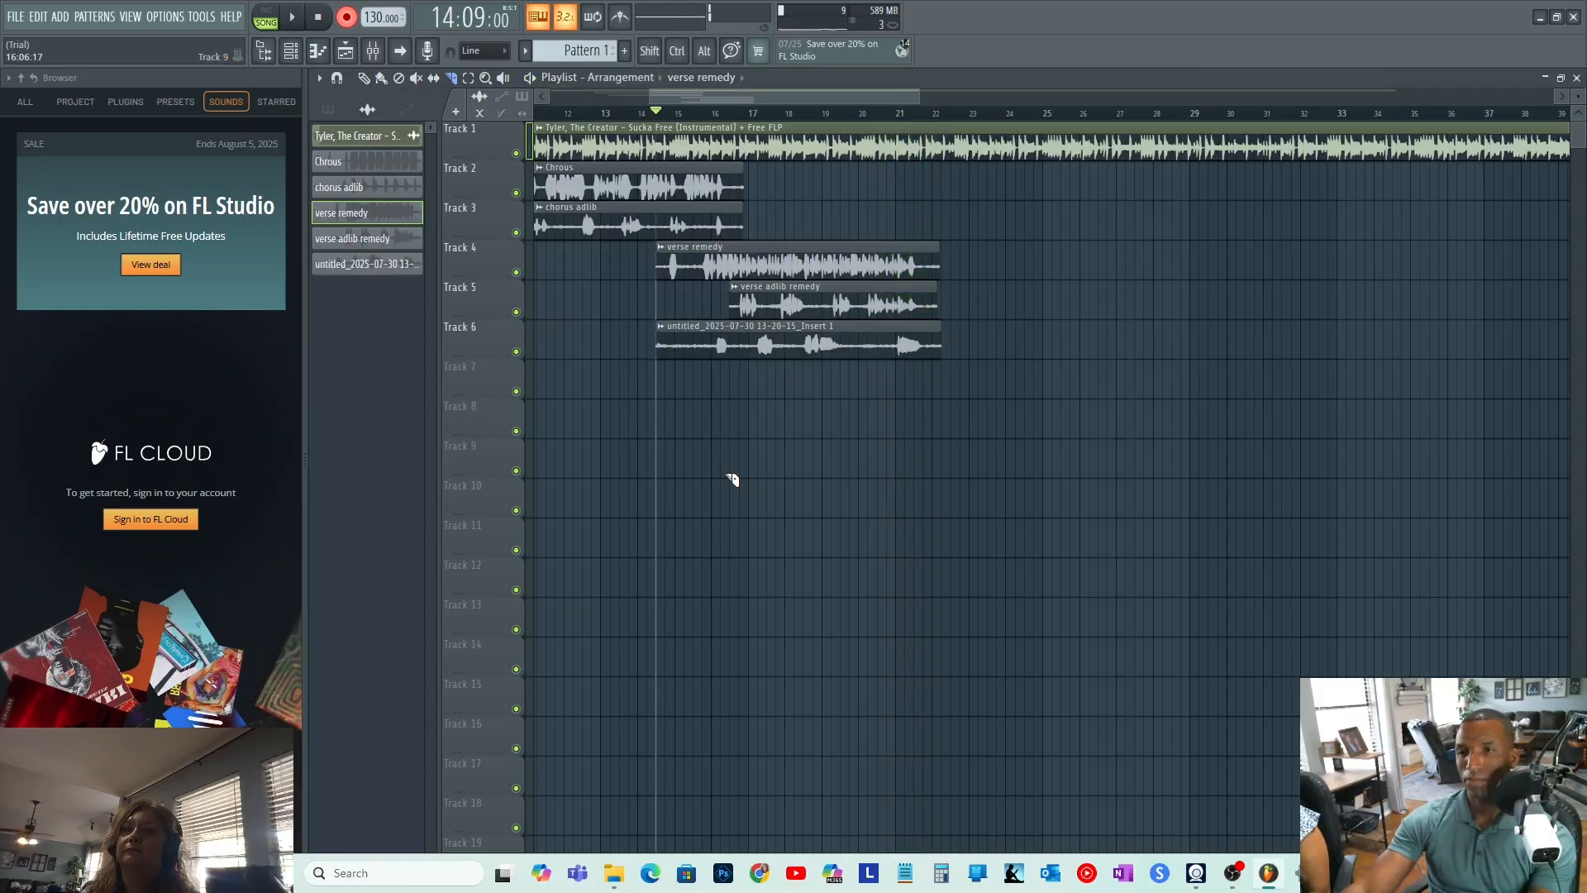
# - Play the three verse layers from 14:09 and slice off the Track 6 clip's lead-in before about bar 16
pyautogui.press('space')
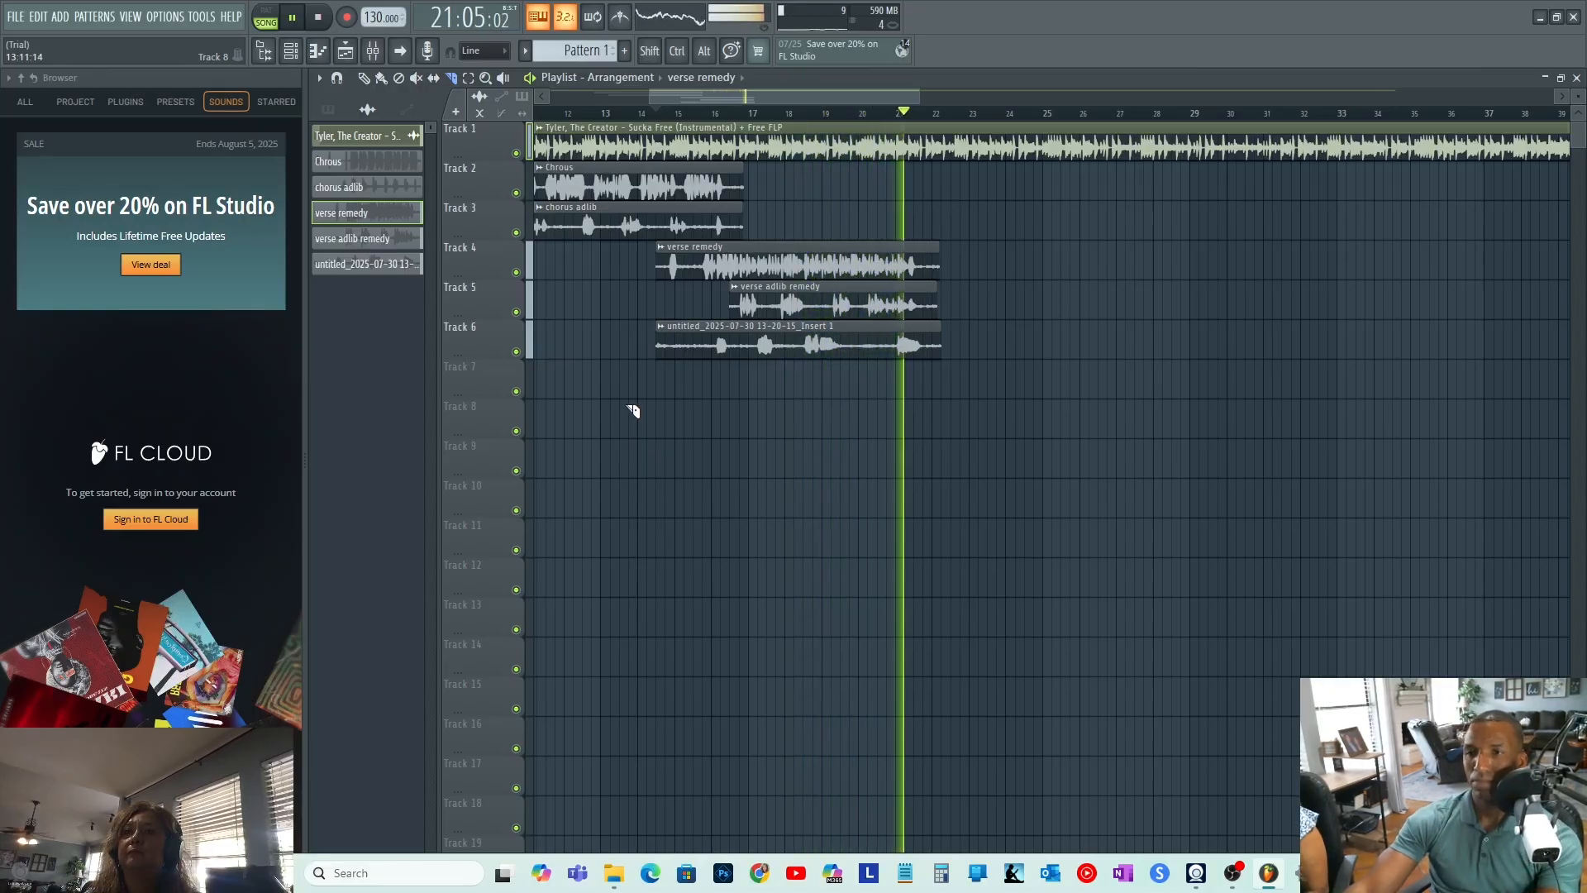
pyautogui.press('space')
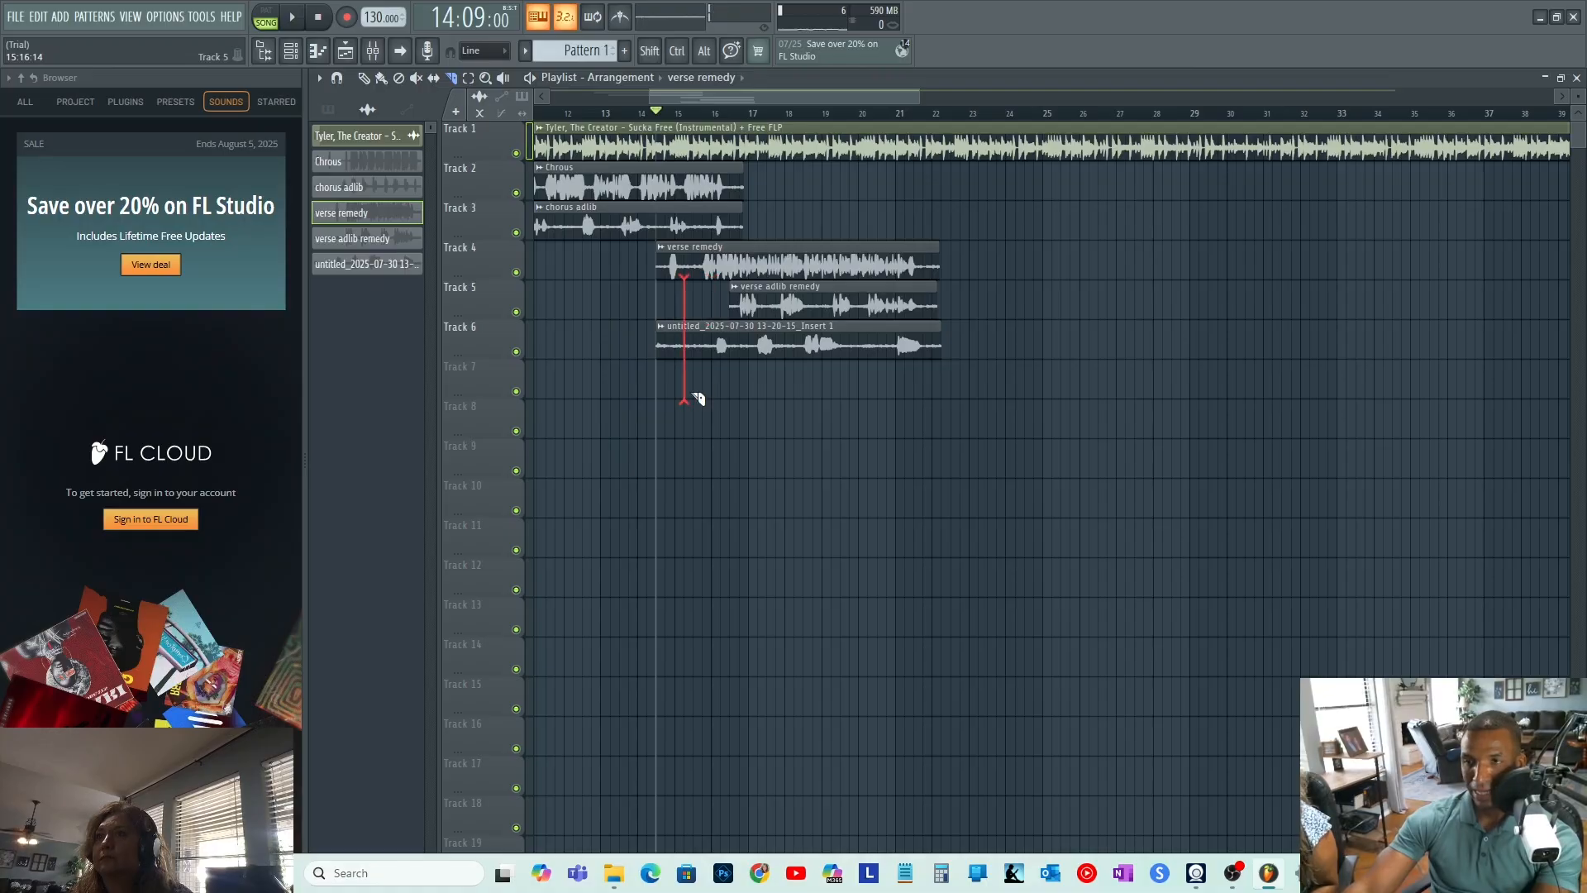
pyautogui.moveTo(712, 367); pyautogui.dragTo(713, 367)
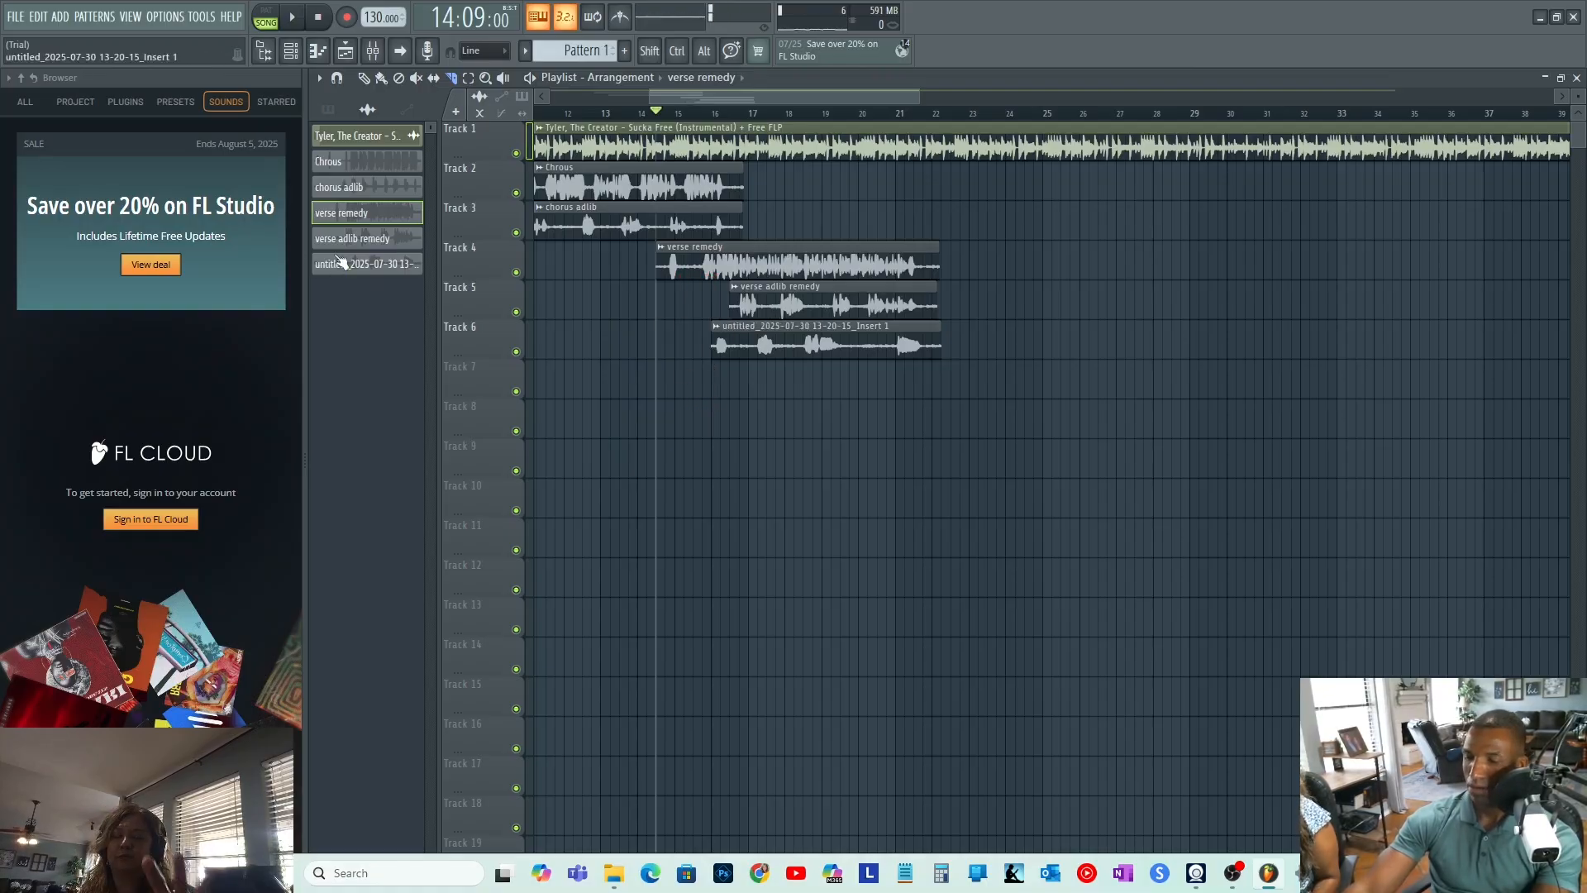
# - Rename the Track 6 recording's channel as verse remedy sing adlibs
pyautogui.rightClick(377, 277)
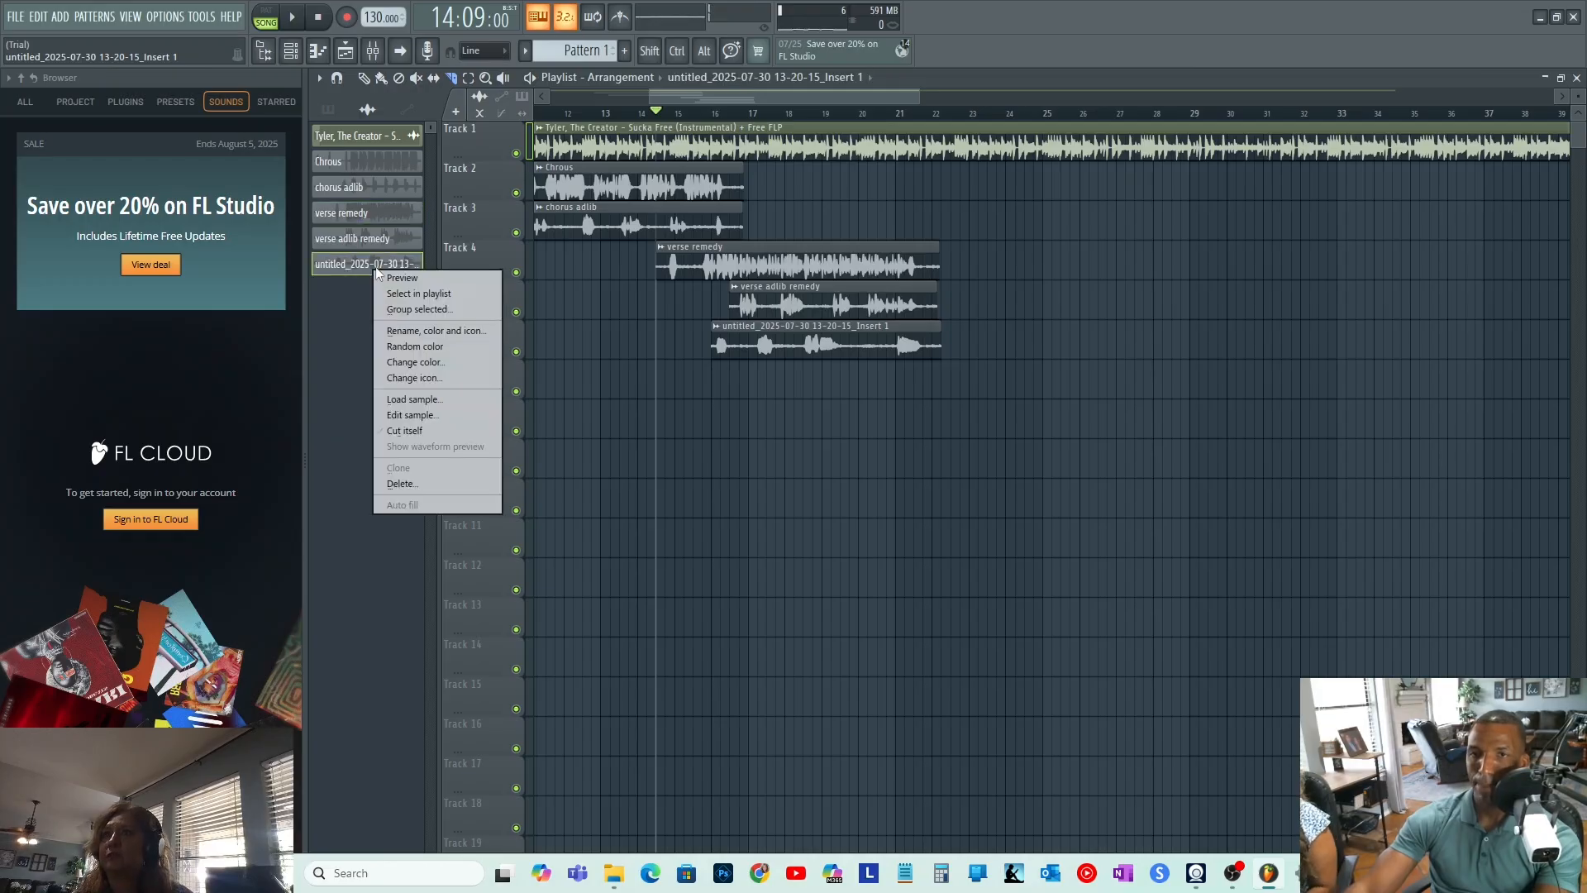
pyautogui.click(411, 339)
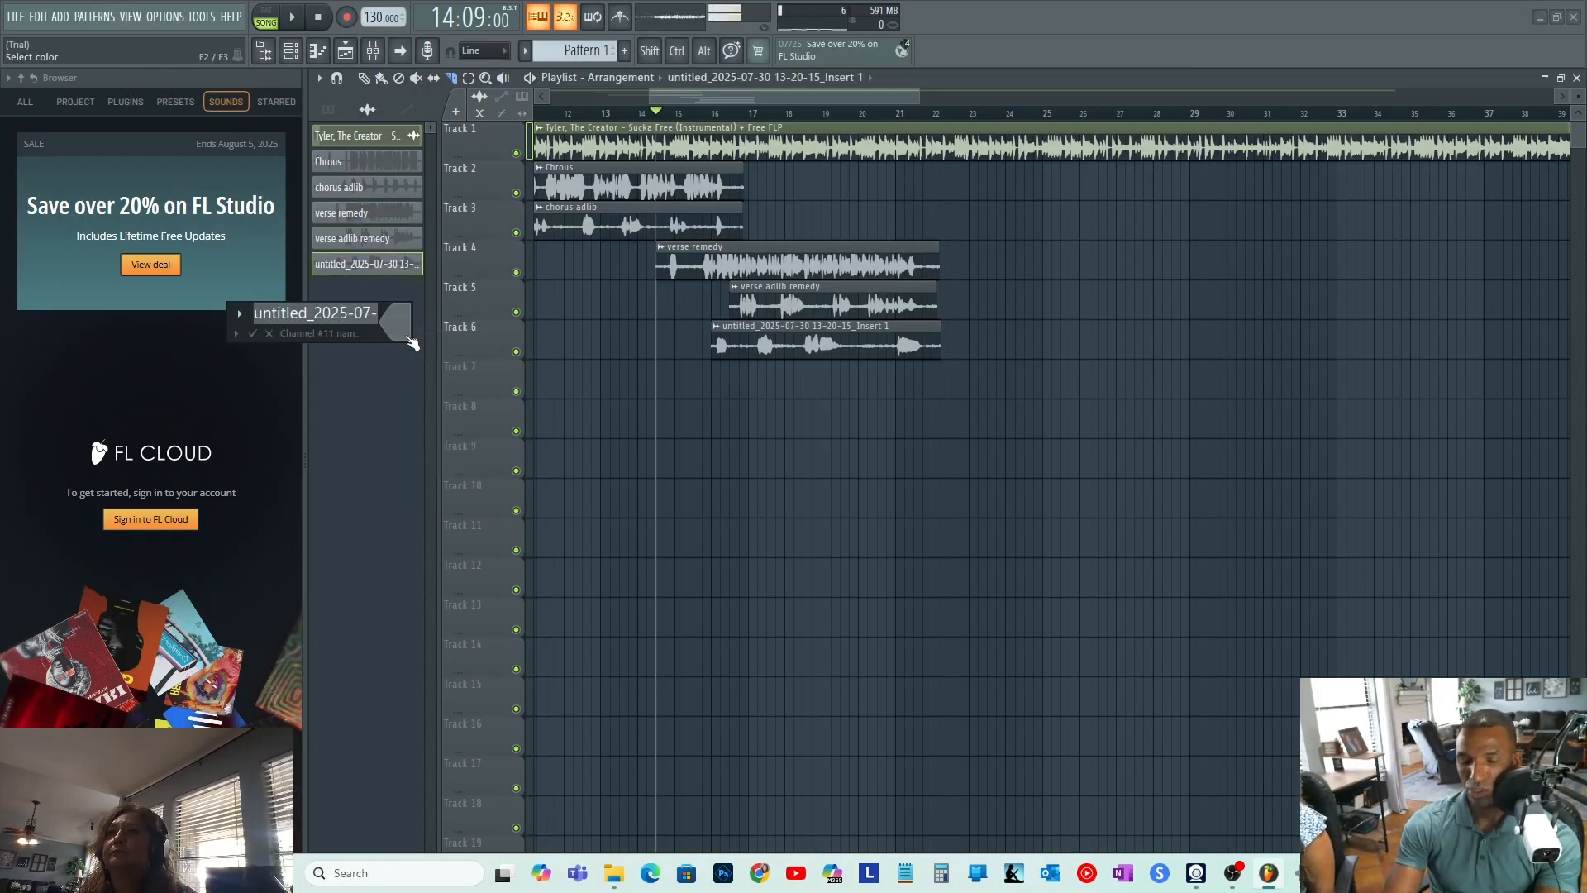
pyautogui.write('ver')
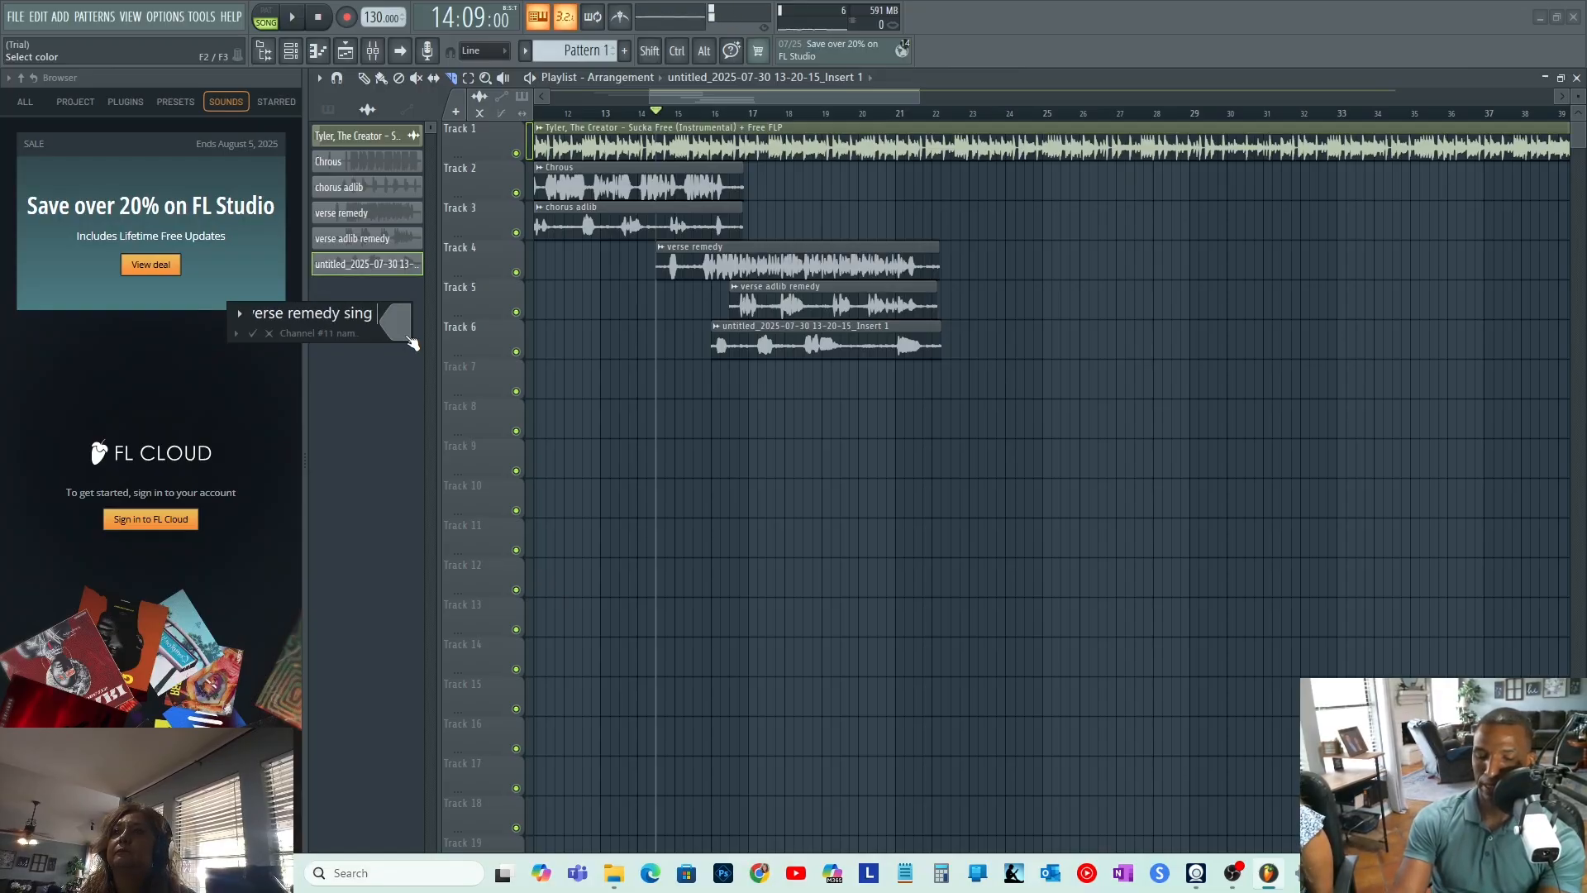
pyautogui.write('se remedy sing adlibs')
pyautogui.press('Return')
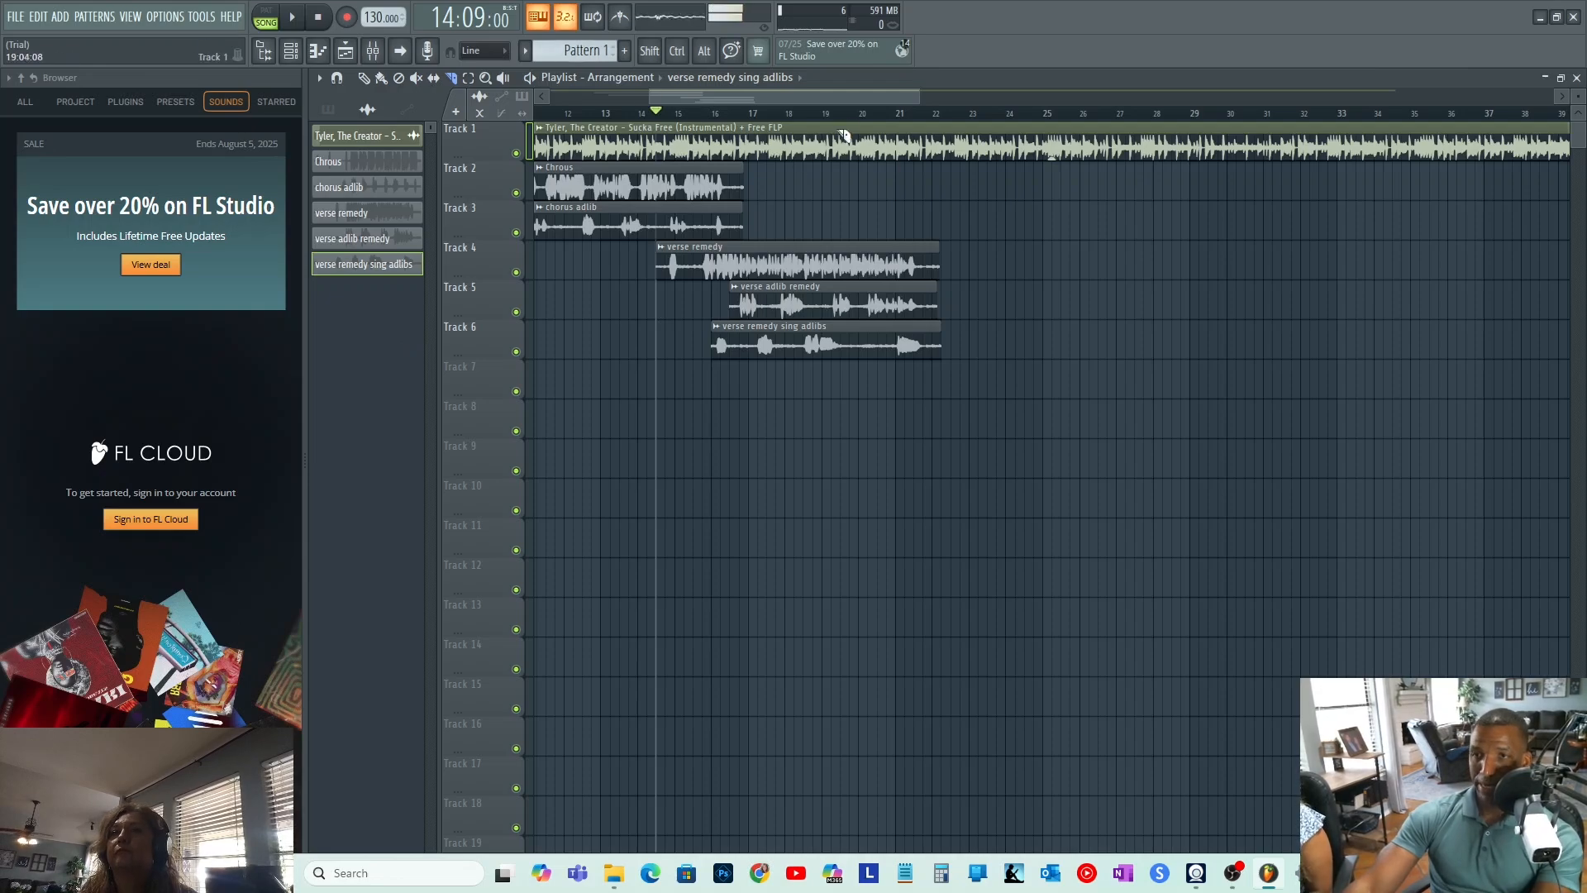
# - Copy the Chrous and chorus adlib clips and paste them on Tracks 2 and 3 at bar 21
pyautogui.moveTo(897, 118); pyautogui.dragTo(895, 116)
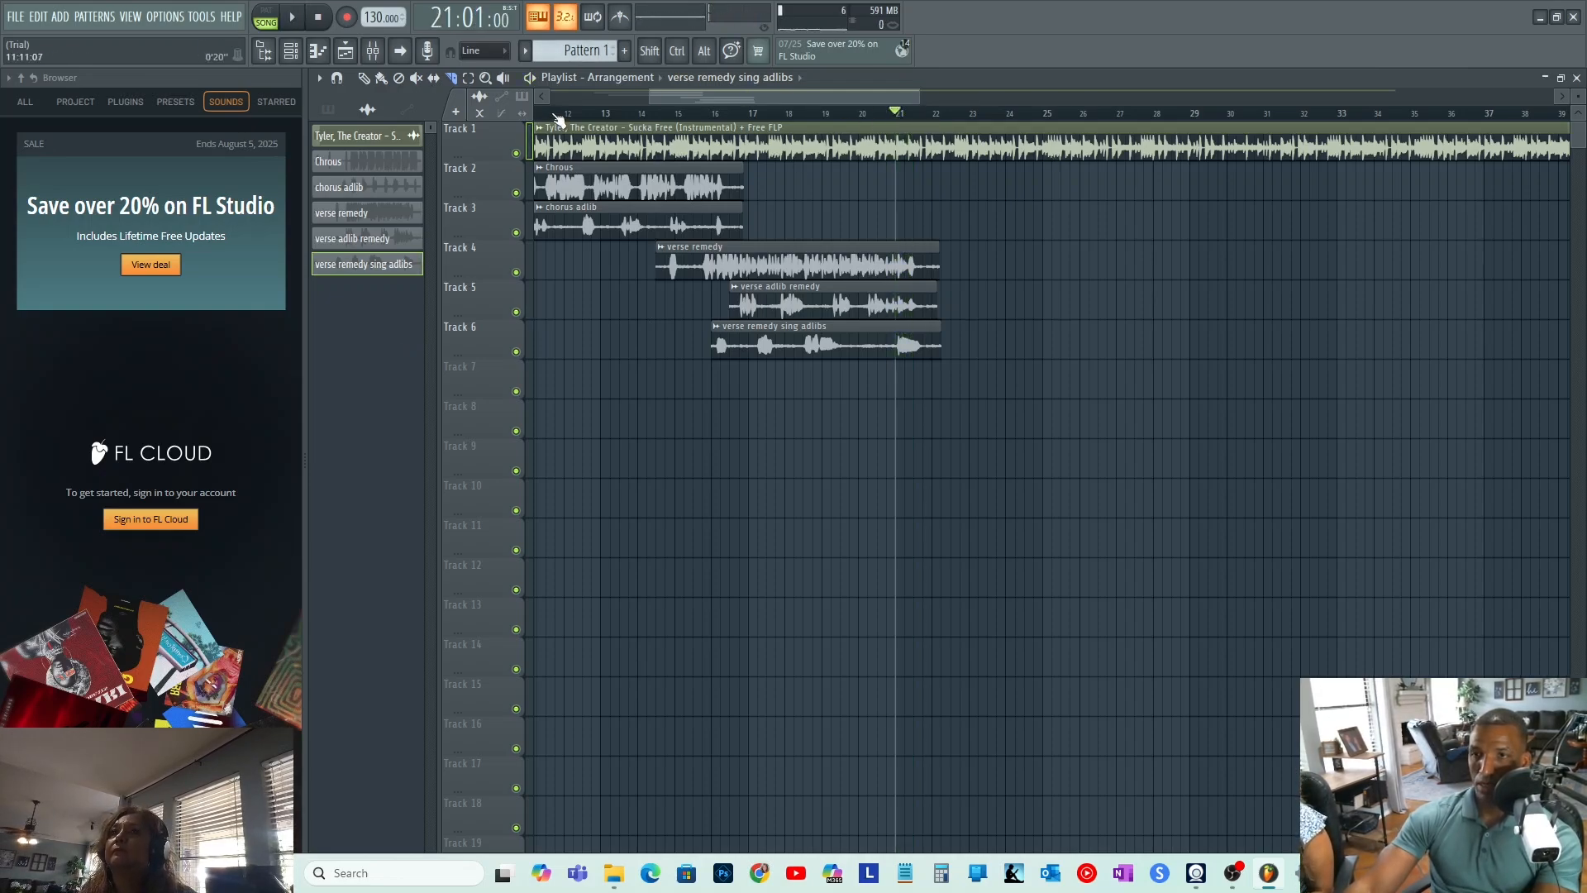
pyautogui.moveTo(647, 97); pyautogui.dragTo(552, 97)
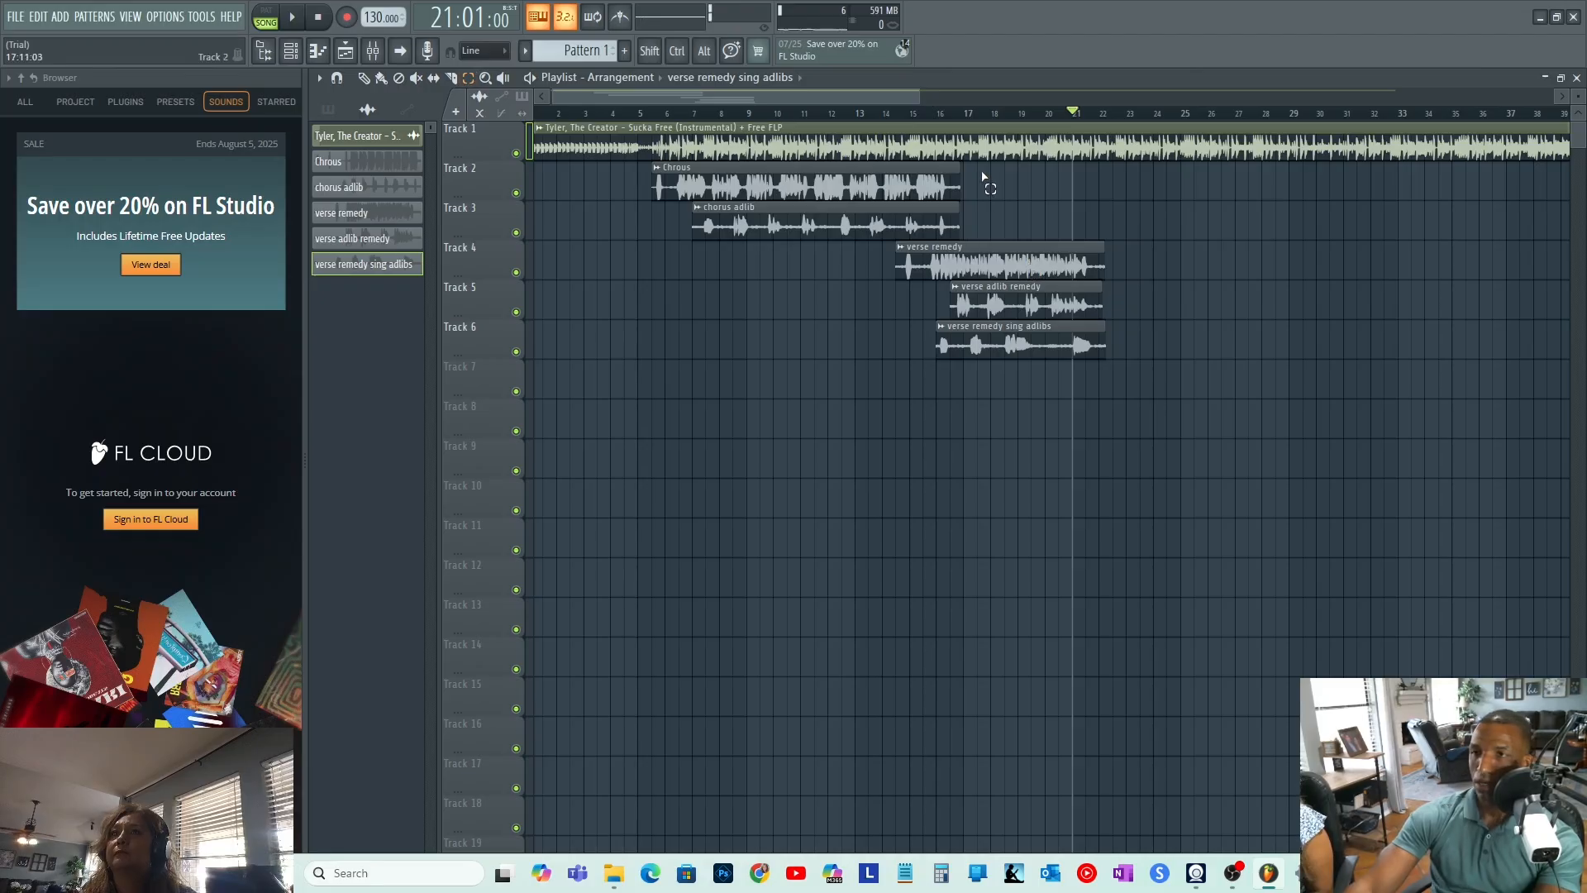
pyautogui.moveTo(983, 176); pyautogui.dragTo(650, 215)
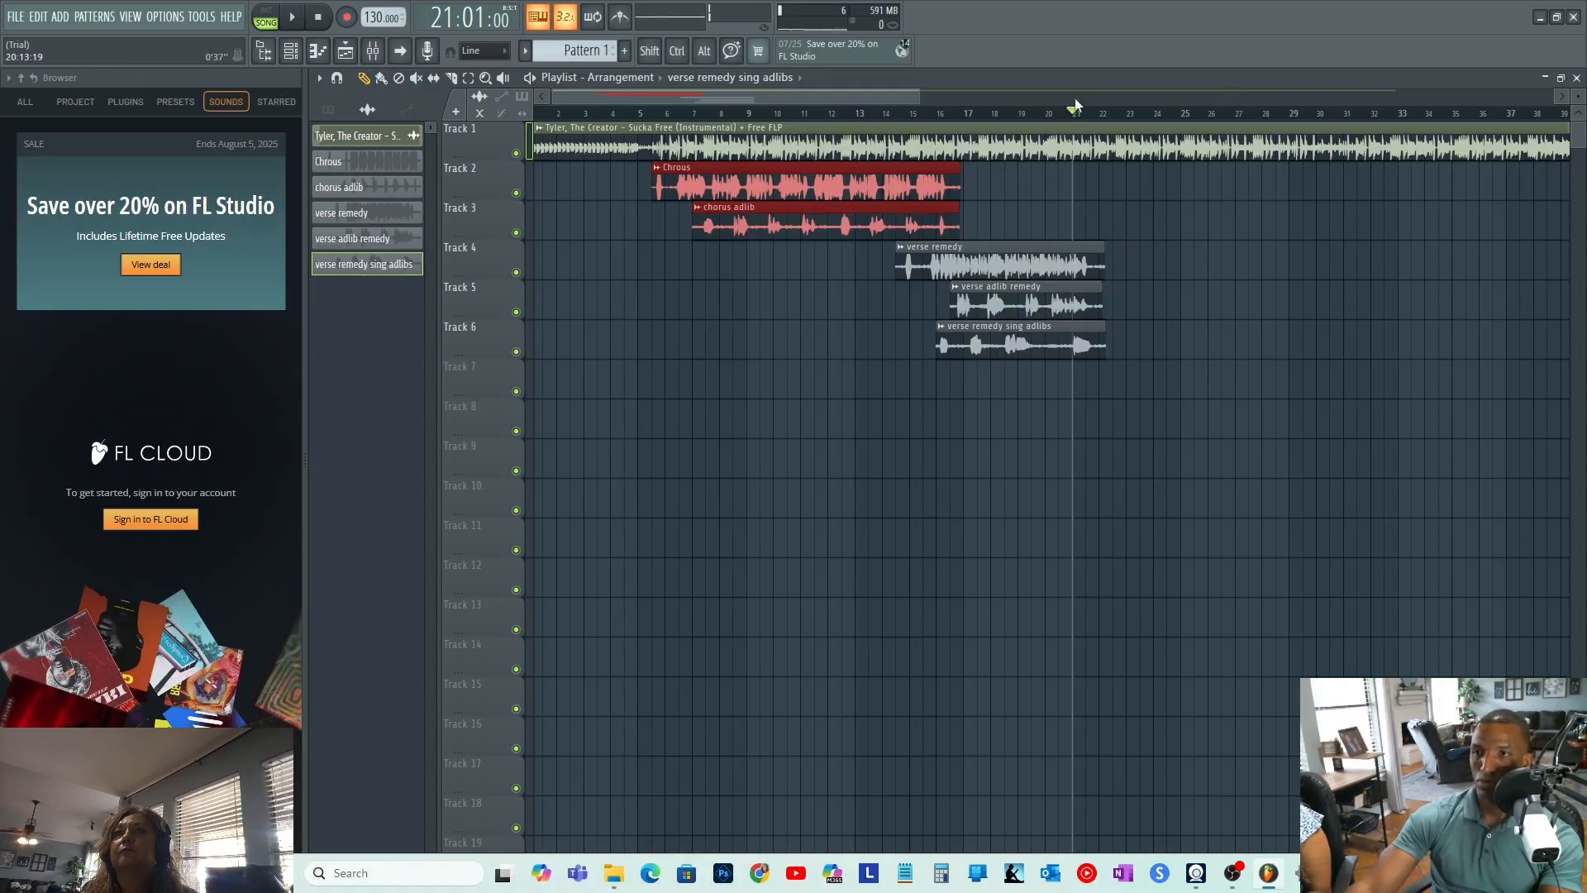
pyautogui.click(1077, 189)
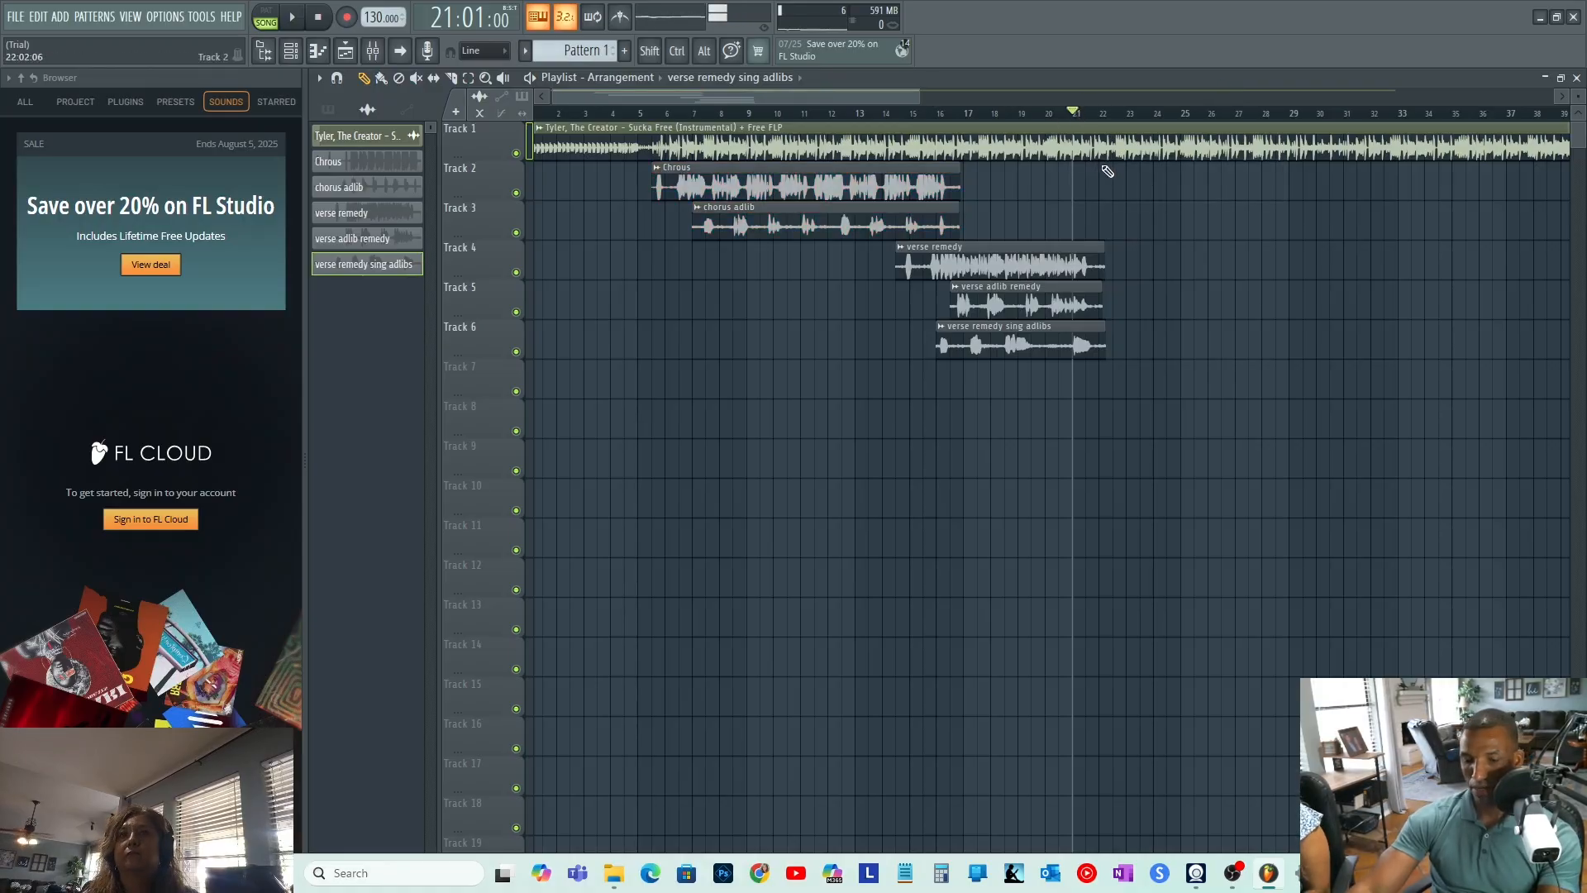
pyautogui.hotkey('ctrl', 'v')
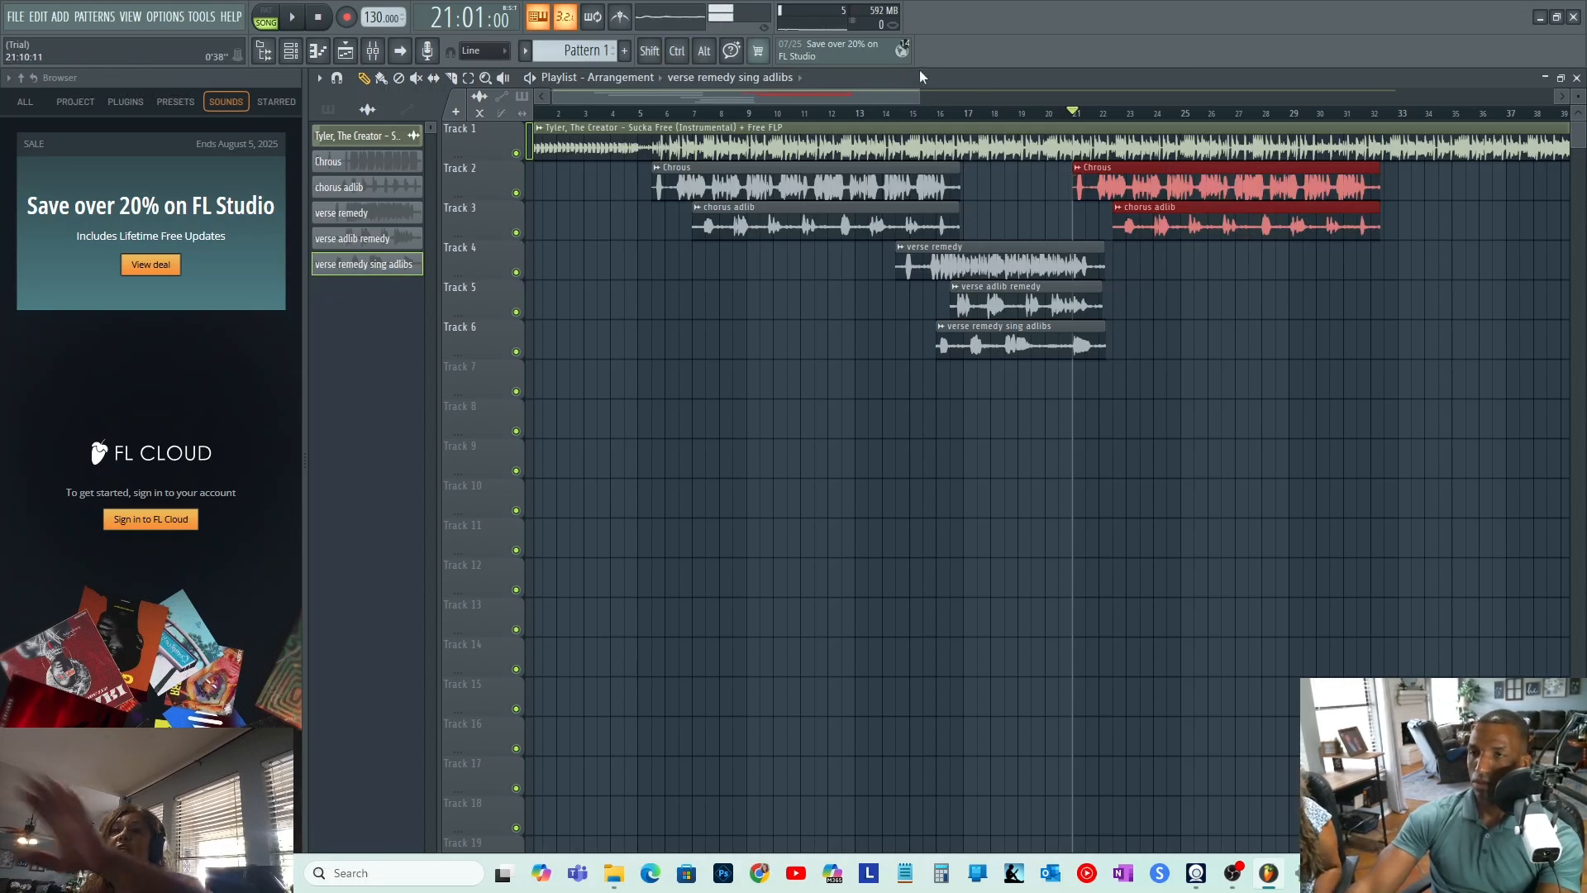
# - Play the arrangement from bar 18 into the pasted chorus to check the transition
pyautogui.moveTo(880, 101); pyautogui.dragTo(973, 102)
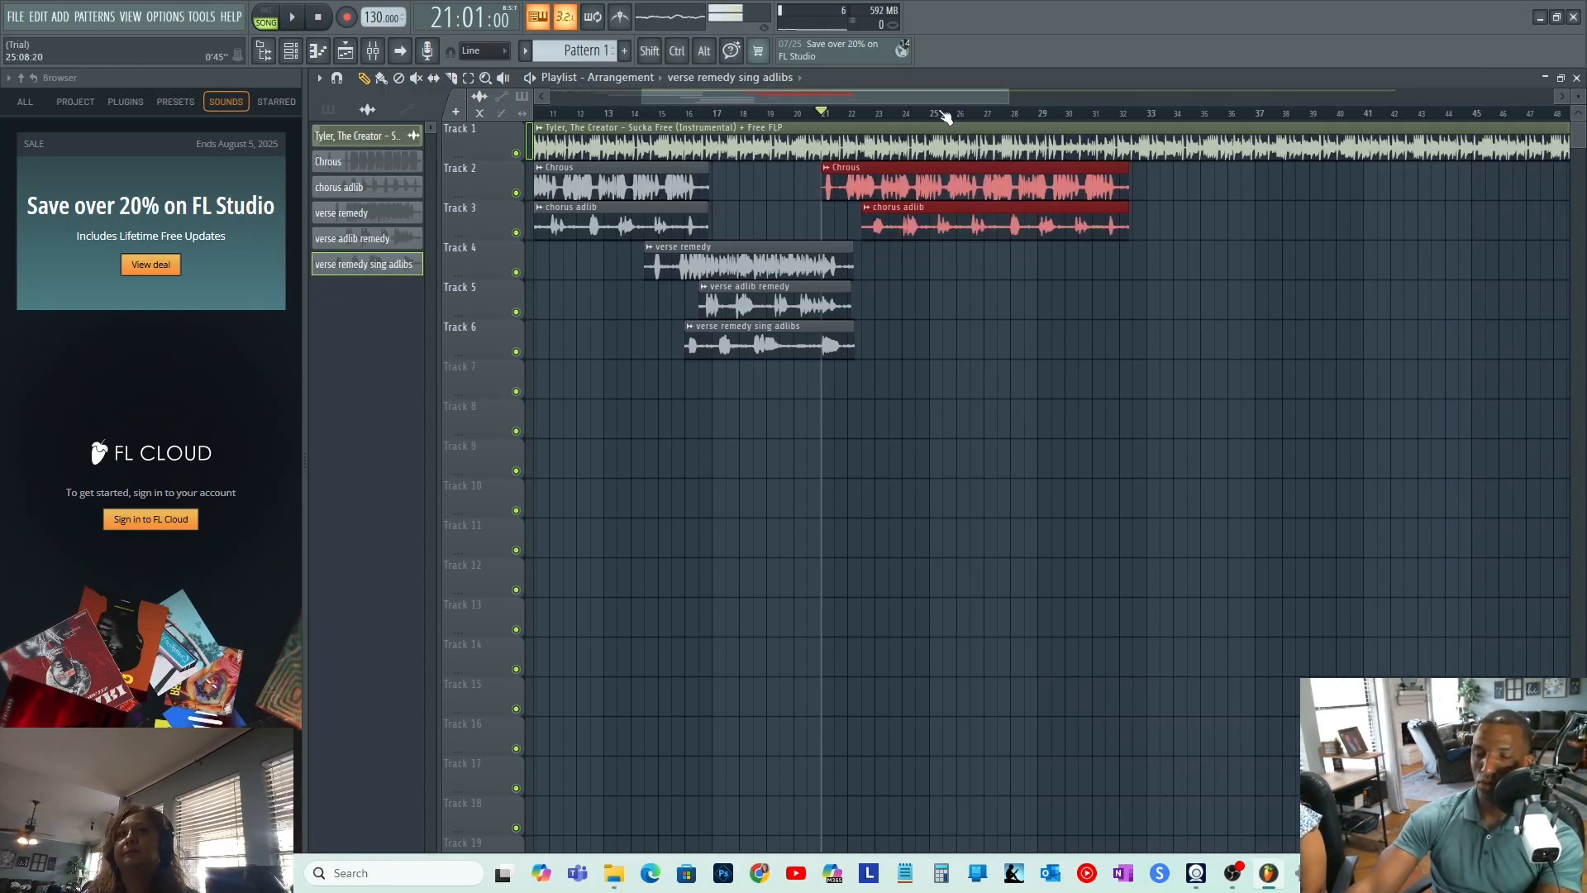
pyautogui.click(743, 113)
pyautogui.press('space')
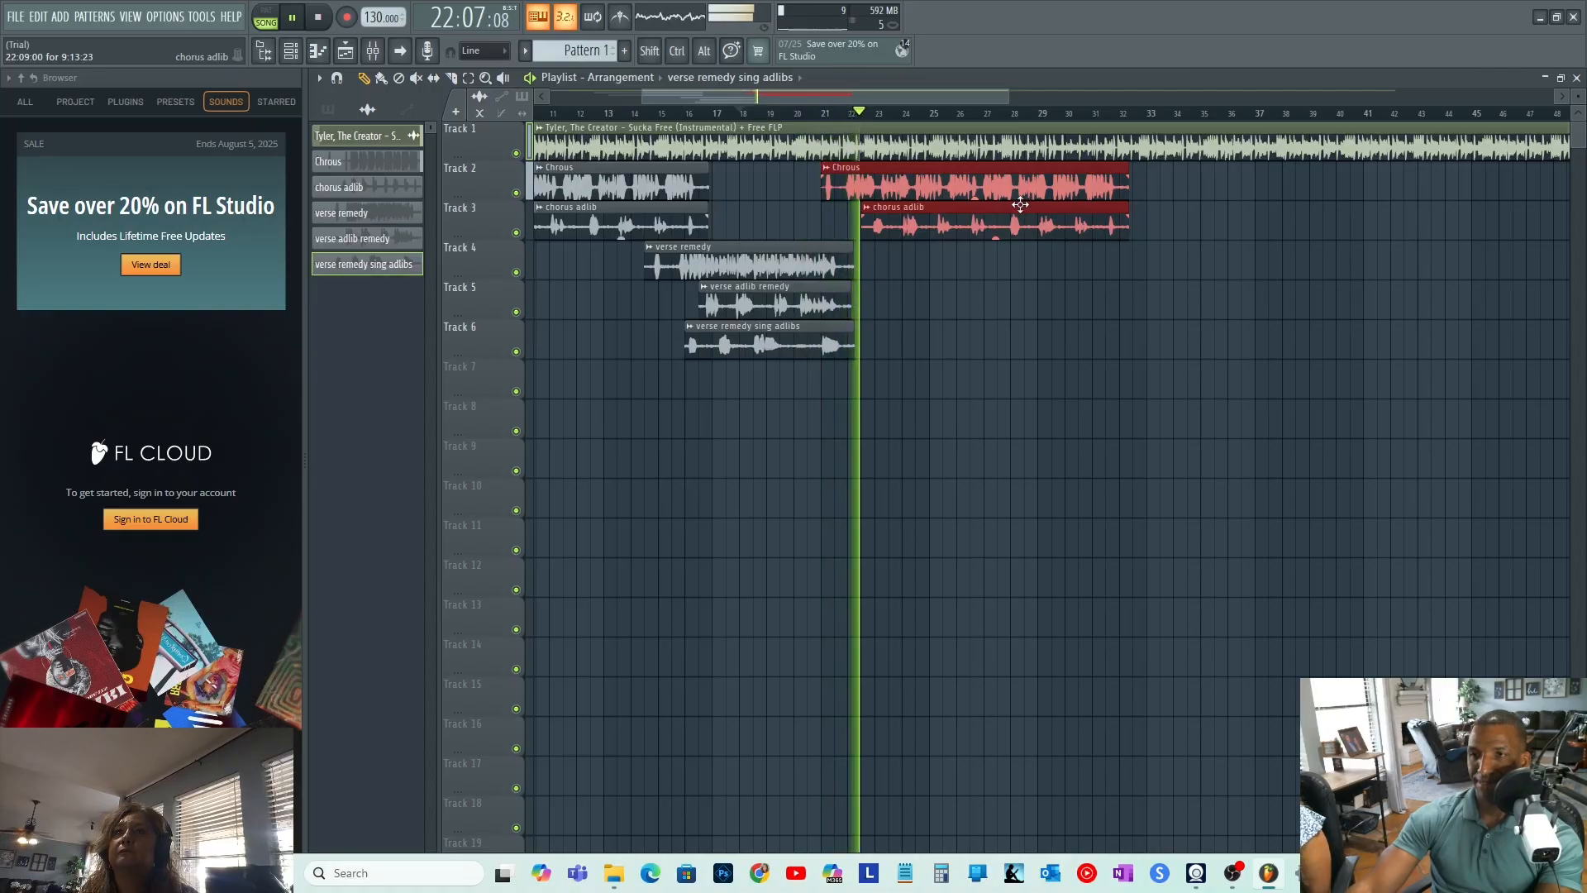
pyautogui.press('space')
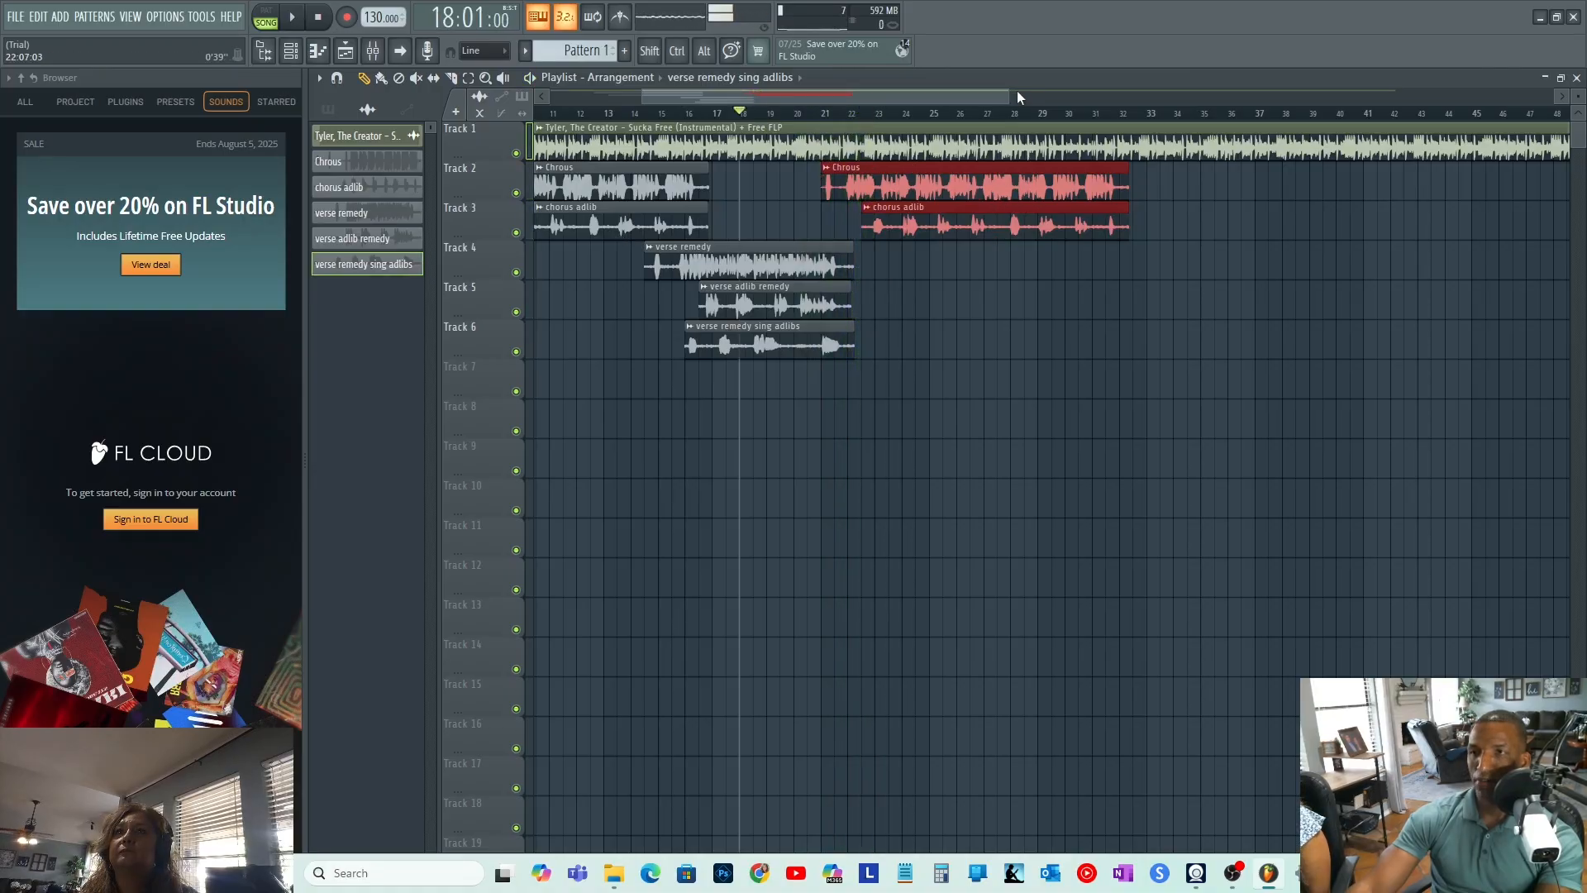
# - Move the pasted chorus clips slightly earlier, to about bar 20.8, and play them from bar 21
pyautogui.moveTo(1017, 96); pyautogui.dragTo(881, 99)
pyautogui.moveTo(784, 166)
pyautogui.mouseDown()
pyautogui.moveTo(831, 169)
pyautogui.moveTo(763, 174)
pyautogui.mouseUp()
pyautogui.click(738, 116)
pyautogui.press('space')
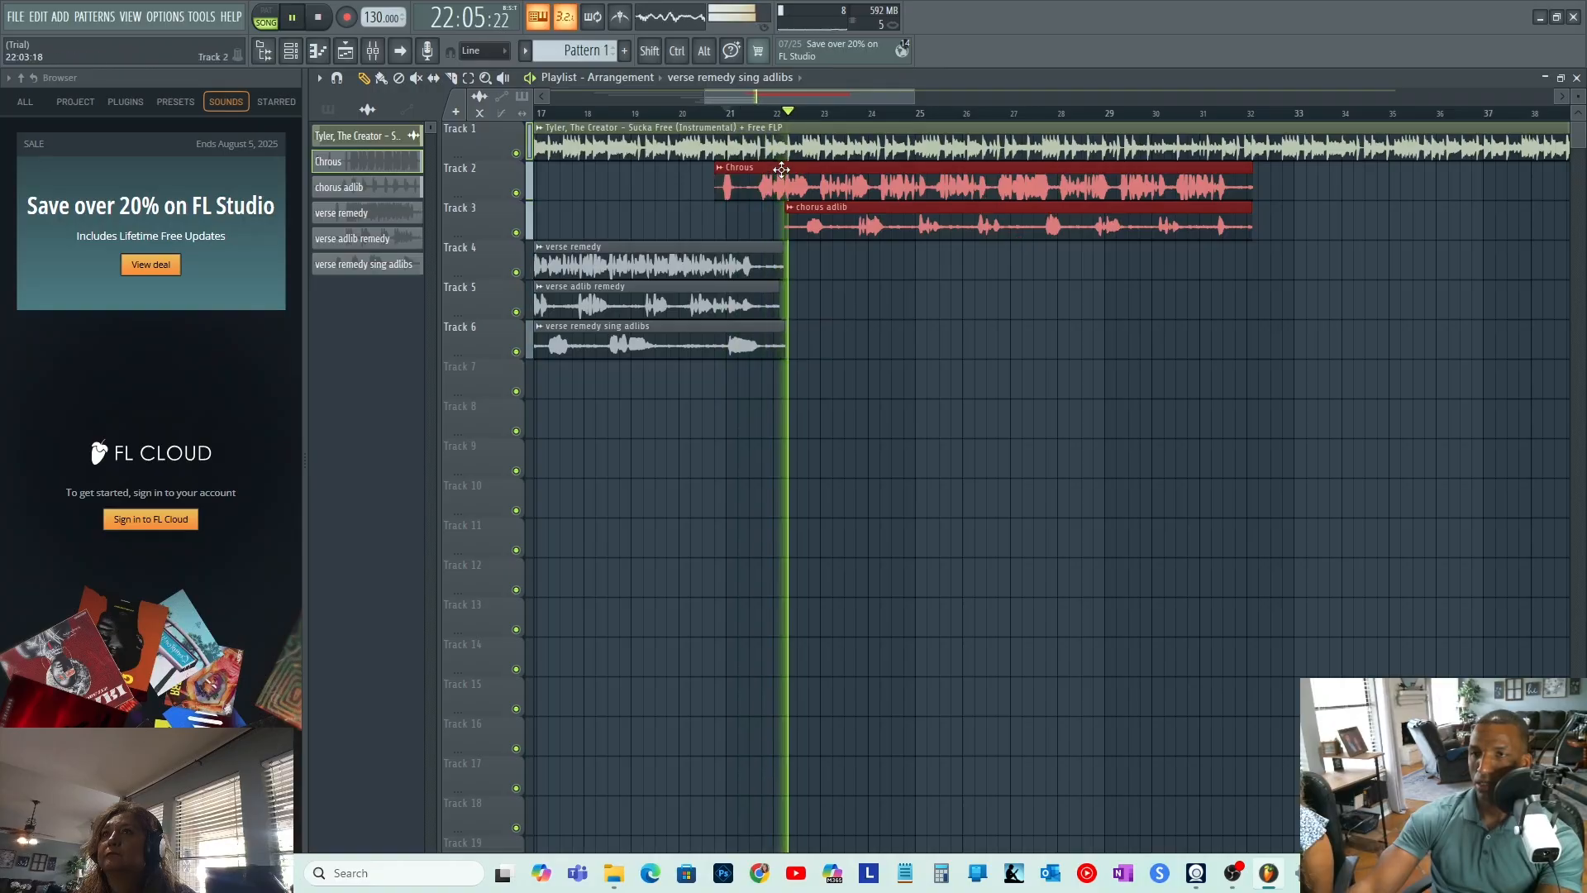
pyautogui.moveTo(790, 167)
pyautogui.mouseDown()
pyautogui.moveTo(774, 170)
pyautogui.moveTo(788, 167)
pyautogui.mouseUp()
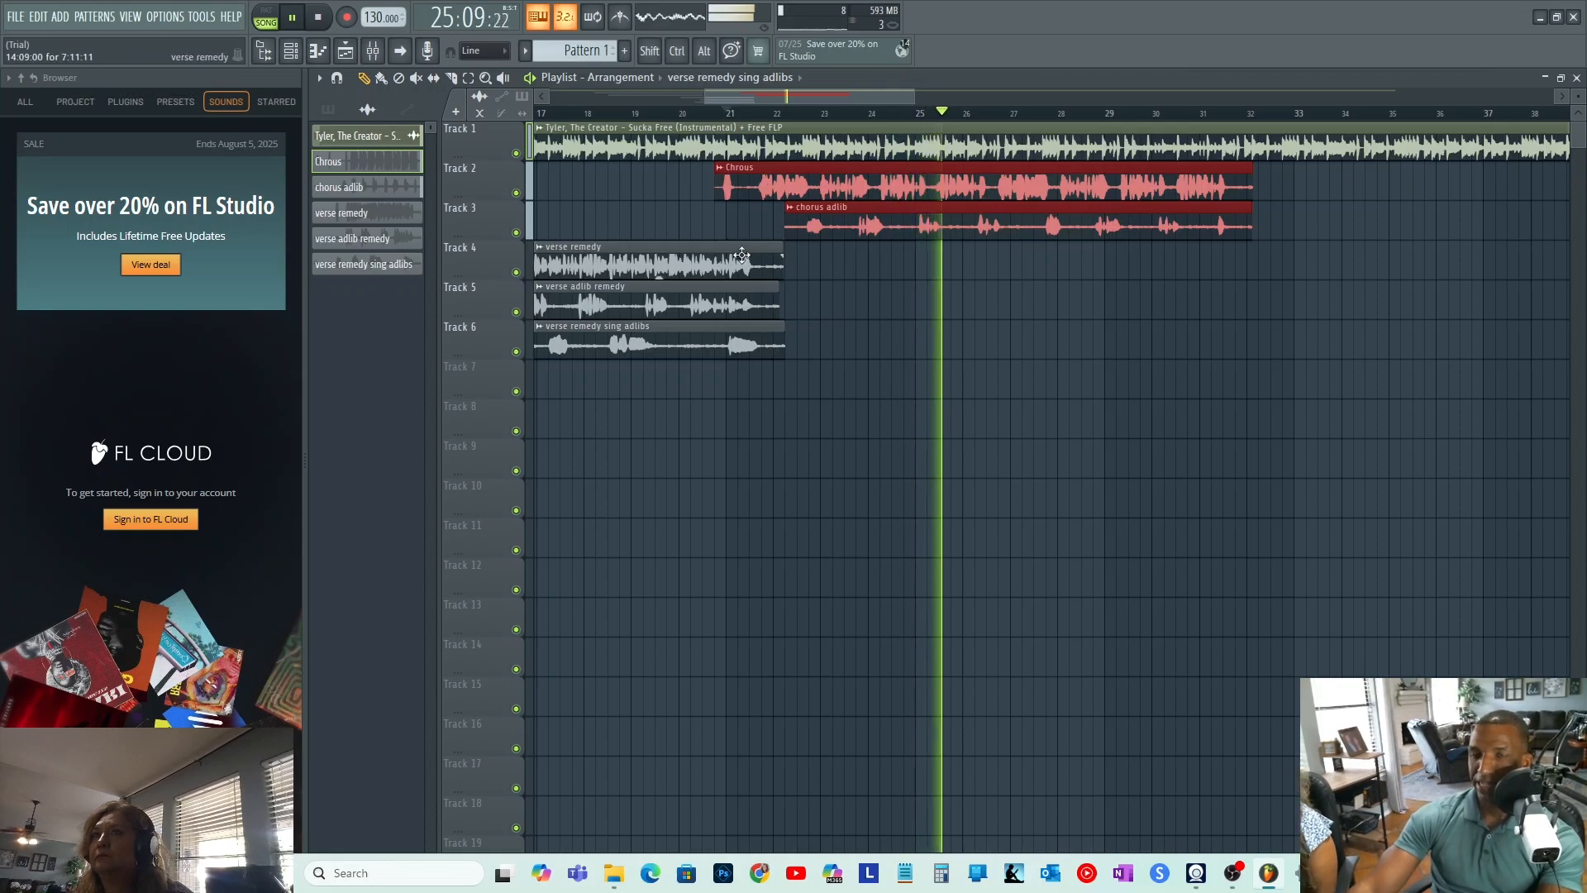
pyautogui.press('space')
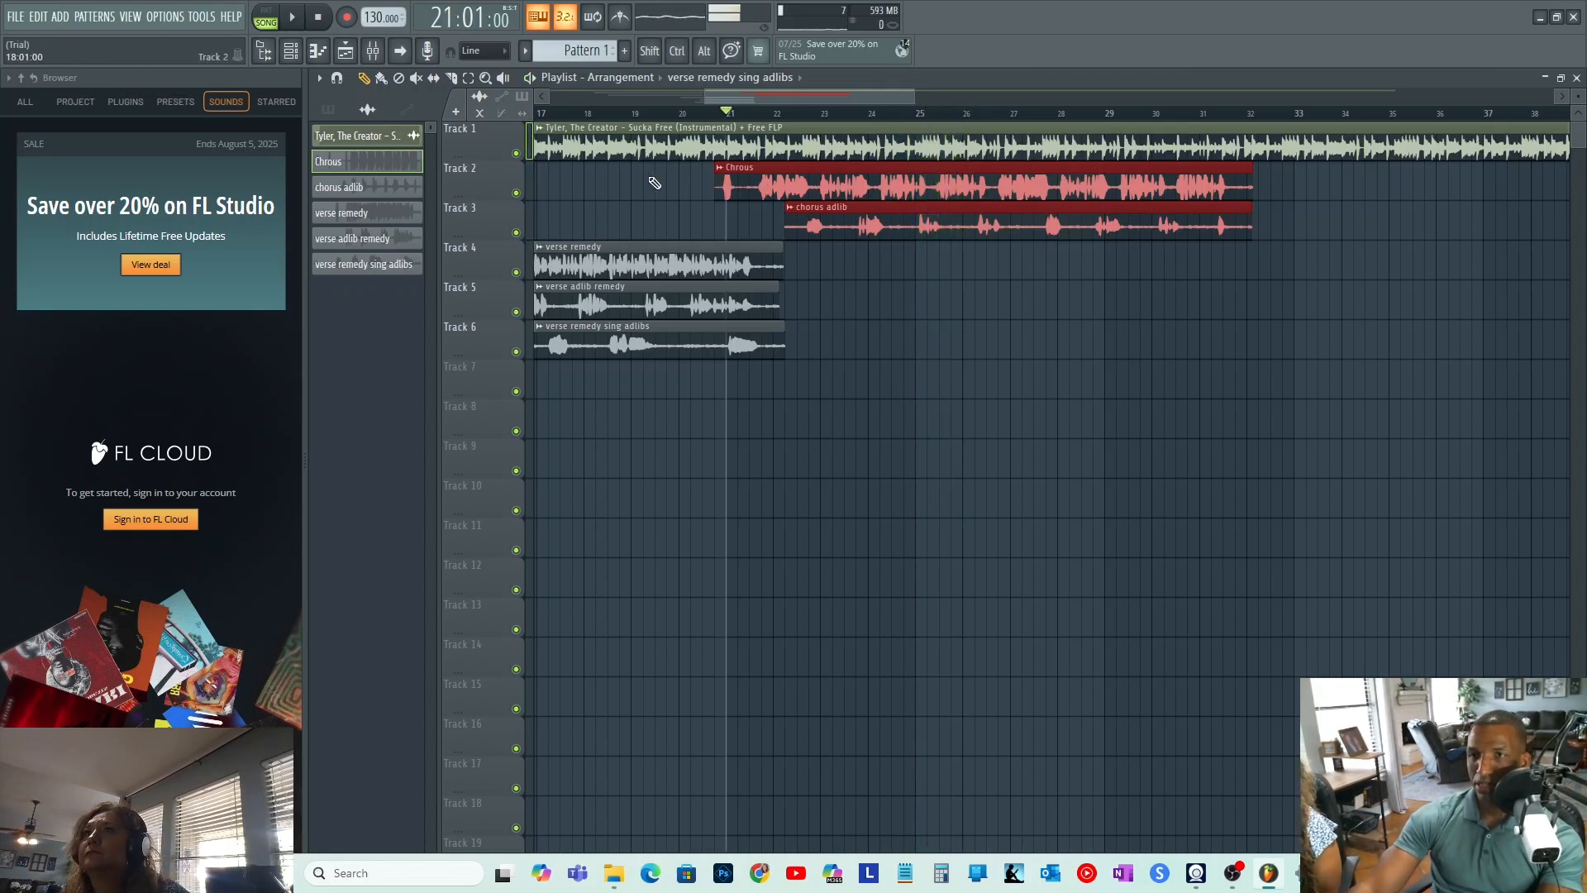
# - Set the playlist's snap to (none) for free clip placement around bar 21
pyautogui.moveTo(913, 97); pyautogui.dragTo(783, 98)
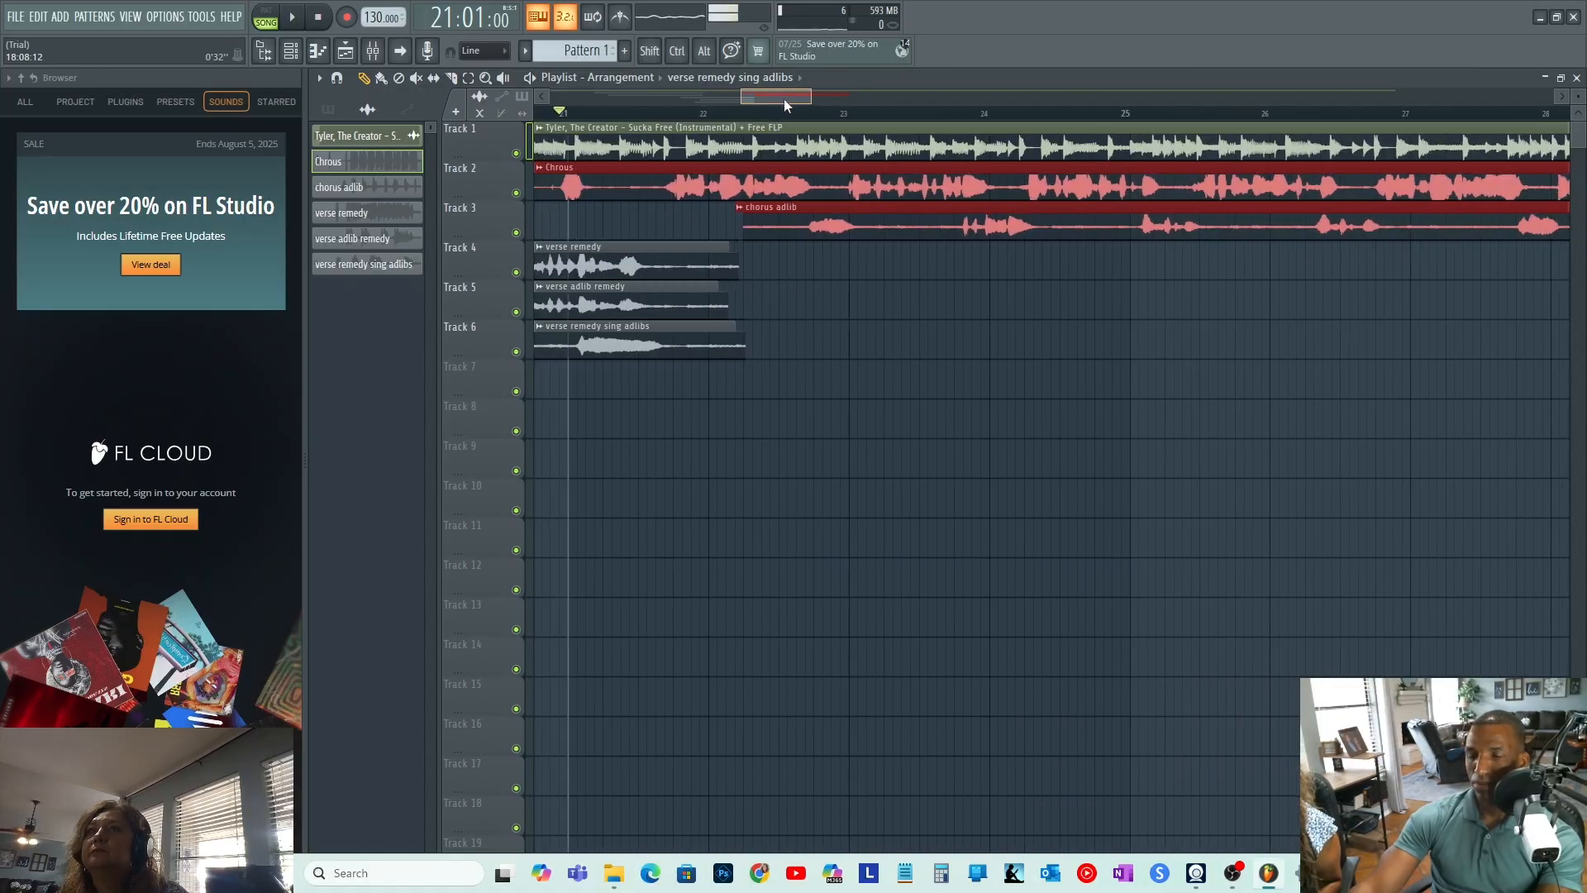
pyautogui.click(321, 79)
pyautogui.moveTo(353, 146)
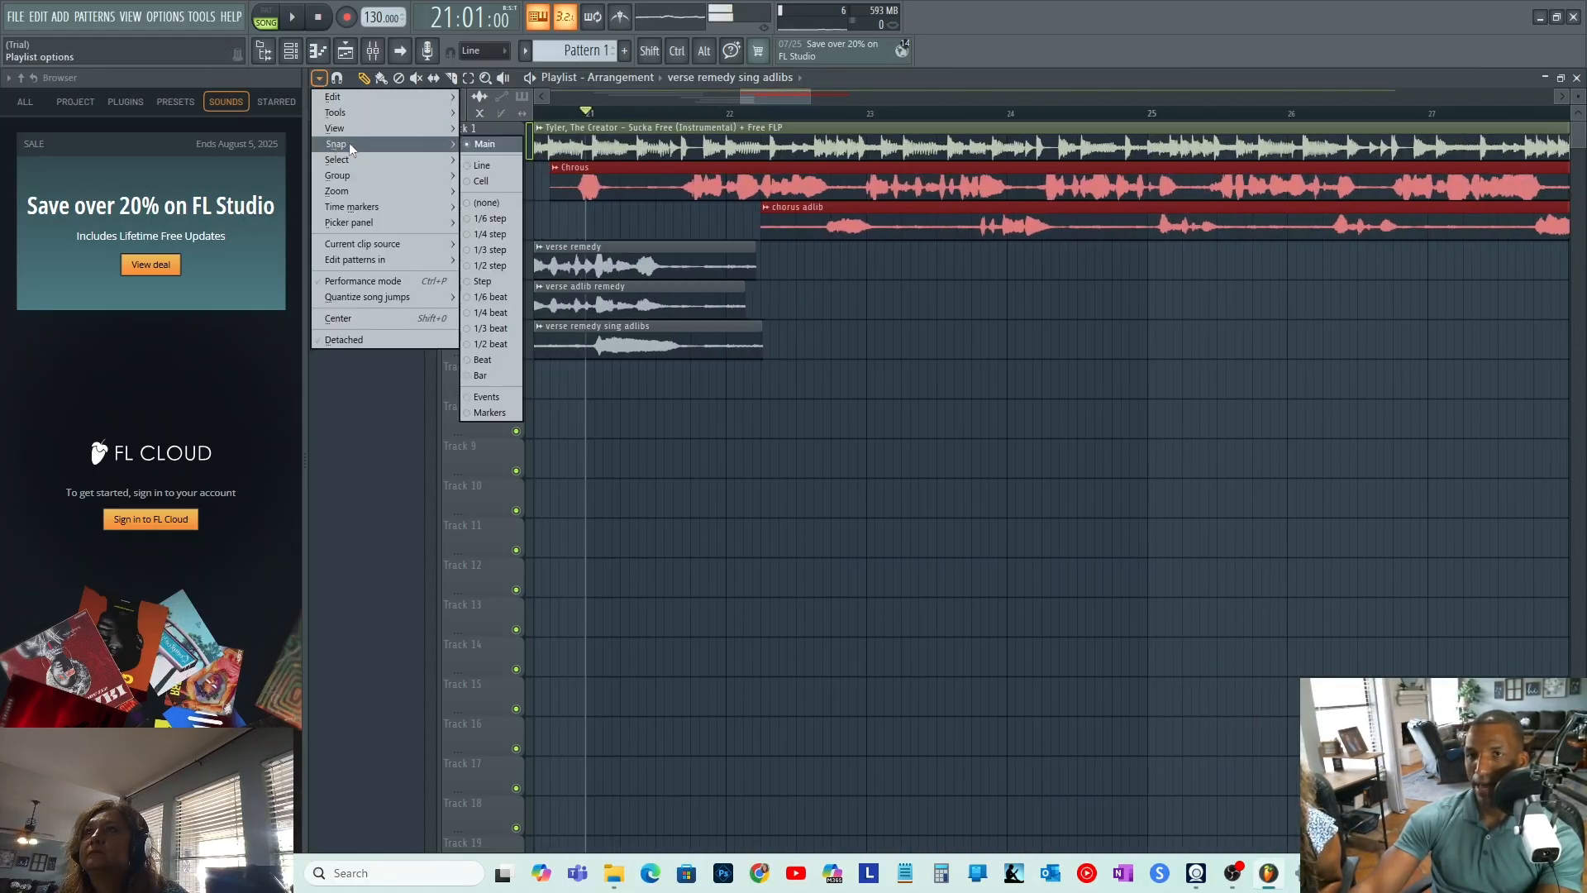
pyautogui.click(493, 203)
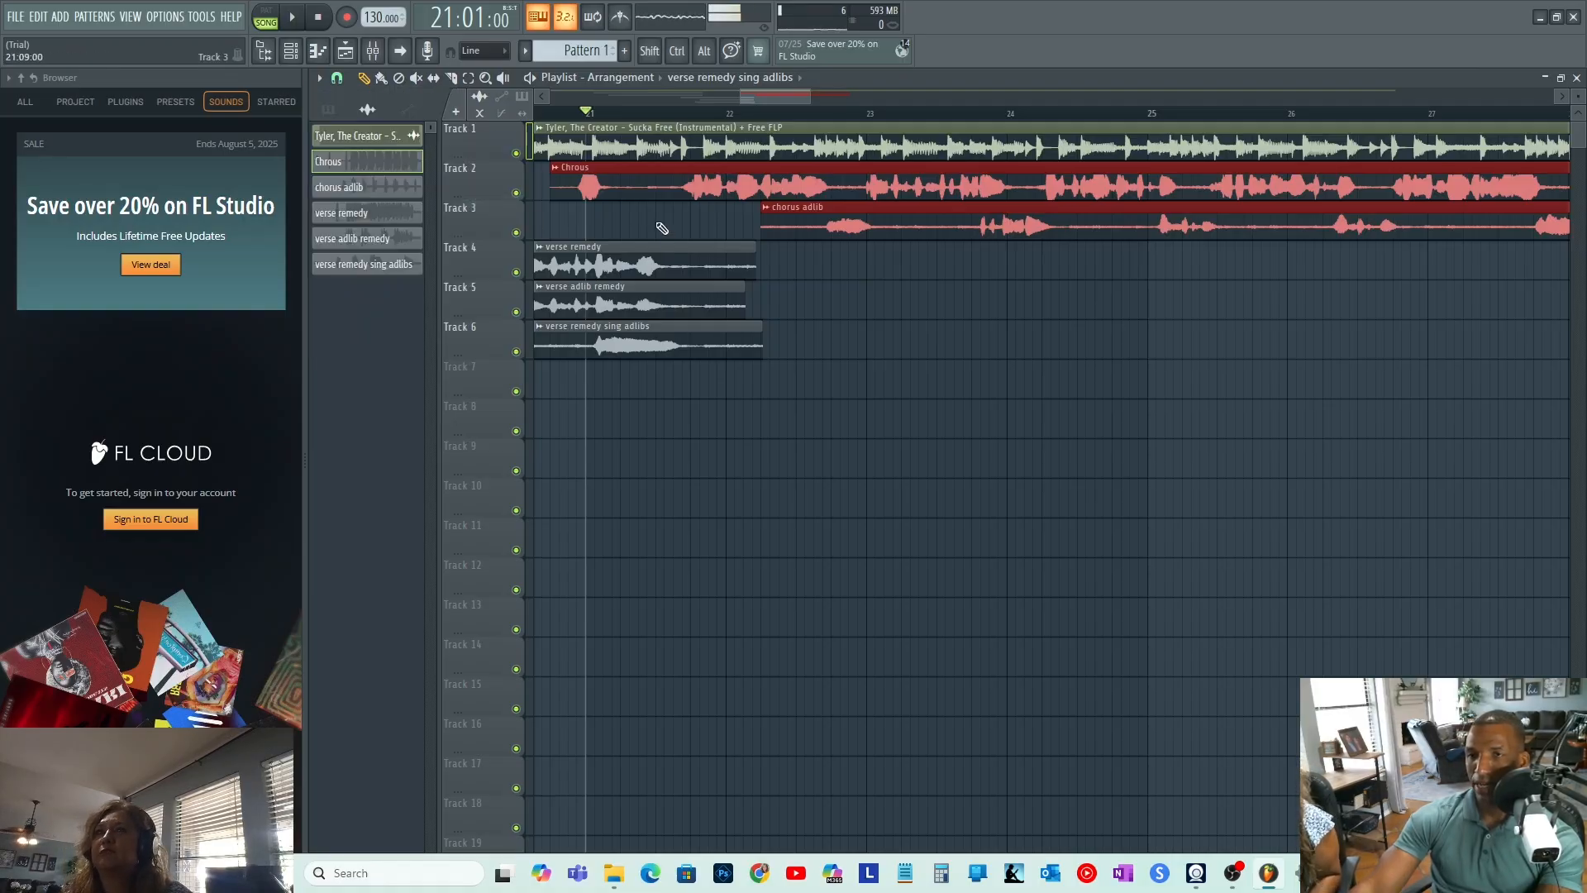
# - Nudge the selected Chrous and chorus adlib clips slightly earlier than 20:13:00 and check their timing by playing from bar 21
pyautogui.press('space')
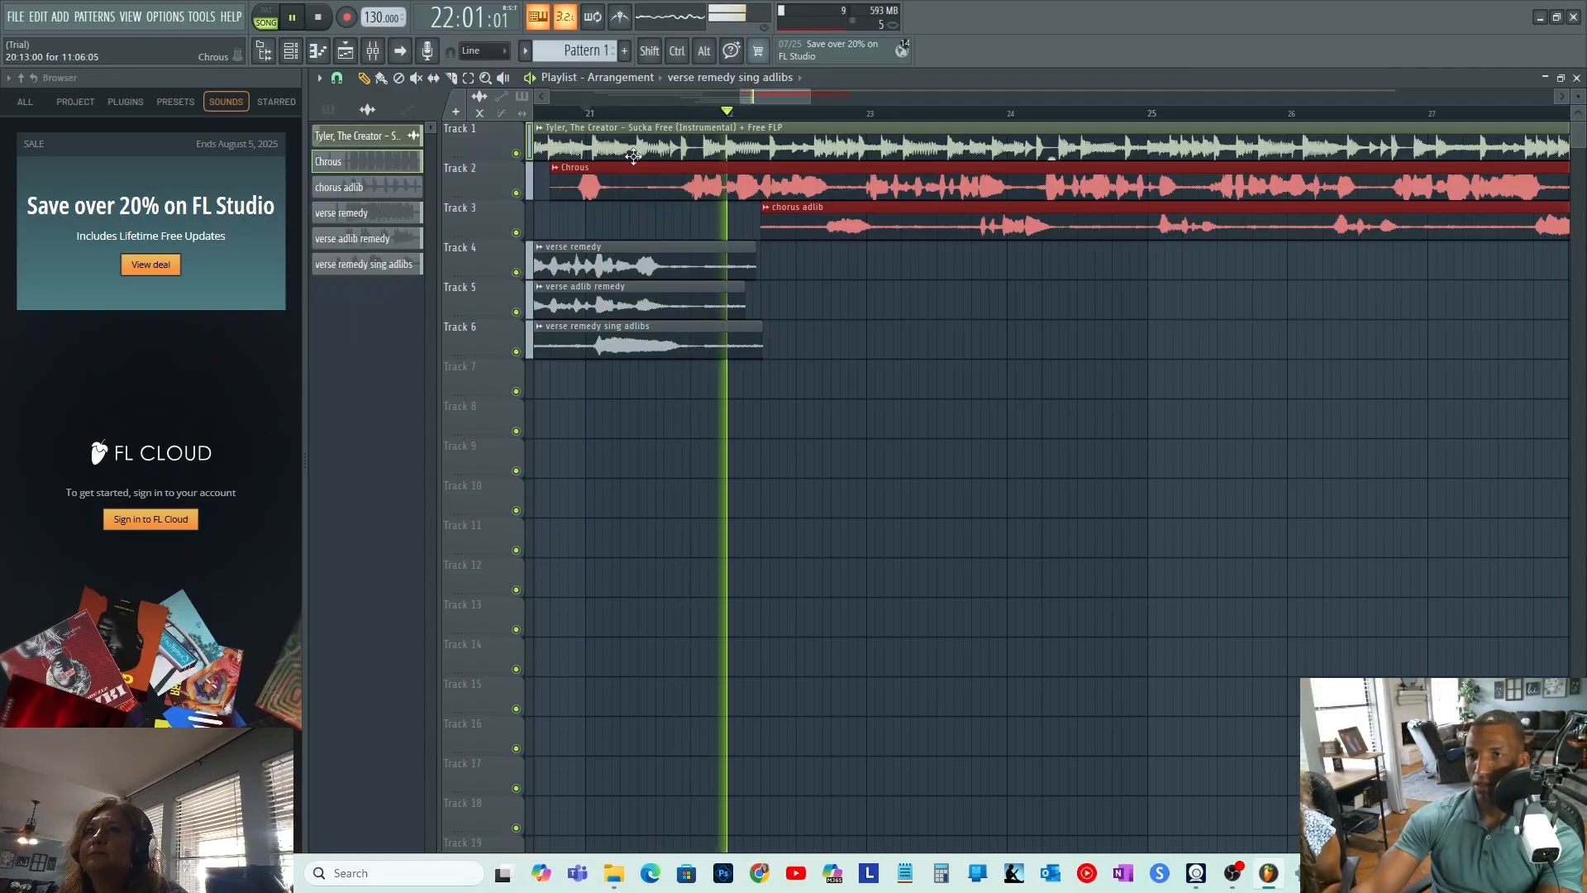
pyautogui.press('space')
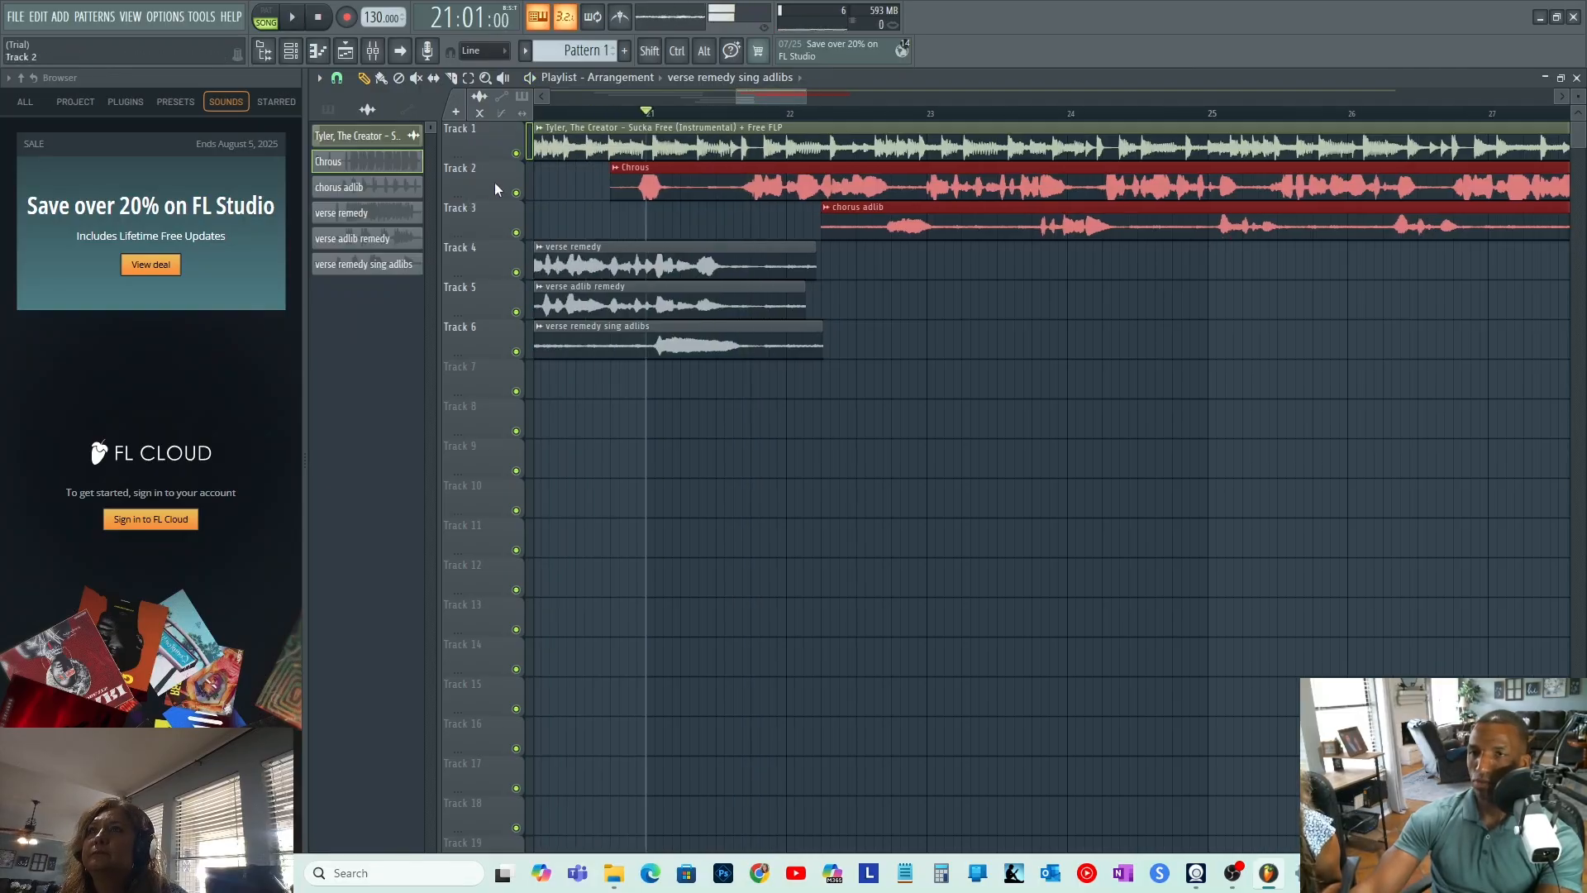
pyautogui.moveTo(765, 170); pyautogui.dragTo(756, 172)
pyautogui.press('space')
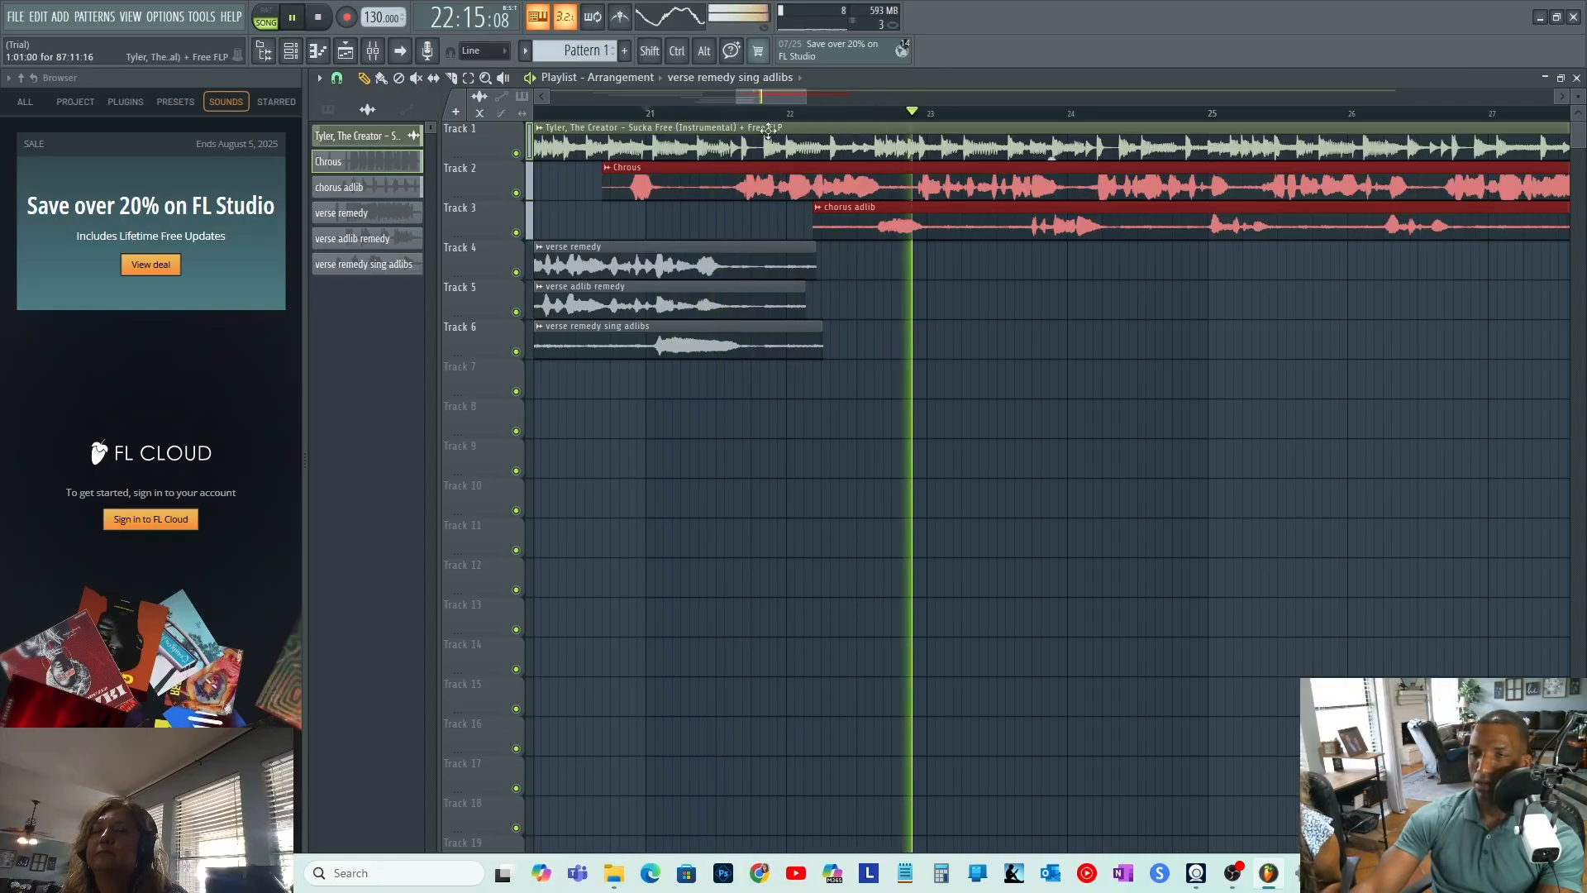
pyautogui.moveTo(806, 96); pyautogui.dragTo(793, 96)
pyautogui.press('space')
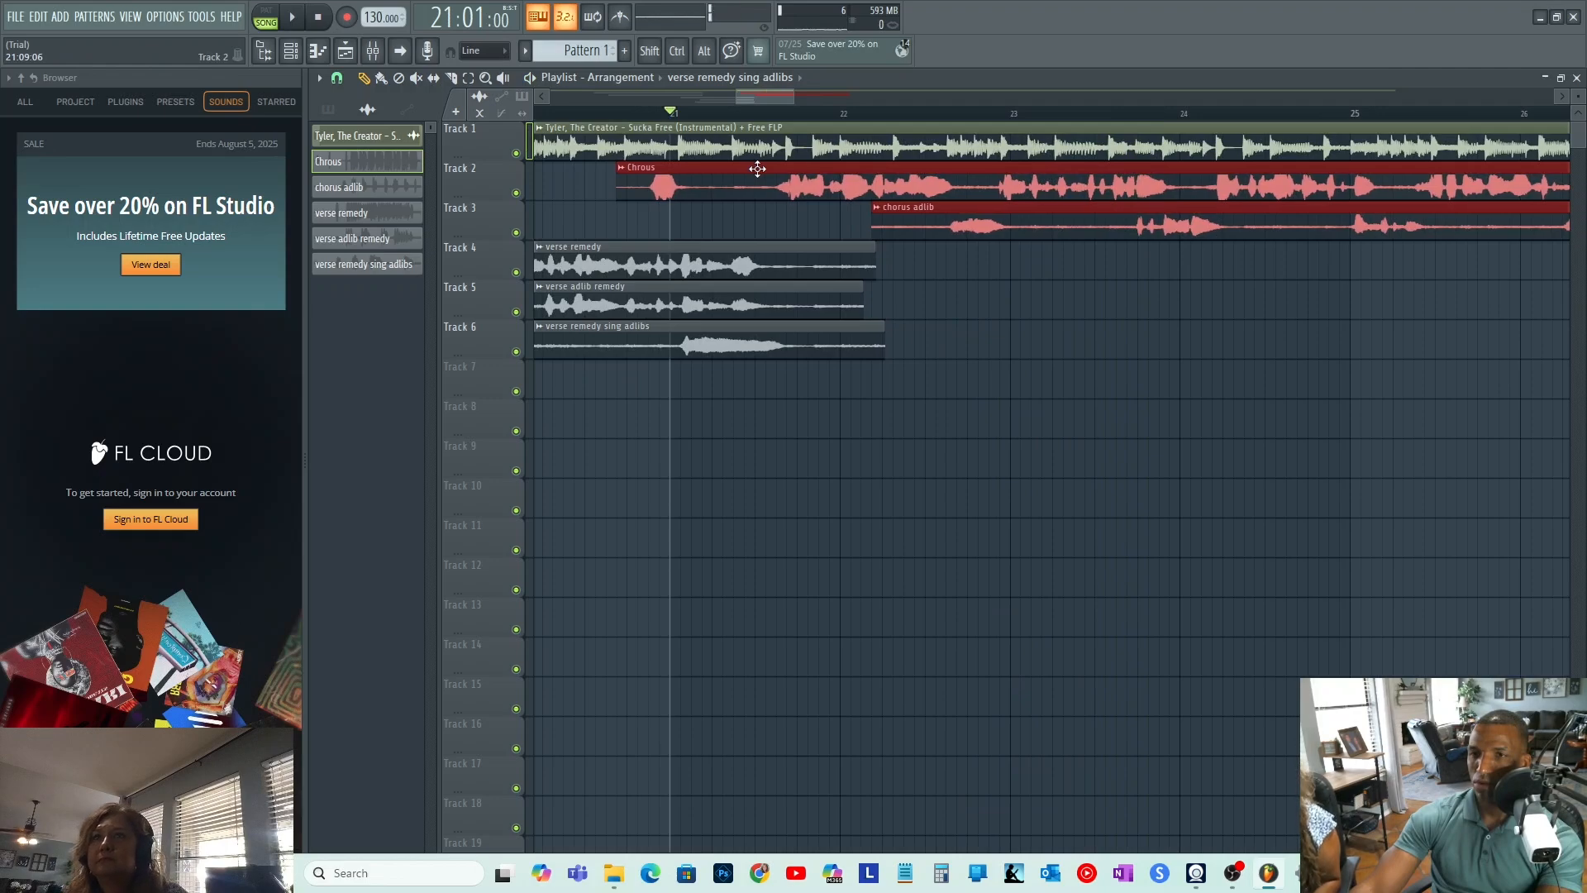
# - Fine-tune the start of the pasted Chrous clip to 20:11:20 with its adlib, play from bar 21, and deselect both clips
pyautogui.press('space')
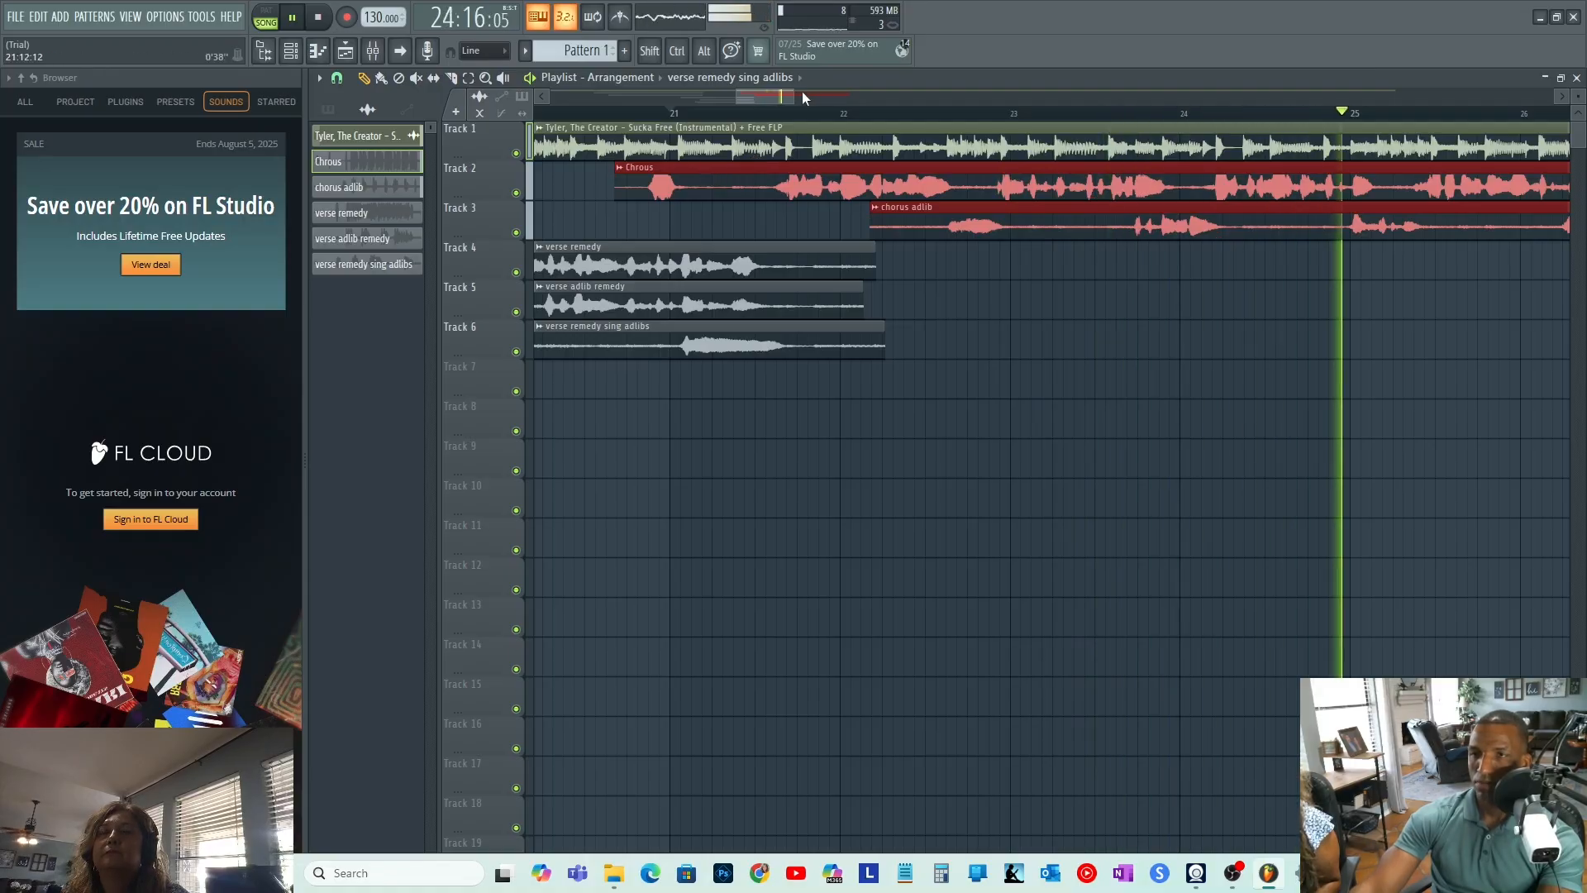
pyautogui.moveTo(796, 93); pyautogui.dragTo(778, 115)
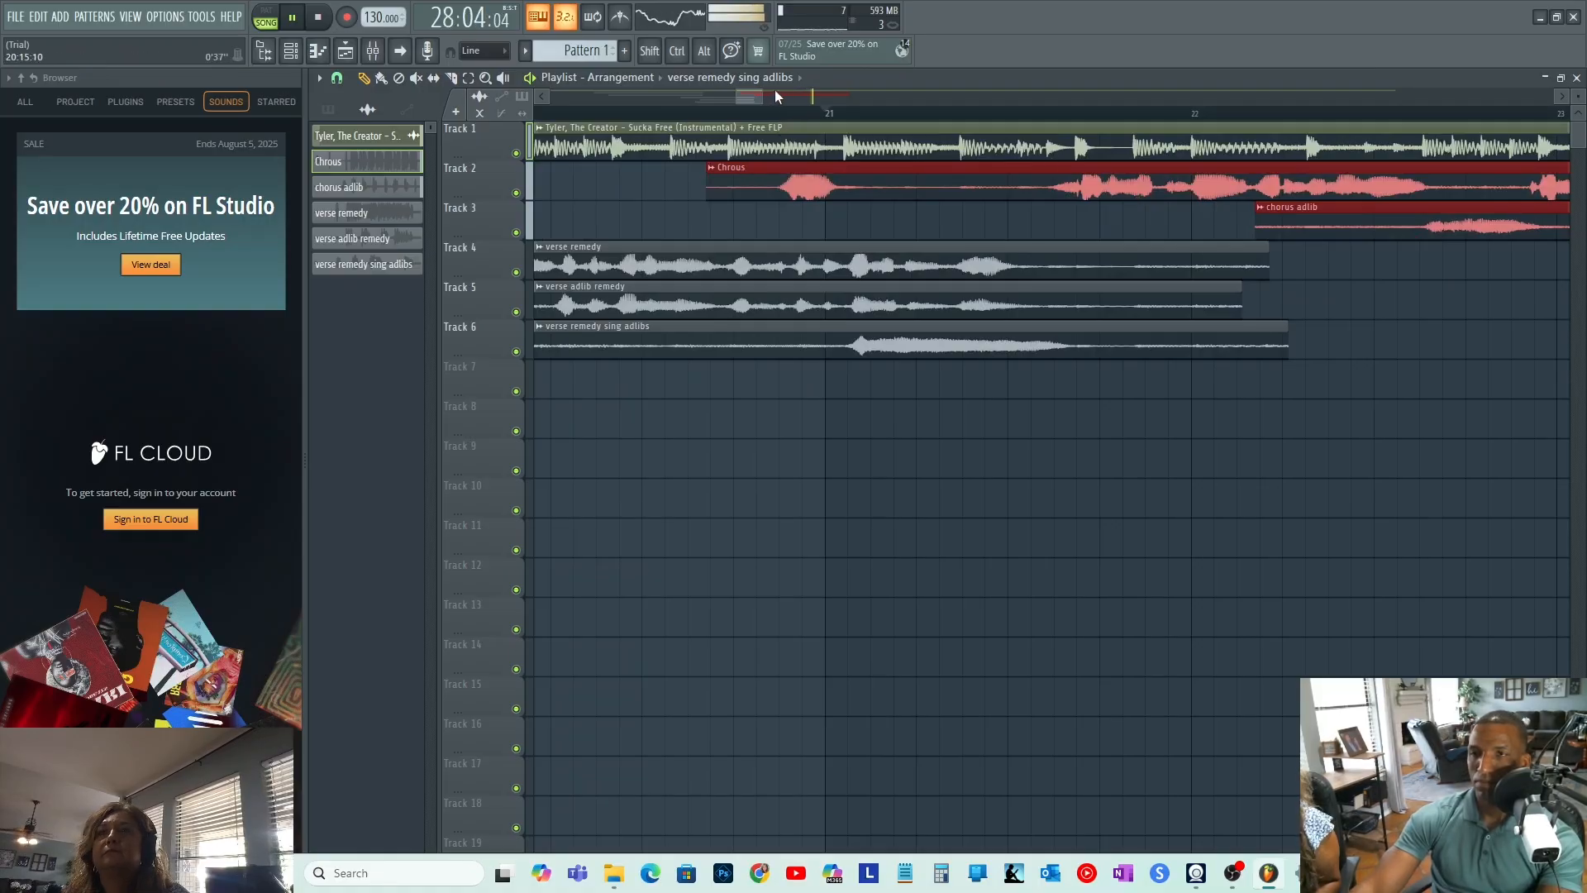
pyautogui.moveTo(765, 96); pyautogui.dragTo(745, 96)
pyautogui.press('space')
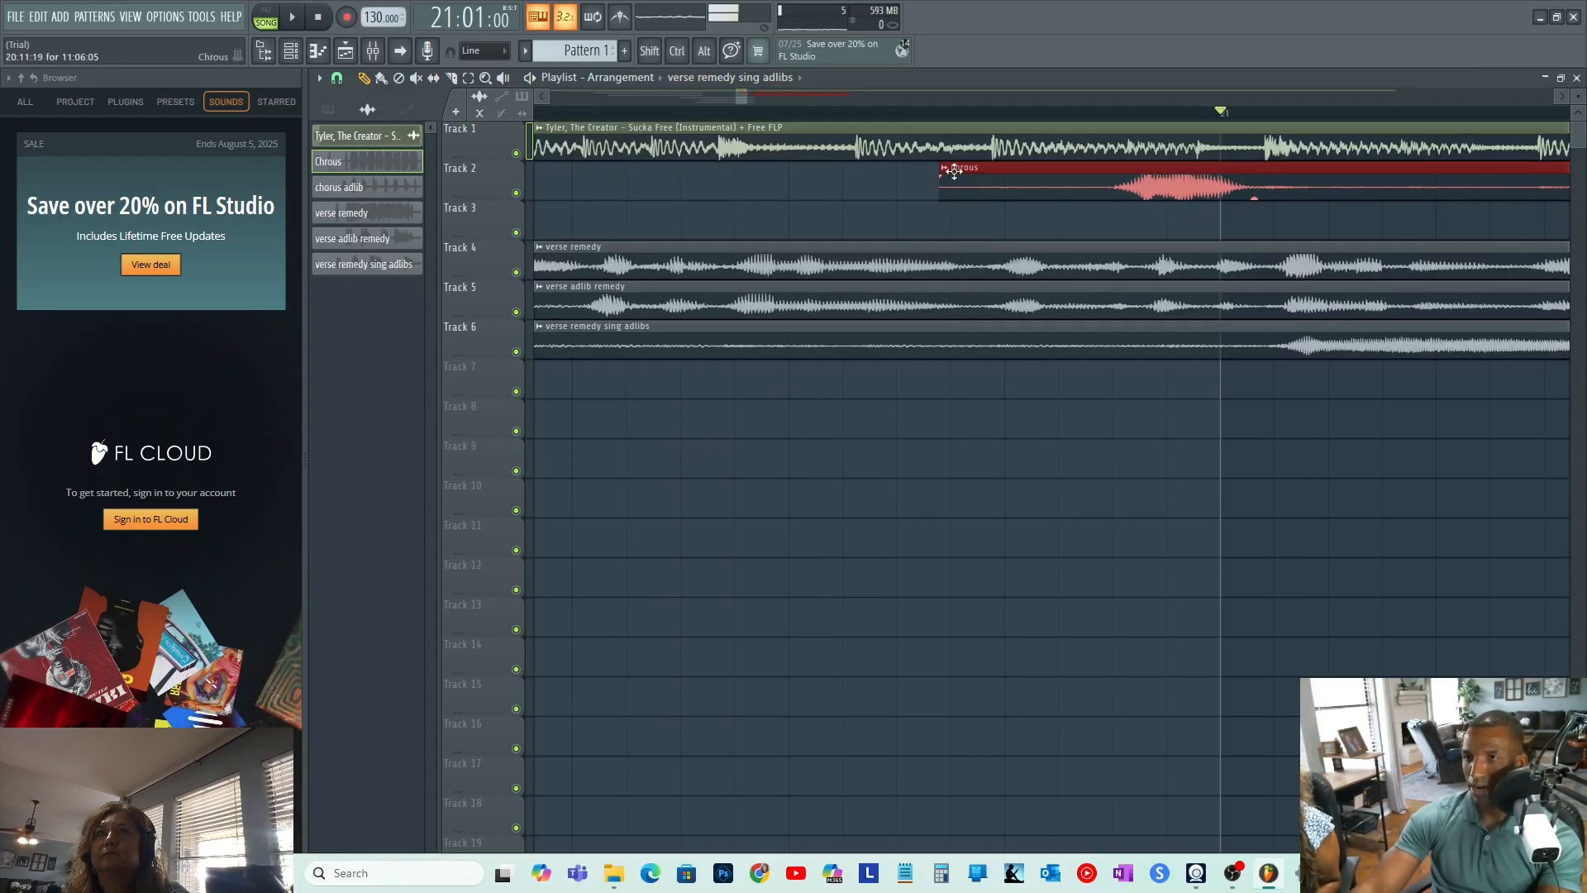
pyautogui.press('space')
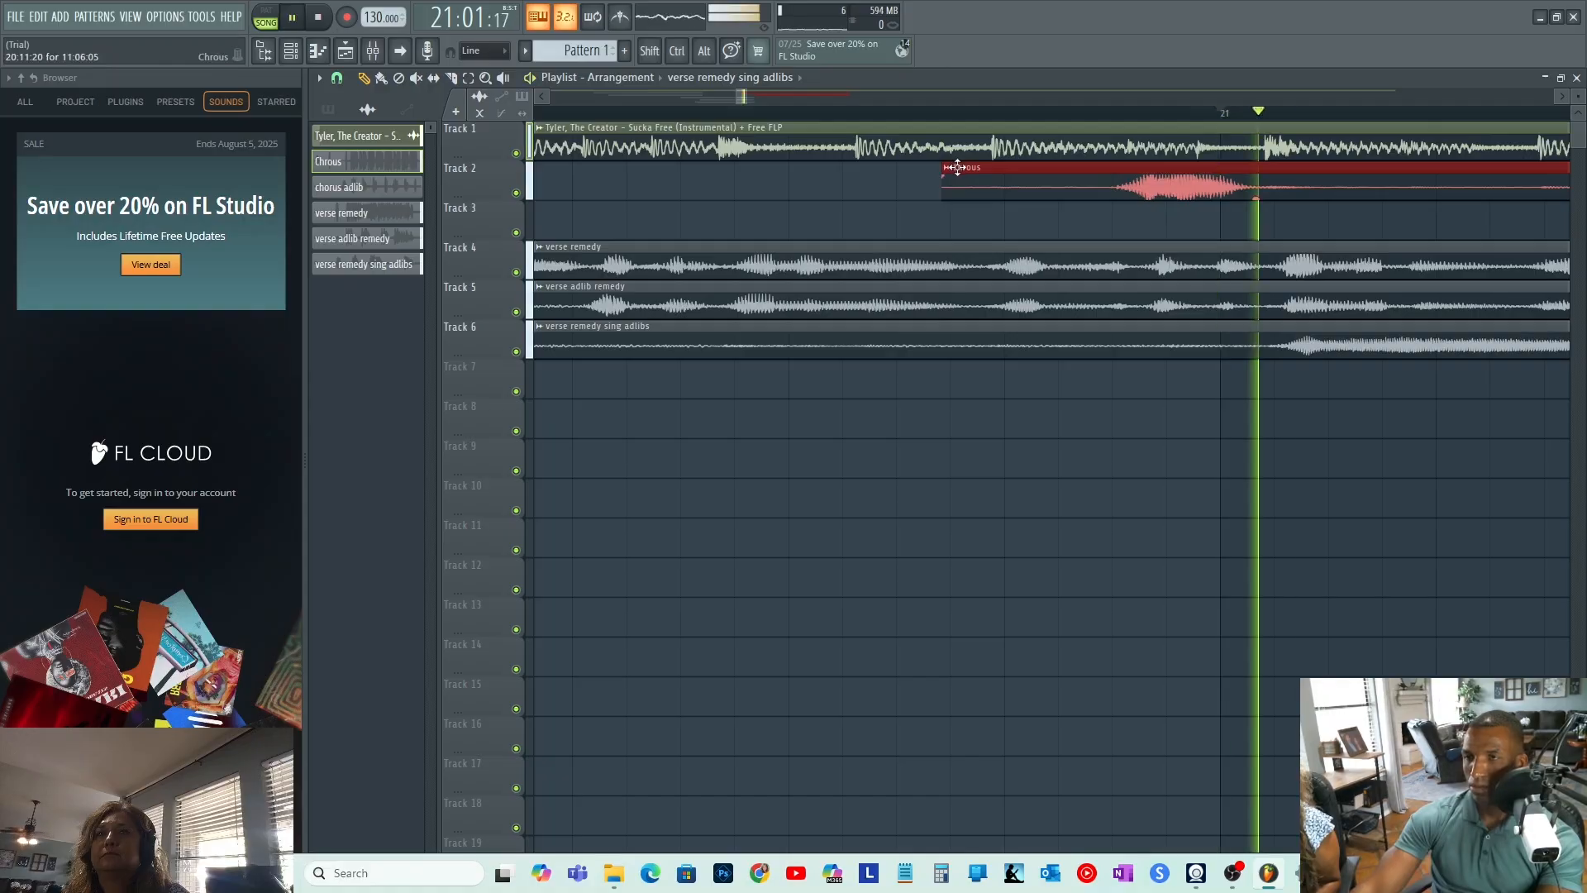
pyautogui.moveTo(746, 94); pyautogui.dragTo(946, 97)
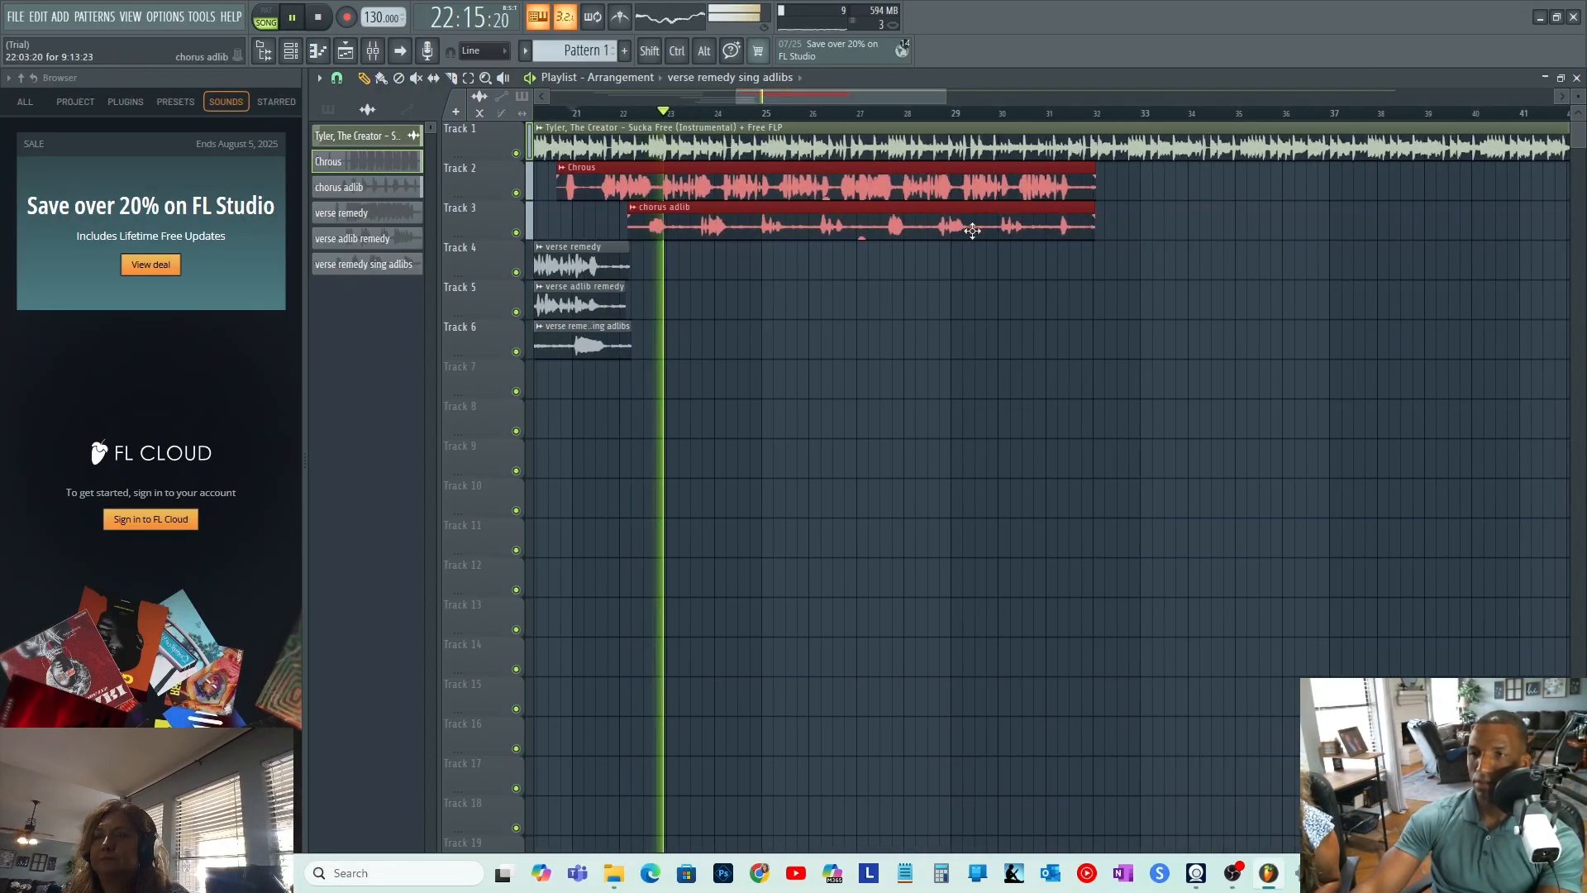
pyautogui.click(962, 320)
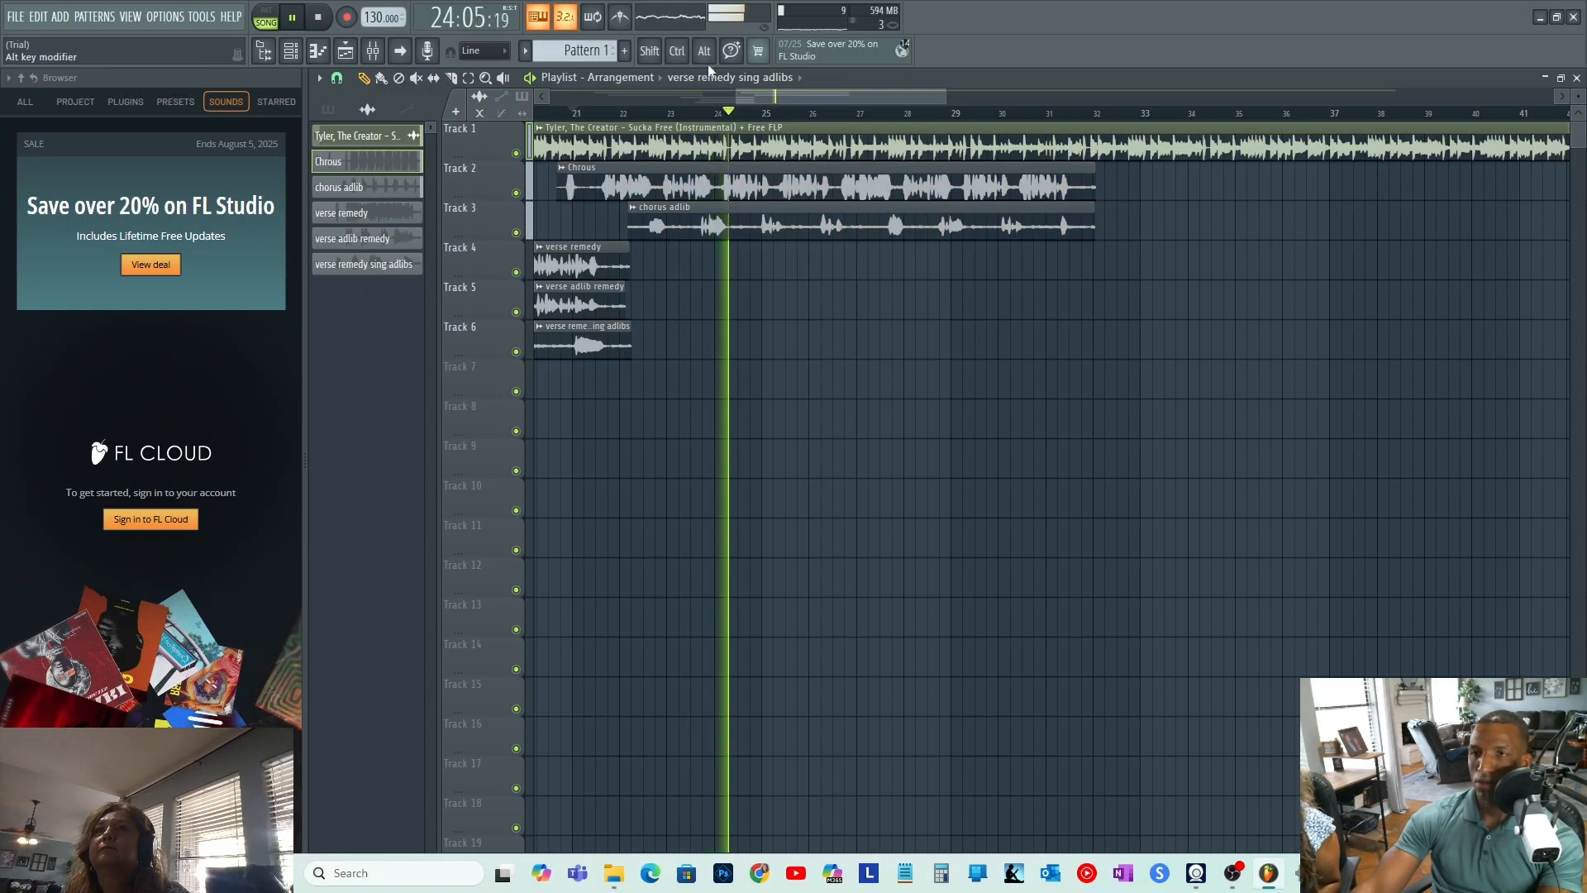
# - Play past the second chorus, slice the Track 1 instrumental at about 41:10:10, and delete the part after the cut
pyautogui.moveTo(737, 95); pyautogui.dragTo(669, 97)
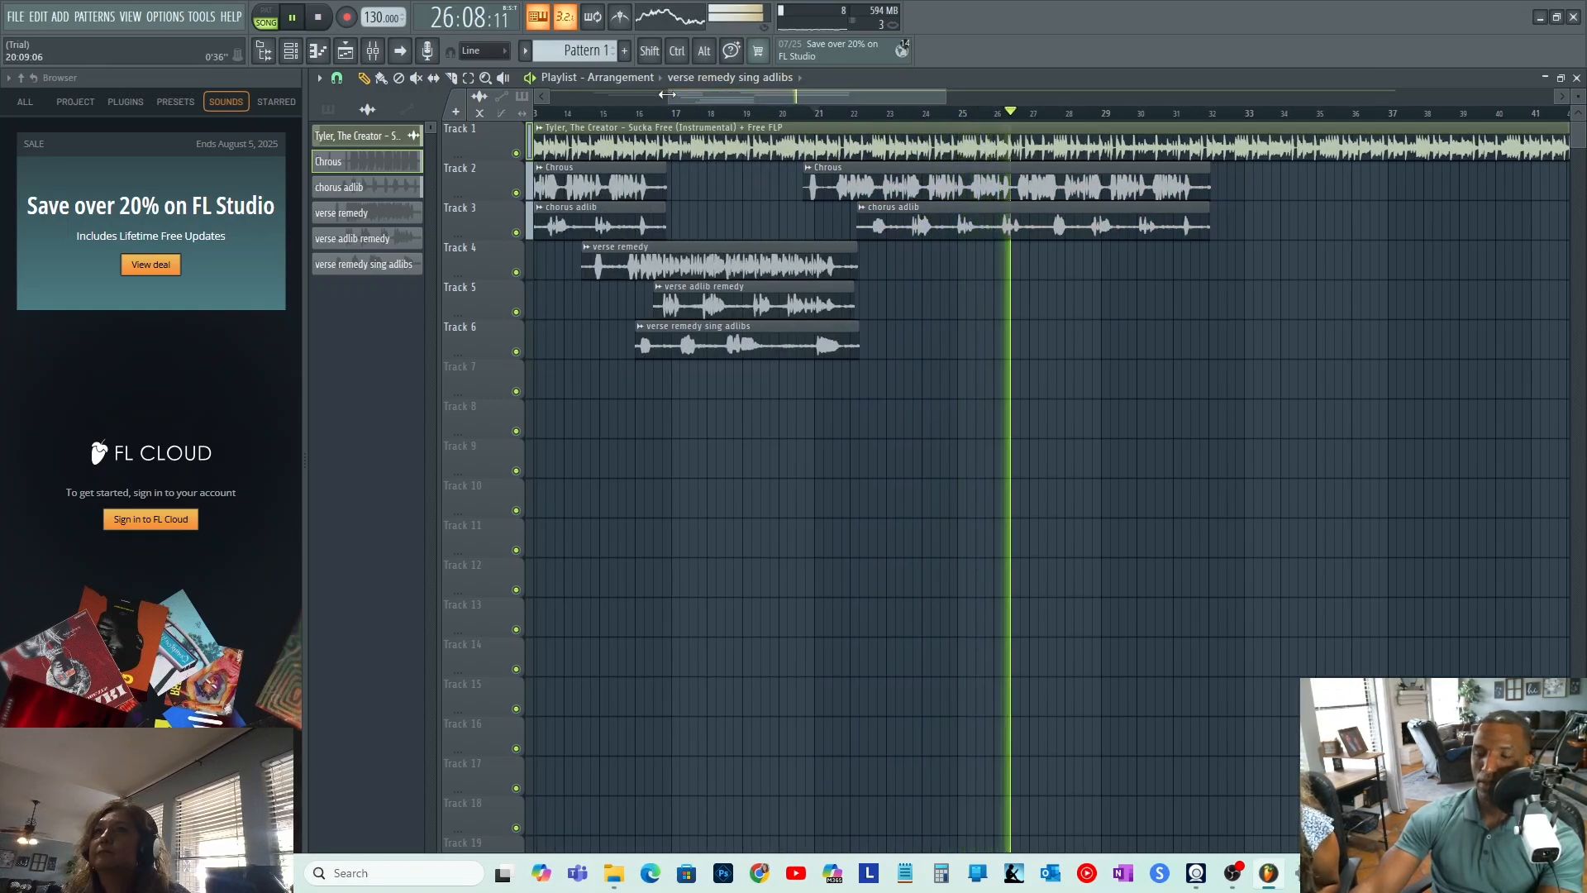
pyautogui.moveTo(660, 99); pyautogui.dragTo(871, 107)
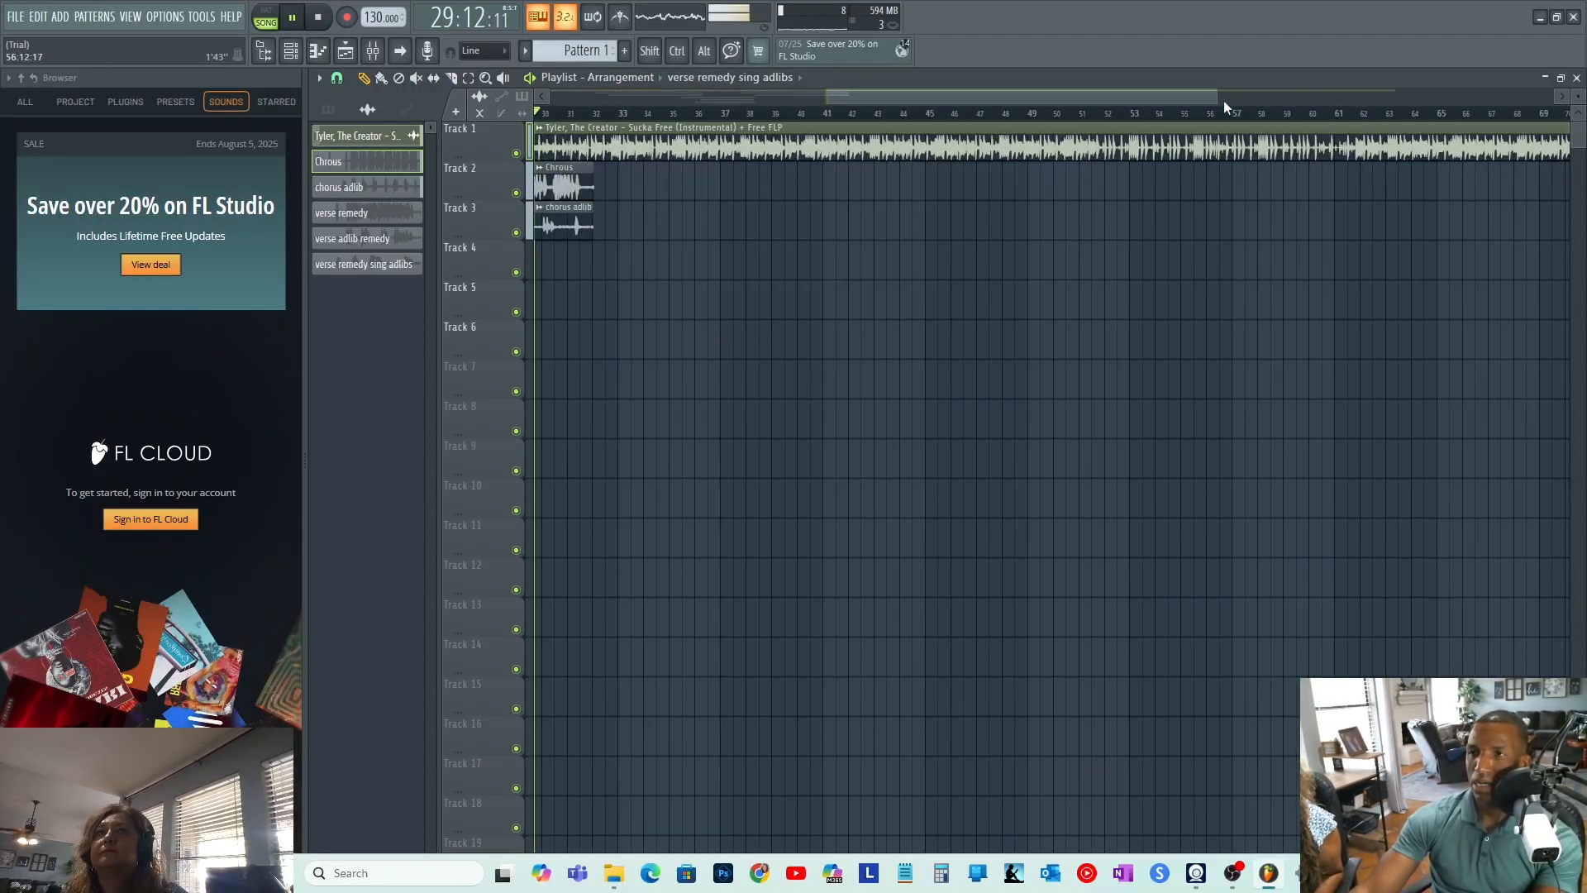
pyautogui.moveTo(1217, 96); pyautogui.dragTo(930, 146)
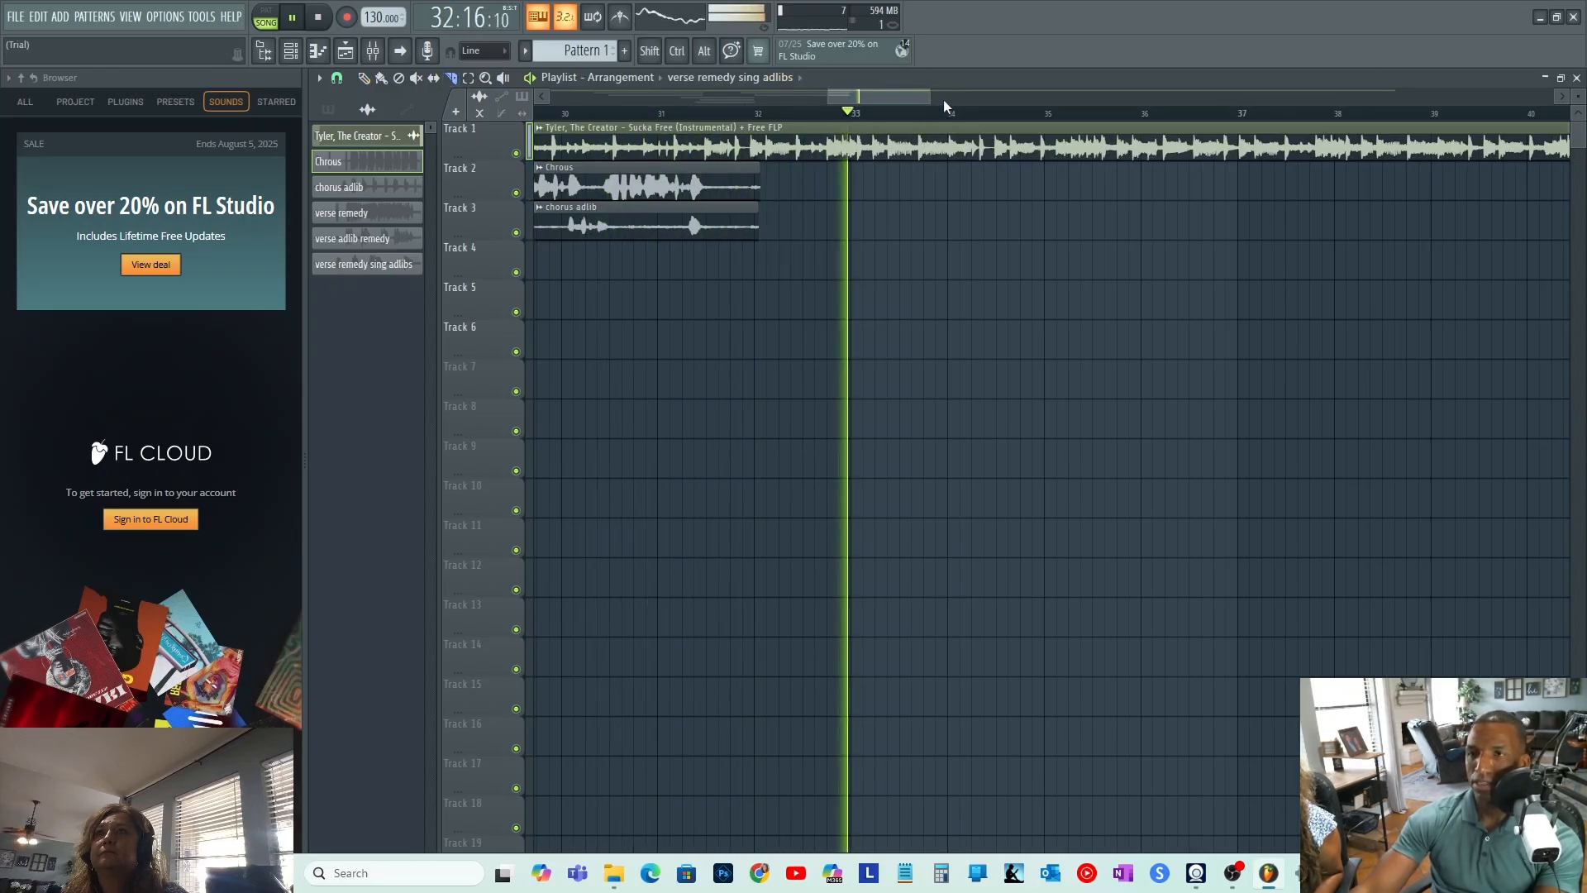
pyautogui.moveTo(924, 94); pyautogui.dragTo(969, 98)
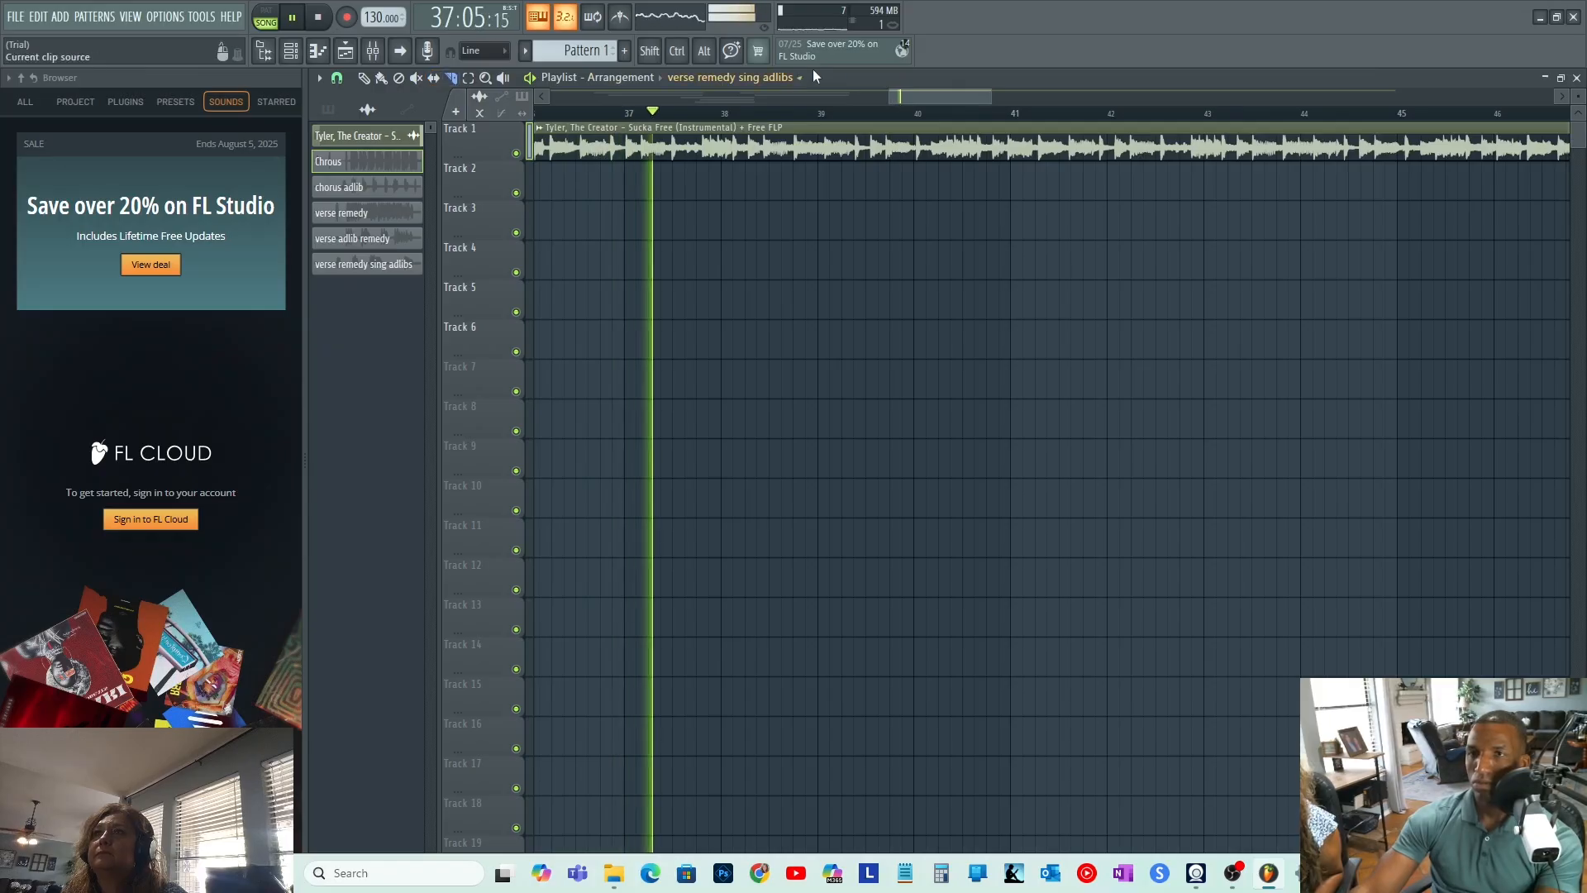
pyautogui.moveTo(962, 99); pyautogui.dragTo(979, 97)
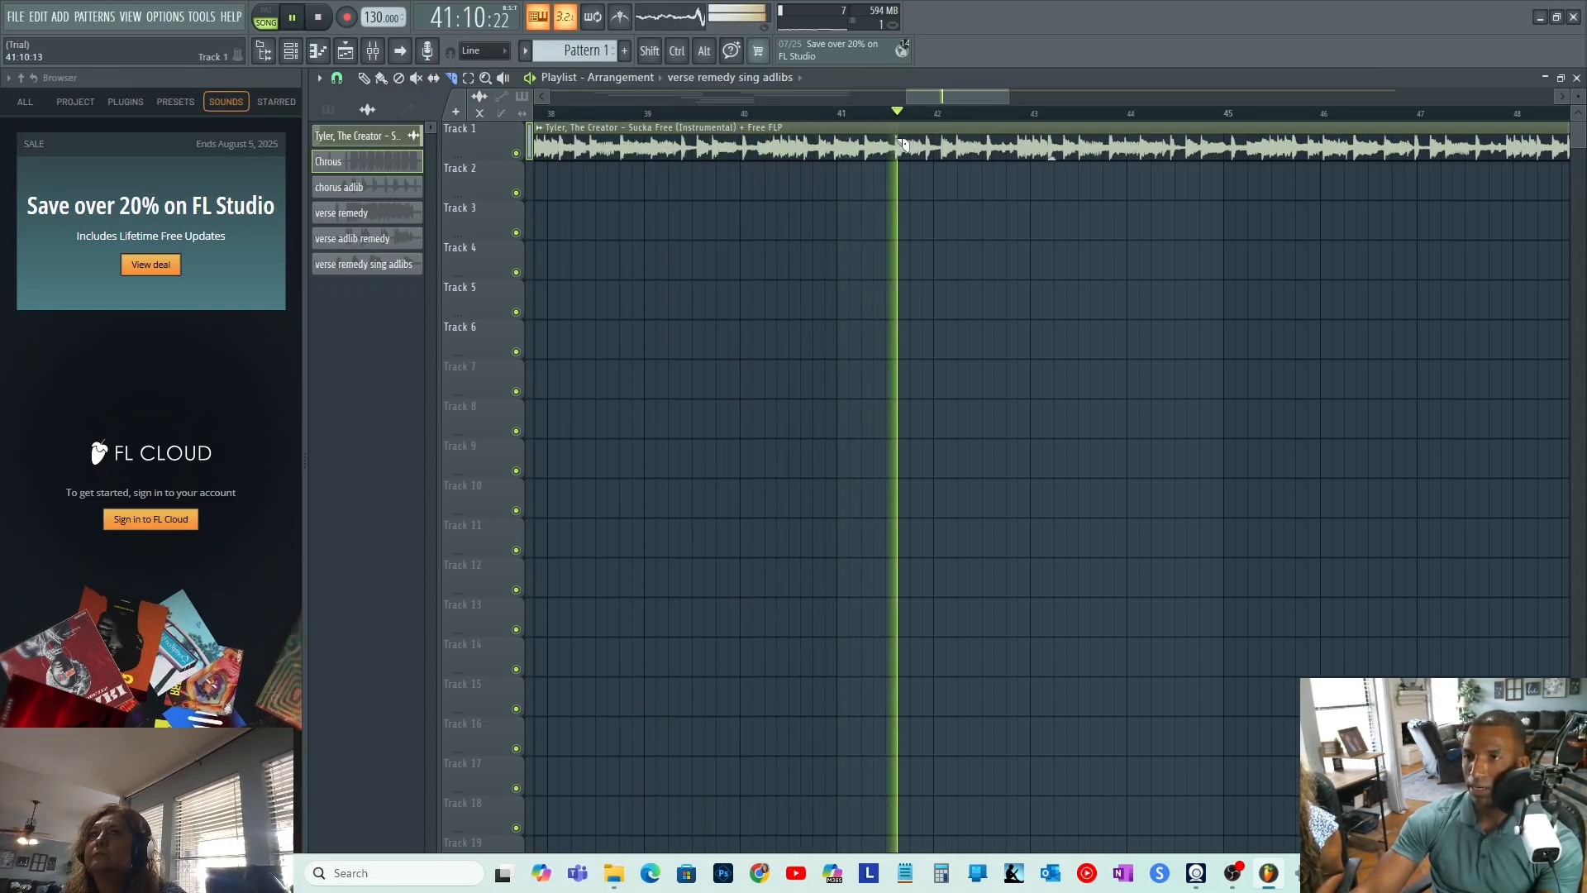
pyautogui.press('space')
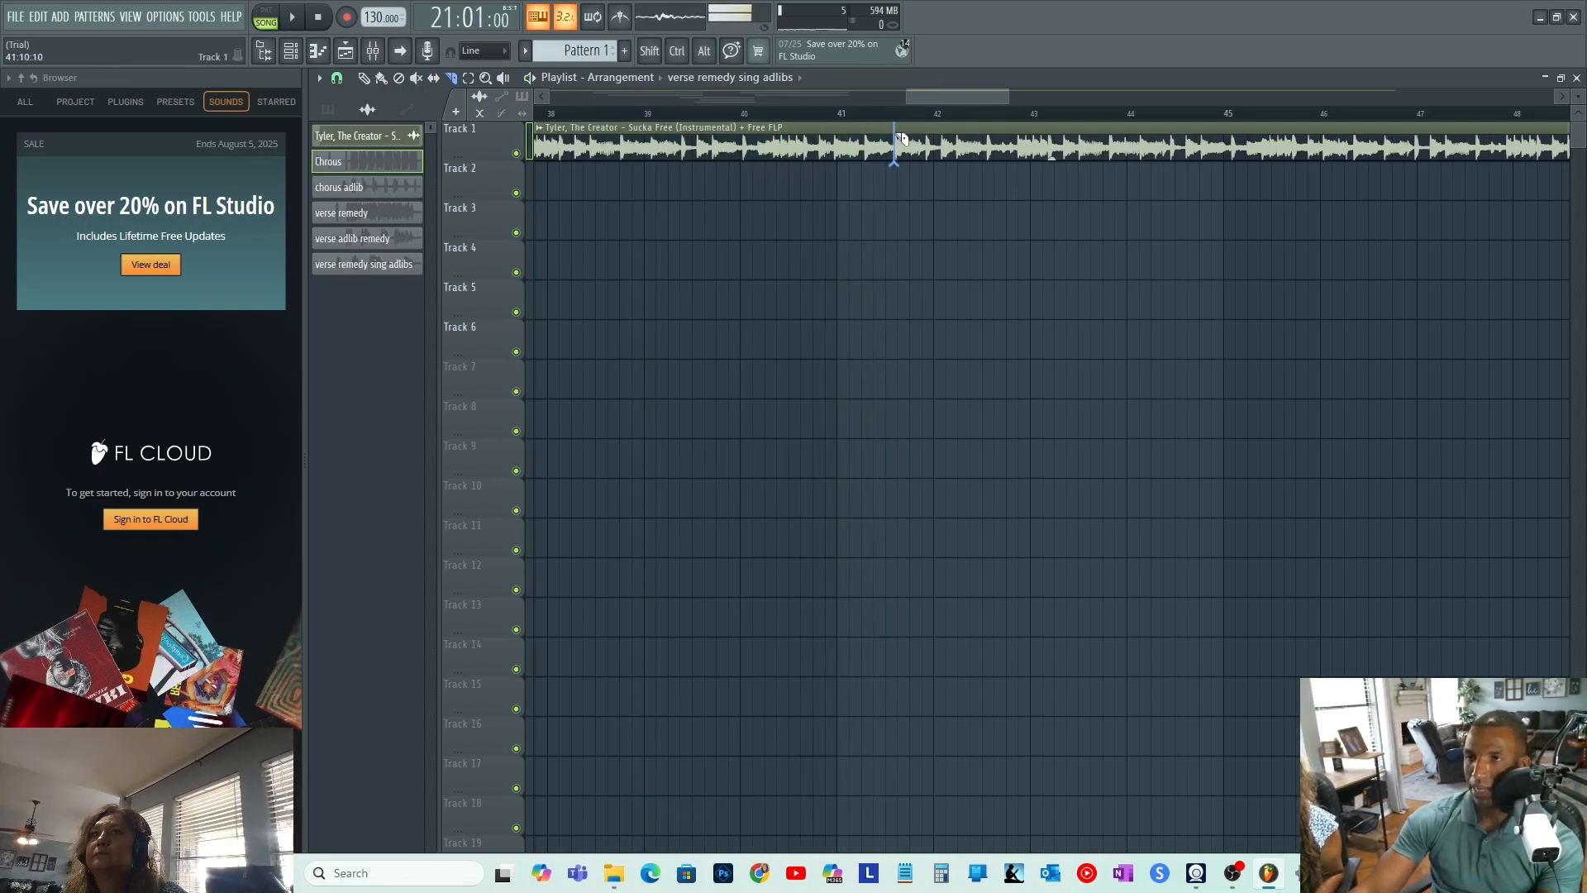
pyautogui.moveTo(903, 180); pyautogui.dragTo(903, 184)
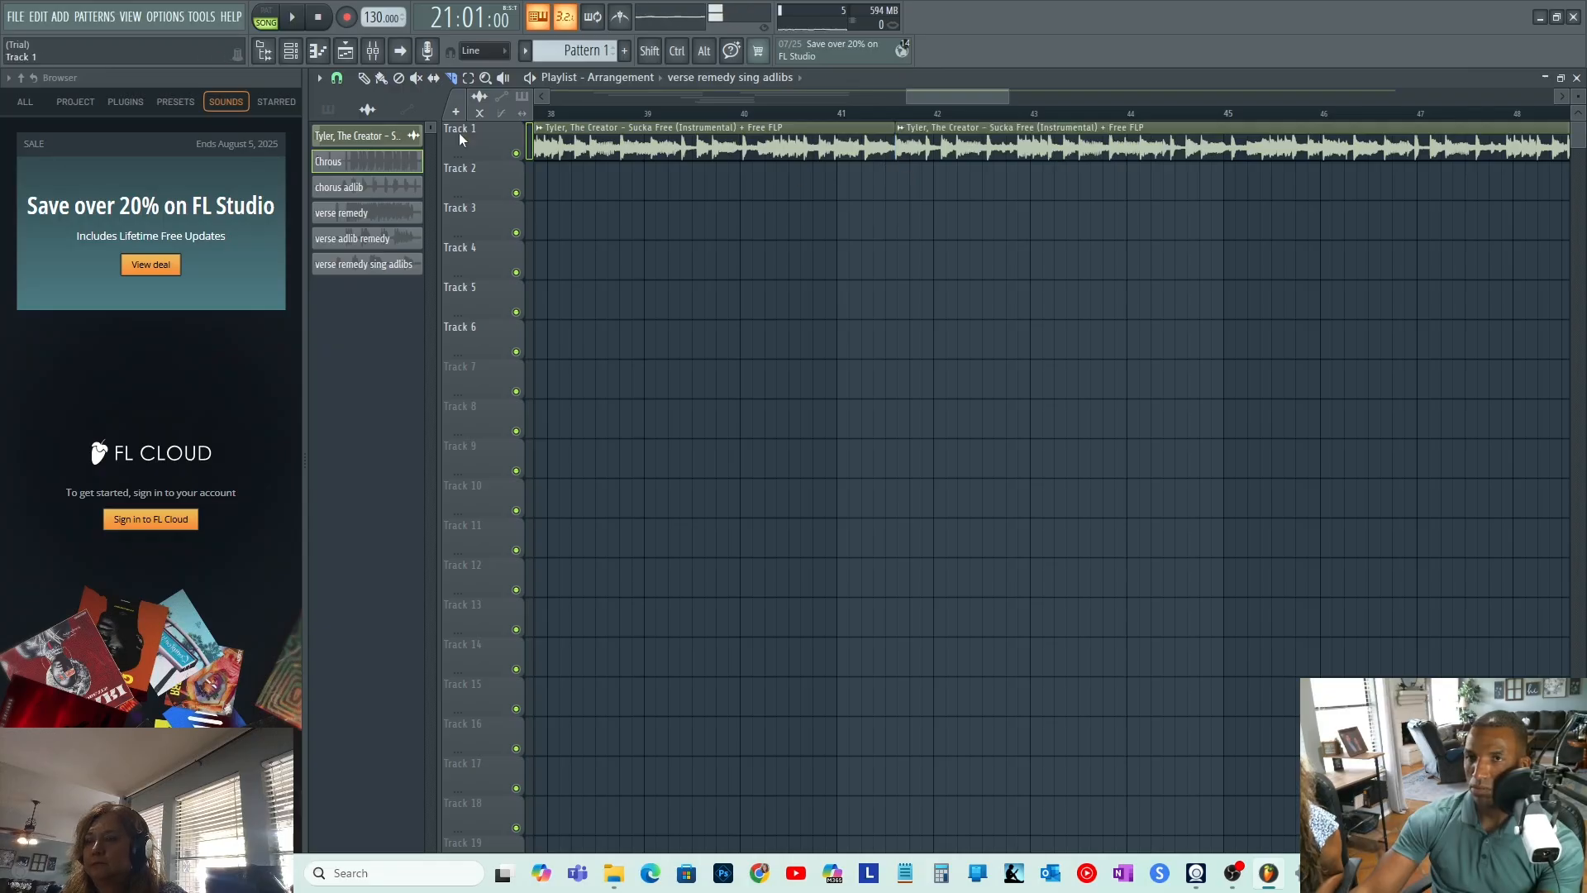
pyautogui.rightClick(940, 138)
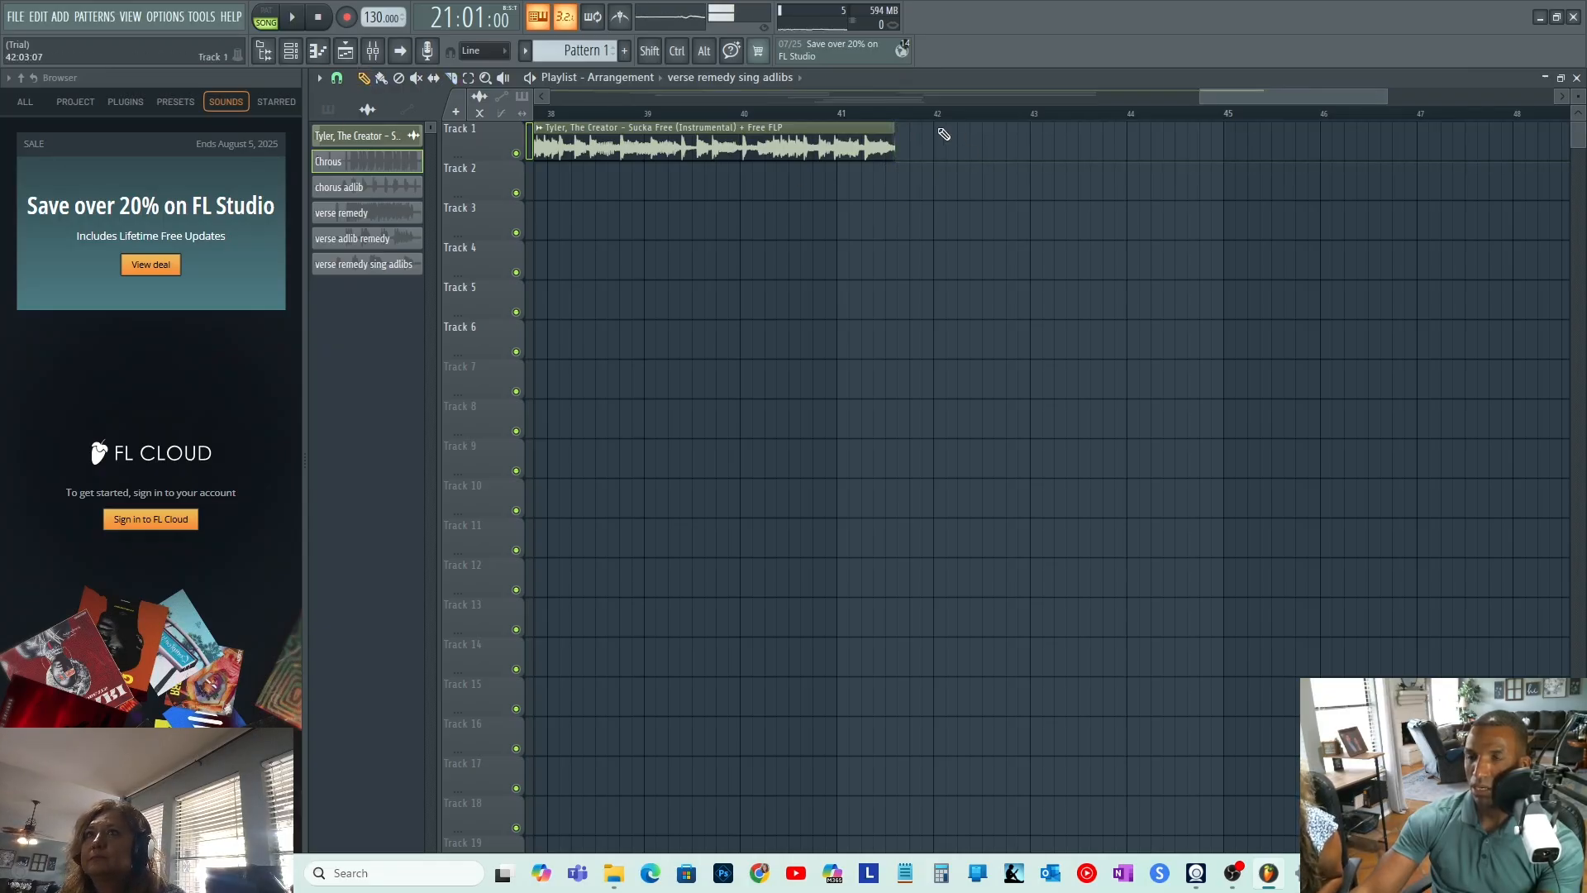
# - Play the trimmed end of the instrumental from 41:04:06 and bring the whole arrangement into view
pyautogui.click(861, 115)
pyautogui.press('space')
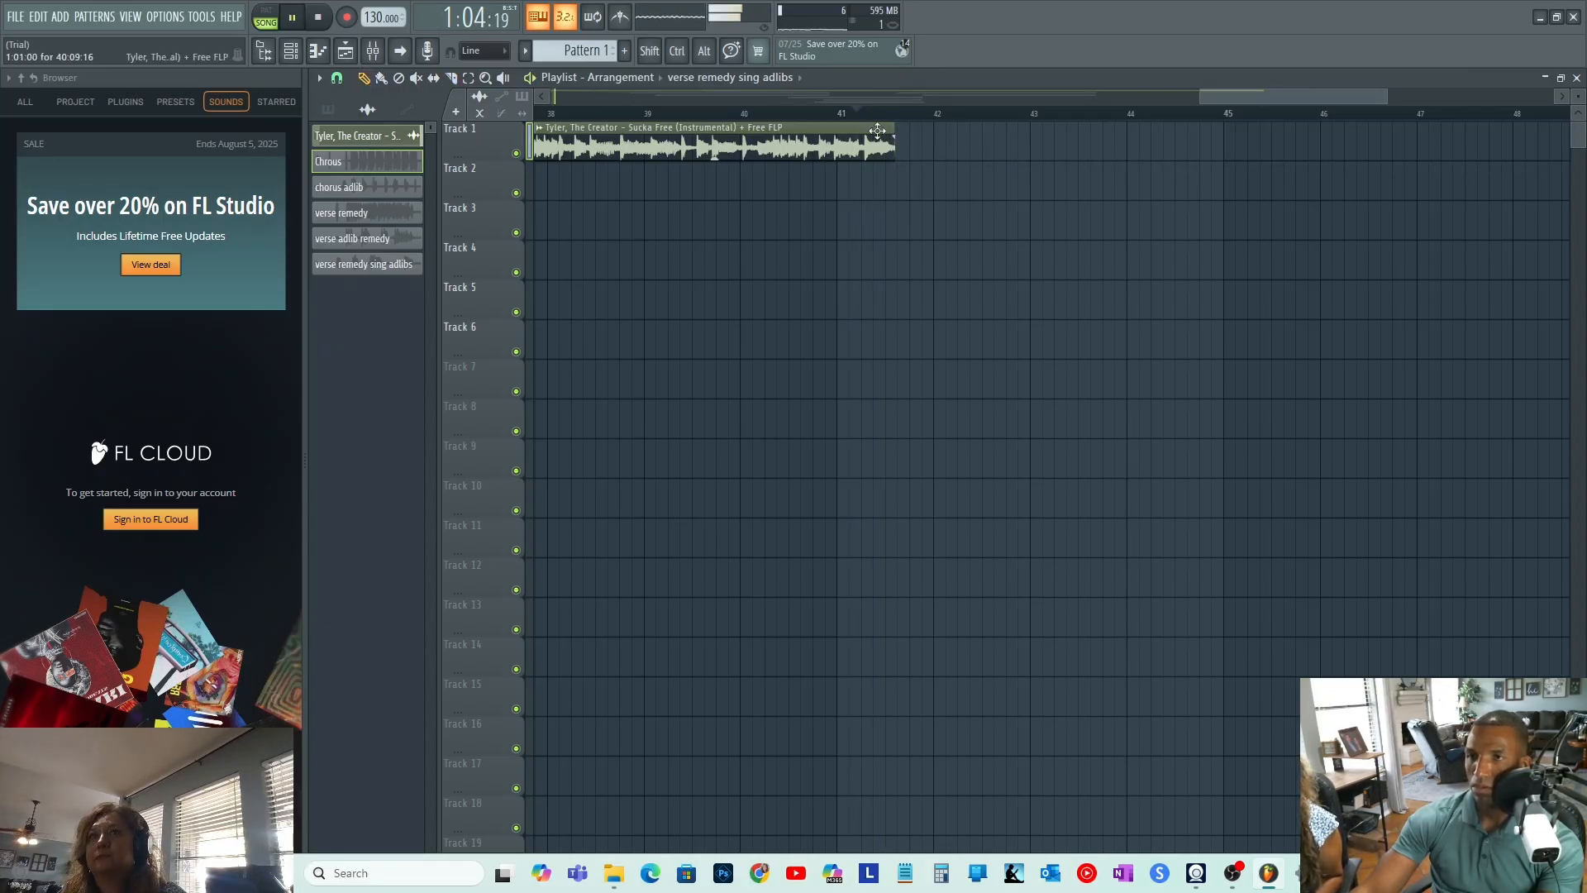
pyautogui.press('space')
pyautogui.moveTo(1204, 96); pyautogui.dragTo(563, 124)
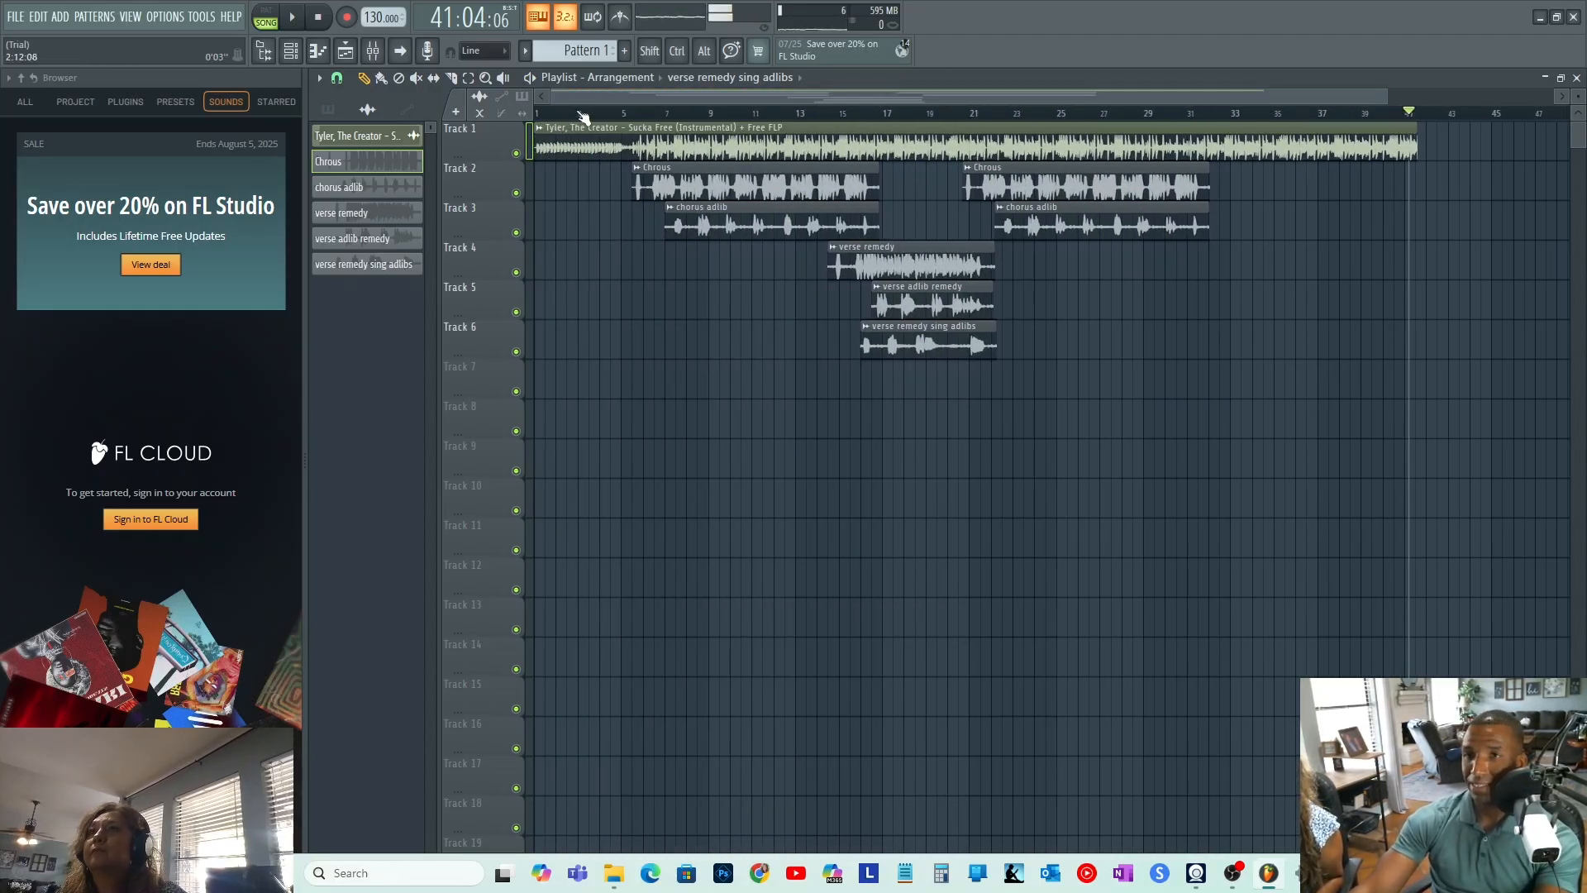
# - Set the playback position to 5:07:12 and open the channel rack over the playlist, below the Track 5 label
pyautogui.click(633, 115)
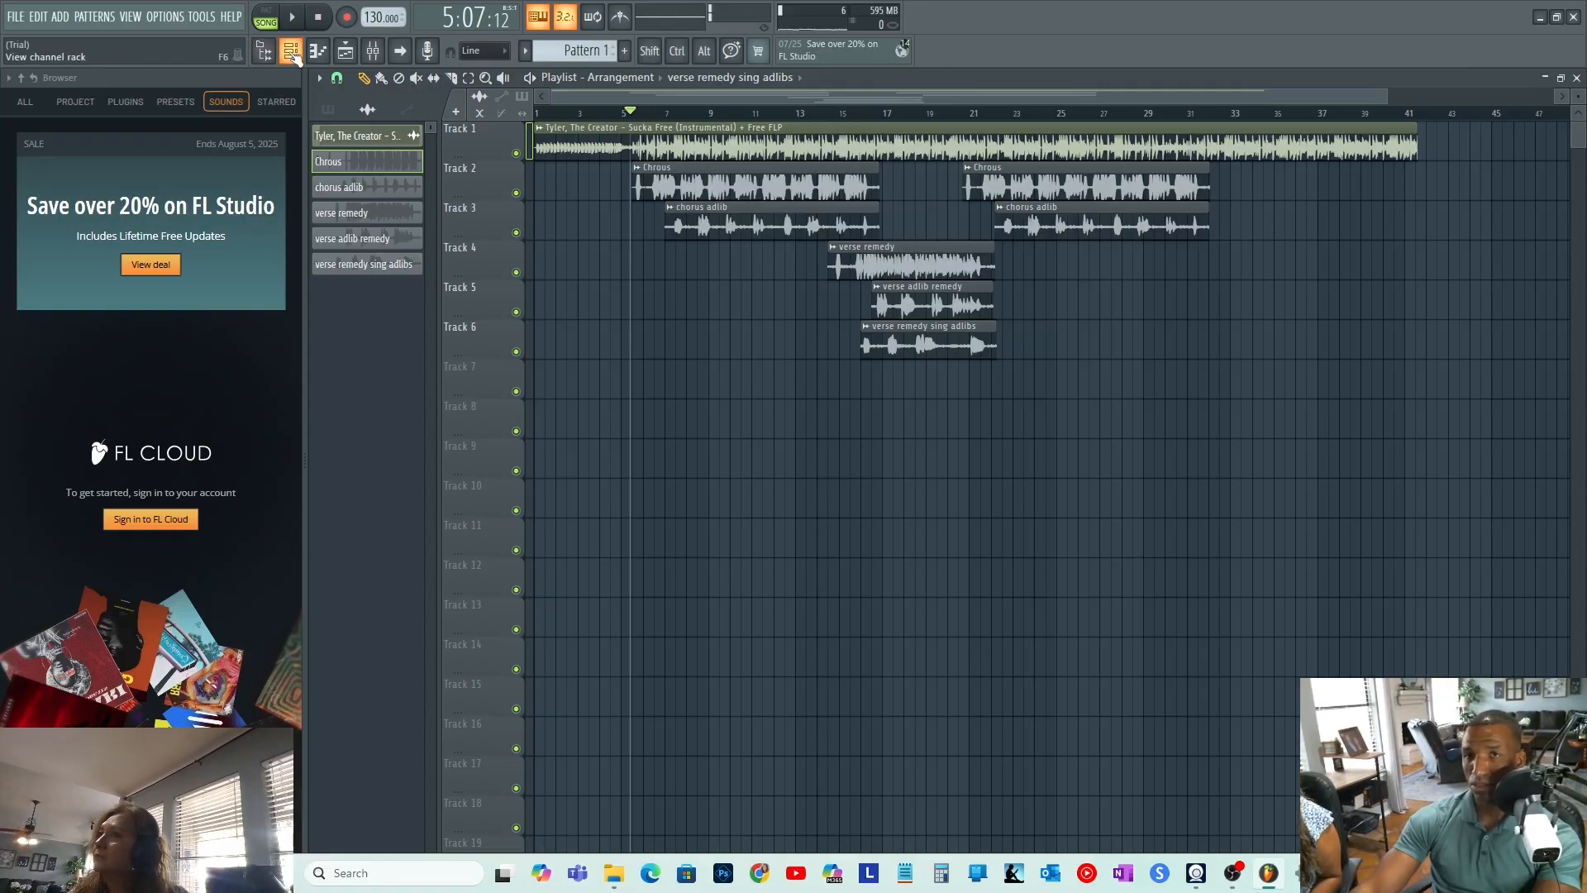
pyautogui.click(294, 51)
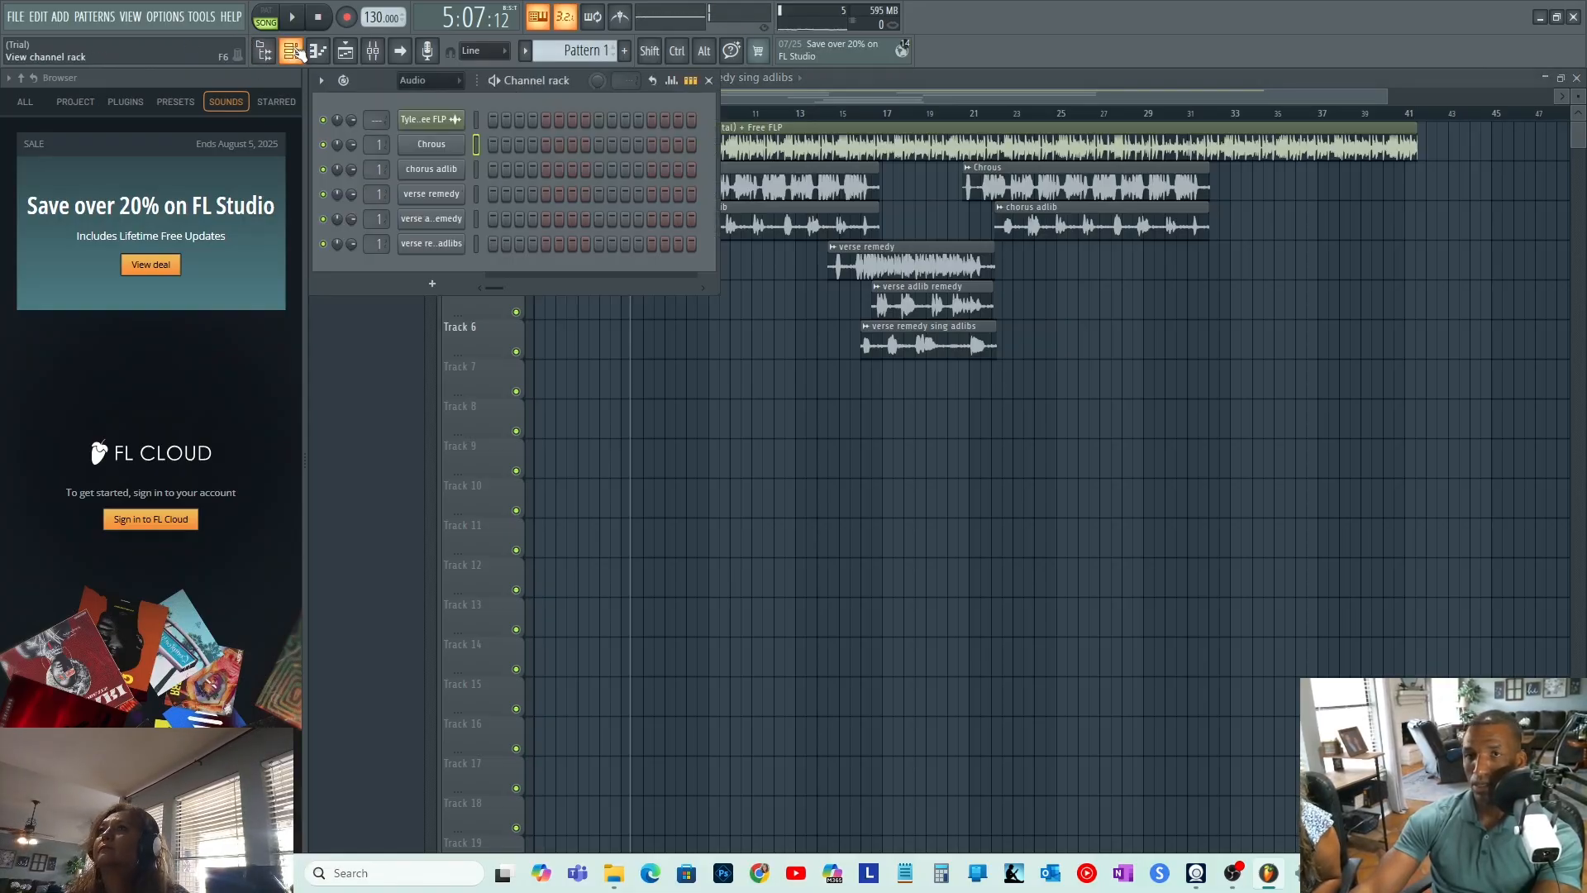
pyautogui.click(294, 51)
pyautogui.click(293, 51)
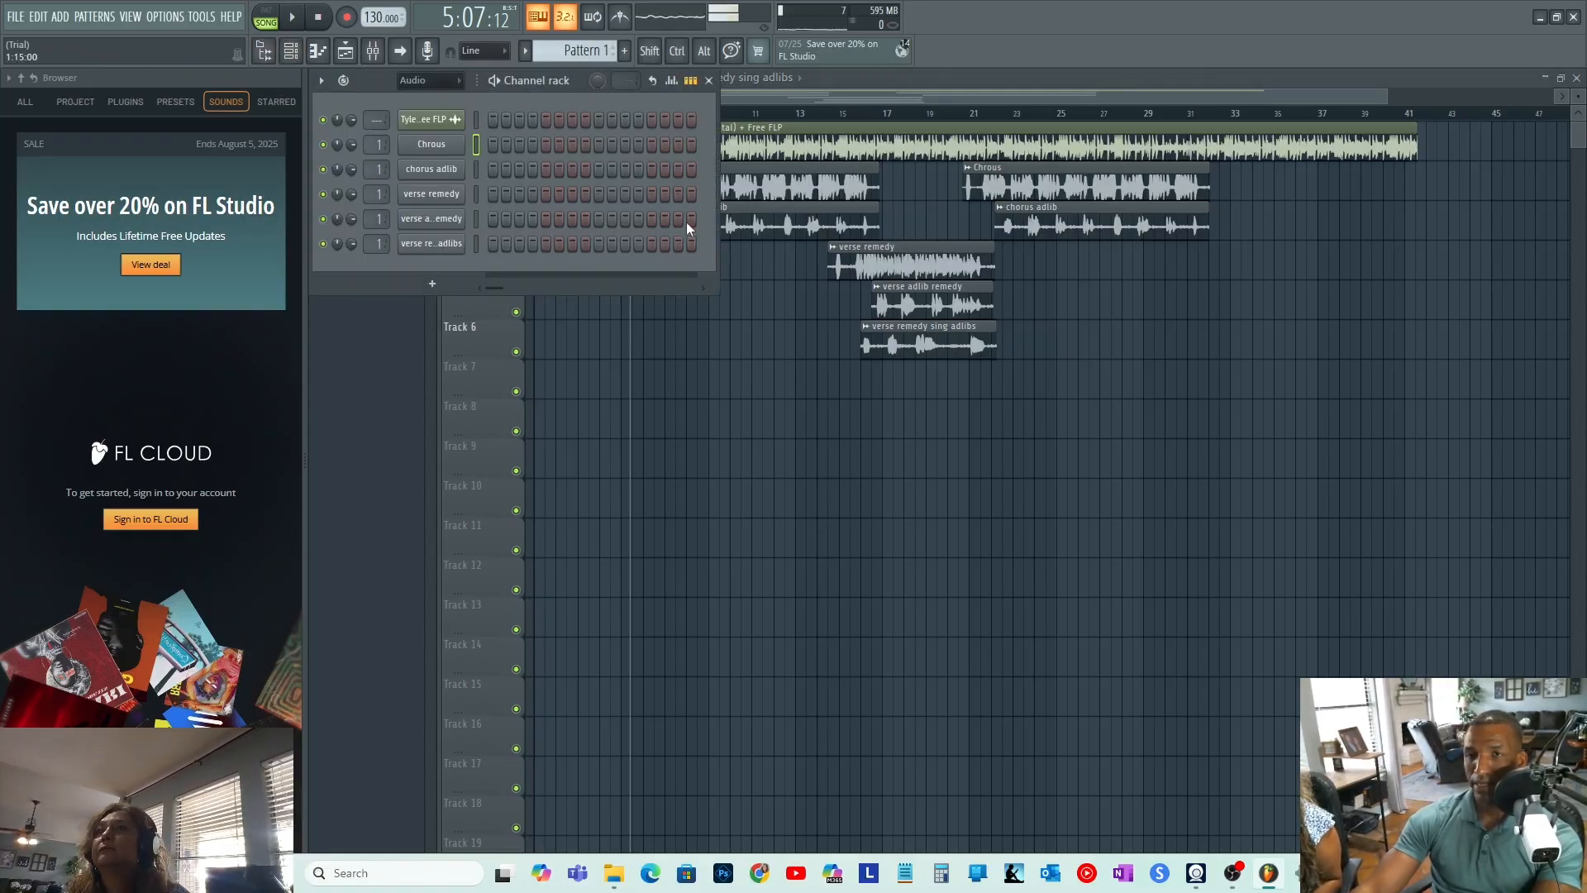
pyautogui.moveTo(385, 77); pyautogui.dragTo(404, 300)
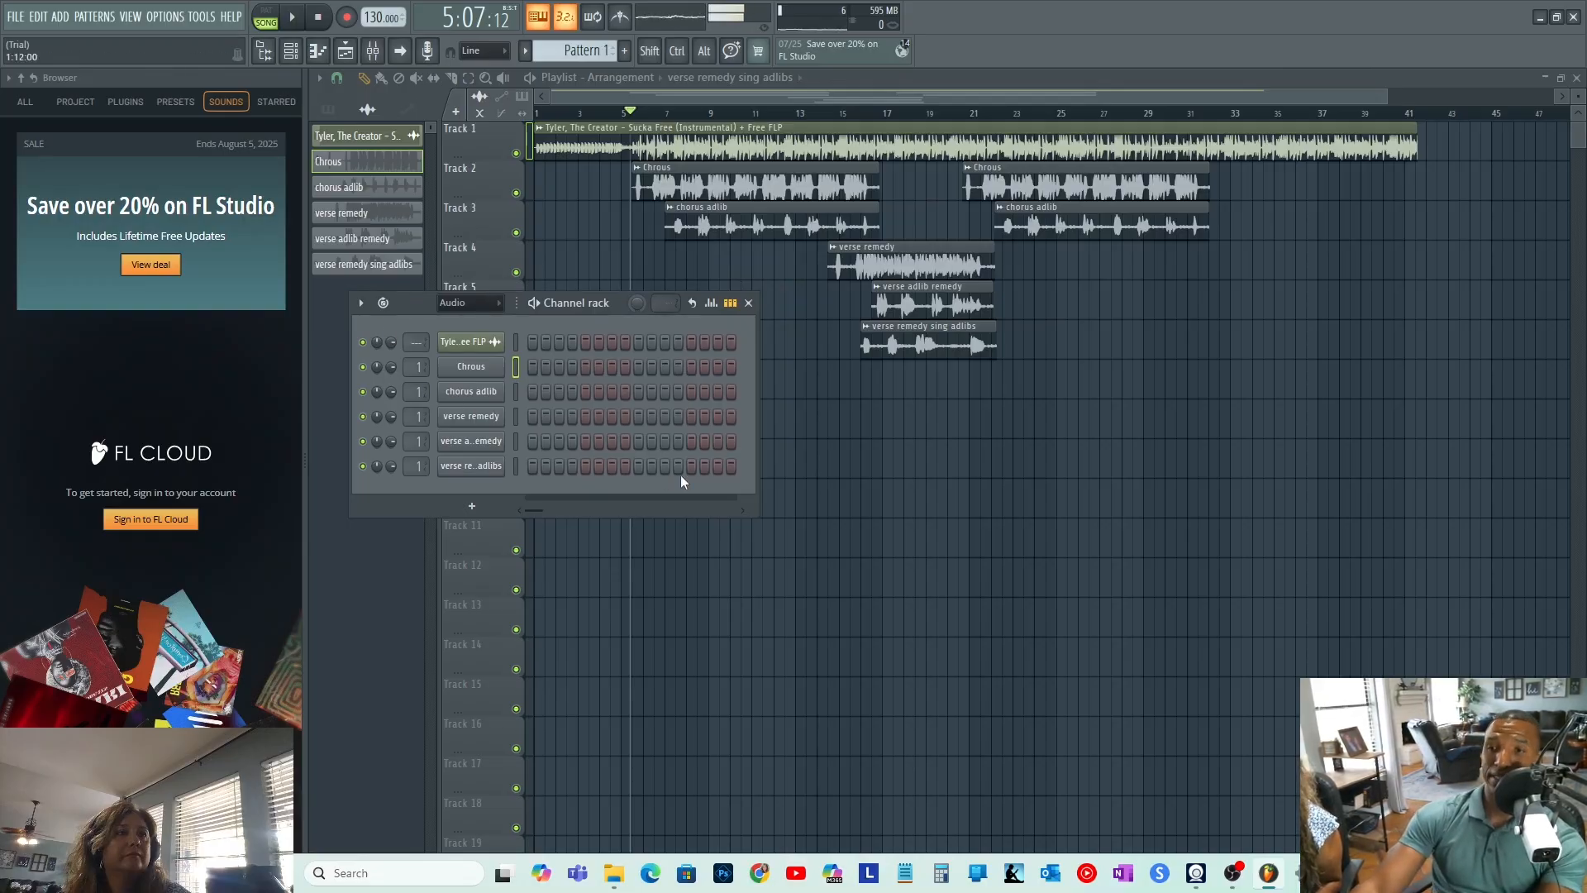
# - Play the arrangement from 5:07:12 through the first chorus into the verse to check the channel levels
pyautogui.press('space')
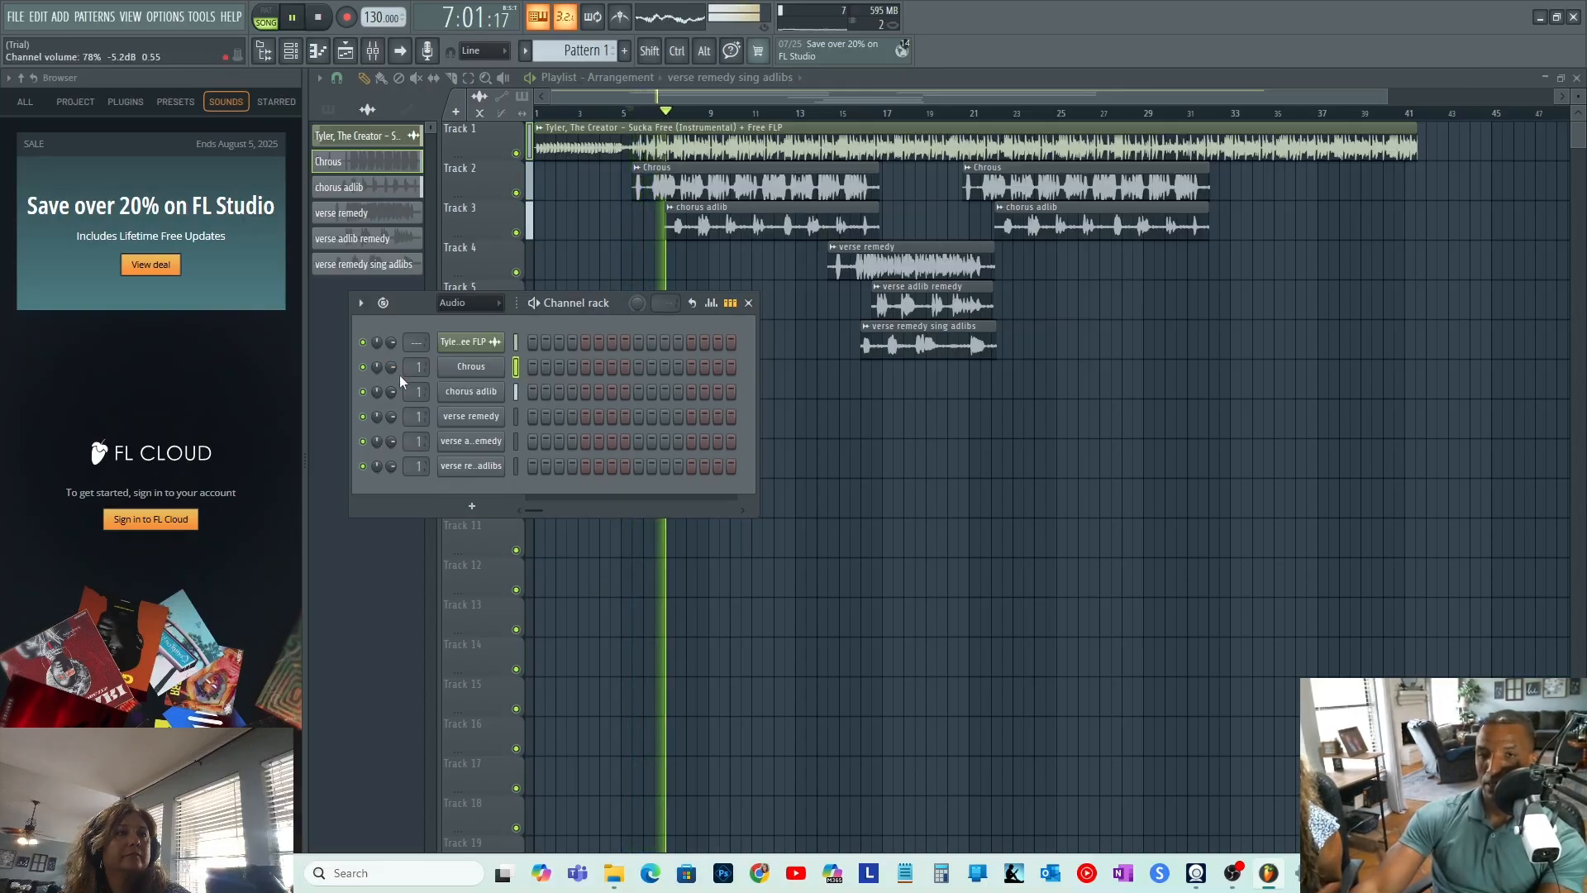
pyautogui.moveTo(394, 371); pyautogui.dragTo(394, 370)
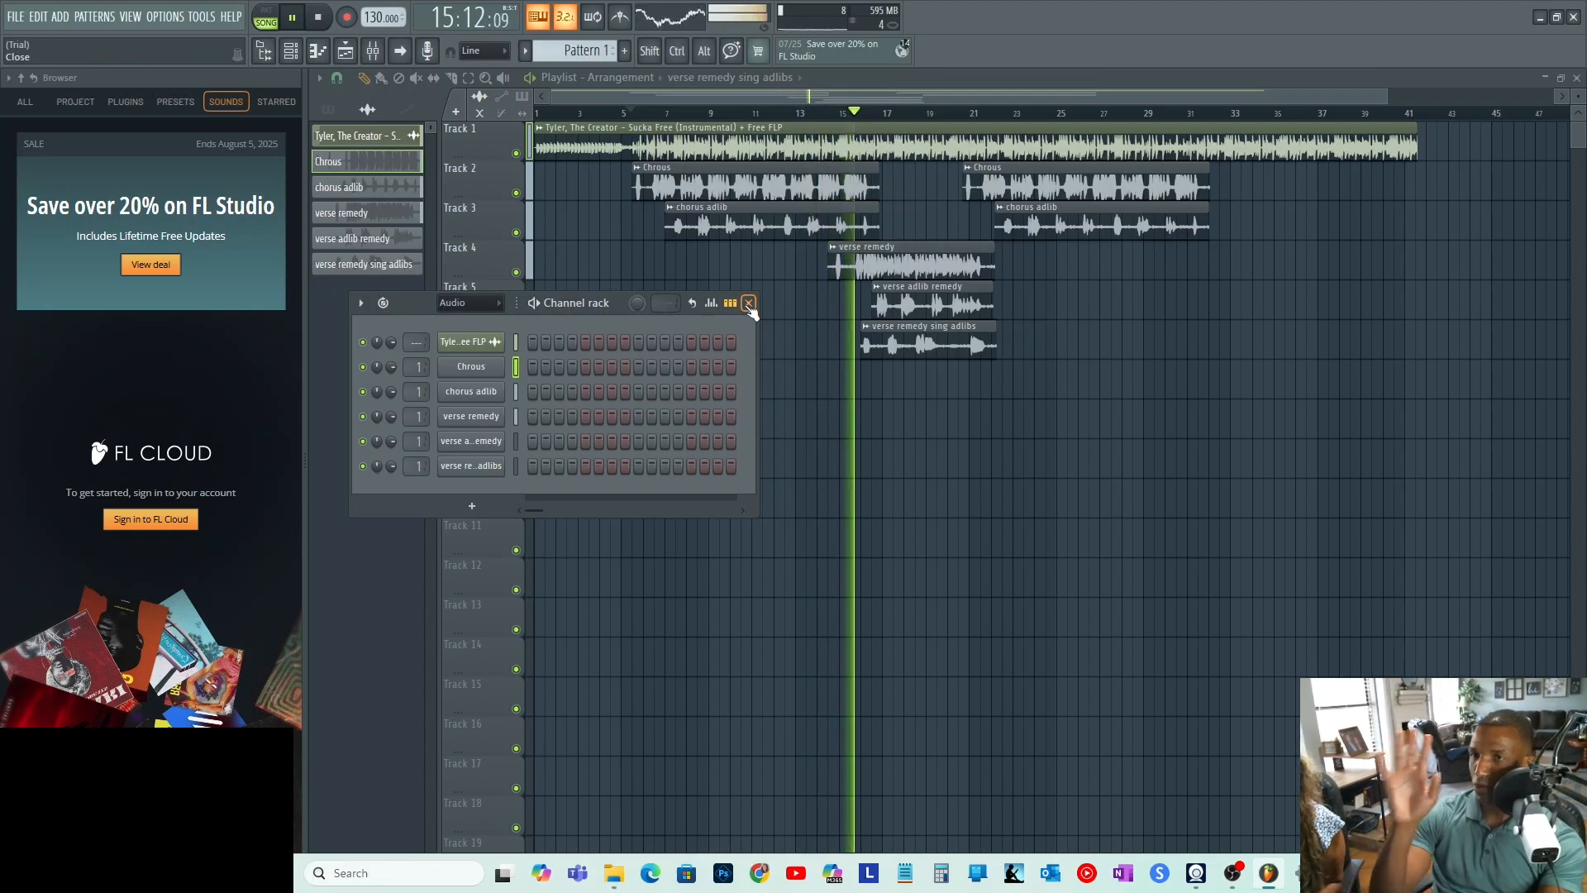
pyautogui.press('space')
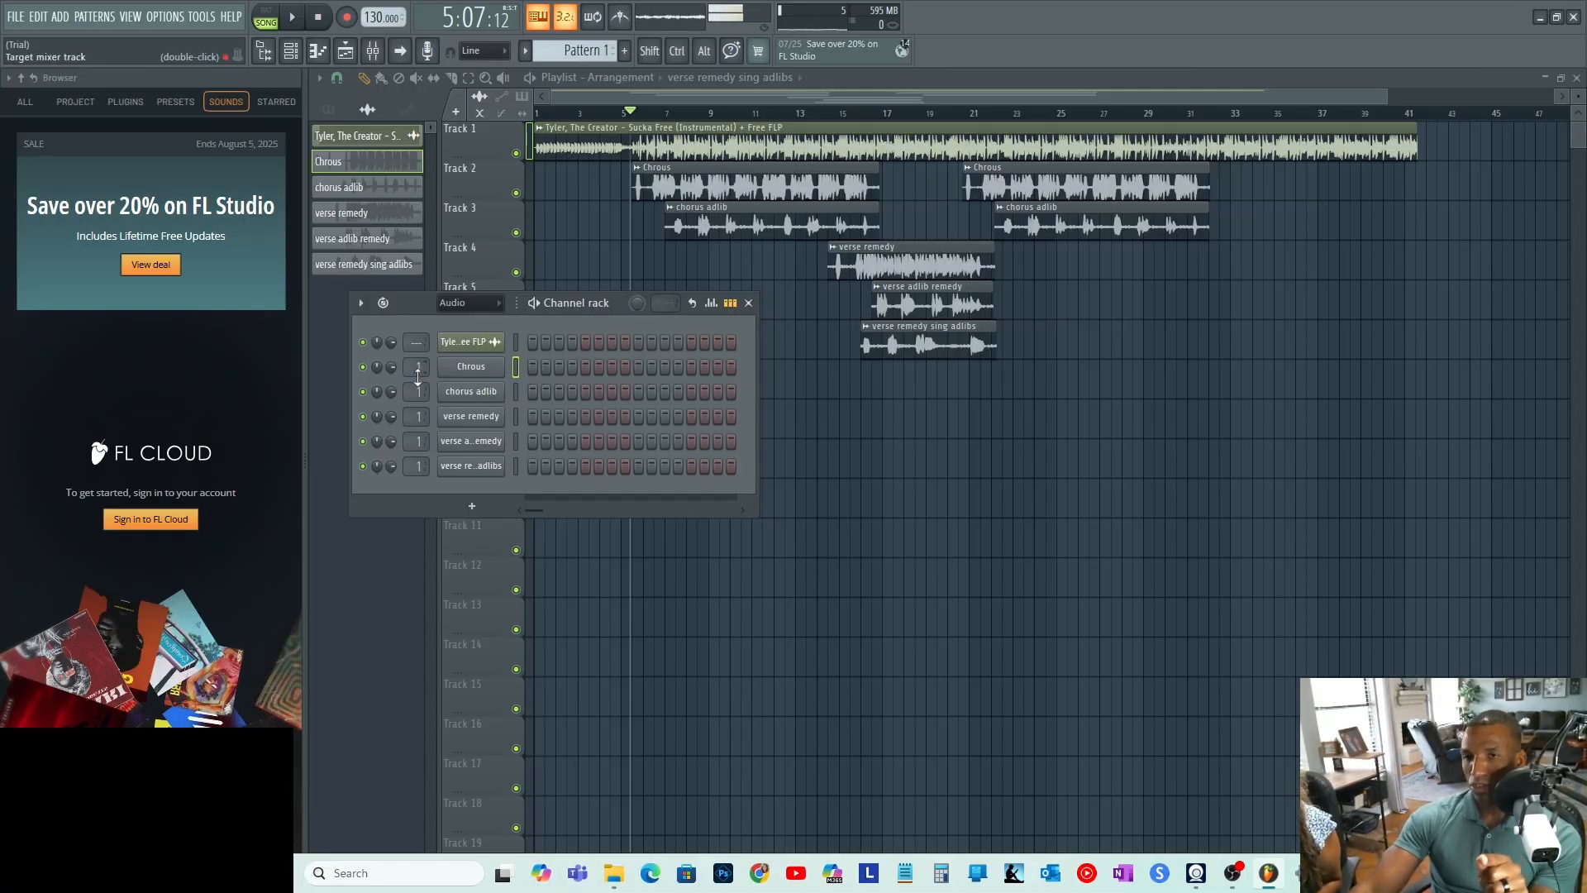
# - Check the mixer inserts and try routing the Chrous channel to mixer track 2 while playing from 5:07:12
pyautogui.click(374, 55)
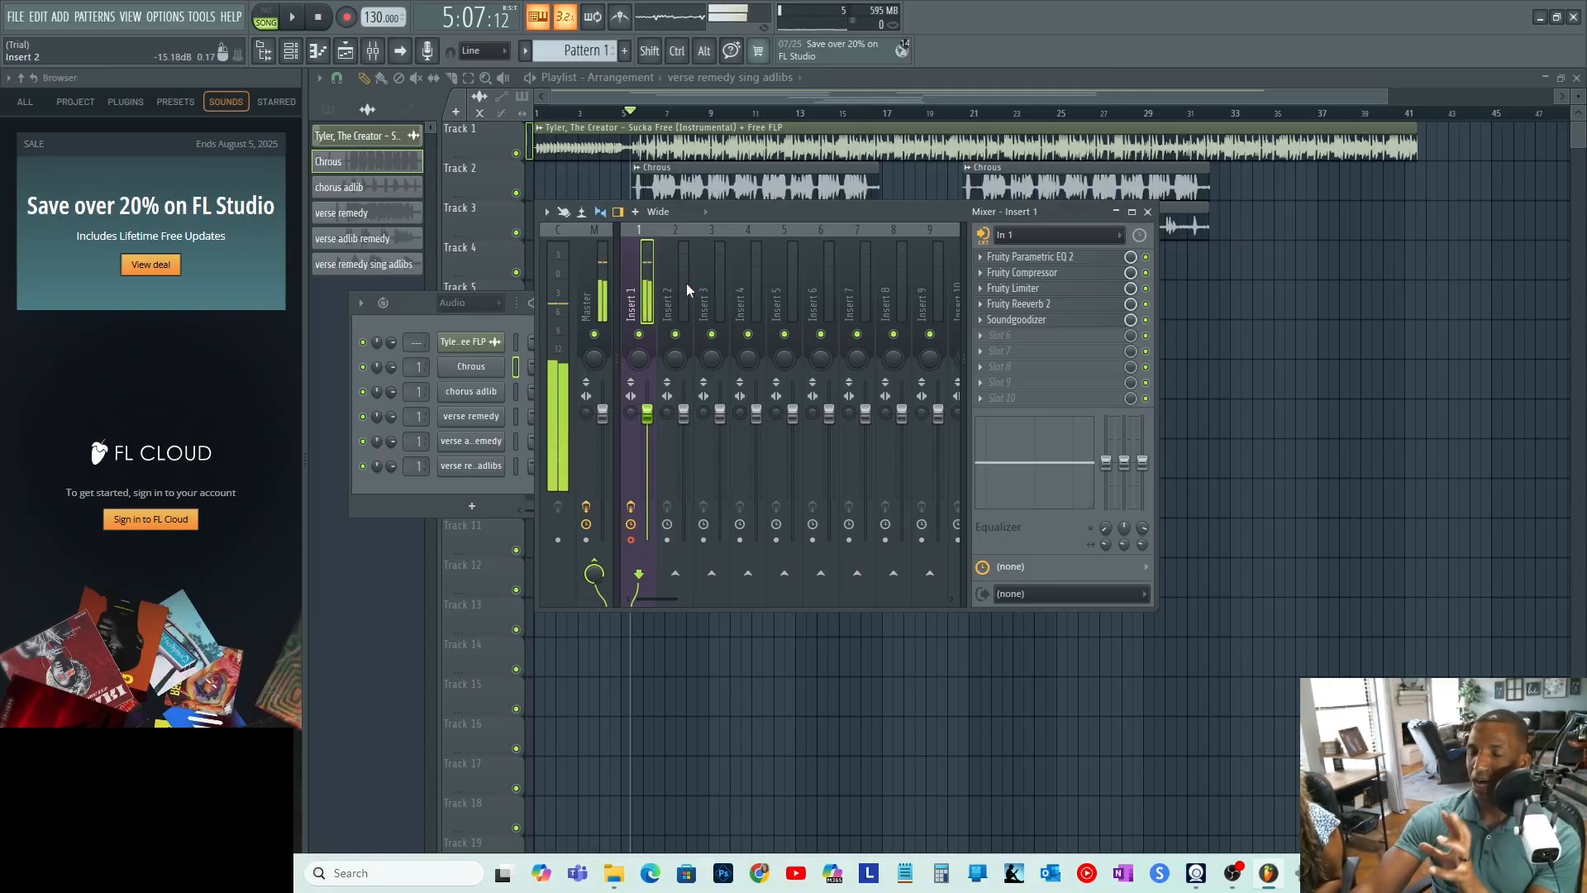
pyautogui.press('F9')
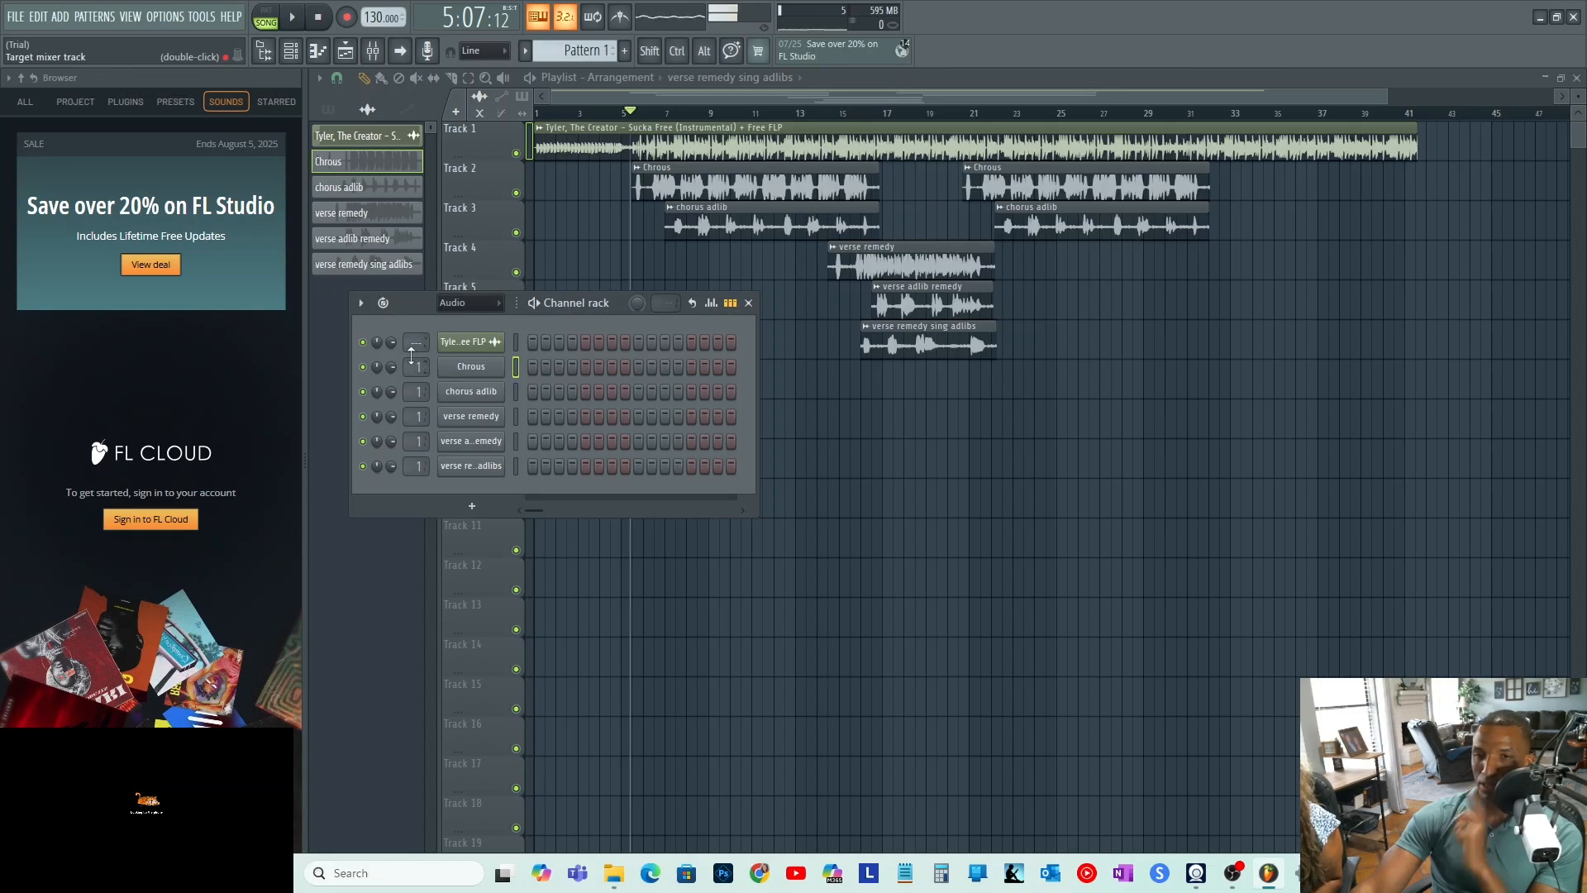
pyautogui.press('space')
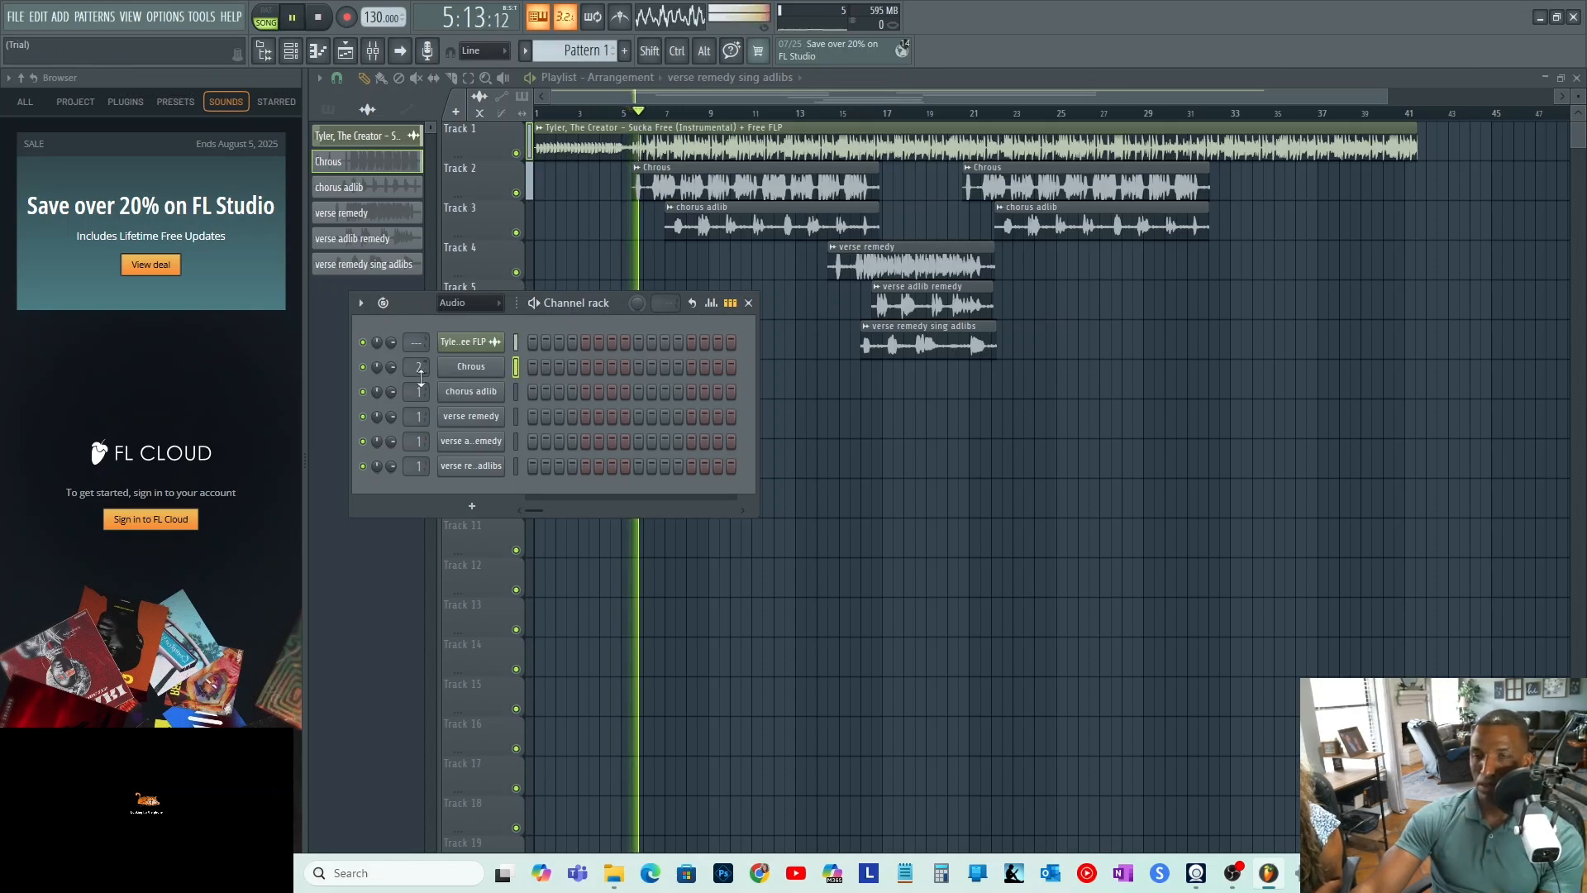
pyautogui.press('space')
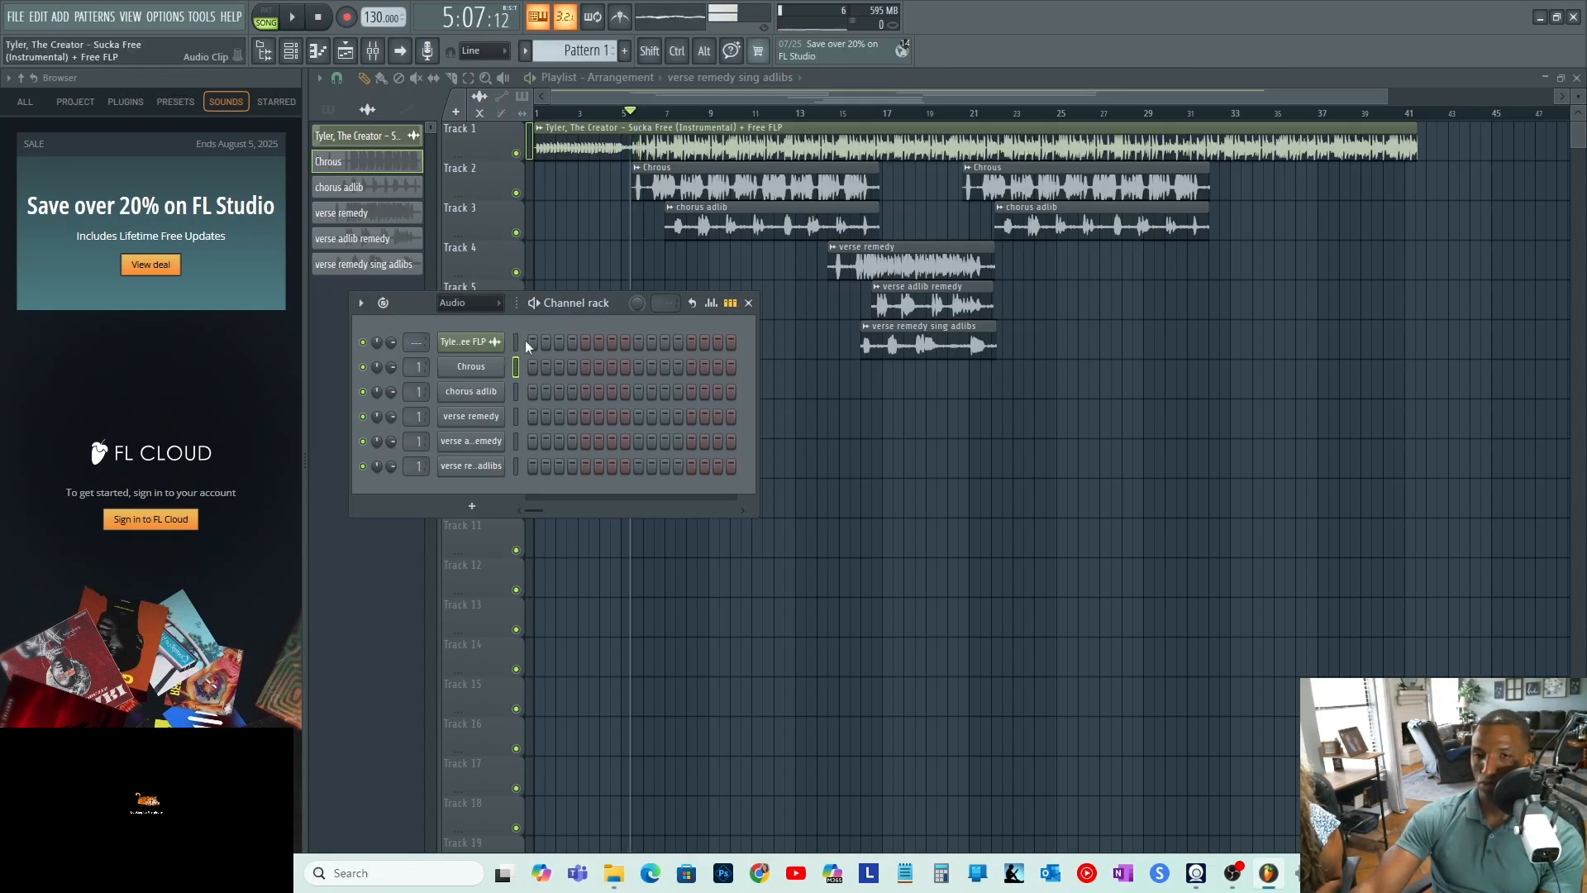
# - Open the mixer alongside the channel rack and play the arrangement from 5:07:12 to watch the Insert 1 and Master levels
pyautogui.click(376, 51)
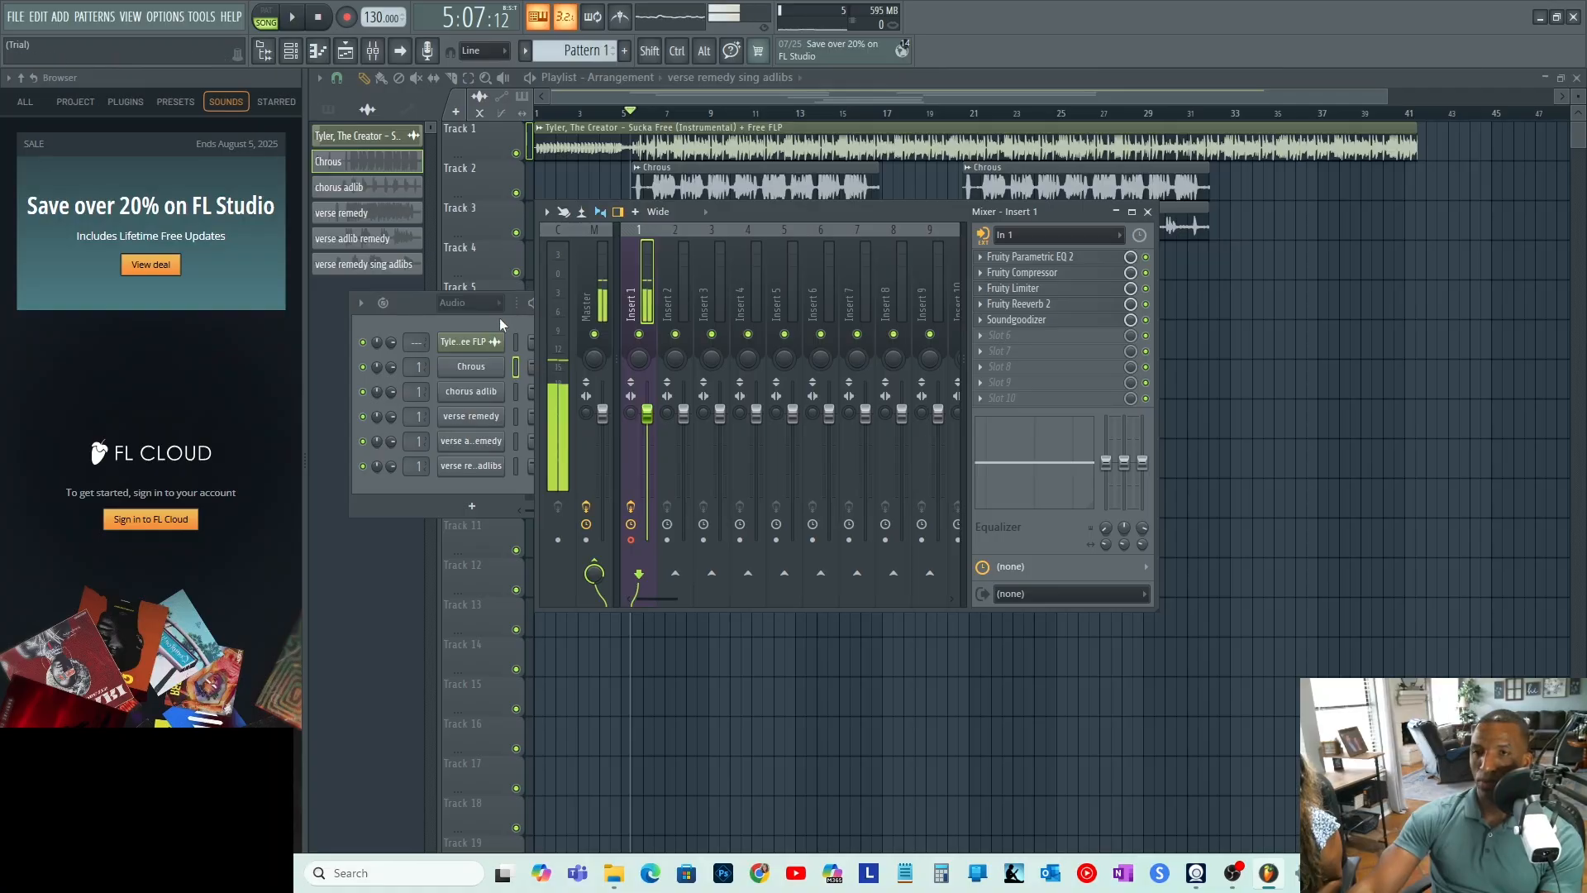
pyautogui.moveTo(759, 211); pyautogui.dragTo(1017, 257)
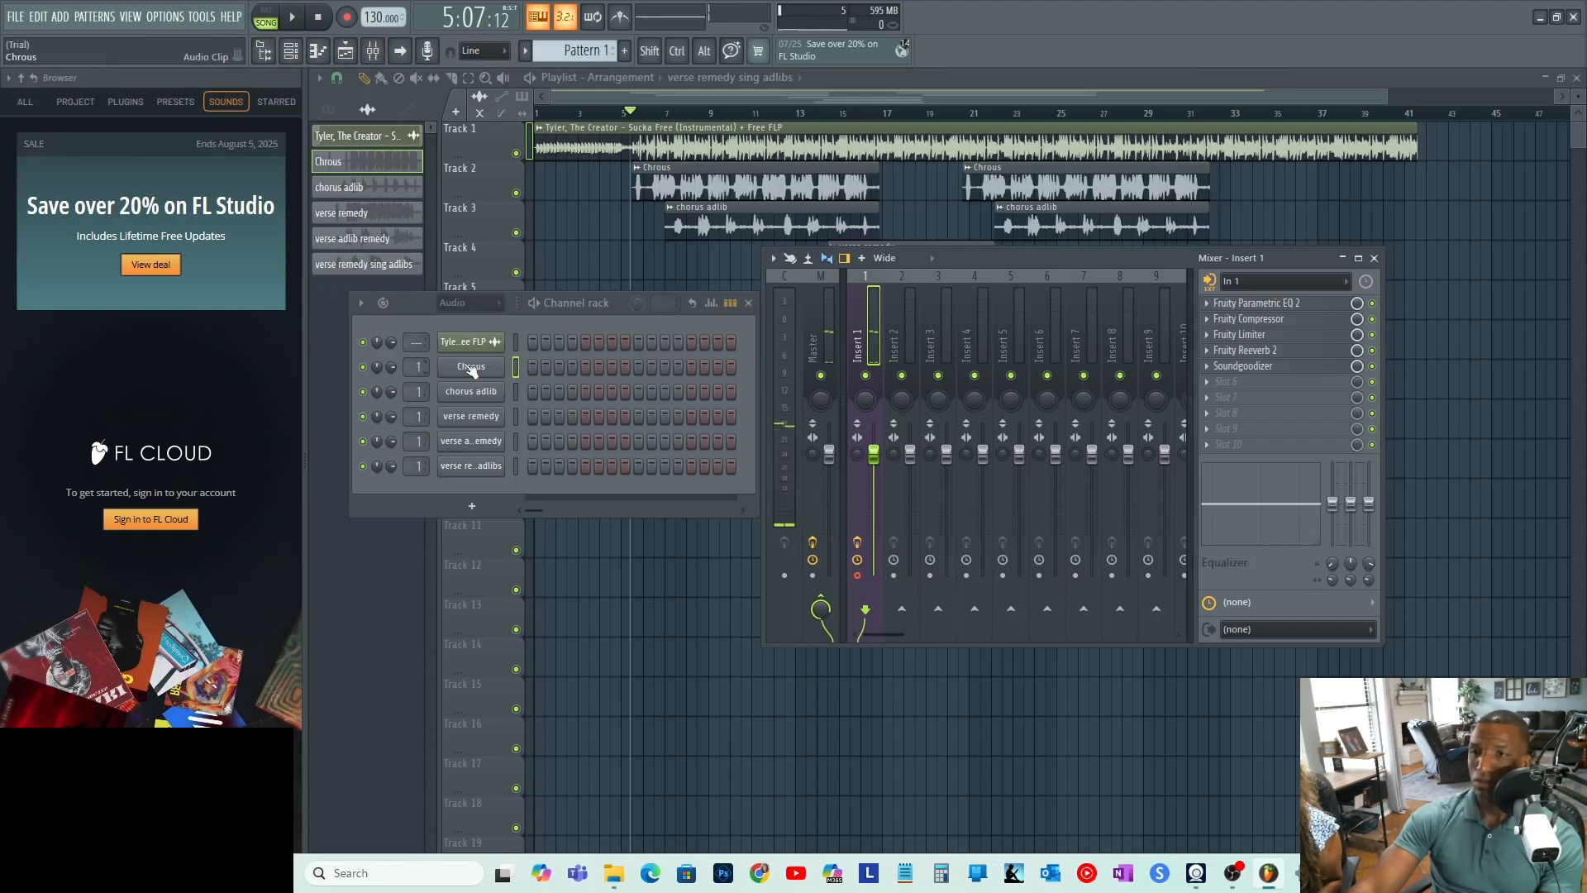
pyautogui.moveTo(1010, 256); pyautogui.dragTo(964, 227)
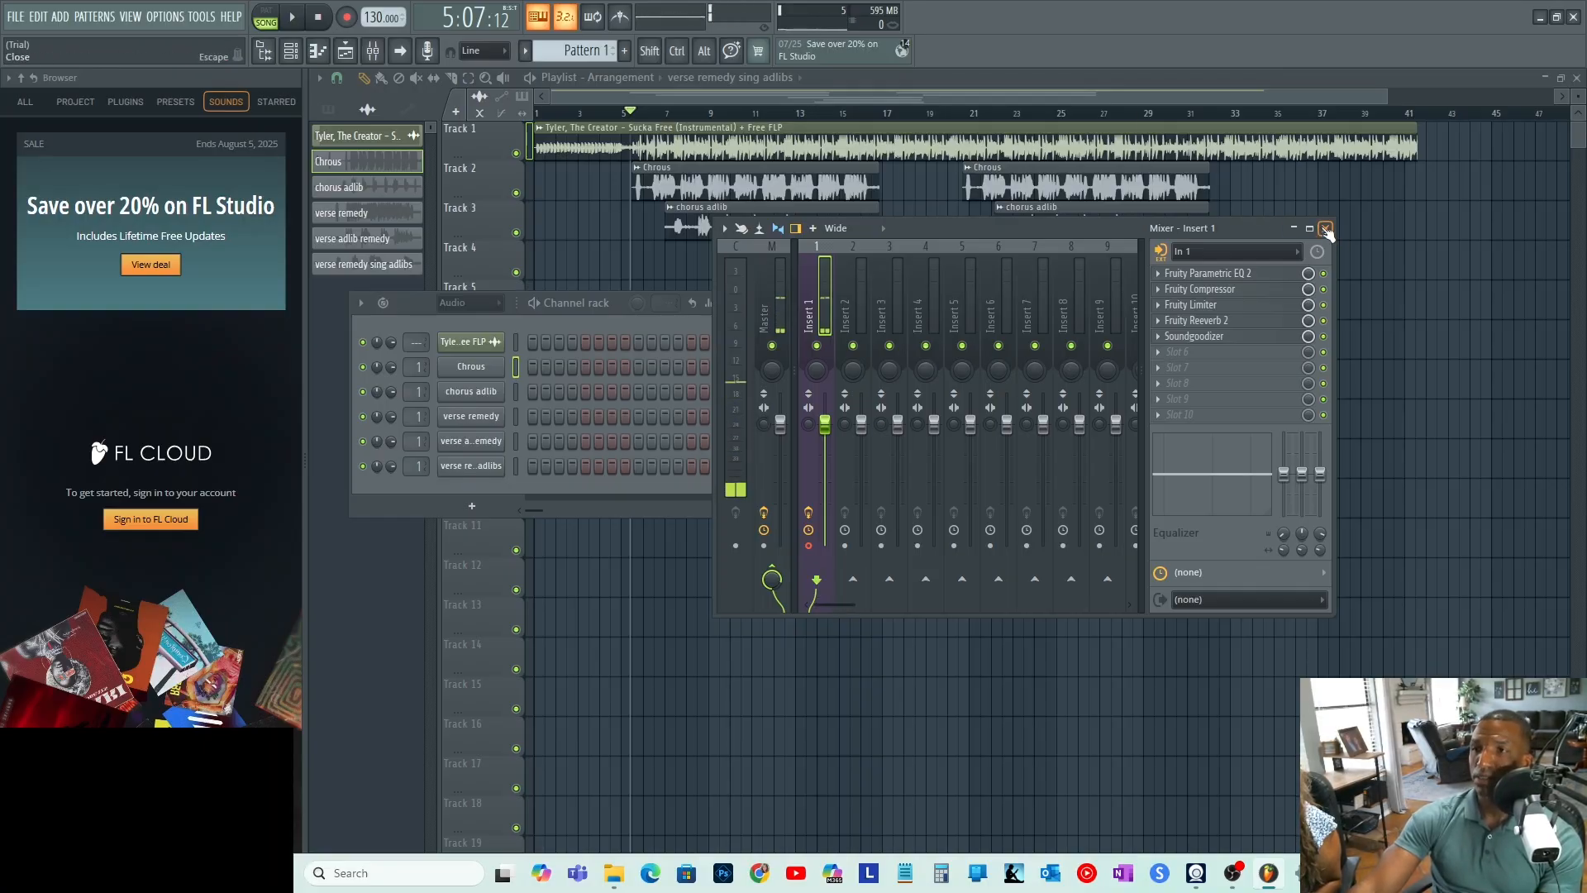
pyautogui.press('space')
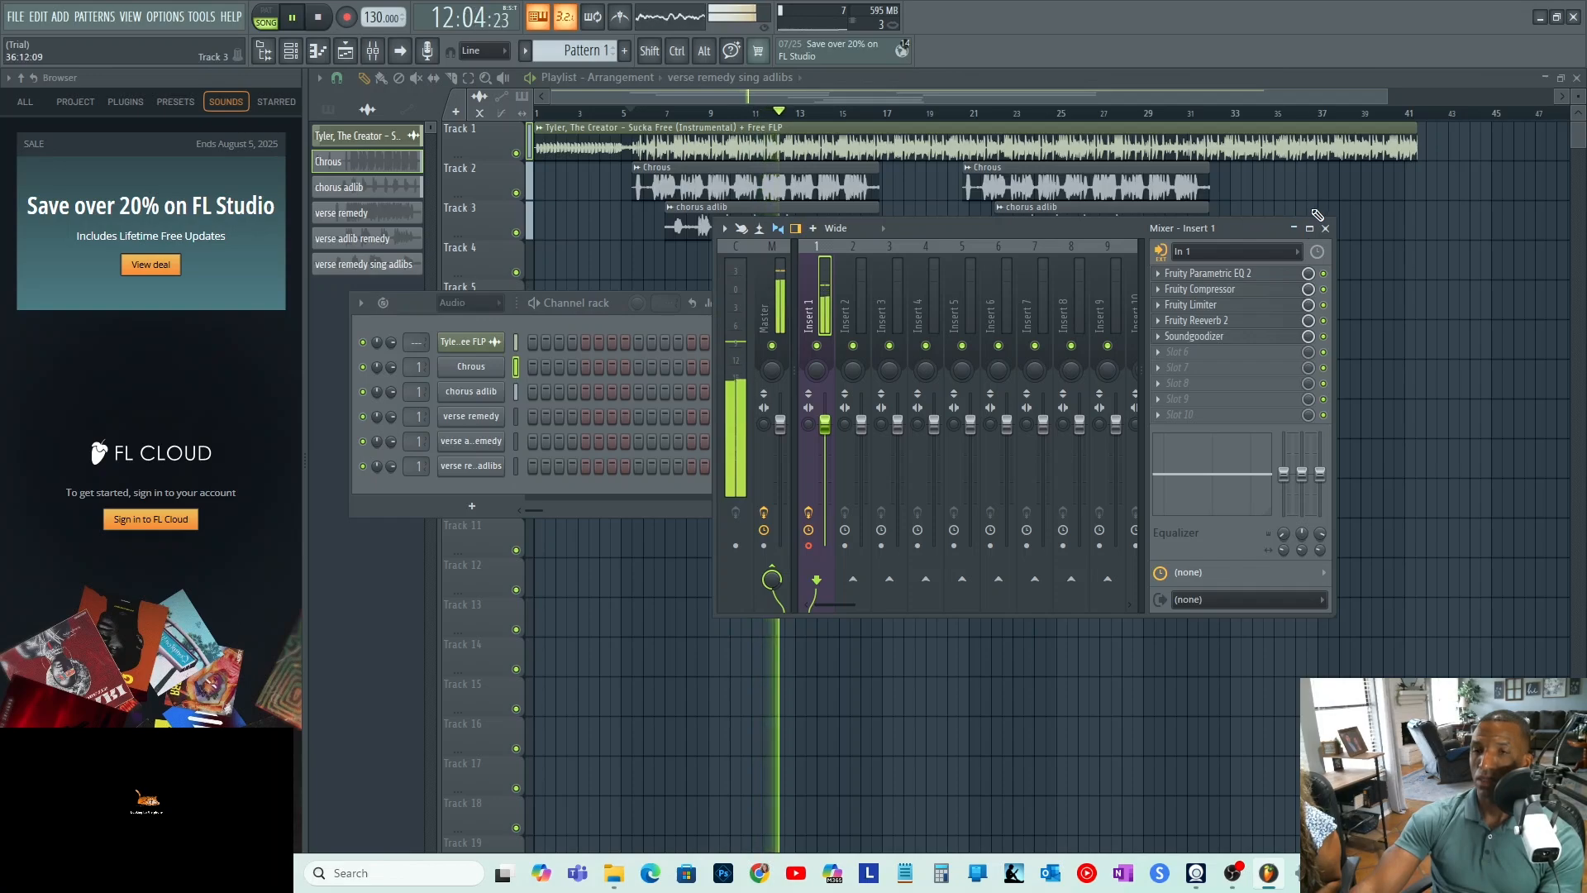
# - Stop playback and move the mixer clear of the channel rack and the upper playlist tracks
pyautogui.press('space')
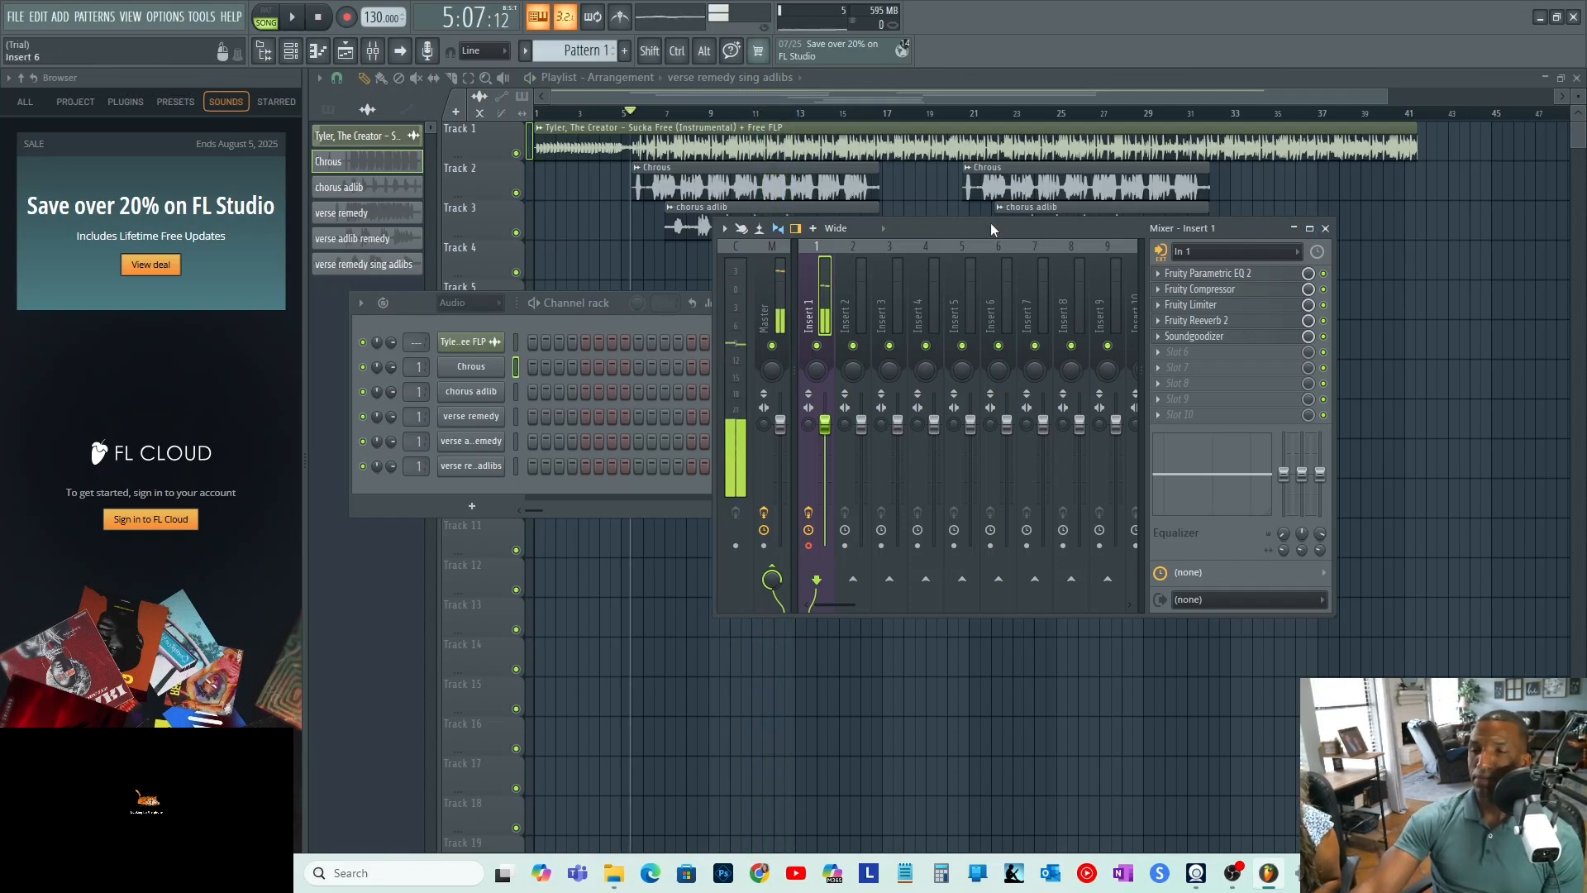
pyautogui.moveTo(991, 221); pyautogui.dragTo(1038, 296)
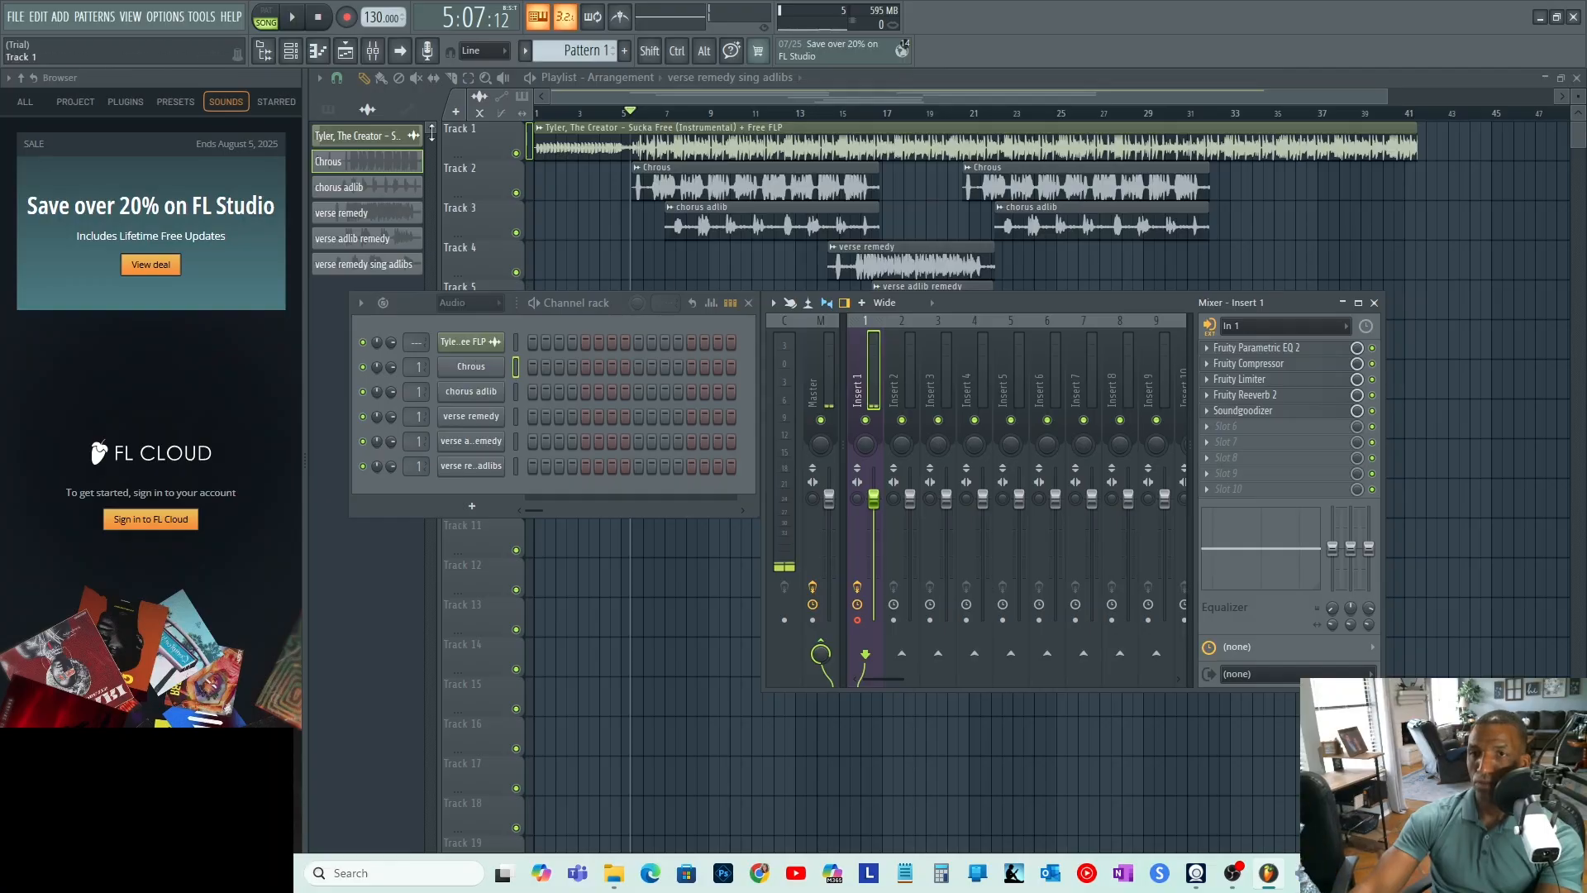
pyautogui.rightClick(359, 165)
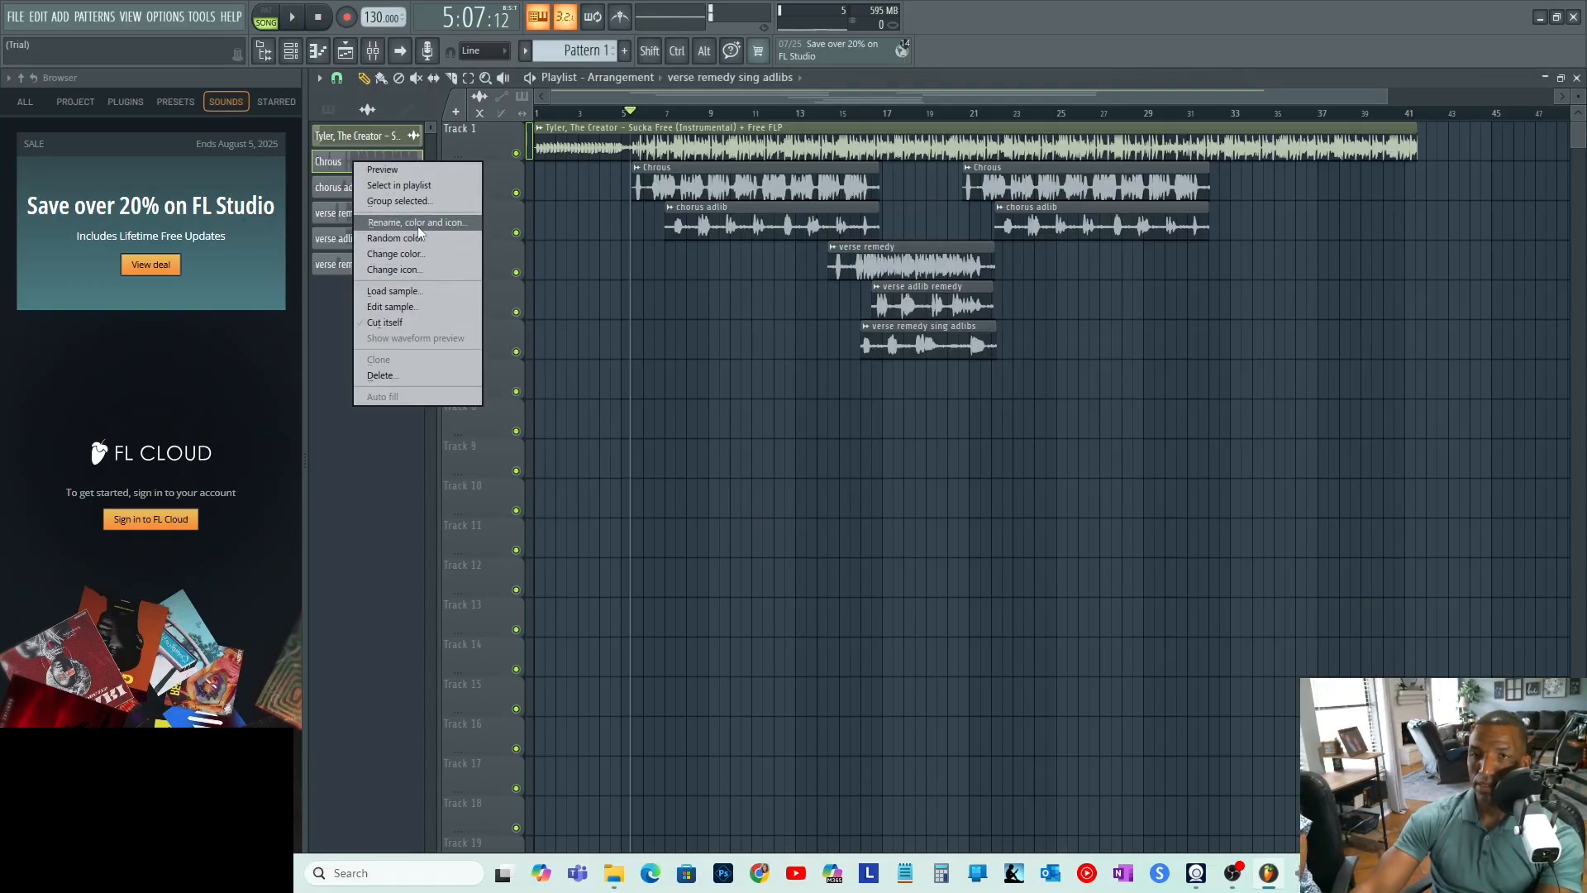
pyautogui.click(349, 438)
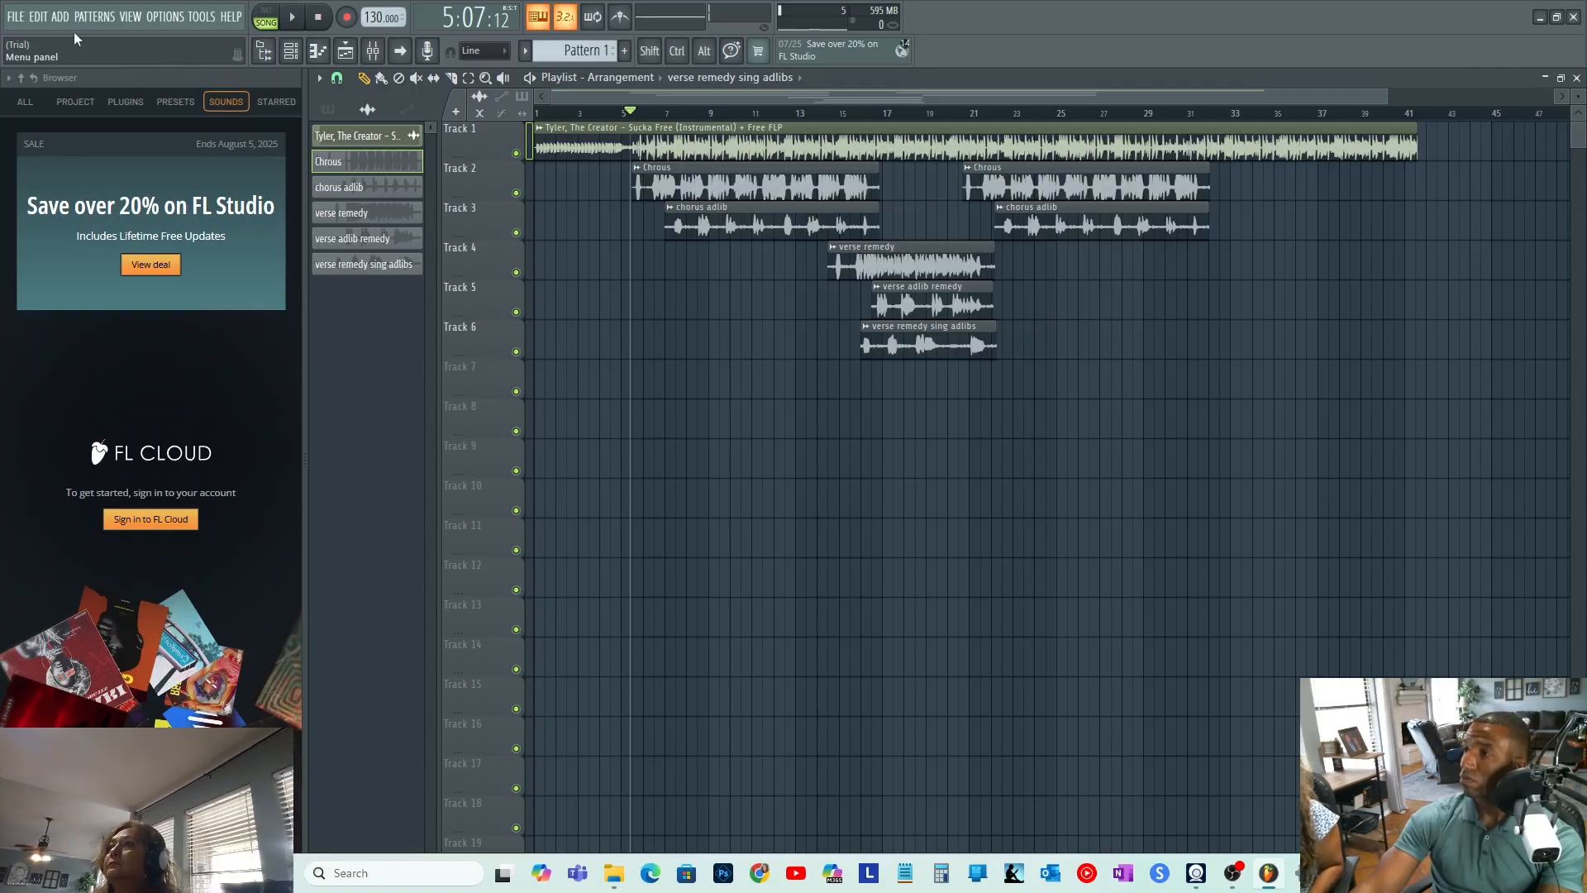
pyautogui.click(36, 23)
pyautogui.moveTo(58, 19)
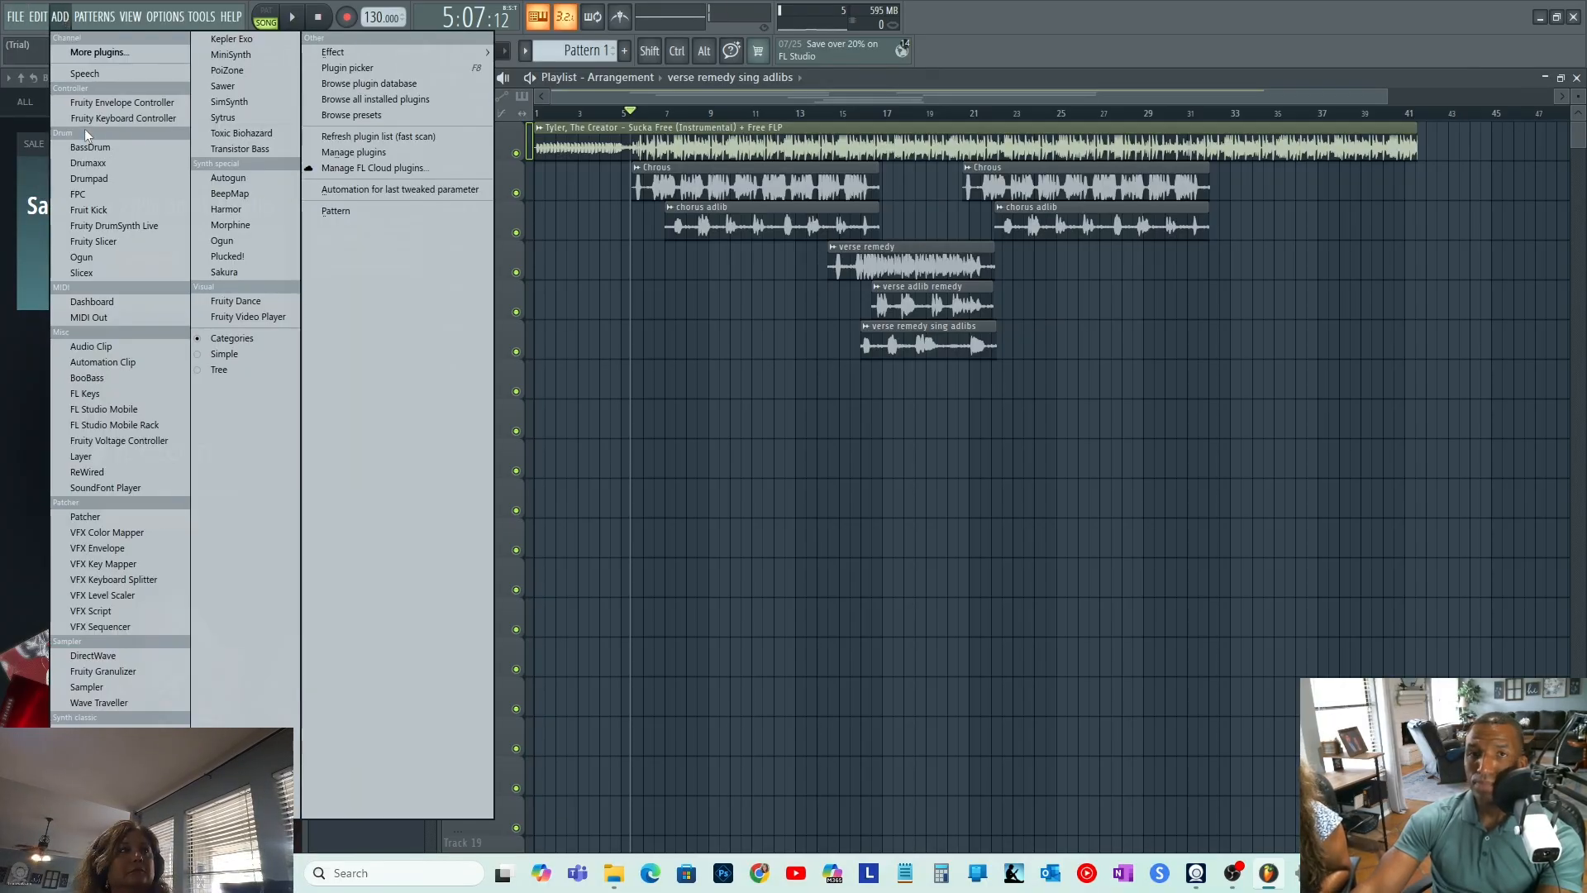
pyautogui.moveTo(128, 8)
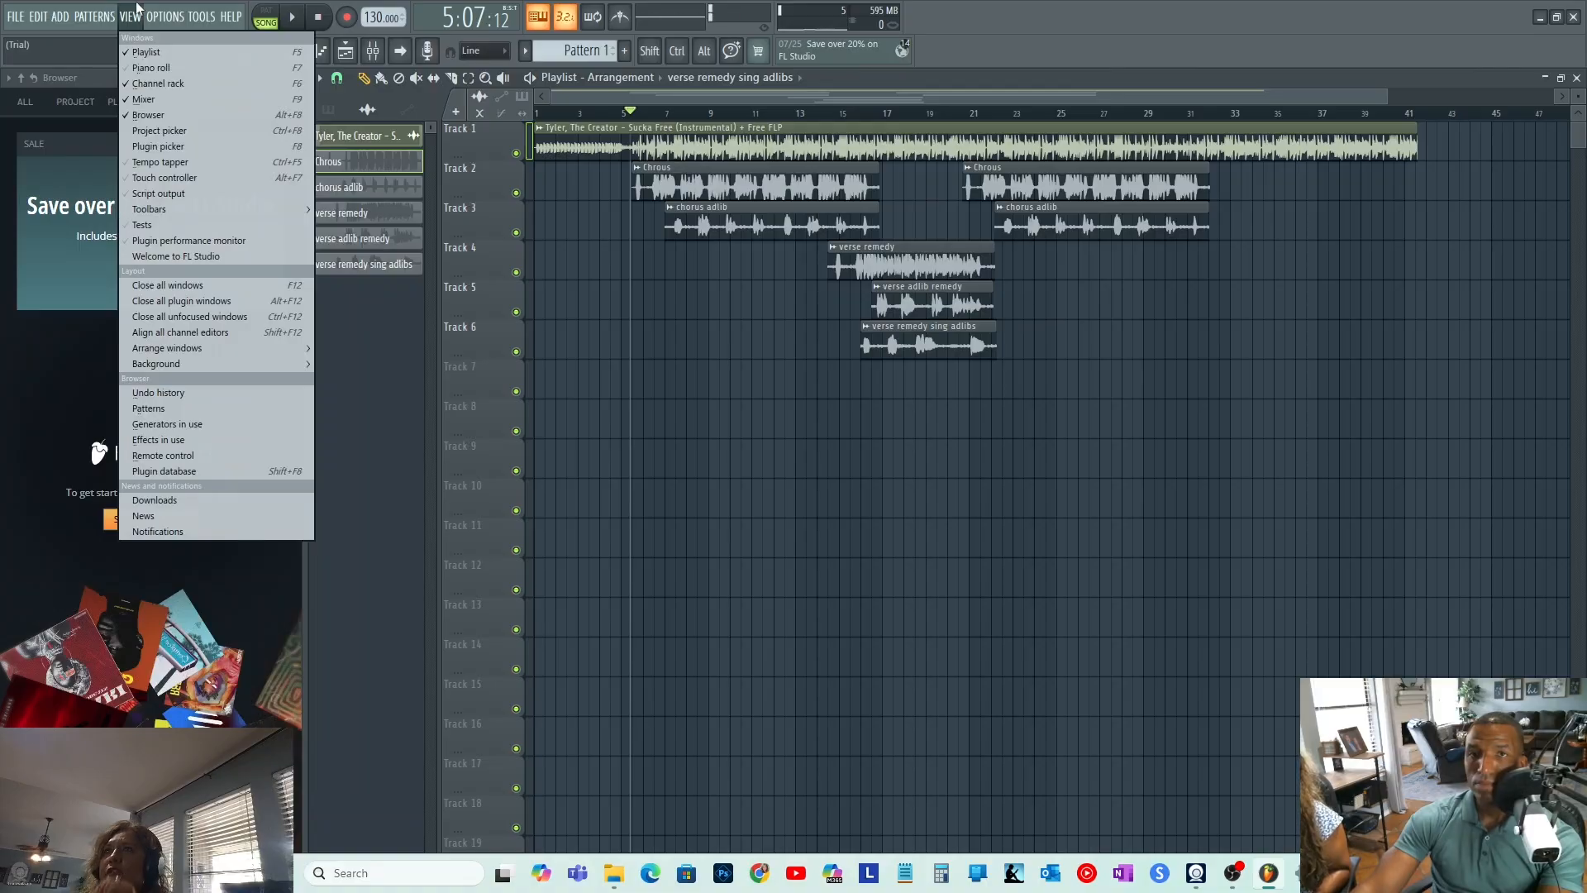
pyautogui.moveTo(174, 23)
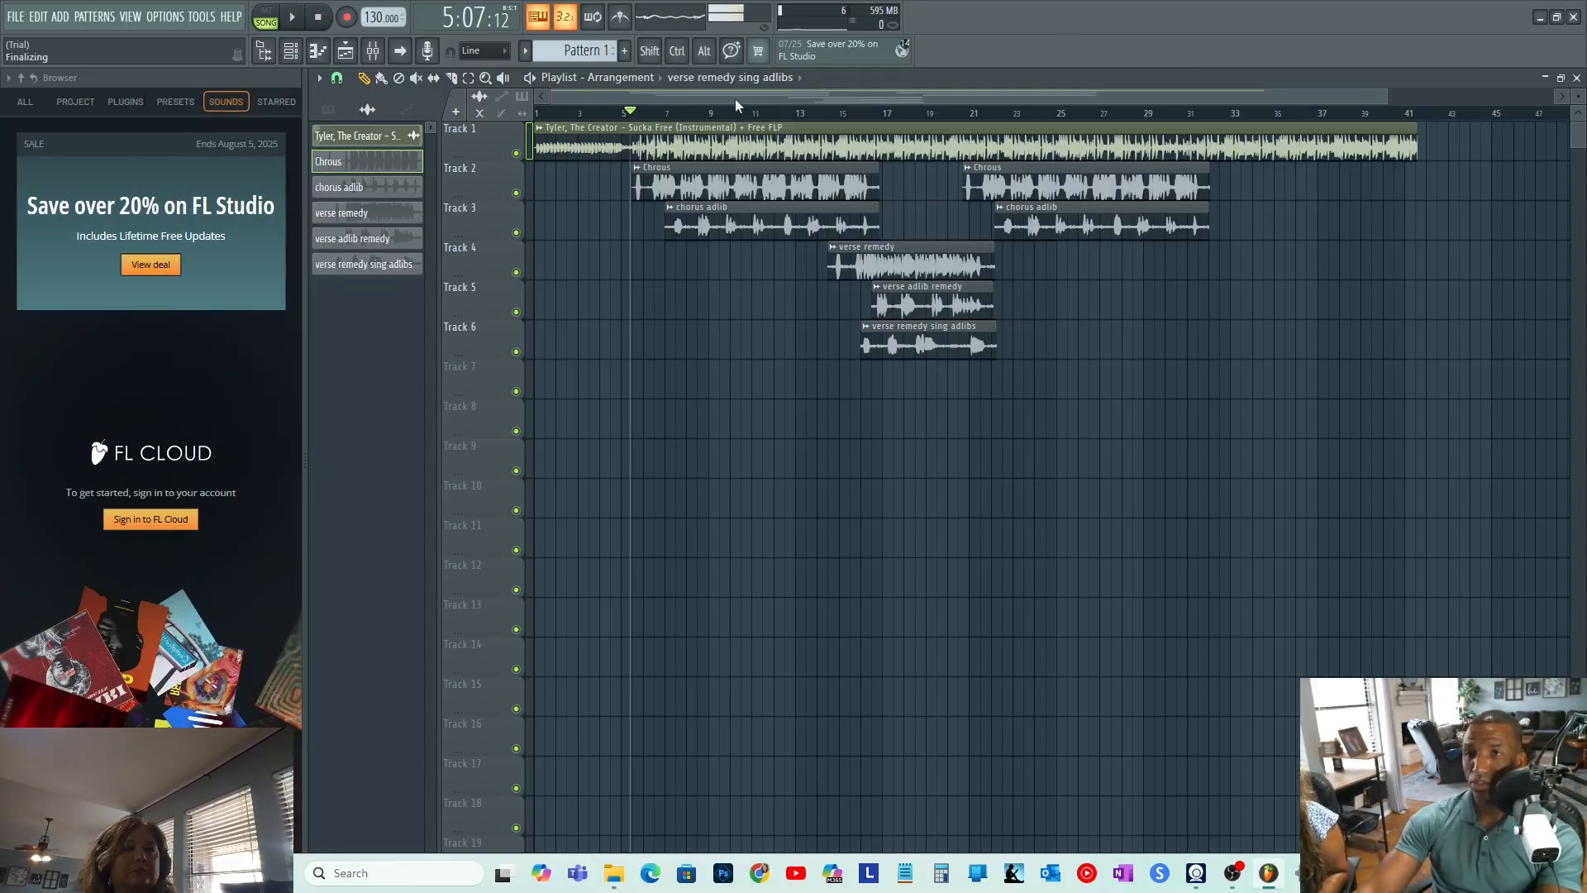
# - Reopen the mixer over the playlist below the verse remedy clip and play the arrangement from 5:07:12
pyautogui.click(379, 48)
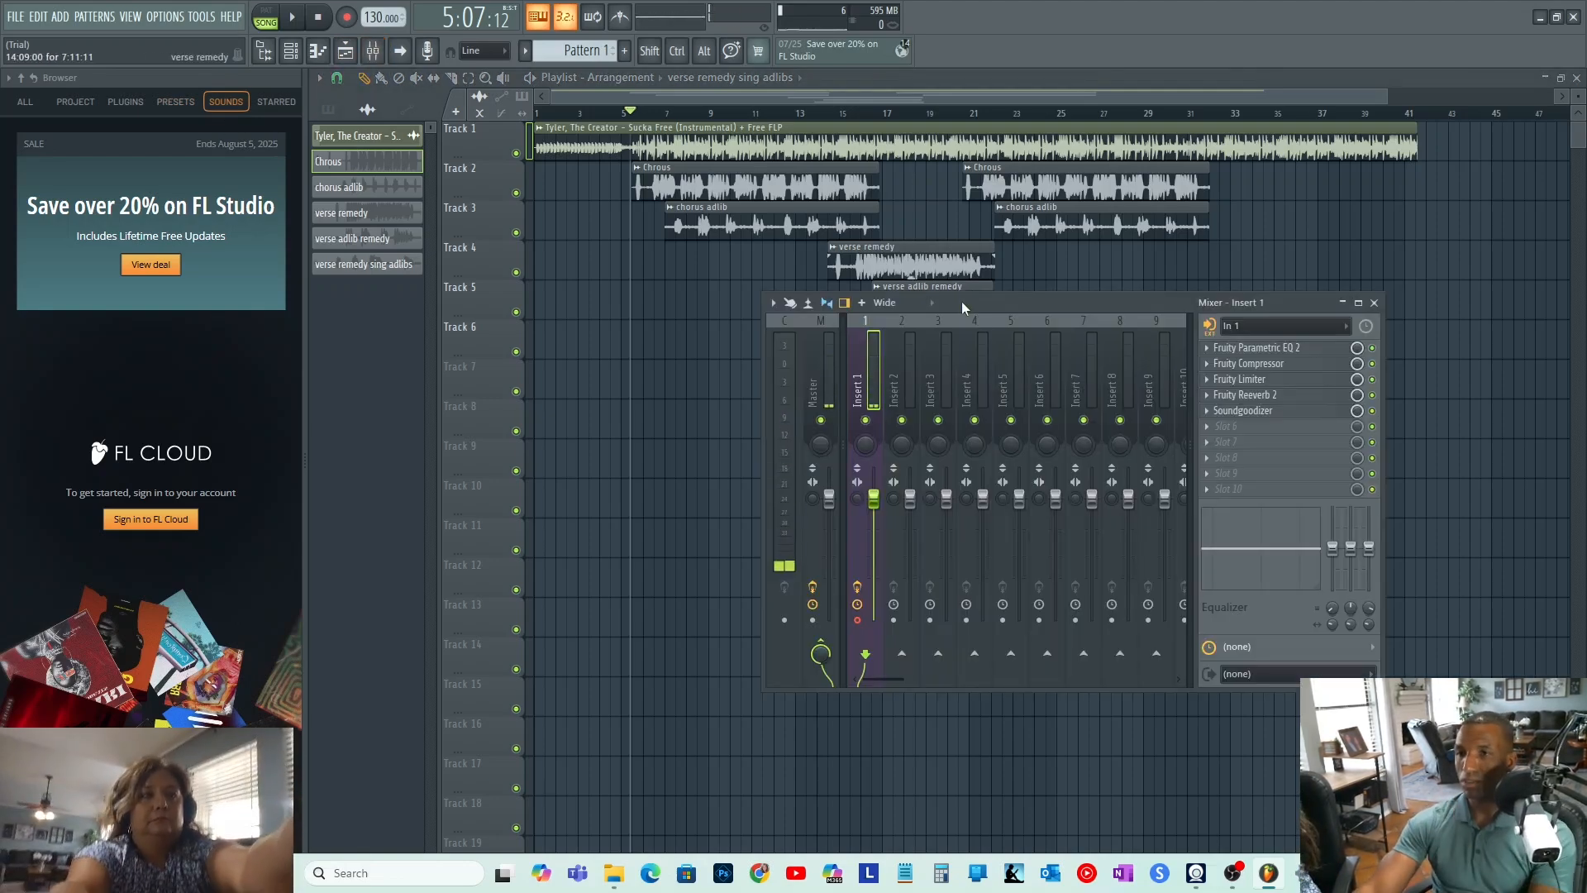
pyautogui.moveTo(1013, 295); pyautogui.dragTo(787, 285)
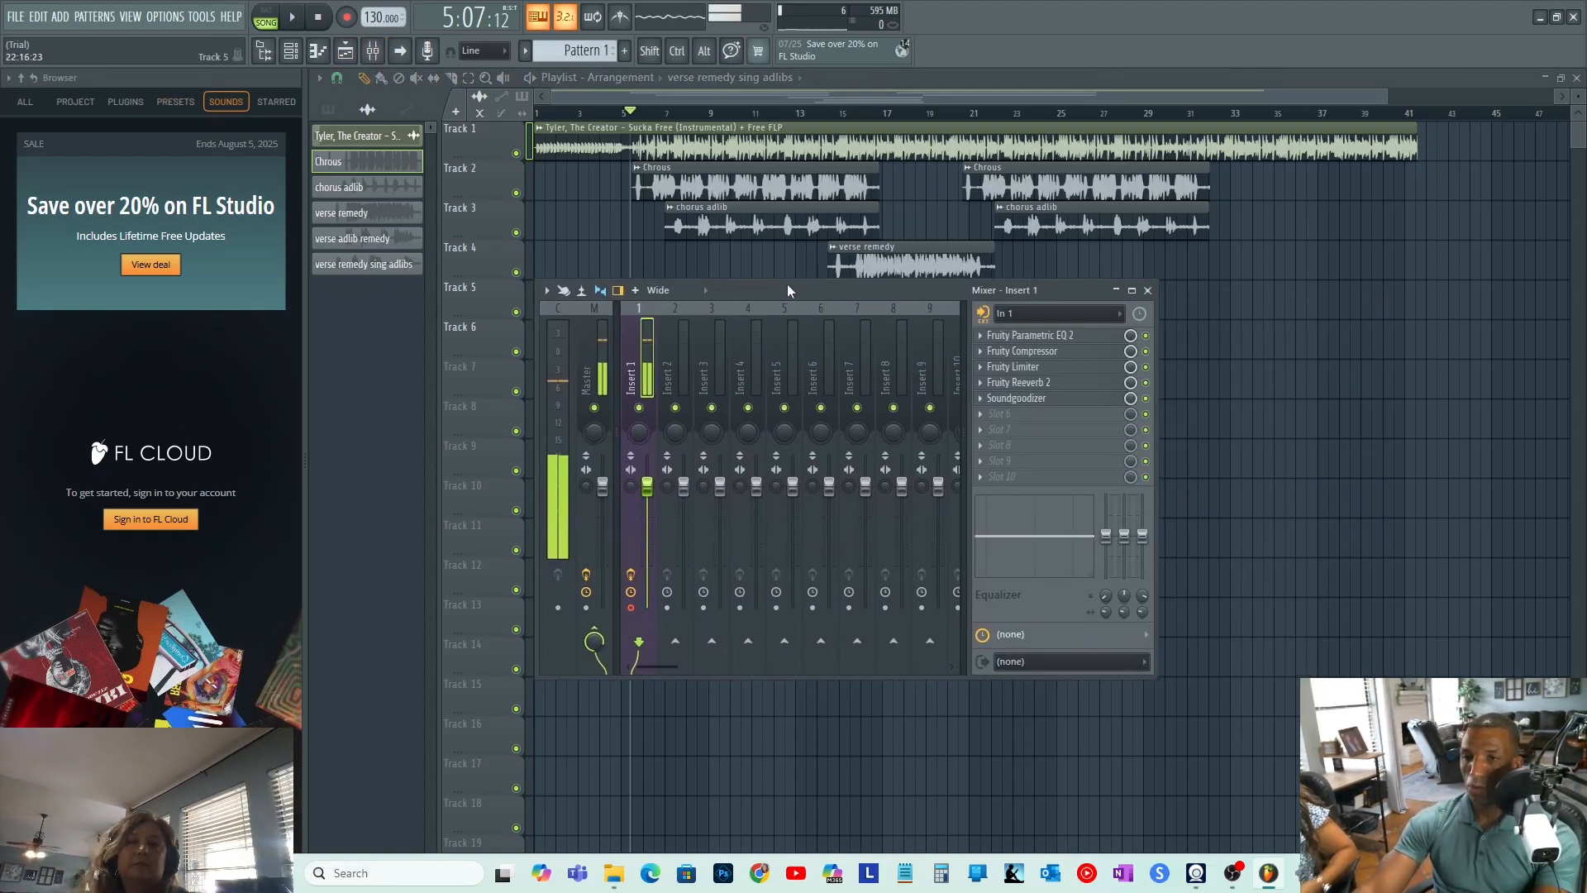
pyautogui.press('space')
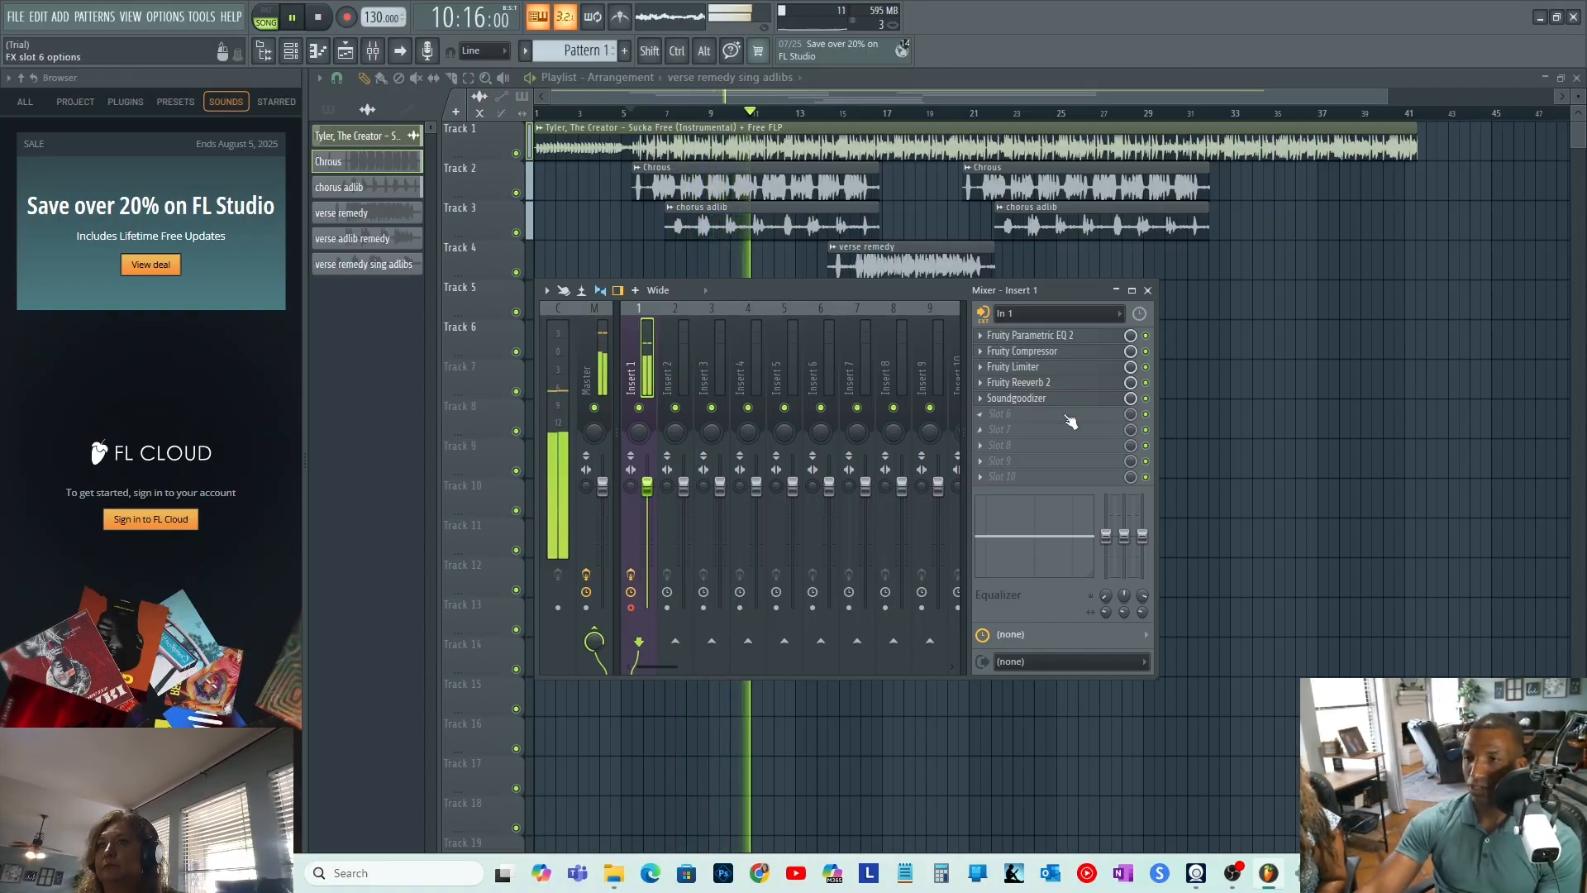
# - Inspect the Fruity Limiter on Insert 1 and set the Soundgoodizer amount to 14% during playback
pyautogui.click(1046, 368)
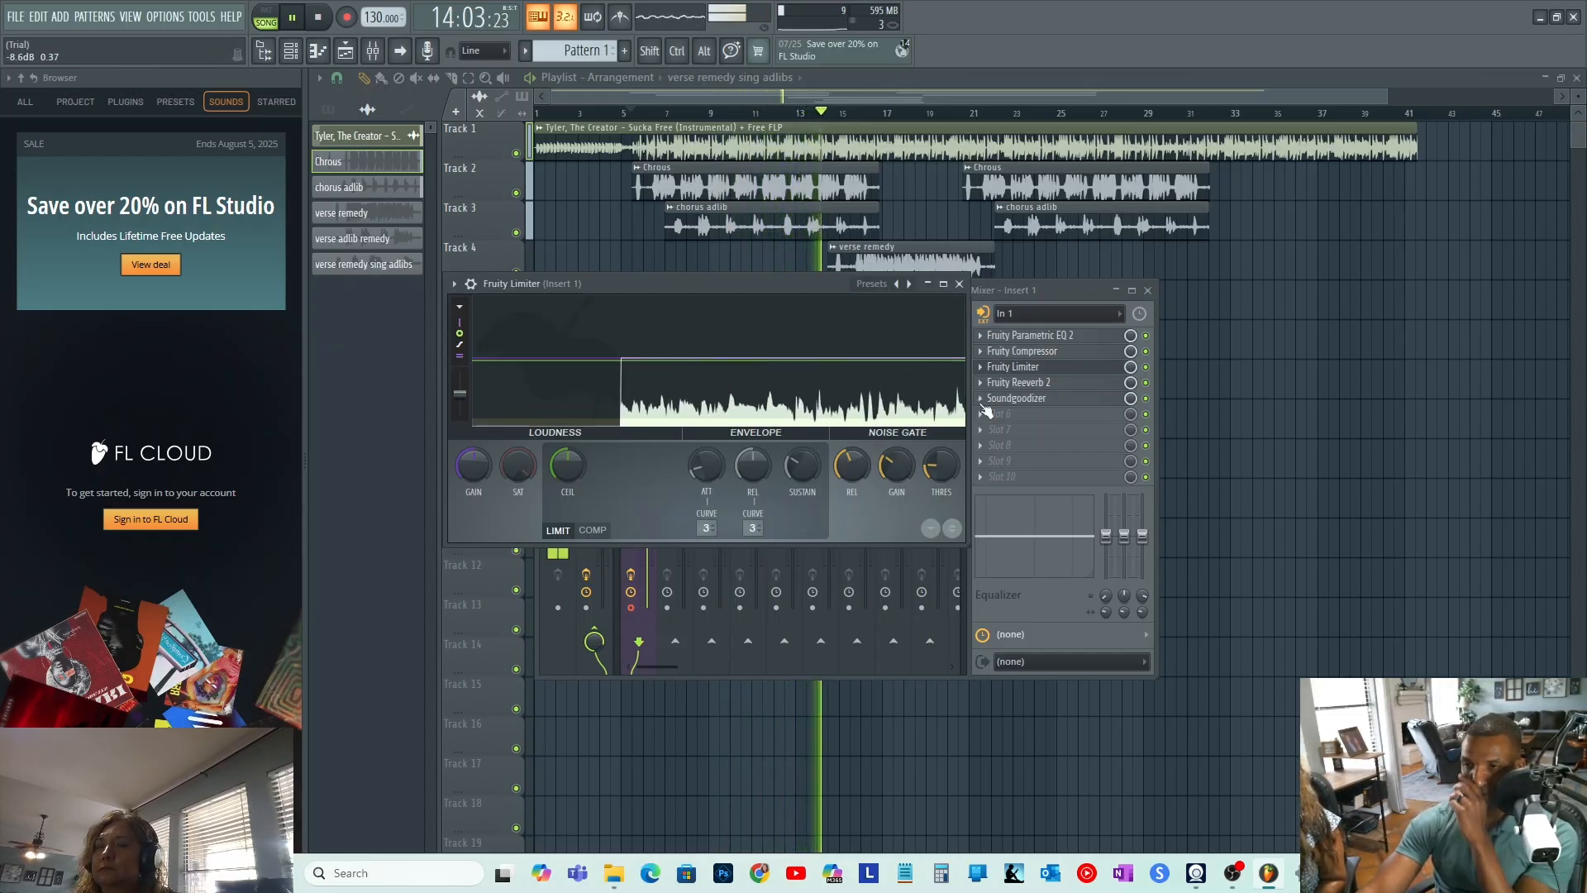
pyautogui.click(1013, 398)
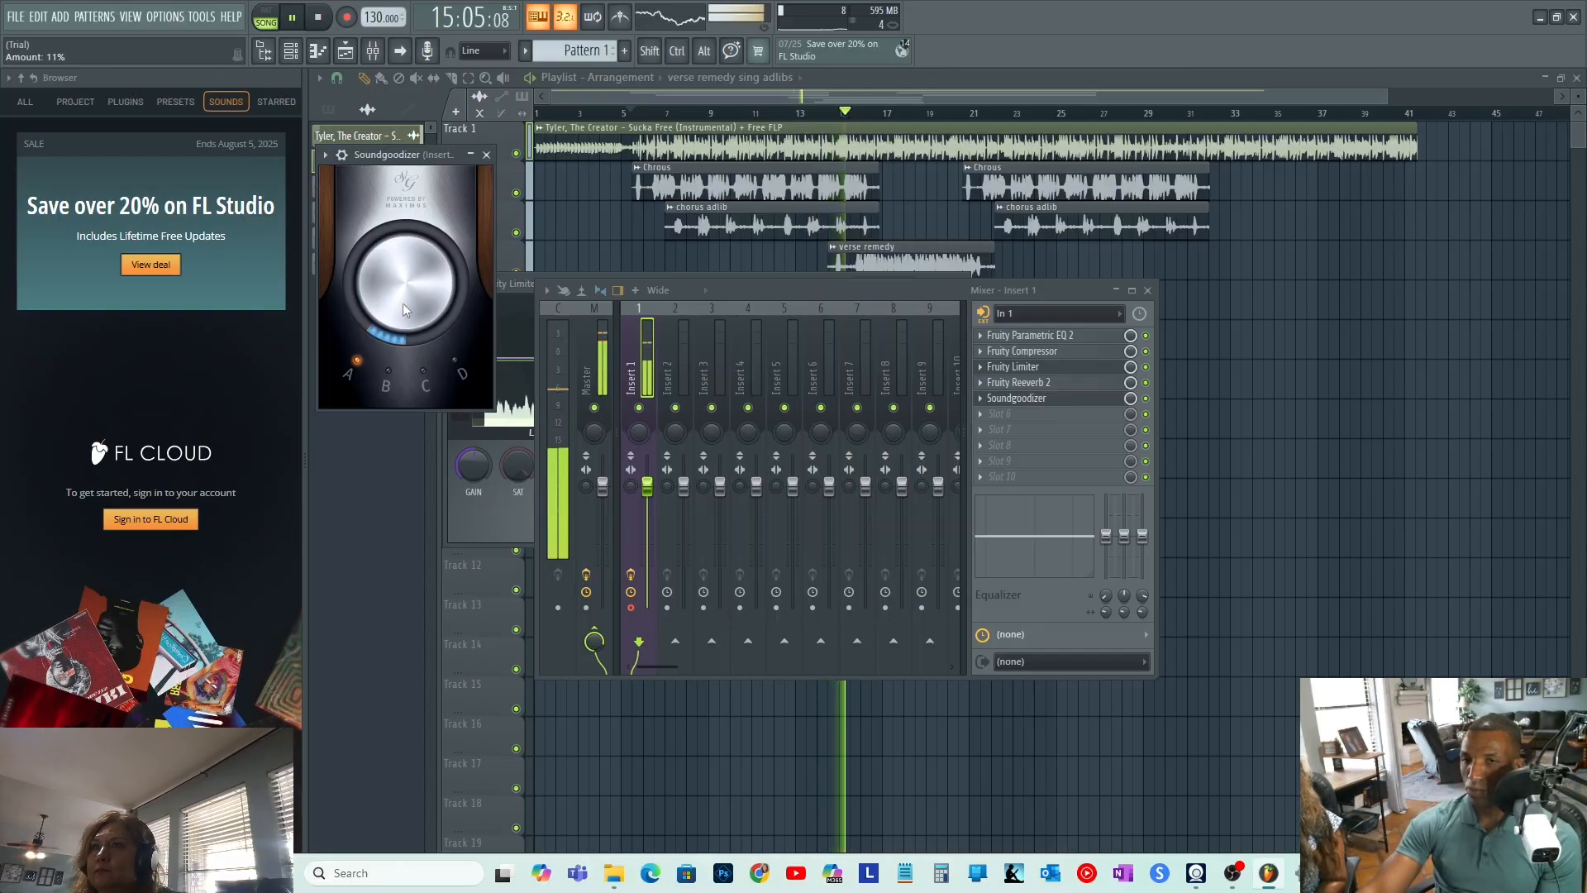
pyautogui.moveTo(403, 310); pyautogui.dragTo(404, 303)
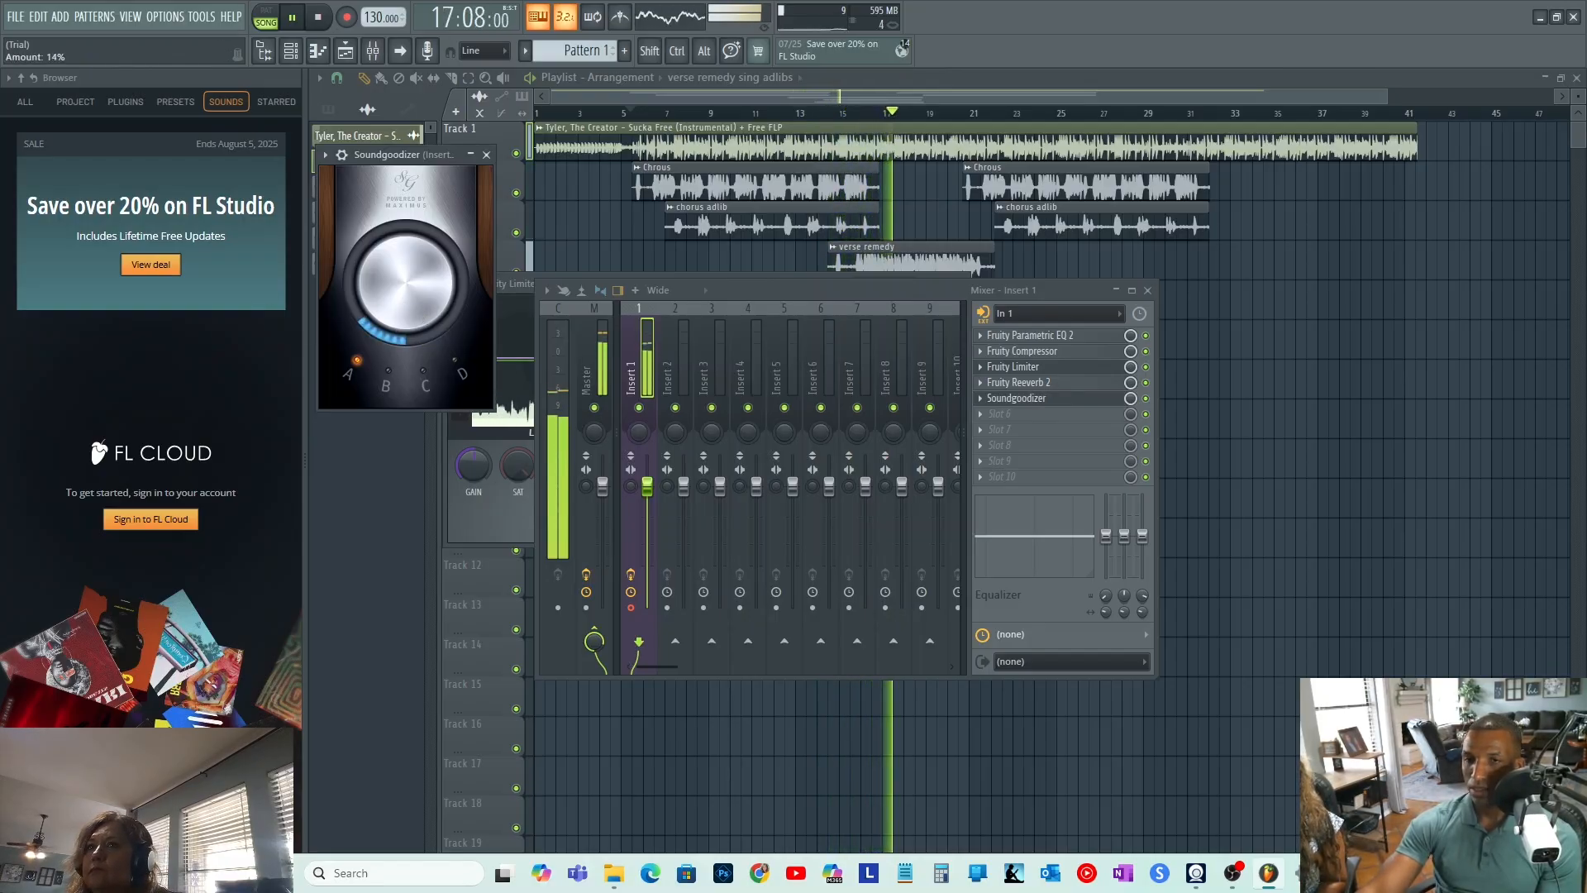
# - Close the mixer, Fruity Limiter and Soundgoodizer windows and stop playback
pyautogui.click(1148, 291)
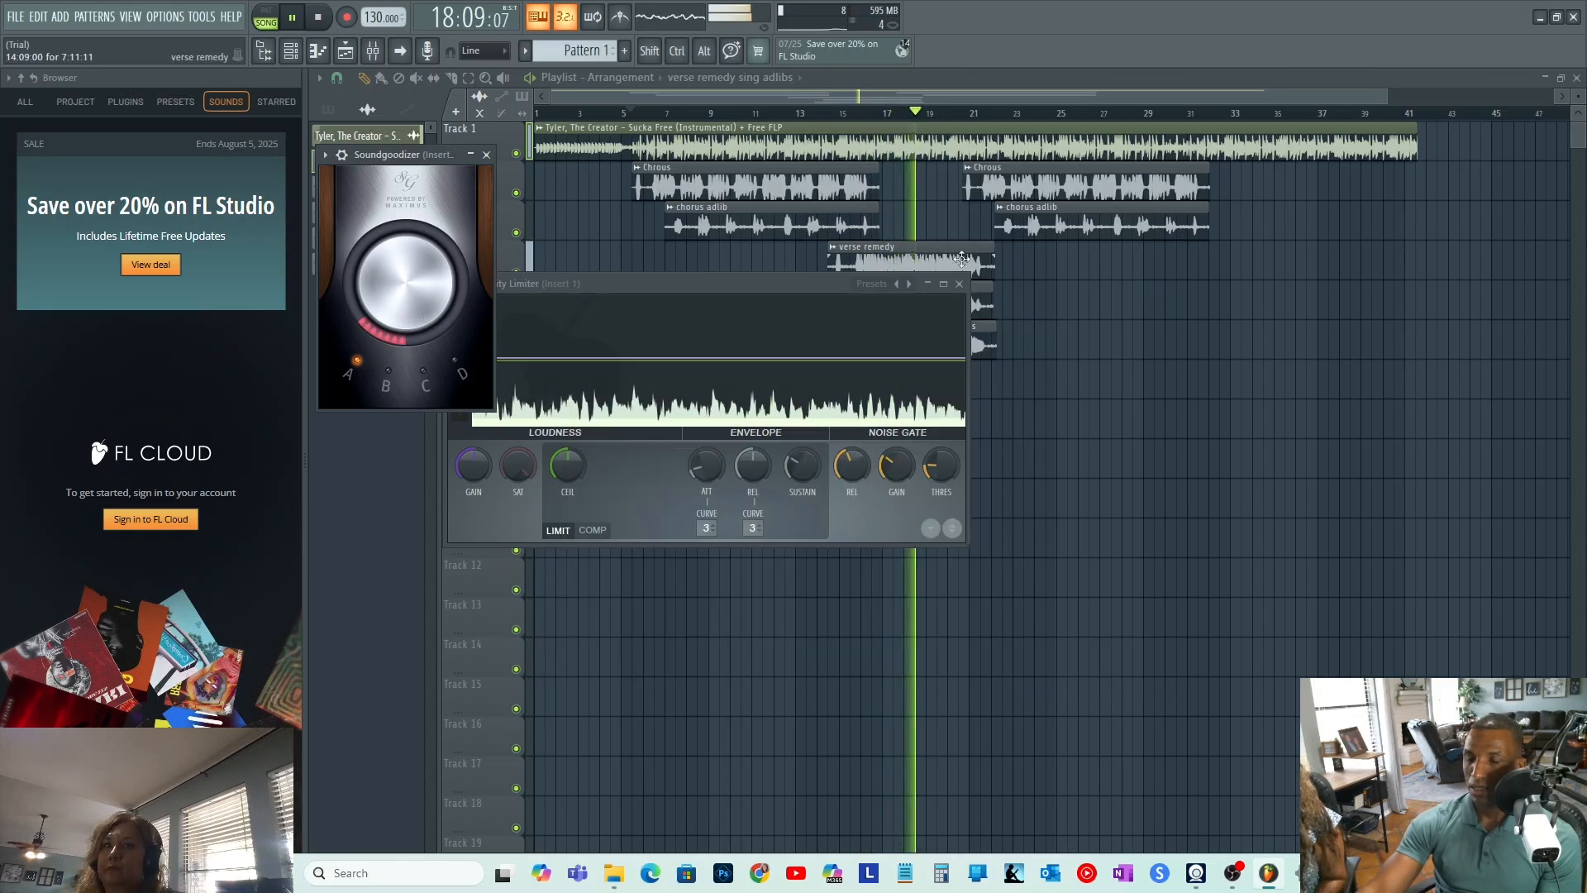
pyautogui.click(959, 284)
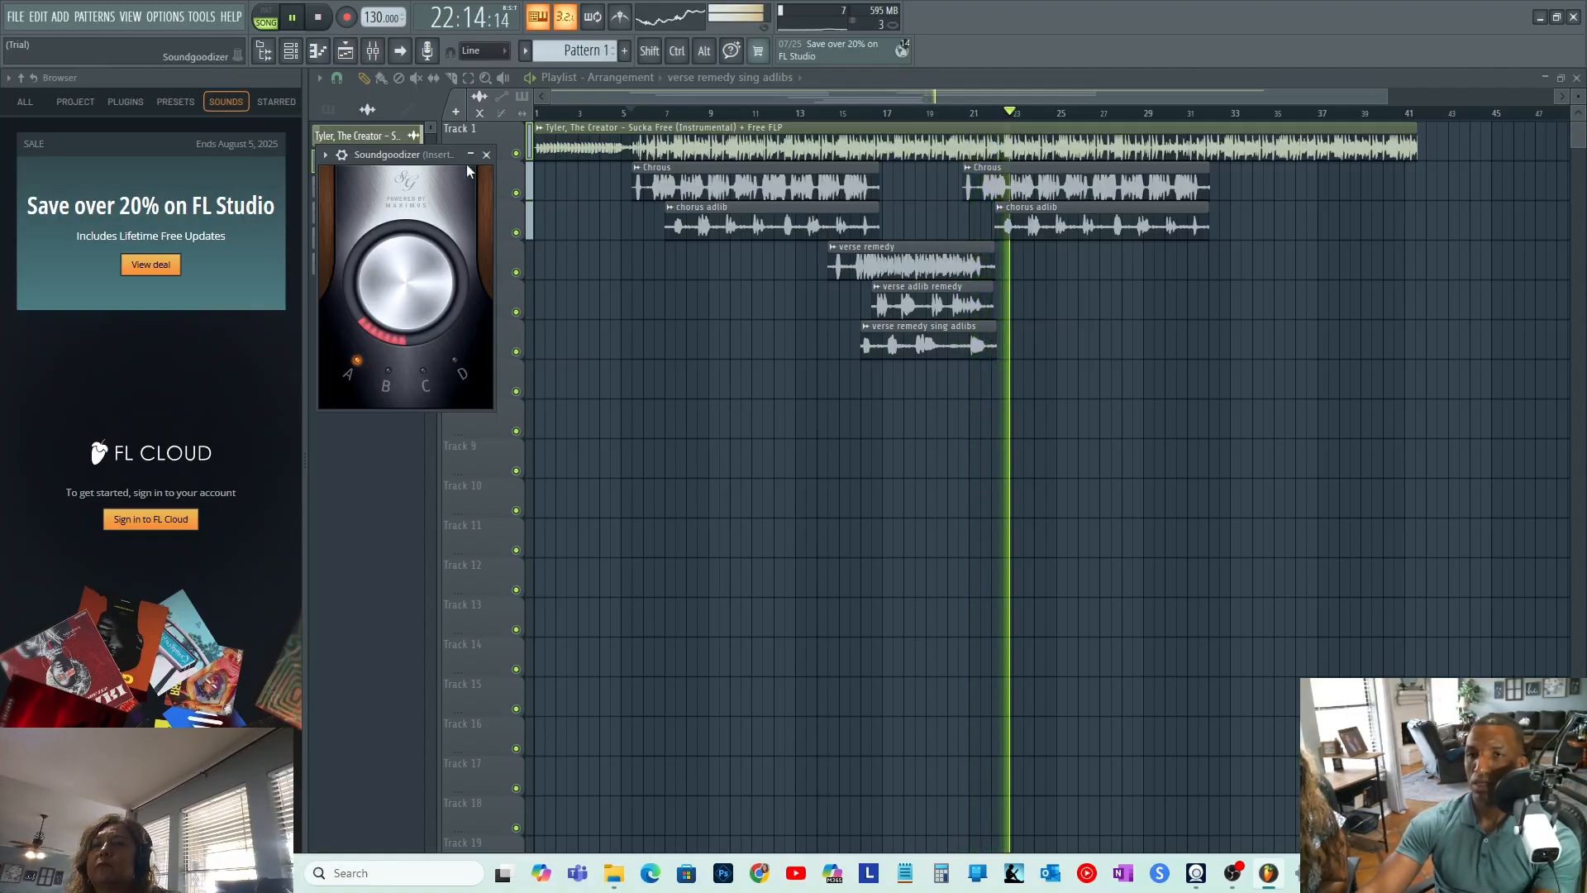
pyautogui.click(486, 155)
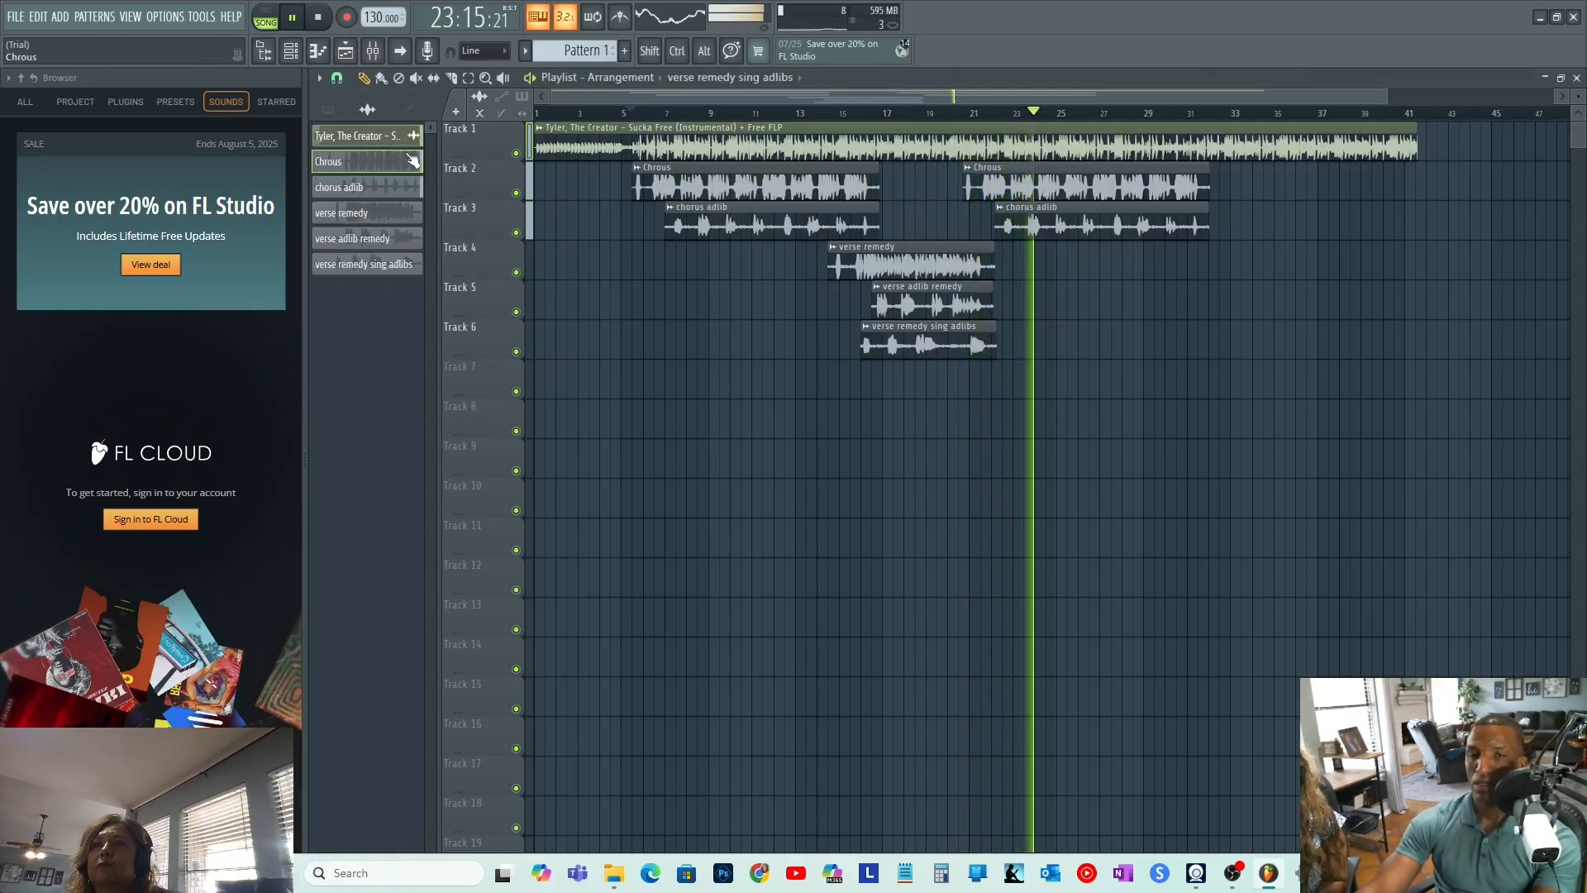
pyautogui.press('space')
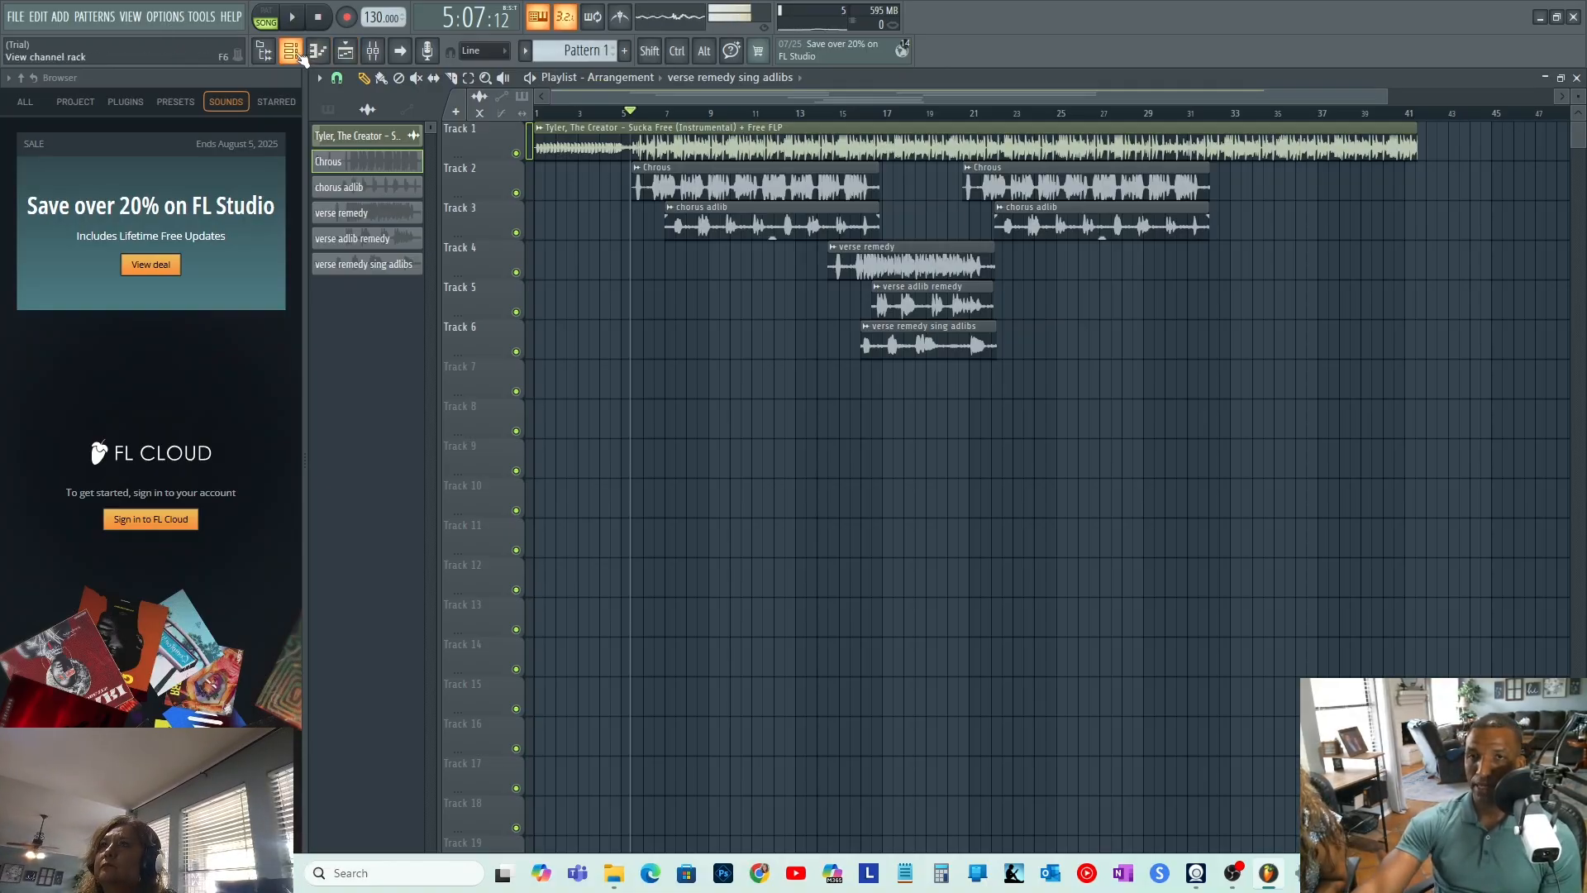
# - Solo the Chrous channel in the channel rack and return the playback position to 1:01:00
pyautogui.click(292, 53)
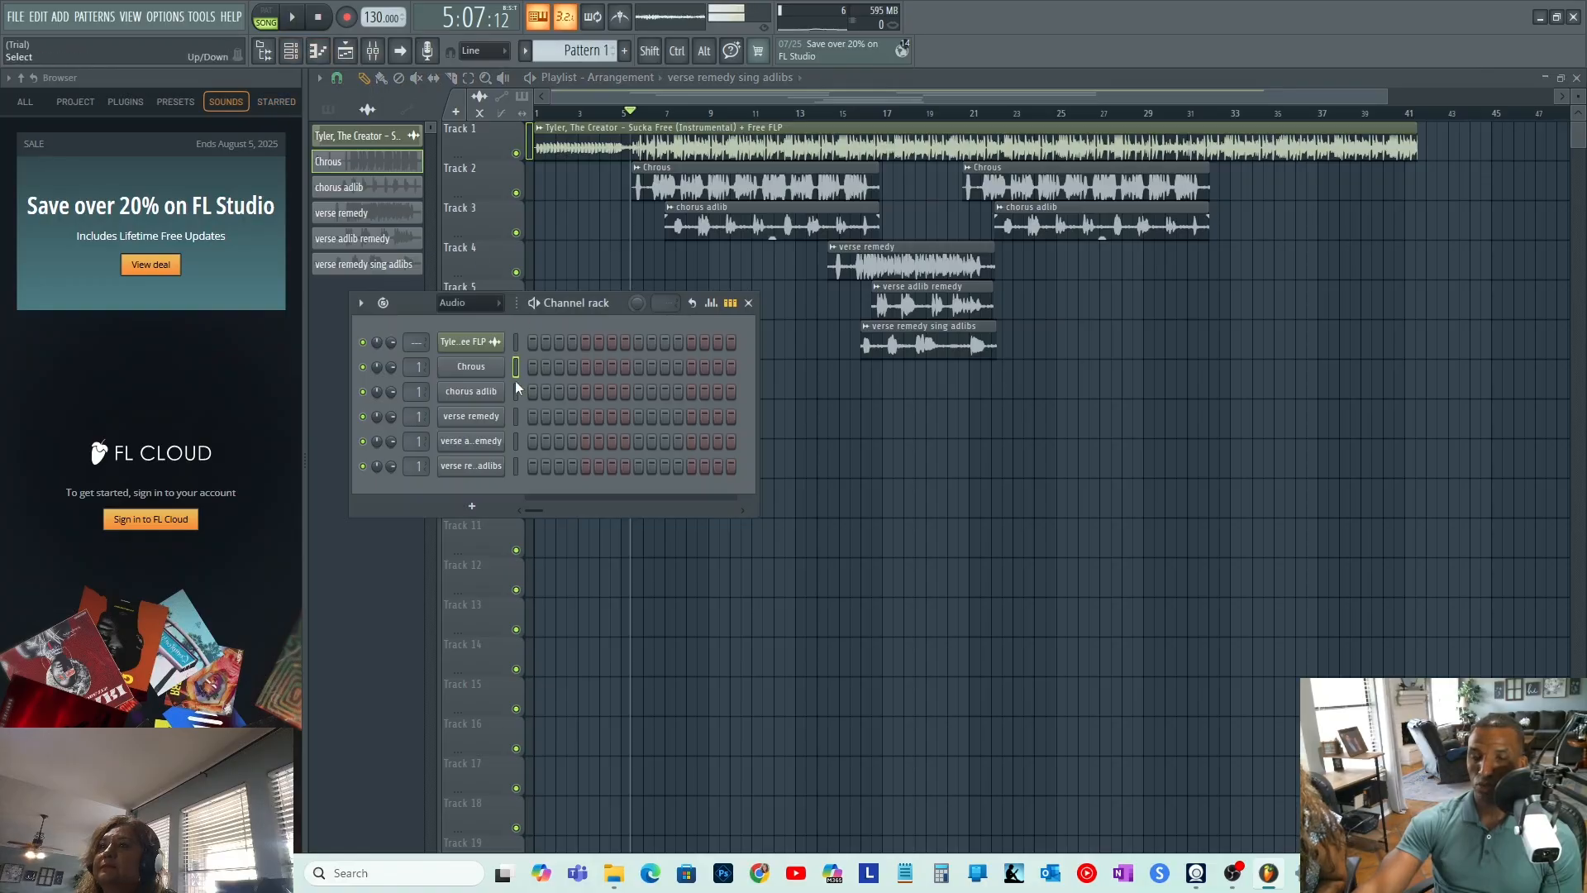
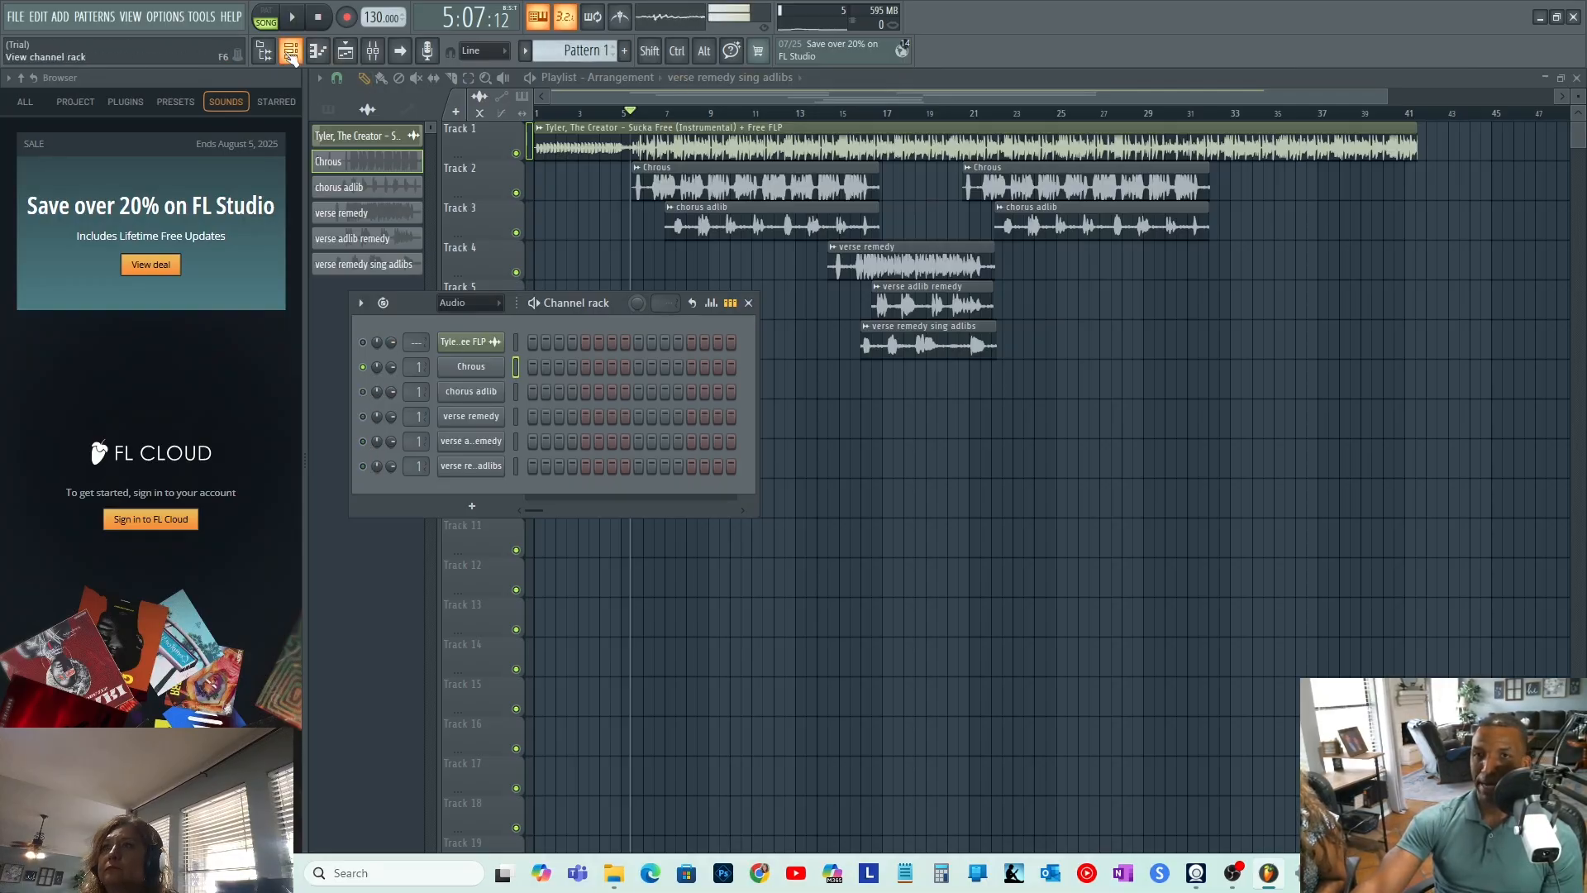
pyautogui.click(316, 19)
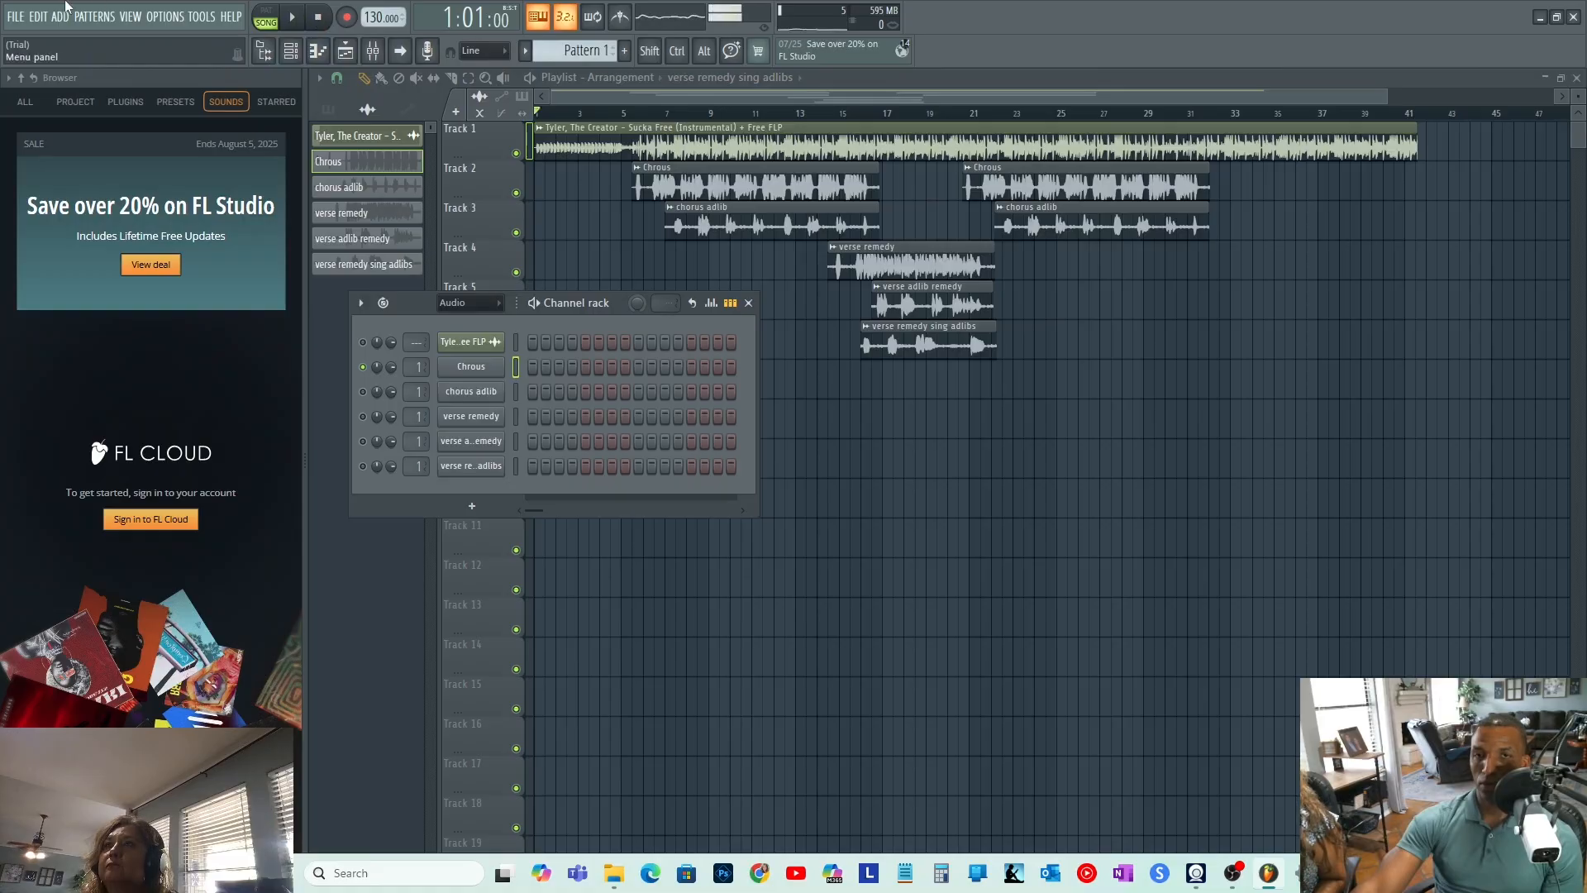
# - Start exporting the soloed Chrous vocal as a Wave file from the beginning of the song
pyautogui.click(16, 17)
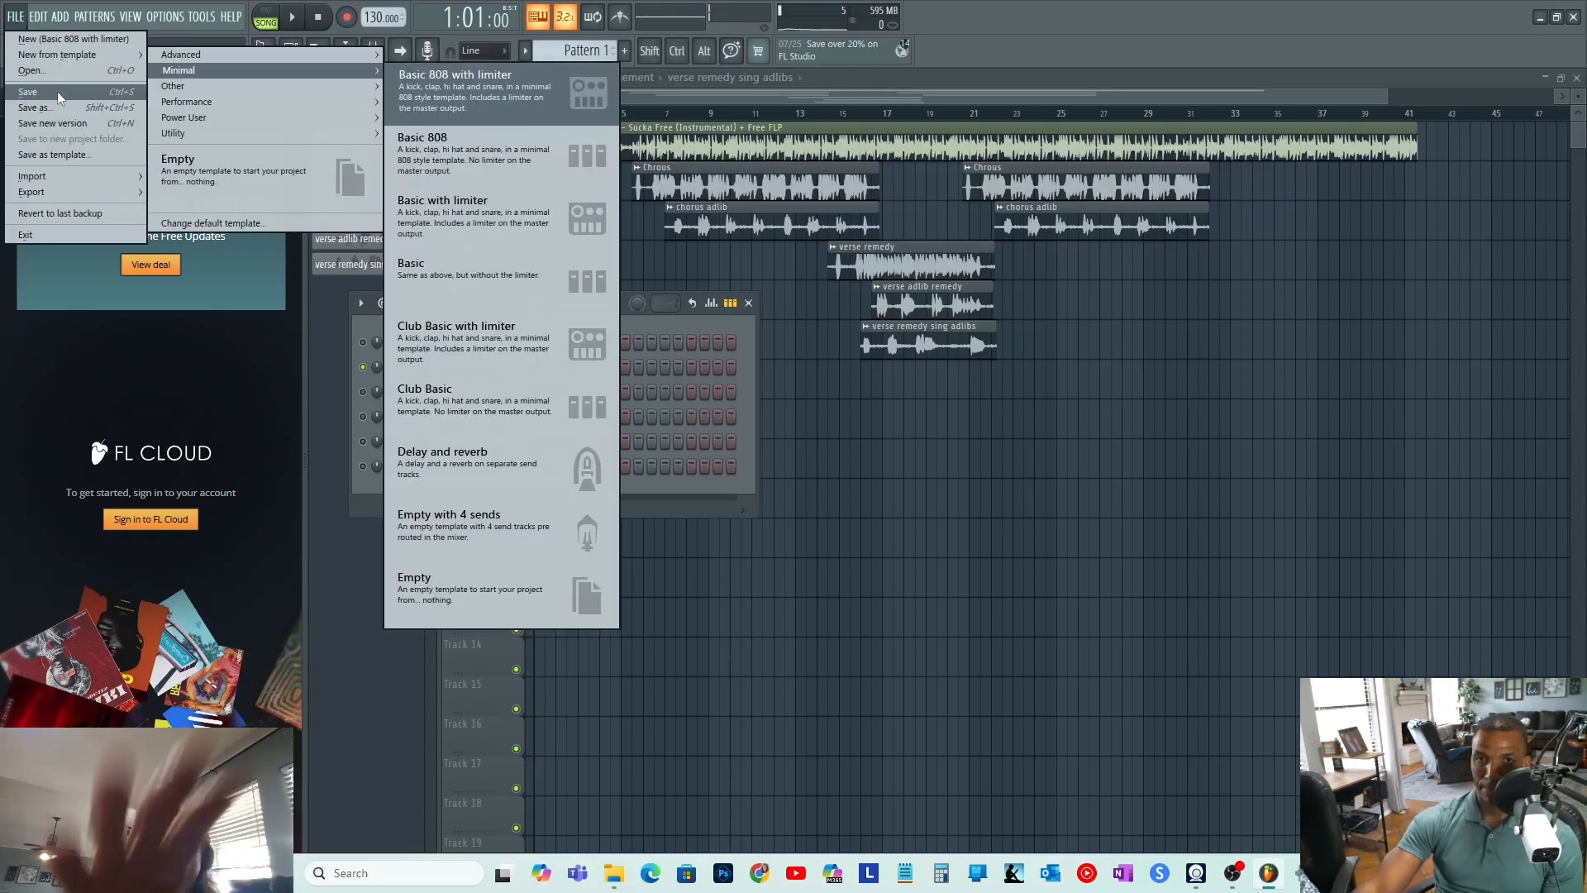
pyautogui.moveTo(76, 189)
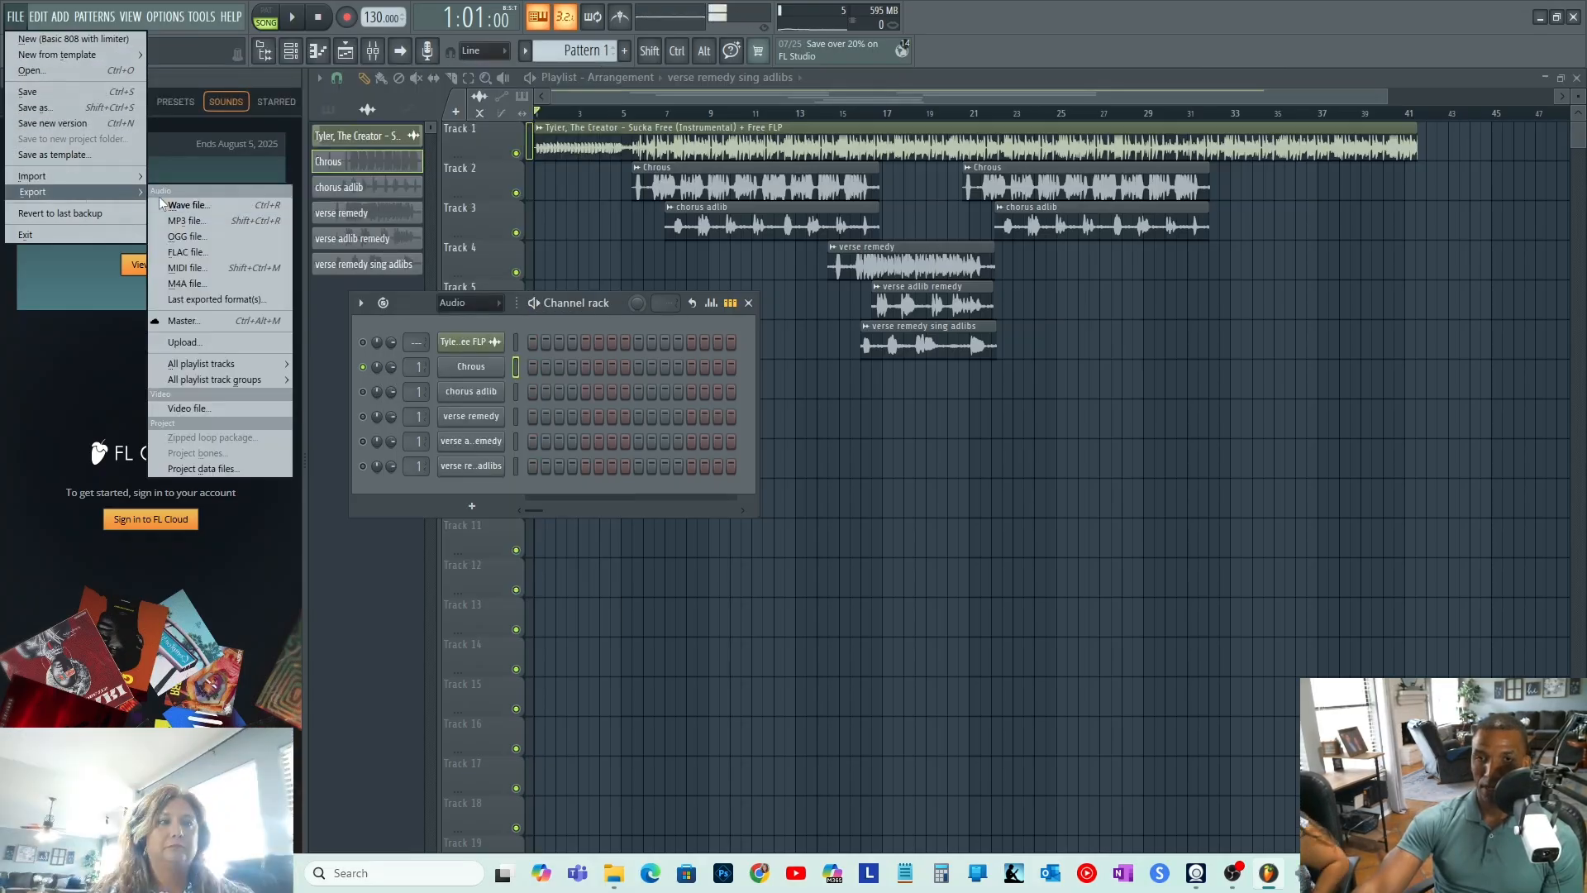
pyautogui.click(185, 205)
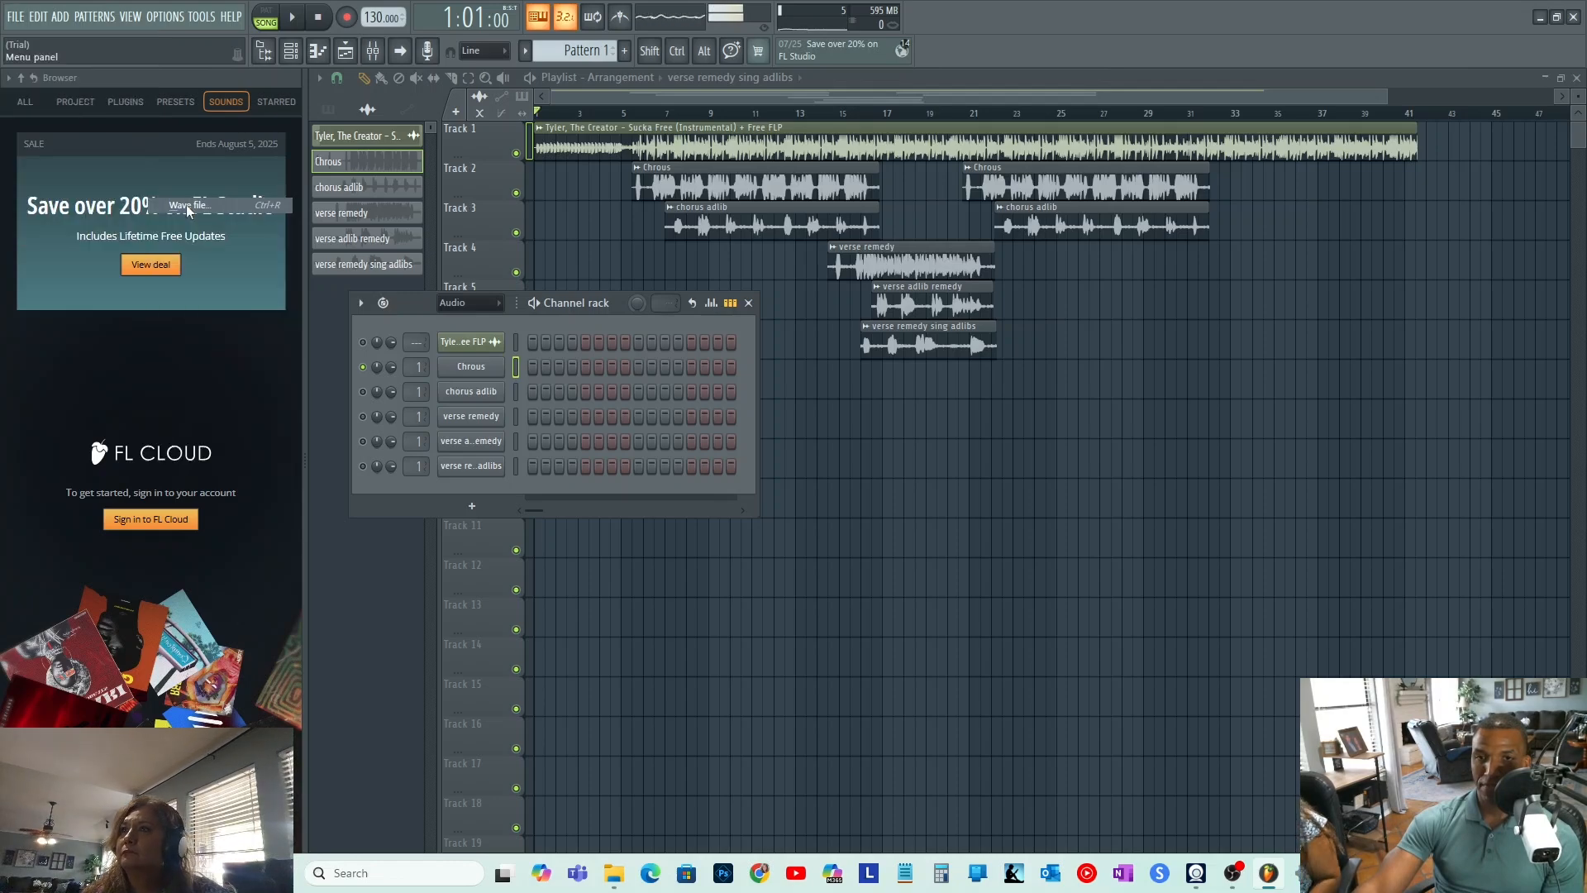
pyautogui.moveTo(369, 18); pyautogui.dragTo(444, 66)
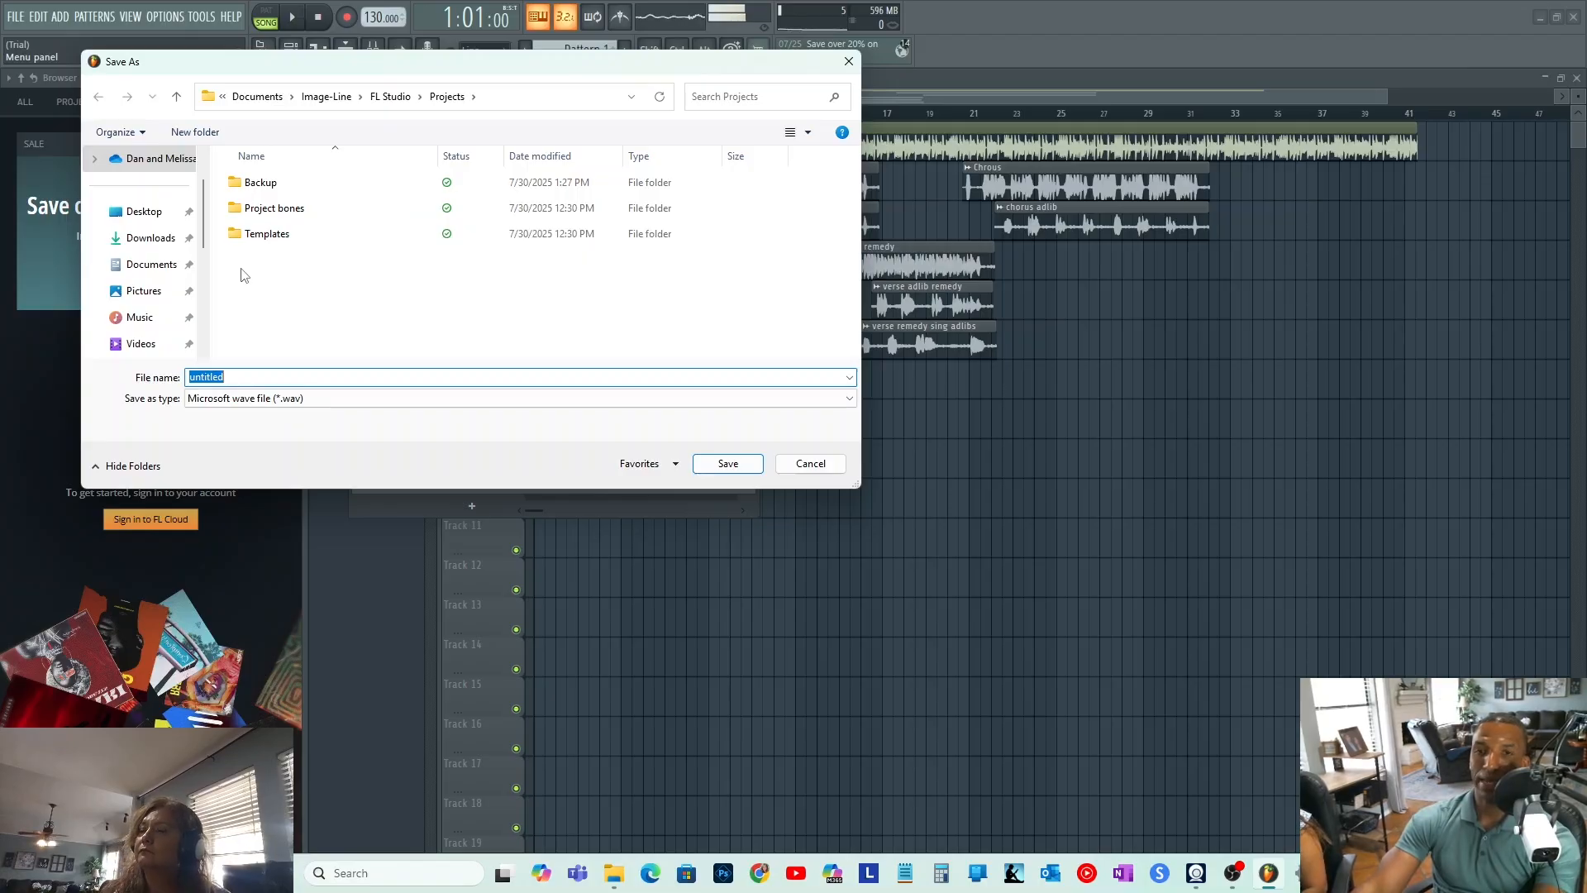
# - Create a folder named My Songs inside the Projects folder of the save dialog
pyautogui.rightClick(248, 258)
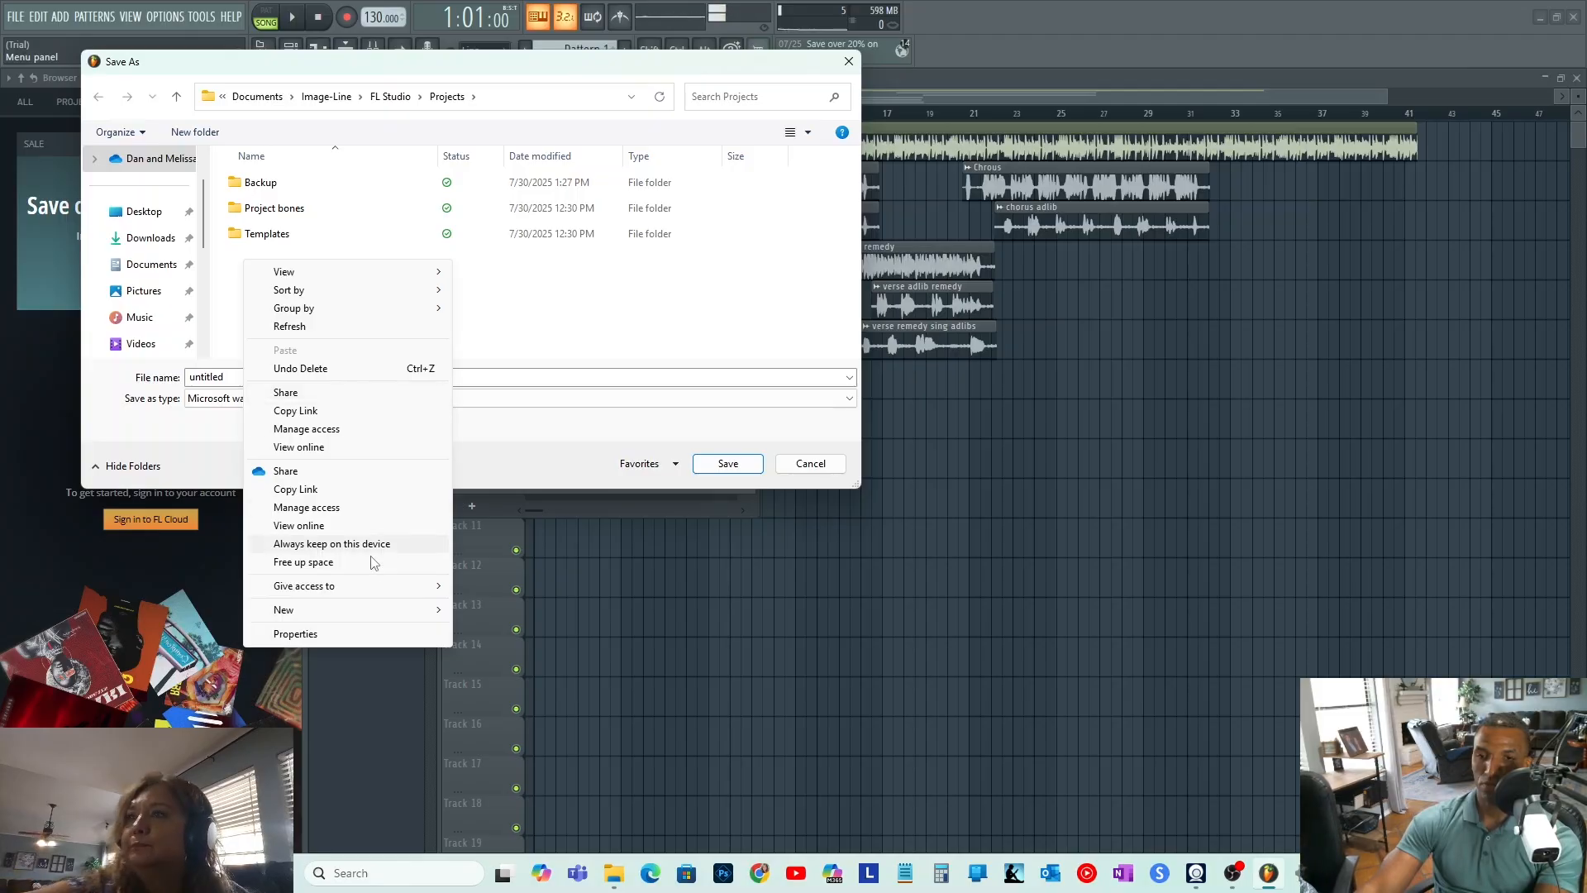
pyautogui.moveTo(384, 620)
pyautogui.click(476, 610)
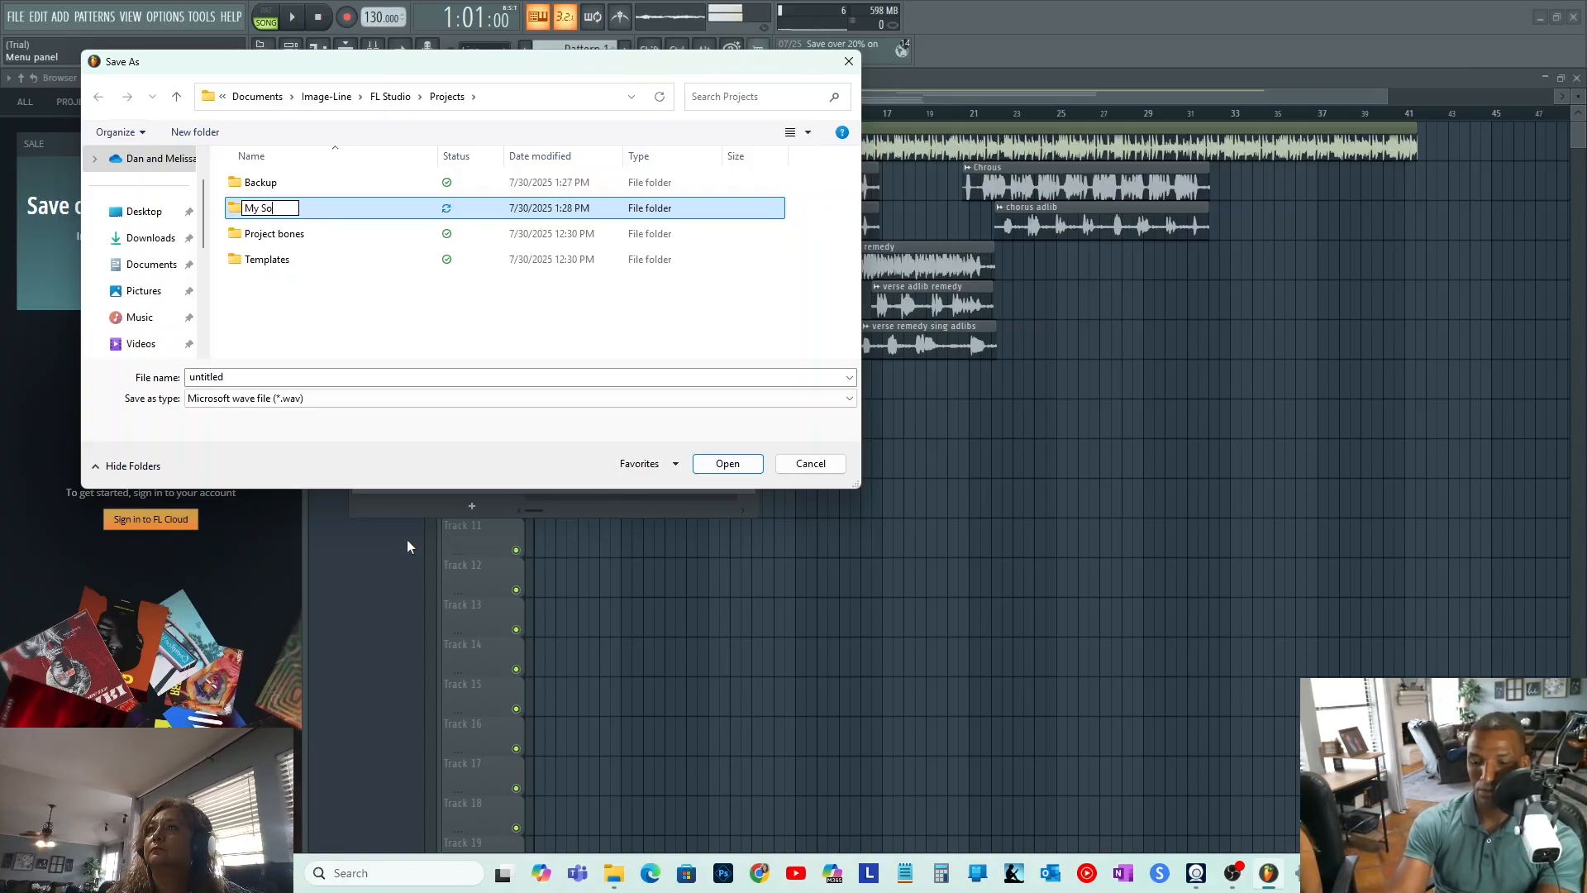
pyautogui.press('Return')
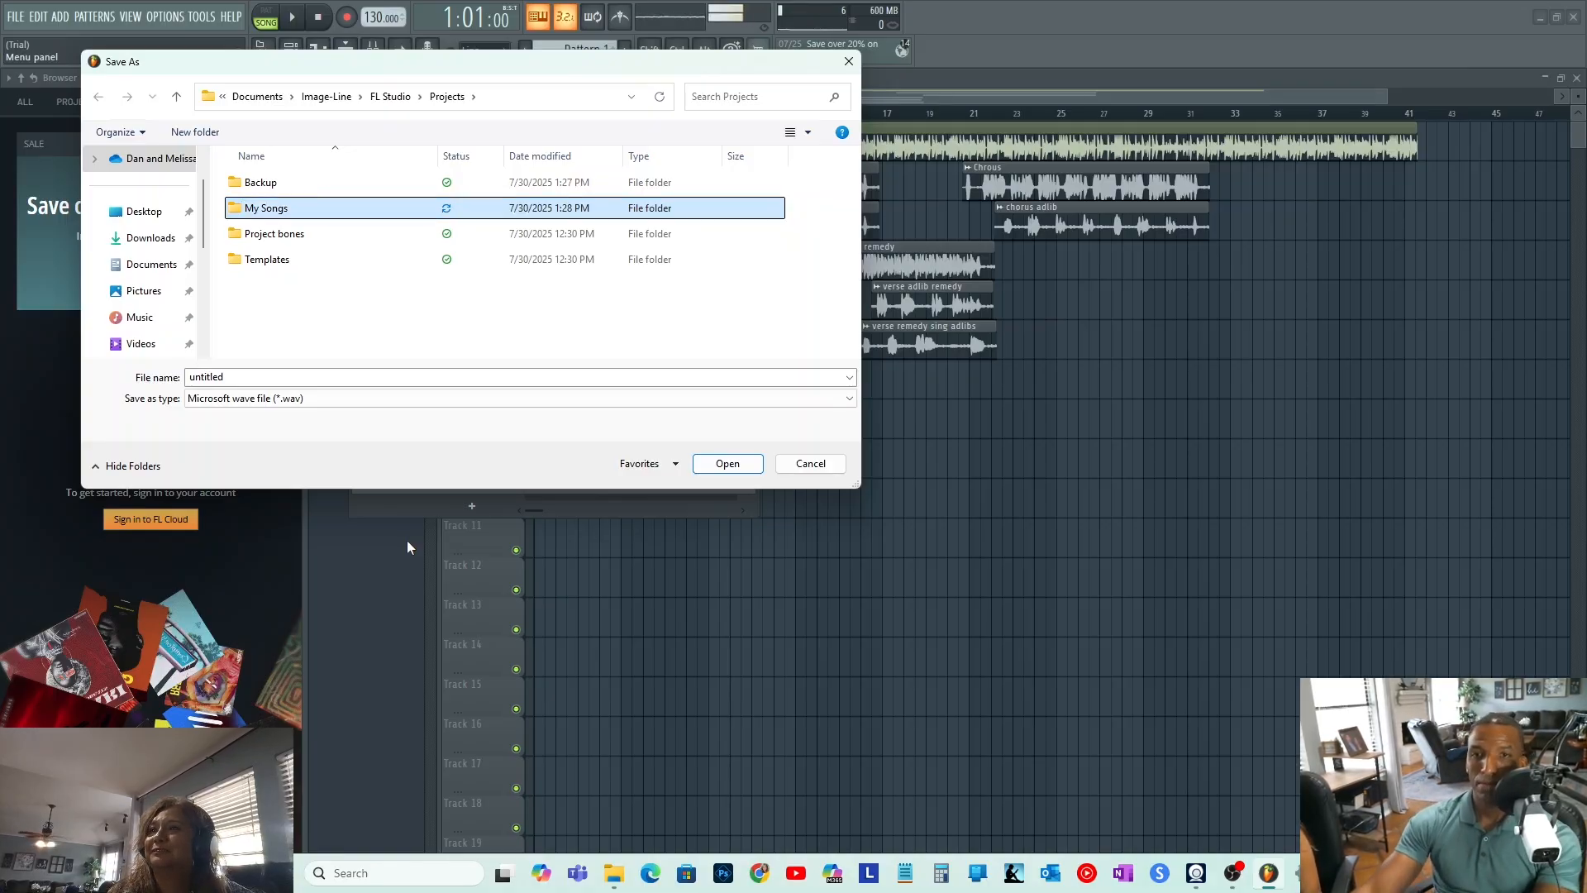
# - Create a folder named Sucka Free inside the My Songs folder
pyautogui.doubleClick(252, 210)
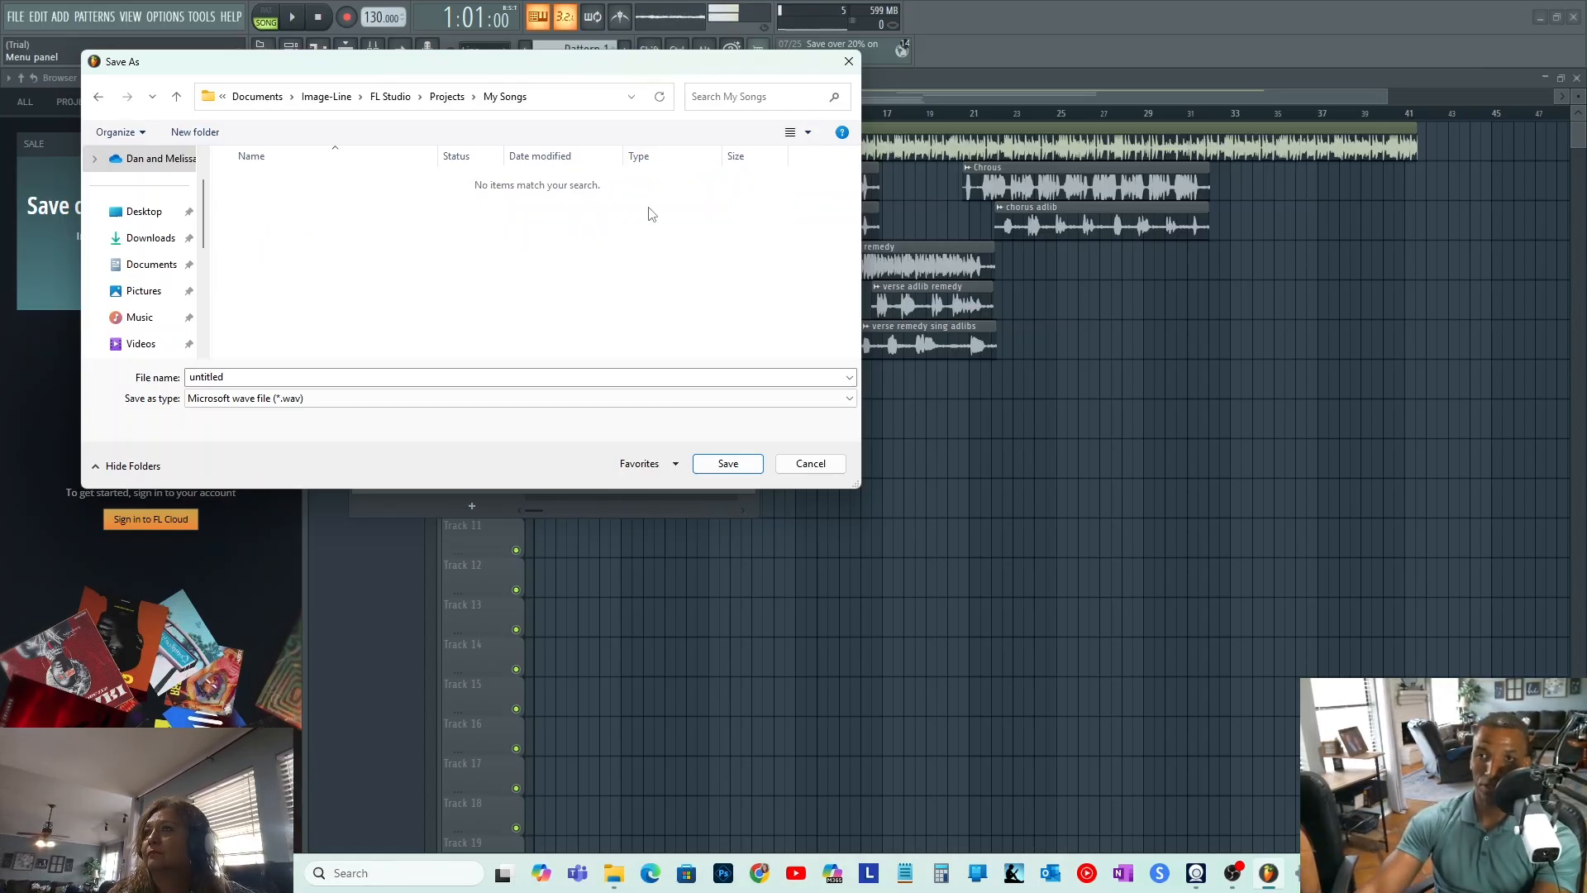
pyautogui.rightClick(265, 200)
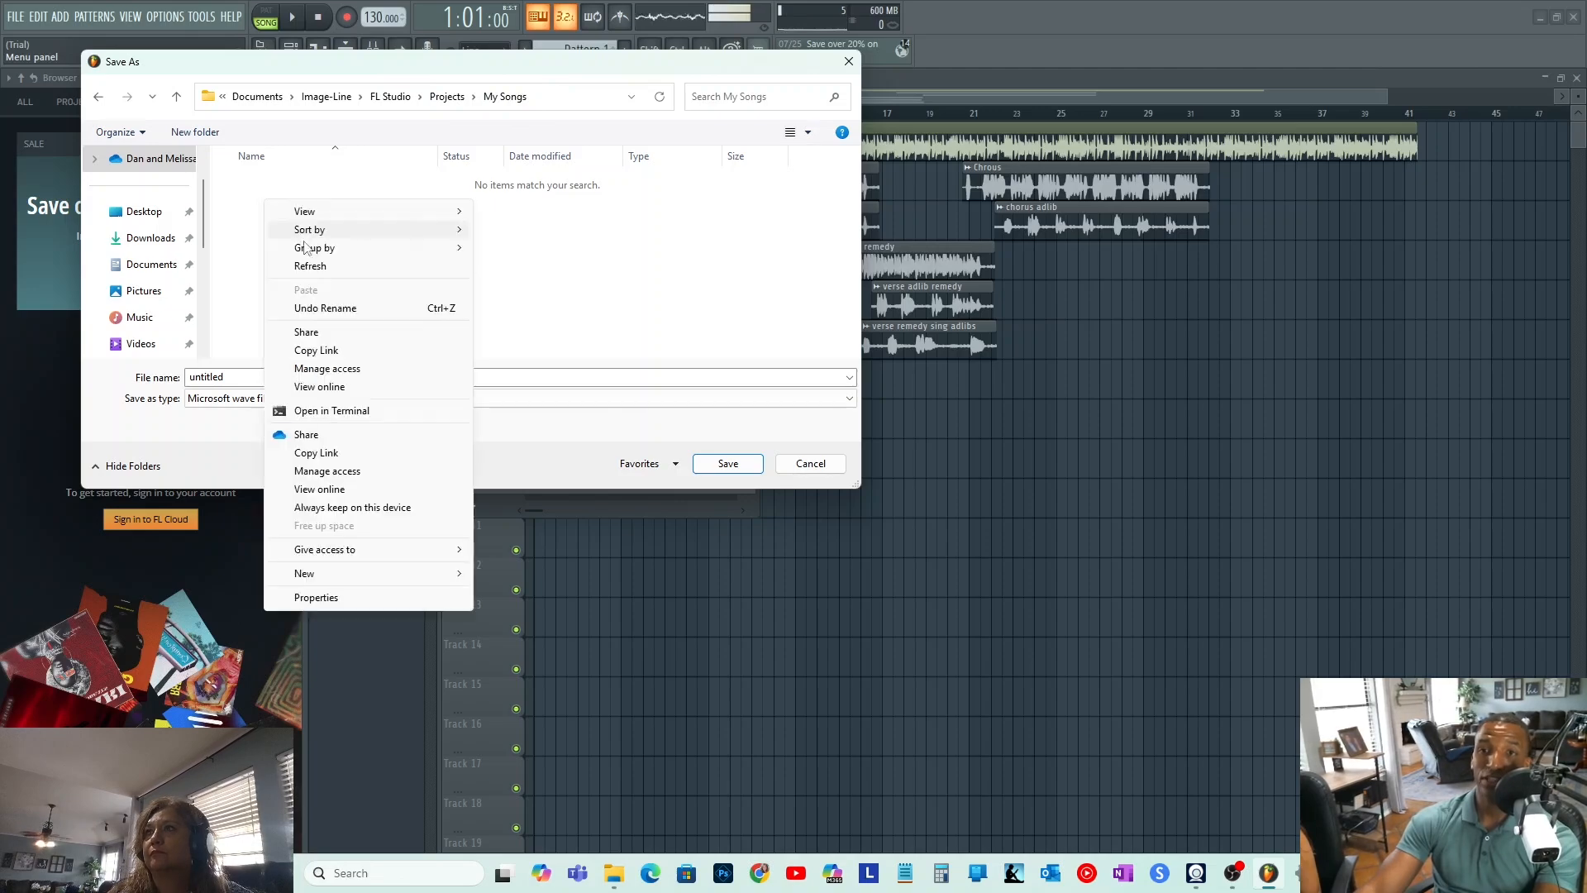
pyautogui.moveTo(343, 579)
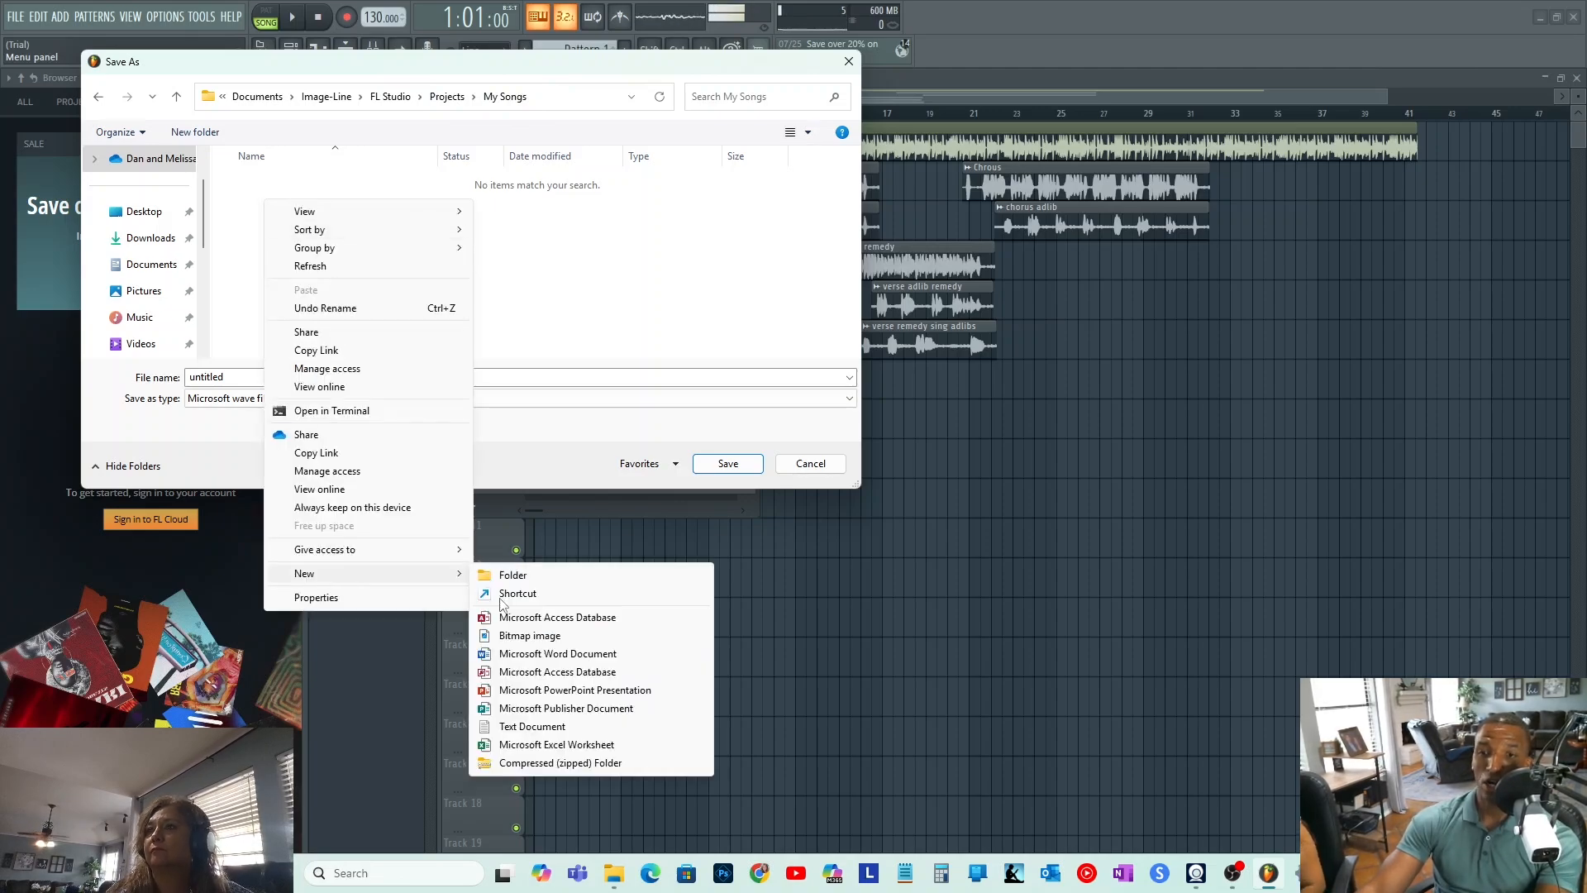
pyautogui.click(521, 570)
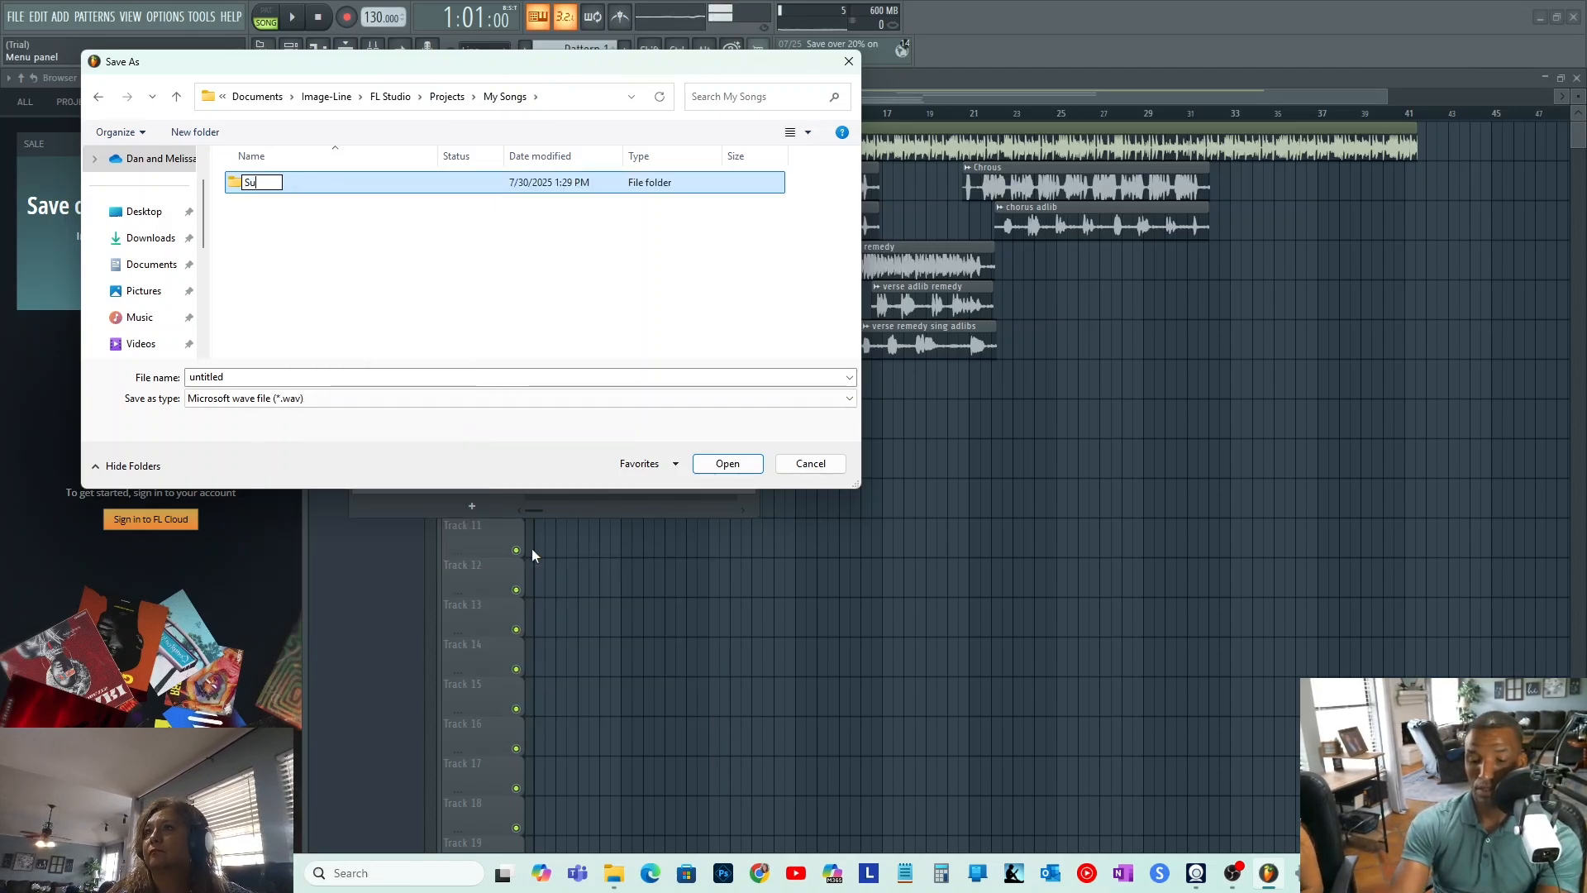
pyautogui.write('Sucka Free')
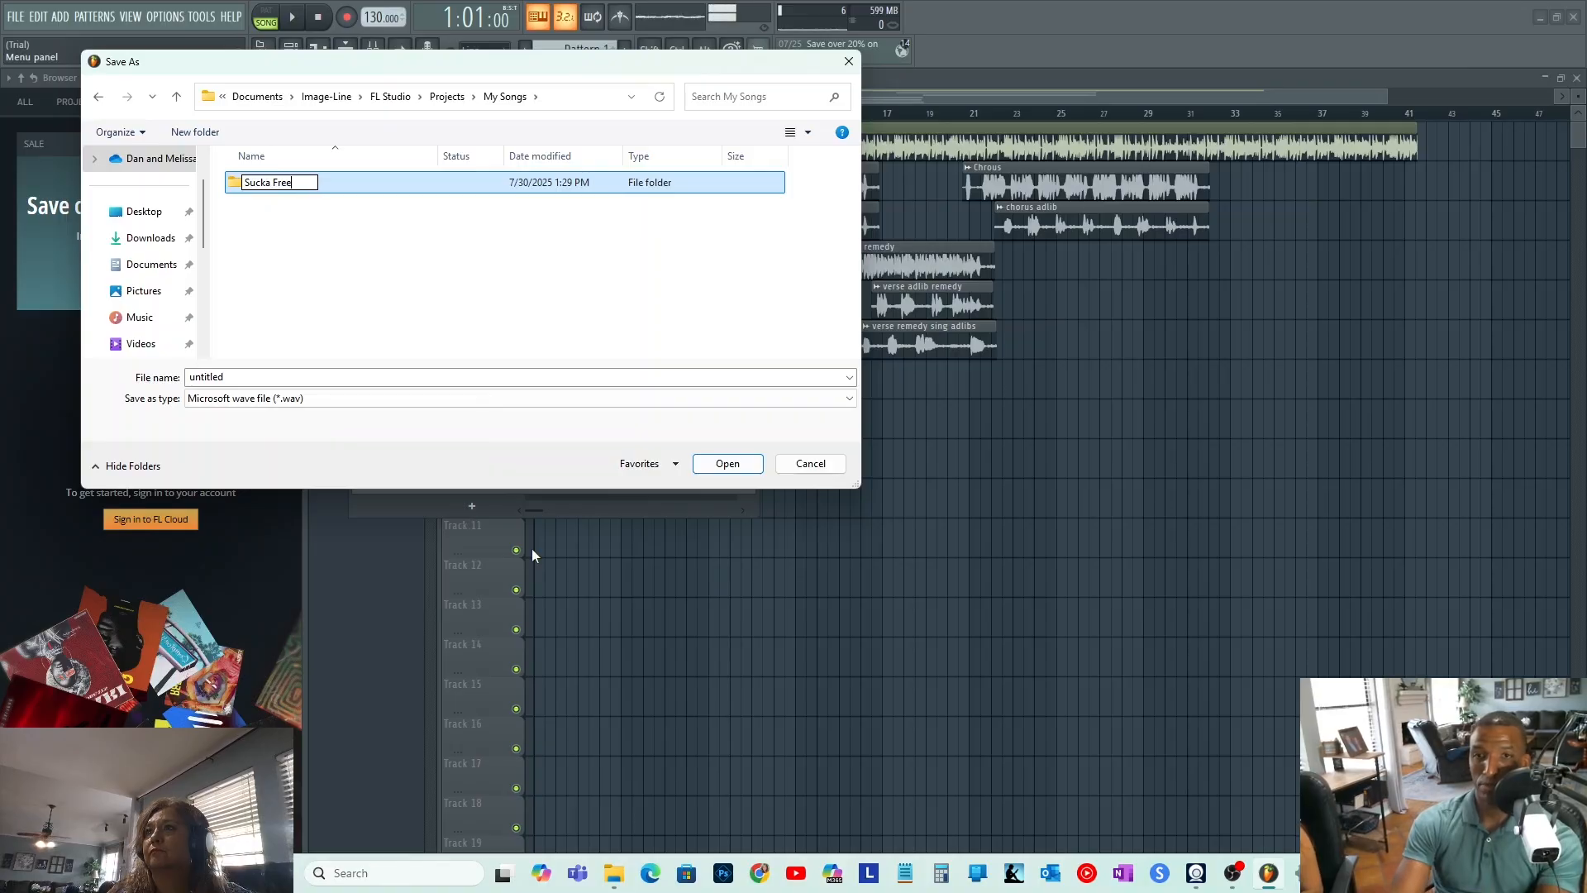
pyautogui.click(285, 219)
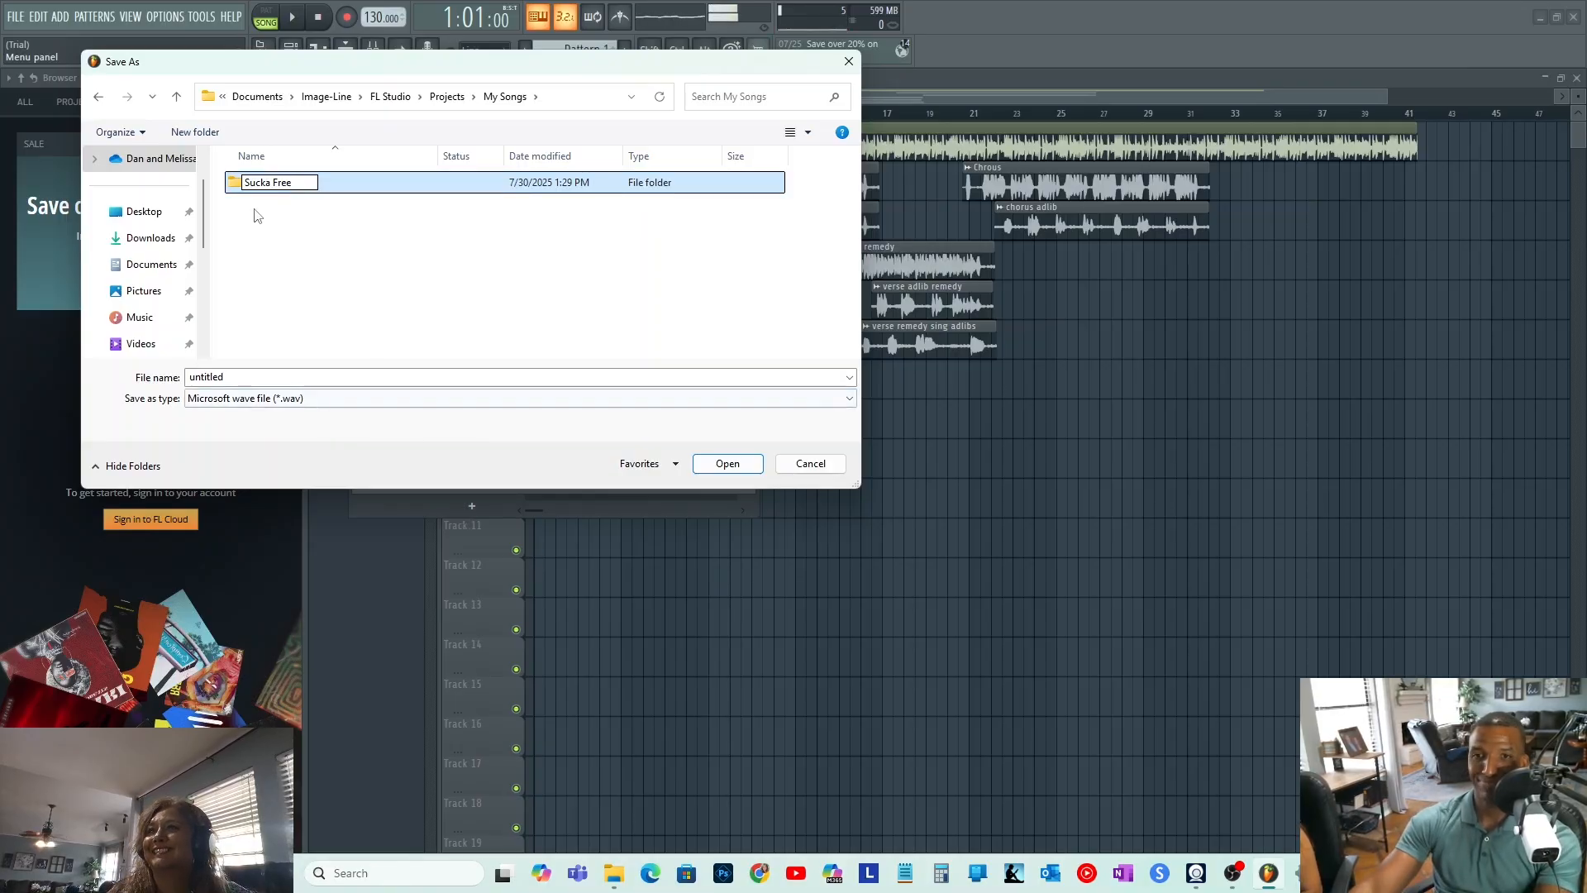
# - Open the Sucka Free folder and go back up to the Projects folder to check the save path
pyautogui.doubleClick(269, 185)
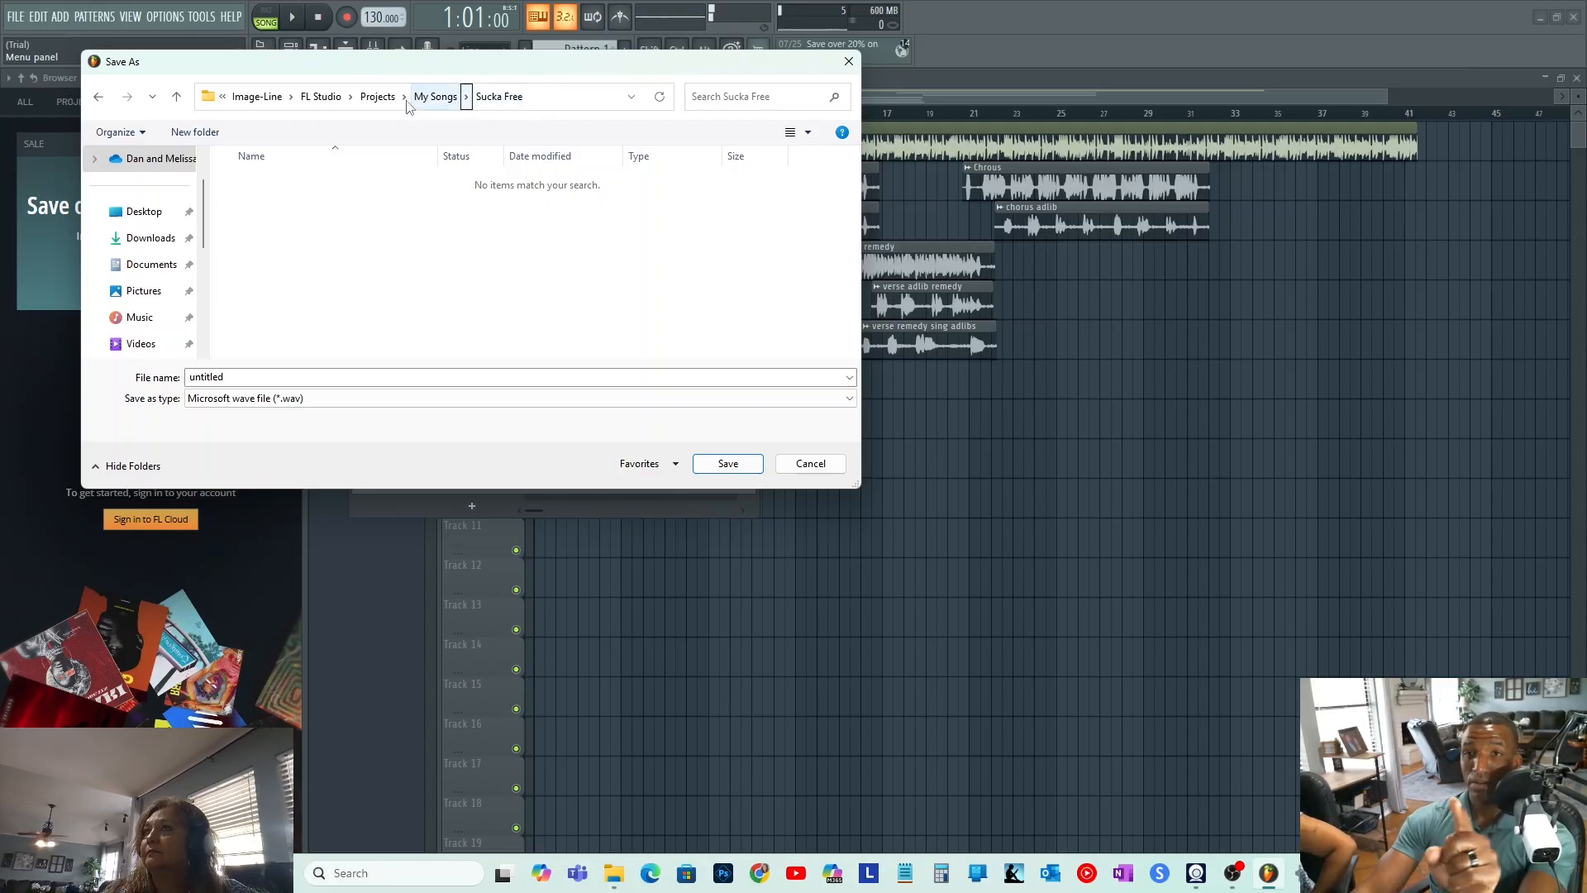
pyautogui.click(378, 97)
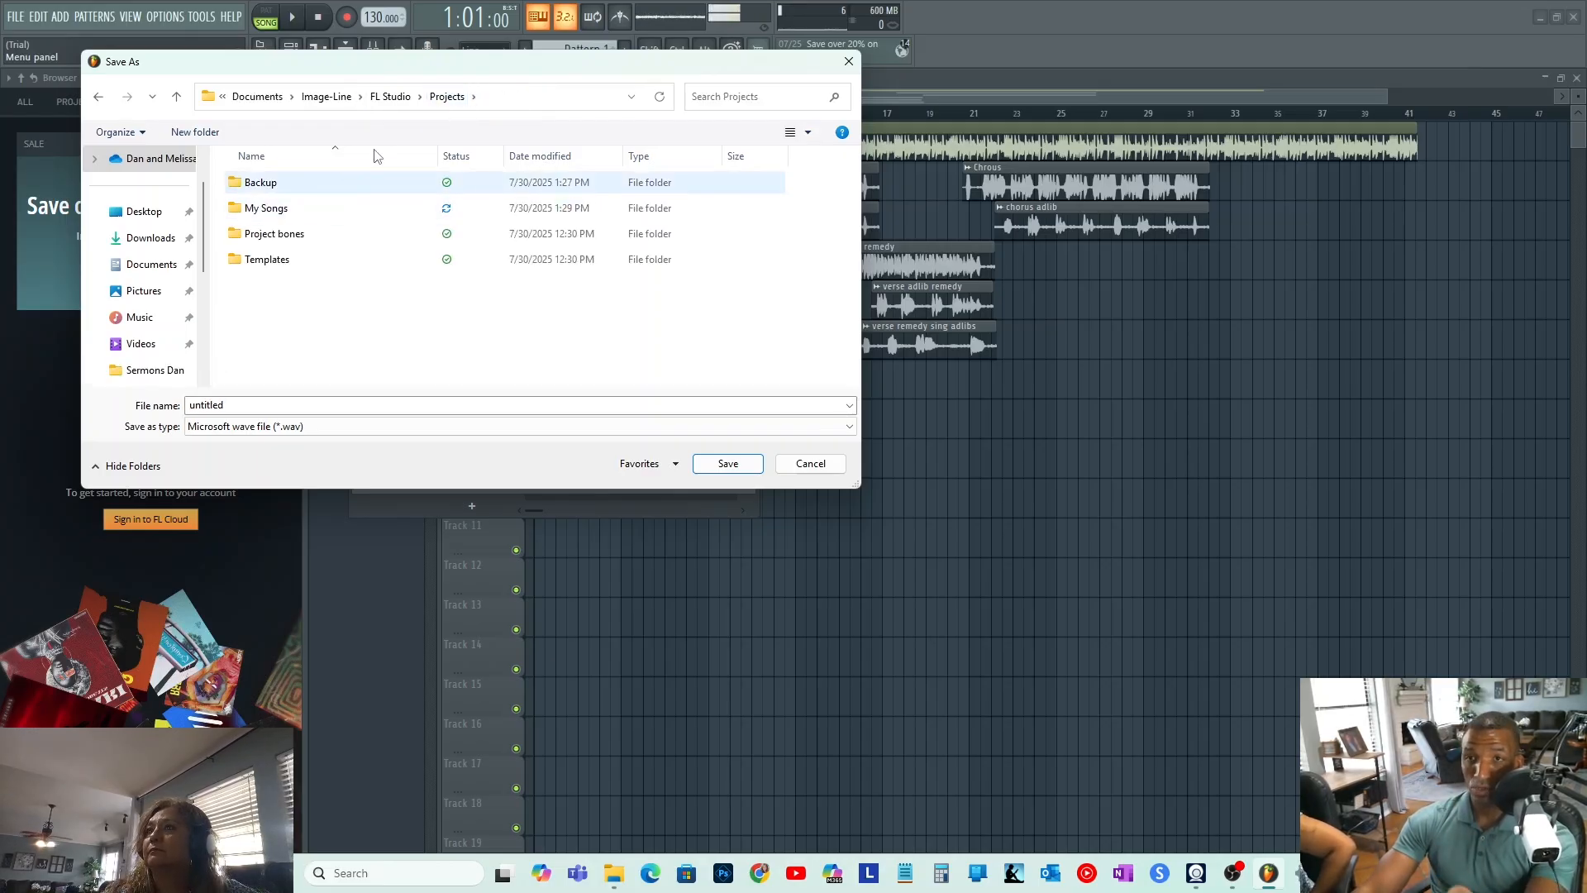
# - Save the soloed Chrous vocal as Chrous in My Songs/Sucka Free and render the Wave file with the current settings
pyautogui.doubleClick(263, 208)
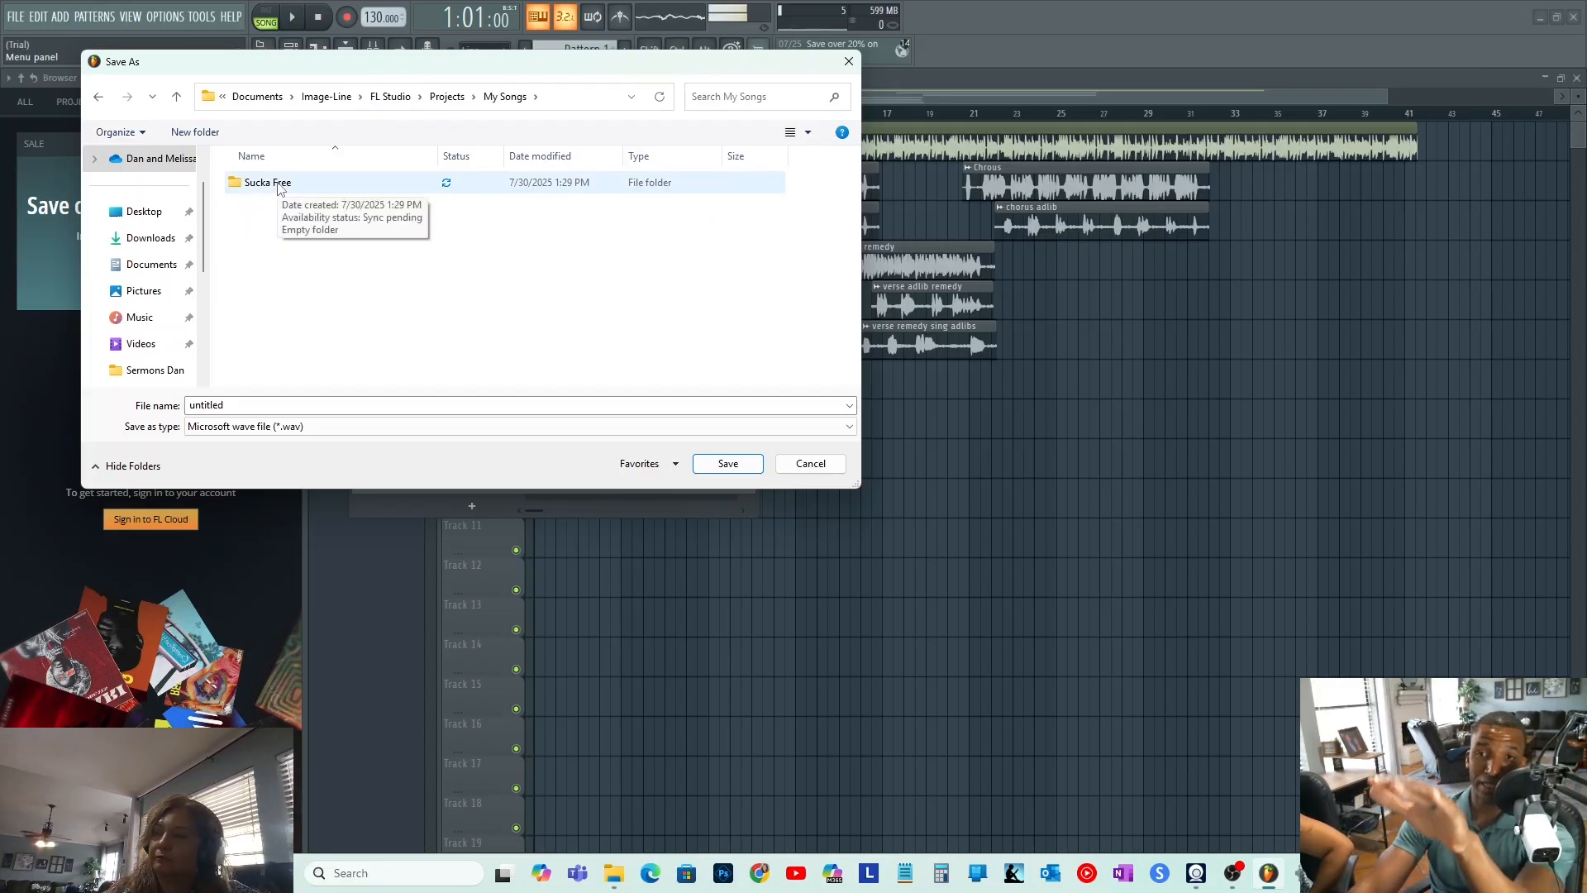
pyautogui.doubleClick(273, 182)
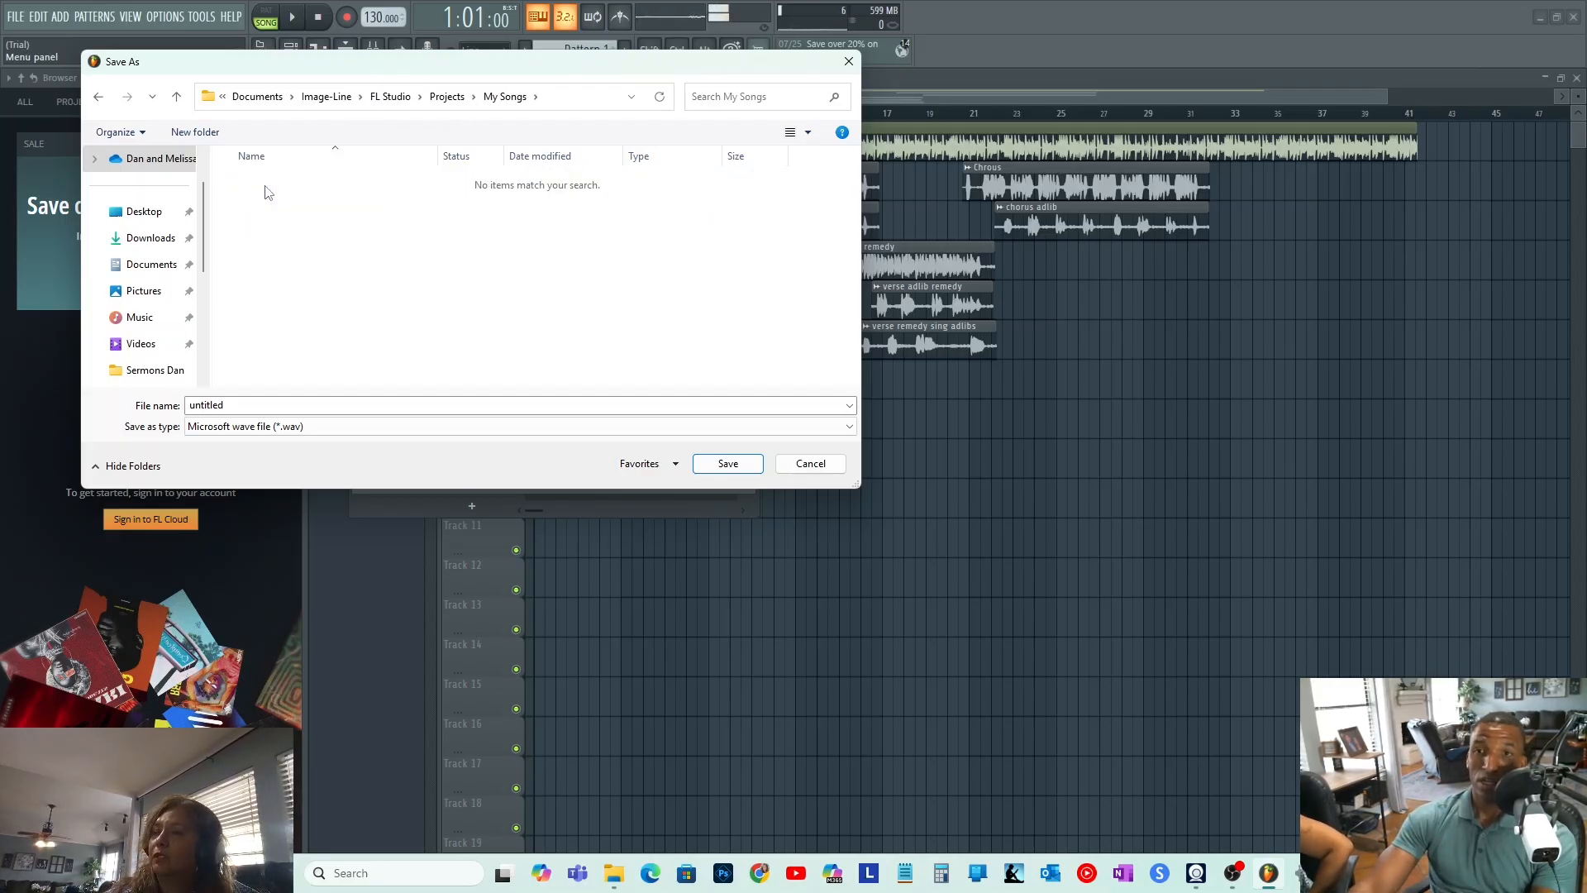
pyautogui.doubleClick(271, 404)
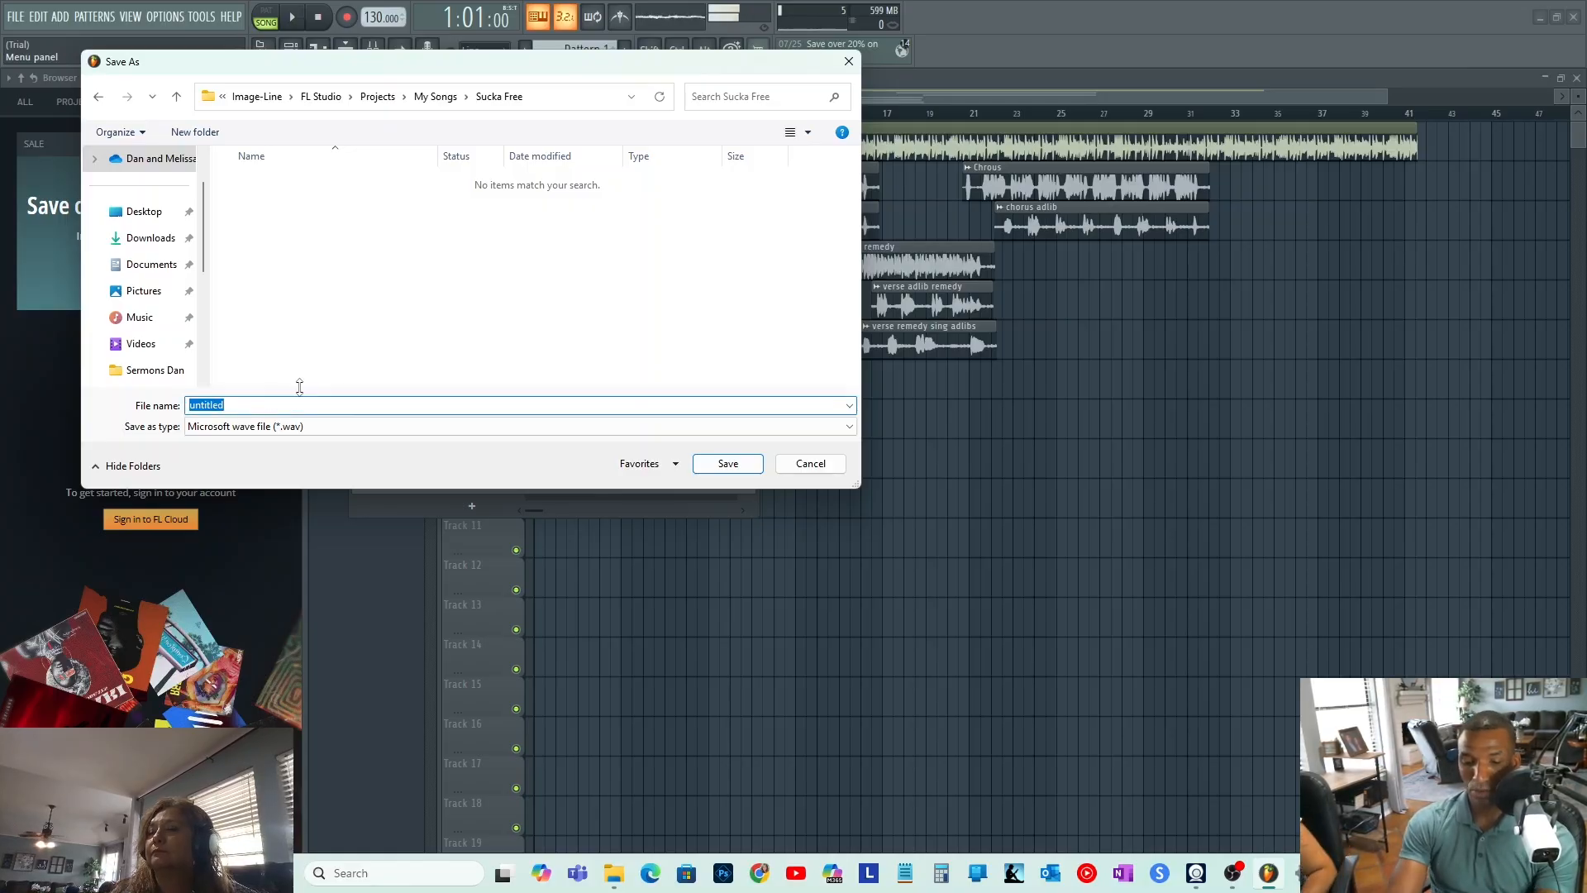
pyautogui.write('Chrous')
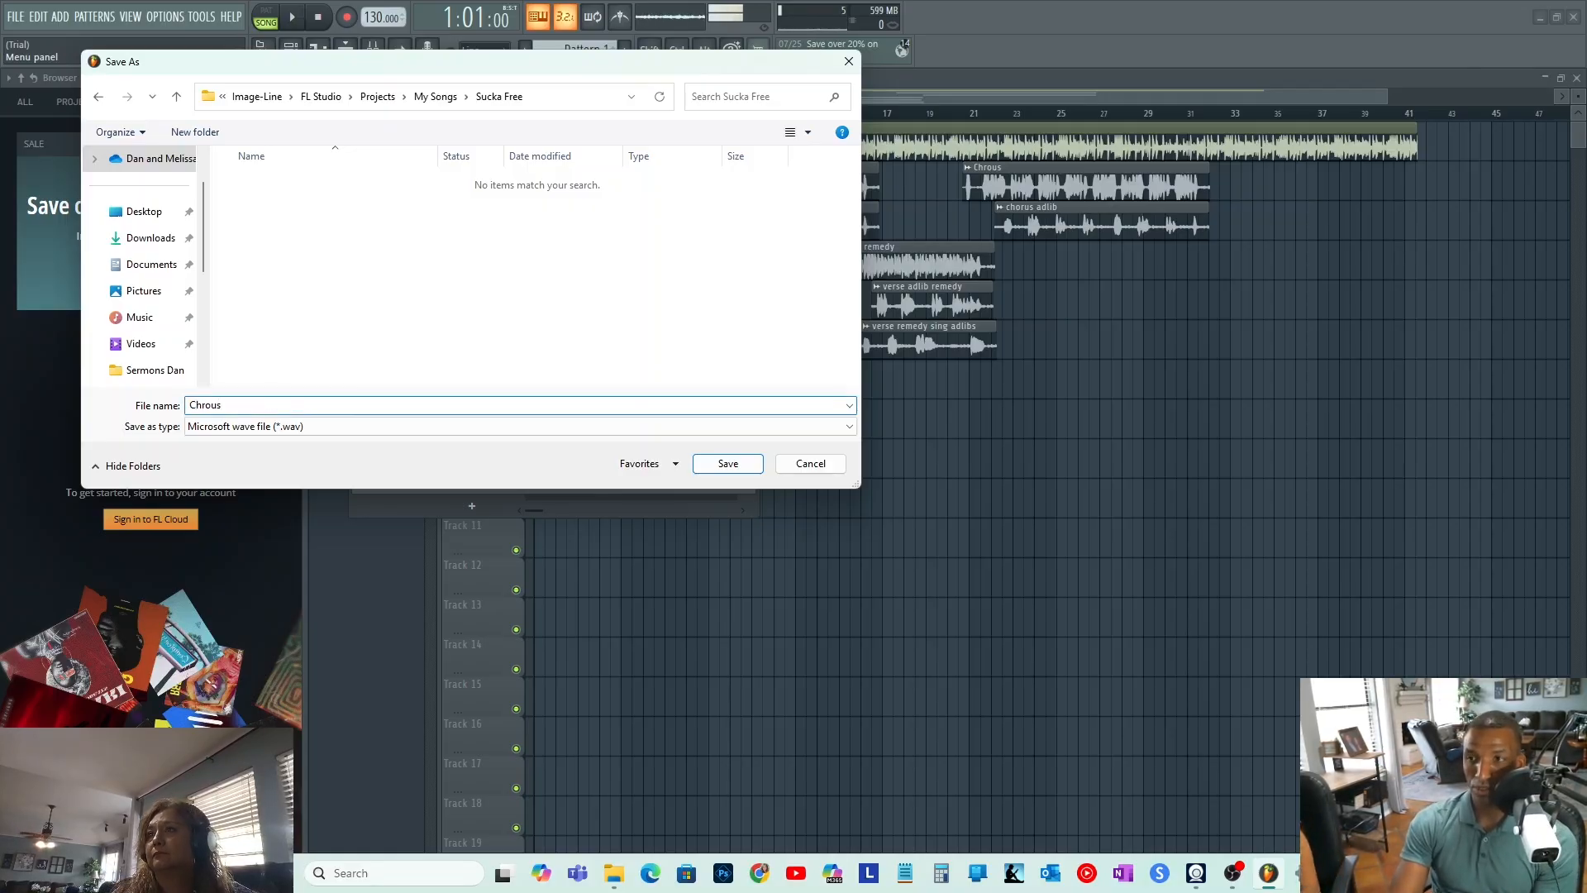
pyautogui.press('Return')
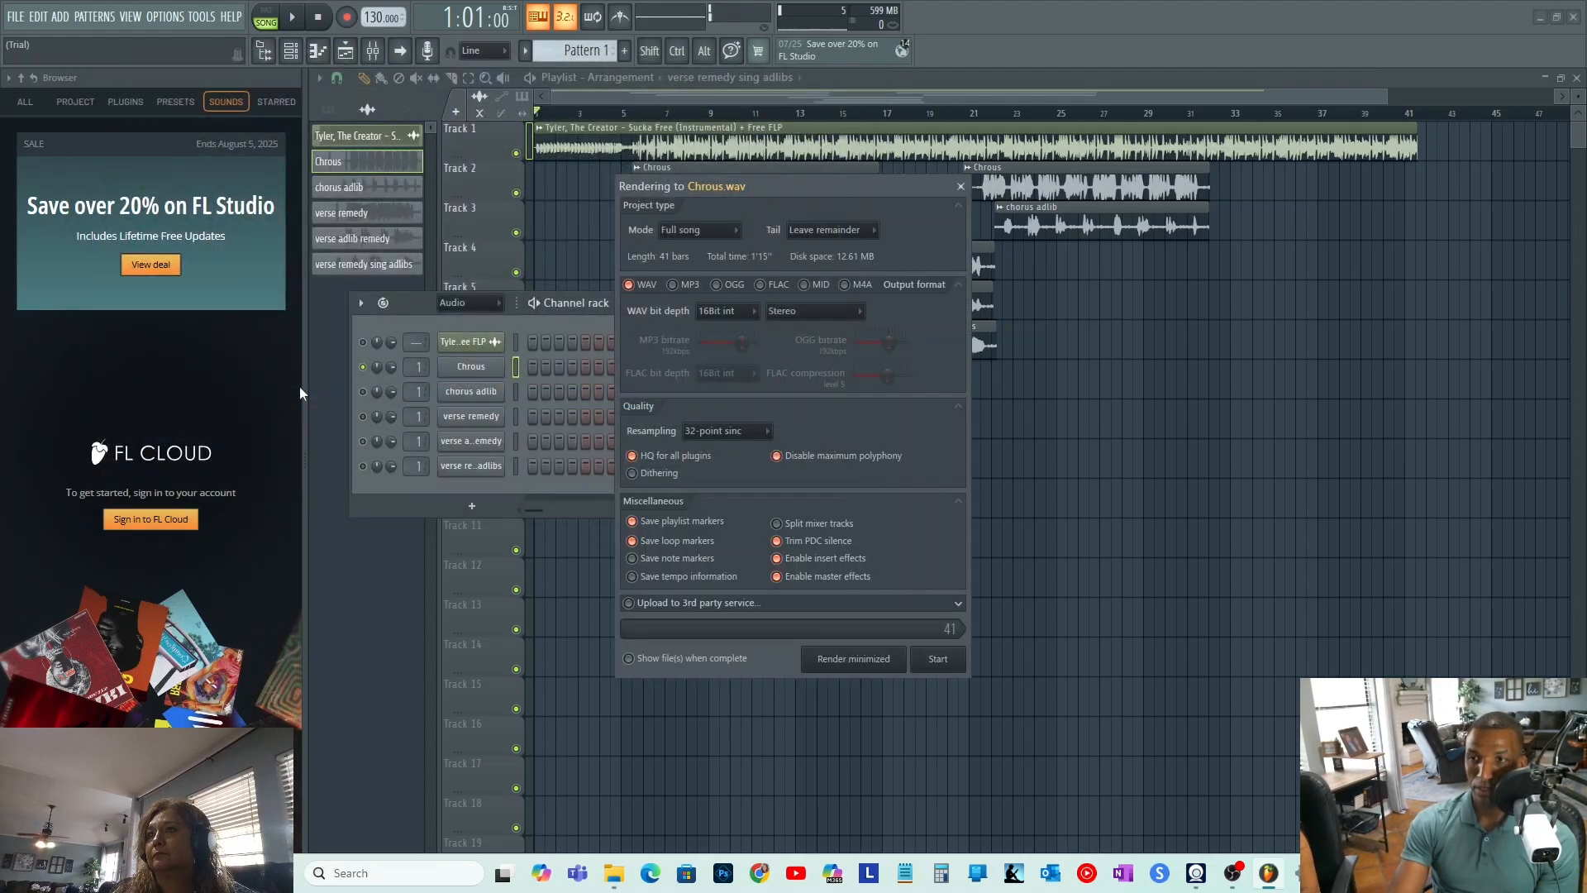
pyautogui.press('Return')
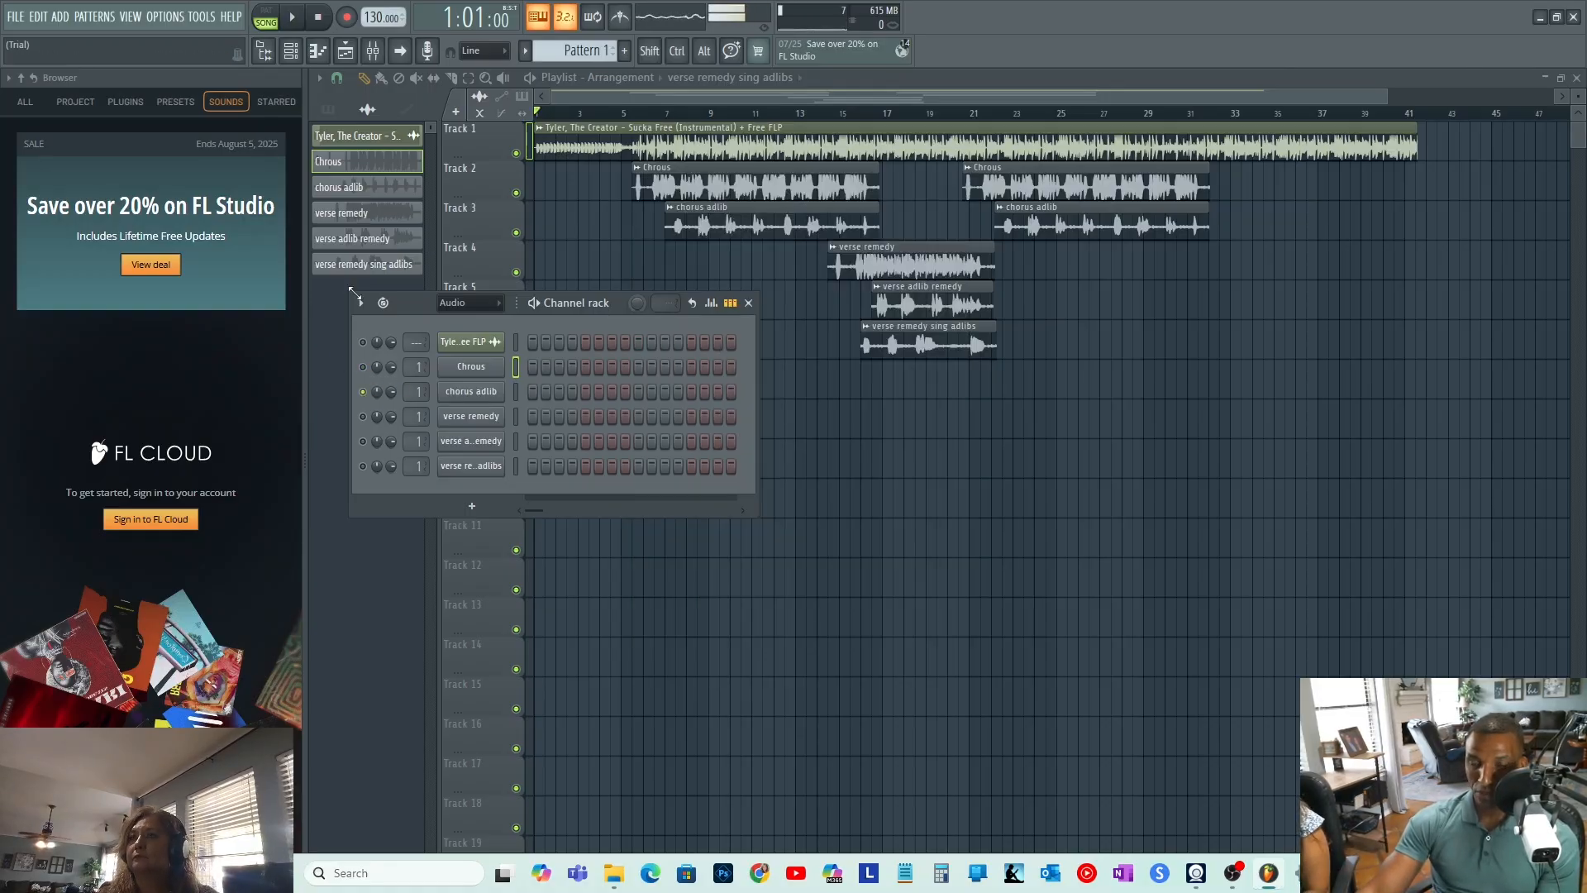
# - Export the soloed chorus adlib vocal as a Wave file named chorus adlib into My Songs/Sucka Free and render it
pyautogui.click(13, 17)
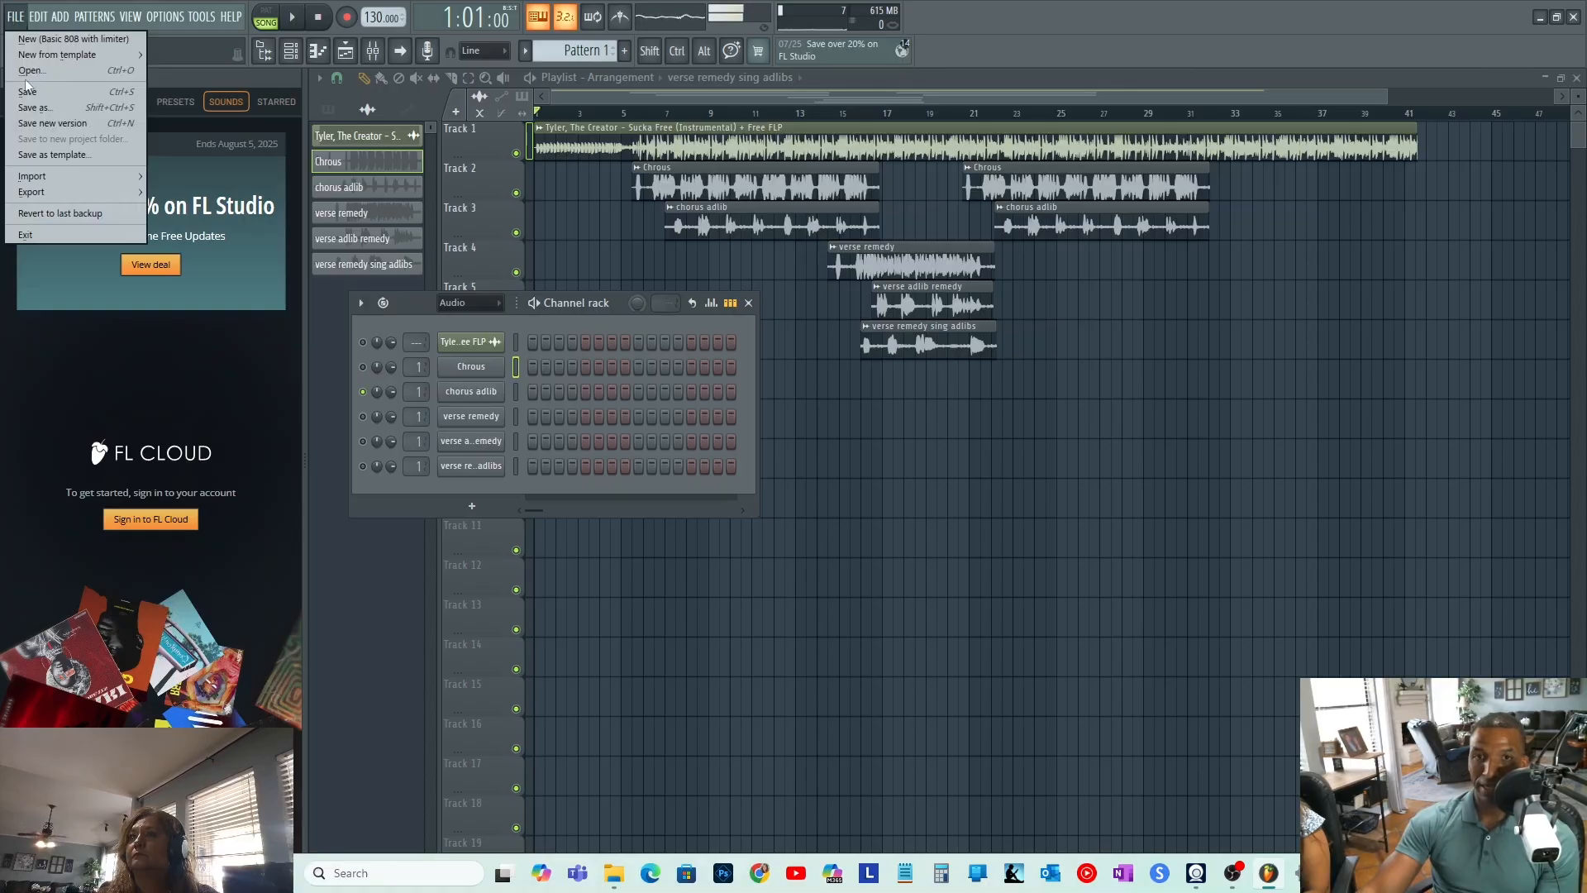
pyautogui.moveTo(38, 190)
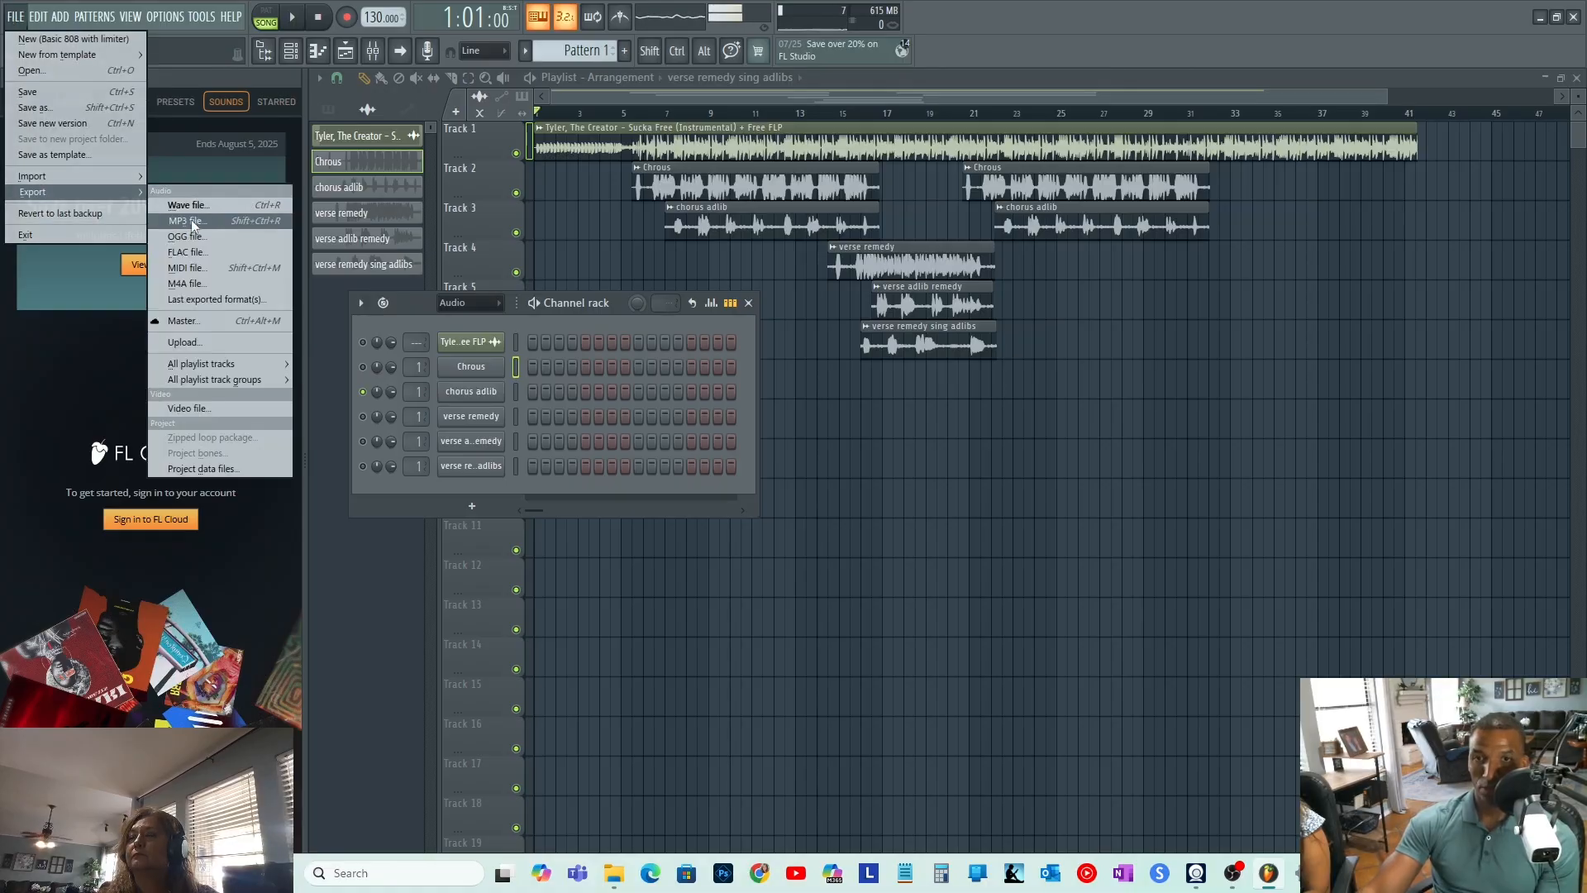
pyautogui.click(192, 205)
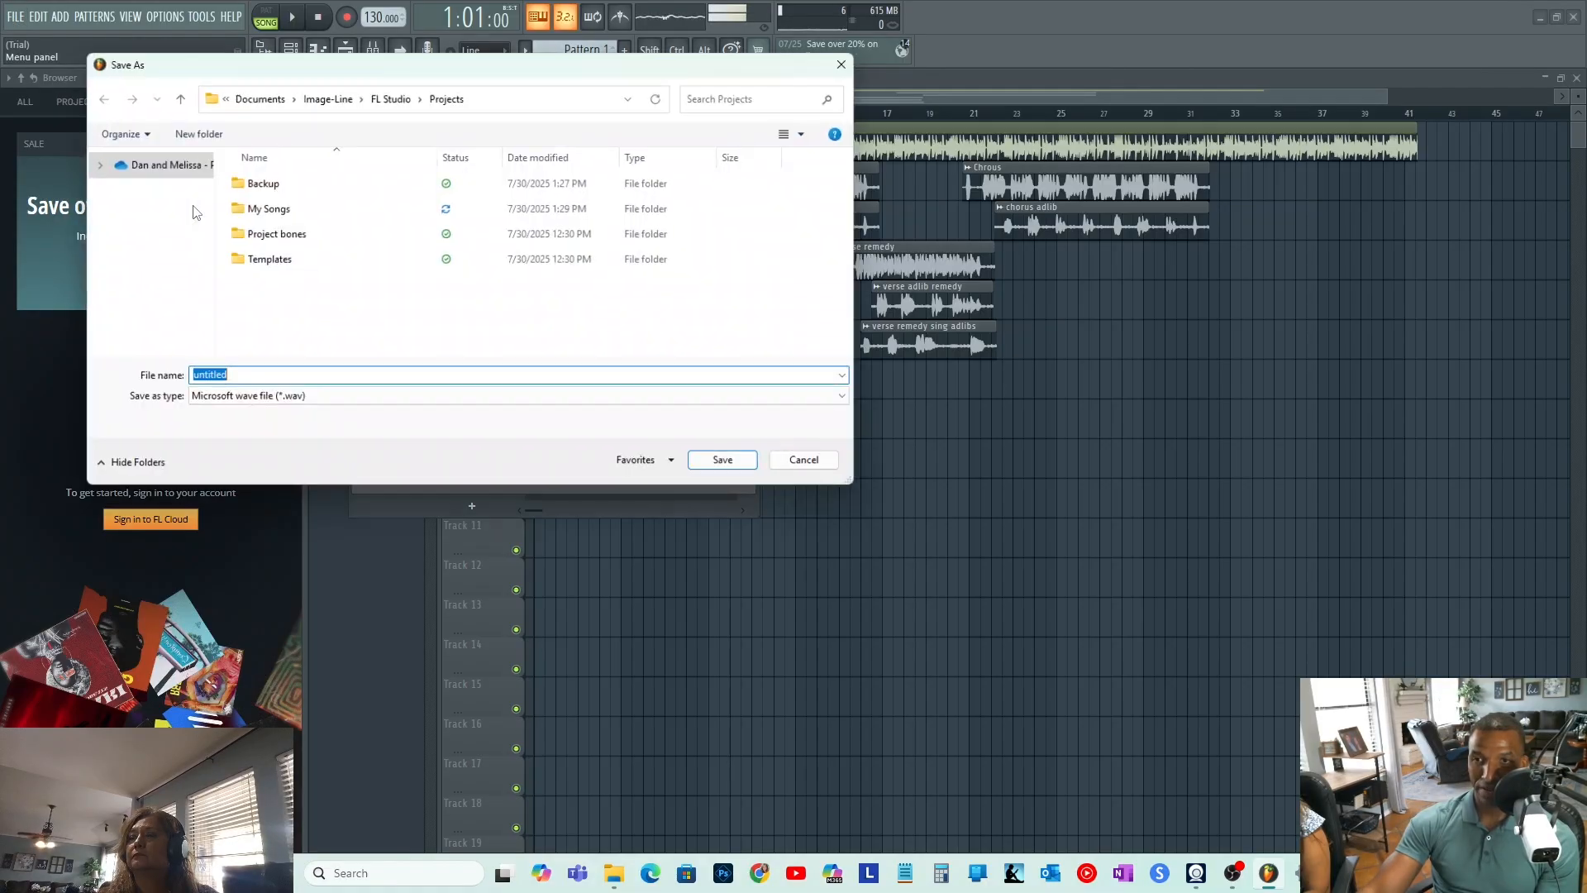
pyautogui.doubleClick(383, 207)
pyautogui.doubleClick(286, 183)
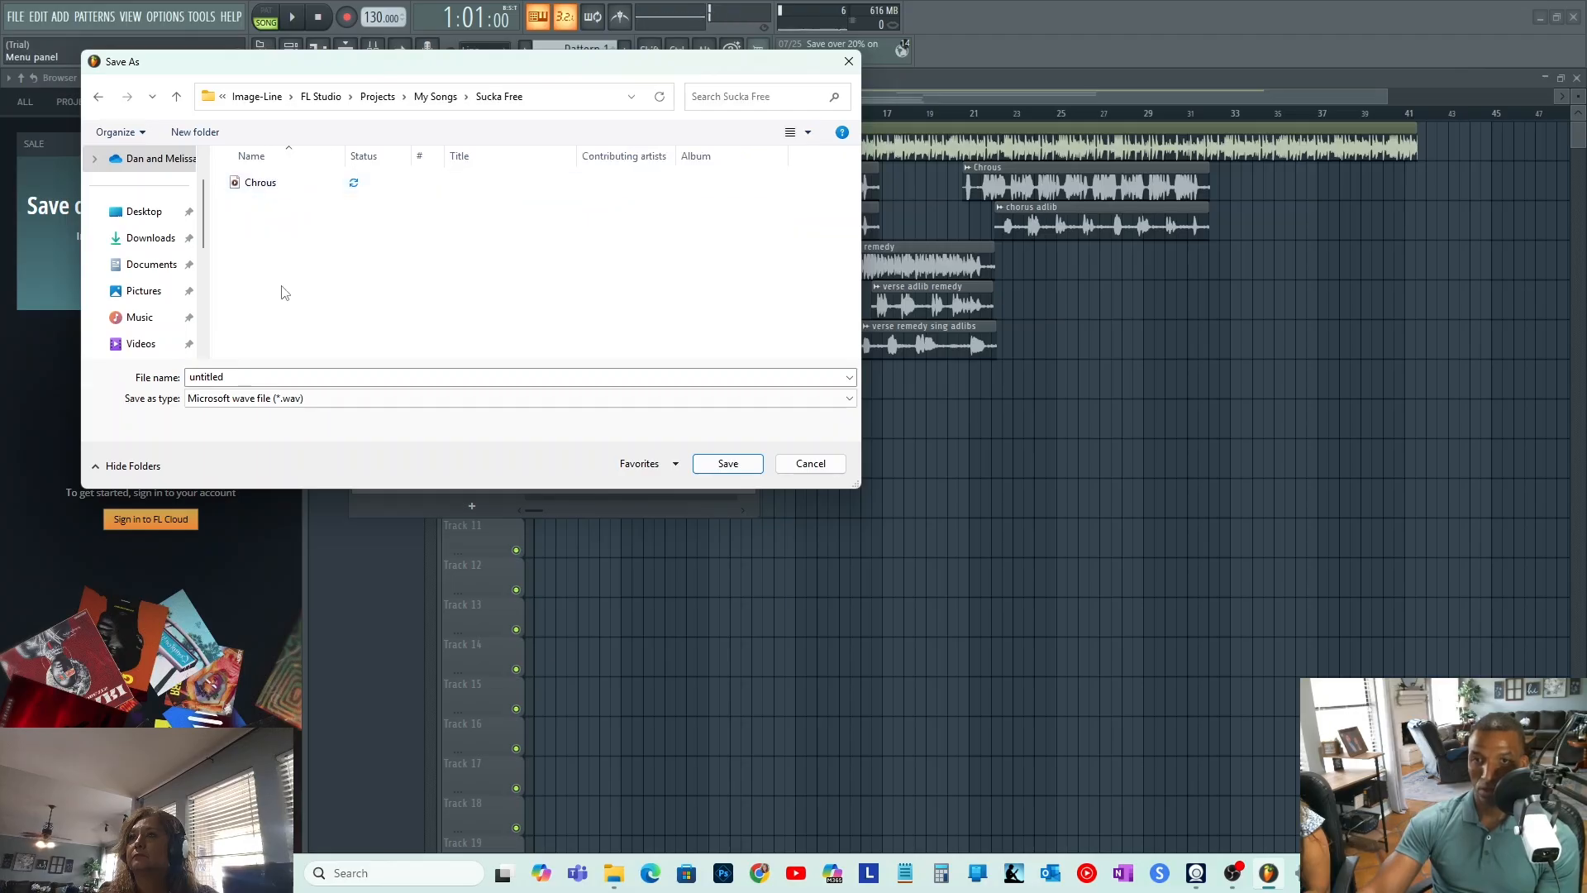
pyautogui.doubleClick(236, 380)
pyautogui.write('c')
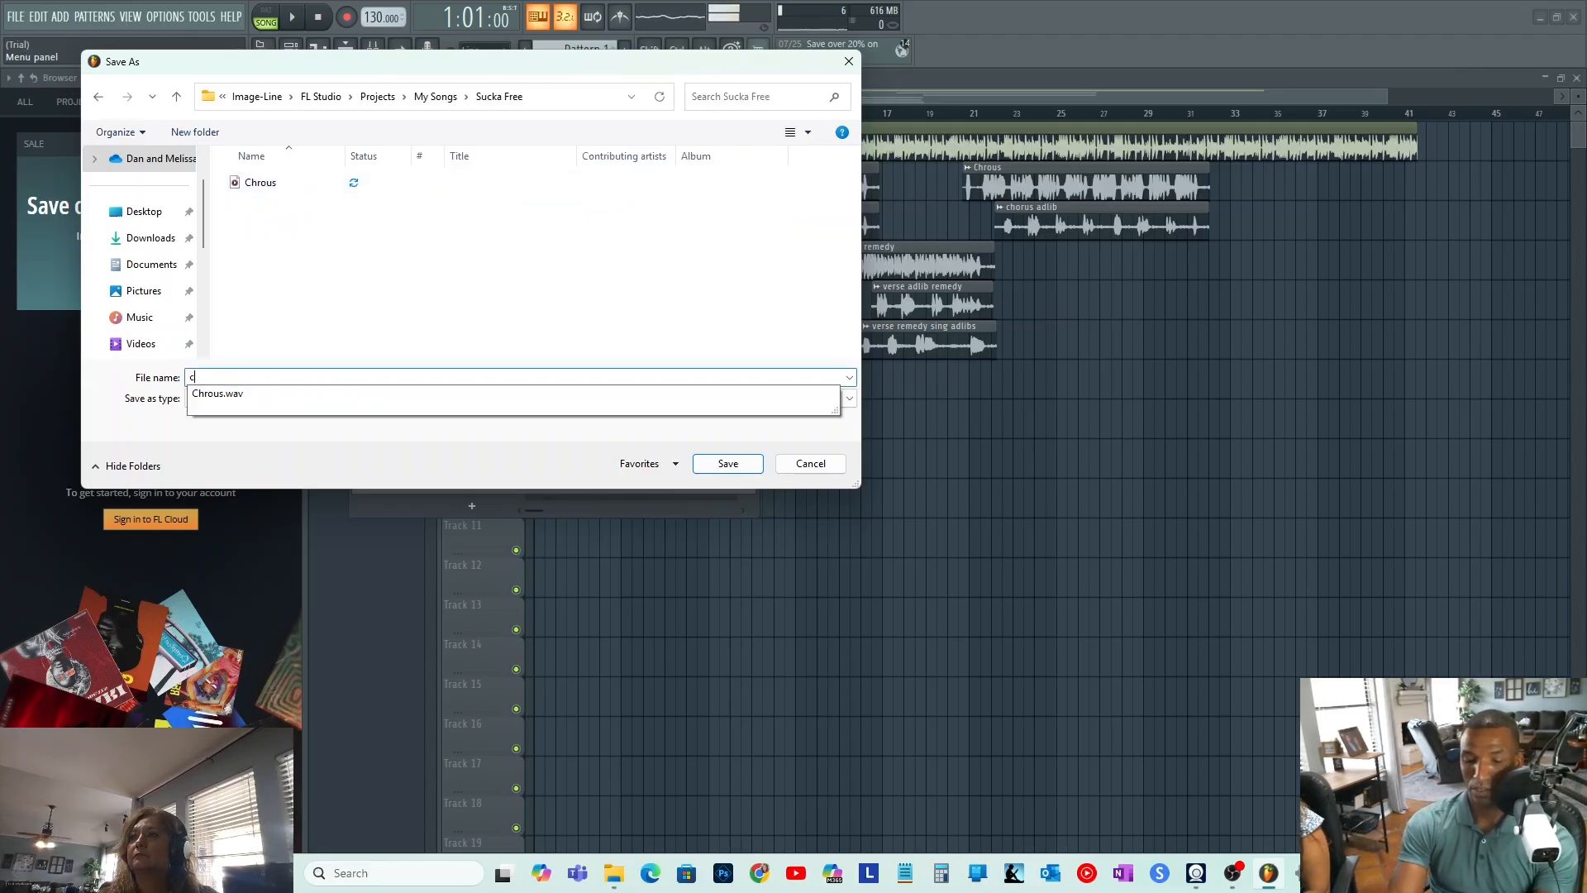
pyautogui.write('horus adlib')
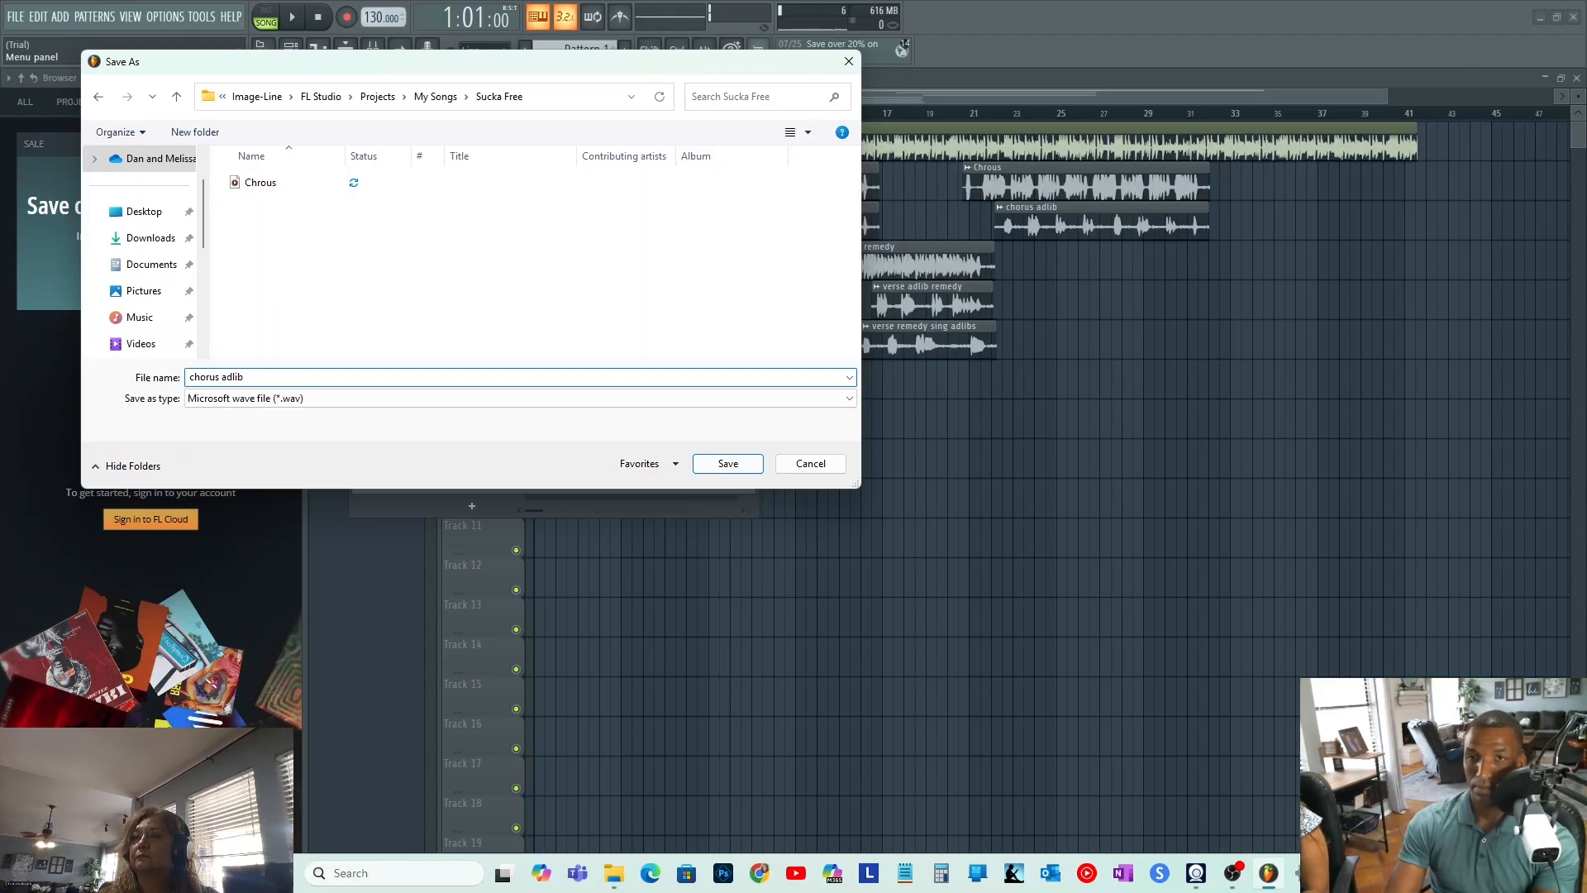
pyautogui.press('Return')
pyautogui.press('Return')
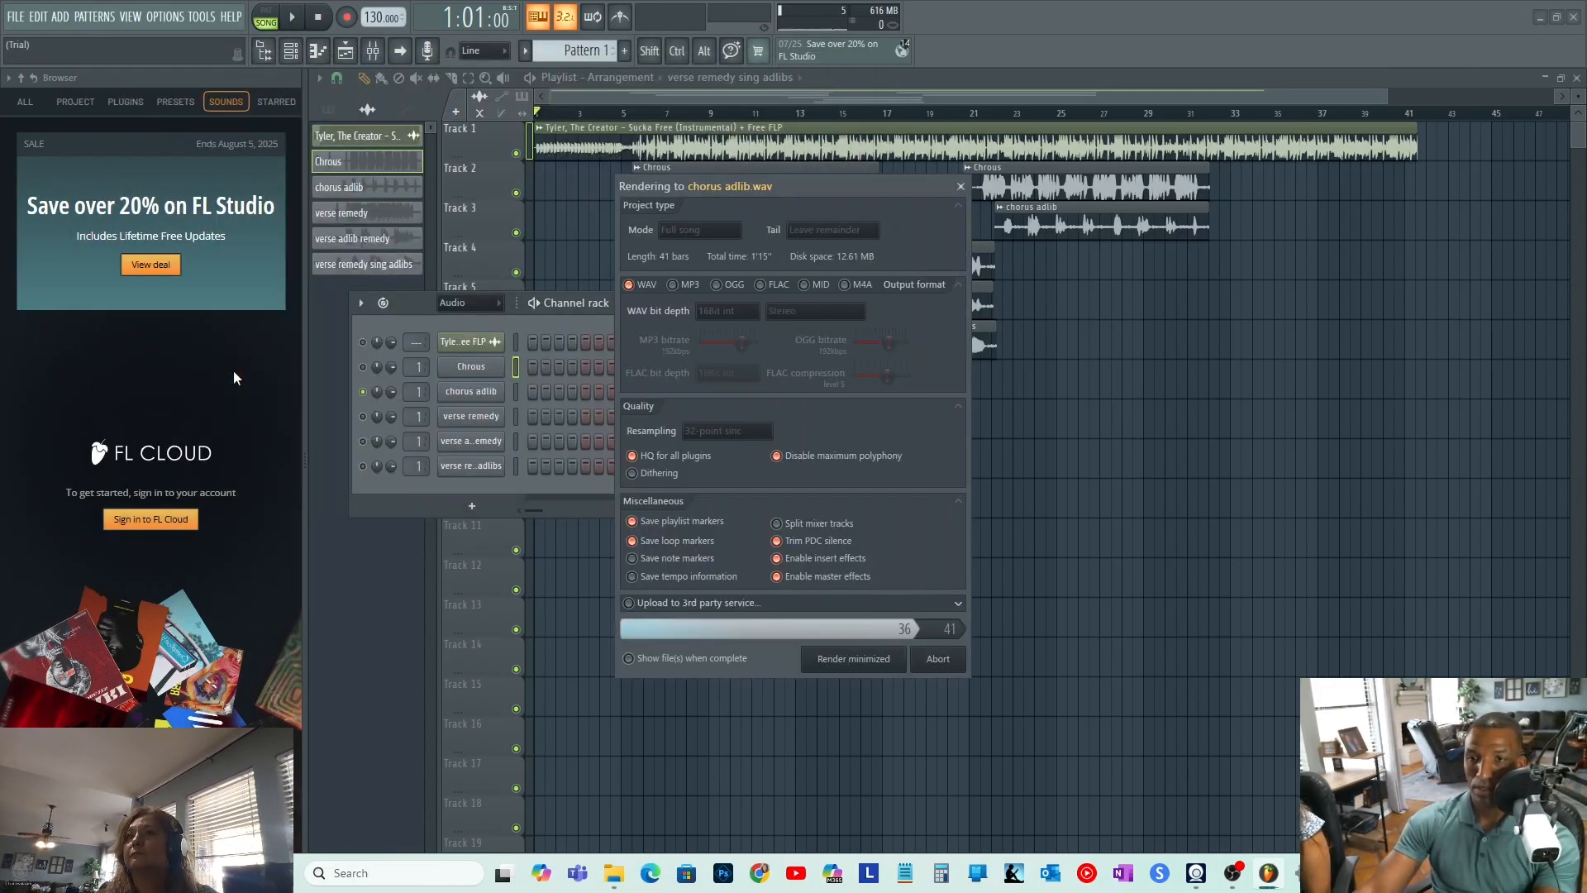
# - Solo the verse remedy channel and export it as a Wave file named verse remedy main into My Songs/Sucka Free
pyautogui.click(363, 391)
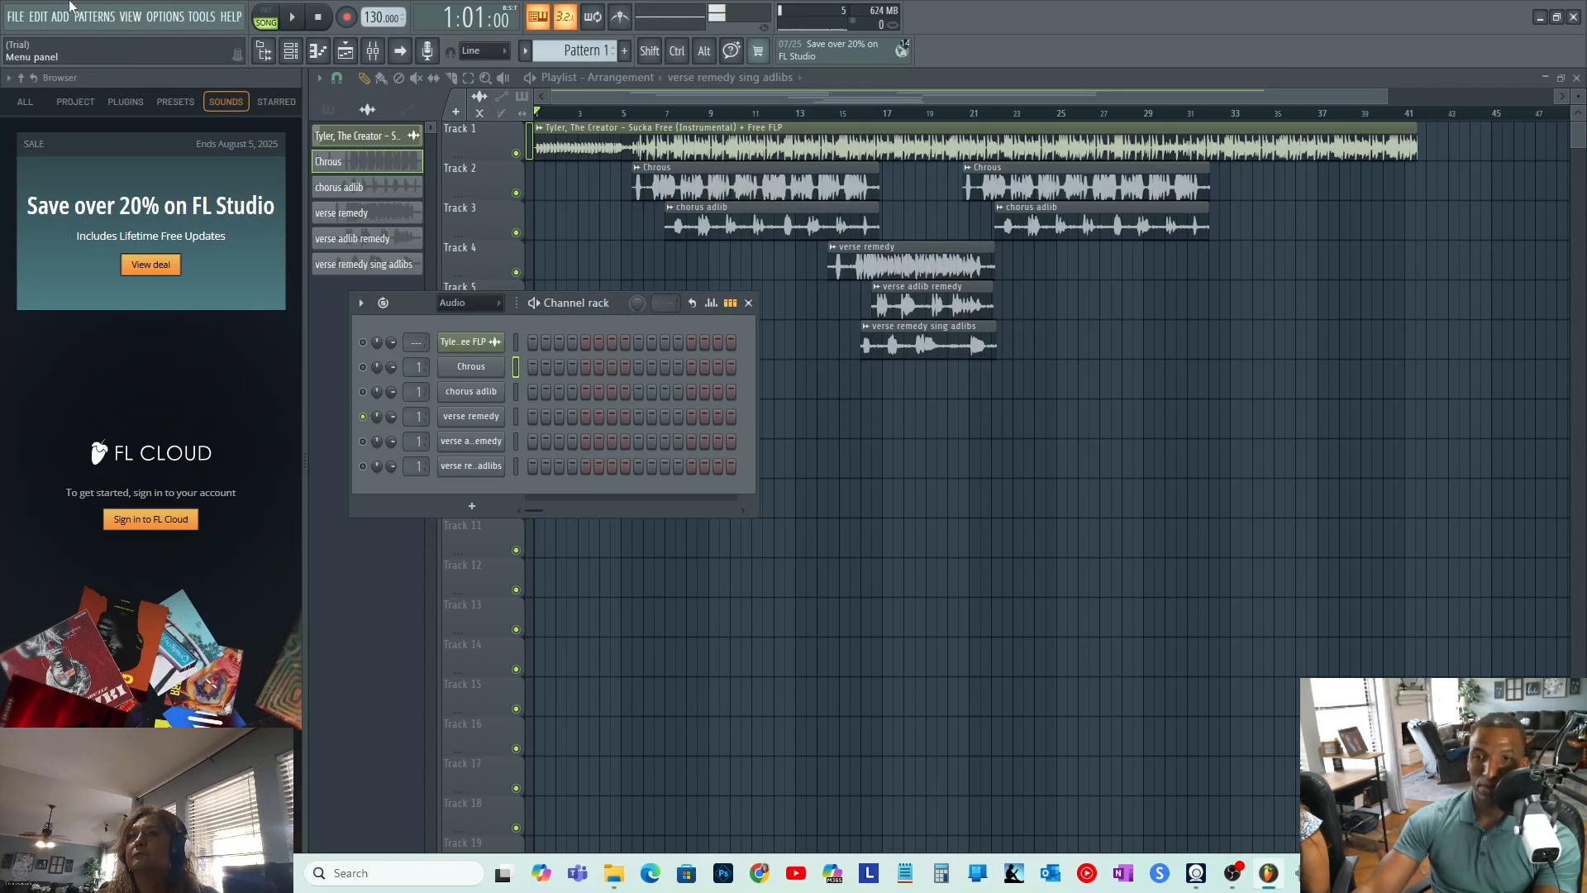
pyautogui.click(13, 18)
pyautogui.moveTo(53, 185)
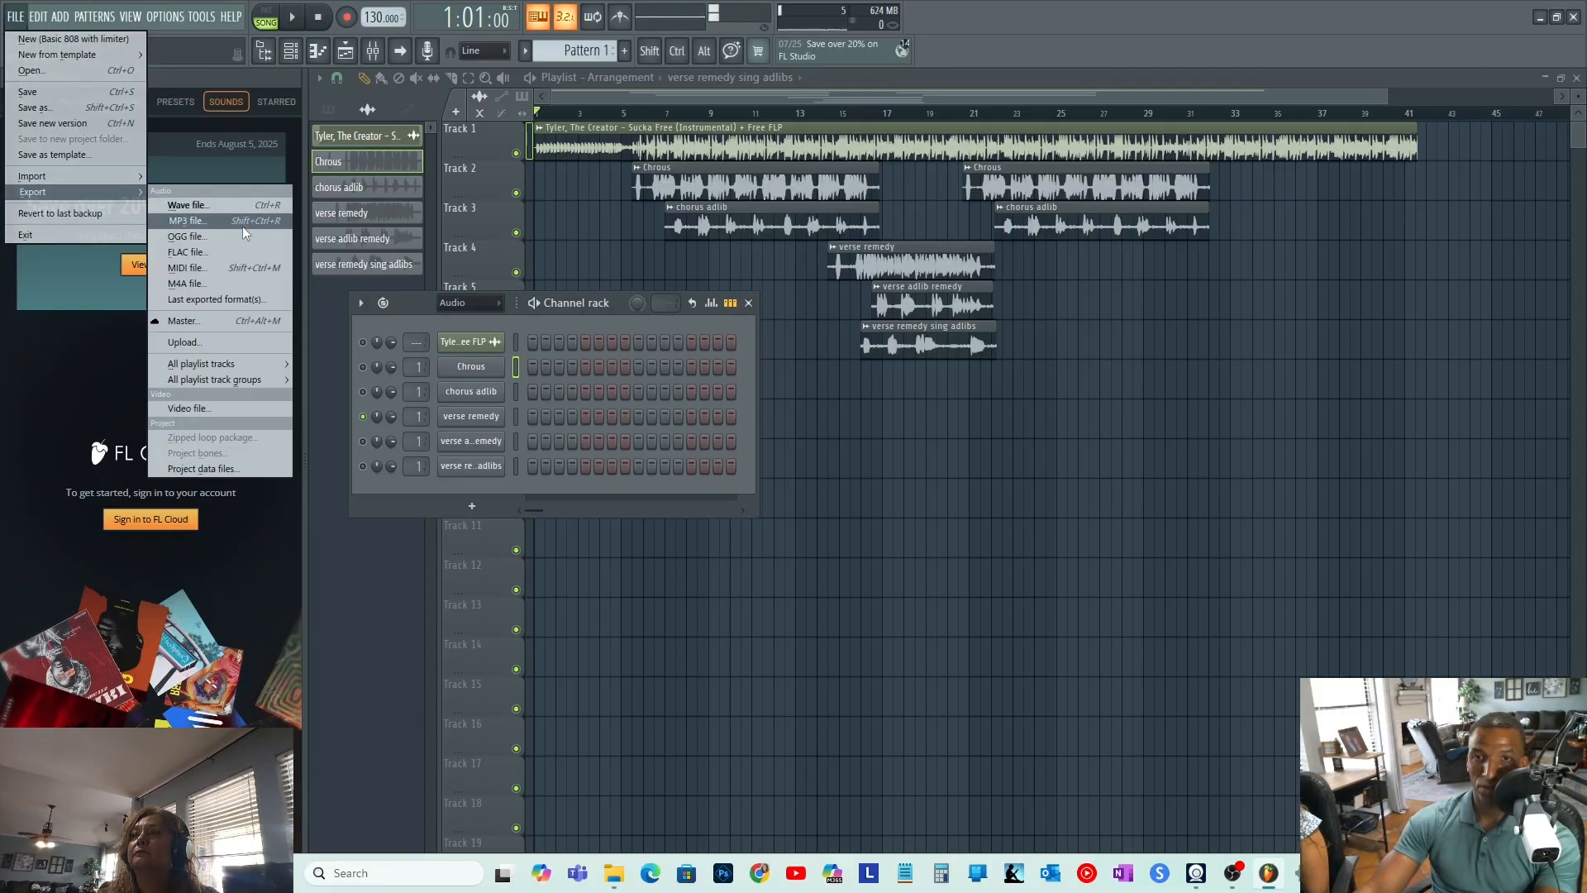
pyautogui.click(210, 205)
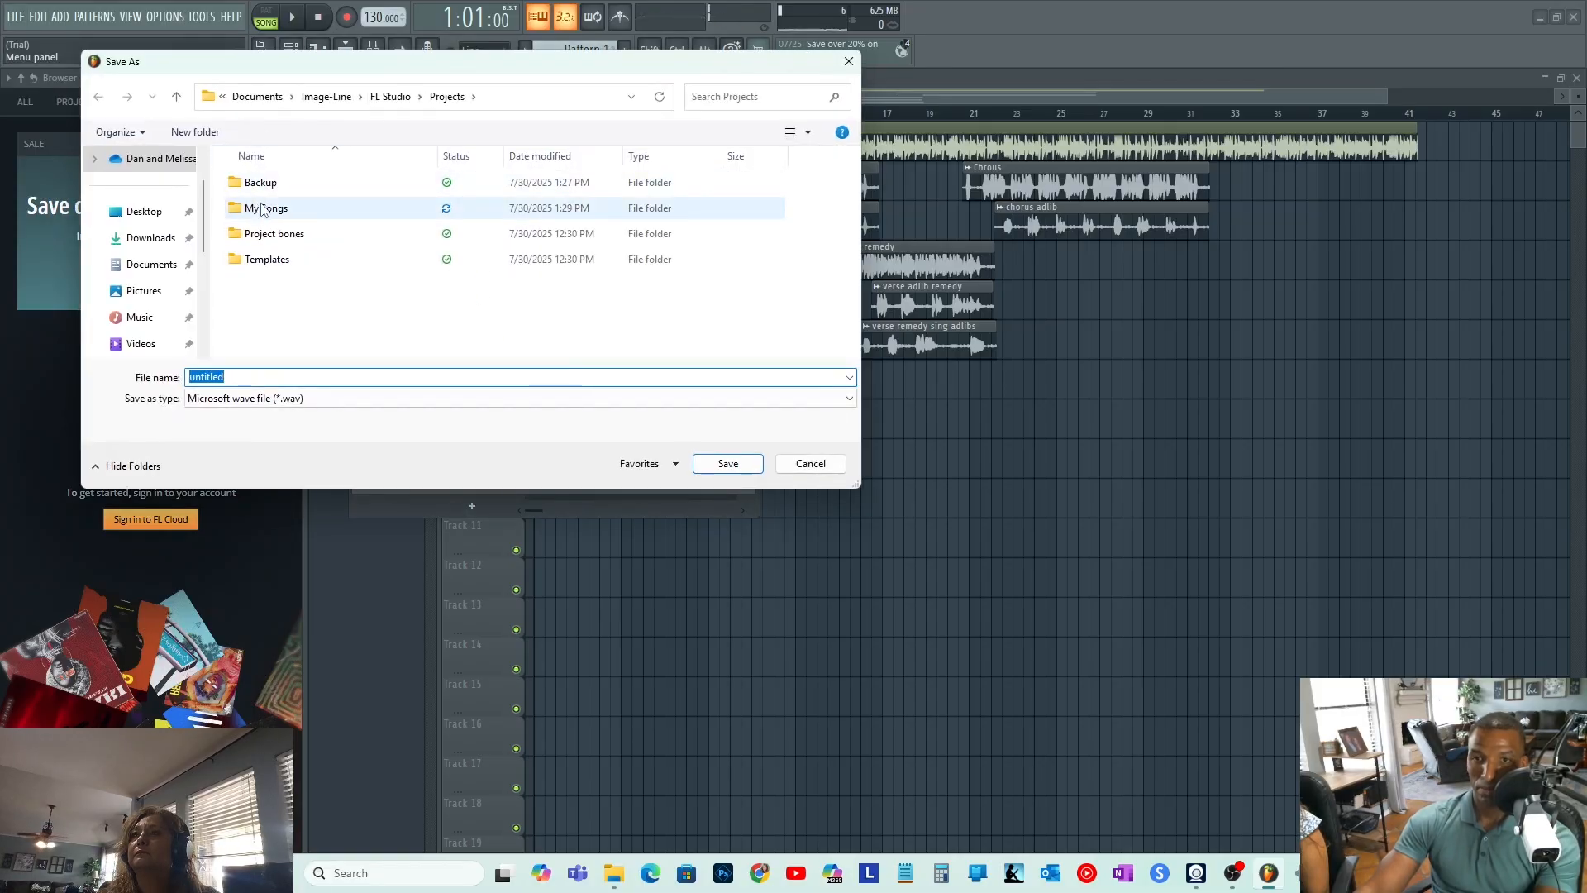
pyautogui.doubleClick(264, 206)
pyautogui.doubleClick(266, 183)
pyautogui.doubleClick(246, 375)
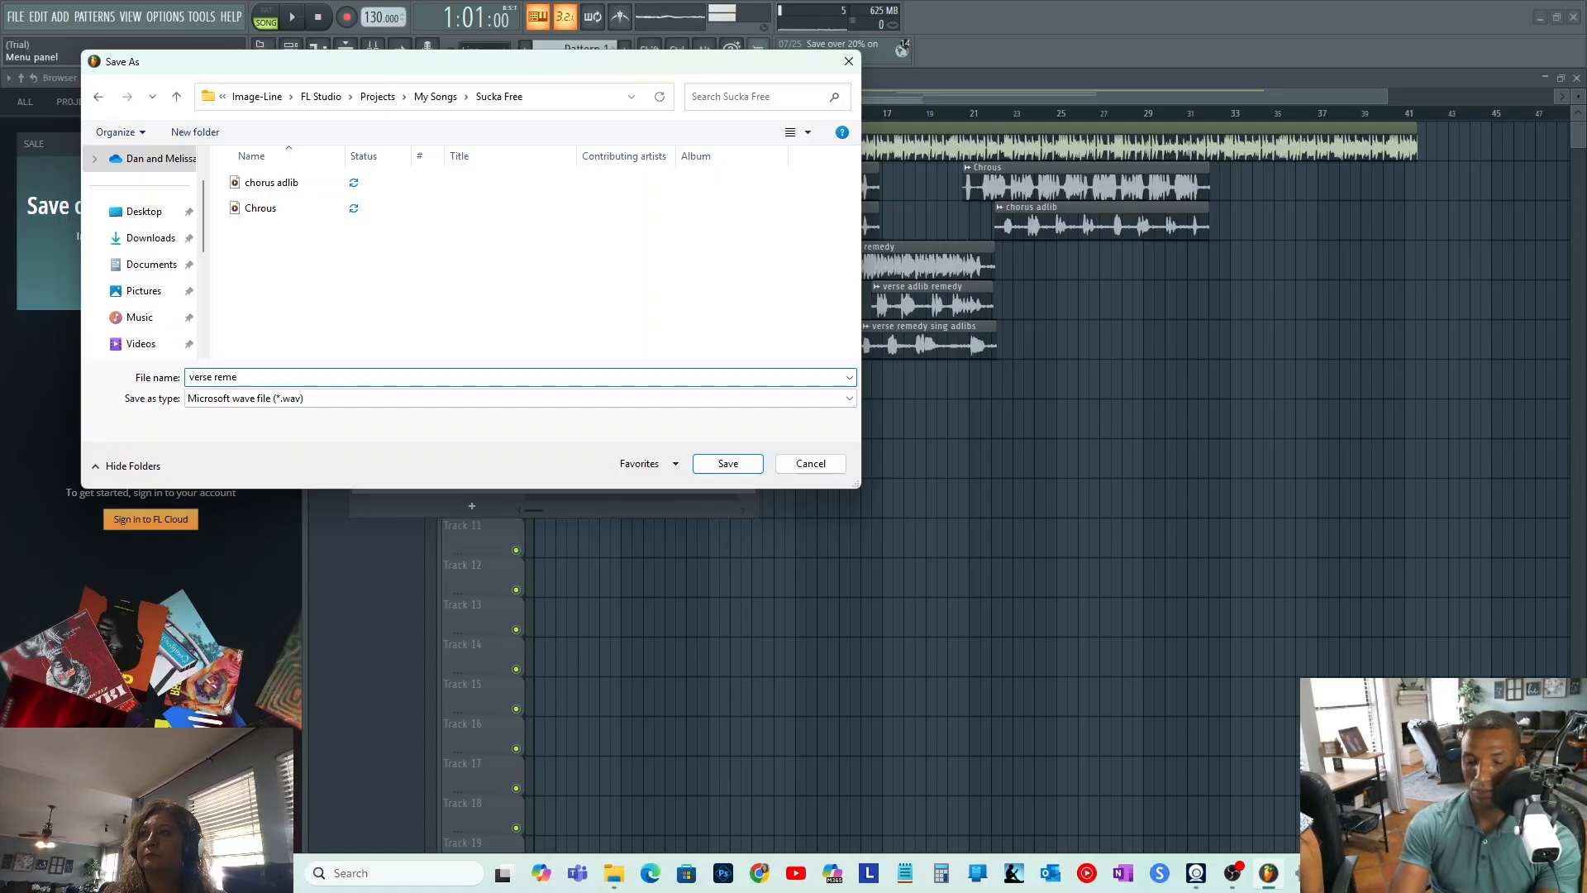
pyautogui.write('main')
pyautogui.press('Return')
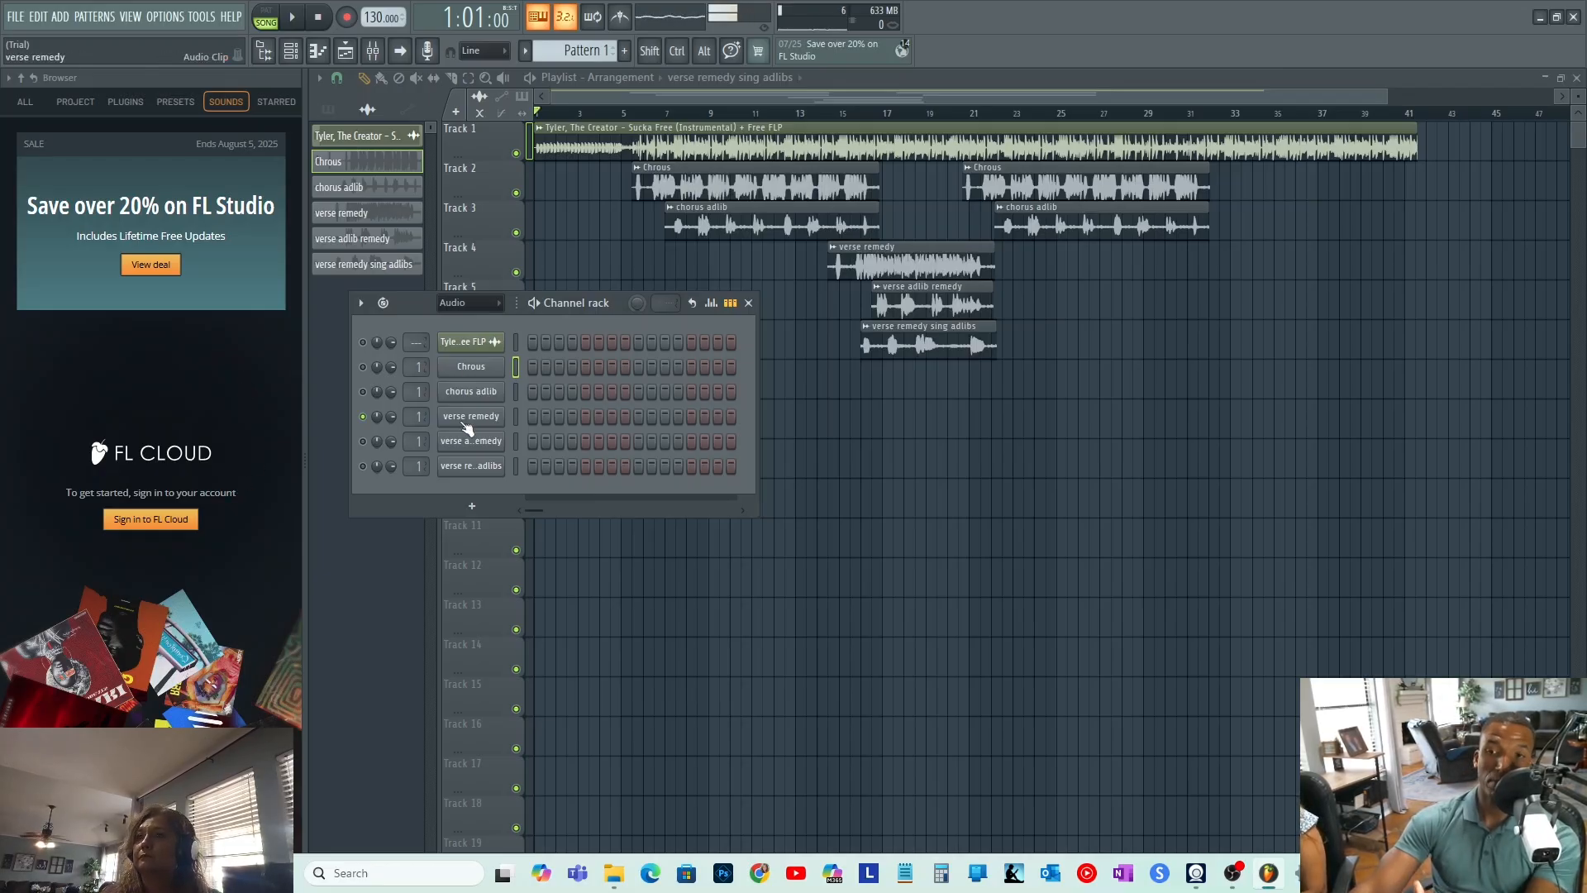
# - Solo the verse adlib remedy channel and start its Wave export in the My Songs/Sucka Free folder
pyautogui.click(363, 441)
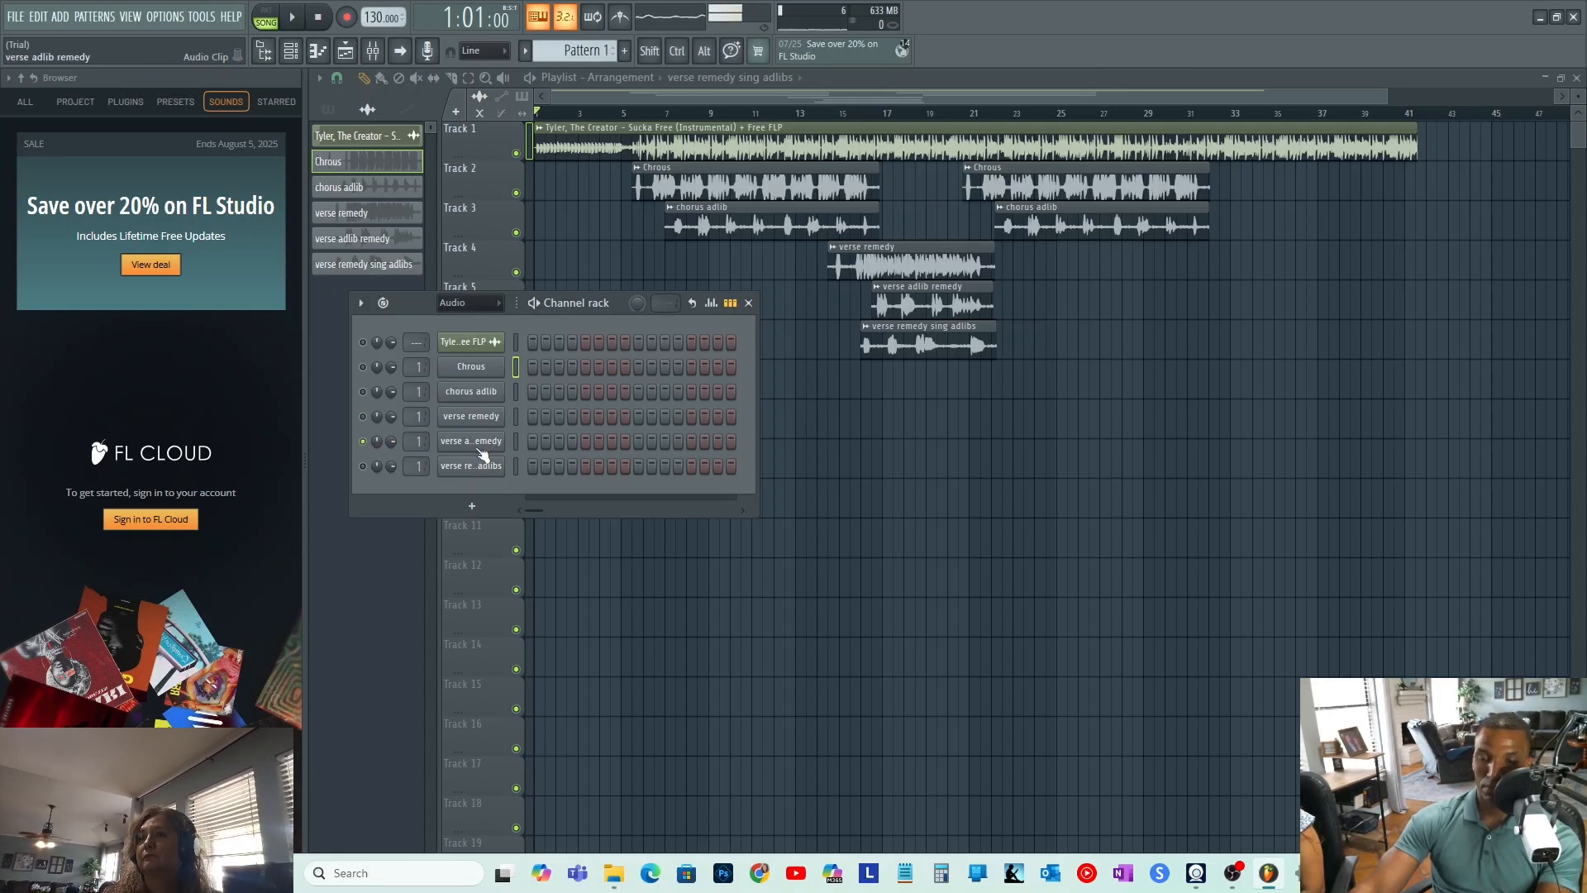
pyautogui.click(15, 17)
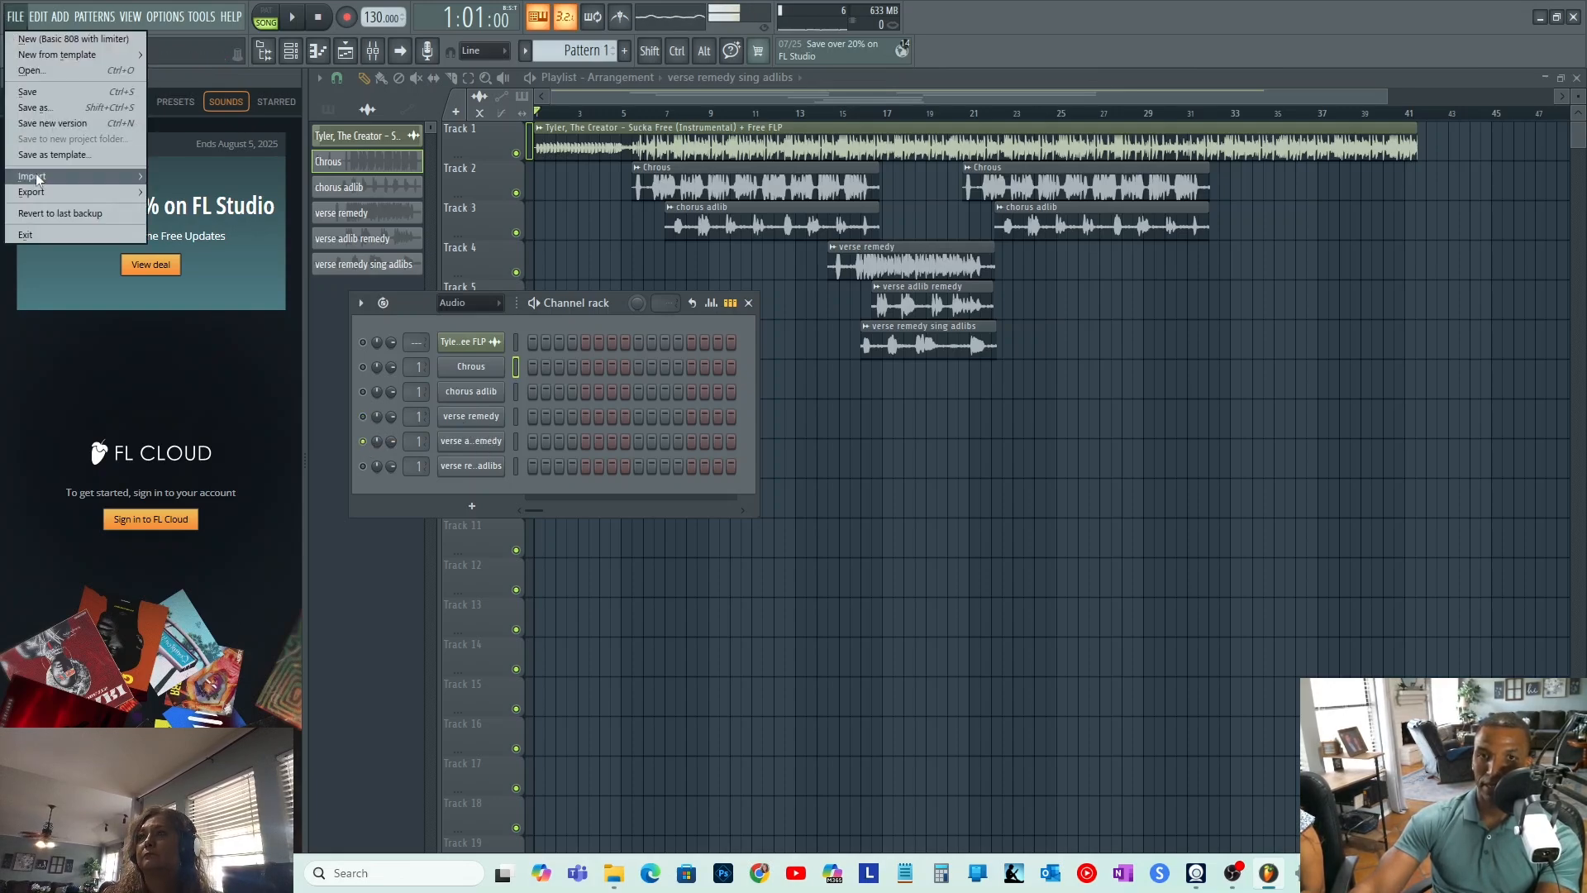
pyautogui.moveTo(40, 191)
pyautogui.click(197, 205)
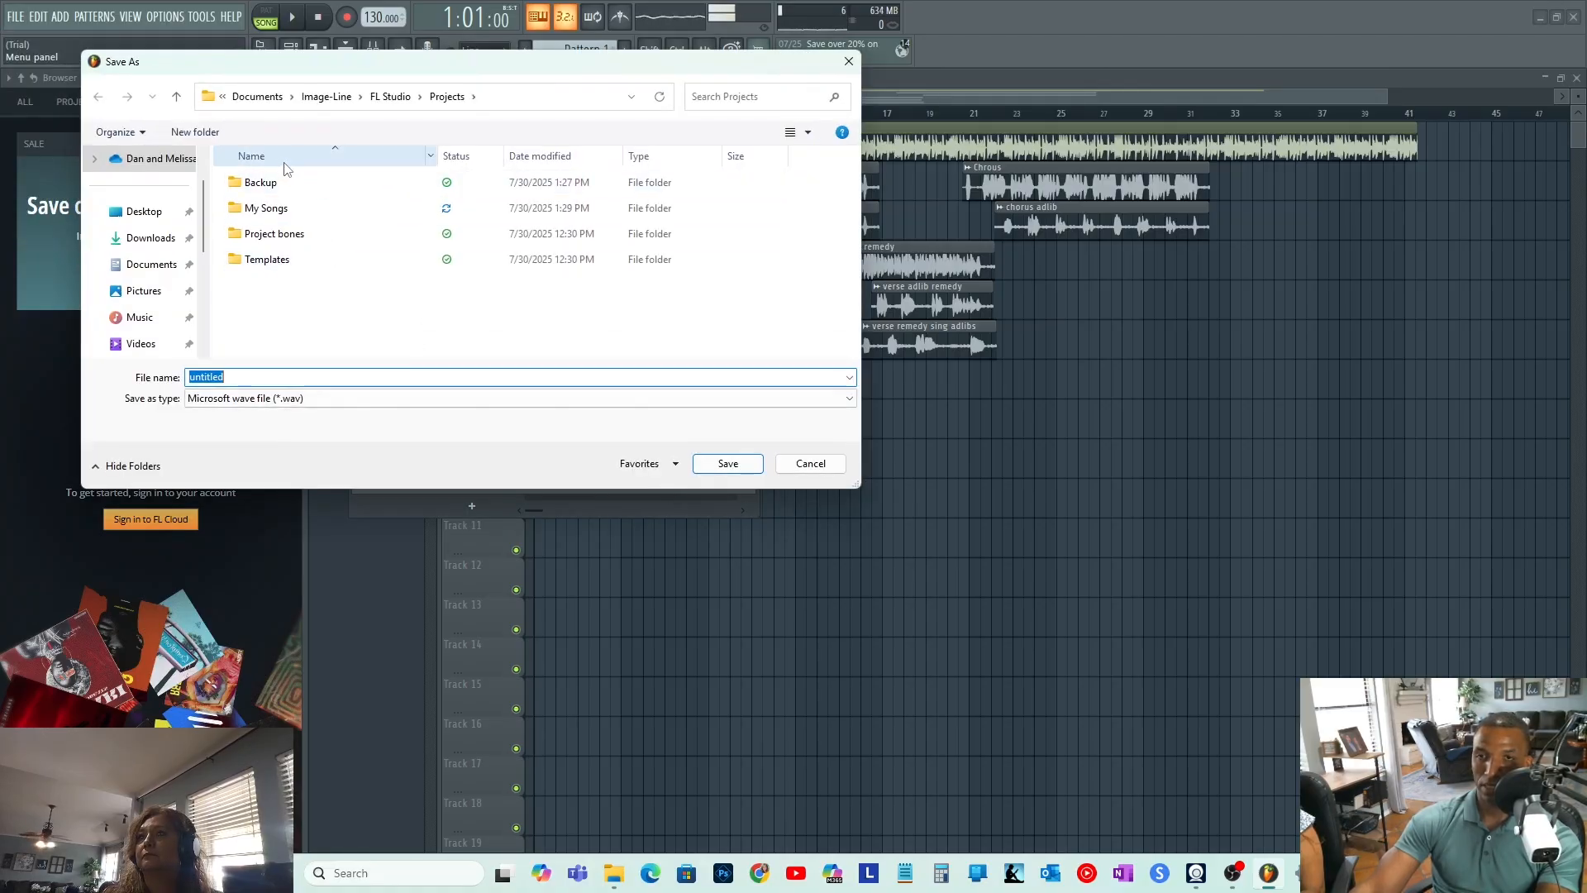
pyautogui.doubleClick(266, 207)
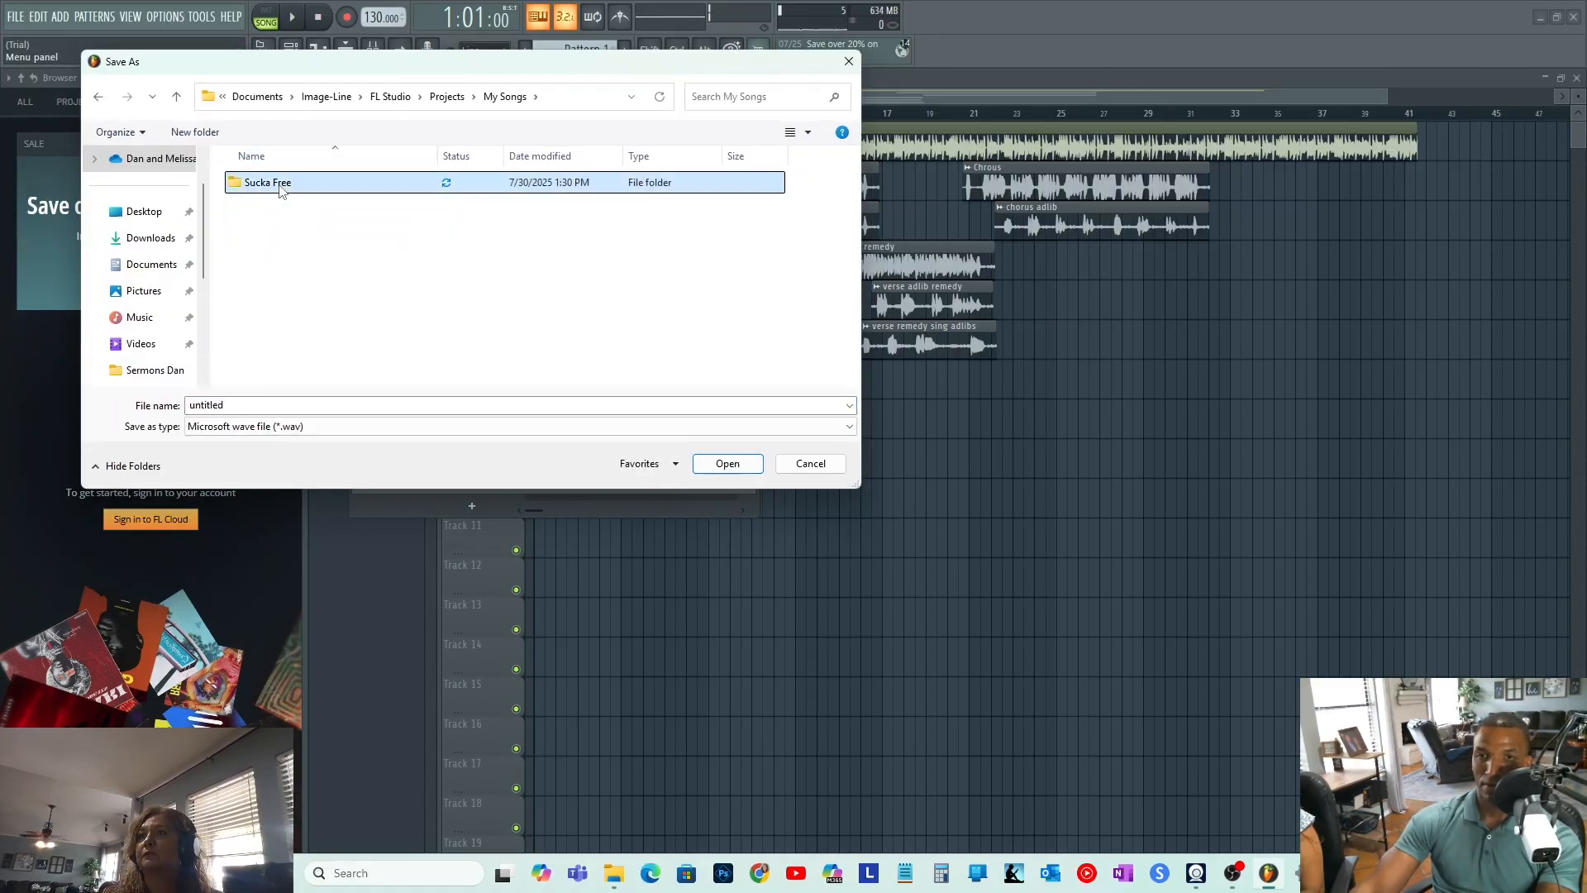
pyautogui.doubleClick(276, 183)
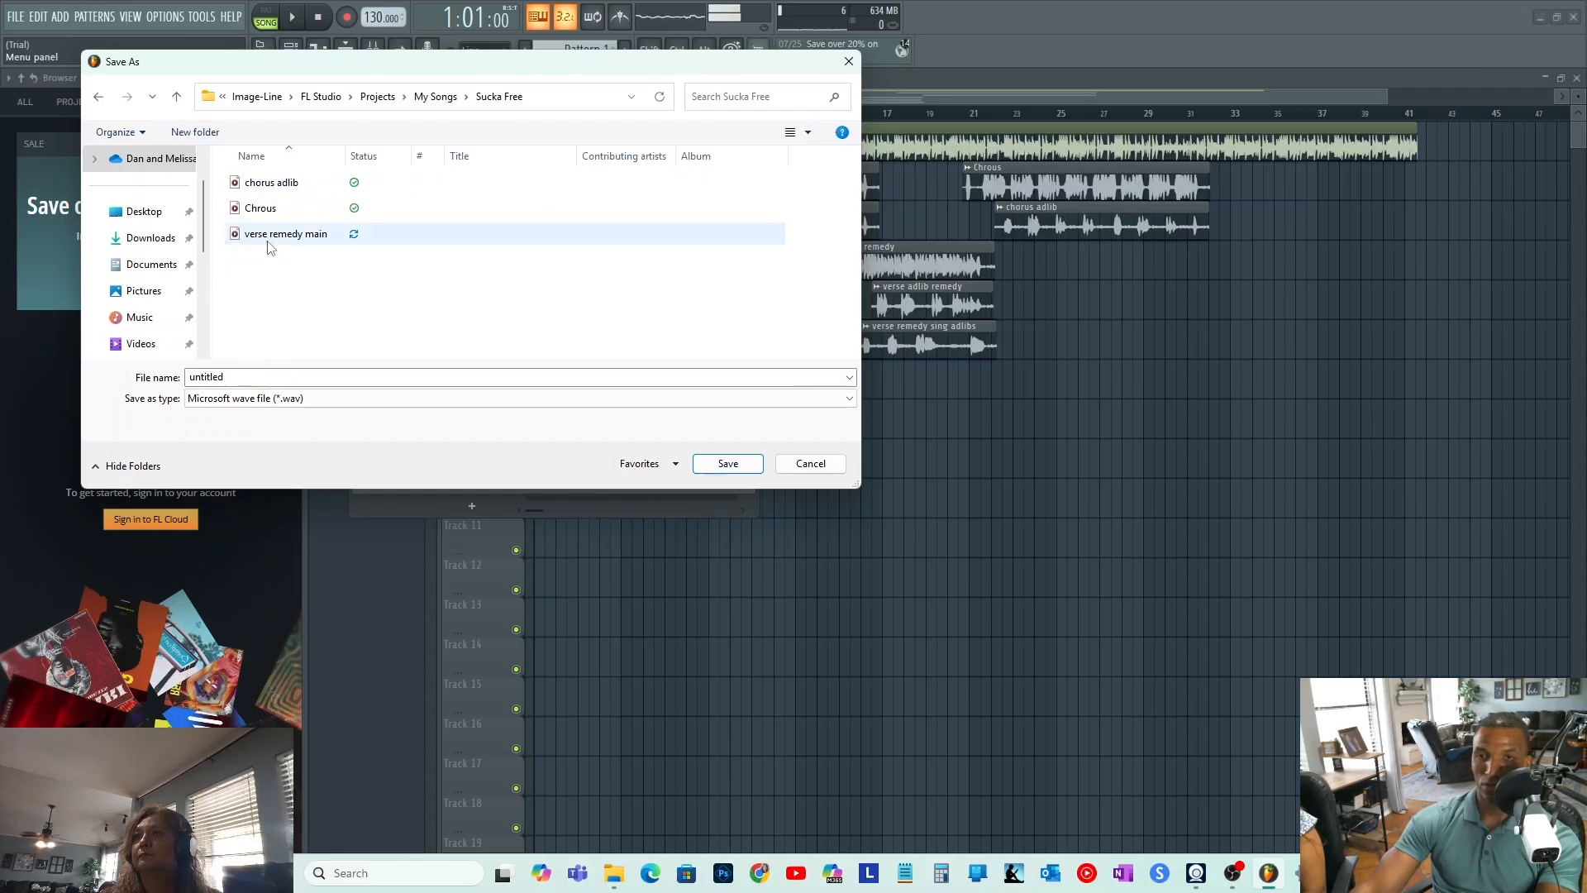
# - Name the export verse remedy adlib and render the Wave file with the current settings
pyautogui.doubleClick(243, 376)
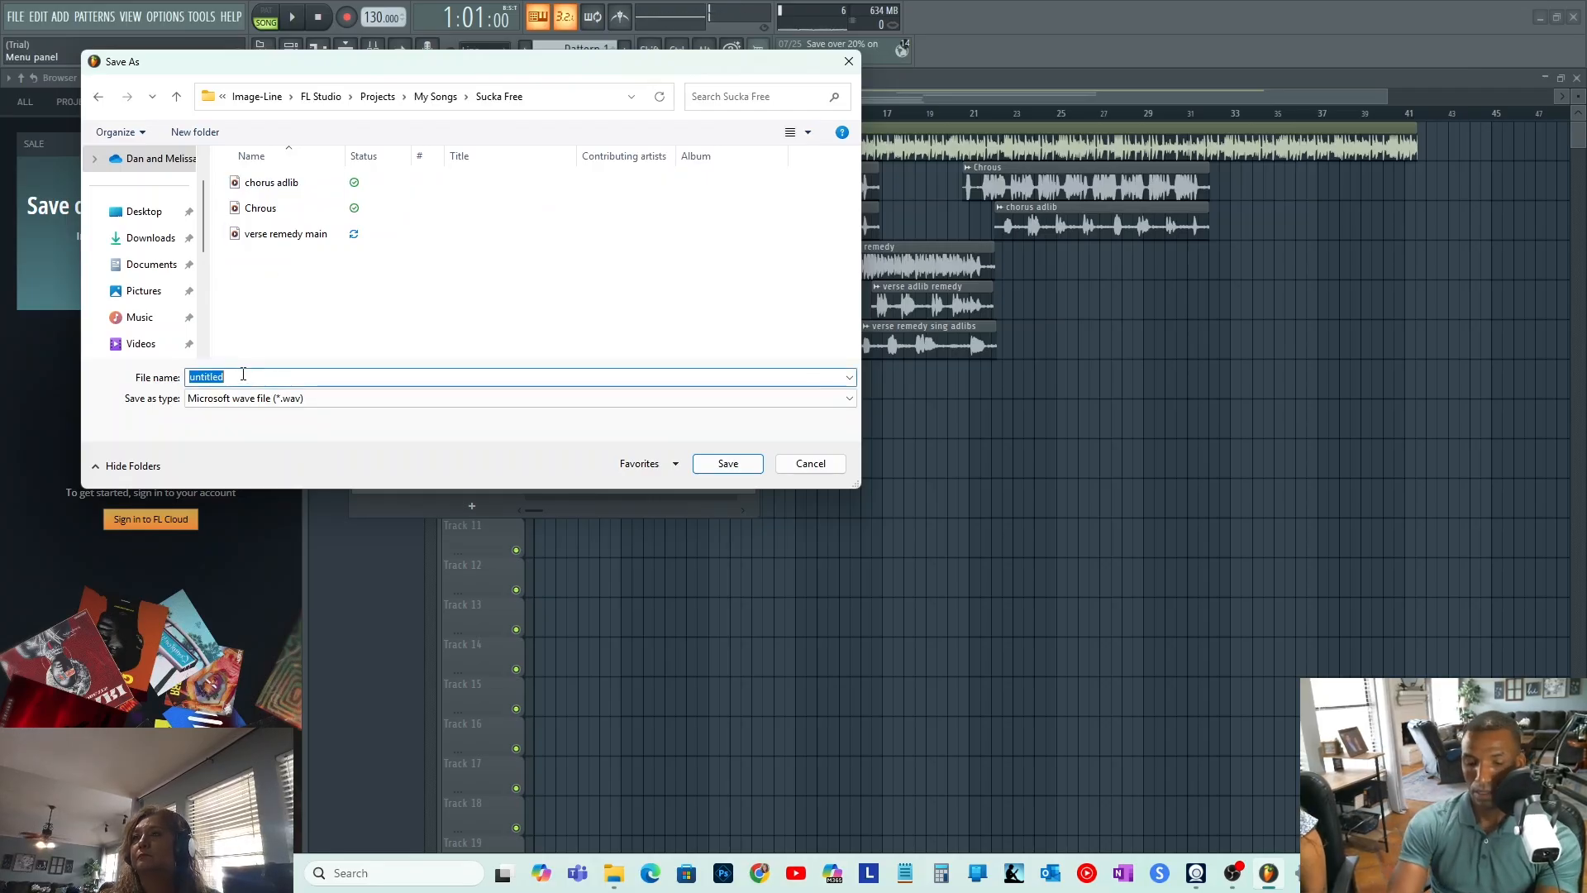
pyautogui.write('verse')
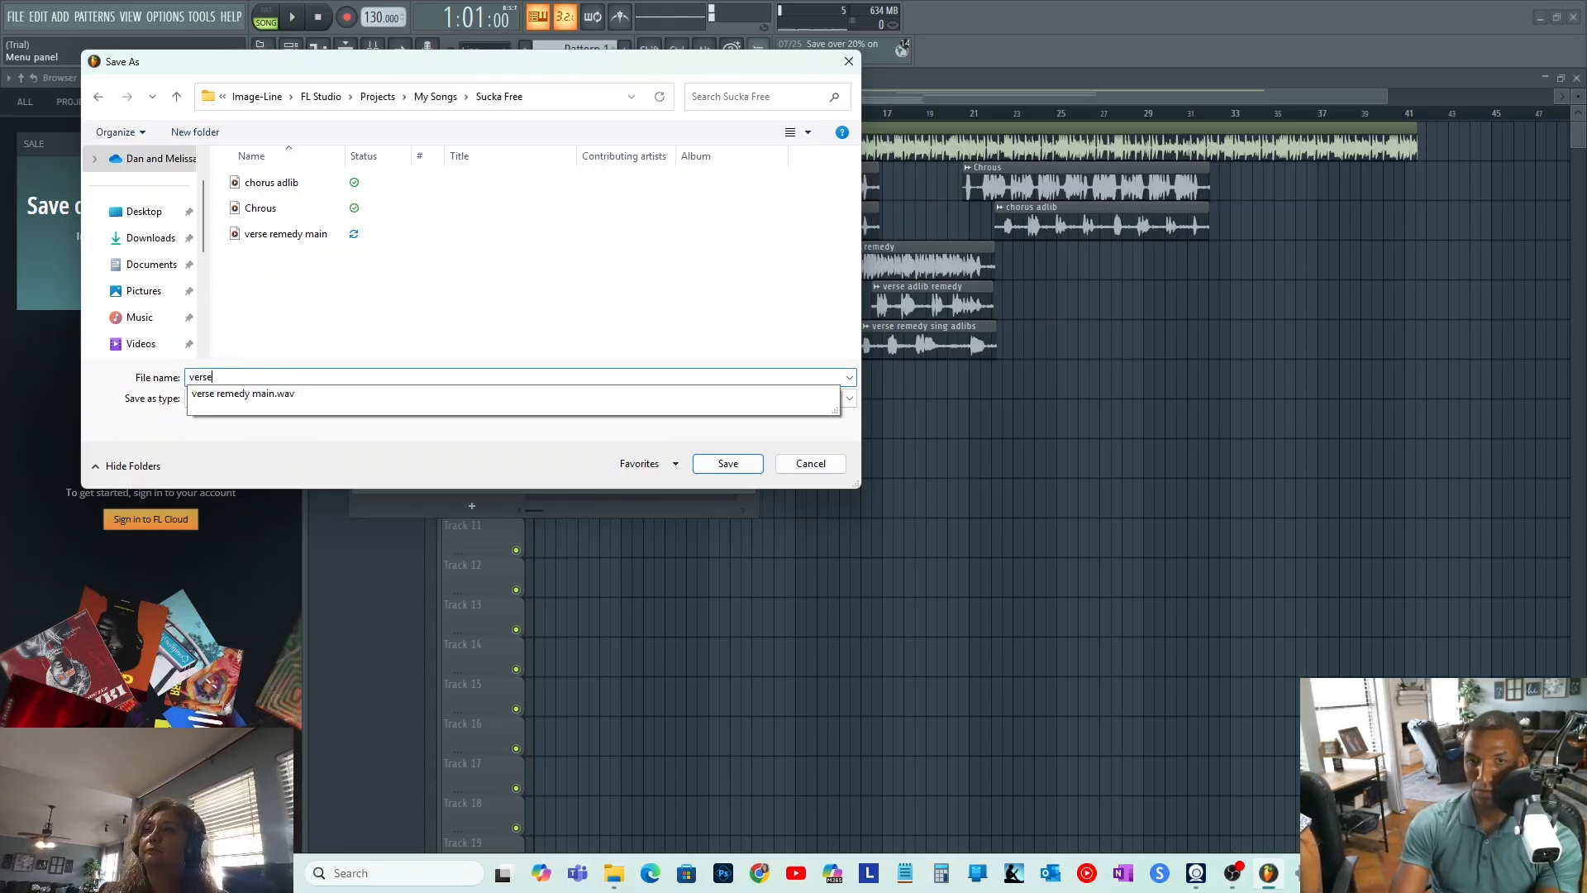
pyautogui.write(' remen')
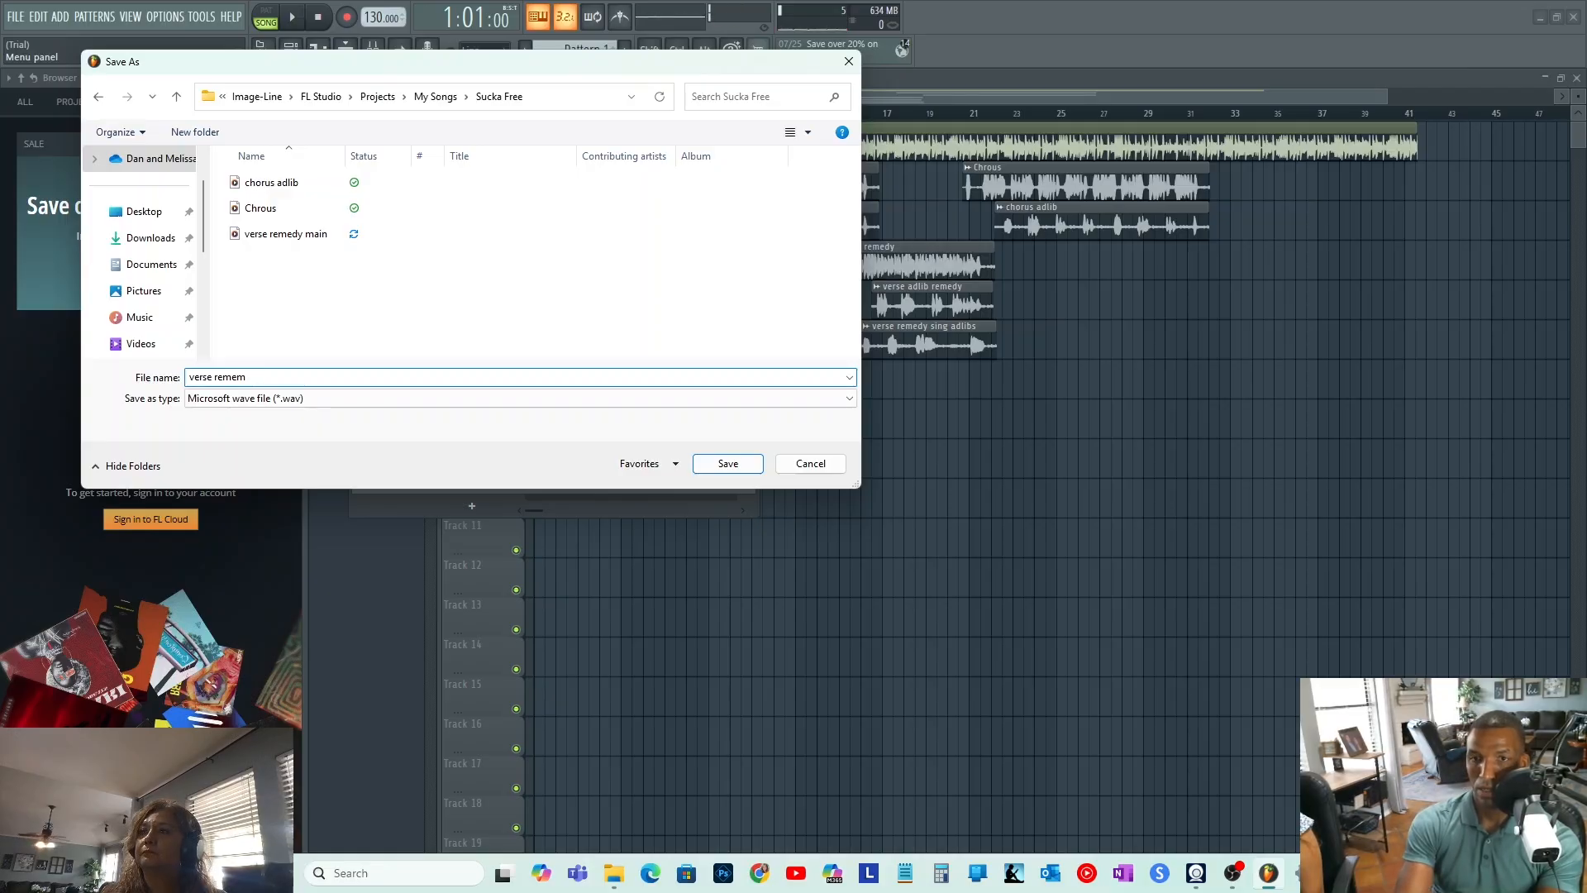
pyautogui.press('BackSpace')
pyautogui.write('dy')
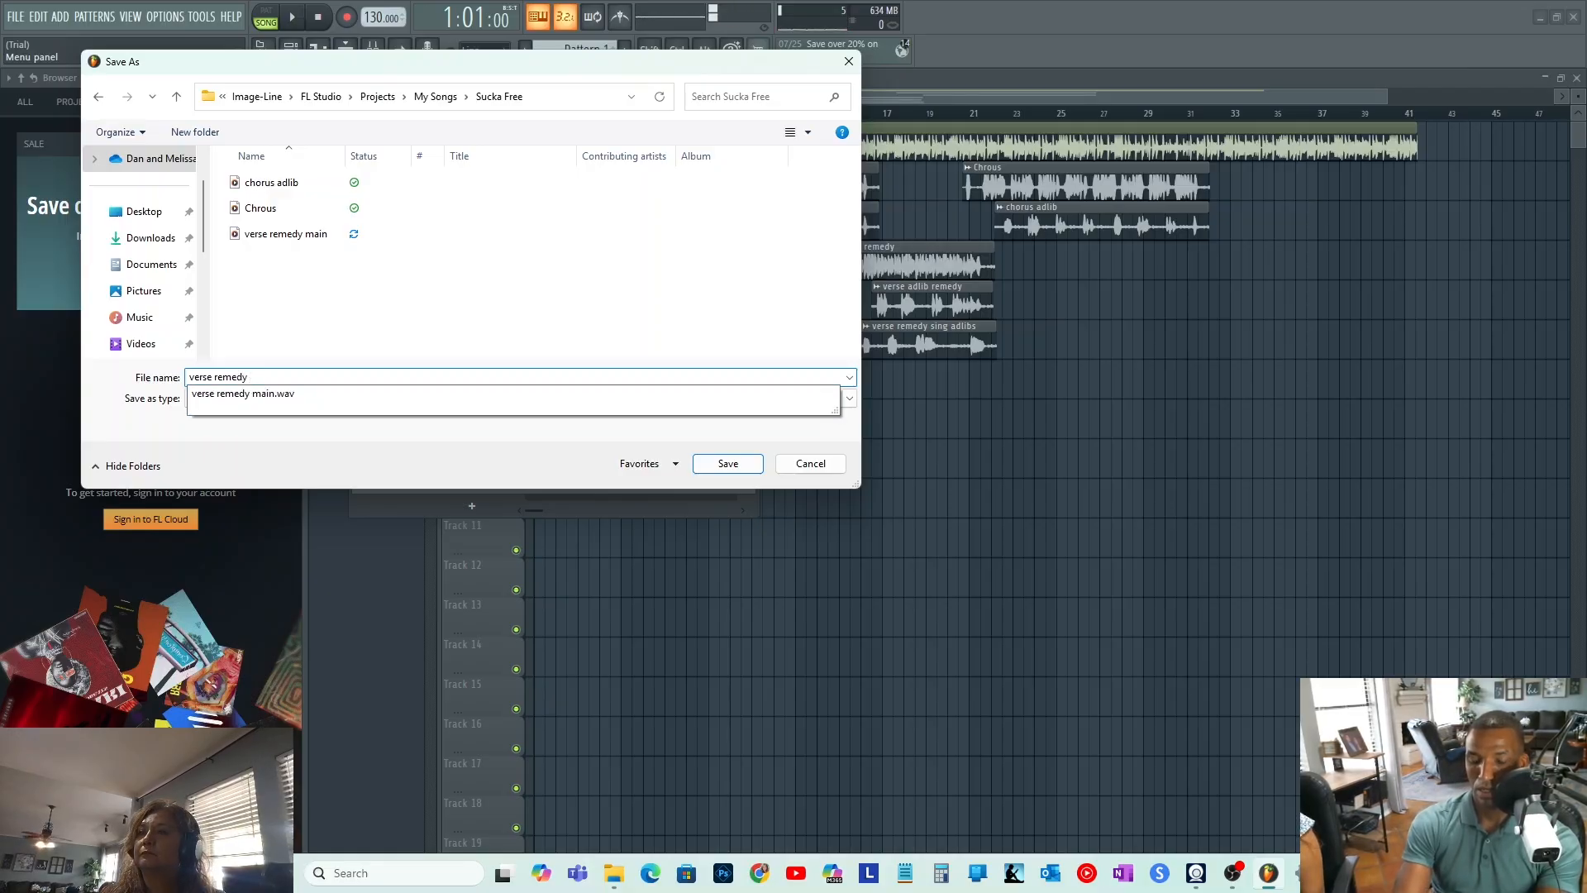
pyautogui.write(' adlib')
pyautogui.press('Return')
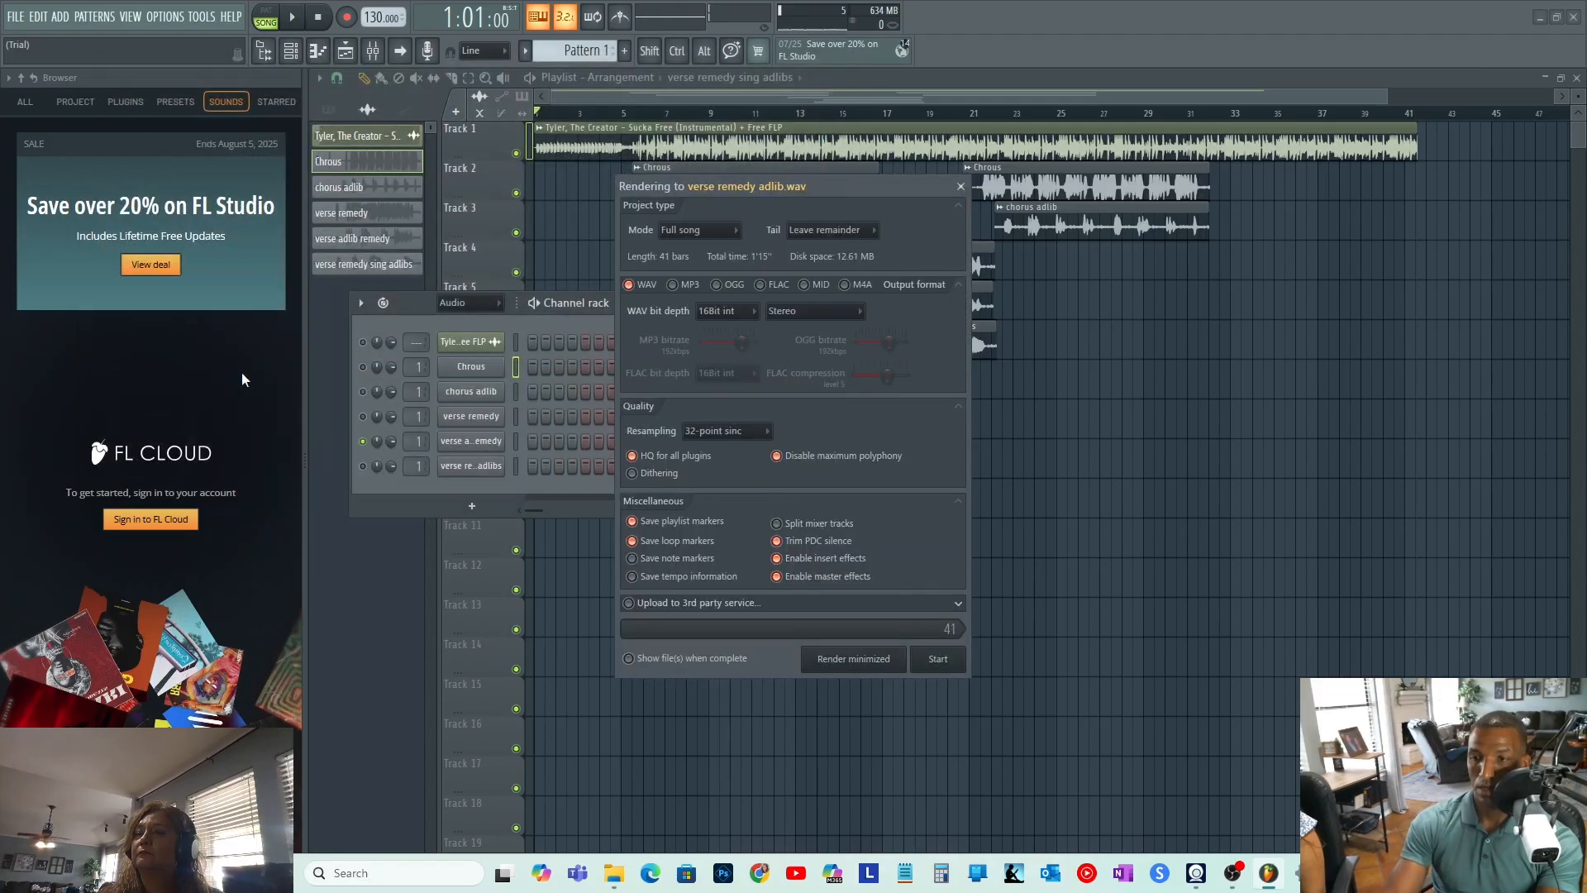
pyautogui.press('Return')
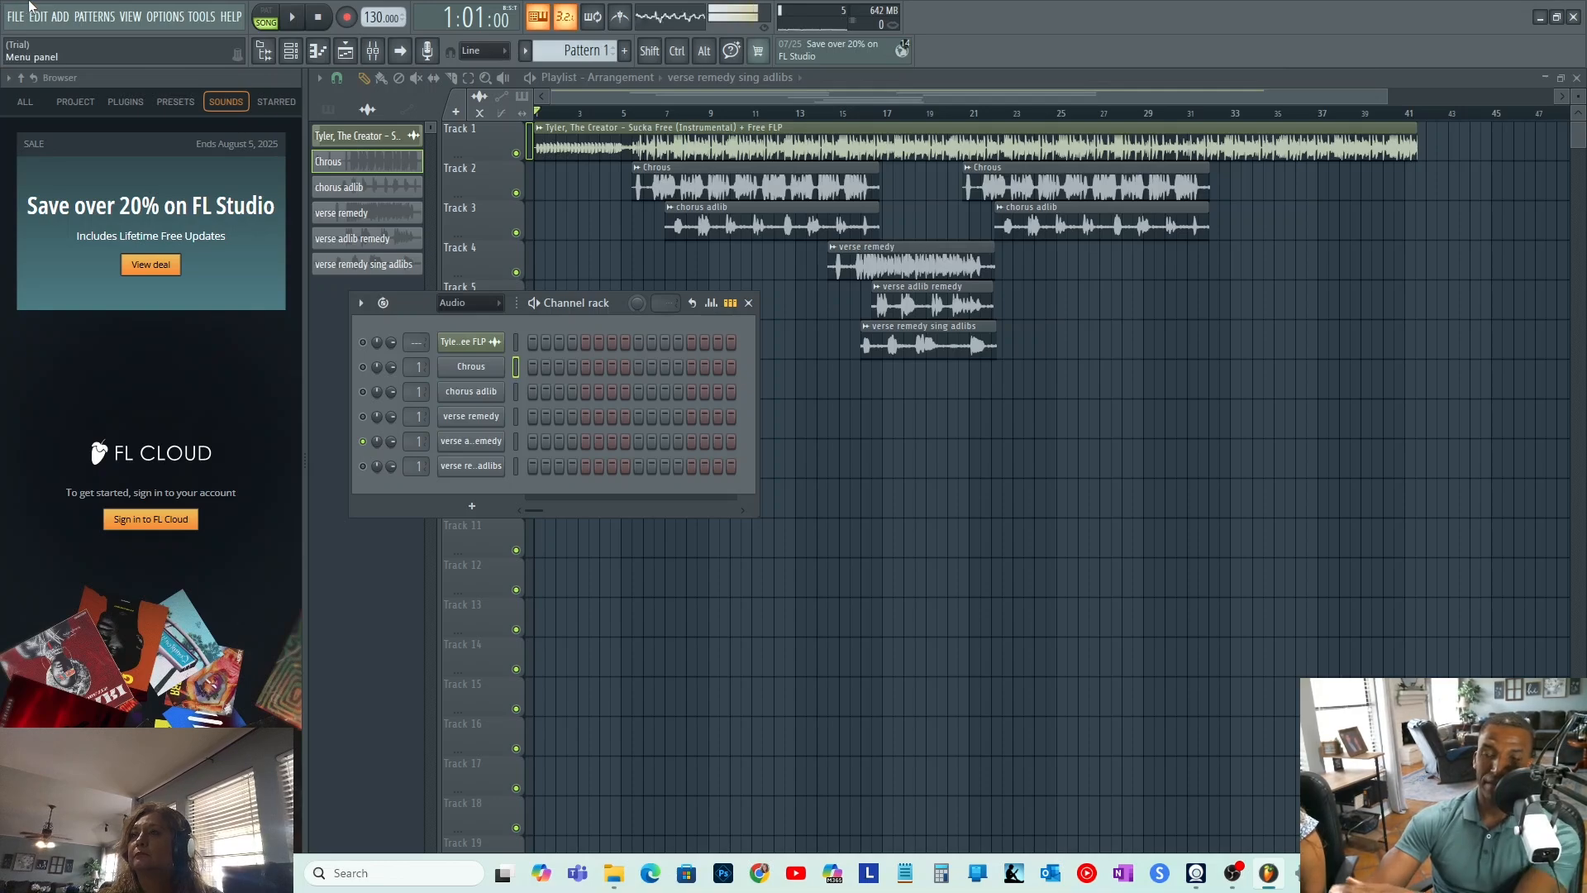
# - Export the soloed vocal as a Wave file named verse adlibs sing into My Songs/Sucka Free and render it
pyautogui.click(39, 16)
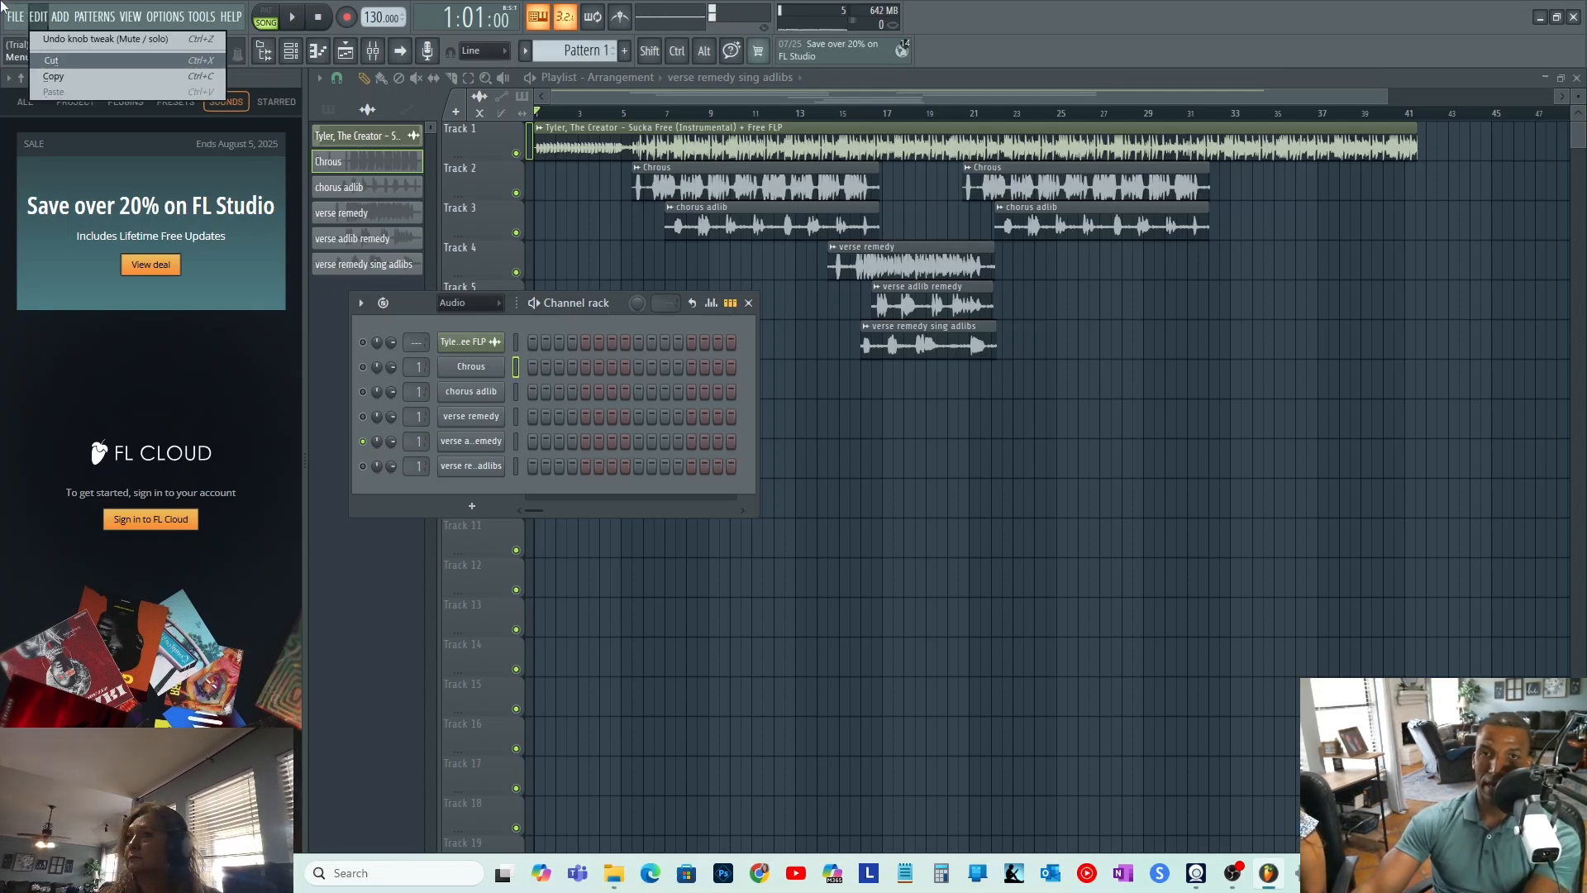
pyautogui.press('Left')
pyautogui.moveTo(33, 192)
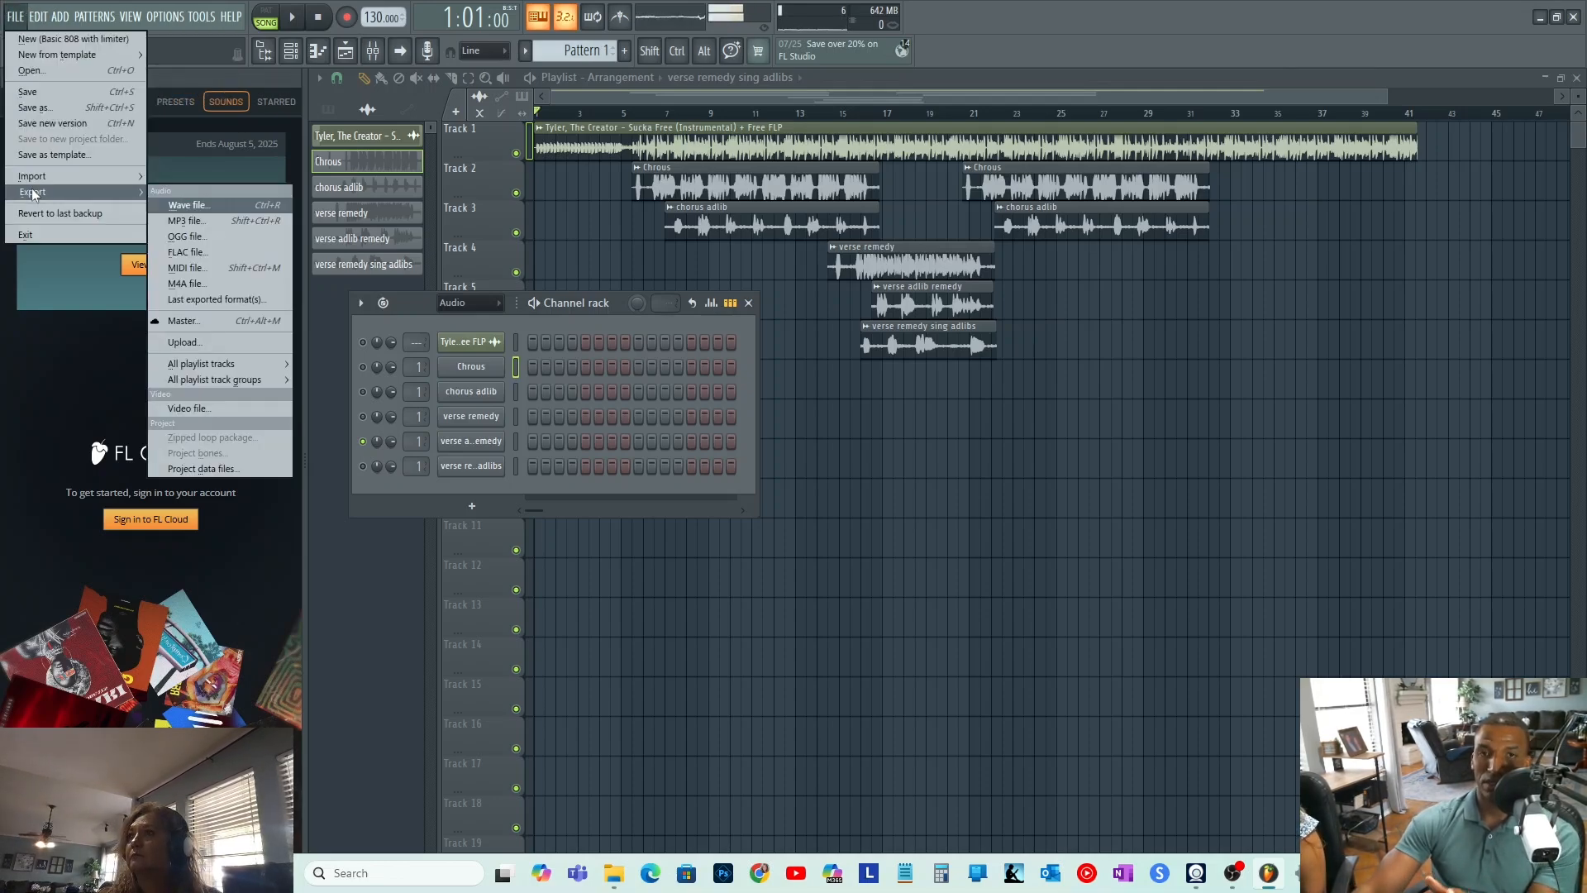
pyautogui.click(191, 209)
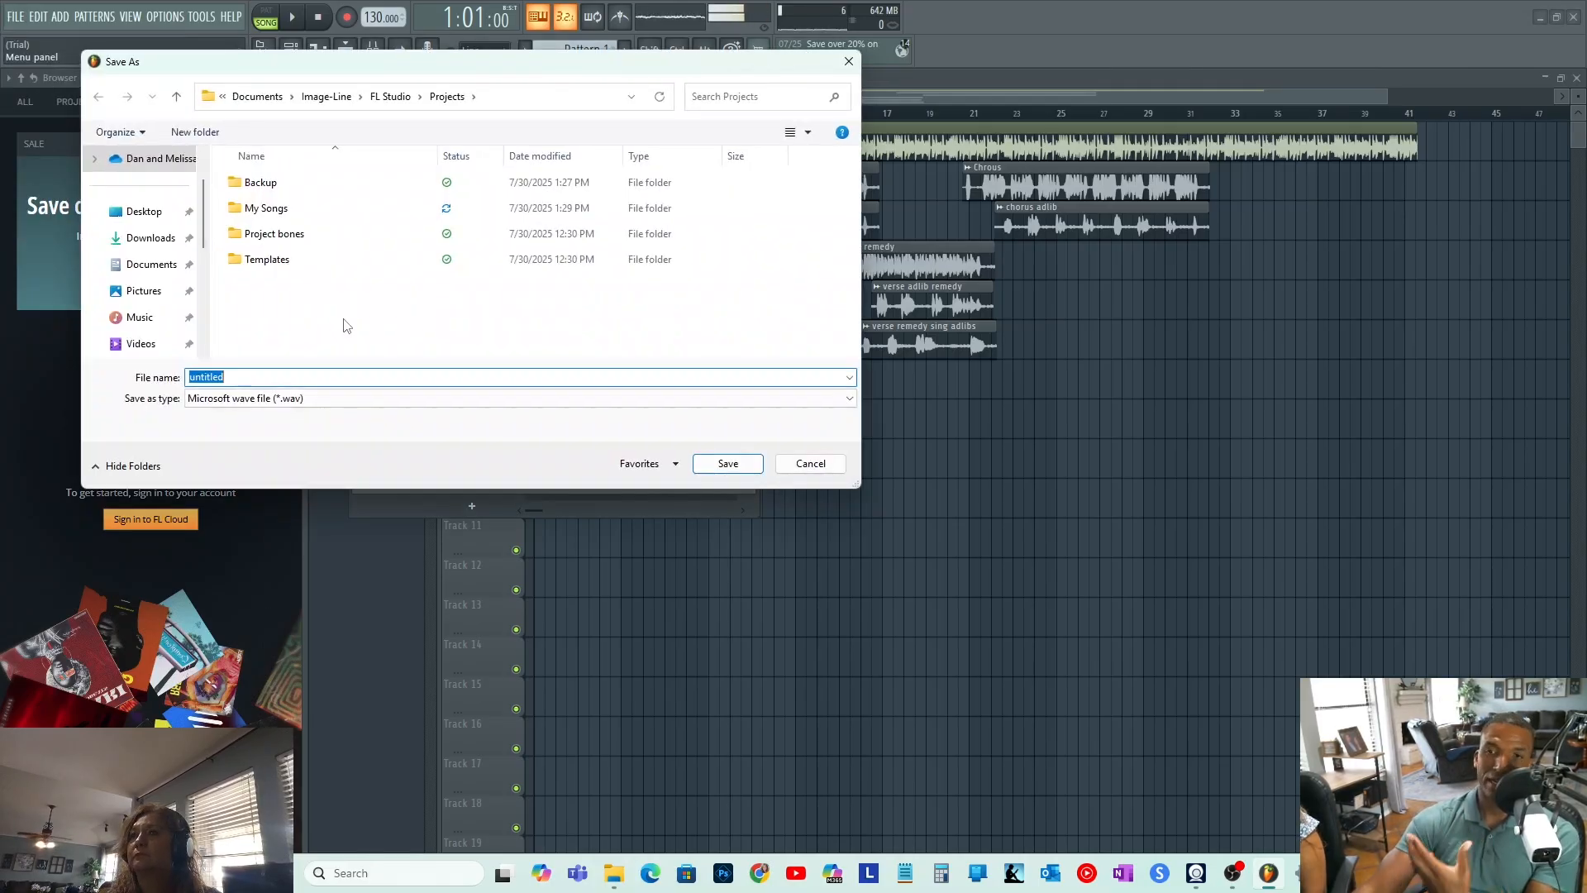
pyautogui.doubleClick(266, 209)
pyautogui.doubleClick(273, 183)
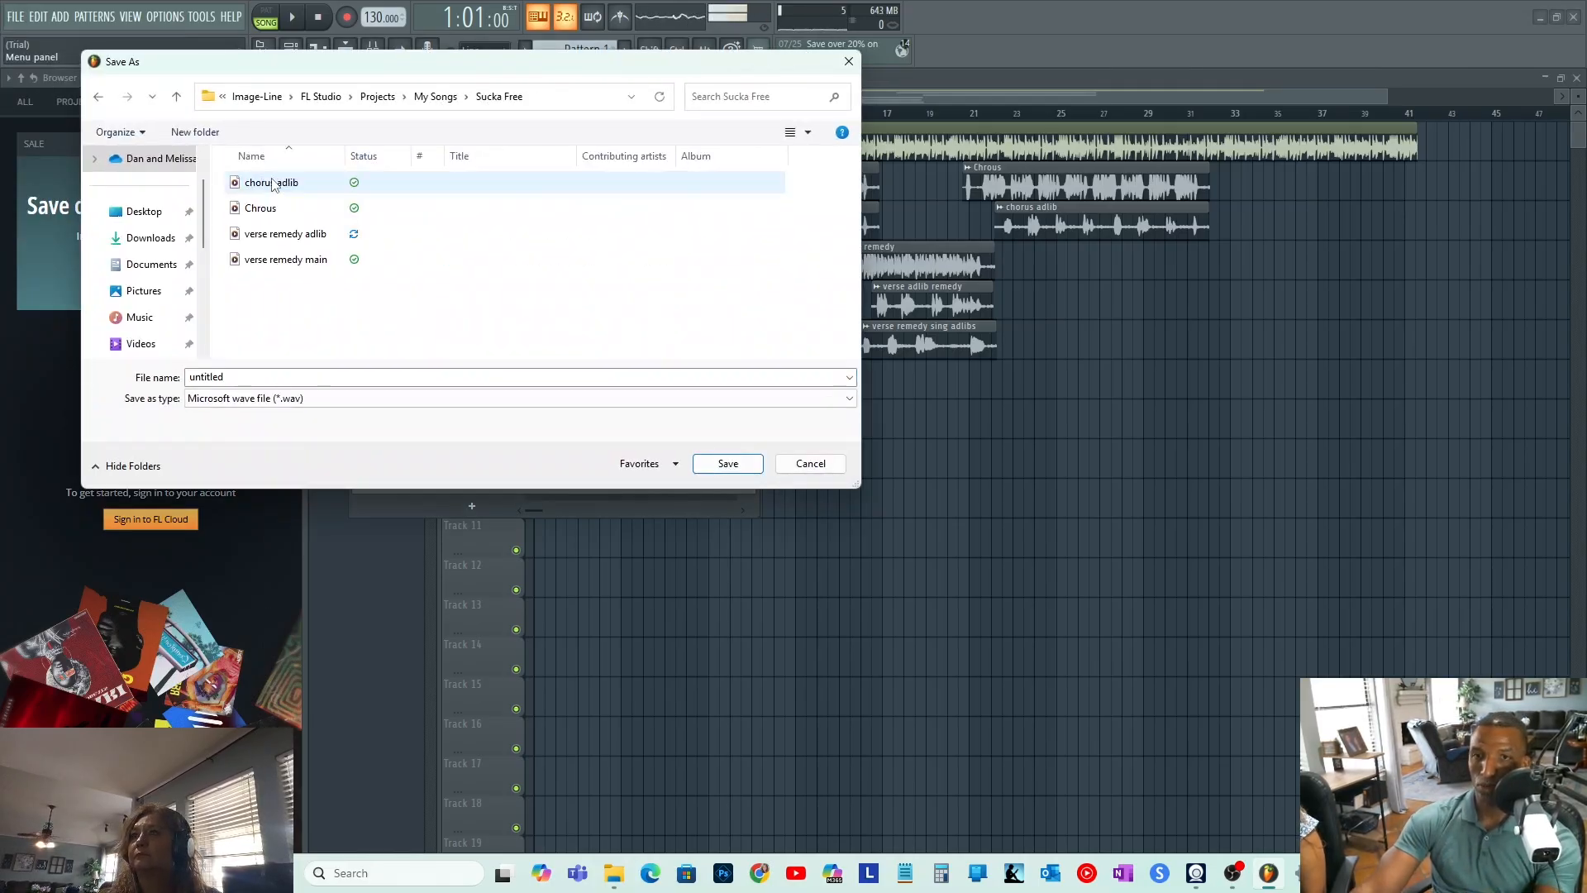
pyautogui.doubleClick(232, 377)
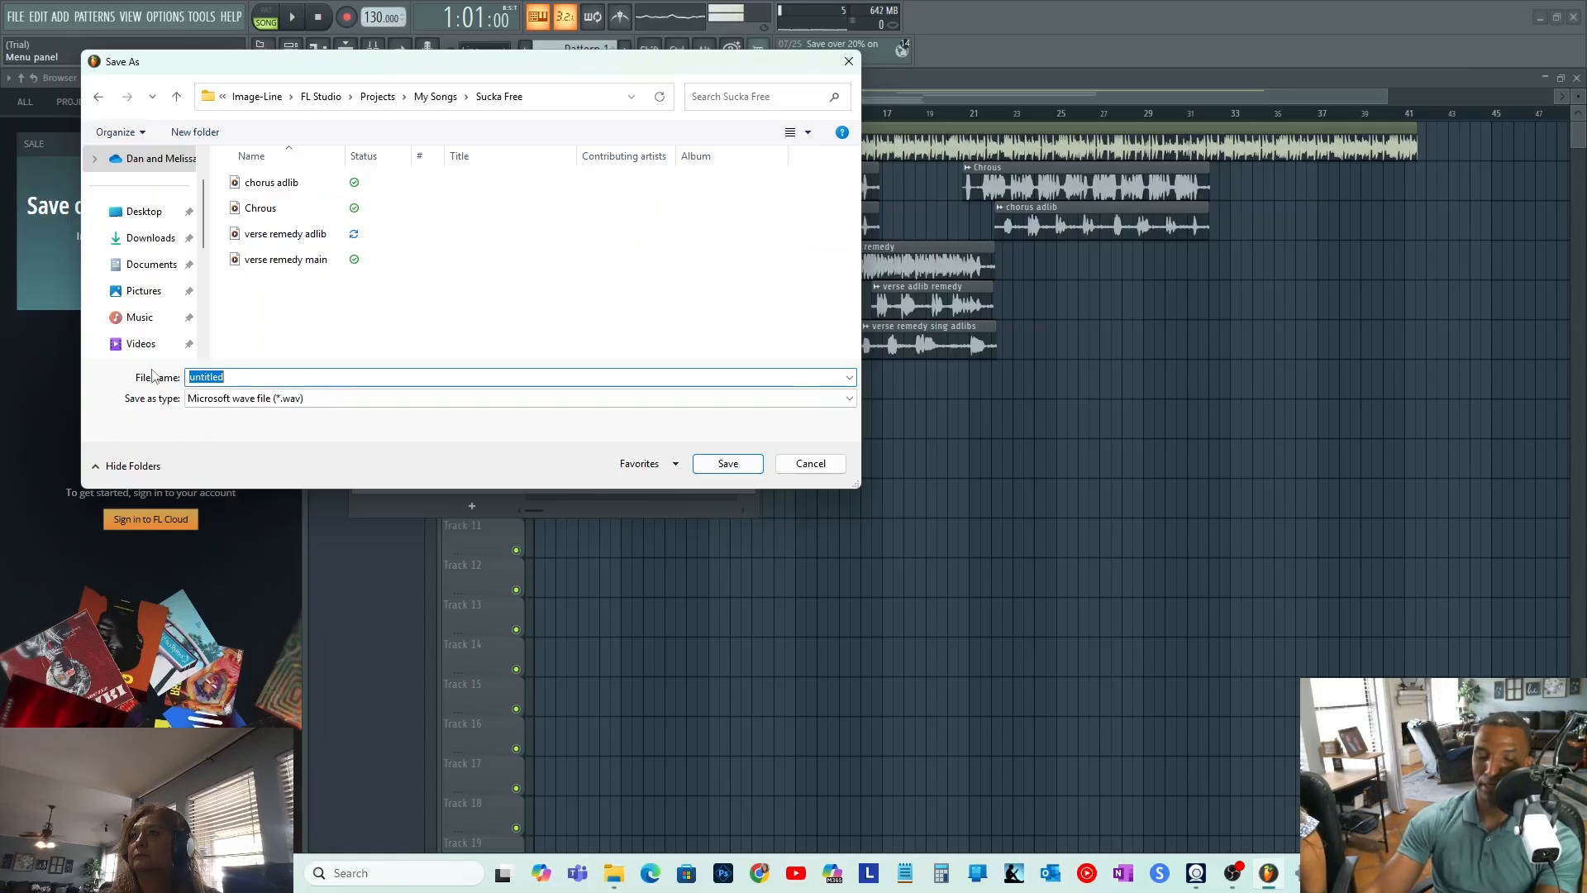
pyautogui.write('verse')
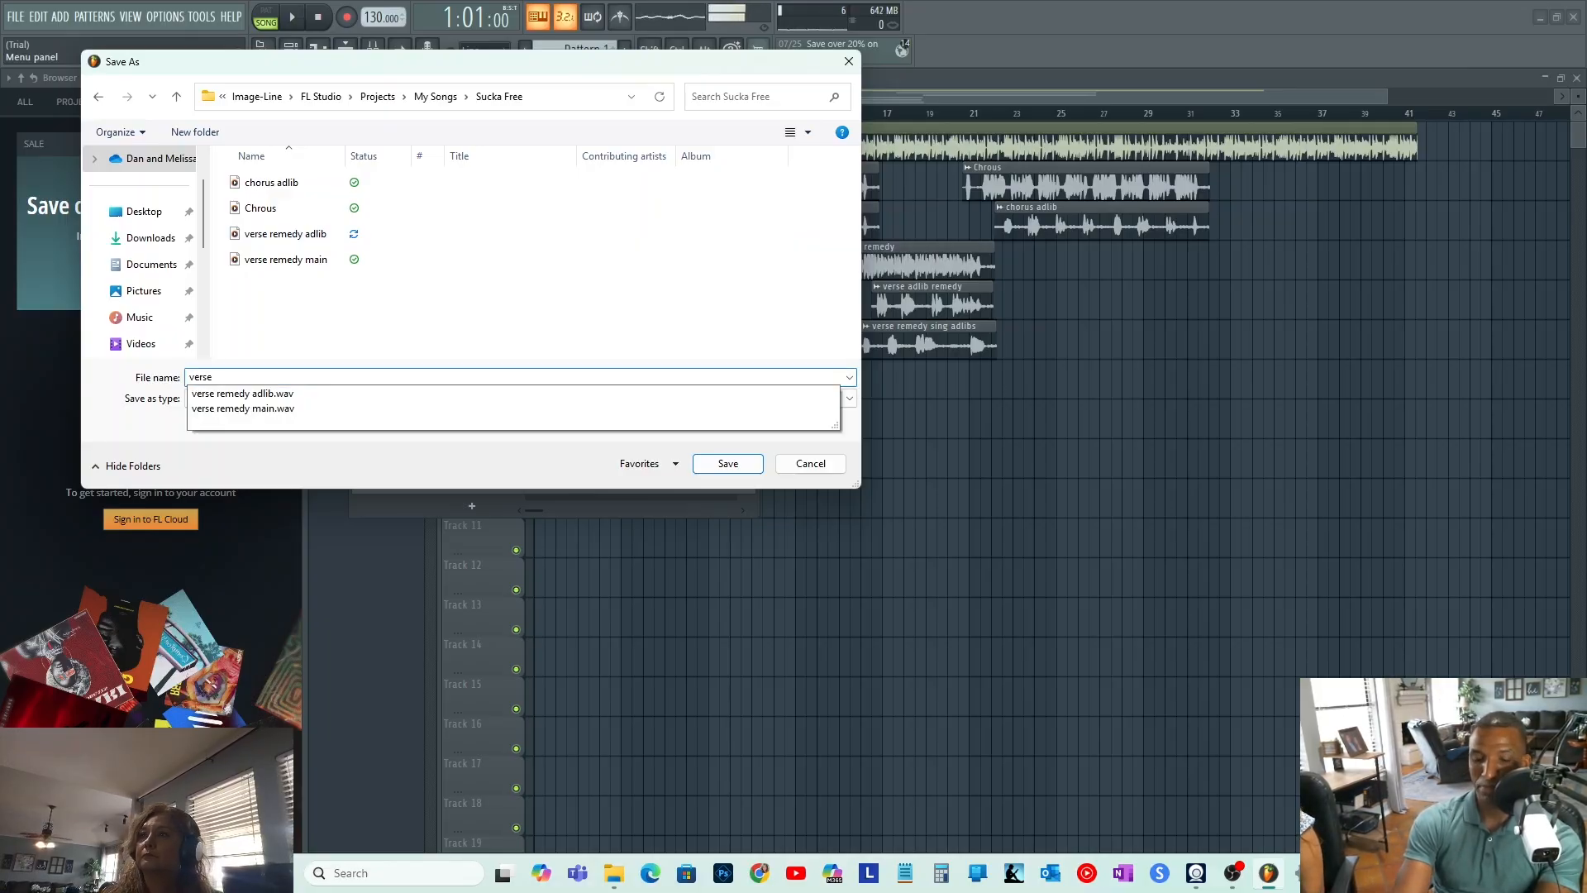
pyautogui.write(' adlibs')
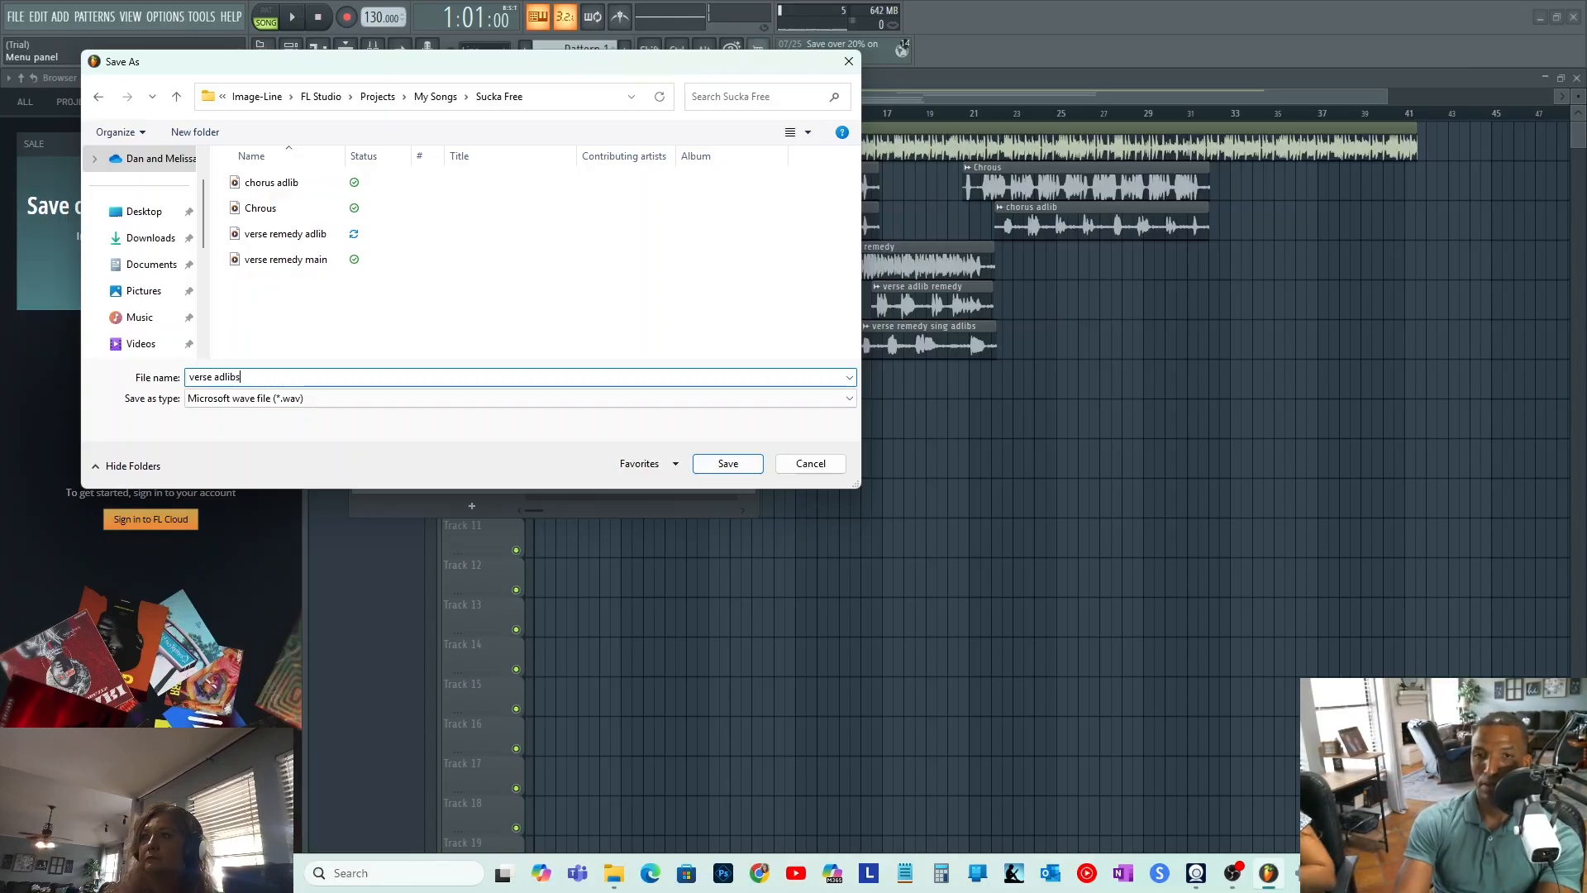
pyautogui.write(' si')
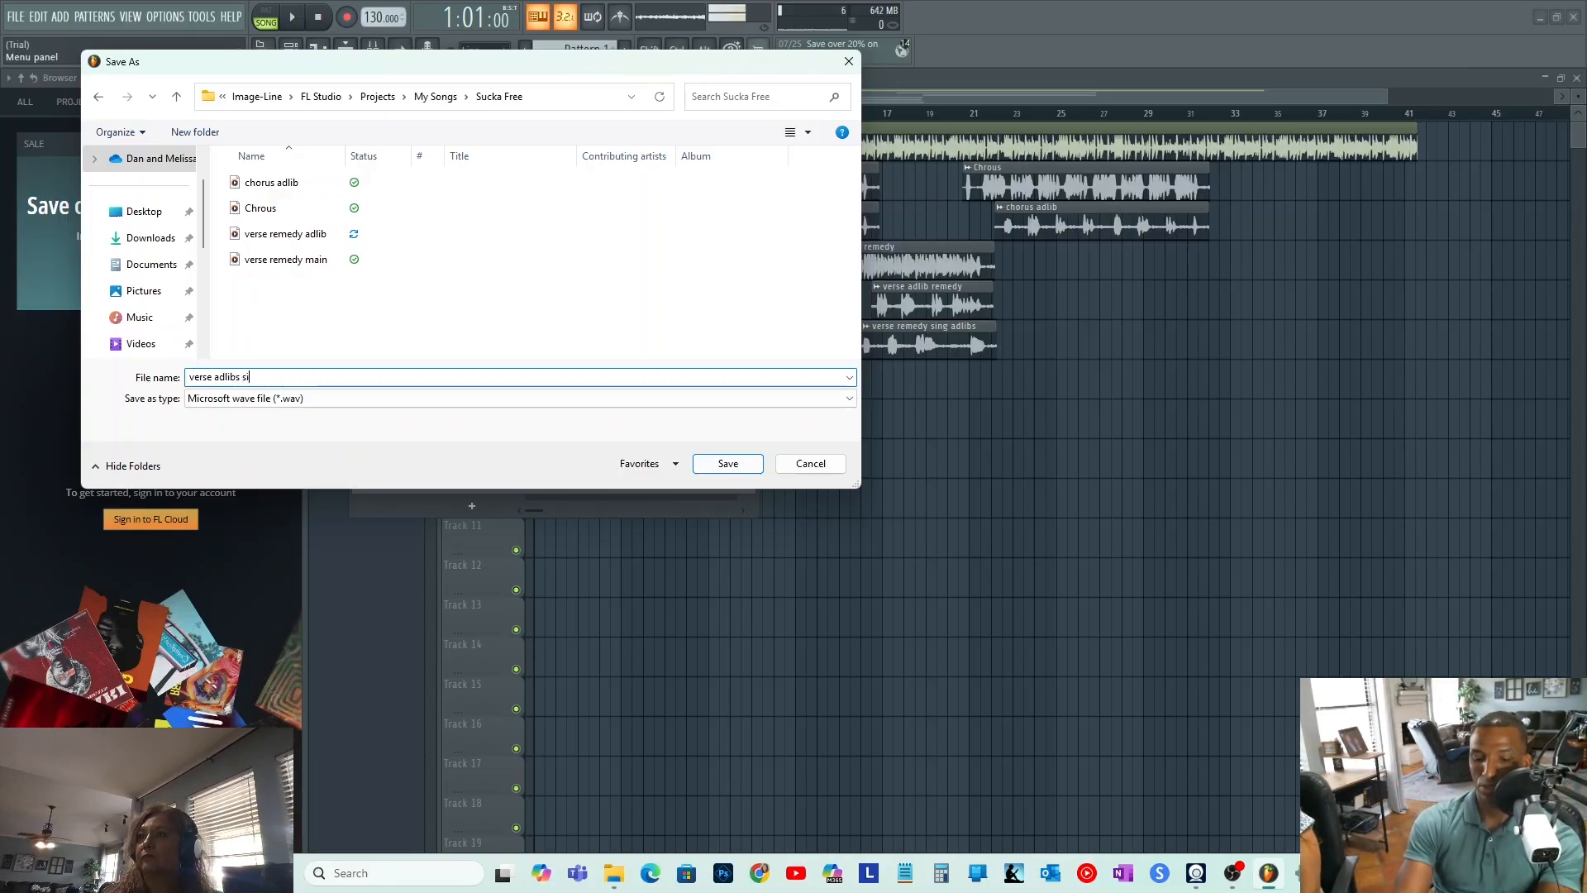
pyautogui.write('ng')
pyautogui.press('Return')
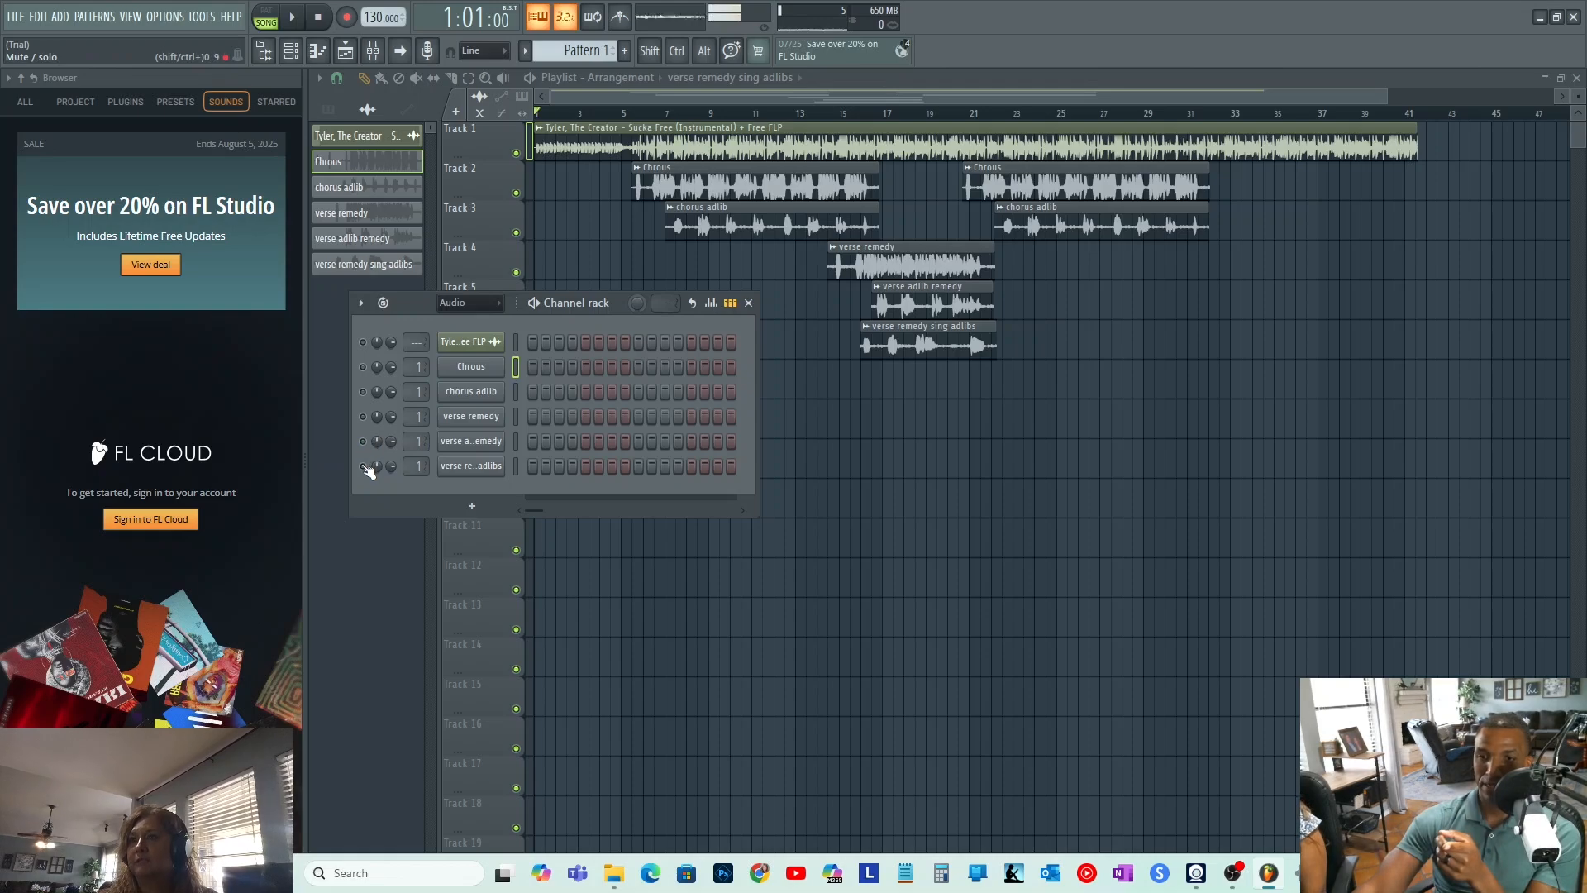
# - Solo the verse remedy sing adlibs channel and export it to Wave, replacing the existing verse adlibs sing file in My Songs/Sucka Free
pyautogui.click(37, 14)
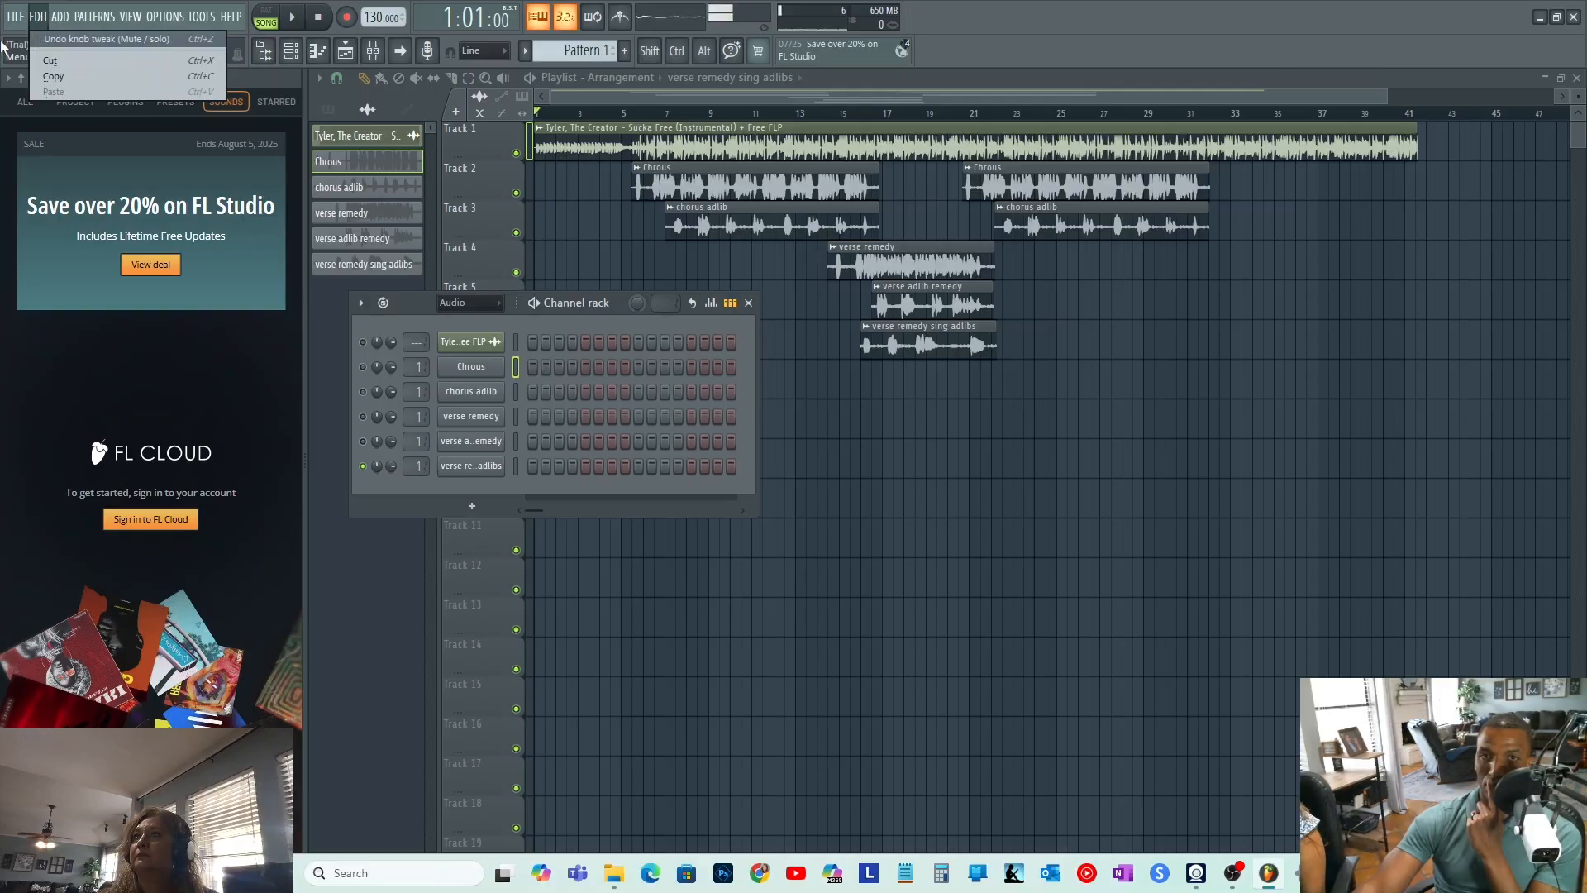
pyautogui.moveTo(15, 18)
pyautogui.moveTo(62, 190)
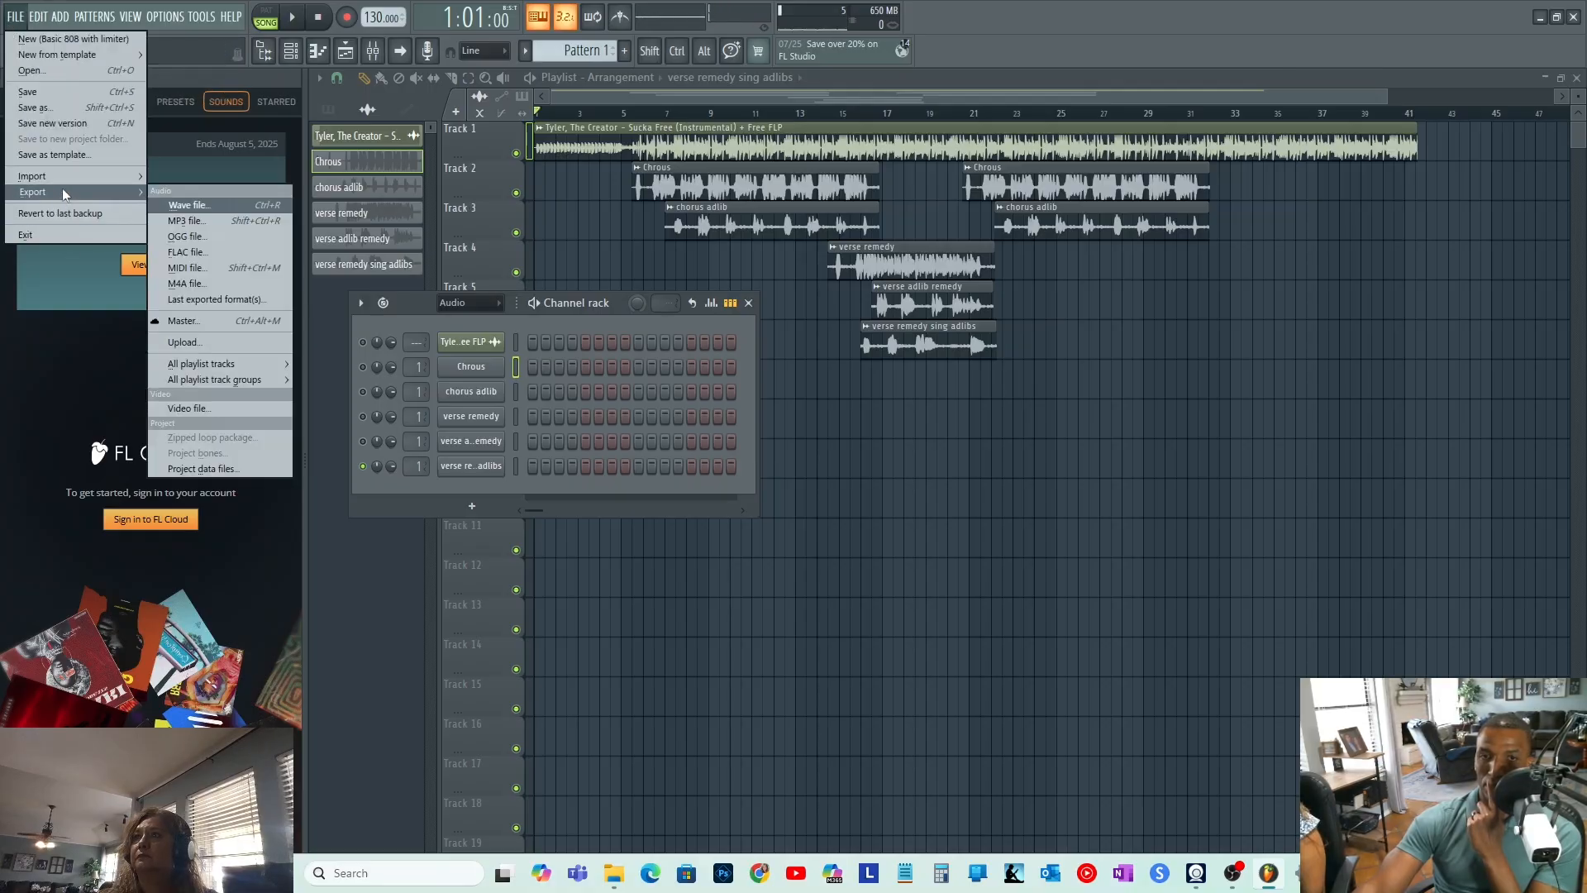
pyautogui.click(209, 206)
pyautogui.doubleClick(250, 208)
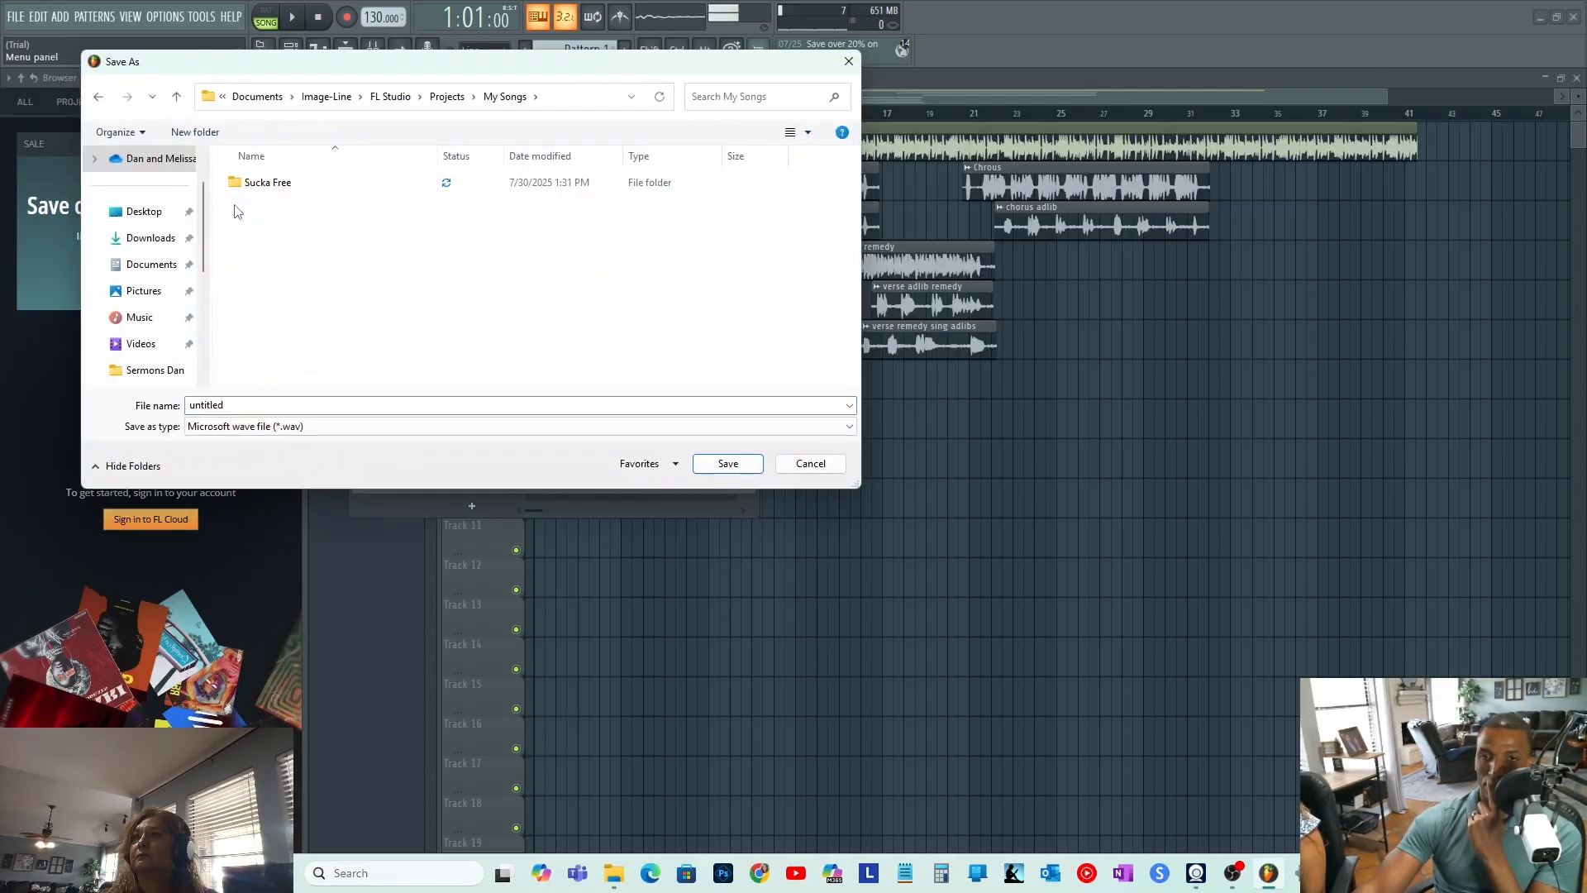
pyautogui.doubleClick(248, 184)
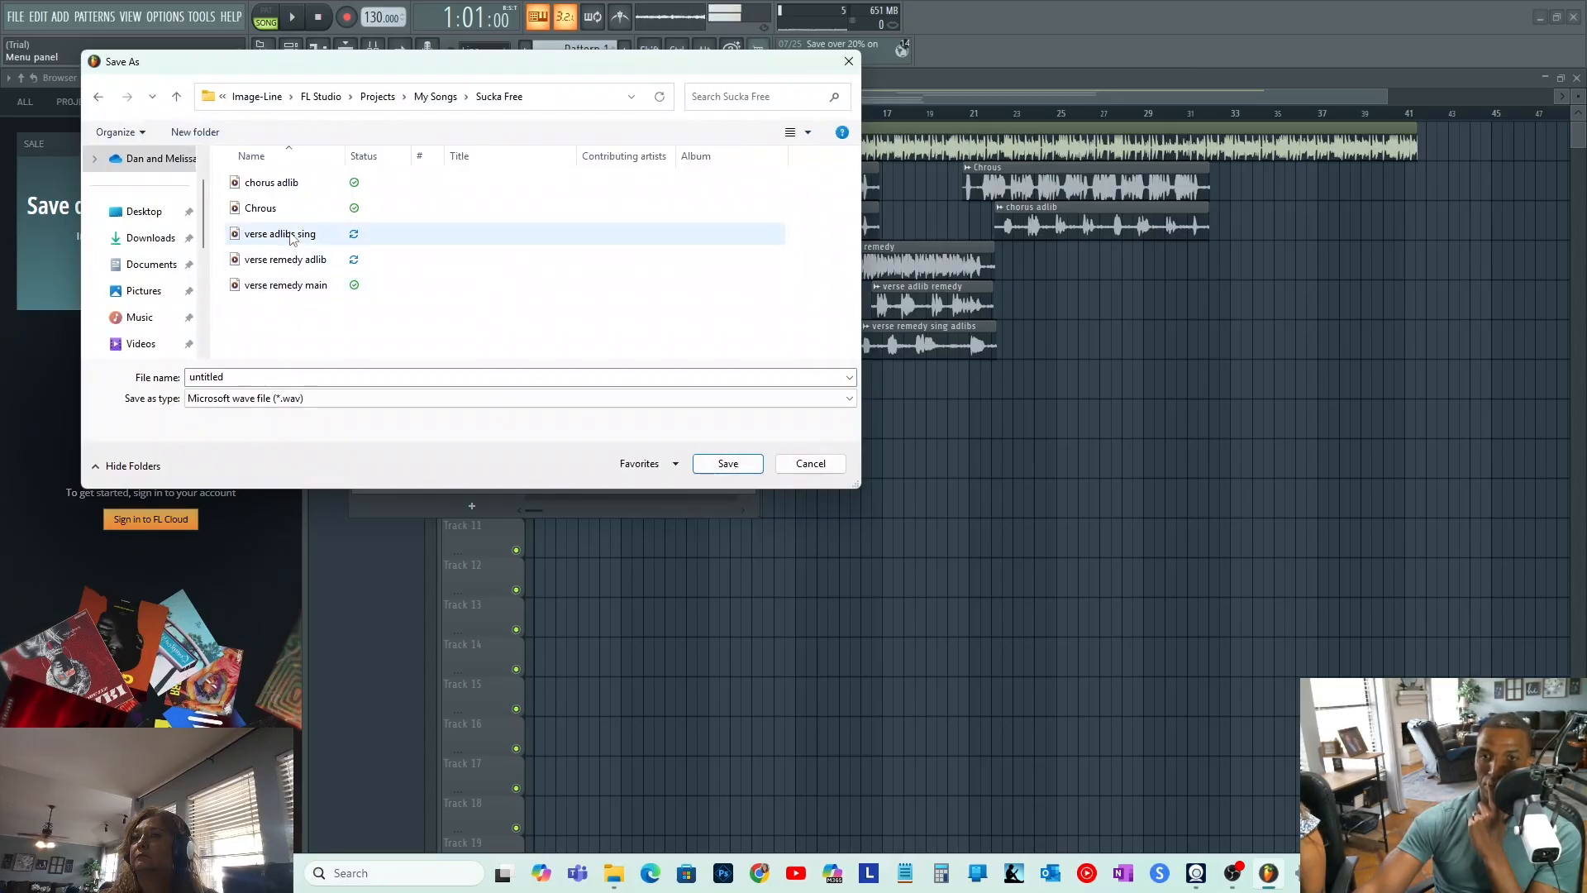
pyautogui.click(291, 235)
pyautogui.click(728, 463)
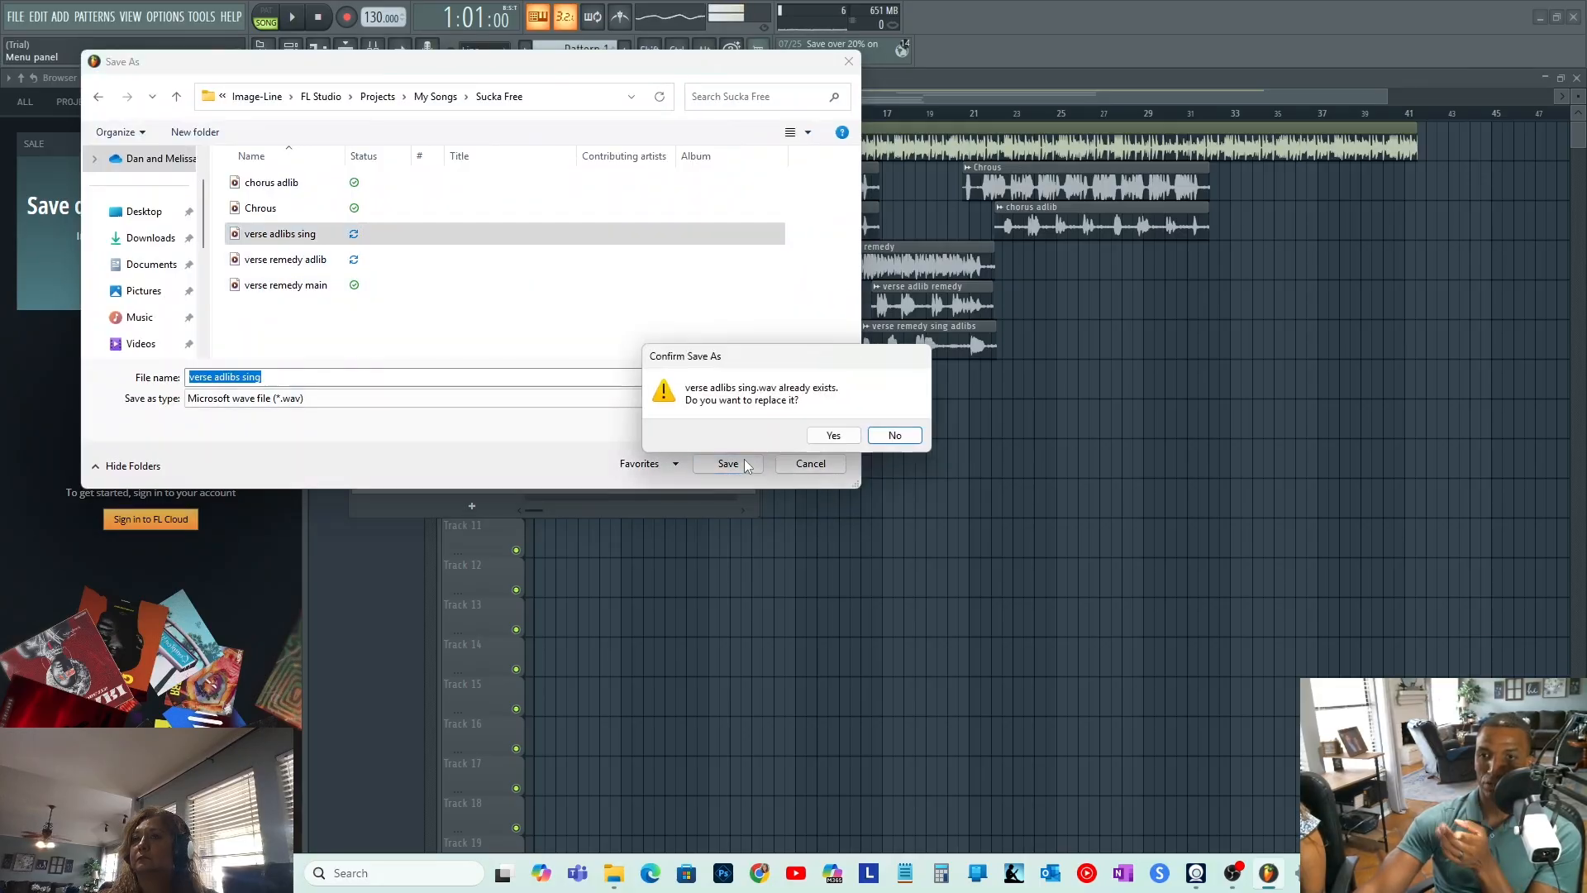
pyautogui.click(829, 434)
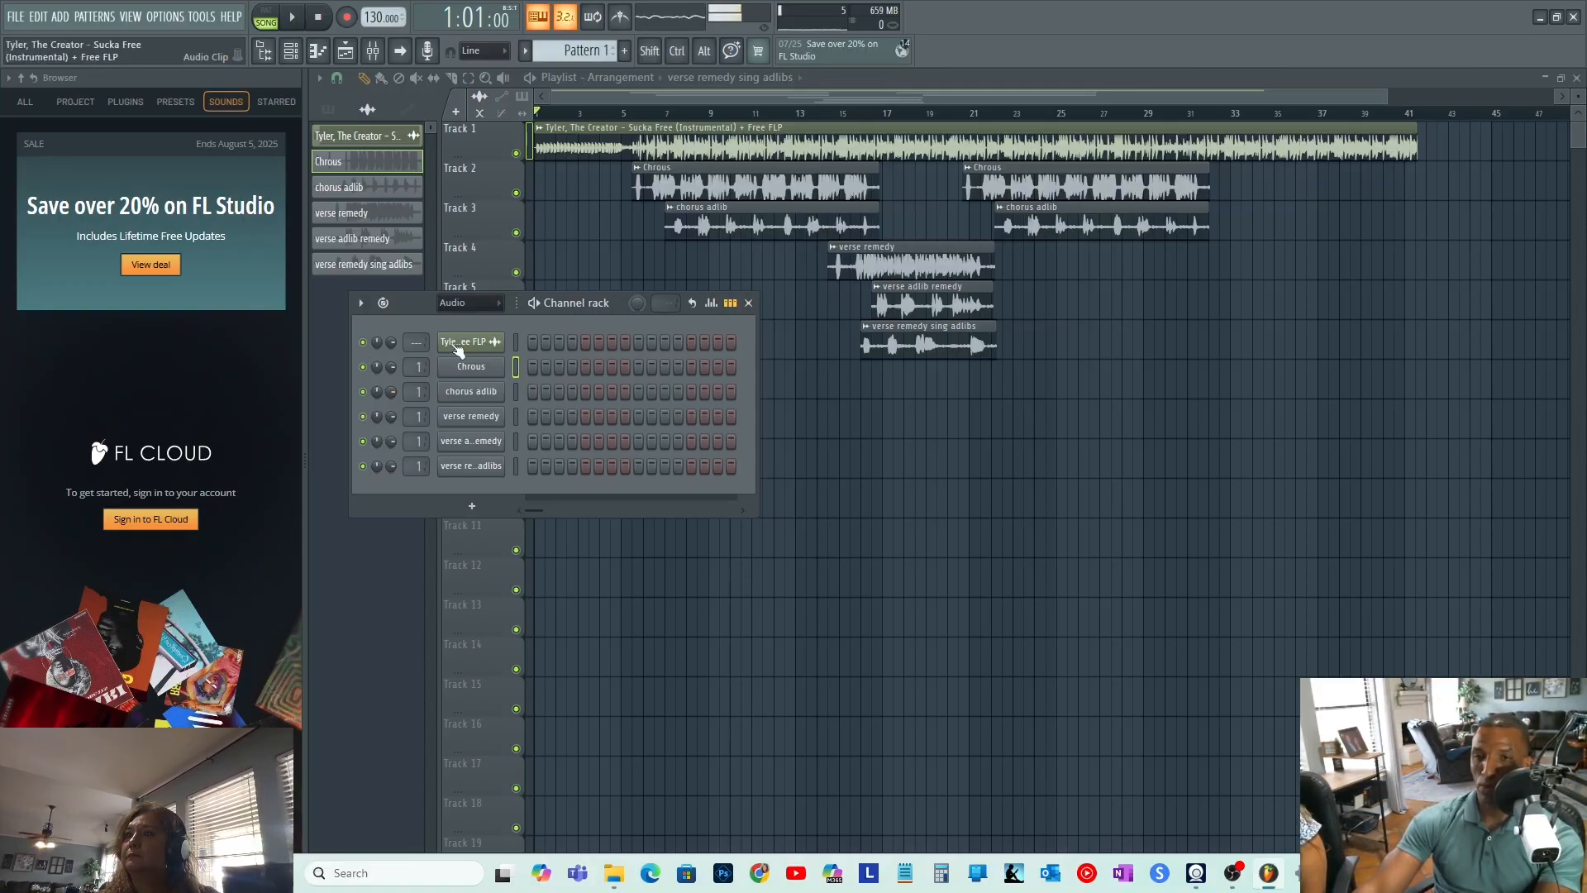
# - Close the channel rack and import the five exported Wave files from the Sucka Free folder in File Explorer into the playlist
pyautogui.click(749, 303)
pyautogui.click(613, 873)
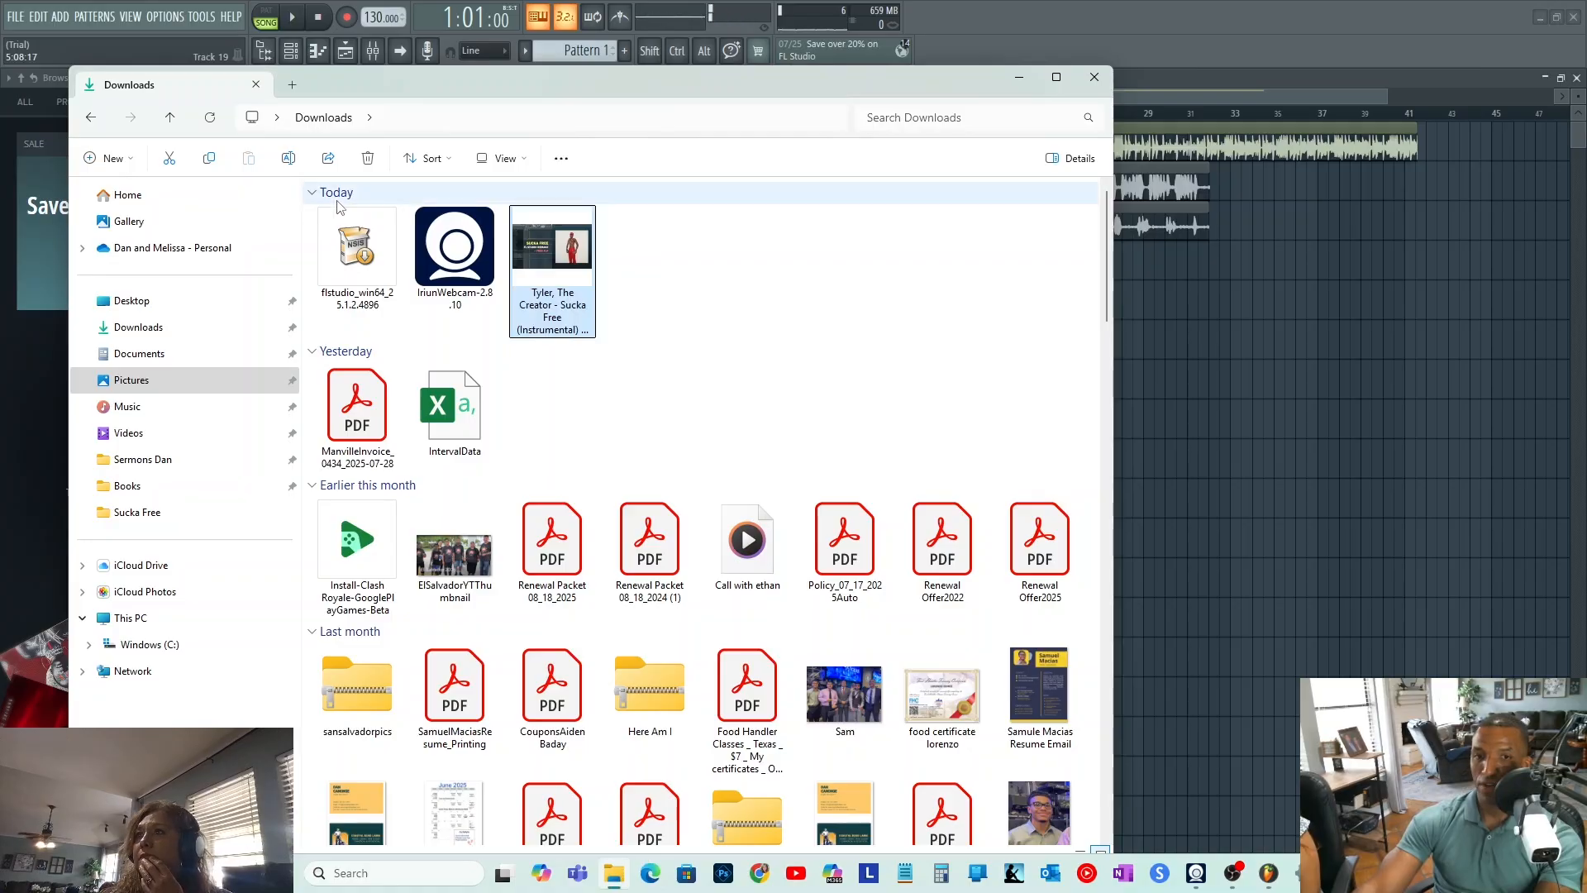
pyautogui.click(138, 514)
pyautogui.moveTo(376, 417); pyautogui.dragTo(414, 444)
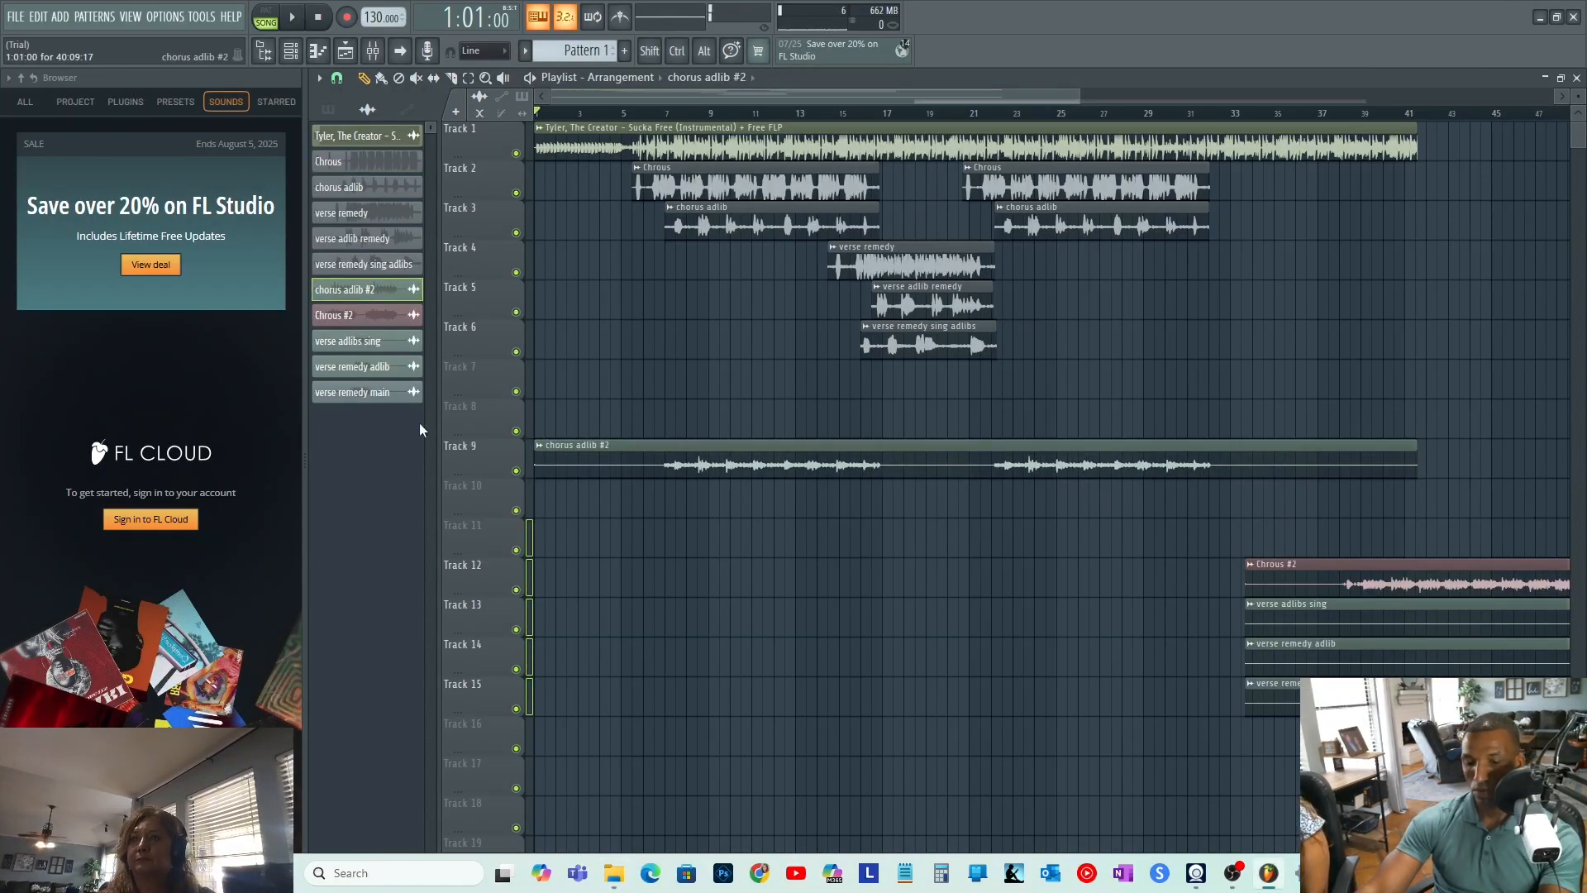
# - Undo the move of the single chorus adlib clip and move all five imported clips together to the song start on tracks 7 to 11
pyautogui.hotkey('ctrl', 'z')
pyautogui.click(468, 77)
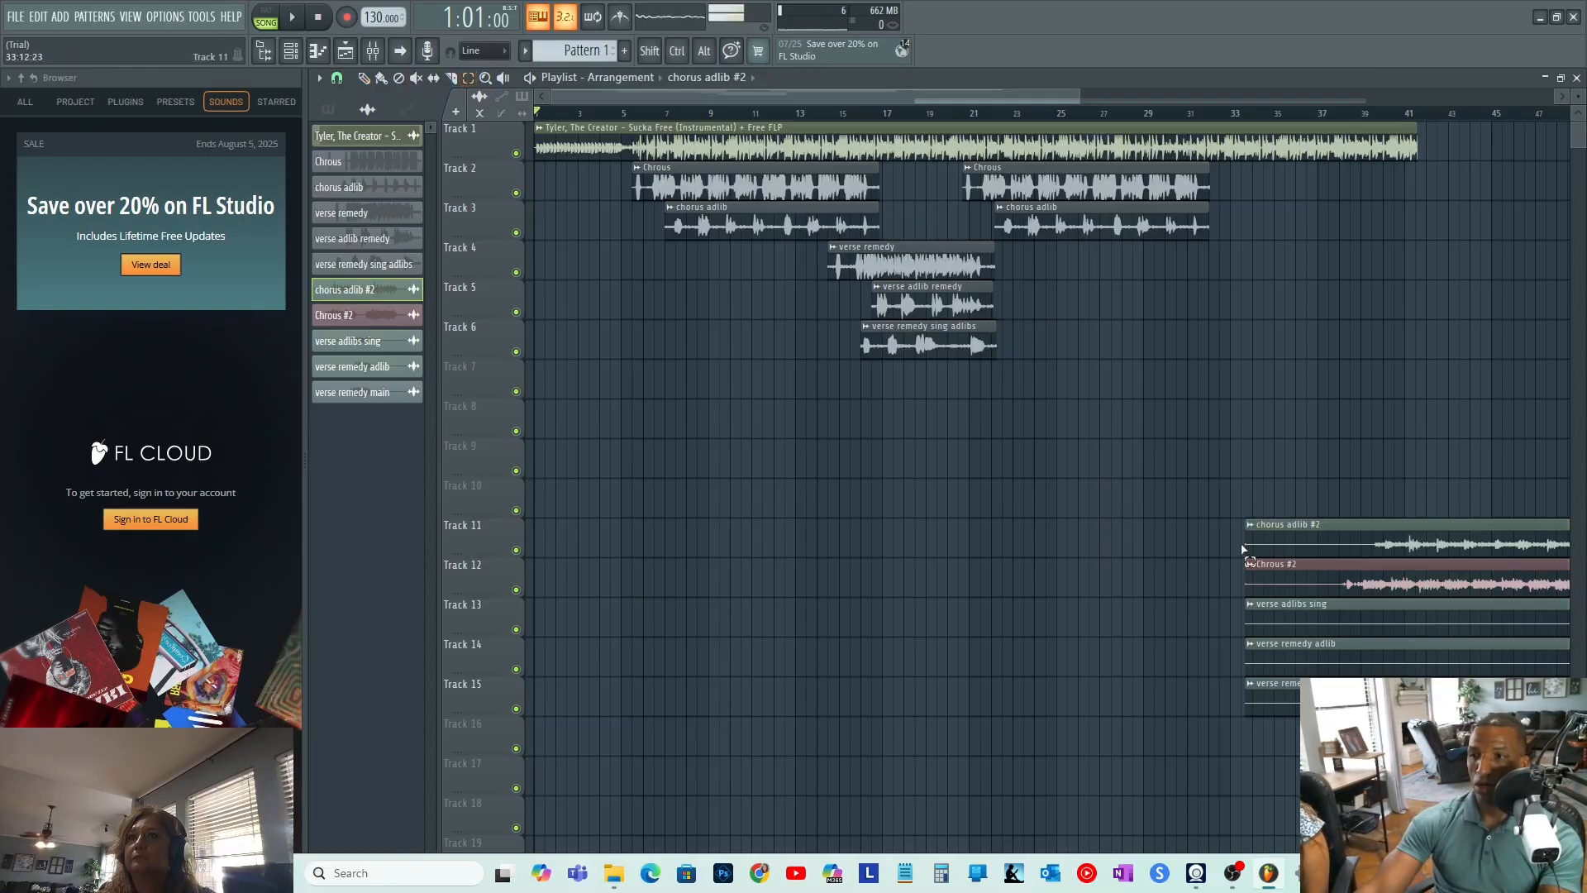
pyautogui.moveTo(1158, 479); pyautogui.dragTo(1527, 796)
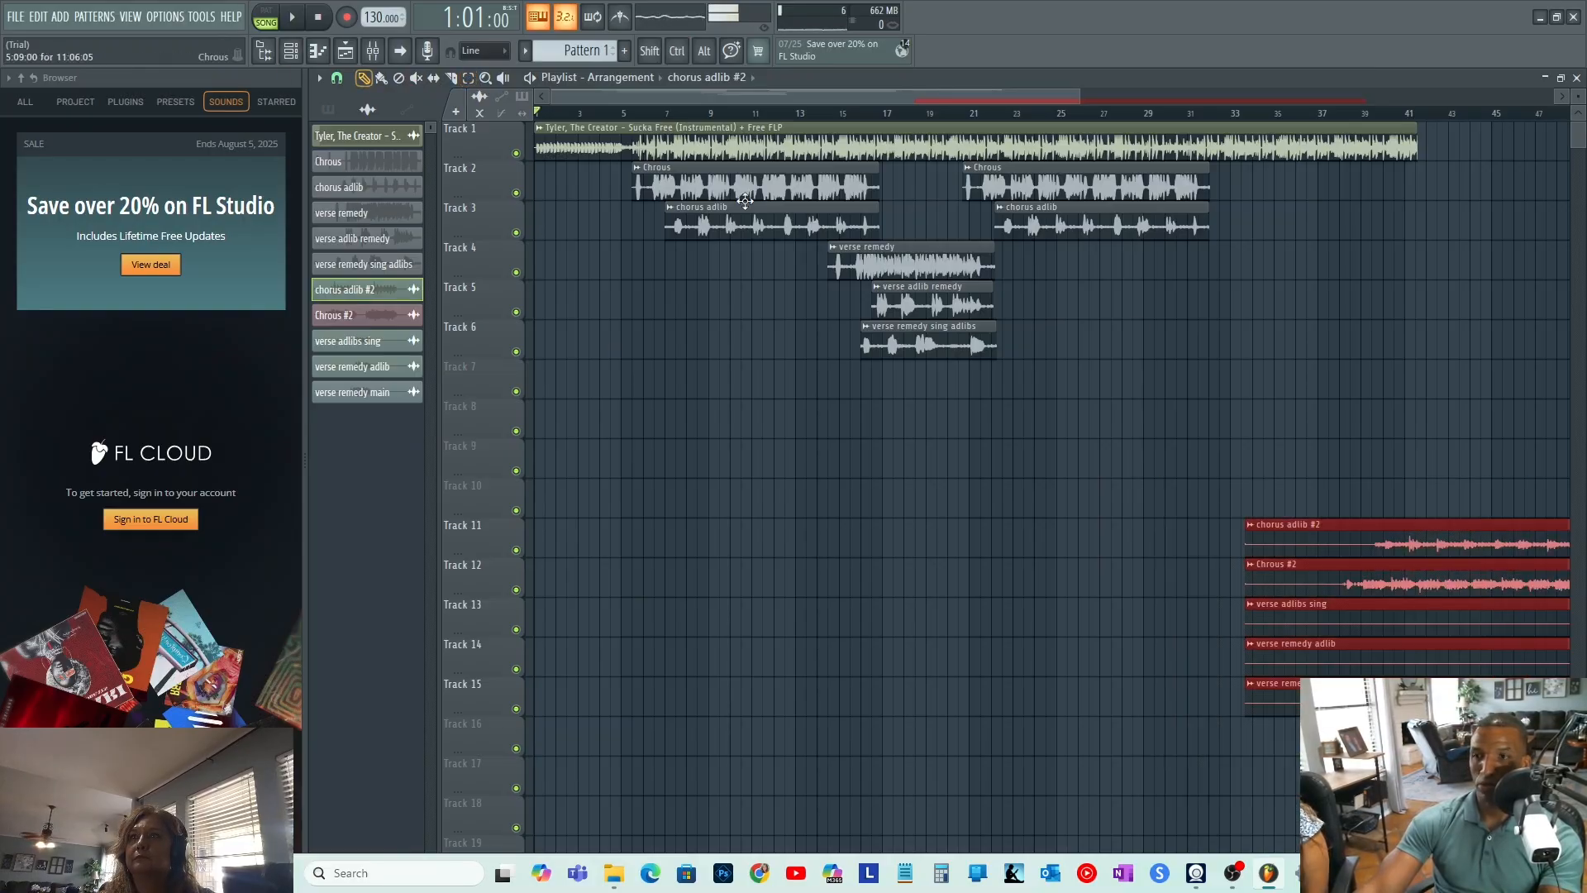
pyautogui.moveTo(1324, 530); pyautogui.dragTo(385, 364)
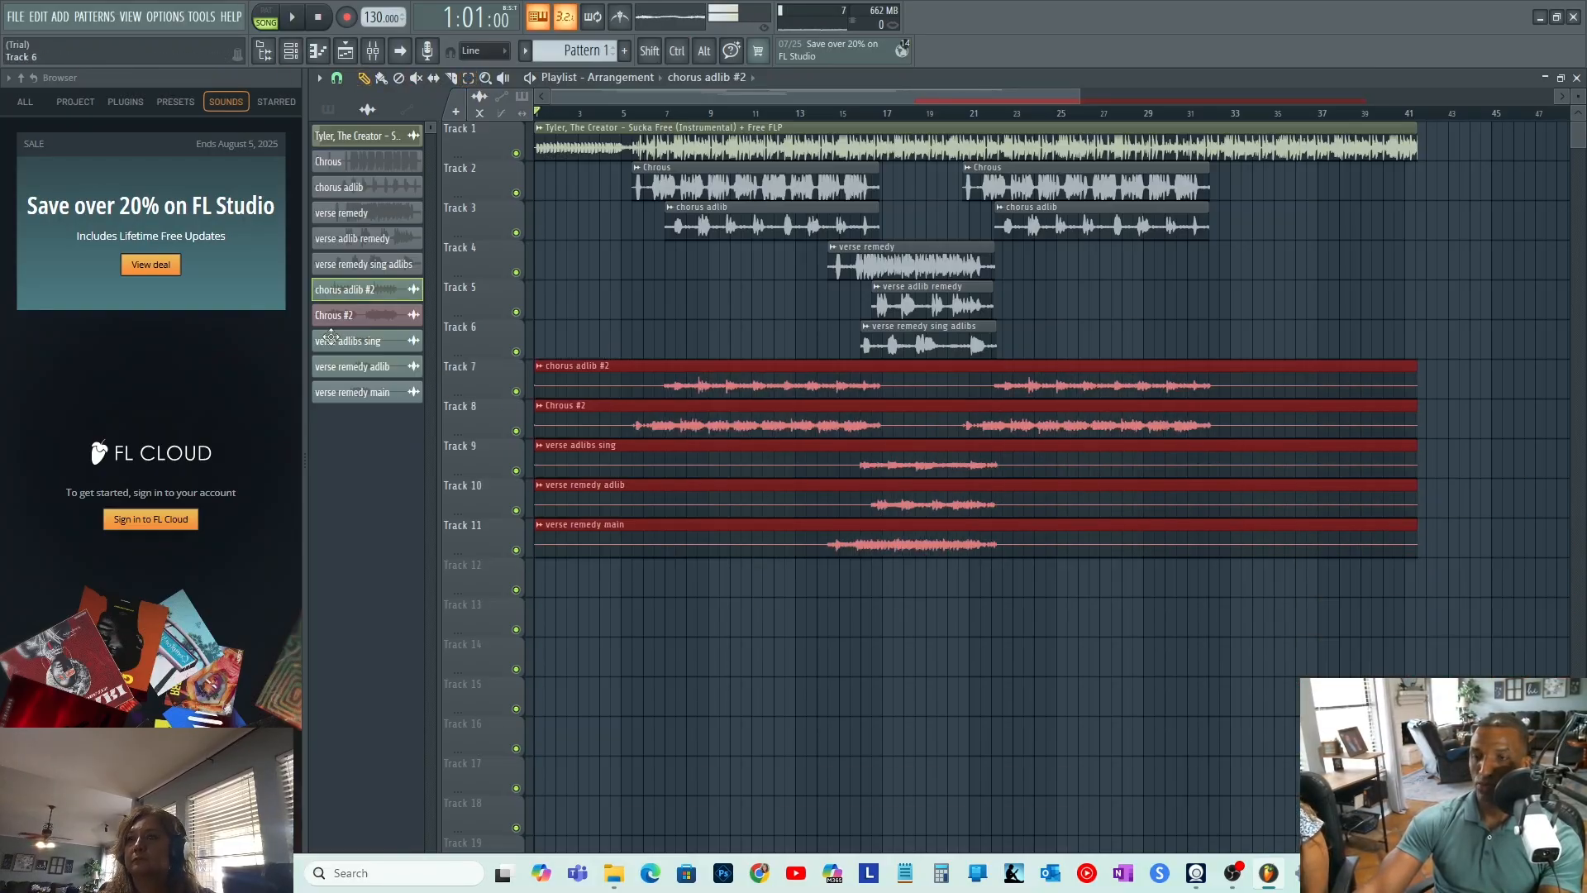
pyautogui.click(659, 599)
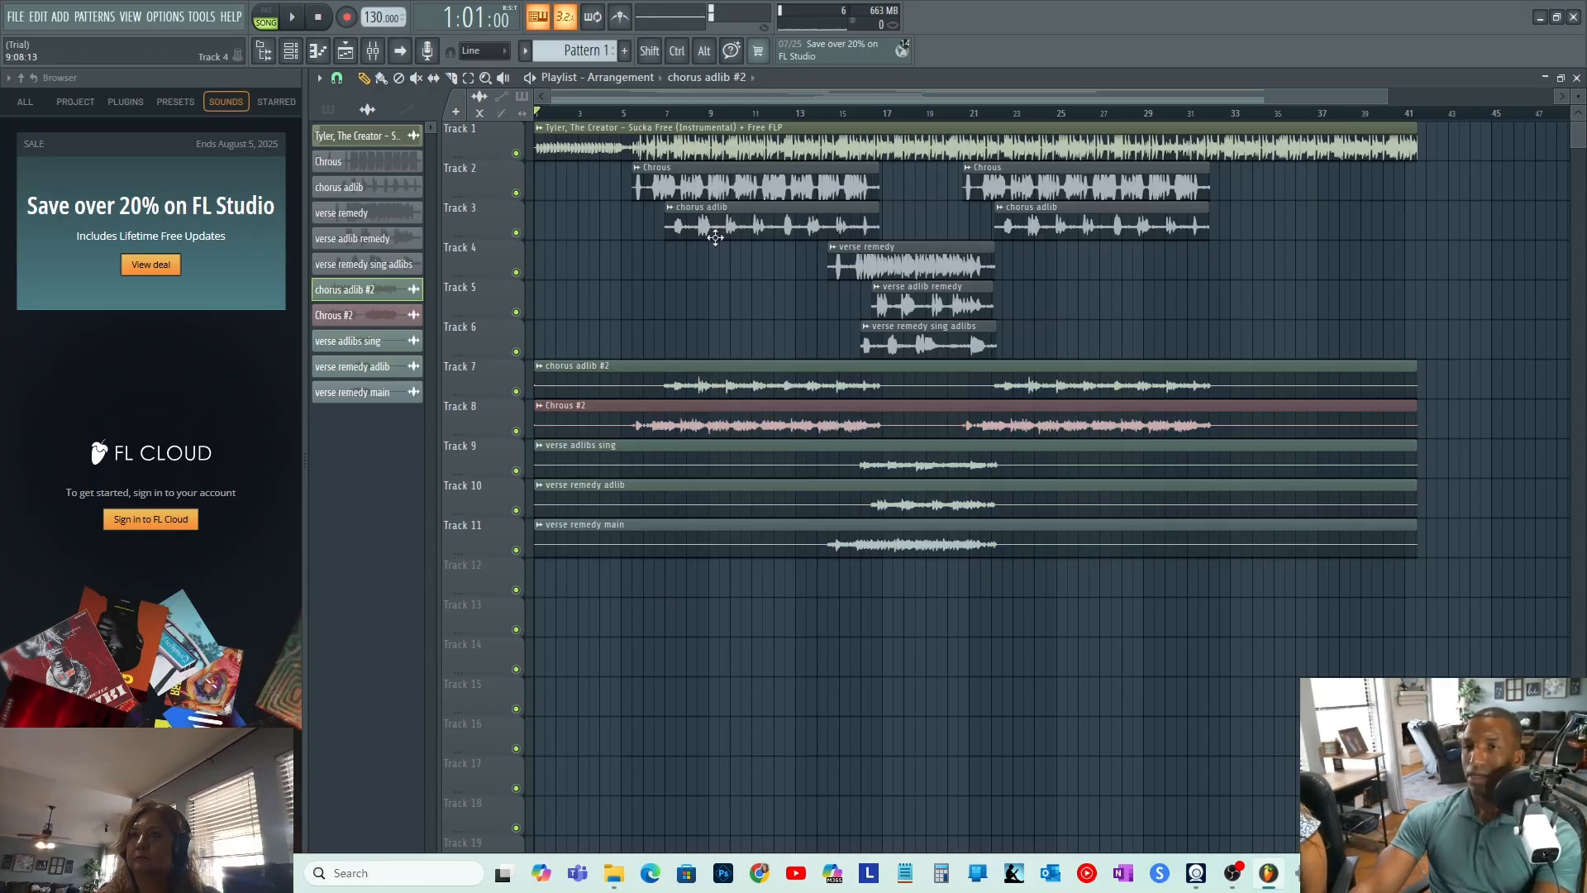
# - Delete all the original vocal clips from tracks 2 to 6, keeping the instrumental on track 1
pyautogui.click(467, 78)
pyautogui.moveTo(1310, 163); pyautogui.dragTo(648, 344)
pyautogui.press('Delete')
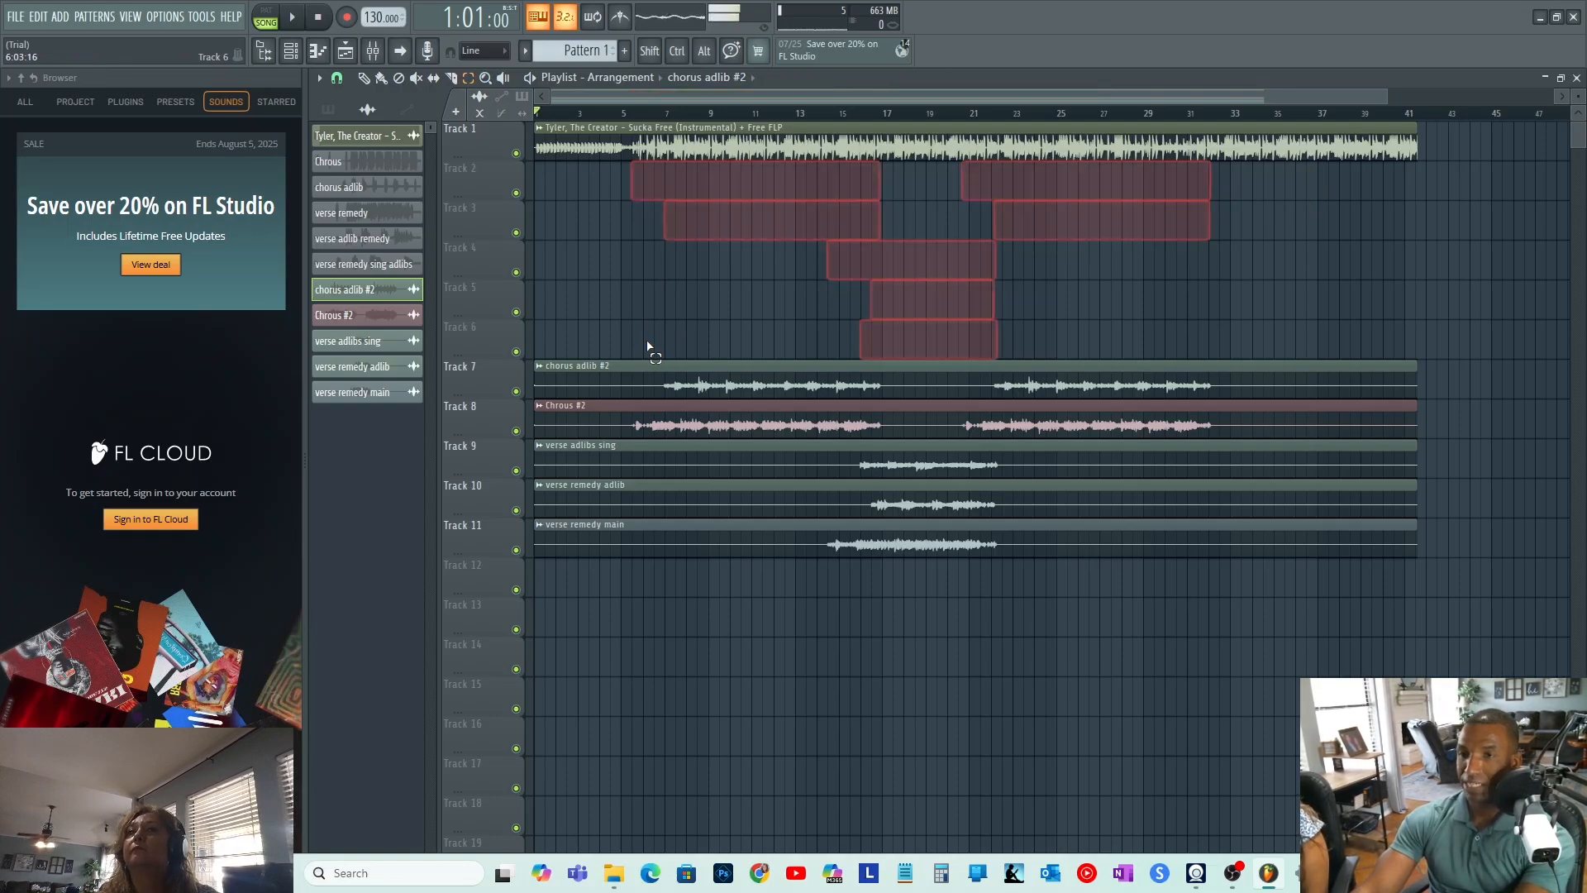
# - Move the five imported vocal clips up to tracks 2 to 6, directly below the instrumental
pyautogui.moveTo(659, 595)
pyautogui.mouseDown()
pyautogui.moveTo(623, 362)
pyautogui.moveTo(529, 165)
pyautogui.mouseUp()
pyautogui.click(366, 80)
pyautogui.click(655, 443)
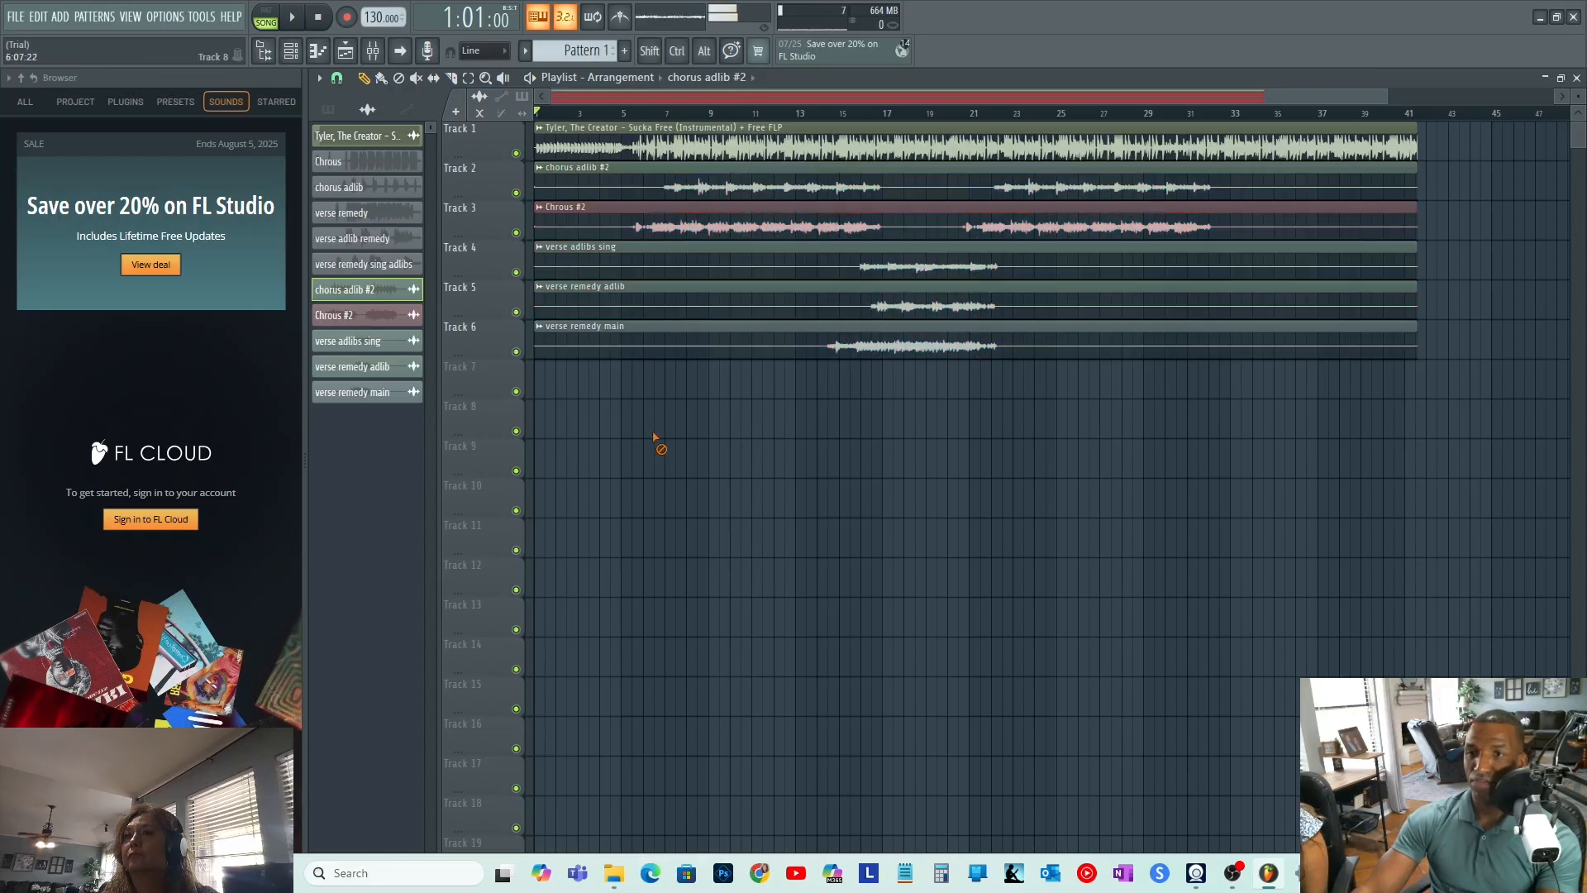
# - Play the song from bar 5 to check the imported vocals against the instrumental, and stop playback
pyautogui.click(626, 120)
pyautogui.press('space')
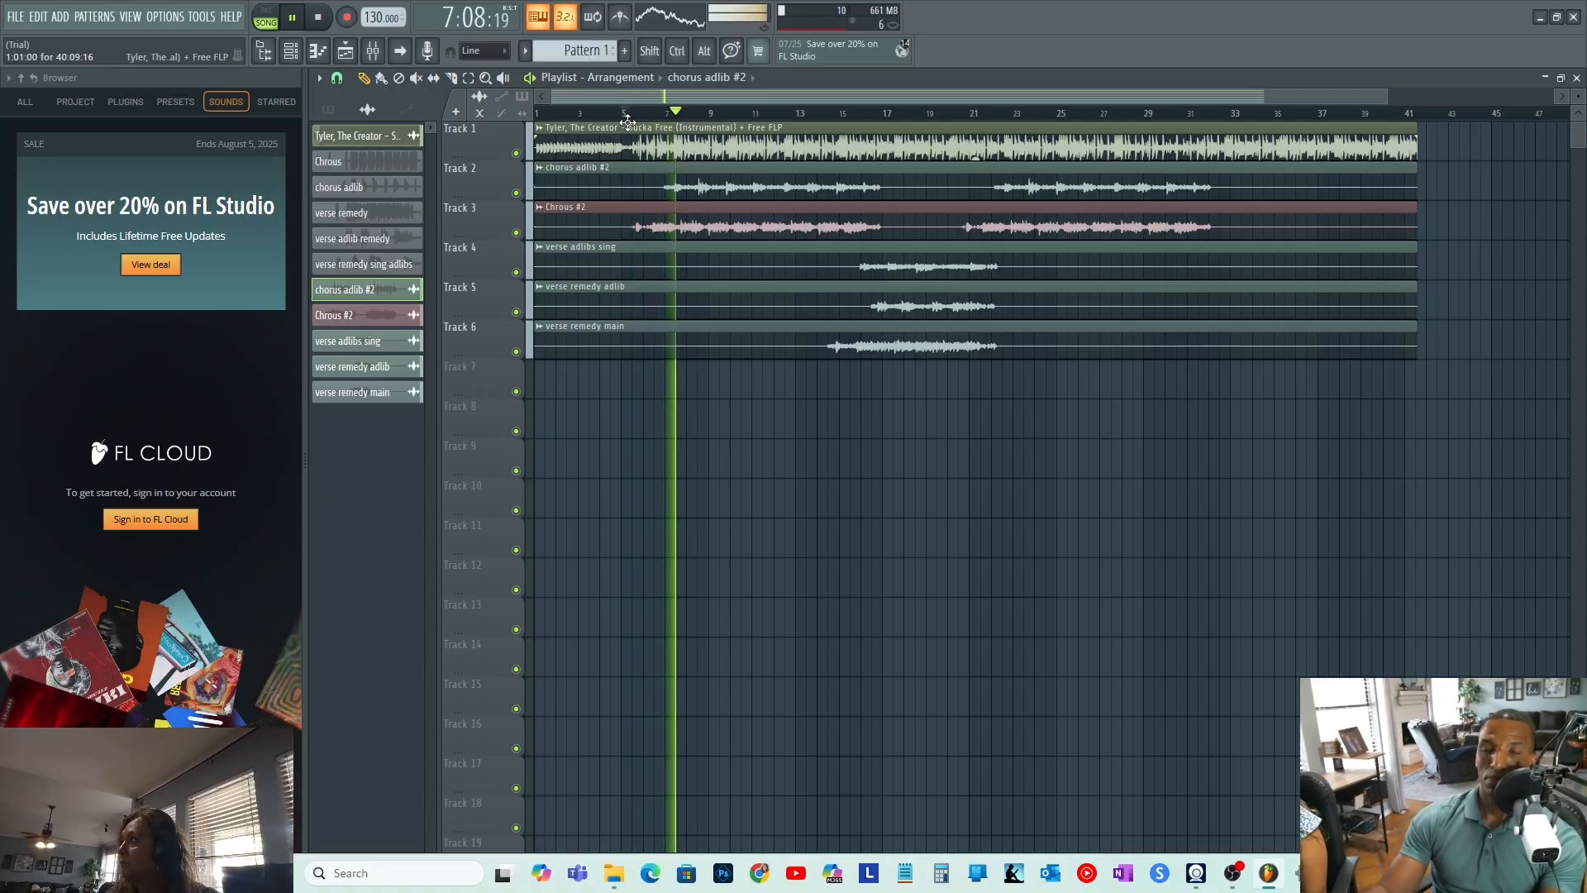
pyautogui.press('space')
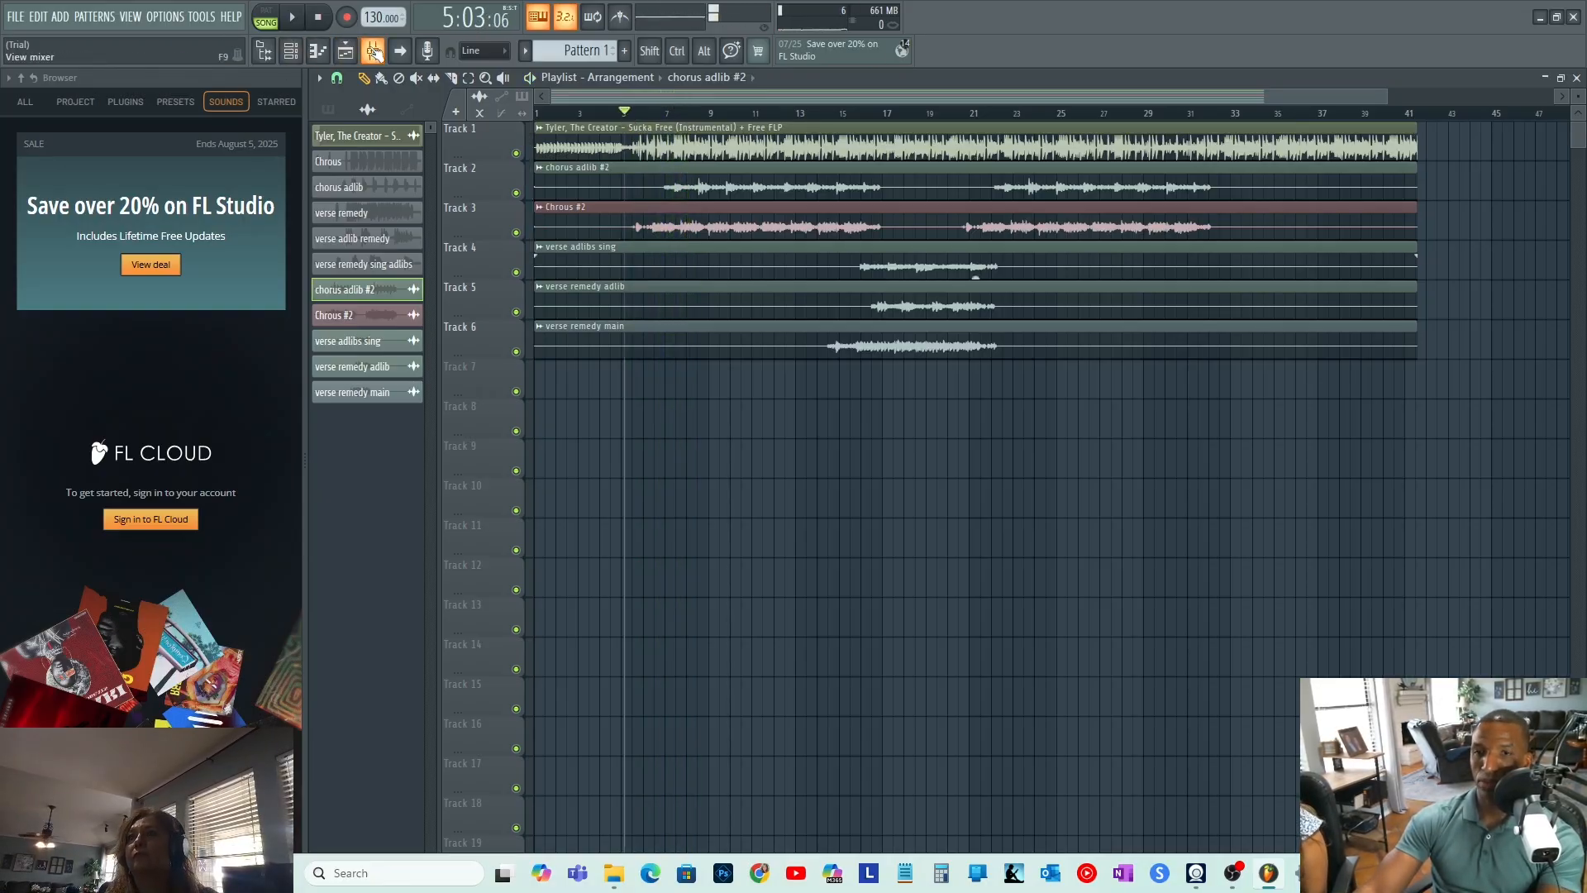
# - Route Chrous #2 and verse remedy main to mixer track 2, chorus adlib #2 and verse remedy adlib to 3, and verse adlibs sing to 4
pyautogui.click(322, 54)
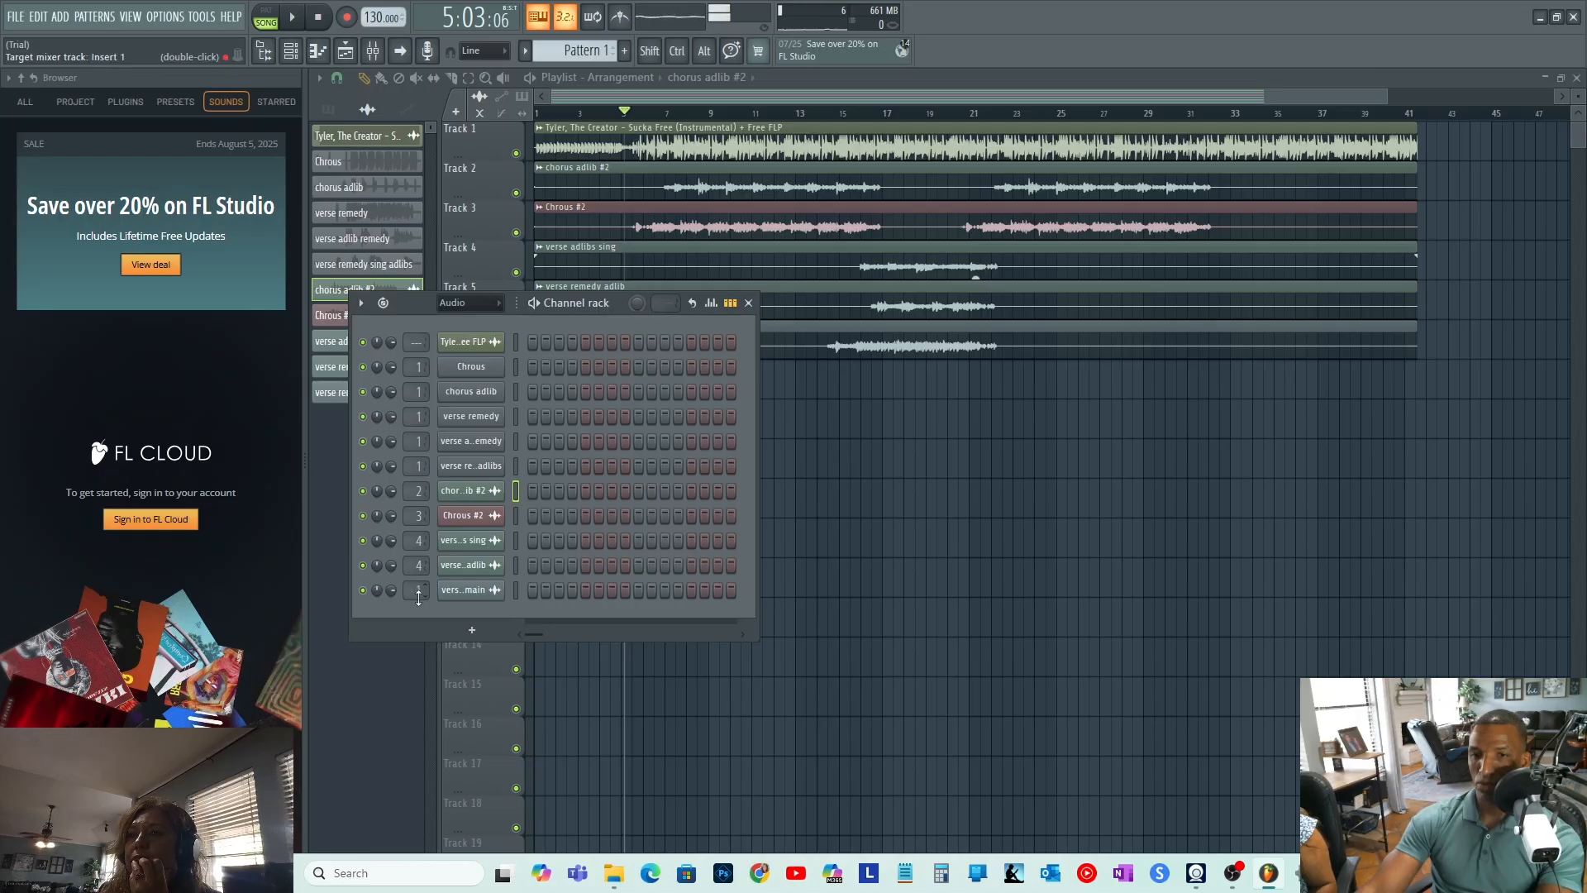
pyautogui.moveTo(418, 599); pyautogui.dragTo(417, 600)
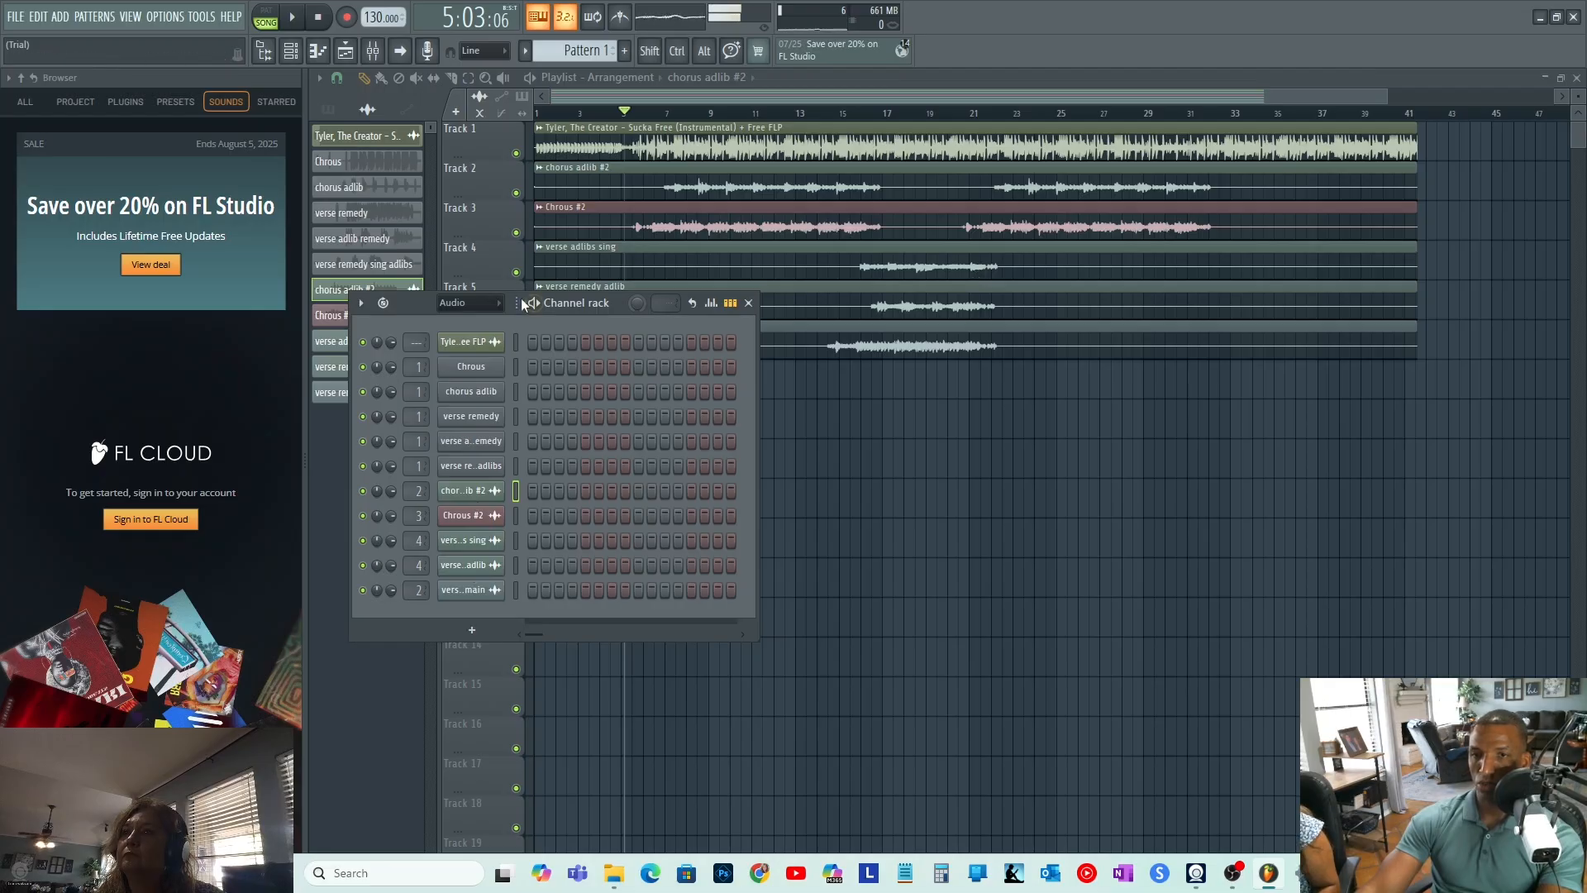
pyautogui.moveTo(415, 305); pyautogui.dragTo(505, 339)
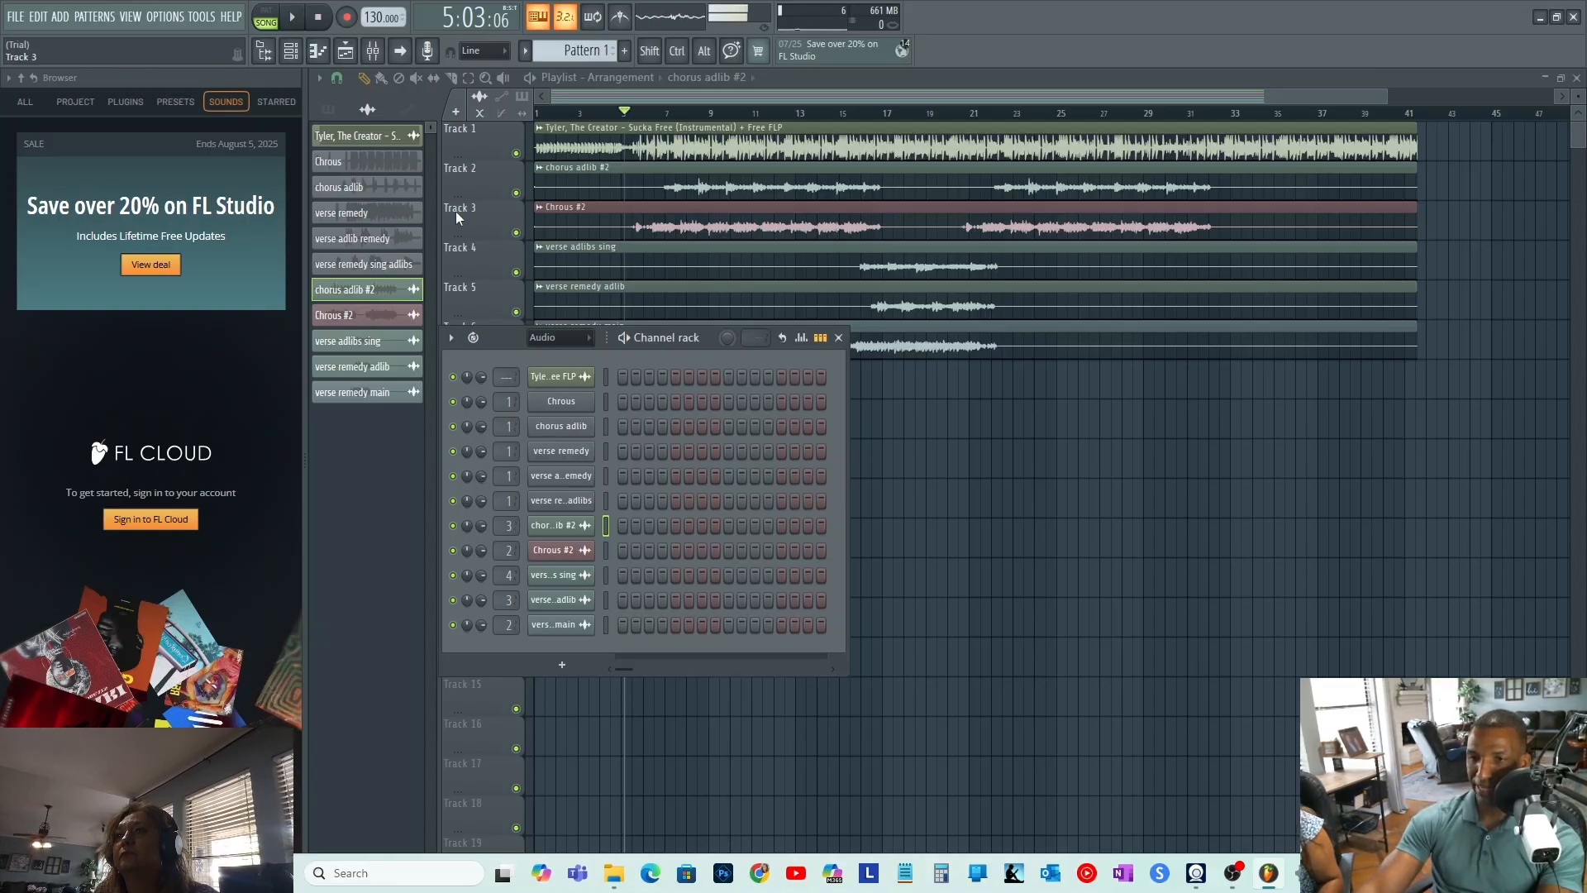
pyautogui.click(839, 338)
# - Show the mixer and play the song to check which inserts receive the vocal signals, and stop playback
pyautogui.click(378, 56)
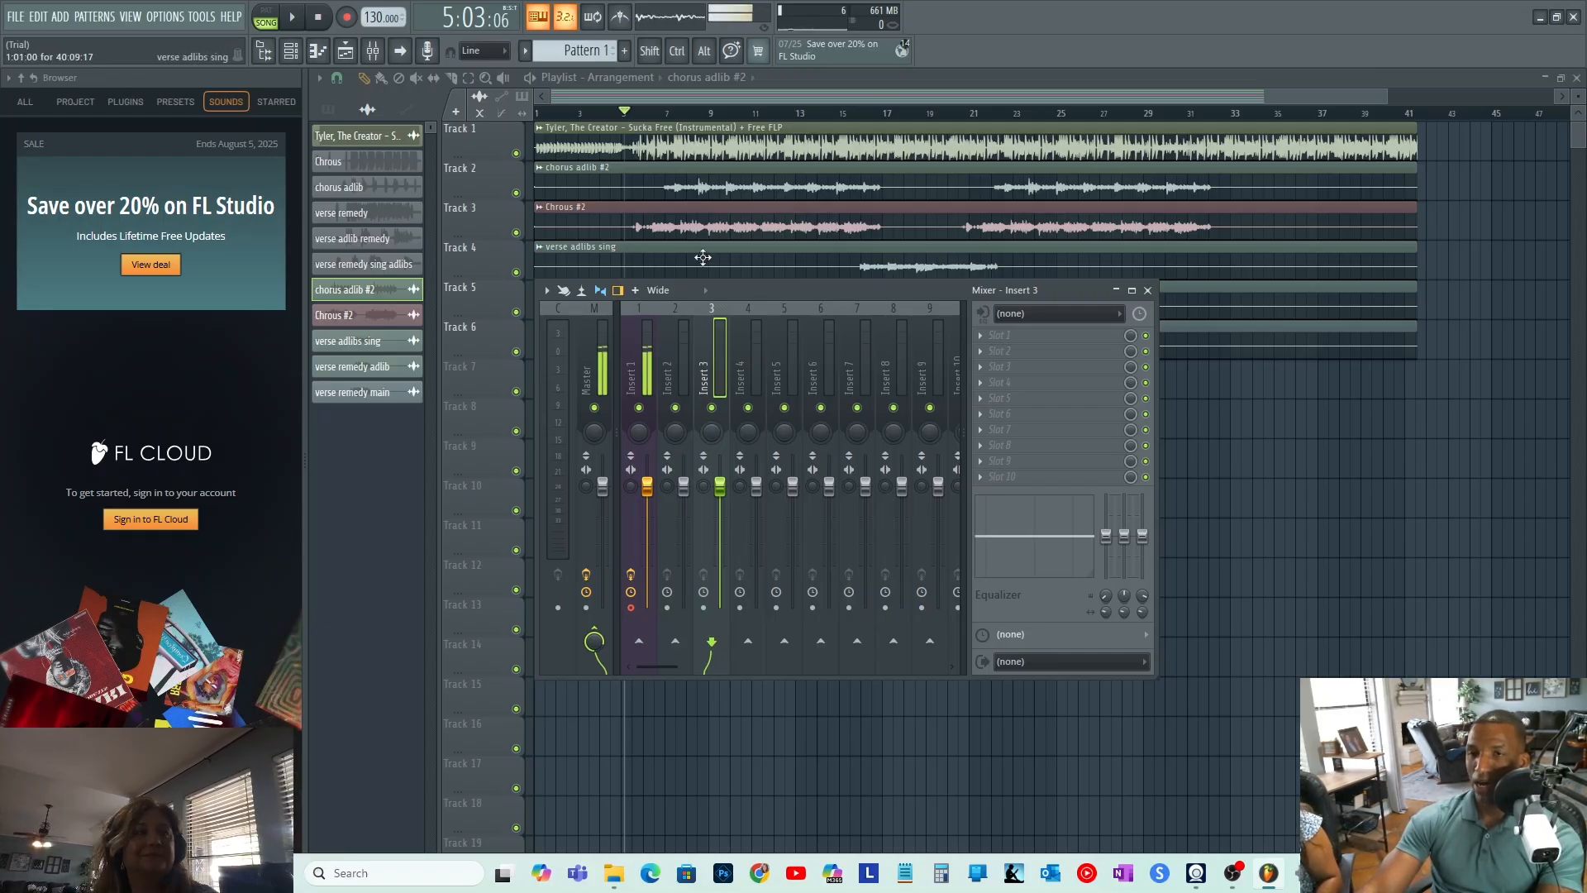
pyautogui.press('space')
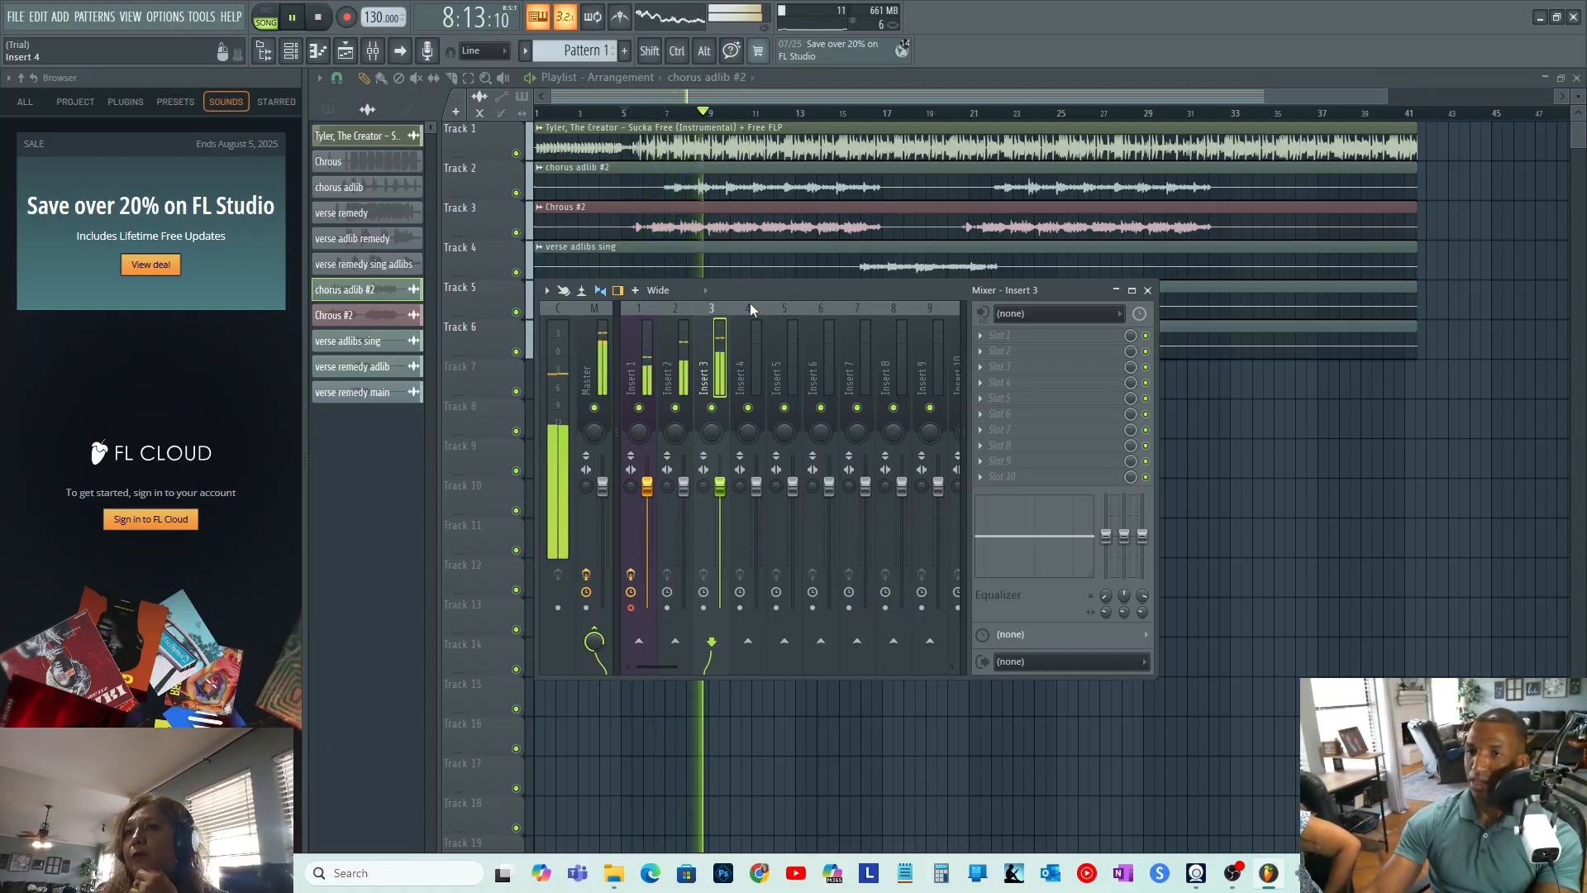
pyautogui.press('space')
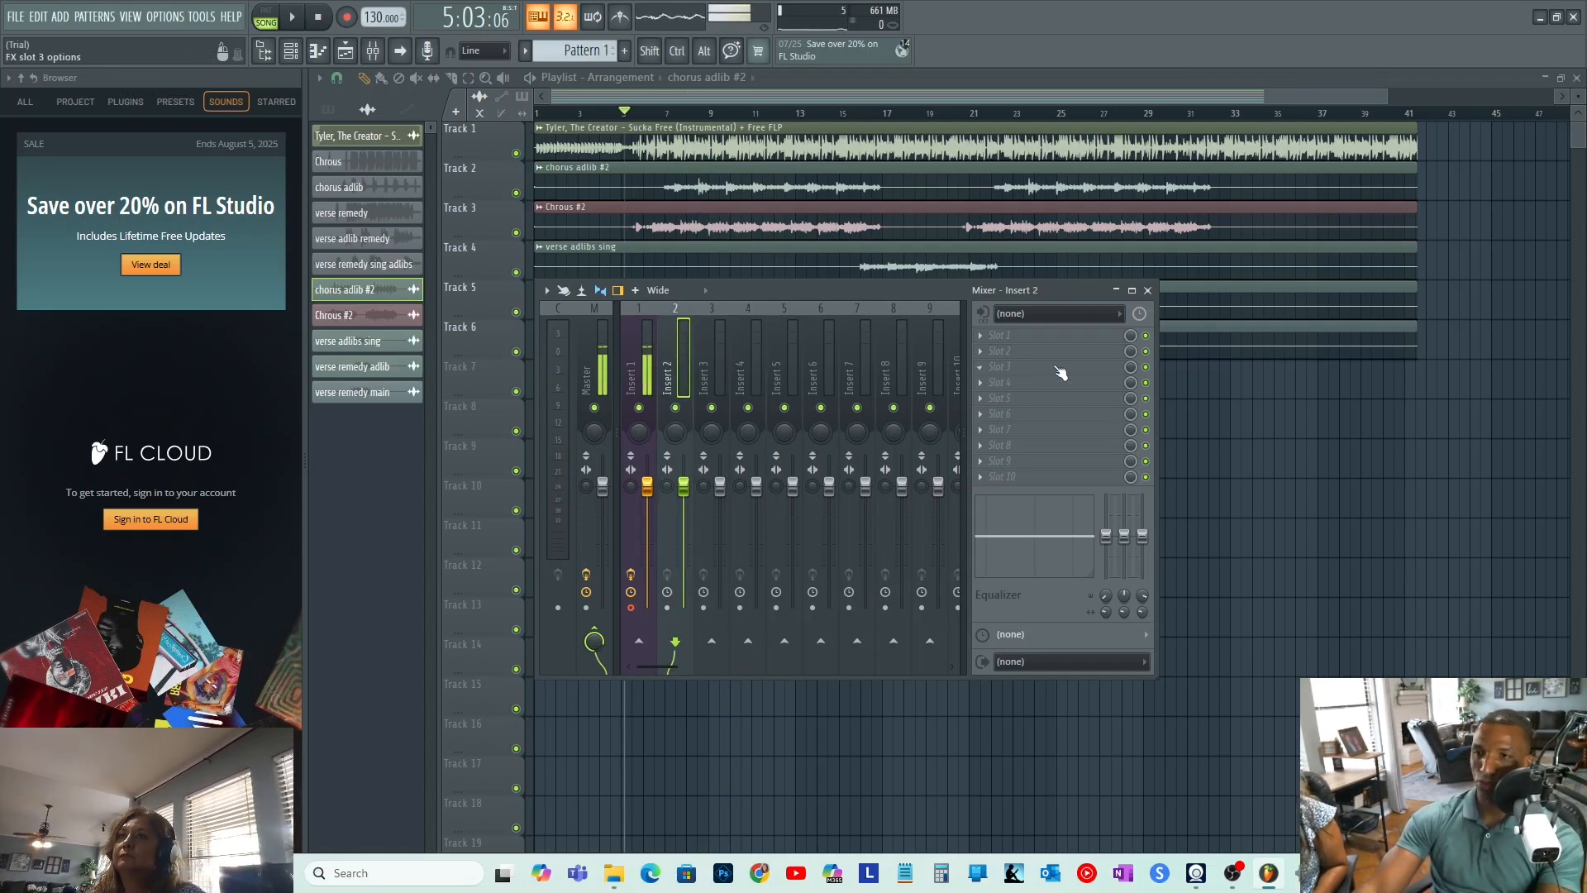
# - Look through the effect plugins available for the first slot of mixer insert 2 while the song plays, and return to the mixer
pyautogui.press('space')
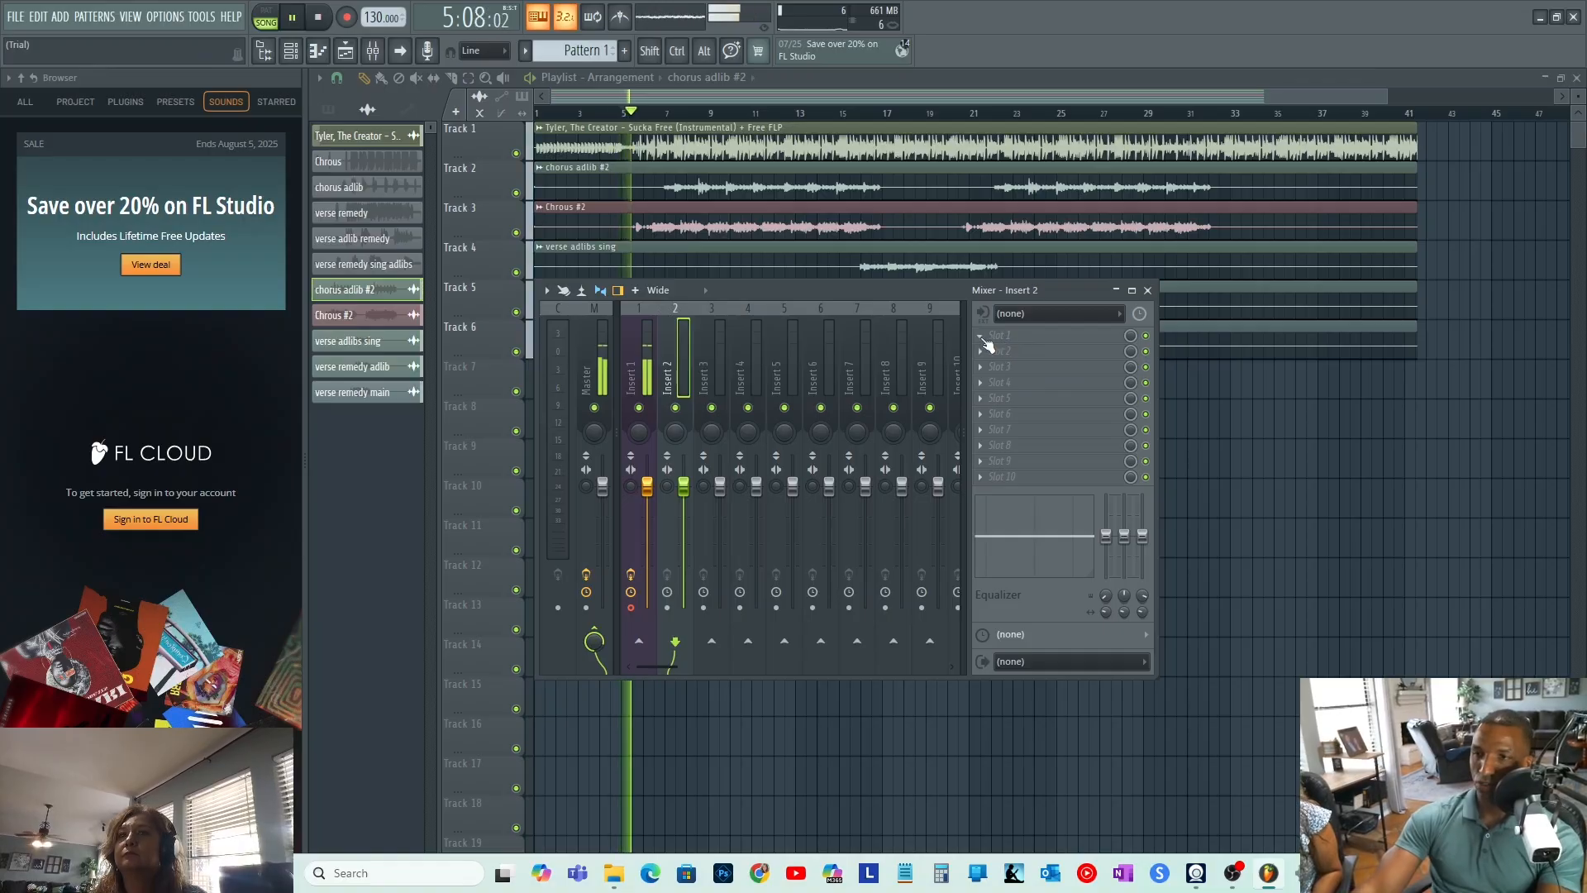
pyautogui.click(986, 335)
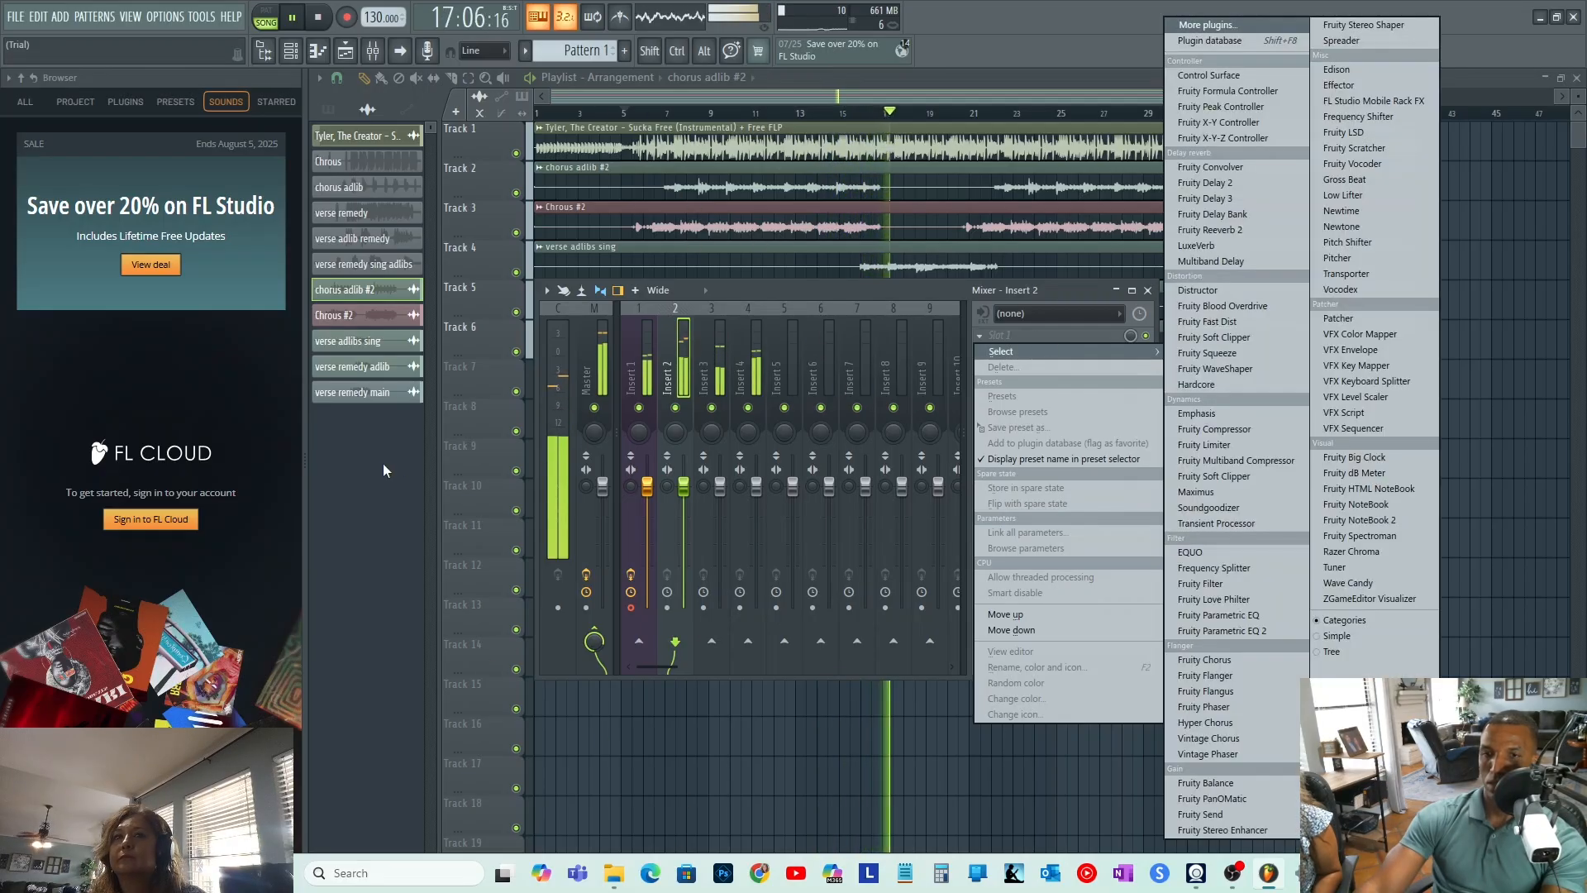
pyautogui.click(381, 461)
pyautogui.press('space')
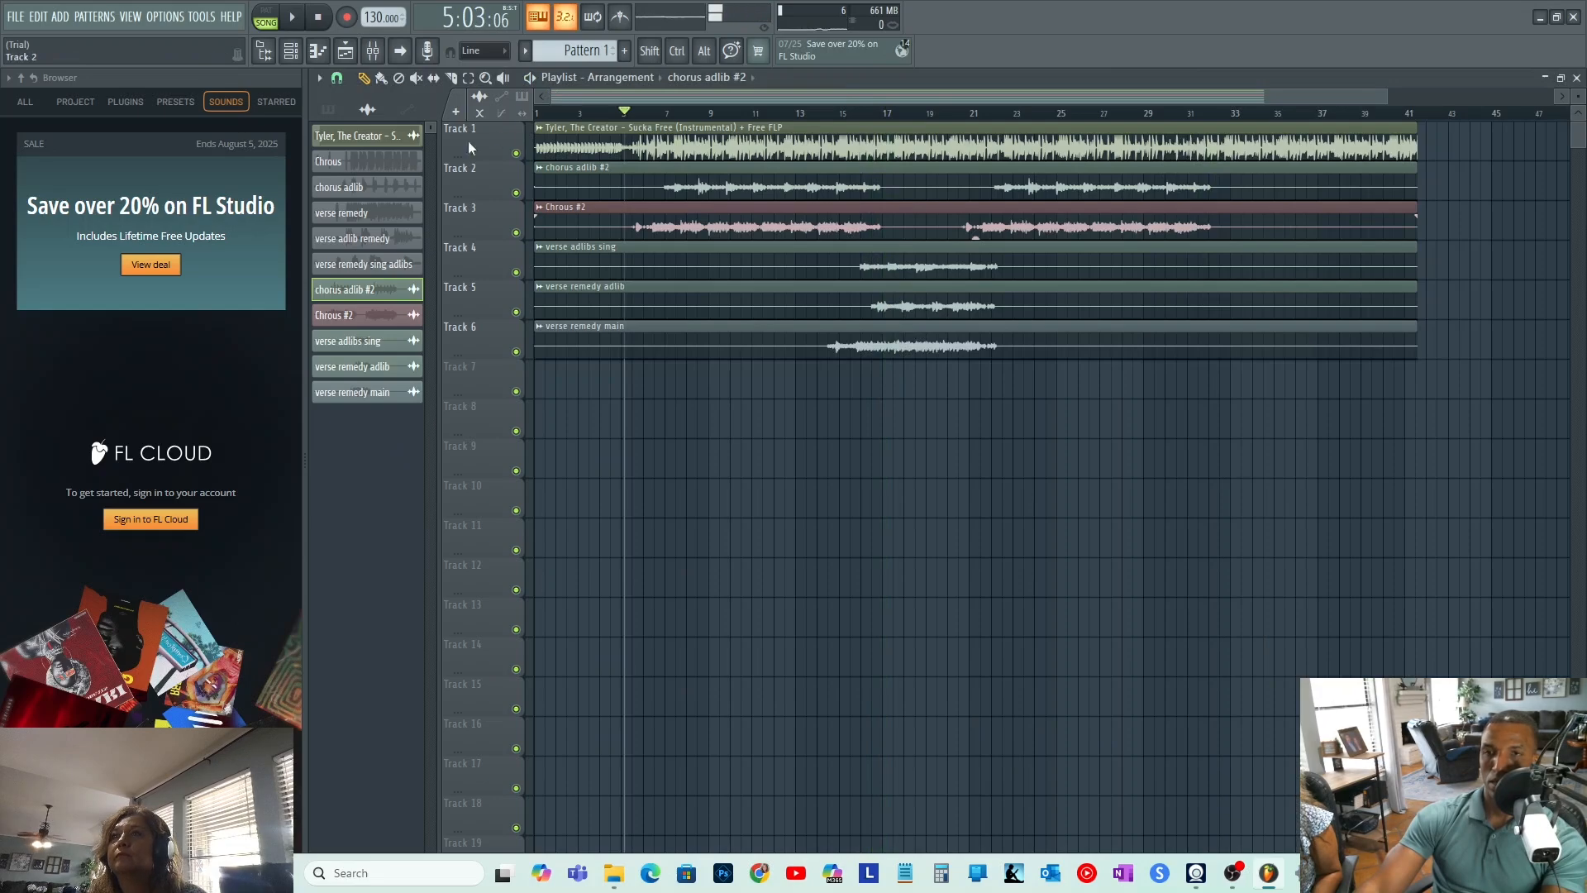
pyautogui.click(374, 52)
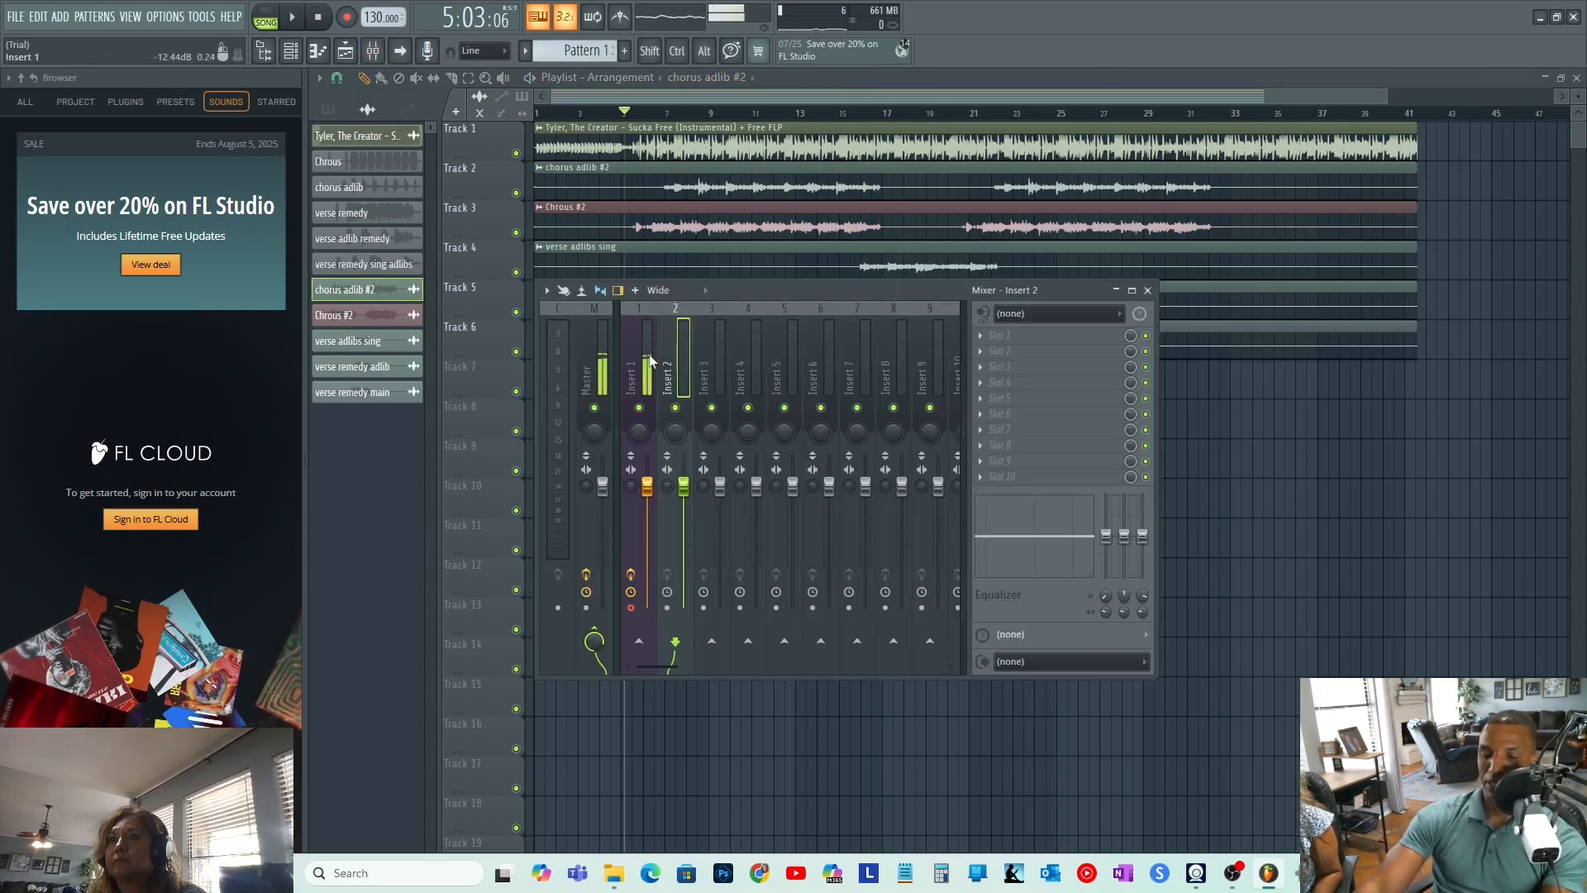
# - Set the audio input of mixer insert 1 to (none)
pyautogui.click(637, 314)
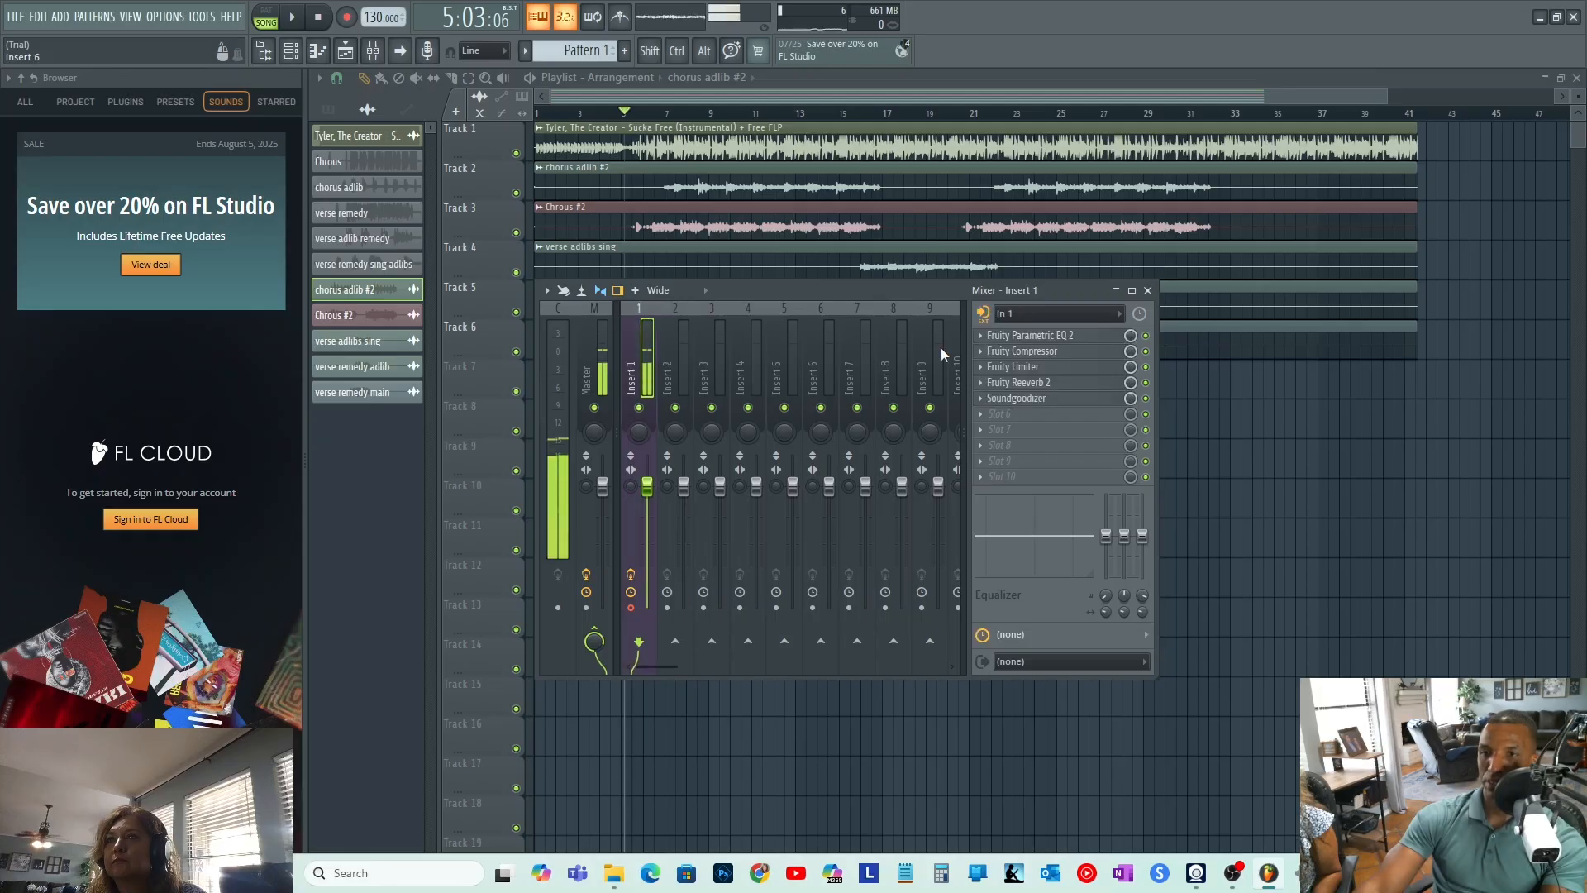
pyautogui.click(1106, 314)
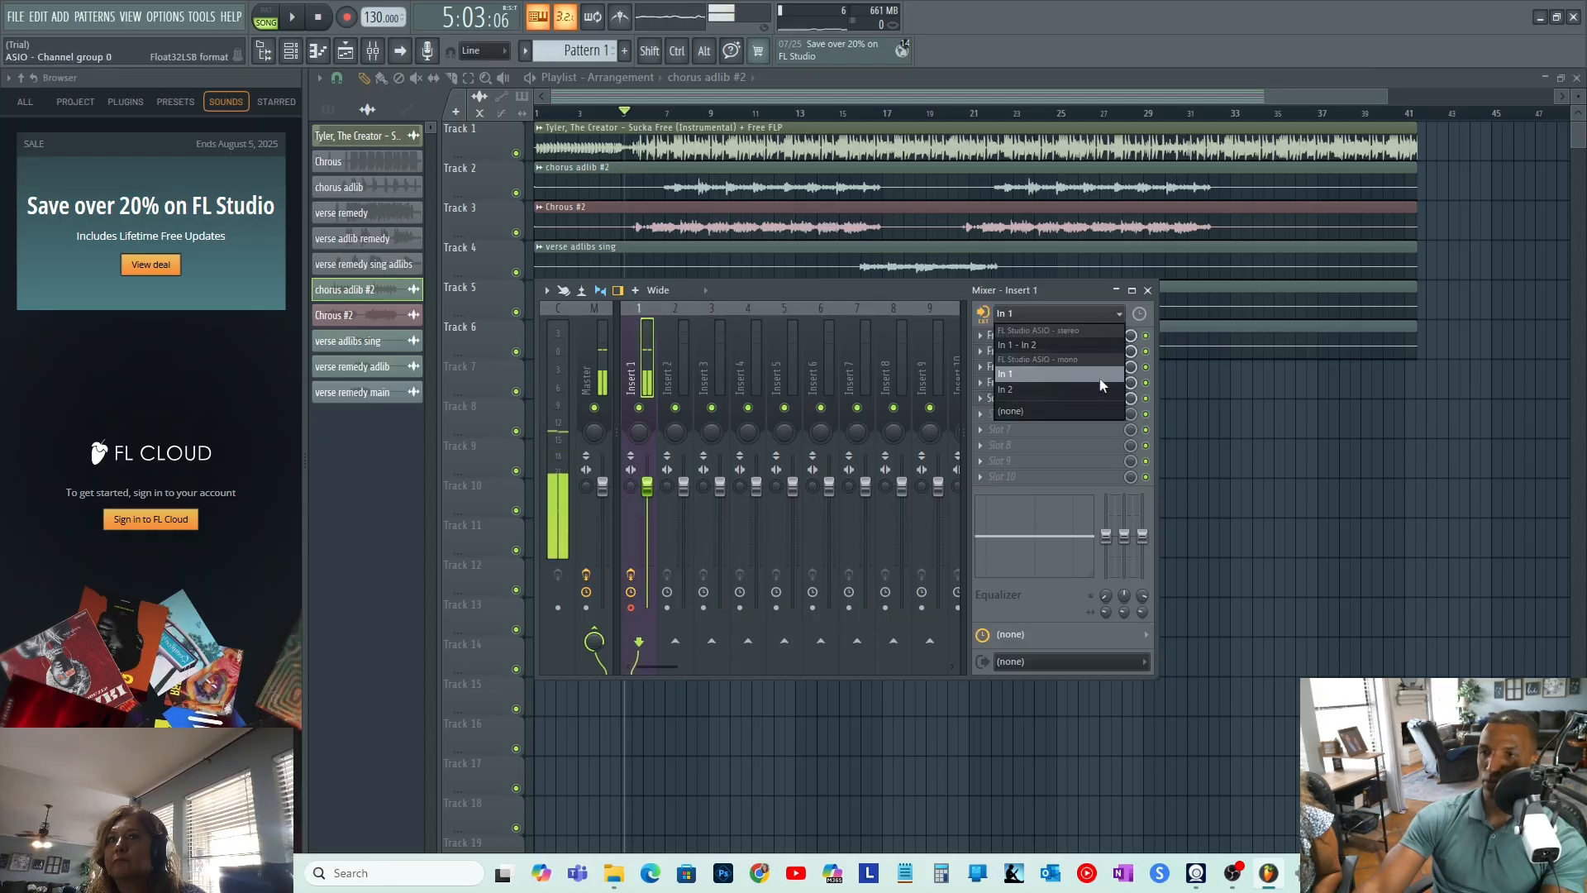
pyautogui.click(1020, 410)
# - Play the song, load Fruity Parametric EQ in the first effect slot of mixer insert 2, and close its window
pyautogui.click(693, 324)
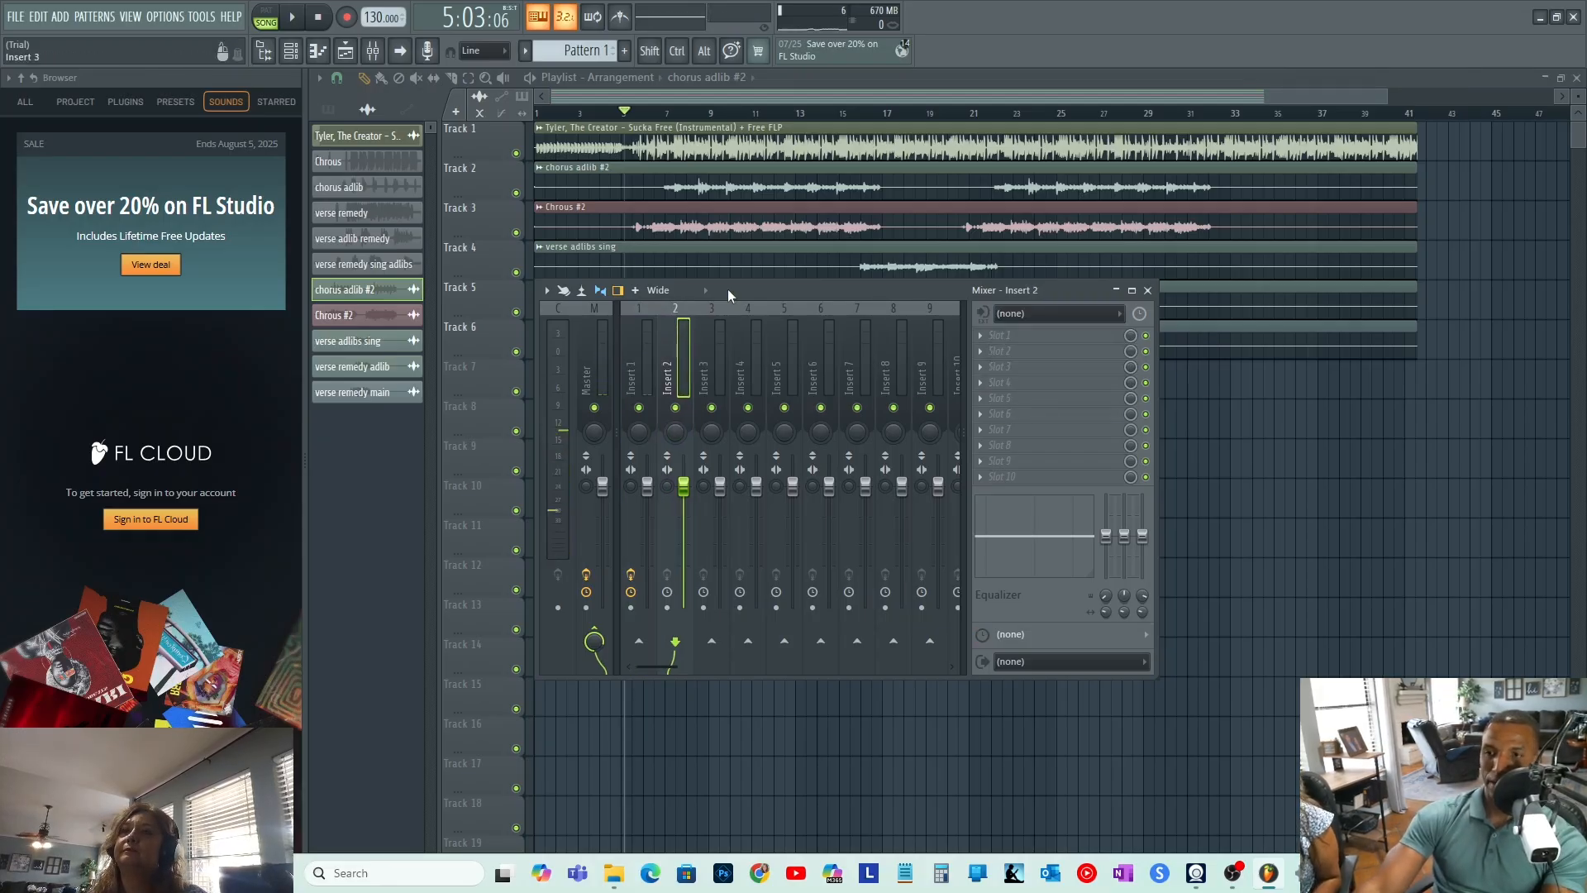
pyautogui.press('space')
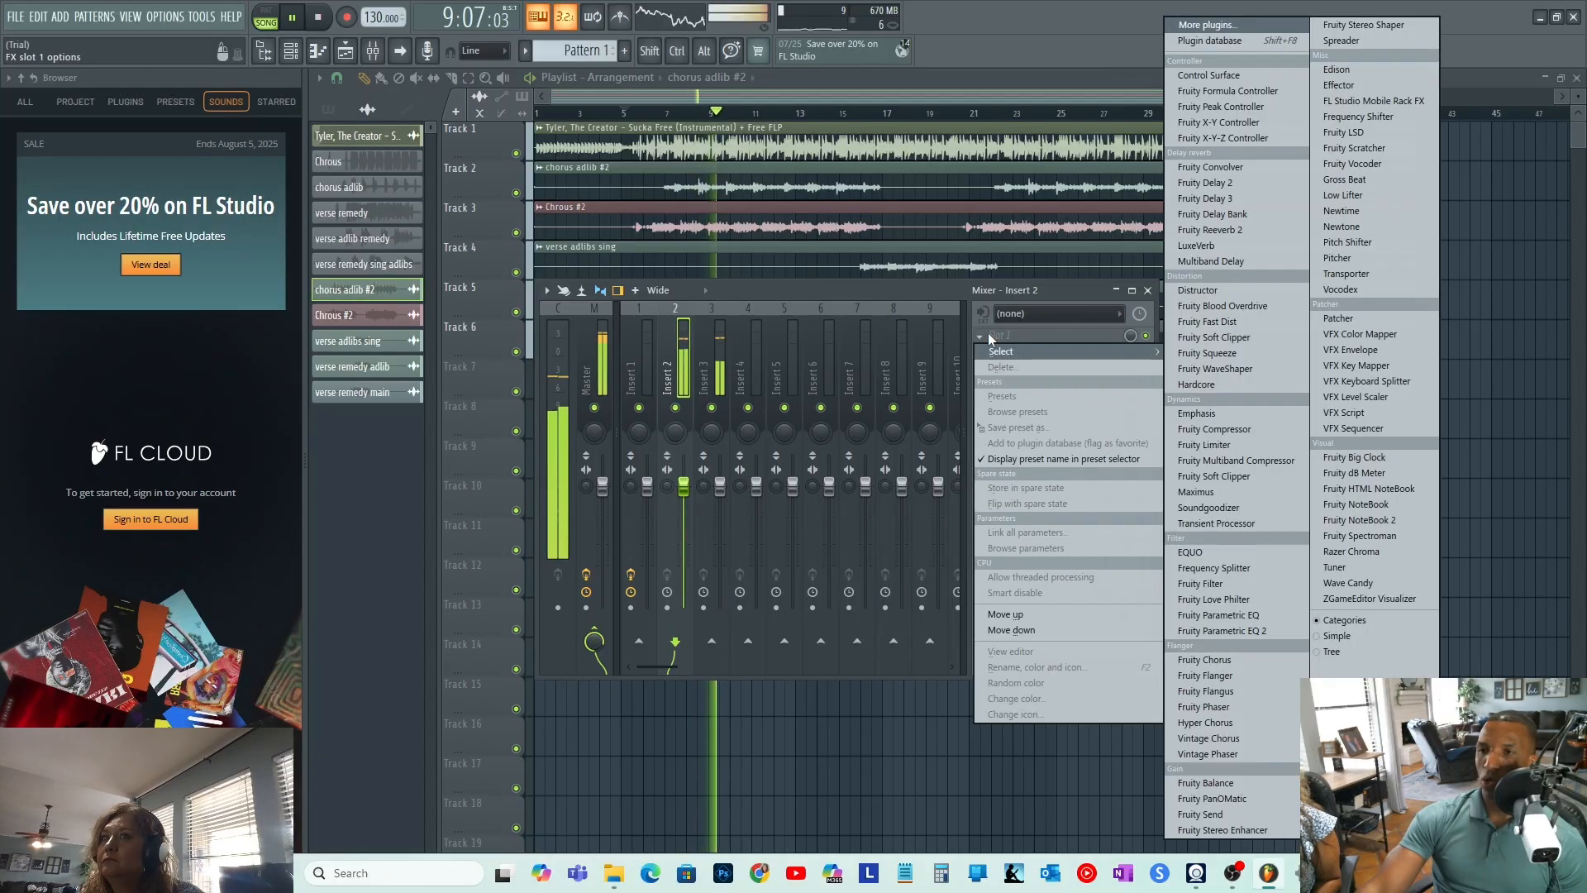
pyautogui.click(995, 335)
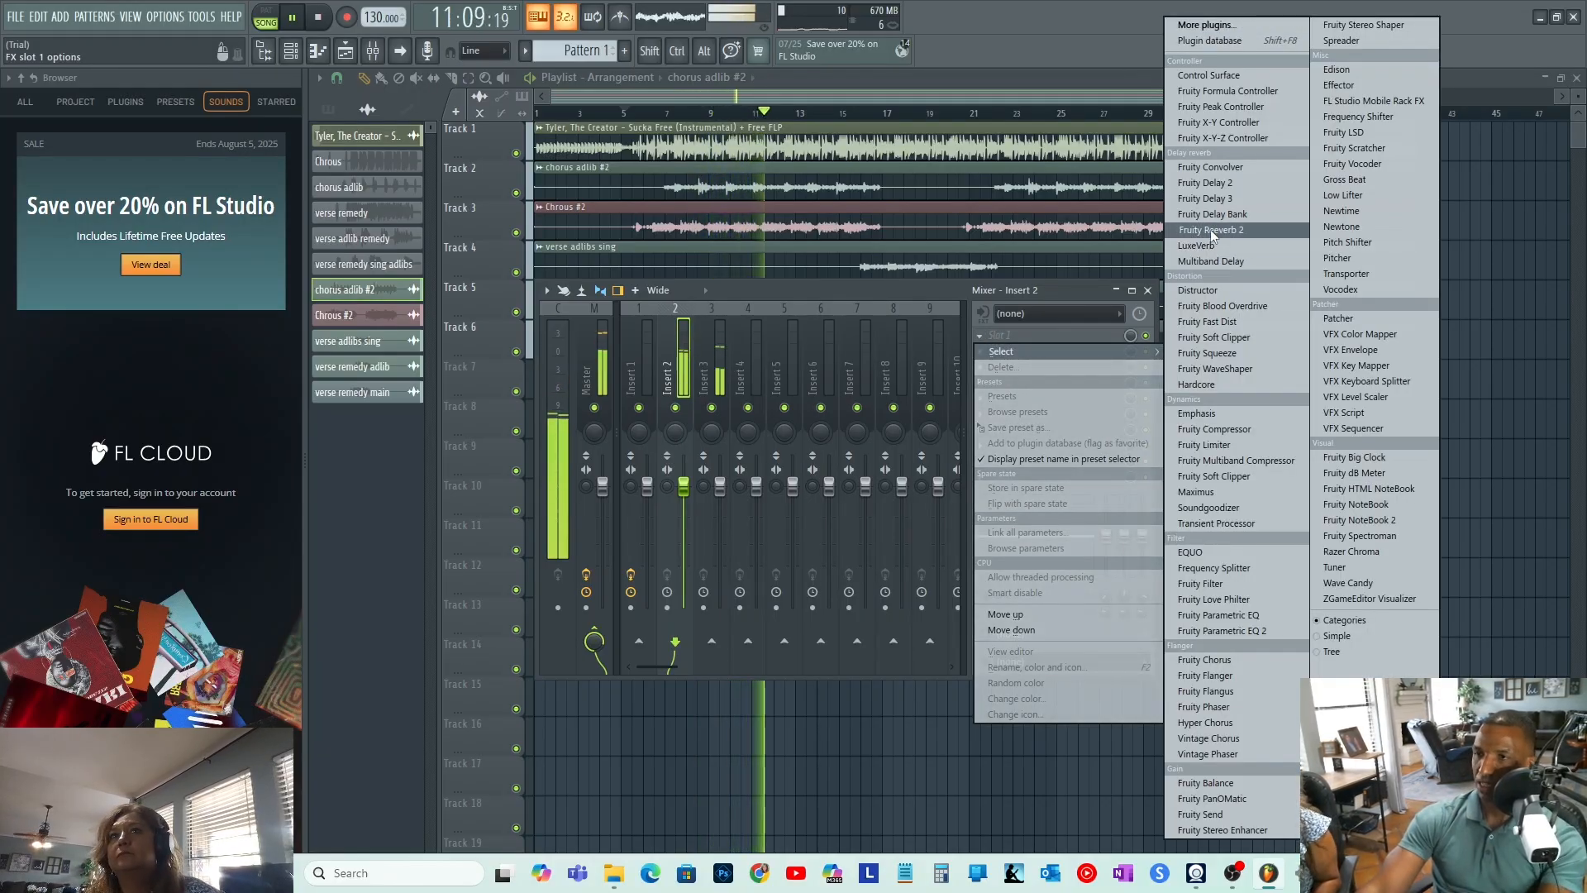
pyautogui.click(1272, 616)
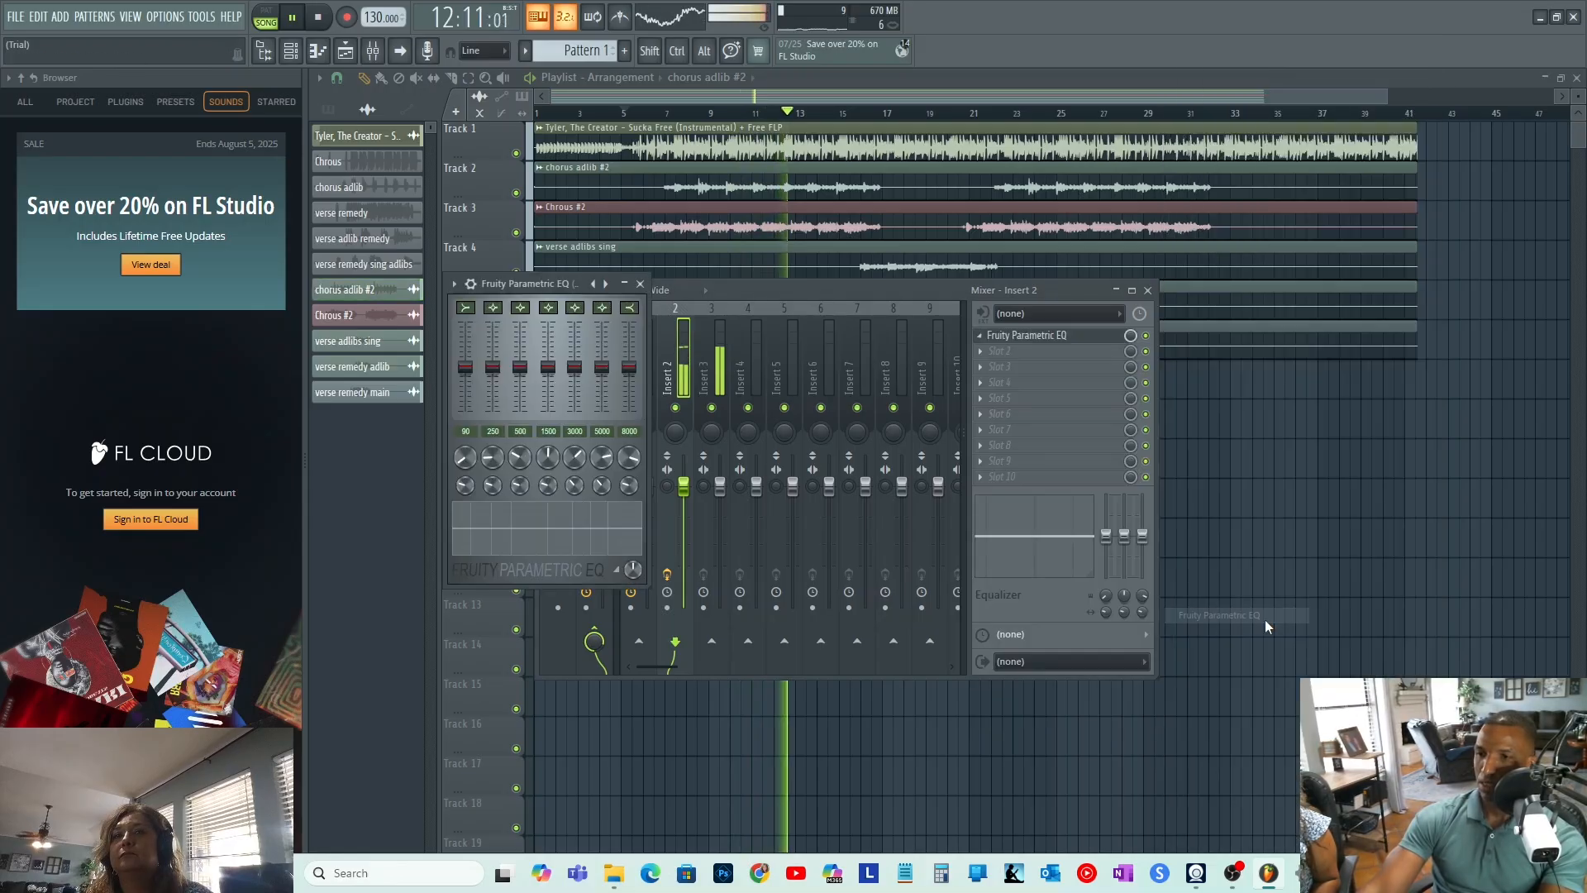
pyautogui.click(641, 284)
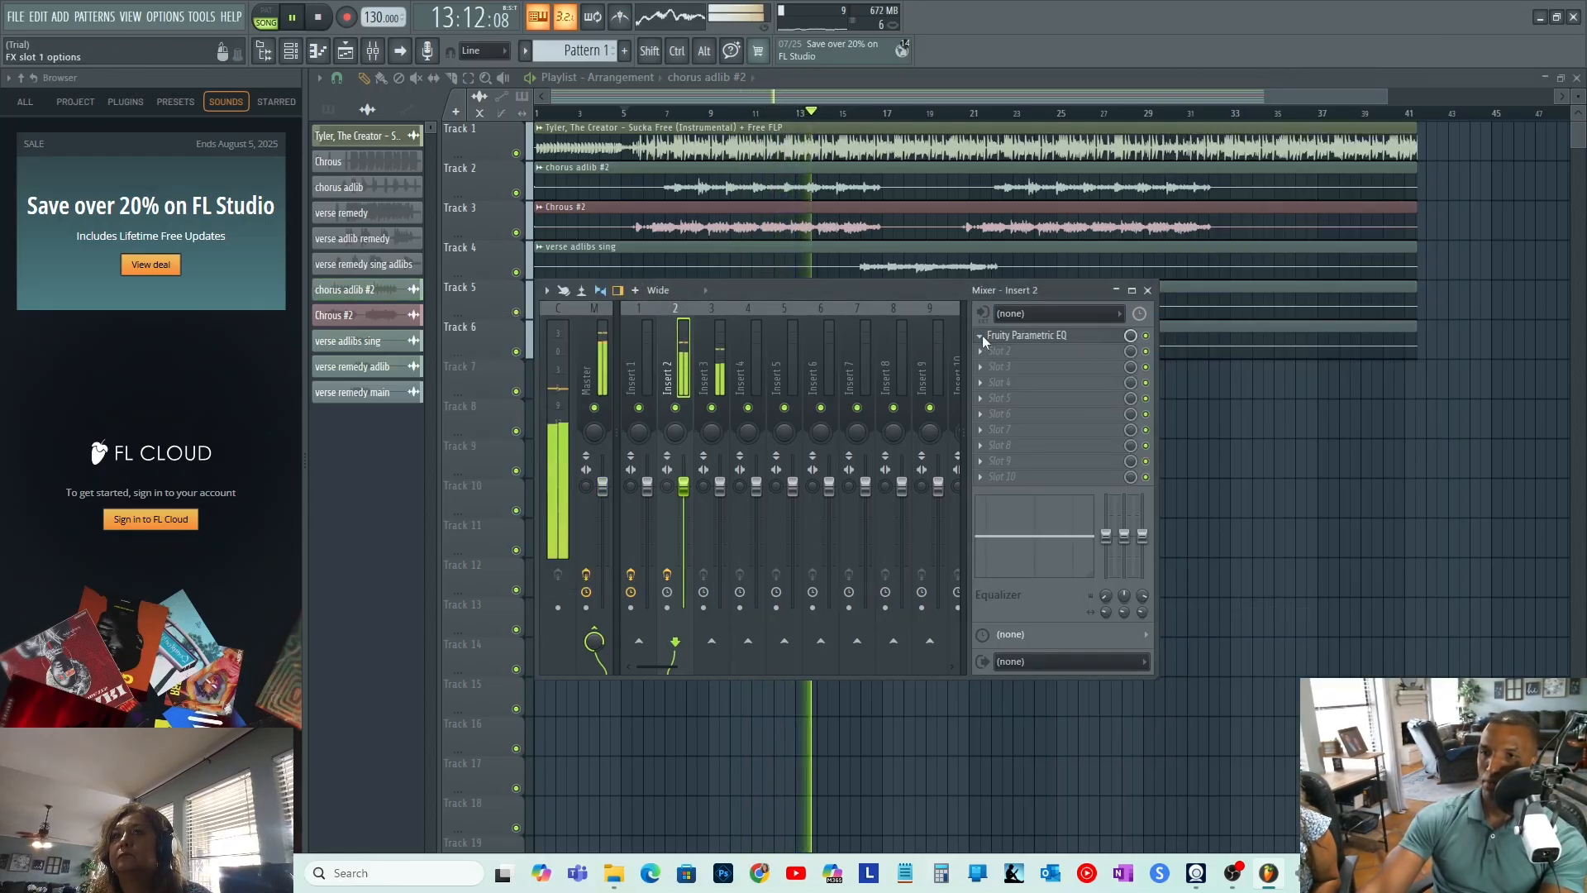
# - Replace the Fruity Parametric EQ in the first slot of insert 2 with Fruity Parametric EQ 2
pyautogui.rightClick(982, 335)
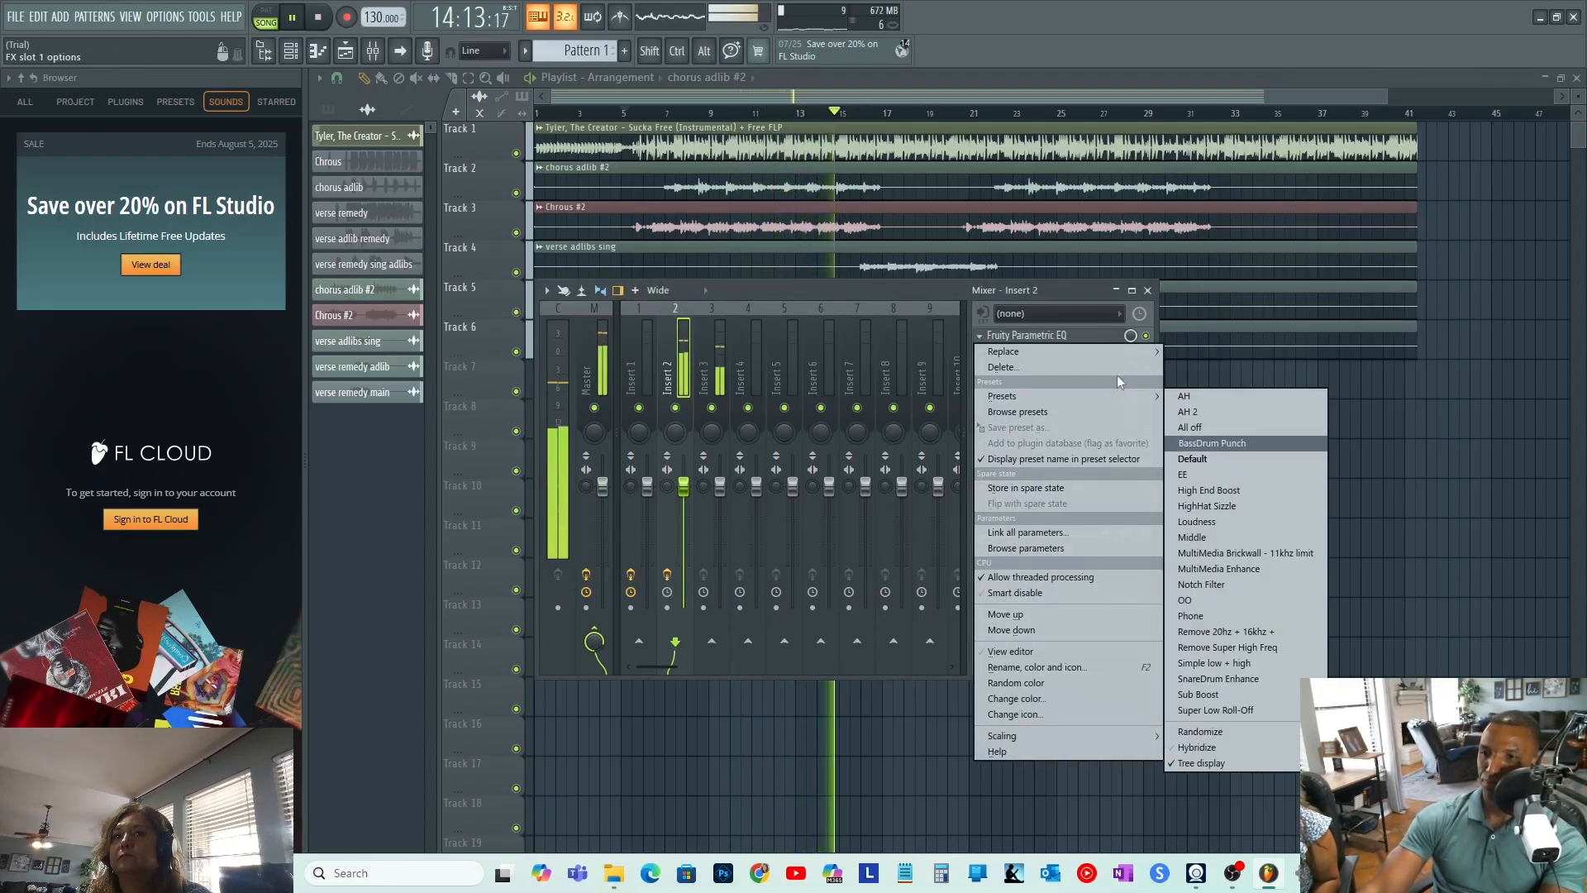
pyautogui.moveTo(1068, 347)
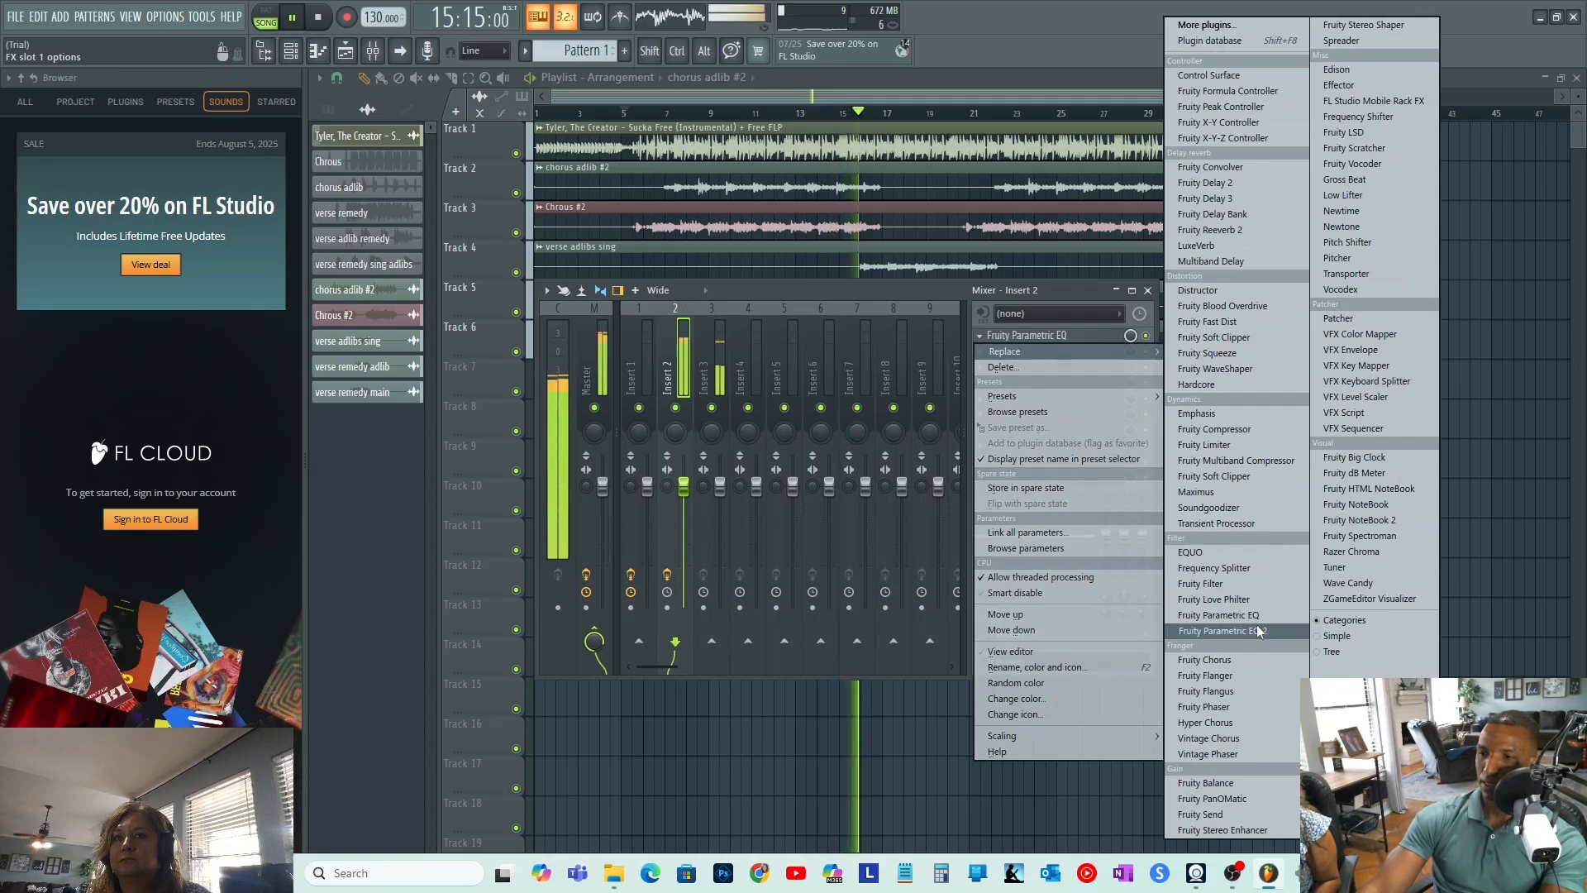
pyautogui.click(1221, 631)
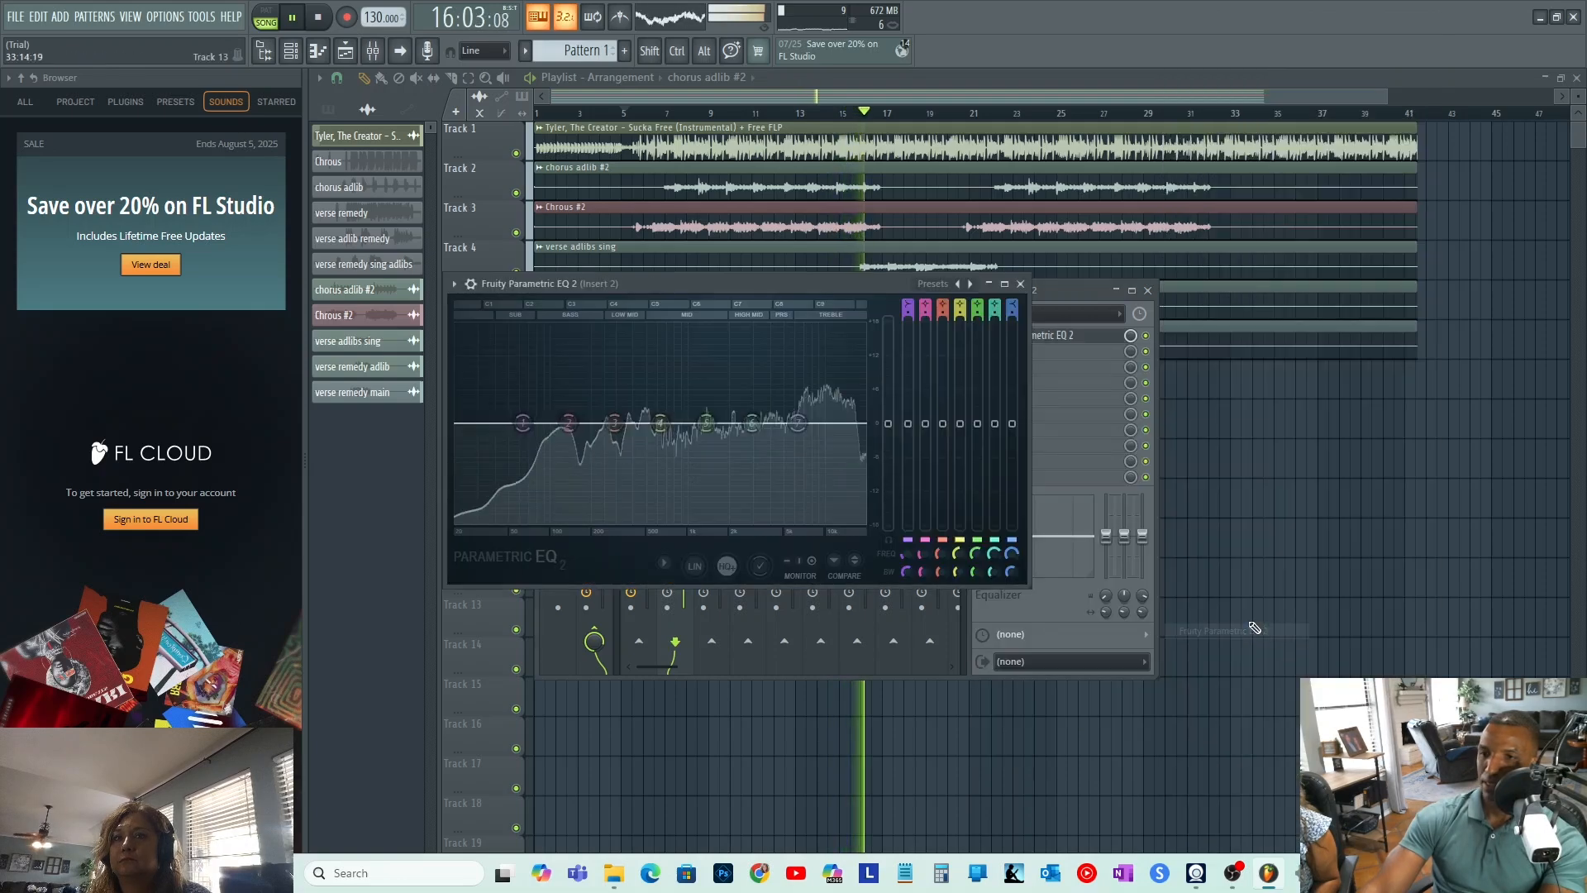
# - Choose the 30Hz + 18kHz cut preset for insert 2's equalizer, restart playback to hear it, and close the plugin window
pyautogui.click(971, 284)
pyautogui.click(971, 283)
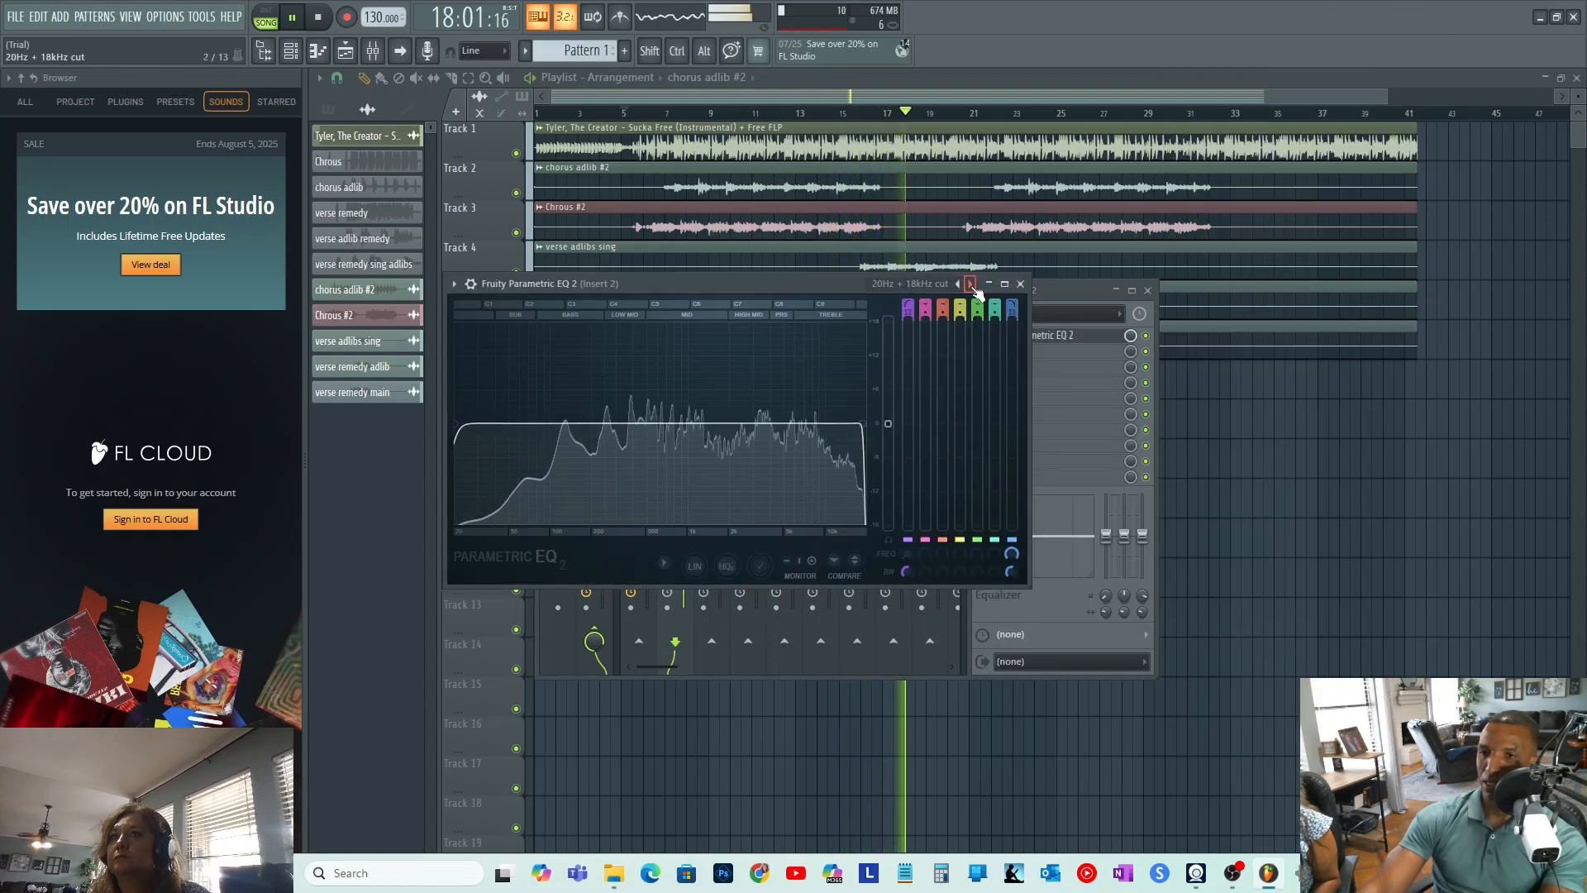
pyautogui.click(971, 283)
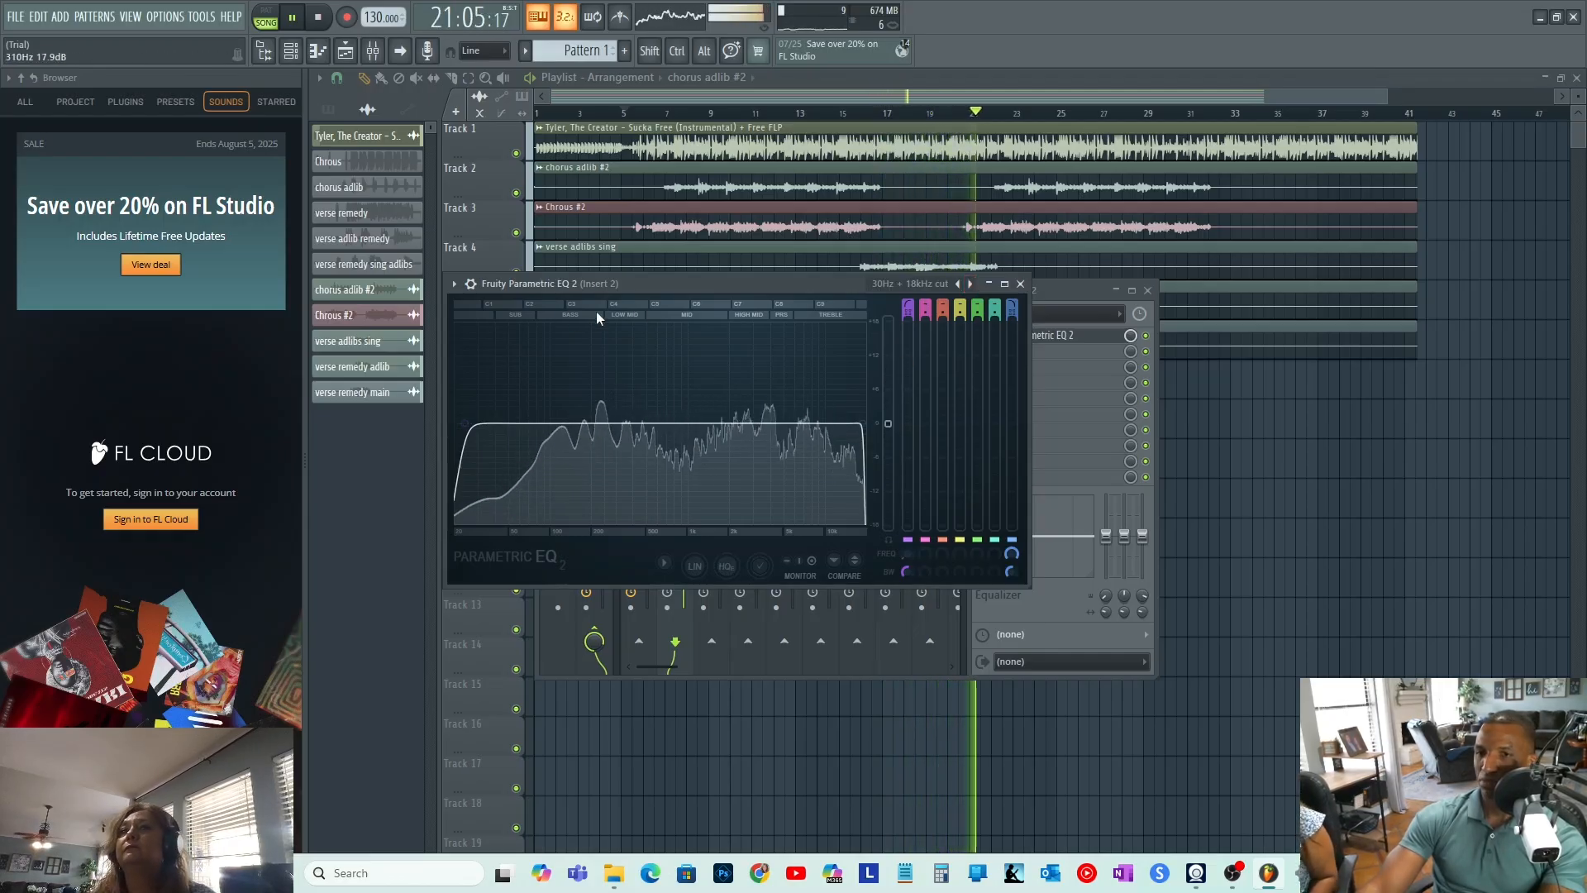
pyautogui.press('space')
pyautogui.press('space')
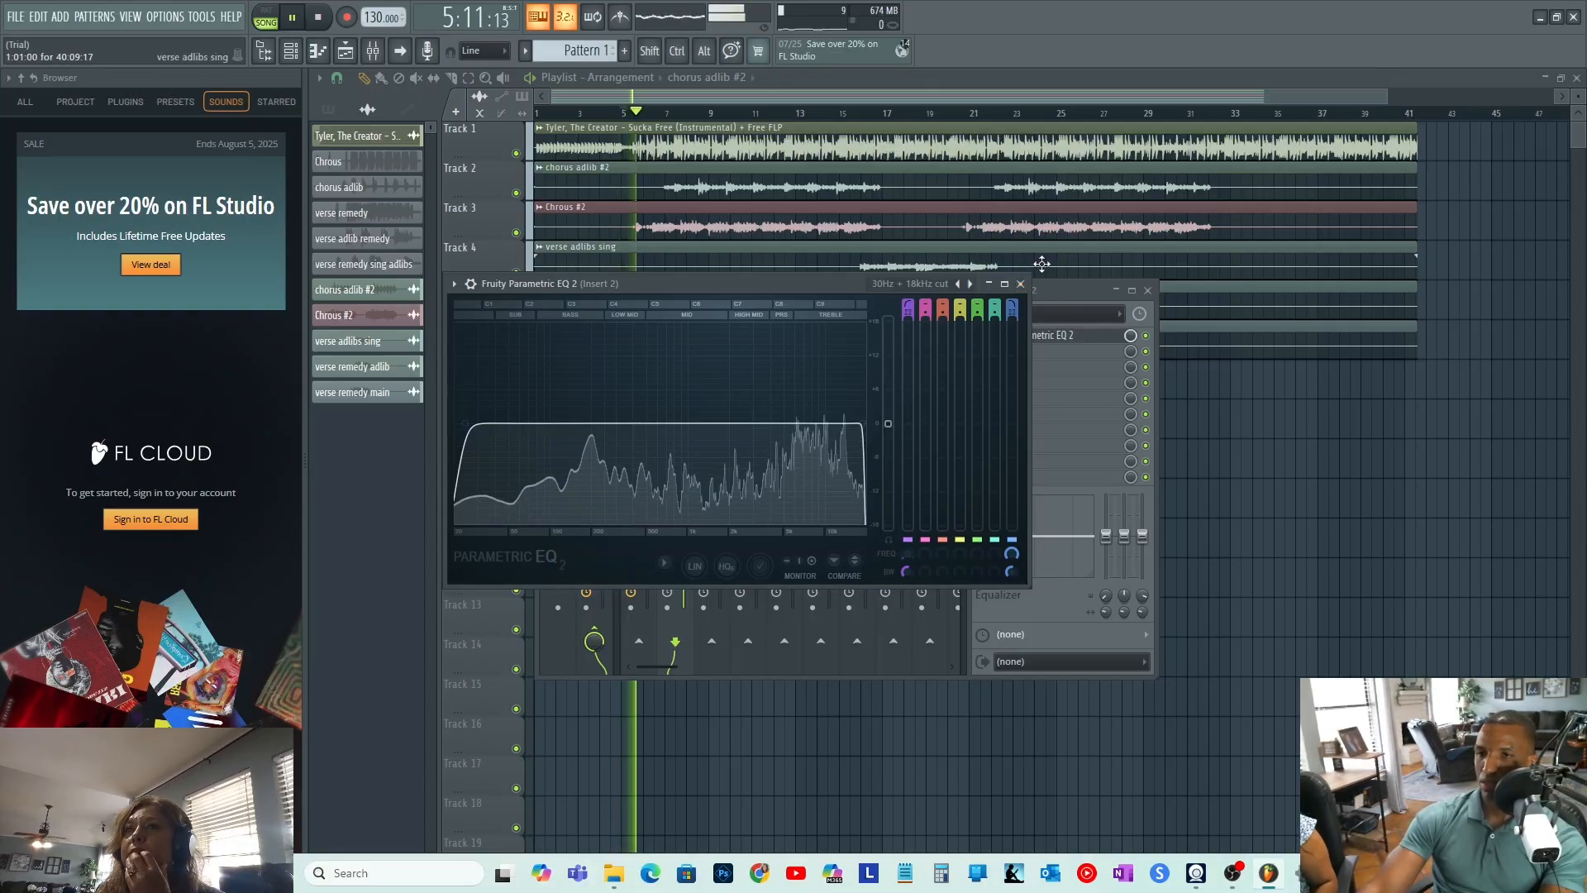
pyautogui.click(1020, 284)
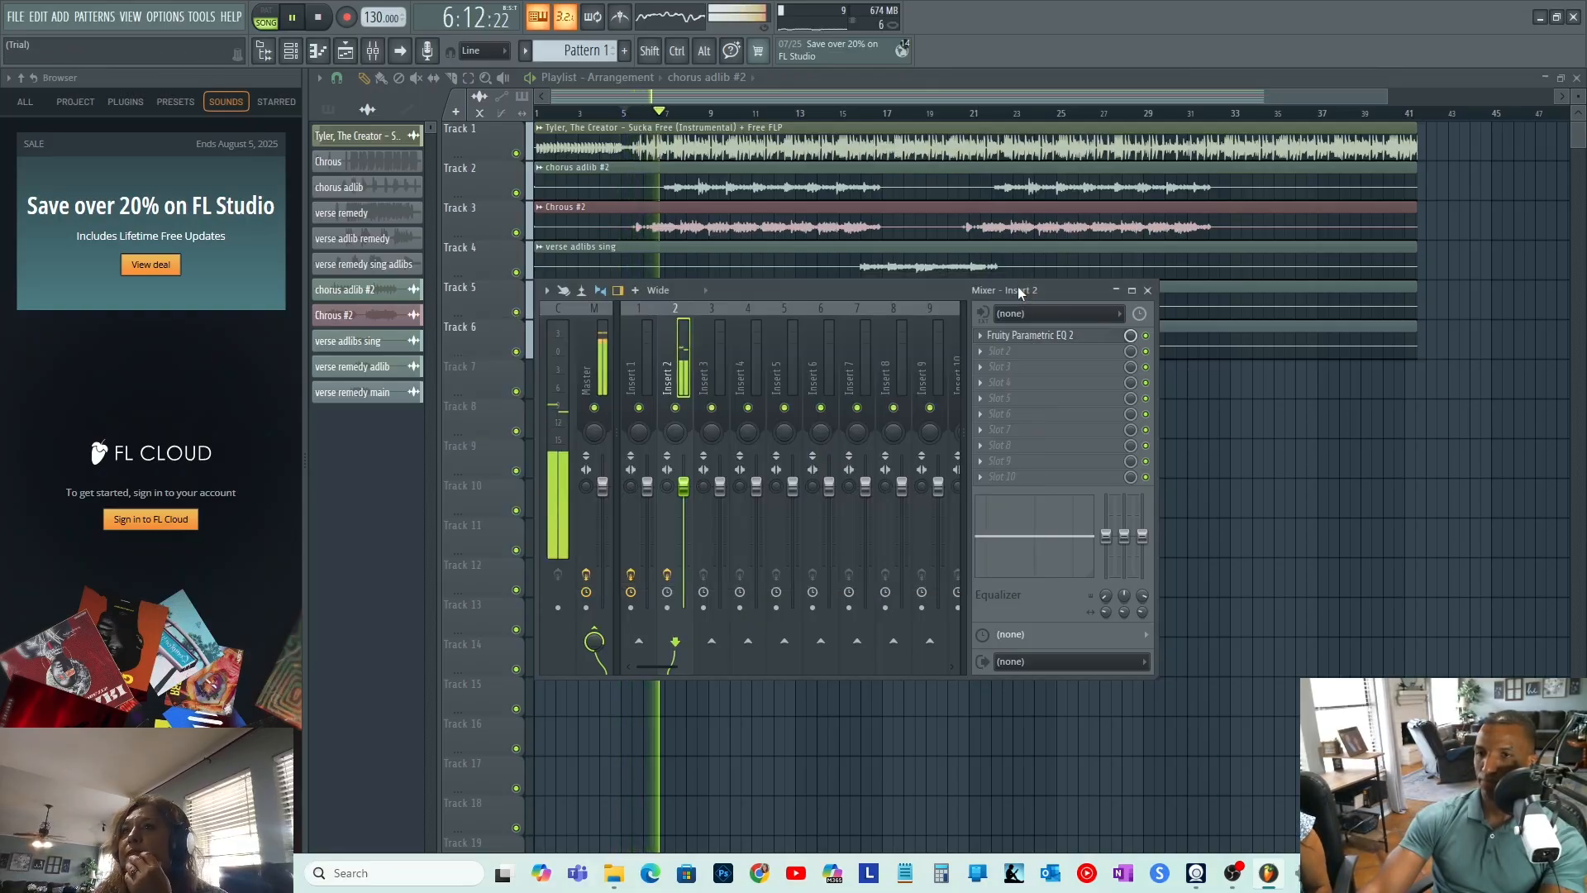
# - Load Fruity Reeverb 2 in the second slot of insert 2, lower its wet level, and close its window
pyautogui.click(987, 354)
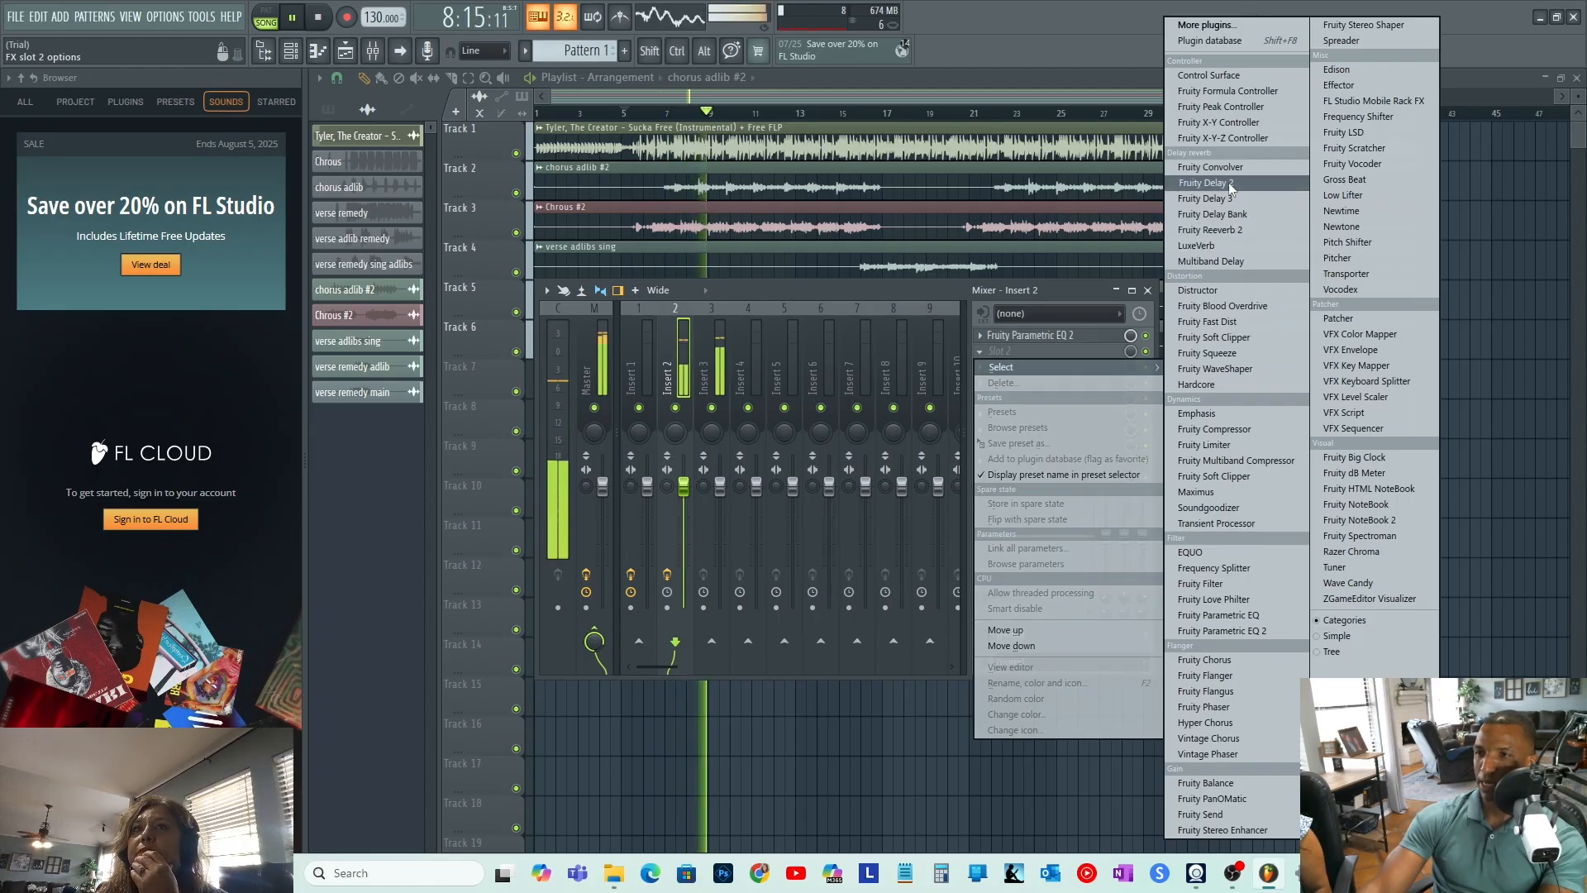
pyautogui.click(1215, 230)
pyautogui.moveTo(891, 357); pyautogui.dragTo(890, 366)
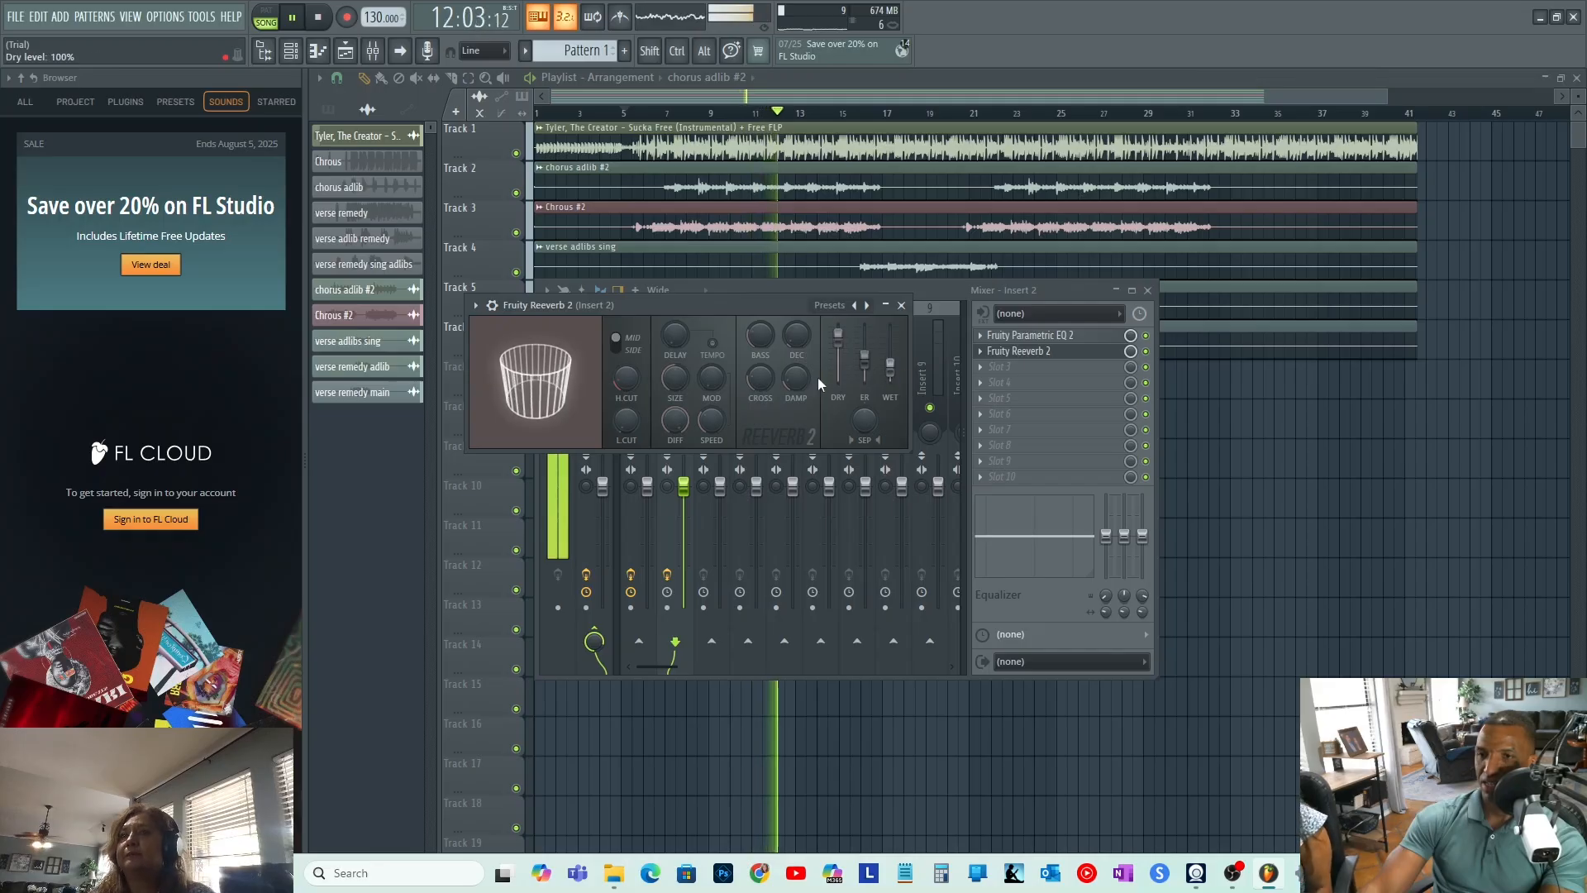
pyautogui.moveTo(890, 364); pyautogui.dragTo(891, 372)
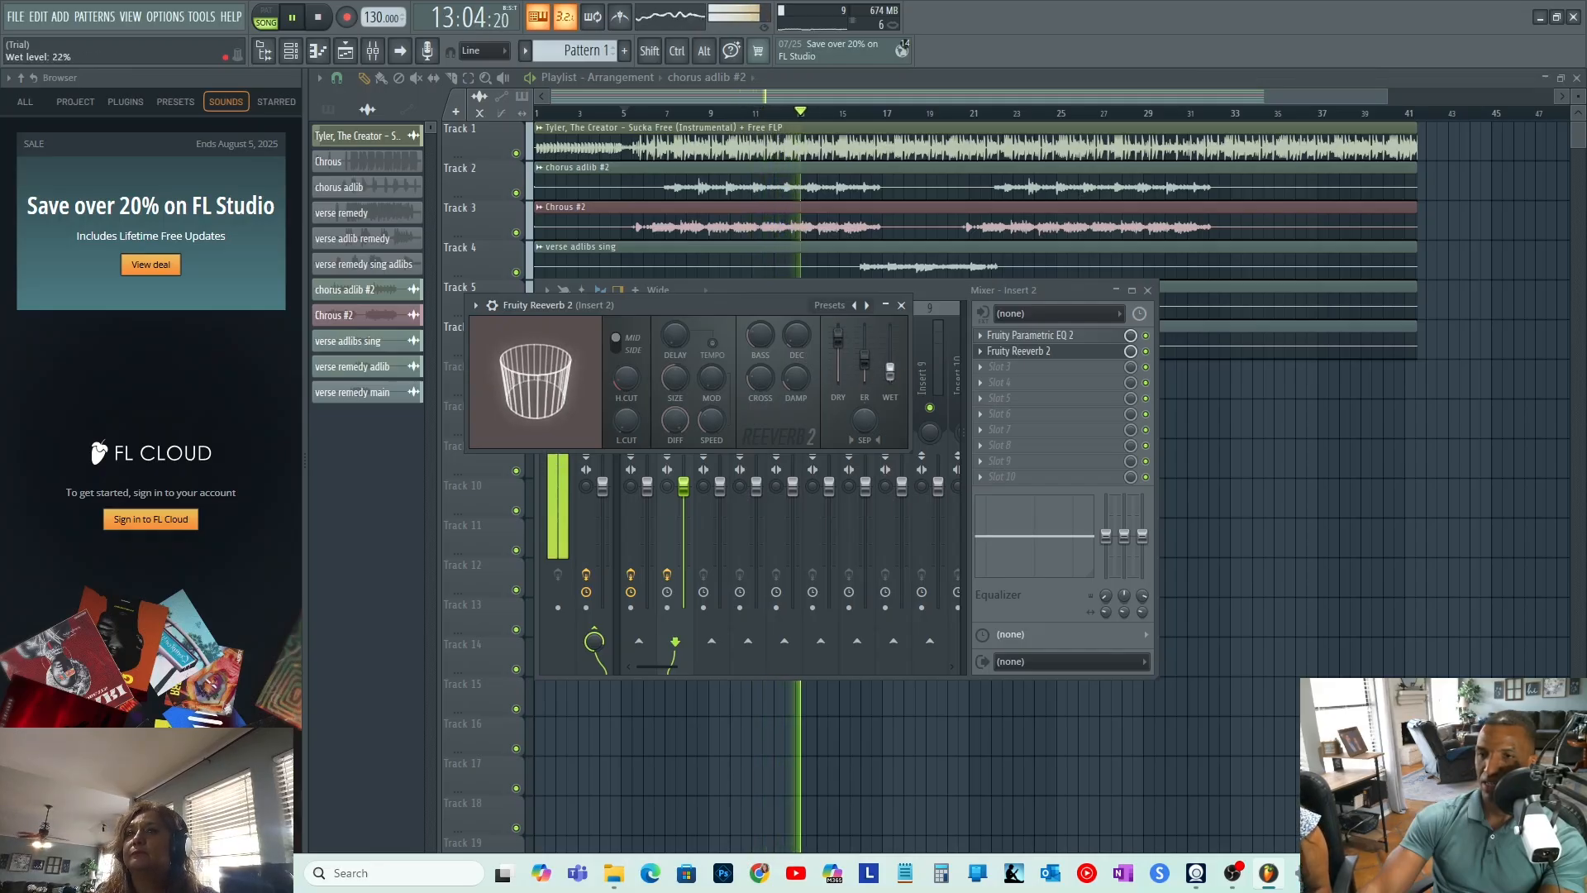
pyautogui.moveTo(890, 369); pyautogui.dragTo(891, 376)
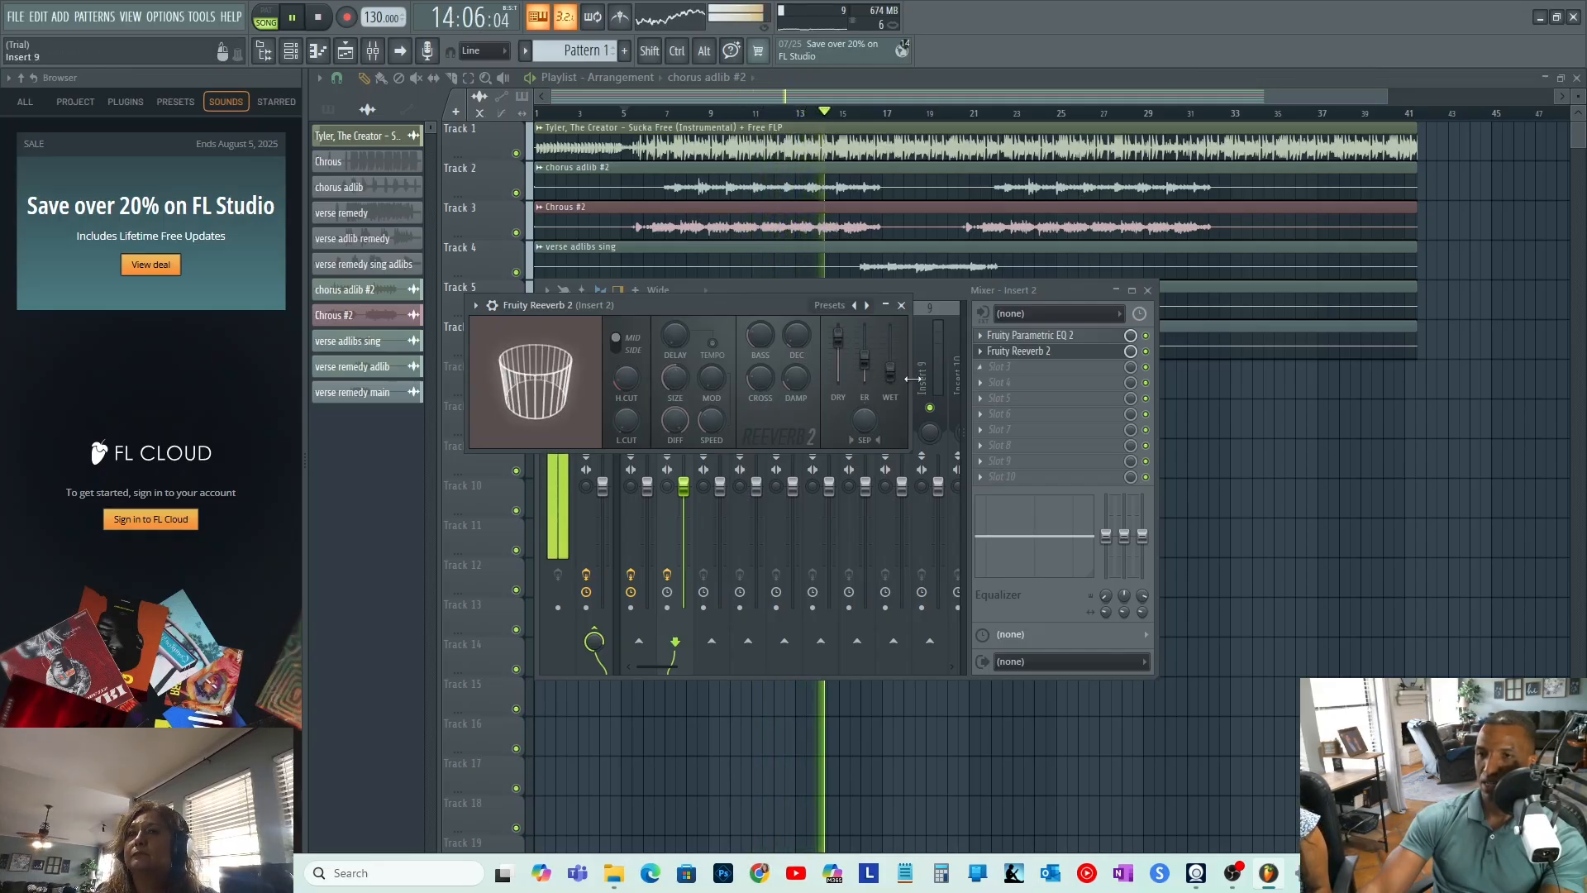
pyautogui.click(902, 306)
# - Load Soundgoodizer in the third slot of insert 2 at an amount of 15%, and toggle the insert's effects to compare the sound
pyautogui.click(982, 369)
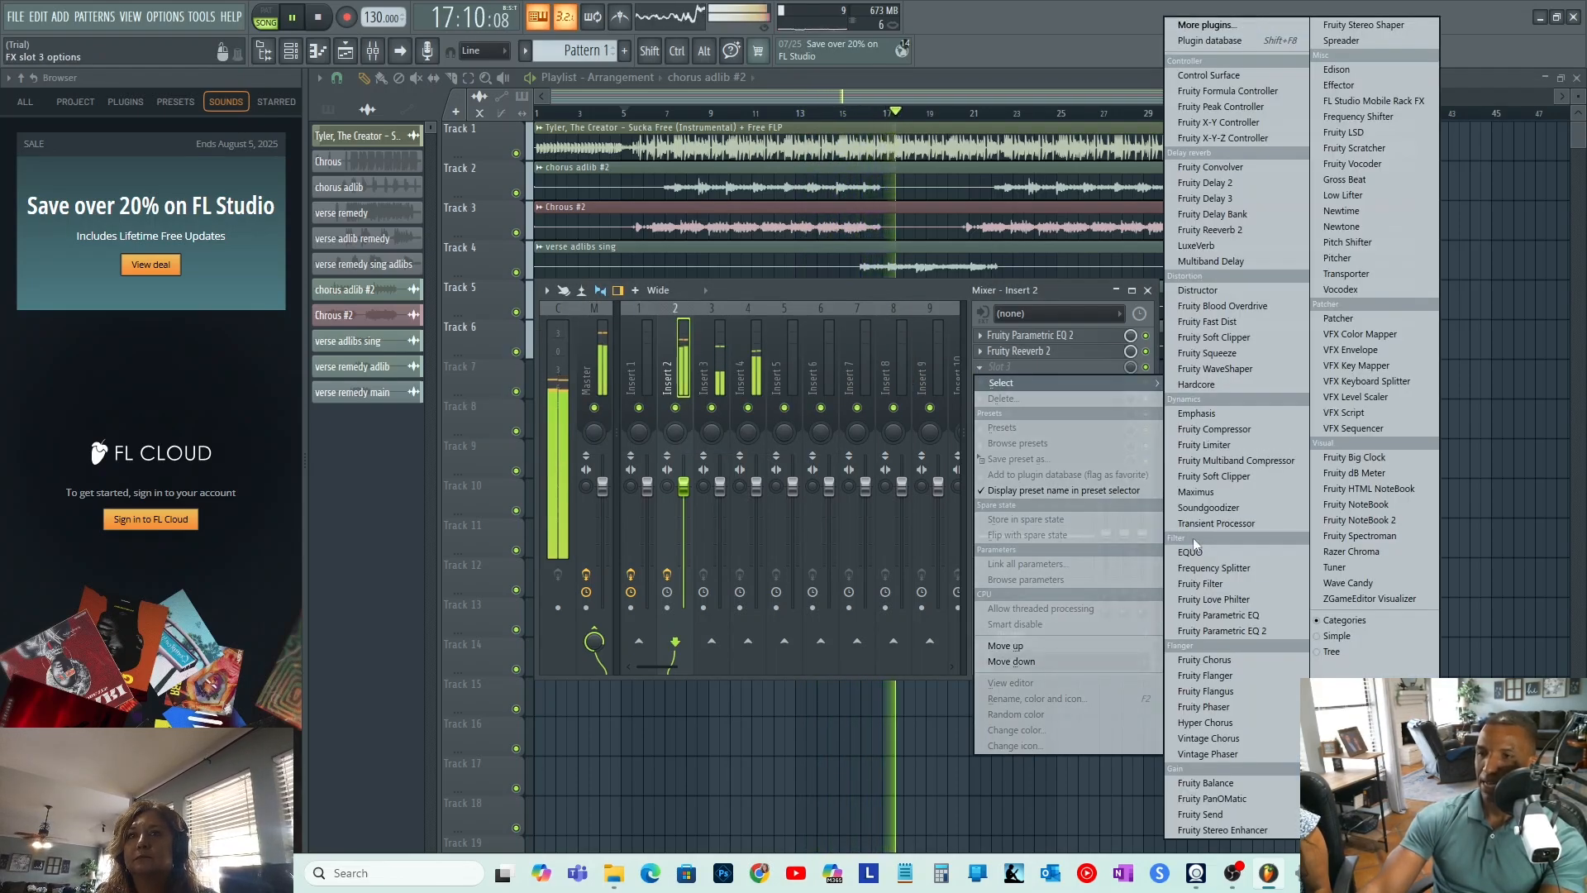
pyautogui.click(1203, 506)
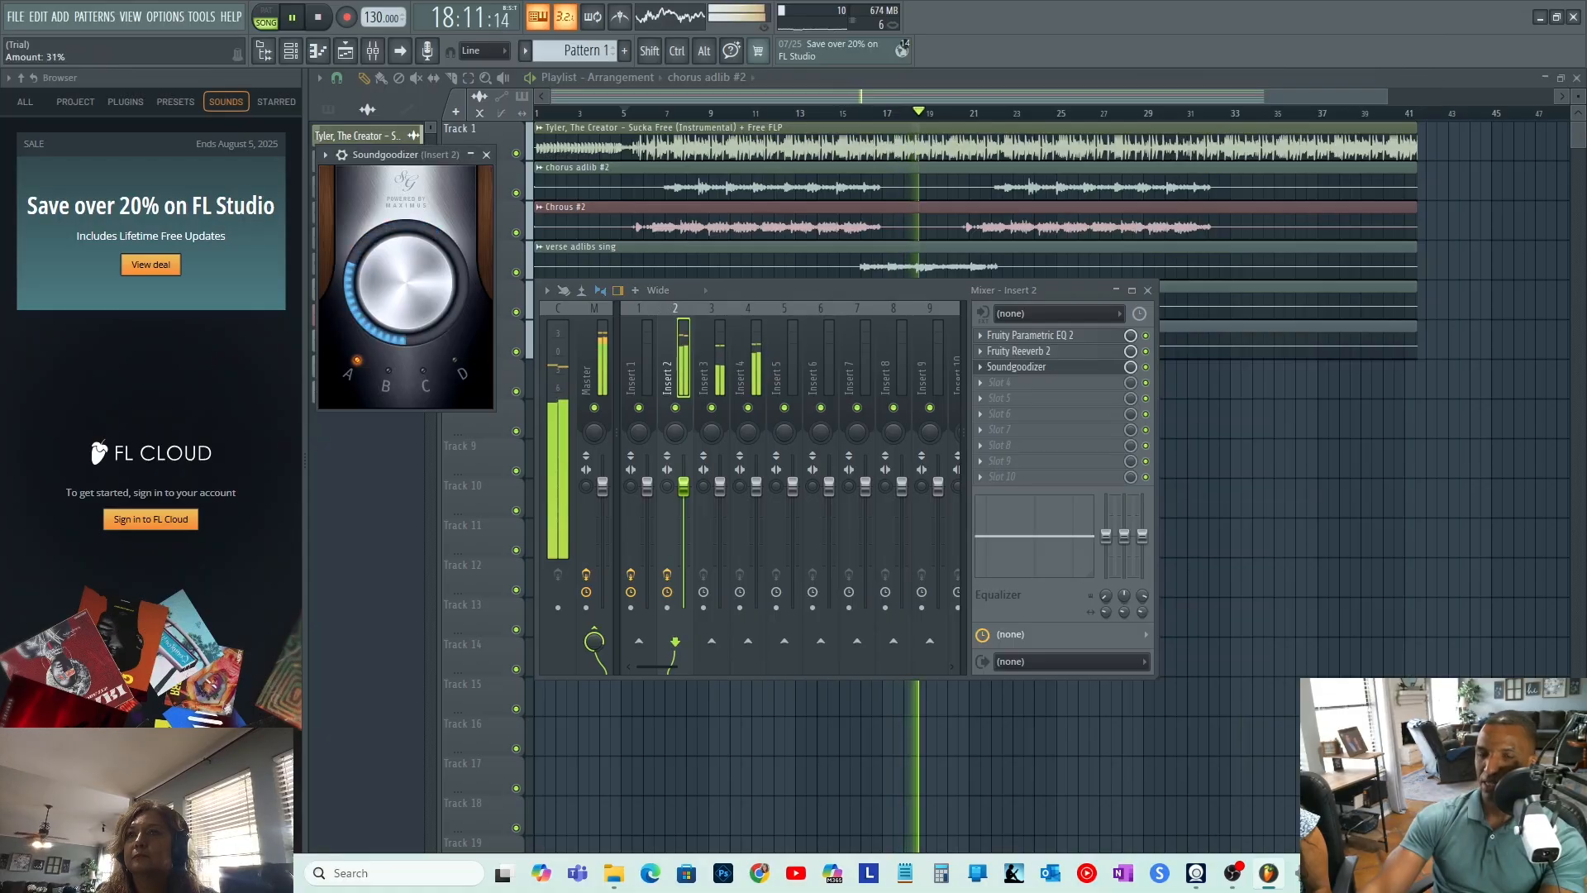
pyautogui.moveTo(420, 276); pyautogui.dragTo(420, 291)
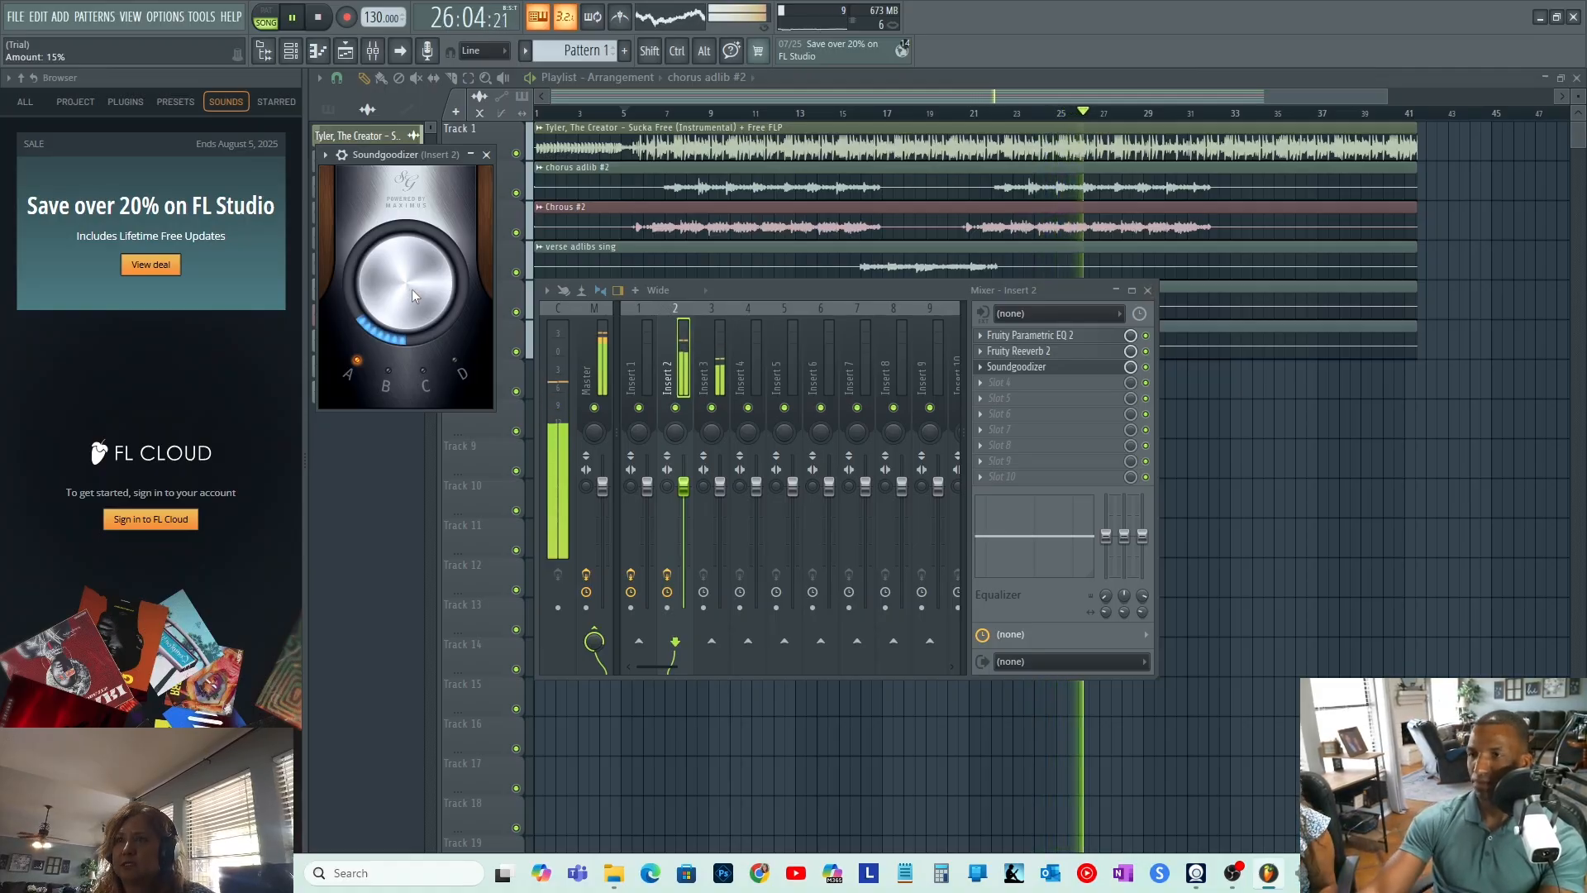
pyautogui.click(1146, 352)
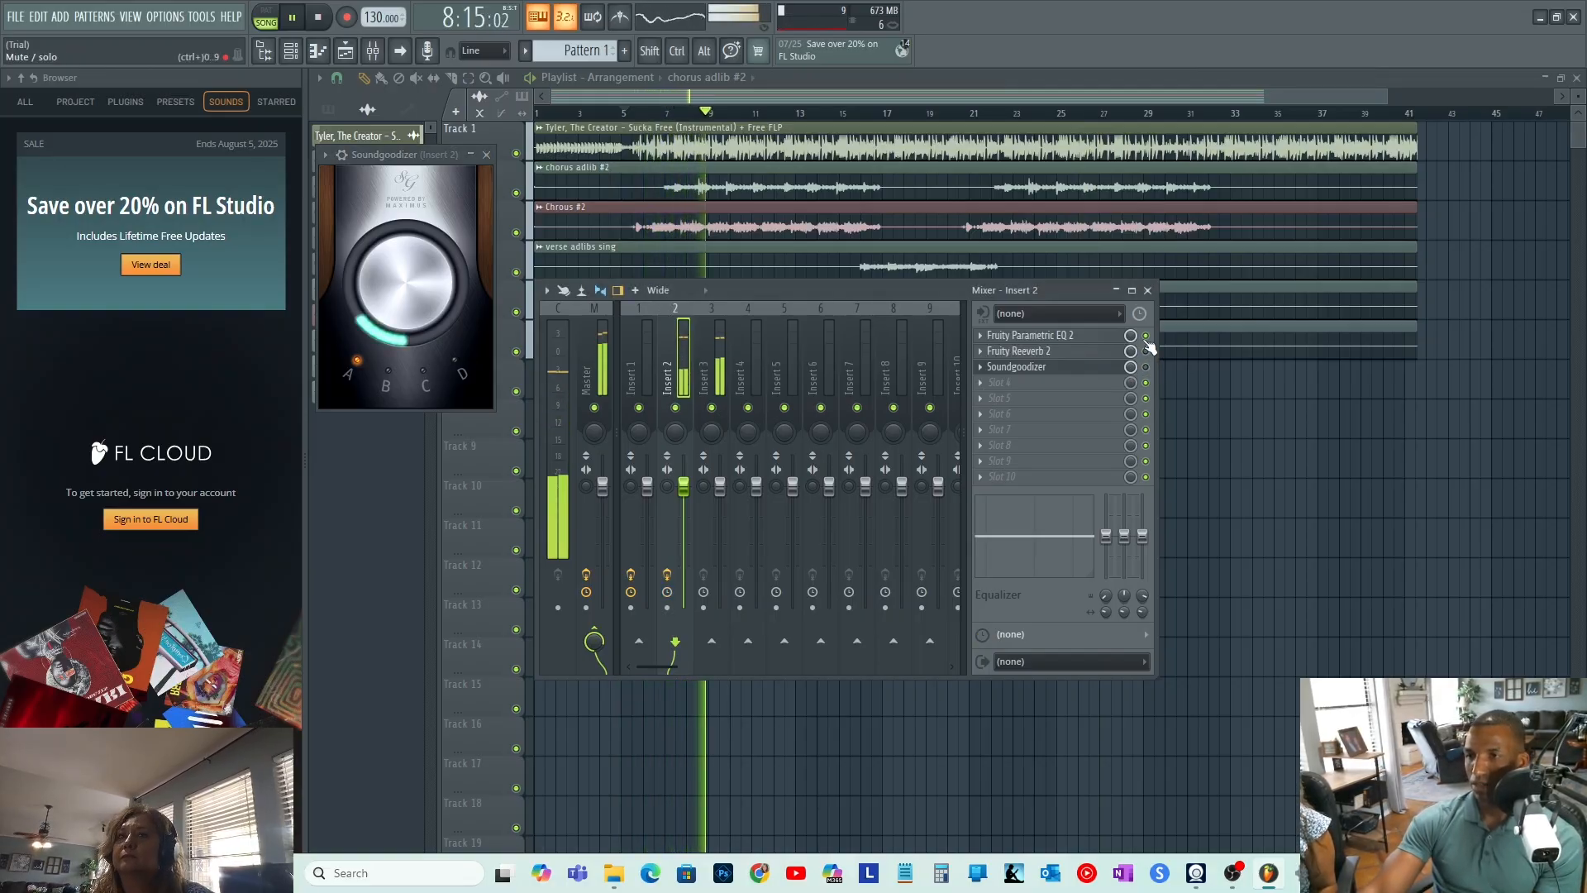
pyautogui.click(1146, 335)
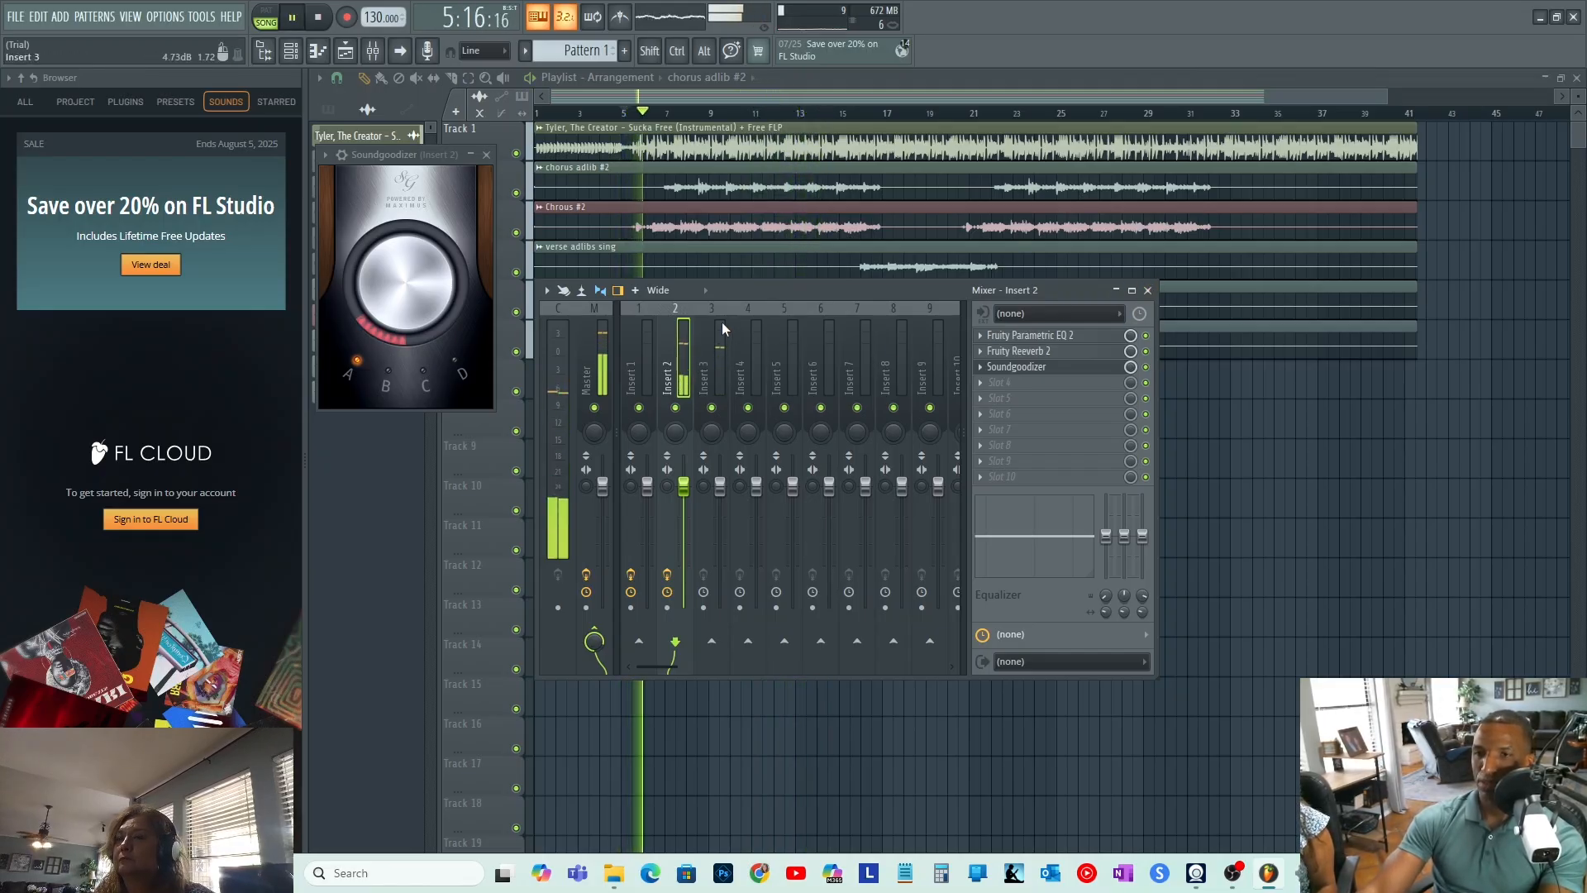
# - Load Fruity Parametric EQ 2 in the first slot of insert 3 with the 30Hz + 18kHz cut preset, and close its window
pyautogui.click(722, 322)
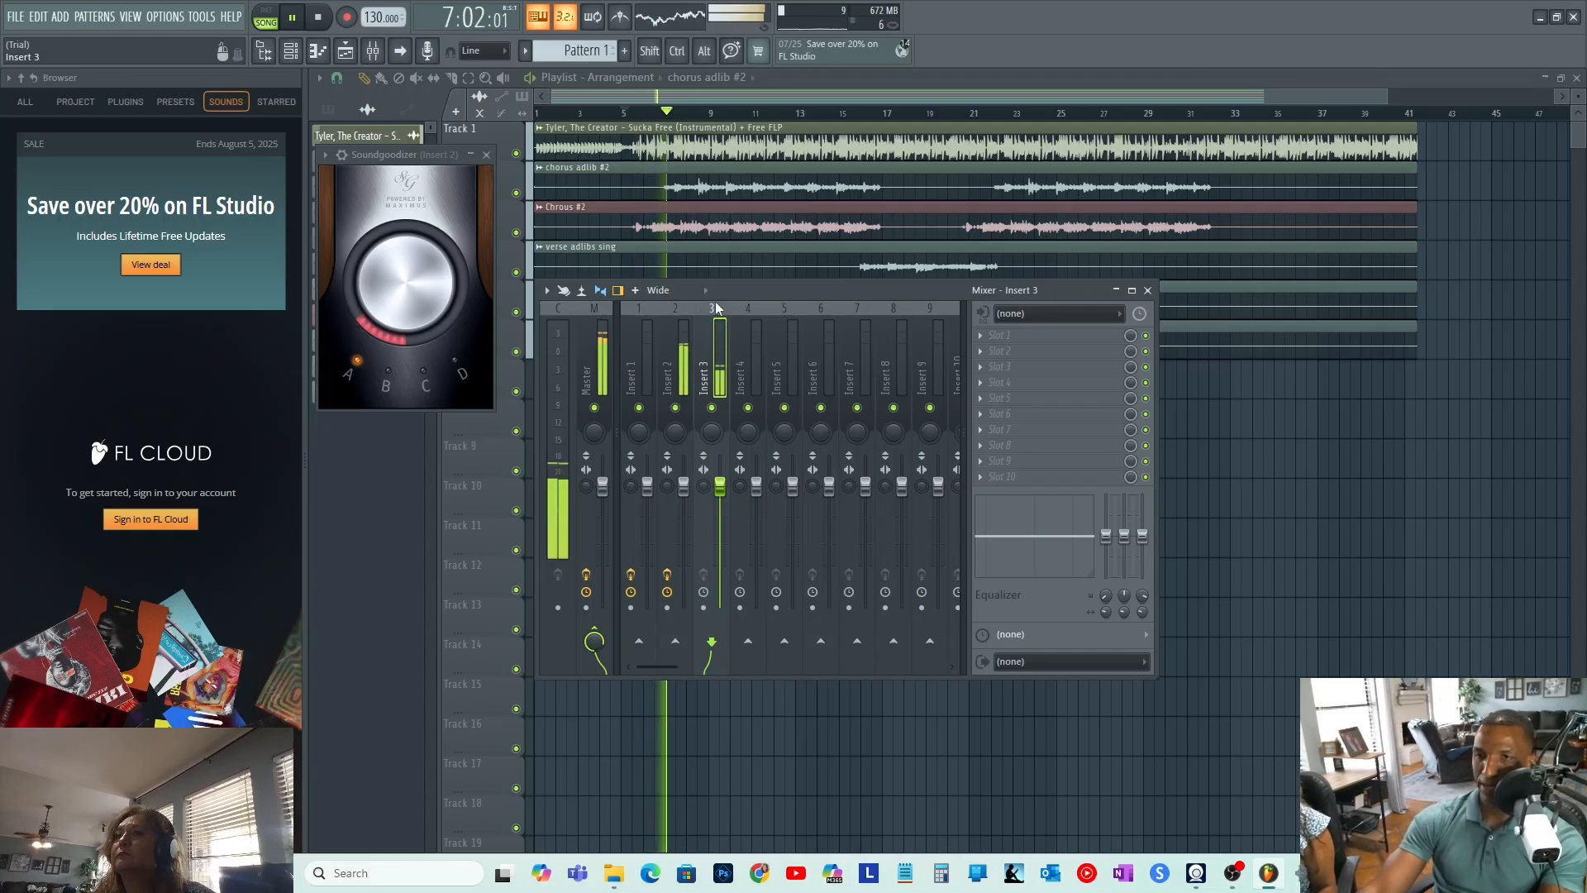
pyautogui.click(1019, 340)
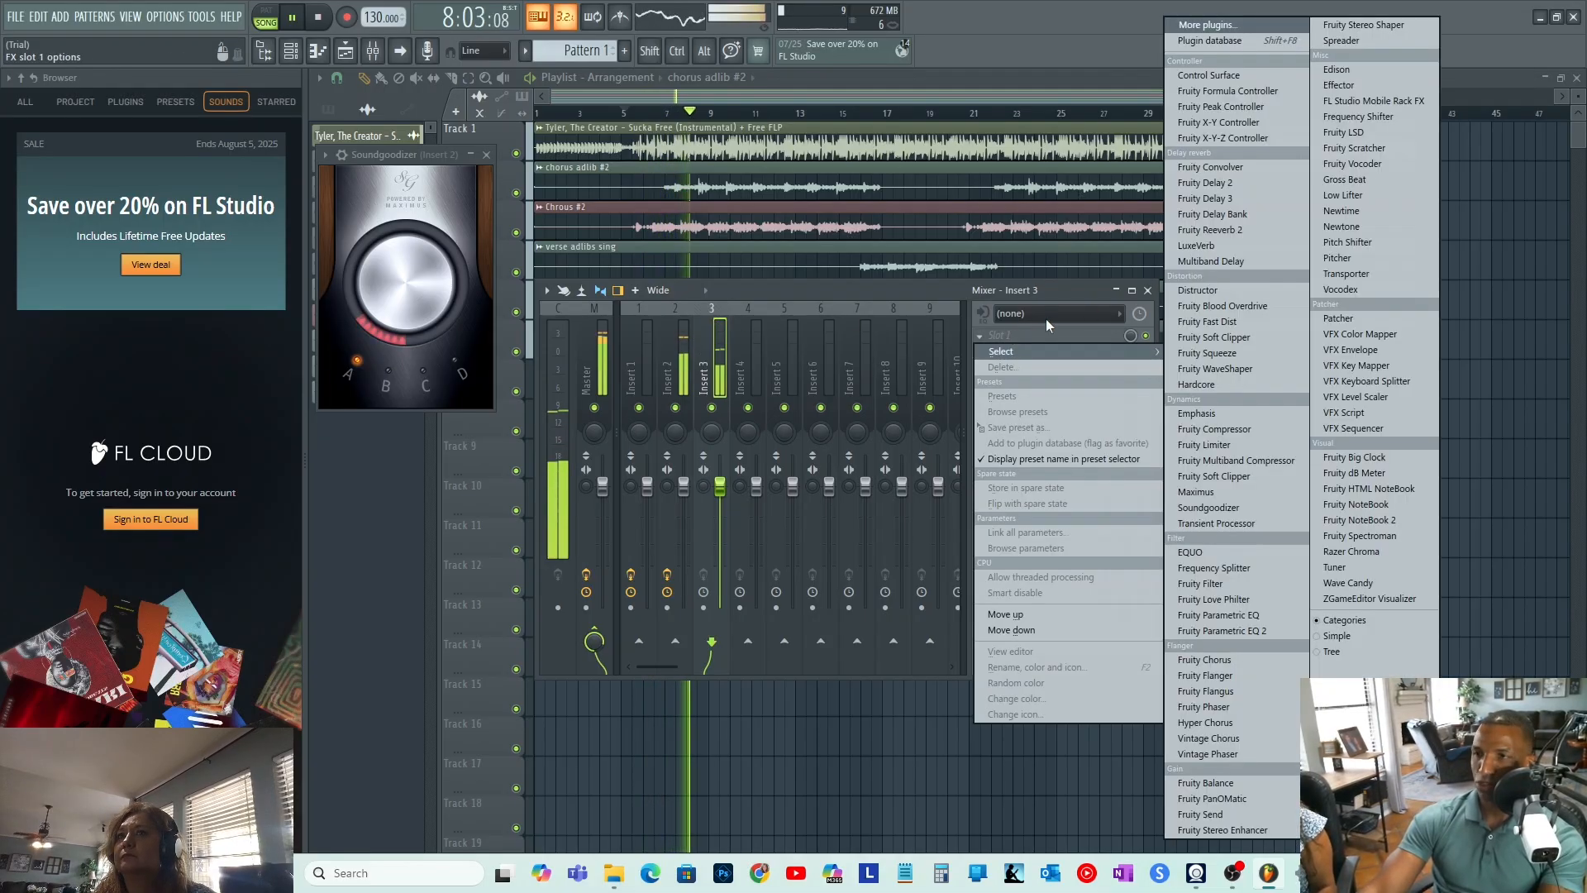
pyautogui.click(1268, 632)
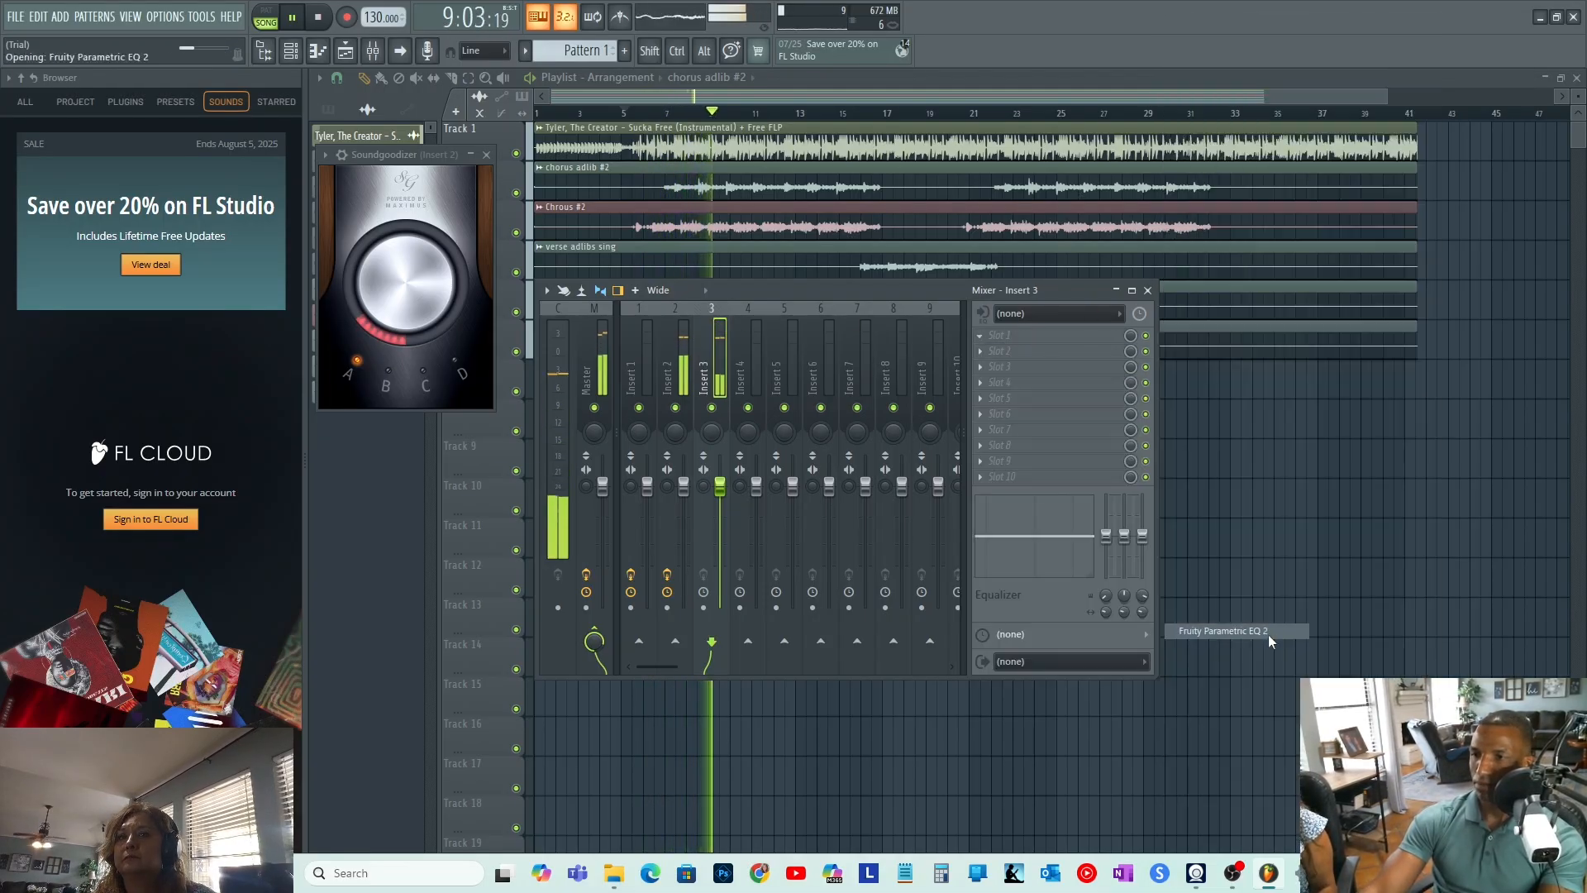
pyautogui.click(842, 155)
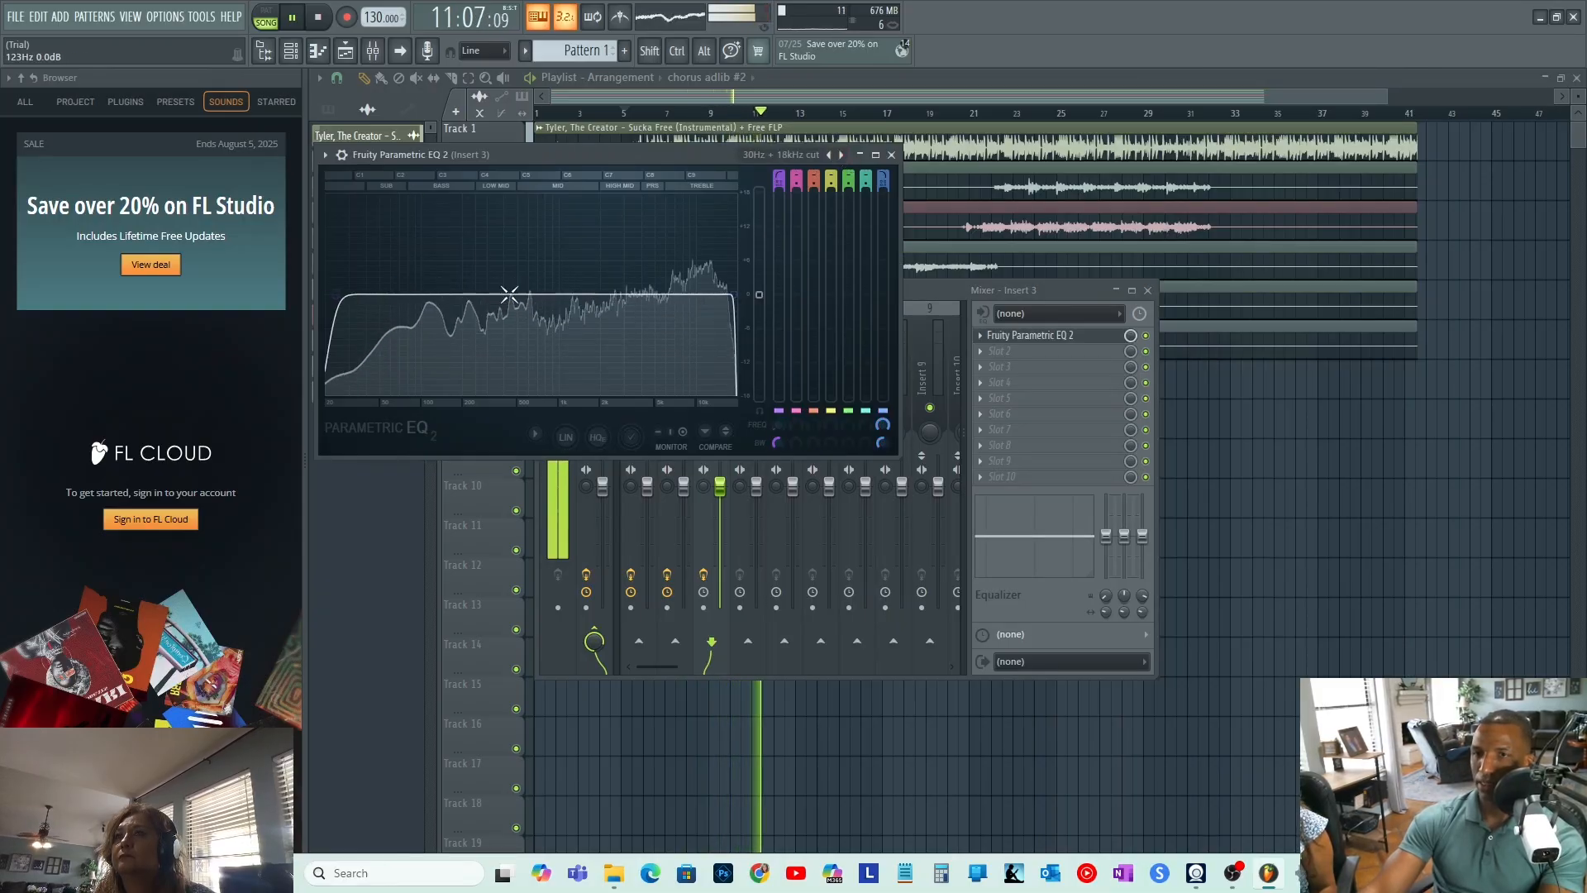
pyautogui.click(891, 155)
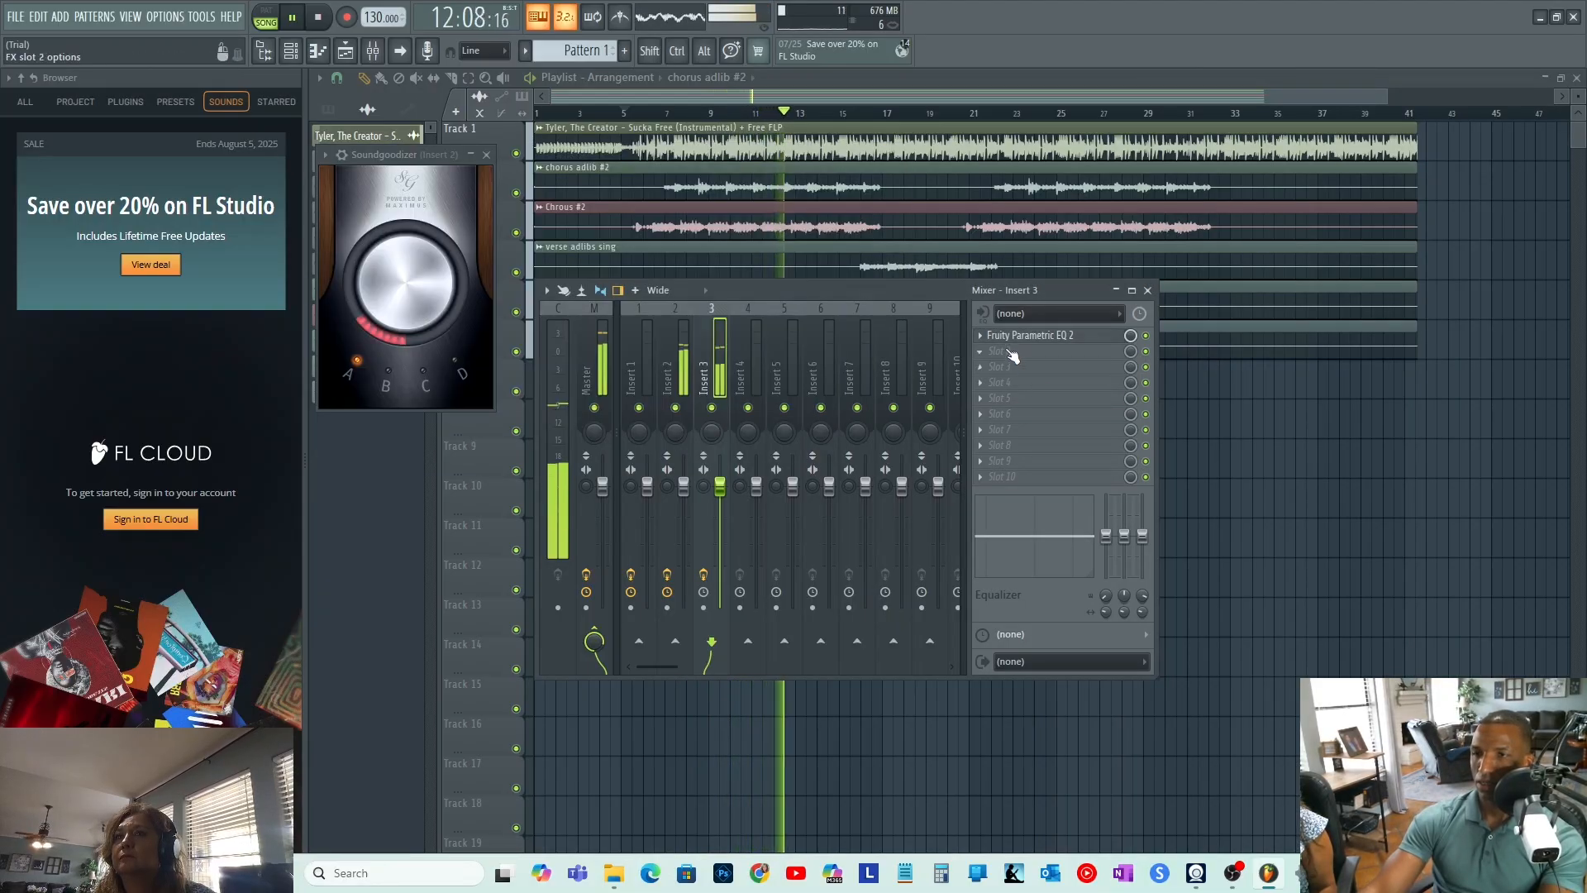
# - Add Fruity Reeverb 2 to effect slot 2 of Insert 3 and set its wet level to 25%
pyautogui.click(1012, 355)
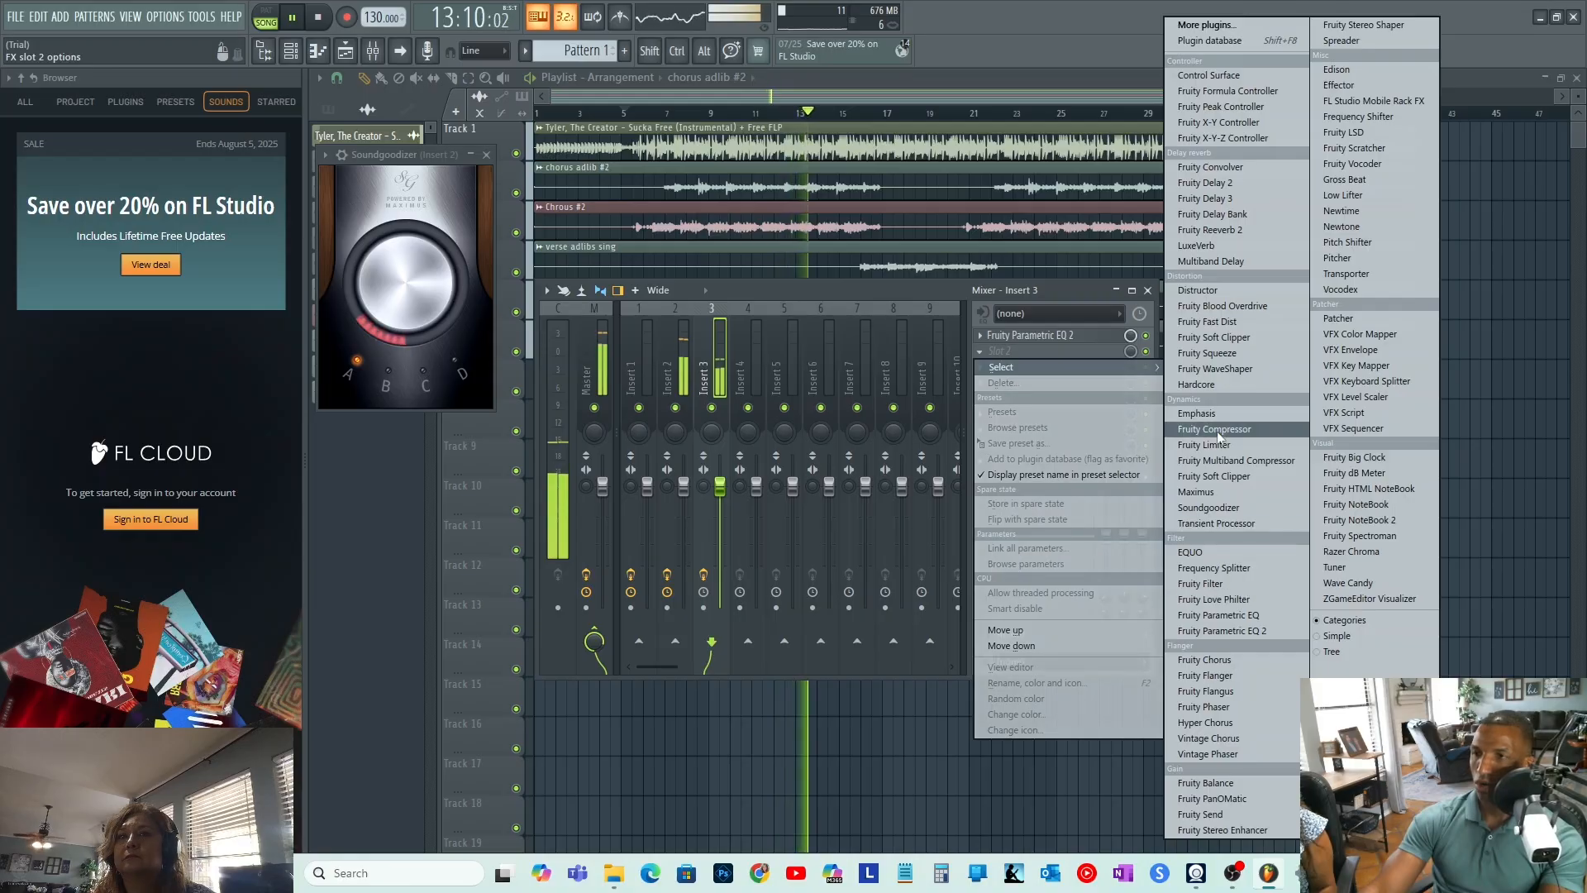
pyautogui.click(1199, 229)
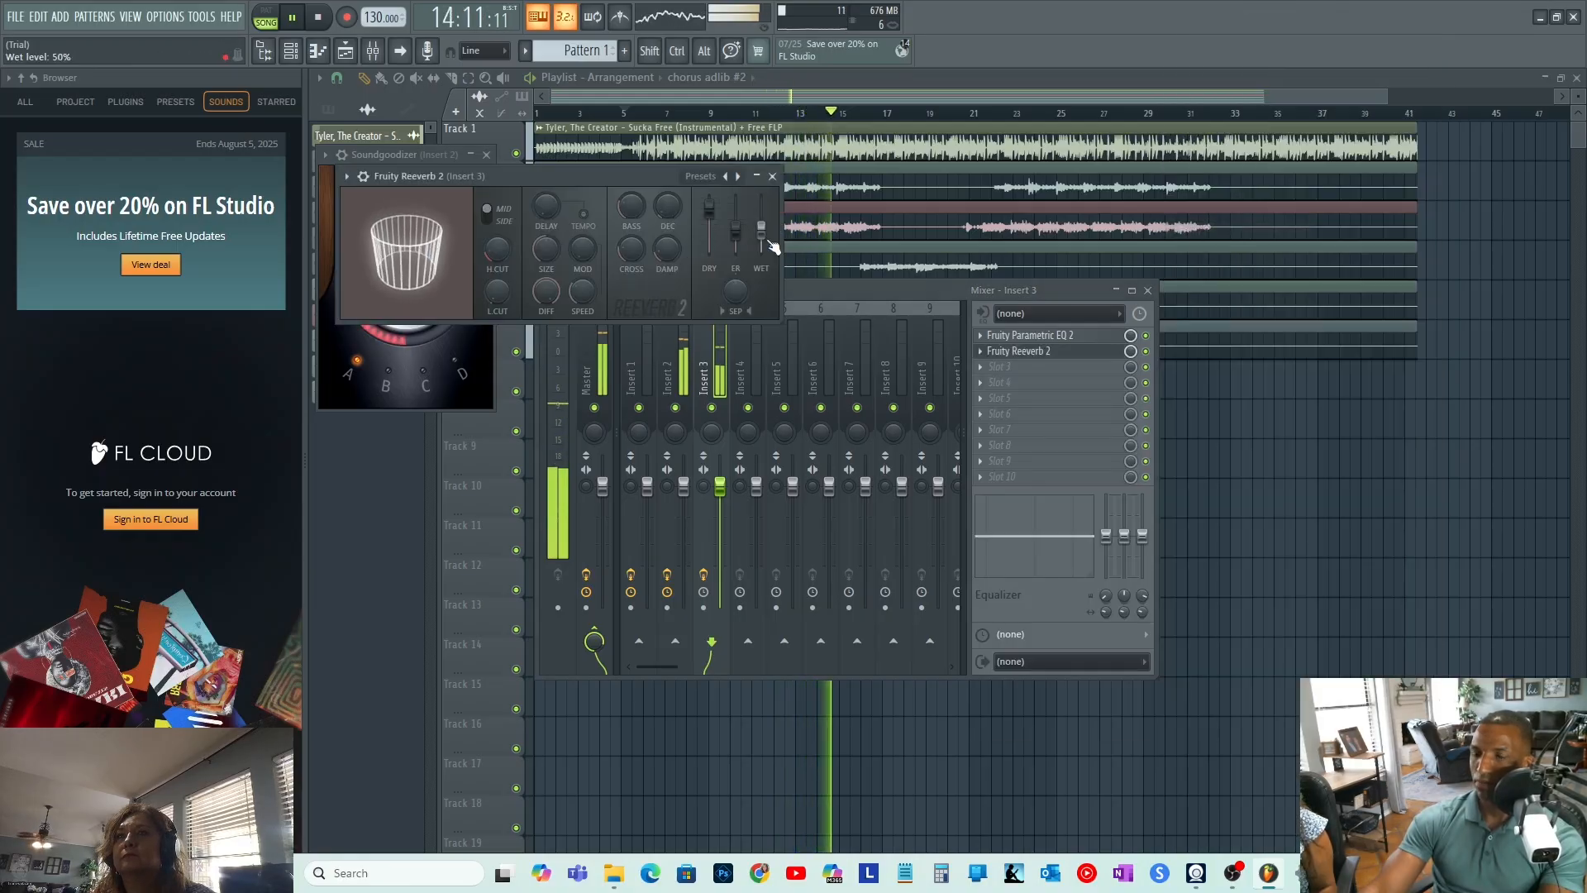
pyautogui.moveTo(771, 243); pyautogui.dragTo(770, 253)
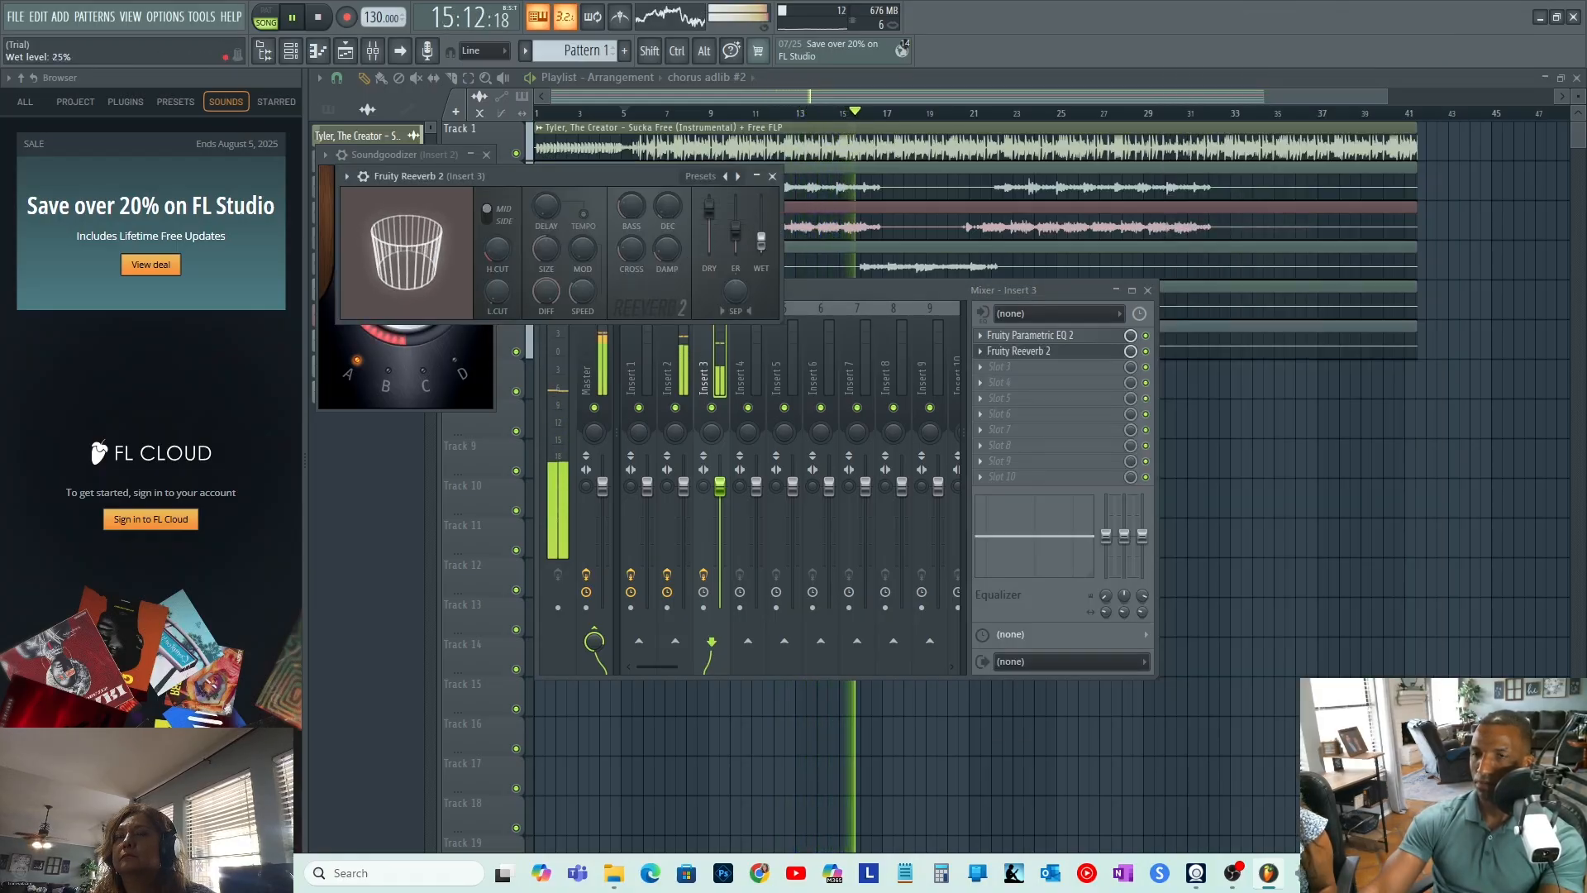
pyautogui.click(772, 176)
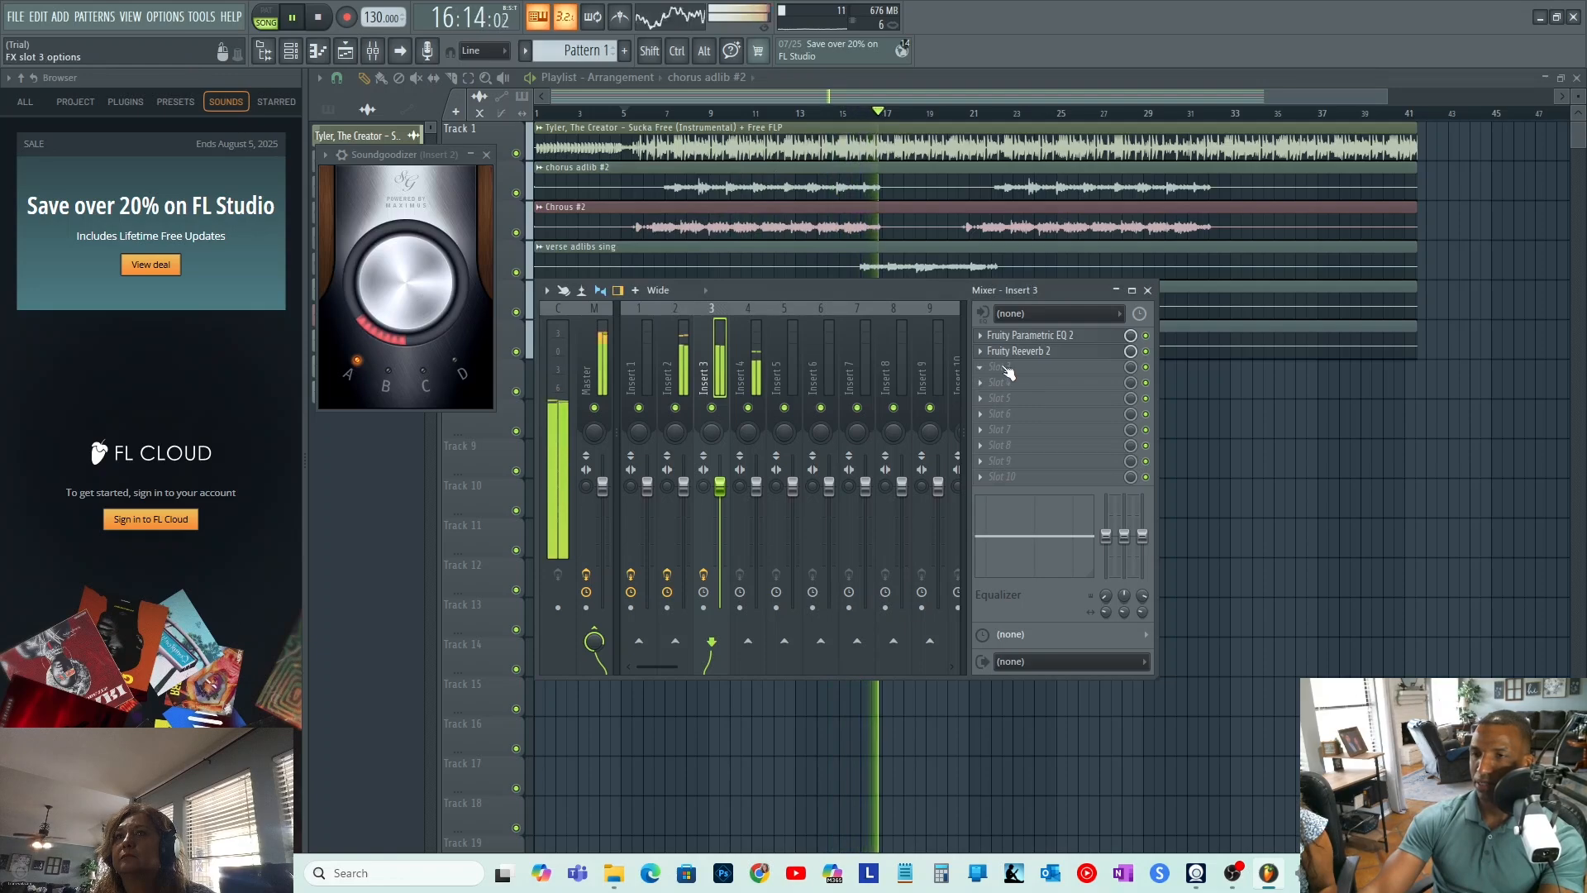
# - Add Fruity Stereo Shaper to effect slot 3 of Insert 3 and load its Stereoize 3 preset
pyautogui.click(1004, 367)
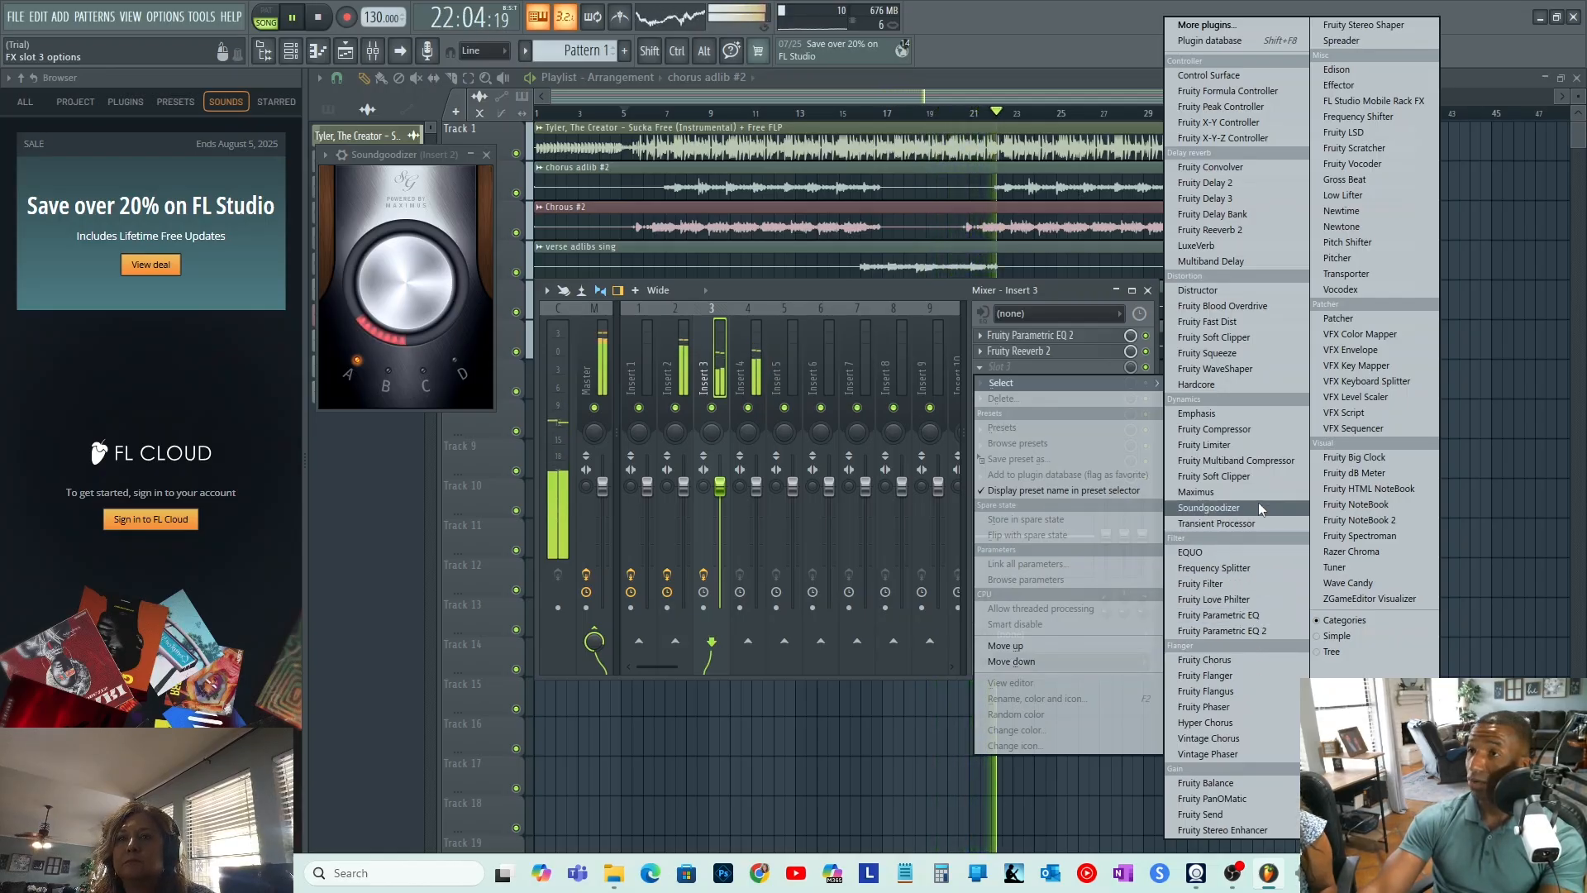
pyautogui.click(1380, 25)
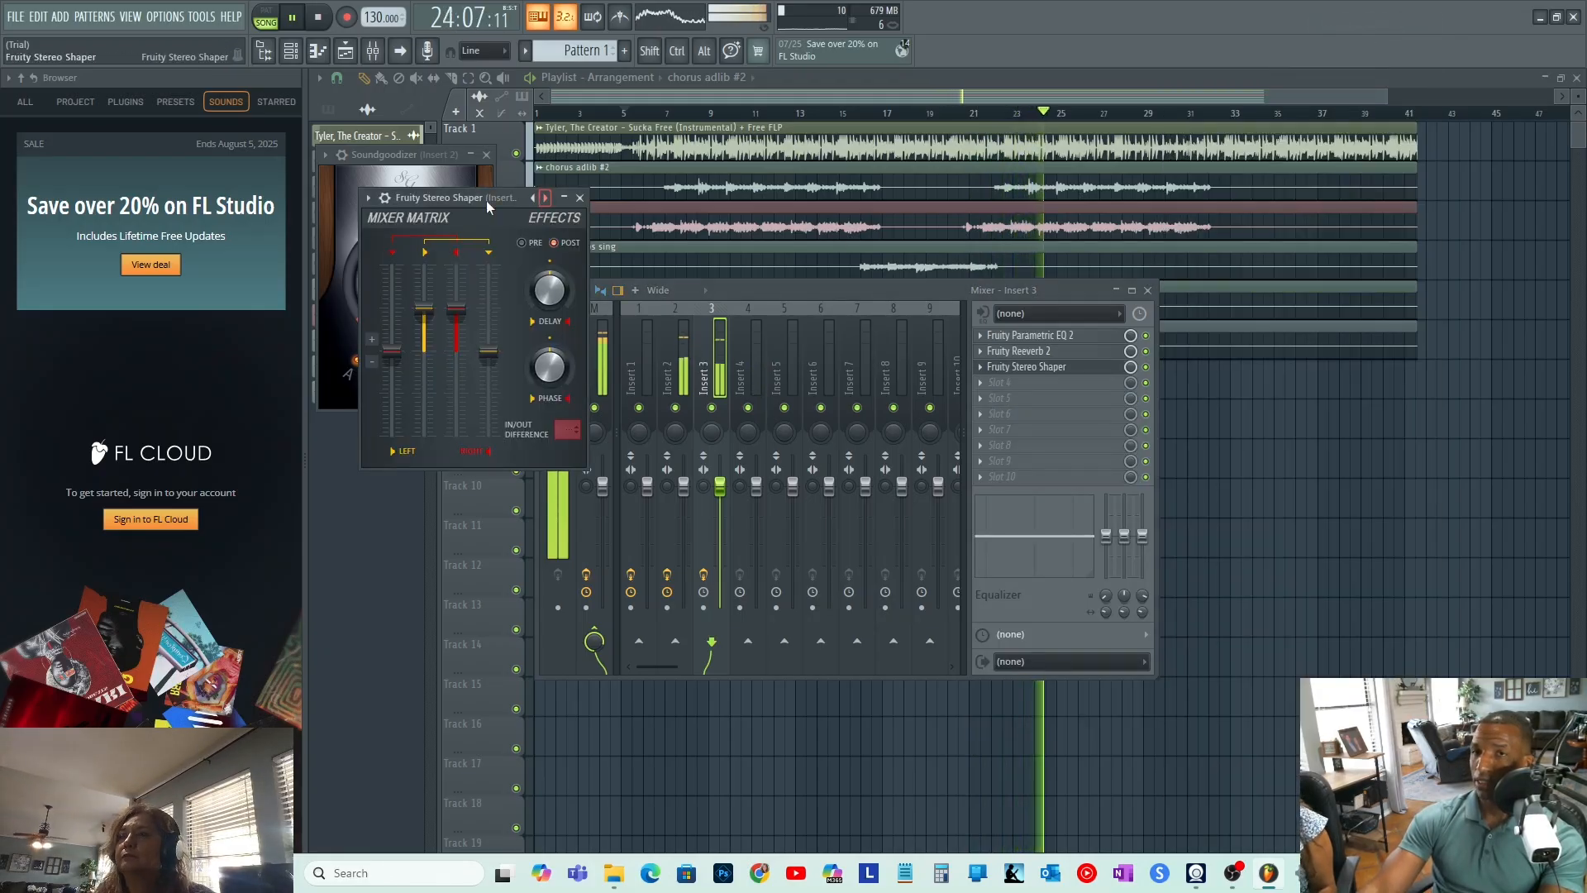
pyautogui.click(369, 199)
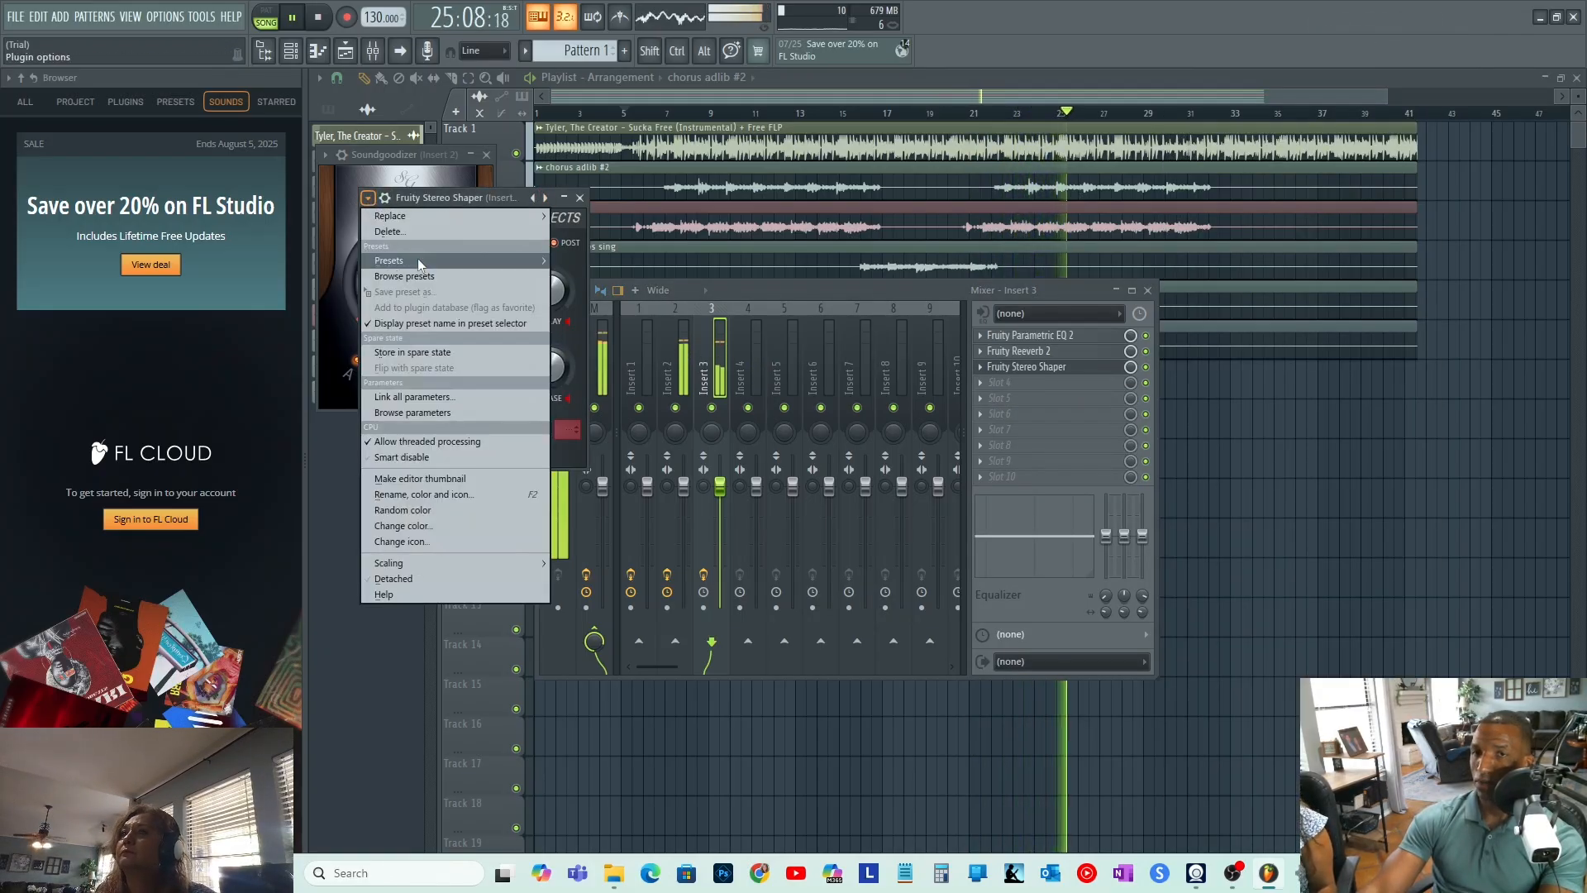
pyautogui.moveTo(420, 259)
pyautogui.moveTo(597, 258)
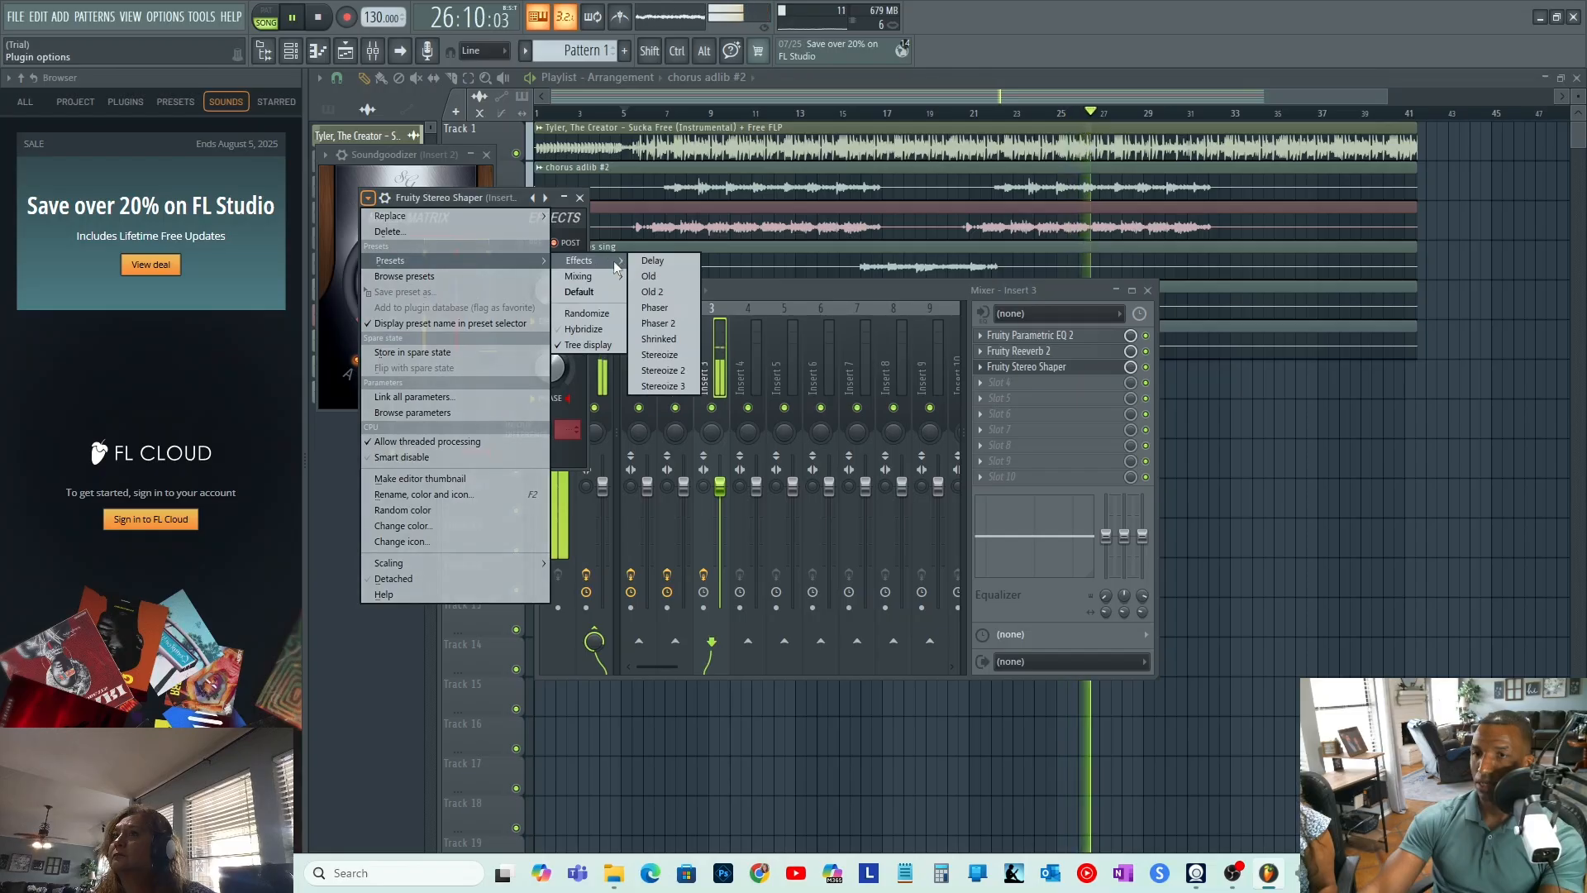
pyautogui.click(662, 386)
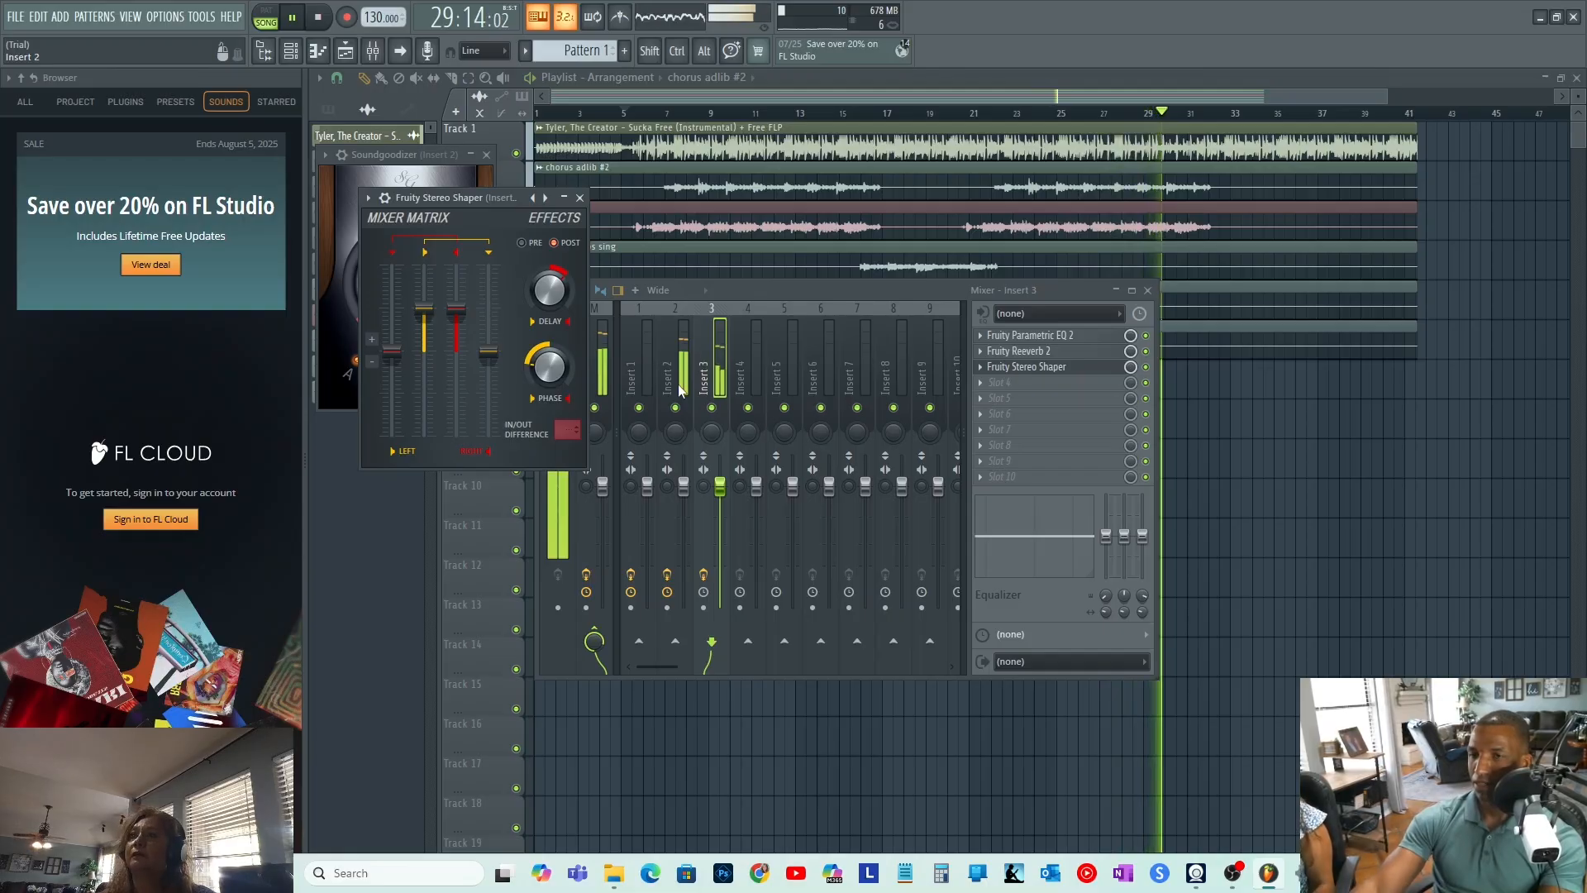
# - Lower Insert 3's volume to about 82% and restart playback to hear the new balance
pyautogui.moveTo(720, 486); pyautogui.dragTo(720, 509)
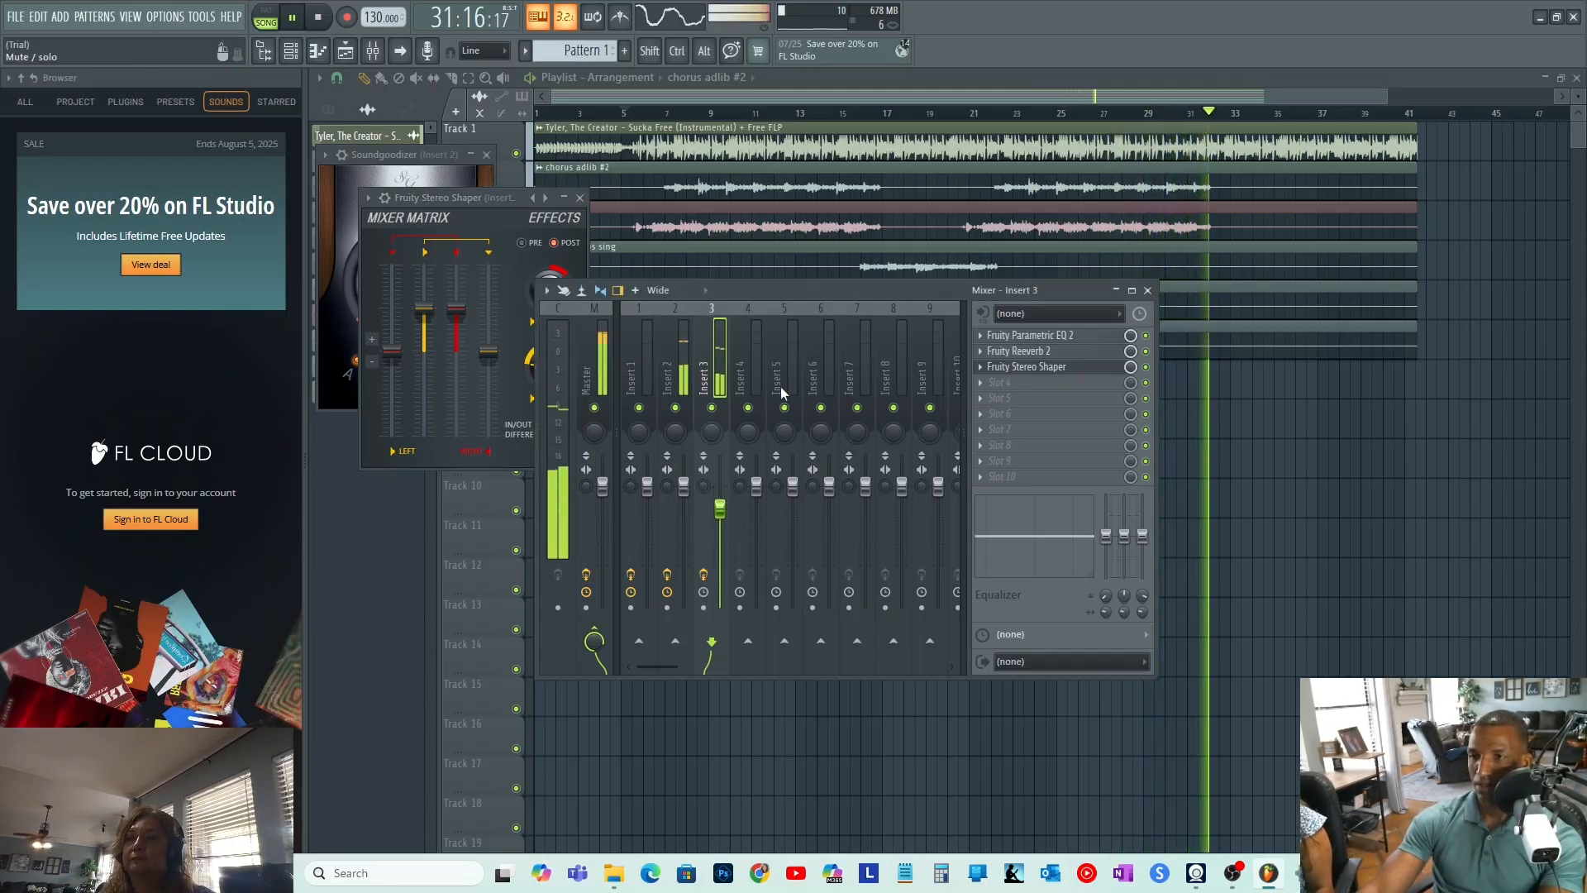
pyautogui.press('space')
pyautogui.press('space')
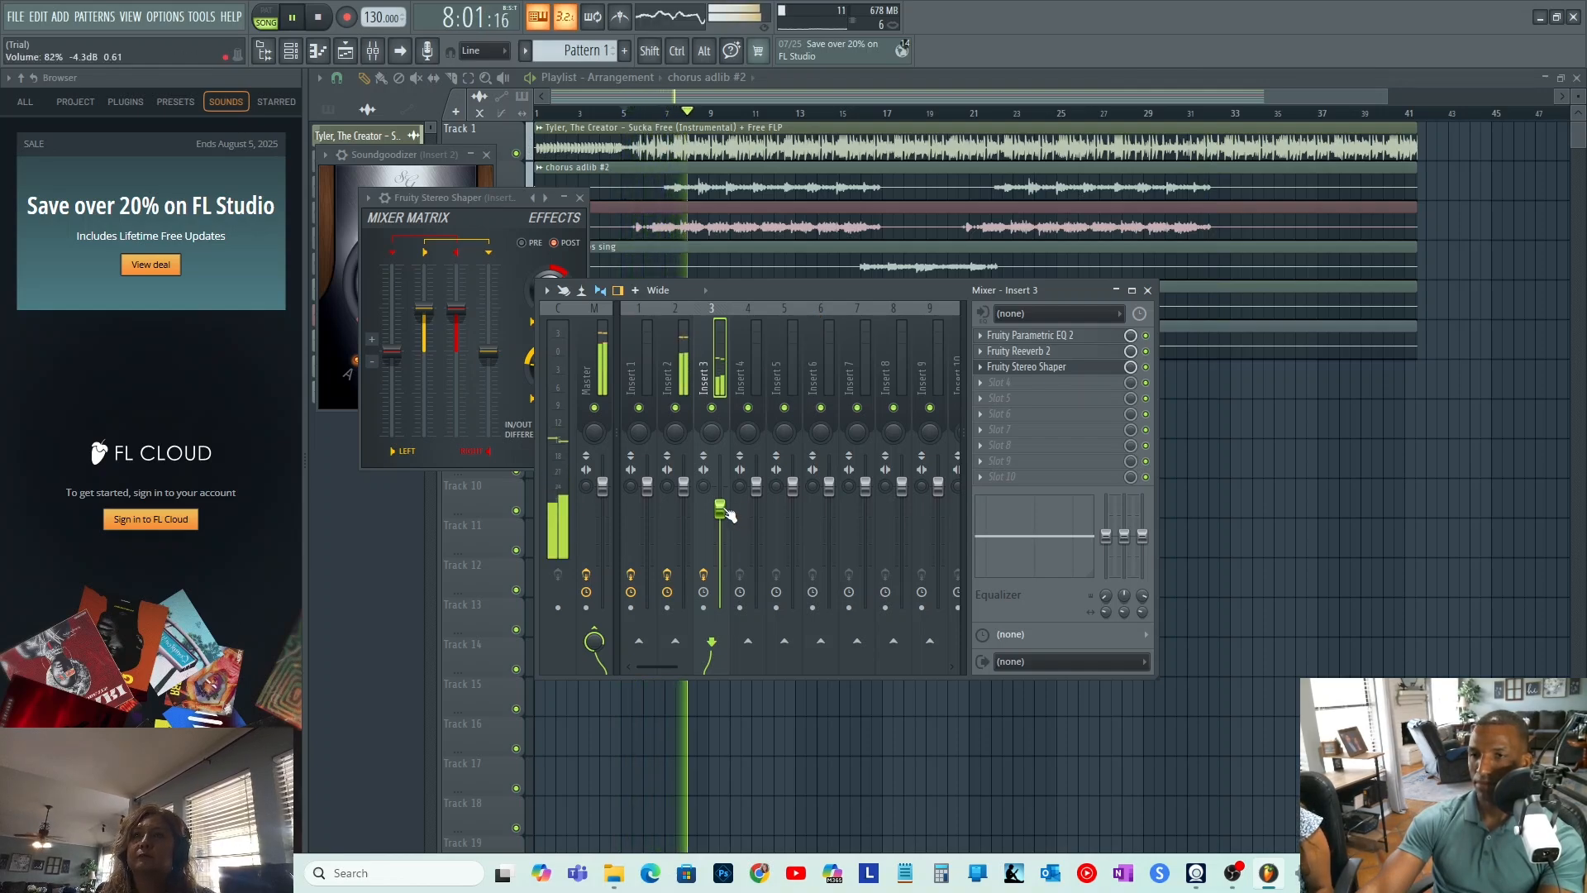
# - Raise the high-pass cutoff of band 1 in Insert 3's Fruity Parametric EQ 2, then close the equalizer
pyautogui.click(1030, 335)
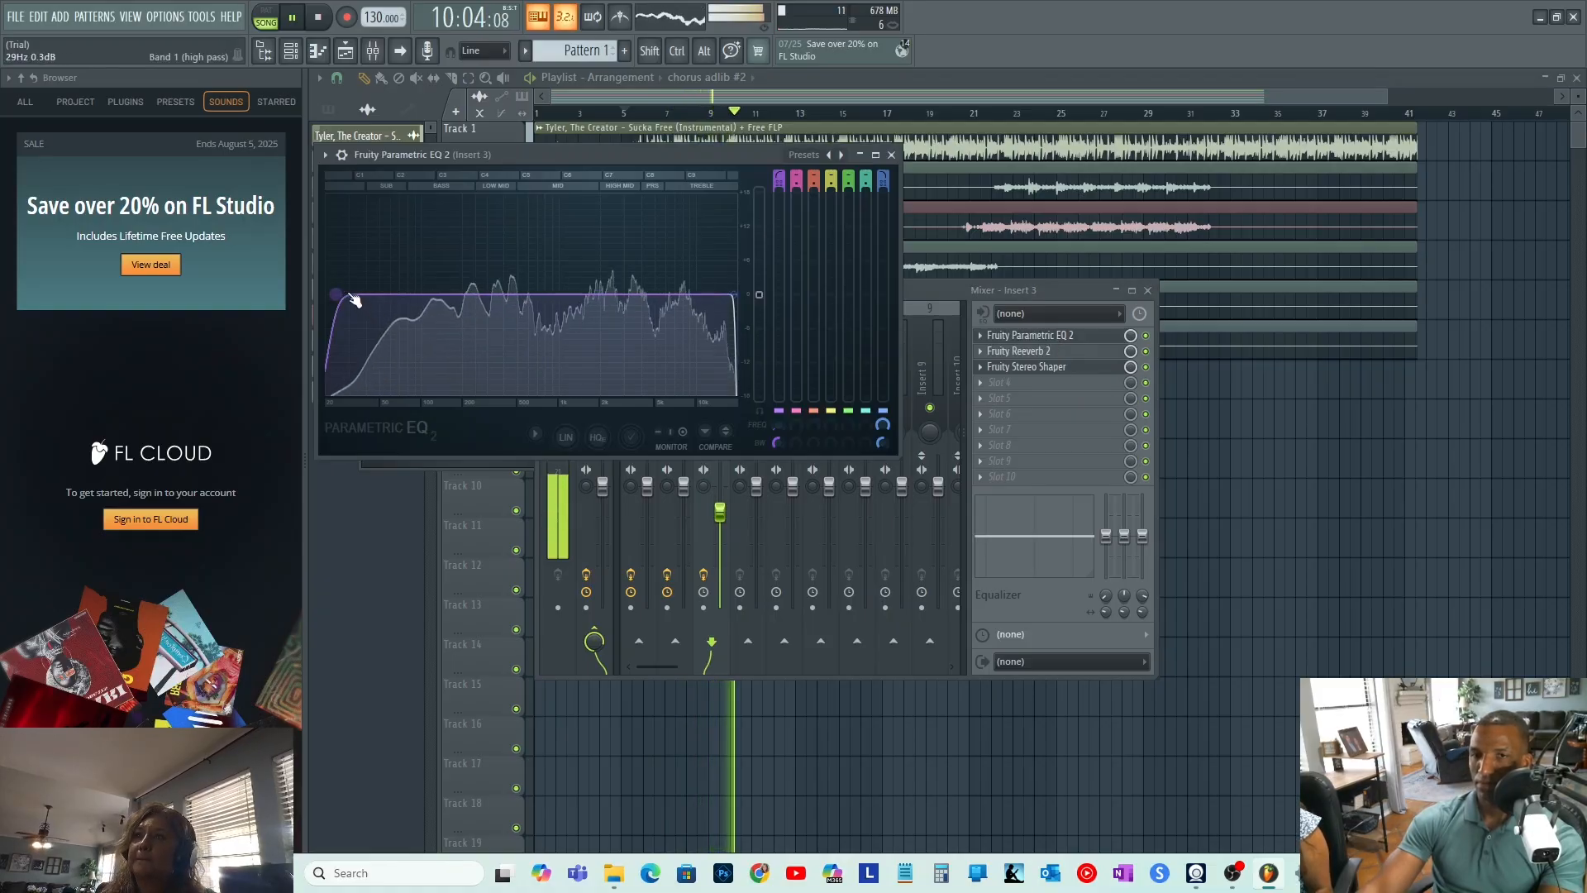
pyautogui.moveTo(354, 299); pyautogui.dragTo(369, 302)
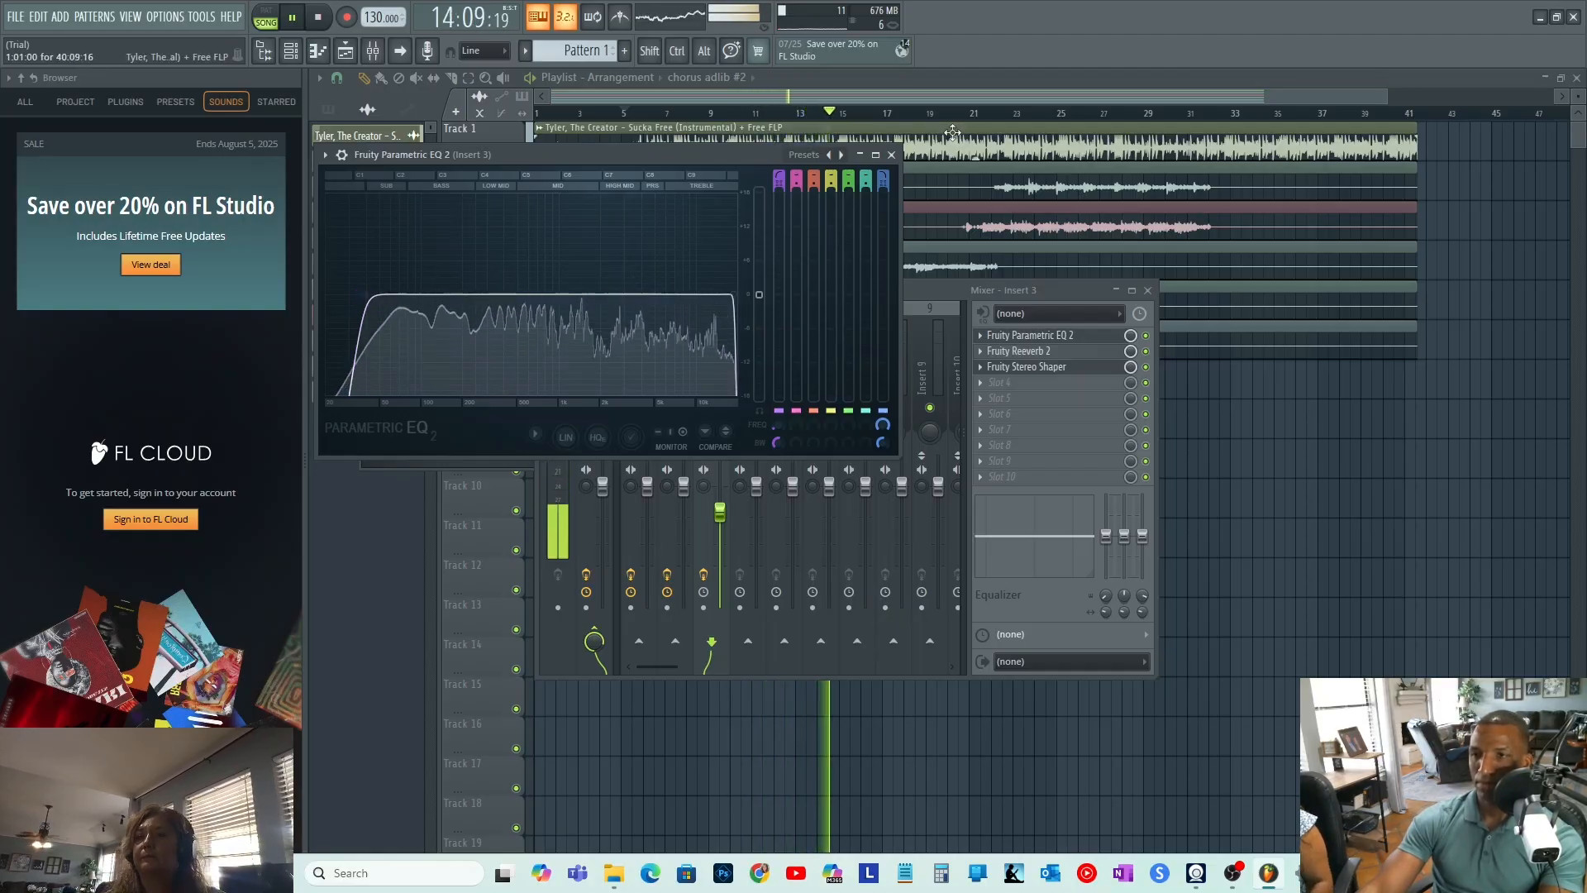
pyautogui.click(891, 154)
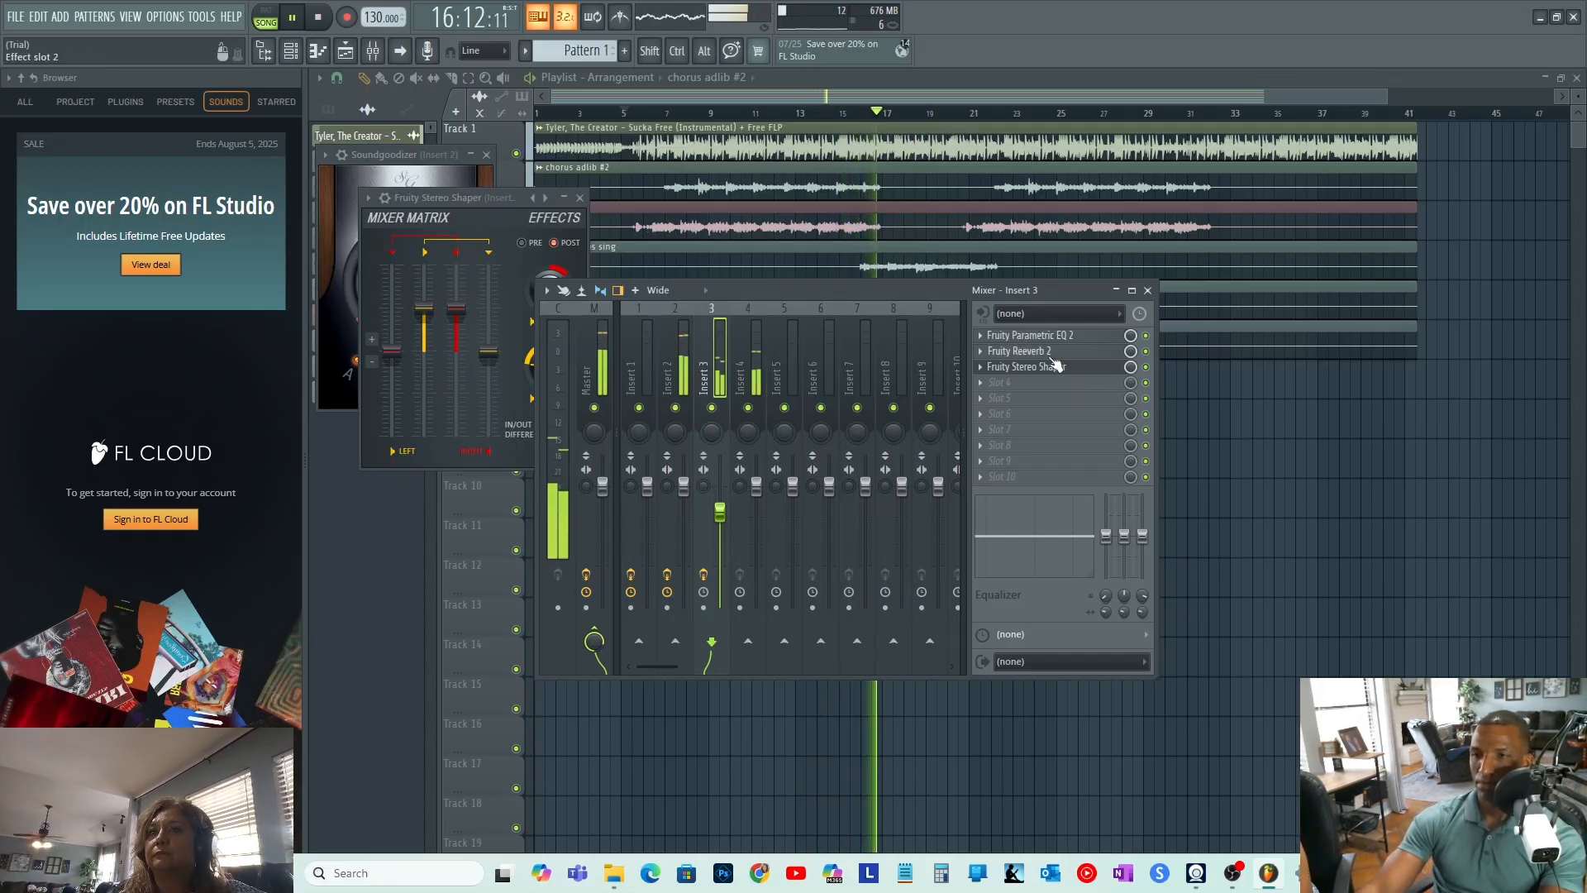
# - Add Soundgoodizer to effect slot 4 of Insert 3 with an amount of about 14%, and lower the track's fader slightly
pyautogui.click(1000, 383)
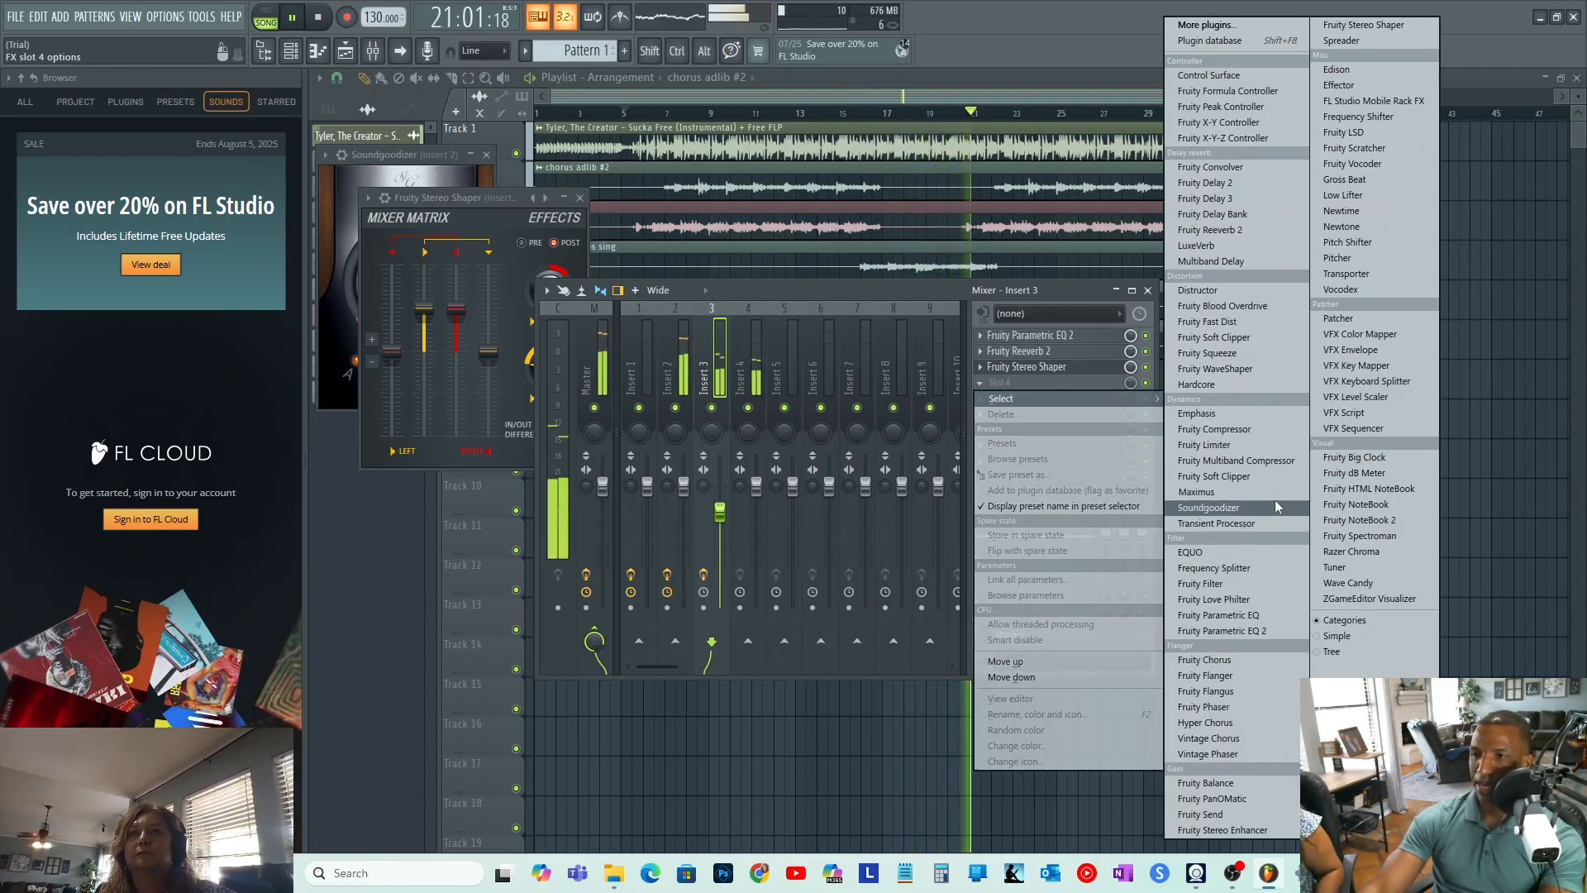
pyautogui.click(1209, 508)
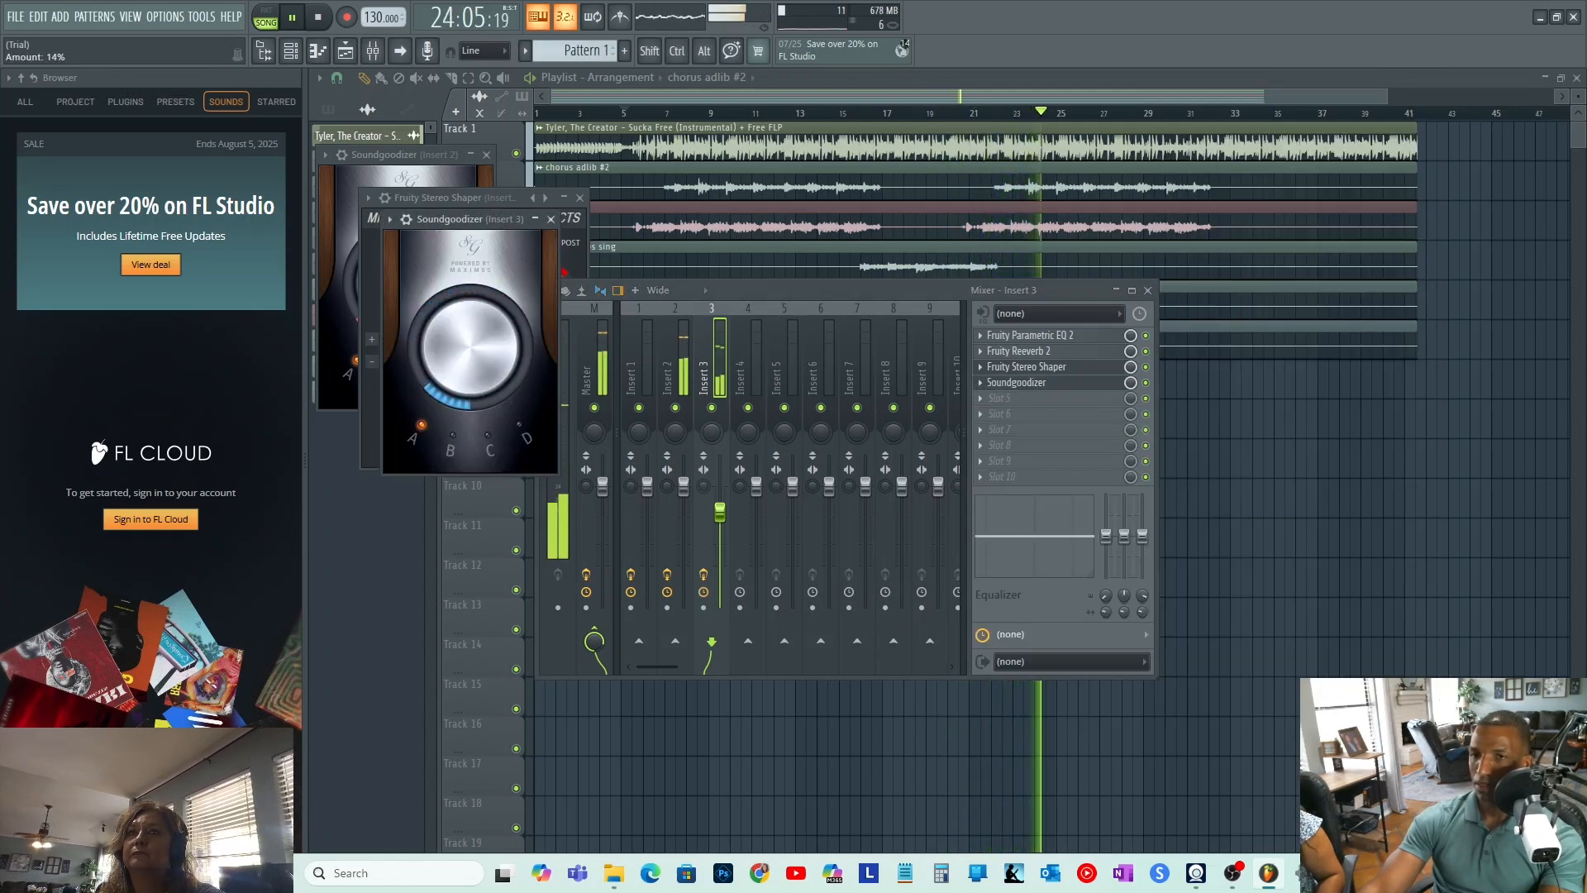
pyautogui.moveTo(721, 516); pyautogui.dragTo(722, 519)
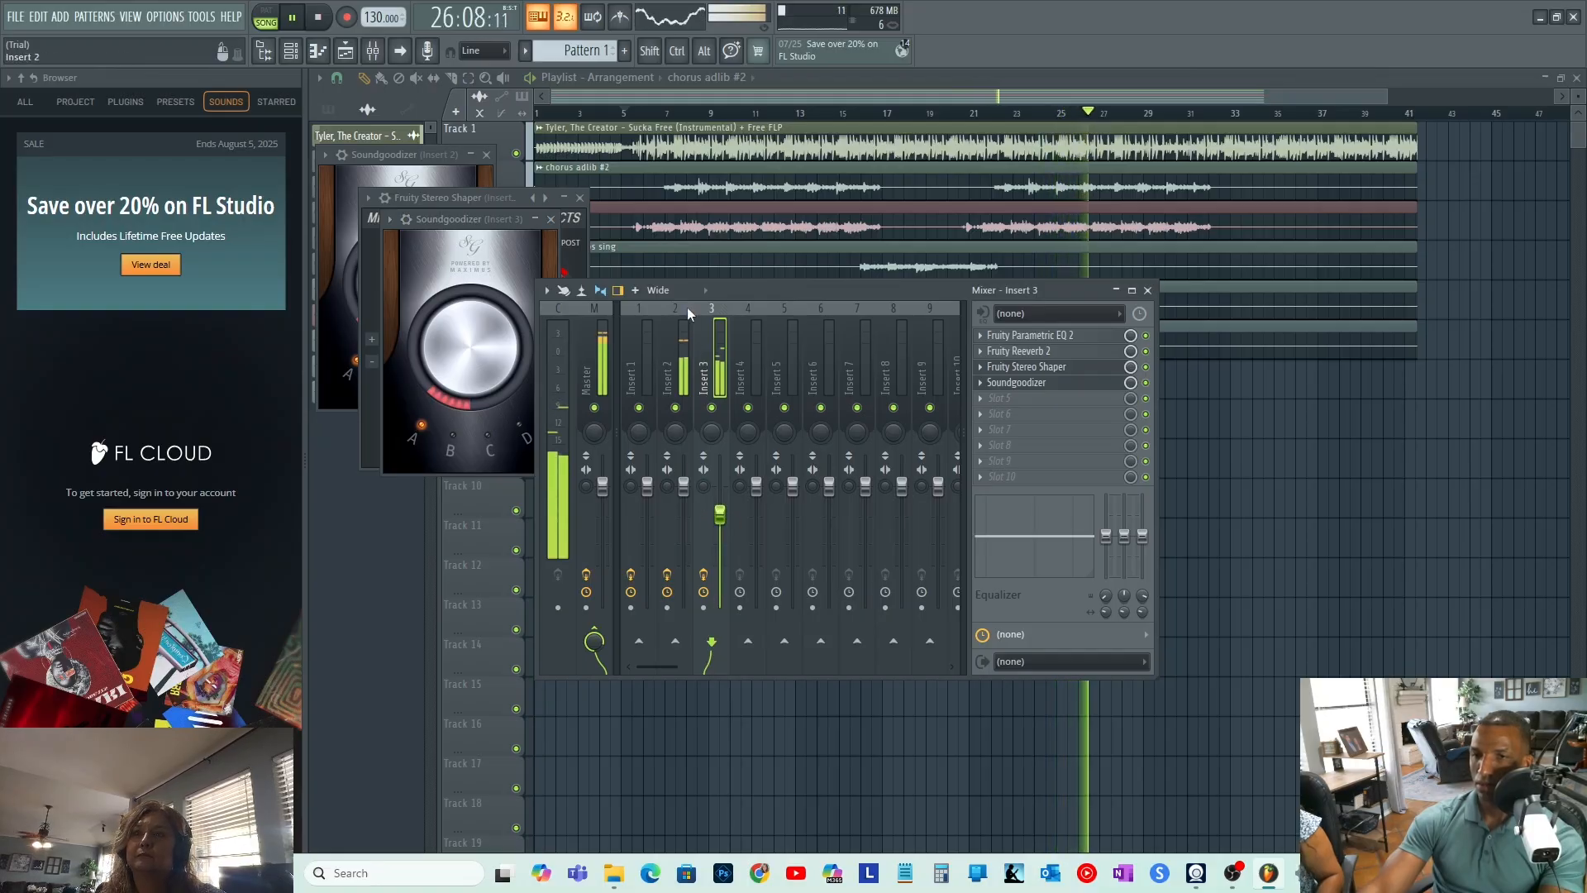
# - Raise Insert 2's volume to about 104%, lower Insert 3's fader a little more, and close the mixer
pyautogui.click(686, 491)
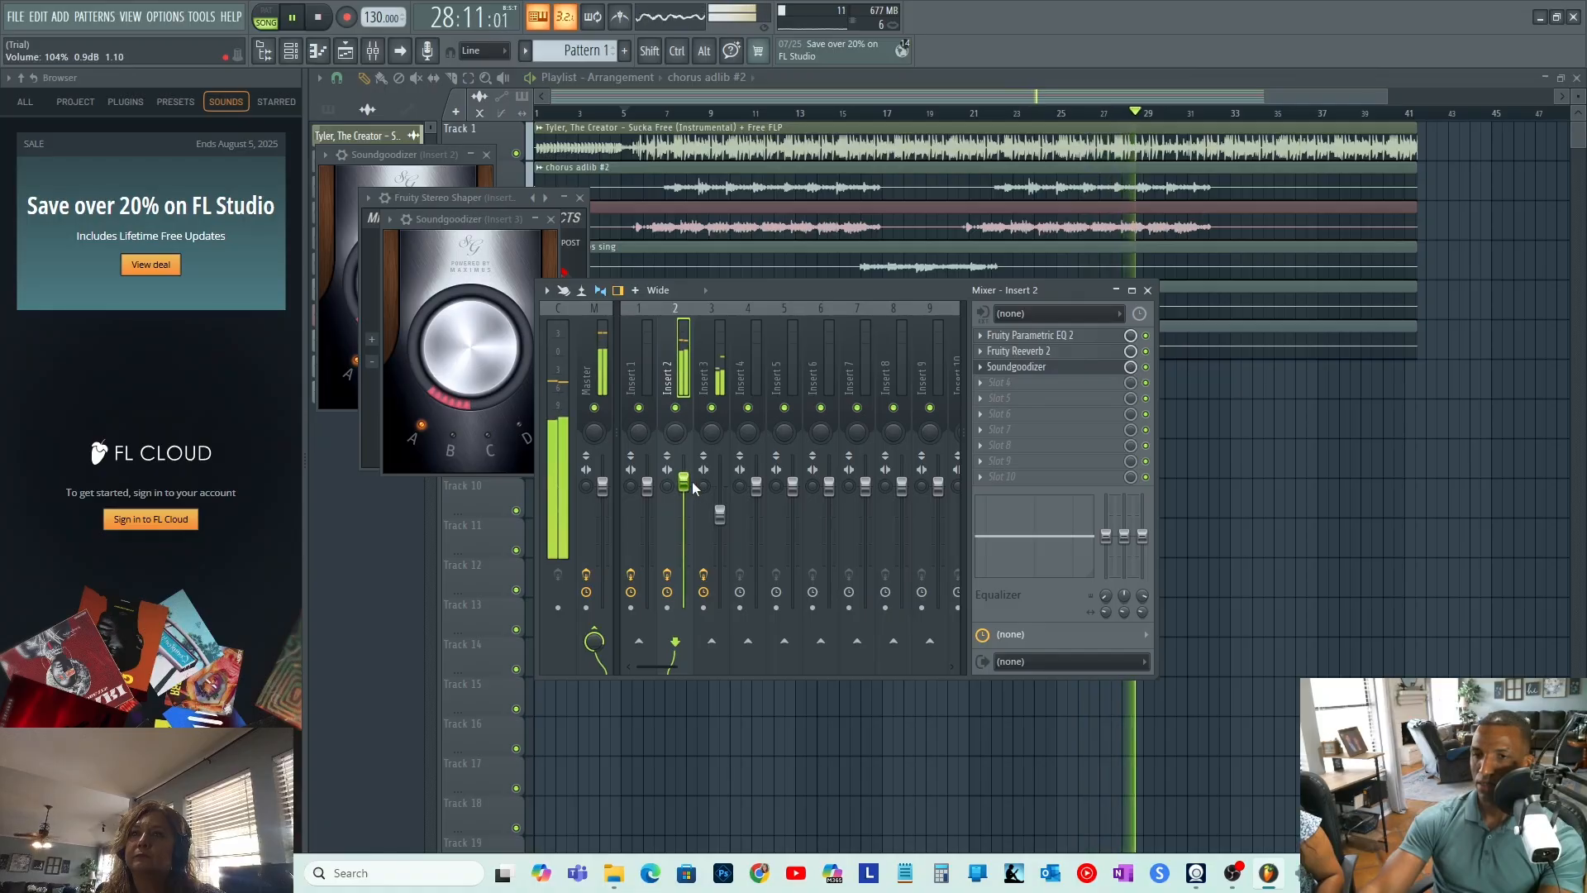
pyautogui.moveTo(721, 514); pyautogui.dragTo(722, 520)
pyautogui.click(1018, 350)
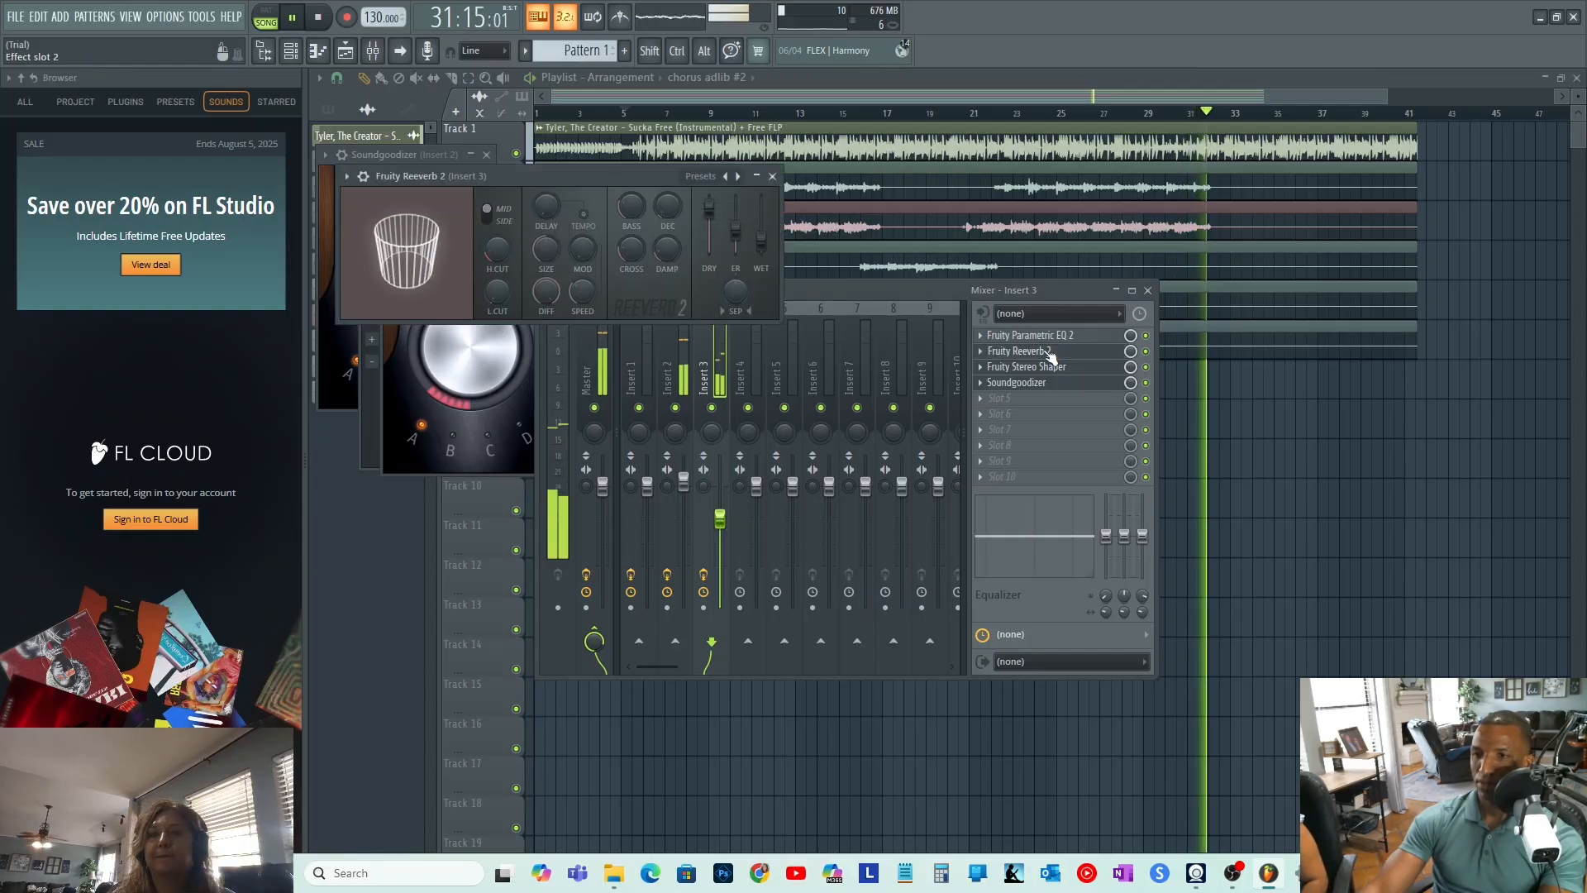
pyautogui.click(773, 177)
pyautogui.click(1148, 290)
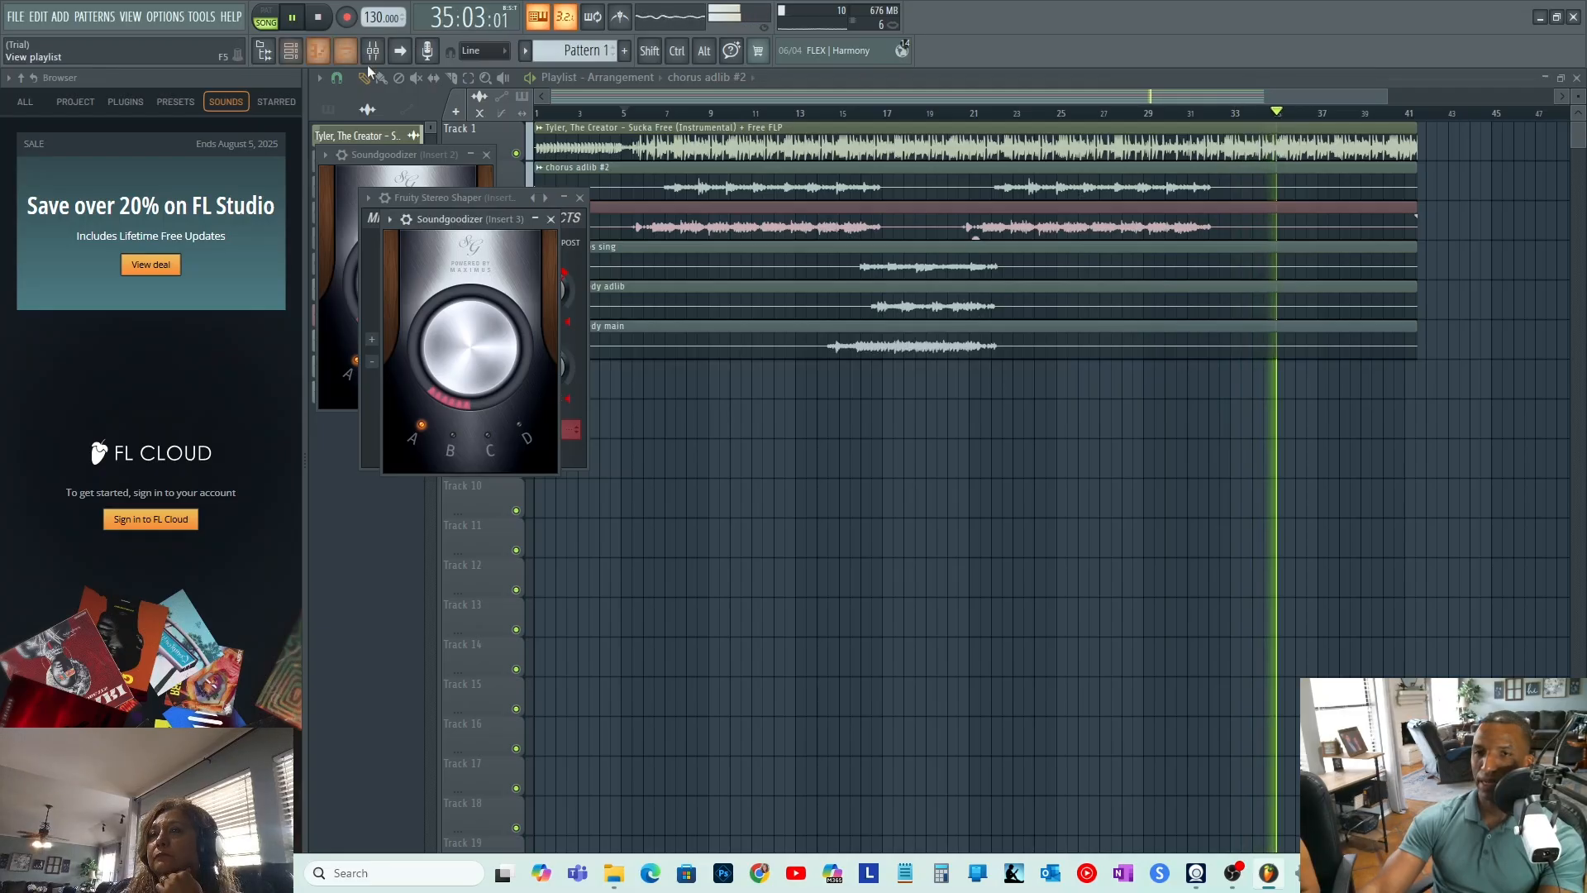
# - Play the arrangement from about bar 14 to listen to the verse vocals
pyautogui.press('space')
pyautogui.click(832, 113)
pyautogui.press('space')
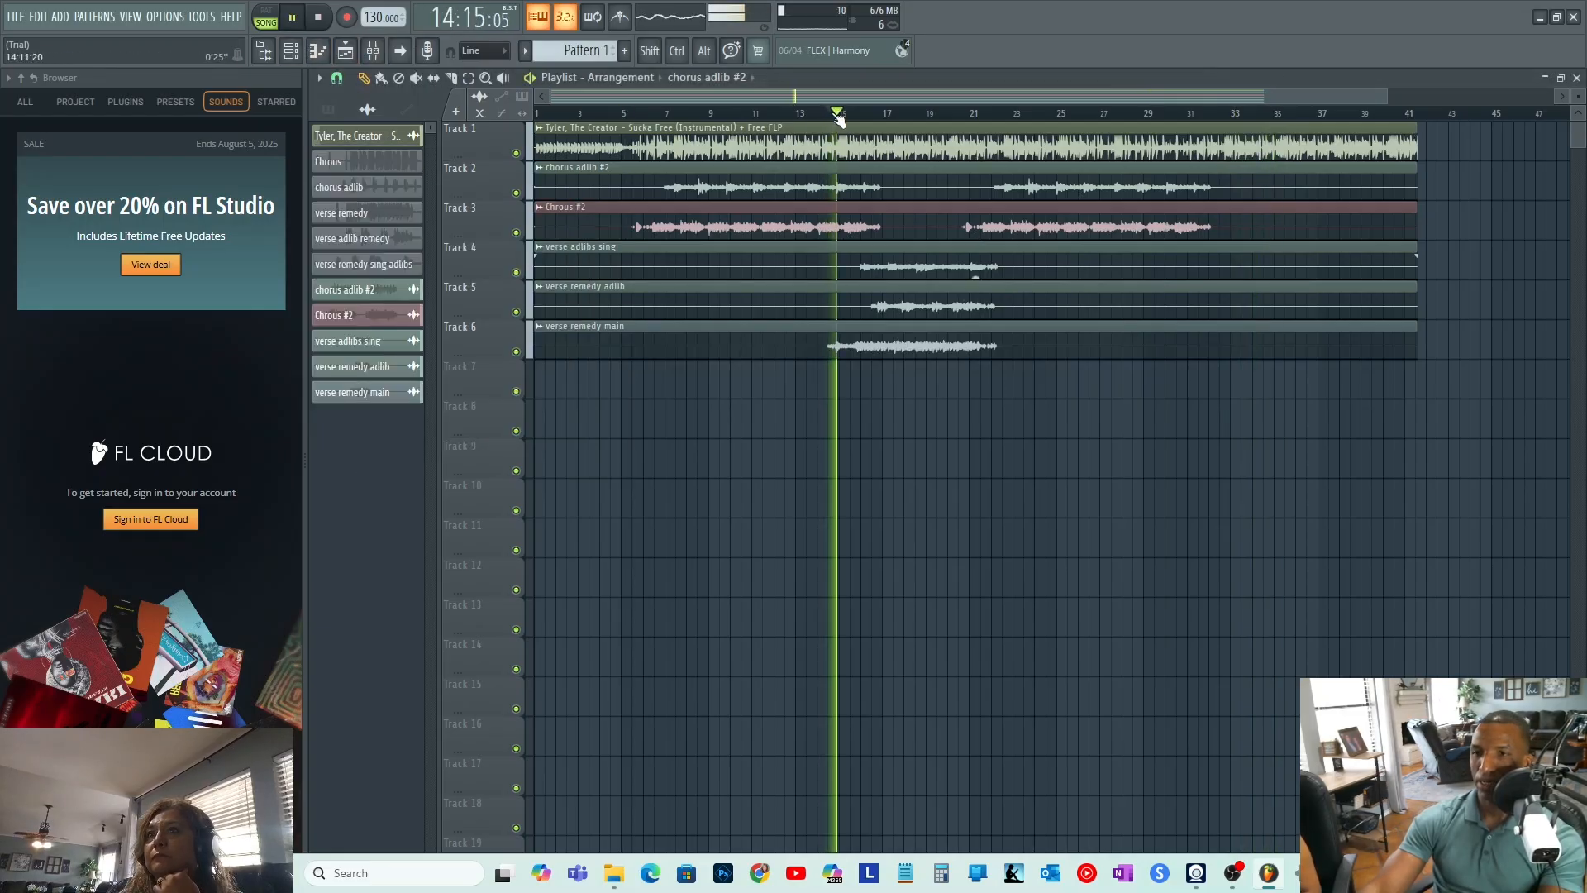
pyautogui.scroll(3, 960, 124)
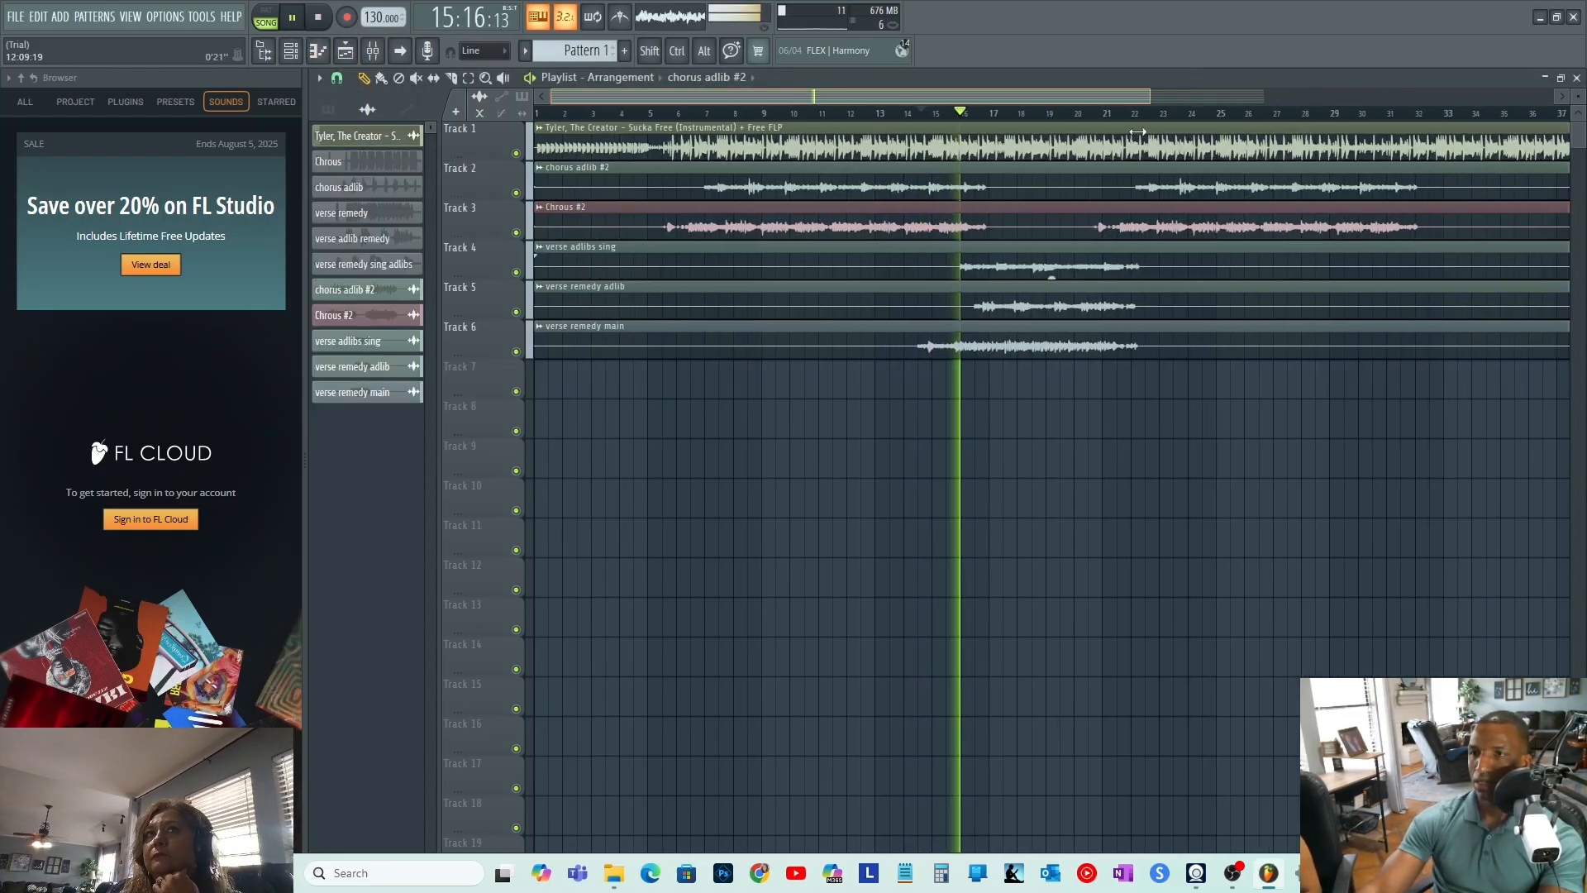
pyautogui.moveTo(932, 97); pyautogui.dragTo(1043, 84)
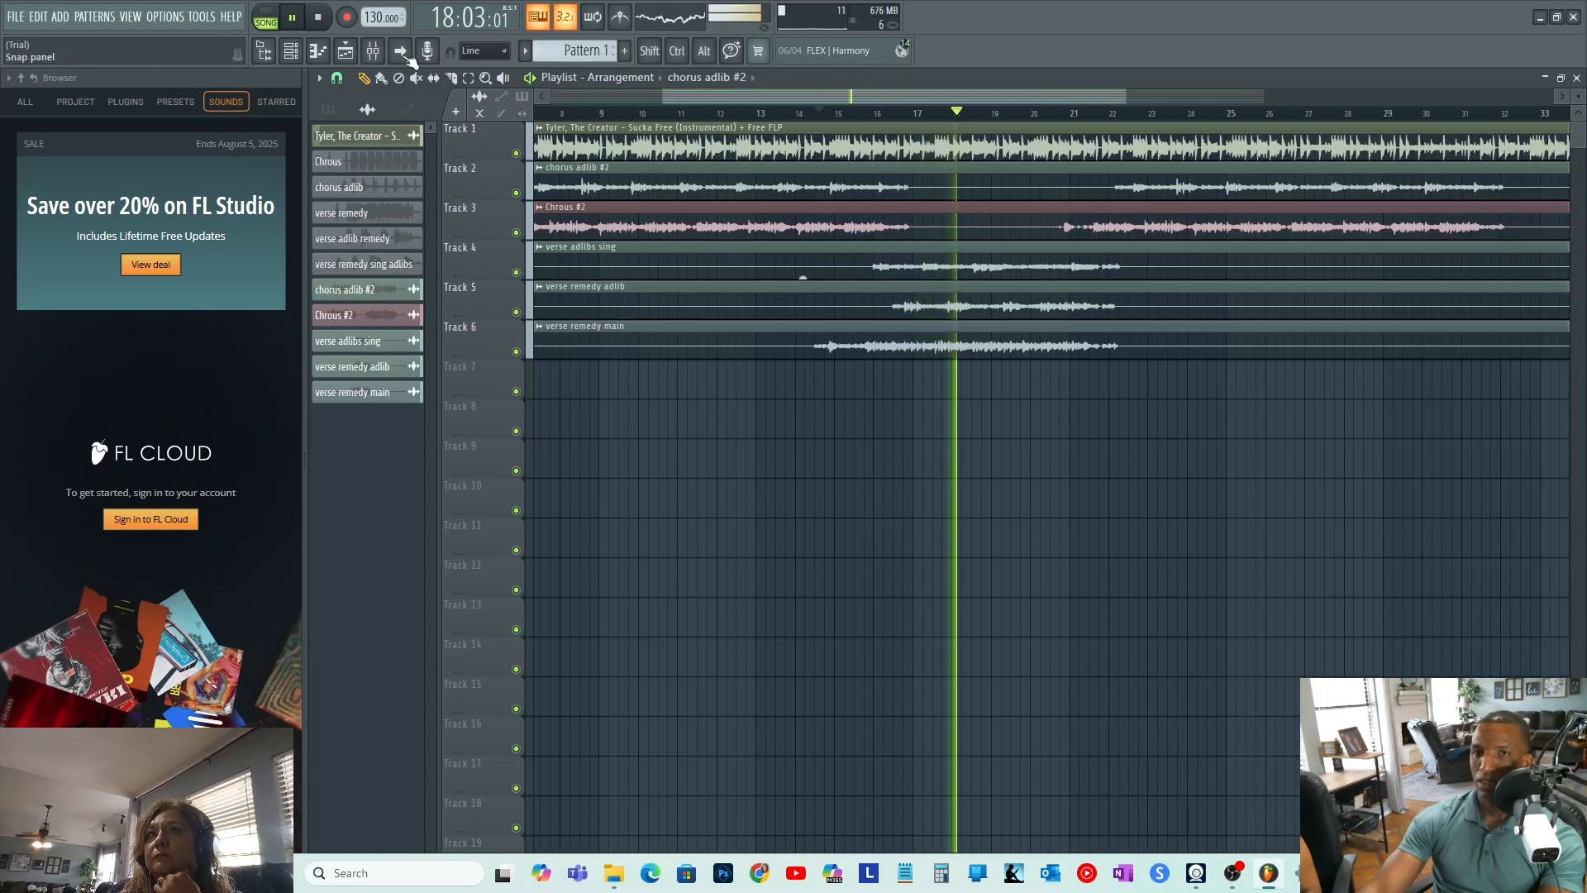
# - Raise the verse remedy main channel's volume in the channel rack to about 88% while replaying the verse
pyautogui.click(296, 53)
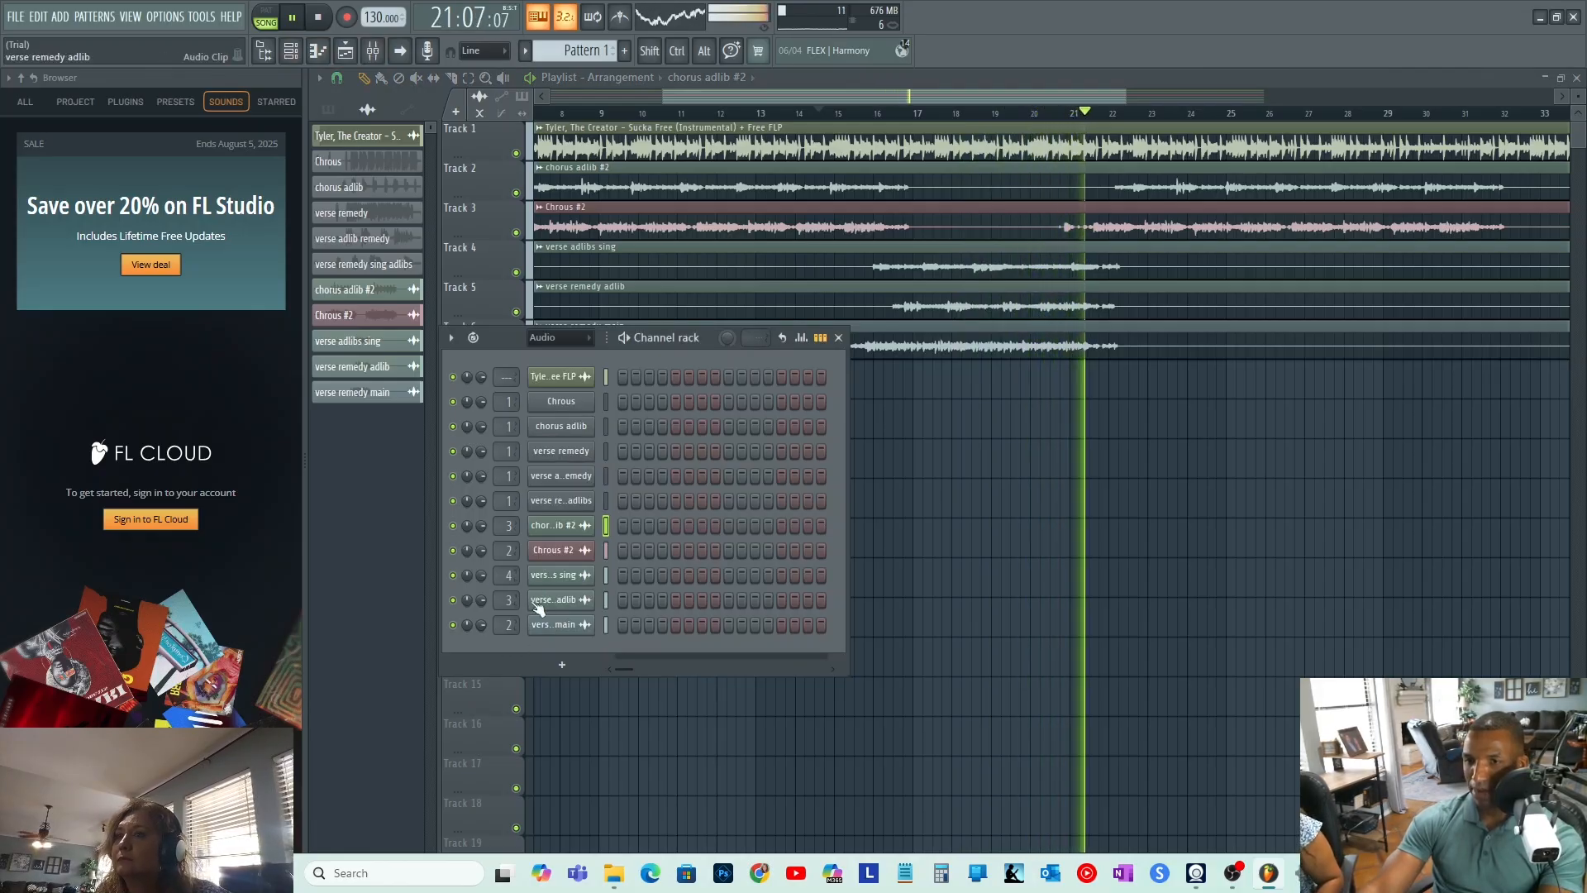
pyautogui.press('space')
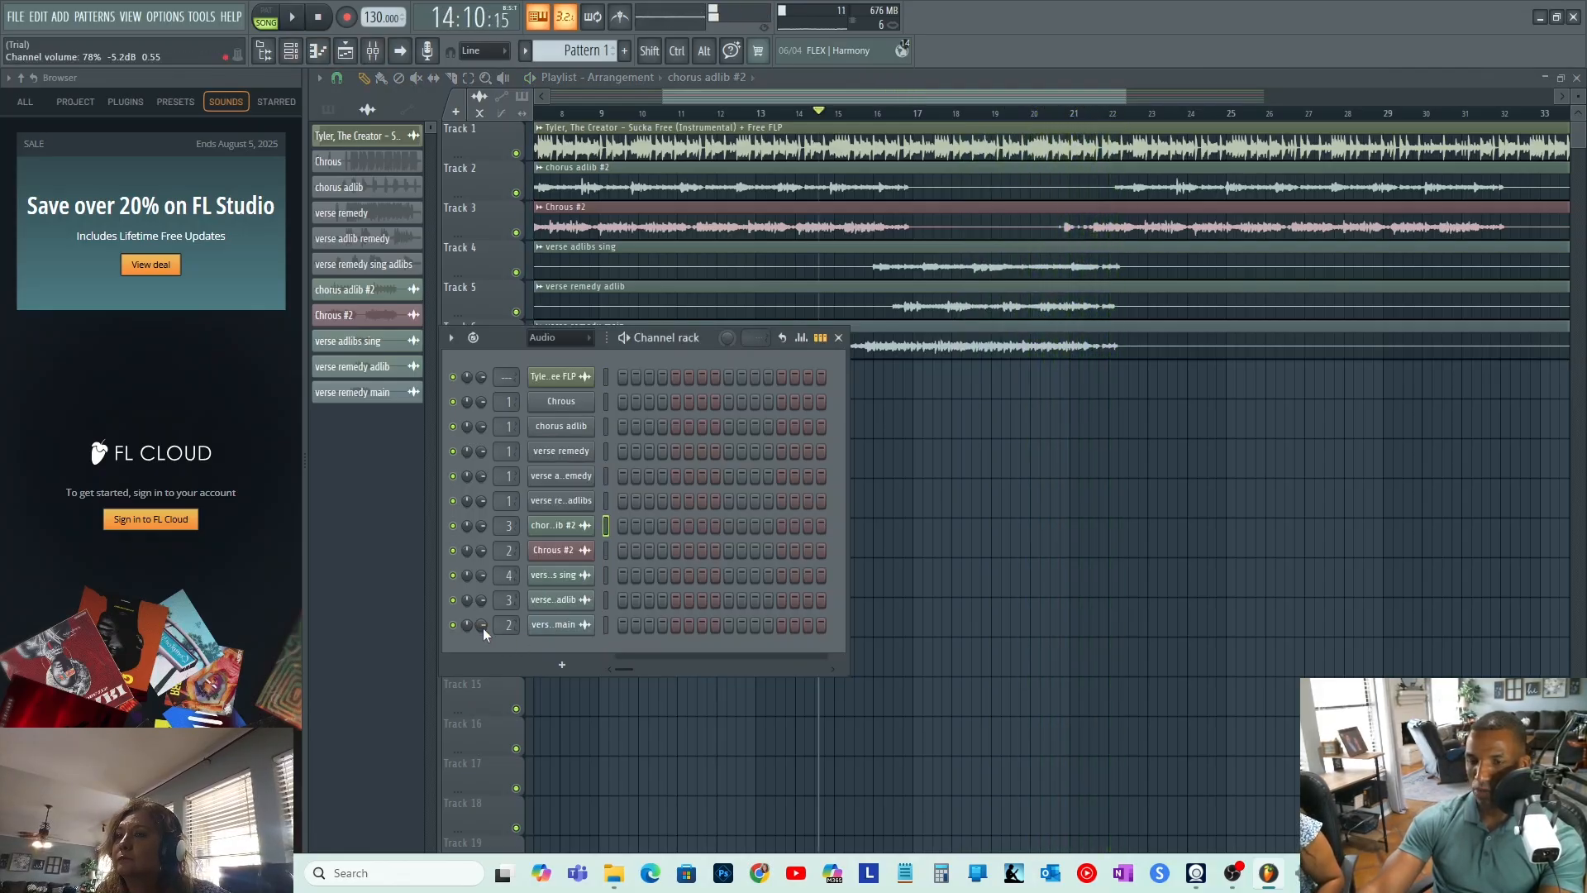
pyautogui.press('space')
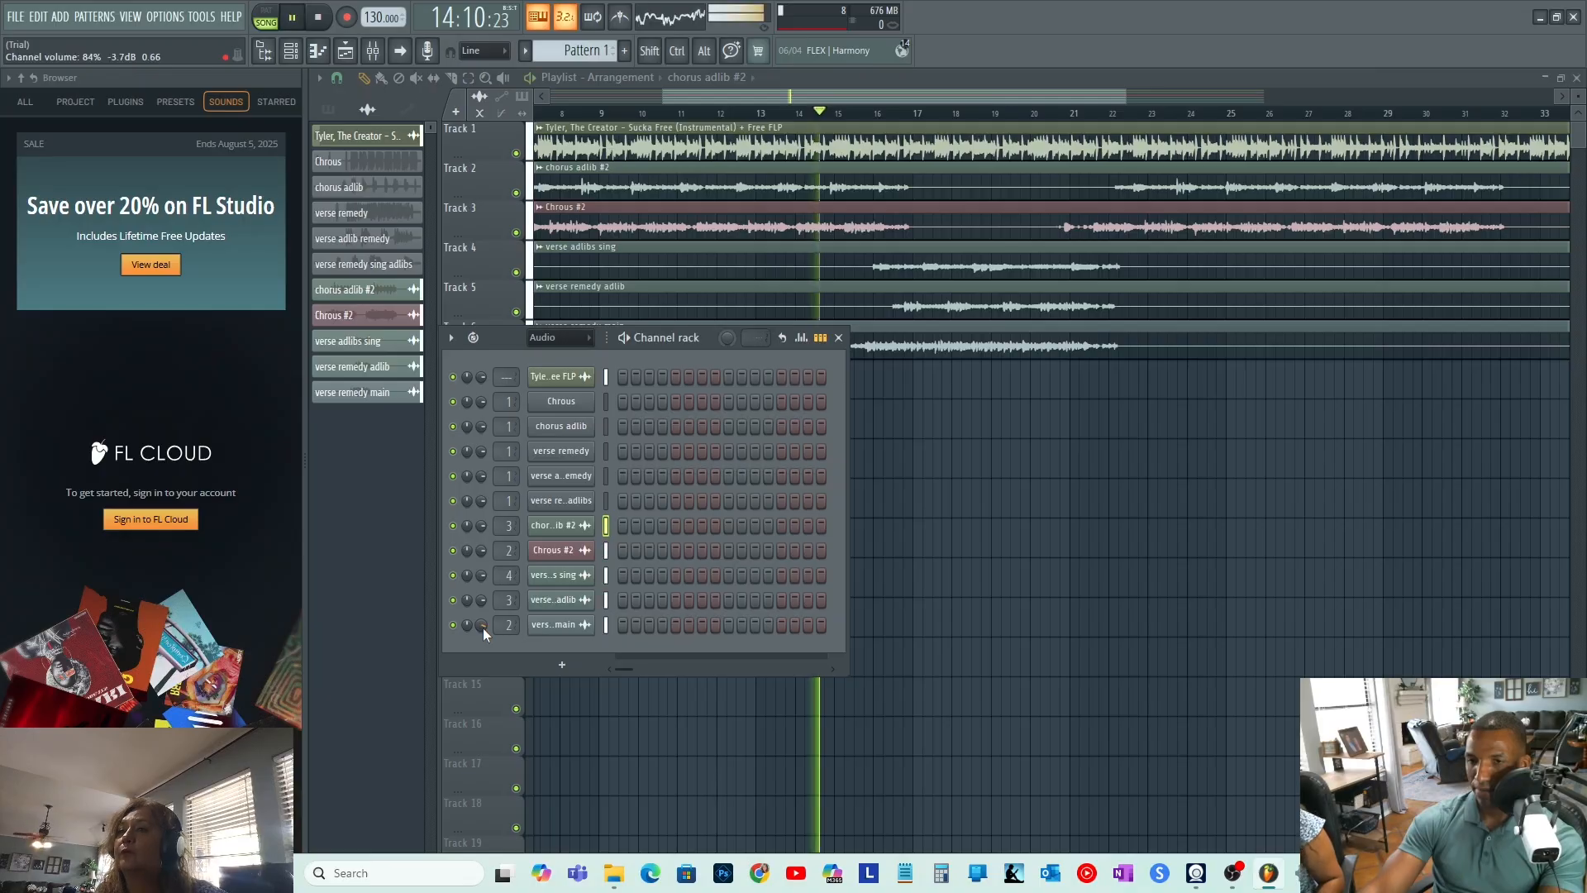
pyautogui.scroll(1, 483, 627)
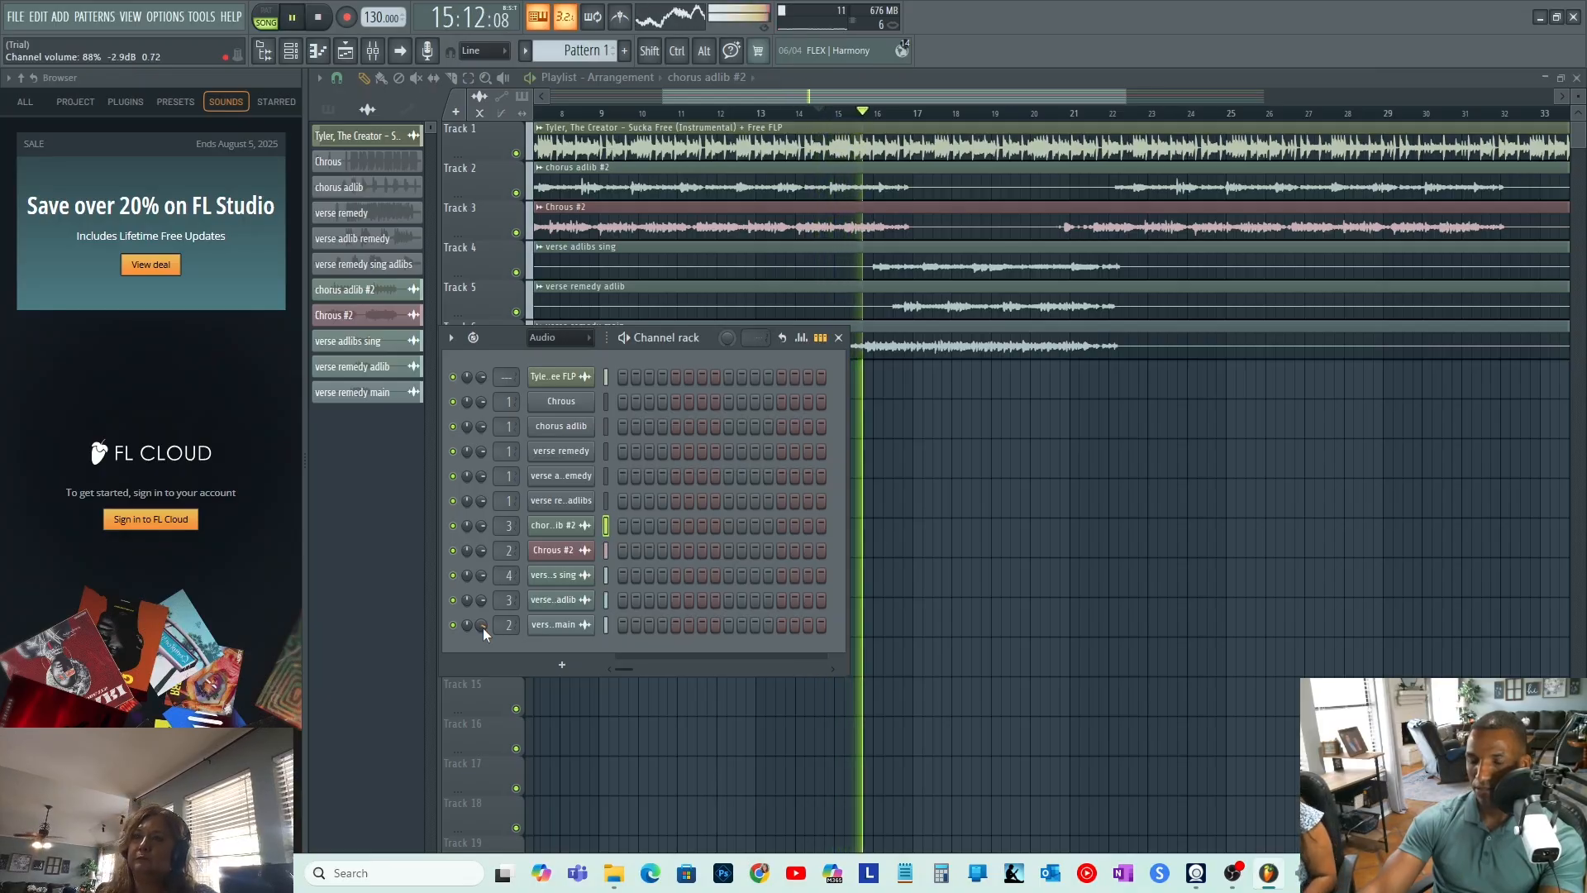
pyautogui.scroll(-1, 483, 627)
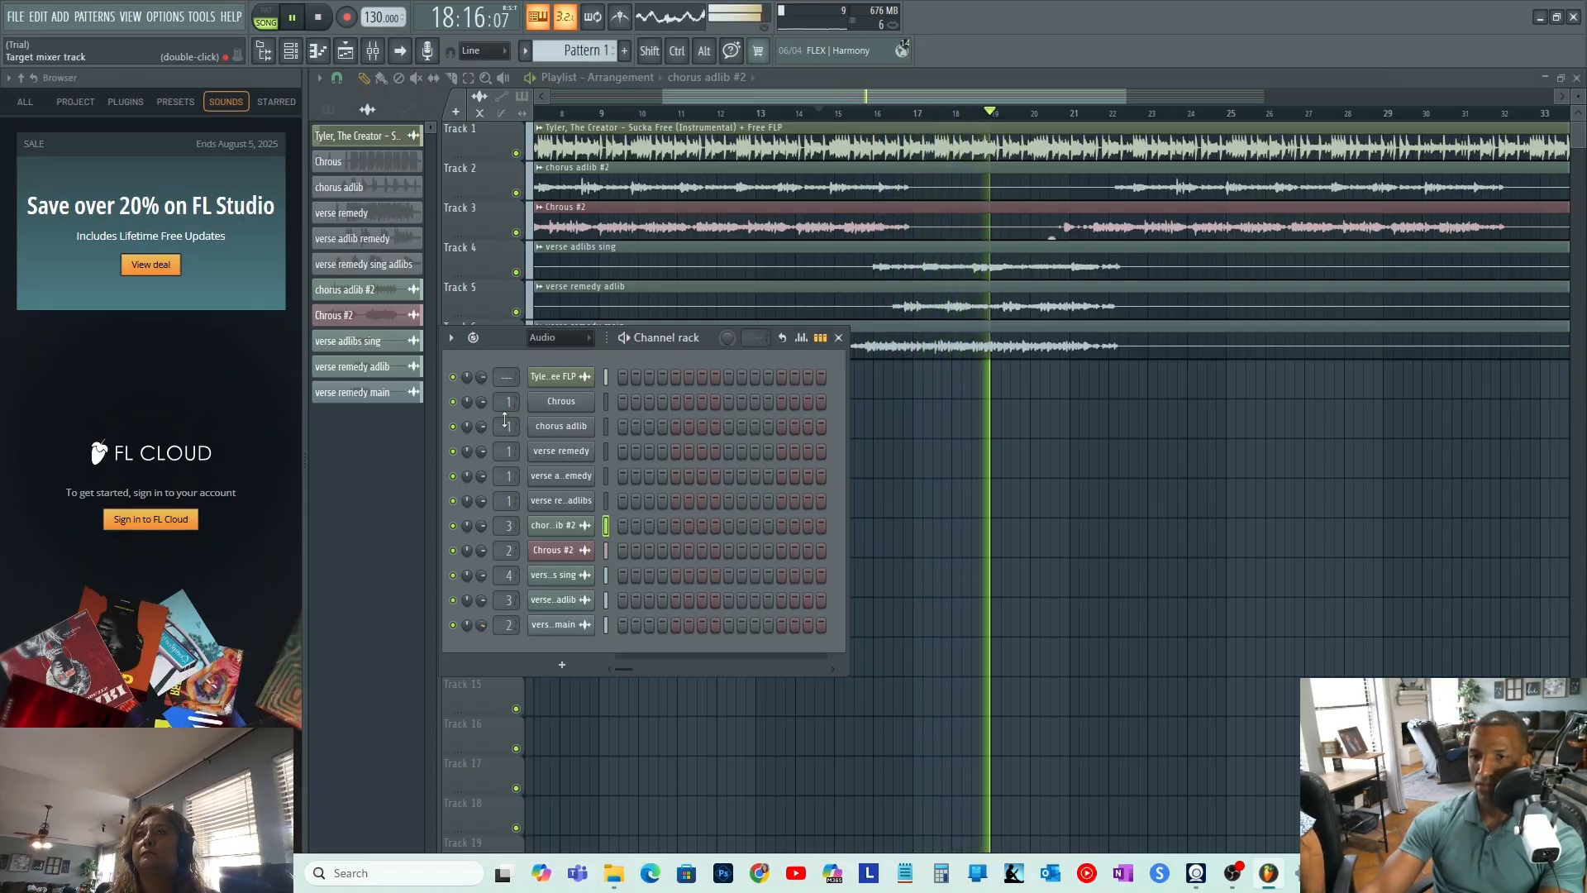
# - Raise Insert 2's mixer volume to about 106% and set its Soundgoodizer amount to 16%
pyautogui.click(372, 51)
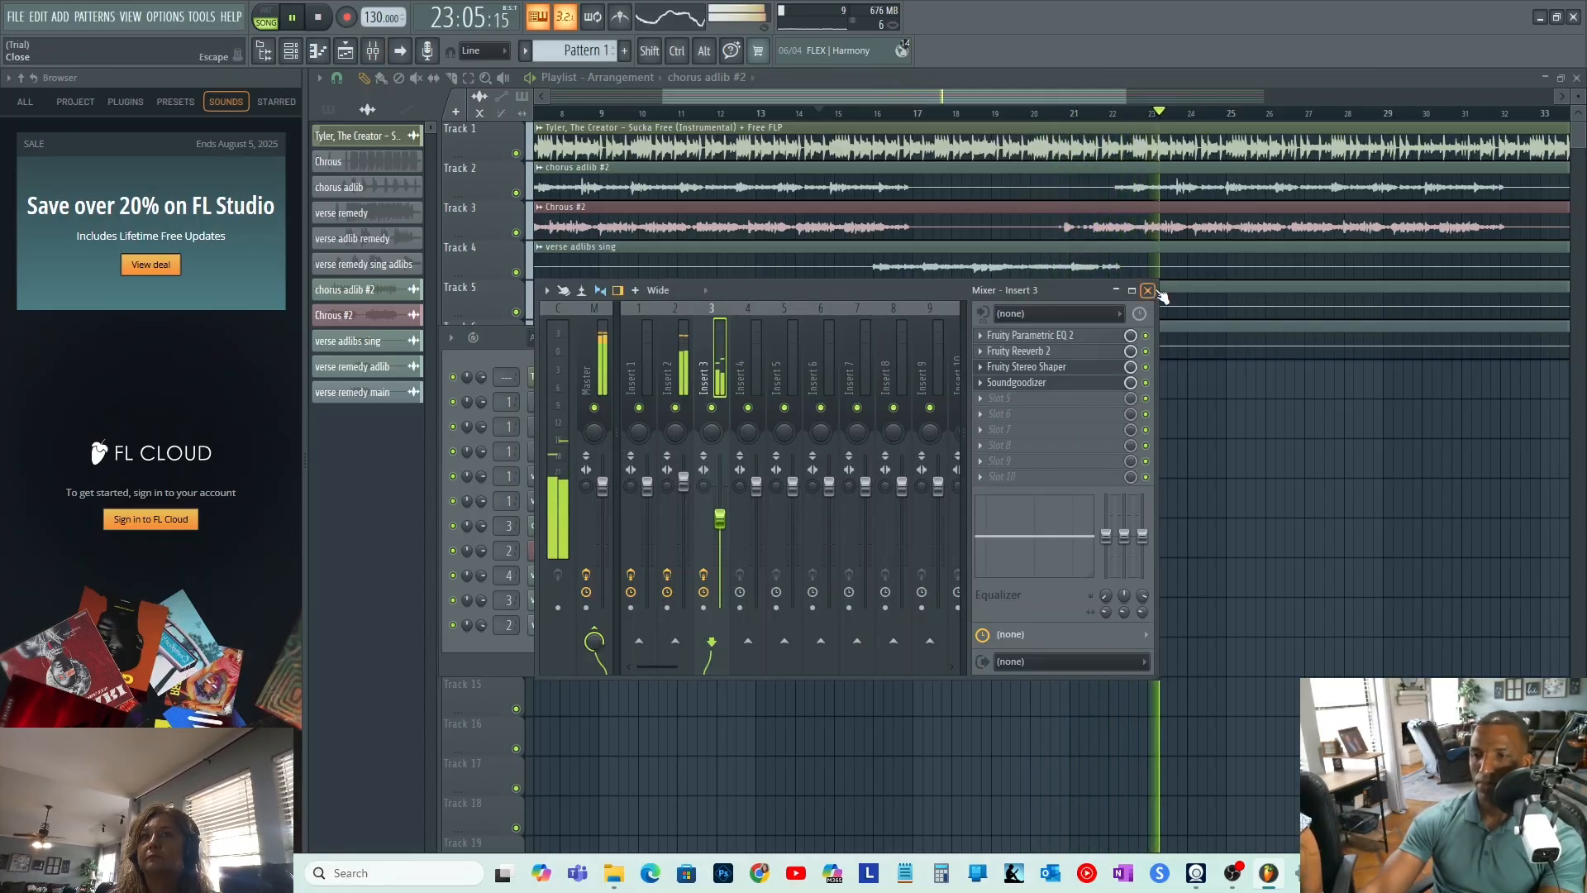
pyautogui.moveTo(691, 491); pyautogui.dragTo(692, 484)
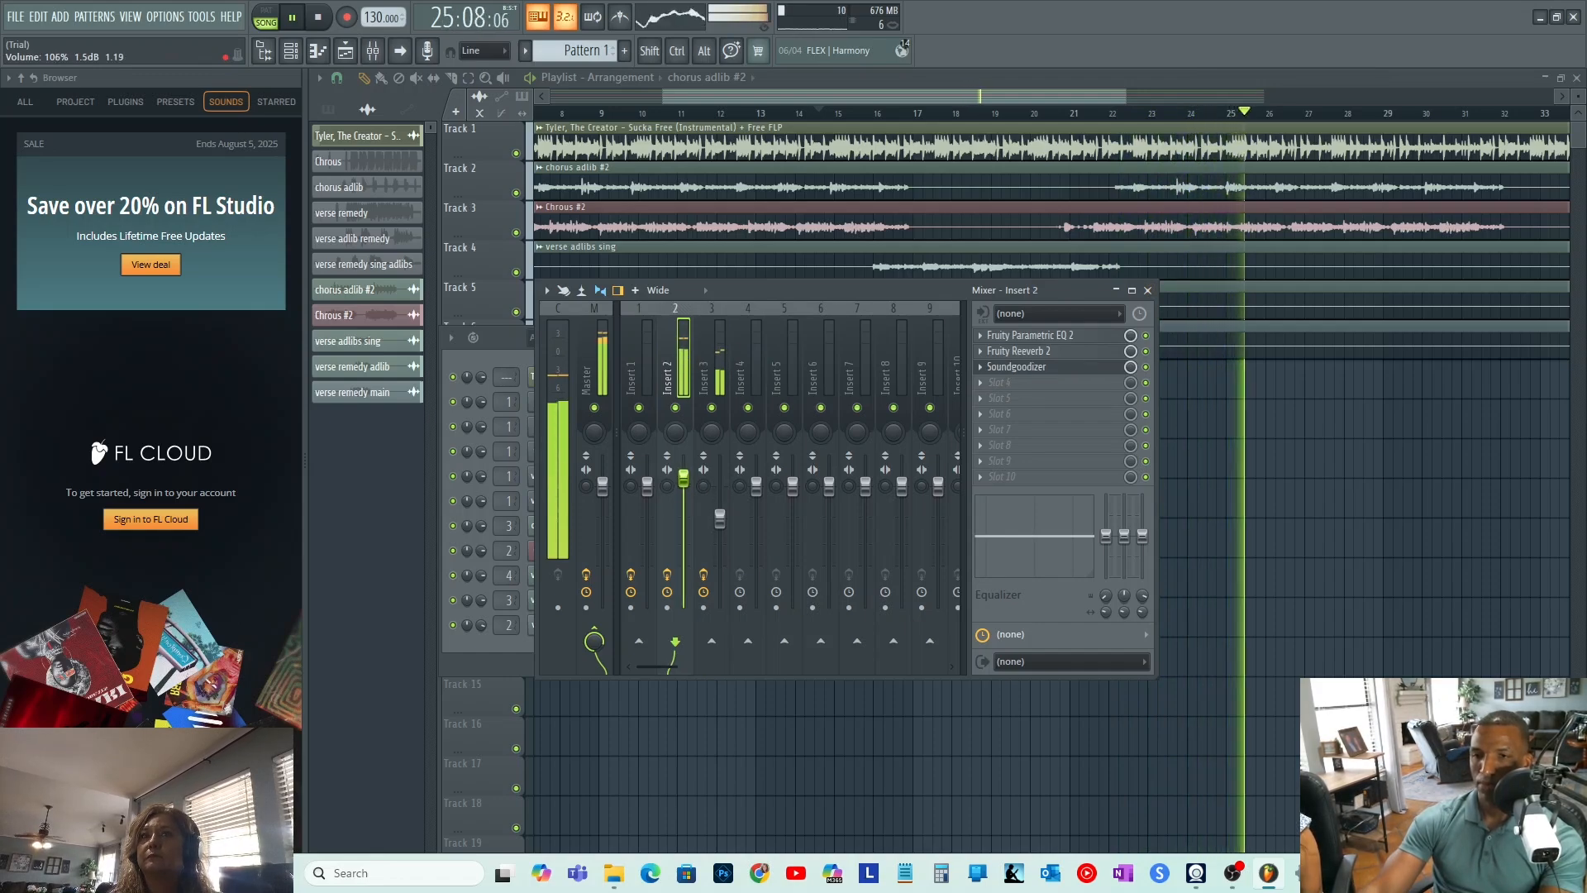
pyautogui.click(1020, 368)
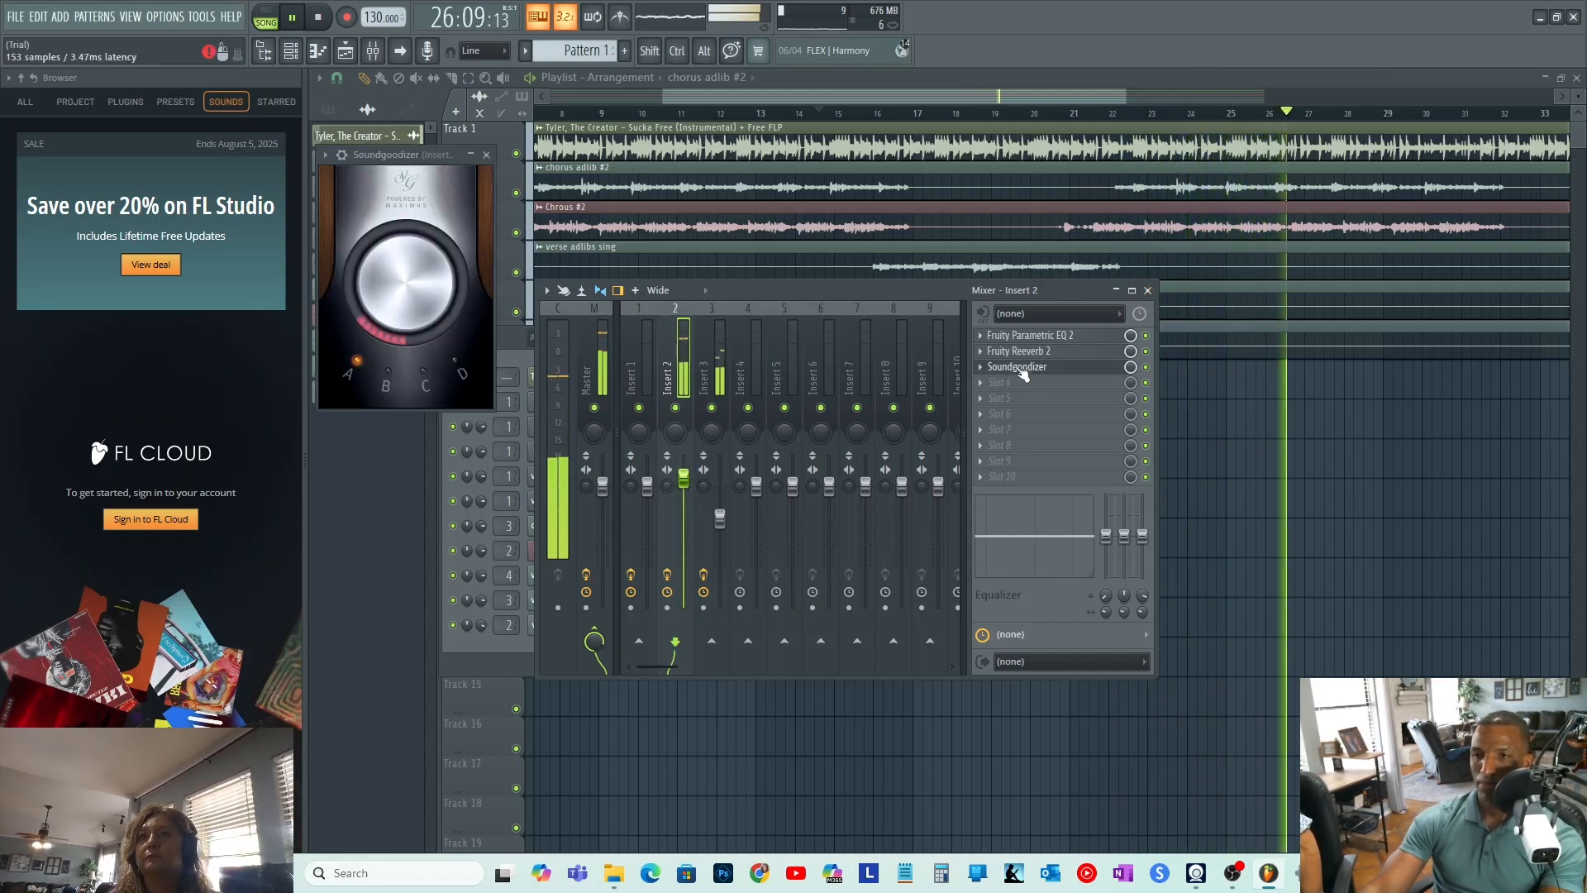
pyautogui.moveTo(447, 296); pyautogui.dragTo(447, 290)
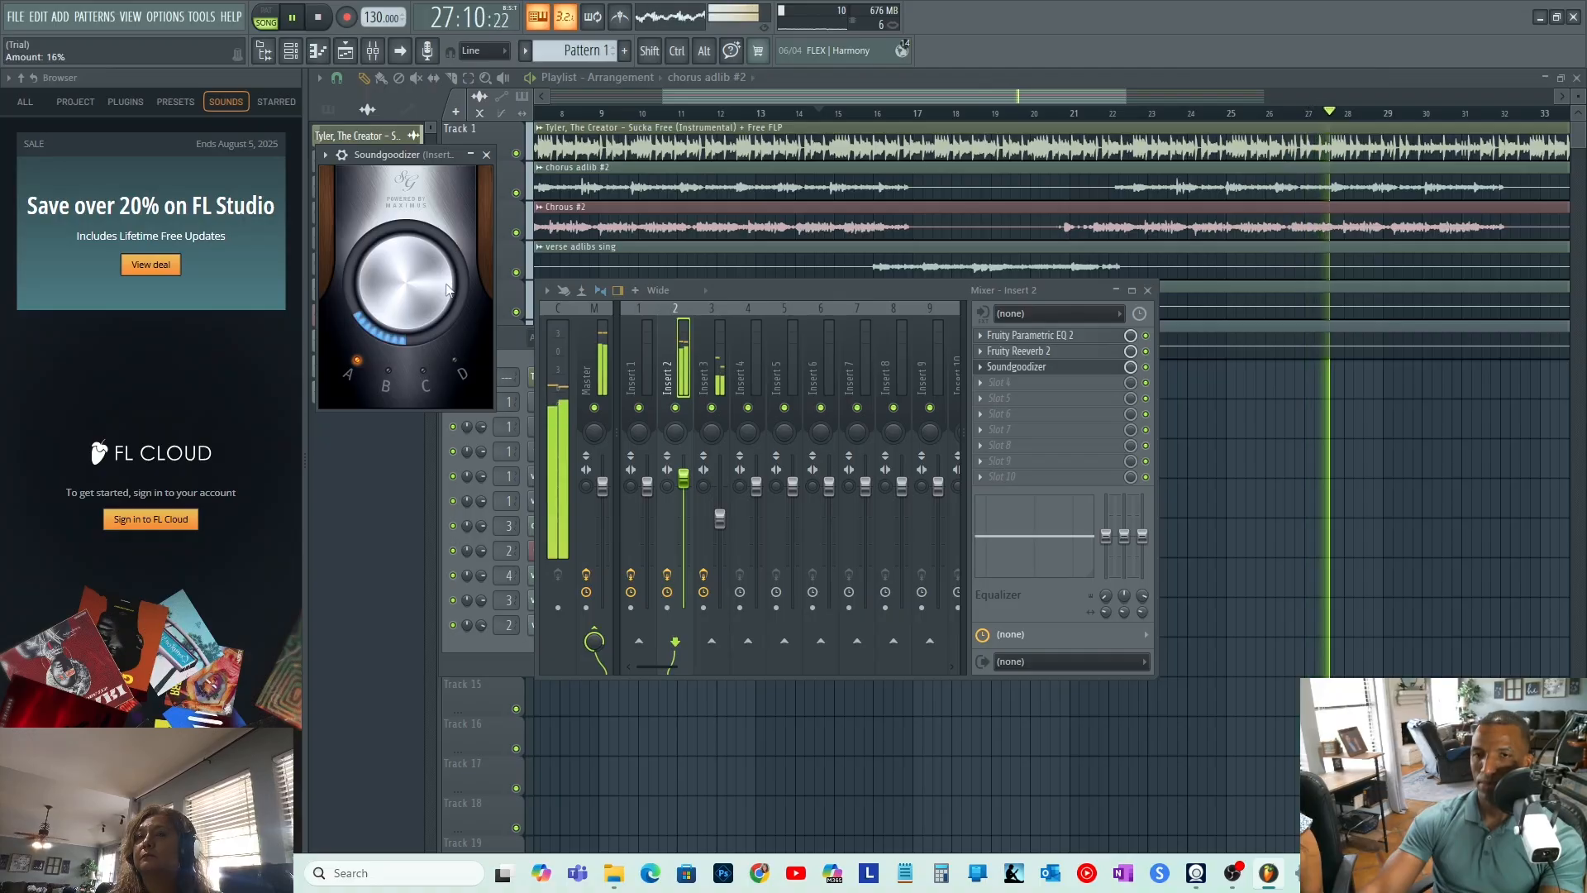
pyautogui.click(486, 154)
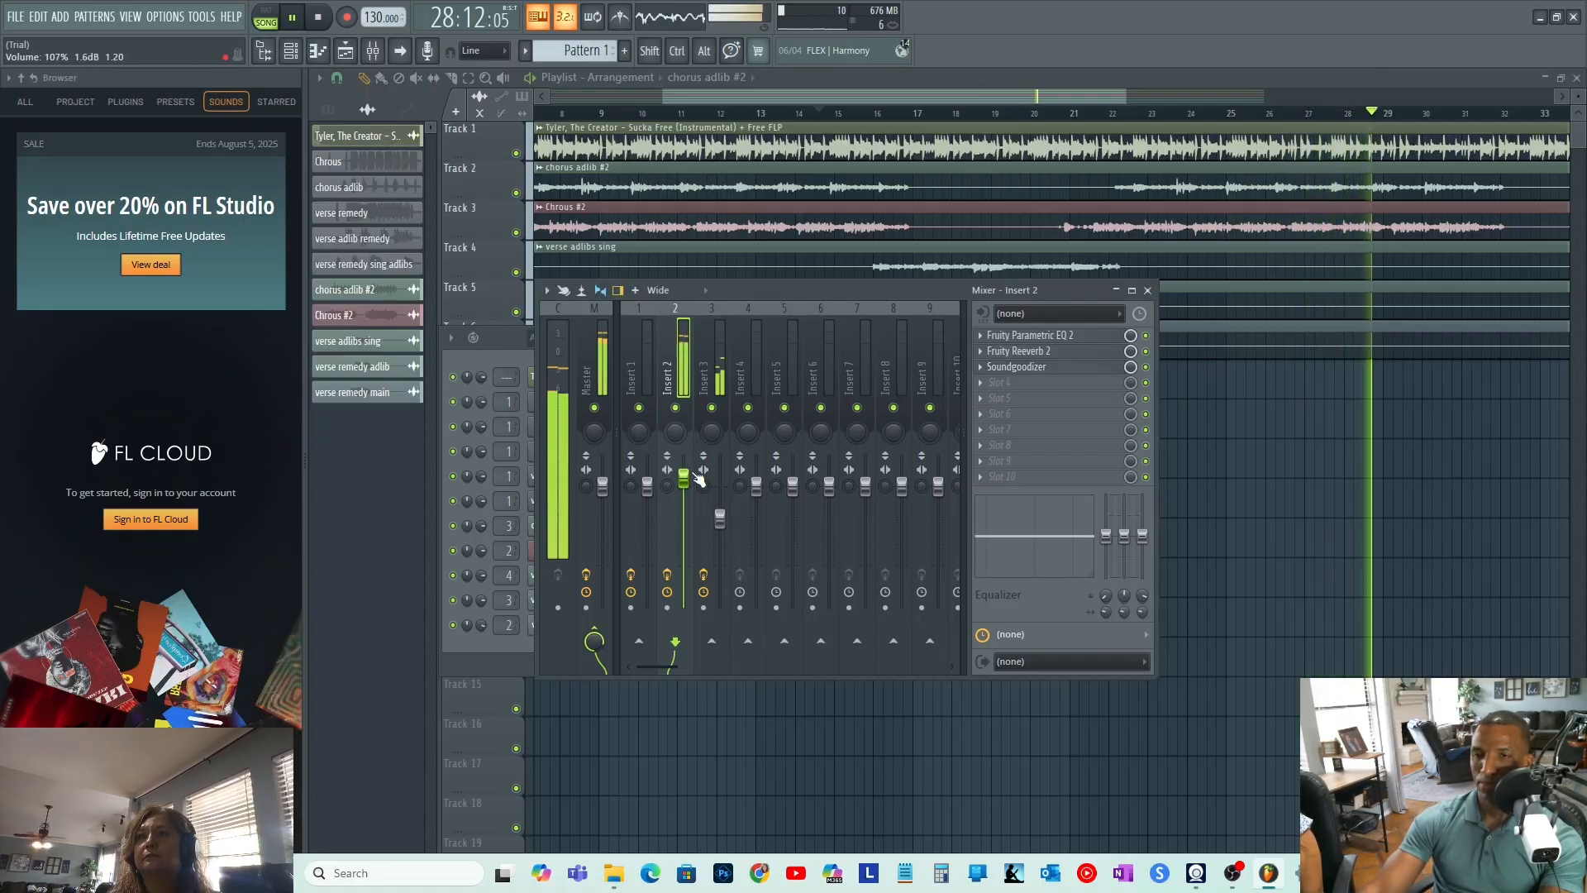
# - Lower Insert 3's volume to 71%, close the mixer, and replay the song from about bar 14
pyautogui.click(723, 523)
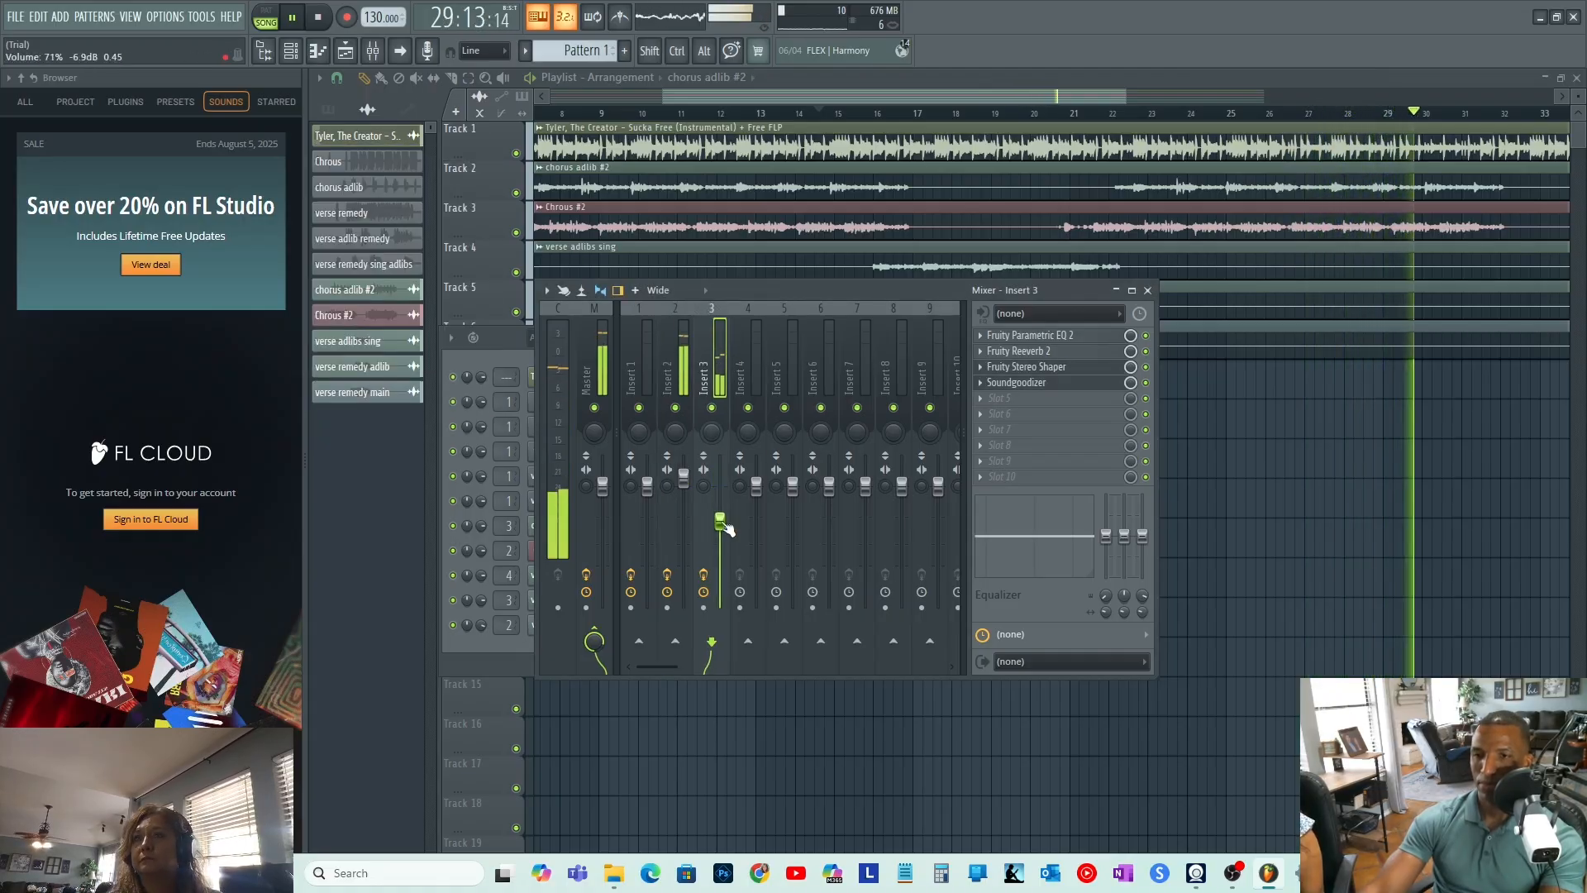
pyautogui.click(1147, 291)
pyautogui.click(832, 109)
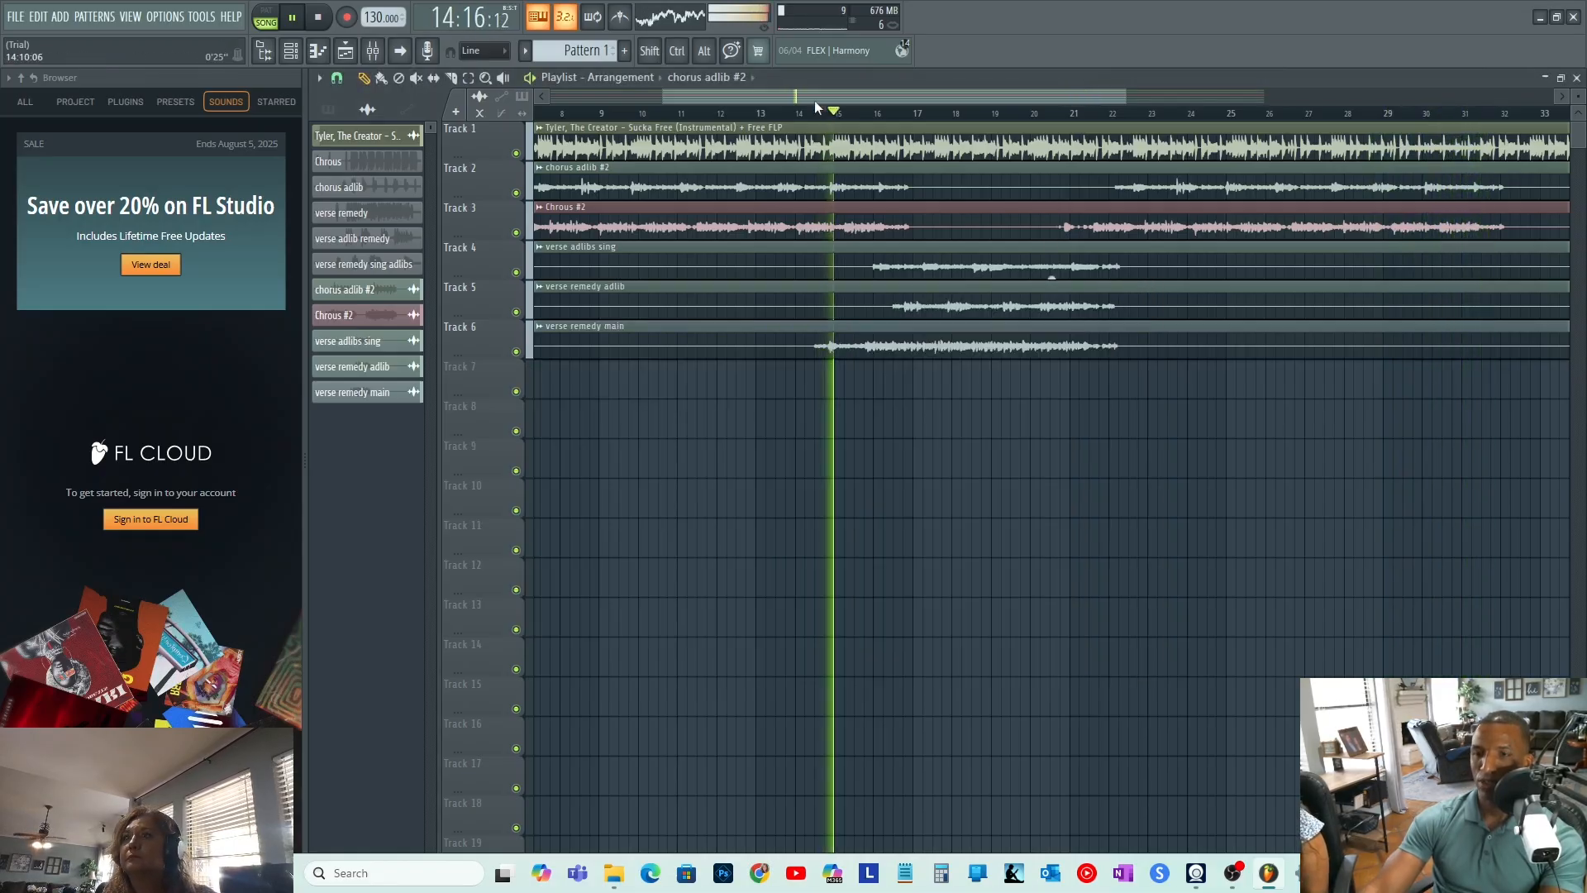
# - Load Fruity Parametric EQ 2 into Insert 4's first effect slot, stop playback, and close the mixer
pyautogui.click(373, 51)
pyautogui.click(749, 356)
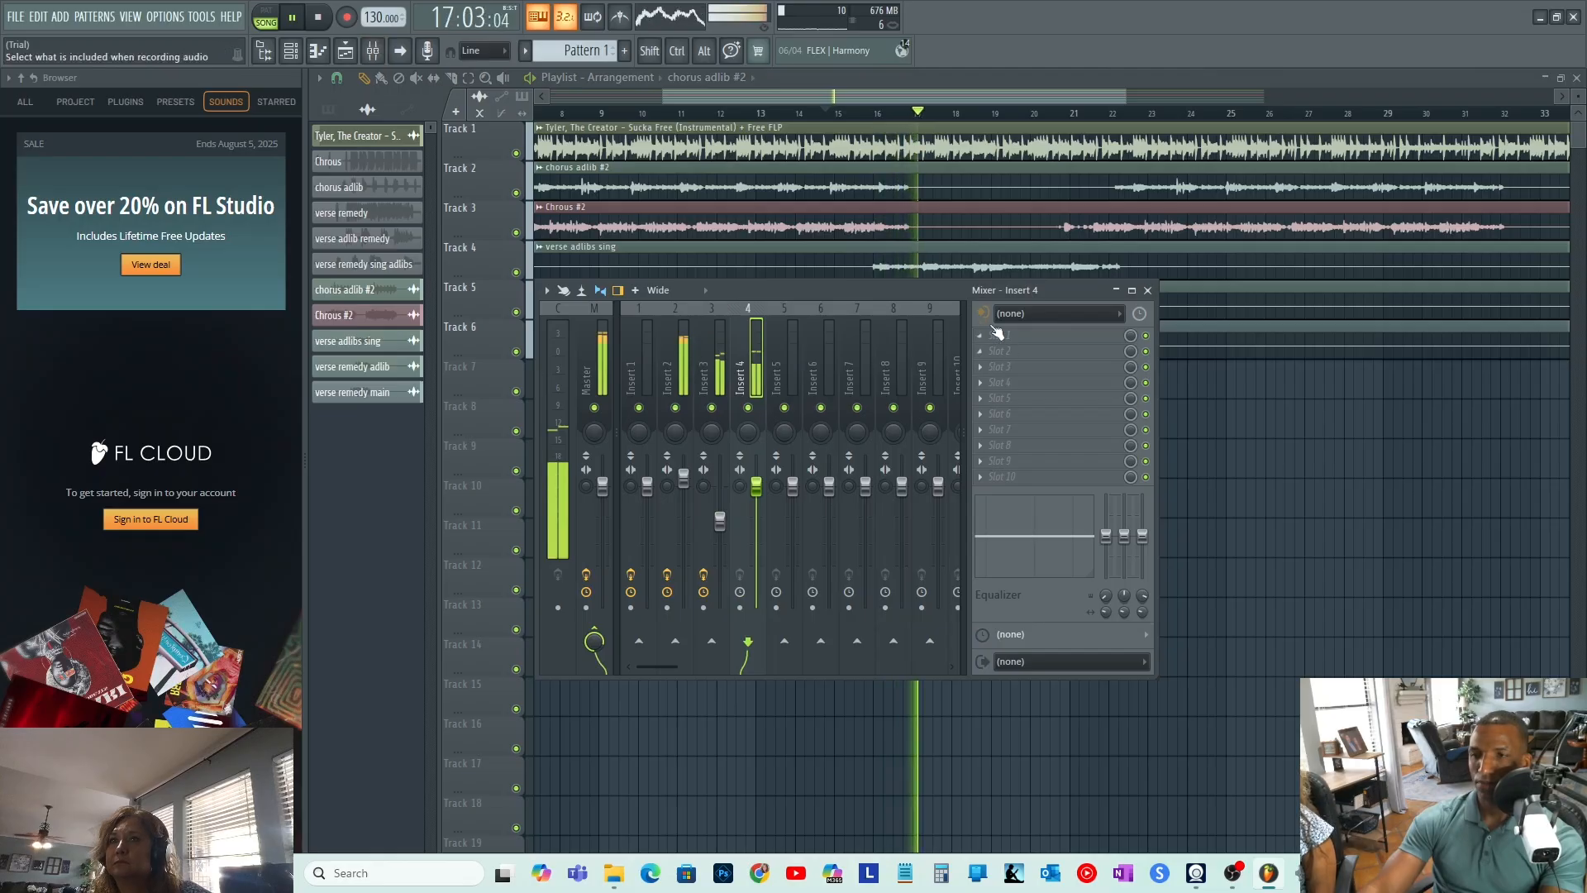
pyautogui.click(982, 336)
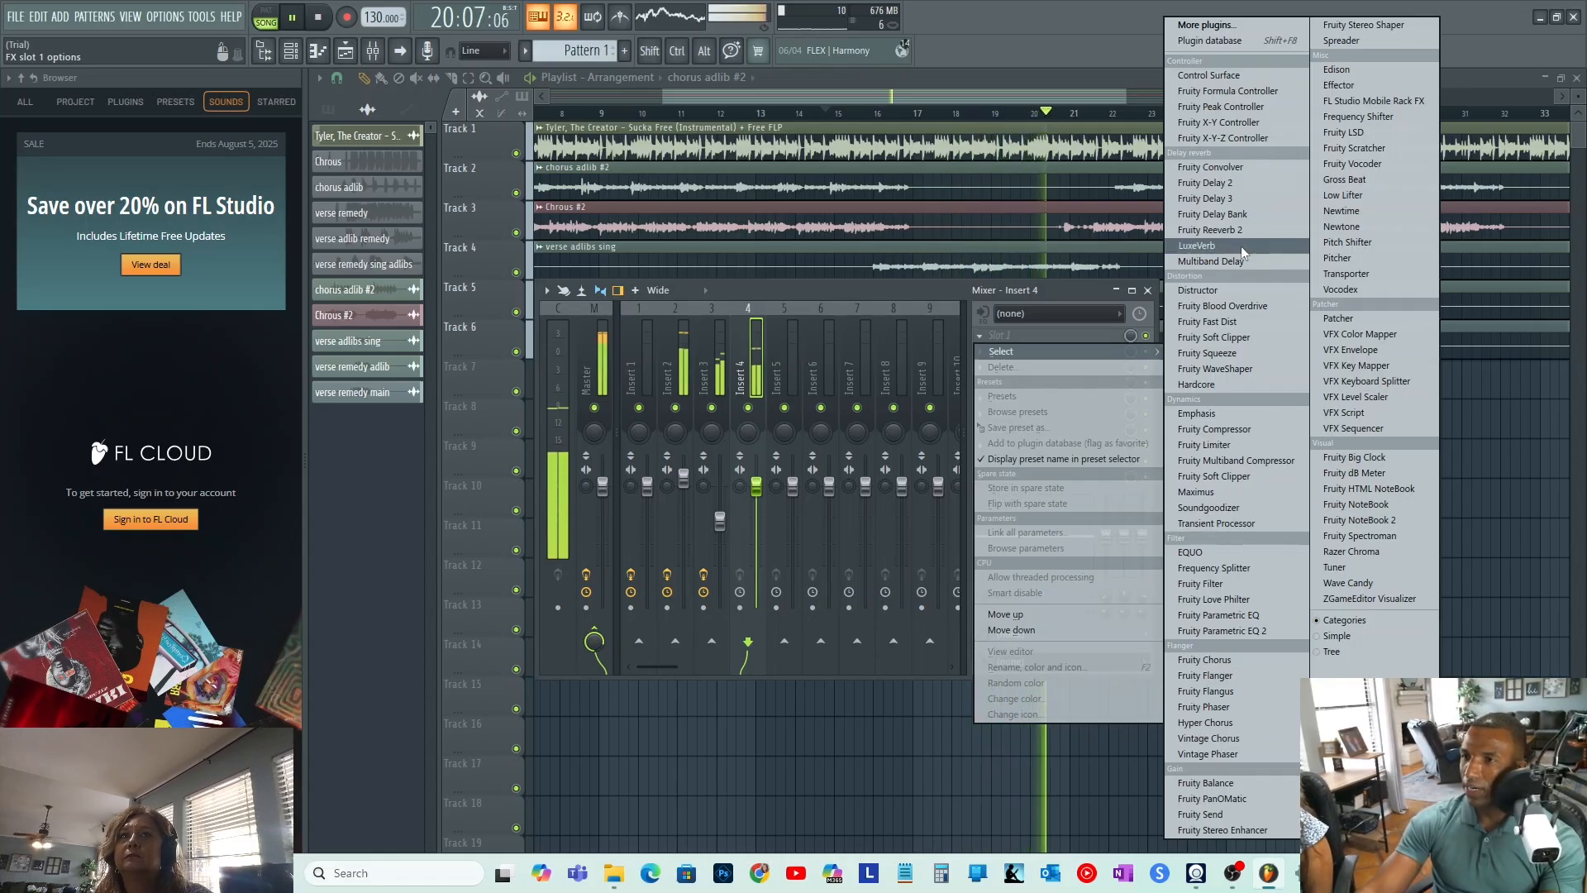
pyautogui.click(1264, 631)
pyautogui.press('space')
pyautogui.click(935, 198)
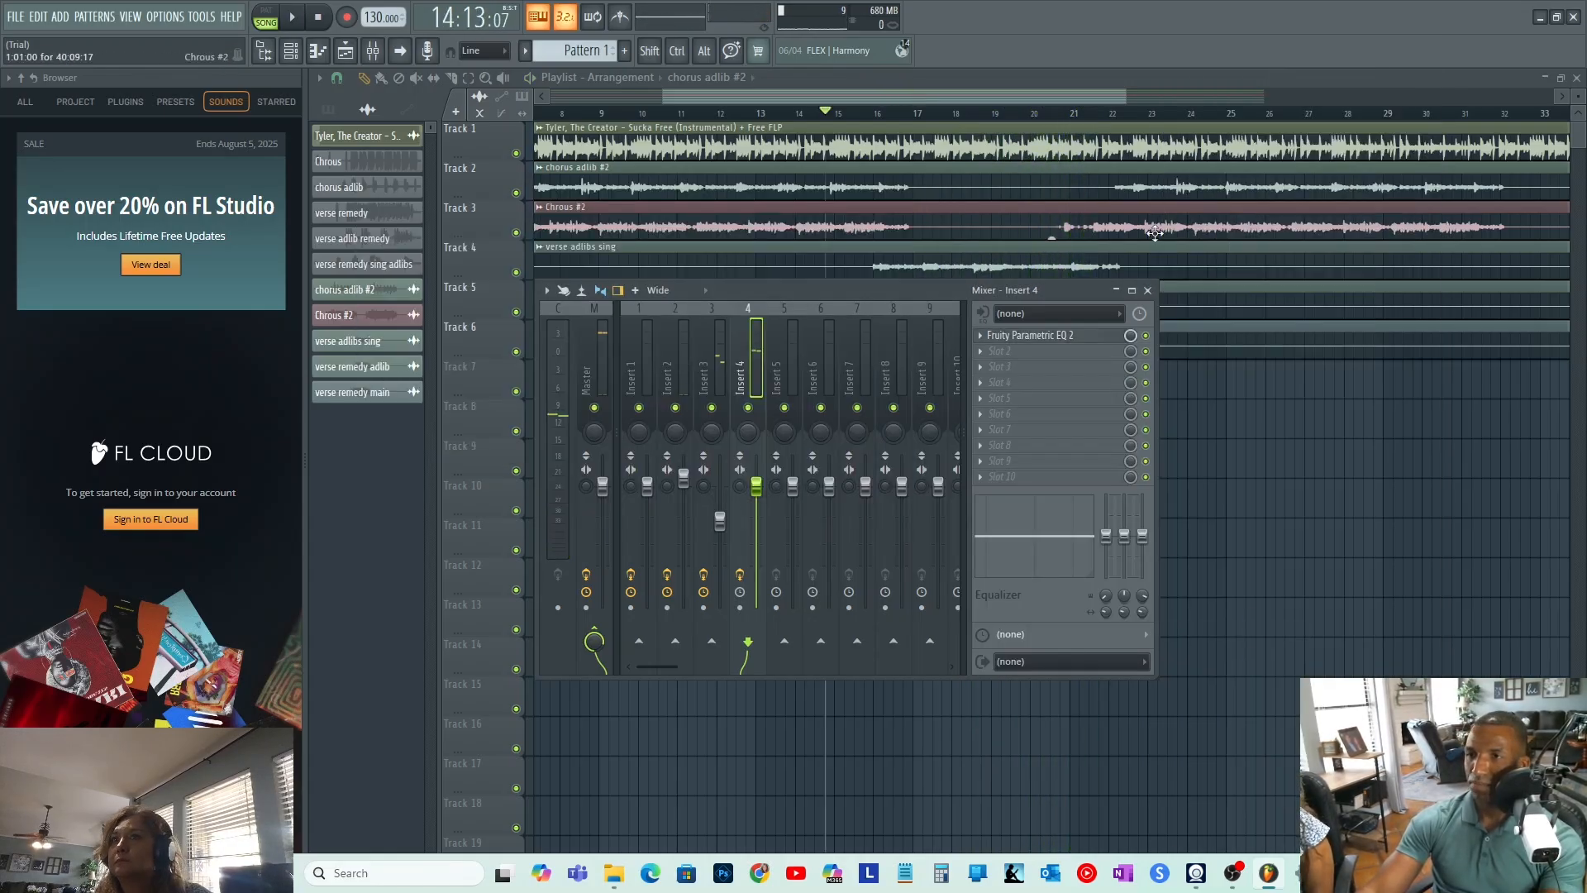
pyautogui.click(1148, 290)
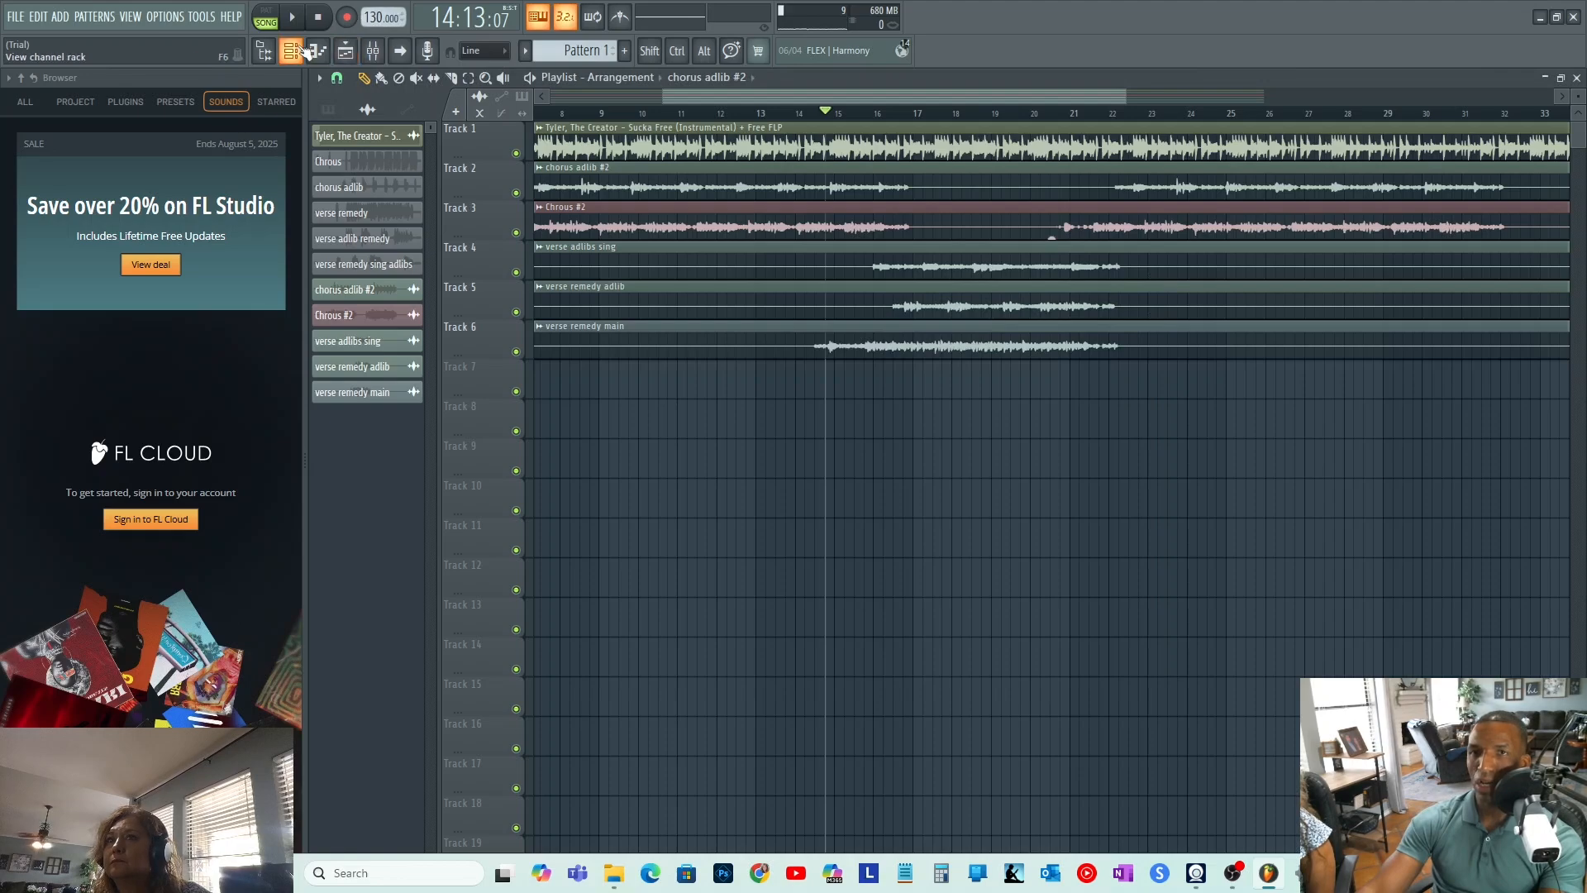
# - Leave only the instrumental and verse adlibs sing channels active in the channel rack and replay the song from about bar 14
pyautogui.click(305, 51)
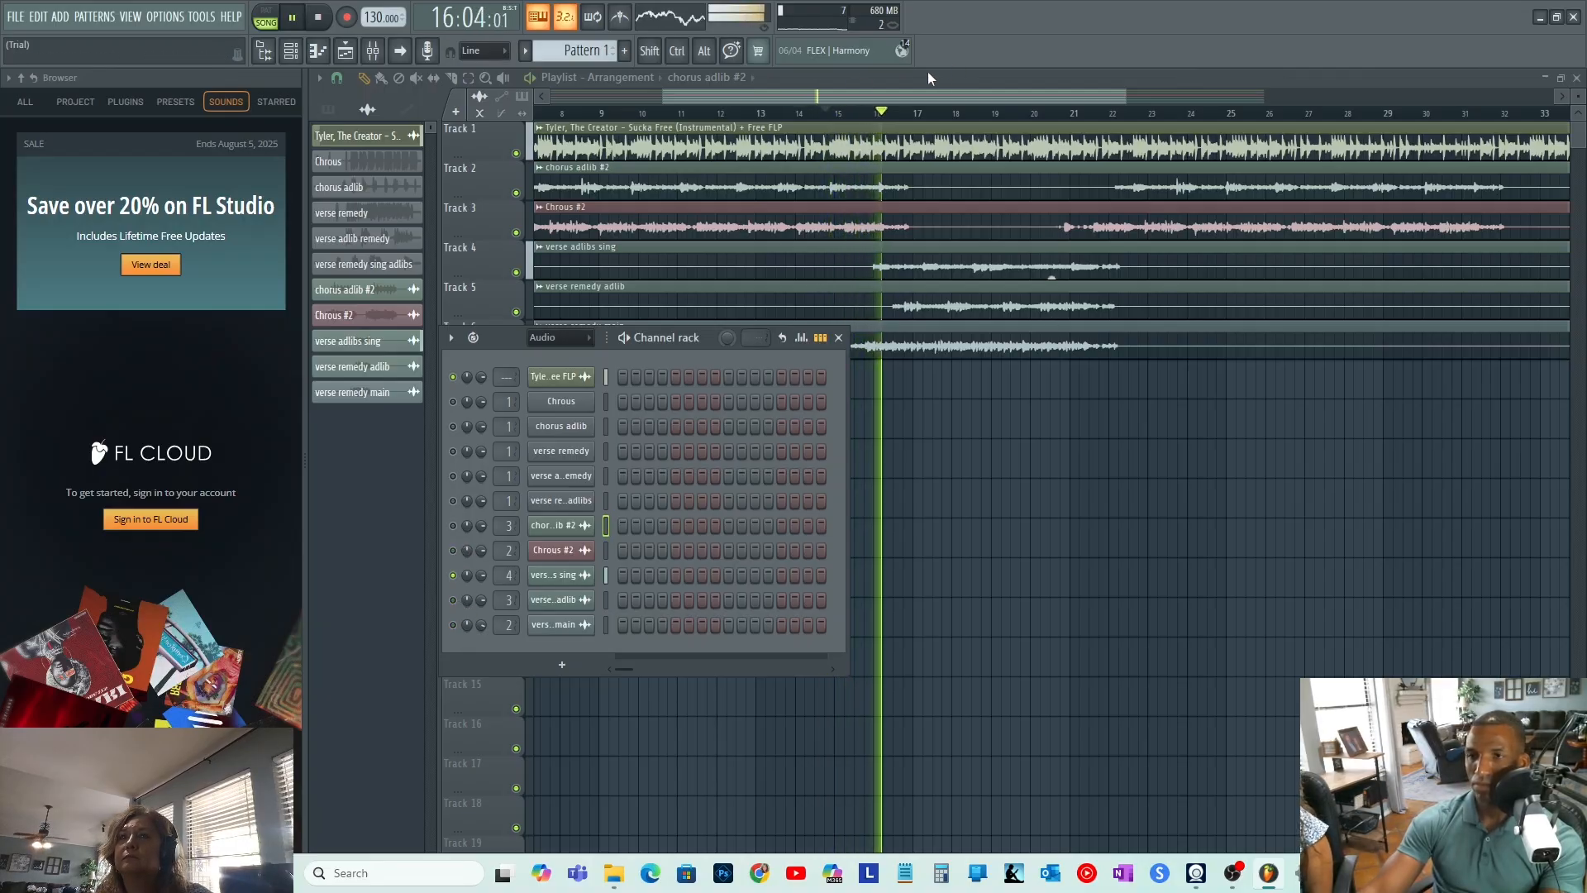
pyautogui.press('space')
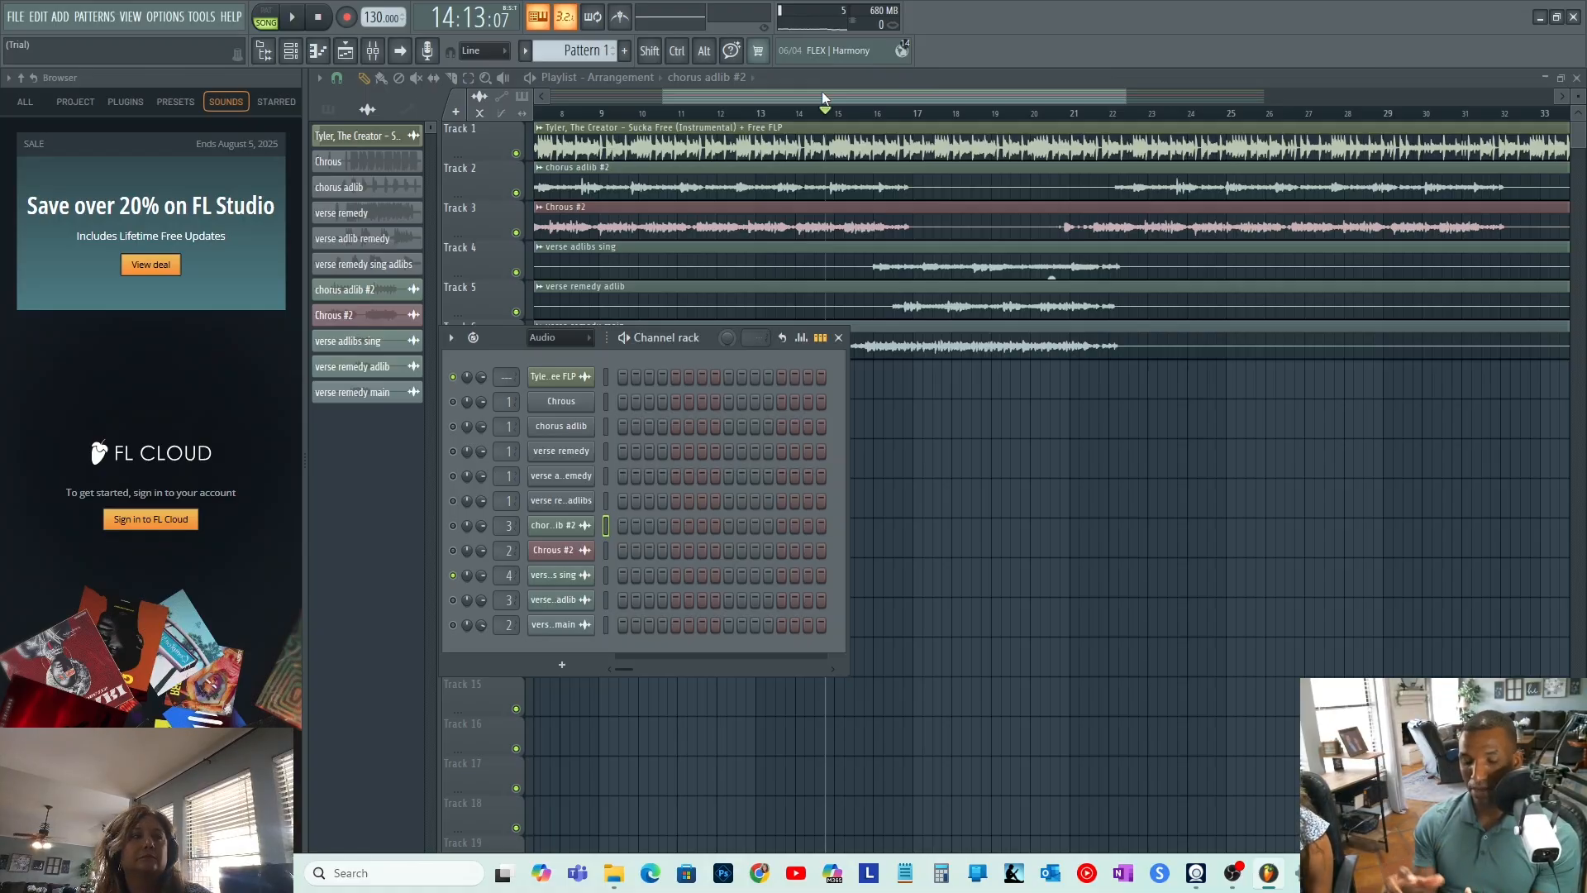
pyautogui.press('space')
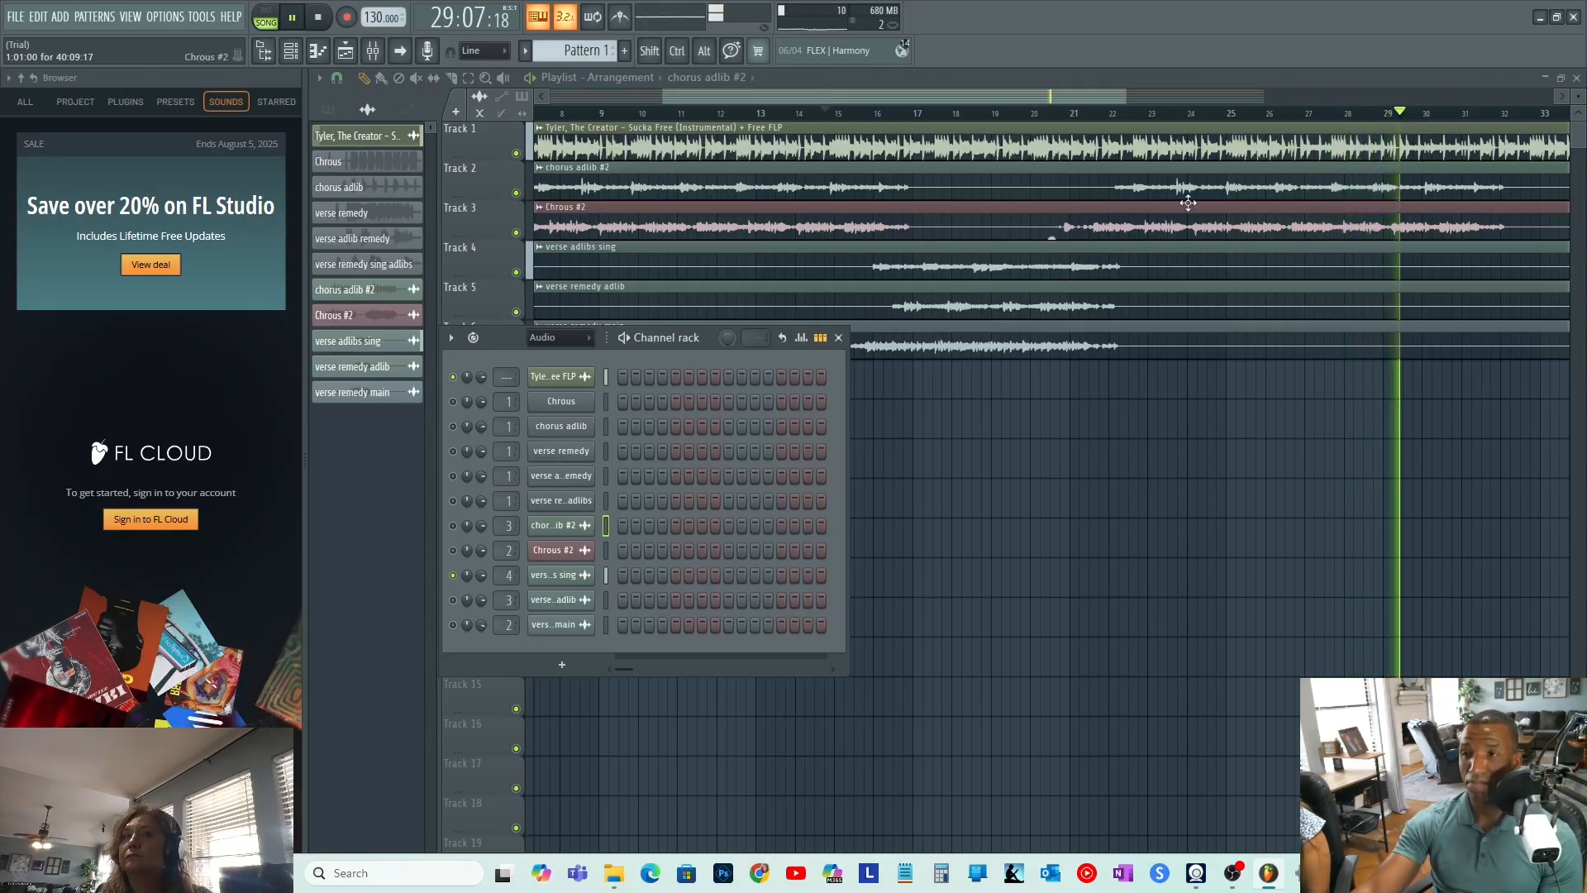
pyautogui.press('space')
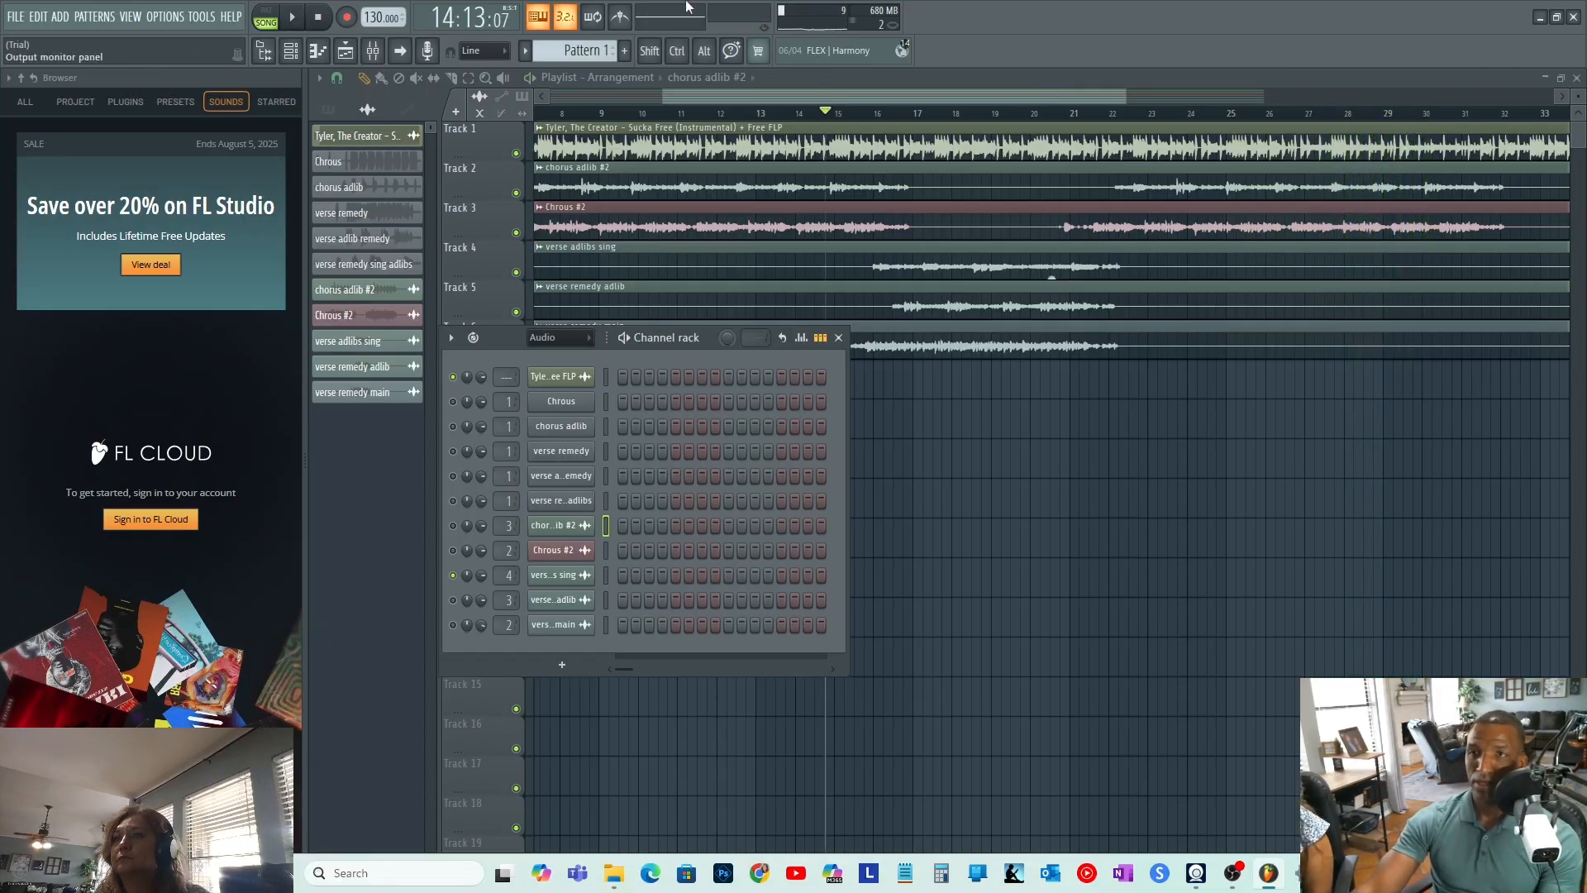
pyautogui.press('space')
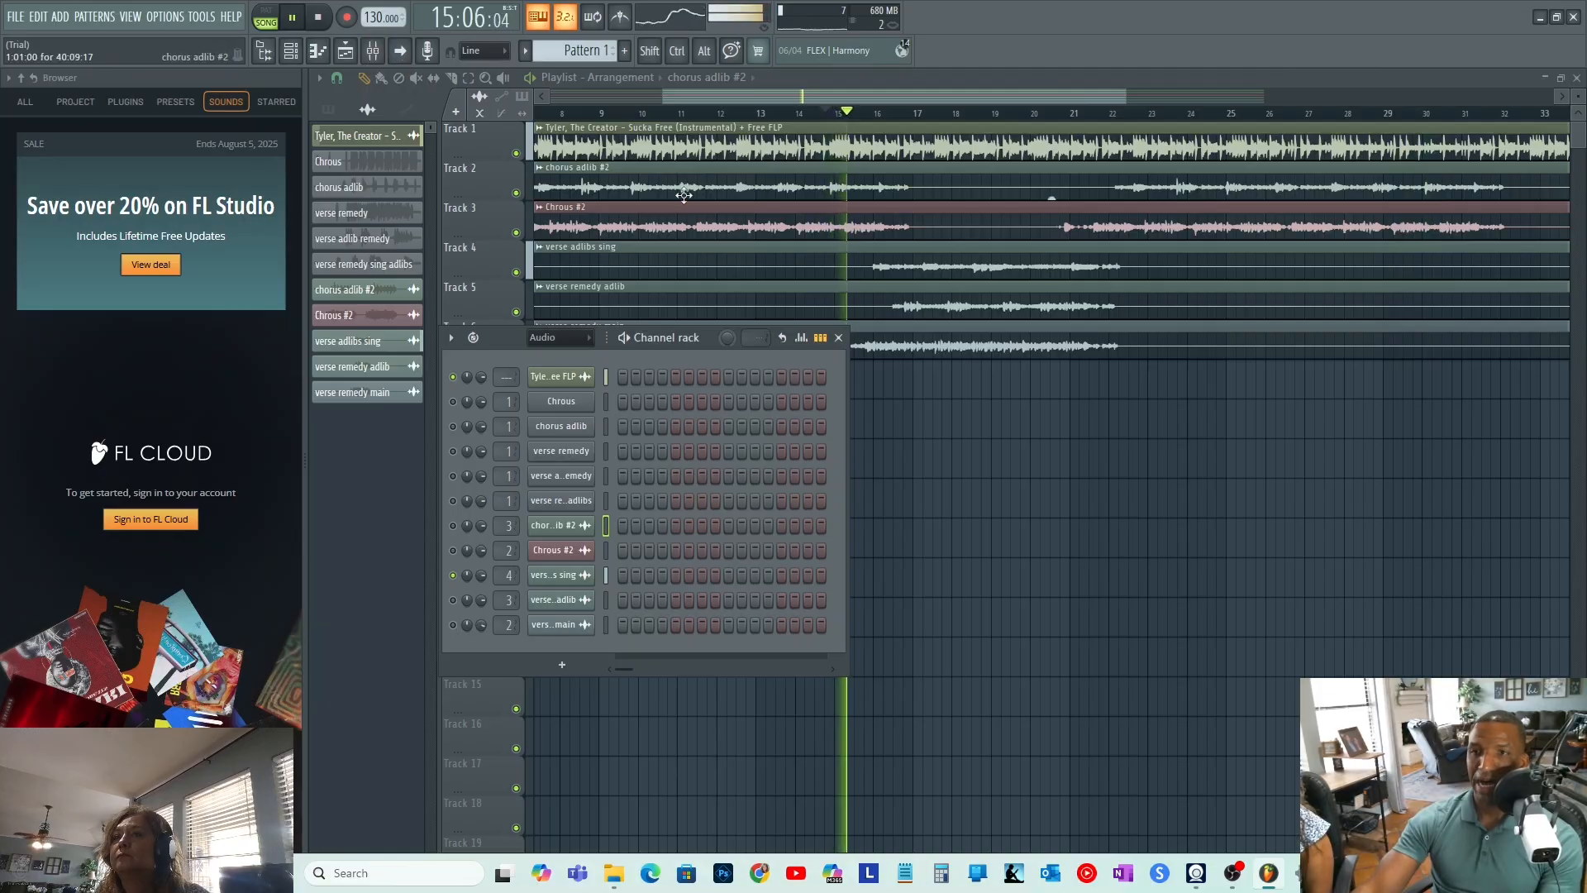
# - Add Fruity Reeverb 2 to Insert 4's second slot, enlarge its room size, and set its wet level to about 73% during playback
pyautogui.click(373, 50)
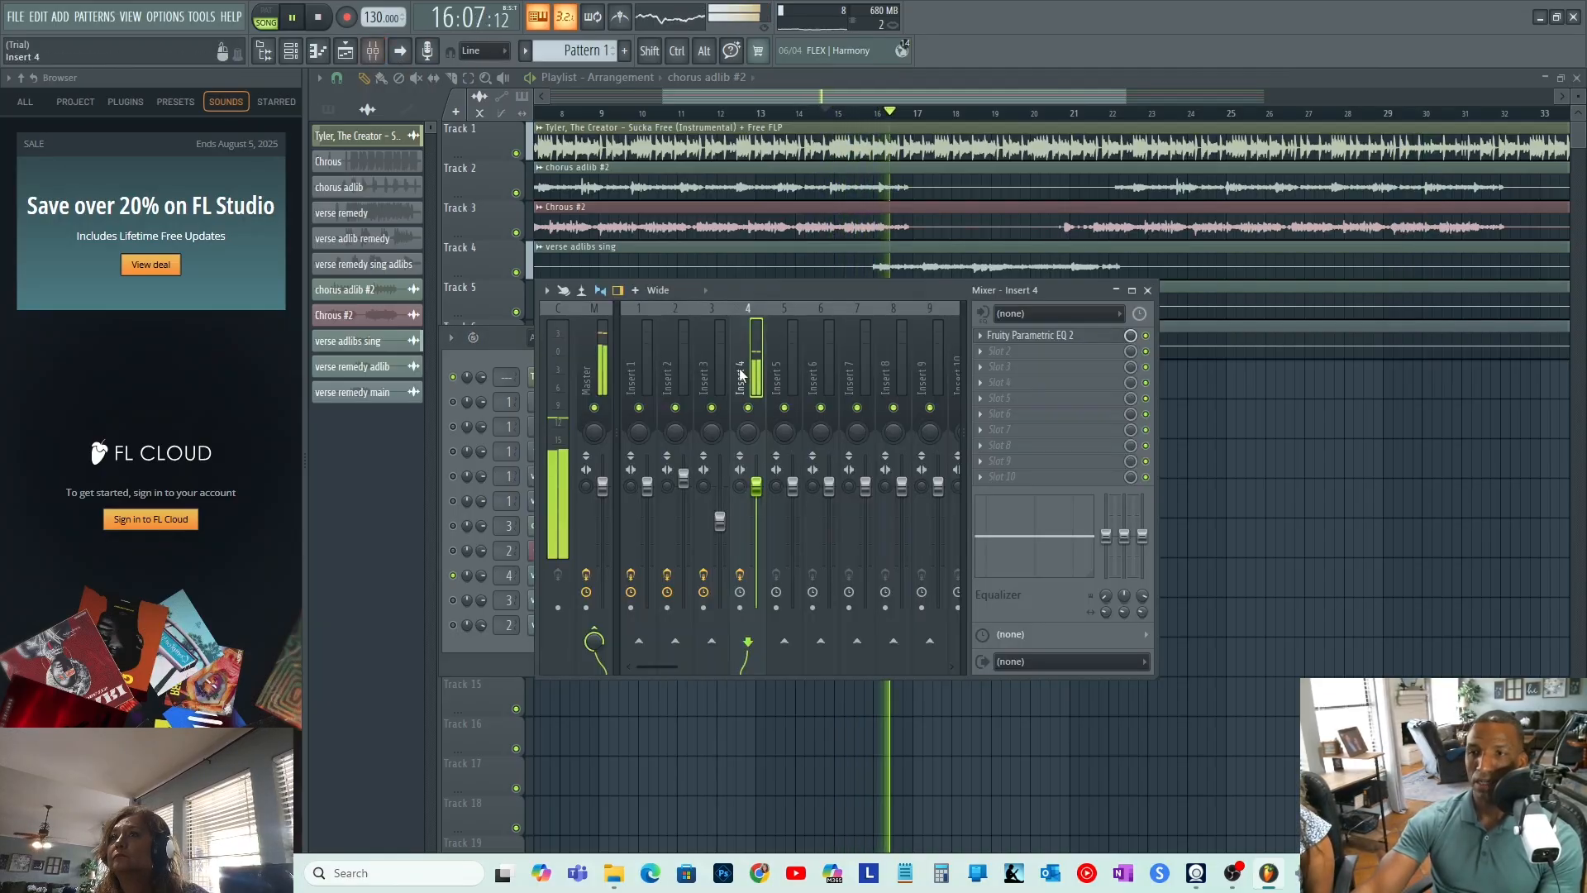
pyautogui.press('space')
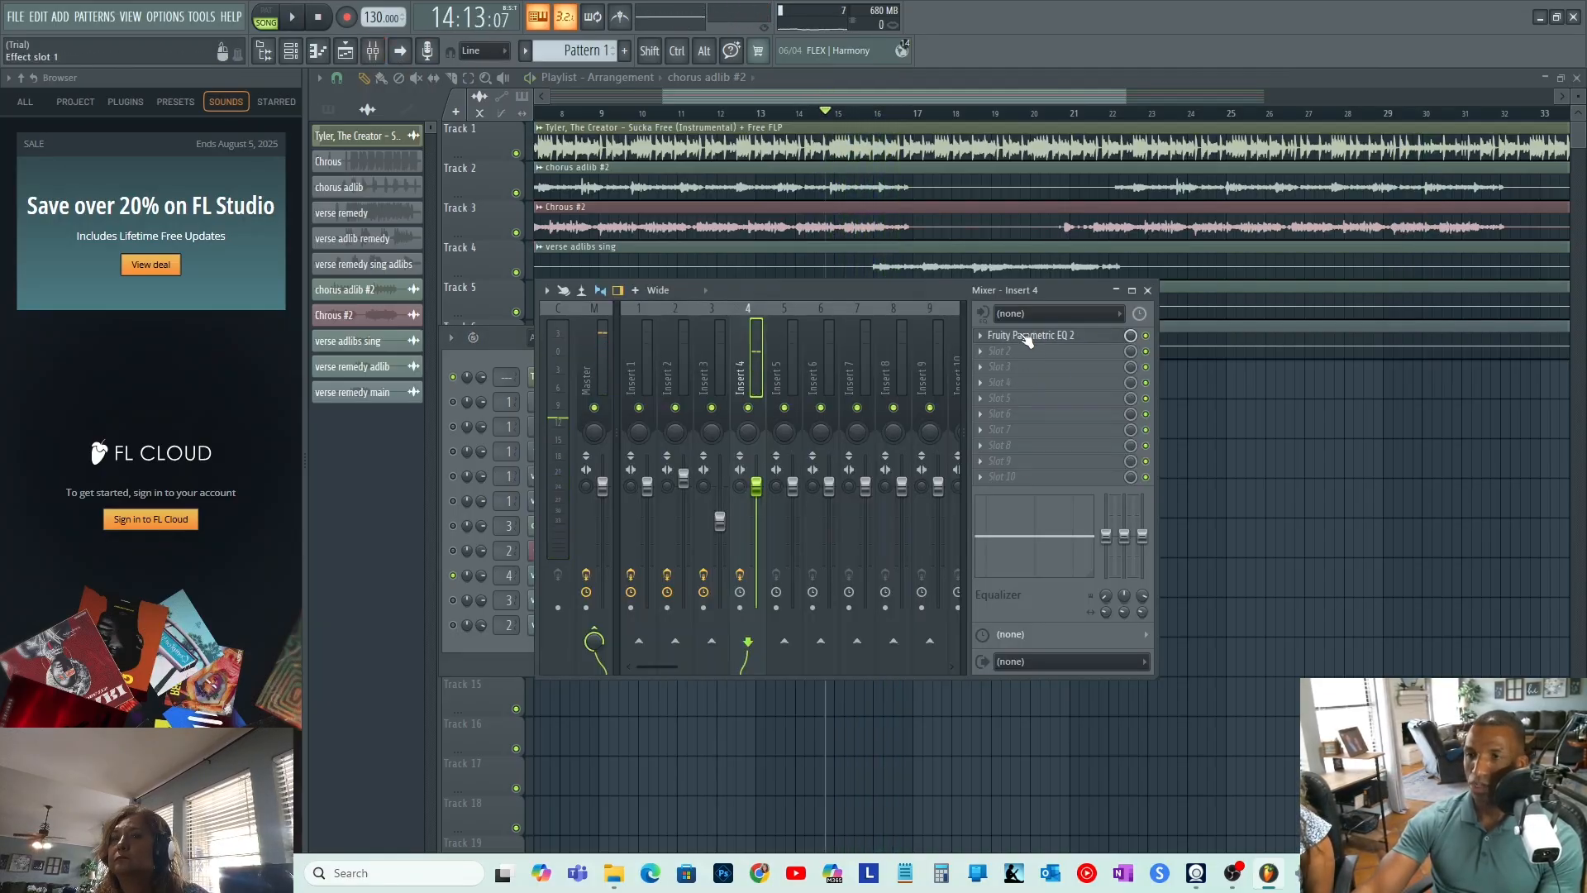
pyautogui.click(982, 351)
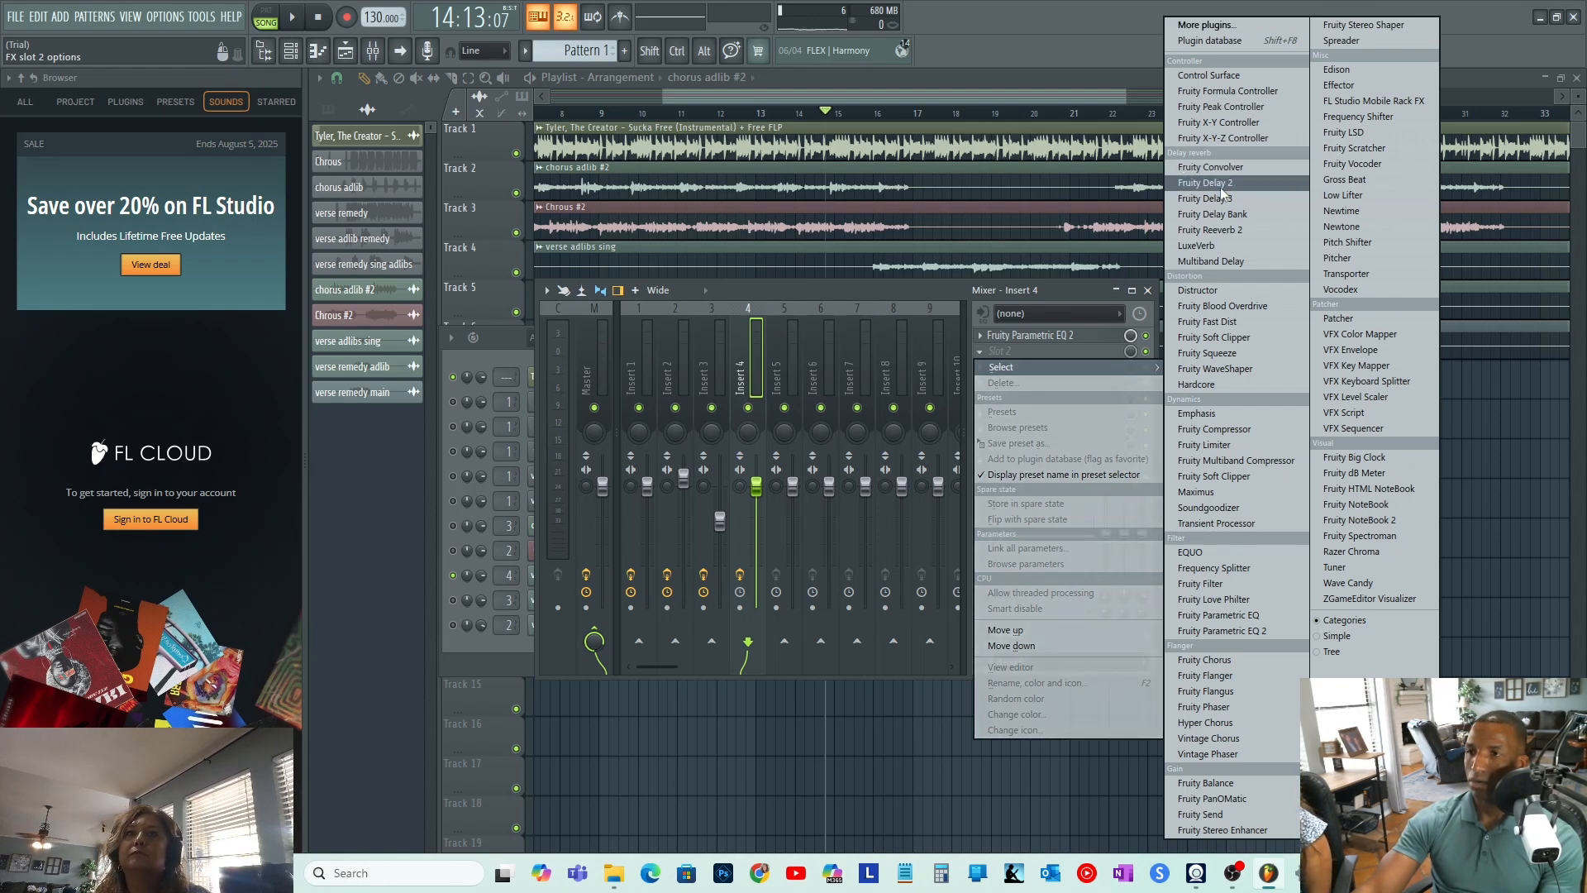
pyautogui.click(1213, 231)
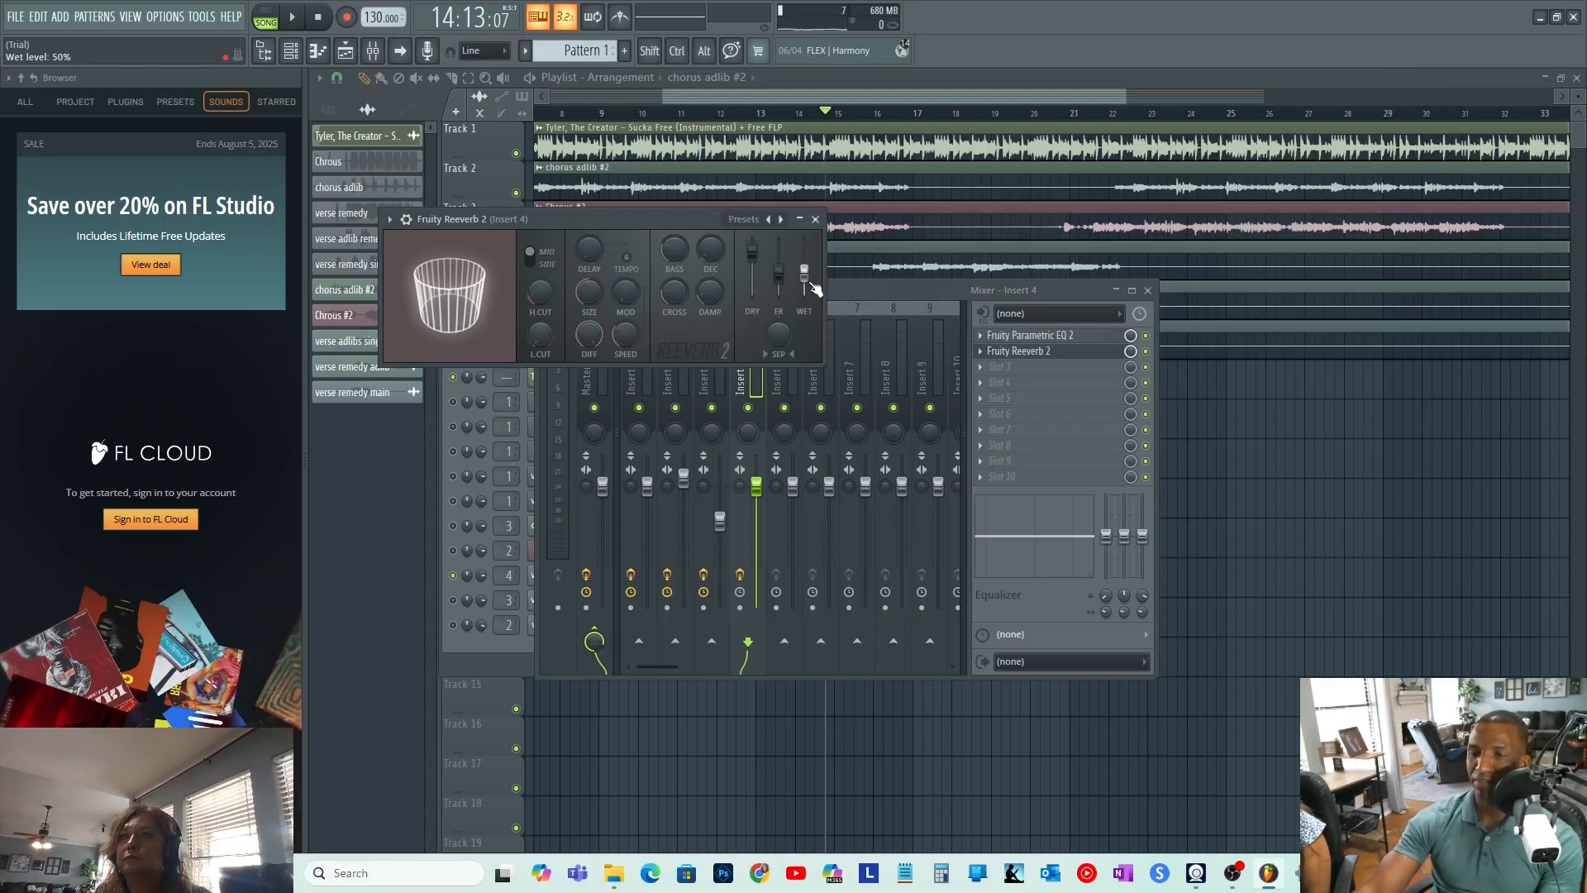
pyautogui.press('space')
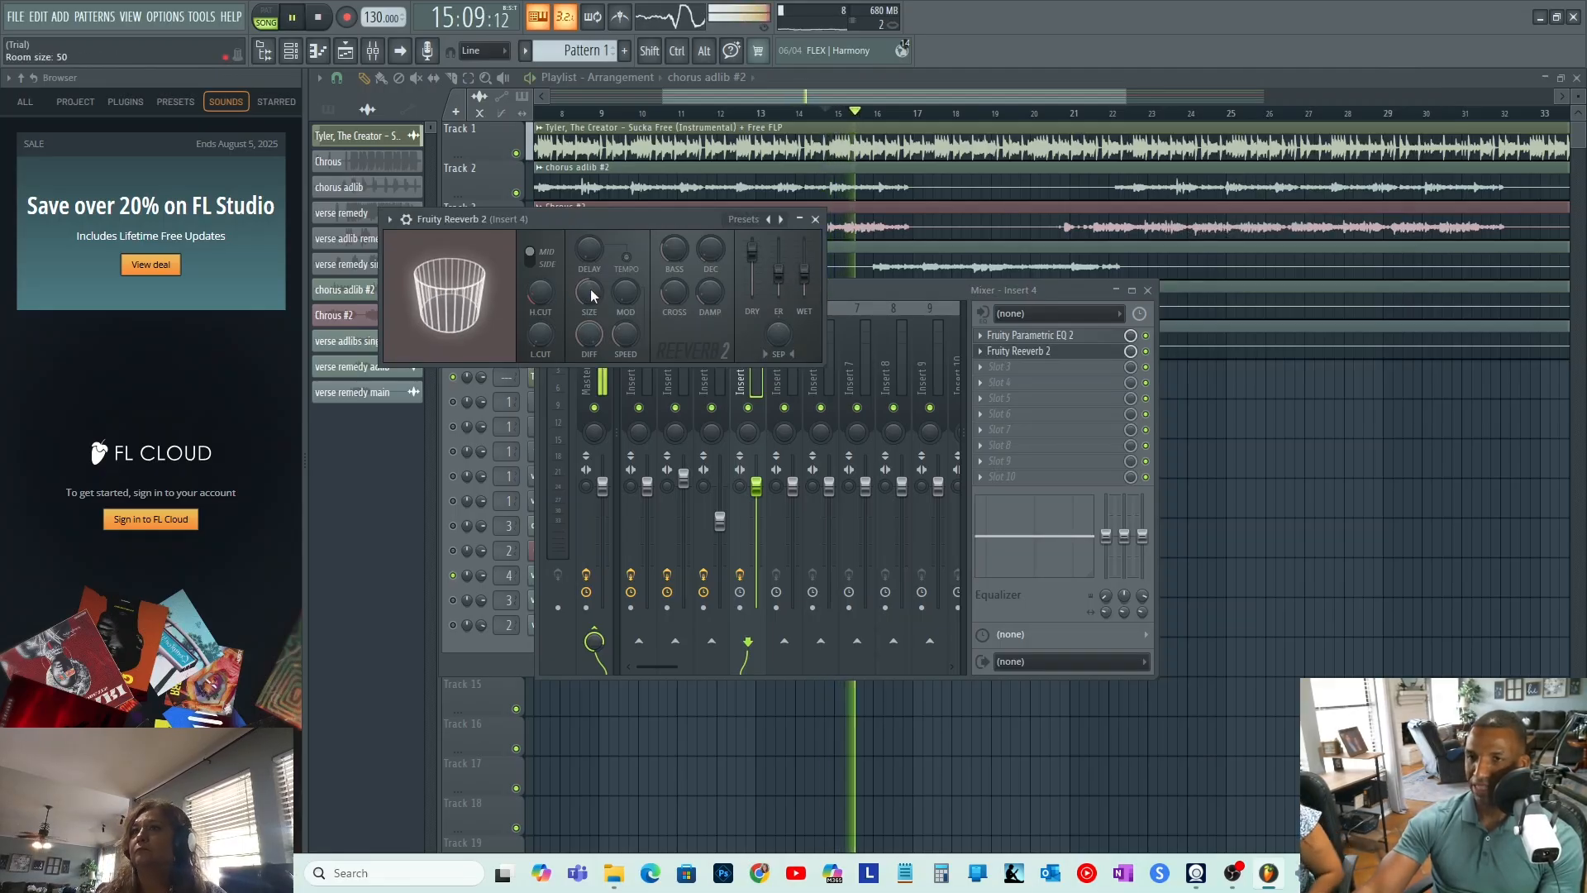
pyautogui.moveTo(589, 292); pyautogui.dragTo(585, 262)
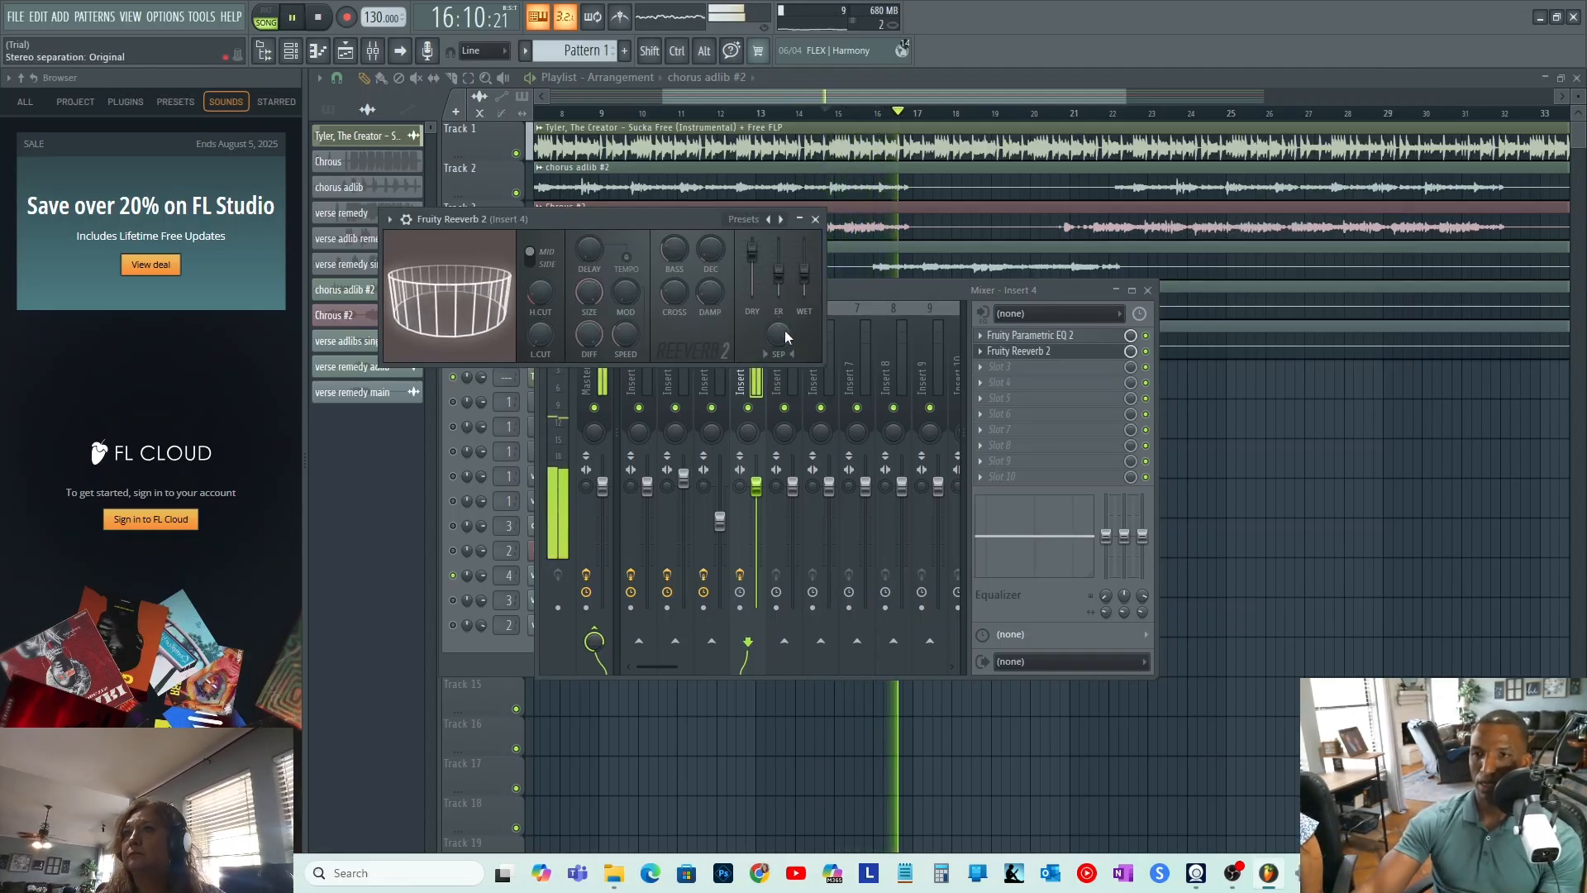
pyautogui.moveTo(811, 284); pyautogui.dragTo(810, 269)
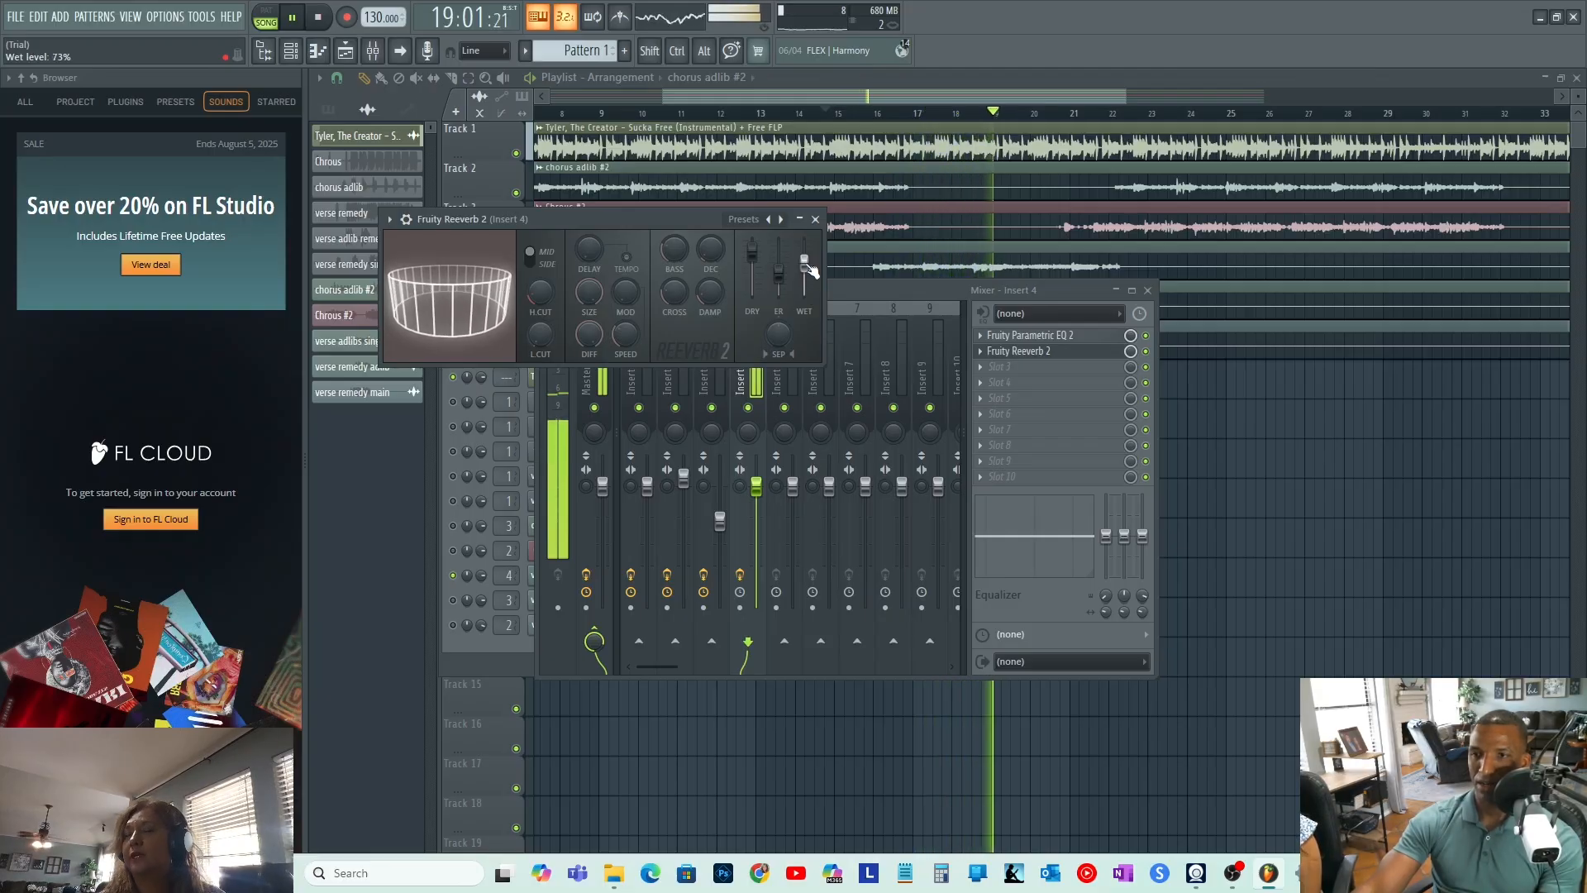
# - Apply the Quick Low Roll-Off preset to Insert 4's Fruity Parametric EQ 2 and close its window
pyautogui.click(1040, 337)
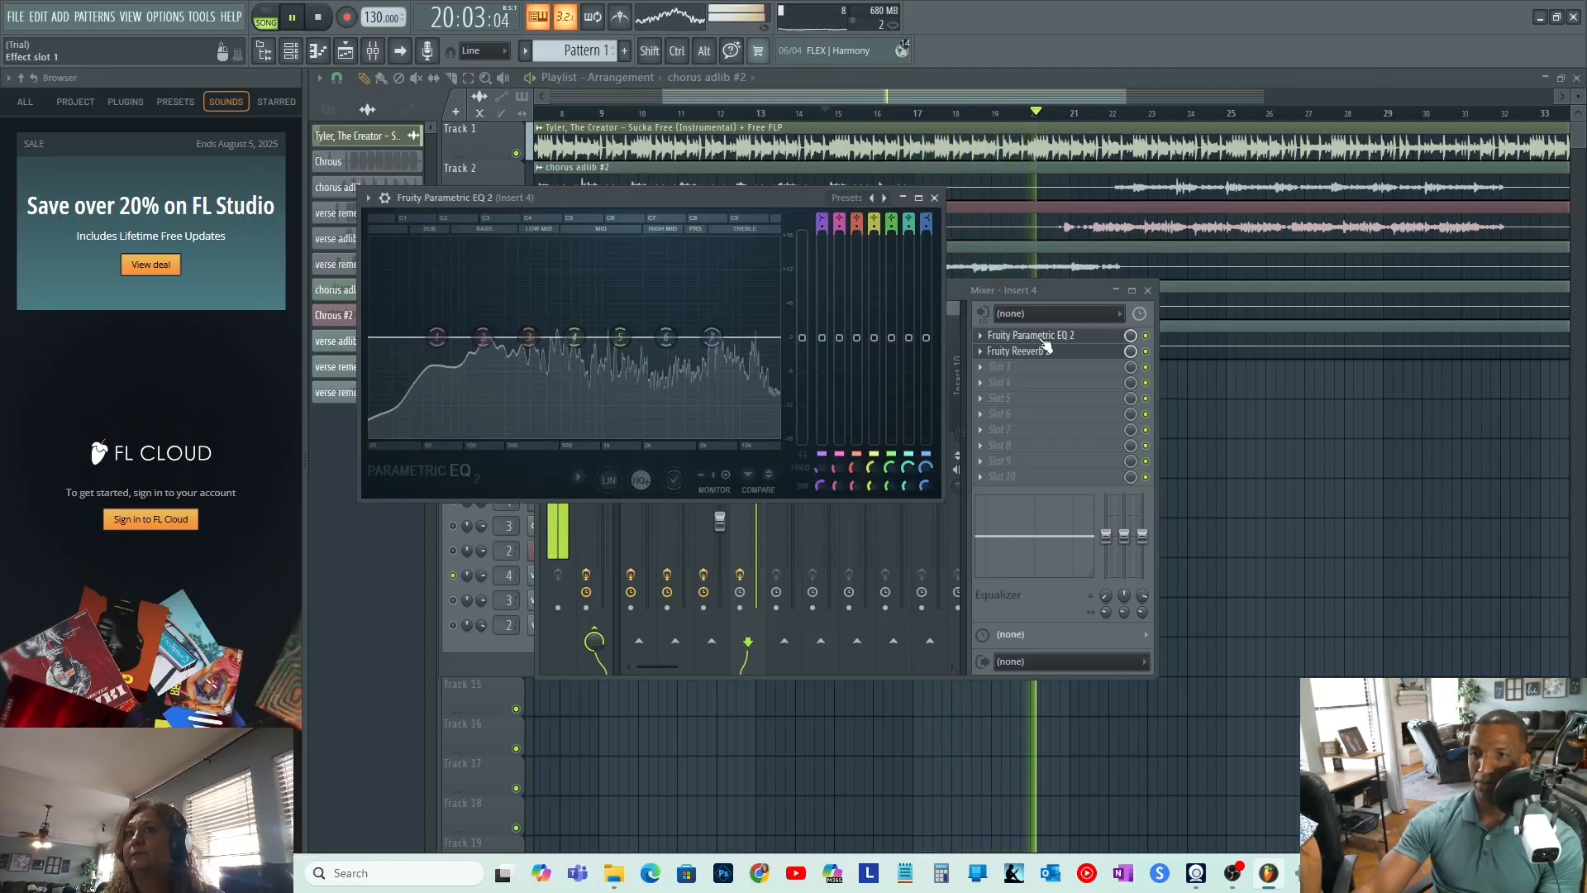
pyautogui.click(872, 197)
pyautogui.click(873, 197)
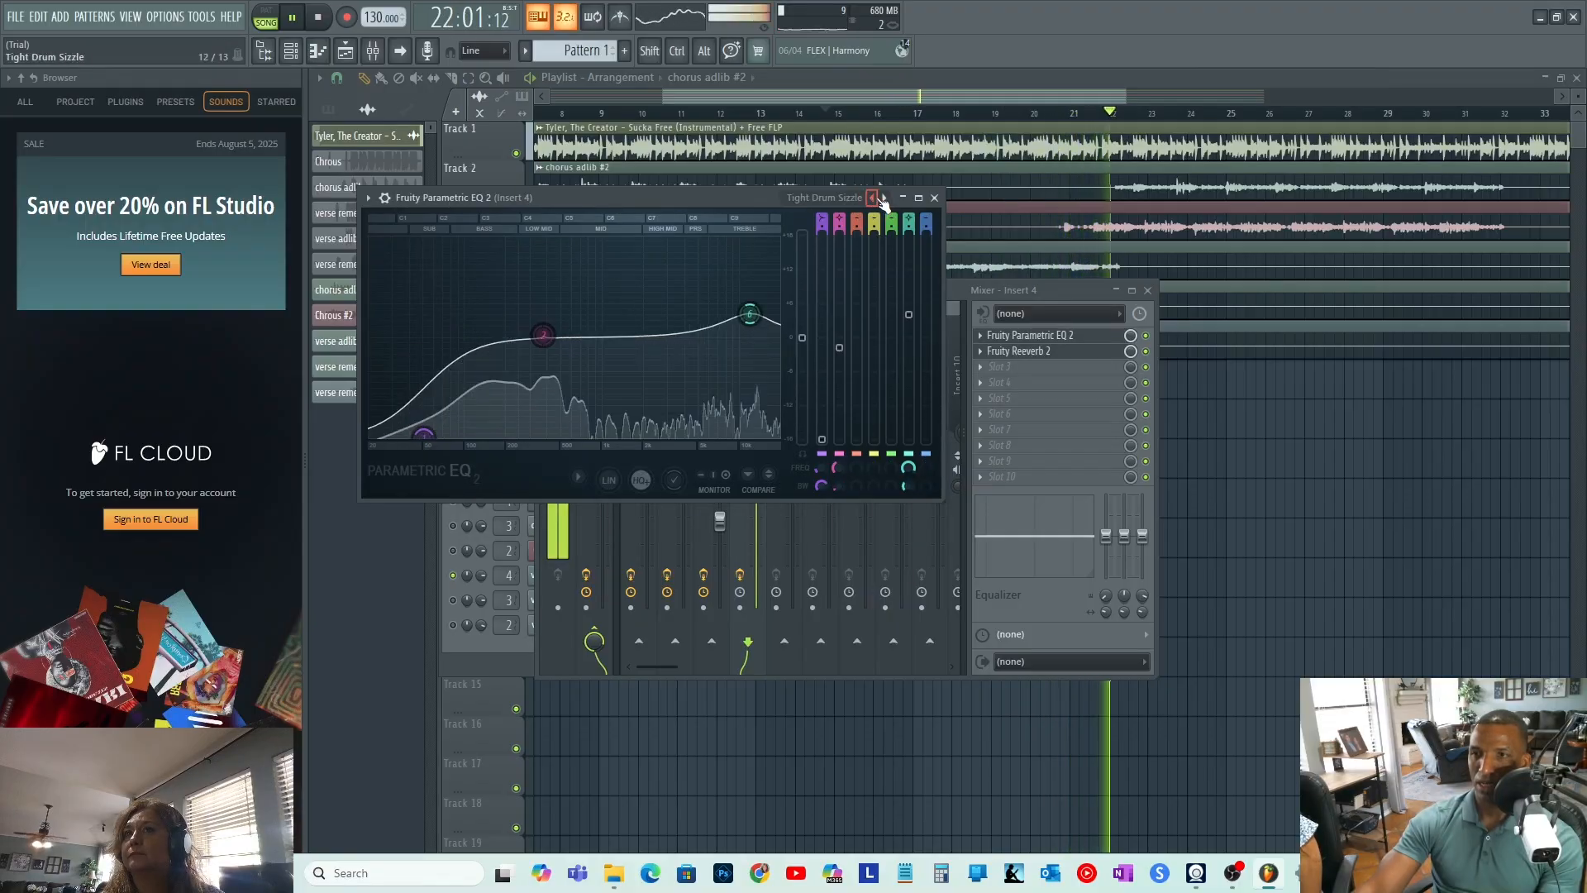
pyautogui.click(875, 198)
pyautogui.click(875, 199)
pyautogui.click(874, 199)
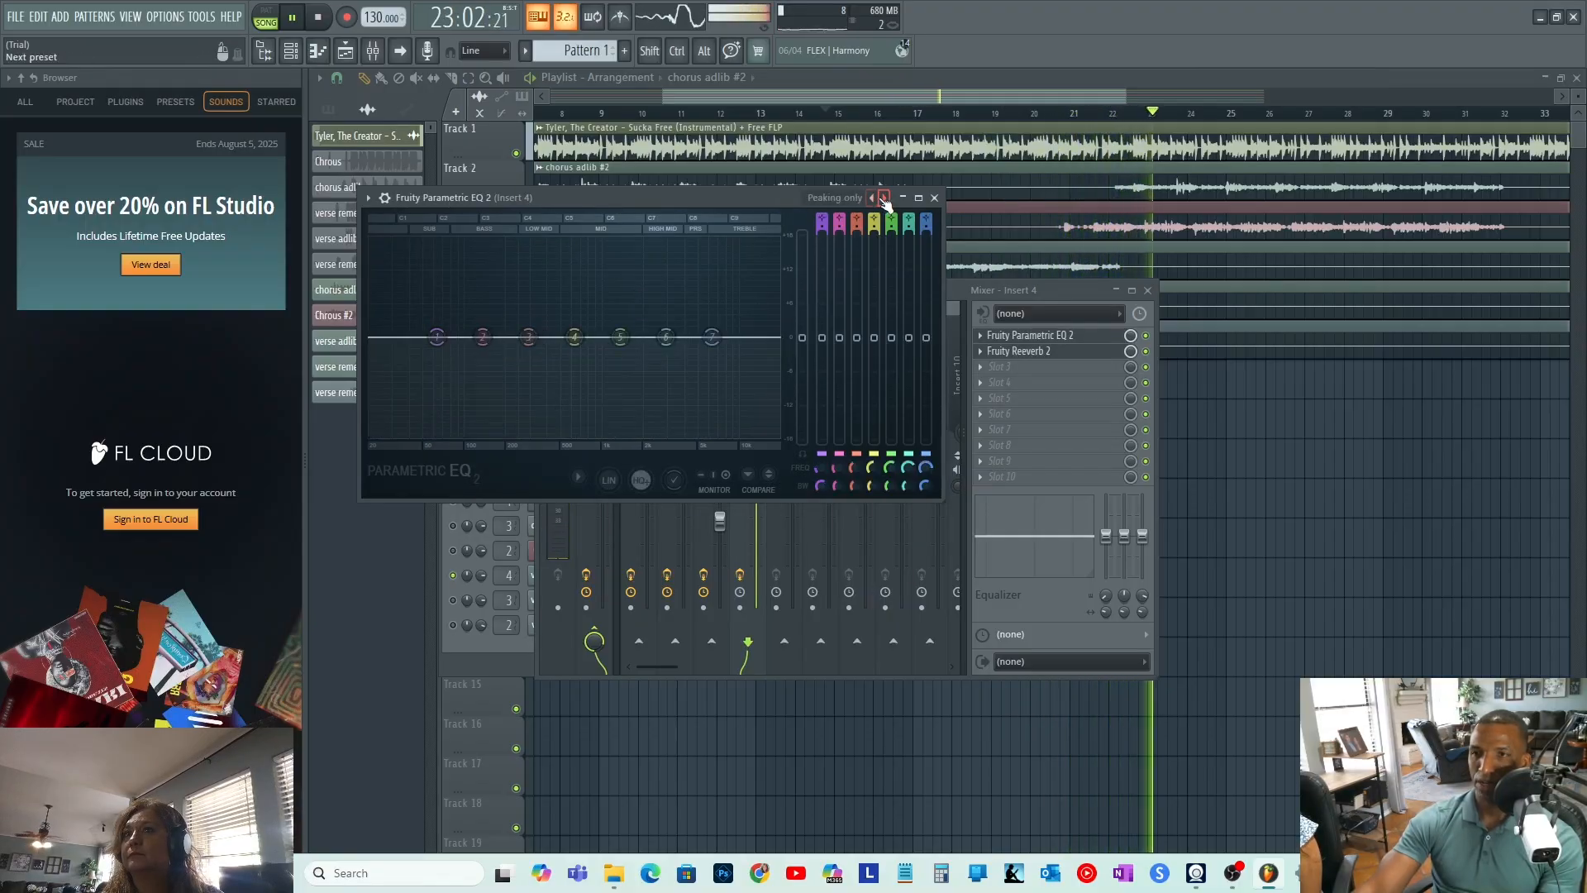
pyautogui.click(884, 198)
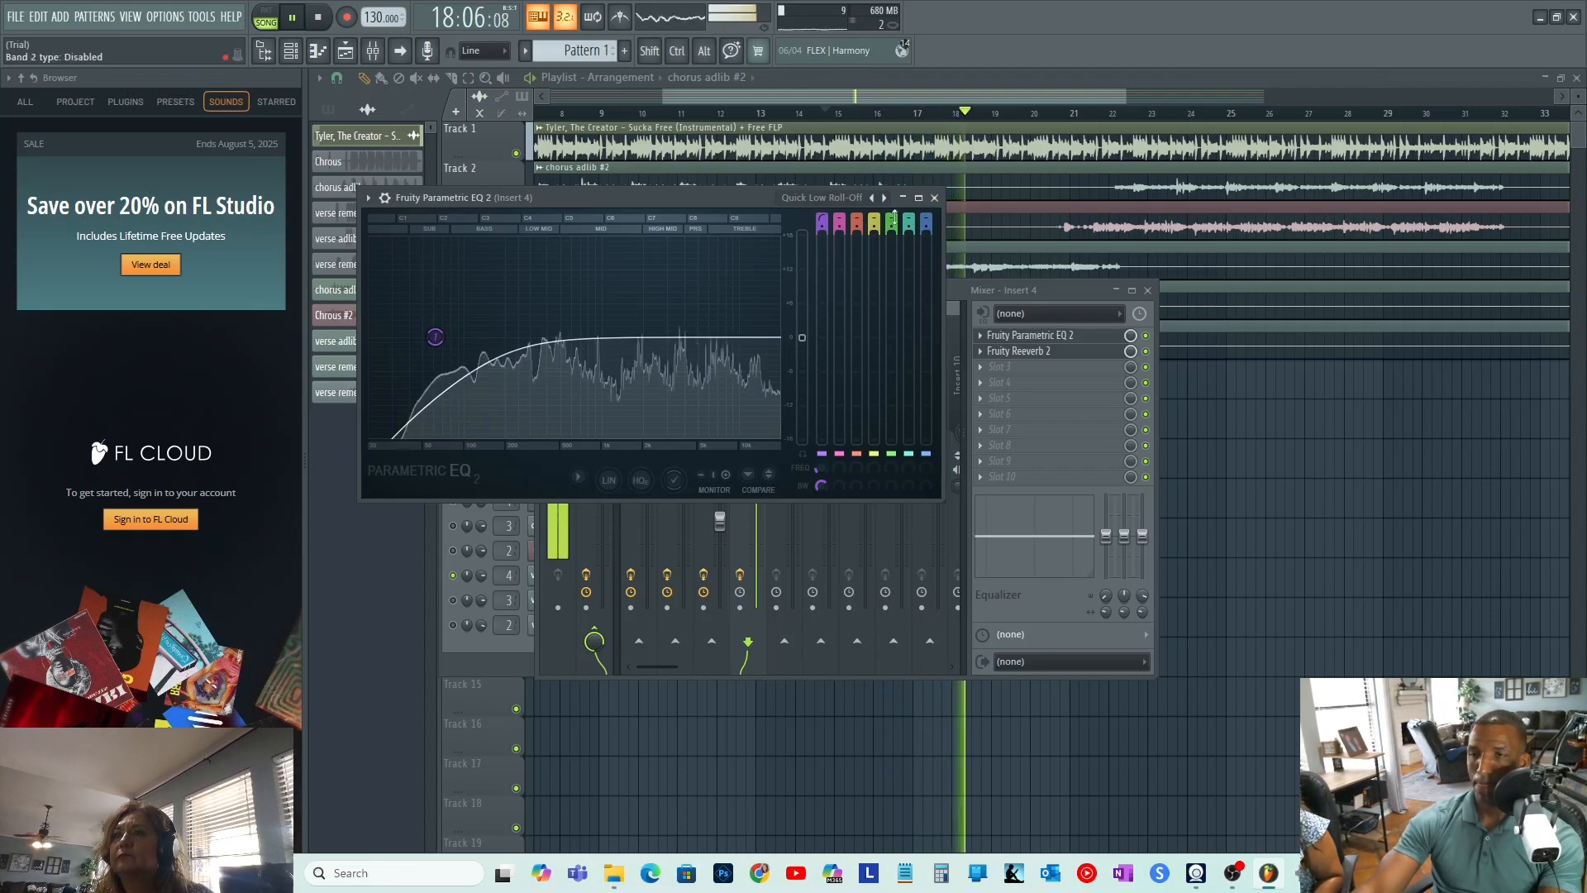
pyautogui.click(935, 197)
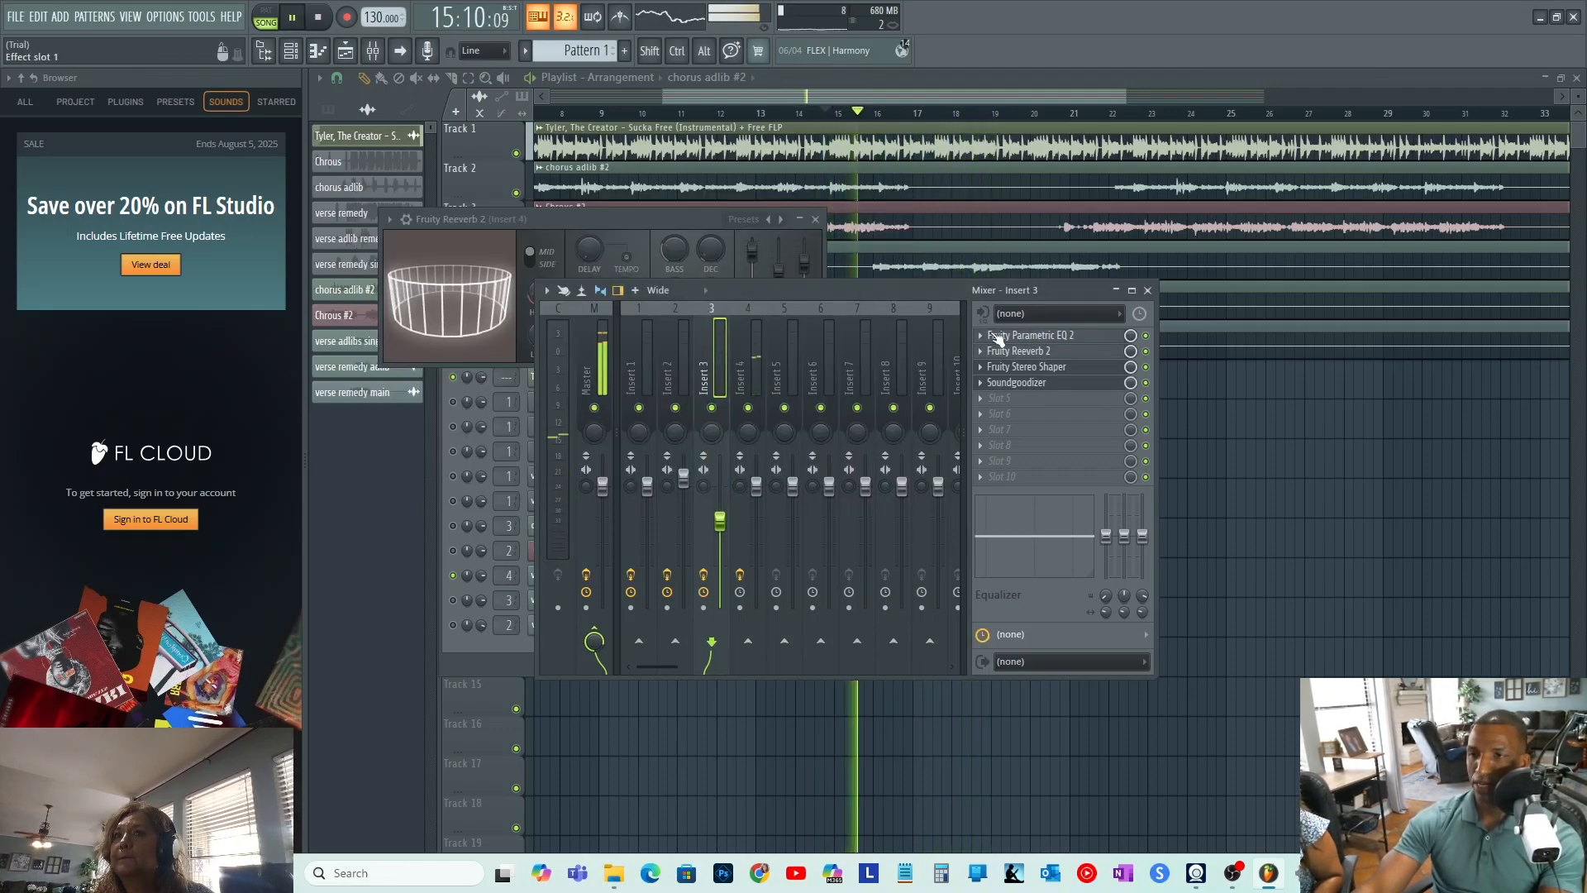
# - Apply the Quick Low Roll-Off preset to Insert 3's Fruity Parametric EQ 2 and close its window
pyautogui.click(1037, 334)
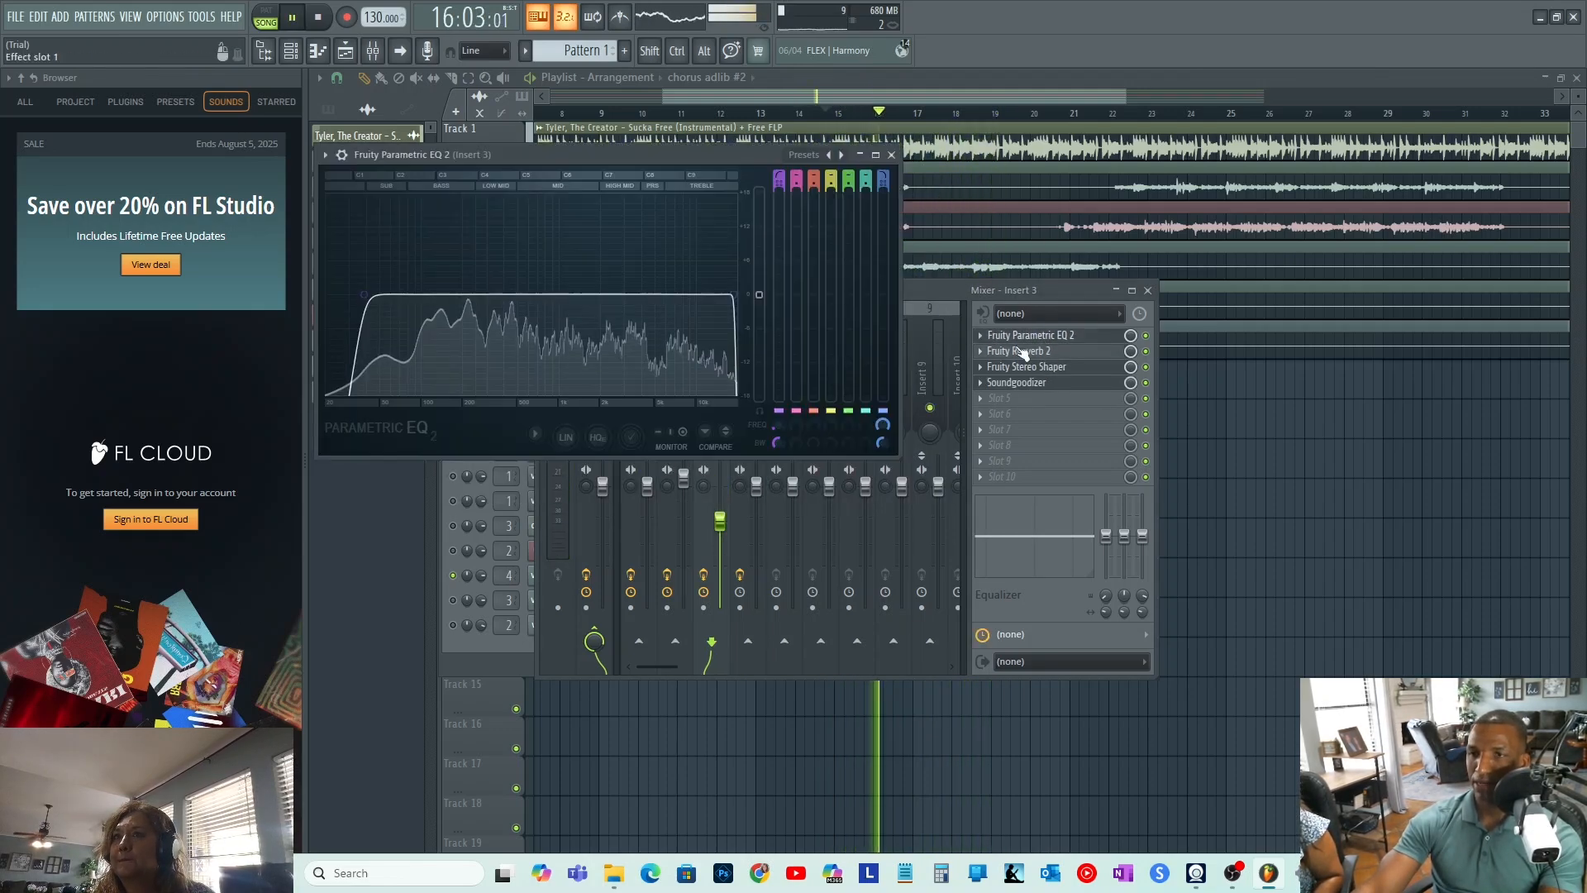
pyautogui.click(849, 155)
pyautogui.click(849, 156)
pyautogui.click(849, 155)
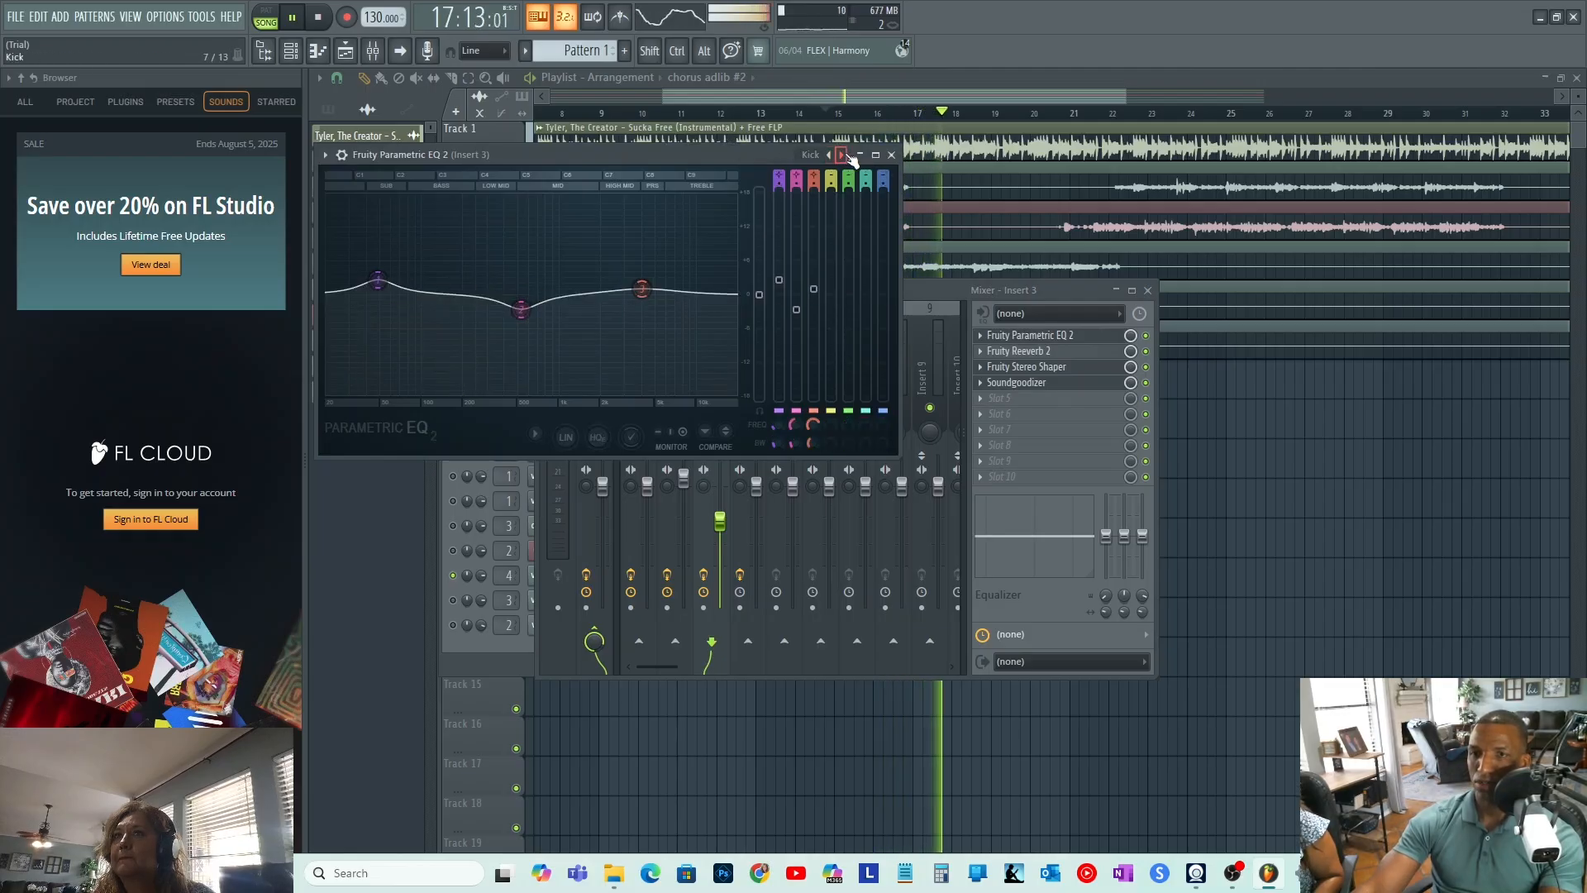
pyautogui.click(849, 155)
pyautogui.click(849, 156)
pyautogui.click(849, 155)
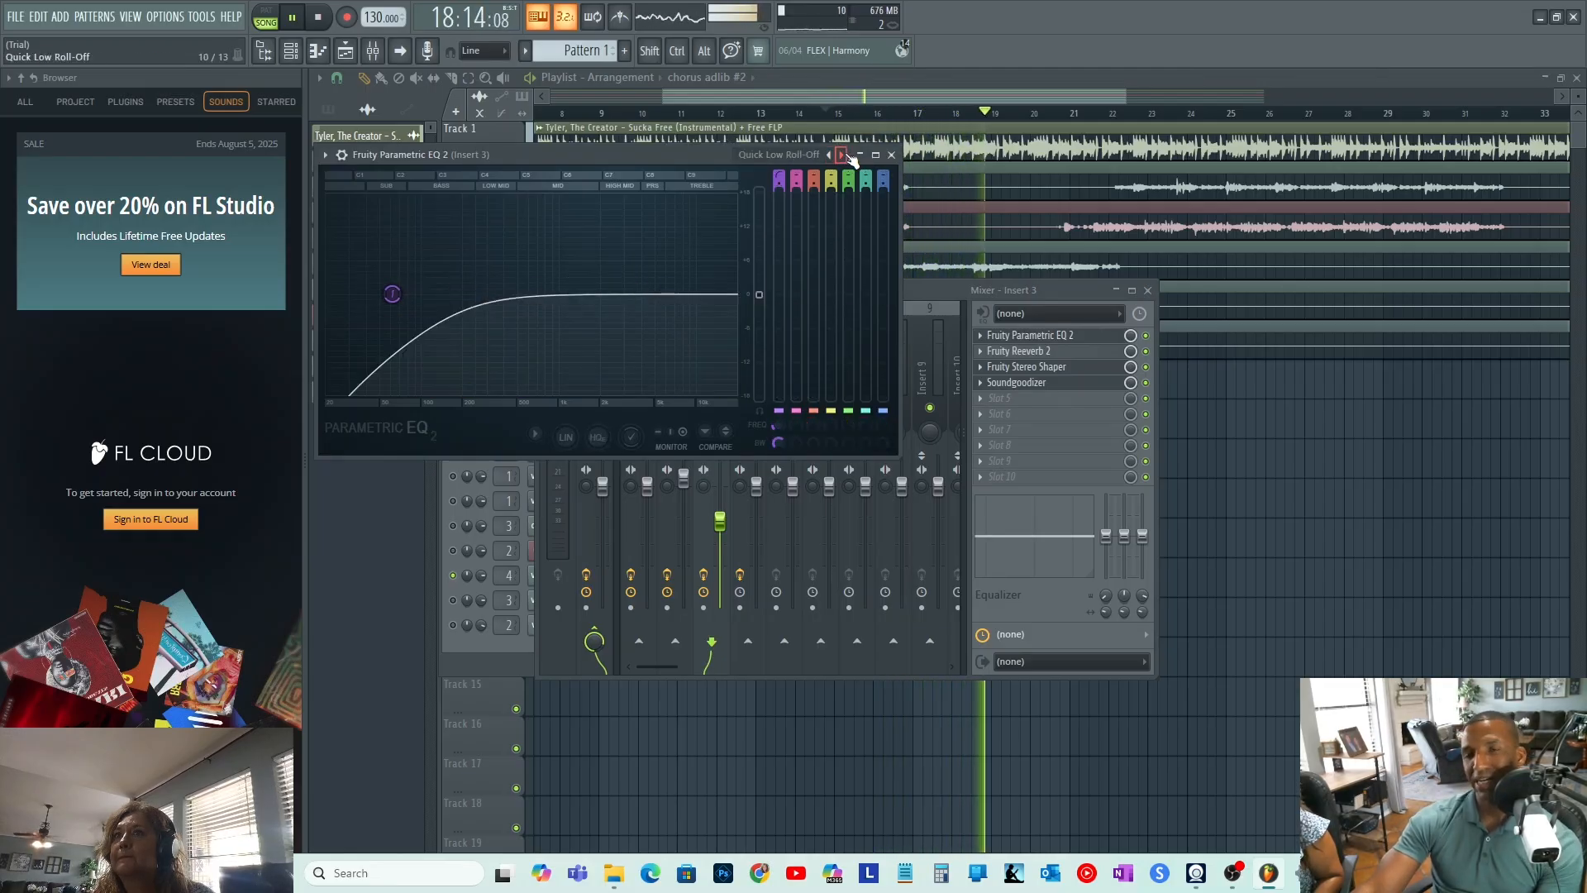
pyautogui.click(892, 155)
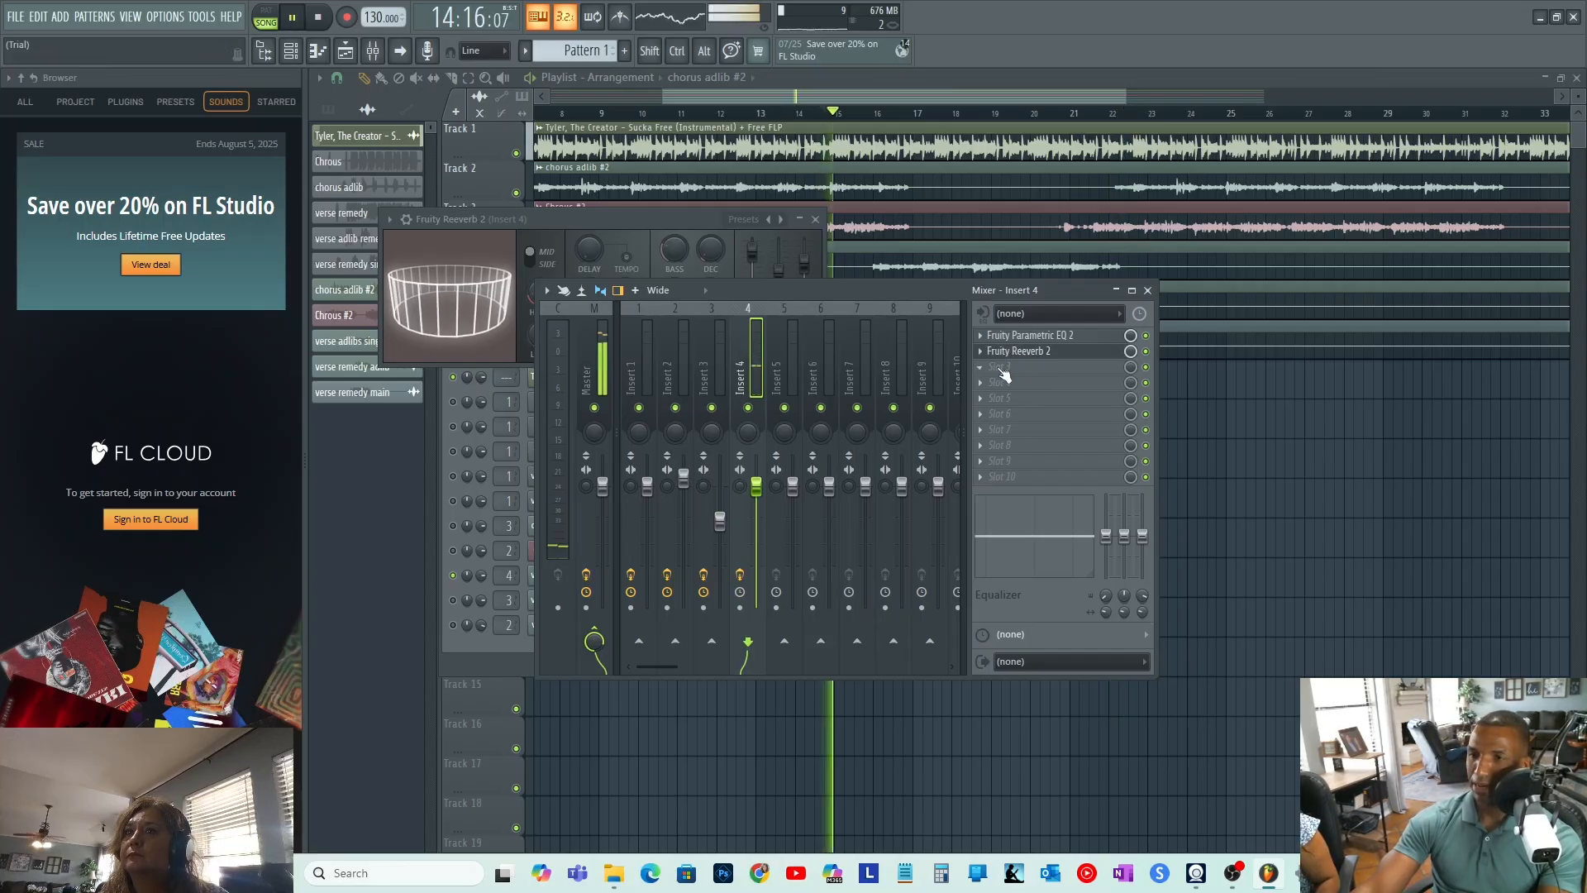
pyautogui.click(1004, 370)
pyautogui.press('Escape')
pyautogui.press('space')
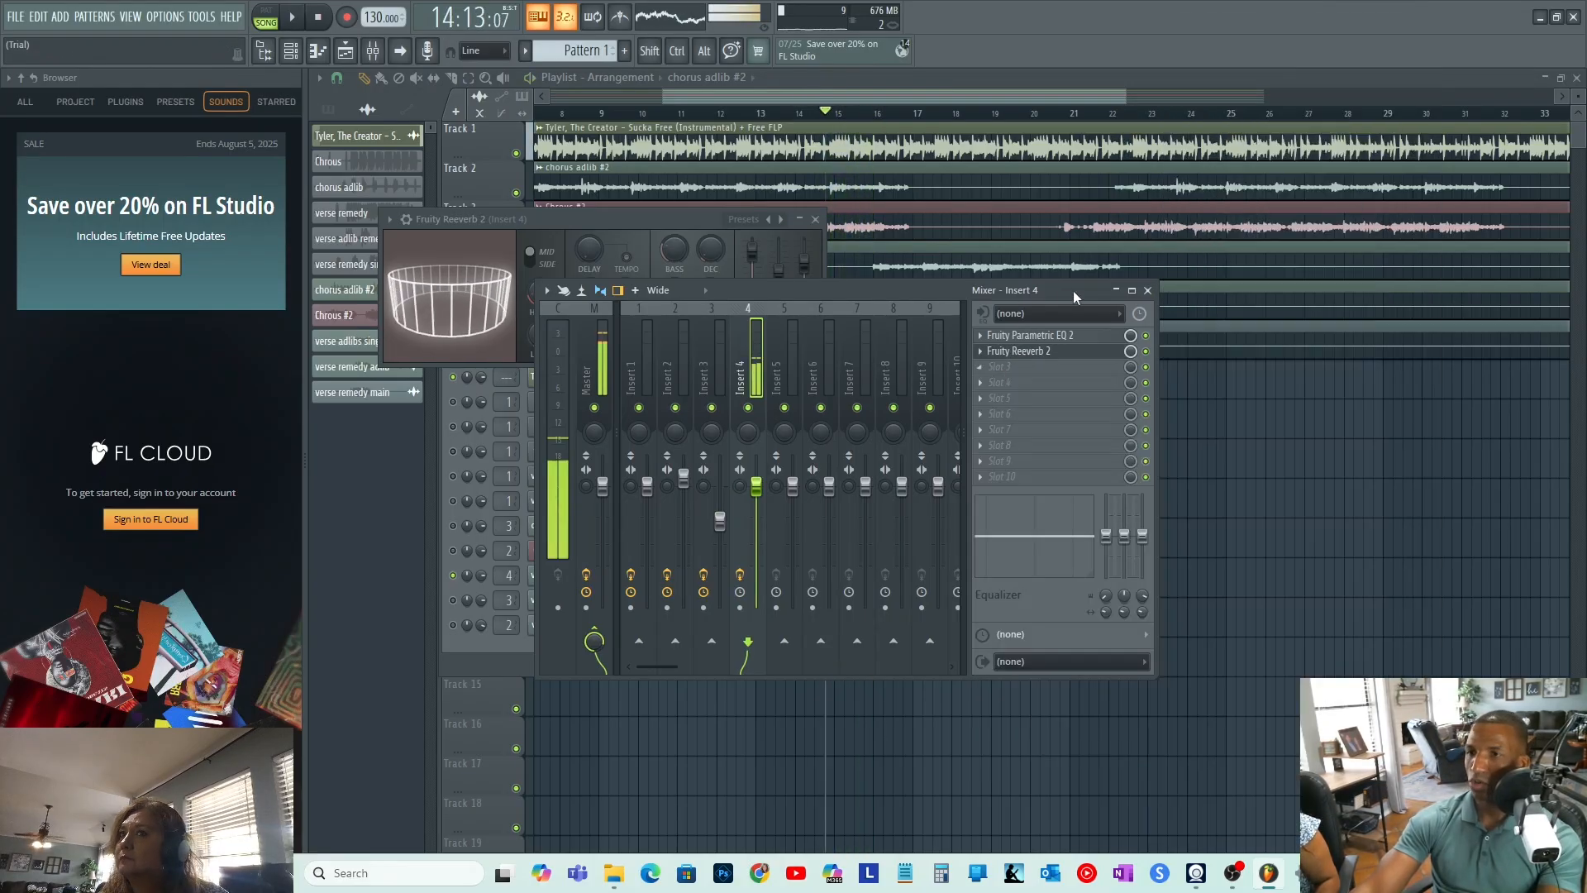
pyautogui.click(1002, 366)
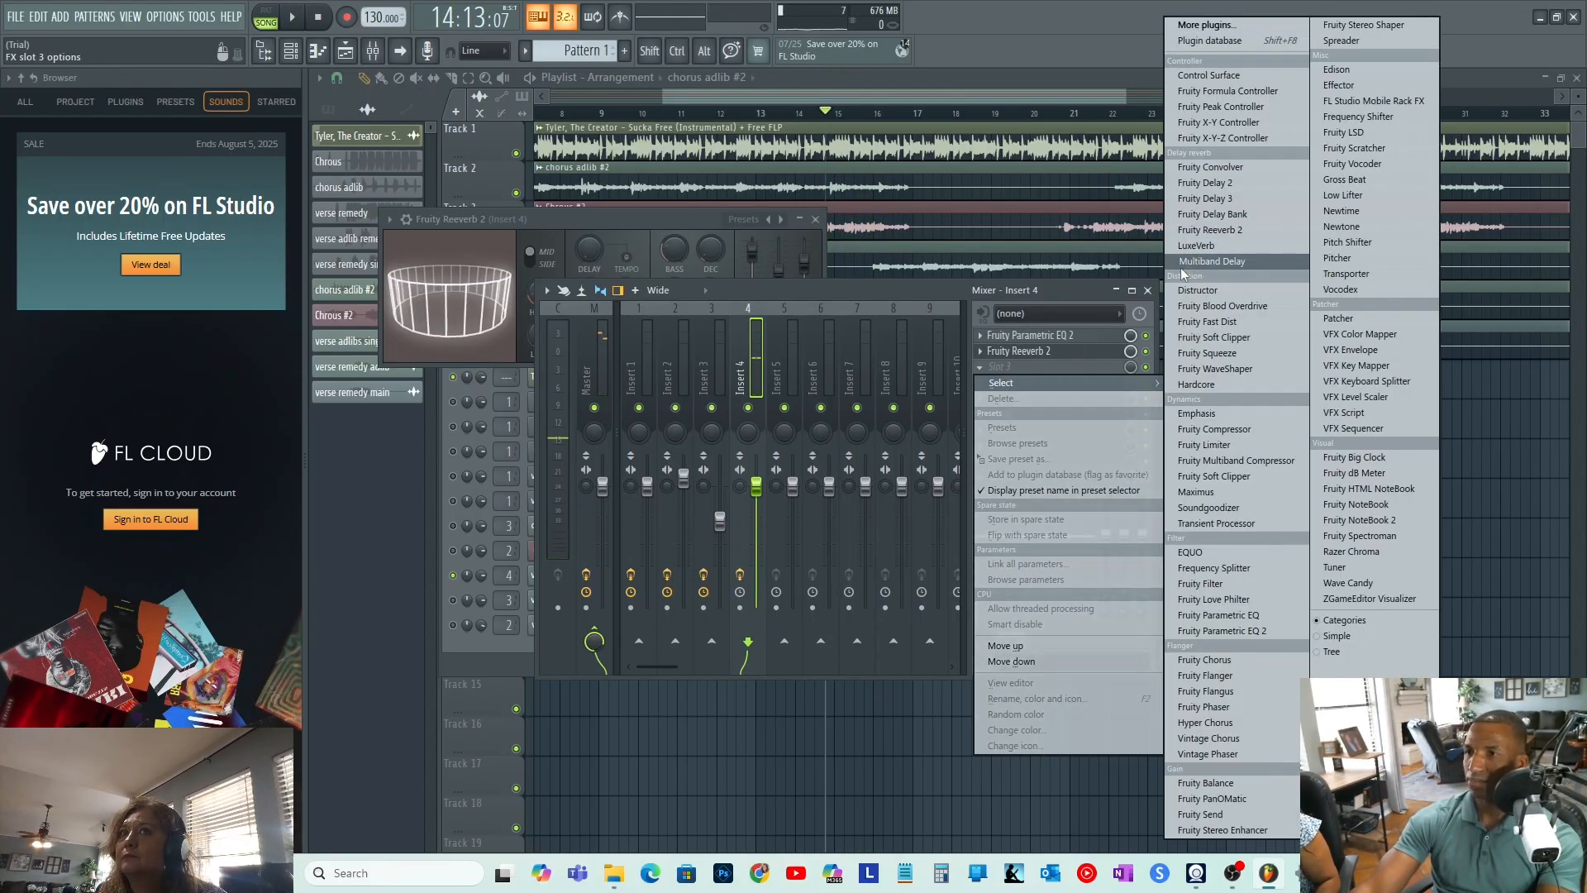
pyautogui.click(748, 285)
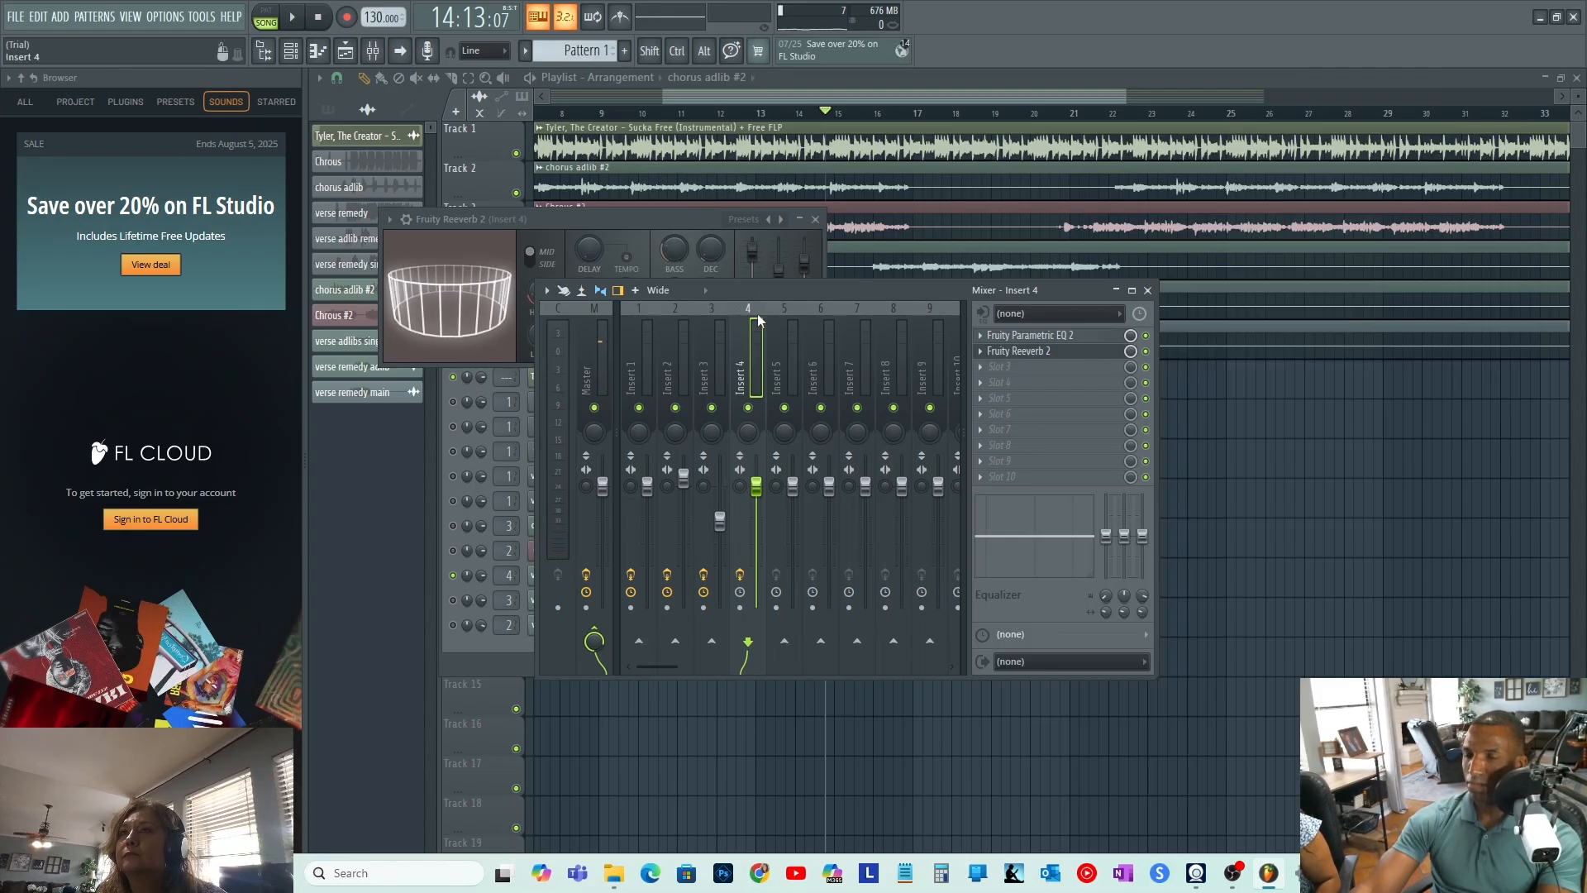
# - Review the Fruity Parametric EQ 2 curve and Fruity Reeverb 2 settings on Insert 4
pyautogui.click(1042, 335)
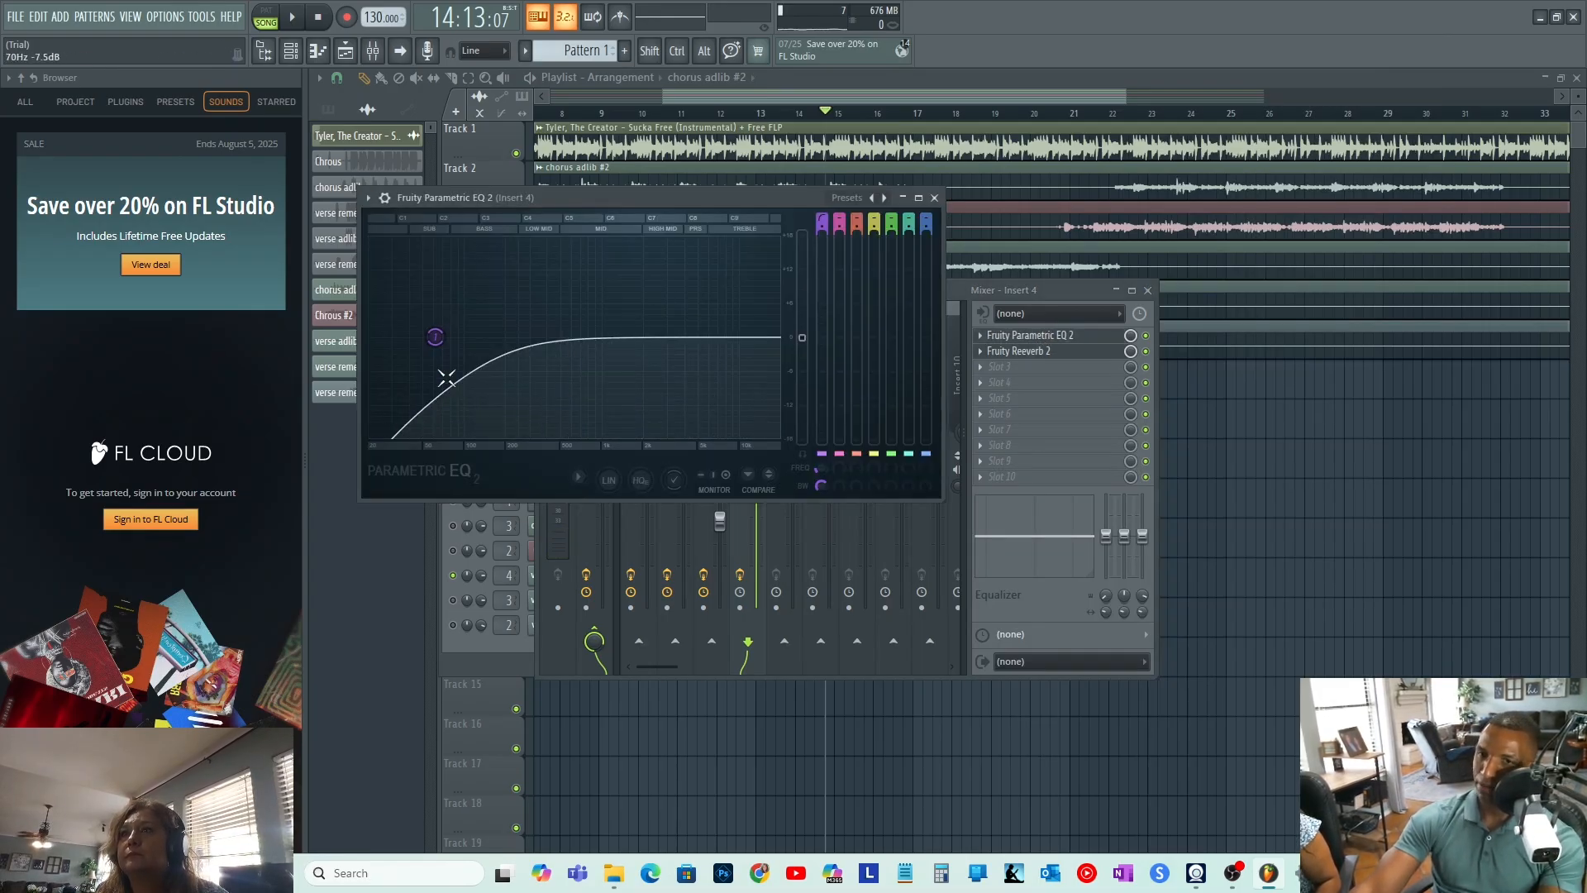
pyautogui.click(935, 200)
pyautogui.click(1044, 351)
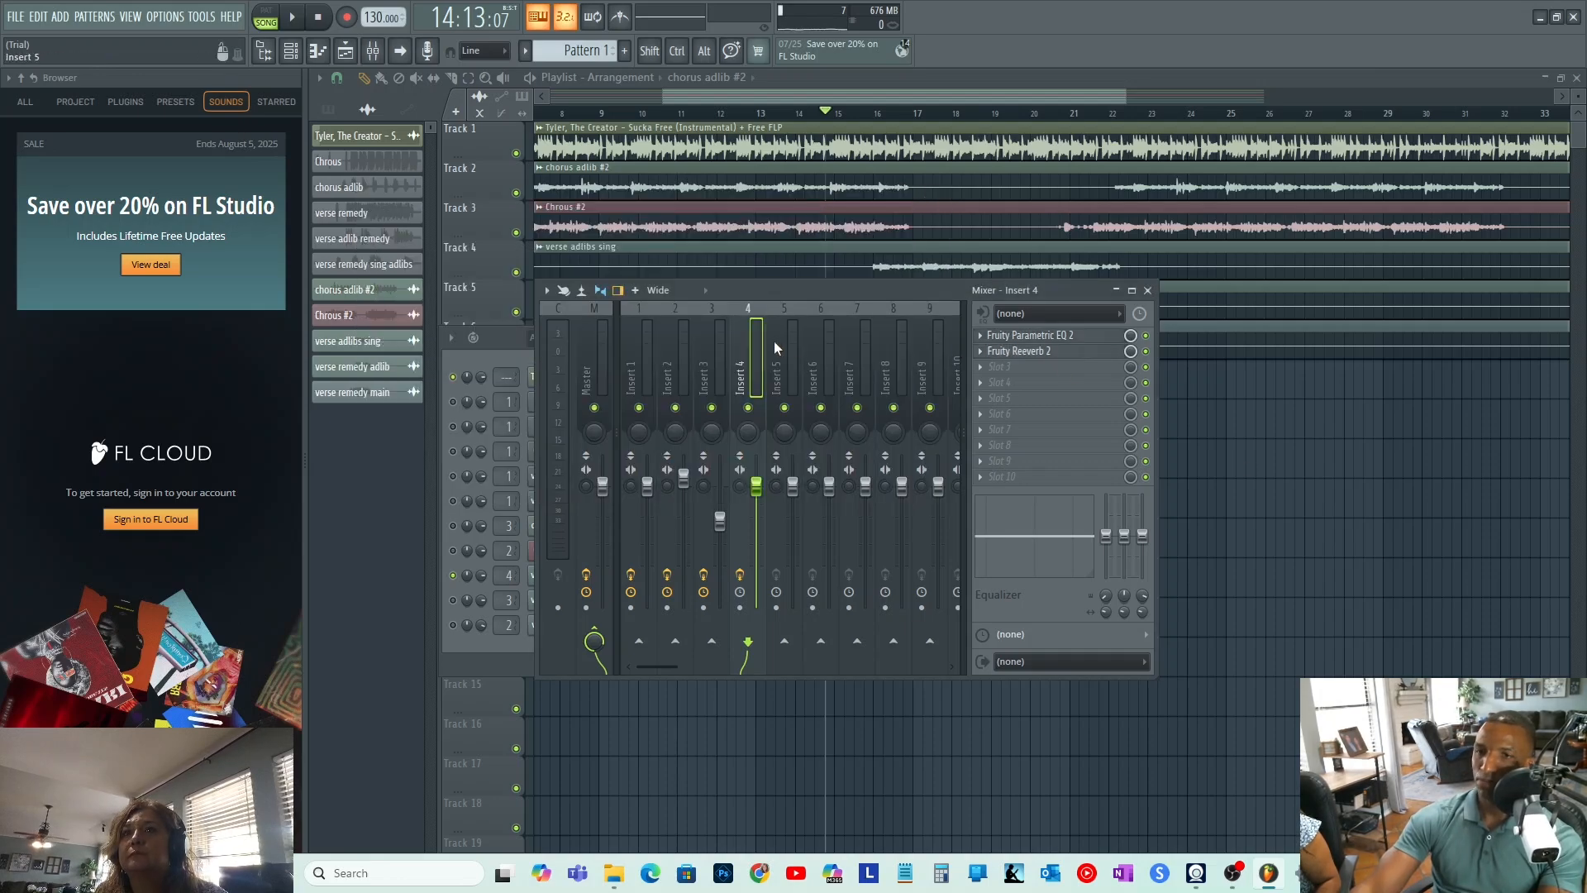
pyautogui.click(1020, 352)
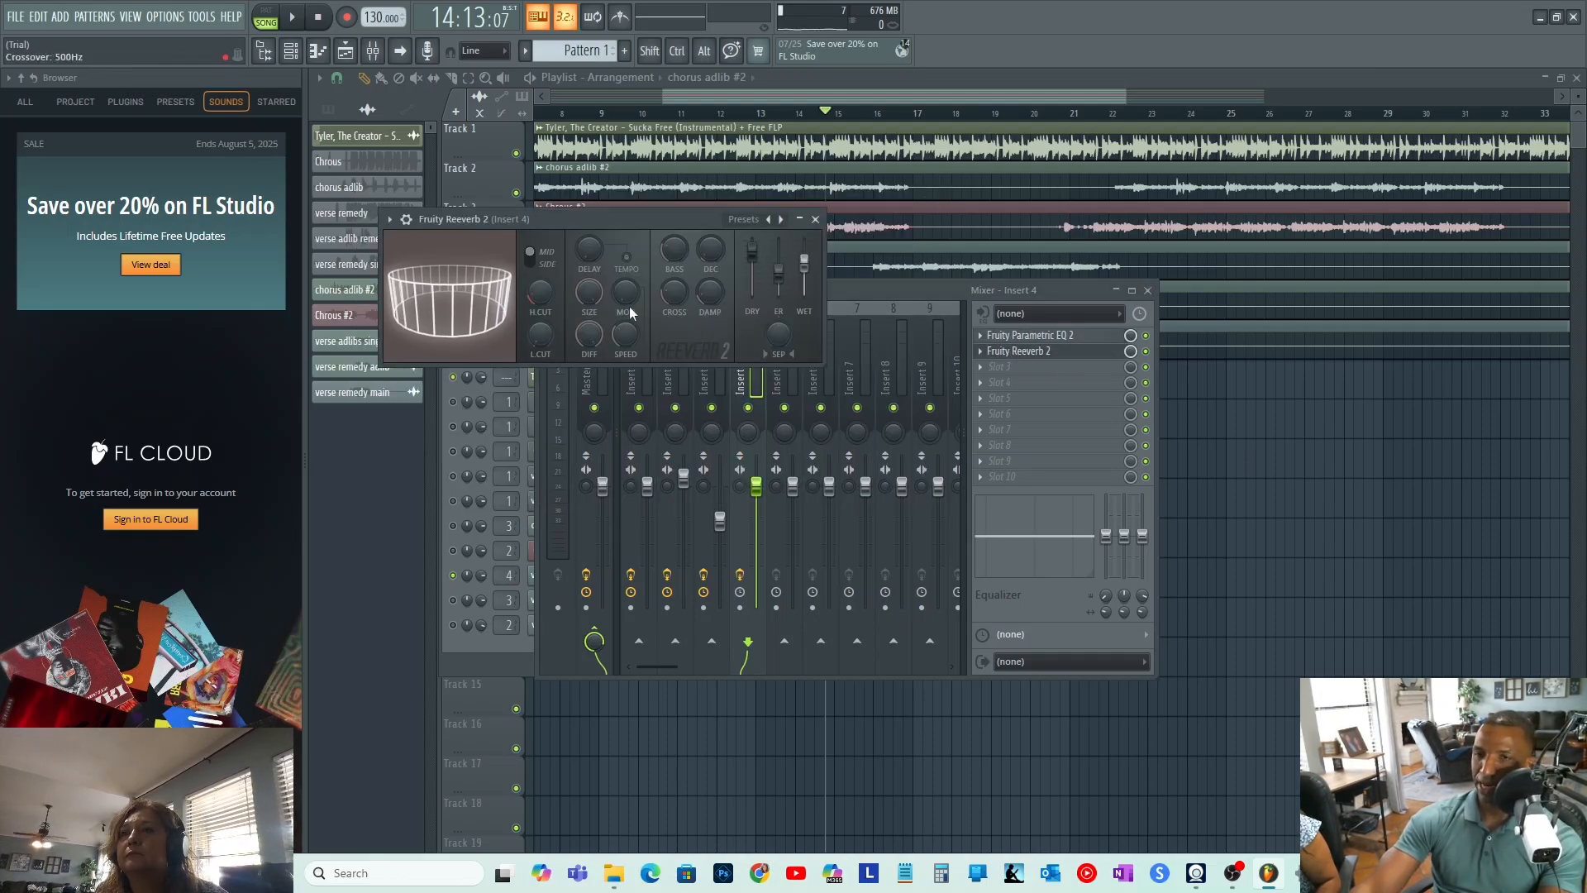
pyautogui.click(1004, 351)
# - Load Pitcher into Insert 4's third effect slot, dismiss the trial notice, and set its scale to Major
pyautogui.click(992, 366)
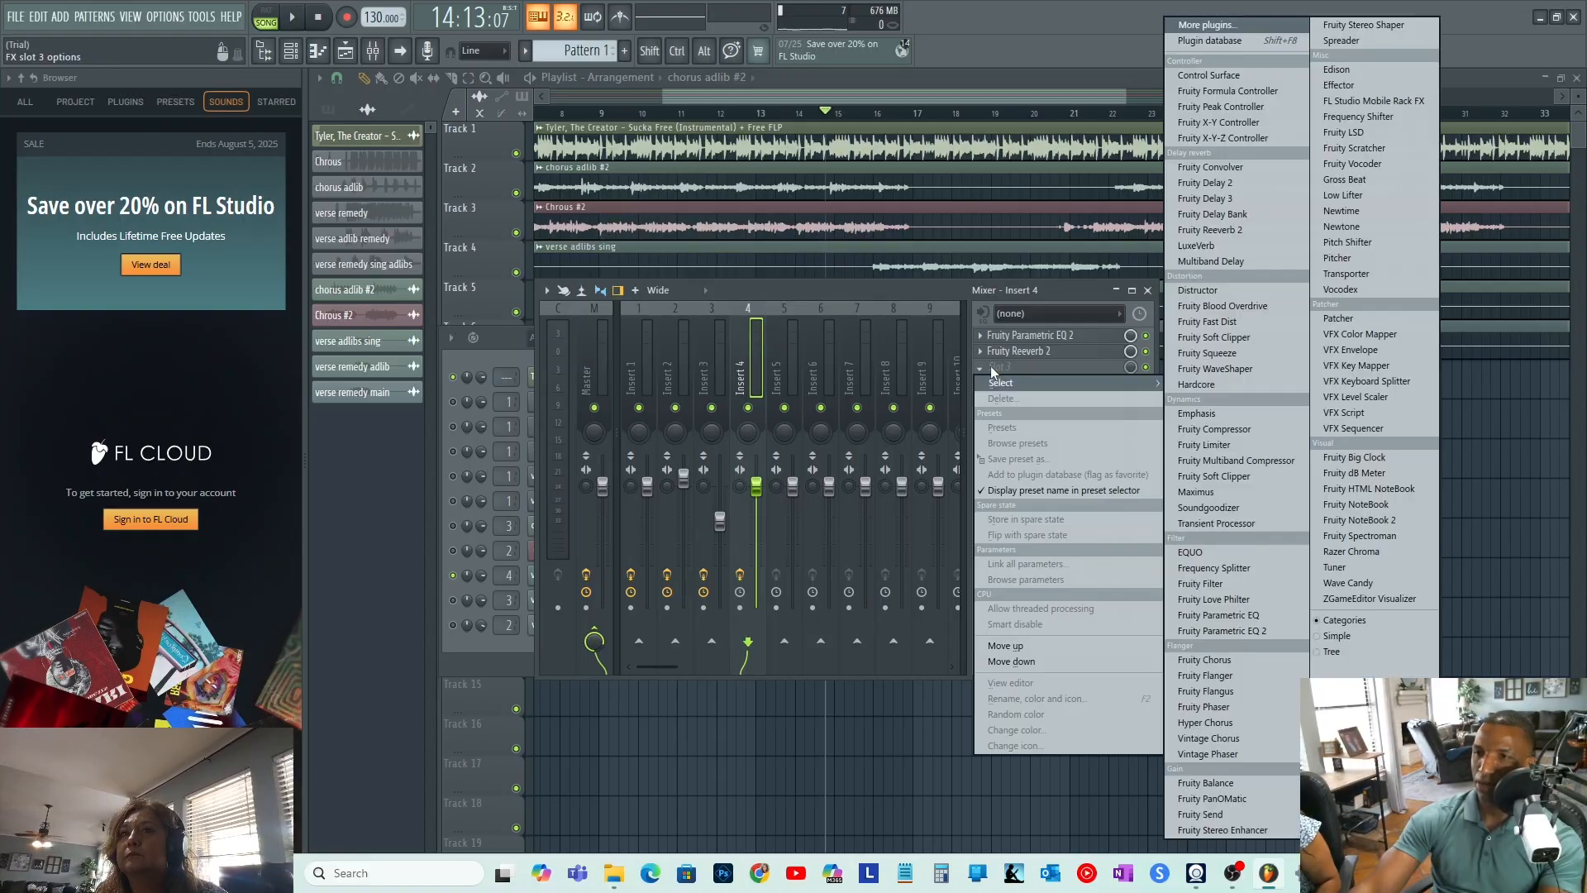
pyautogui.click(1347, 259)
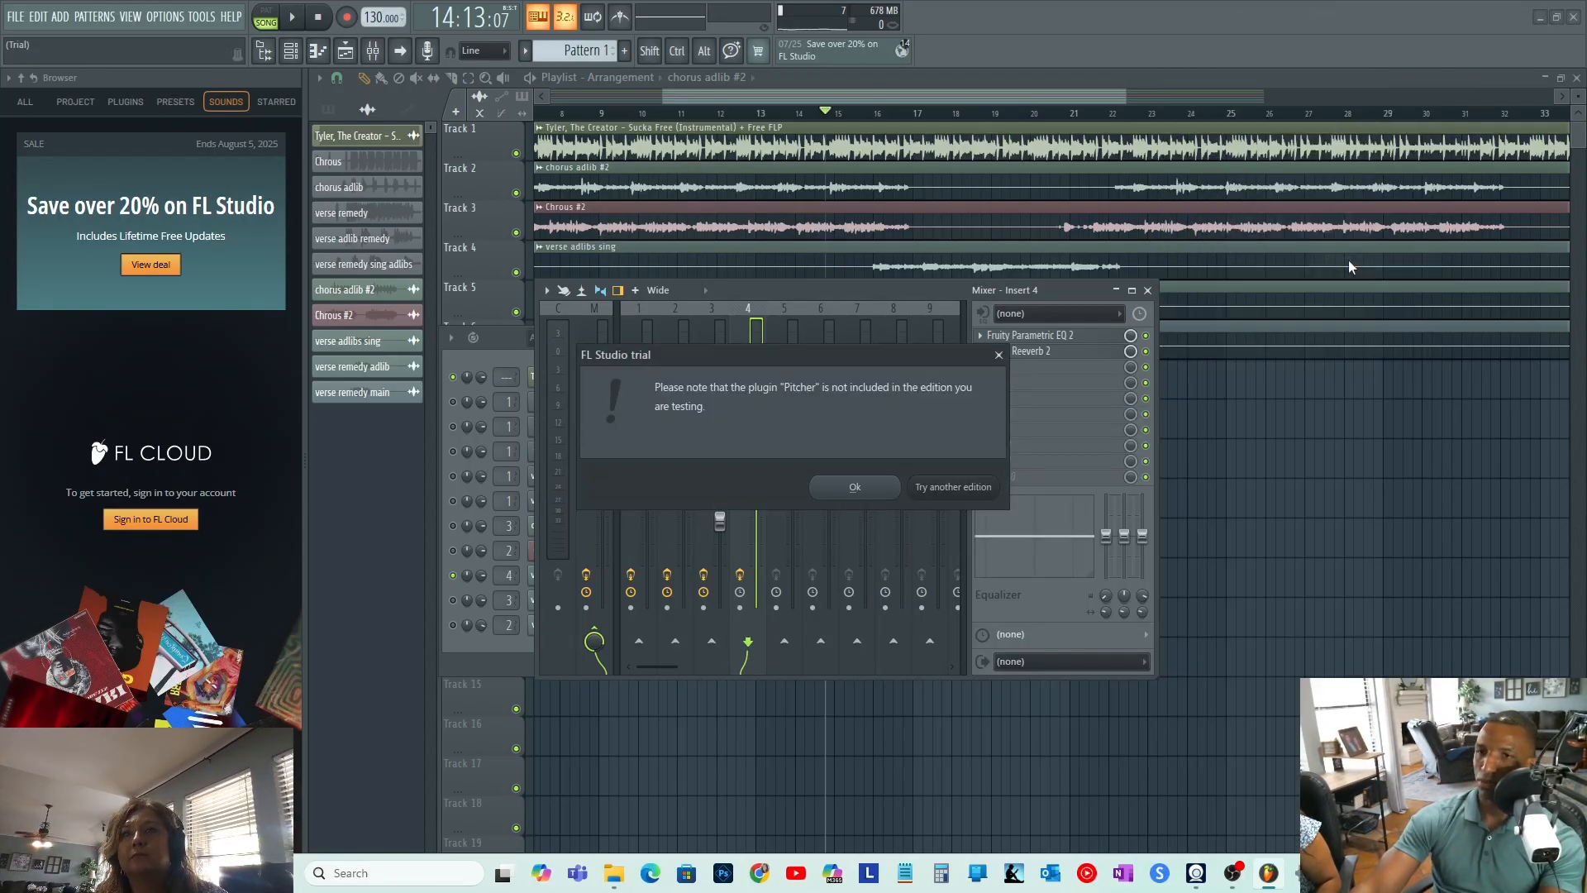
pyautogui.click(856, 487)
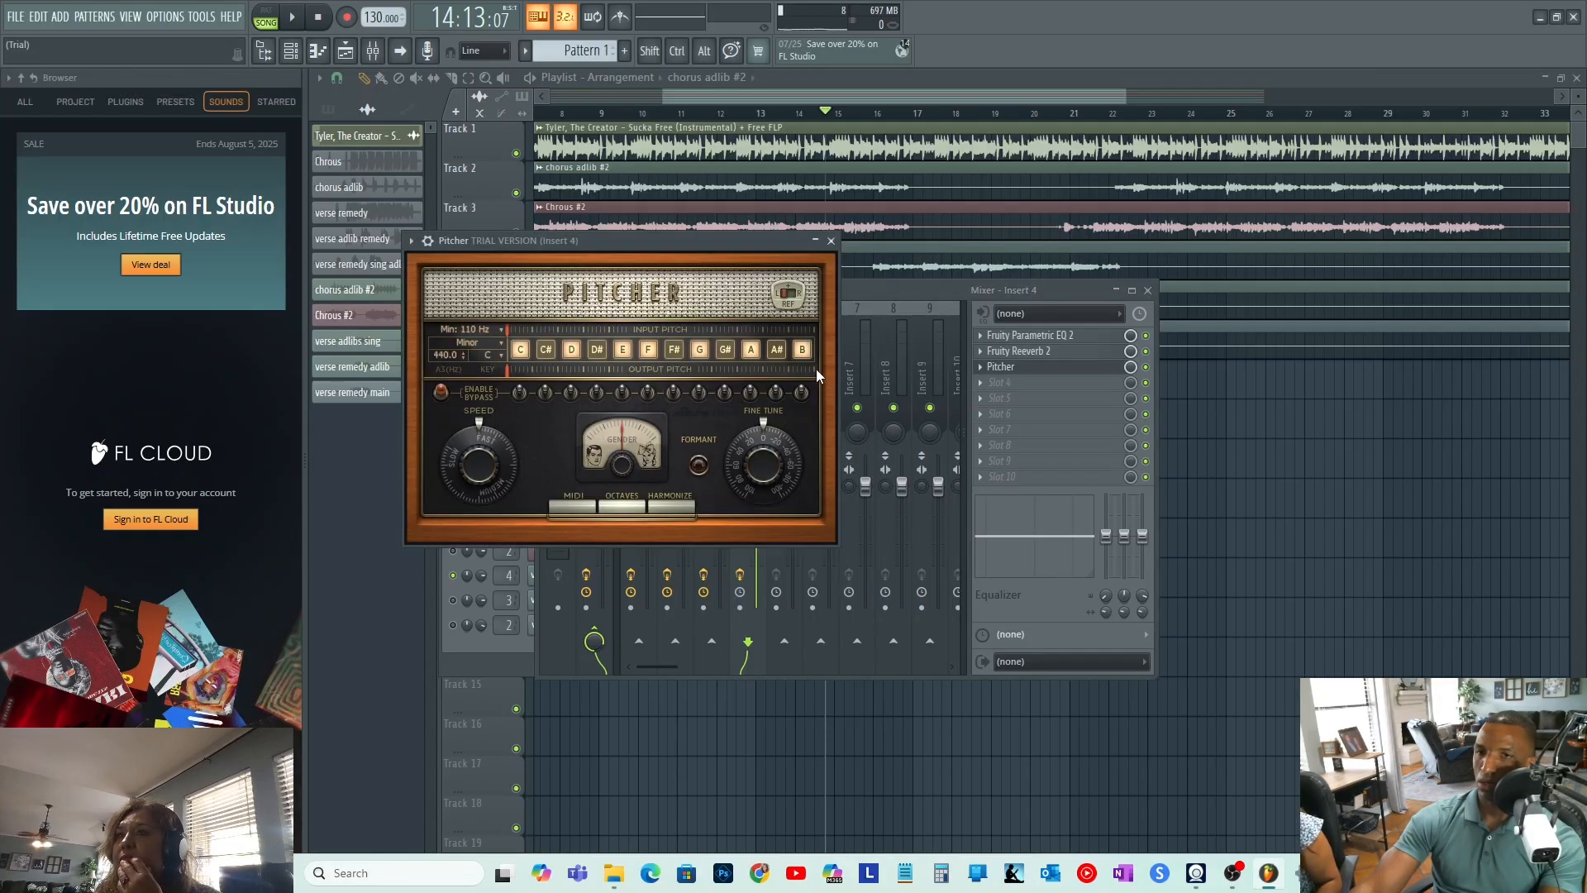
pyautogui.click(501, 344)
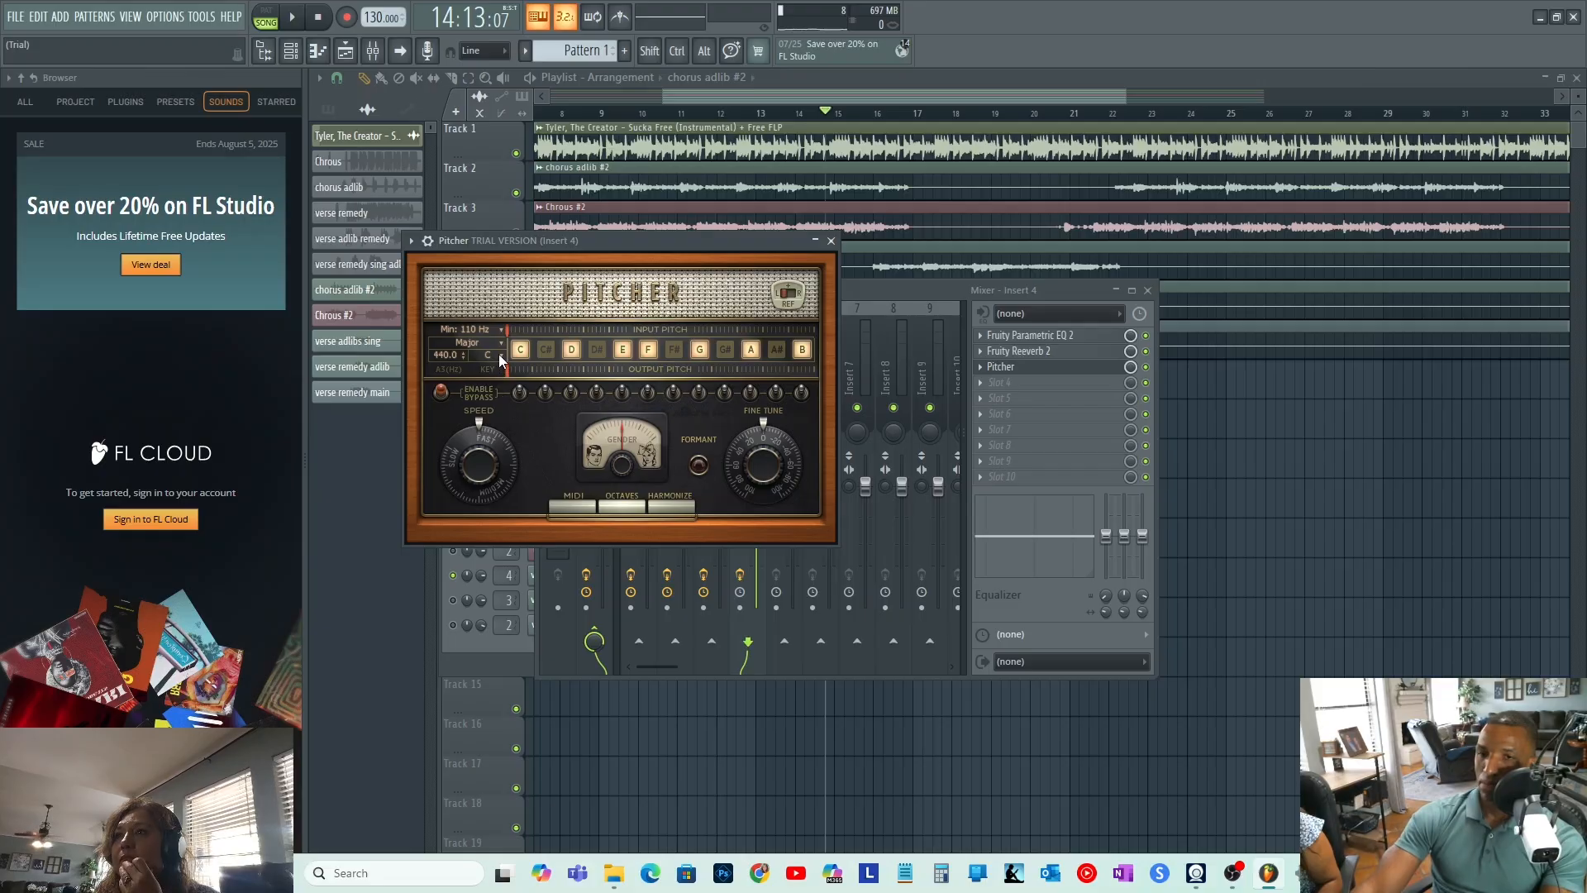
# - Set the key of Insert 4's Pitcher to F#, play back the vocals to check it, and close the plugin window
pyautogui.click(502, 357)
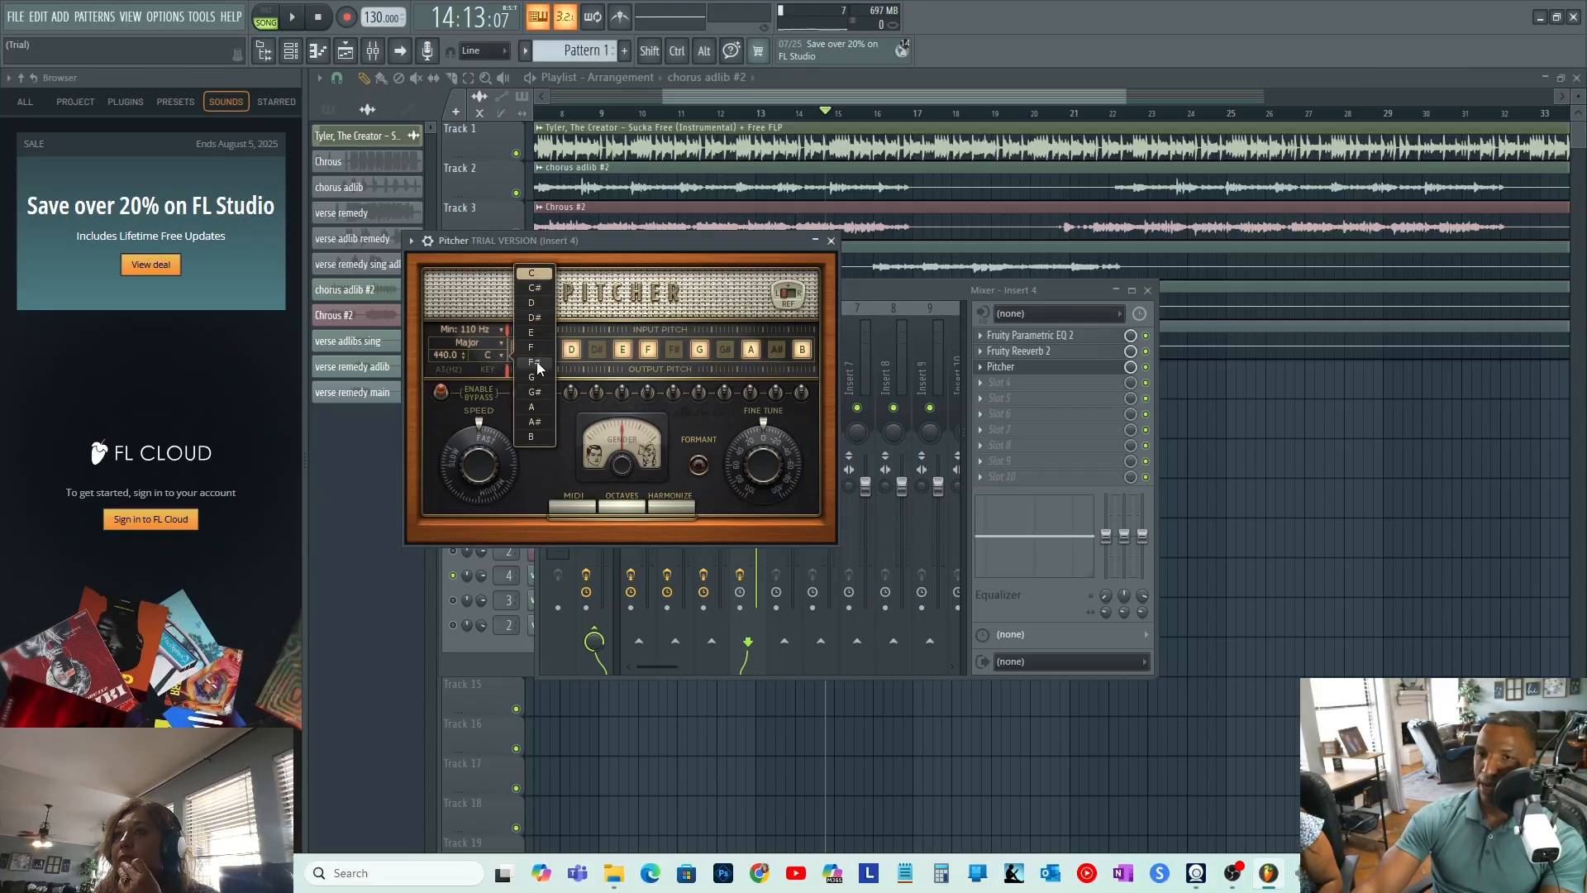
pyautogui.click(535, 363)
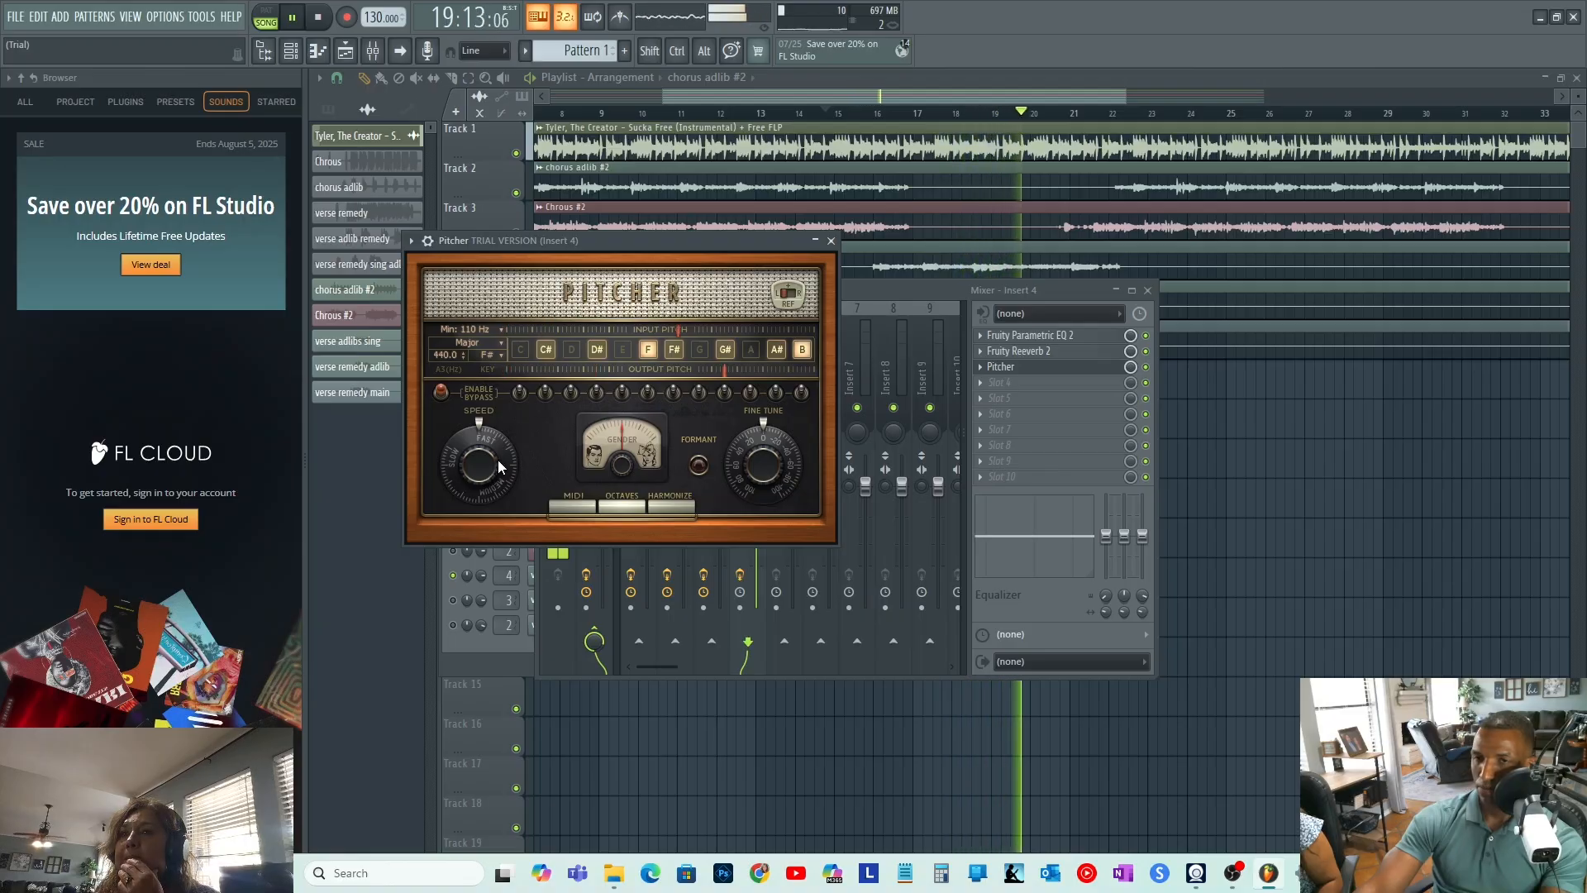
pyautogui.moveTo(777, 247)
pyautogui.mouseDown()
pyautogui.moveTo(629, 249)
pyautogui.moveTo(780, 257)
pyautogui.mouseUp()
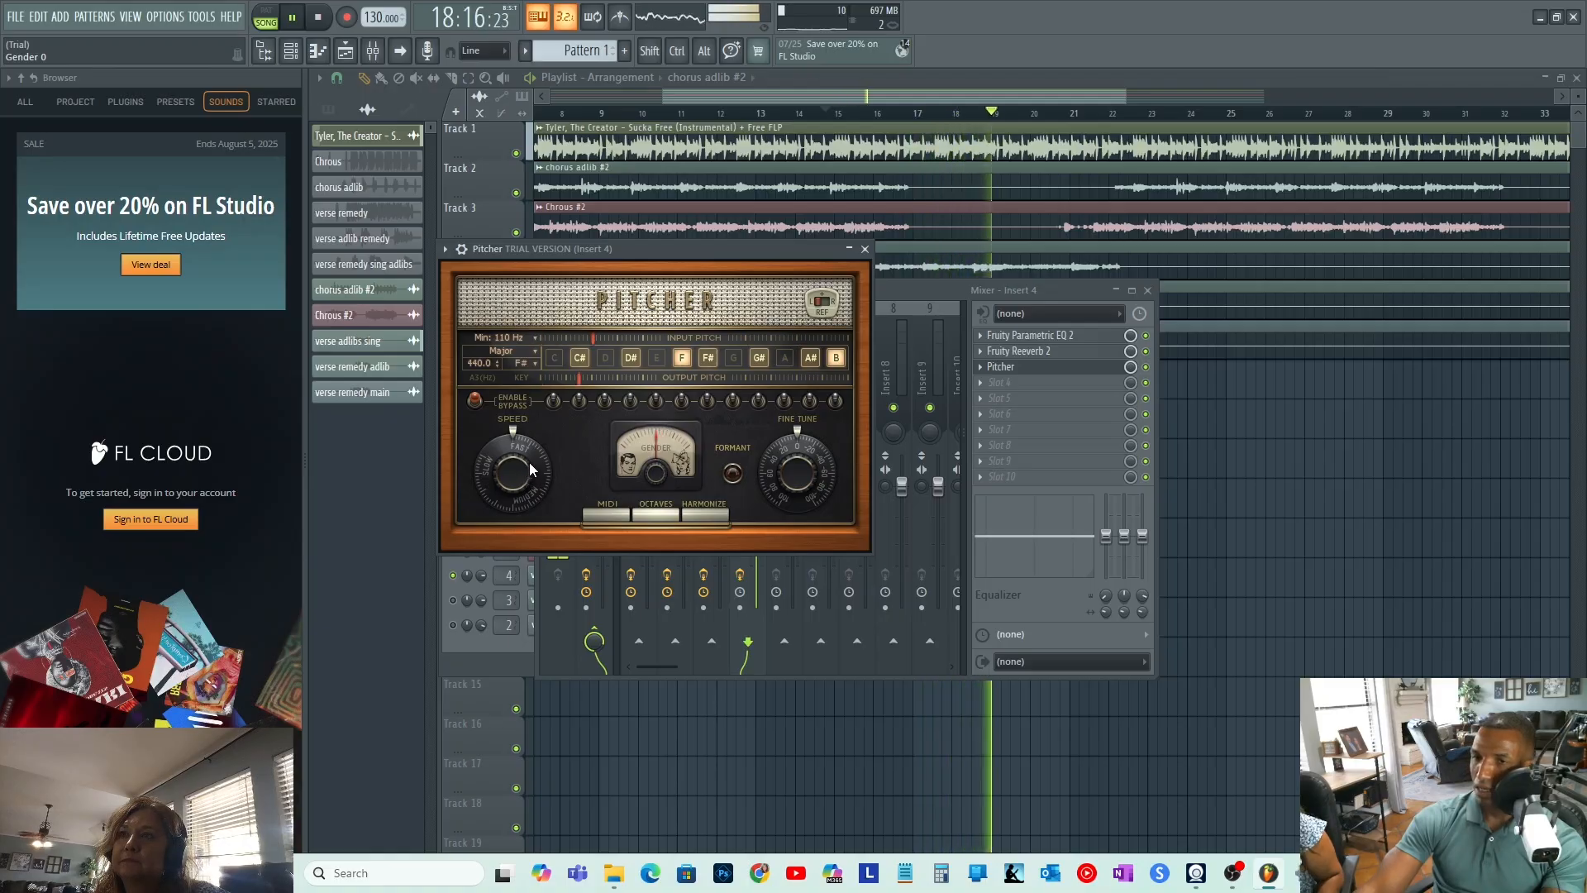
pyautogui.press('space')
pyautogui.click(865, 249)
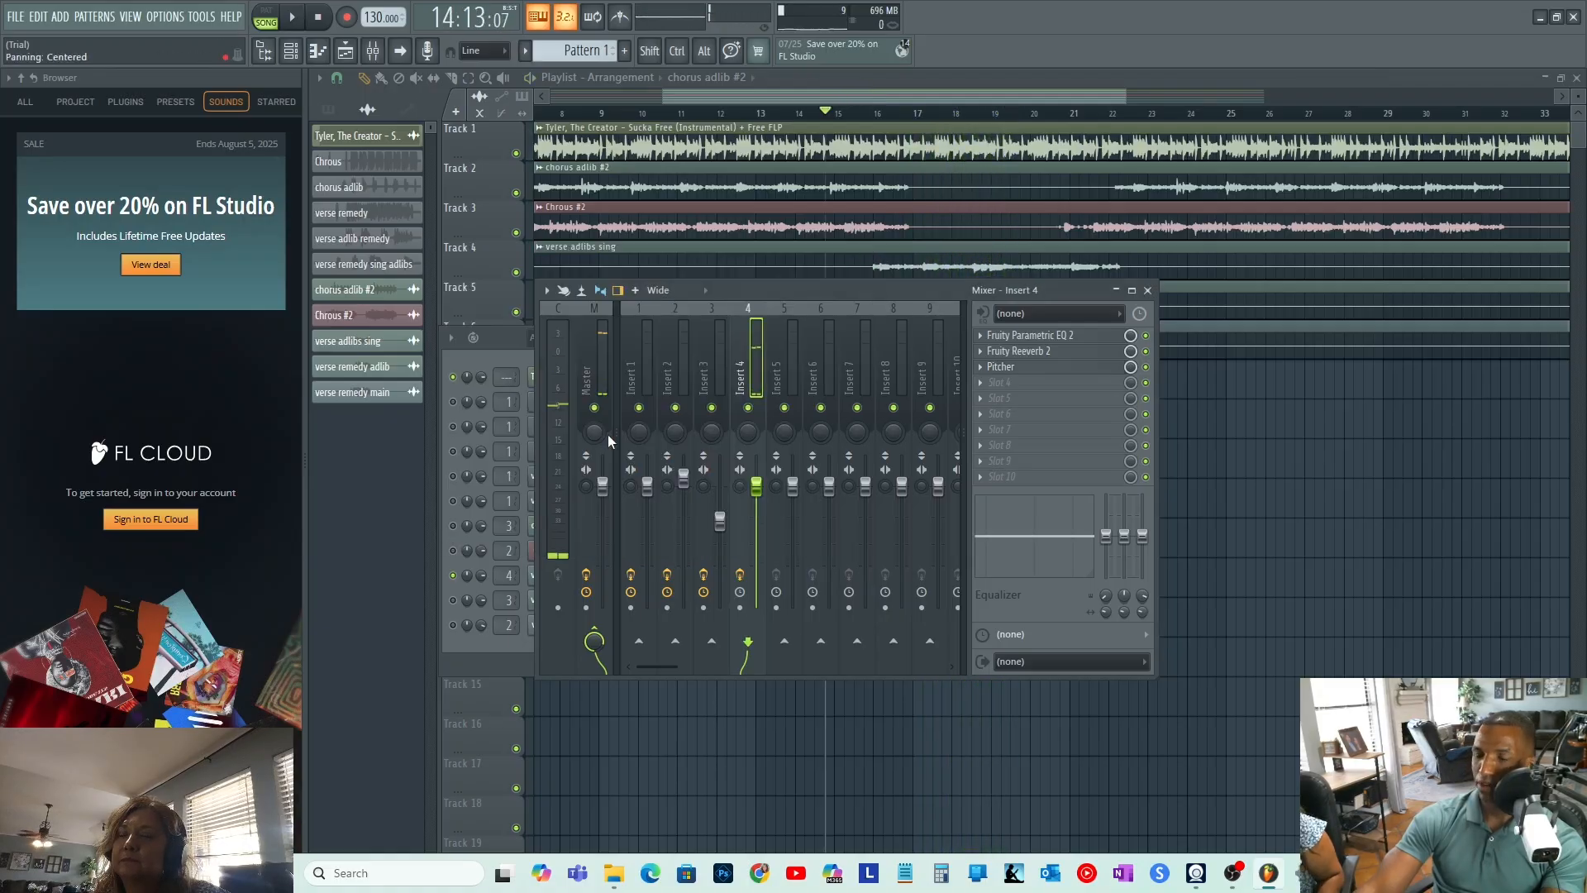
# - Load Pitcher into Insert 1's sixth effect slot, dismiss the trial notice, and set it to F# Major
pyautogui.click(647, 322)
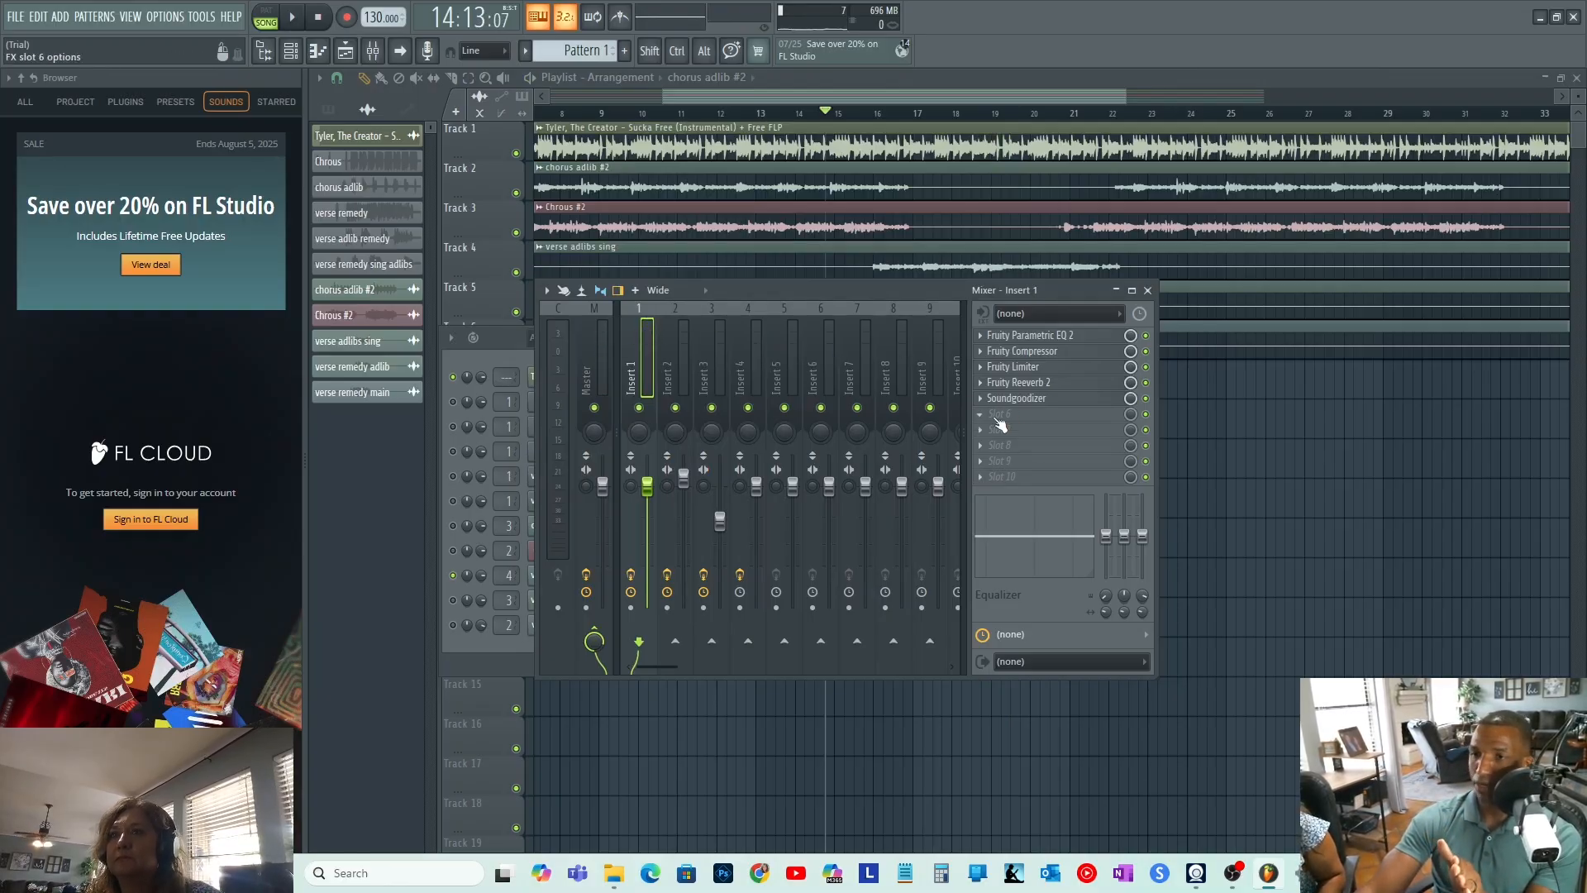
pyautogui.click(998, 418)
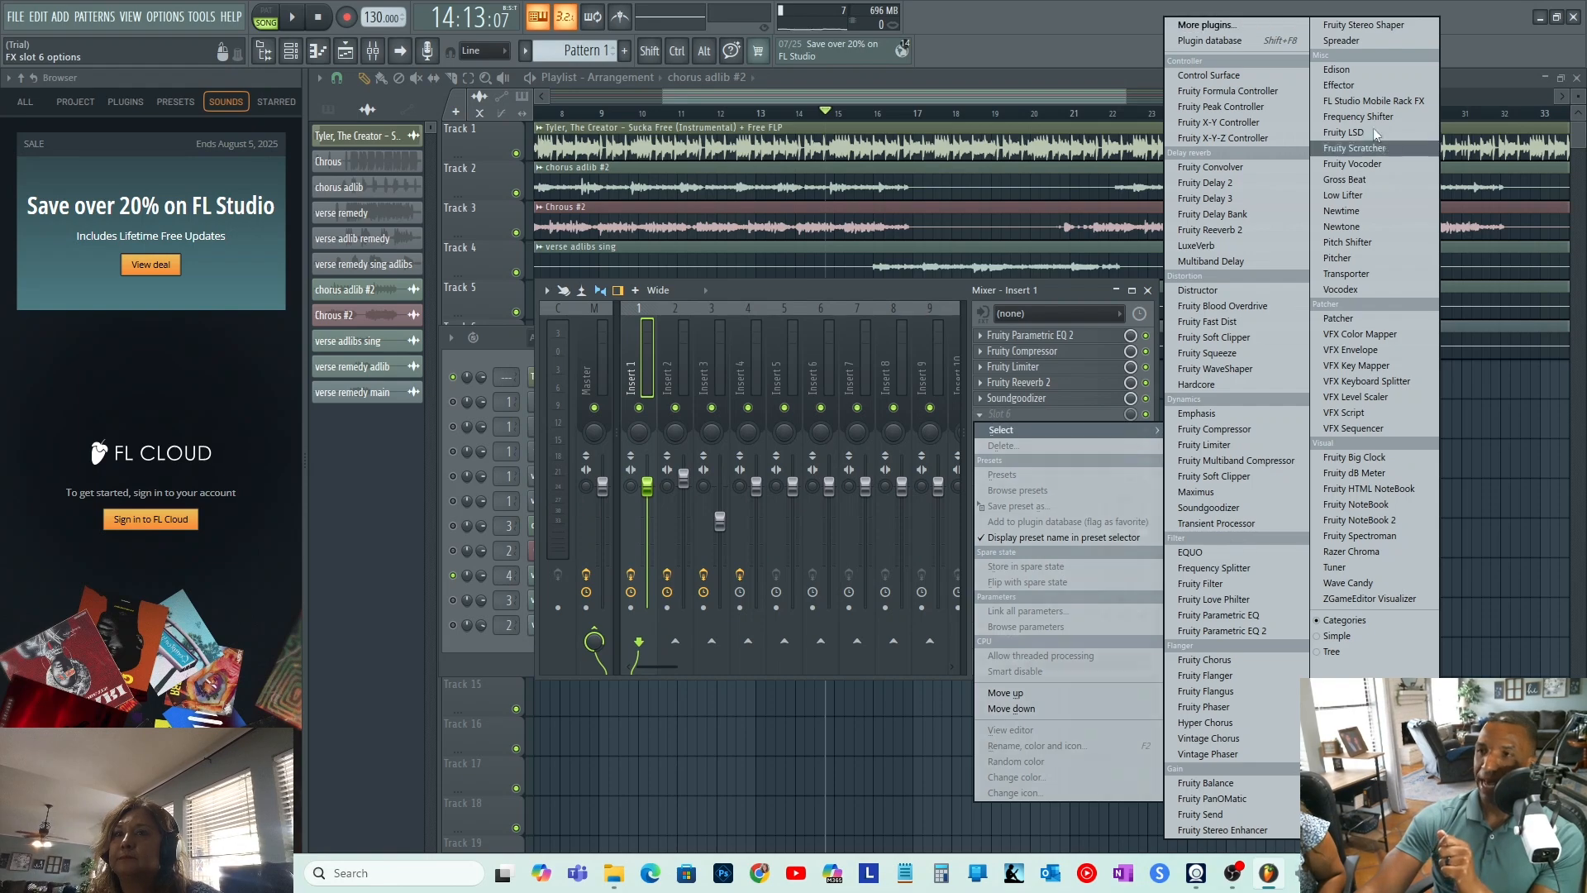
pyautogui.click(1345, 258)
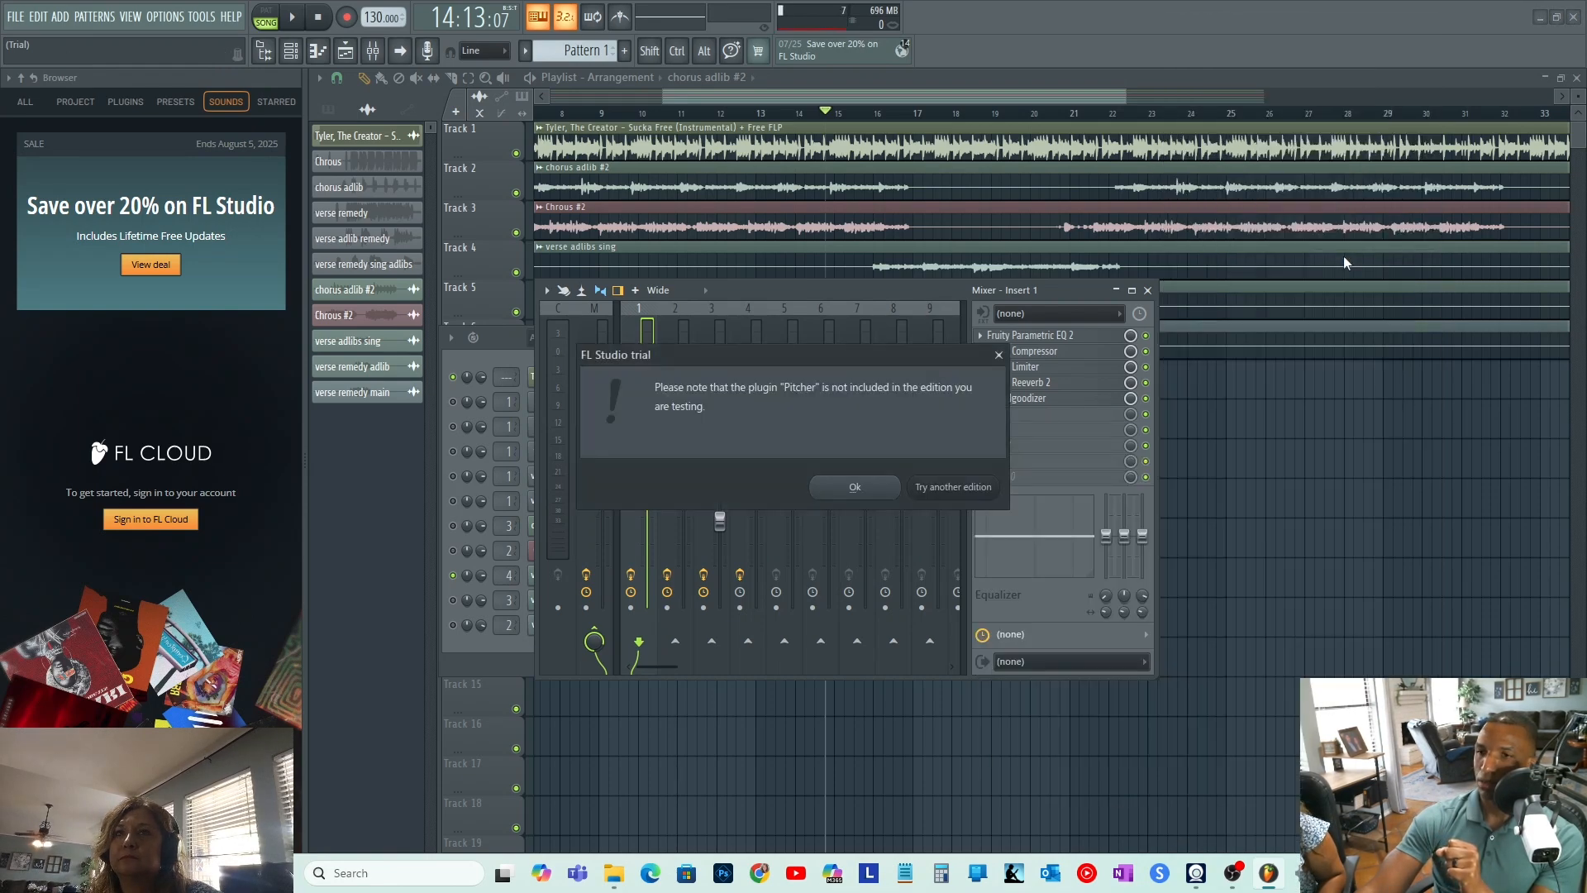
pyautogui.click(852, 488)
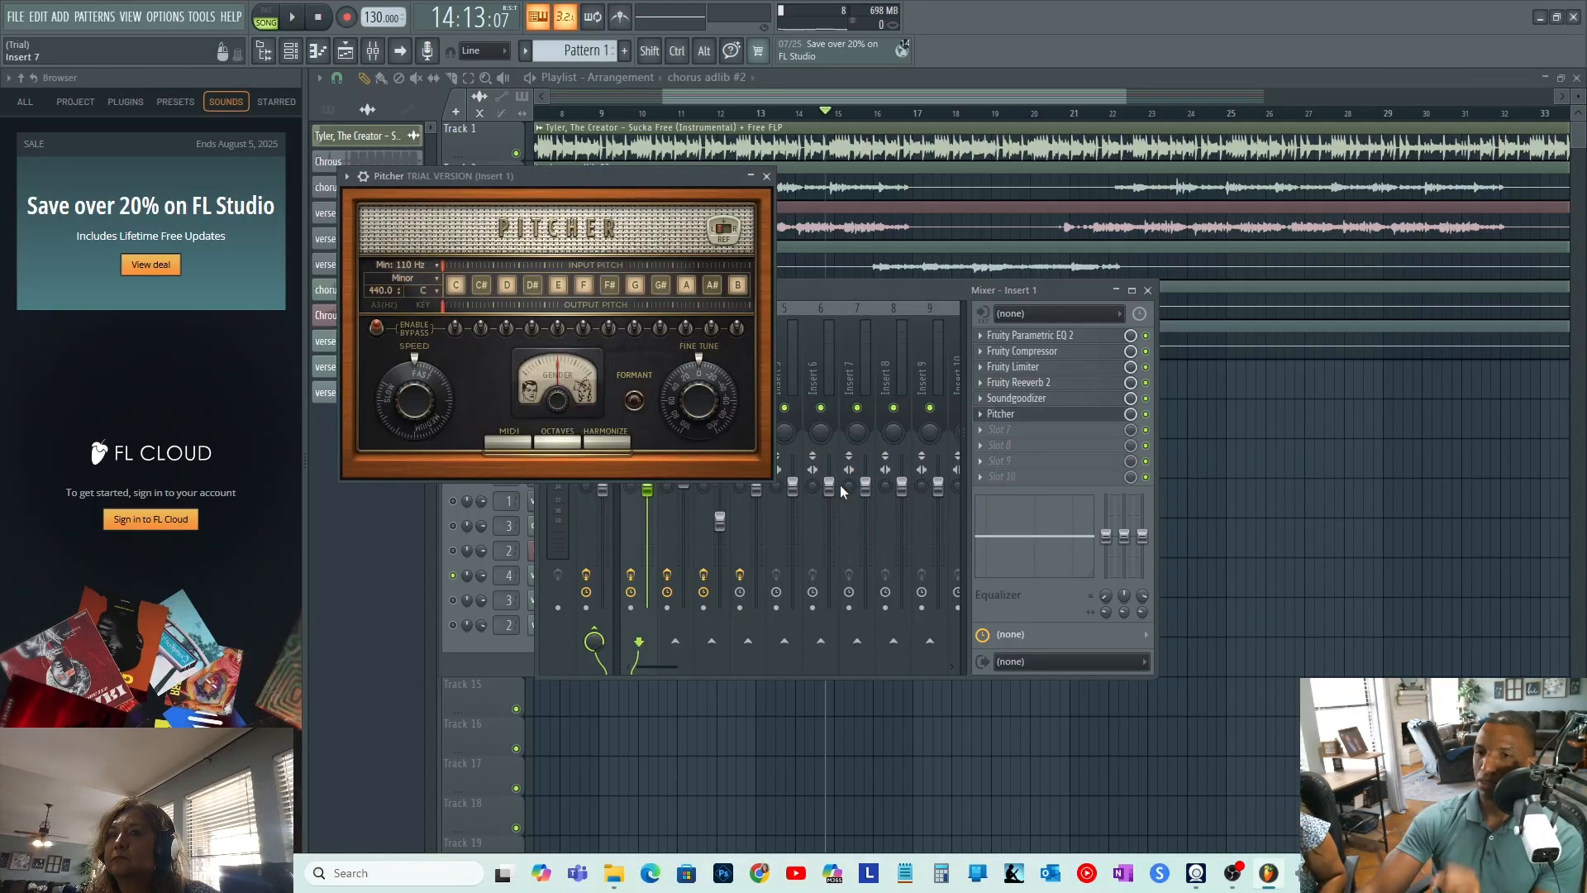
pyautogui.click(428, 283)
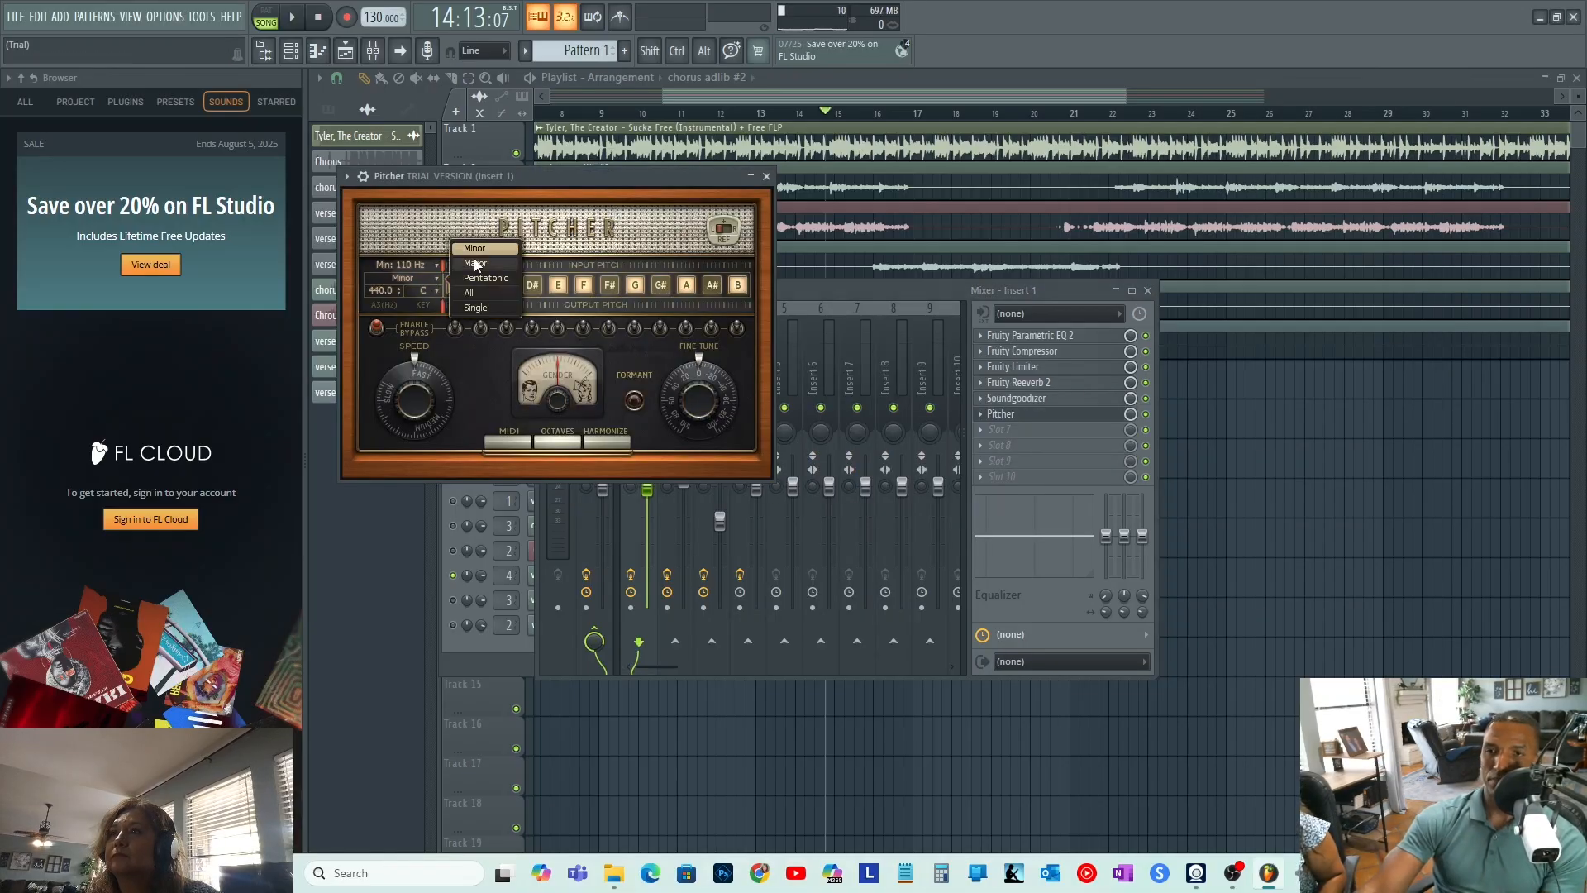
pyautogui.click(436, 290)
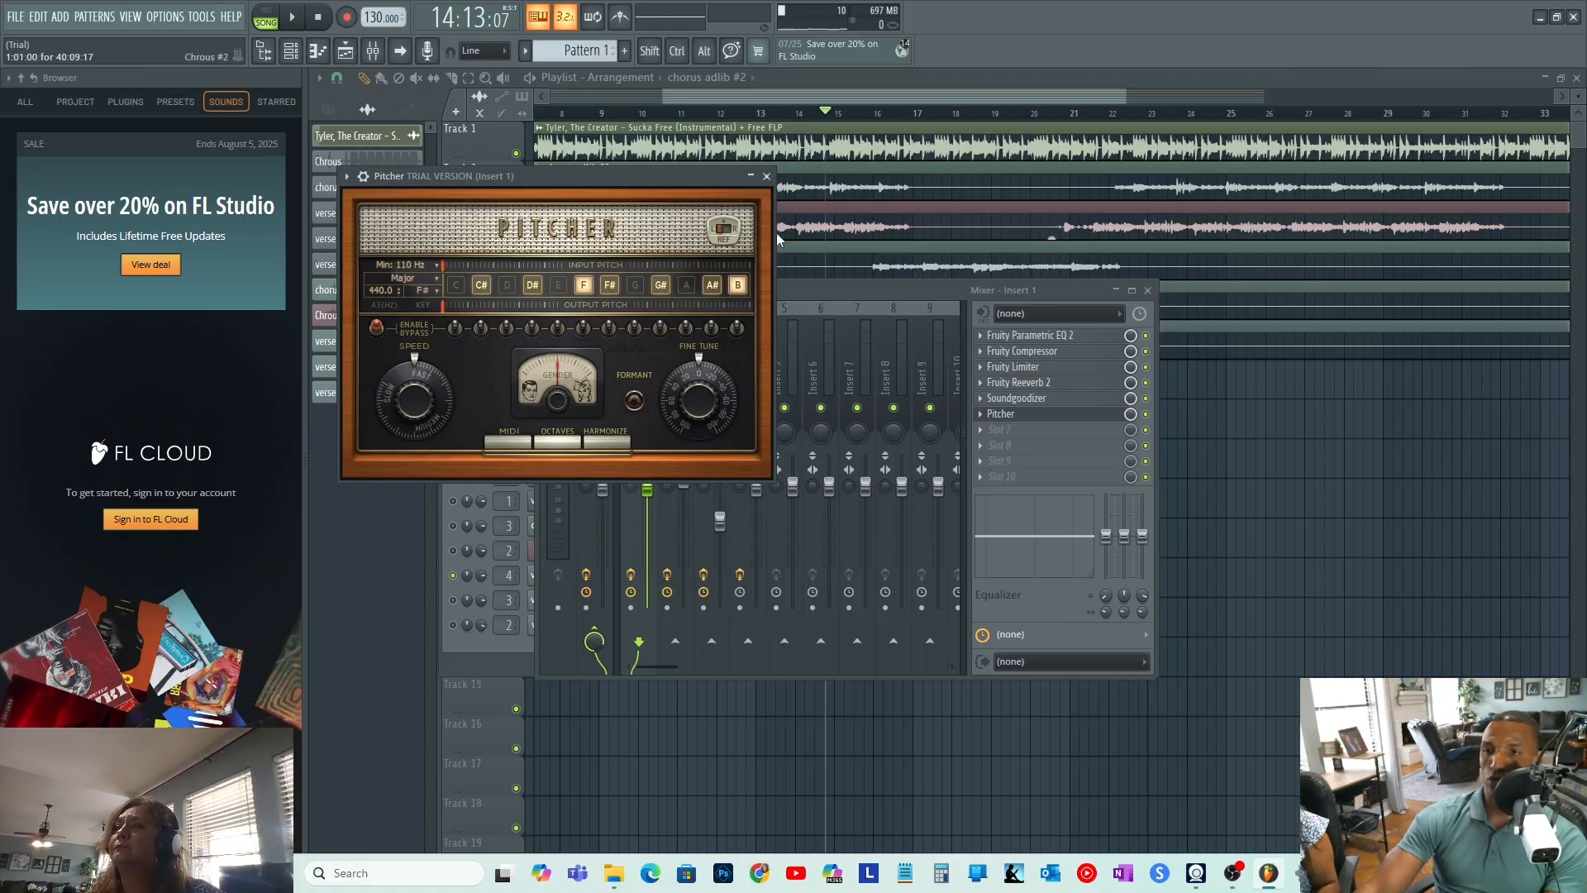
pyautogui.moveTo(740, 176); pyautogui.dragTo(1140, 172)
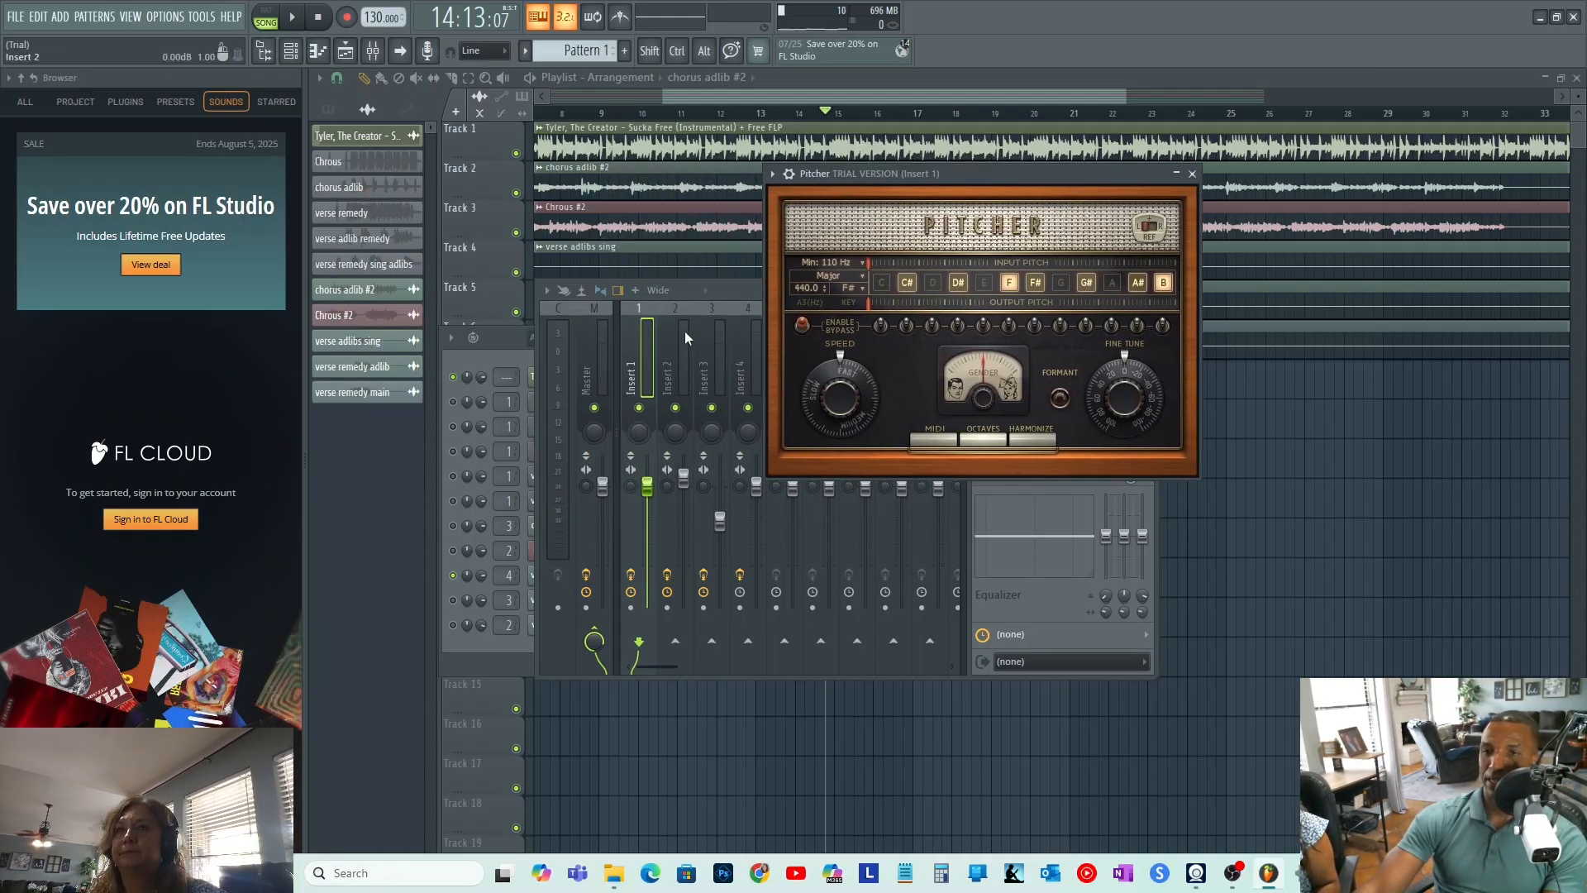
# - Set Insert 1's audio input to mono In 1 and reopen its Pitcher window to test the live voice
pyautogui.rightClick(638, 309)
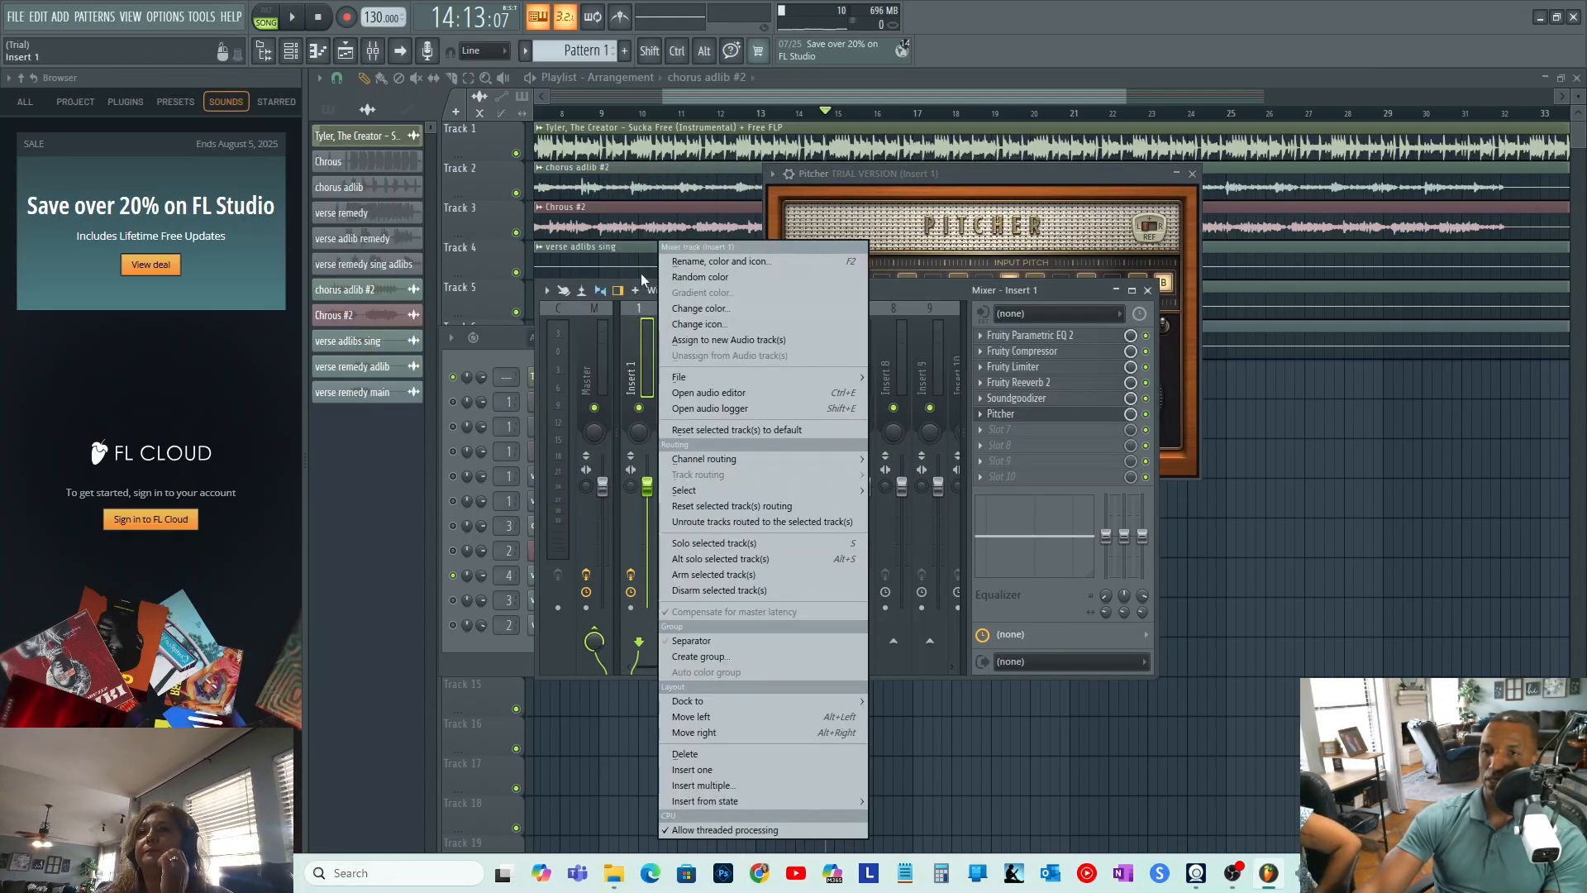
pyautogui.click(643, 281)
pyautogui.click(1099, 315)
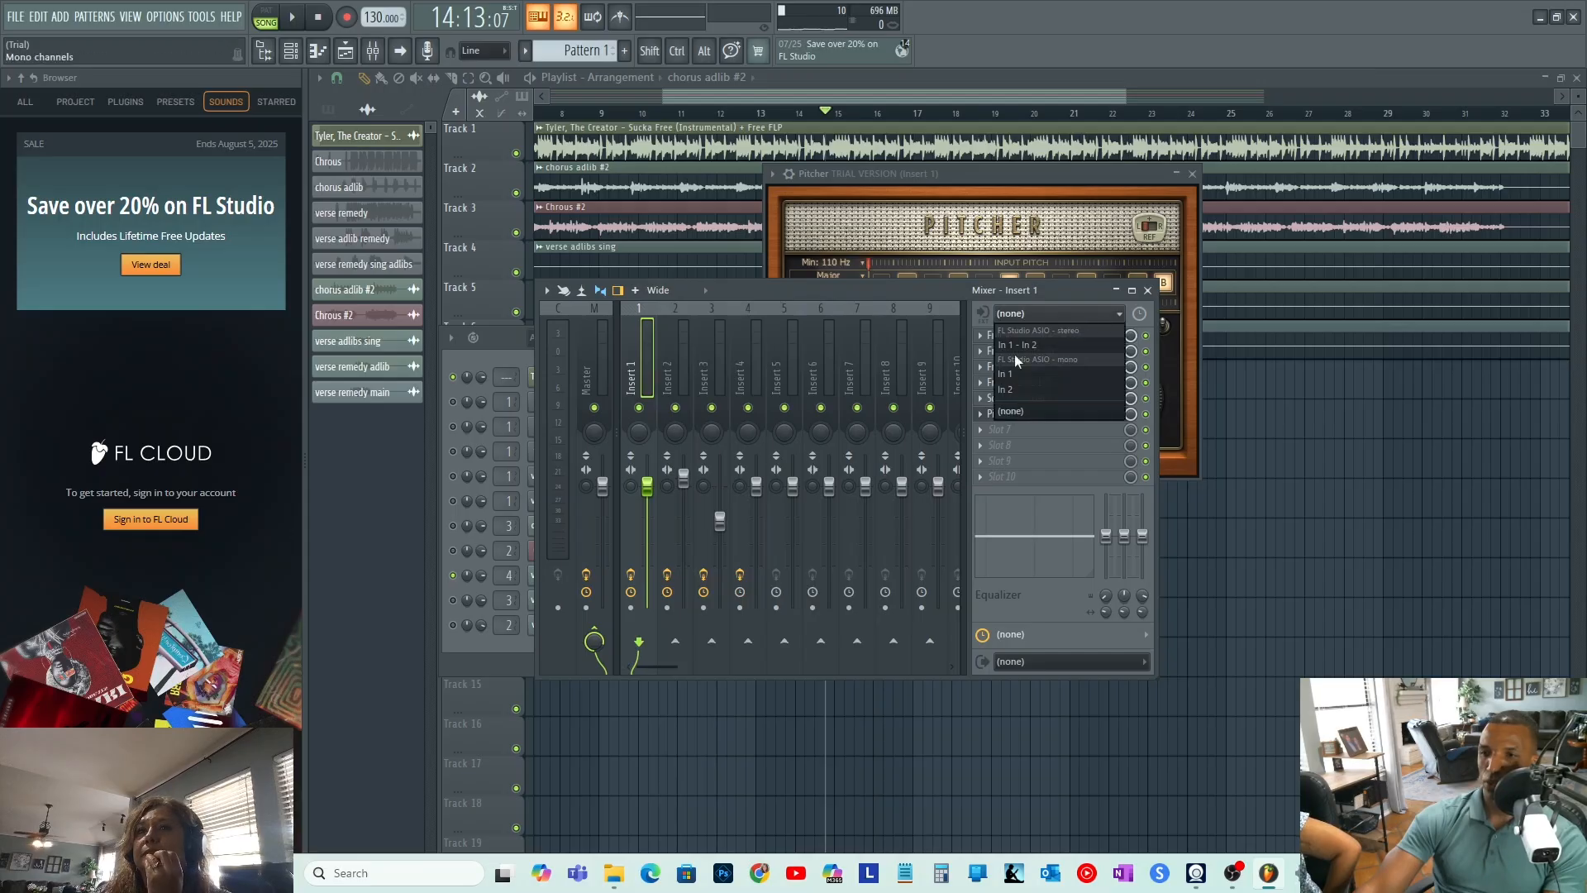
pyautogui.click(1005, 377)
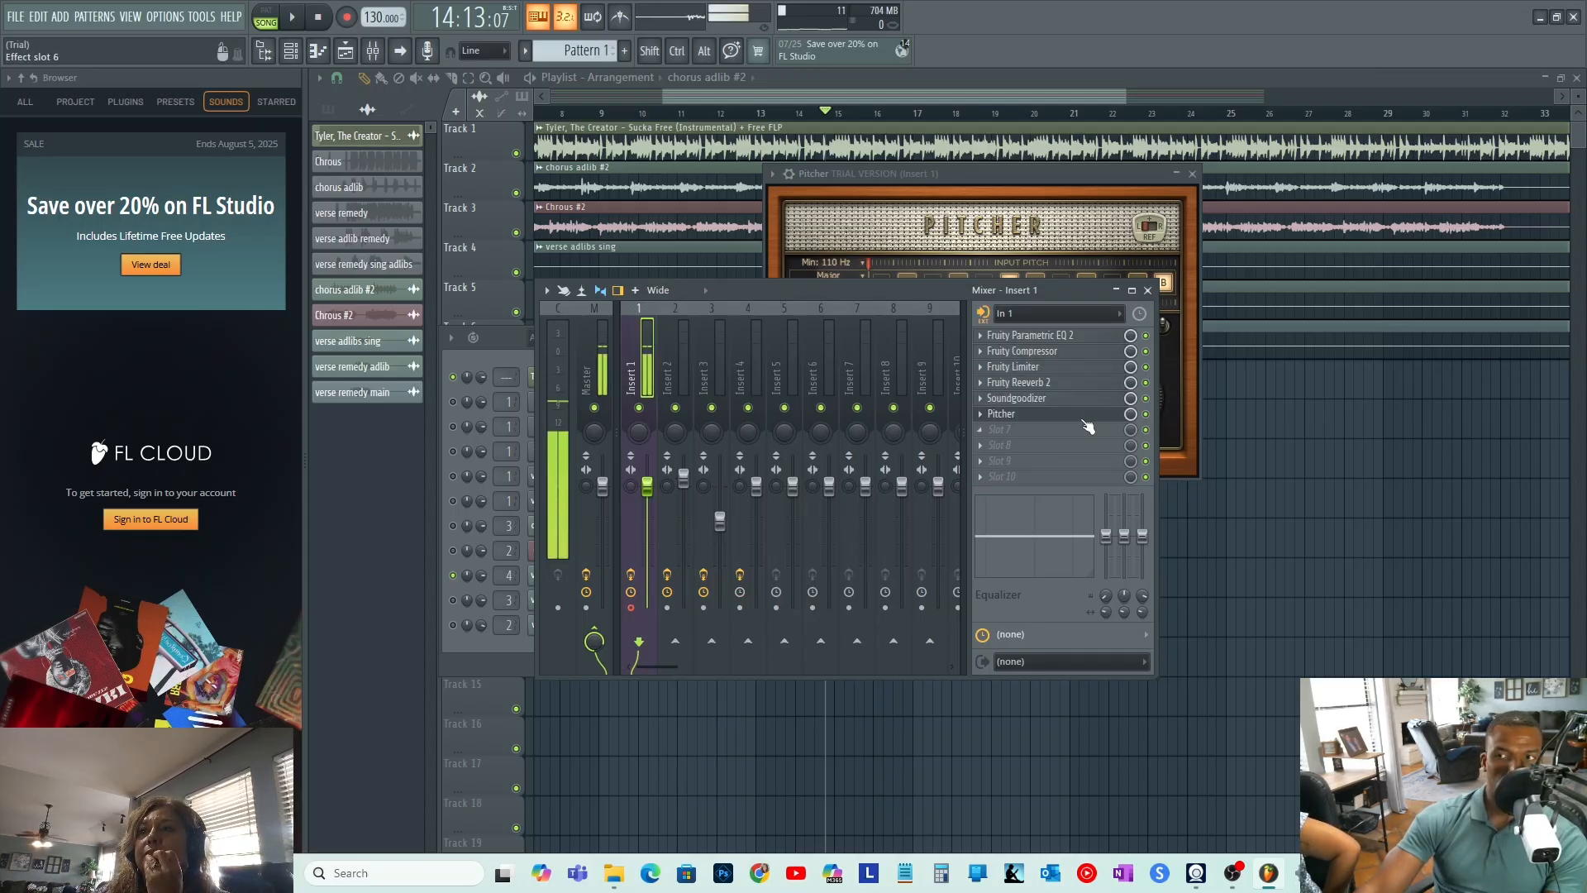
pyautogui.click(1060, 419)
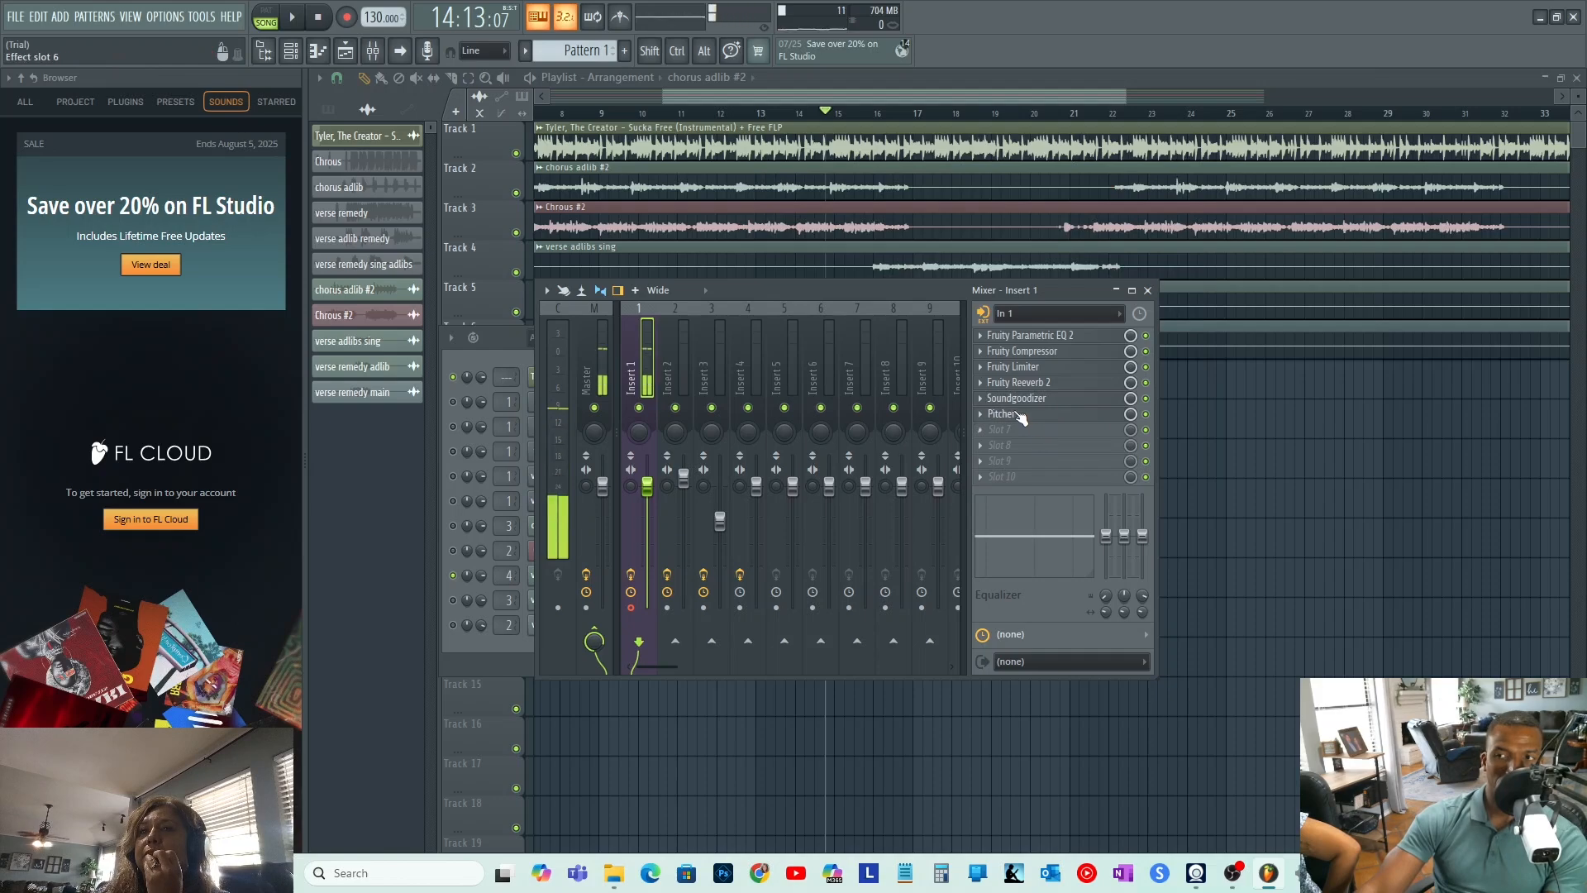
pyautogui.click(1015, 414)
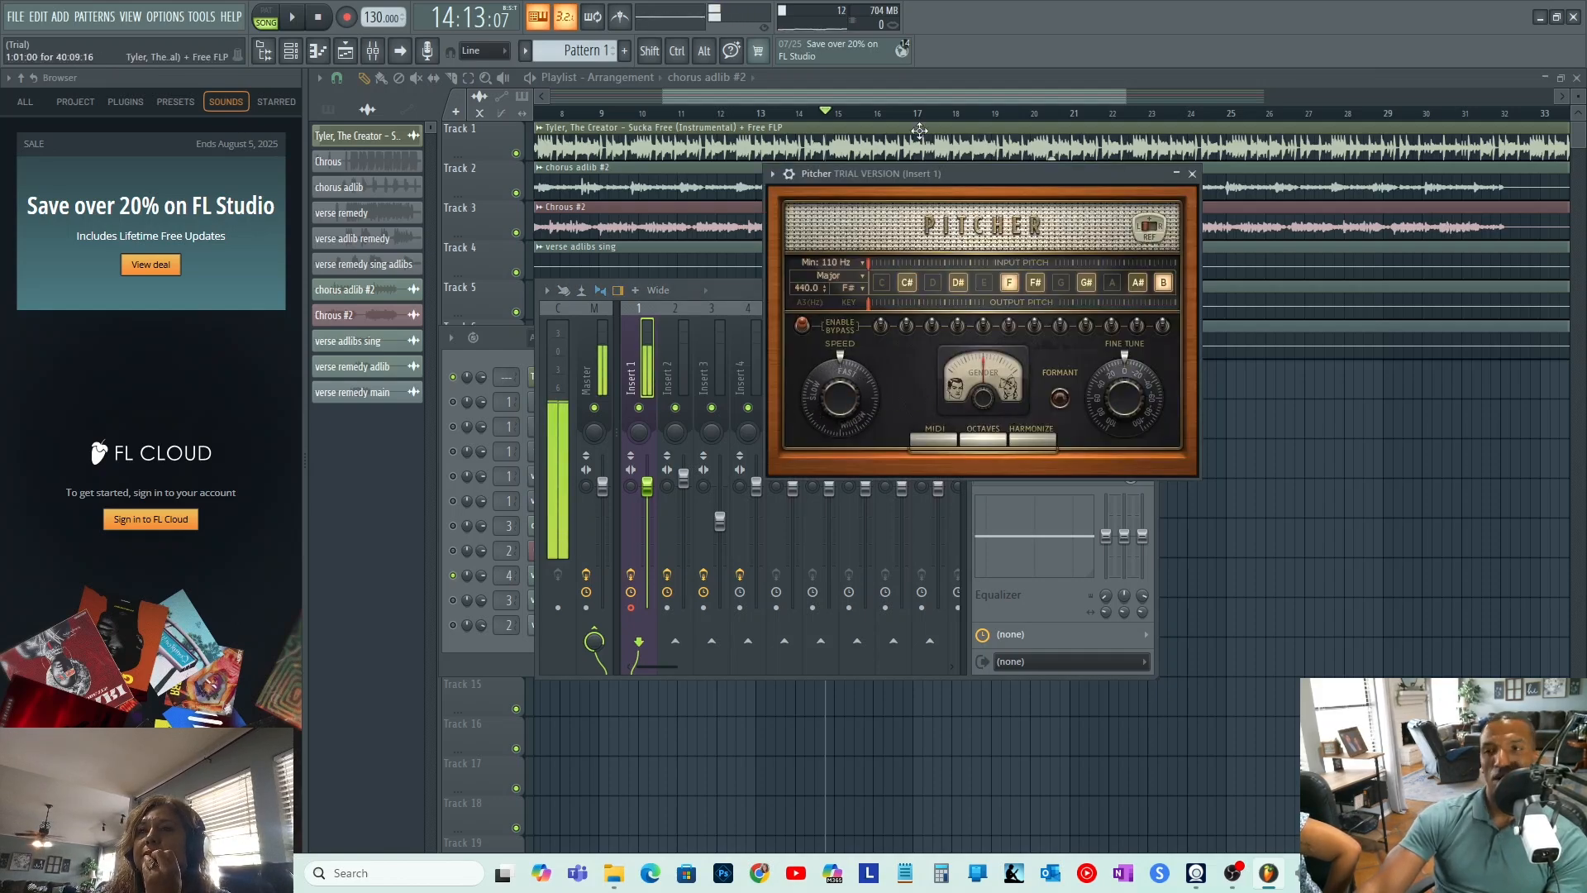
# - Replace Insert 1's Pitcher with Pitch Shifter, dismiss the trial notice, and close the plugin window
pyautogui.moveTo(1065, 174); pyautogui.dragTo(874, 175)
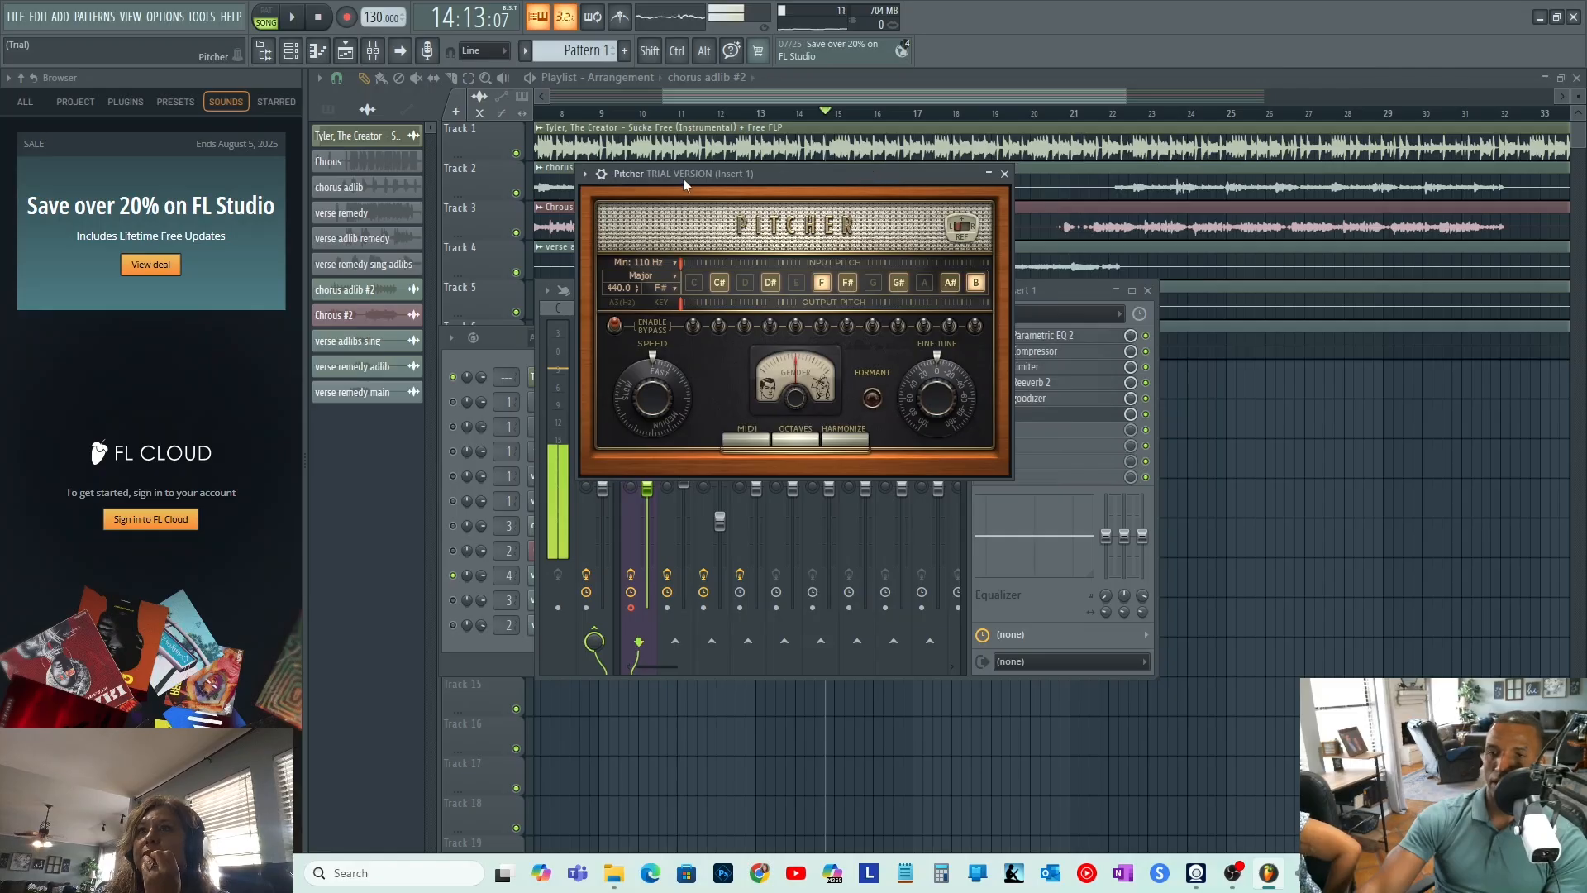
pyautogui.click(585, 174)
pyautogui.moveTo(614, 236)
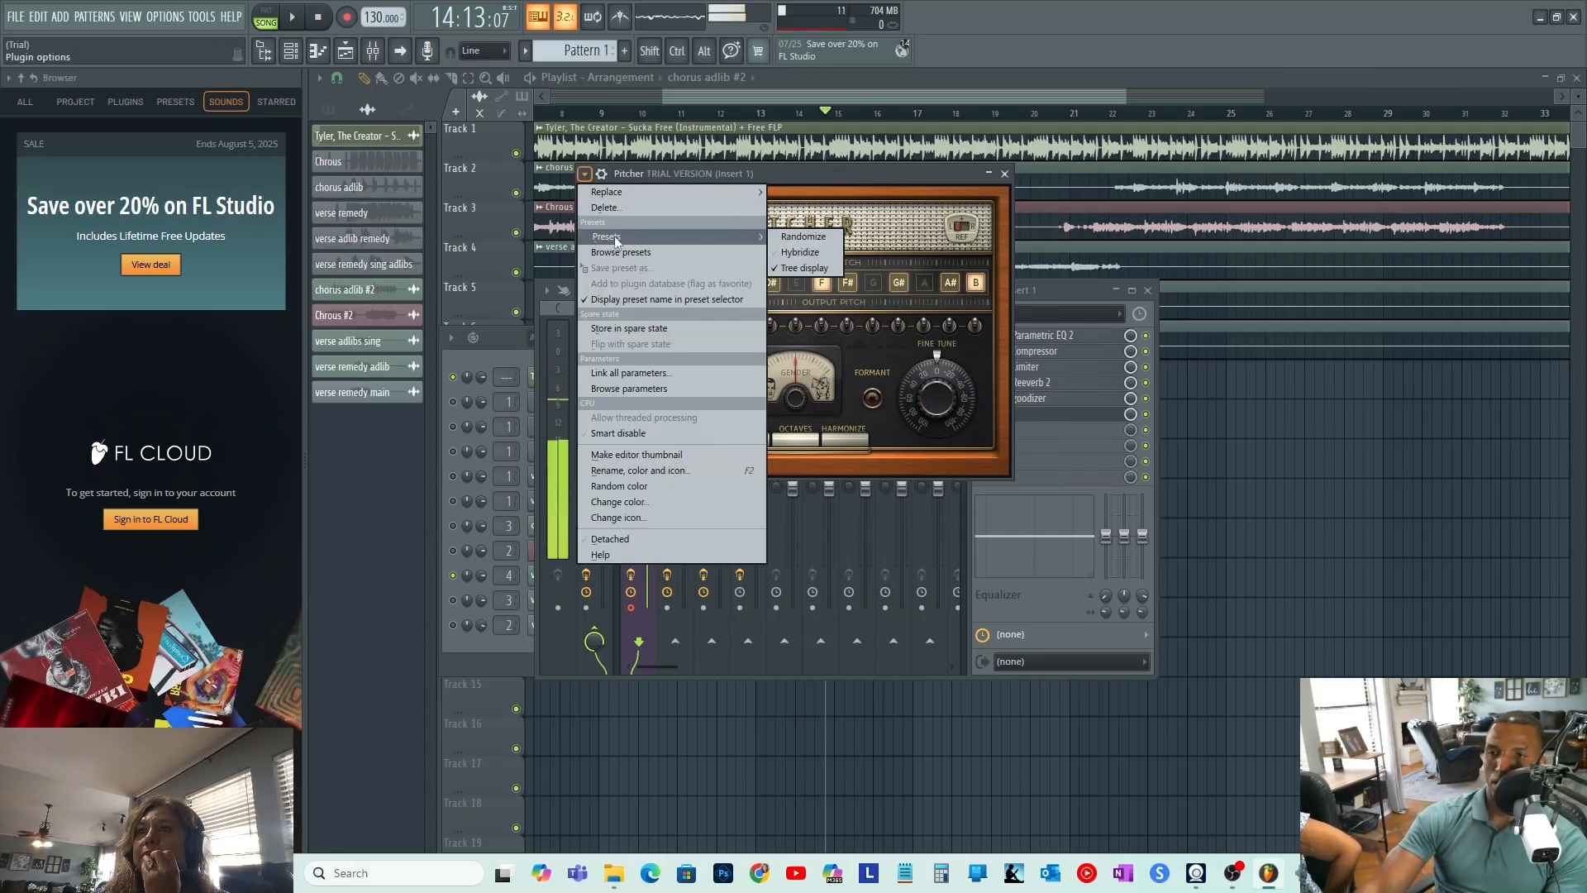
pyautogui.moveTo(670, 193)
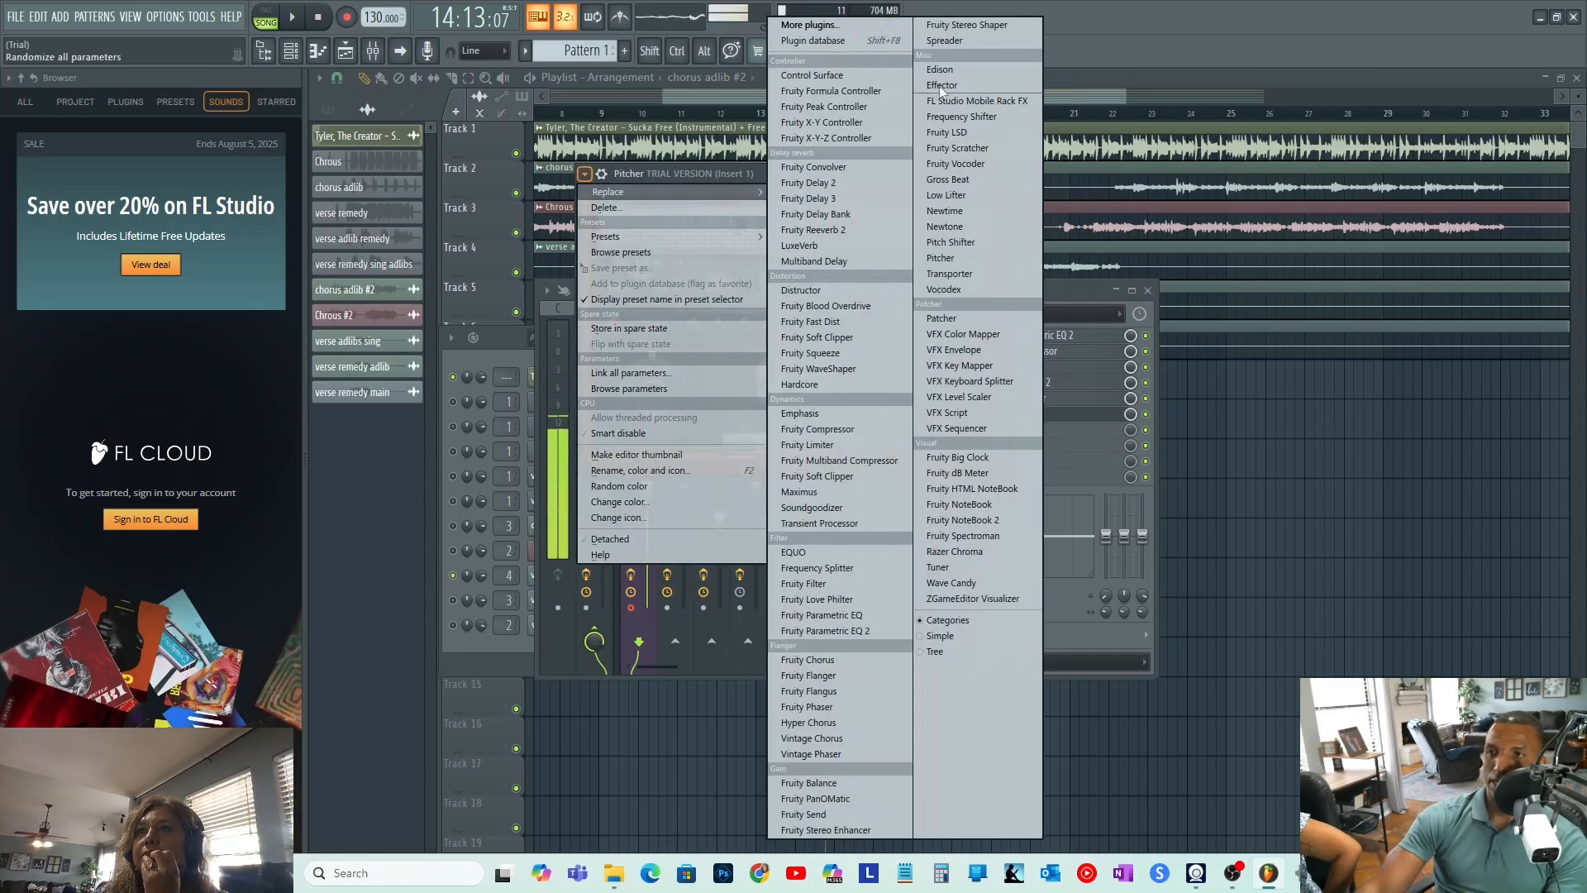
pyautogui.click(954, 241)
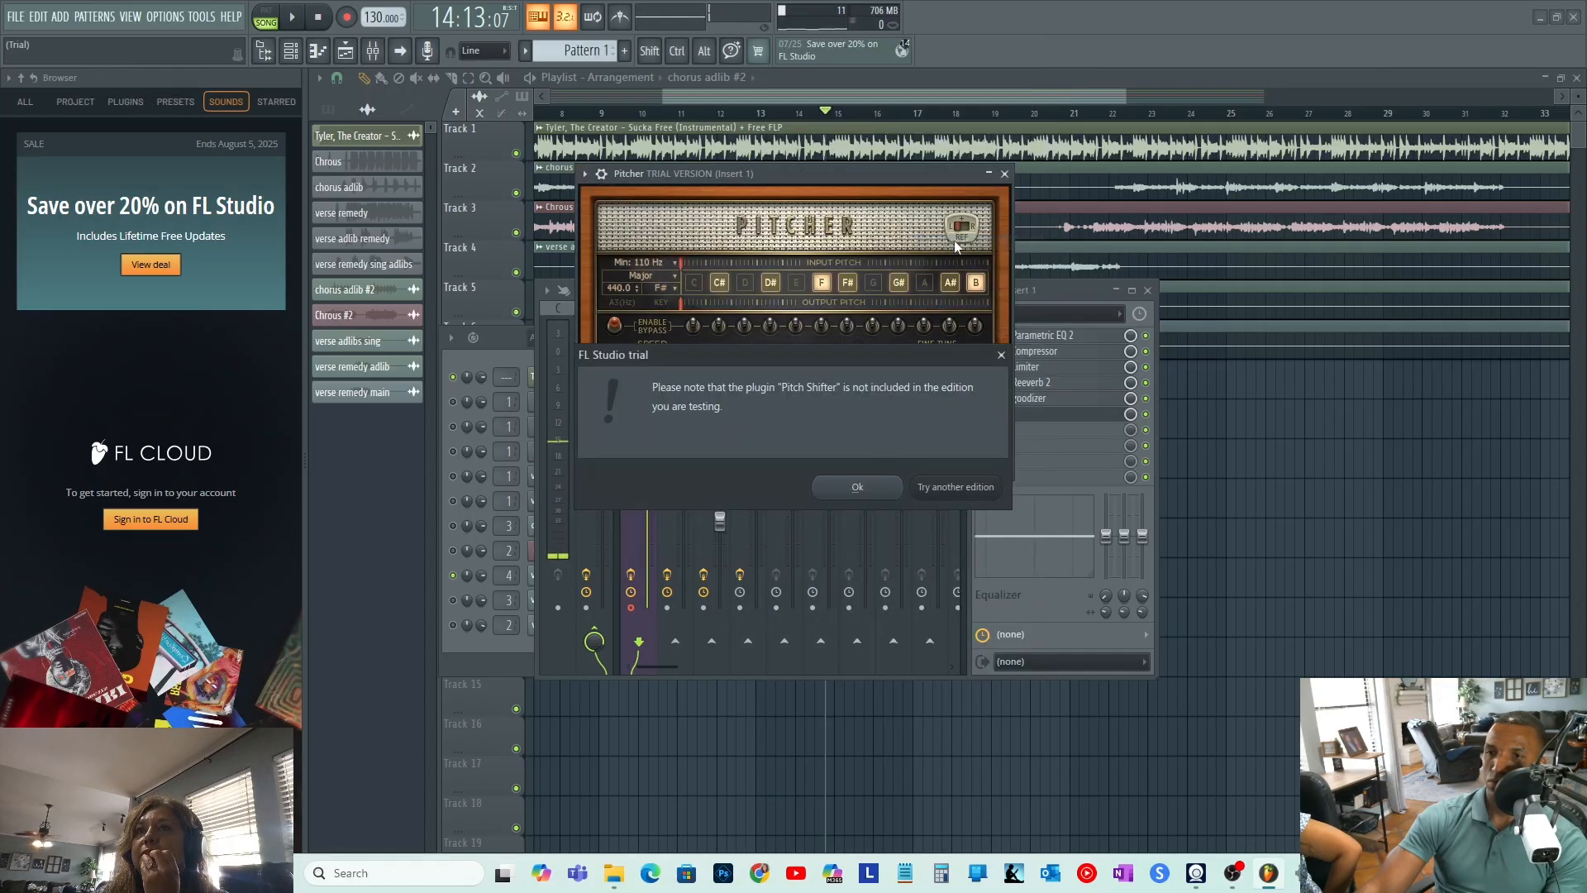
pyautogui.click(884, 488)
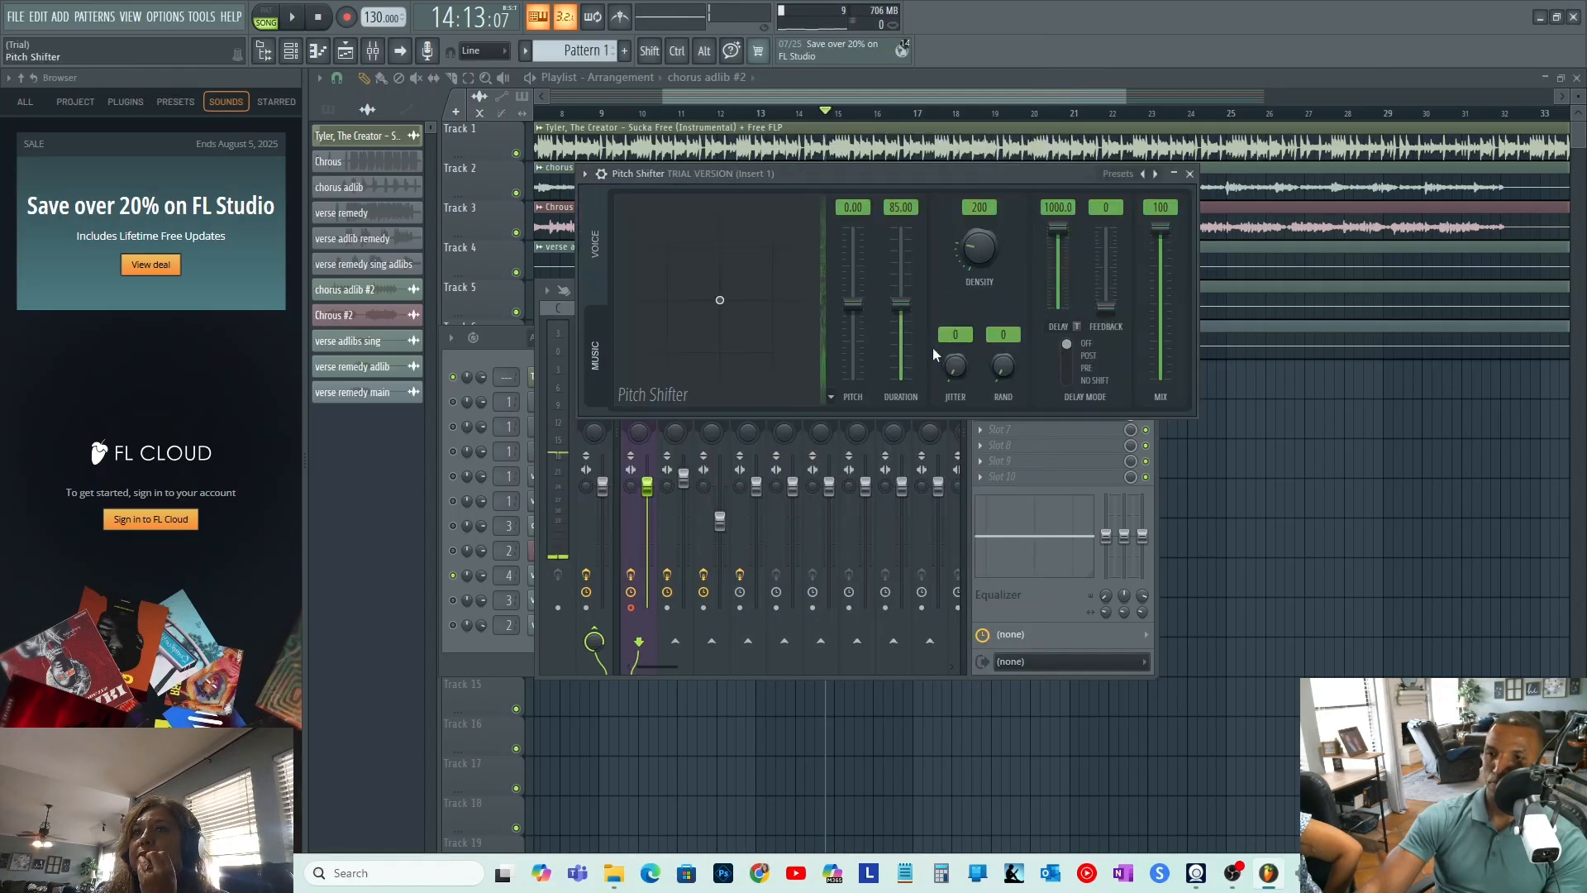
pyautogui.click(1192, 175)
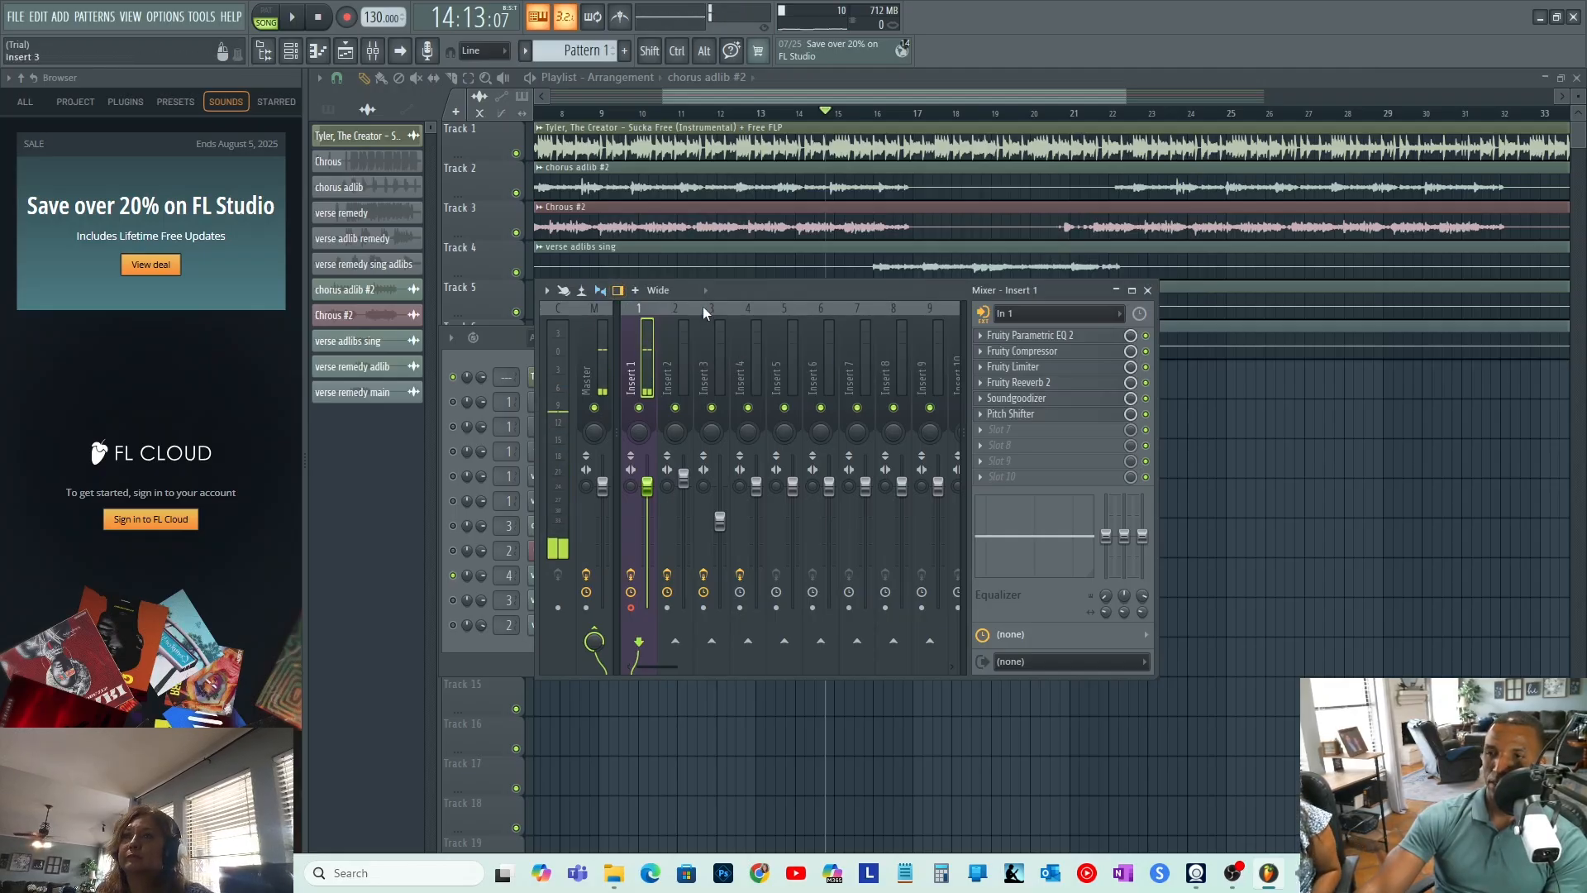
# - Delete Pitch Shifter from Insert 1 and set the track's audio input back to (none)
pyautogui.click(981, 413)
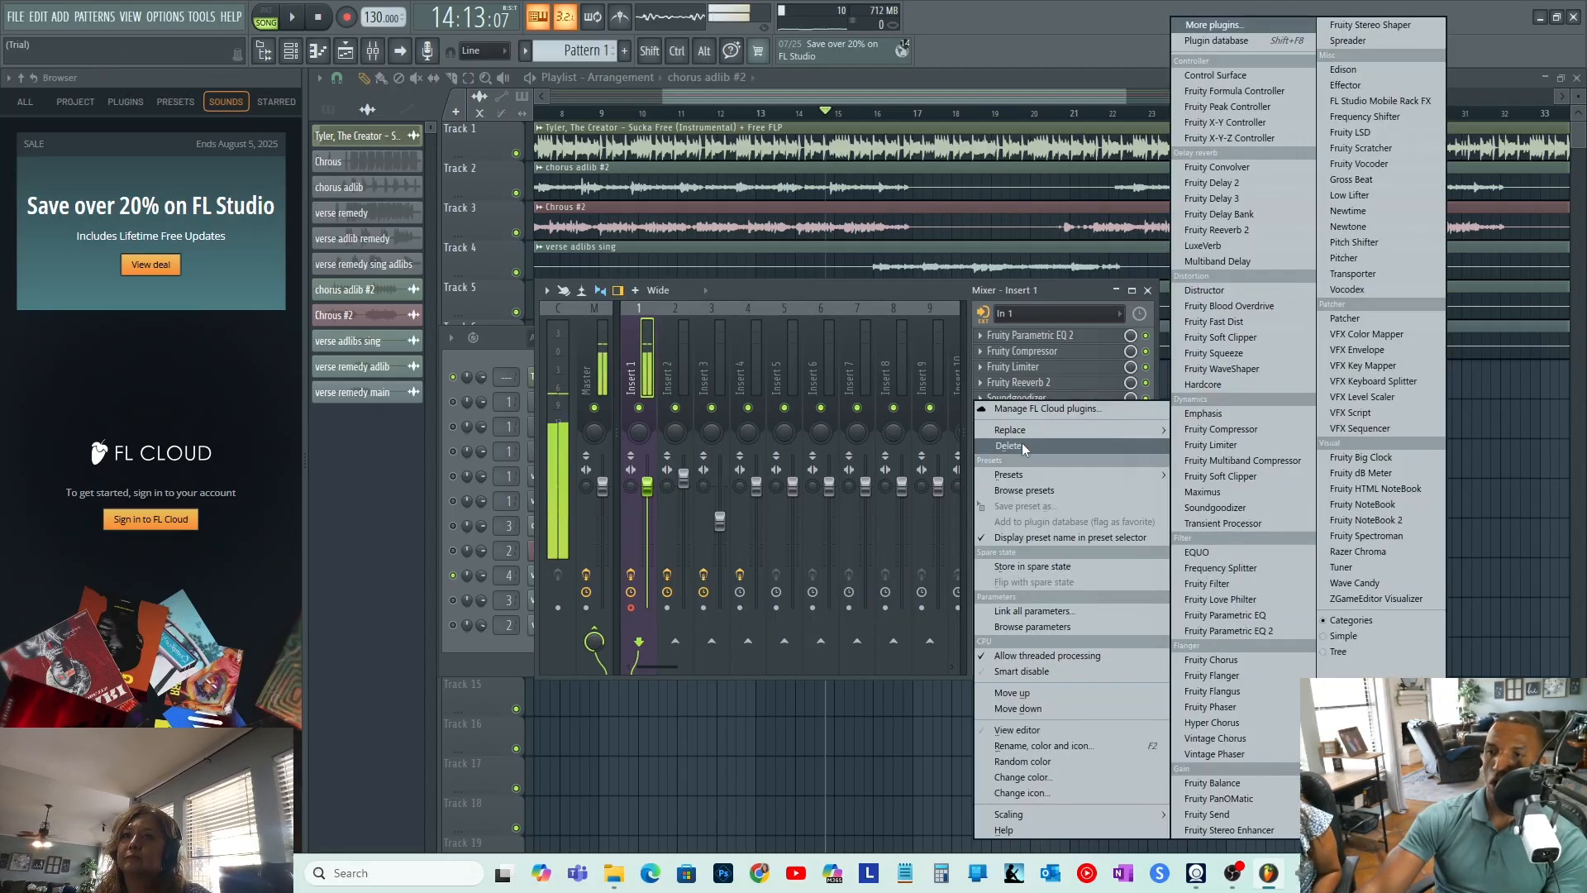
pyautogui.click(1022, 443)
pyautogui.click(845, 490)
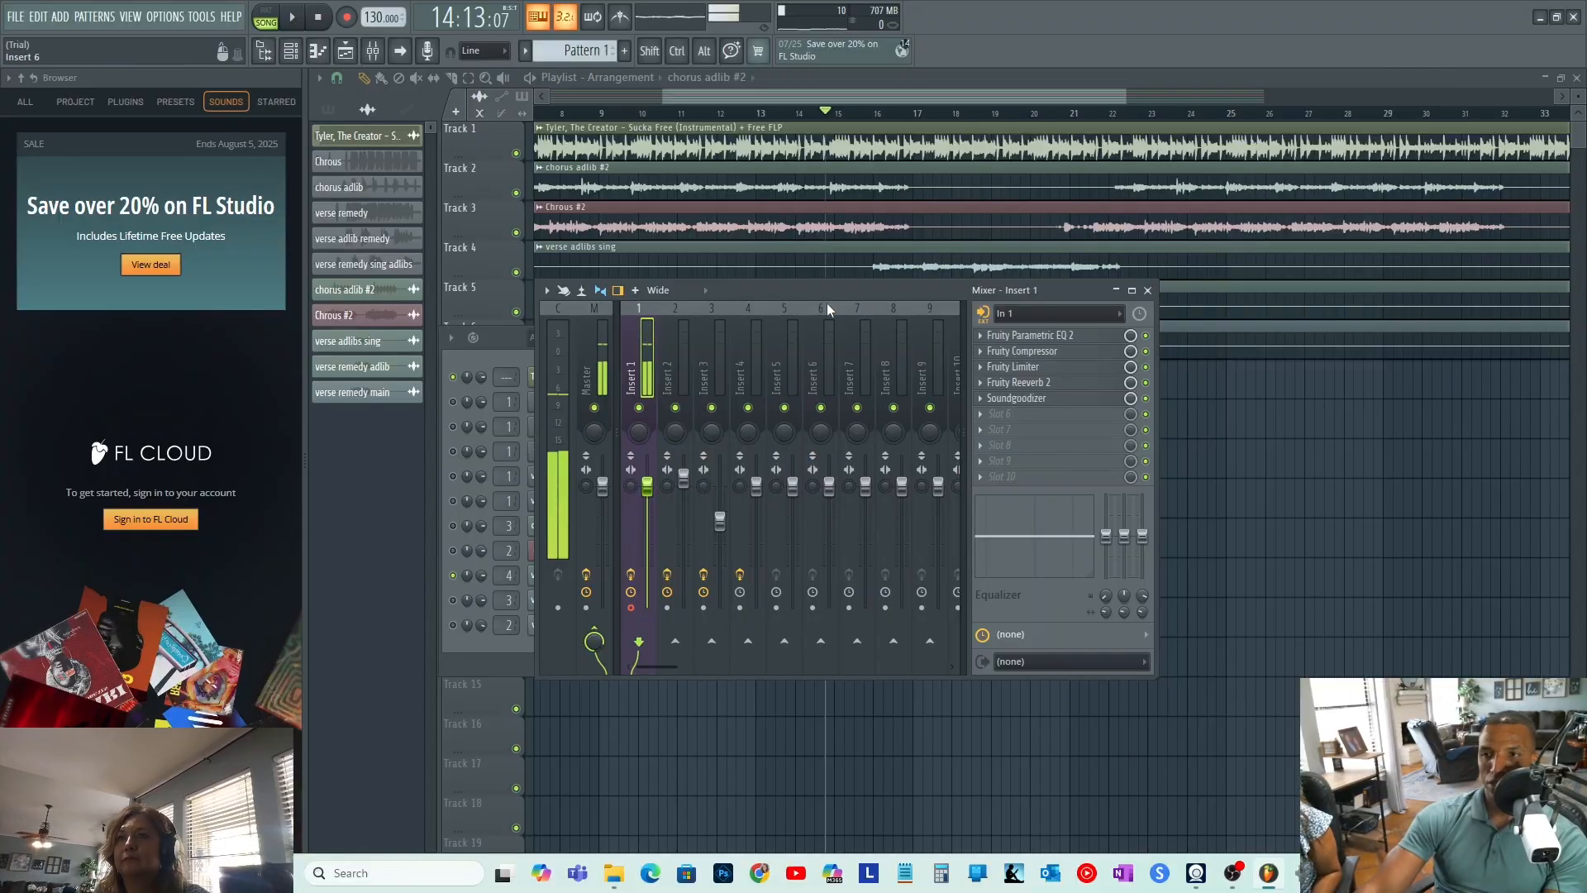
pyautogui.click(1038, 316)
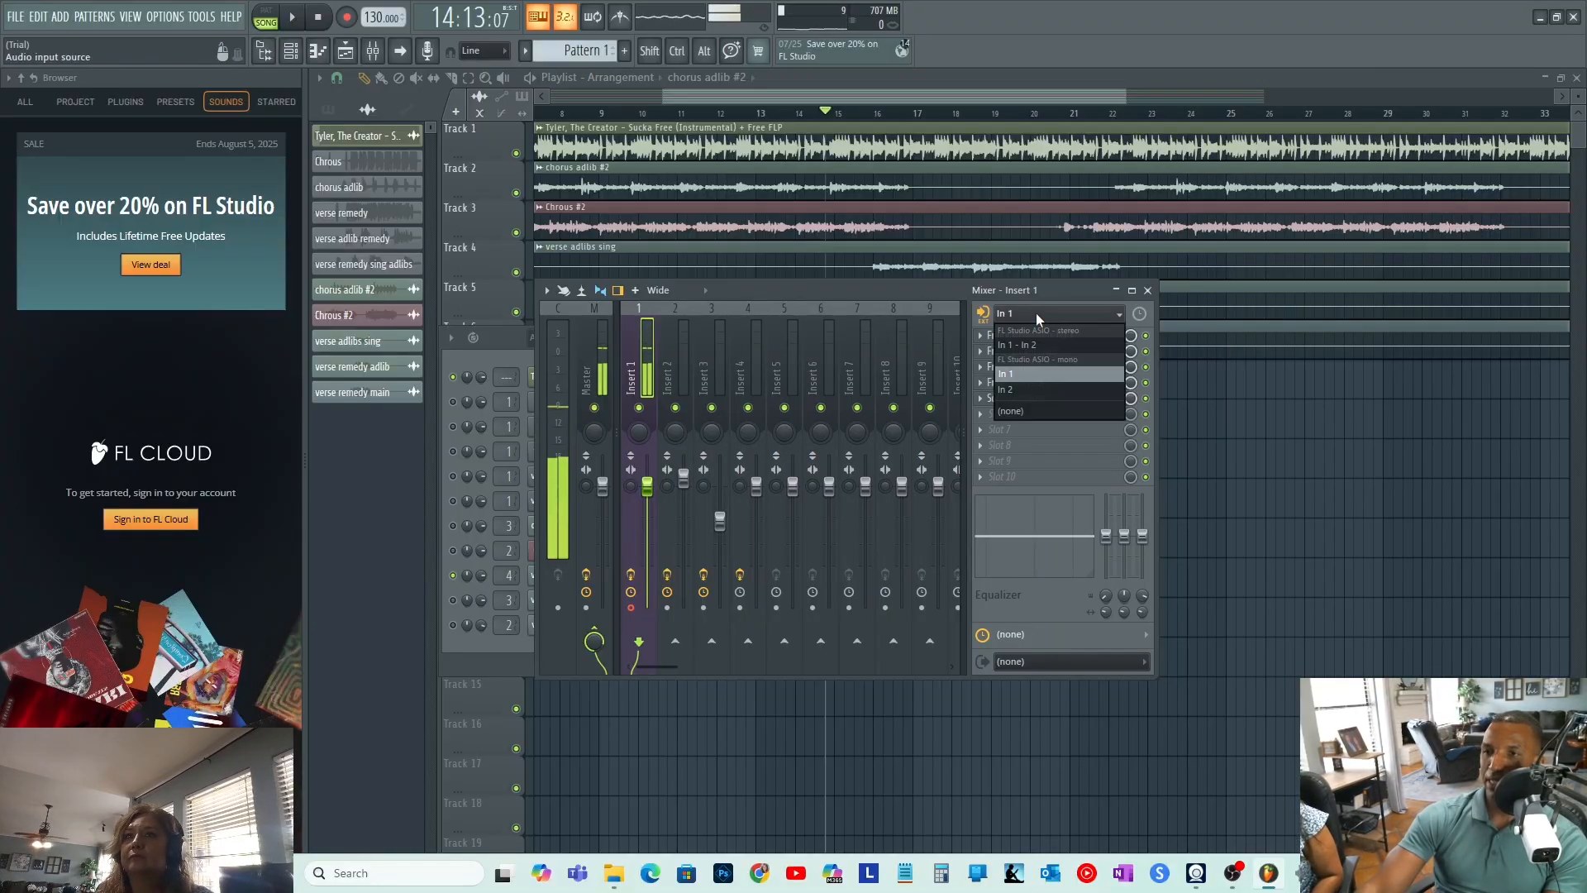
pyautogui.click(1013, 411)
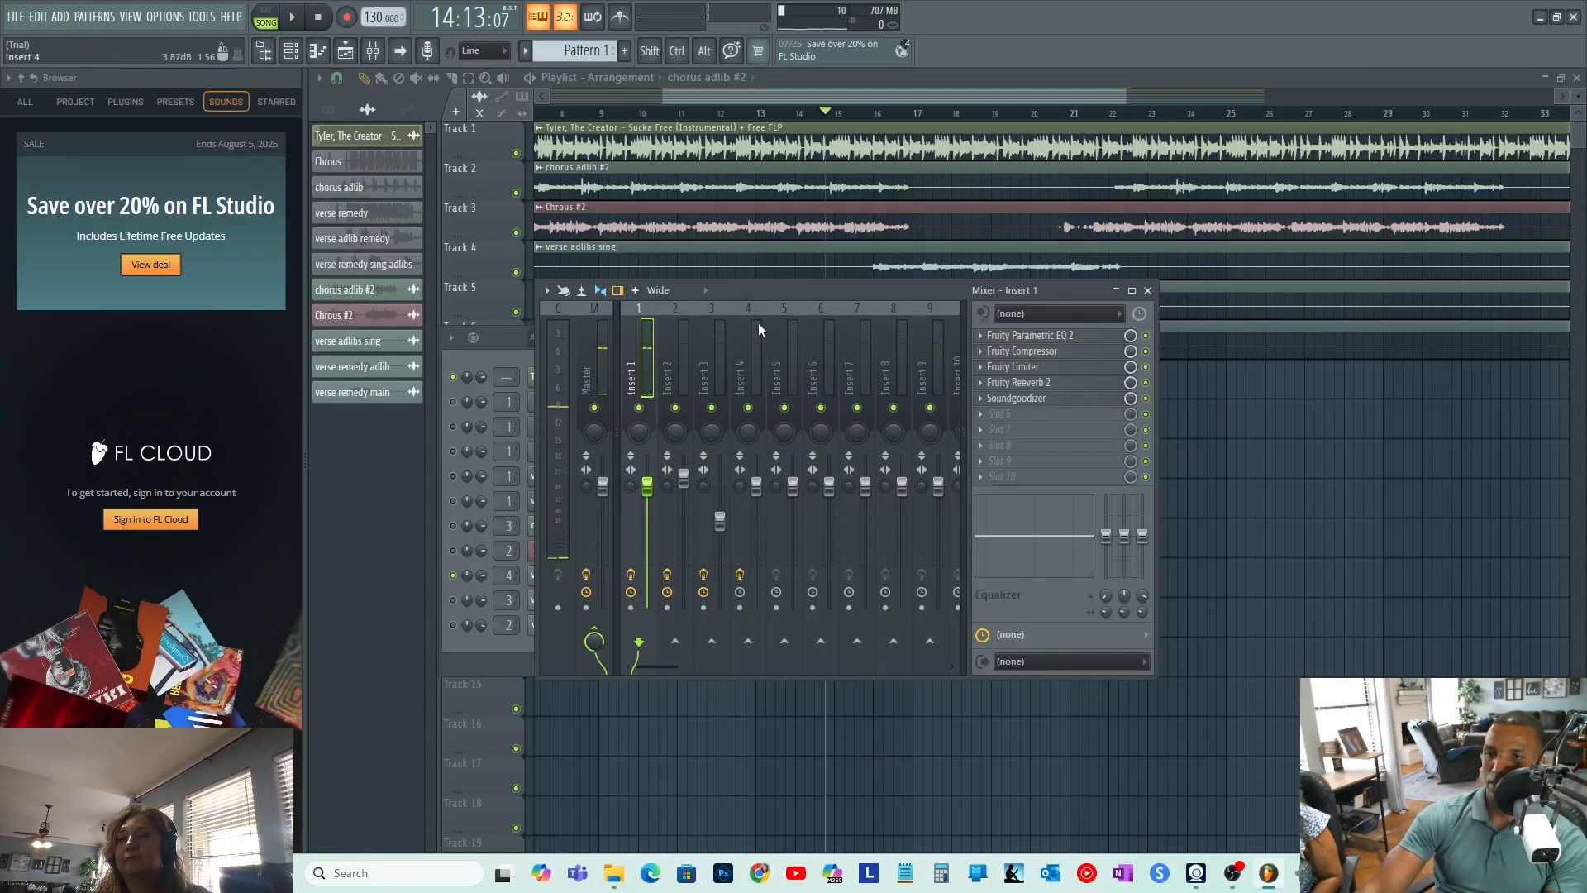
# - Delete Pitcher from Insert 4's third effect slot and lower the track's volume fader slightly during playback
pyautogui.click(757, 347)
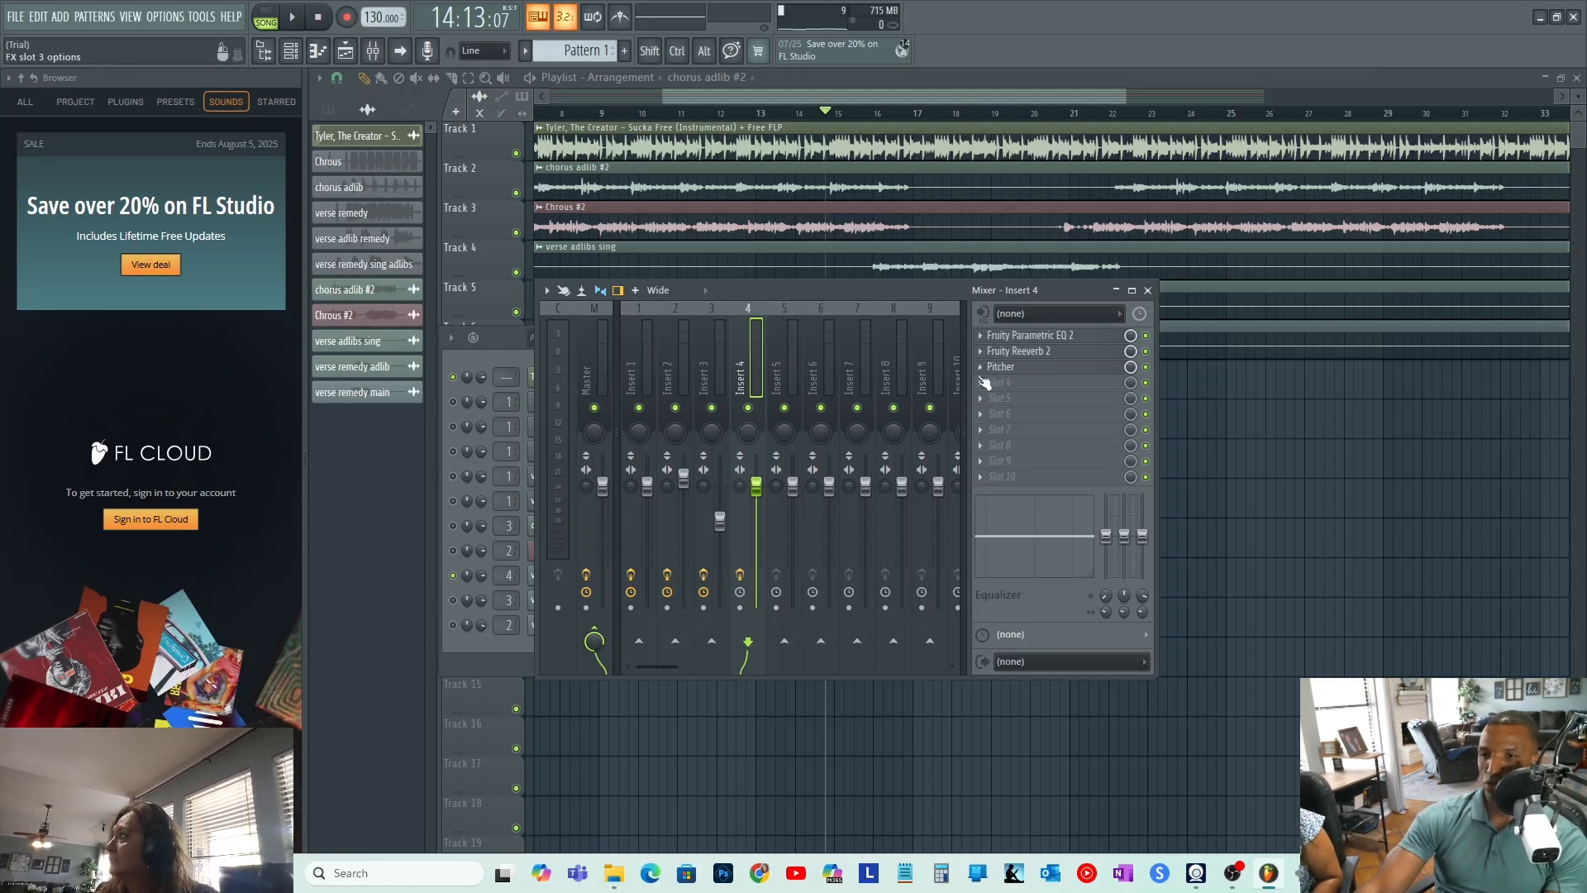
pyautogui.rightClick(983, 372)
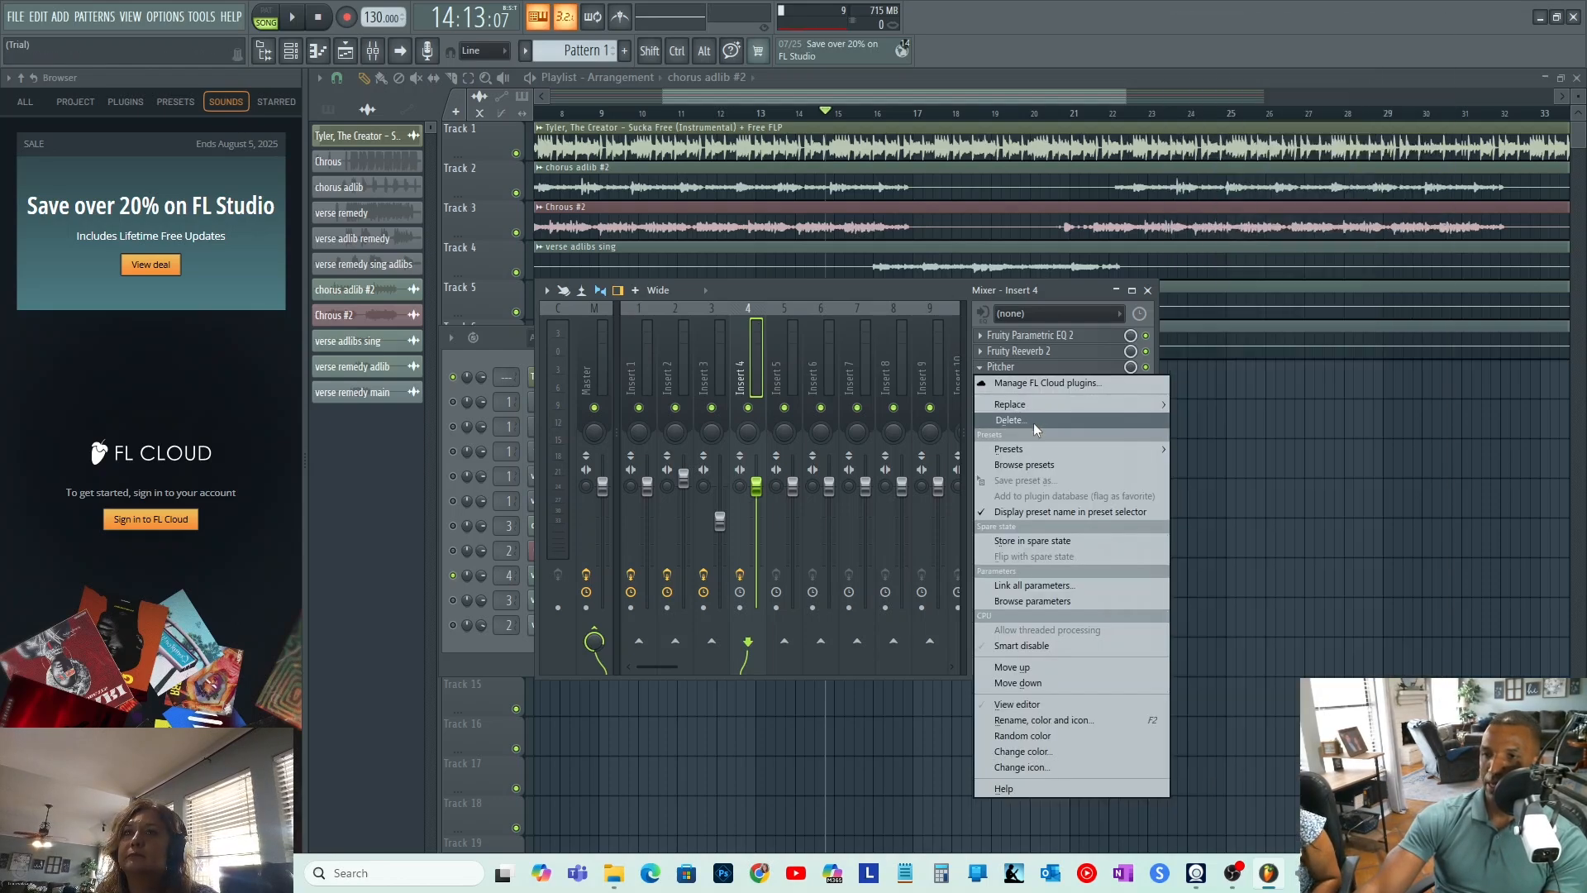
pyautogui.click(1033, 423)
pyautogui.click(844, 488)
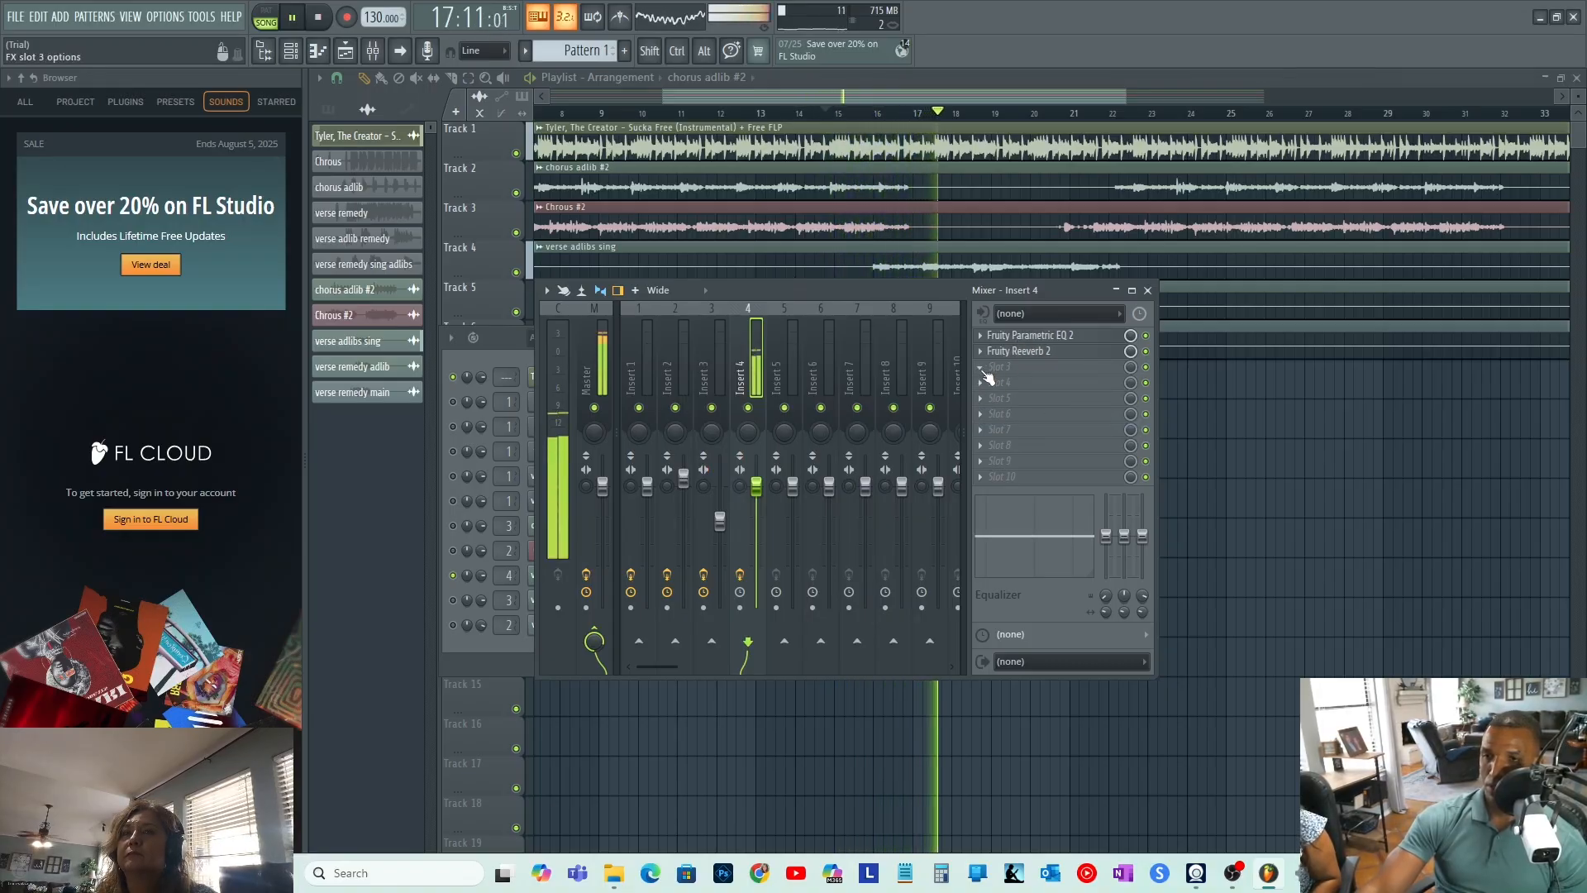
pyautogui.moveTo(757, 487); pyautogui.dragTo(757, 494)
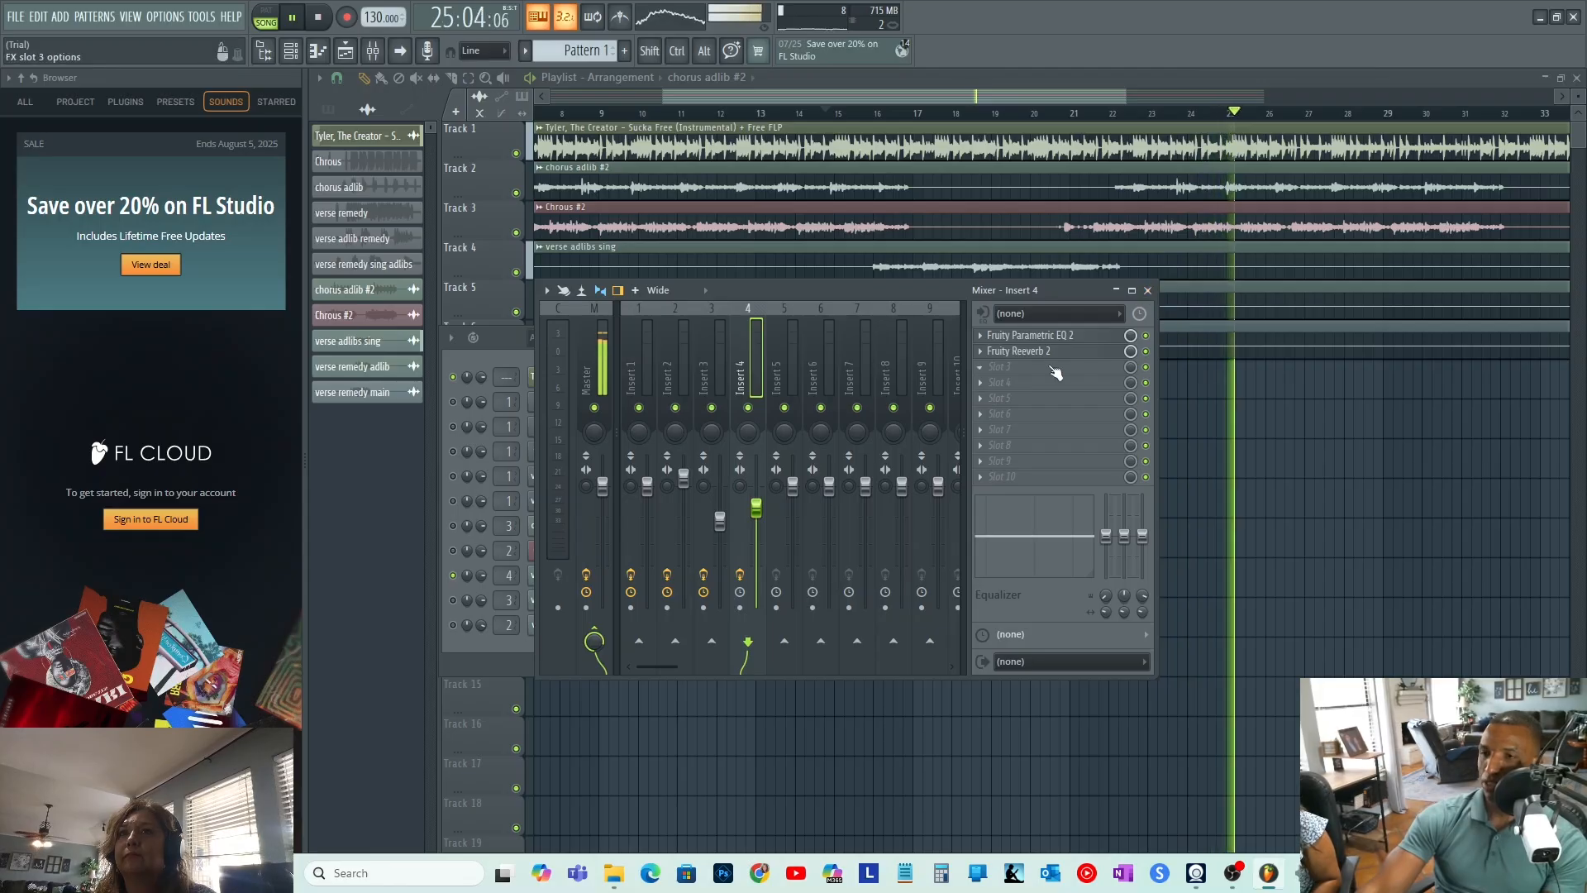
# - Load Soundgoodizer into Insert 4's third effect slot with a low amount in mode A, and raise the track's fader slightly
pyautogui.click(999, 367)
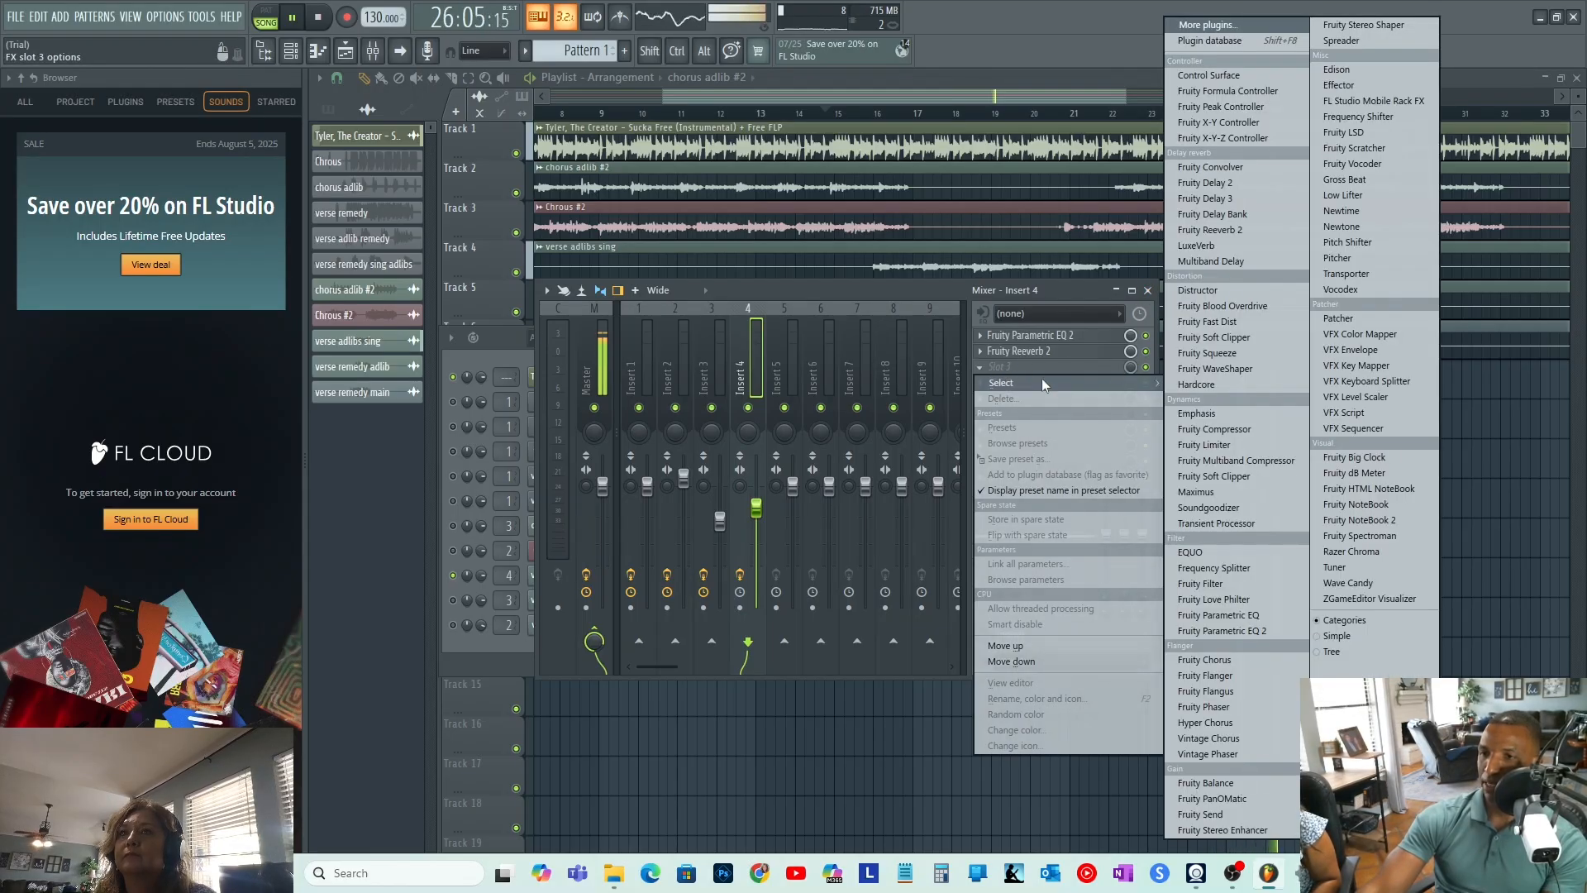
pyautogui.click(1060, 290)
pyautogui.click(983, 368)
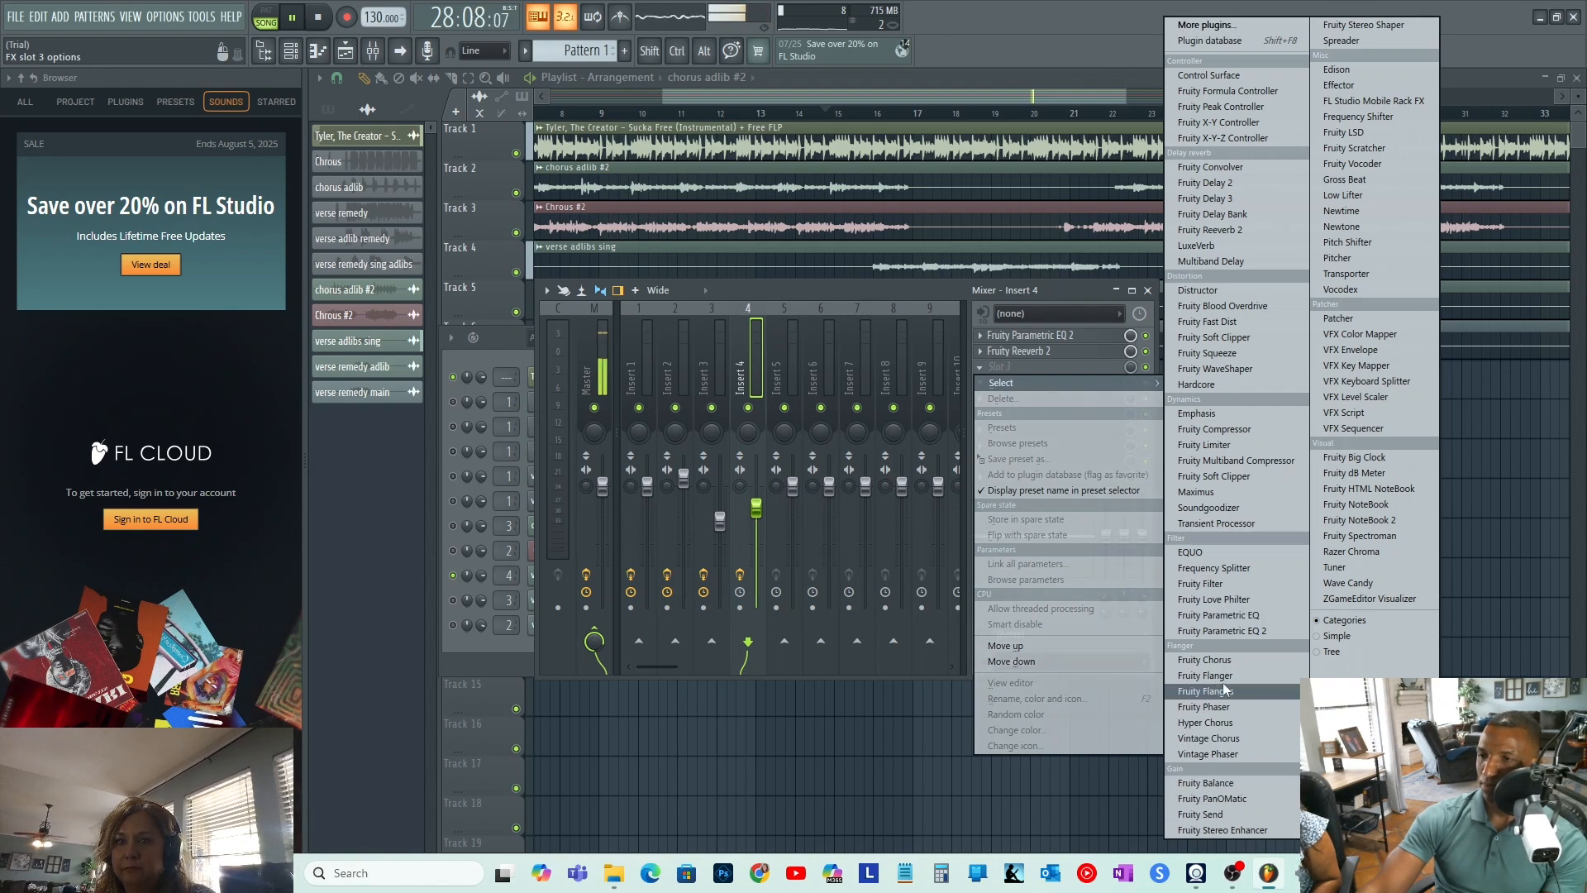
pyautogui.click(1210, 508)
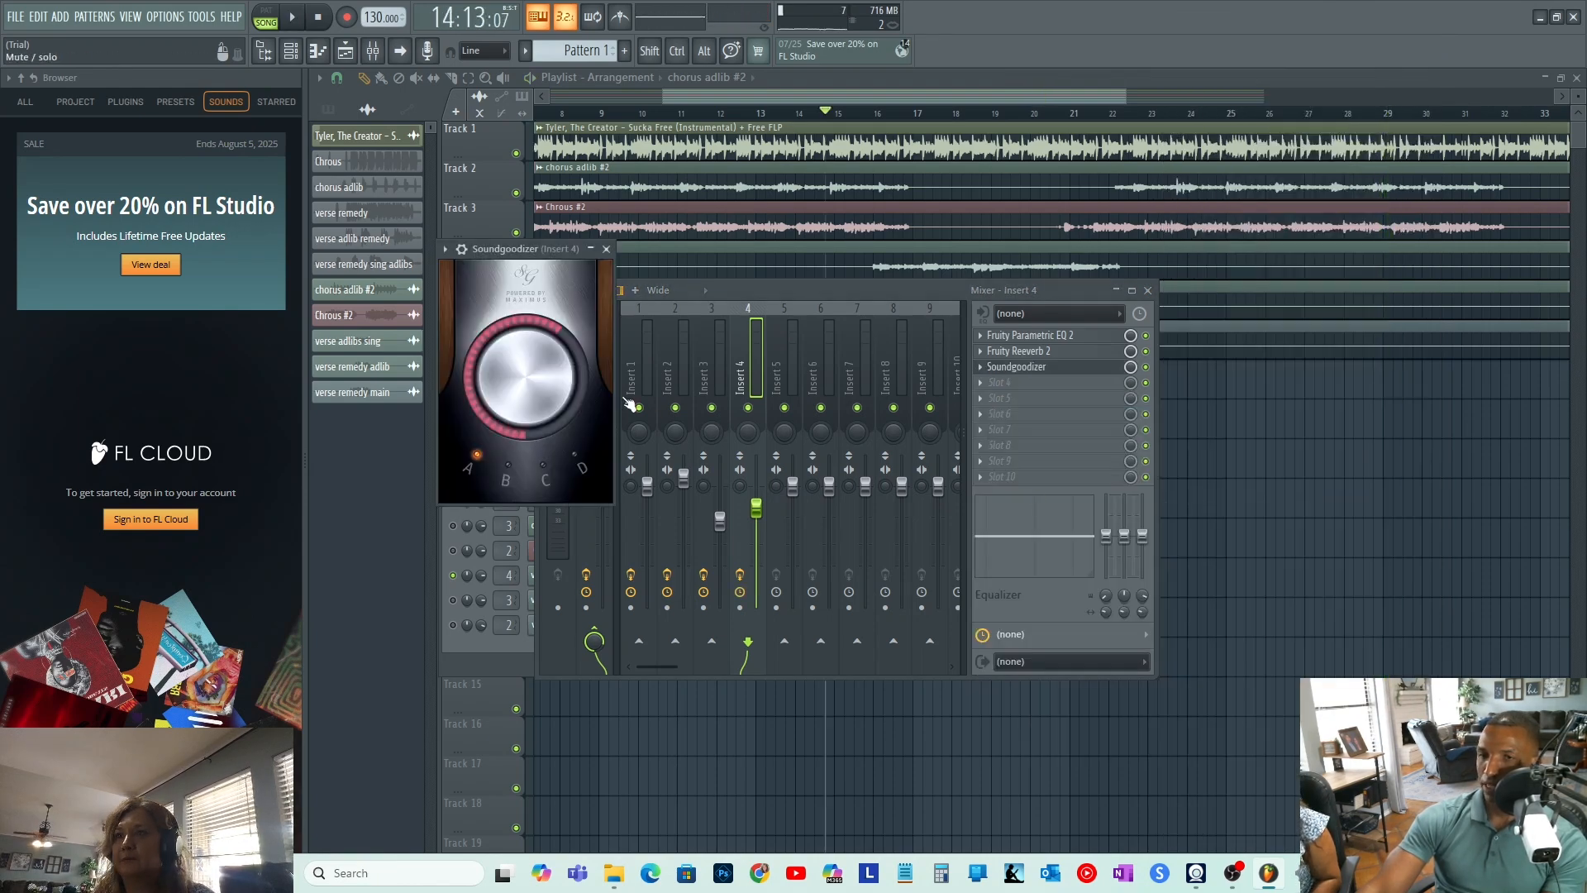
pyautogui.moveTo(567, 375)
pyautogui.mouseDown()
pyautogui.moveTo(567, 405)
pyautogui.moveTo(567, 369)
pyautogui.mouseUp()
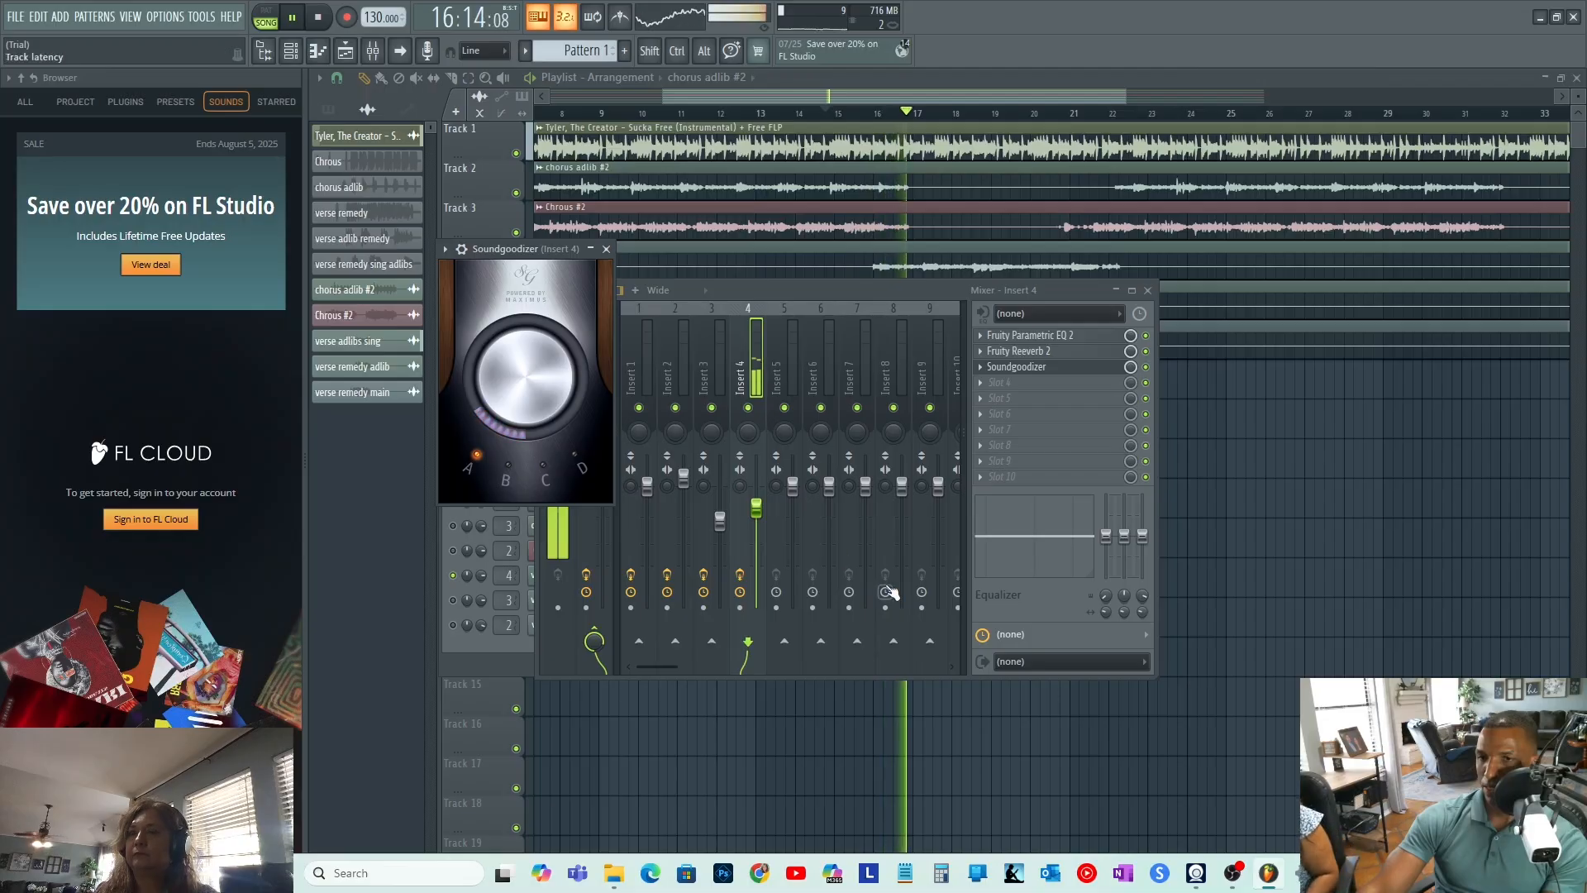
pyautogui.moveTo(757, 507); pyautogui.dragTo(756, 500)
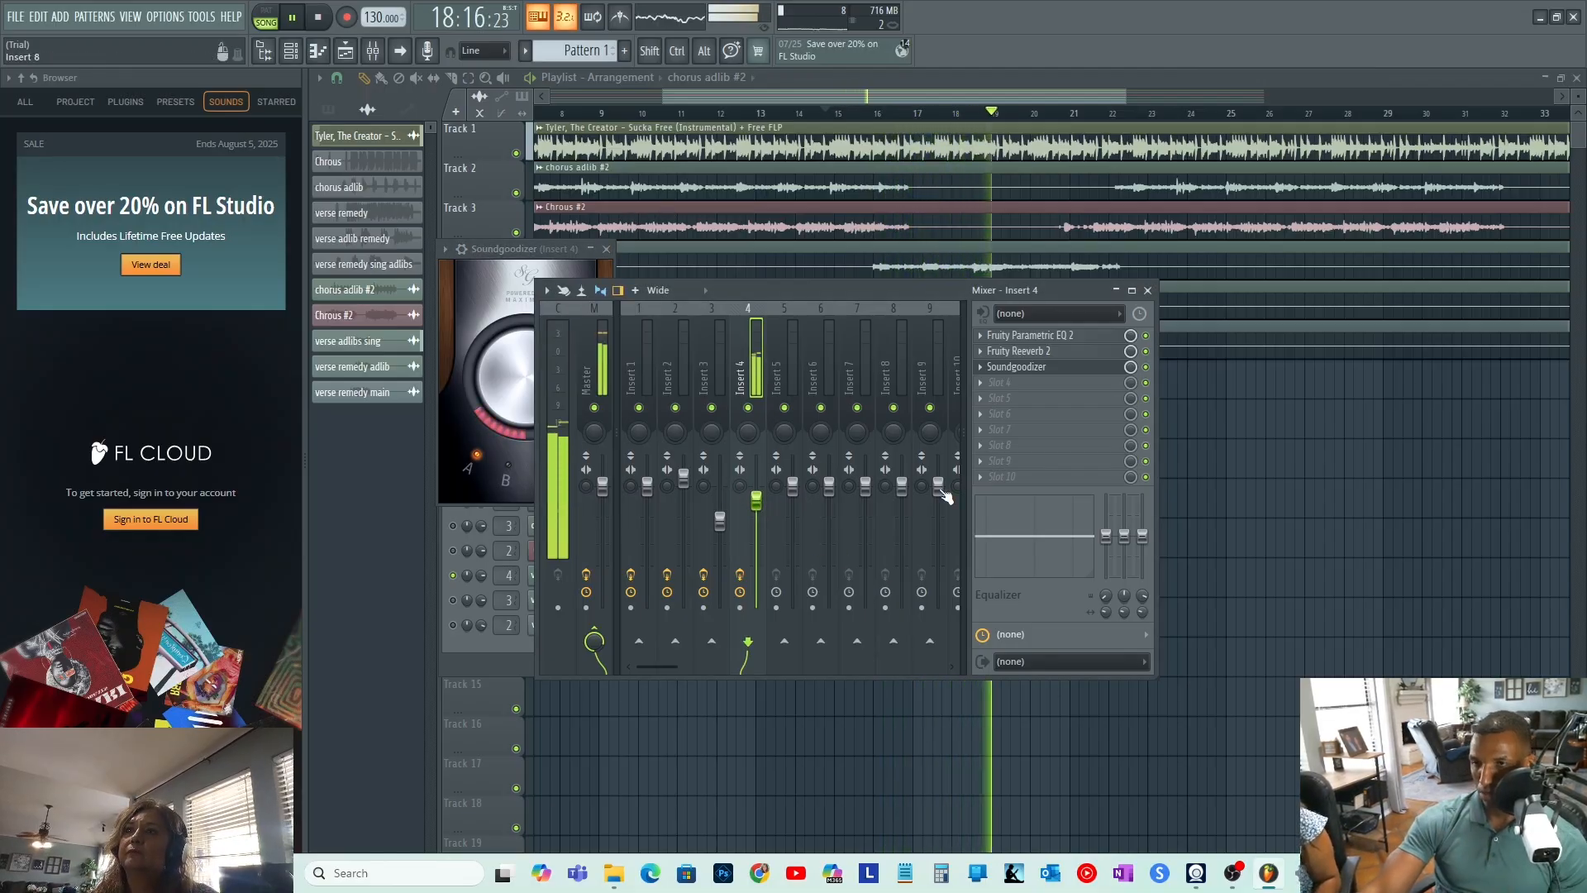
# - Lower the wet level slightly in Insert 4's Fruity Reeverb 2 and stop playback
pyautogui.click(1029, 351)
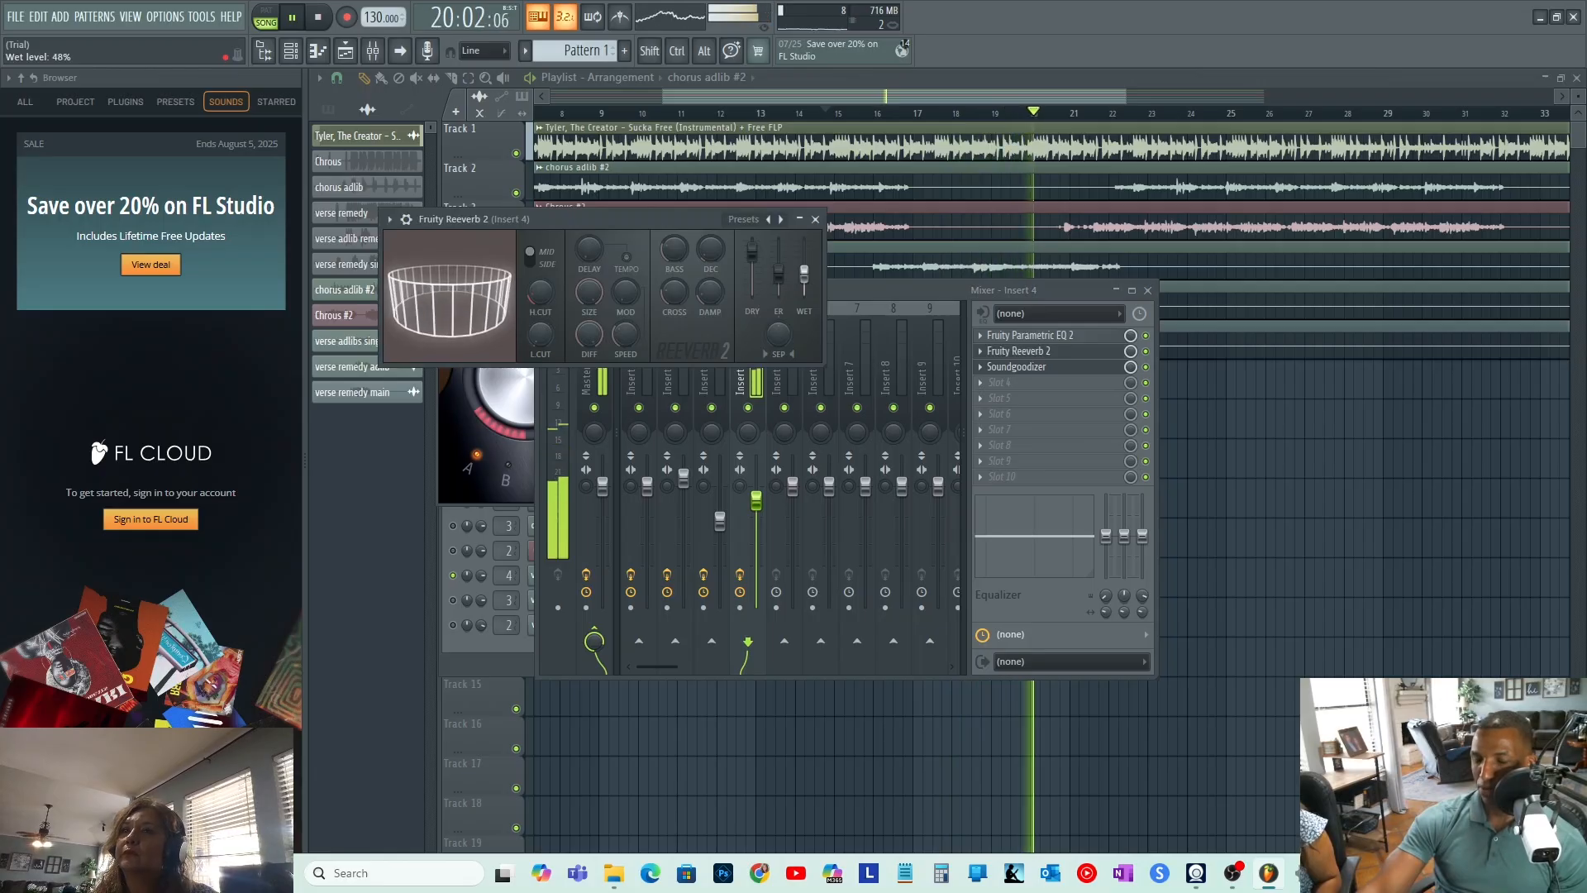
pyautogui.moveTo(804, 262); pyautogui.dragTo(821, 295)
pyautogui.press('space')
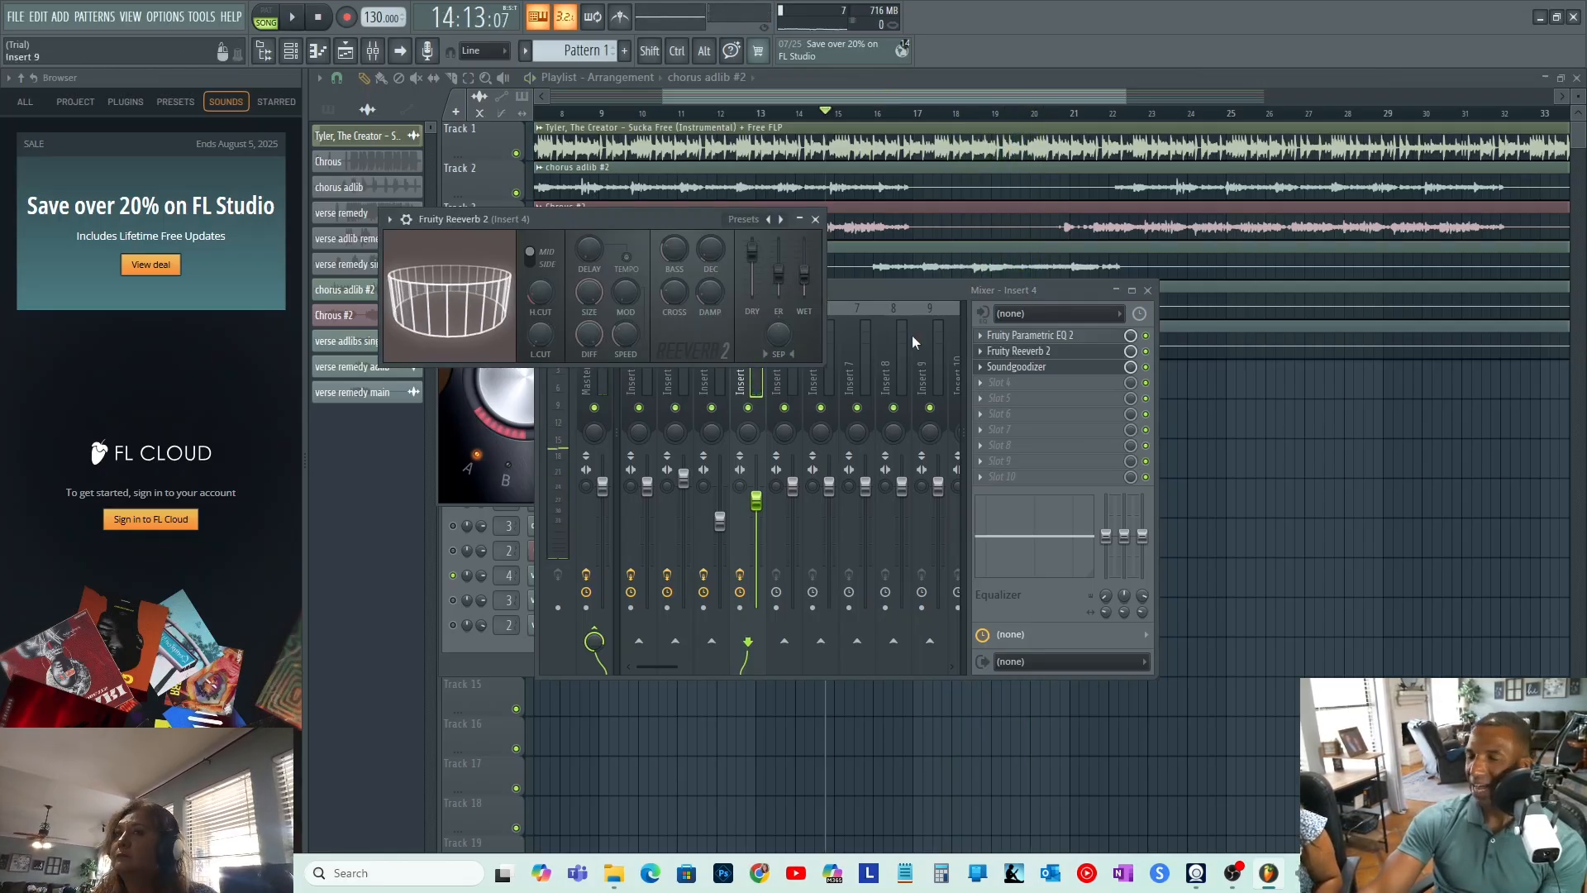
# - Load Fruity Parametric EQ 2 into Insert 4's fourth effect slot with the Radio preset, start playback, and close the plugin window
pyautogui.click(1006, 380)
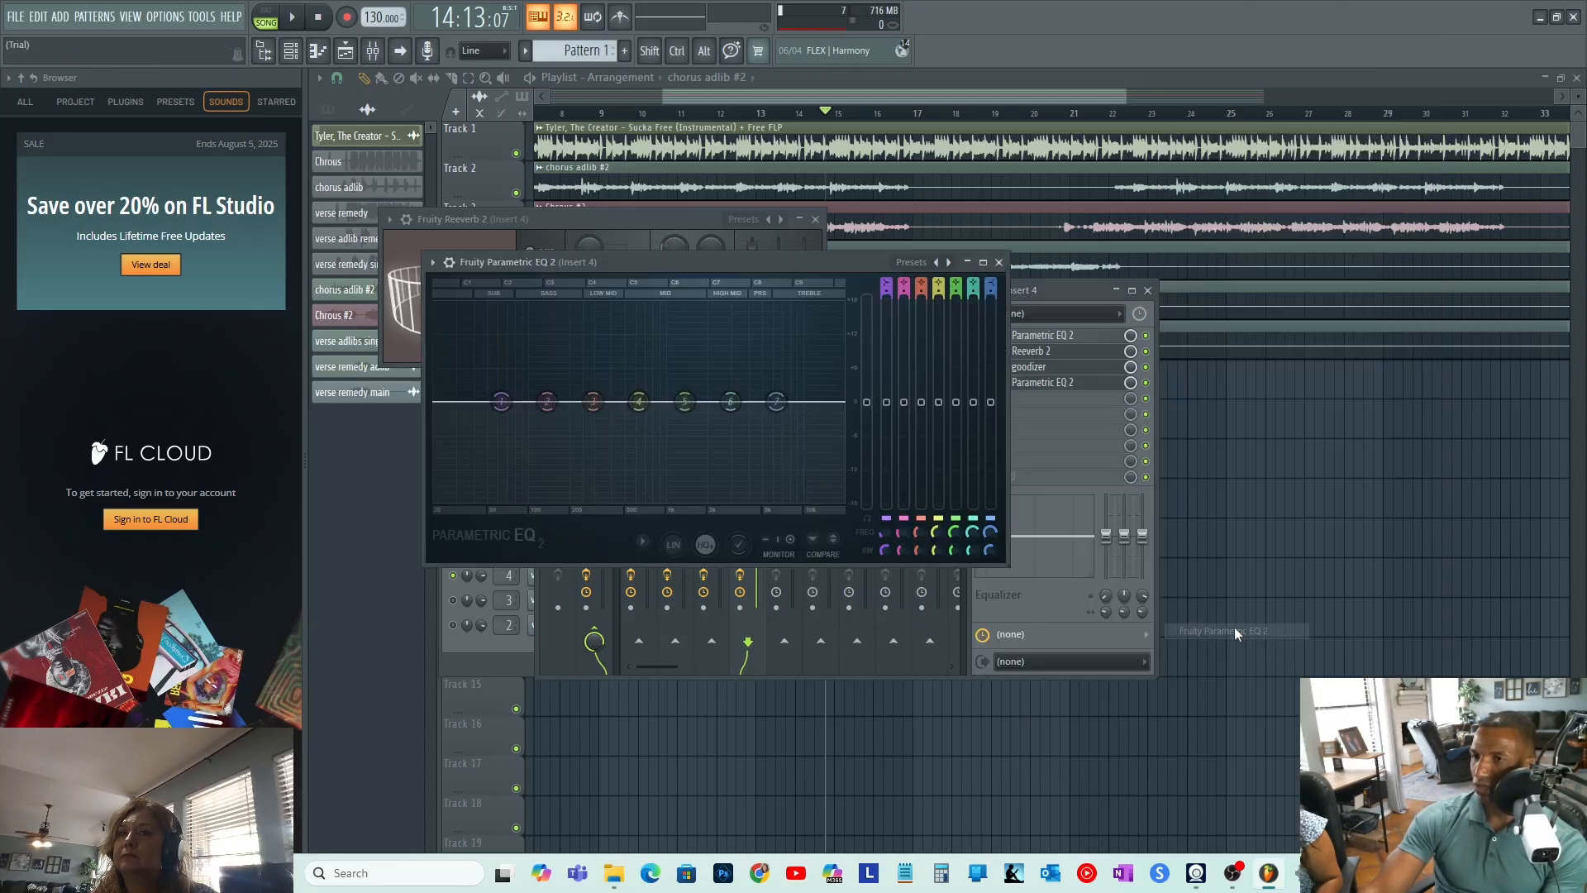
pyautogui.click(1234, 630)
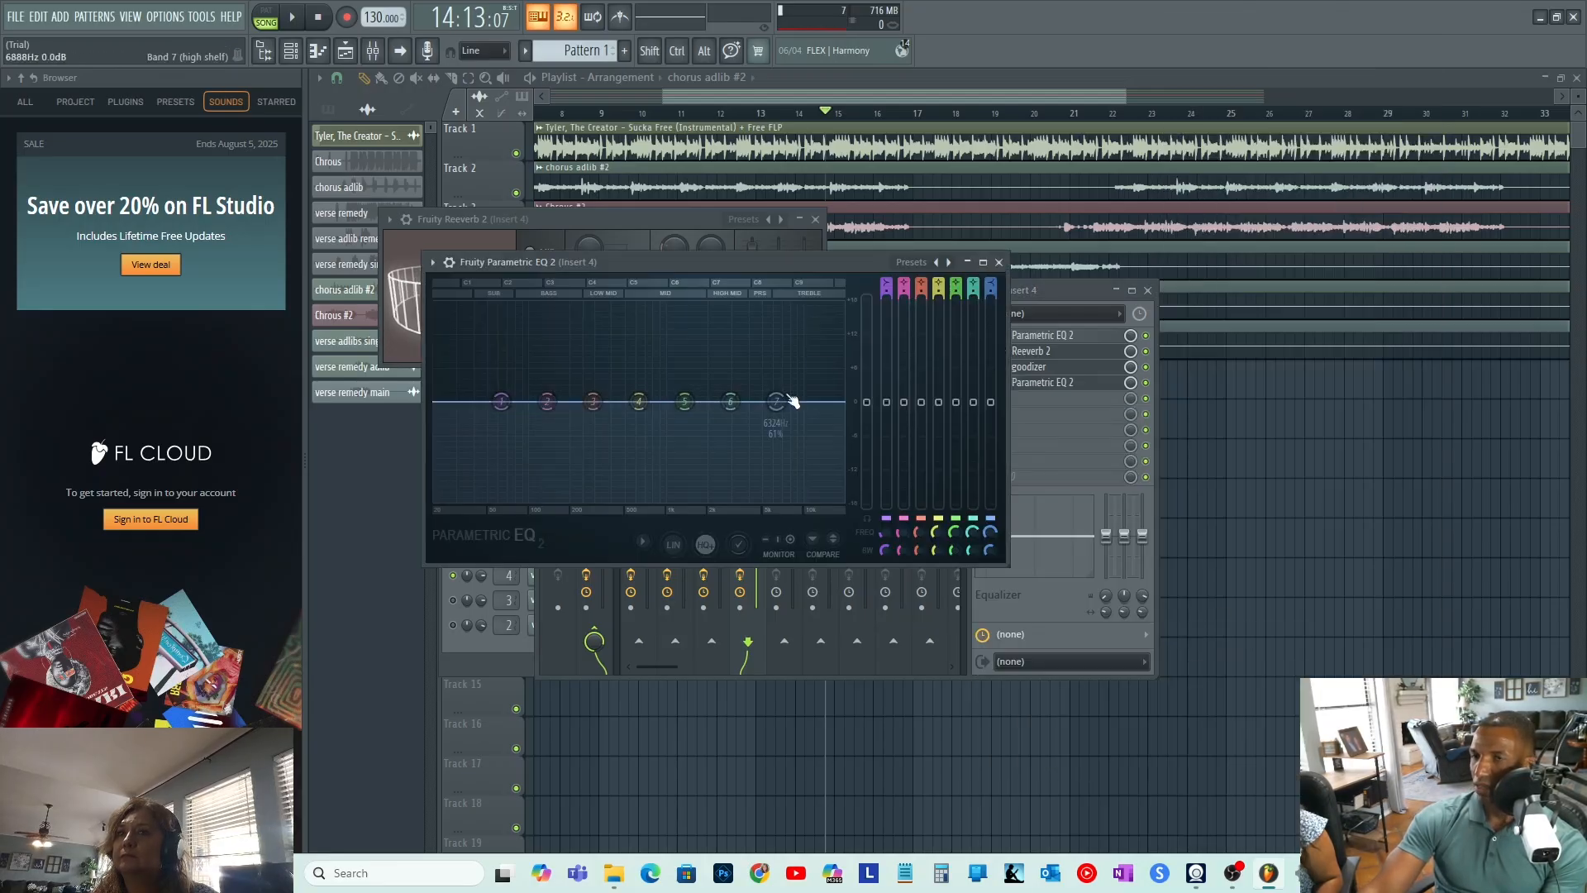
pyautogui.click(941, 262)
pyautogui.click(941, 262)
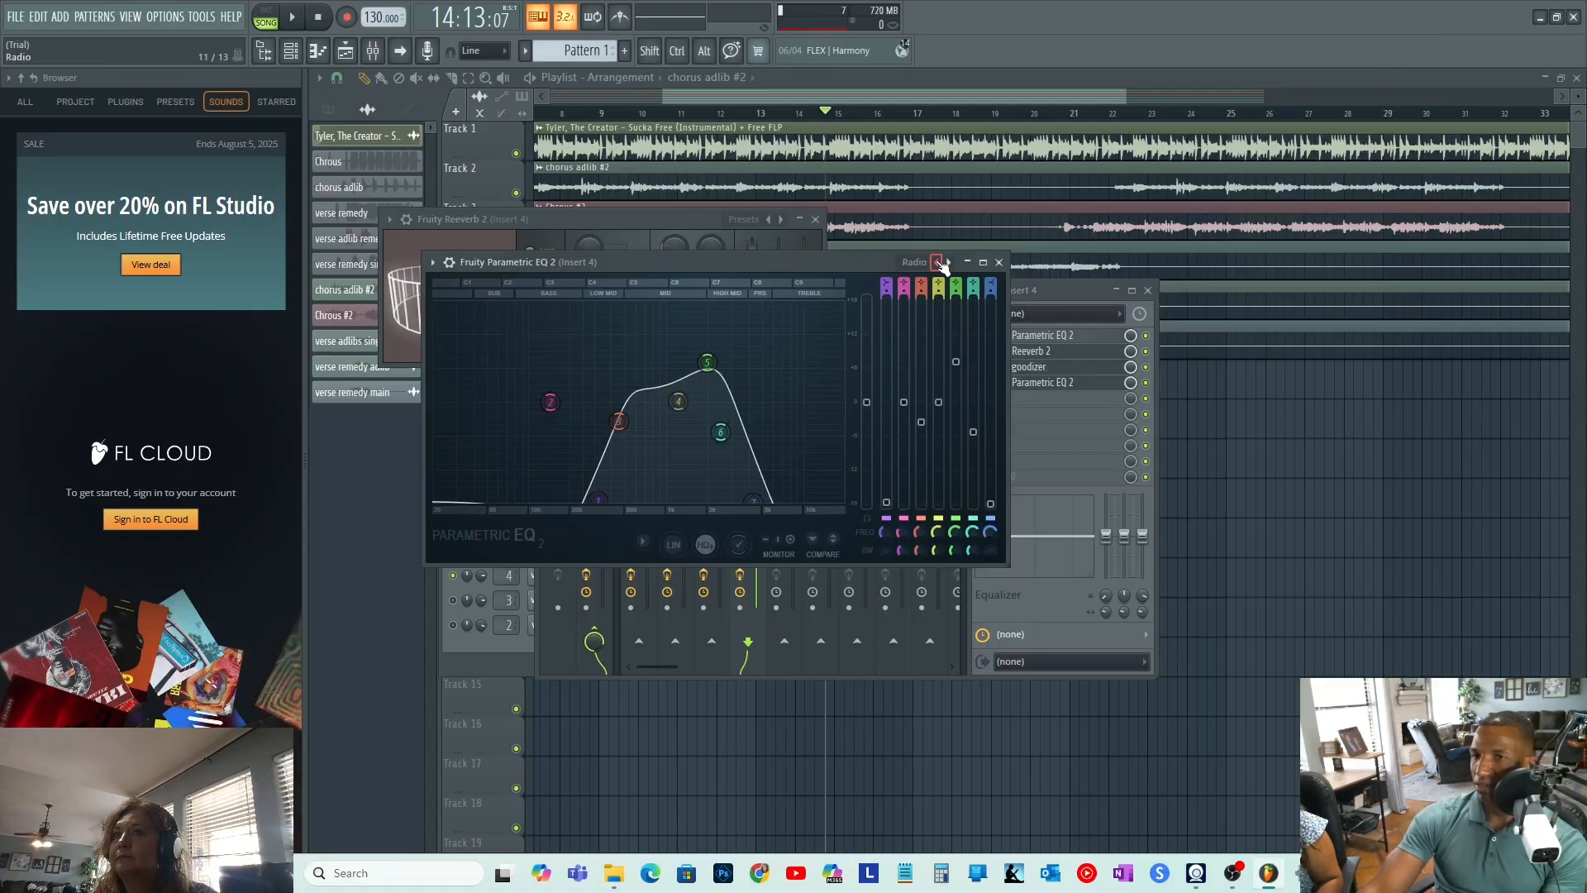
pyautogui.click(941, 262)
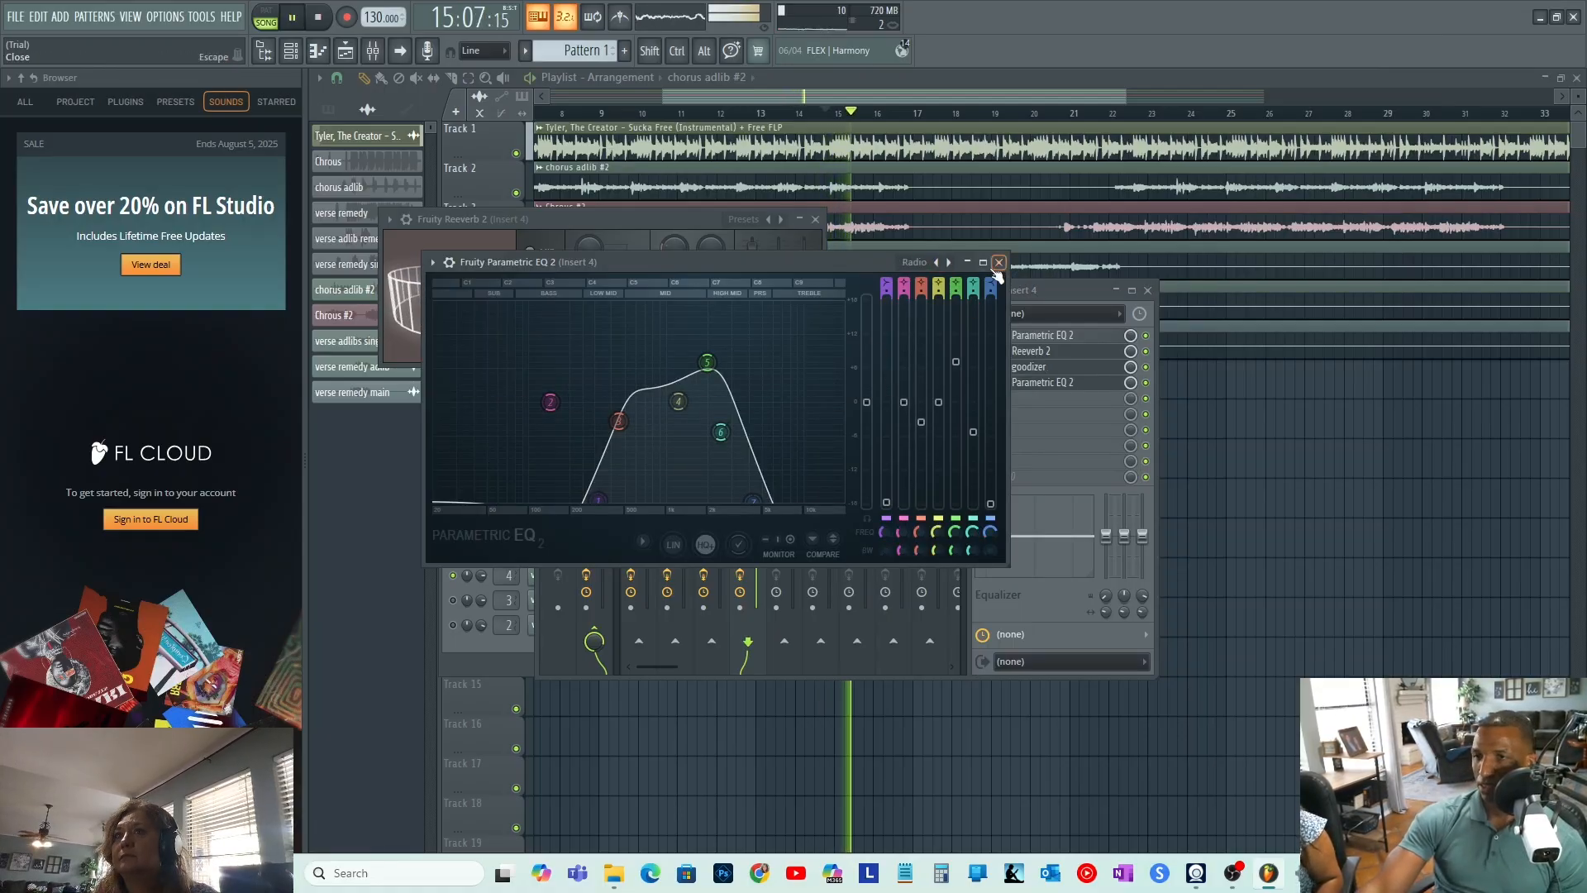
pyautogui.click(999, 262)
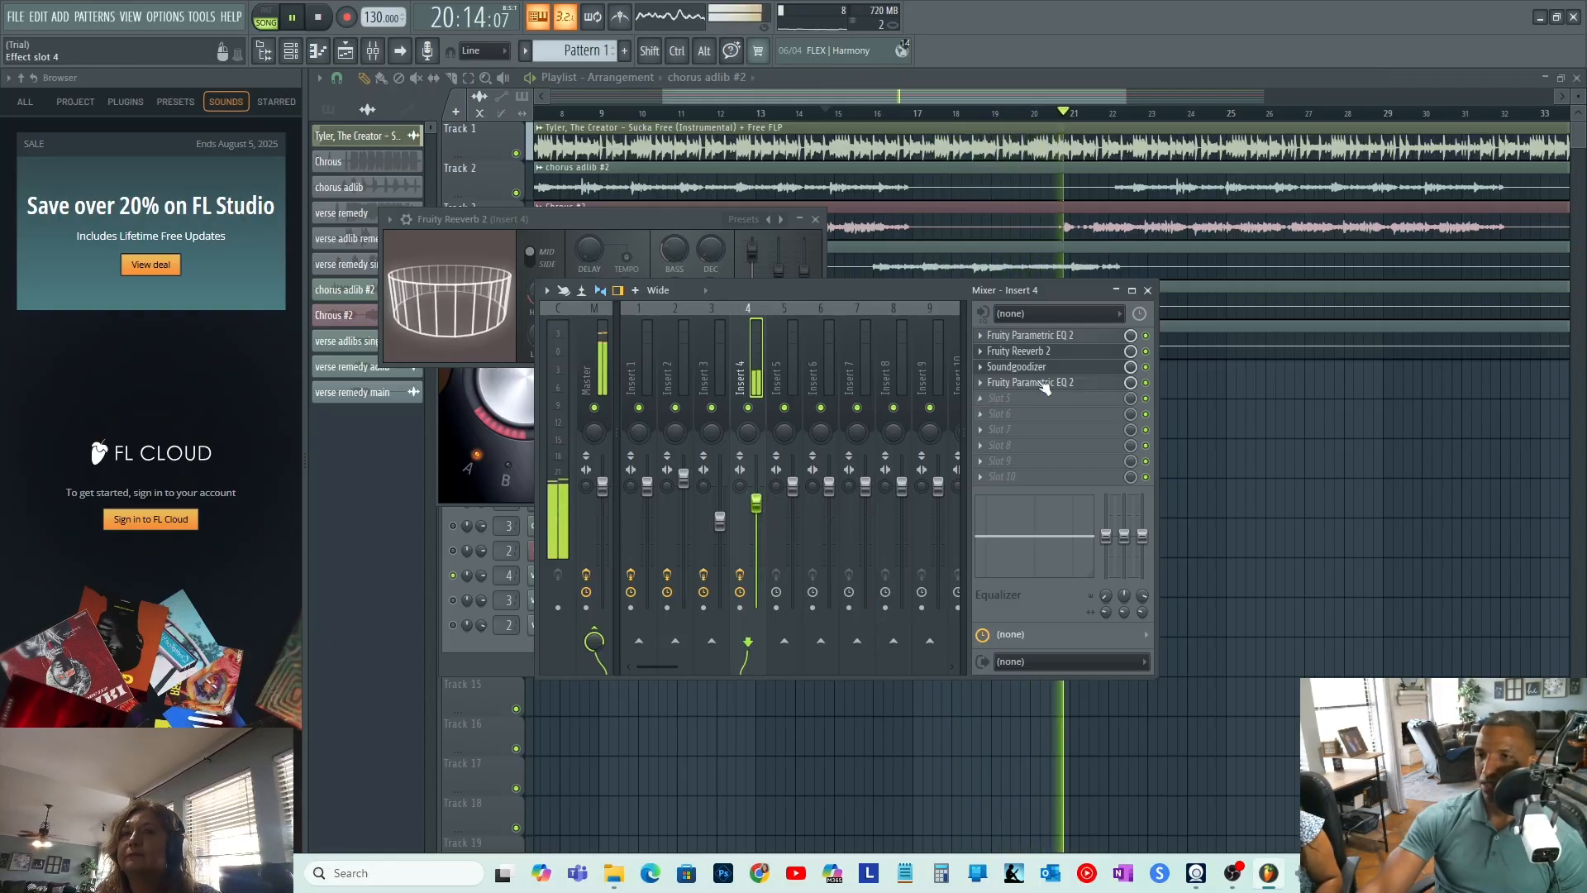
# - Check Insert 4's Fruity Reeverb 2 settings during playback, stop the song, and close the plugin window
pyautogui.click(1048, 352)
pyautogui.click(1034, 352)
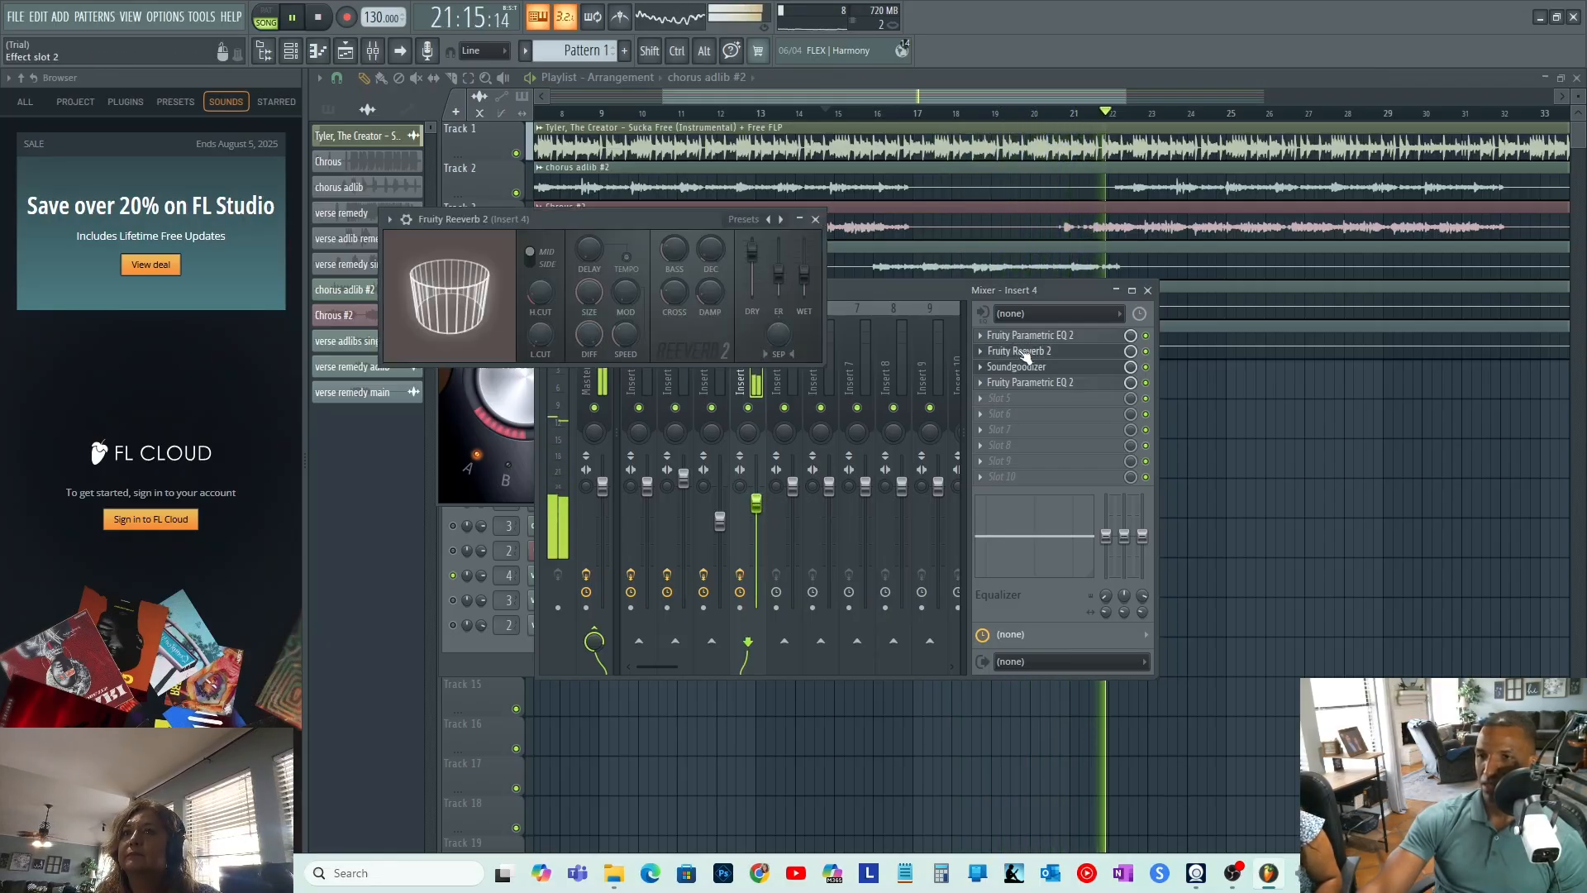
pyautogui.press('space')
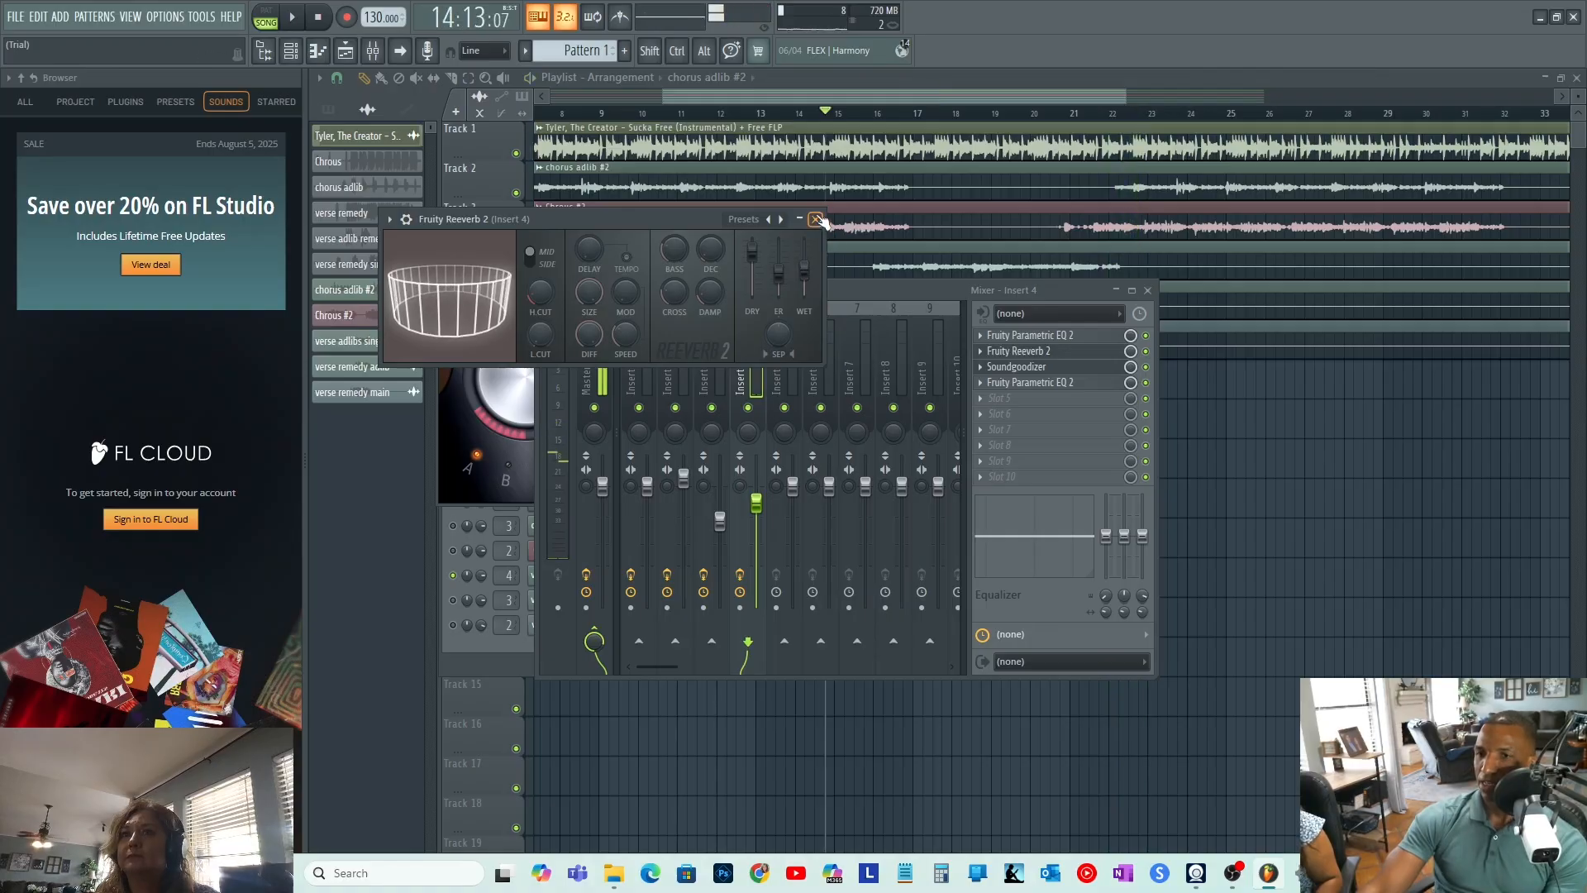
pyautogui.click(816, 219)
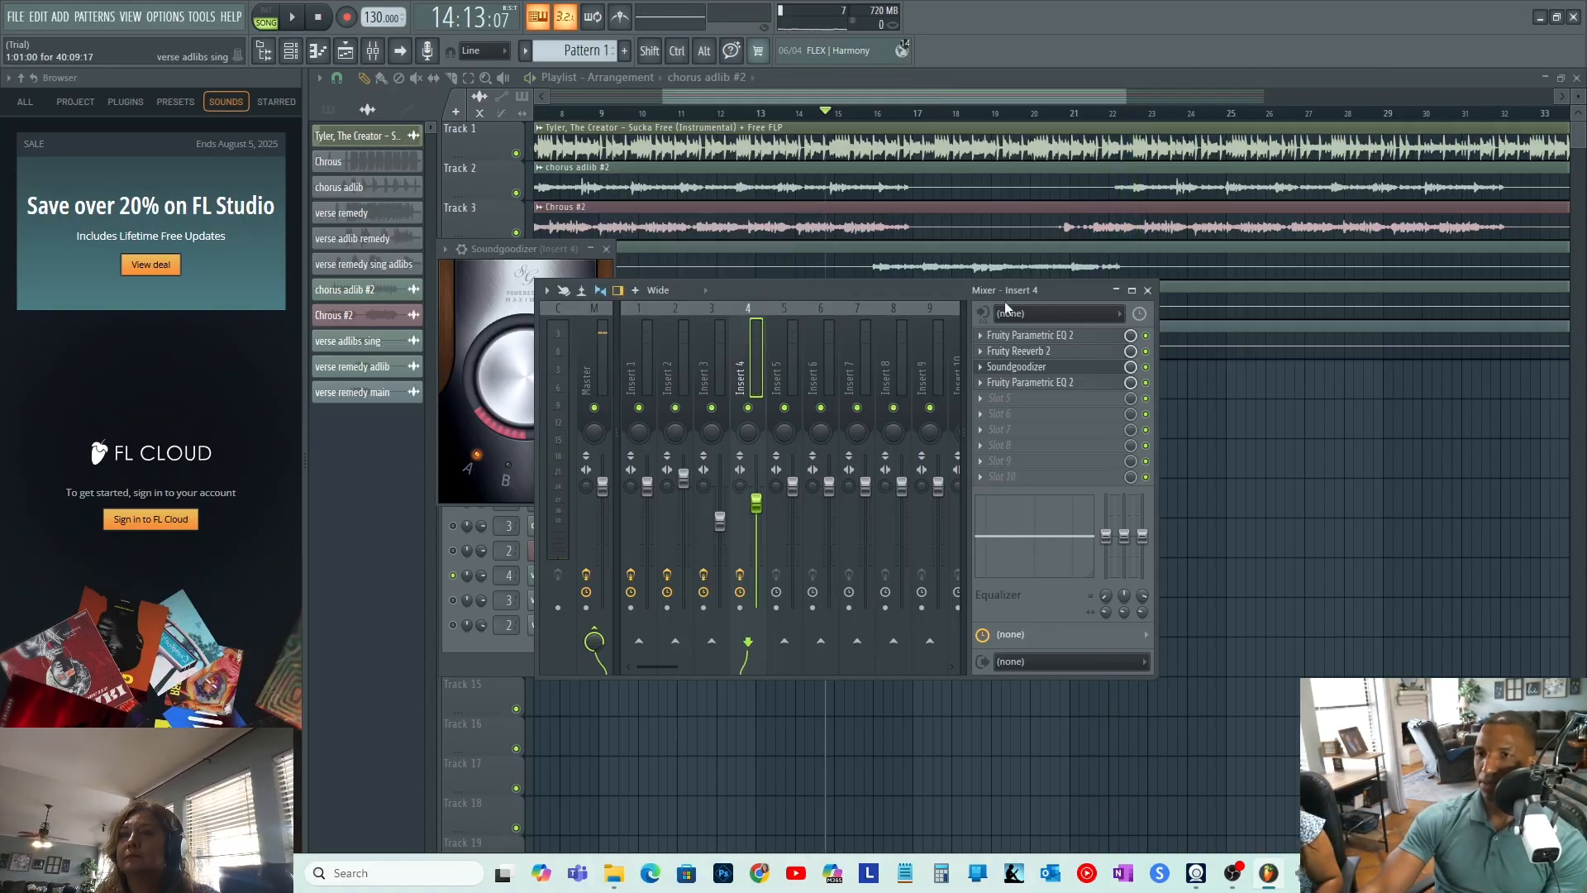
# - Unmute the chorus adlib #2, Chrous #2, verse remedy adlib and verse remedy main channels, and restart playback with the mixer and channel rack closed
pyautogui.click(1149, 291)
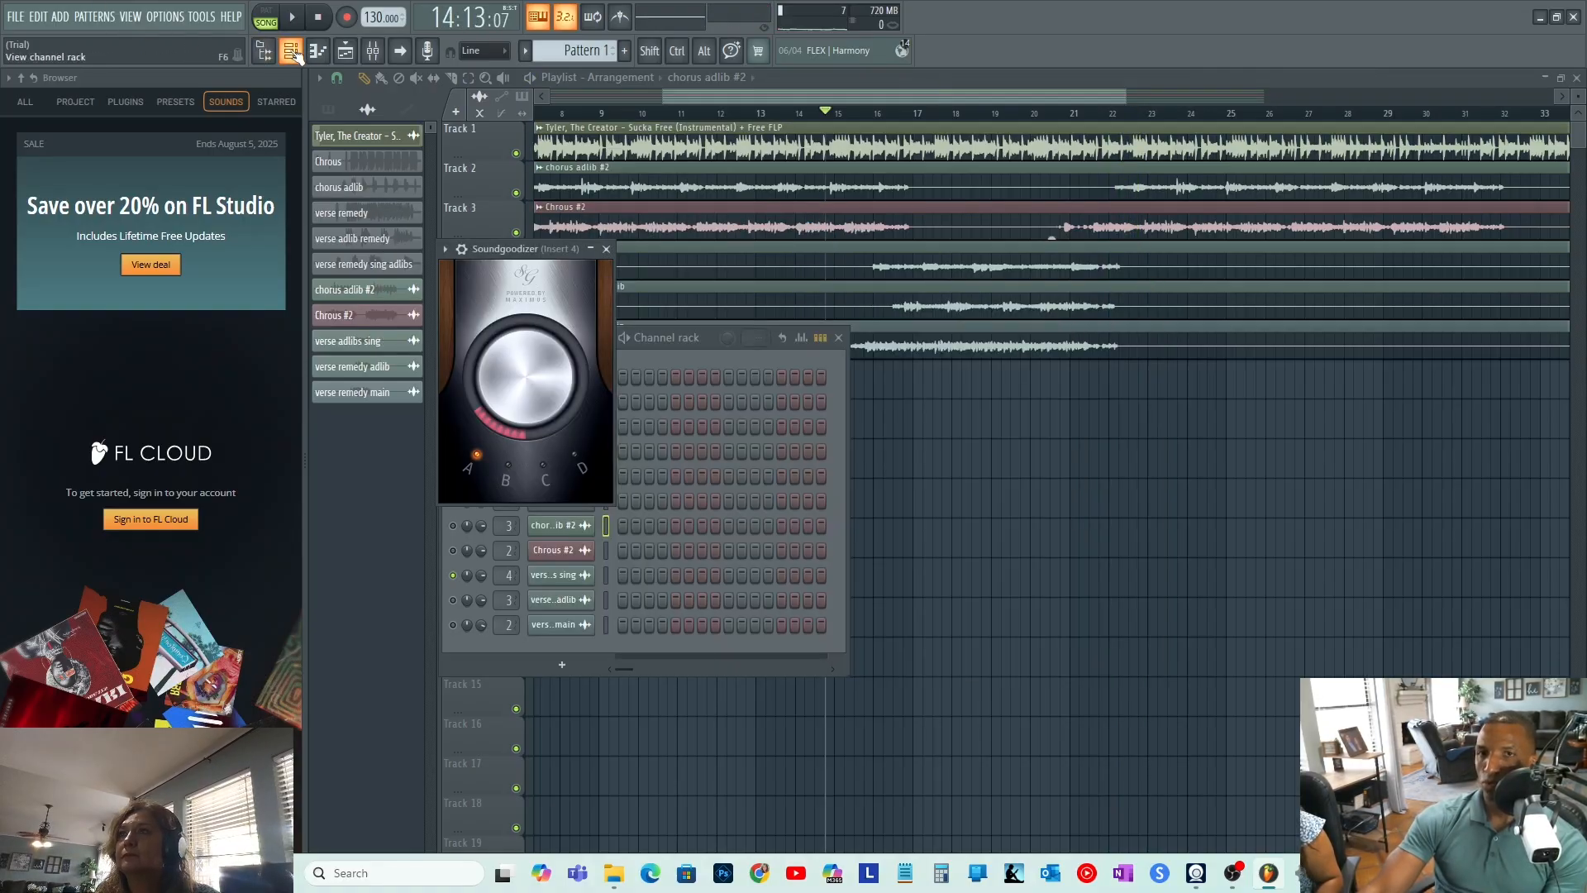
pyautogui.click(295, 55)
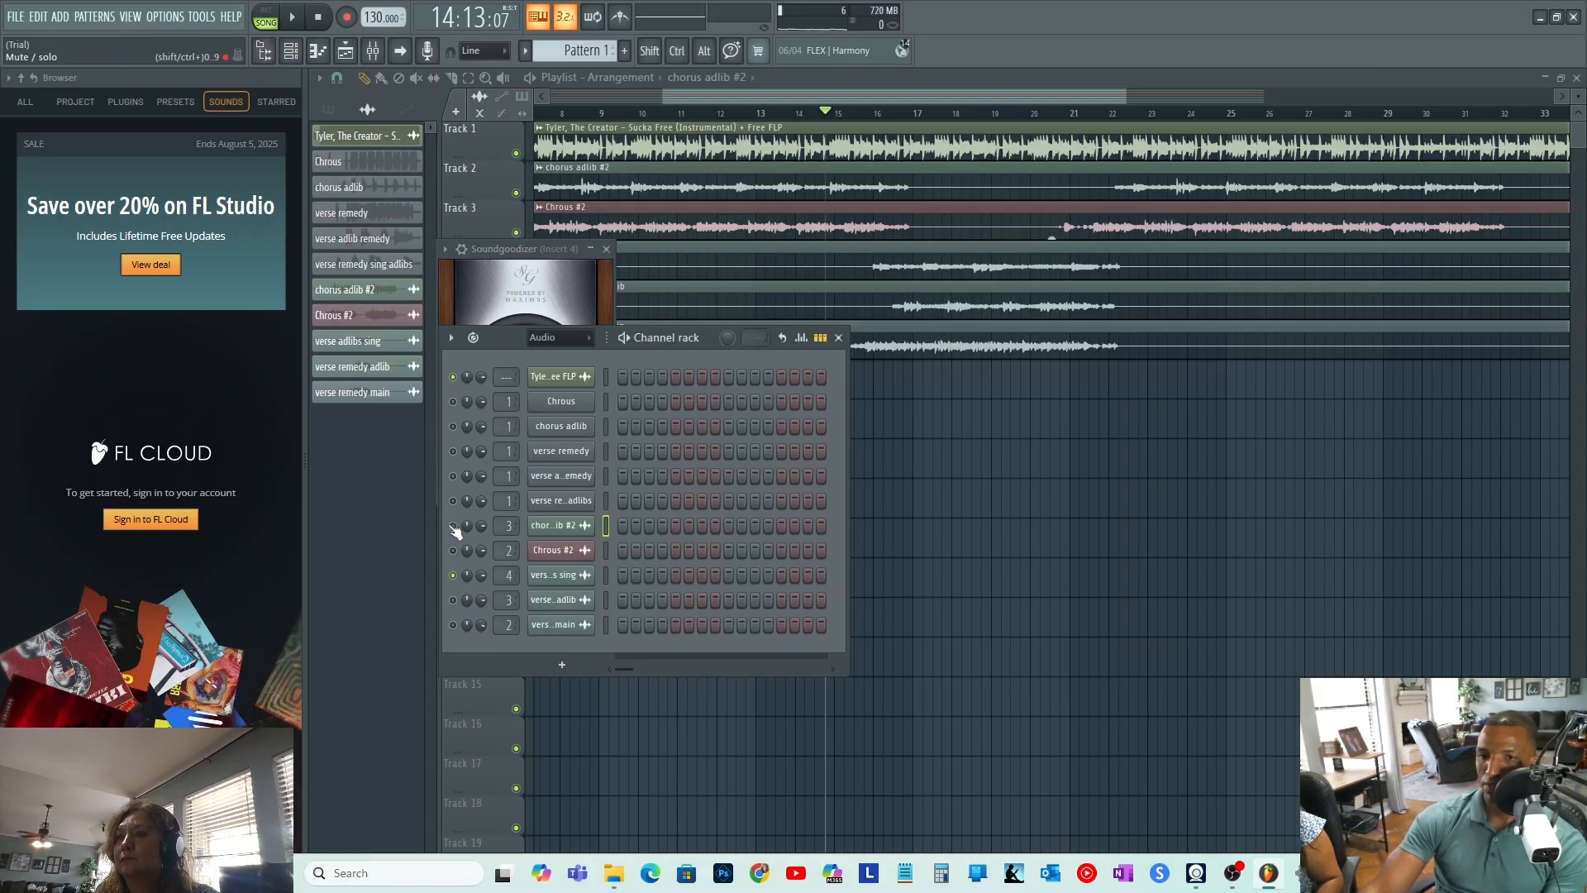
pyautogui.press('space')
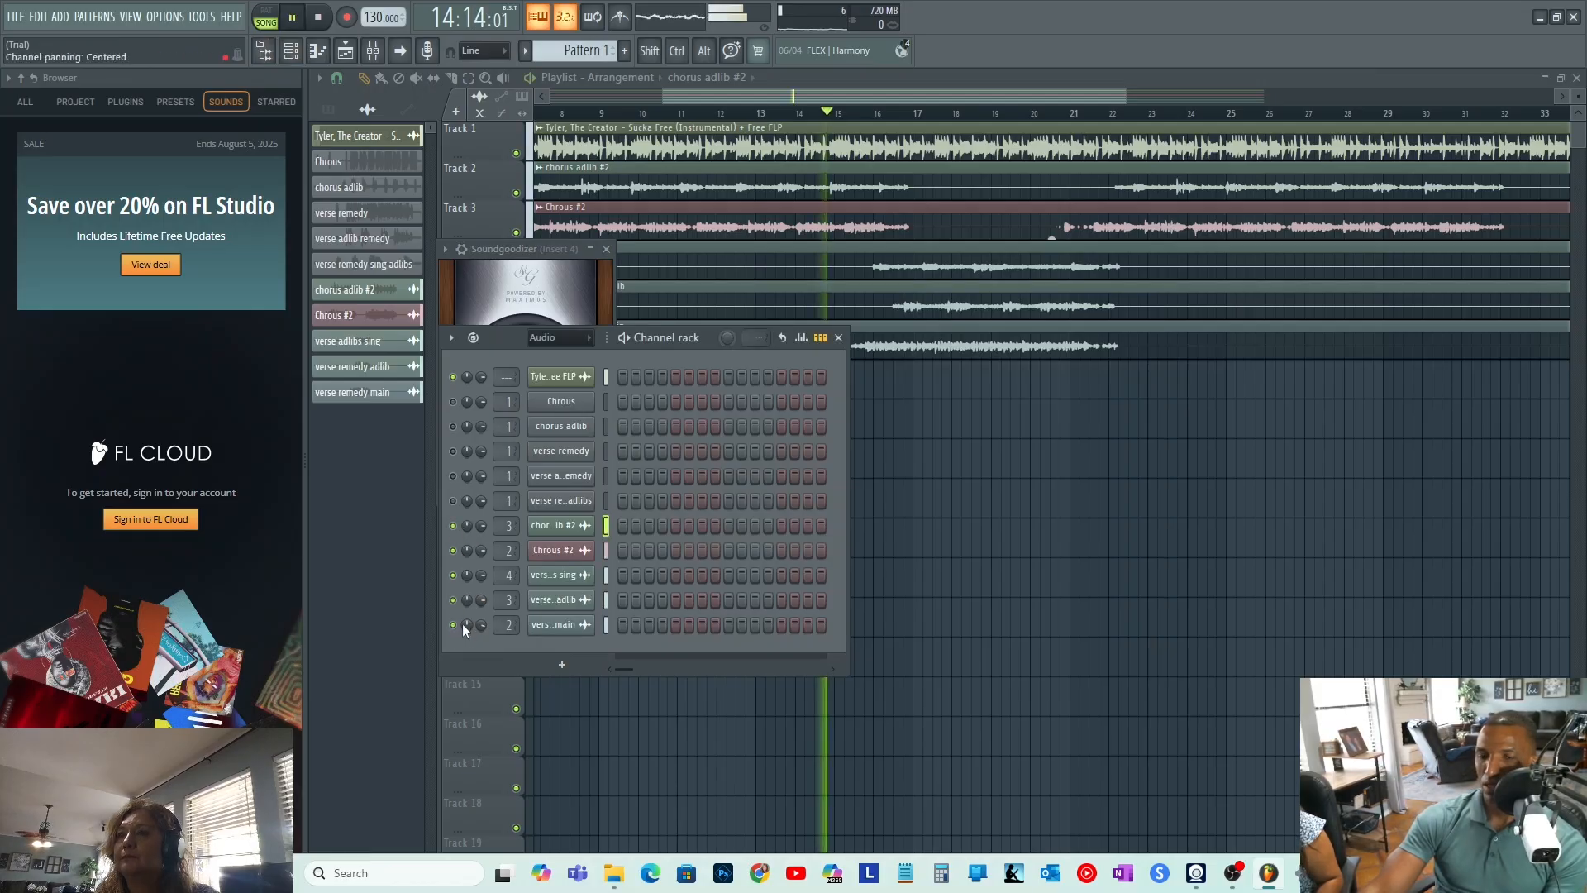
pyautogui.click(838, 338)
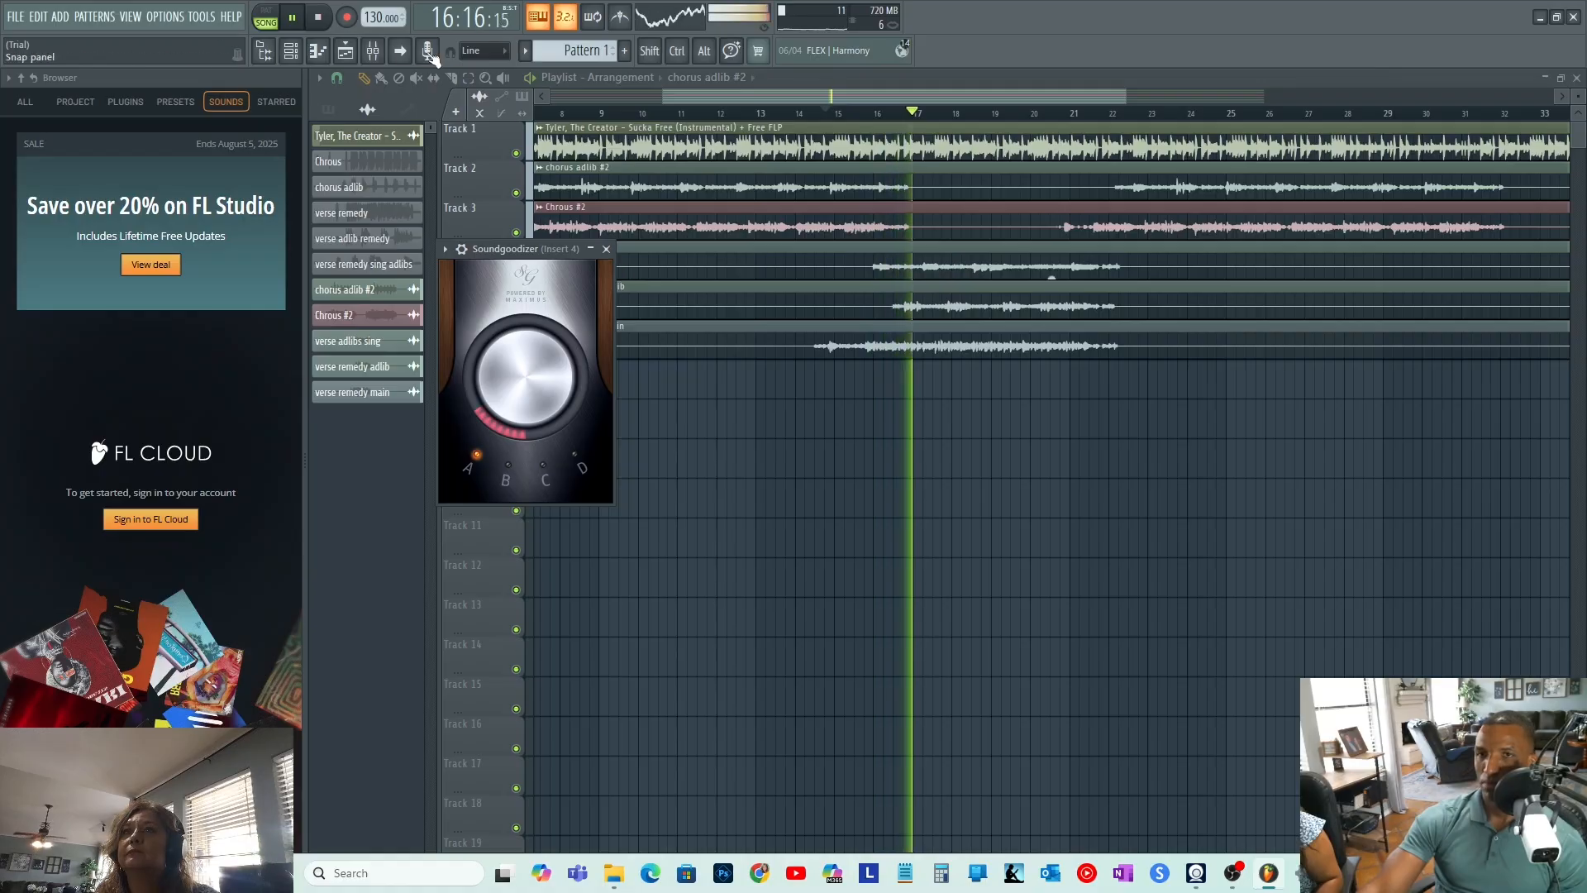
# - Lower Insert 2's volume fader to about 0.1 dB and Insert 3's fader slightly while the song plays
pyautogui.click(376, 53)
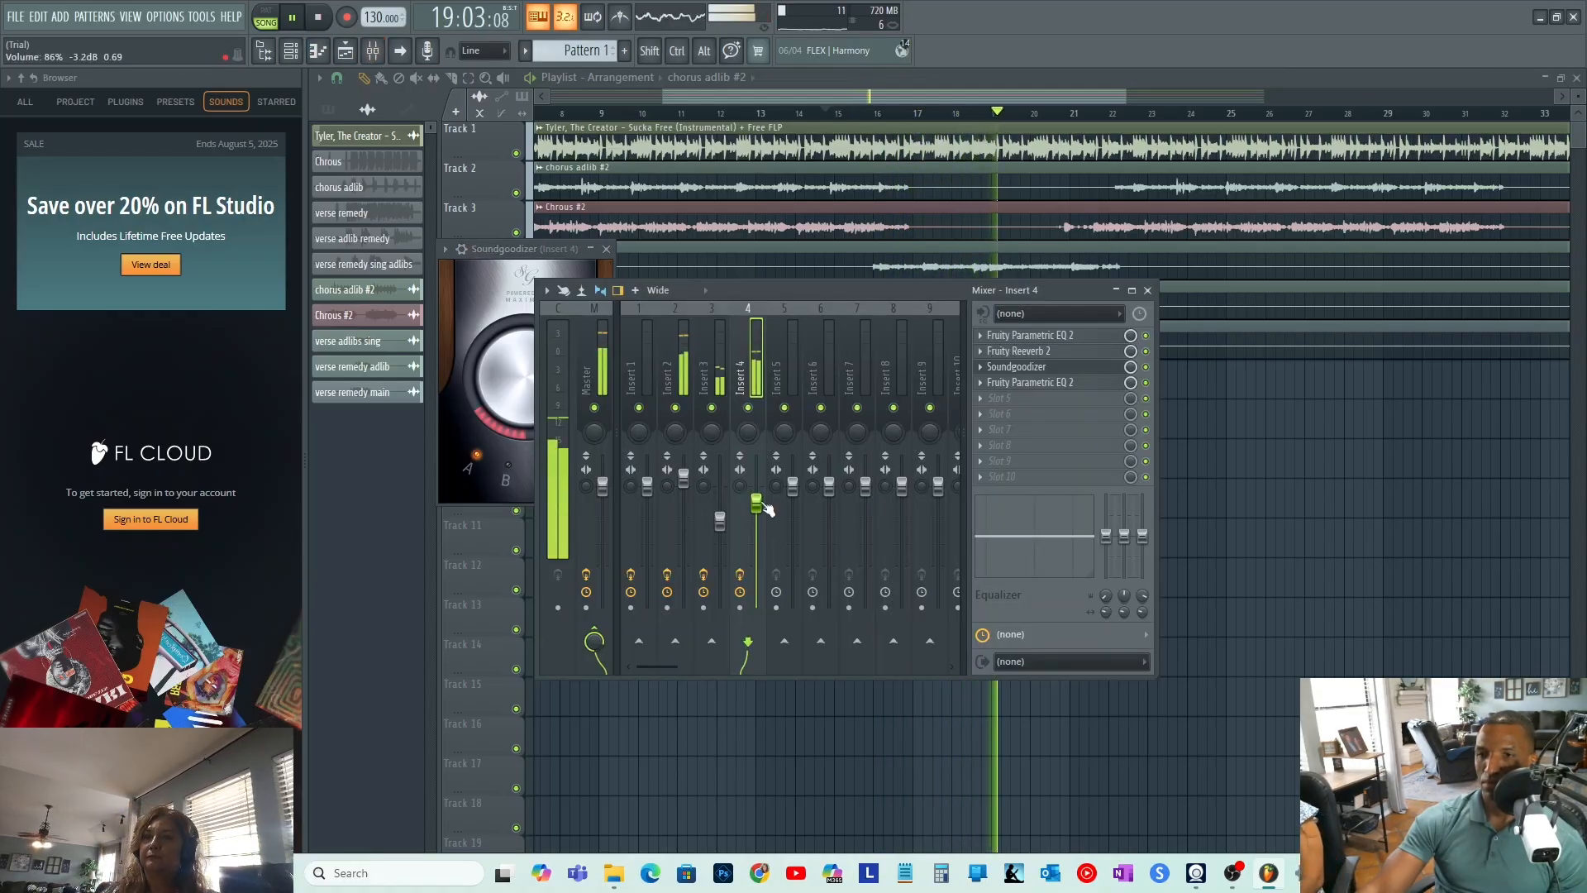
pyautogui.click(684, 480)
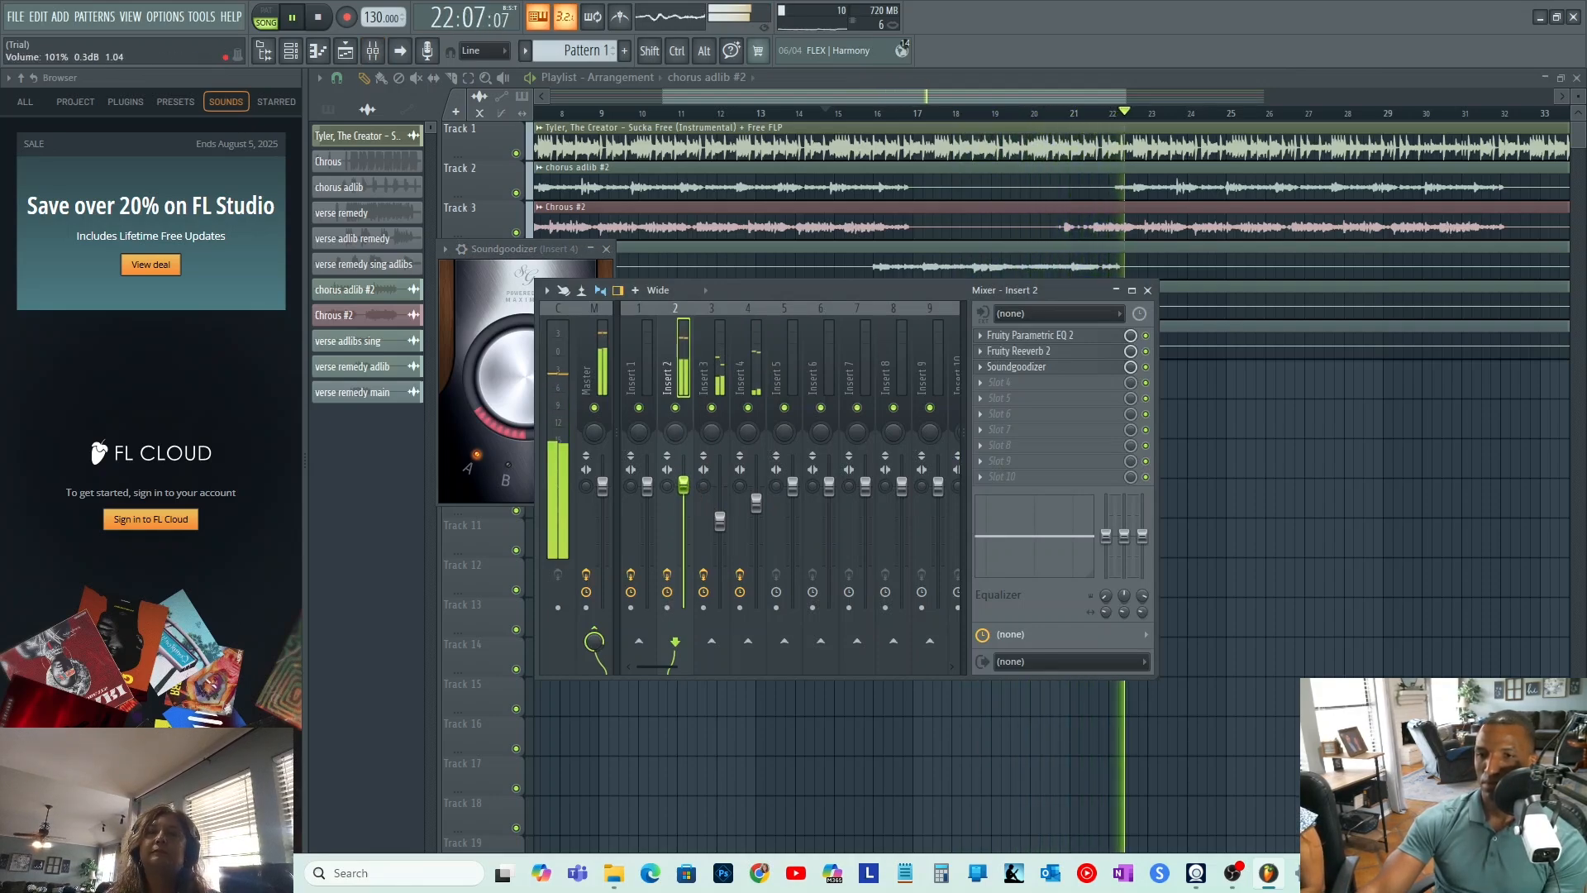
pyautogui.moveTo(685, 484); pyautogui.dragTo(685, 486)
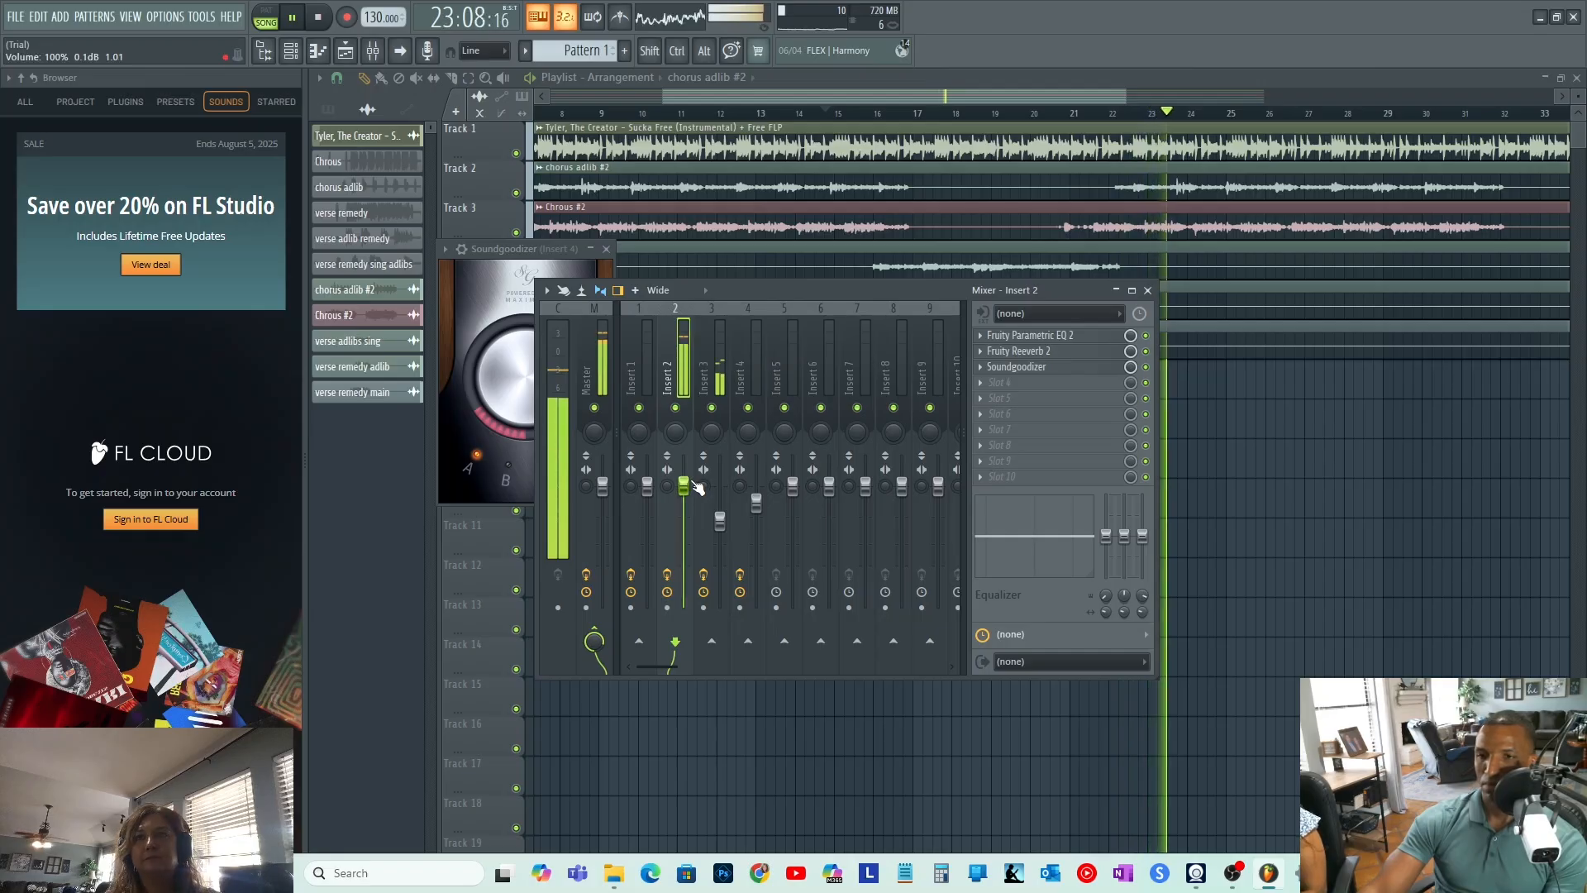
pyautogui.click(720, 519)
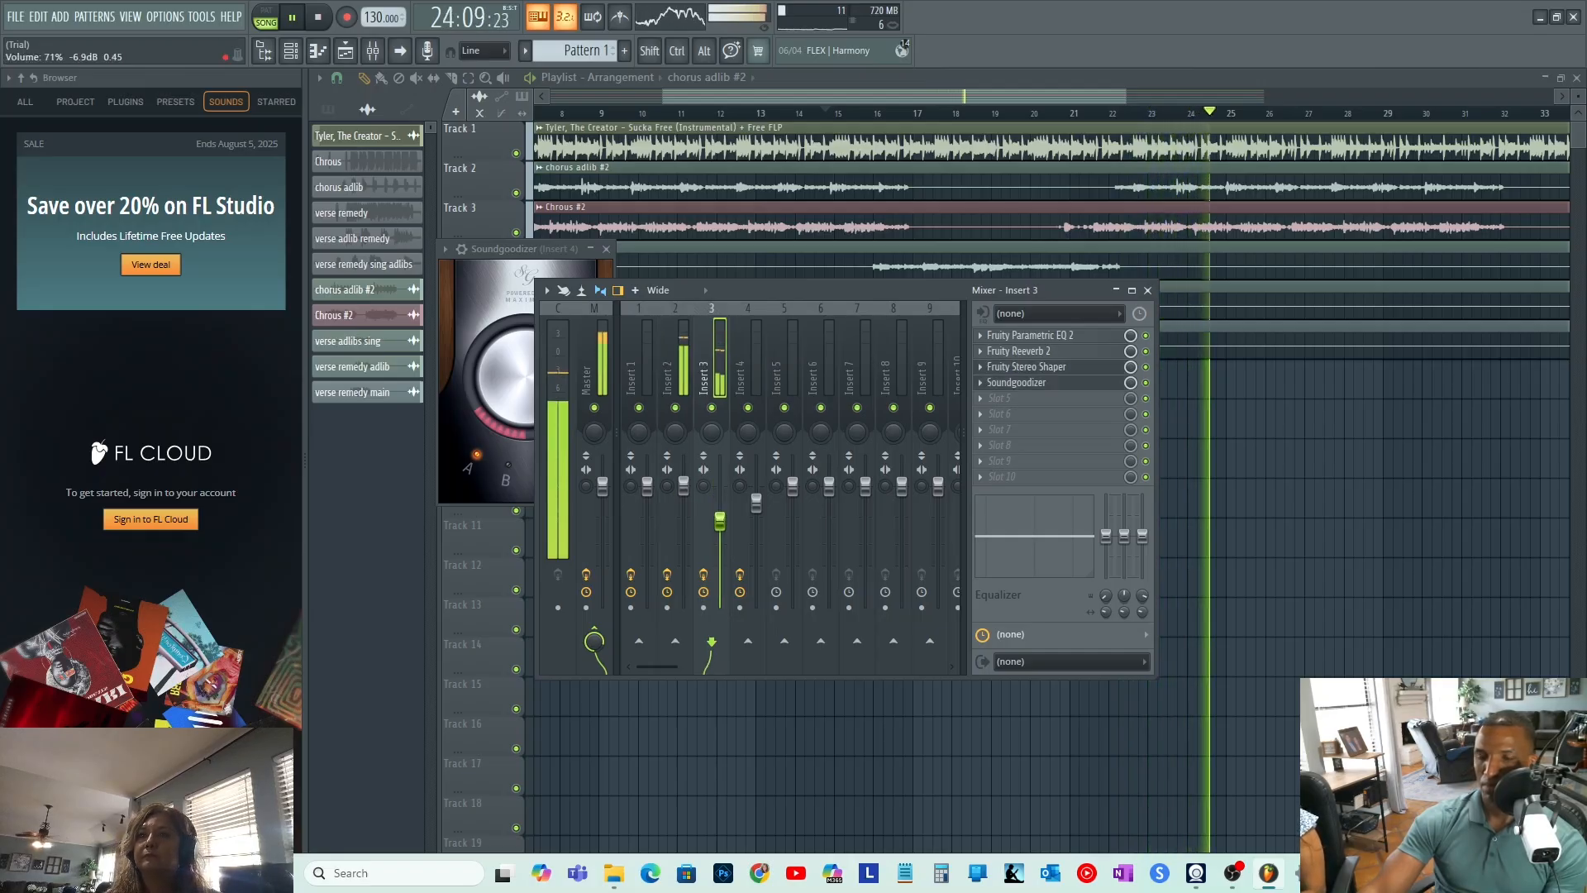
pyautogui.moveTo(720, 520); pyautogui.dragTo(720, 530)
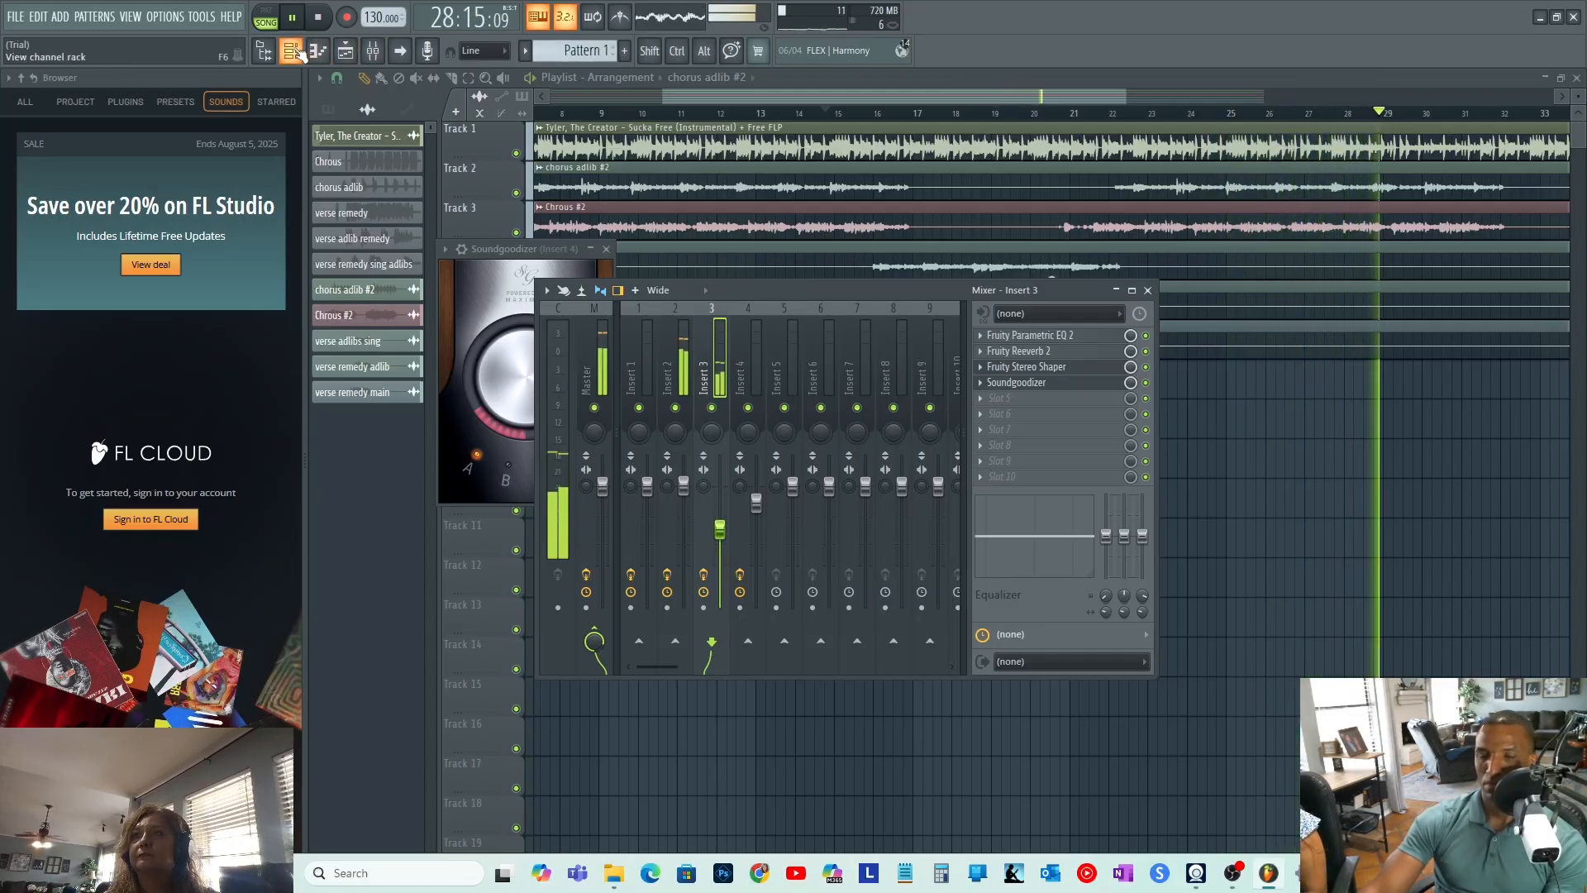
# - Set the verse remedy main channel's volume to 79%, close the mixer, and stop playback
pyautogui.click(295, 51)
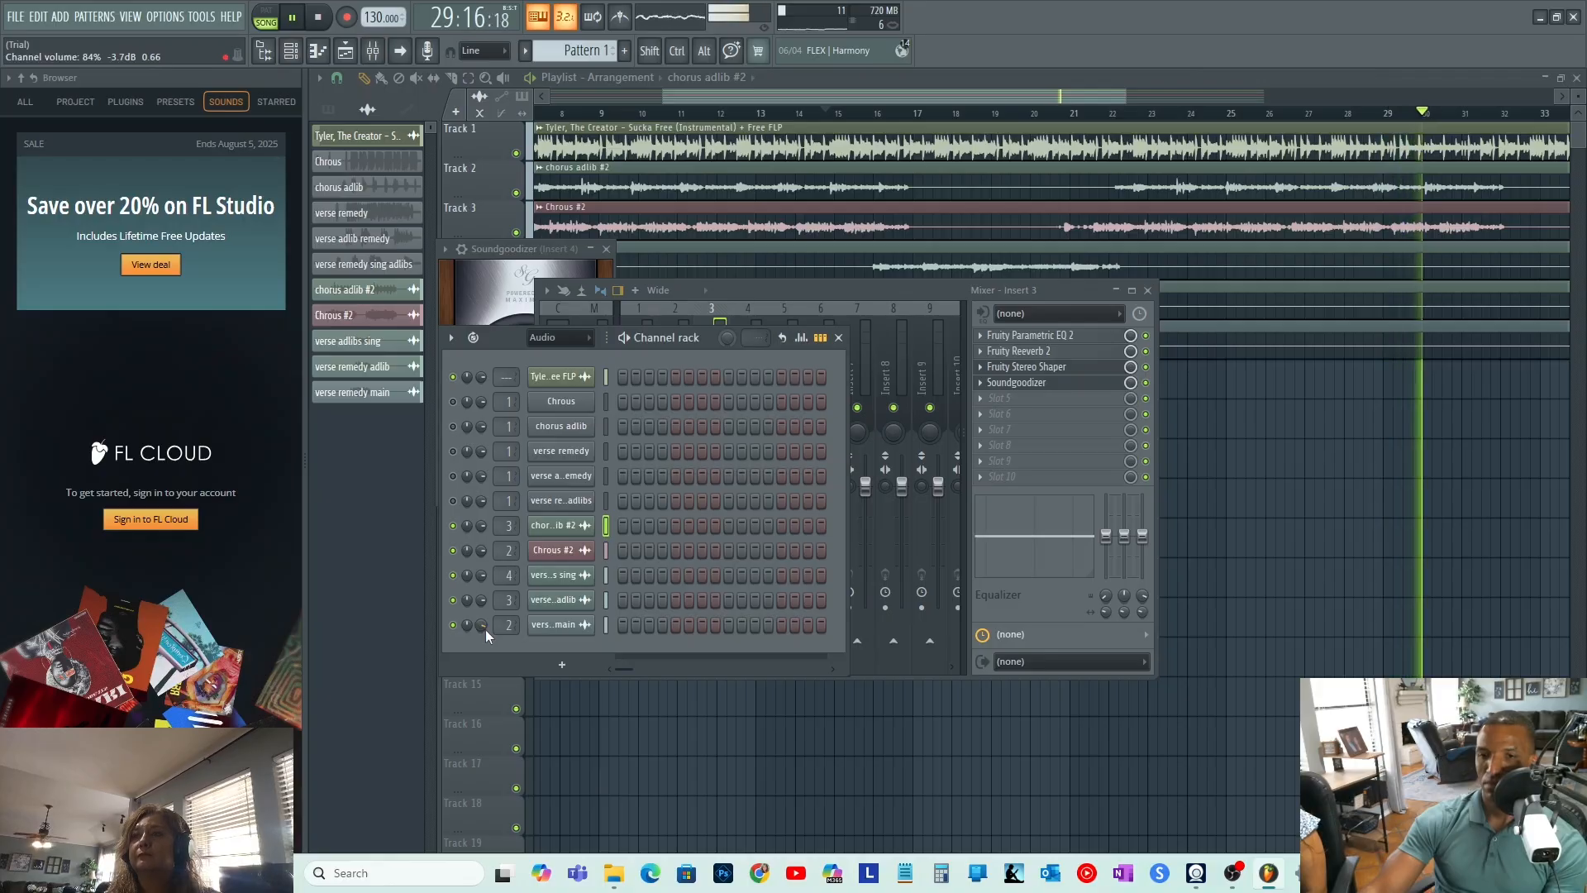
pyautogui.moveTo(482, 627); pyautogui.dragTo(483, 638)
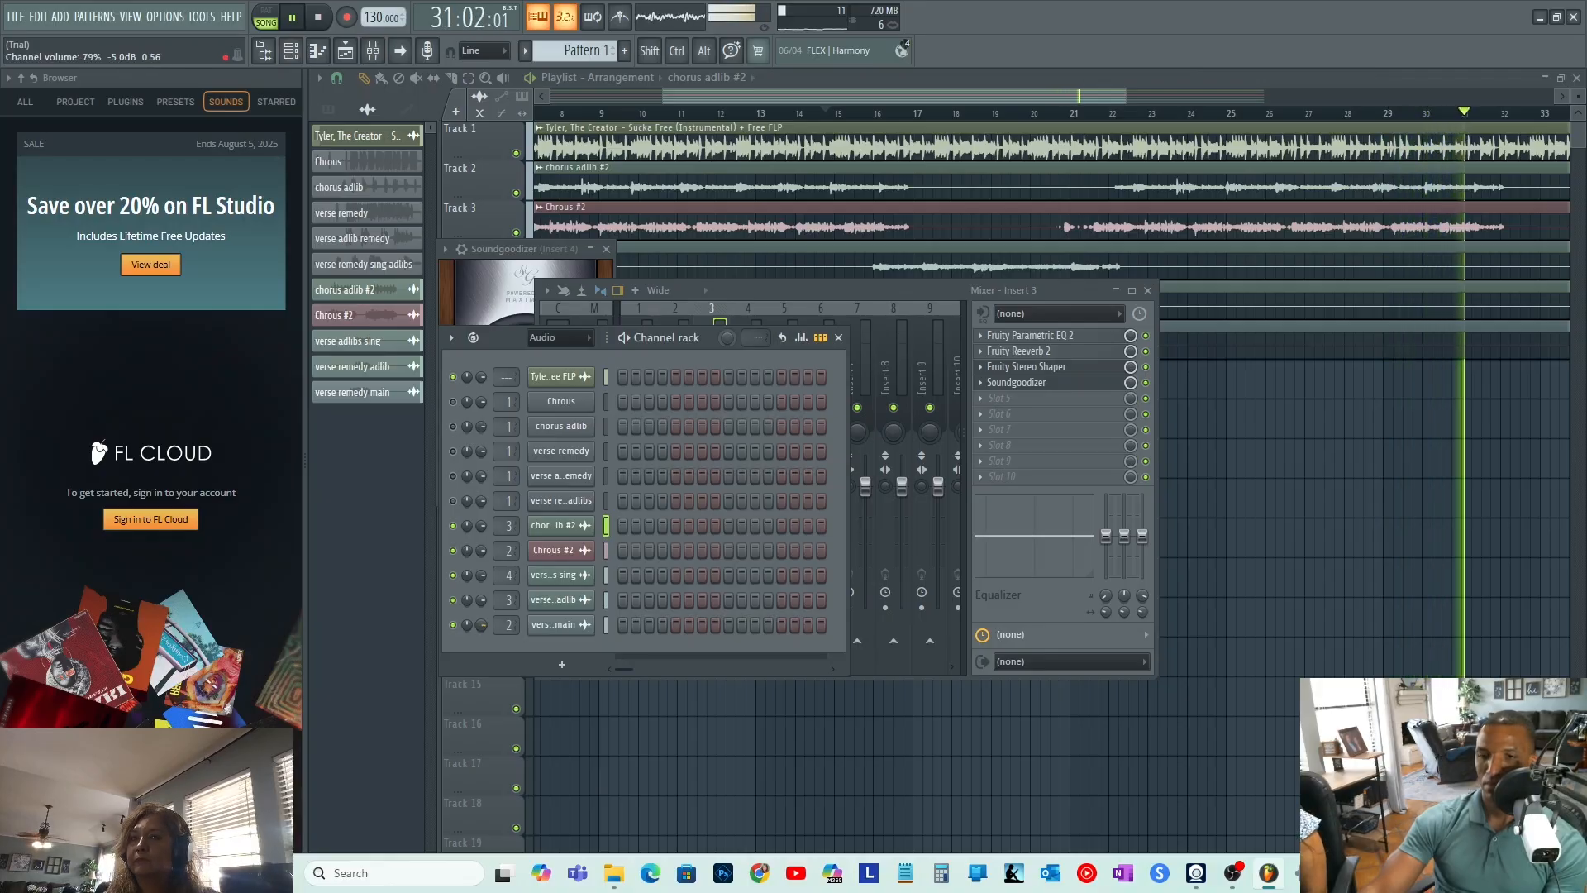
pyautogui.click(1147, 290)
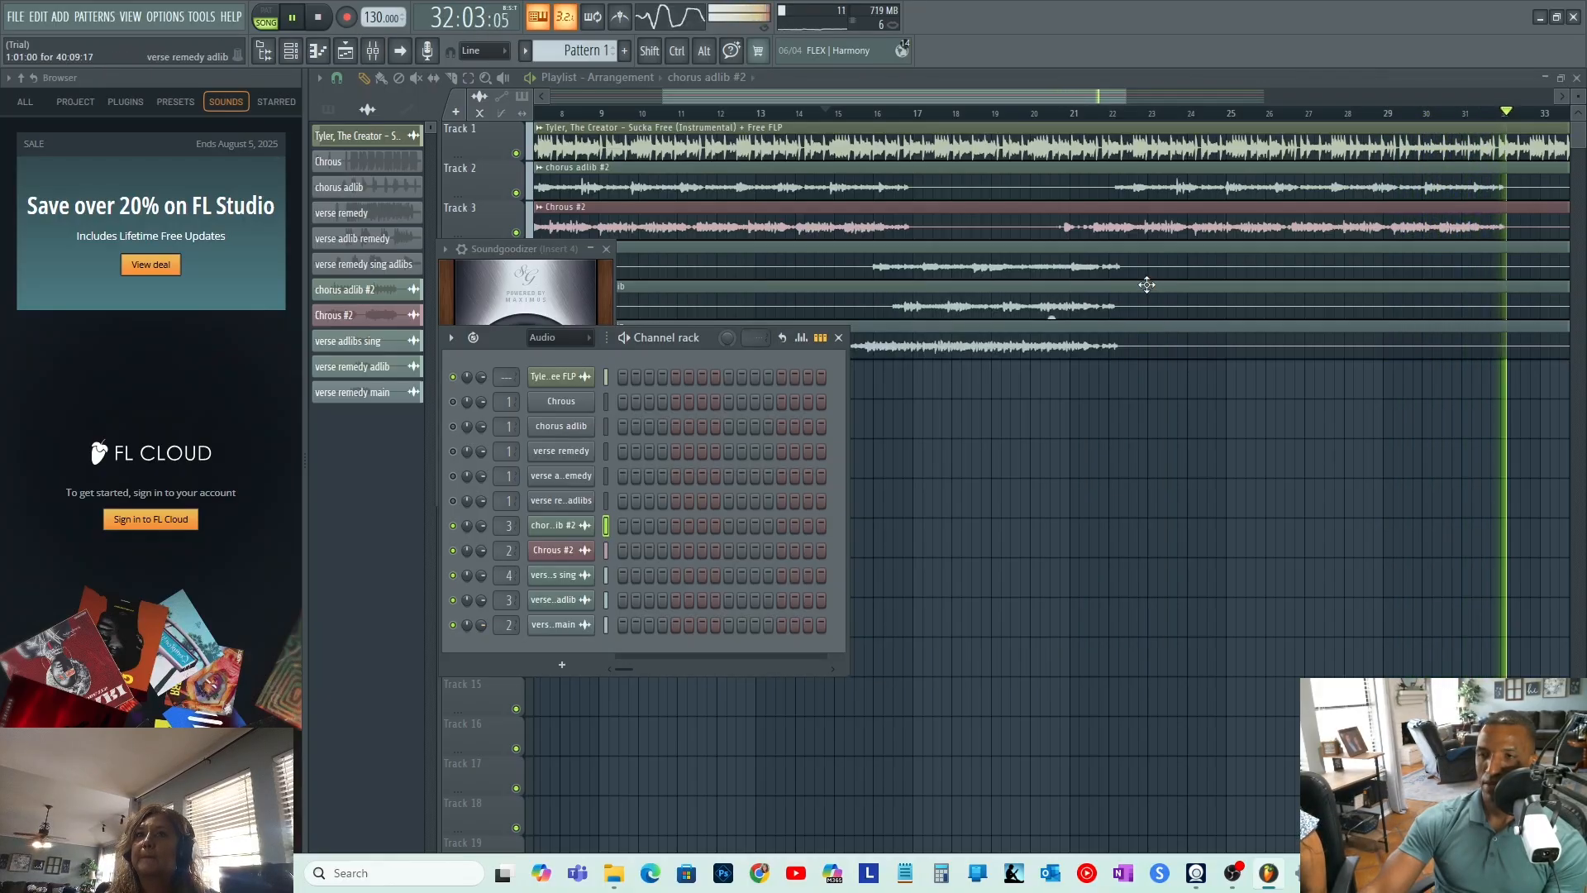
pyautogui.press('space')
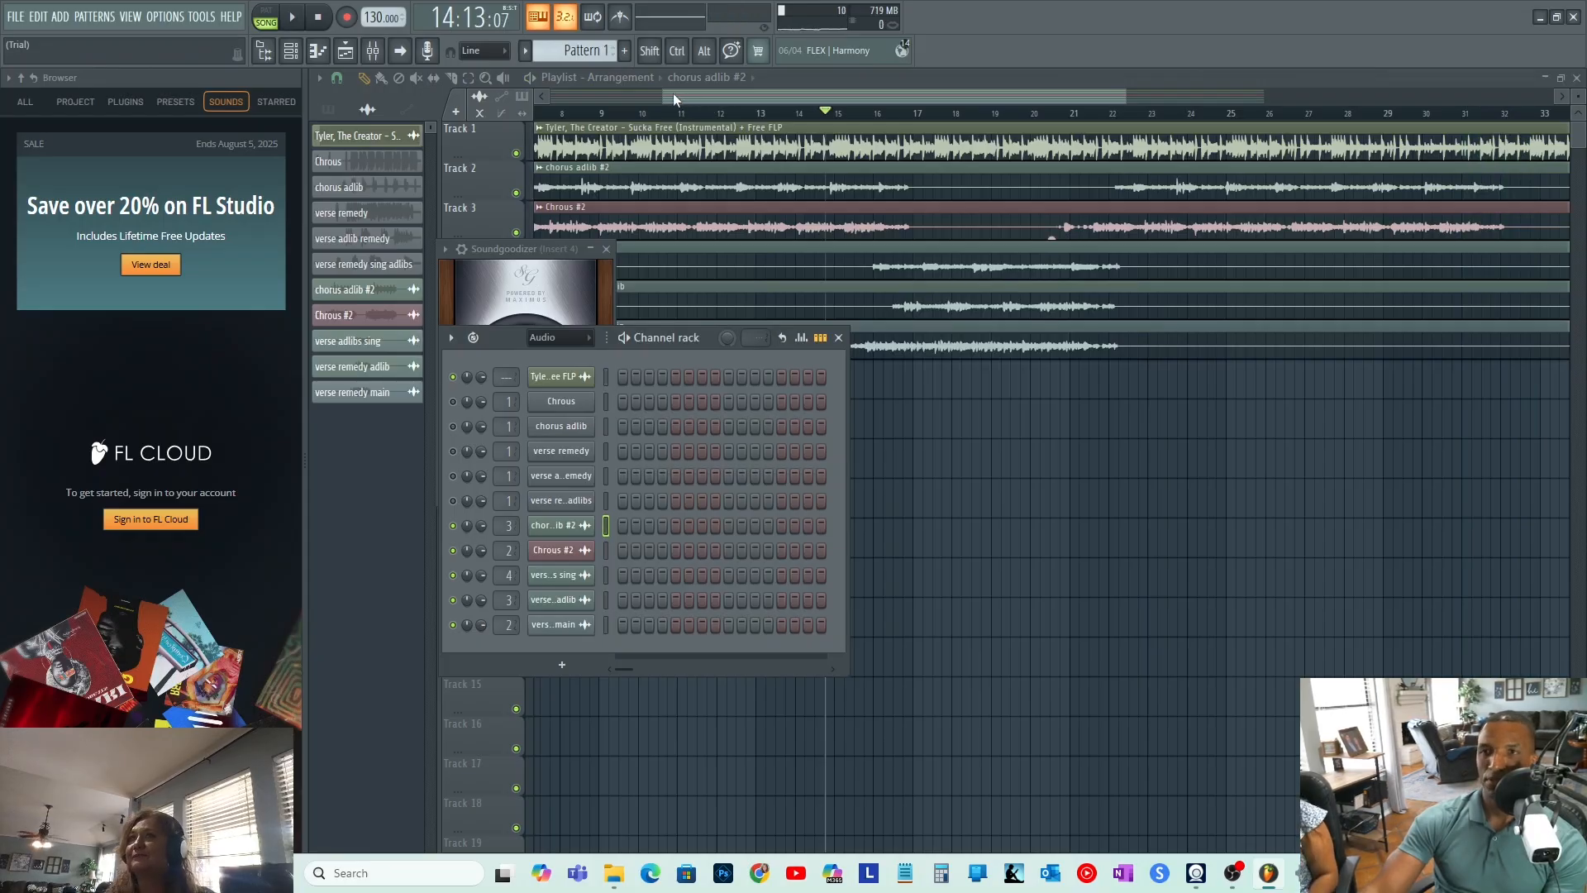
# - Slice the vocal clips on Tracks 2 to 6 just before bar 5 and remove their empty lead-ins
pyautogui.moveTo(667, 96); pyautogui.dragTo(549, 96)
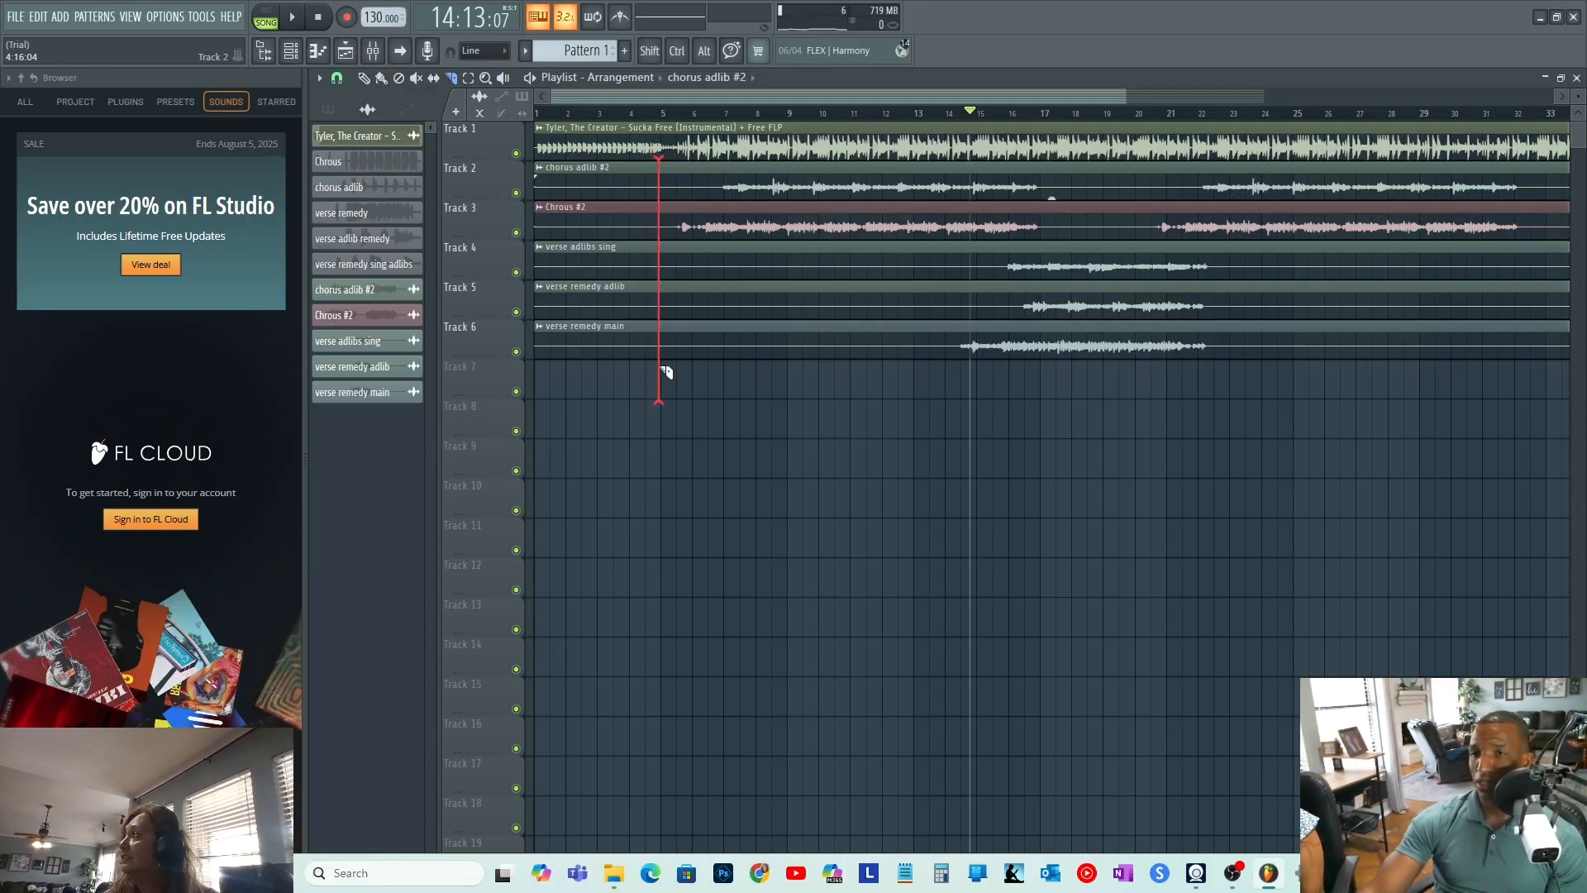
pyautogui.moveTo(666, 372); pyautogui.dragTo(667, 373)
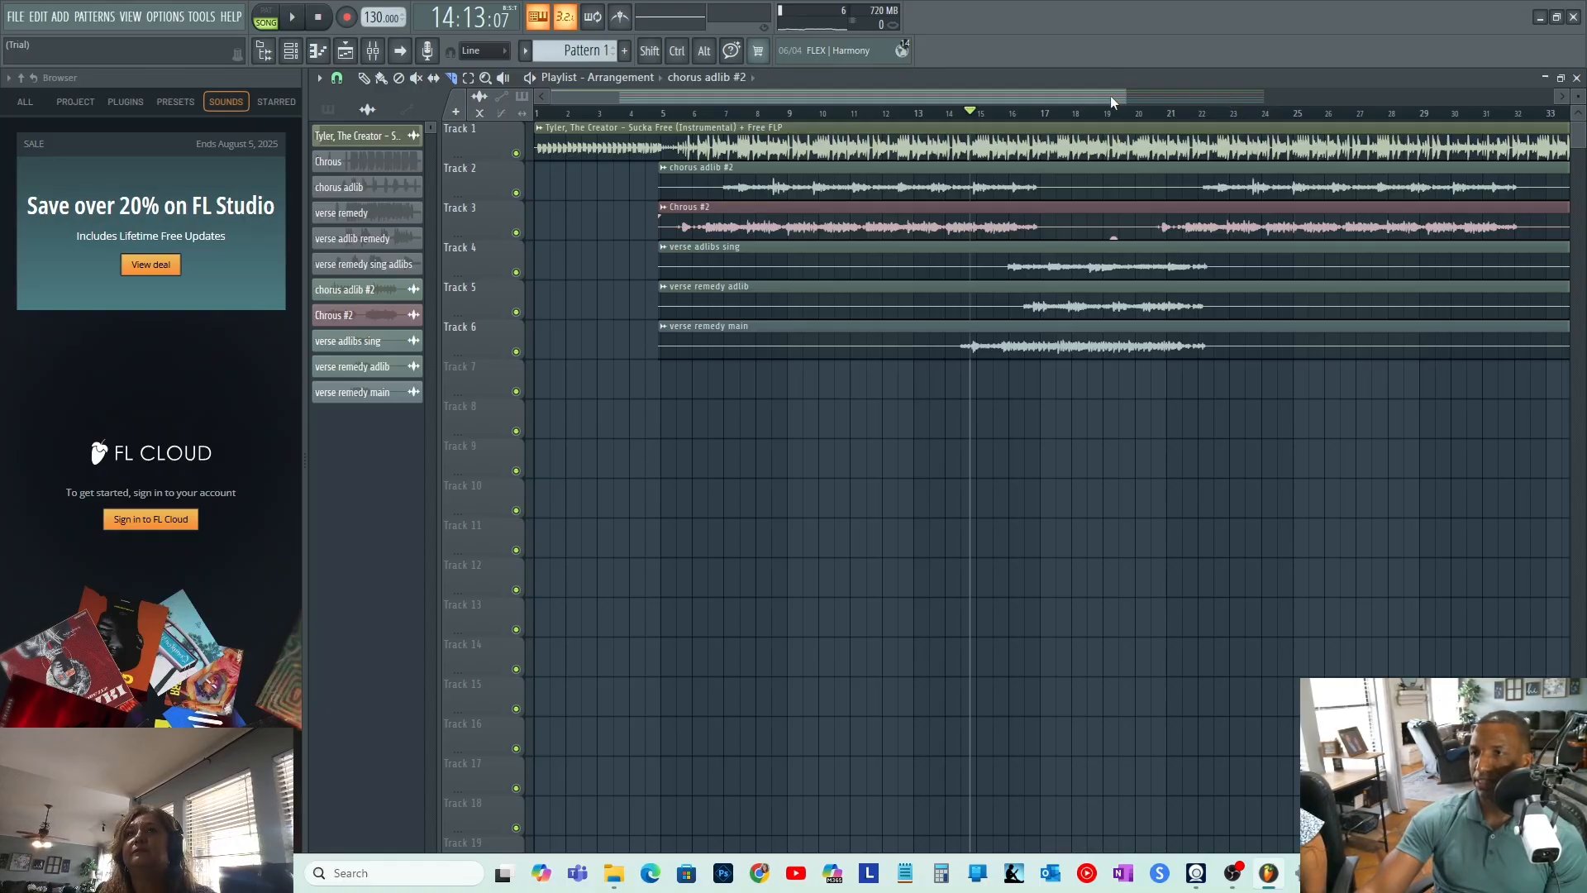
# - Play the song from the start and slice the verse clips on Tracks 4 to 6 just before bar 14, removing the earlier part
pyautogui.moveTo(1128, 89); pyautogui.dragTo(1423, 60)
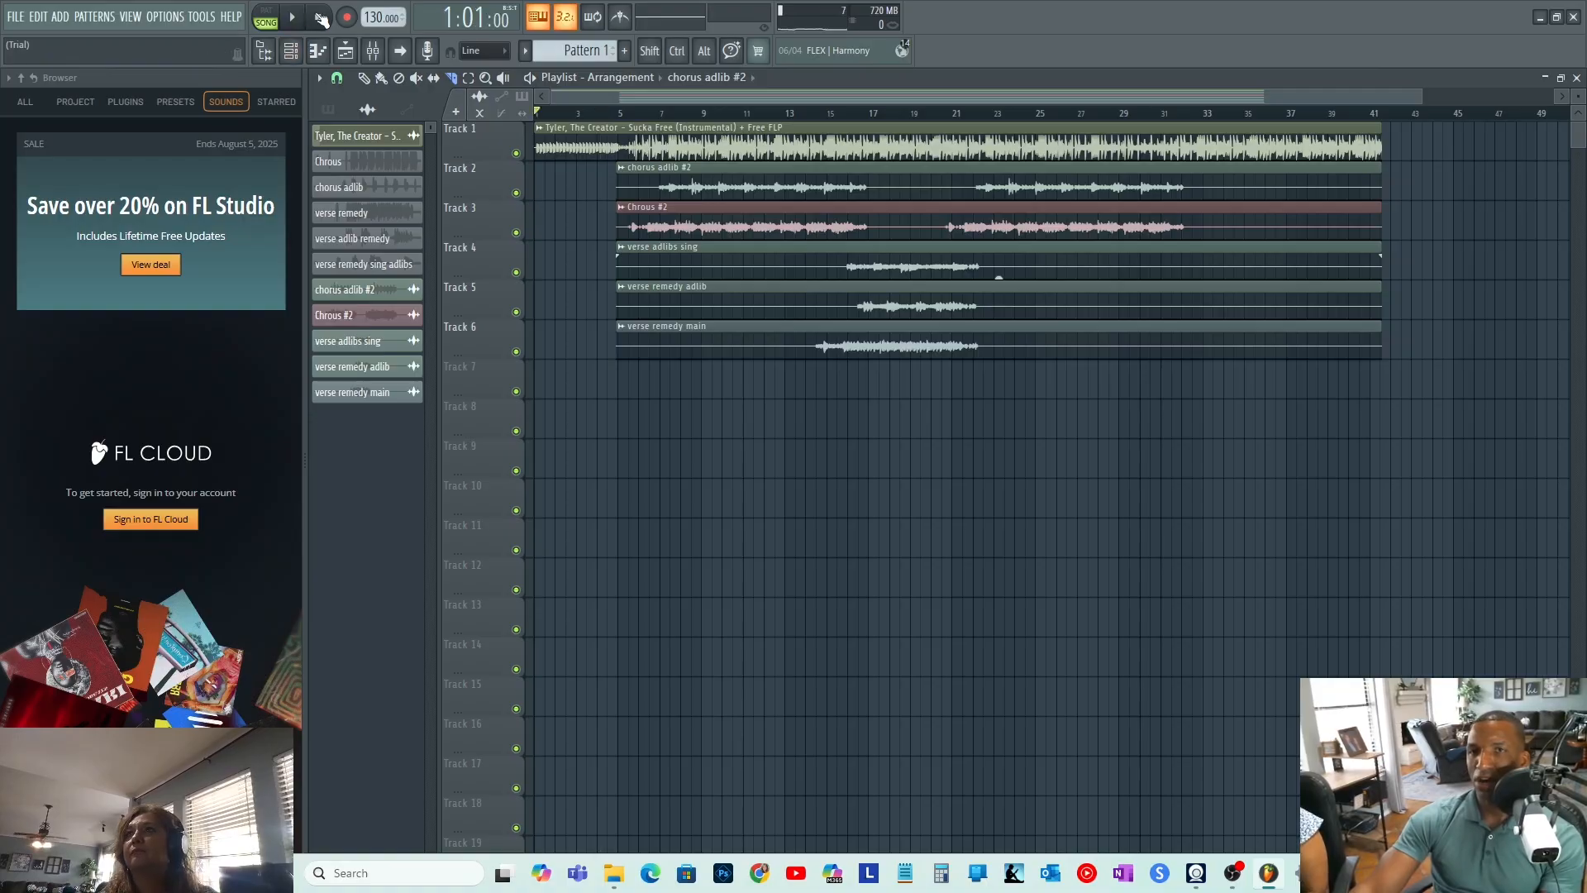
pyautogui.press('space')
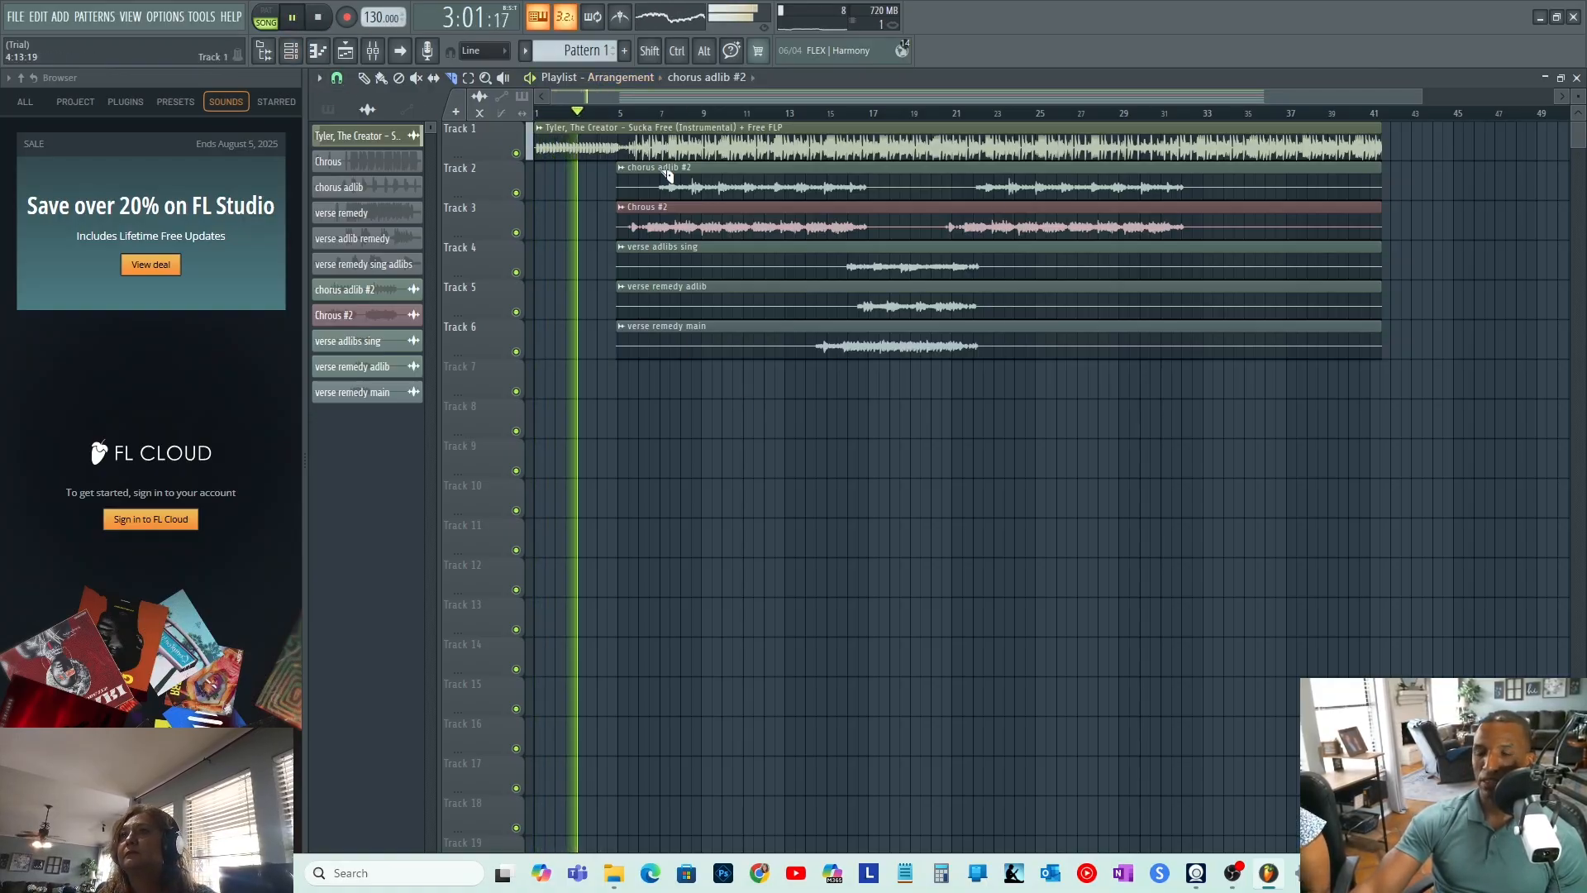
pyautogui.moveTo(806, 238); pyautogui.dragTo(808, 380)
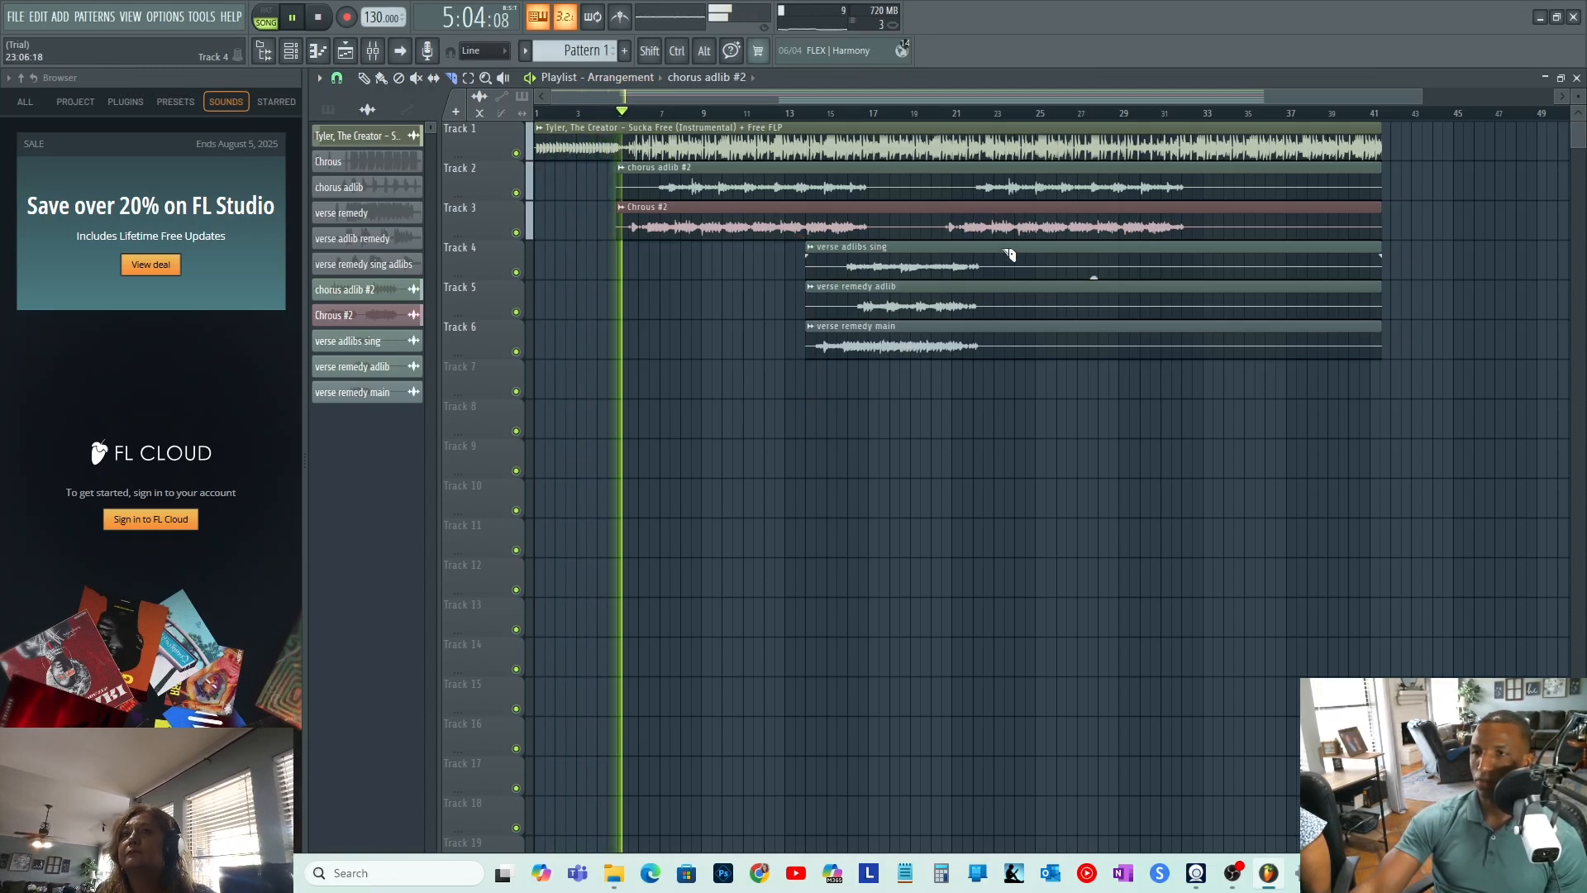
# - Slice the verse clips on Tracks 4 to 6 at about bar 23 and delete the empty tails after the cut
pyautogui.moveTo(1010, 254); pyautogui.dragTo(1012, 400)
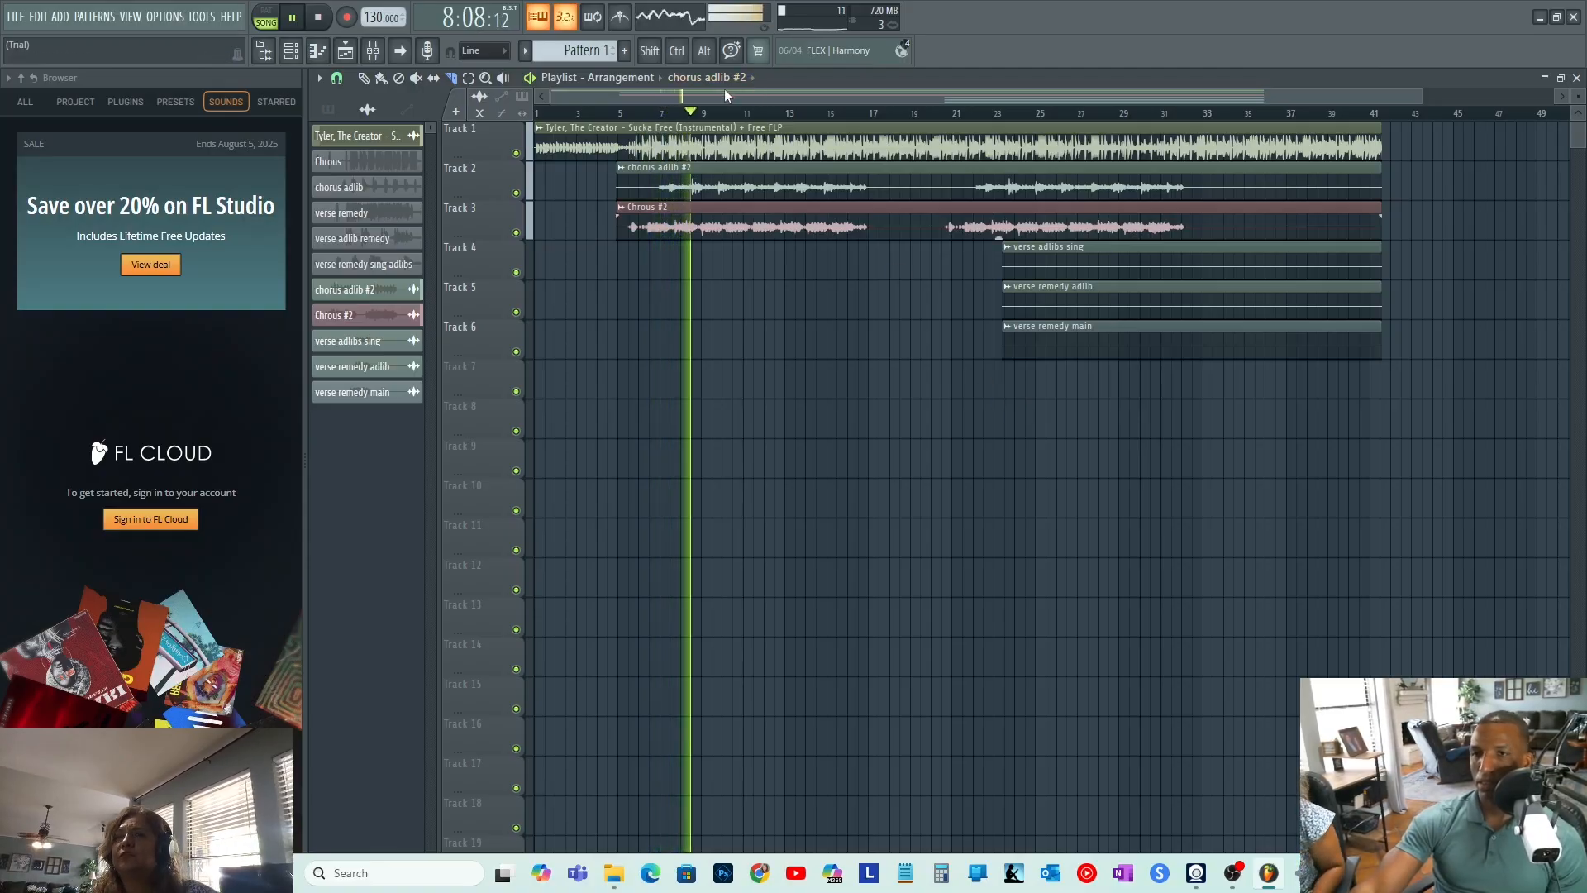
pyautogui.hotkey('ctrl', 'z')
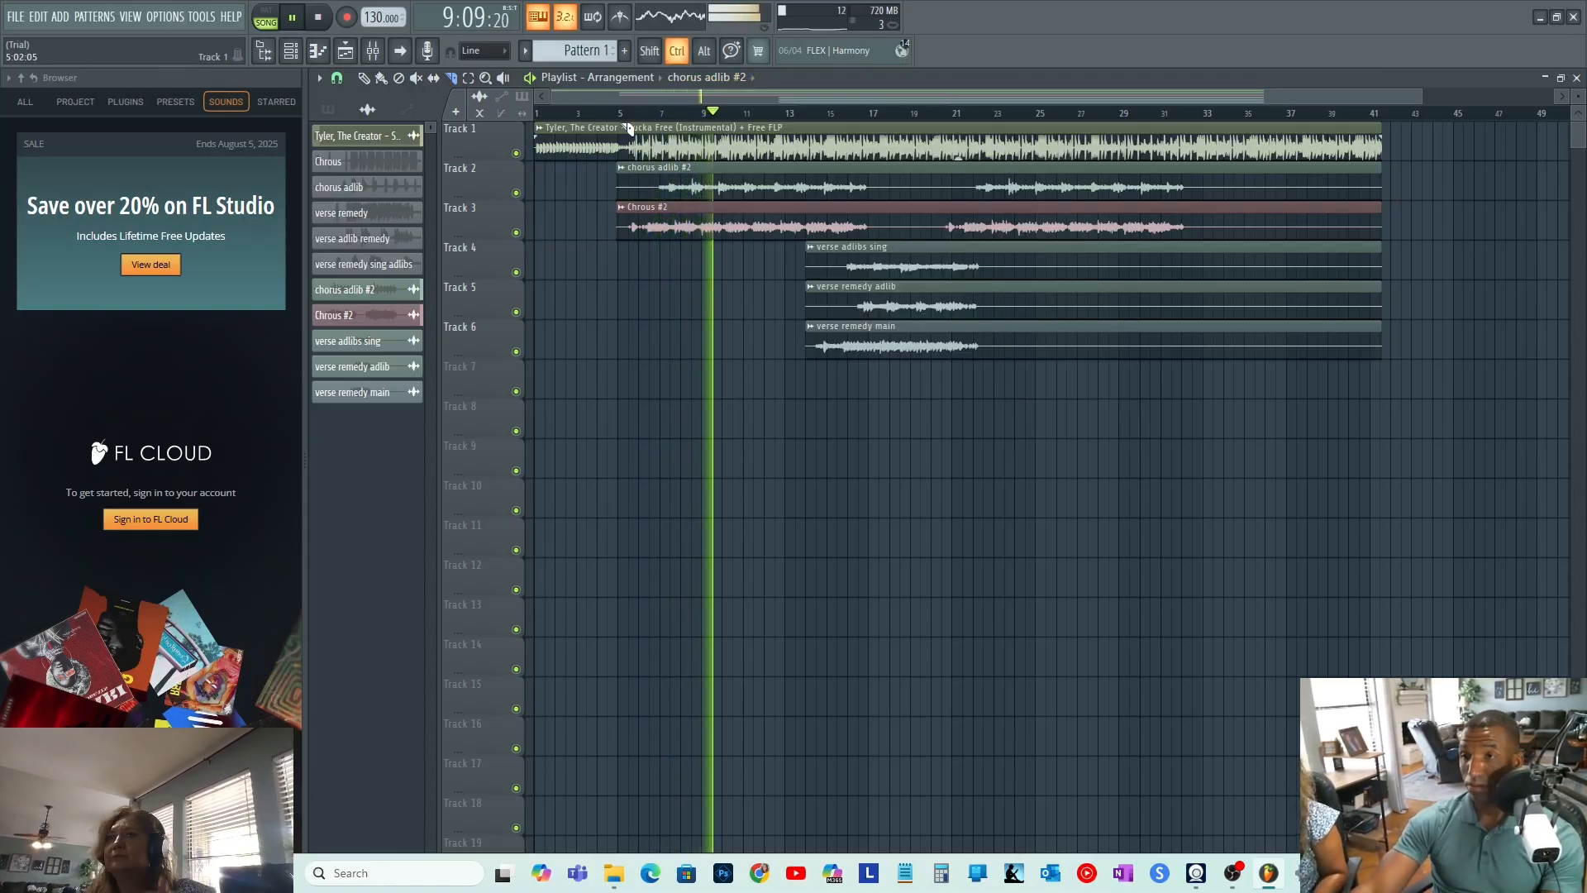
pyautogui.moveTo(1009, 237); pyautogui.dragTo(1010, 429)
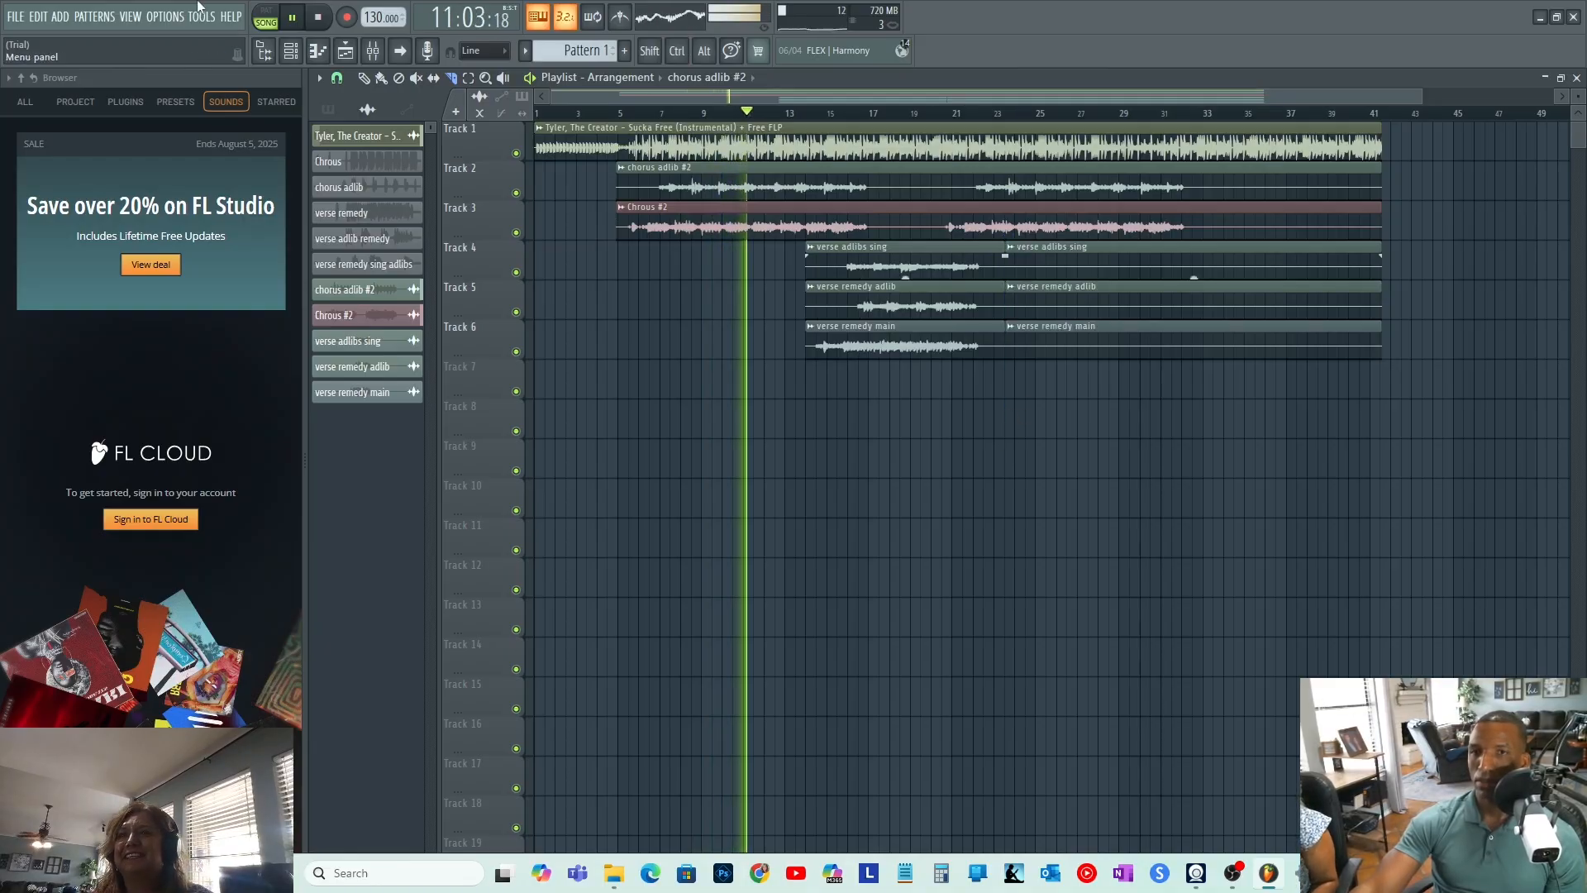
pyautogui.click(469, 78)
pyautogui.moveTo(1318, 389); pyautogui.dragTo(1198, 244)
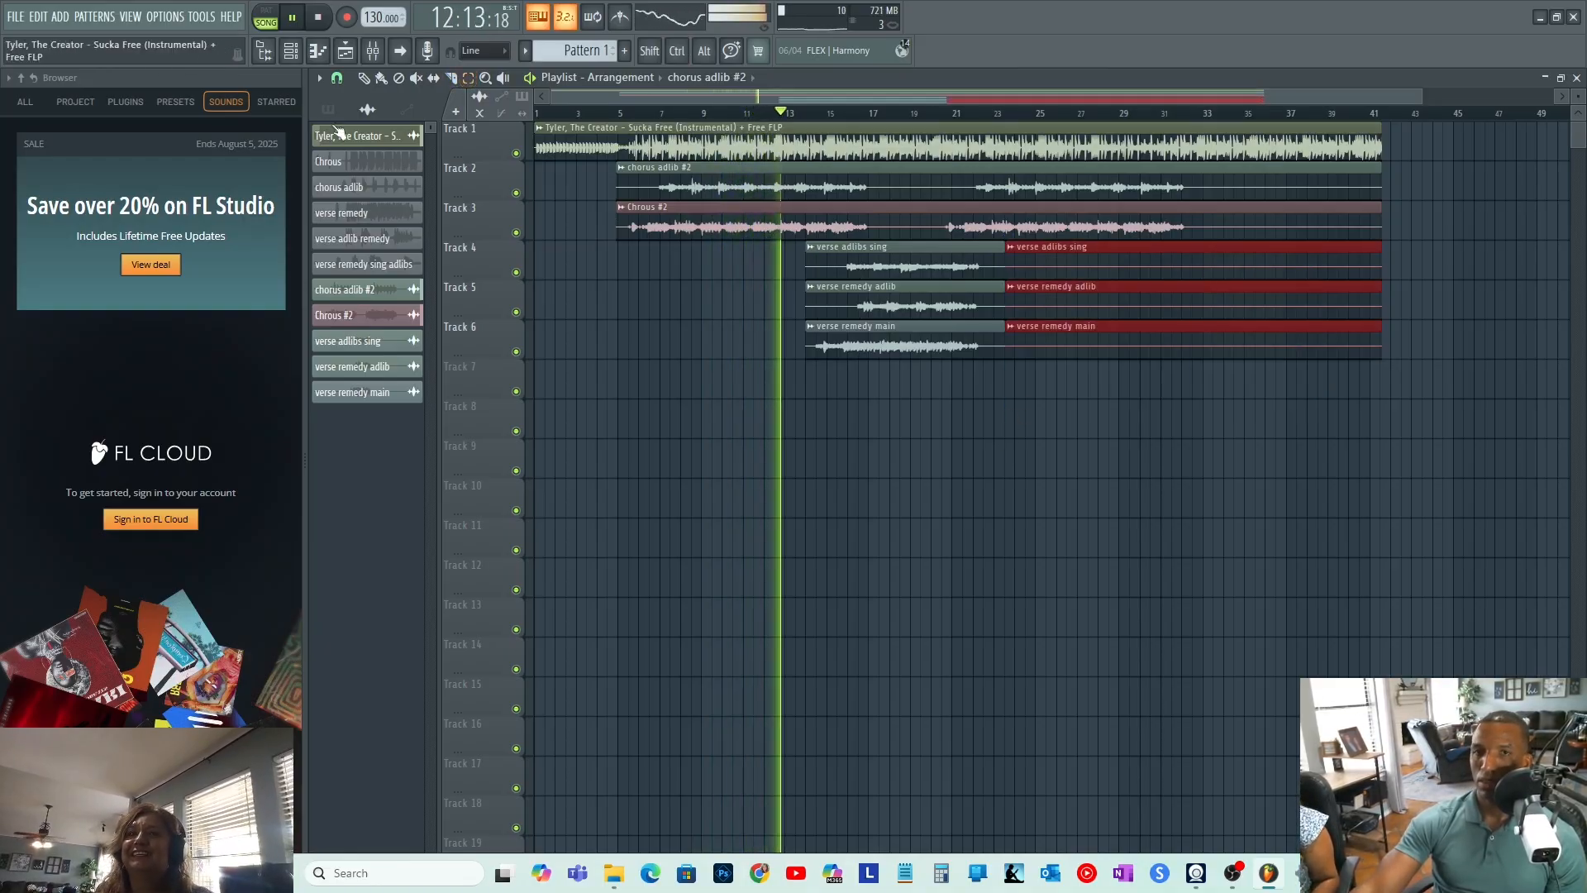
pyautogui.press('Delete')
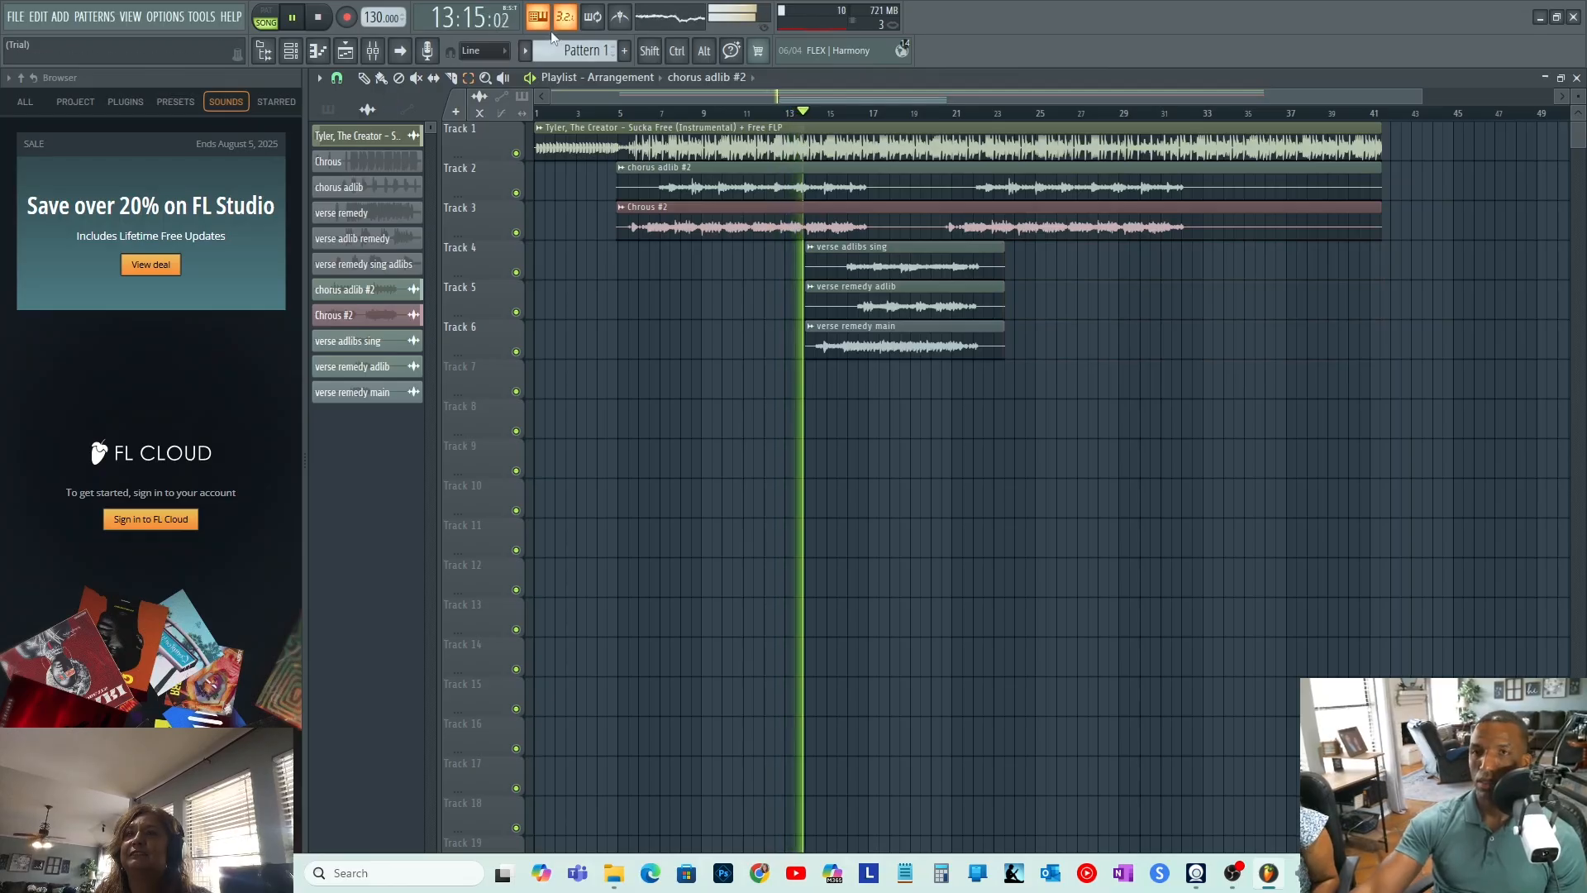
# - Browse the Fruity Parametric EQ 2 presets on mixer Insert 2, choose Quick Low Roll-Off, and close the plugin and mixer
pyautogui.click(374, 52)
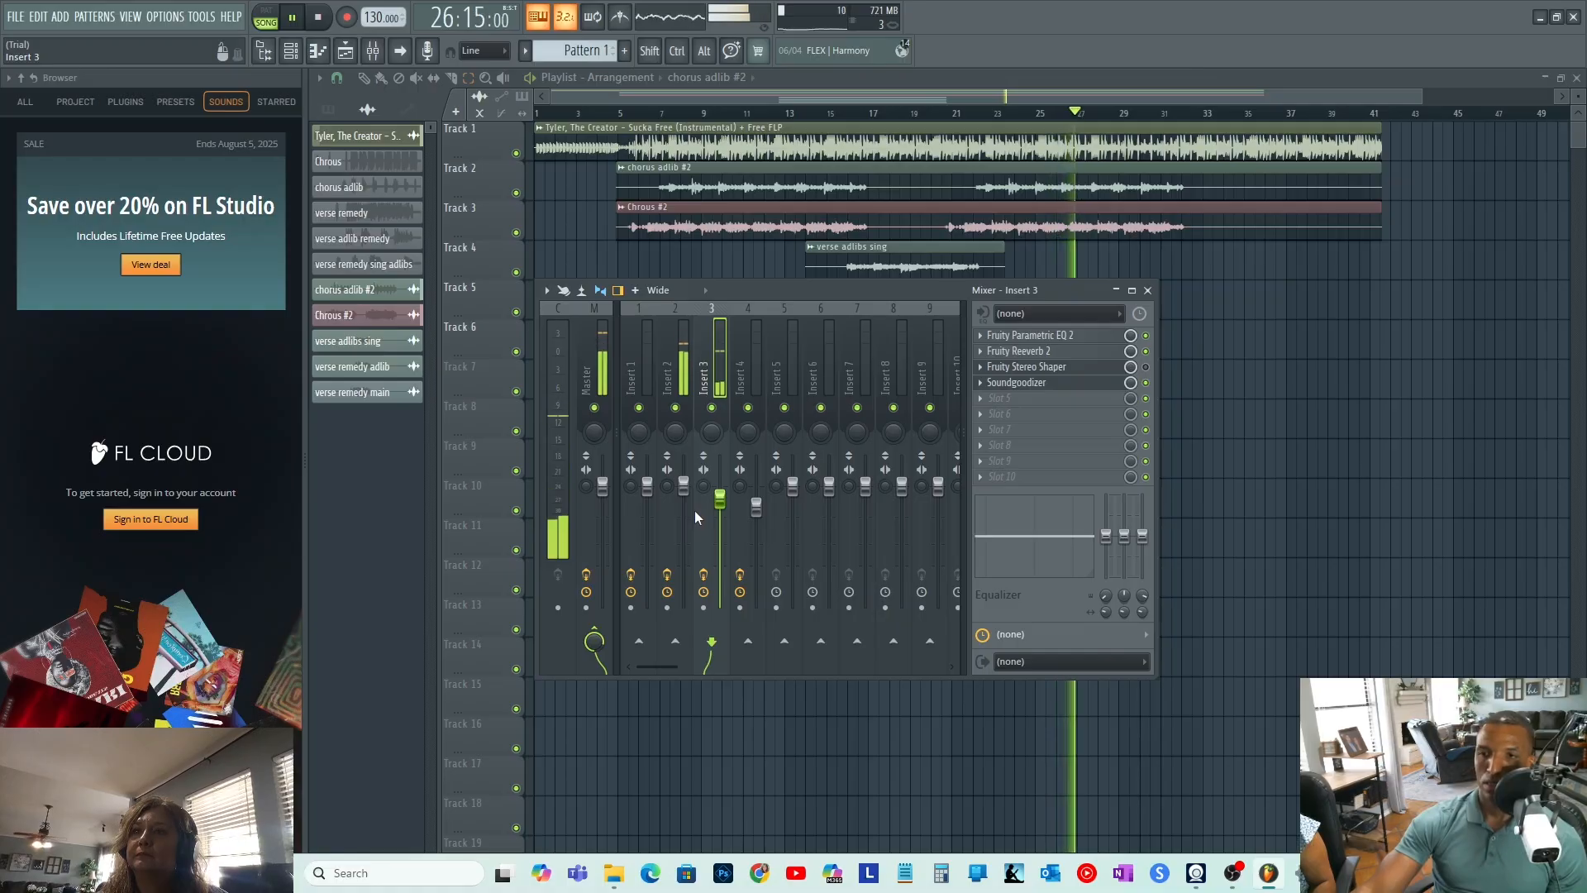
pyautogui.click(686, 353)
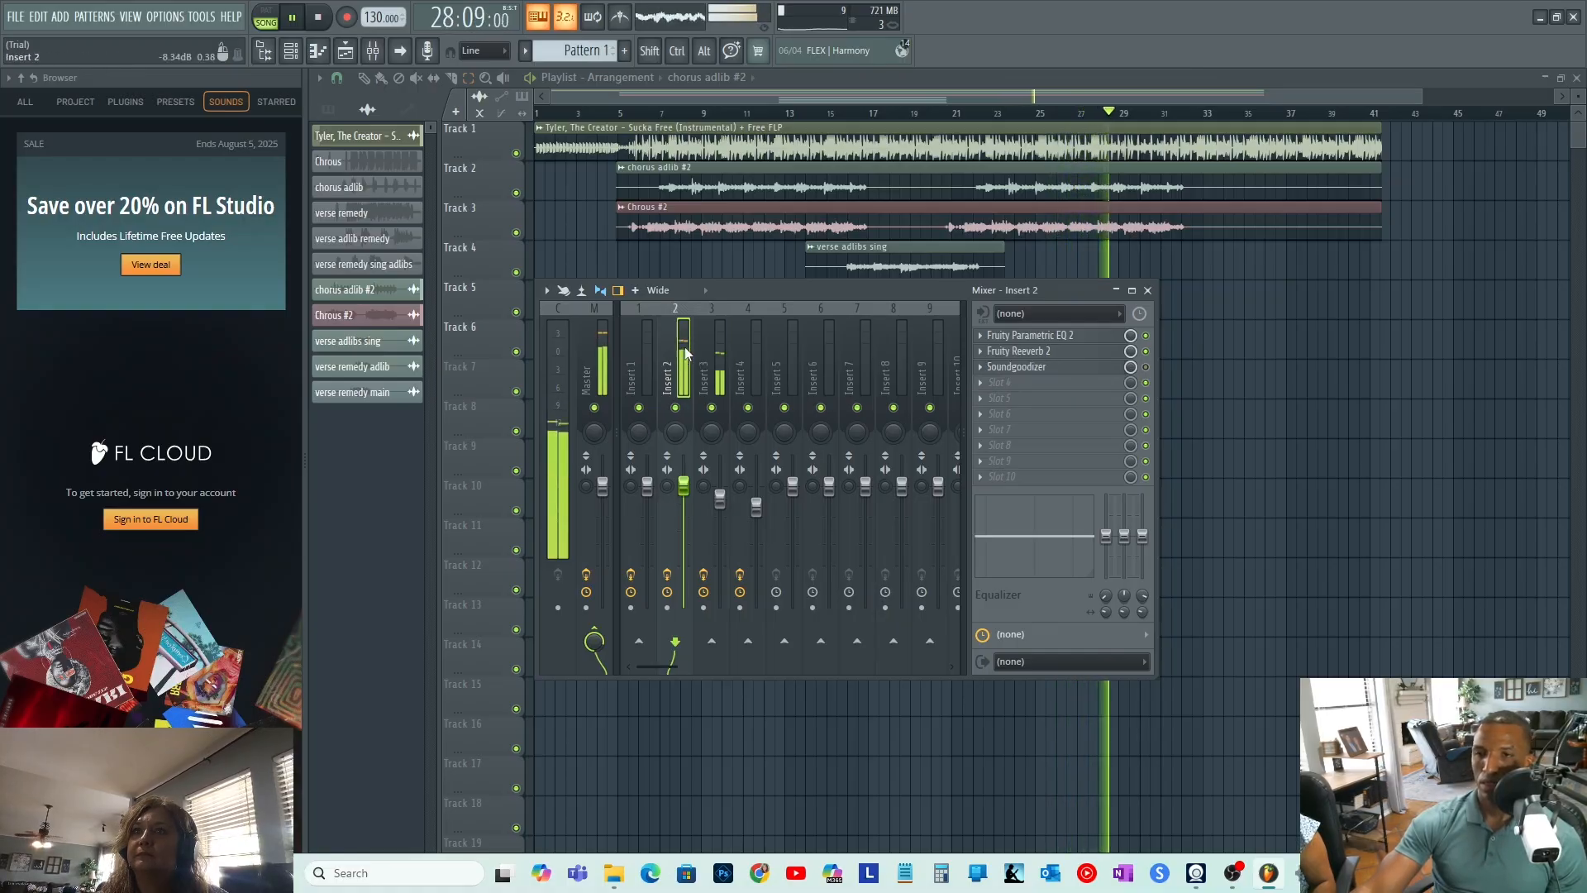
pyautogui.click(1044, 337)
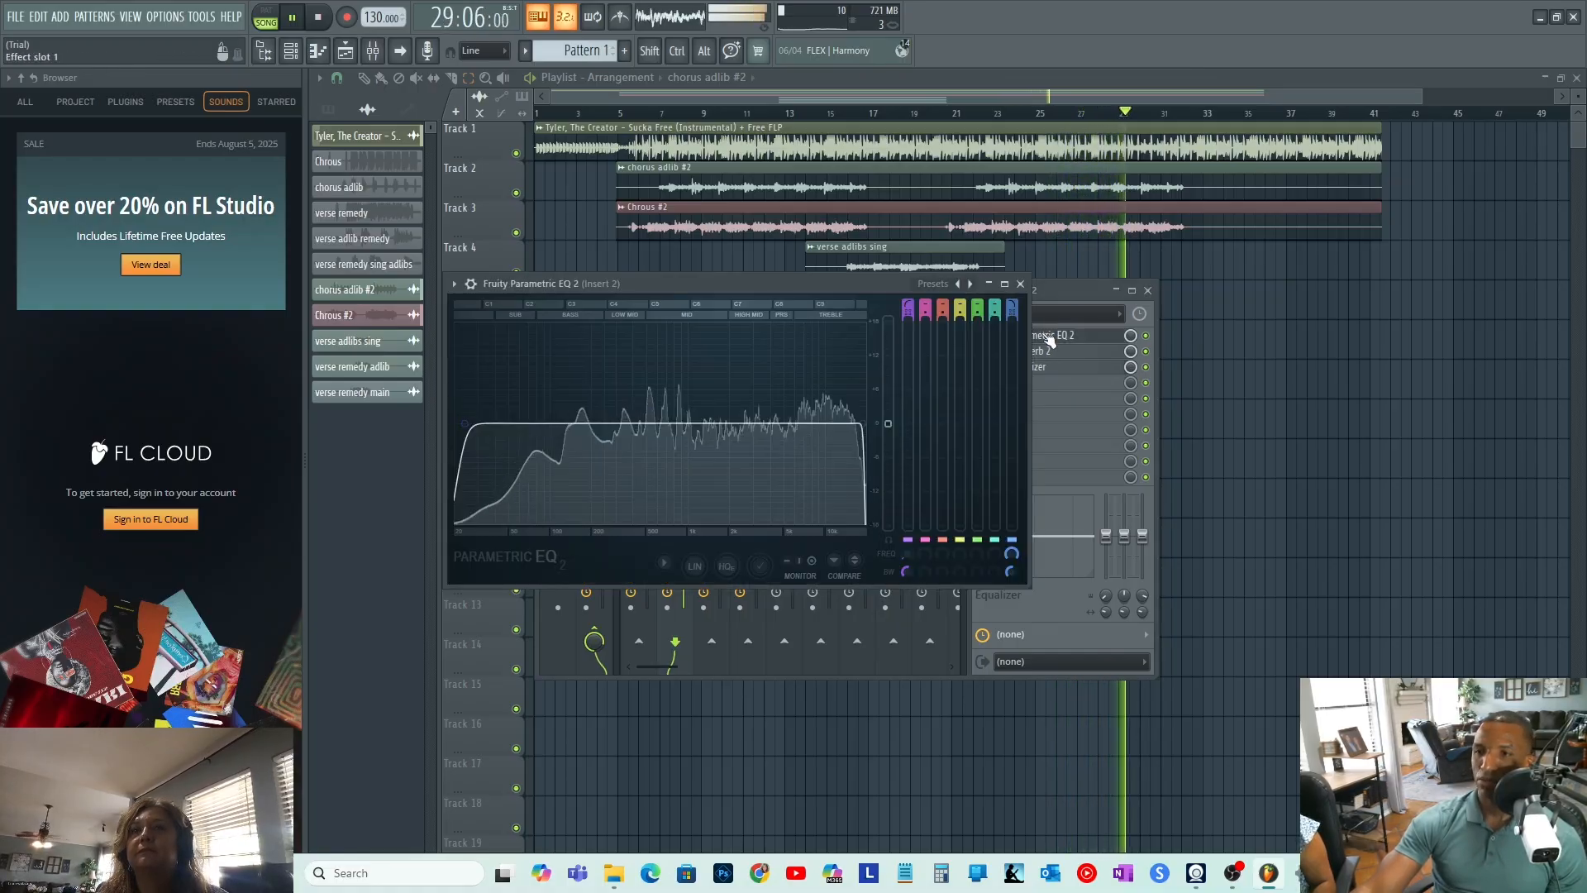
pyautogui.click(972, 284)
pyautogui.click(972, 284)
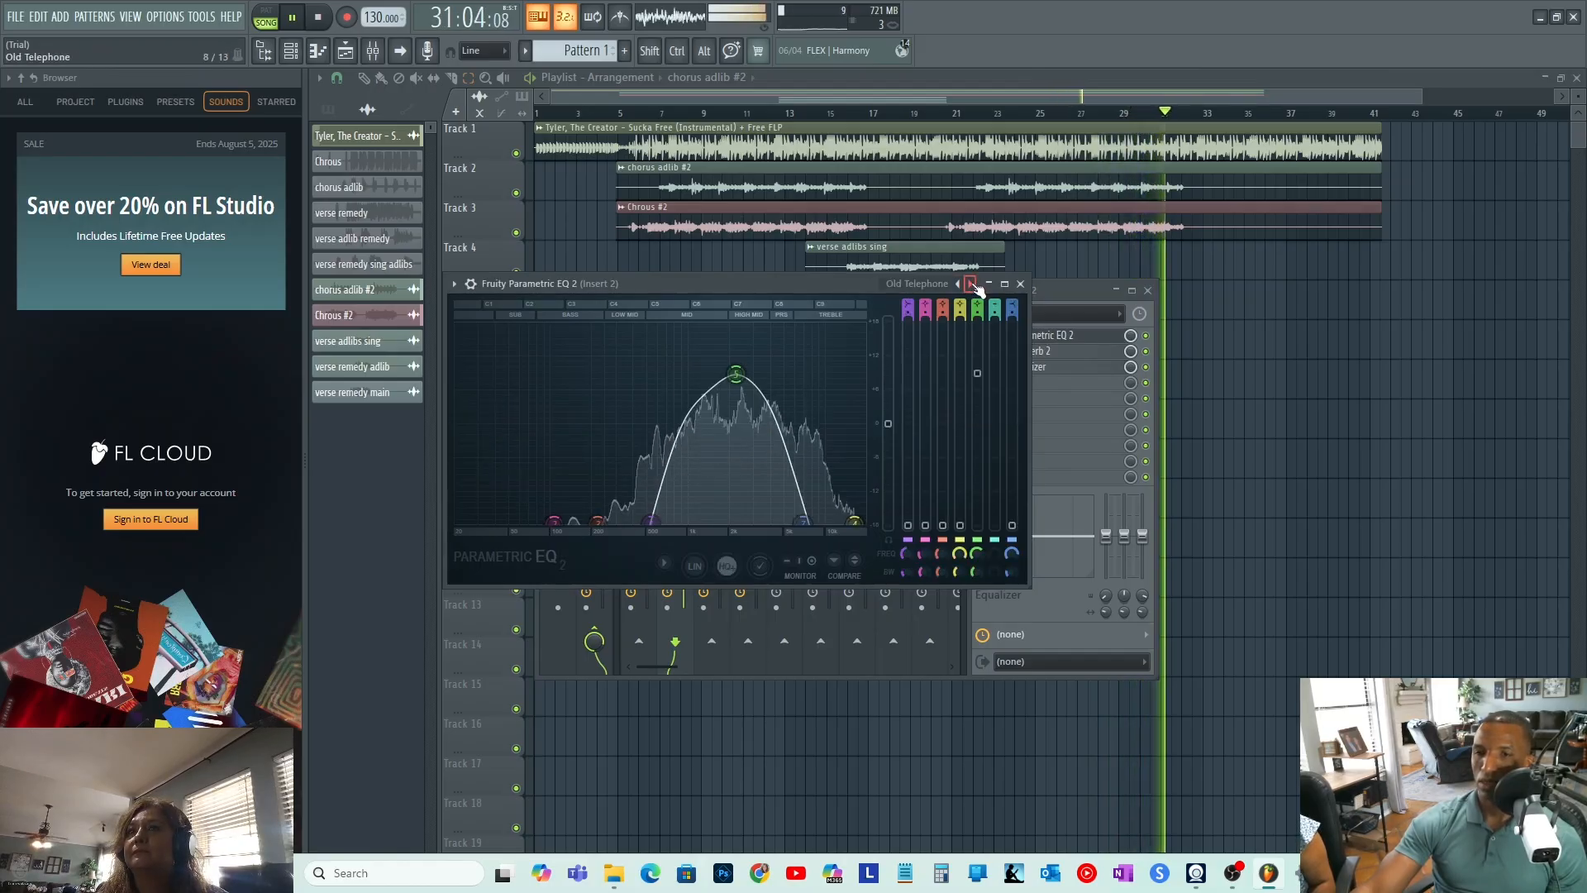
pyautogui.click(973, 284)
pyautogui.click(973, 283)
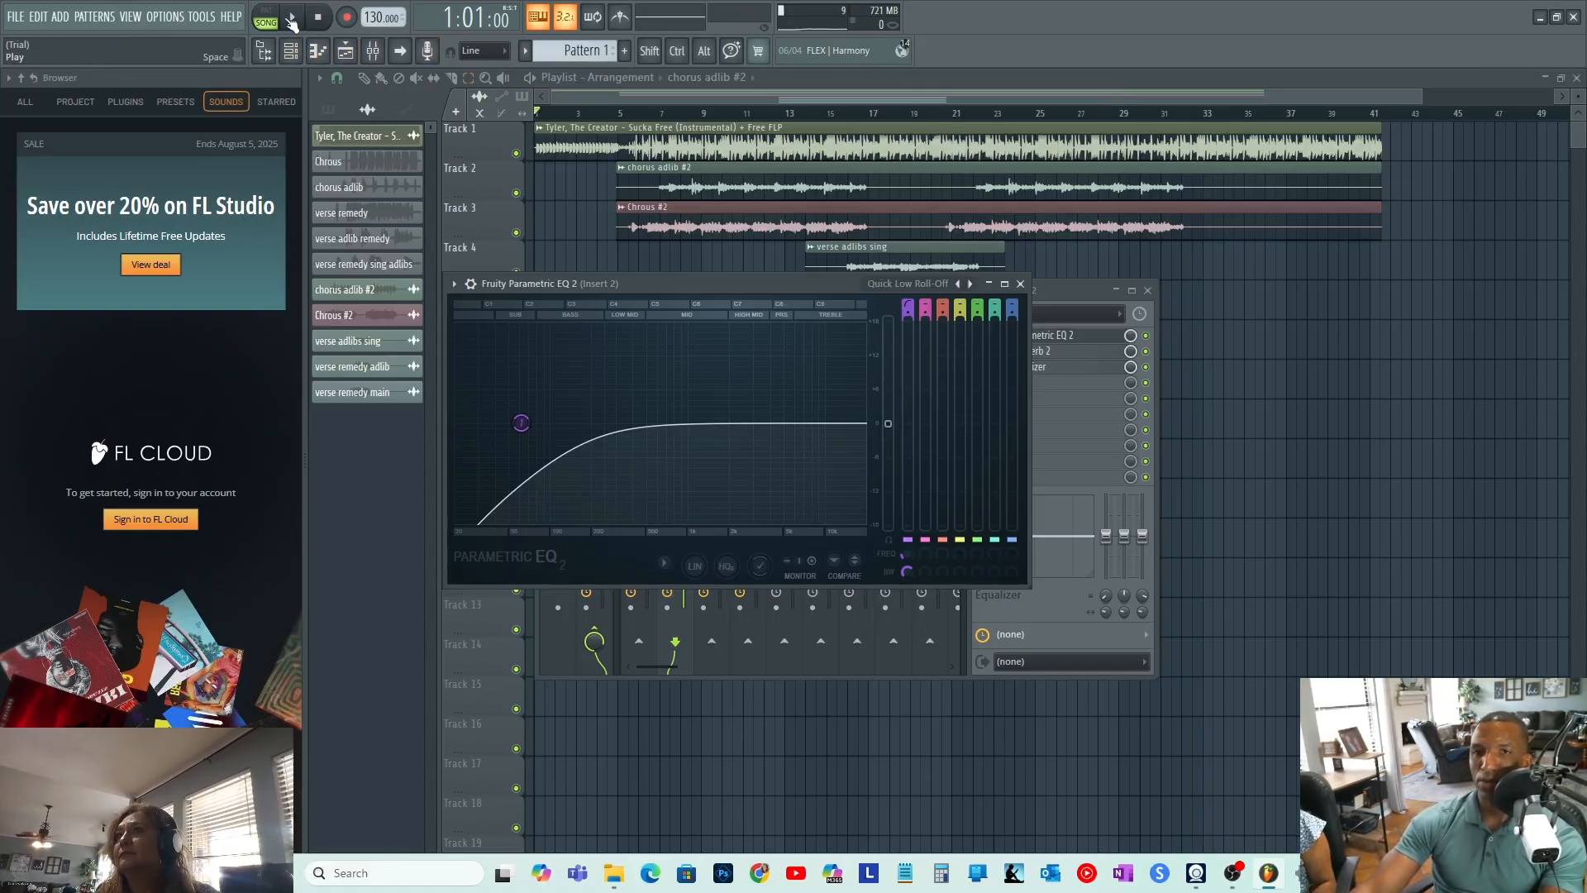
pyautogui.click(1022, 283)
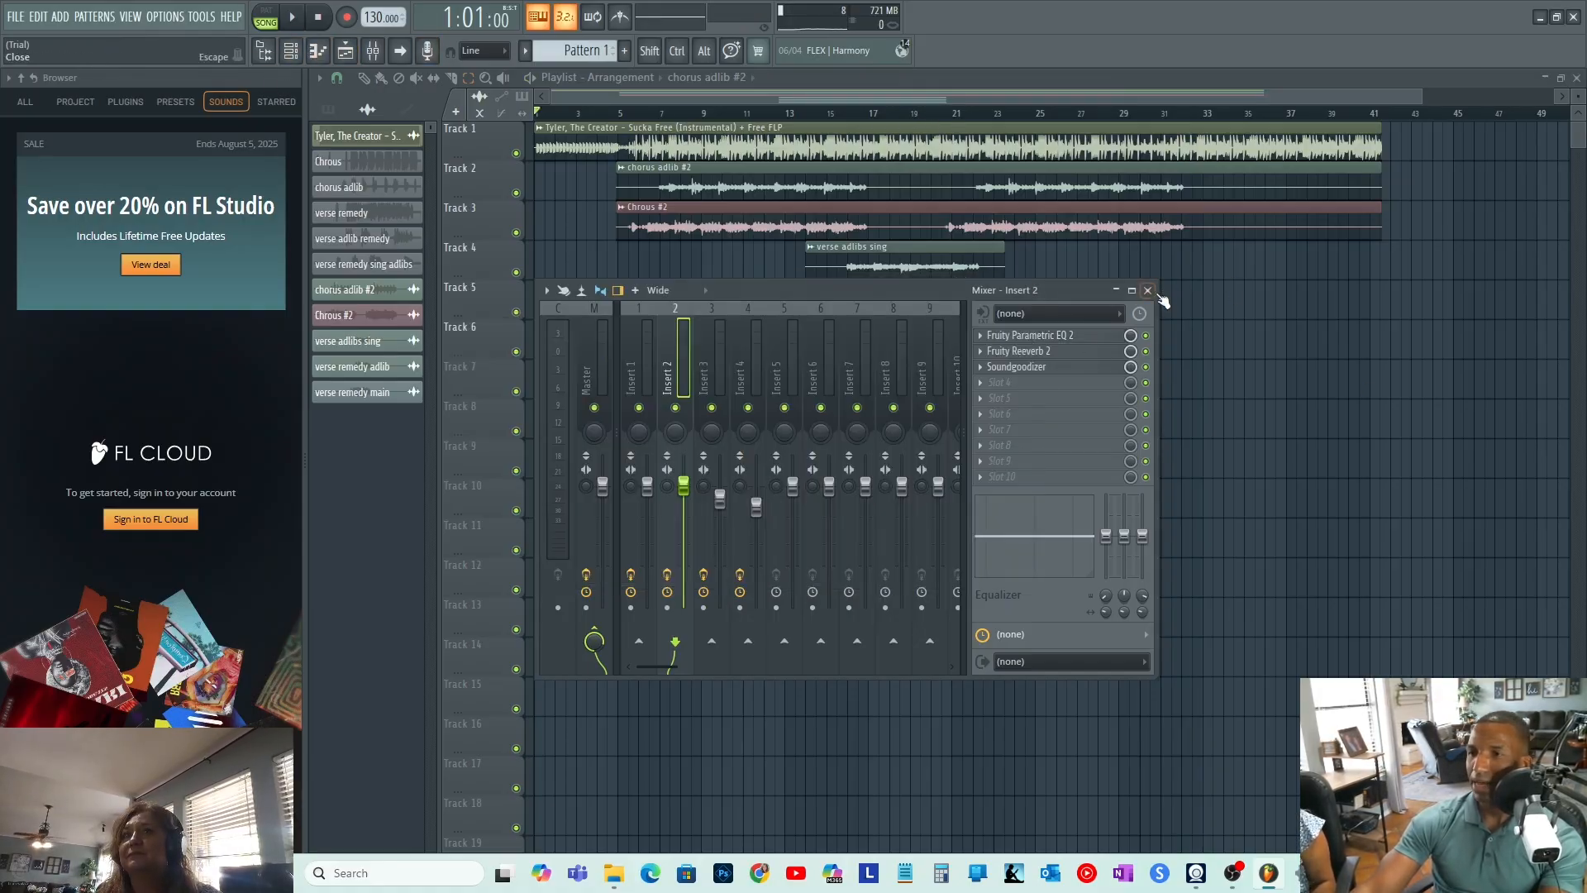
pyautogui.click(1147, 290)
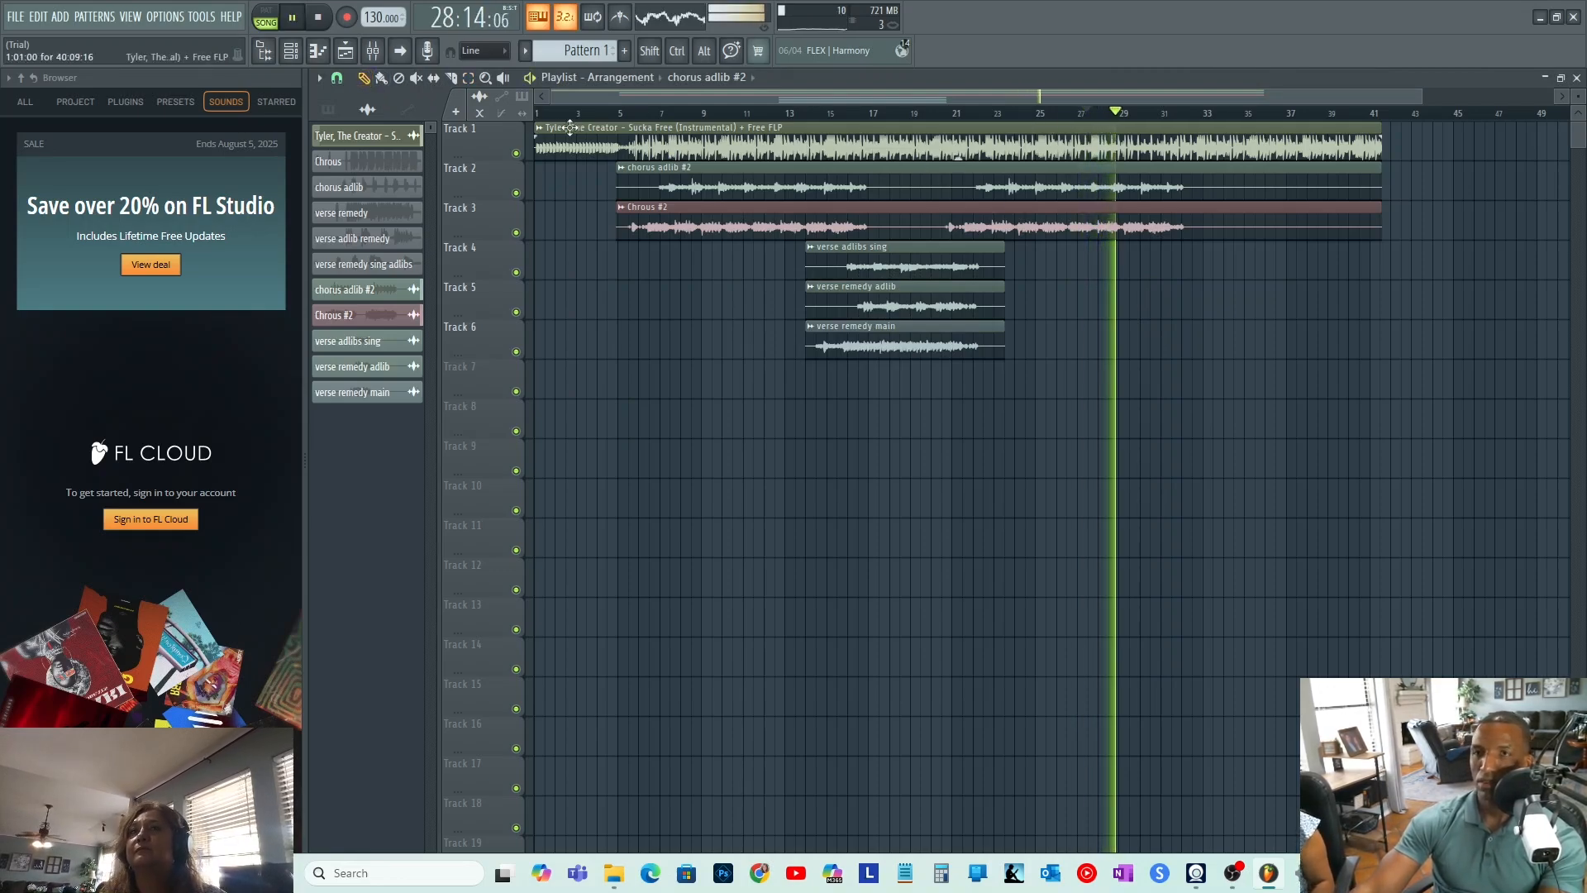
# - Split the Track 1 instrumental around bar 31, leaving a short gap that ends at about 31:07
pyautogui.moveTo(850, 101); pyautogui.dragTo(1050, 108)
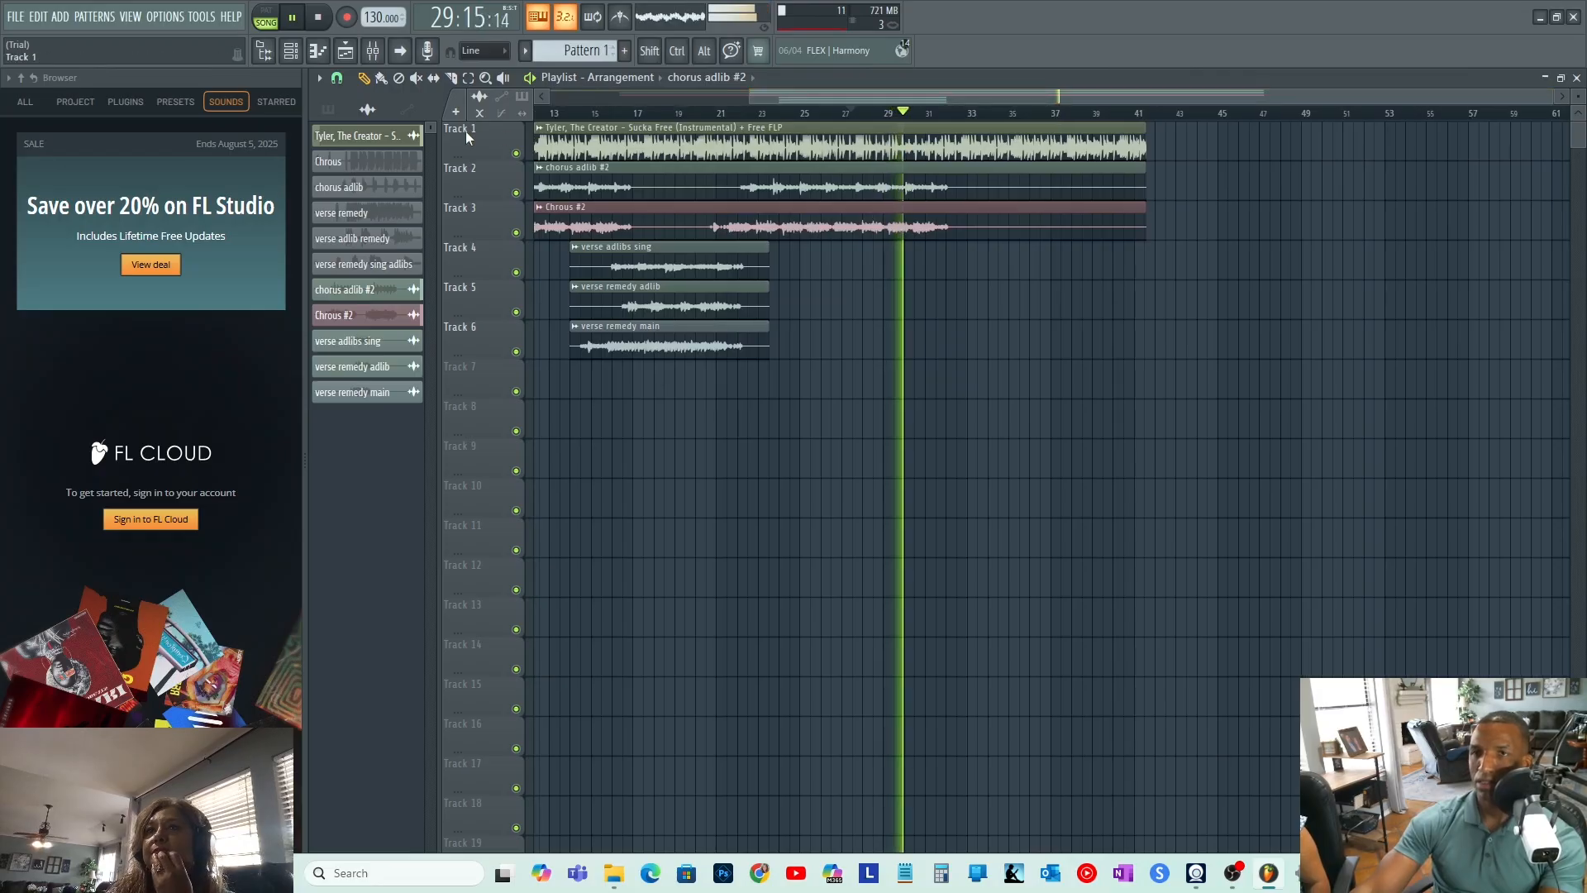
pyautogui.moveTo(1557, 96); pyautogui.dragTo(1264, 95)
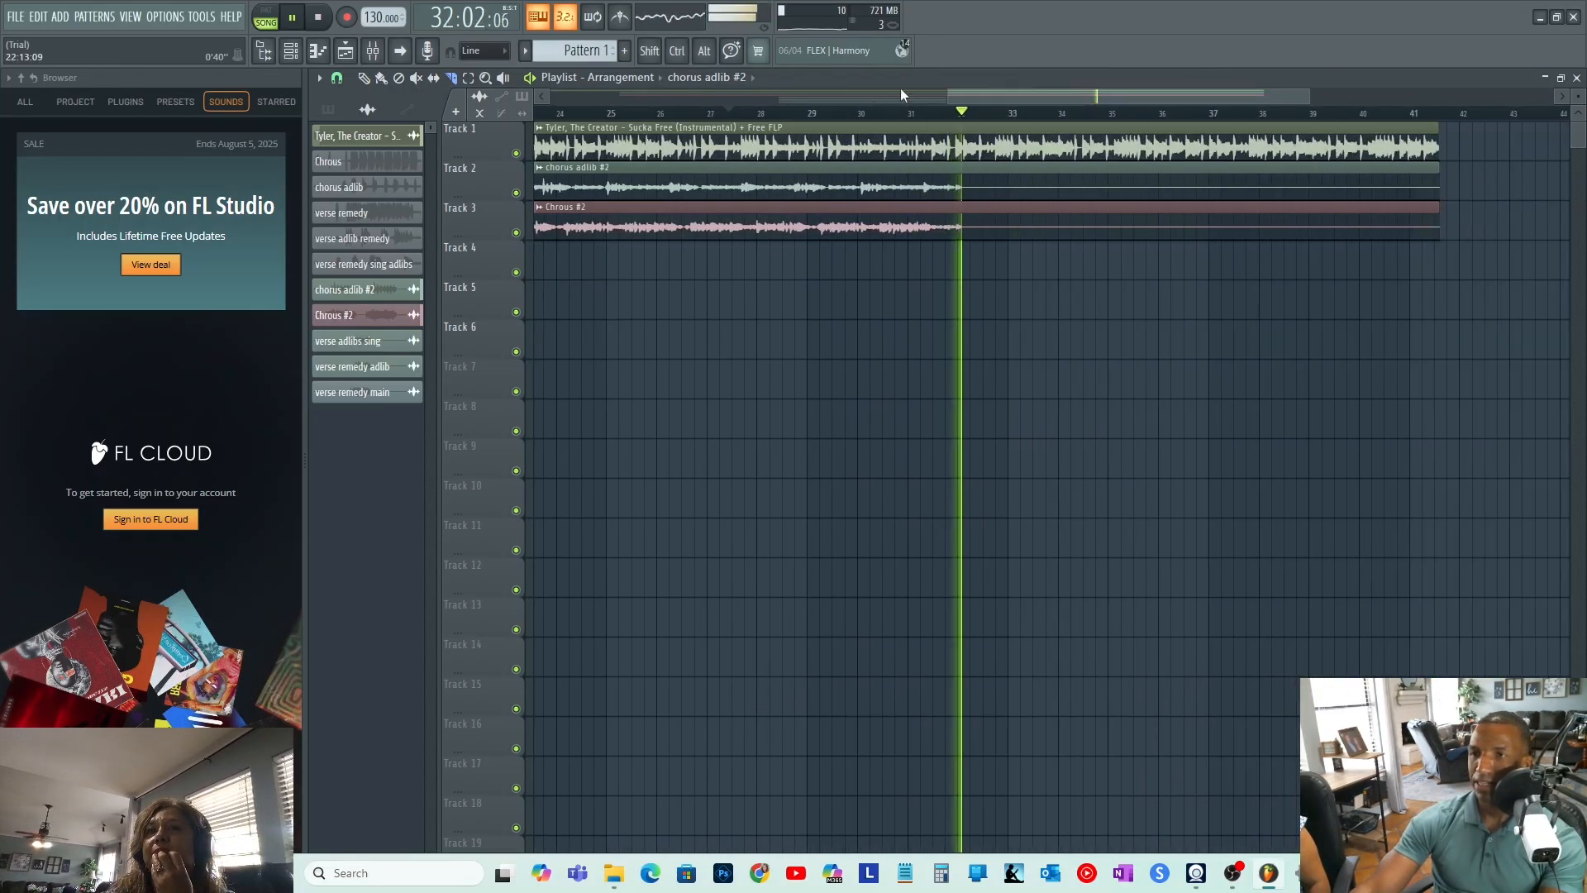
pyautogui.click(733, 113)
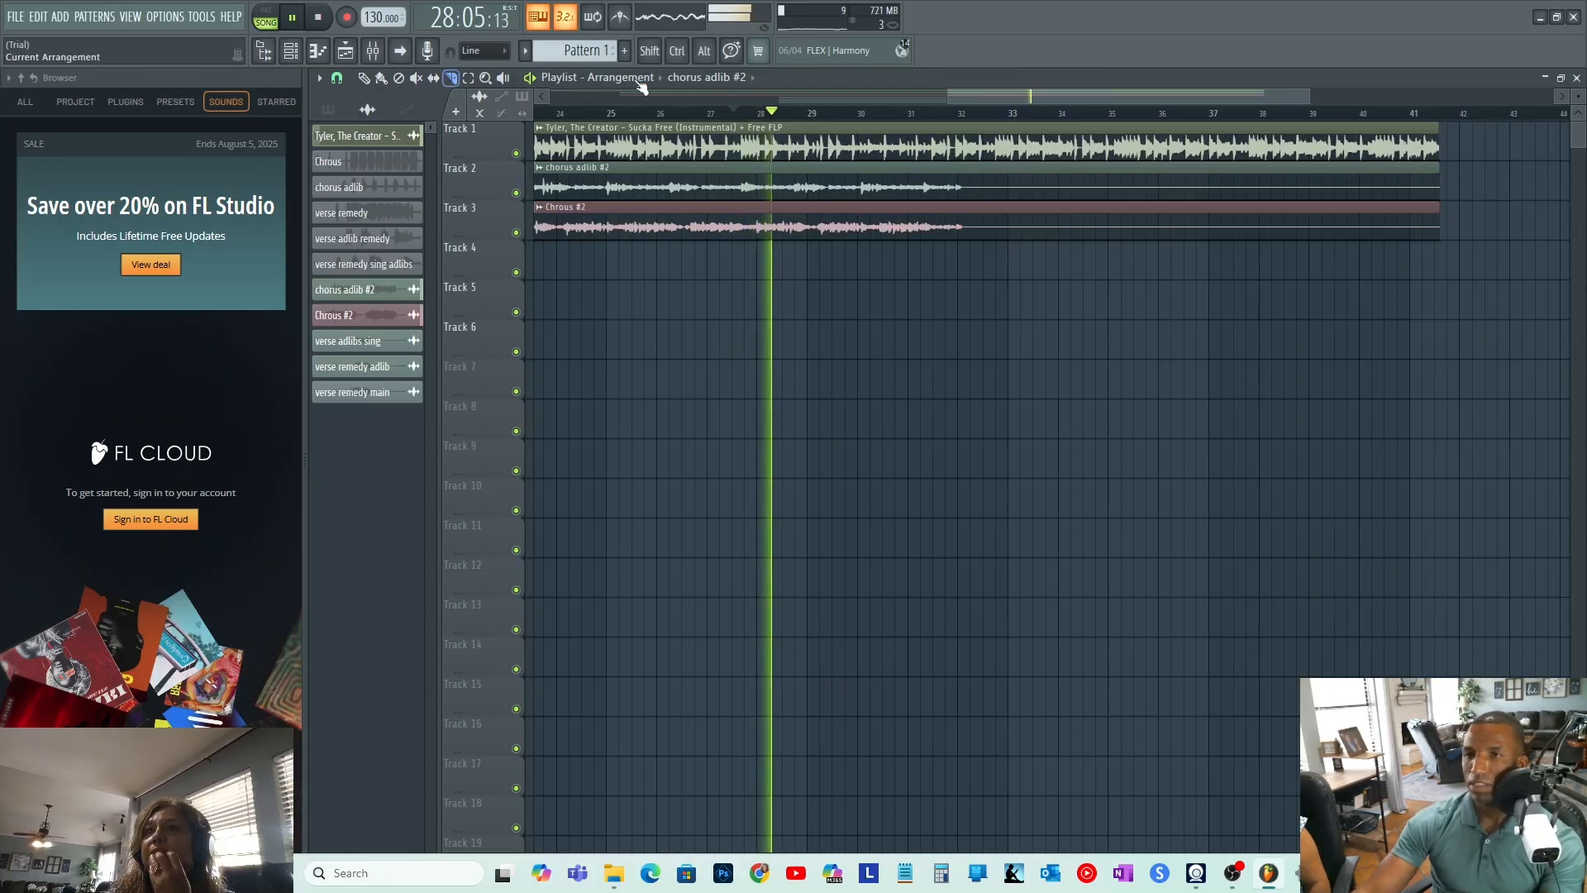
pyautogui.moveTo(980, 94); pyautogui.dragTo(1038, 106)
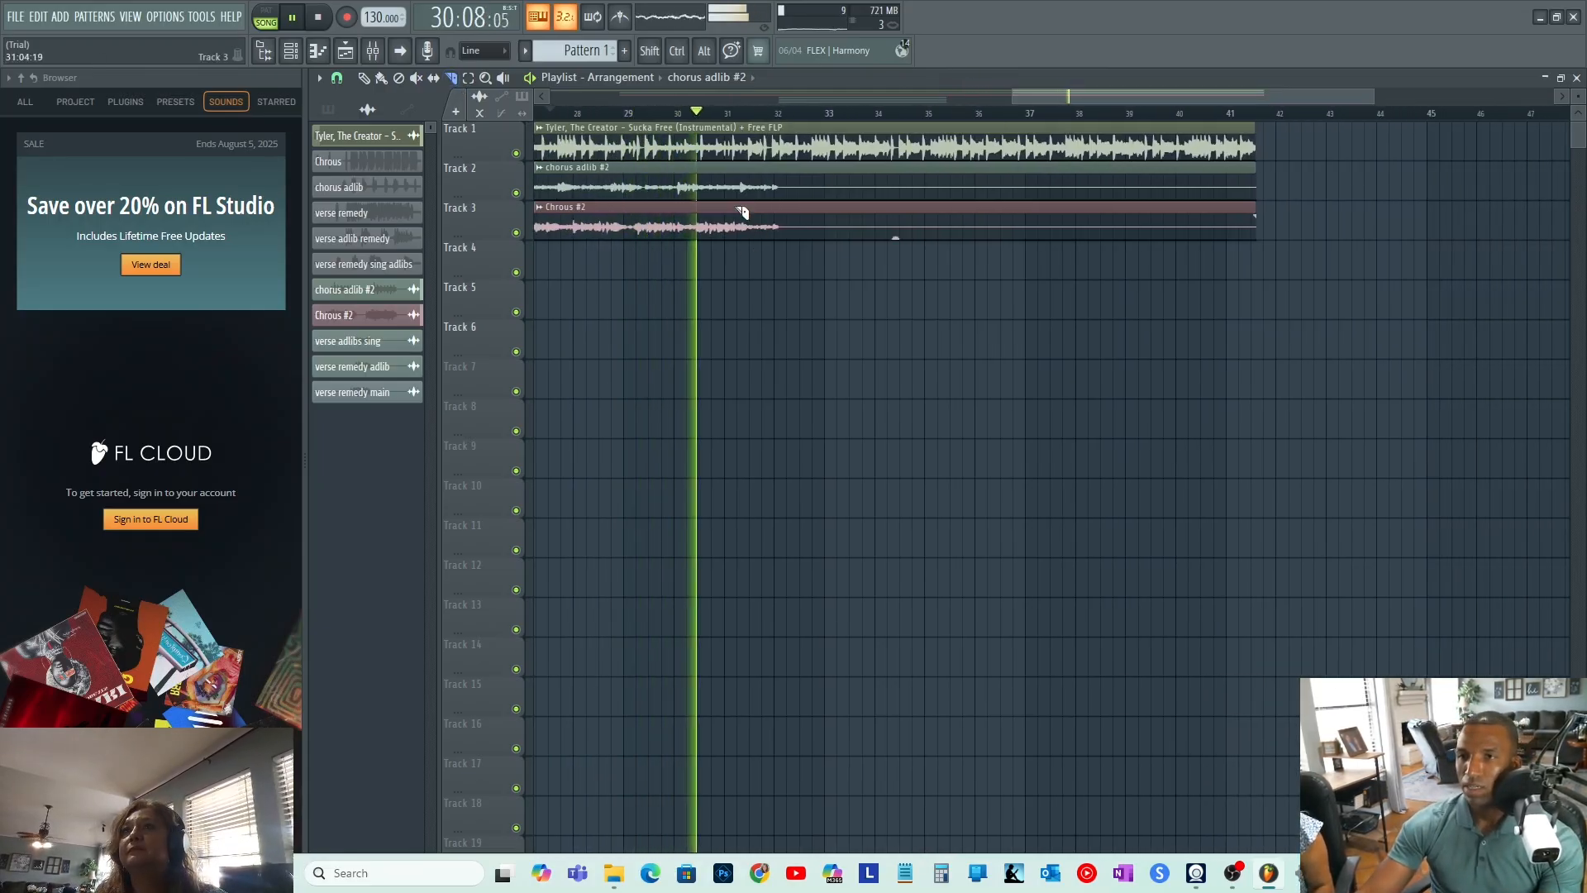
pyautogui.press('space')
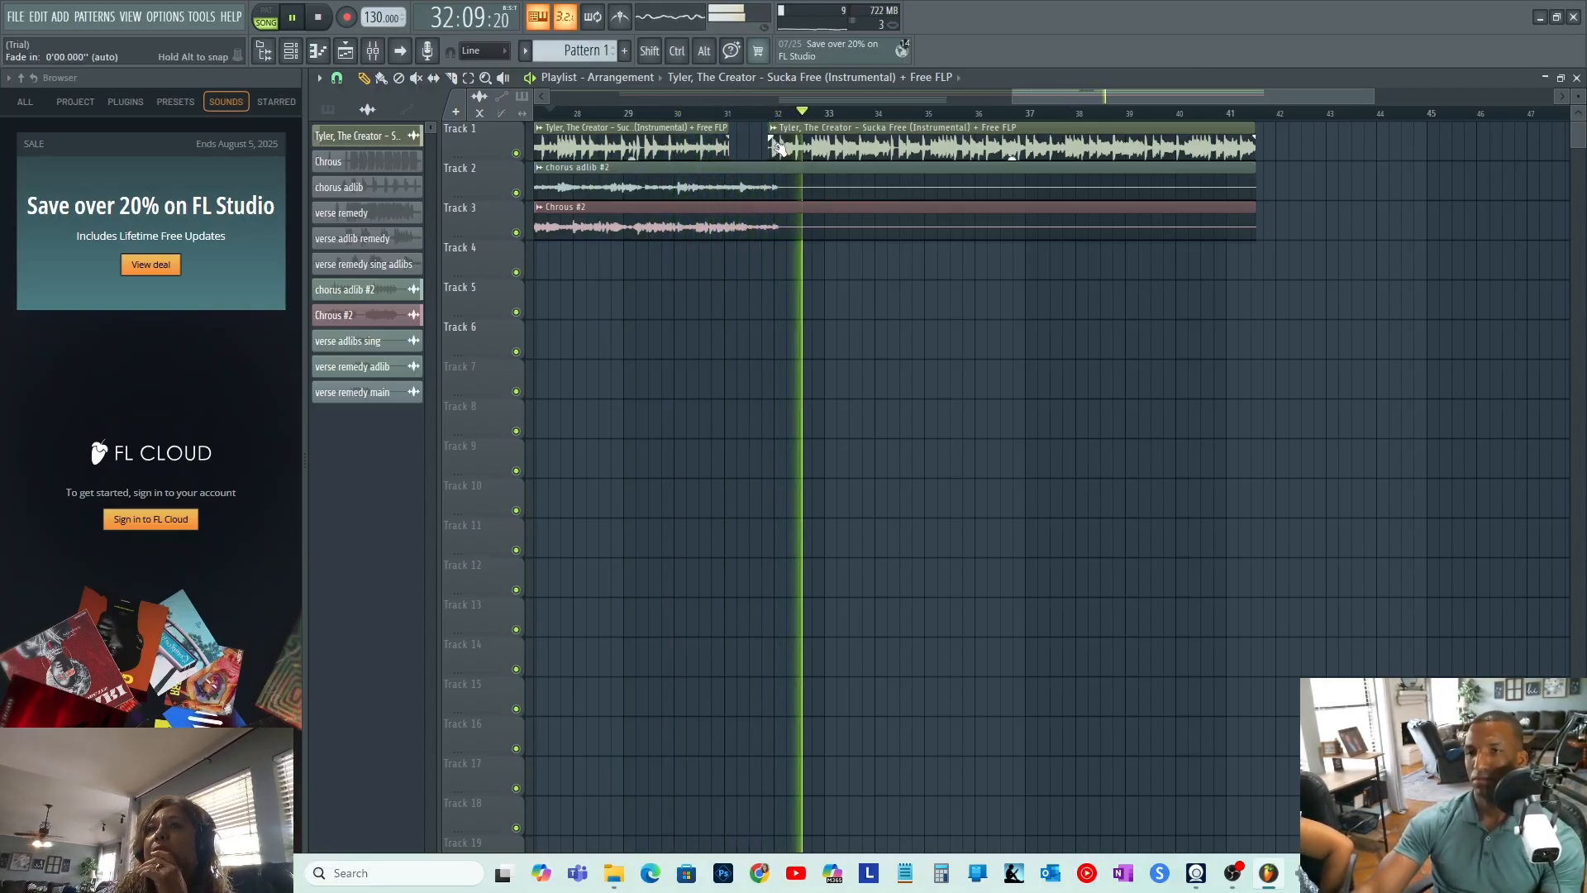
pyautogui.moveTo(770, 153); pyautogui.dragTo(747, 155)
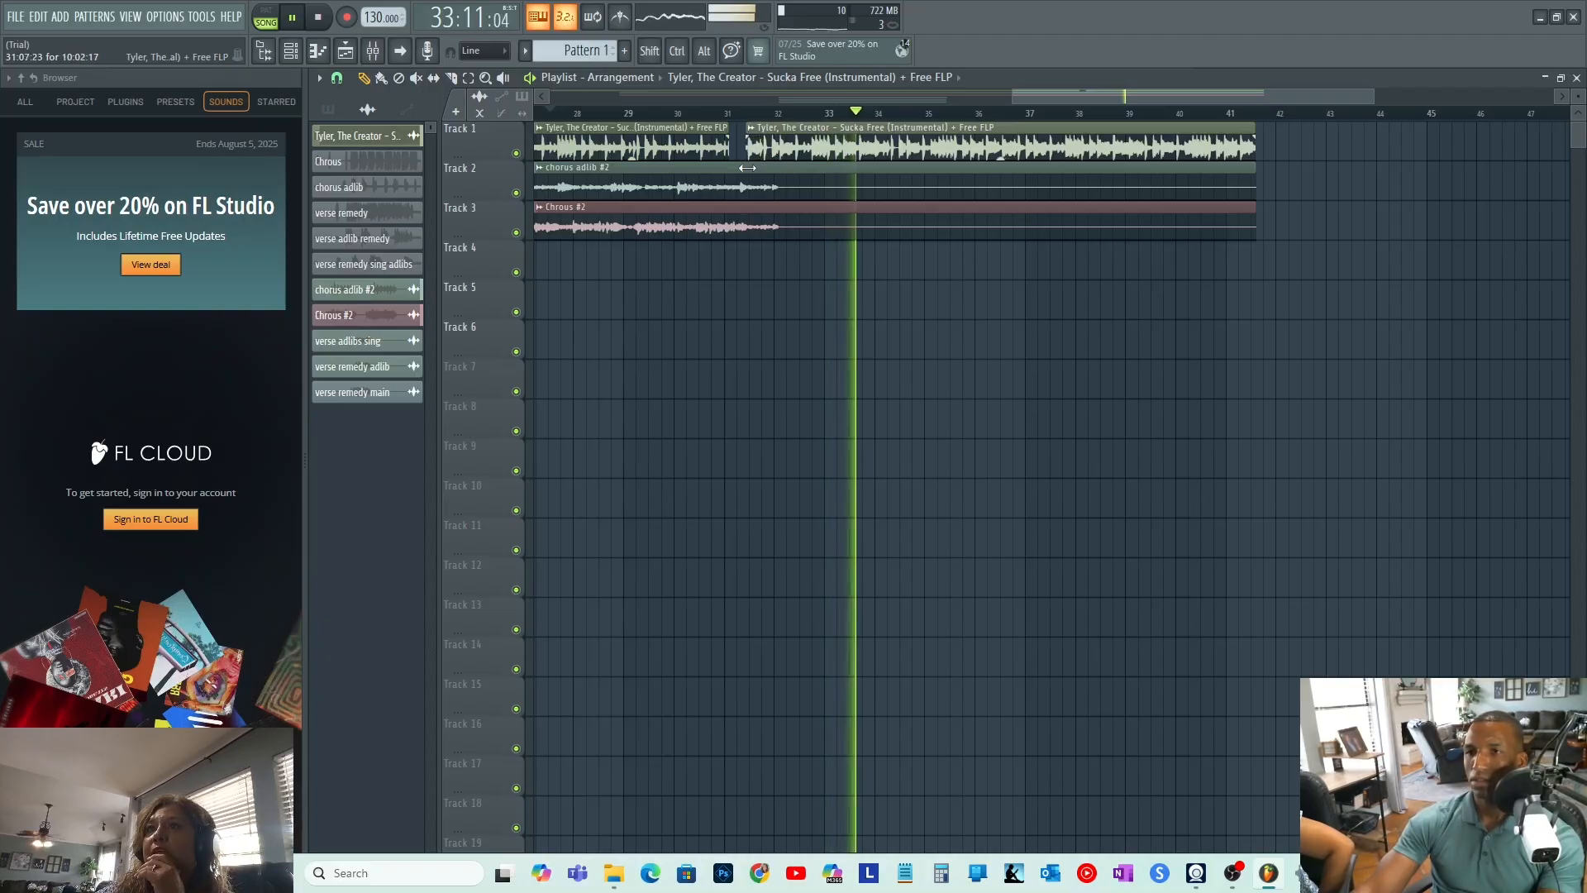
# - Replay the ending and trim the tails of the chorus adlib #2 and Chrous #2 clips to just past bar 32
pyautogui.press('space')
pyautogui.press('space')
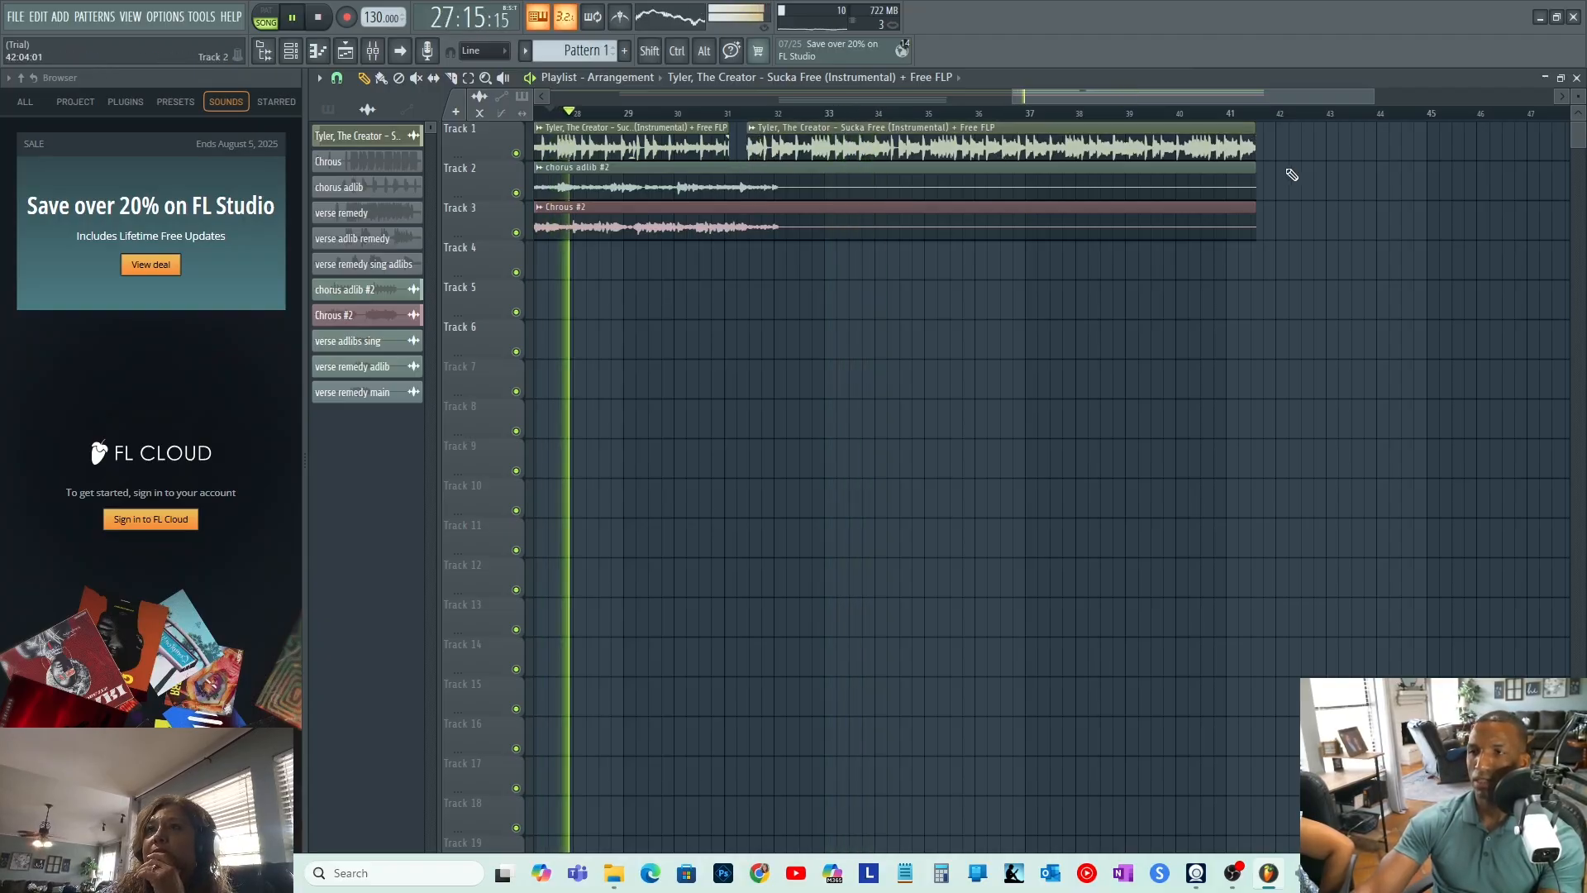
pyautogui.moveTo(1257, 190); pyautogui.dragTo(786, 256)
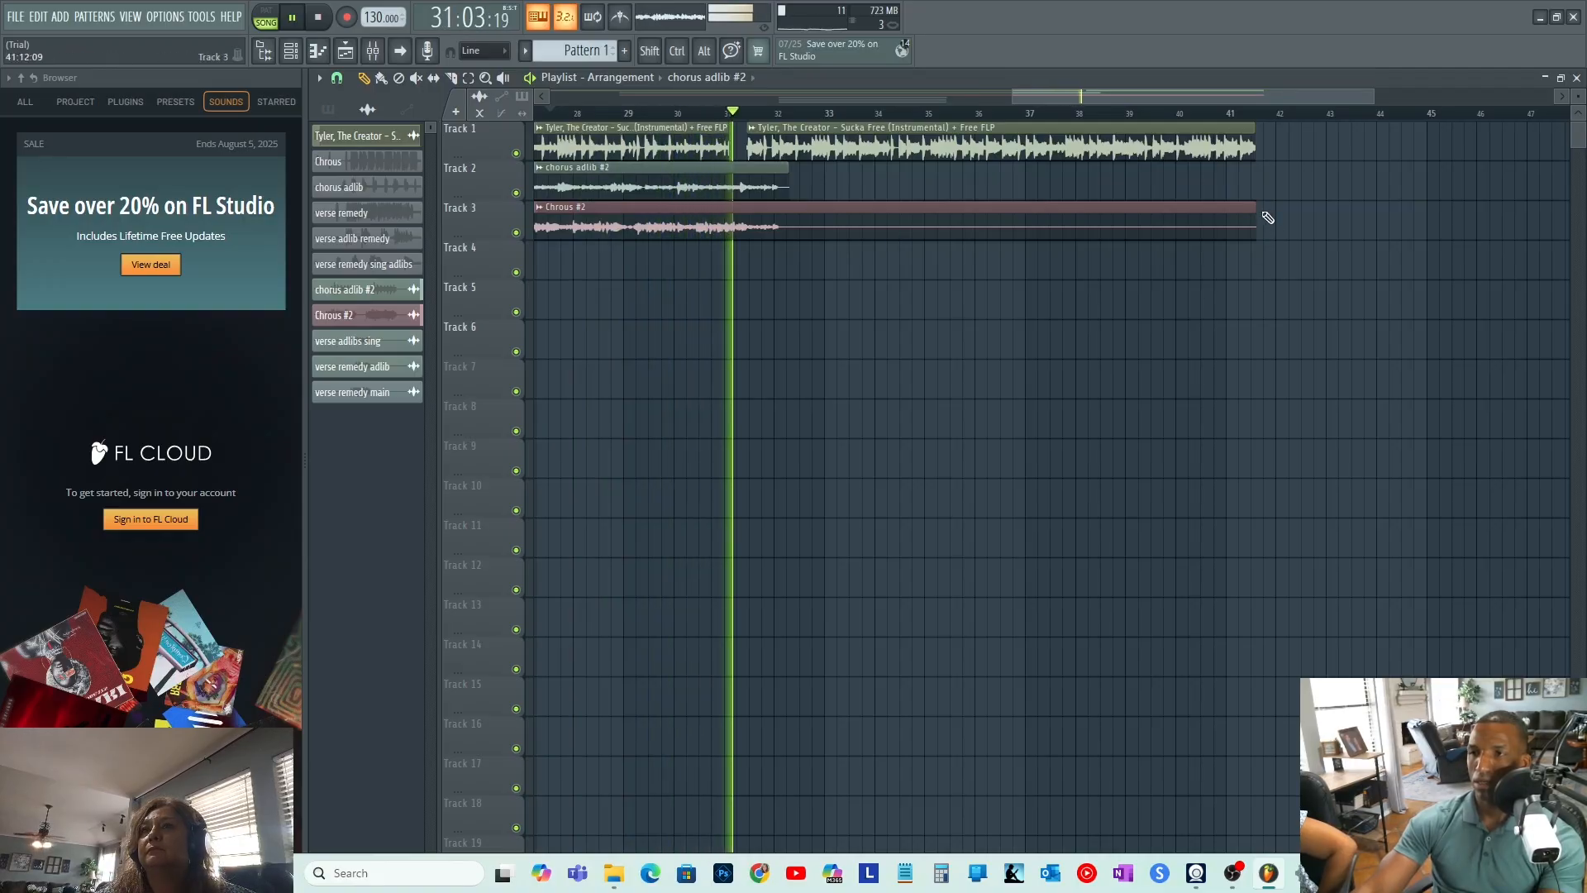
pyautogui.moveTo(1258, 216); pyautogui.dragTo(786, 290)
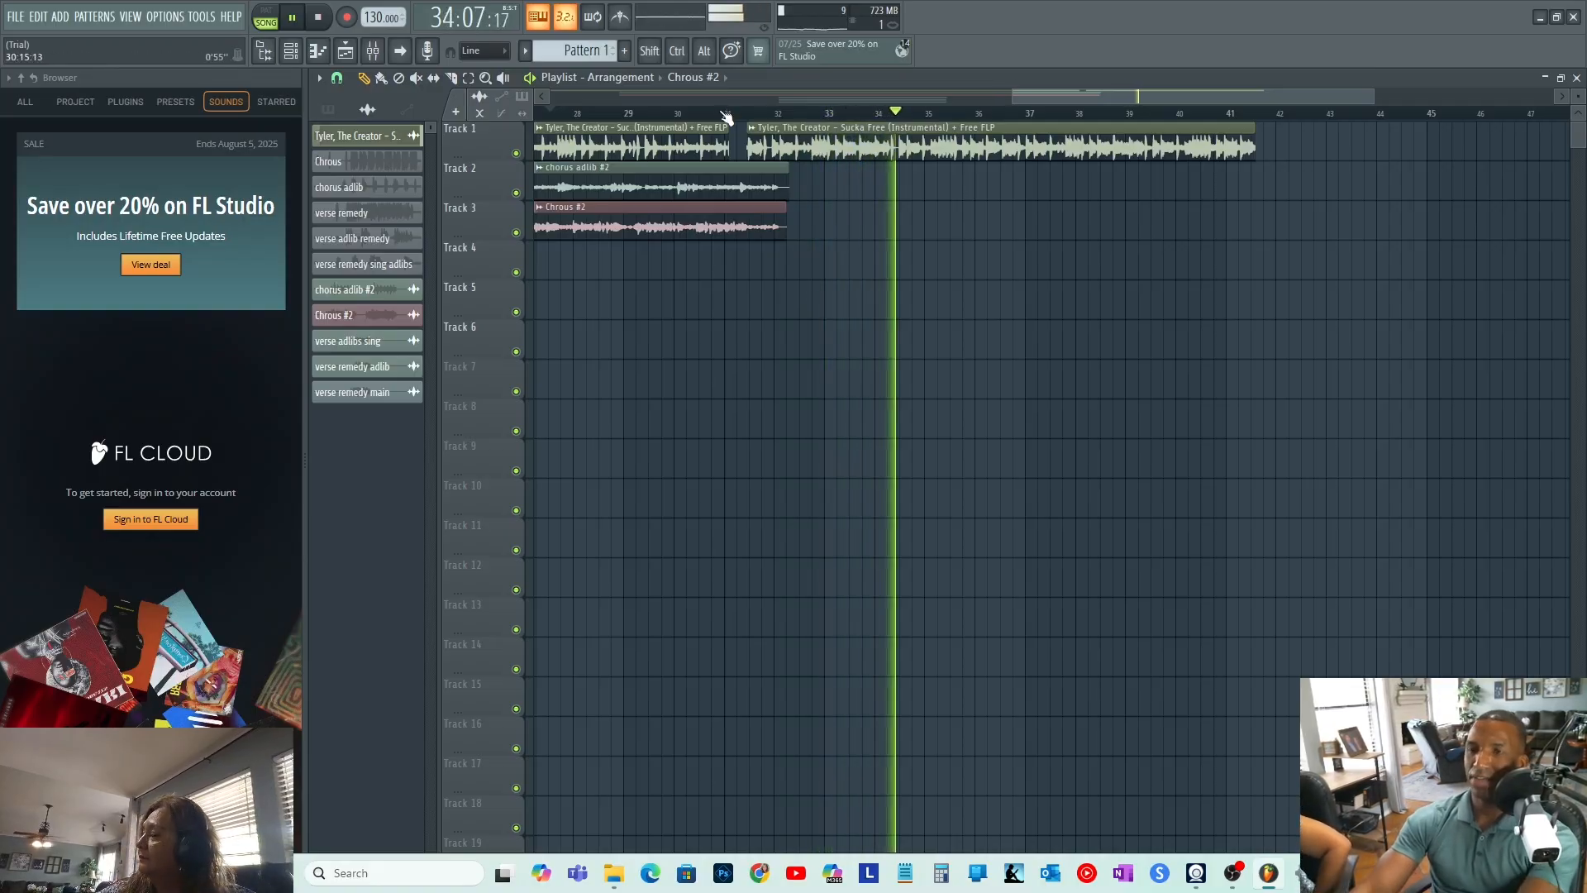
# - Play the verse section and slice the chorus adlib #2 and Chrous #2 clips on Tracks 2 and 3 at about bar 17
pyautogui.moveTo(1017, 96); pyautogui.dragTo(583, 96)
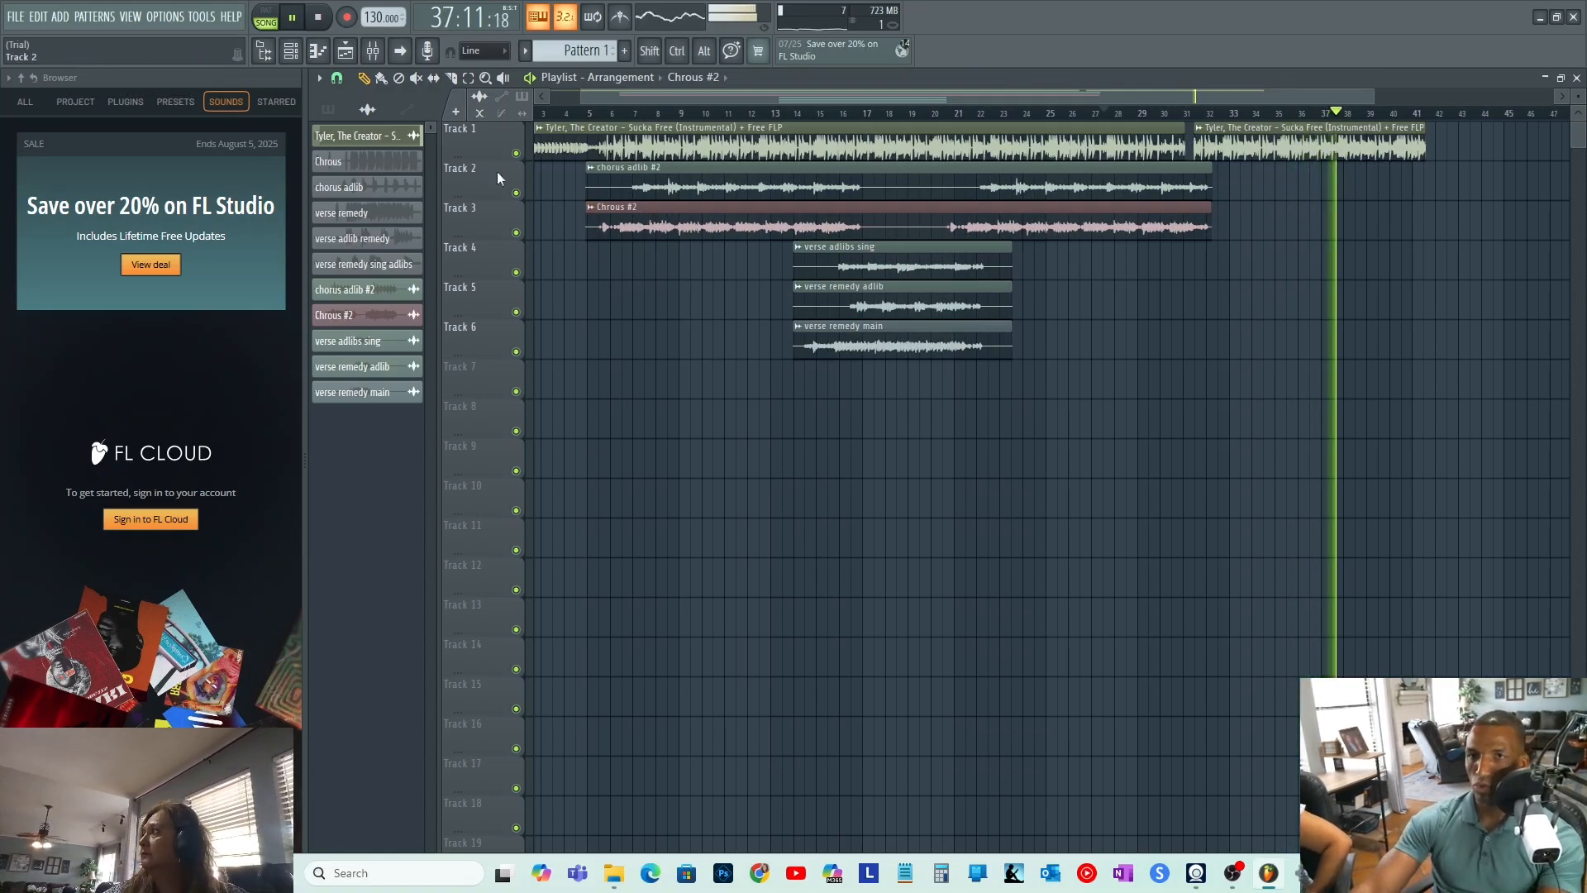
pyautogui.click(820, 114)
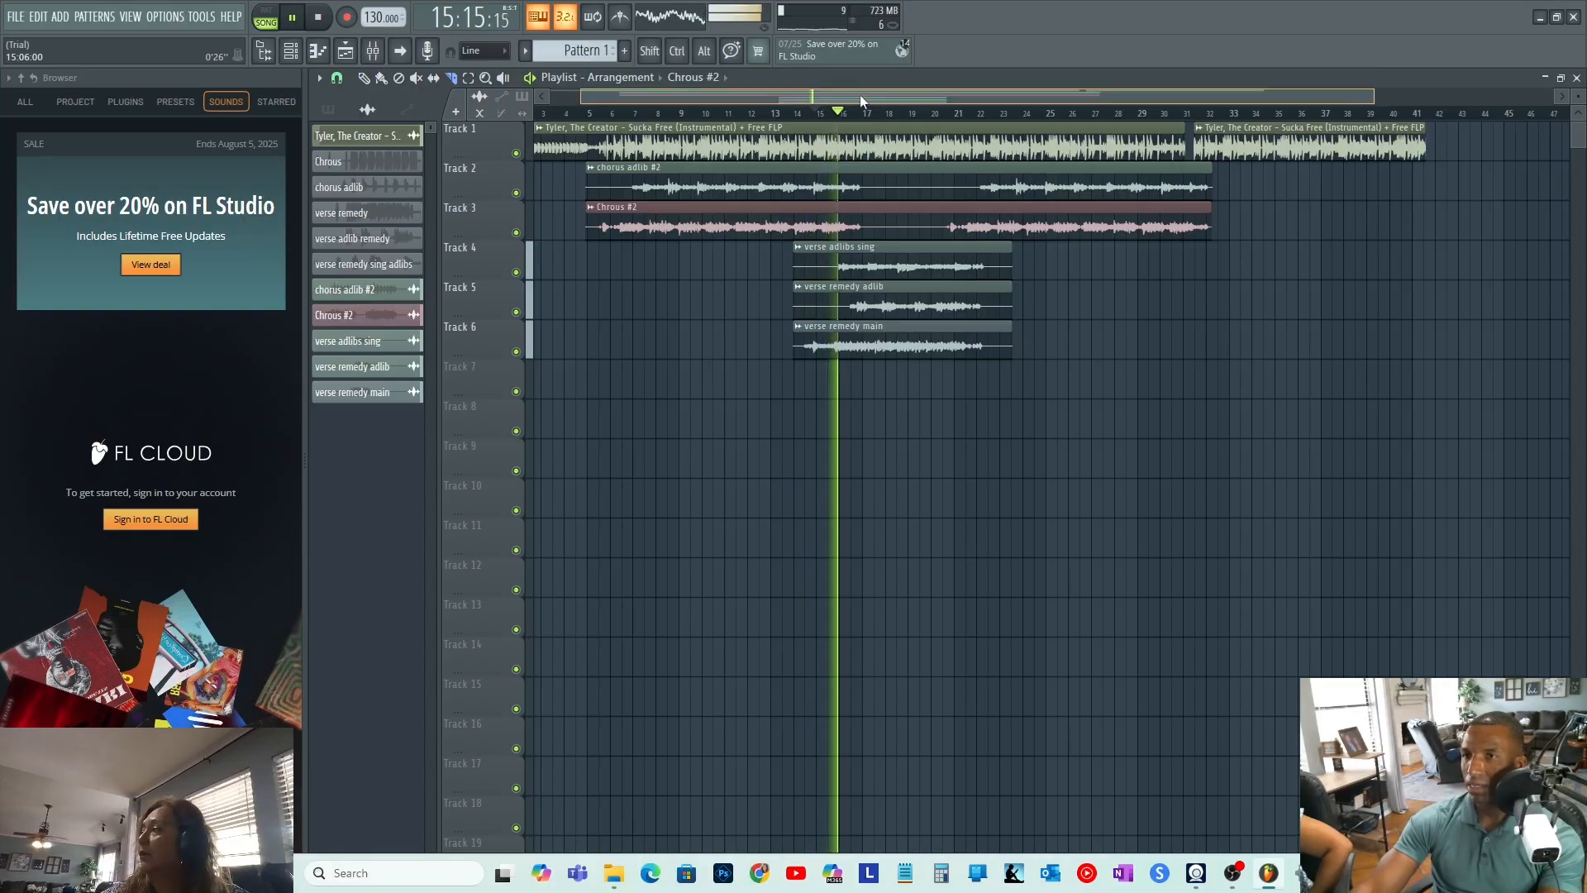
pyautogui.moveTo(860, 95); pyautogui.dragTo(876, 98)
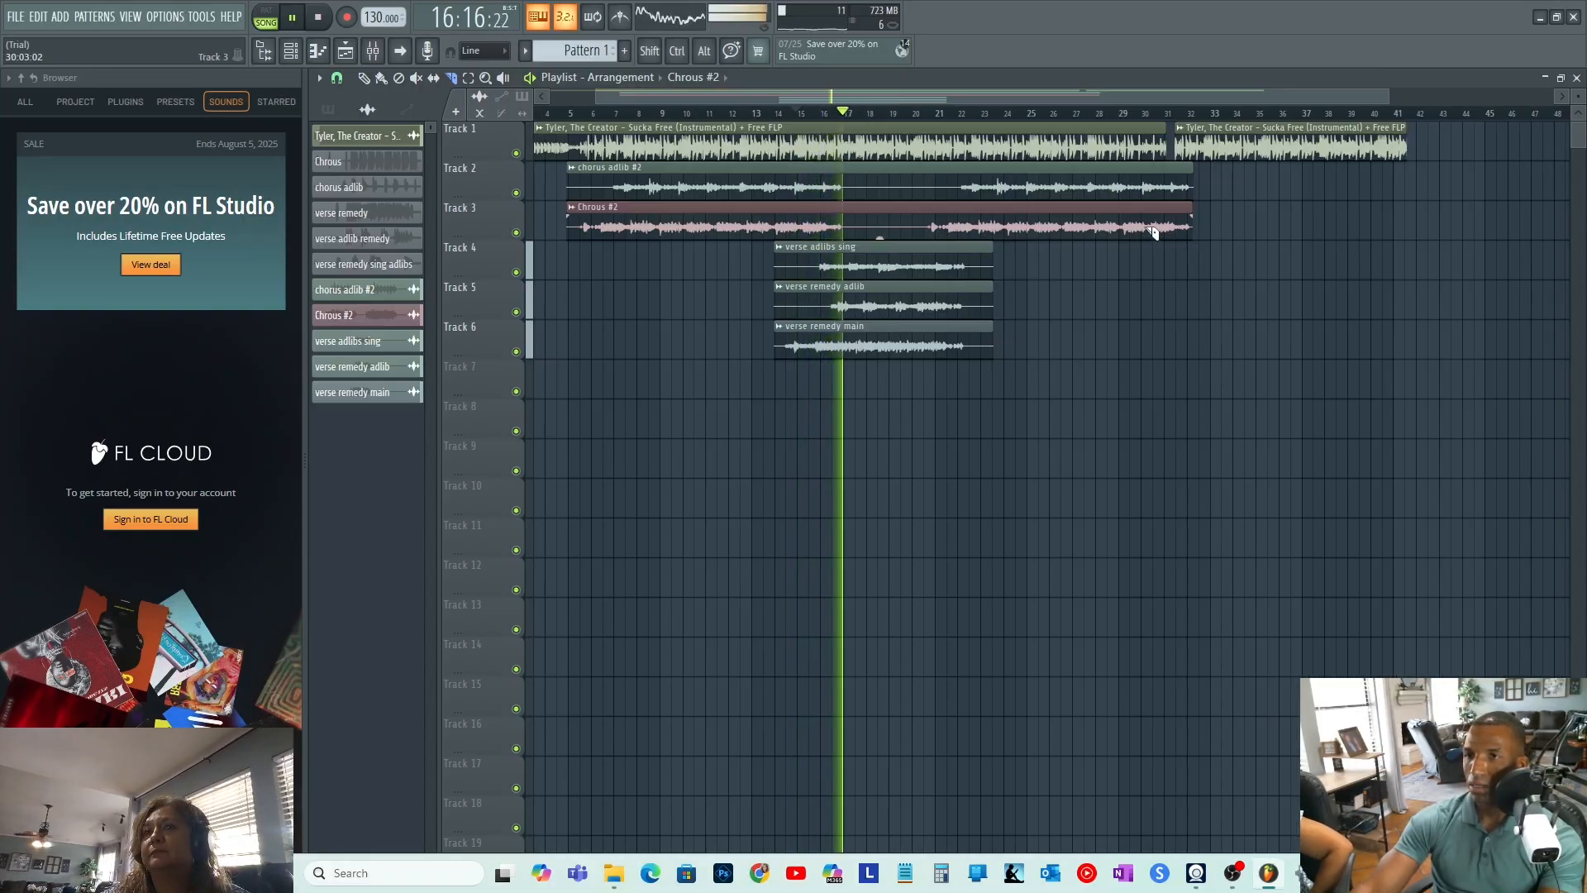
pyautogui.press('space')
pyautogui.moveTo(1390, 96); pyautogui.dragTo(1030, 96)
pyautogui.press('space')
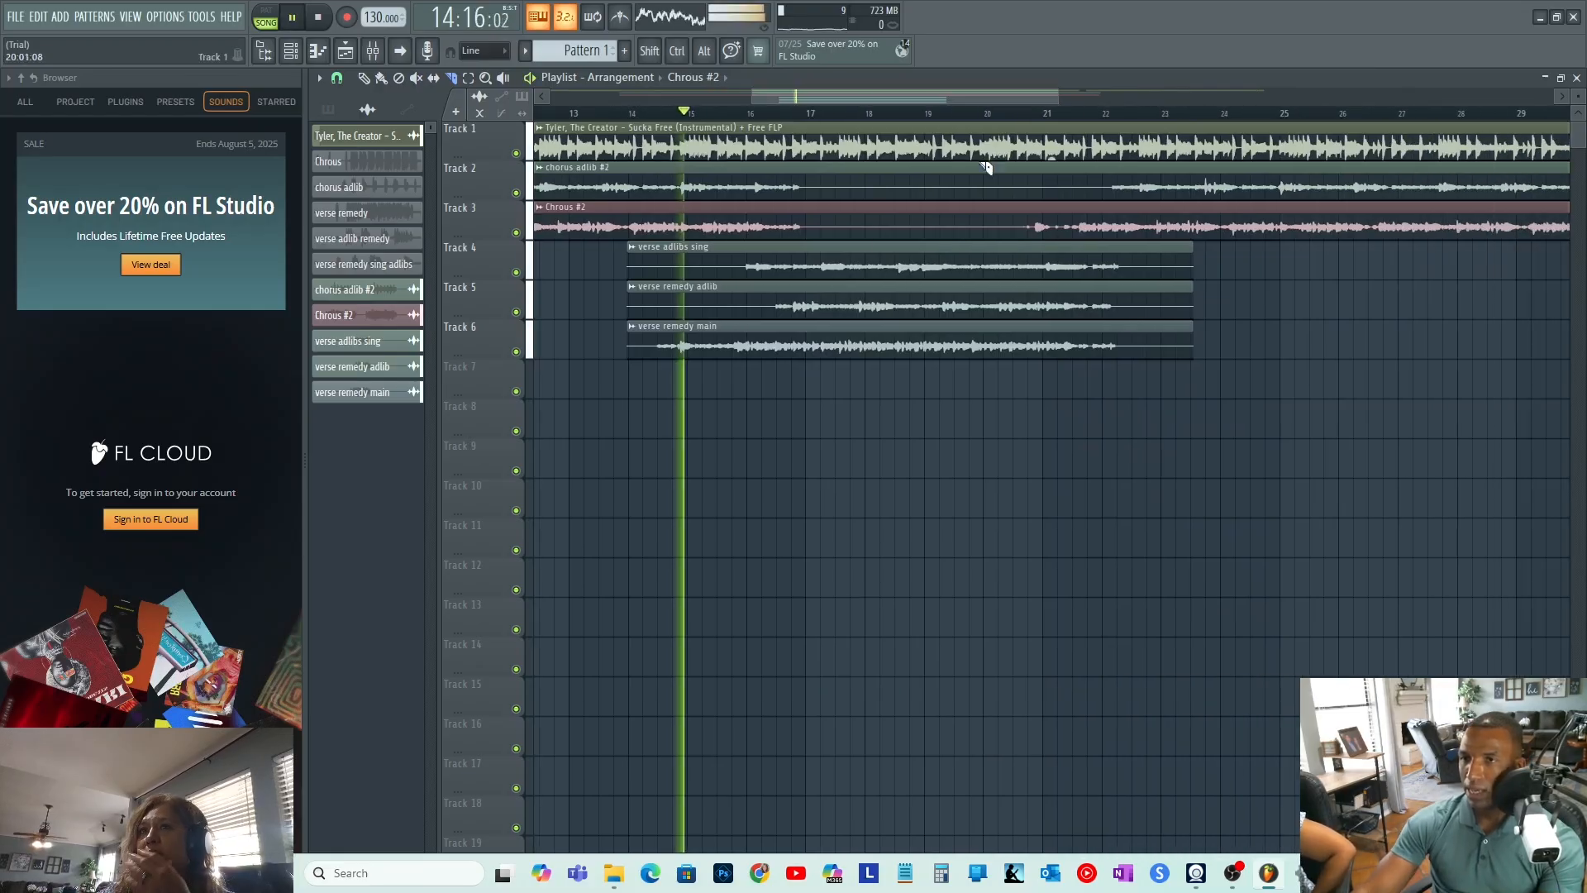
pyautogui.moveTo(816, 134); pyautogui.dragTo(816, 175)
pyautogui.press('space')
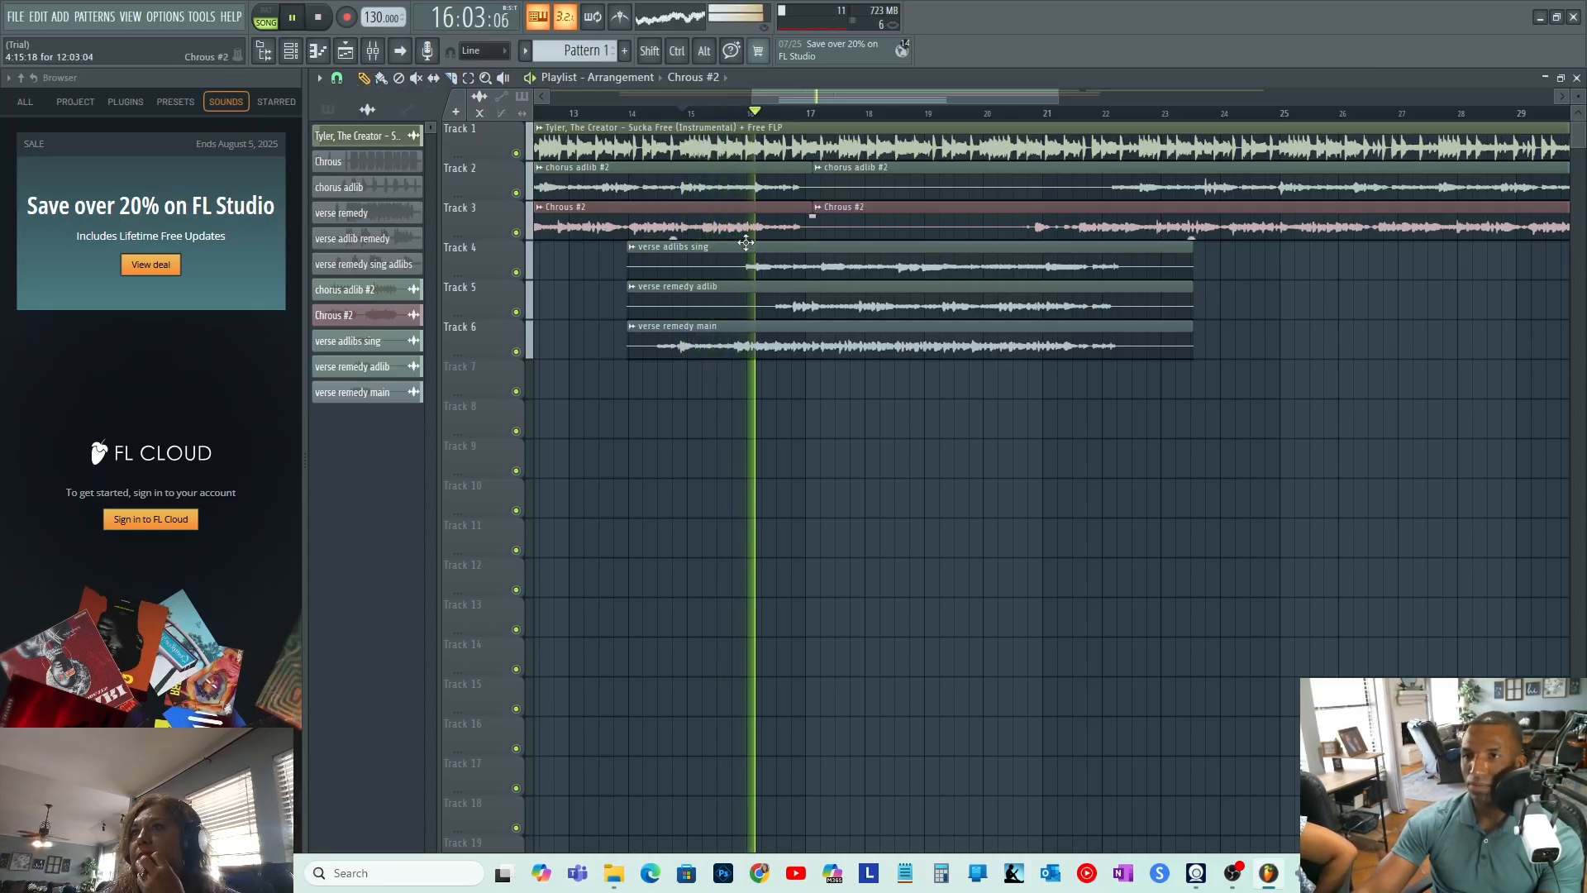
# - Shorten the first chorus clips on Tracks 2 and 3 so both end shortly after bar 16
pyautogui.press('space')
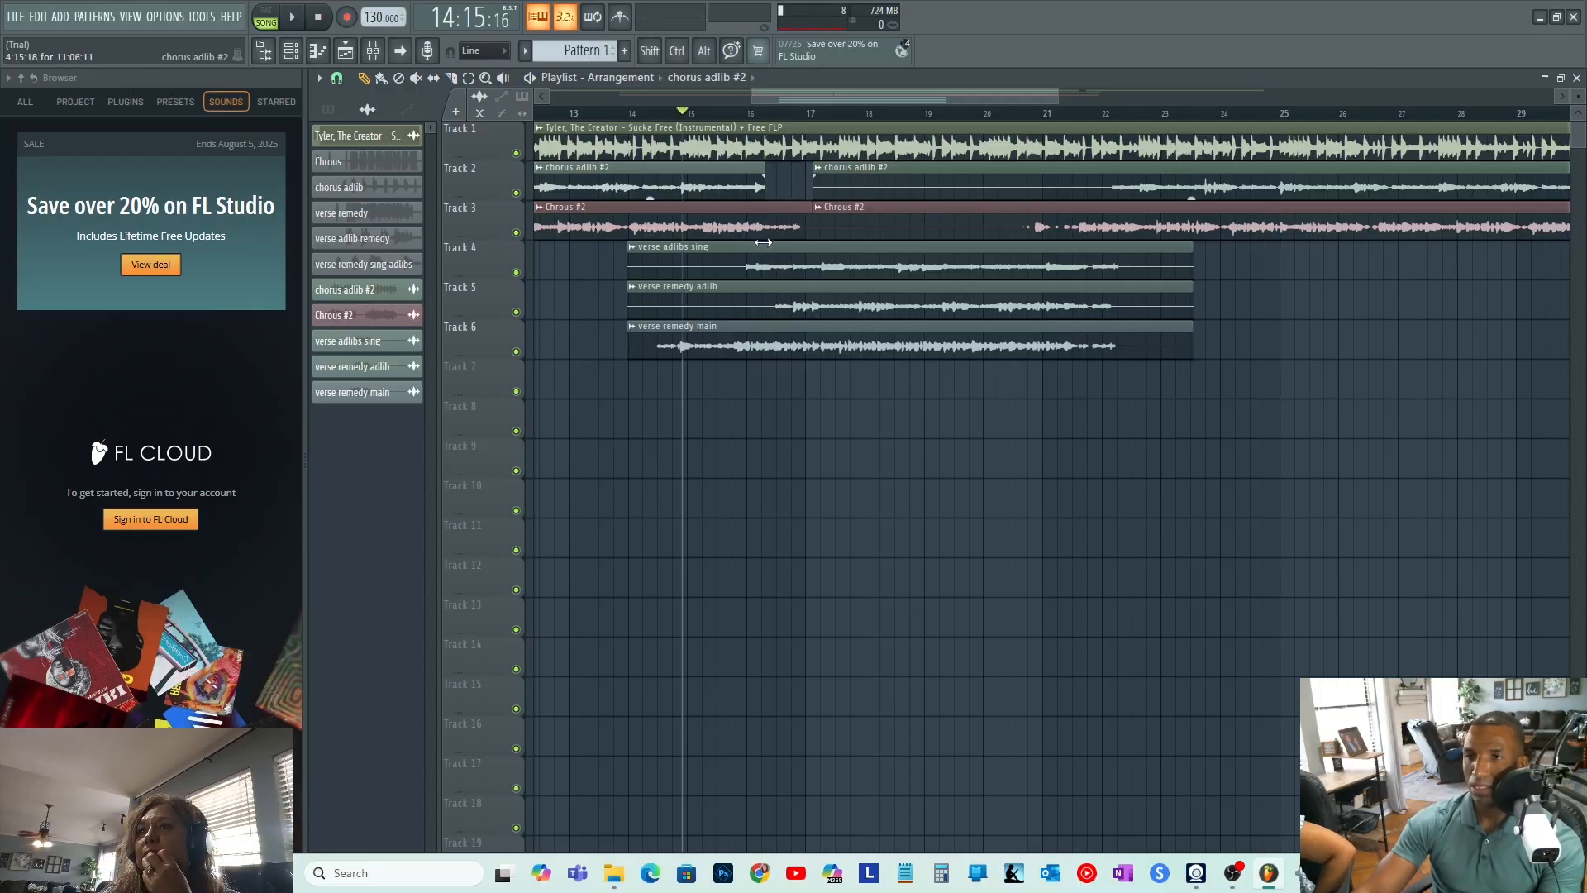
pyautogui.press('space')
pyautogui.moveTo(808, 220); pyautogui.dragTo(769, 222)
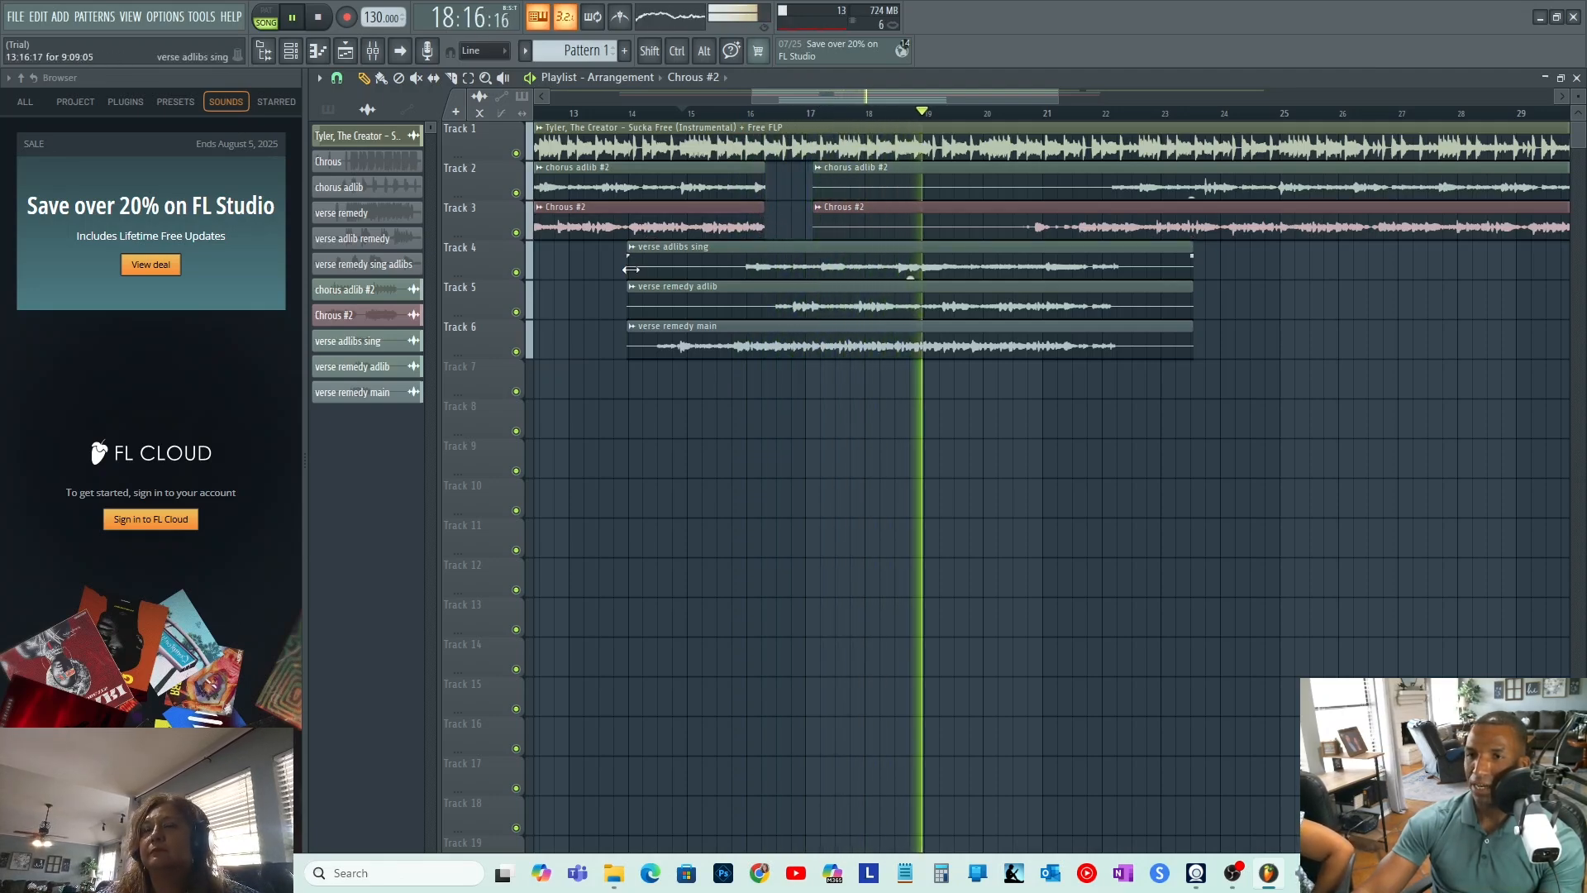
# - Trim the verse adlibs sing clip on Track 4 to run from just before bar 16 to just before bar 22
pyautogui.moveTo(631, 272); pyautogui.dragTo(742, 272)
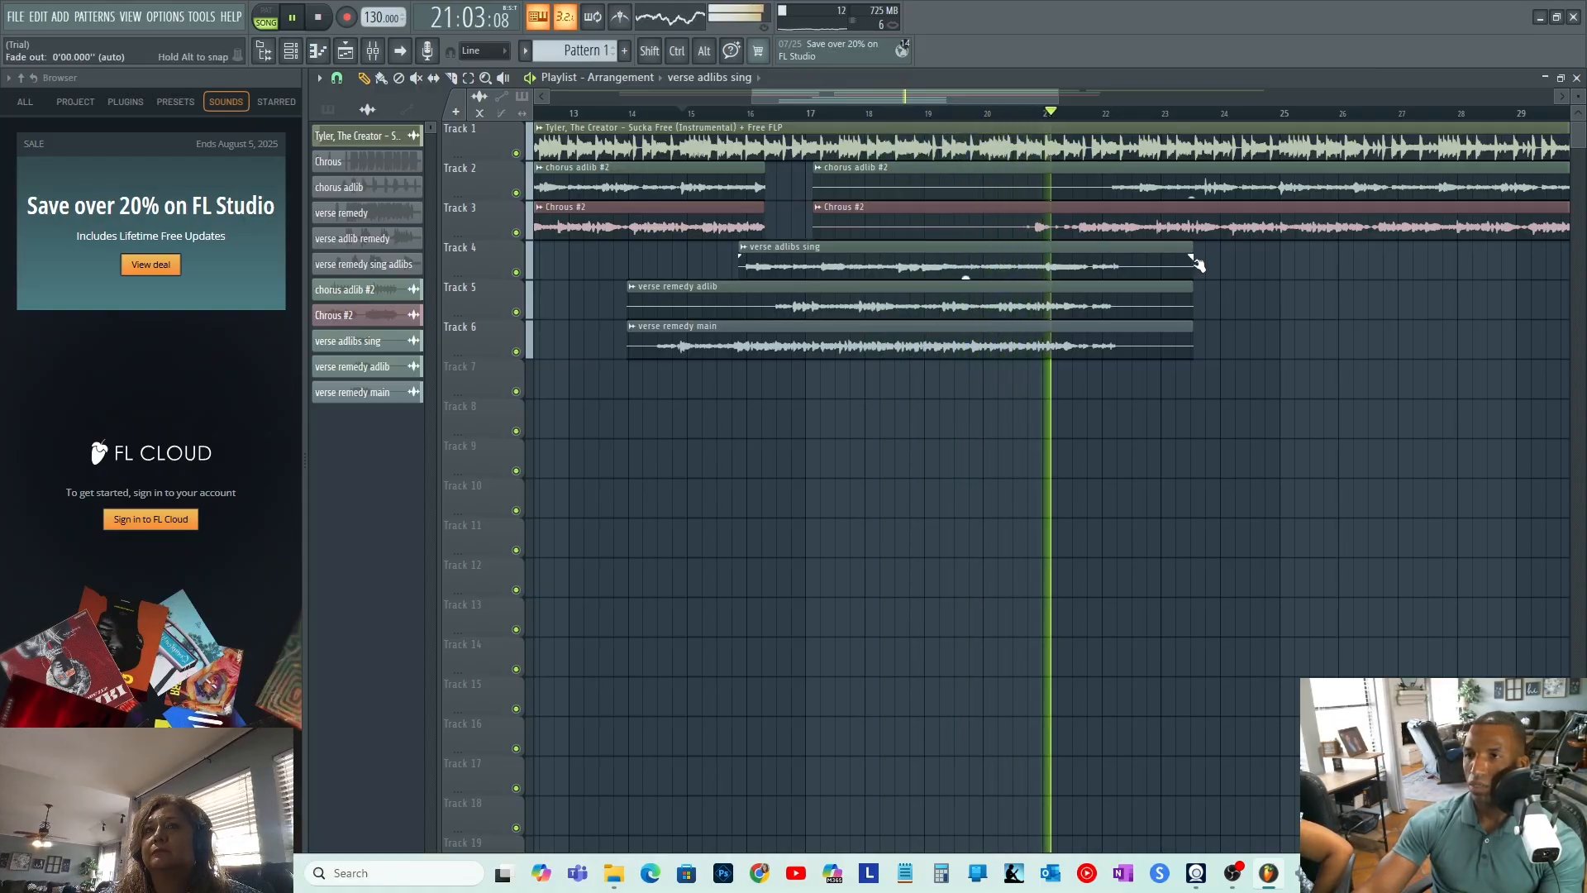
pyautogui.moveTo(1196, 246); pyautogui.dragTo(1091, 248)
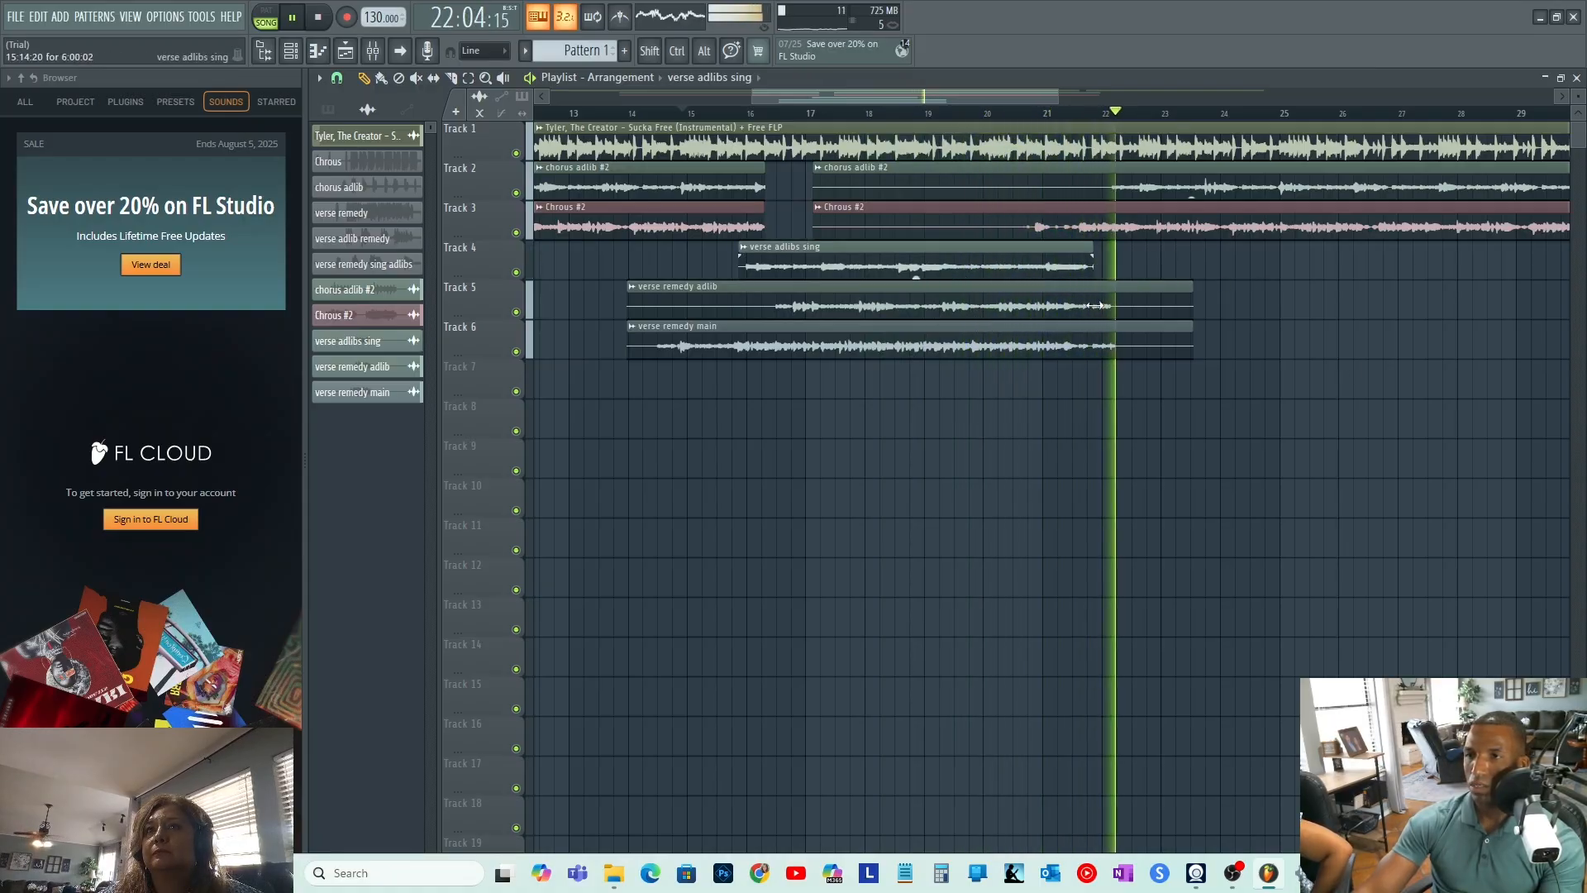
pyautogui.press('space')
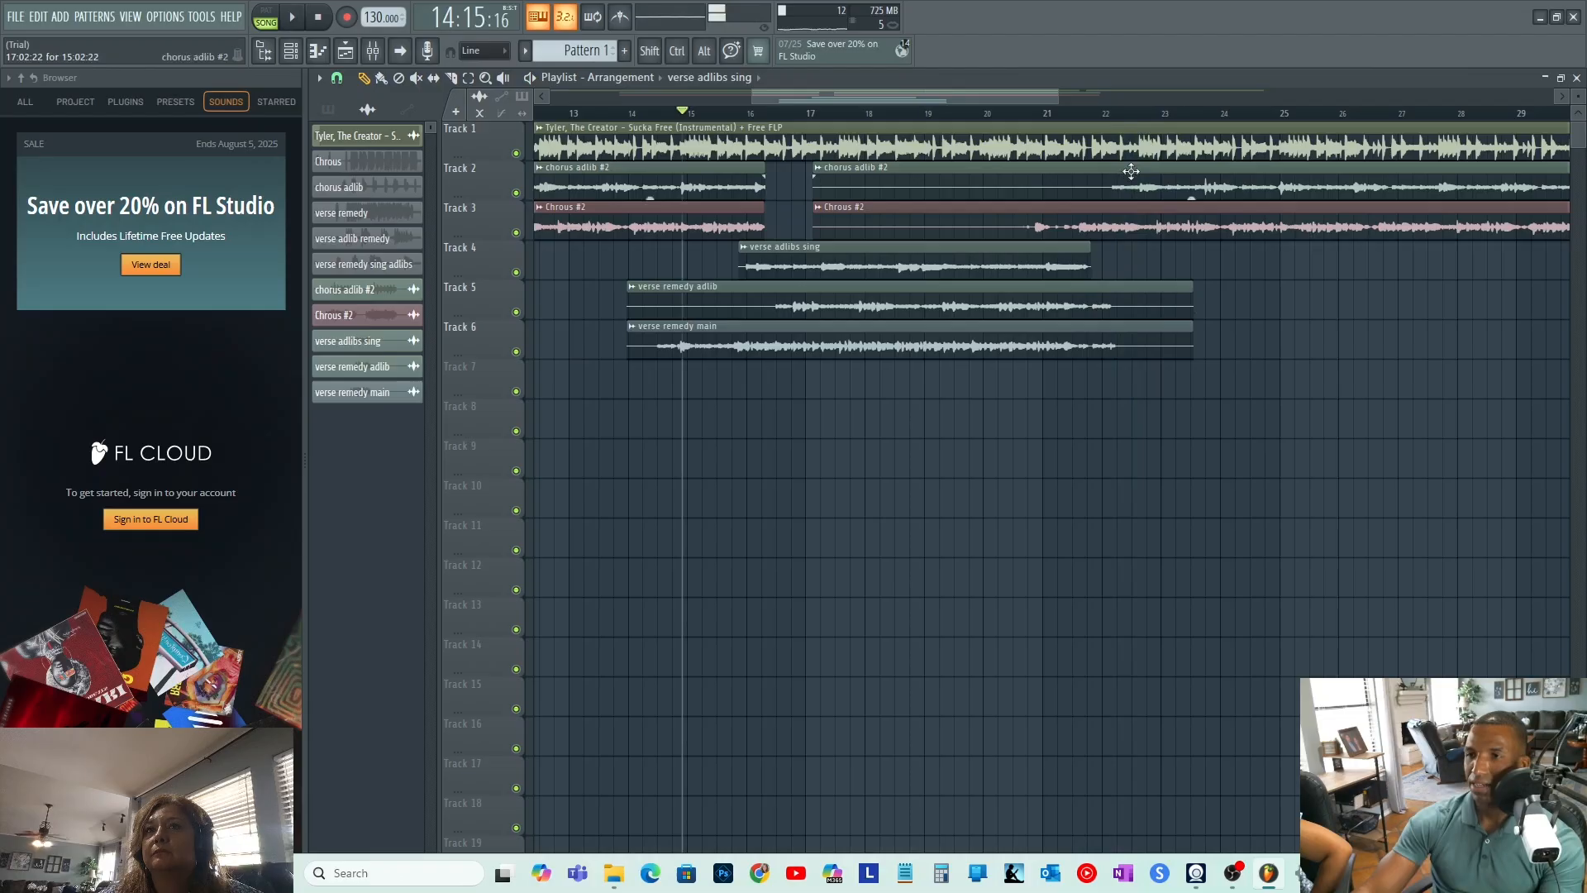
# - Trim the verse remedy adlib and main clips to end just before bar 22 and start where their vocals enter in bars 16 and 14
pyautogui.click(1079, 117)
pyautogui.press('space')
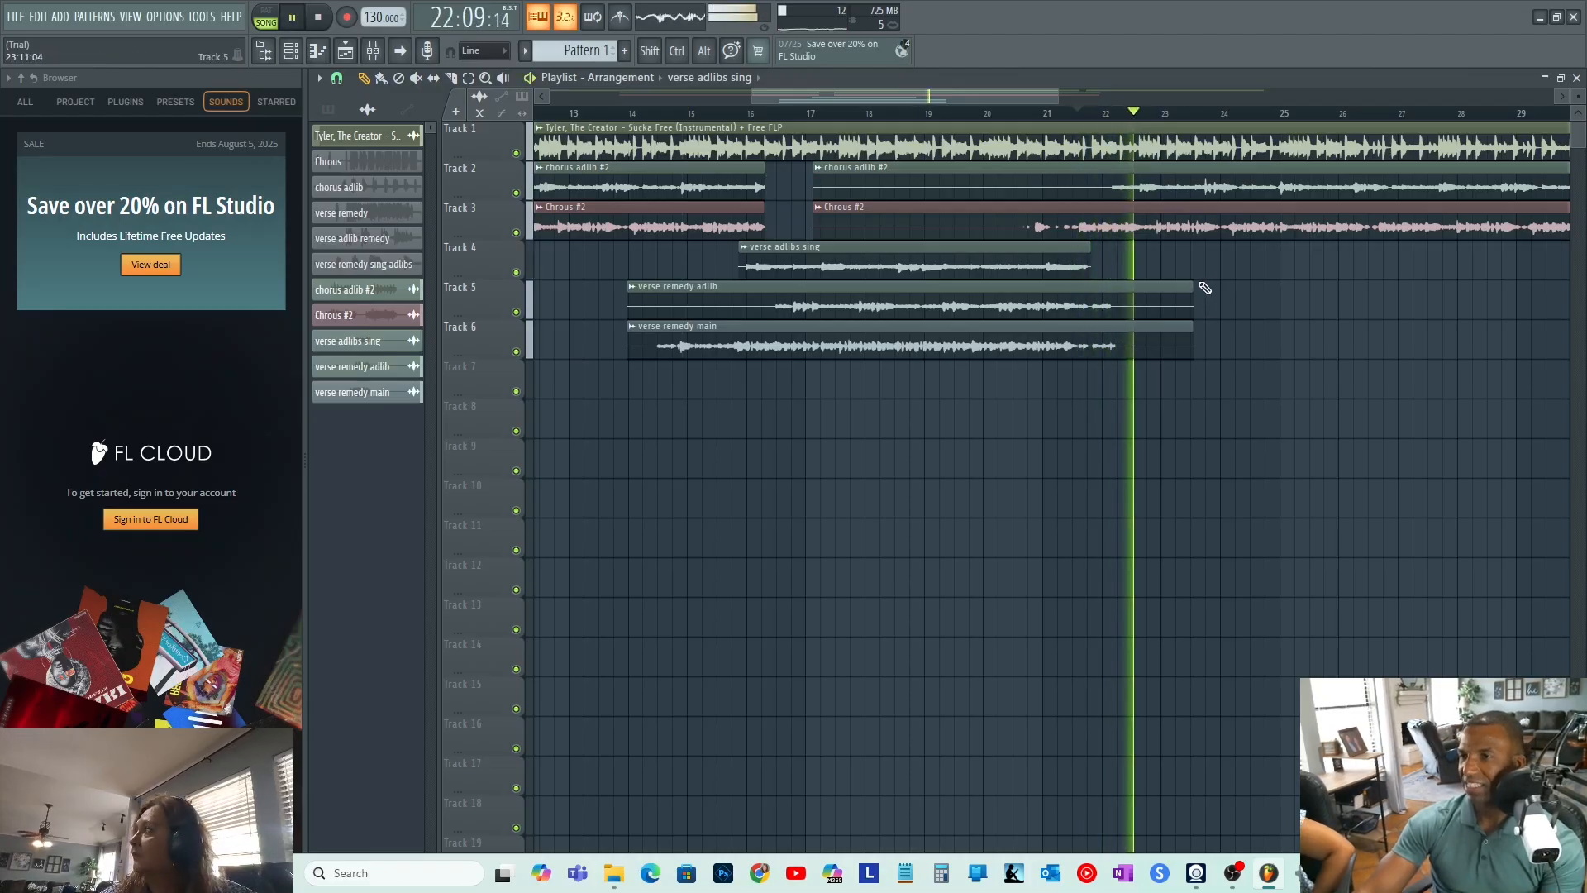
pyautogui.press('space')
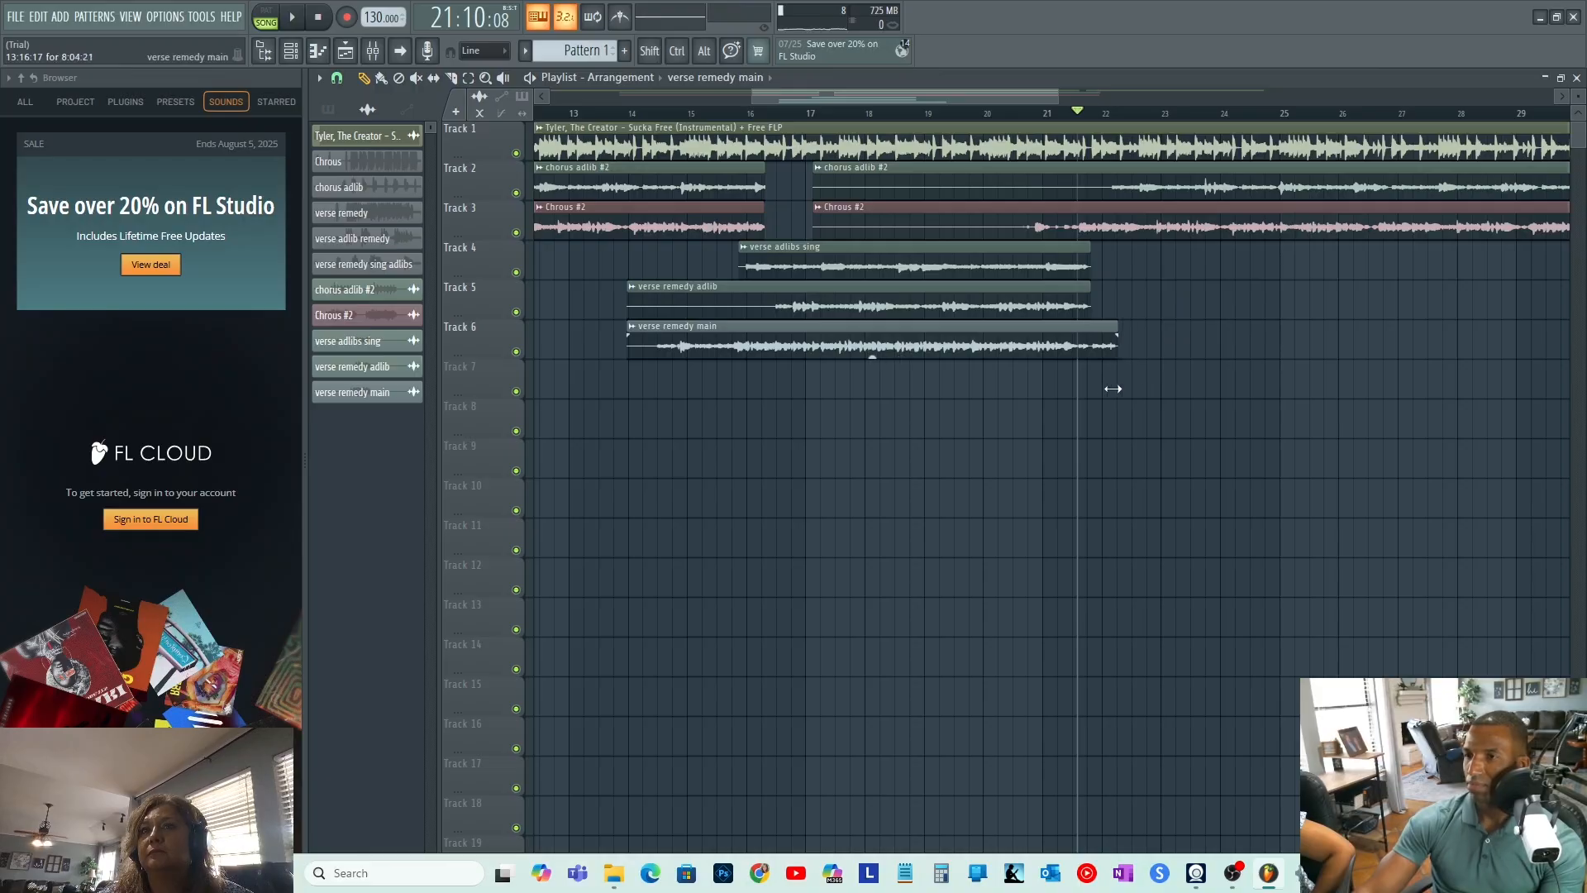
pyautogui.press('space')
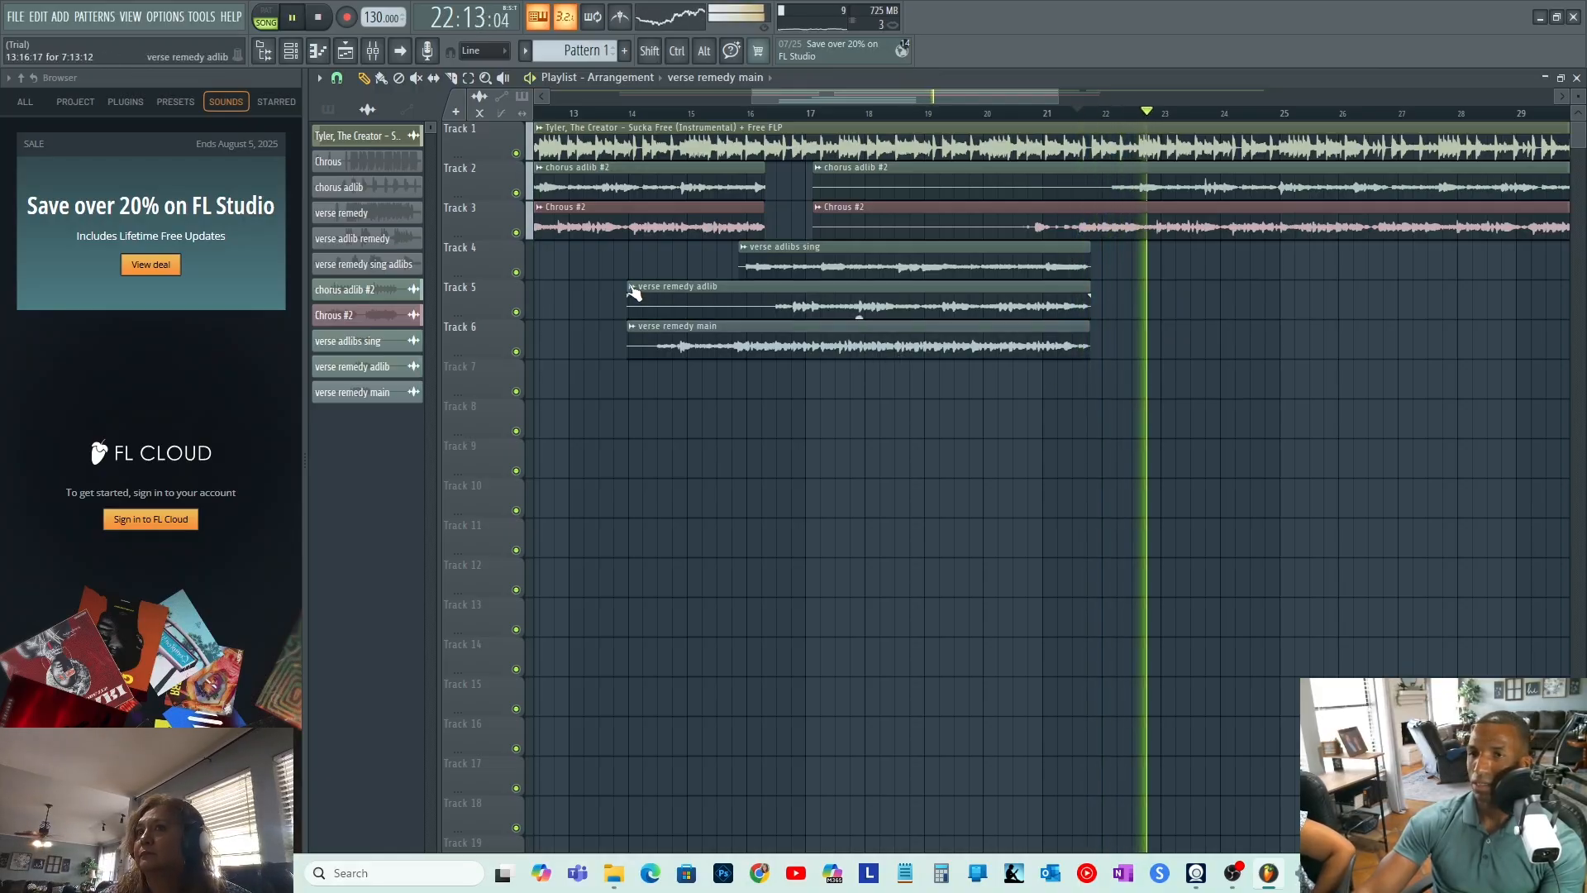
pyautogui.moveTo(626, 286); pyautogui.dragTo(773, 287)
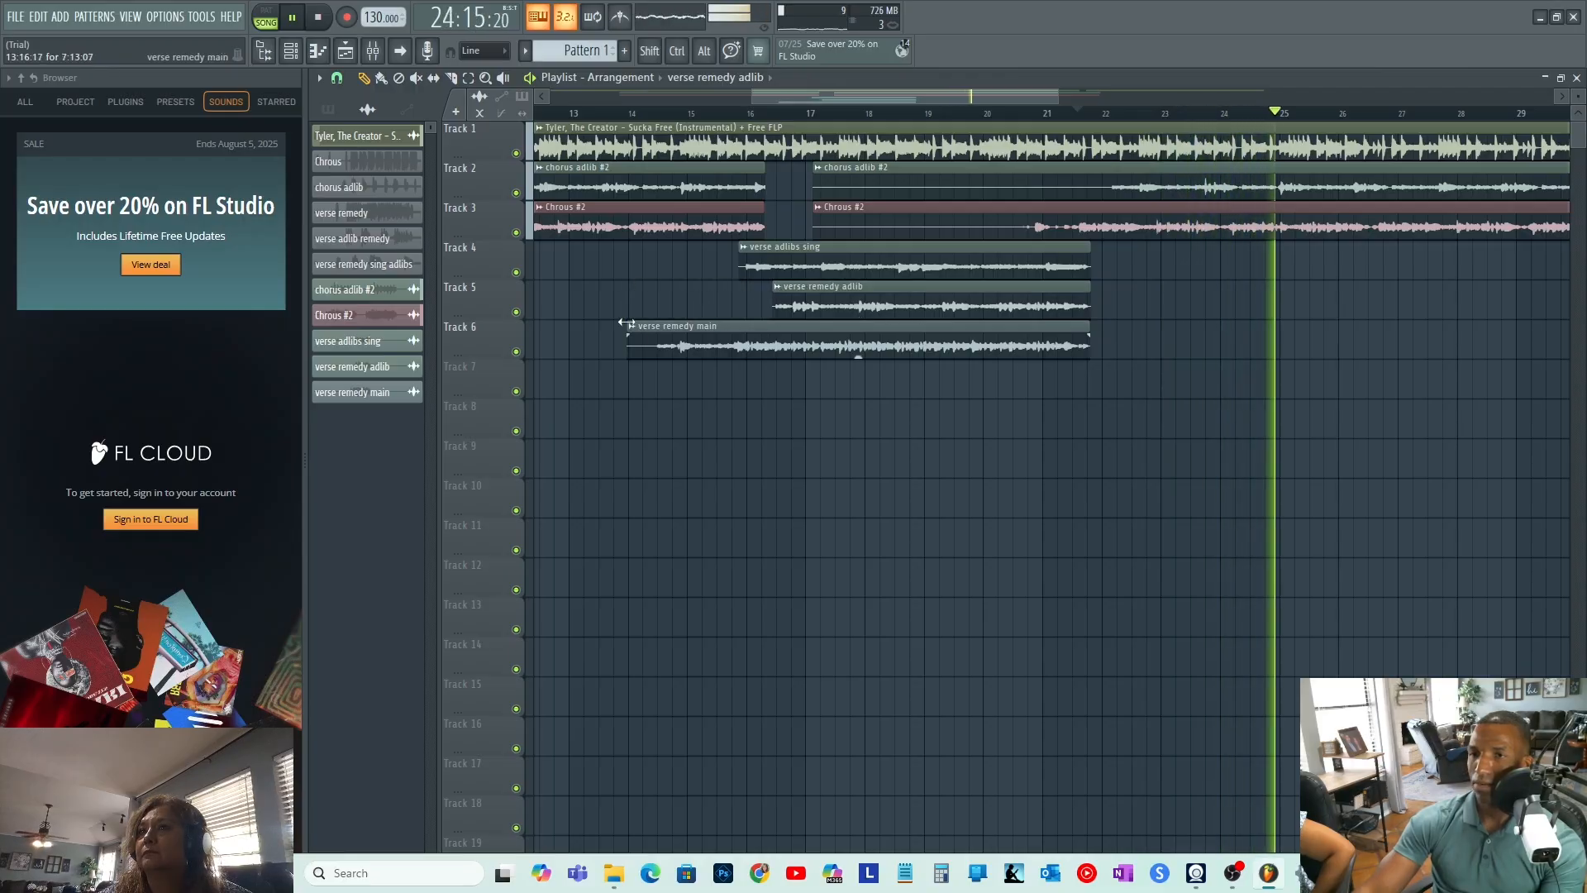
pyautogui.moveTo(630, 337); pyautogui.dragTo(654, 379)
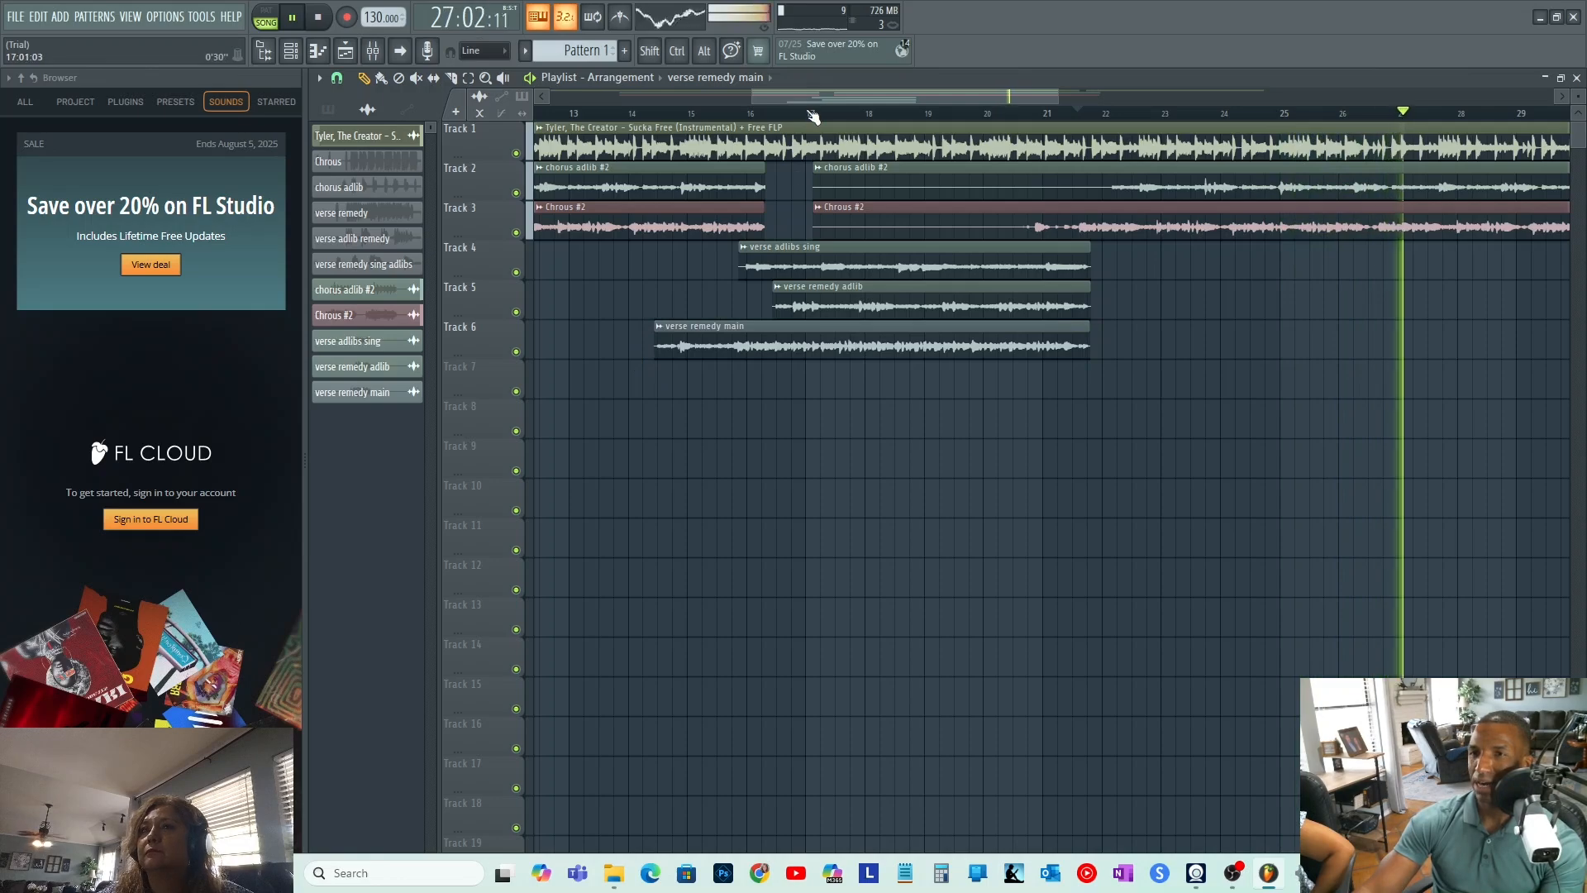
# - Trim the empty starts of the second chorus clips to just before bar 21 on Track 3 and bar 22 on Track 2
pyautogui.moveTo(807, 96); pyautogui.dragTo(830, 97)
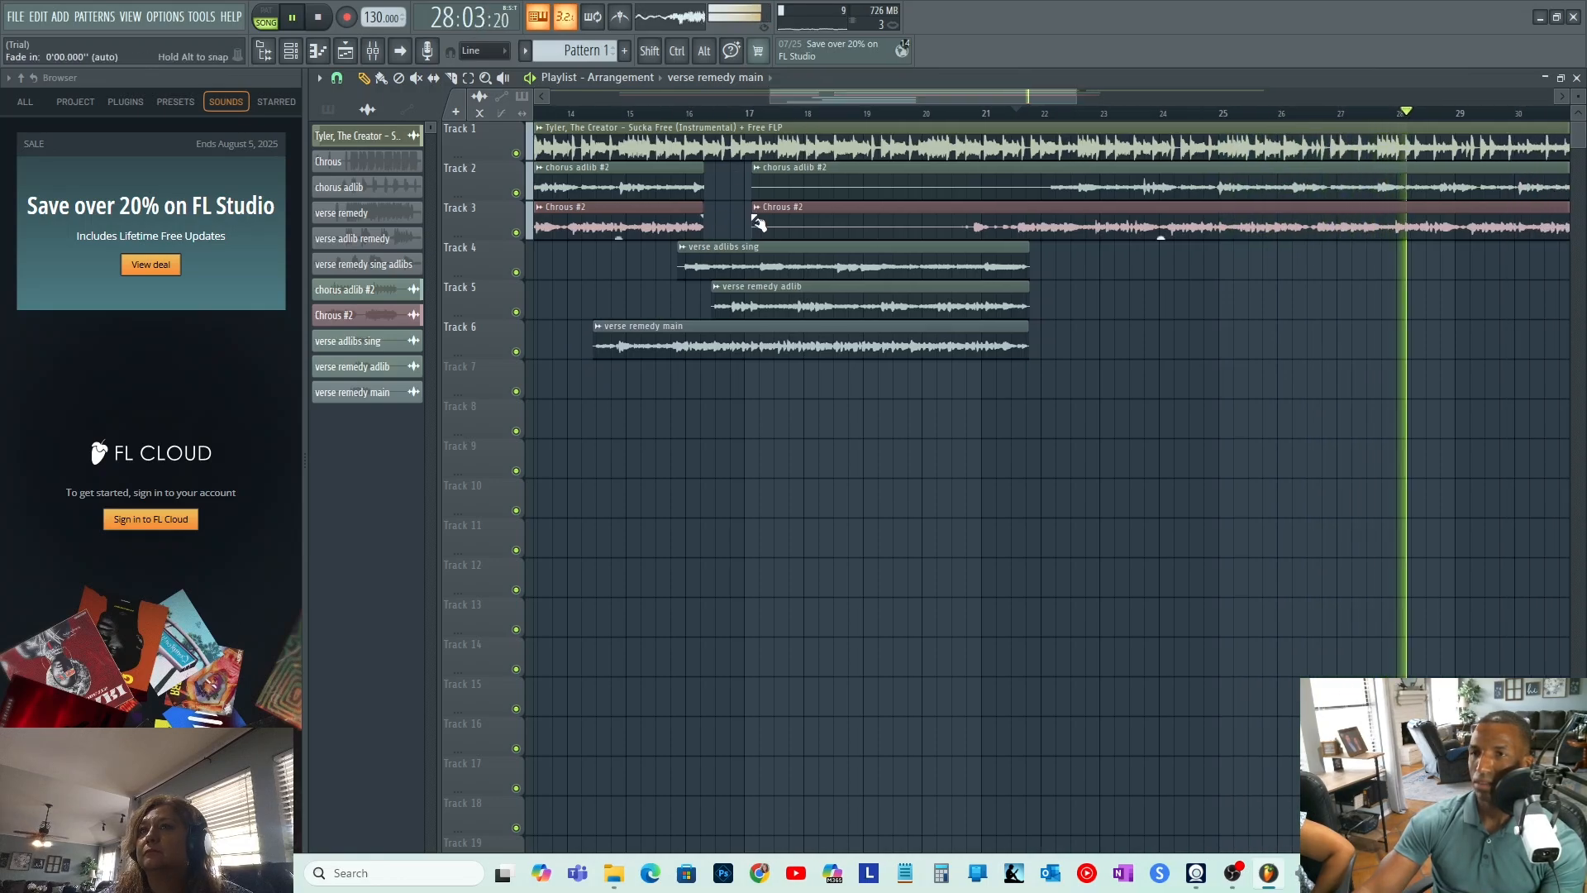
pyautogui.moveTo(758, 223); pyautogui.dragTo(959, 260)
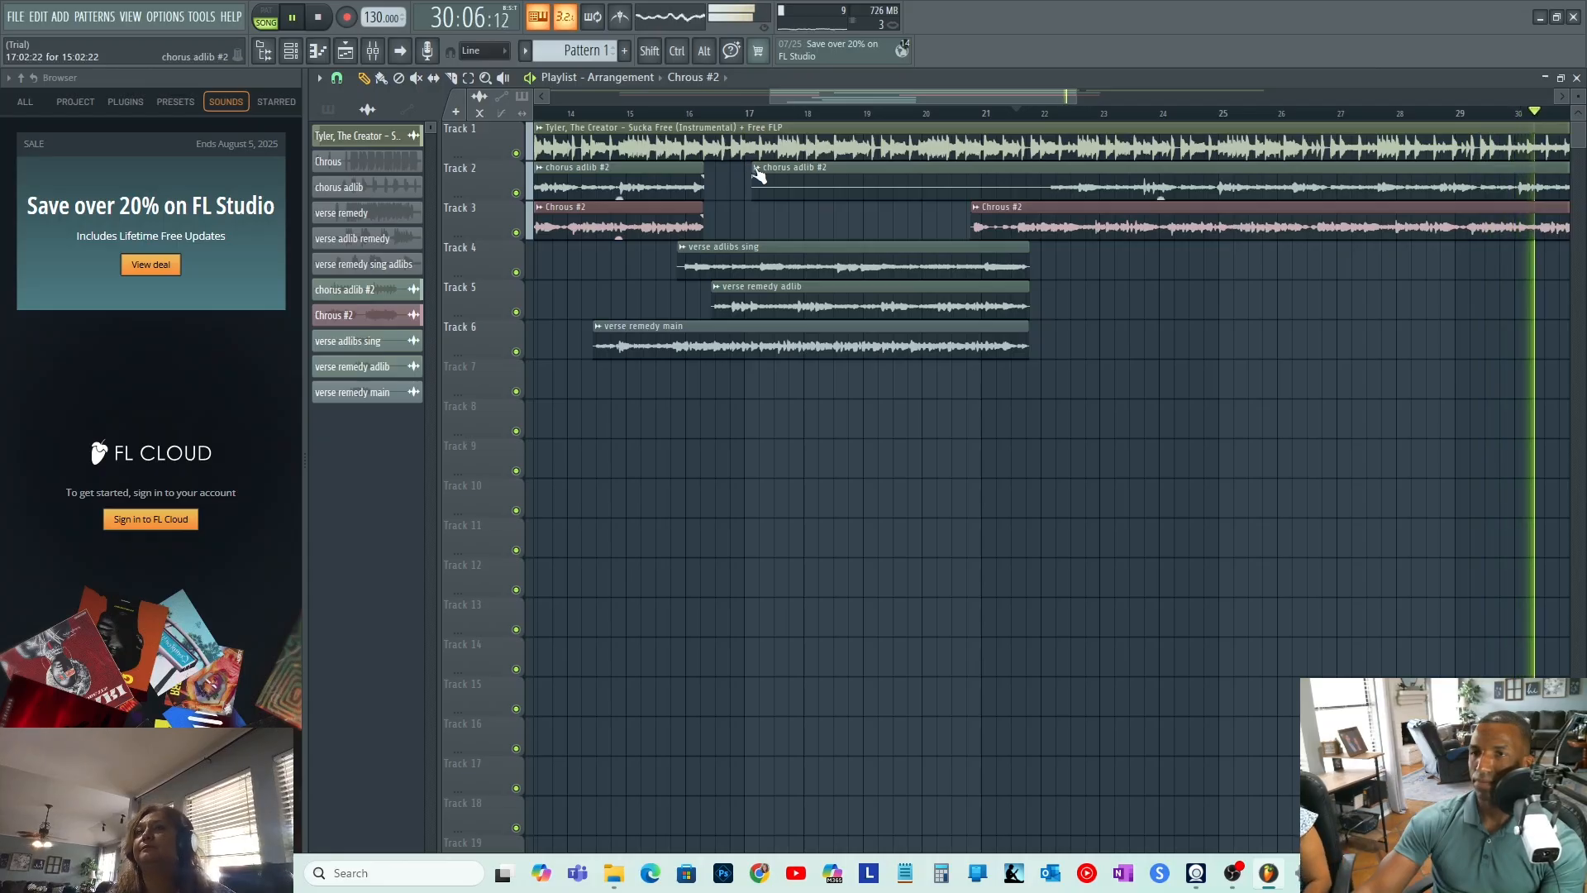
pyautogui.moveTo(750, 170); pyautogui.dragTo(1014, 209)
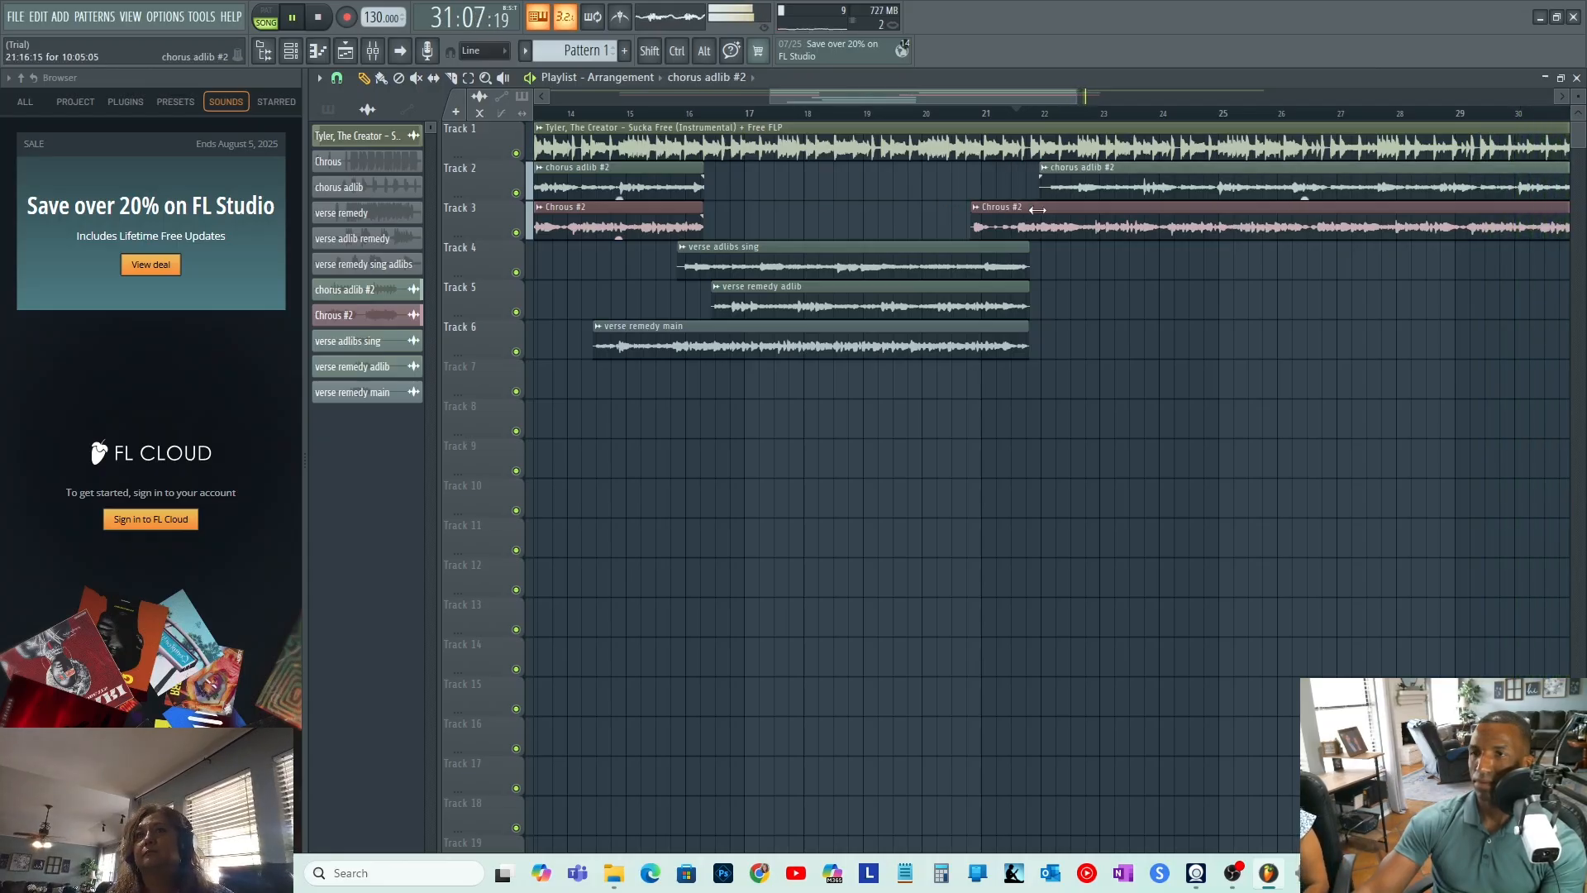
pyautogui.moveTo(1064, 96); pyautogui.dragTo(1245, 120)
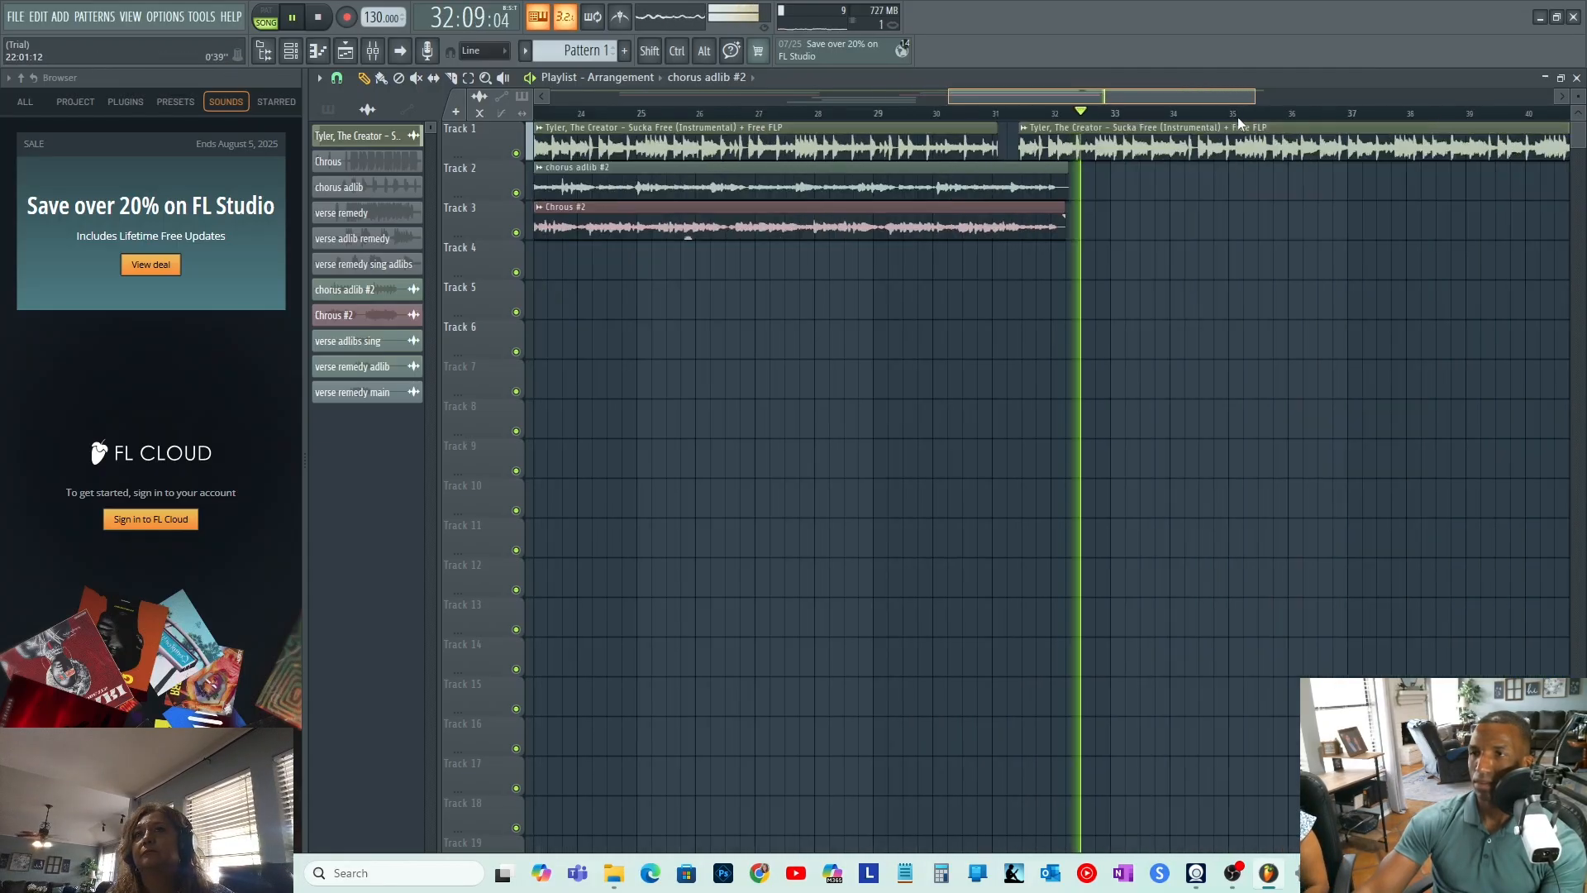
# - Shorten the second chorus clips on Tracks 2 and 3 to end just after bar 31, and play the arrangement from about bar 4
pyautogui.moveTo(1009, 190); pyautogui.dragTo(968, 224)
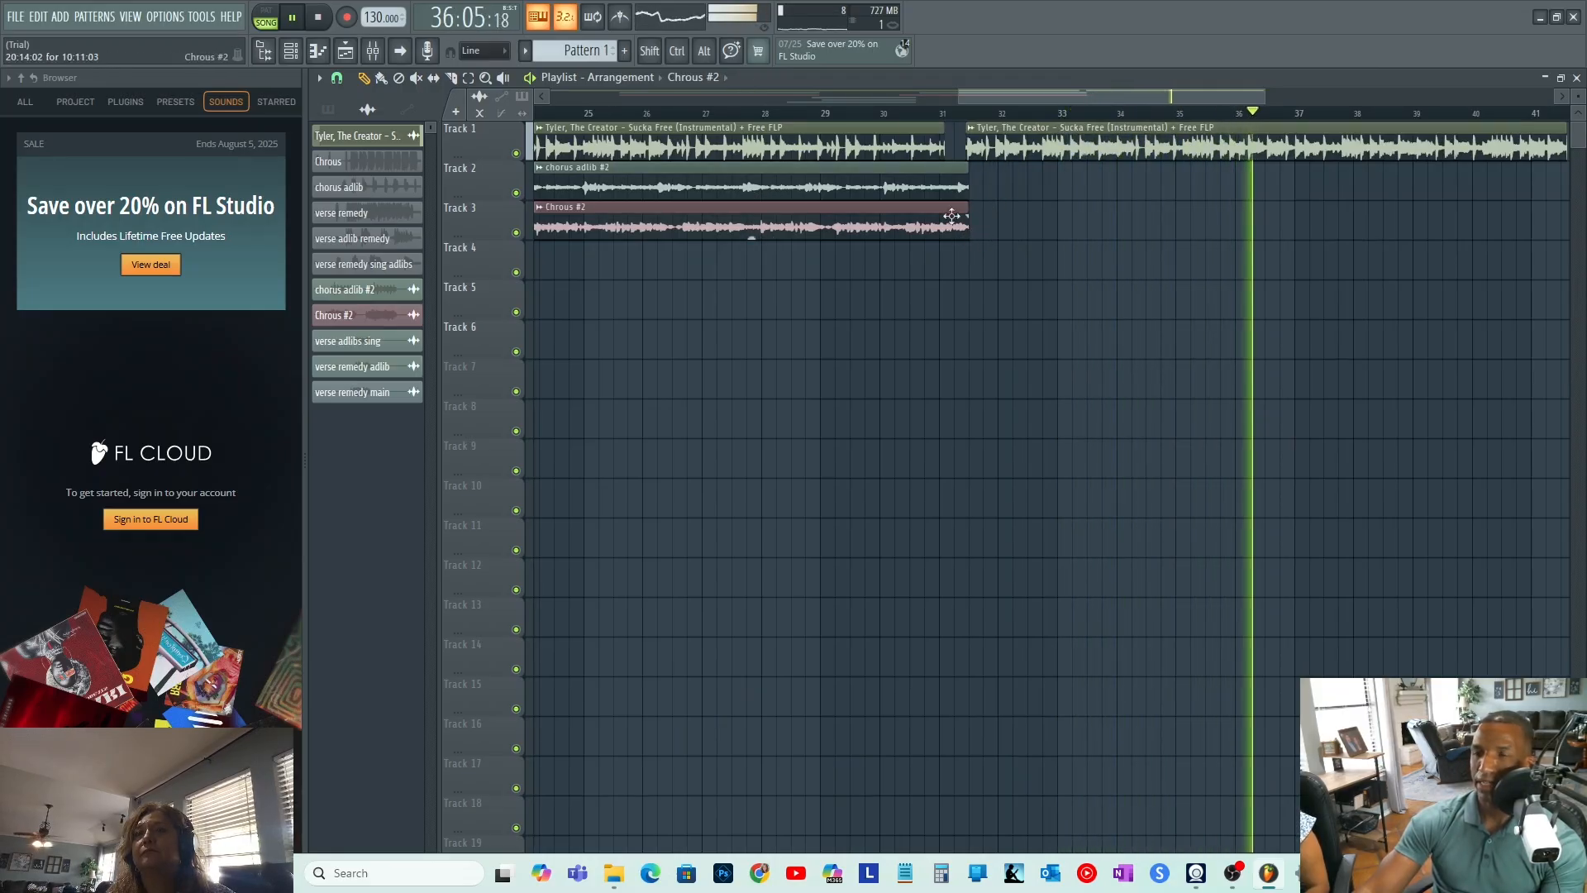
pyautogui.click(751, 114)
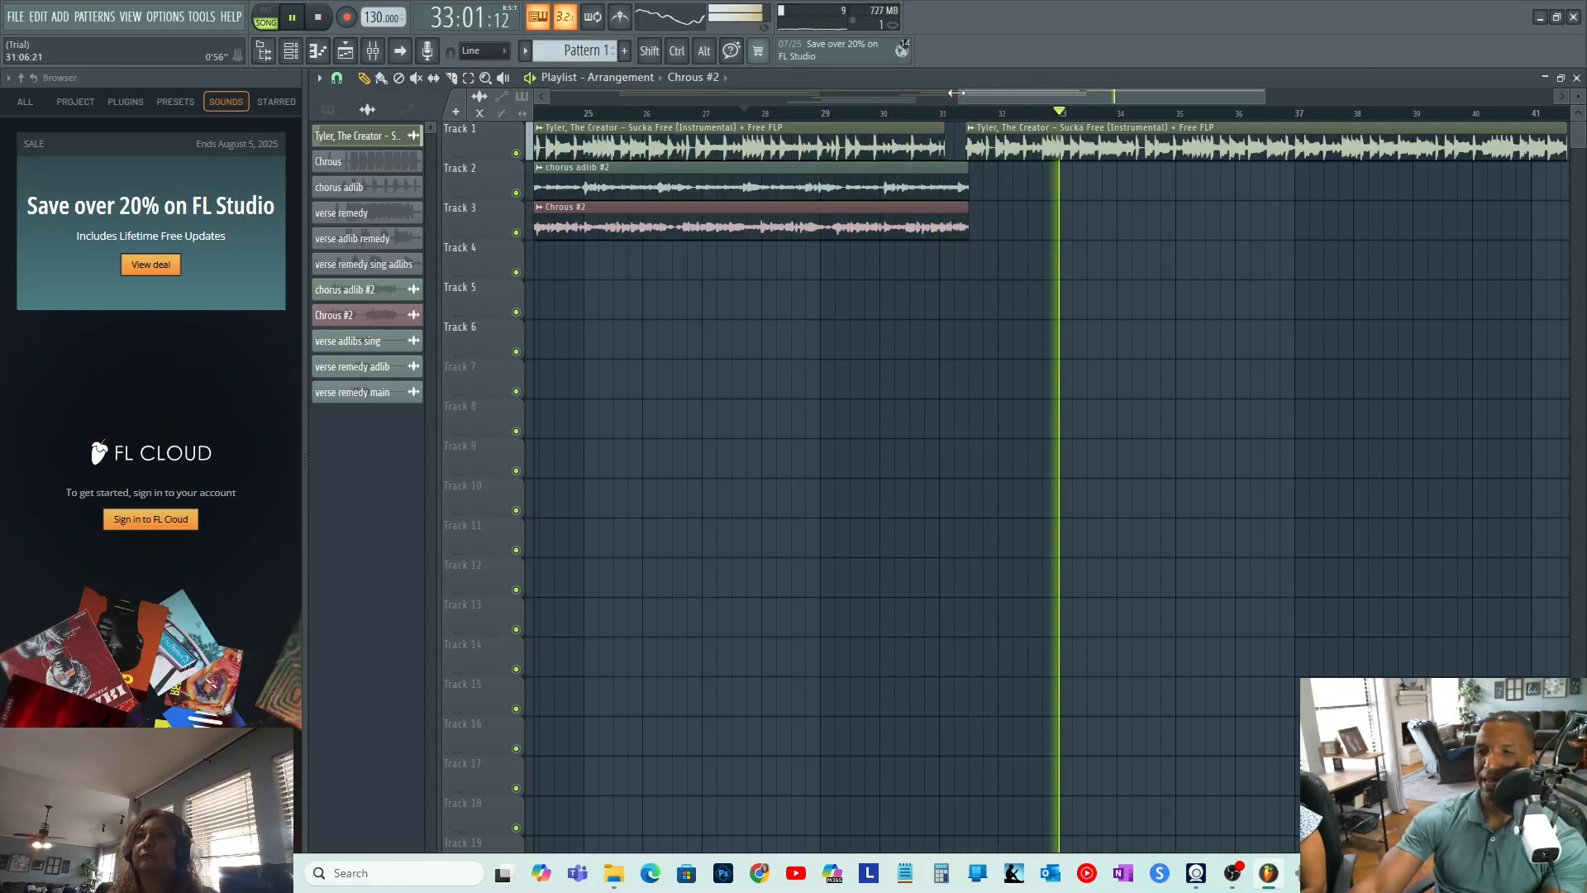
pyautogui.moveTo(955, 96); pyautogui.dragTo(558, 191)
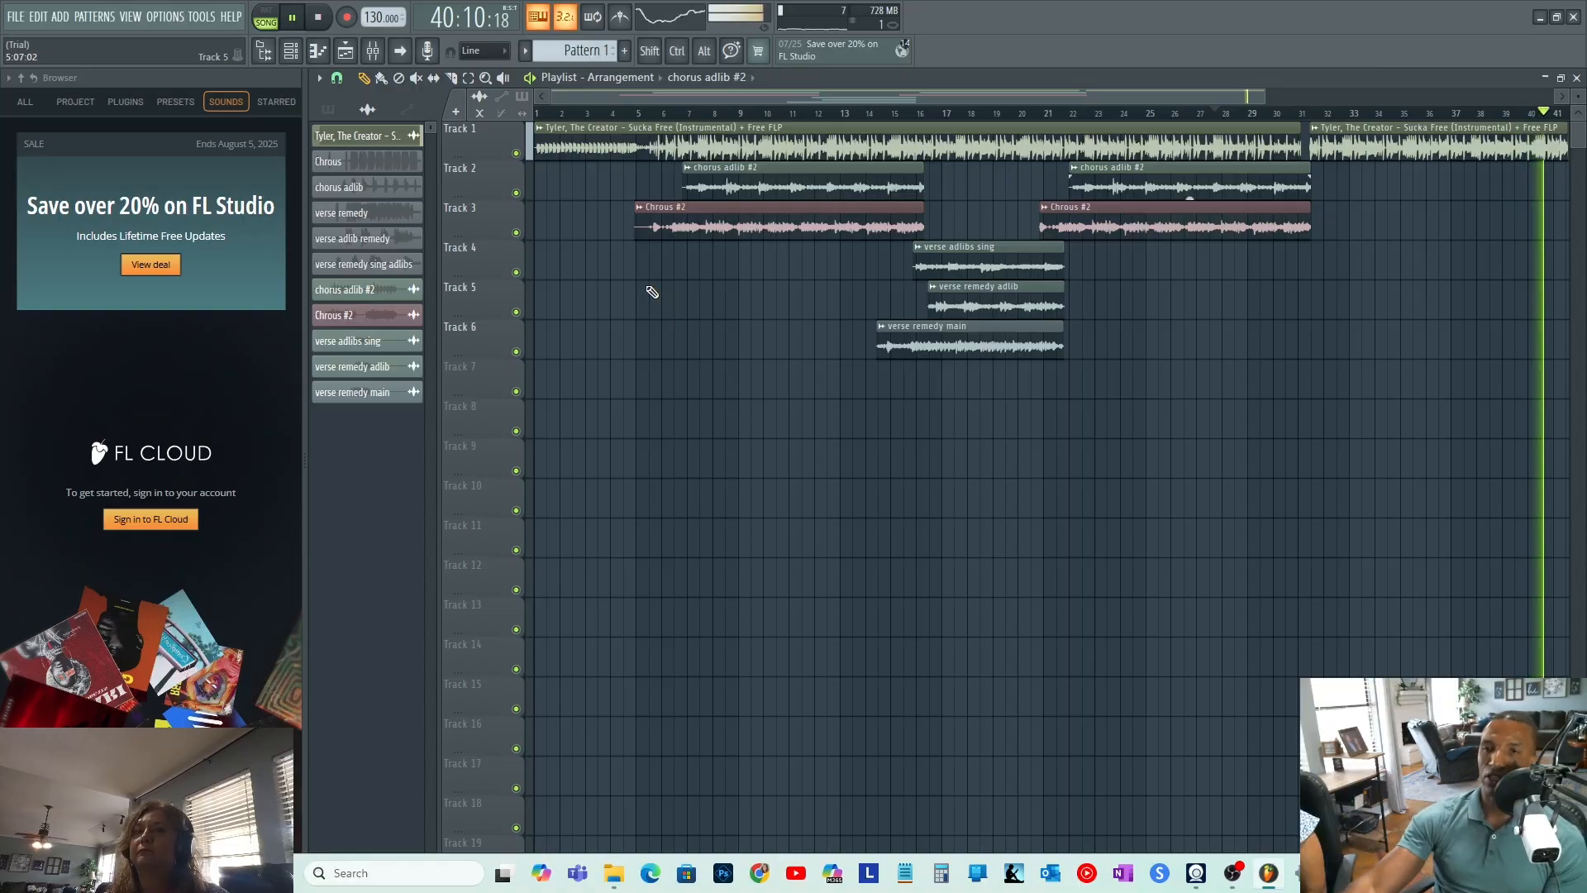
pyautogui.click(615, 115)
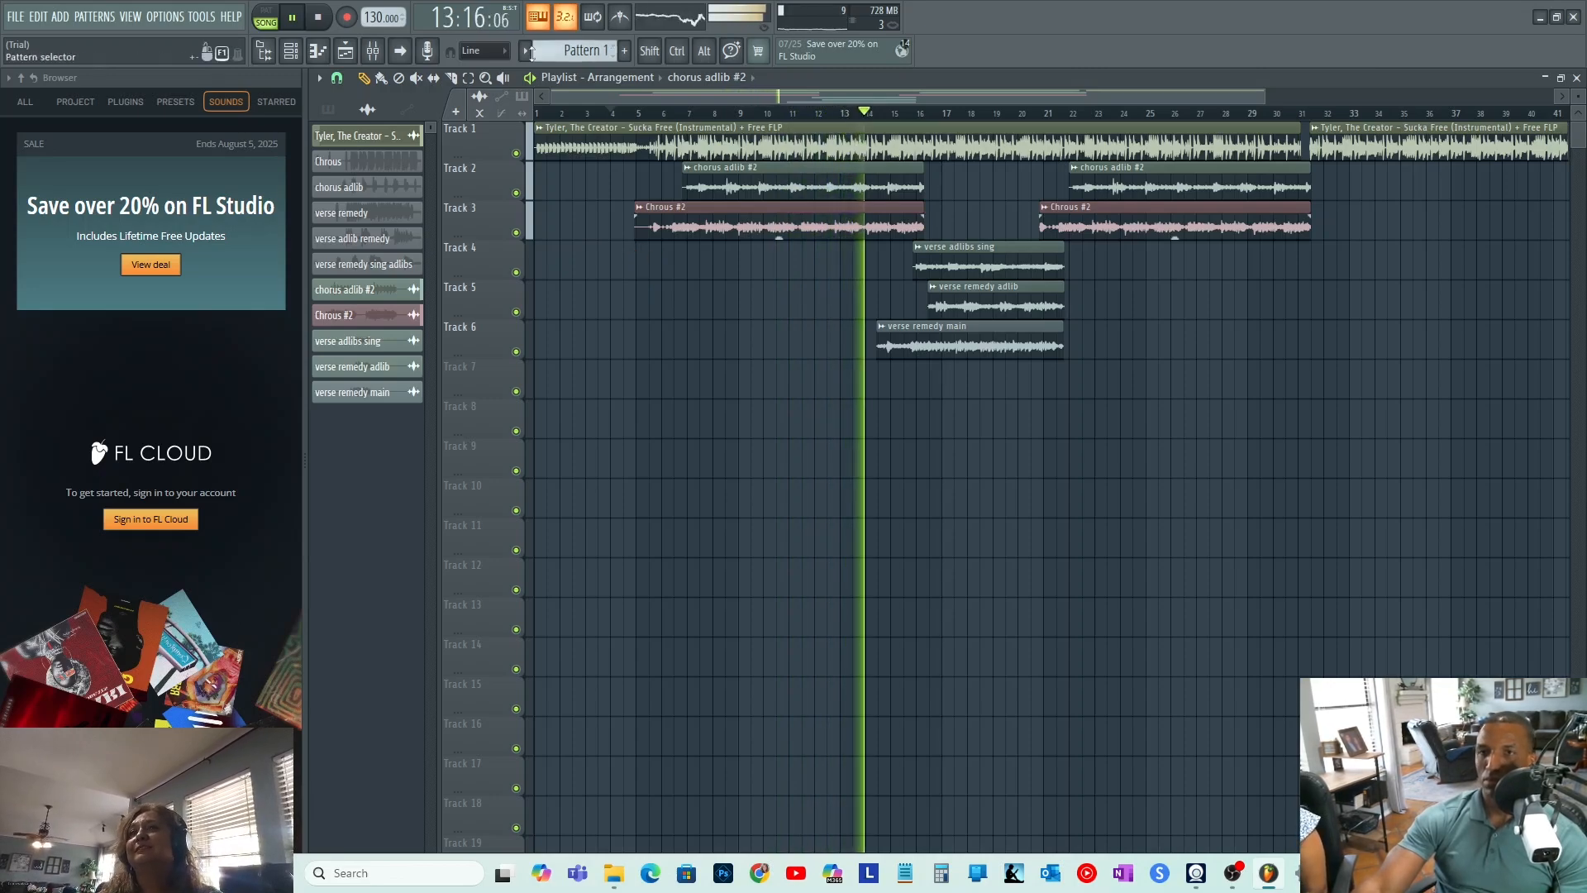
# - Inspect the channel rack and Insert 2's effects in the mixer, browse the plugins for its fourth slot, and stop playback
pyautogui.click(291, 51)
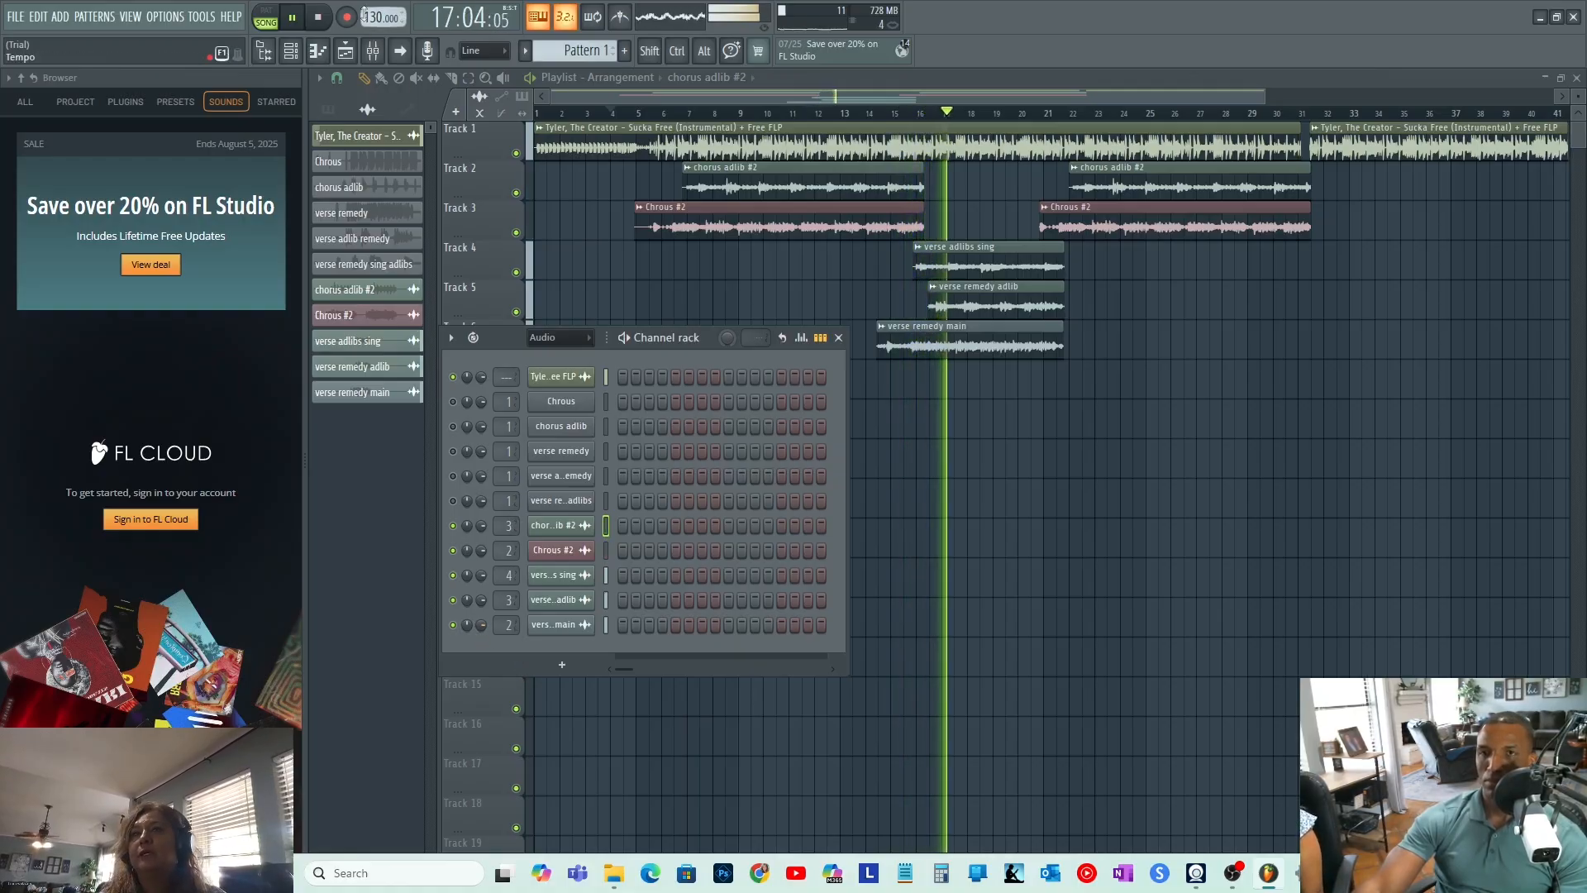
pyautogui.click(291, 56)
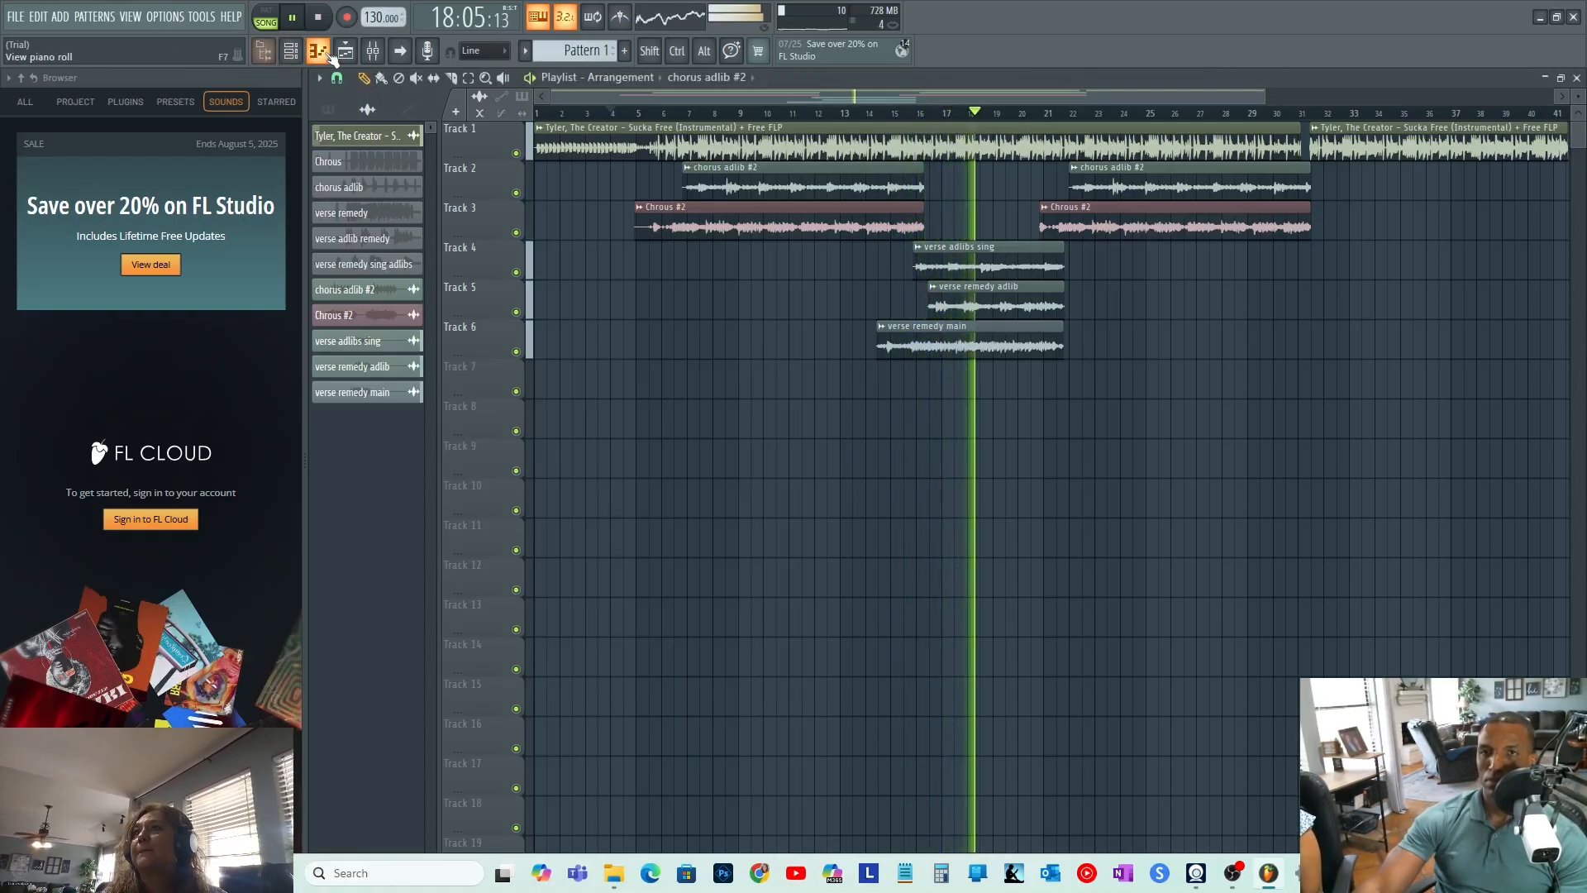
pyautogui.click(373, 51)
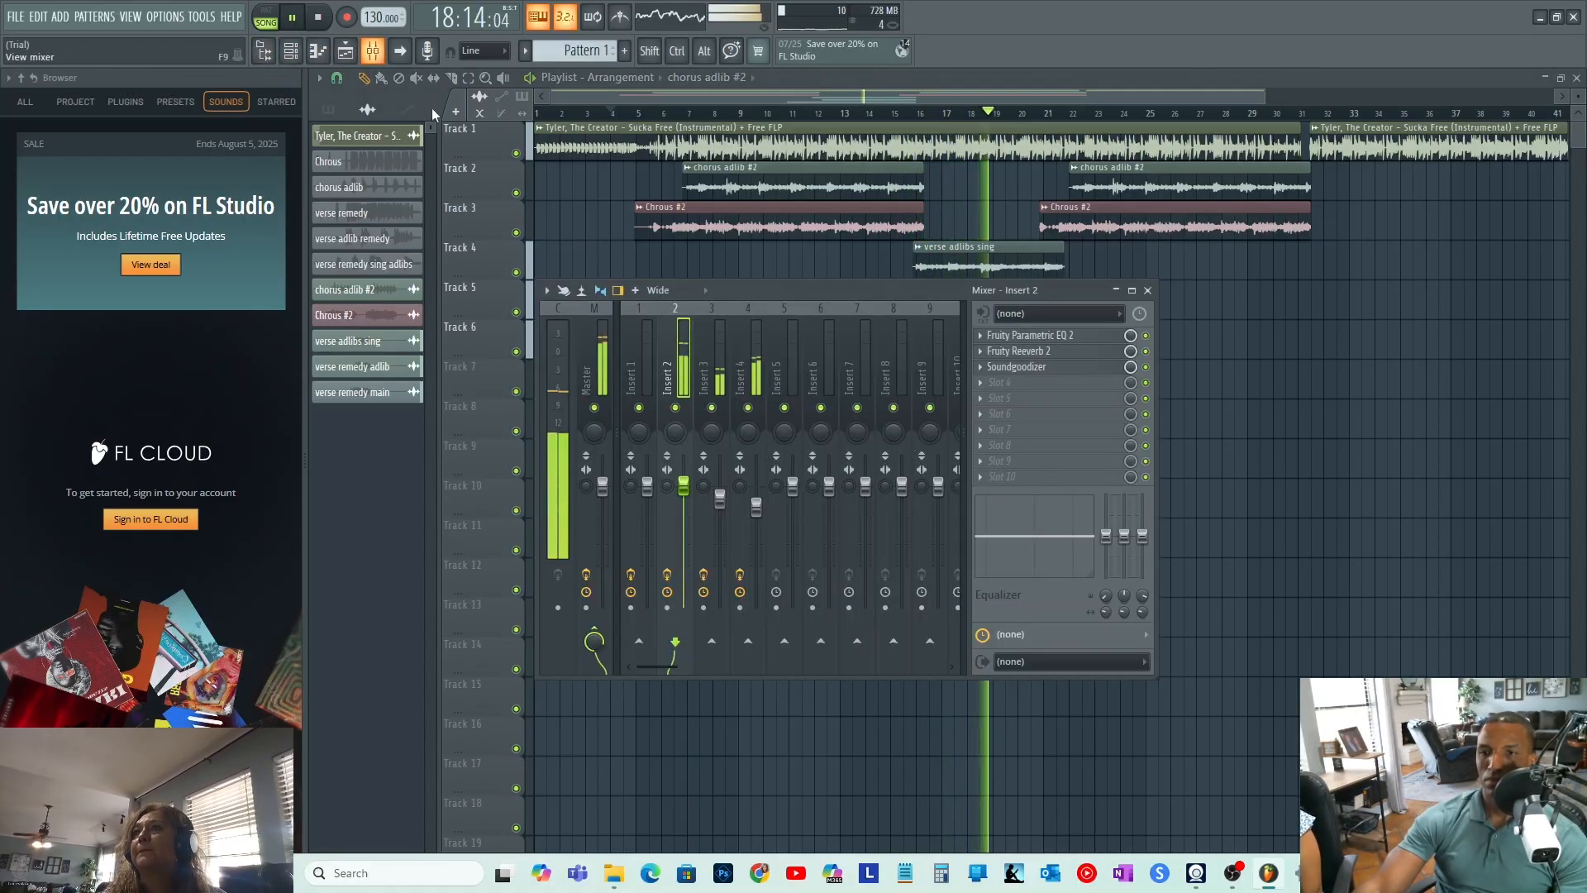
pyautogui.click(991, 383)
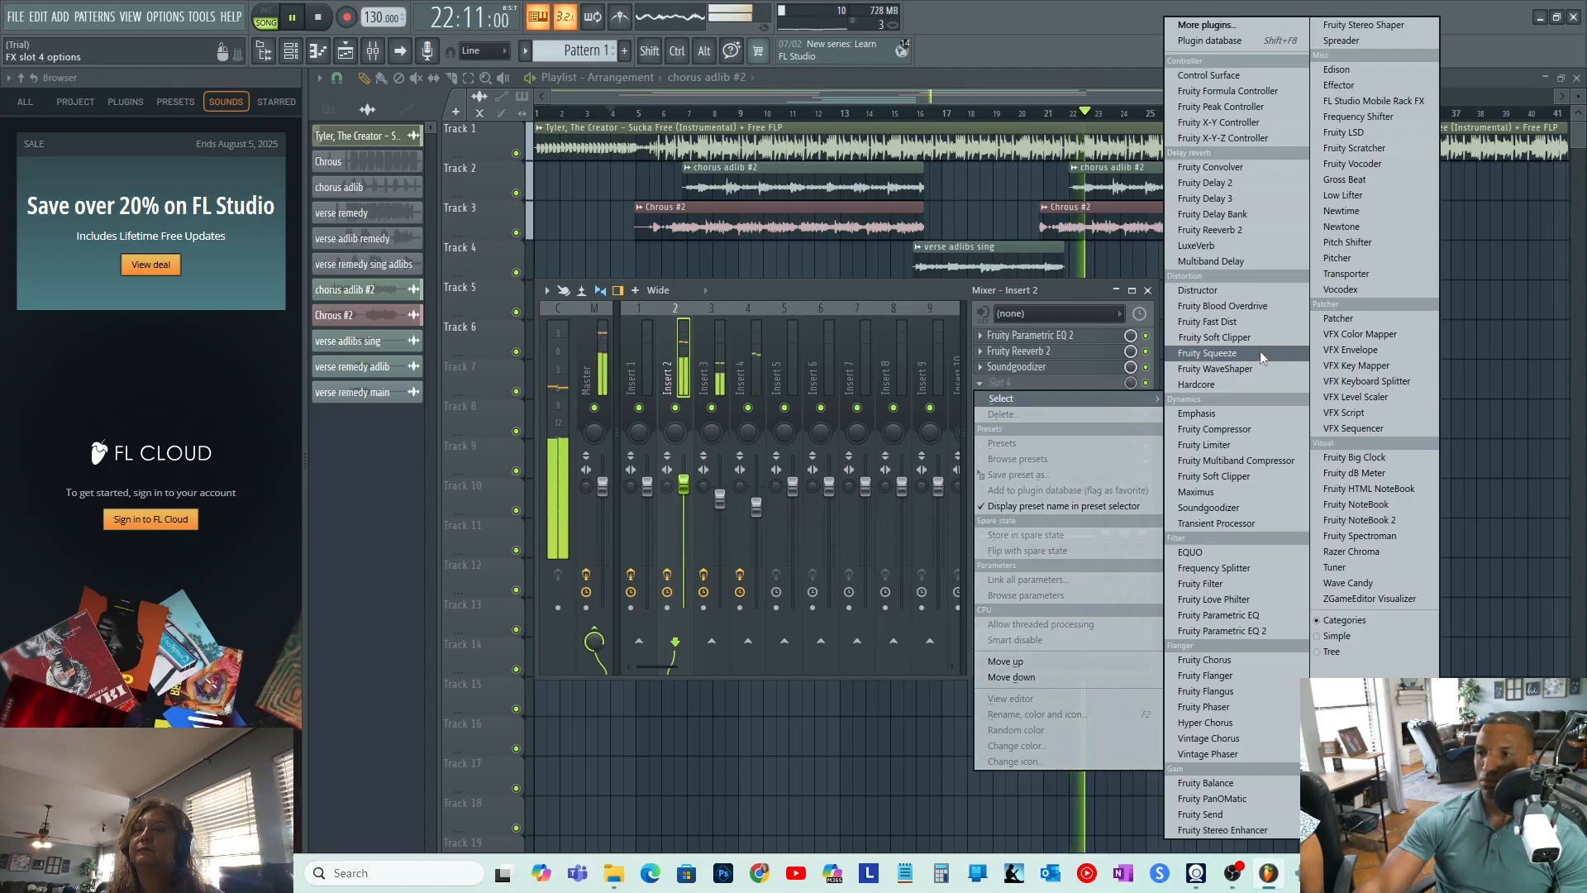
pyautogui.press('Escape')
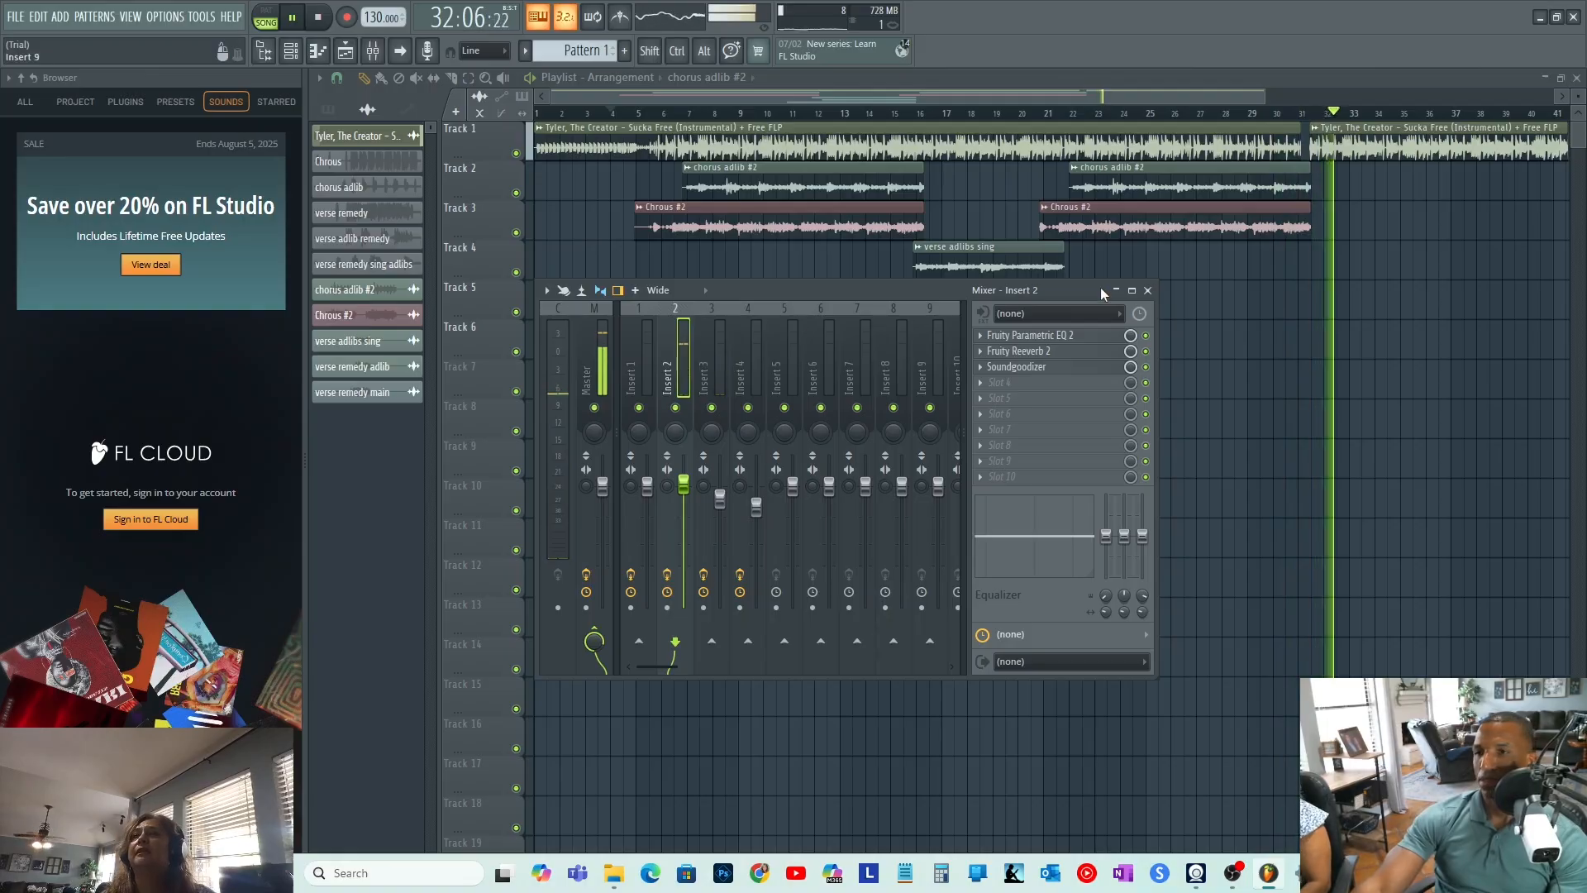
pyautogui.click(1147, 290)
pyautogui.press('space')
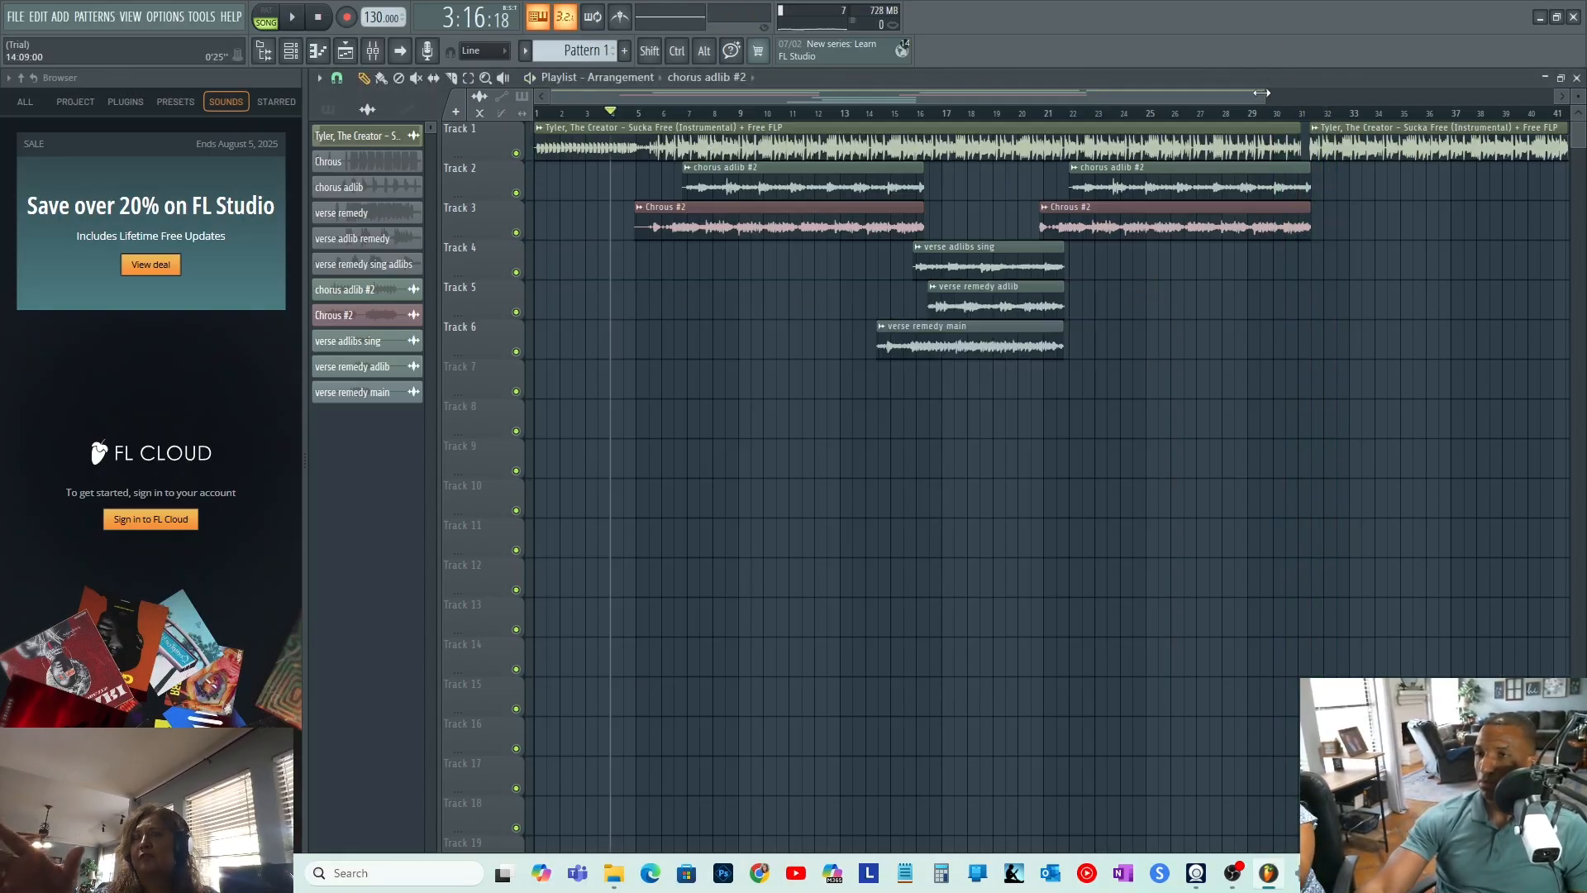
# - Trim the start of the first Chrous #2 clip on Track 3 to just after bar 5 and play the arrangement back
pyautogui.moveTo(1261, 93); pyautogui.dragTo(1325, 86)
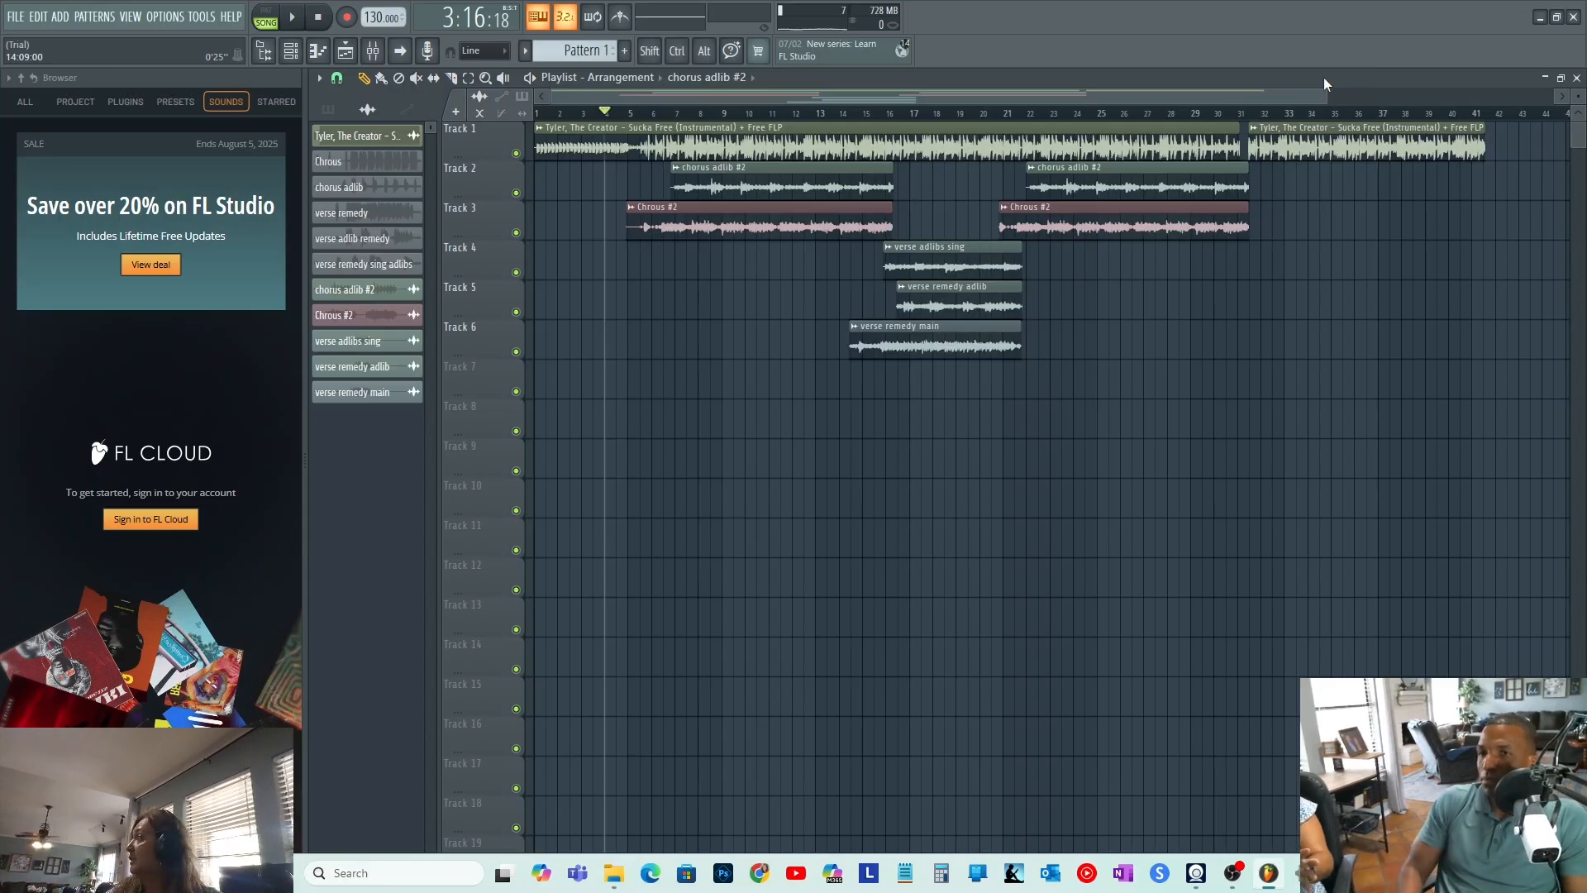
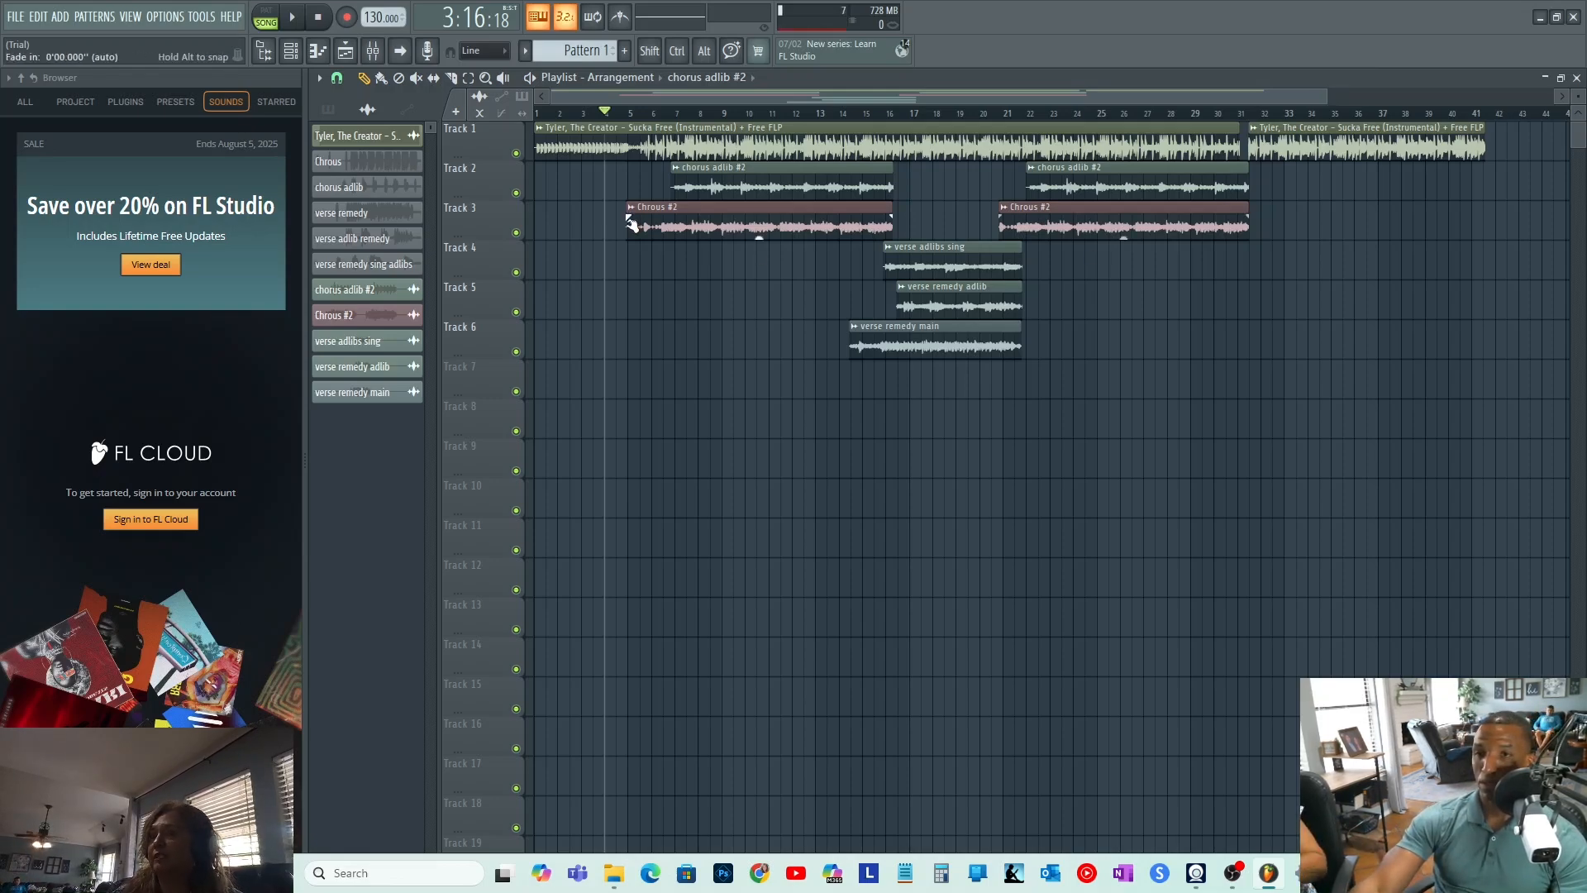
pyautogui.moveTo(626, 206); pyautogui.dragTo(635, 238)
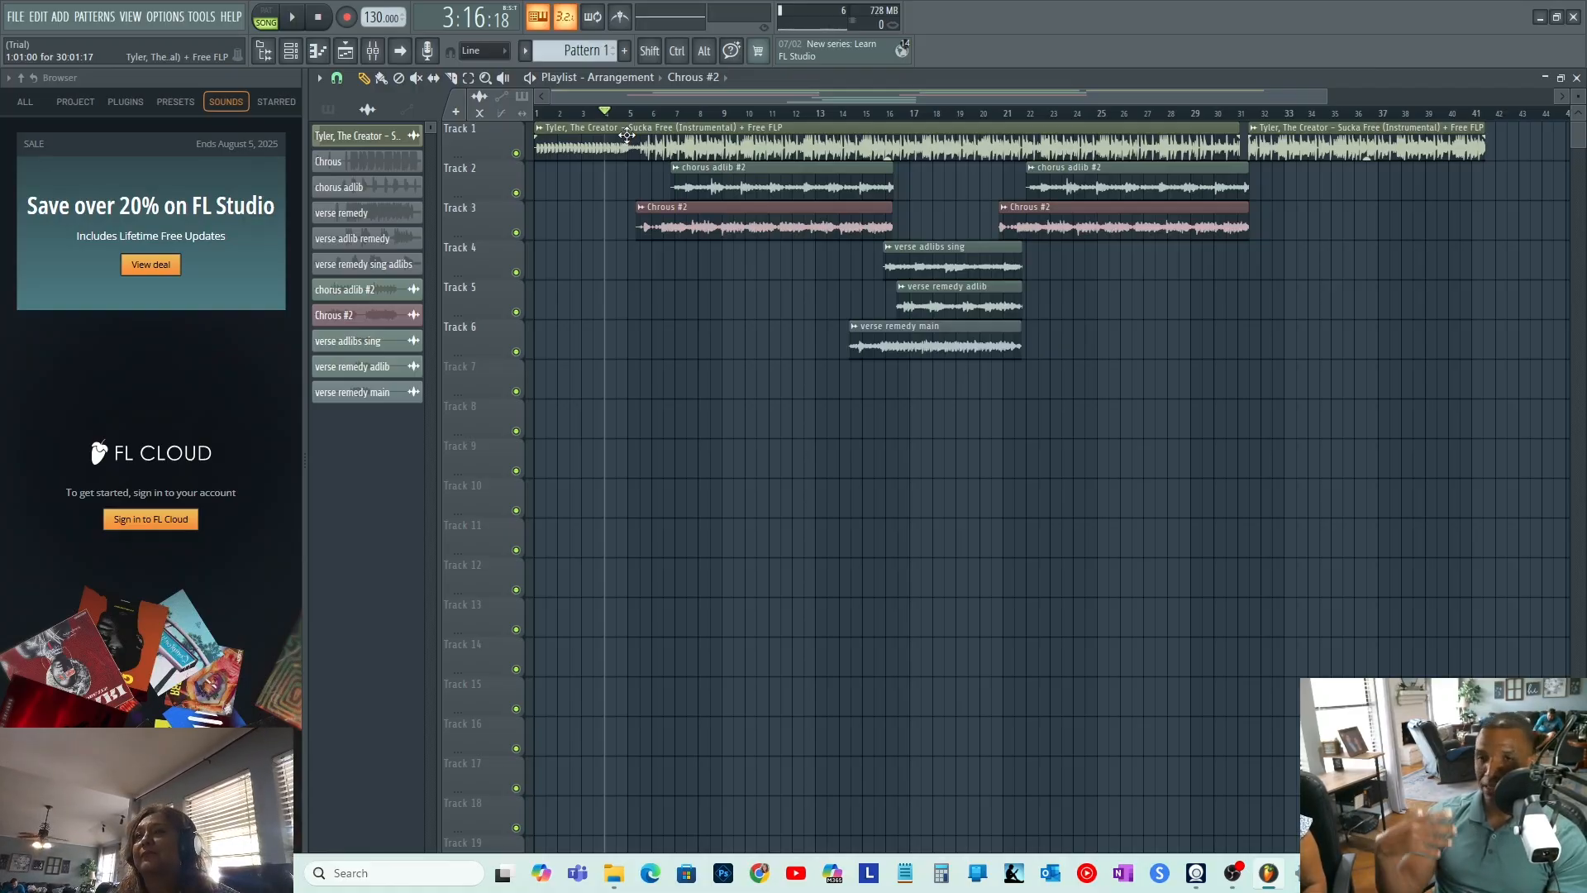
pyautogui.press('space')
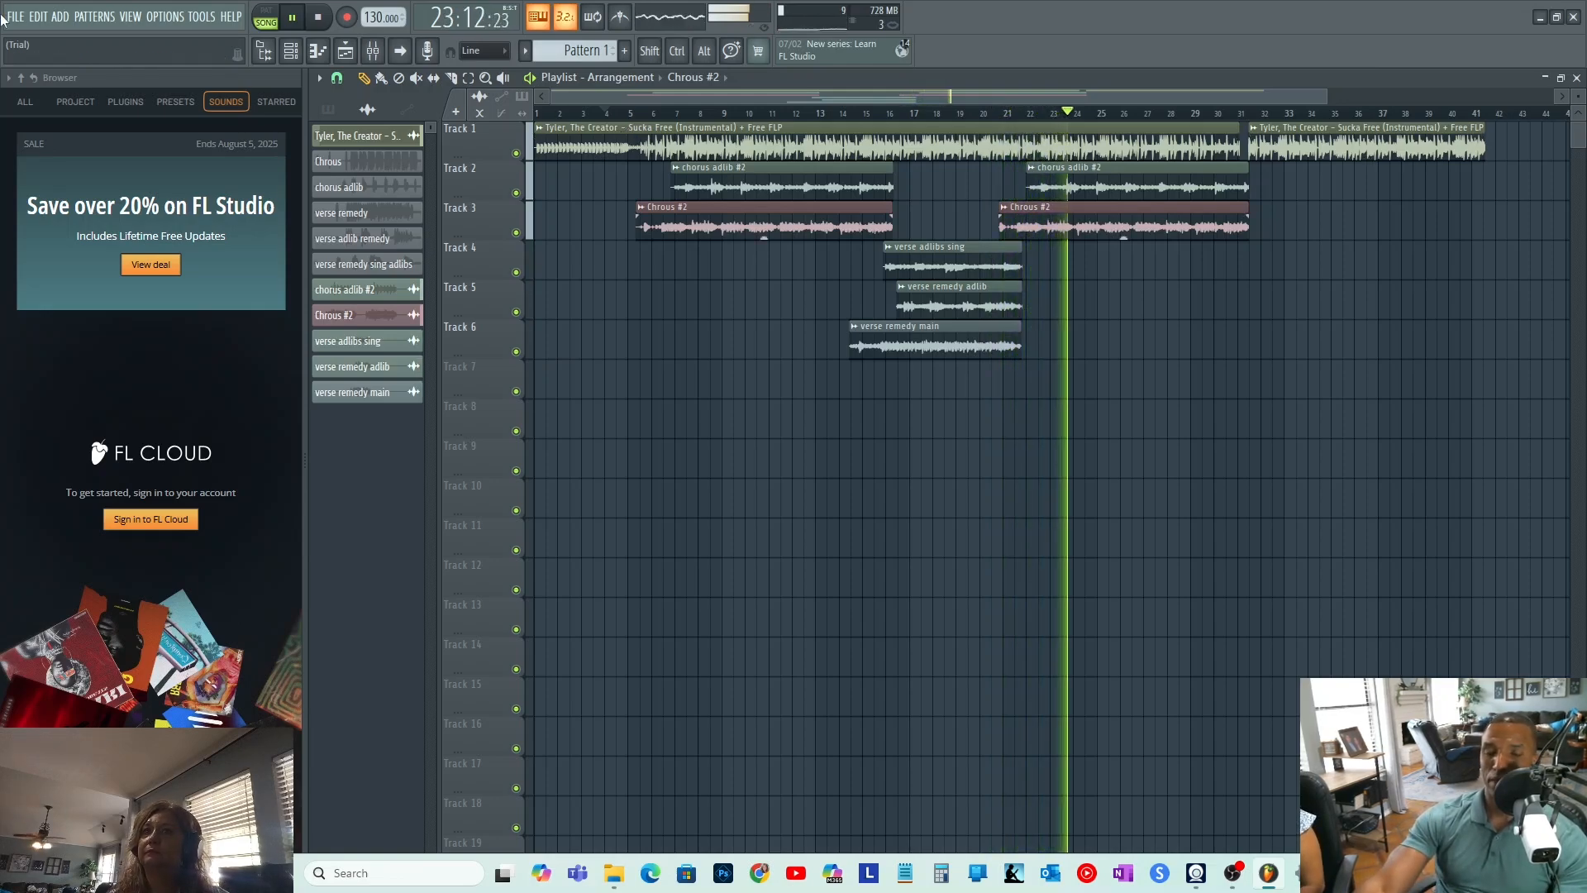
pyautogui.press('space')
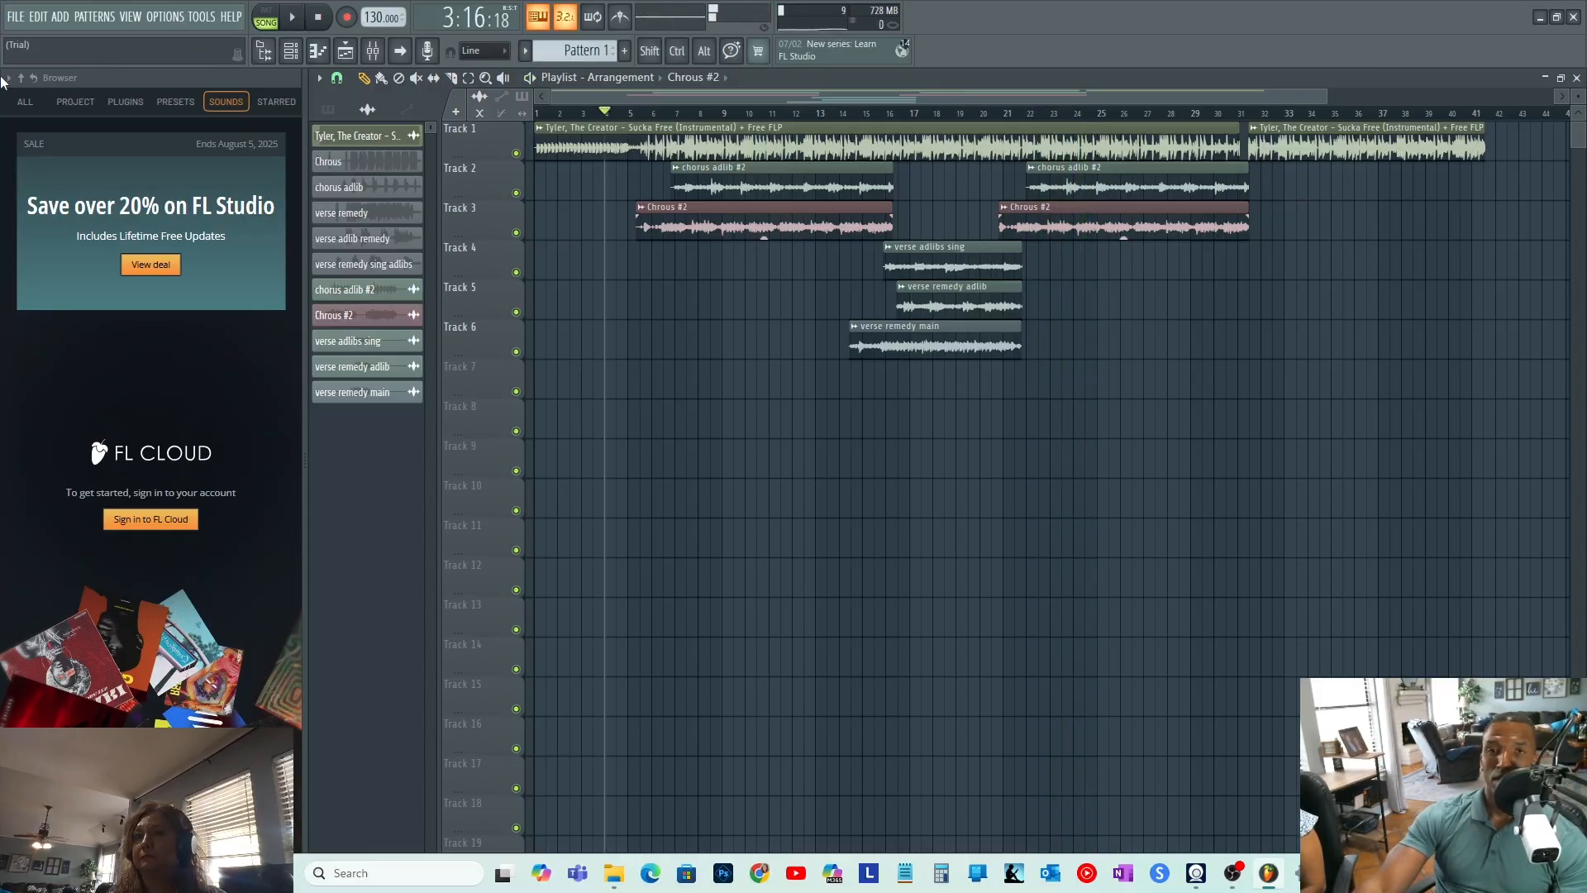
# - Begin saving the project under the name Sucka Free Remix and browse to the Sucka Free folder inside My Songs for its location
pyautogui.click(15, 18)
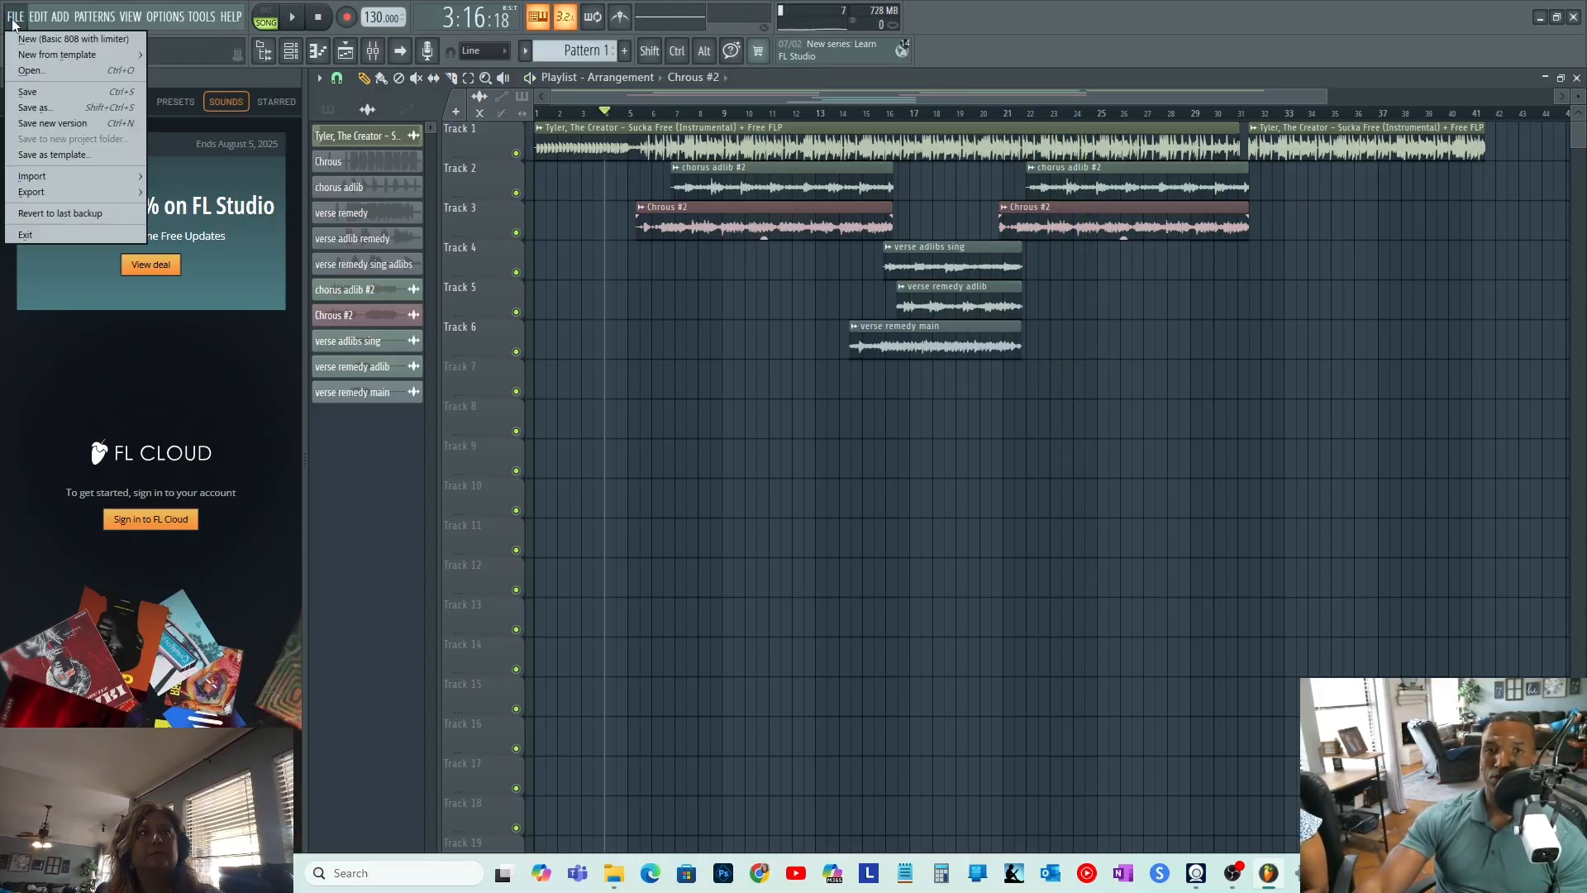
pyautogui.click(33, 108)
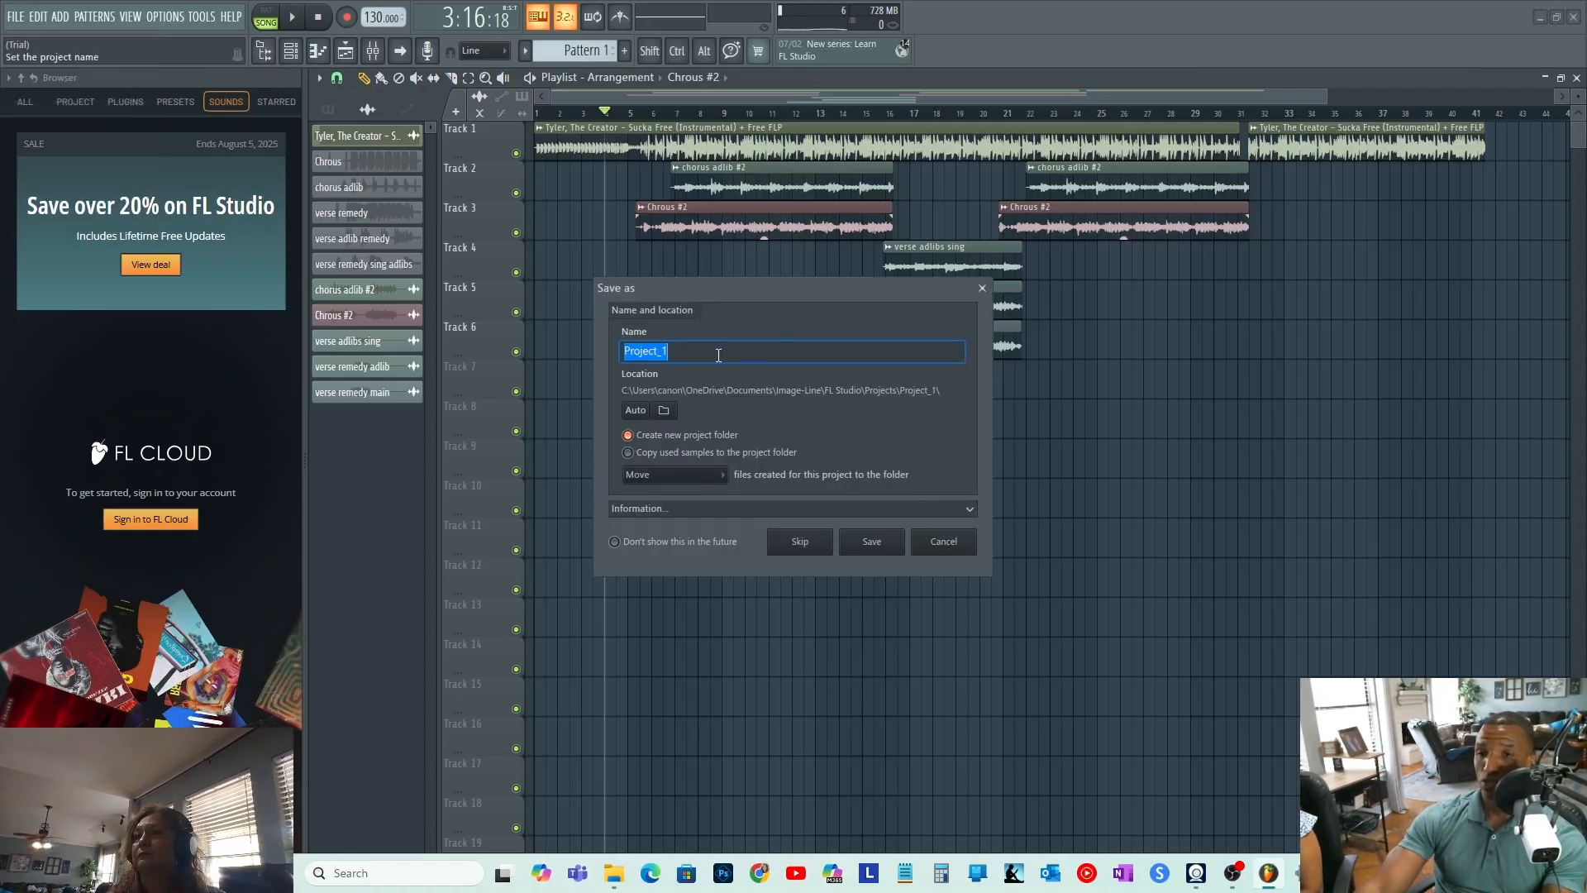
pyautogui.write('Su')
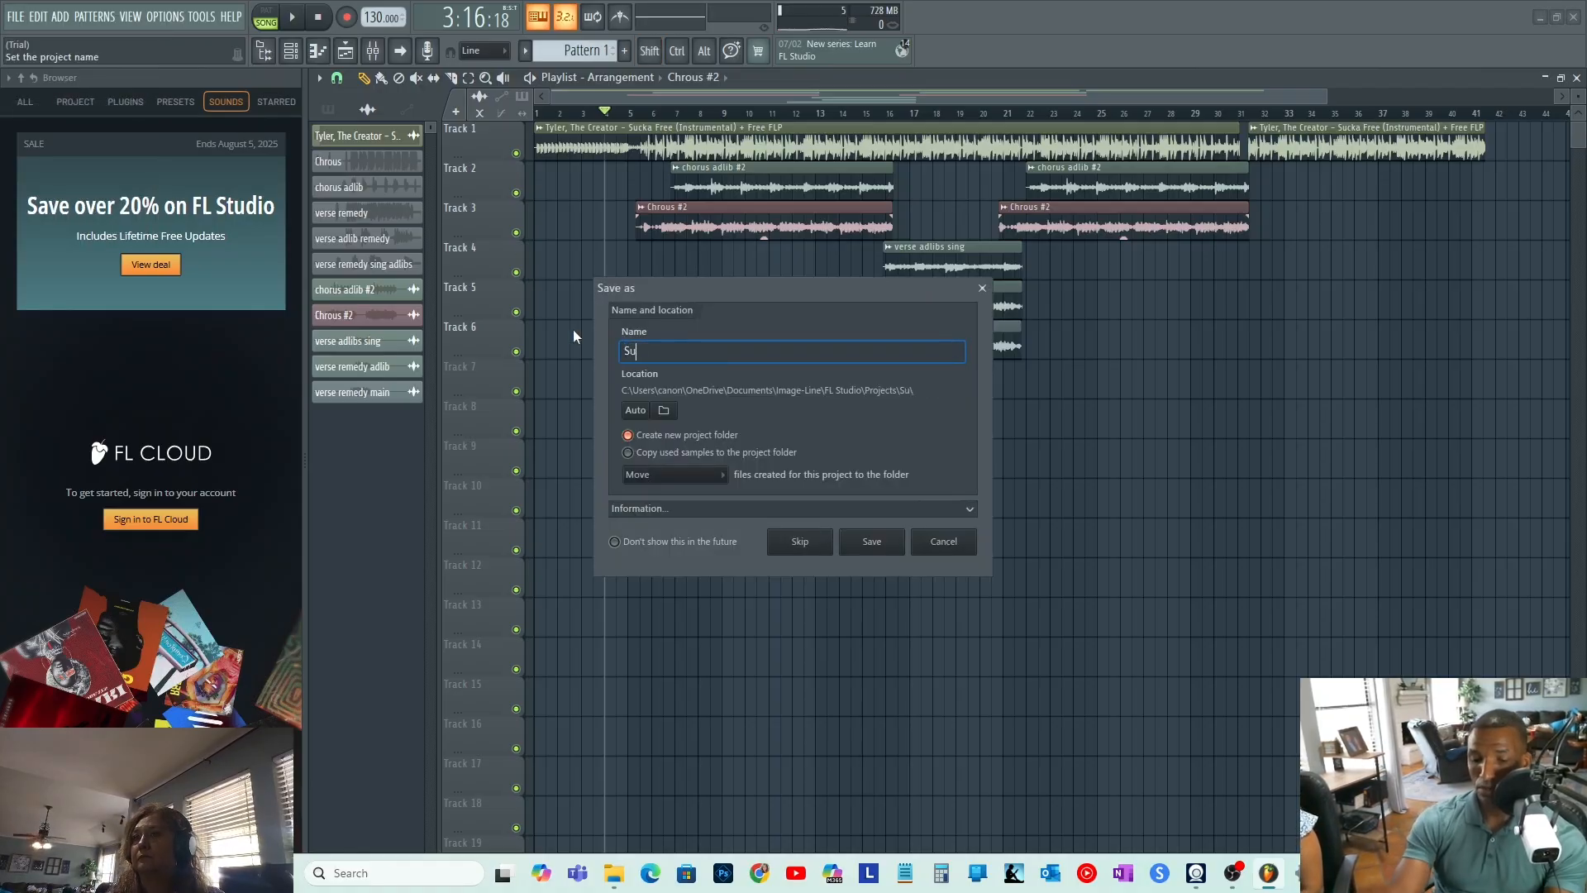
pyautogui.write('cka Free Remix')
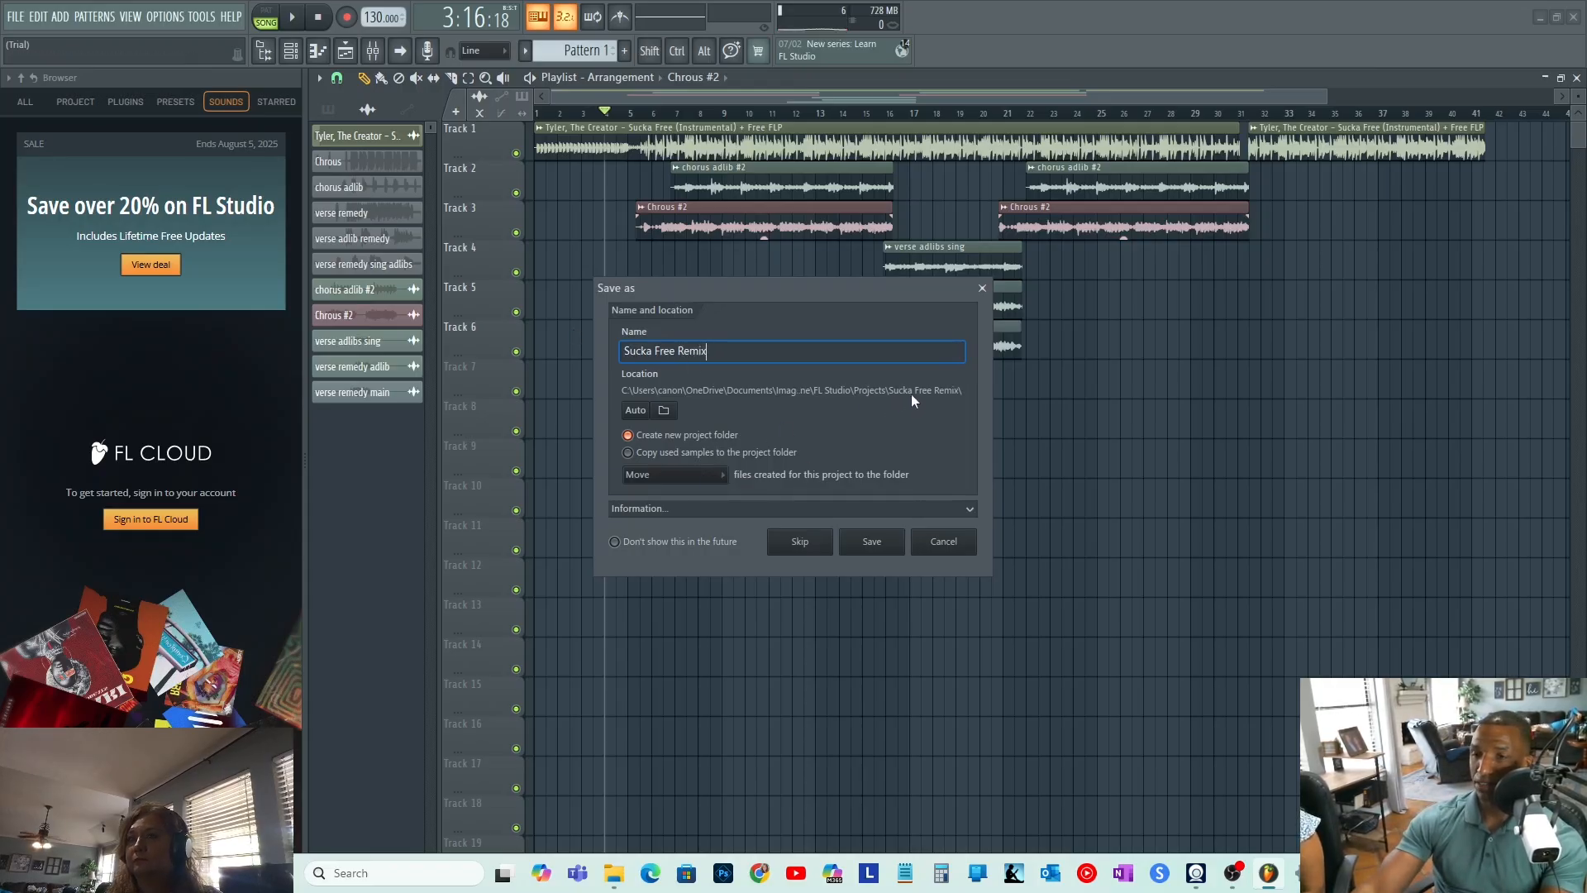
pyautogui.click(663, 411)
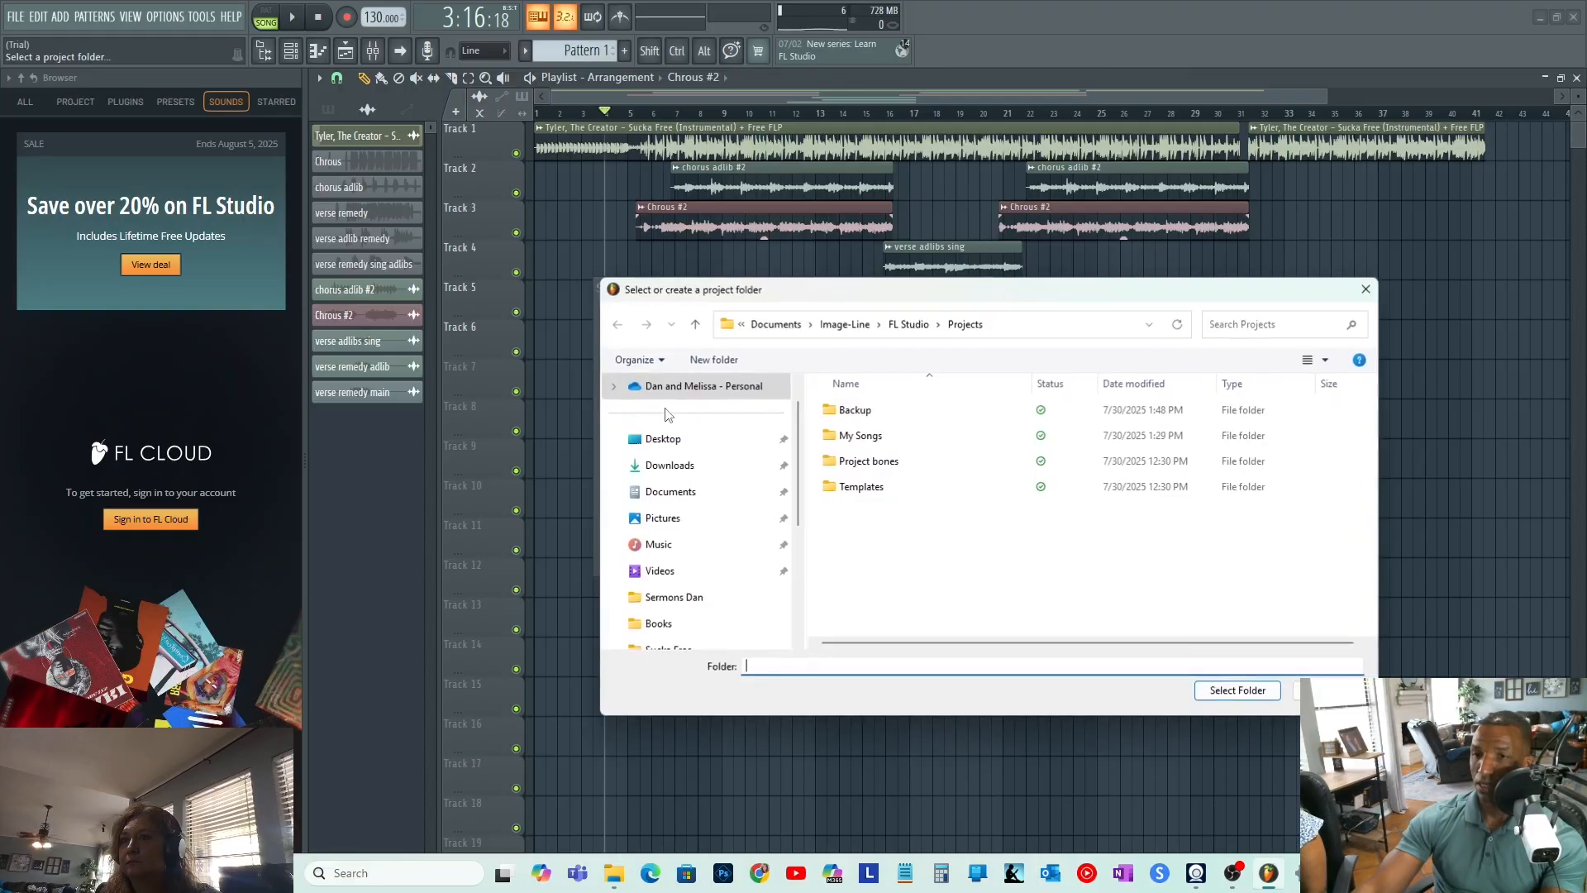
pyautogui.doubleClick(862, 435)
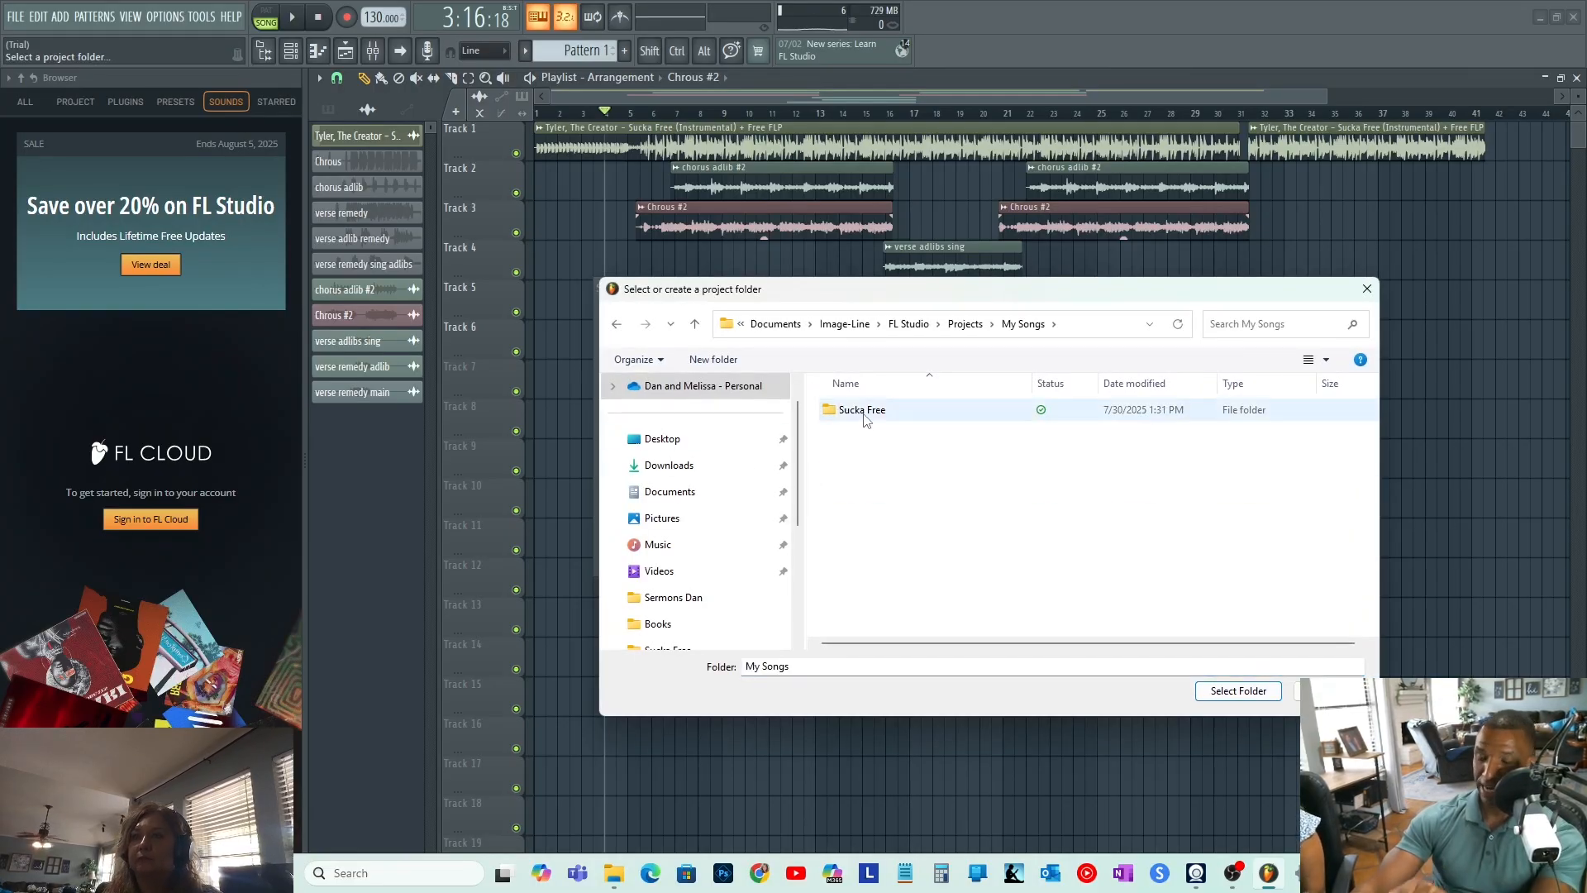
pyautogui.doubleClick(862, 410)
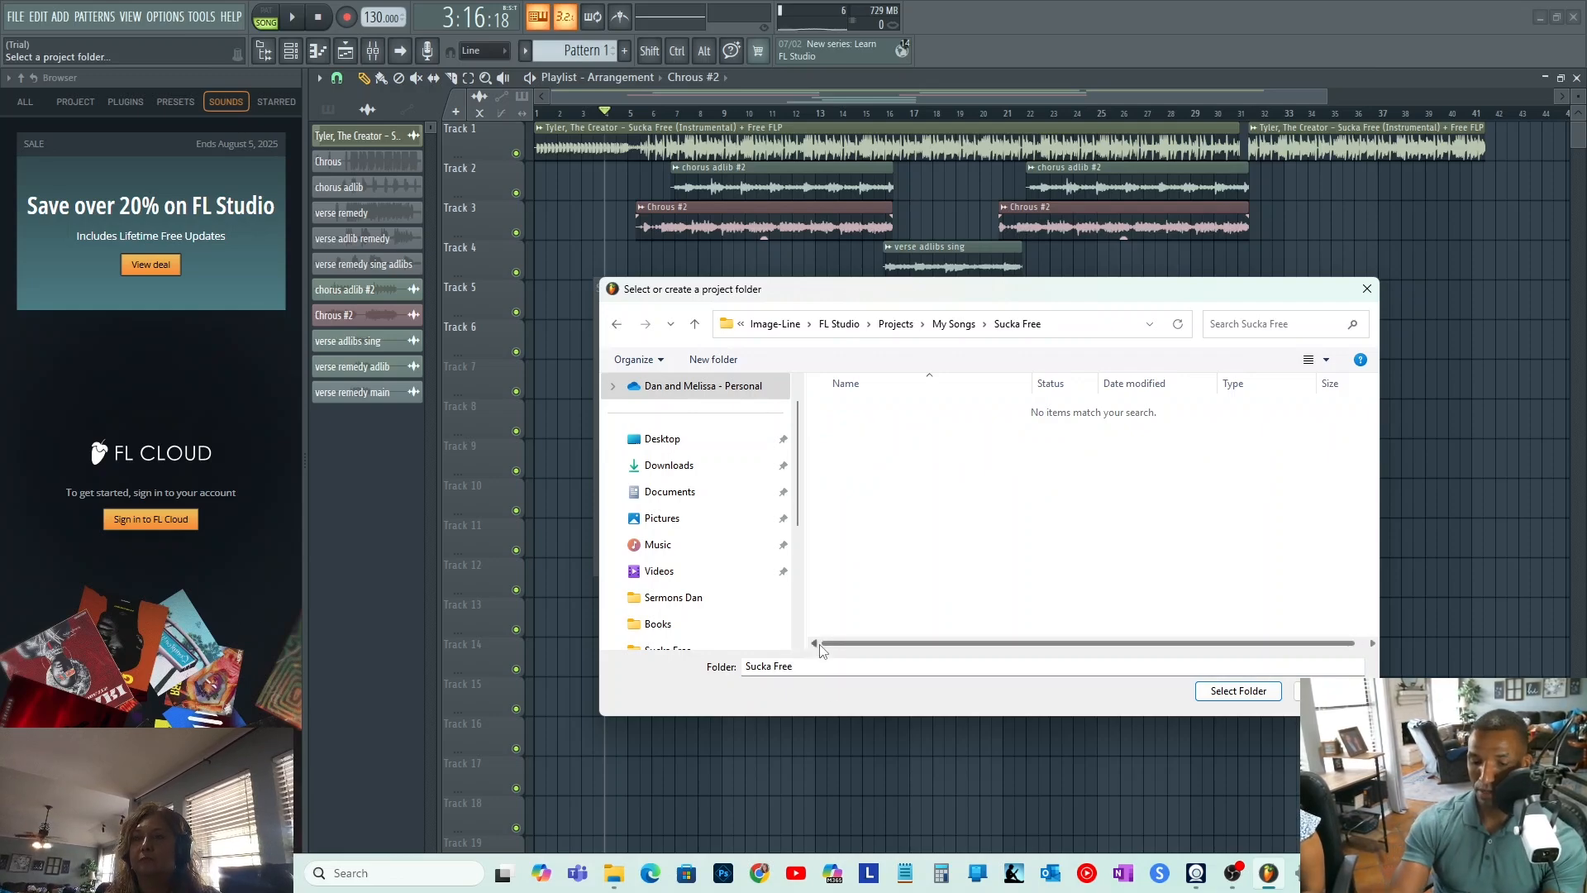
# - Try to use Sucka Free Remix Mp3 as the project folder inside the Sucka Free folder
pyautogui.click(821, 666)
pyautogui.write('Remix ')
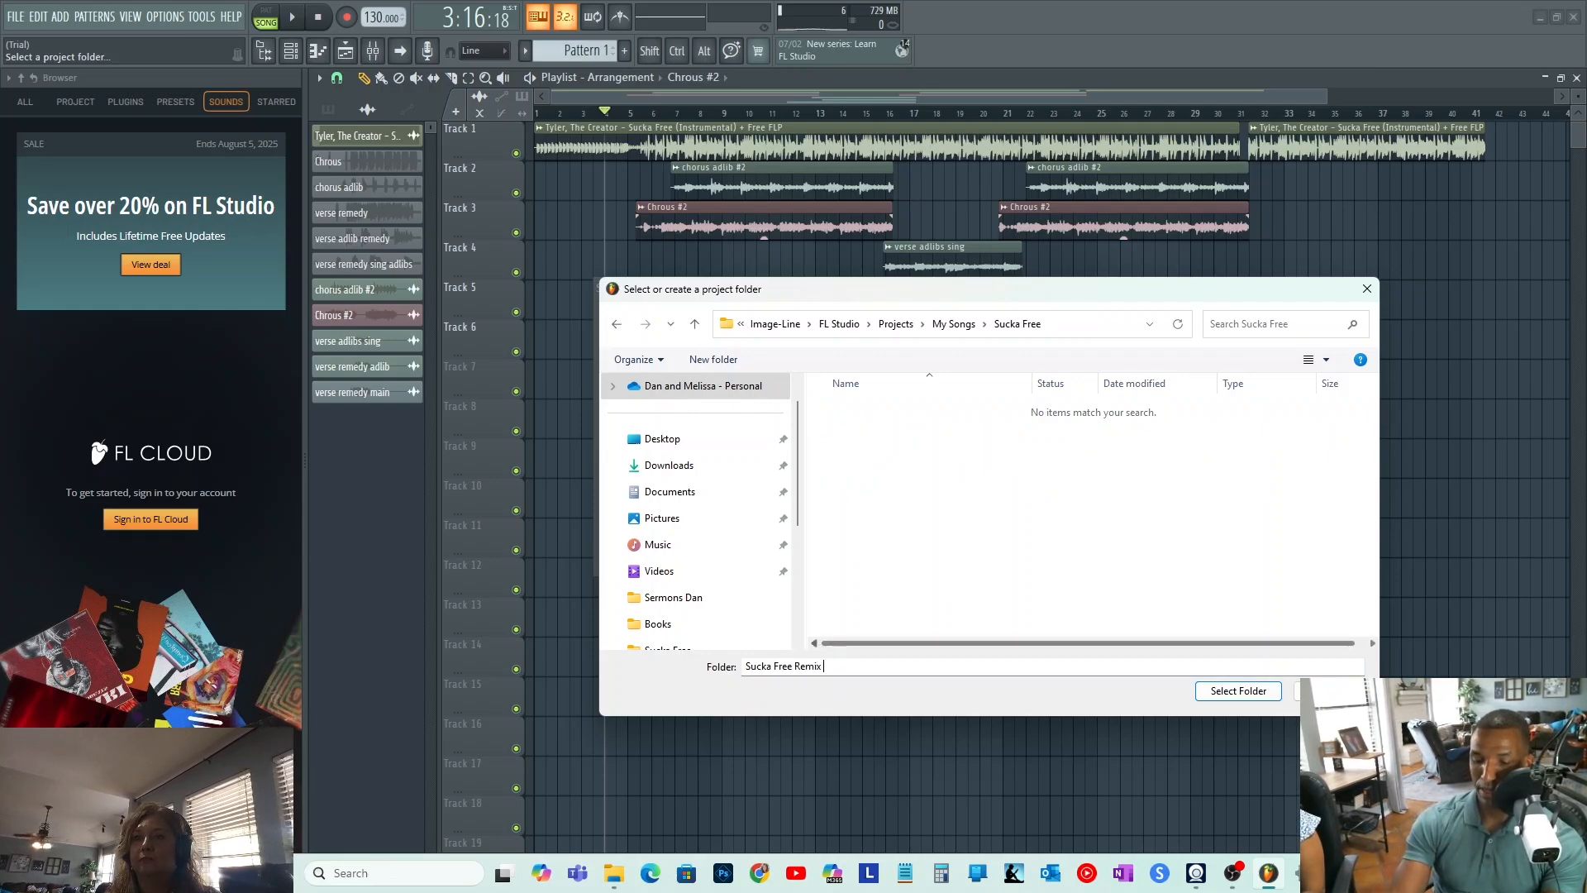
pyautogui.write('Mp3')
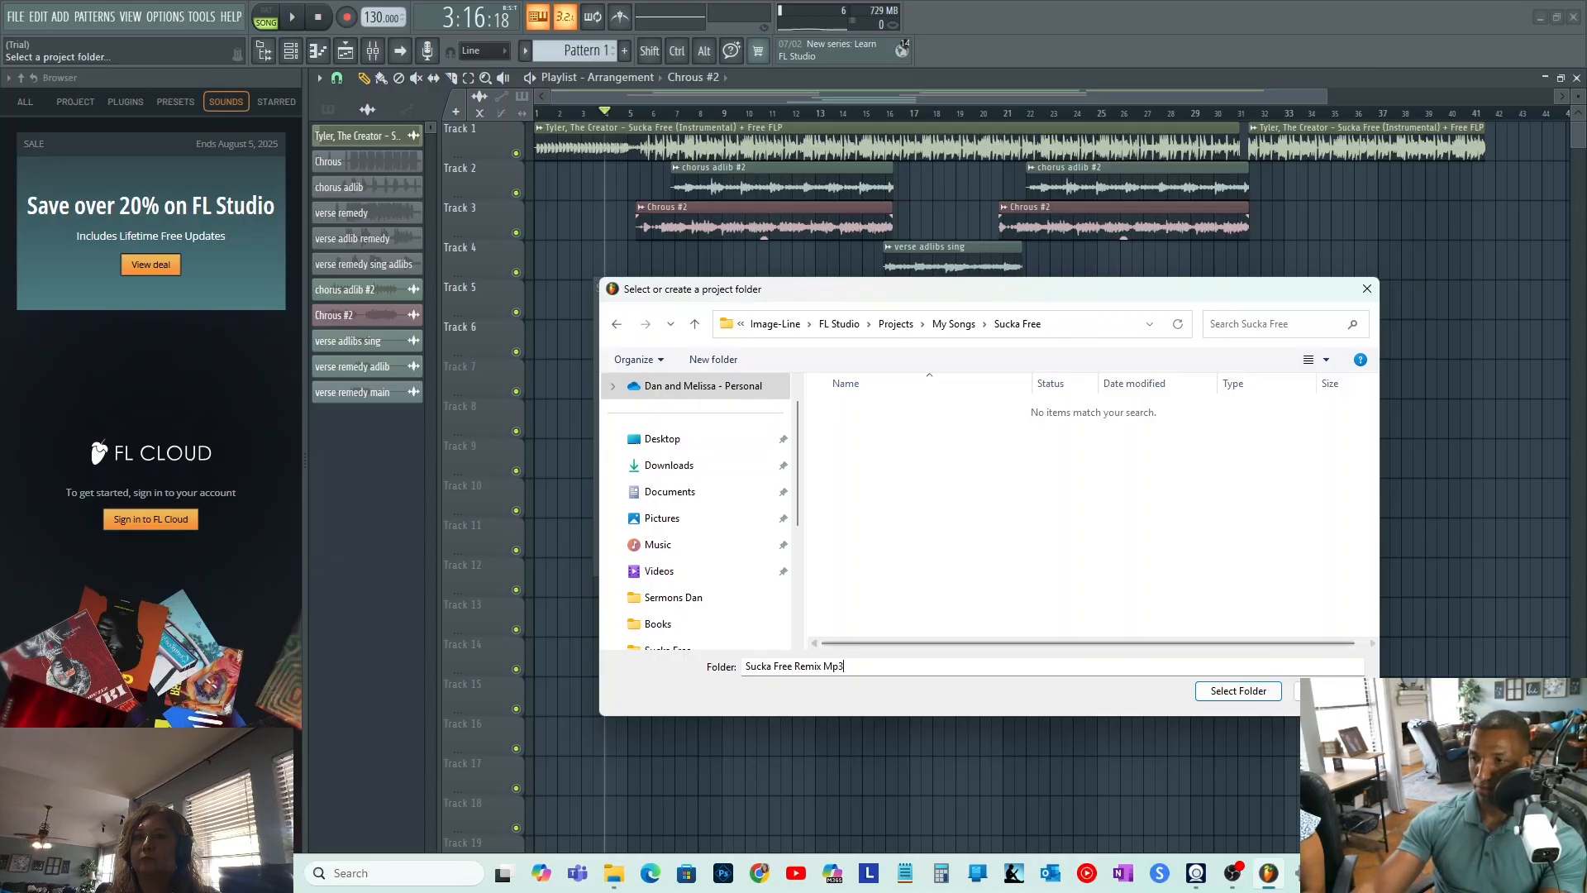
pyautogui.click(1232, 692)
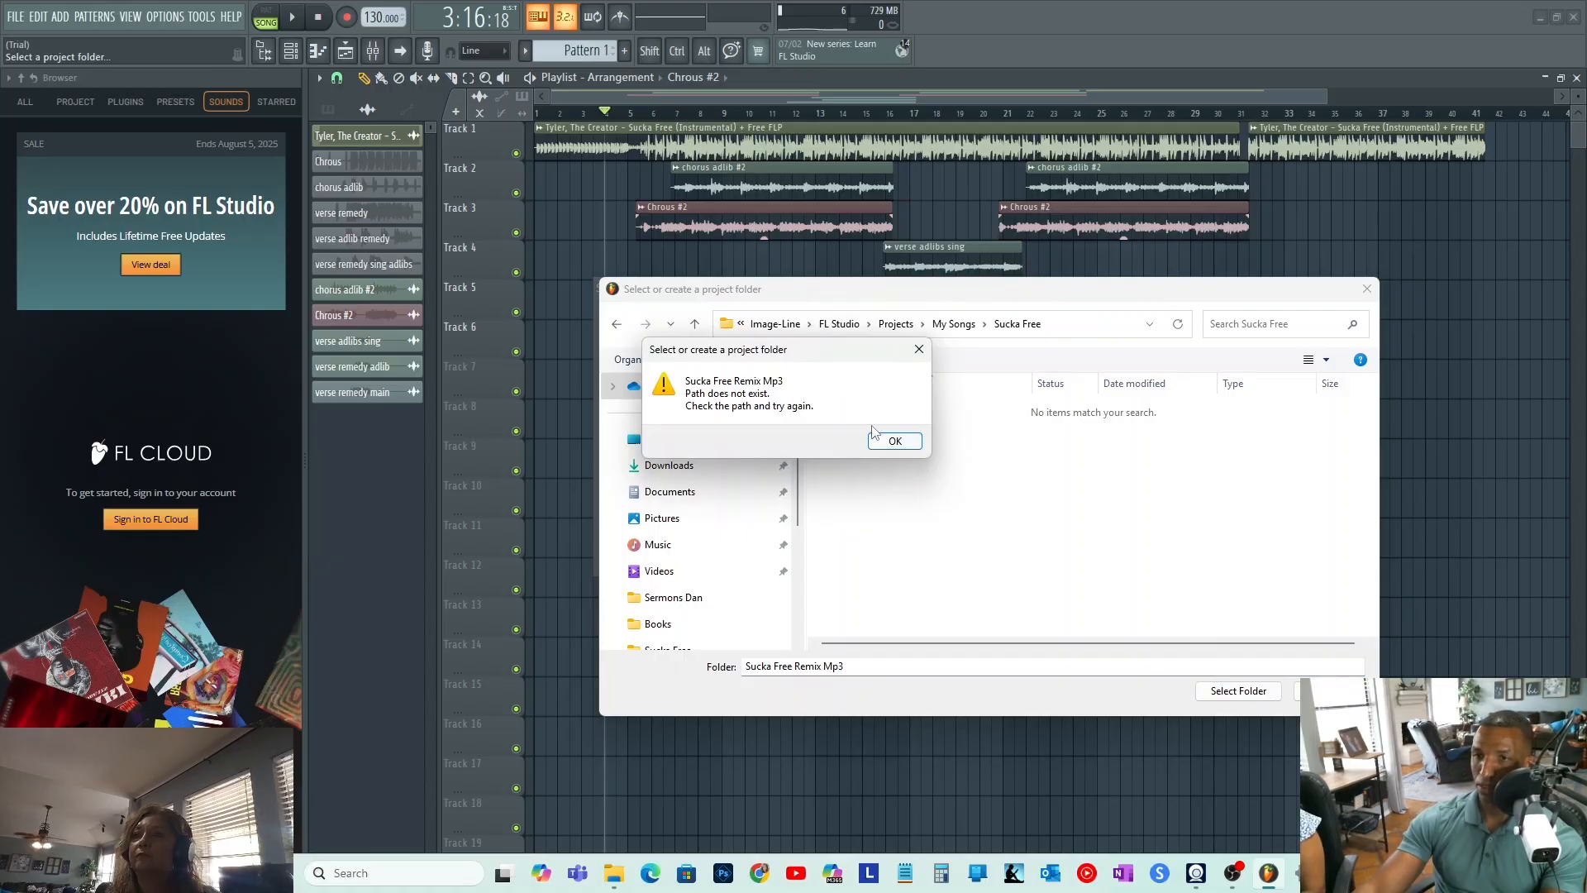
pyautogui.click(896, 439)
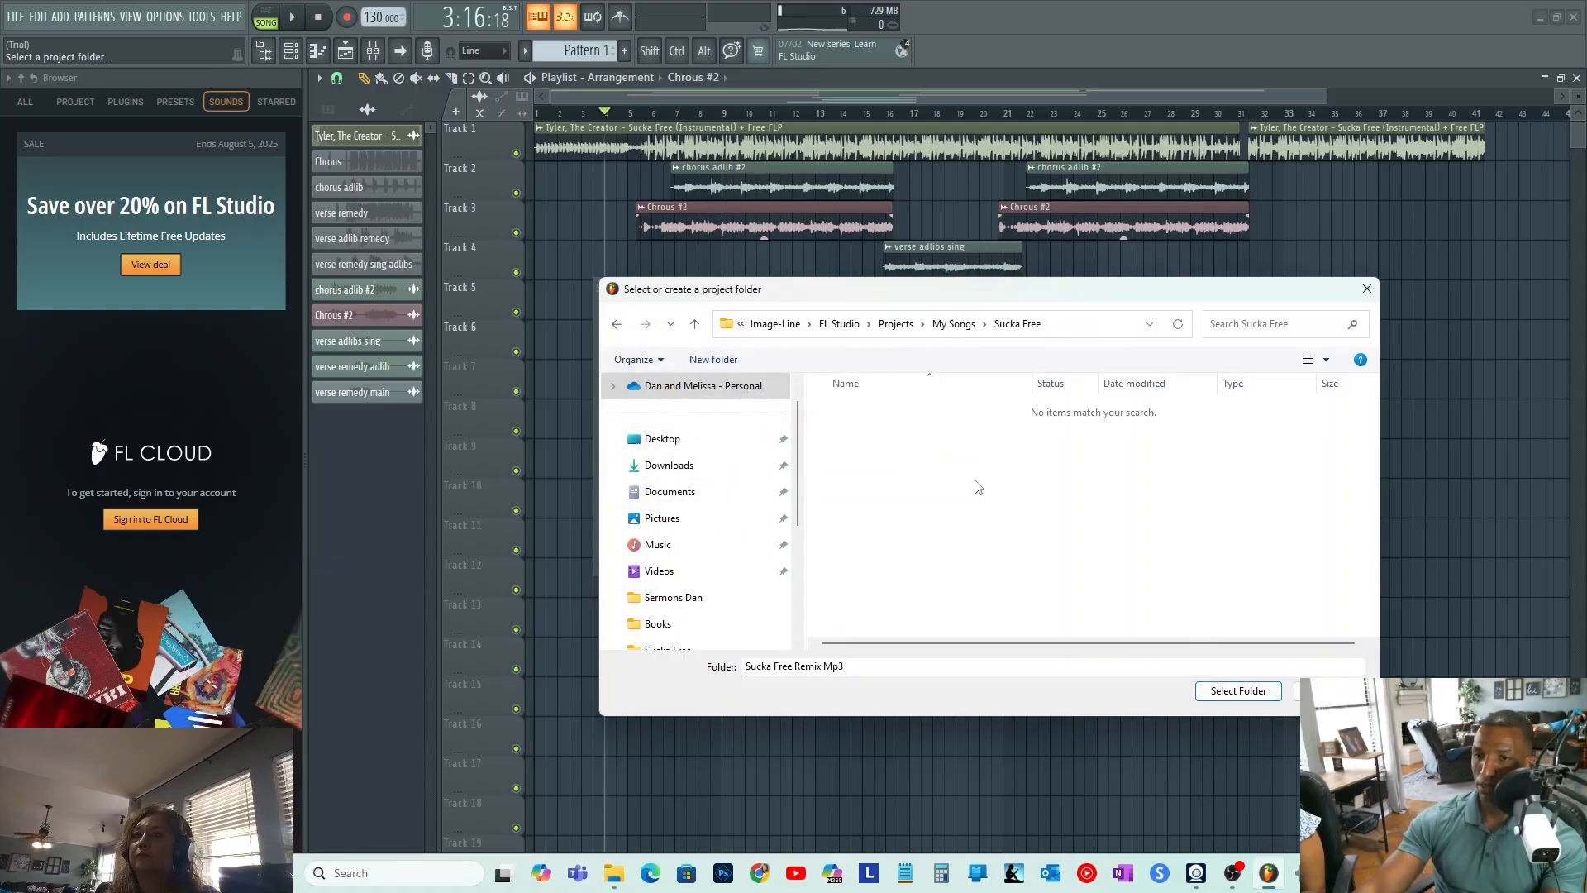
# - Choose the Sucka Free folder as the location, save the project as Sucka Free Remix MP3, and dismiss the purchase offer
pyautogui.click(616, 323)
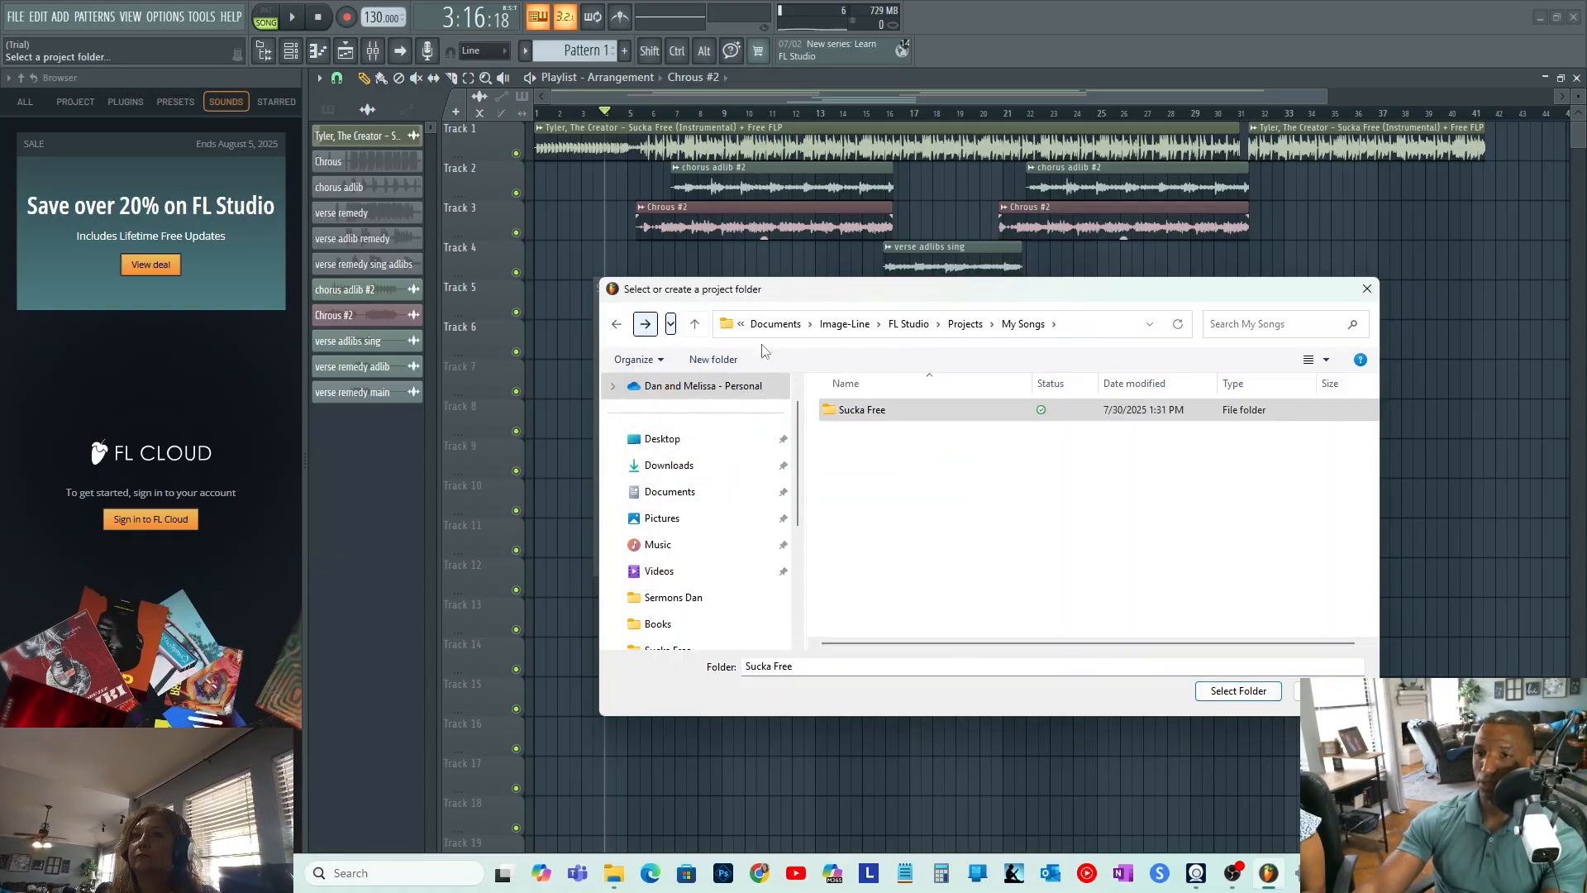
pyautogui.click(1234, 692)
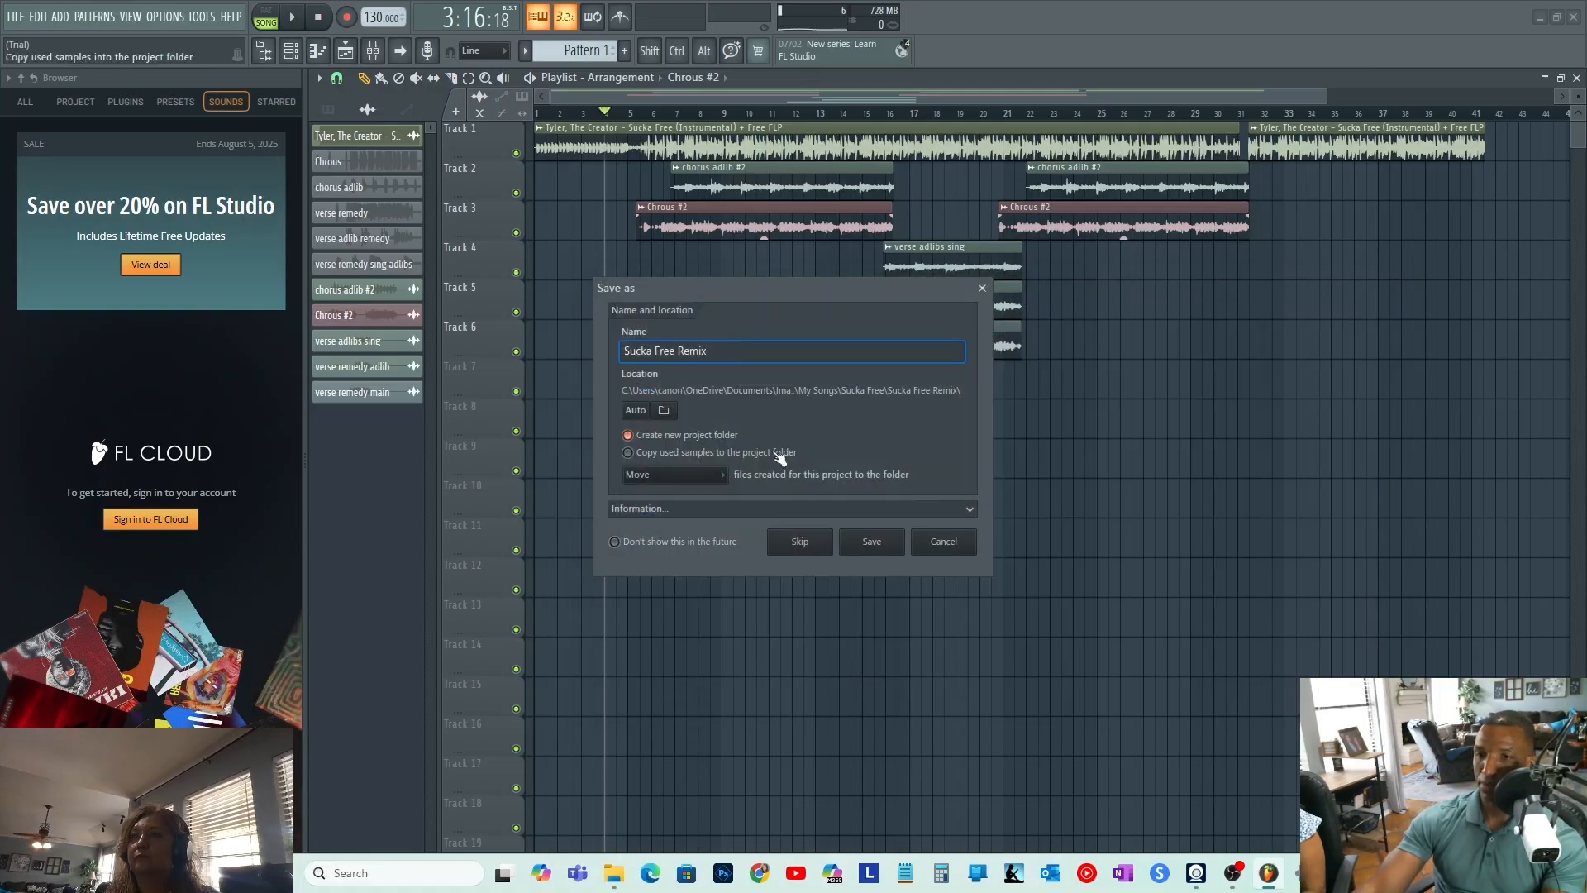
pyautogui.write('MP')
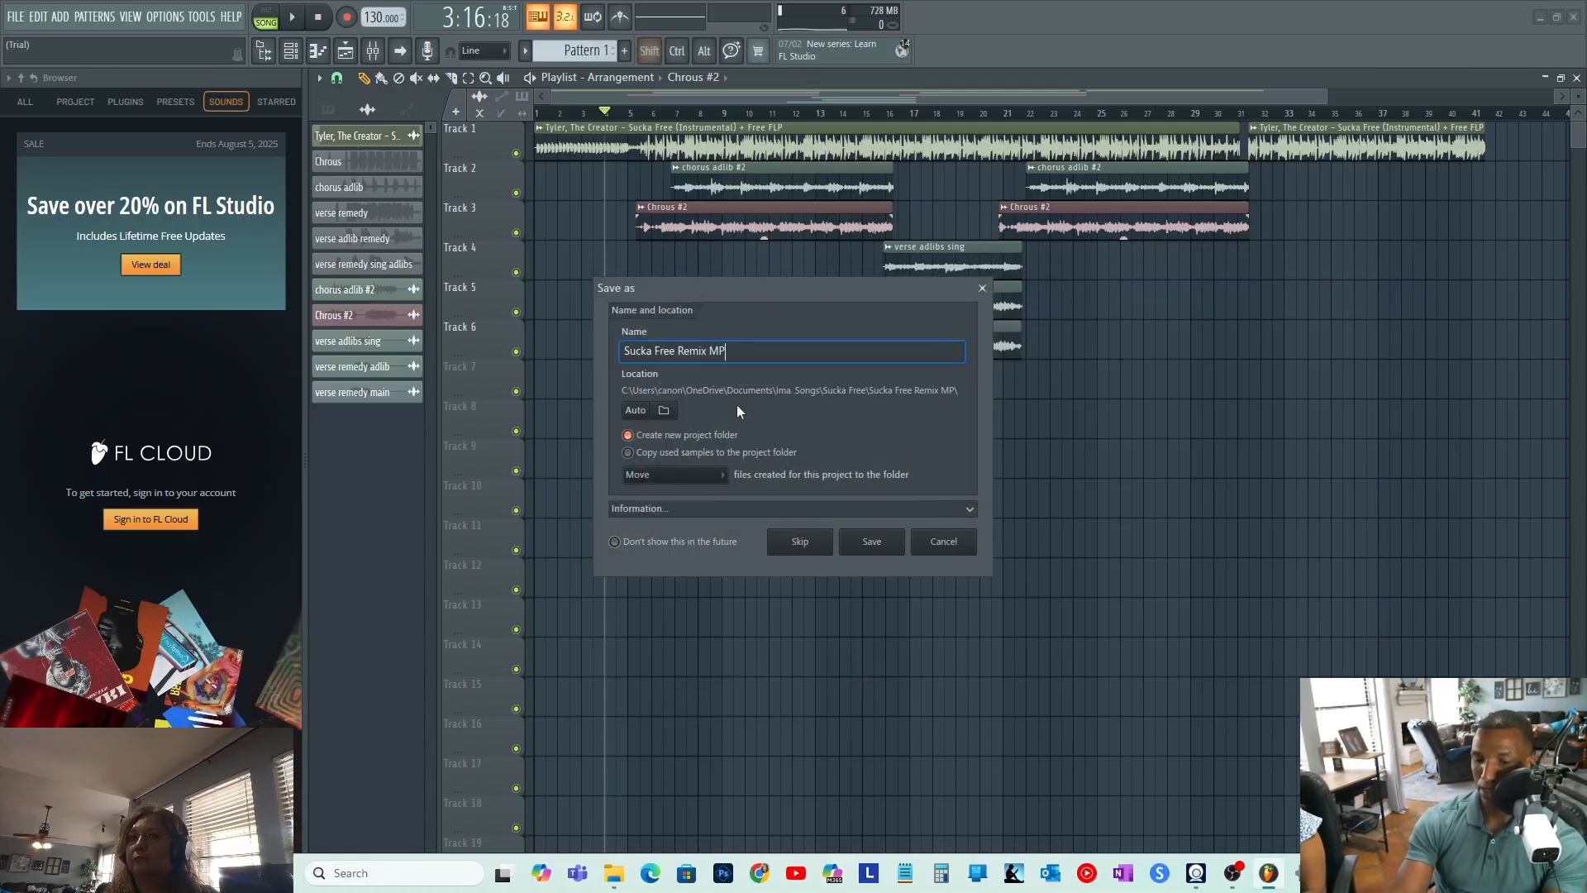
pyautogui.write('3')
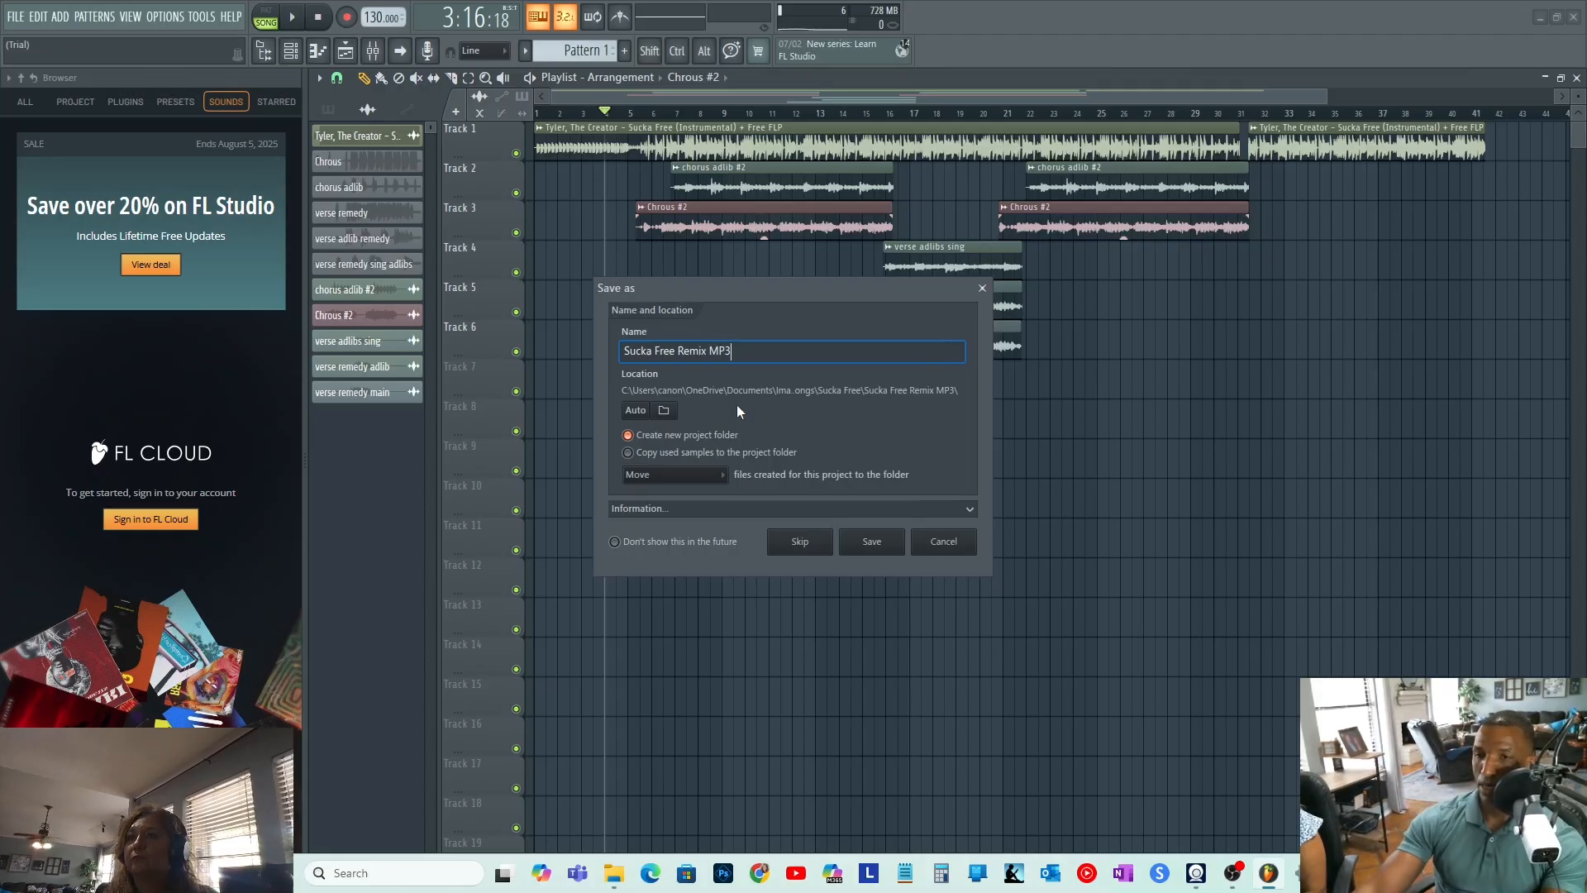
pyautogui.click(871, 542)
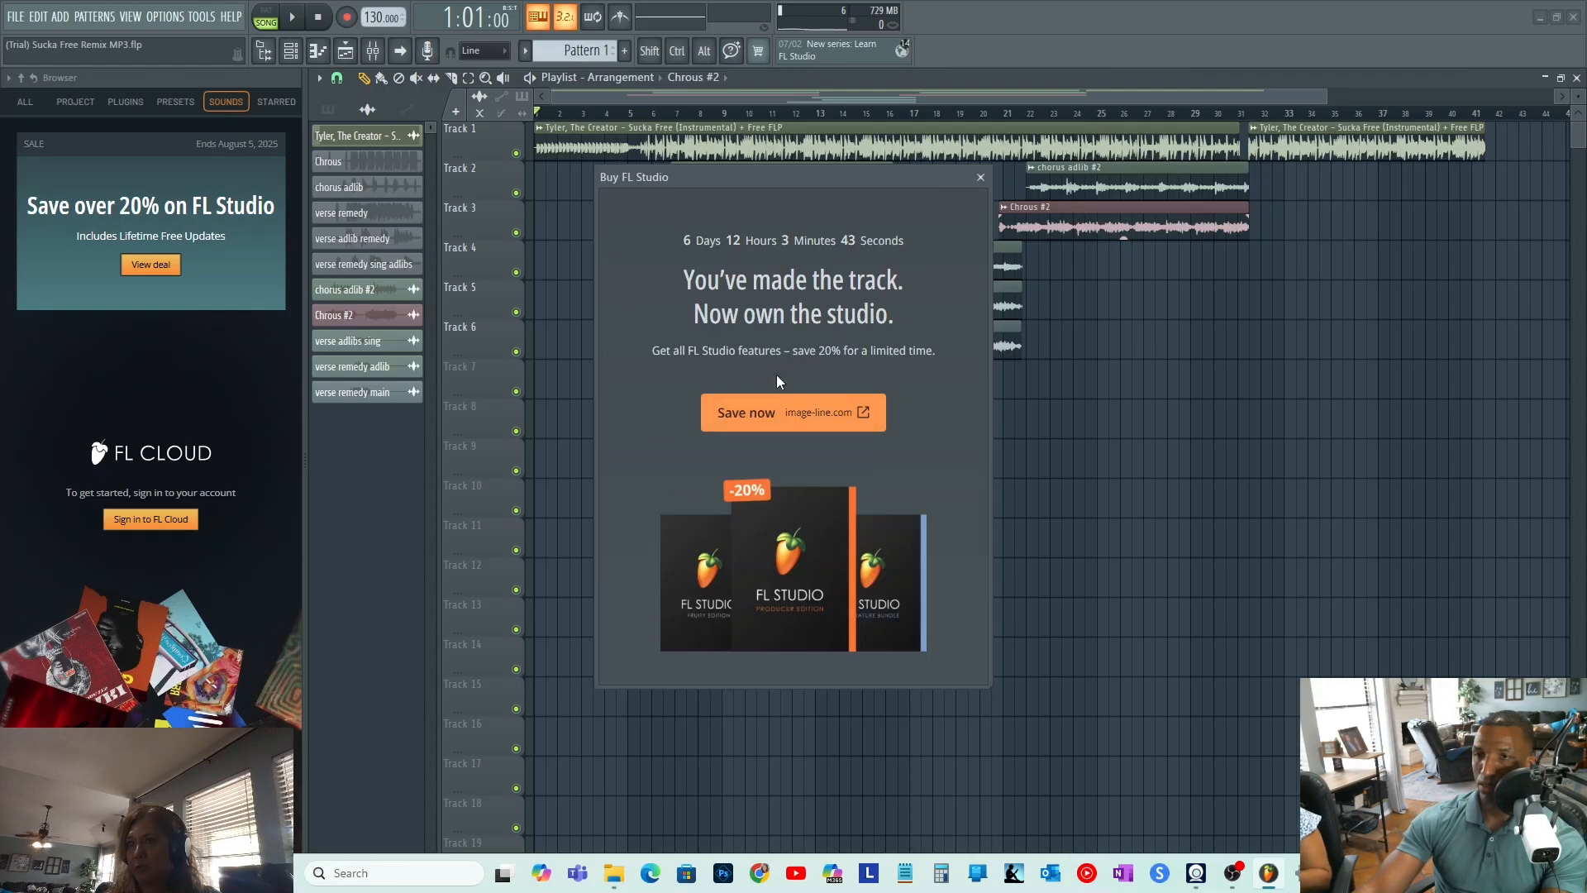
pyautogui.click(981, 177)
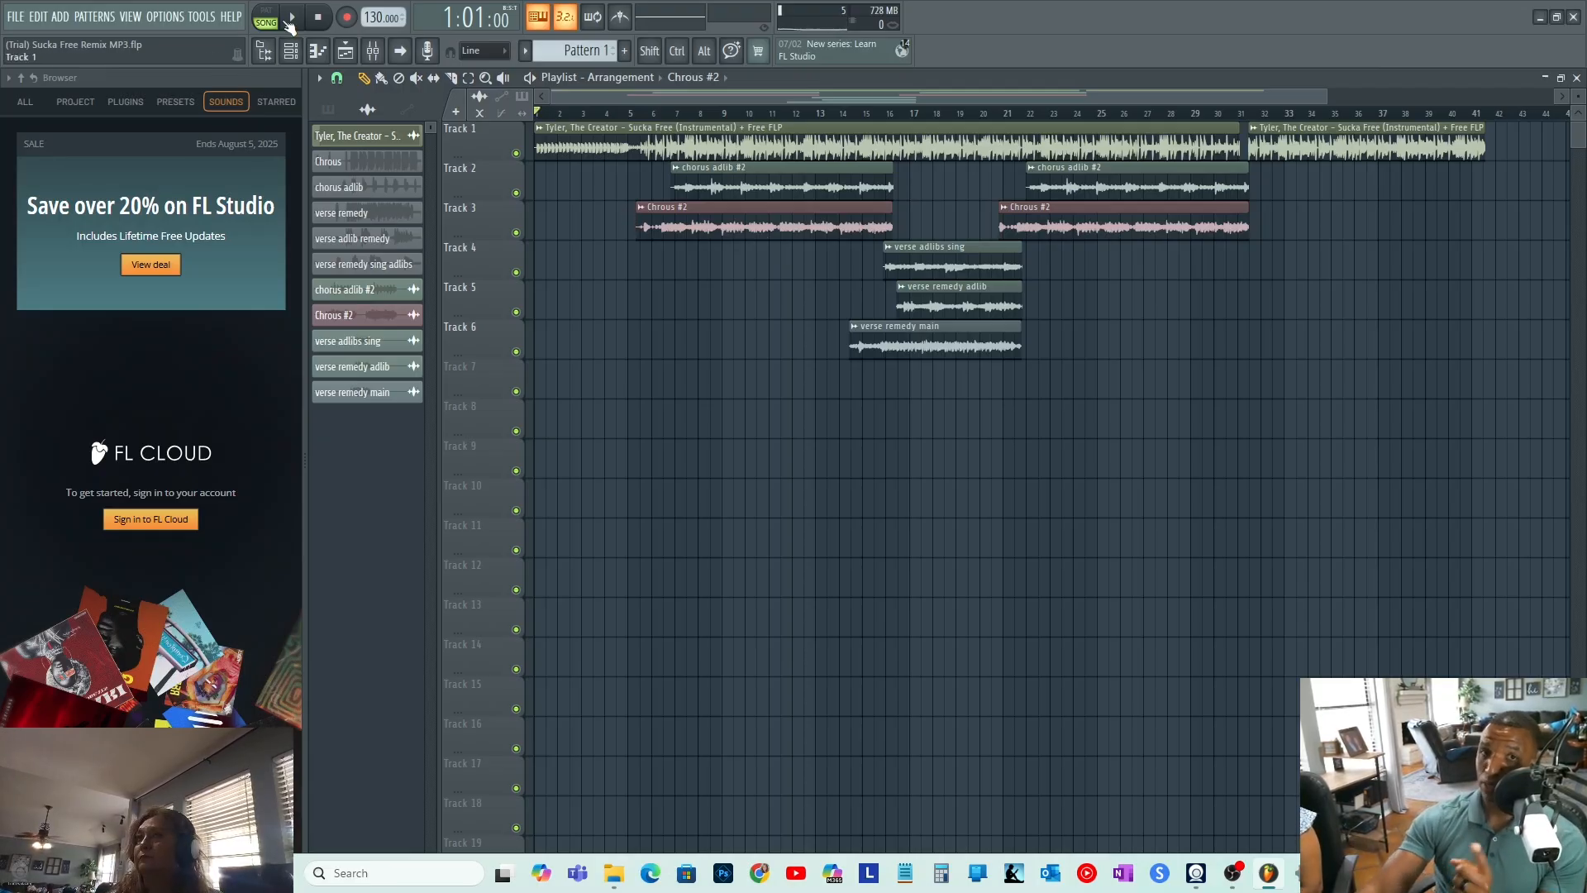
# - Export the song as an MP3 file named Sucka Free Remix MP3 in the Sucka Free folder inside My Songs
pyautogui.click(15, 17)
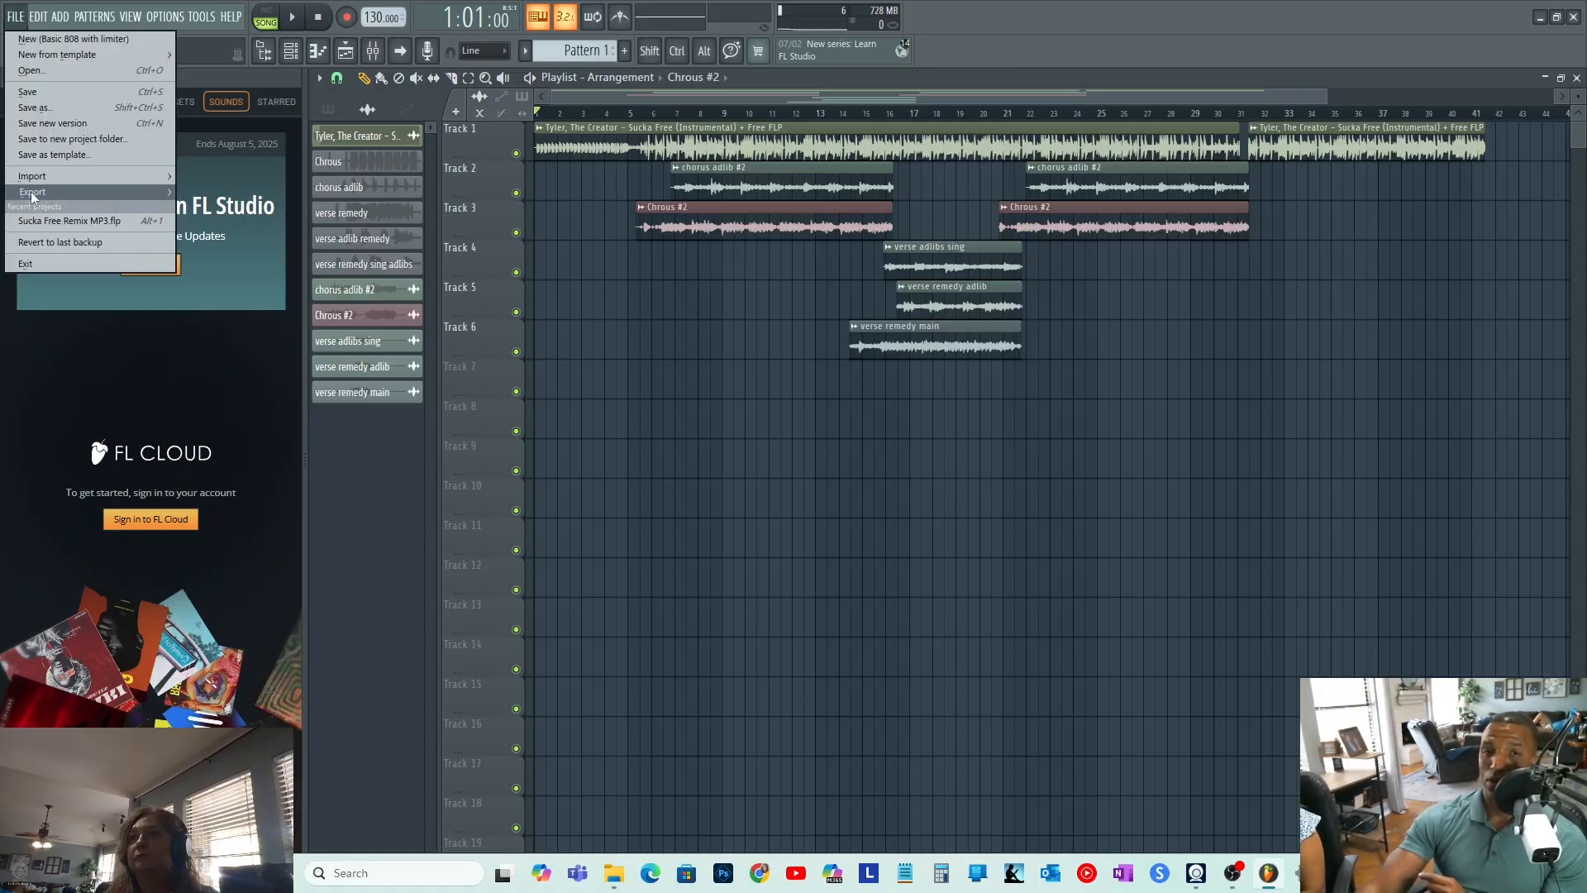
pyautogui.moveTo(33, 192)
pyautogui.click(219, 220)
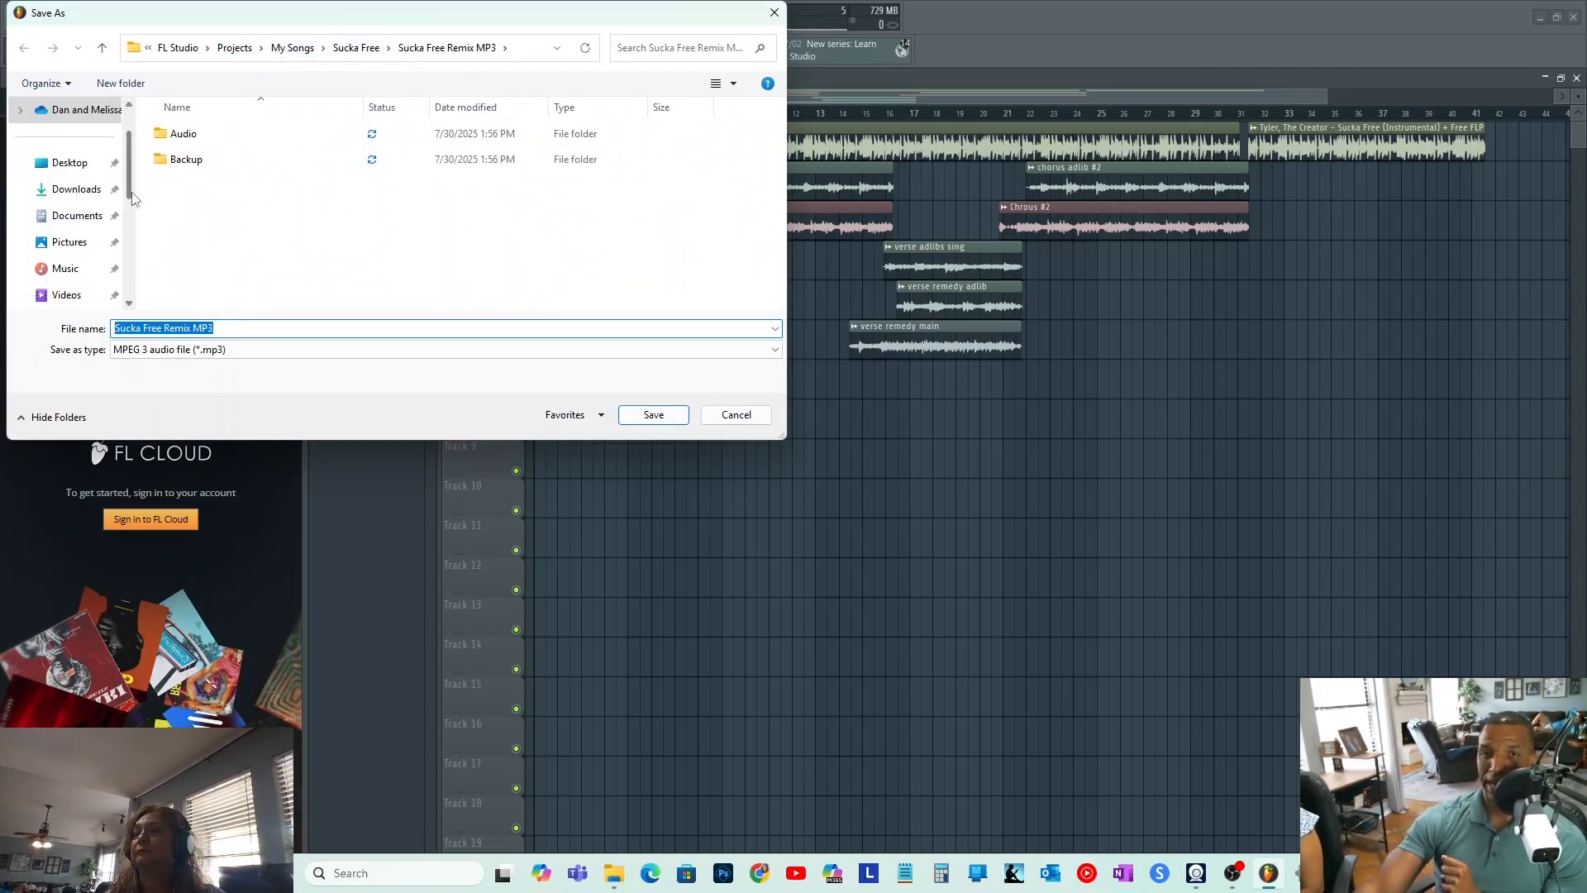
pyautogui.scroll(-2, 82, 215)
pyautogui.click(73, 268)
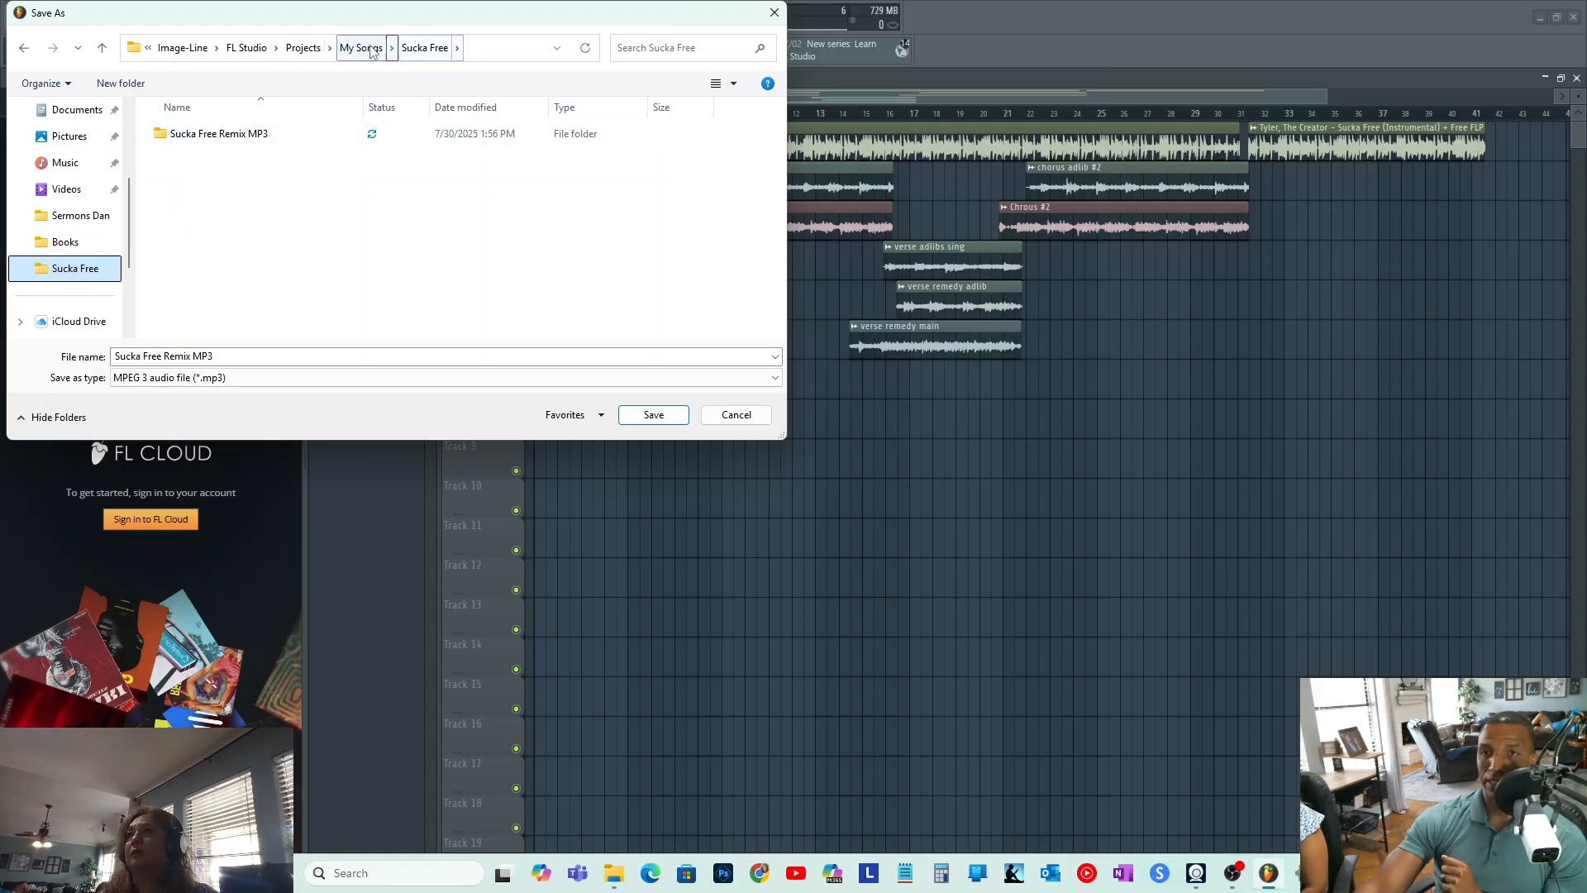
pyautogui.click(364, 47)
pyautogui.doubleClick(205, 134)
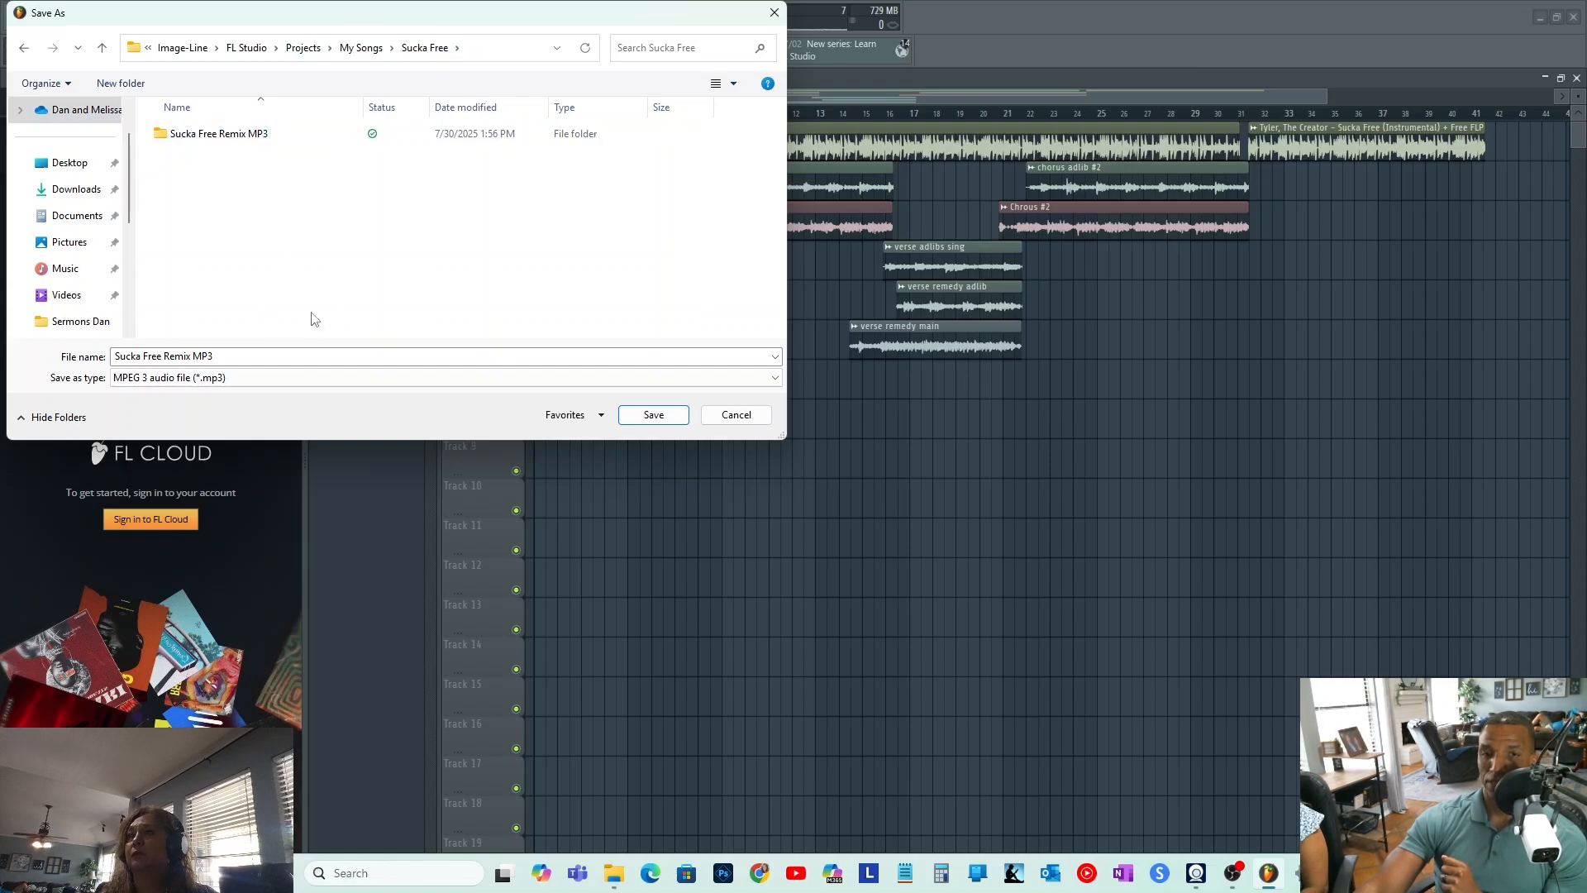
pyautogui.click(673, 414)
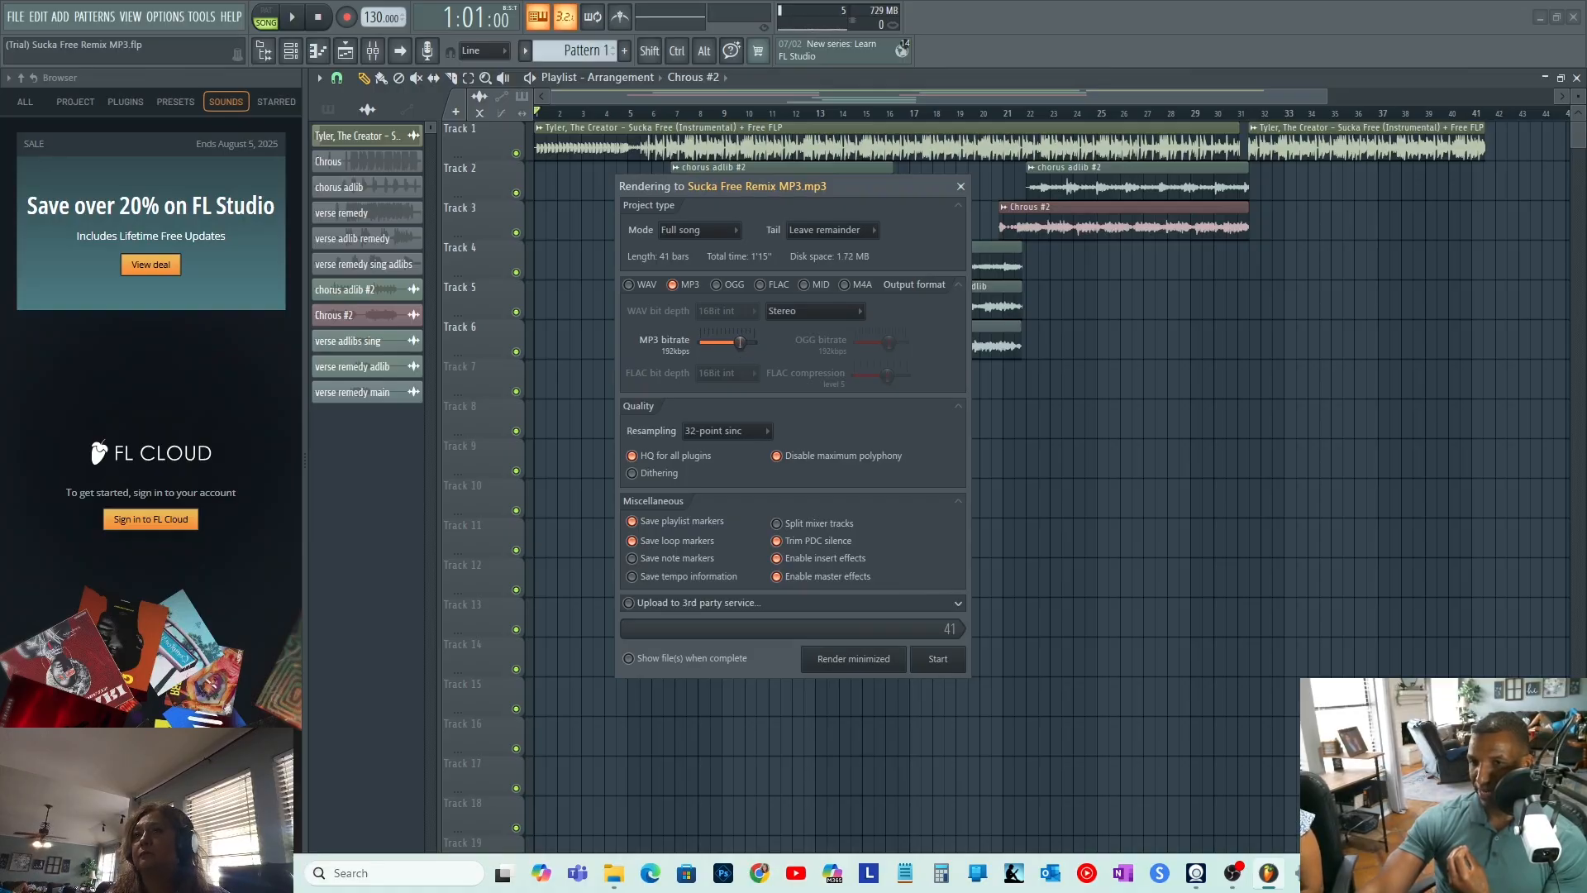
# - Render the full song as a stereo MP3 at 192 kbps and close the open effect plugin windows
pyautogui.moveTo(745, 348); pyautogui.dragTo(755, 345)
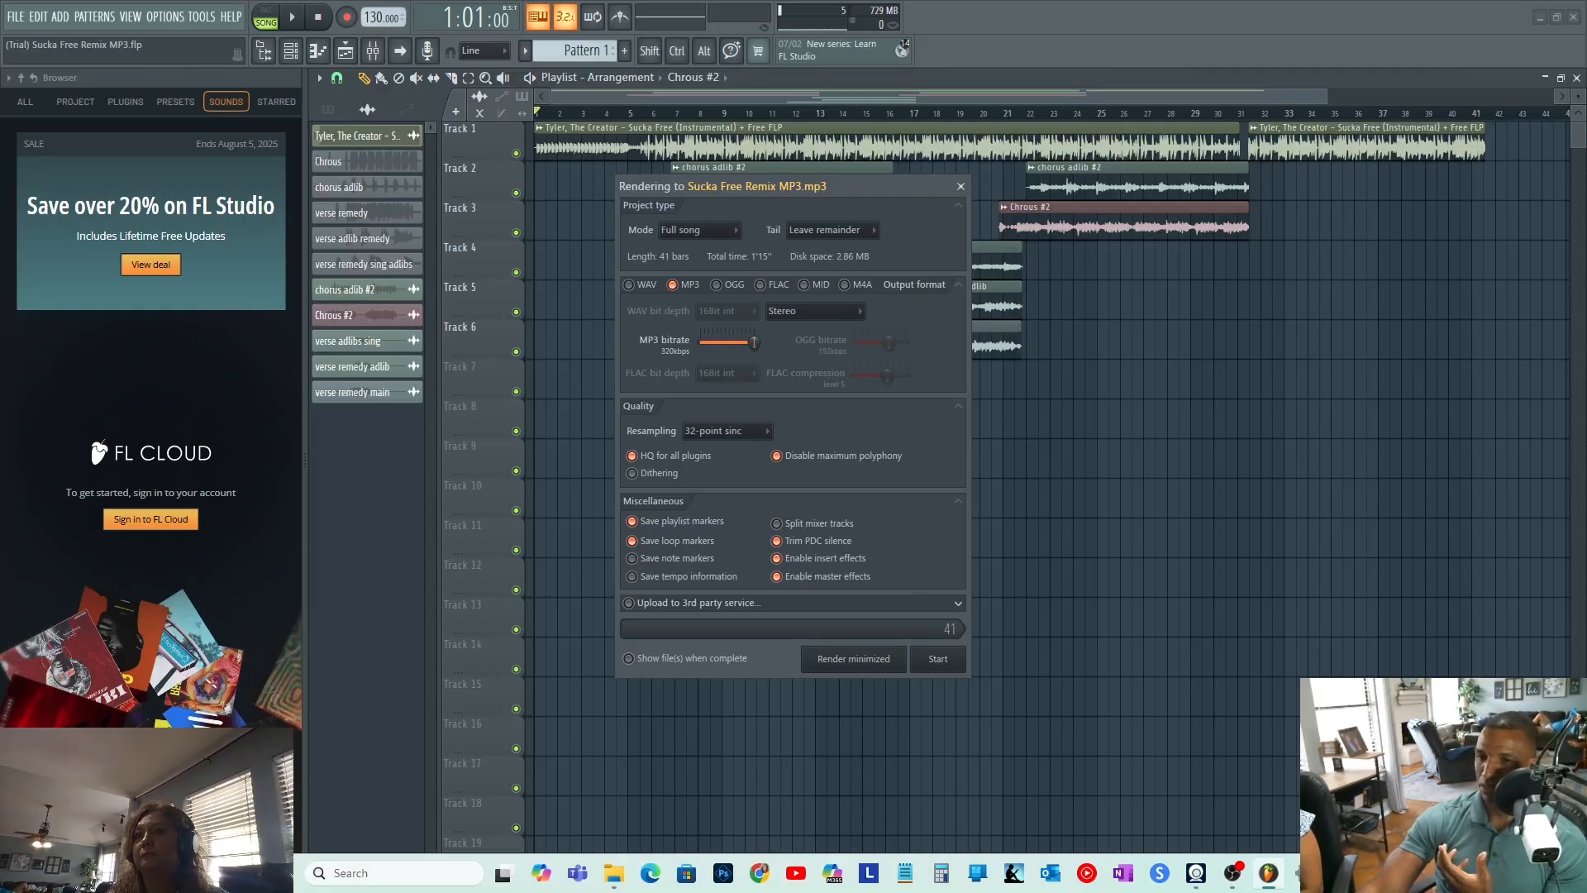
pyautogui.moveTo(754, 344); pyautogui.dragTo(741, 344)
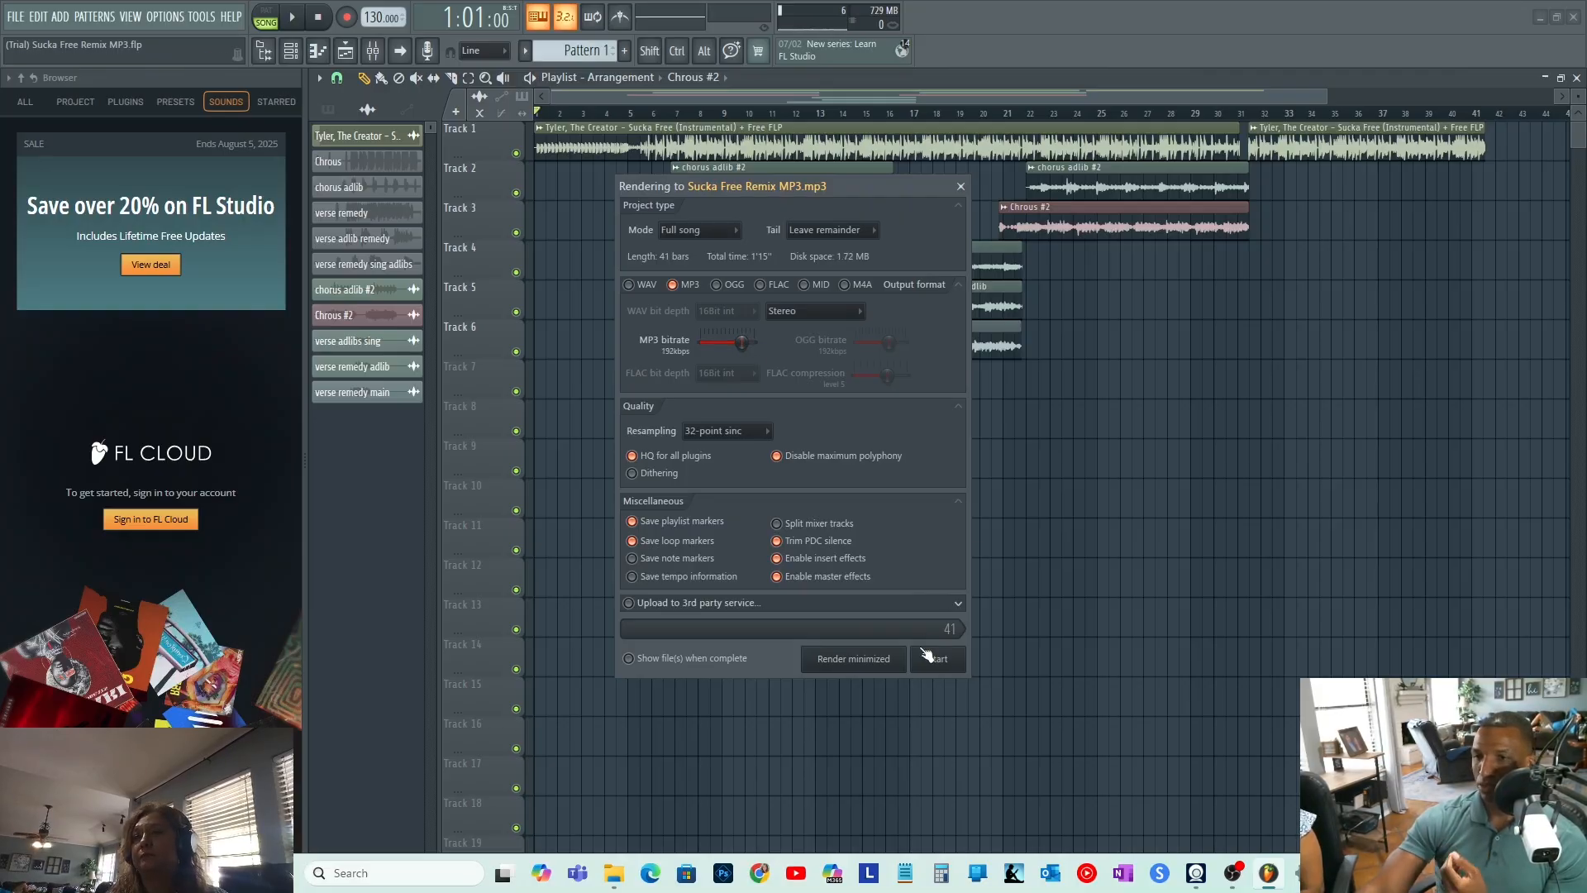
pyautogui.click(950, 659)
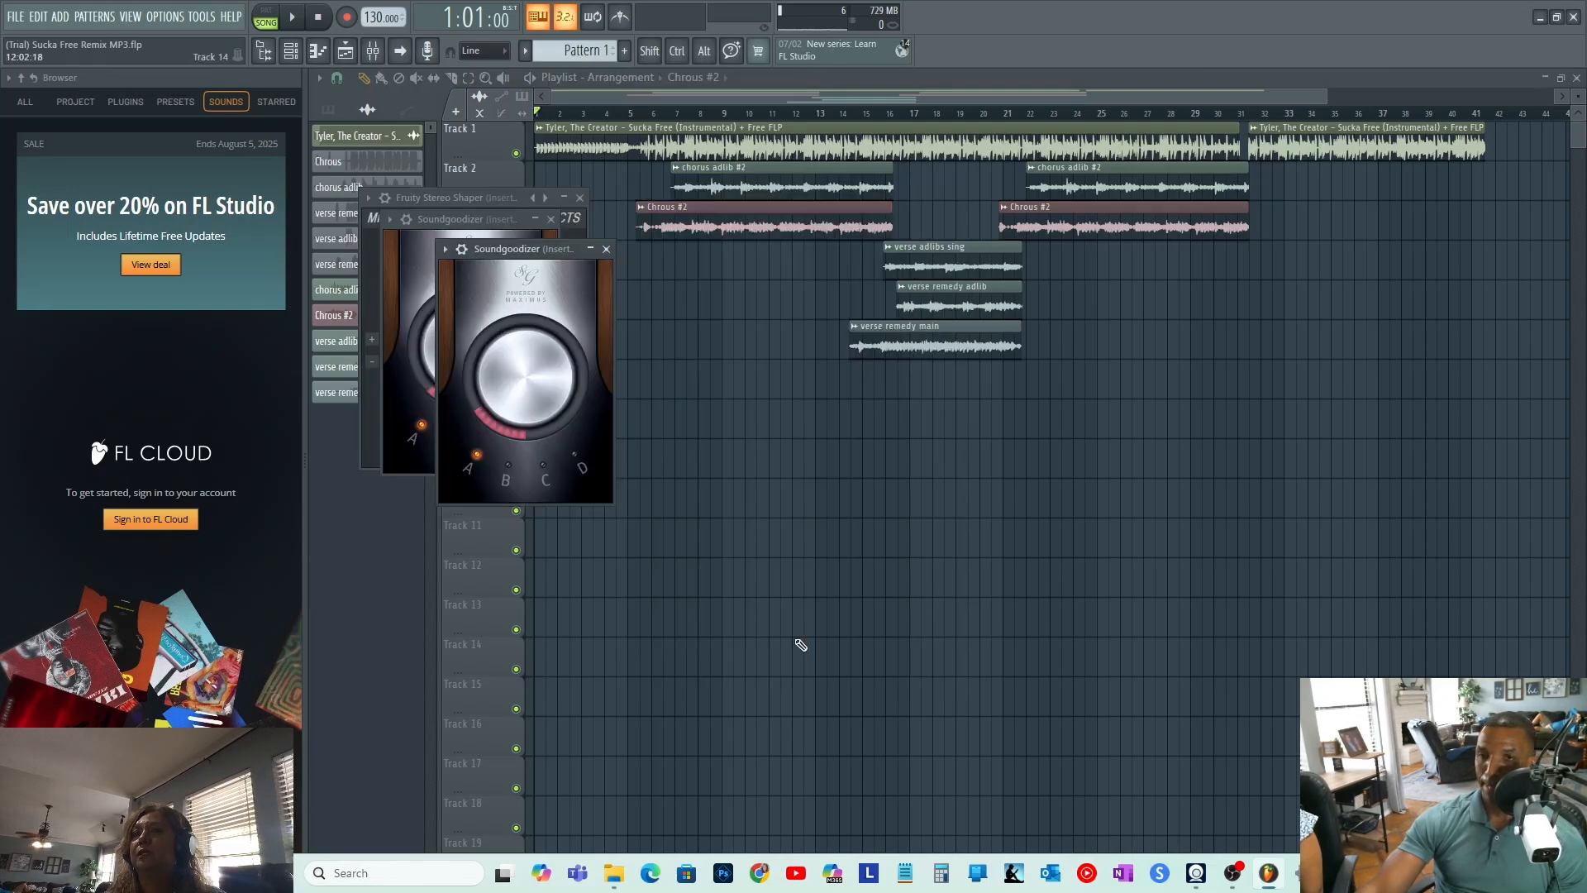
pyautogui.click(606, 249)
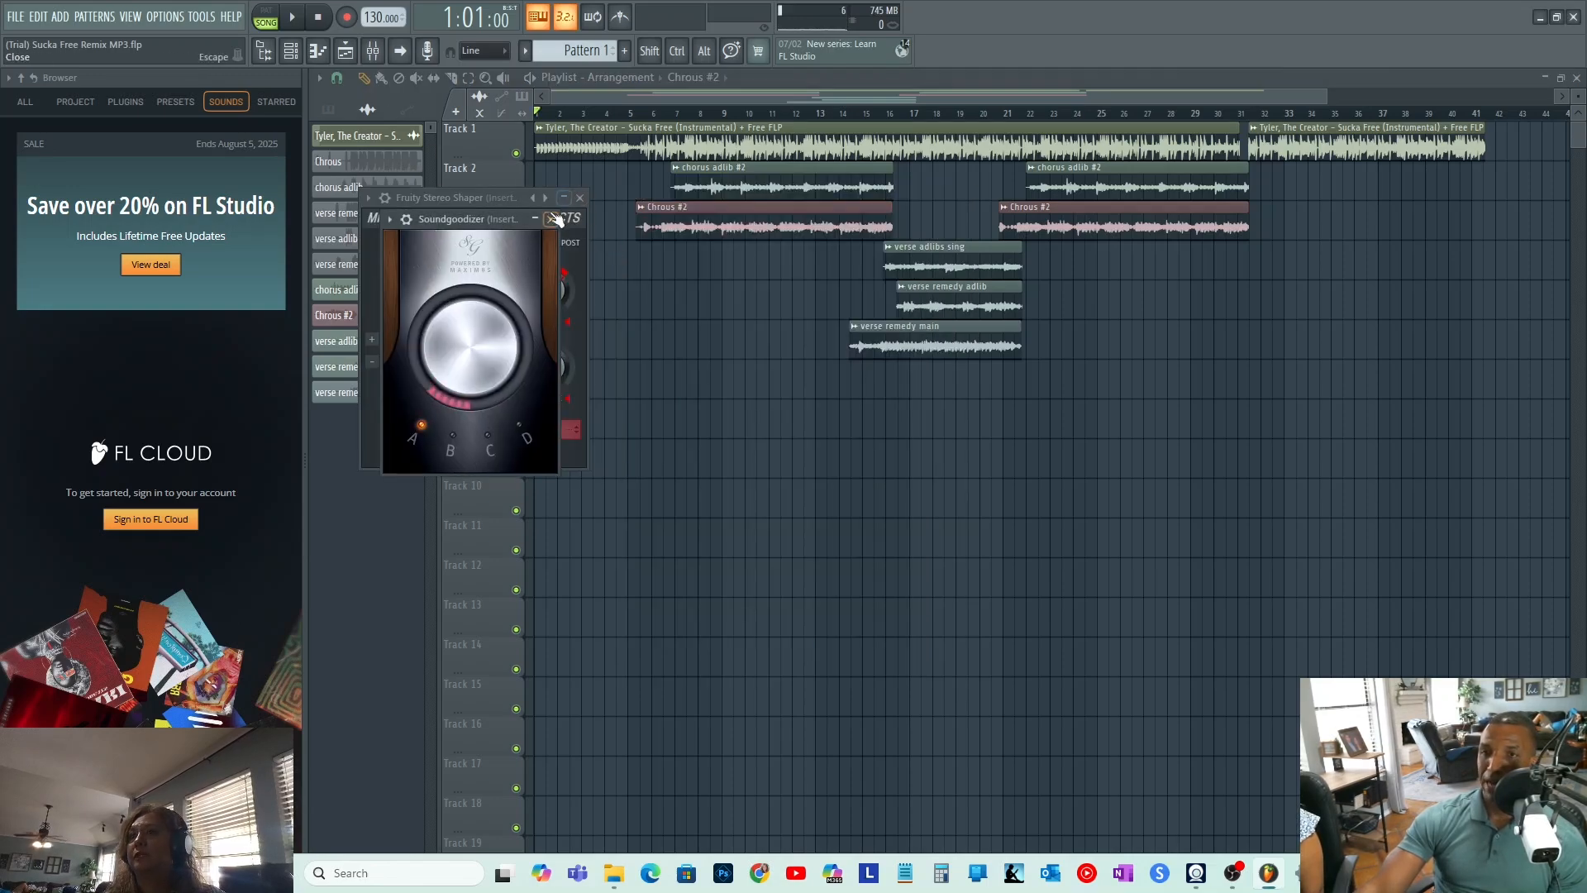
pyautogui.click(551, 219)
pyautogui.click(580, 198)
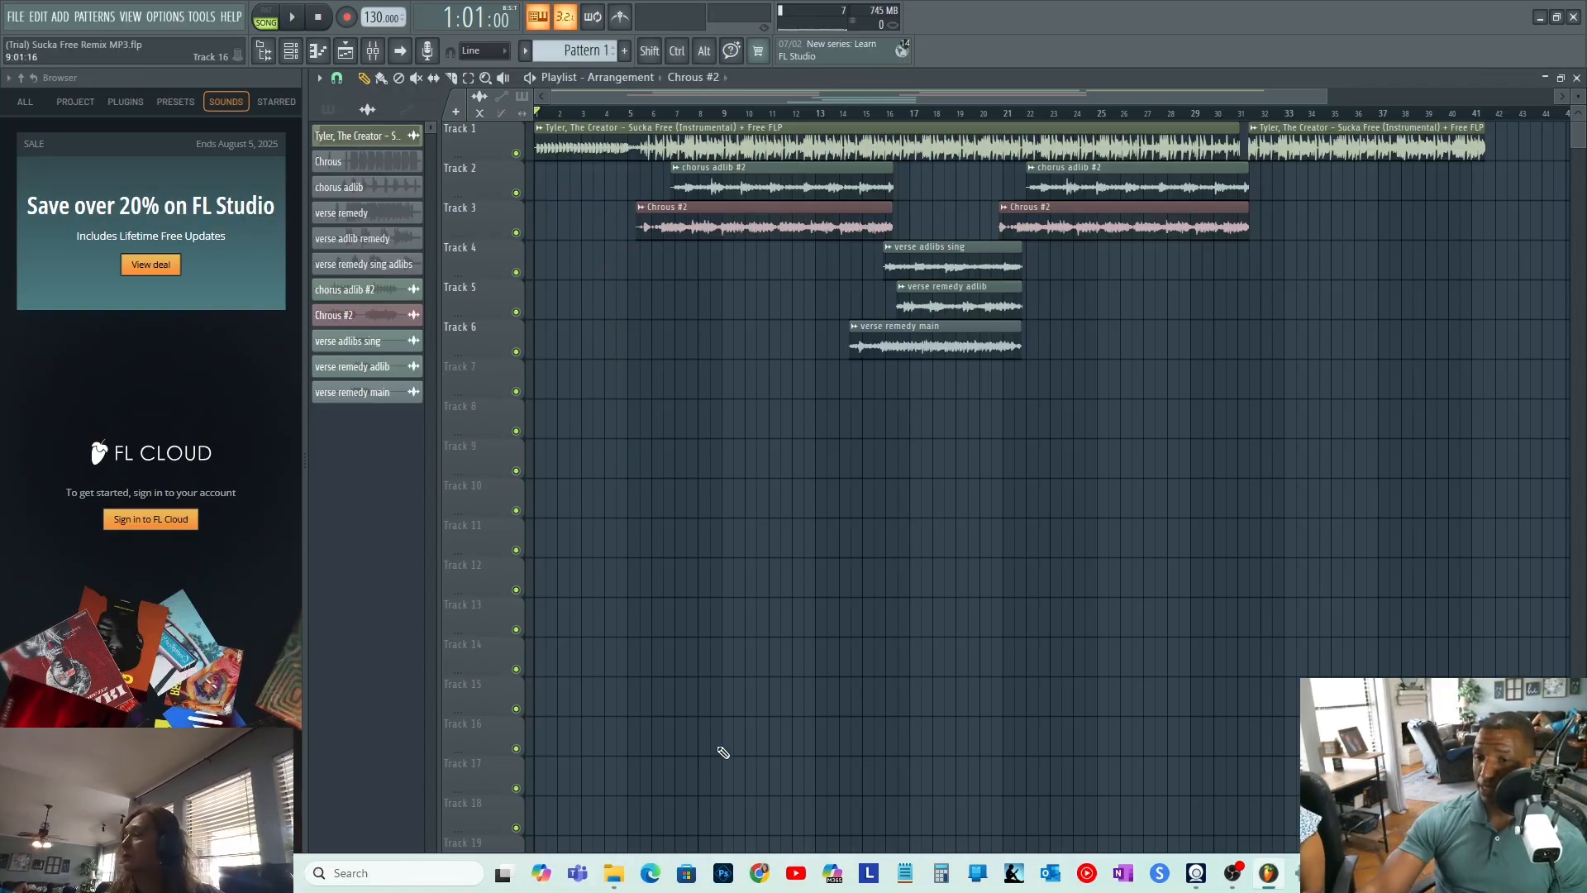
# - Switch to File Explorer, widen the Name column in the Sucka Free folder, and listen to the exported Sucka Free Remix MP3
pyautogui.click(612, 874)
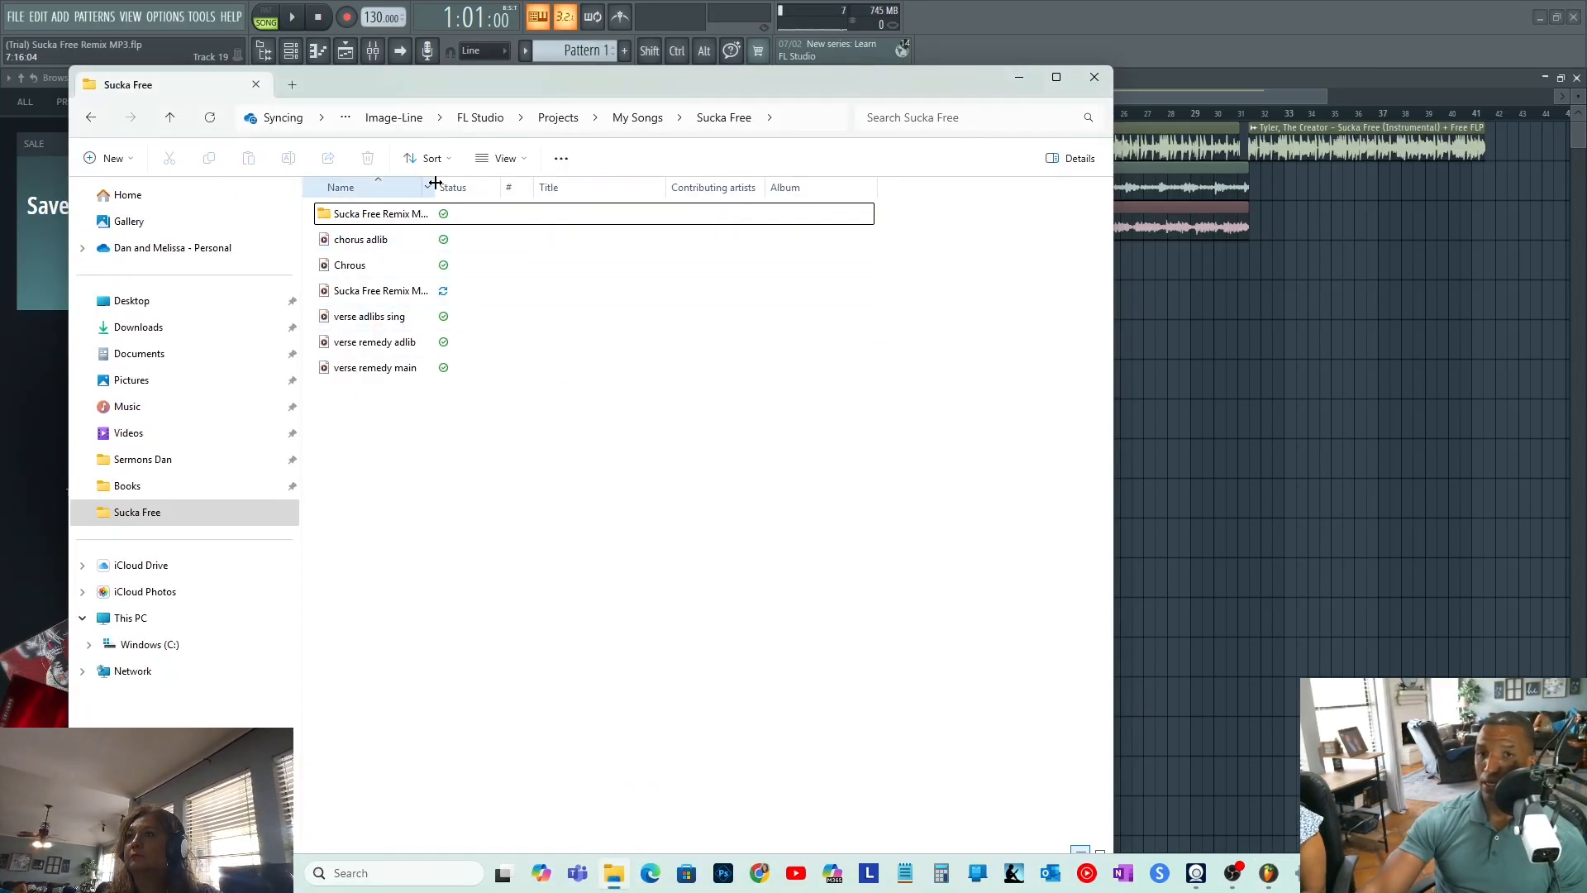
pyautogui.moveTo(436, 185); pyautogui.dragTo(483, 184)
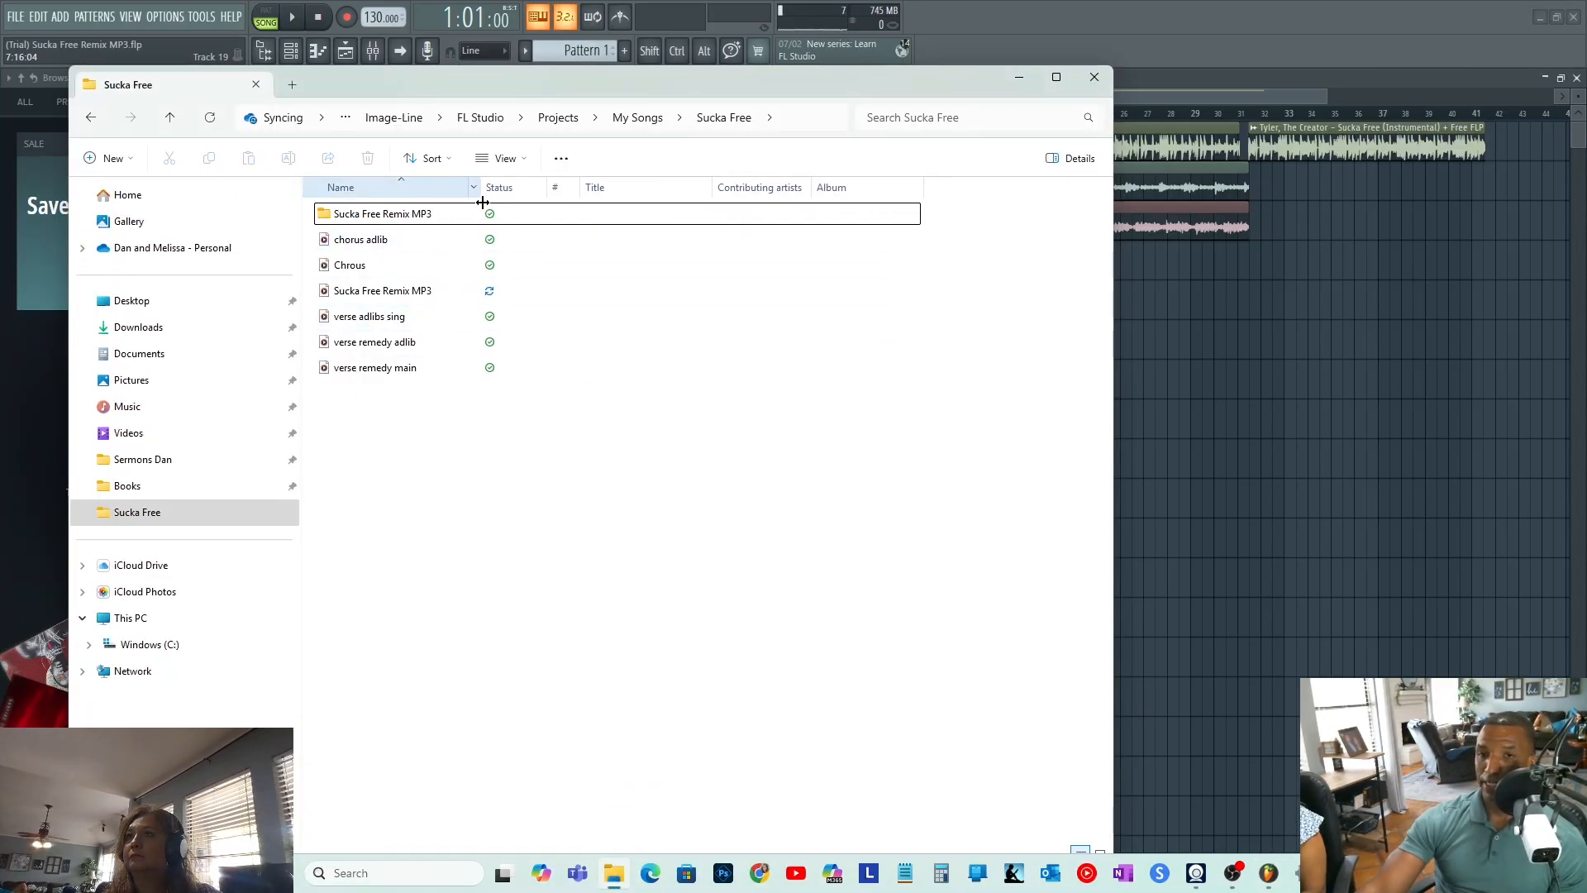
pyautogui.click(410, 295)
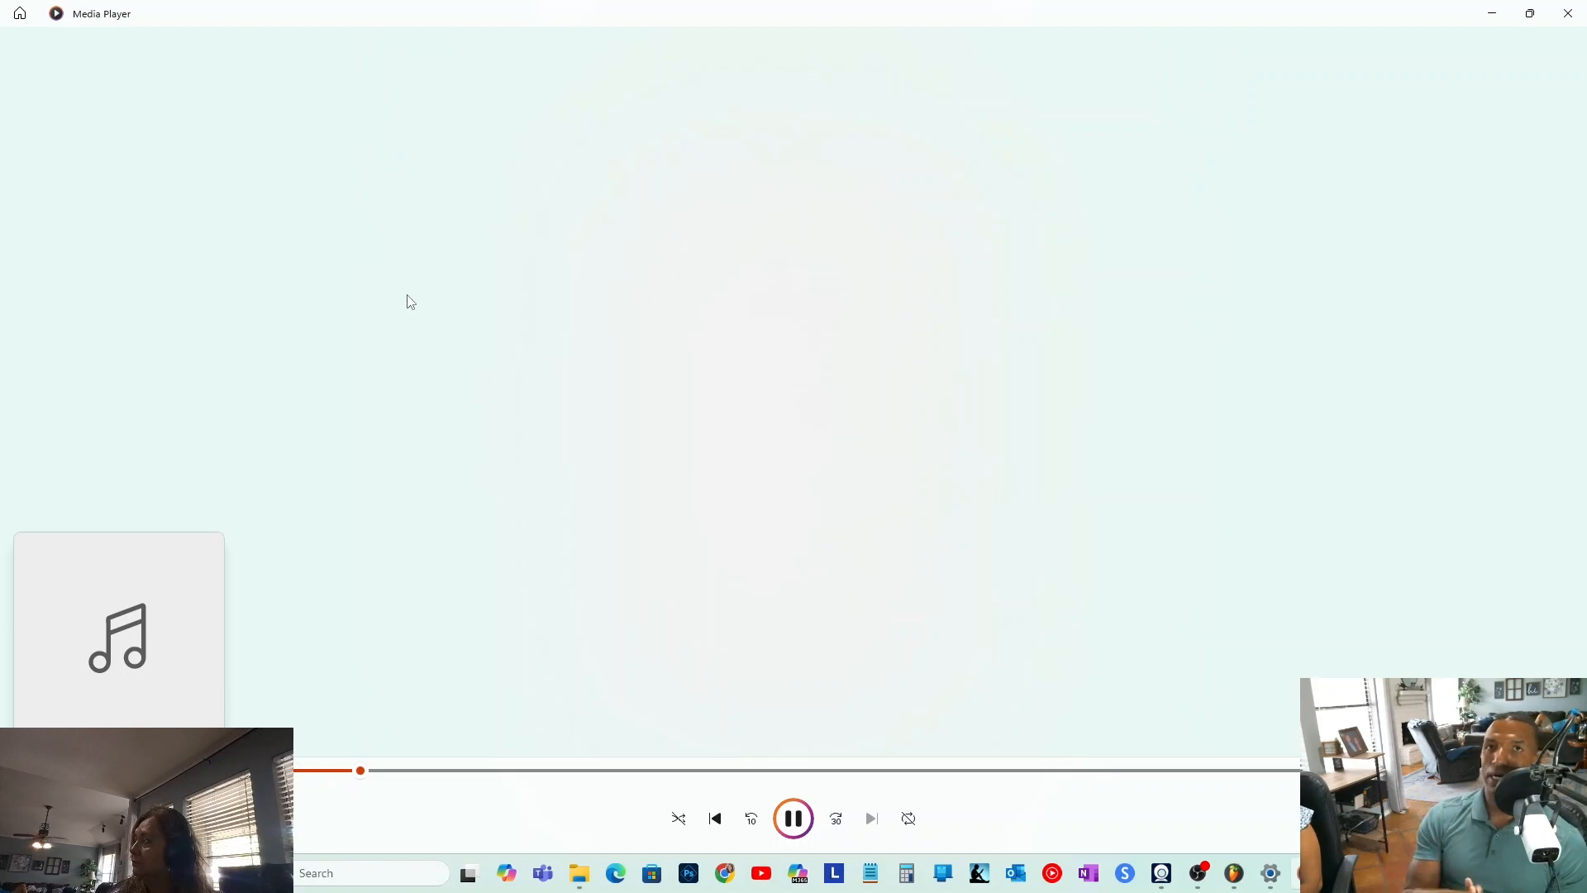
pyautogui.press('space')
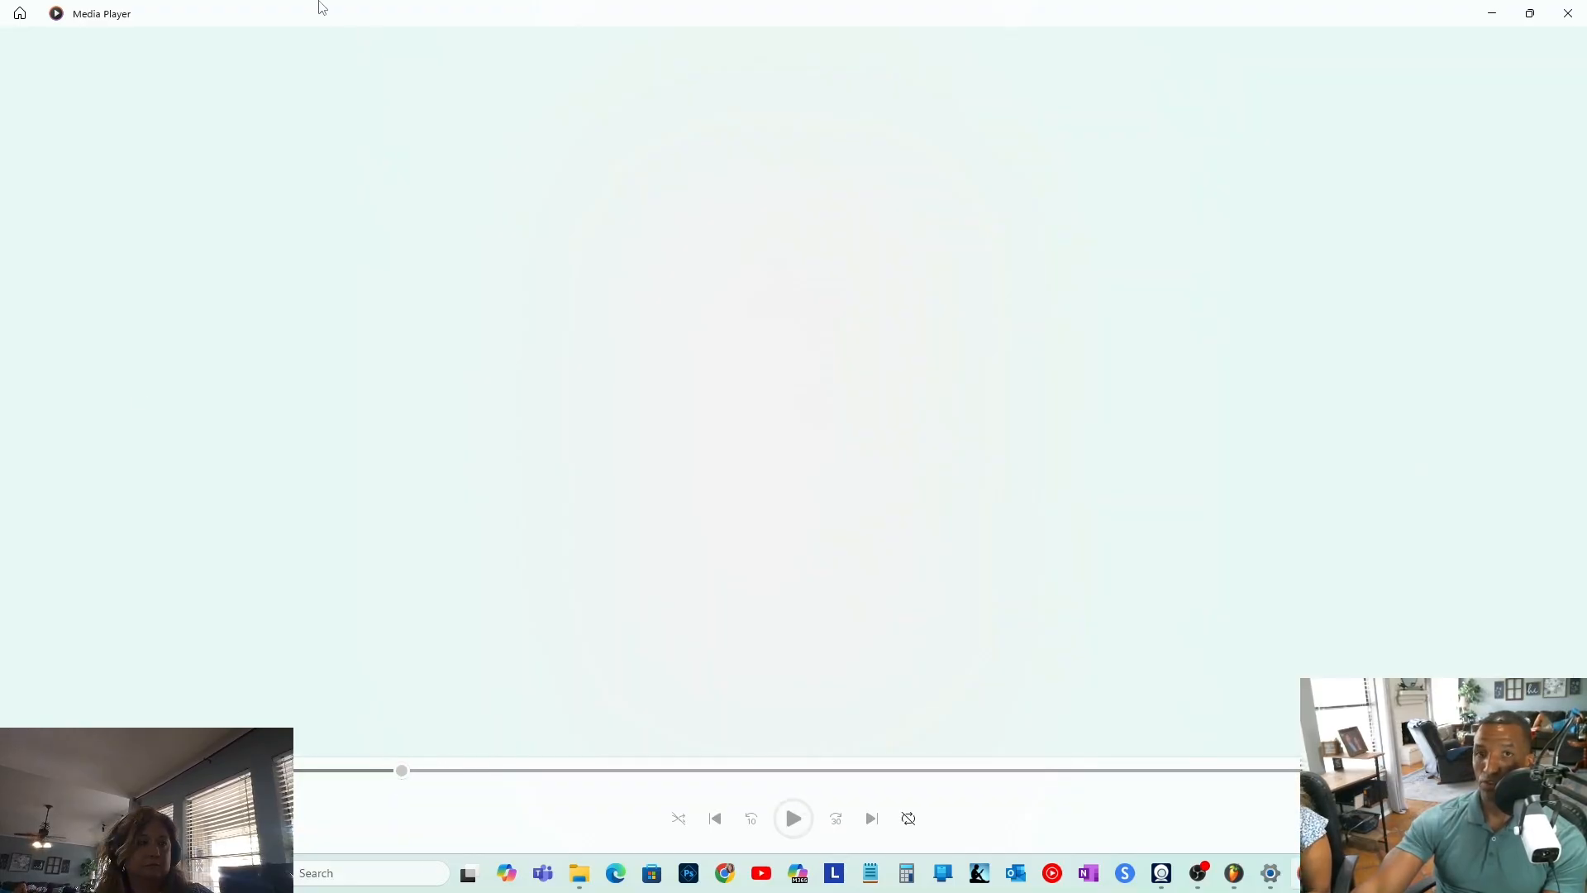
pyautogui.click(1568, 13)
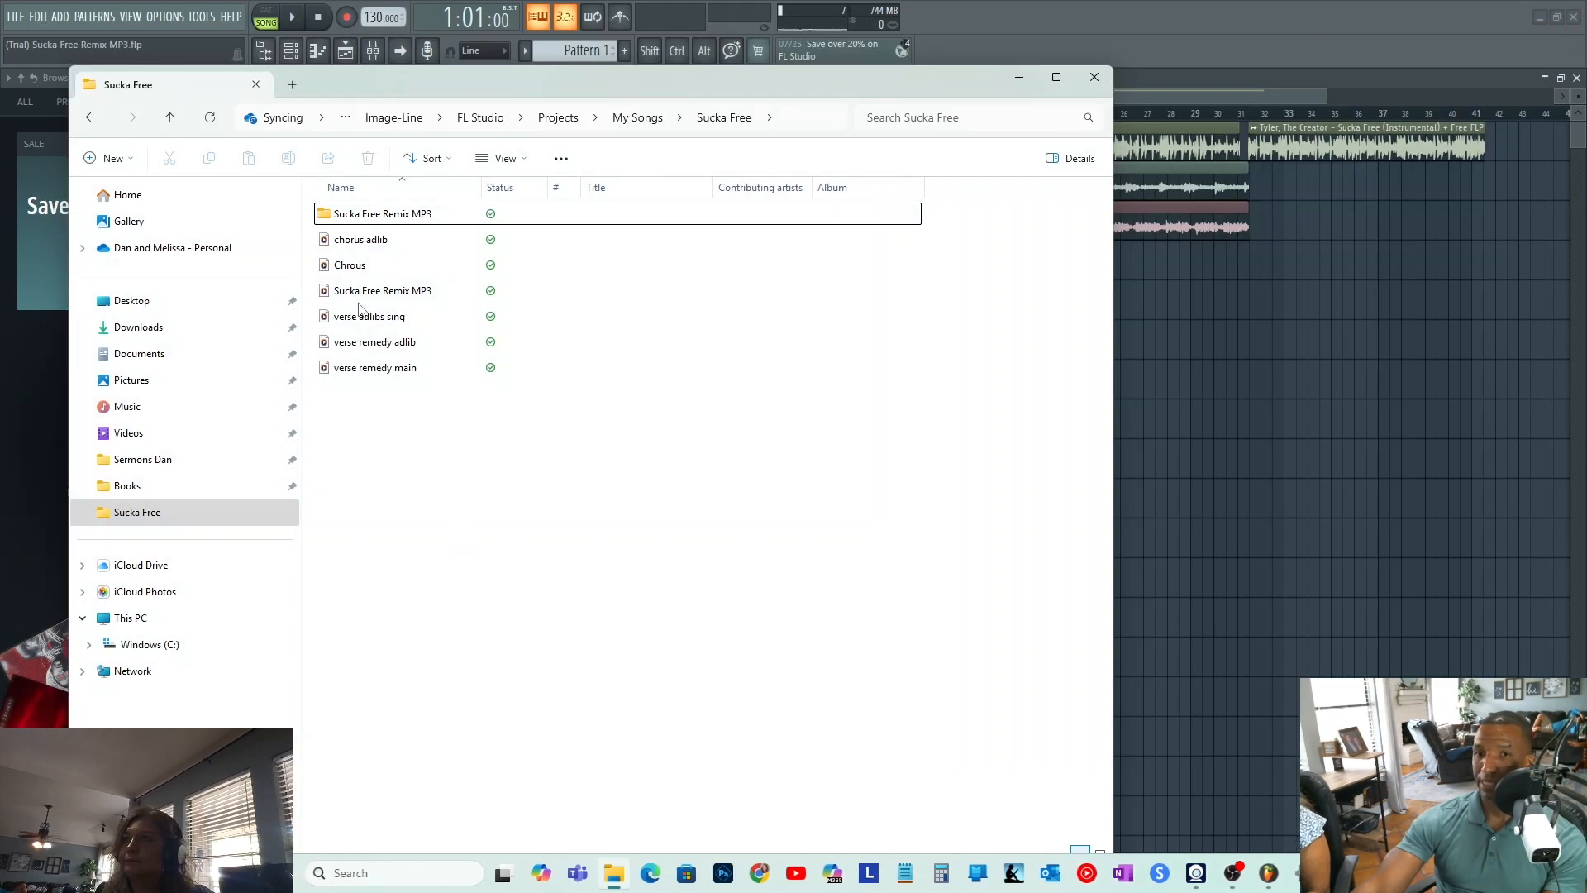
# - Play the start of the exported MP3 once more, close the player, and return to FL Studio
pyautogui.doubleClick(382, 290)
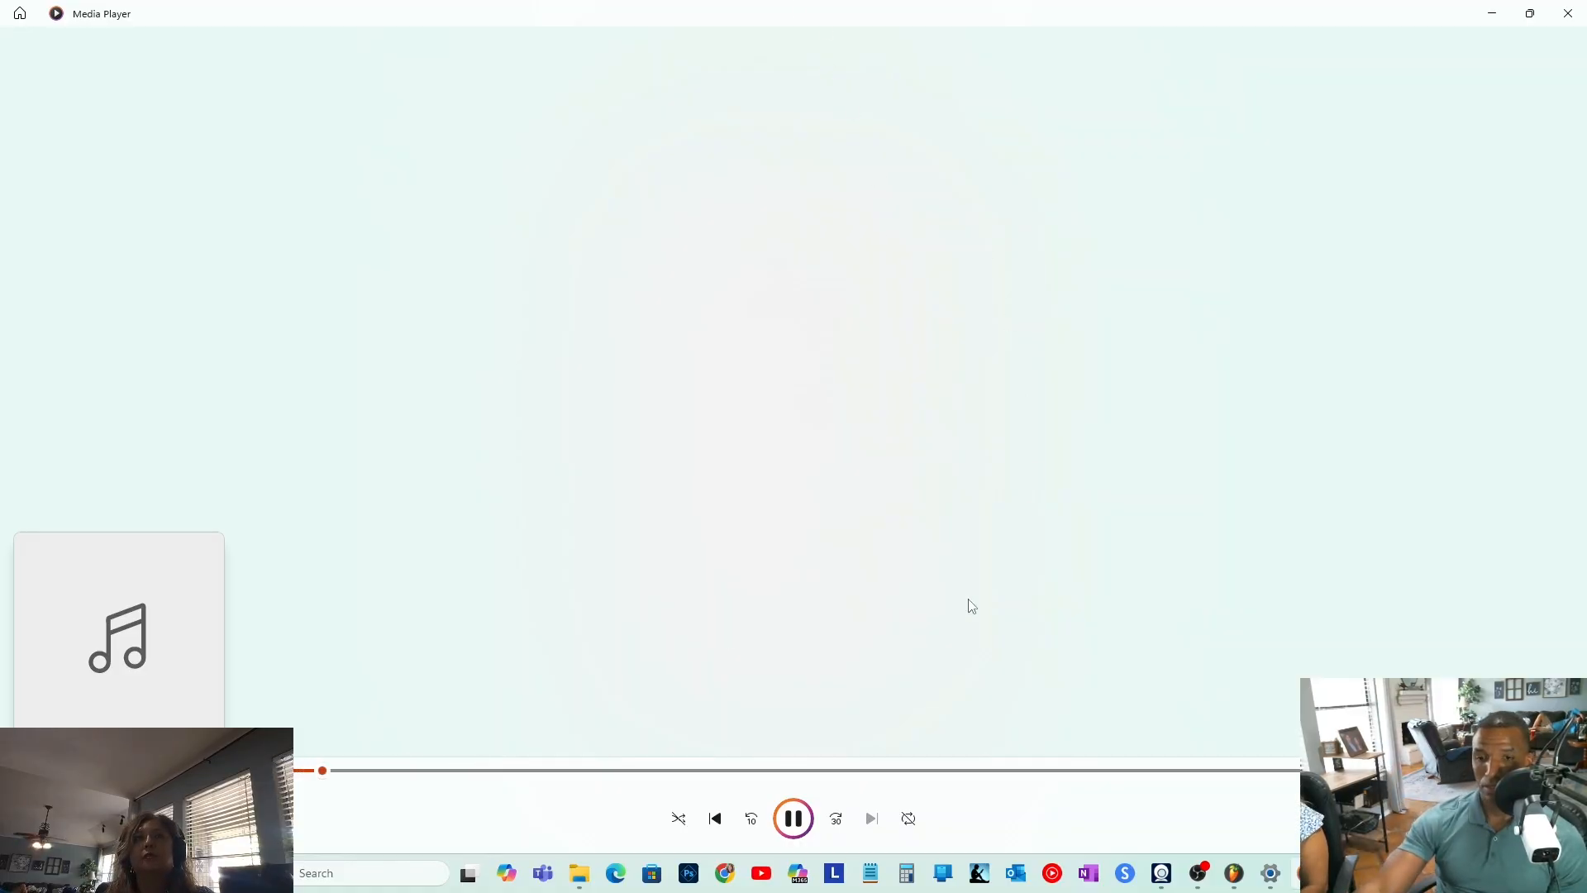
pyautogui.click(797, 817)
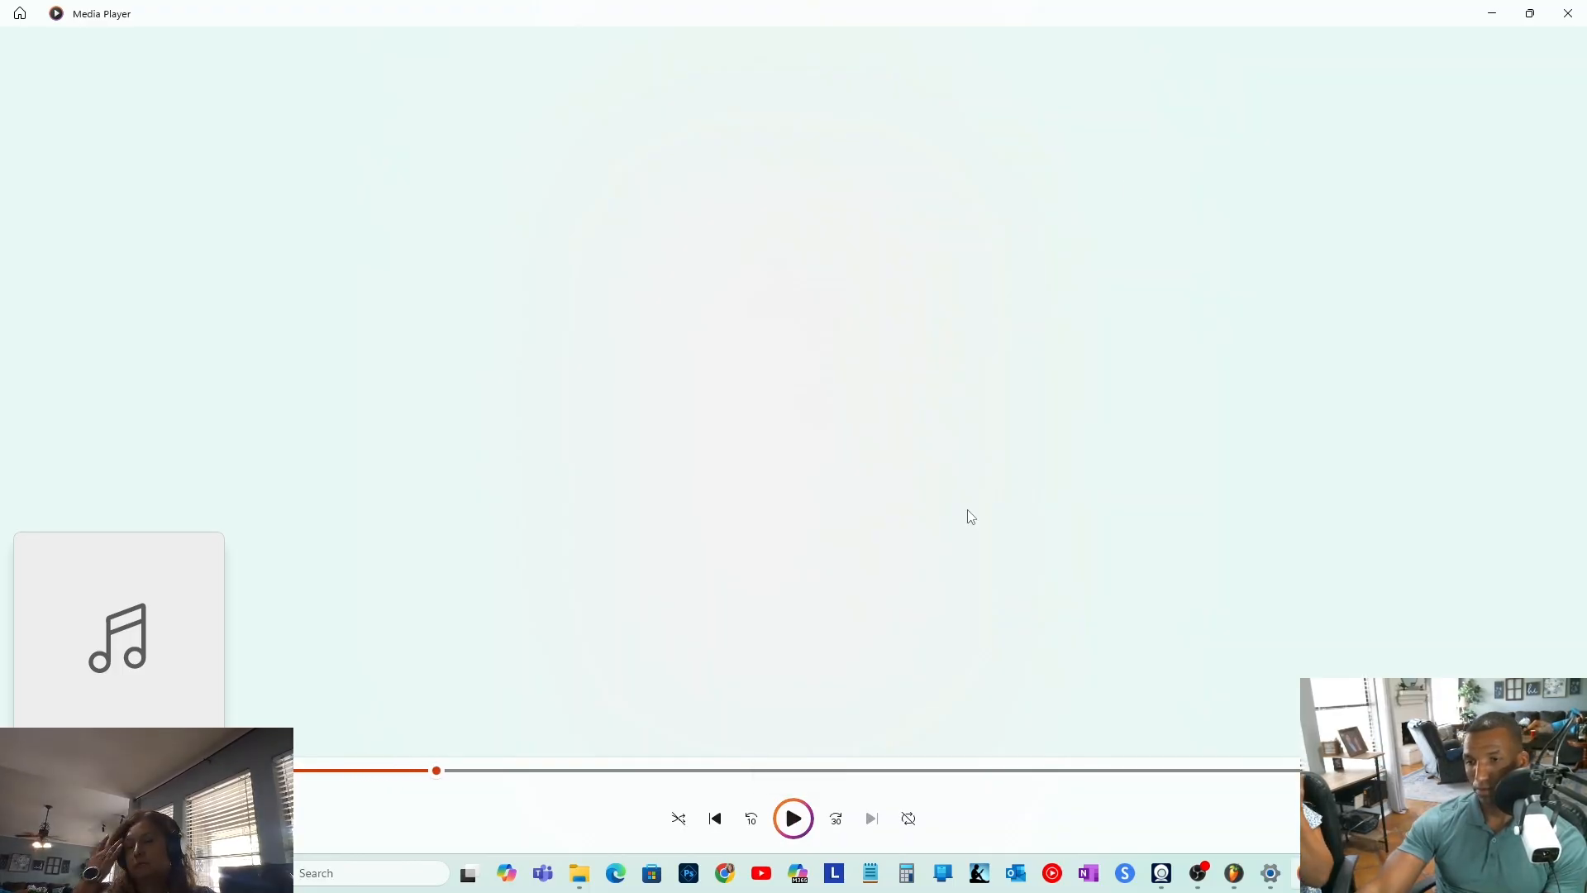
pyautogui.click(1569, 13)
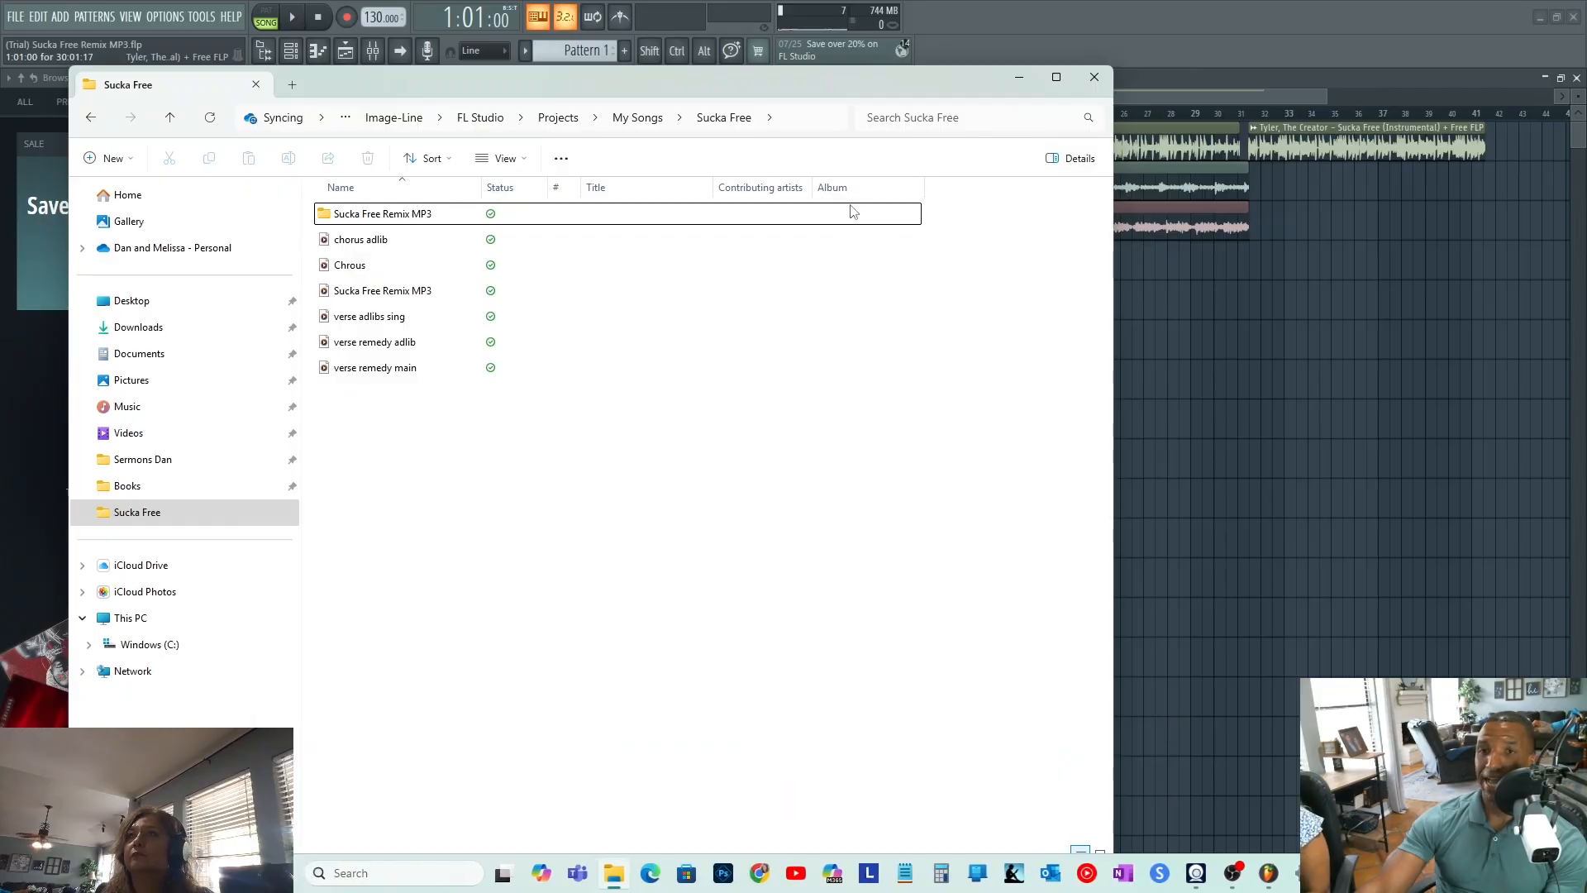
pyautogui.click(1088, 78)
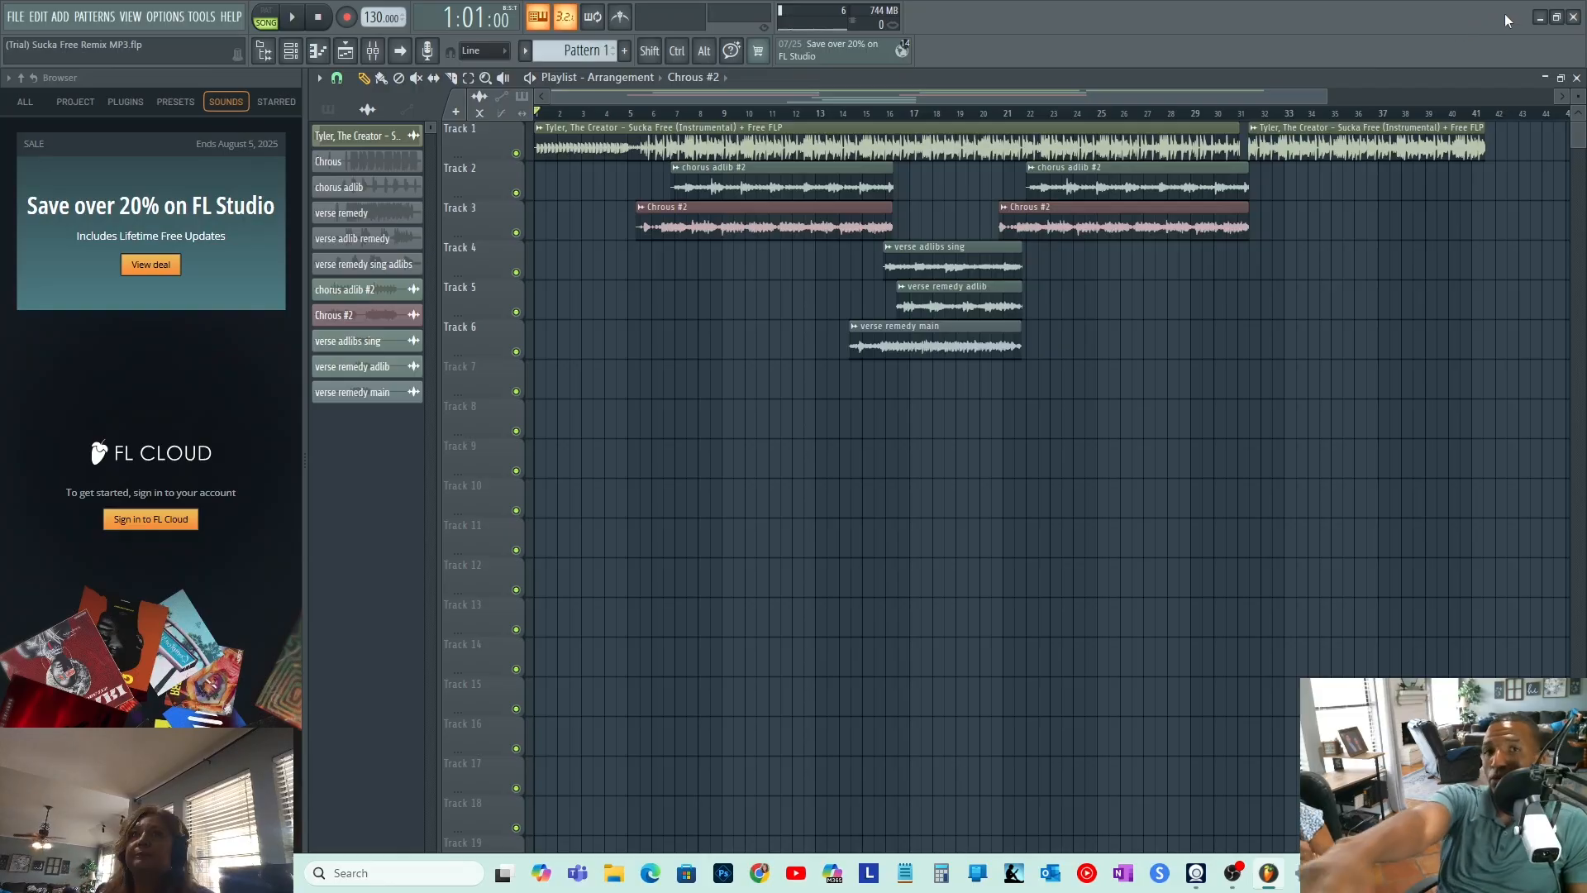
# - Save the current project again and exit FL Studio
pyautogui.click(14, 18)
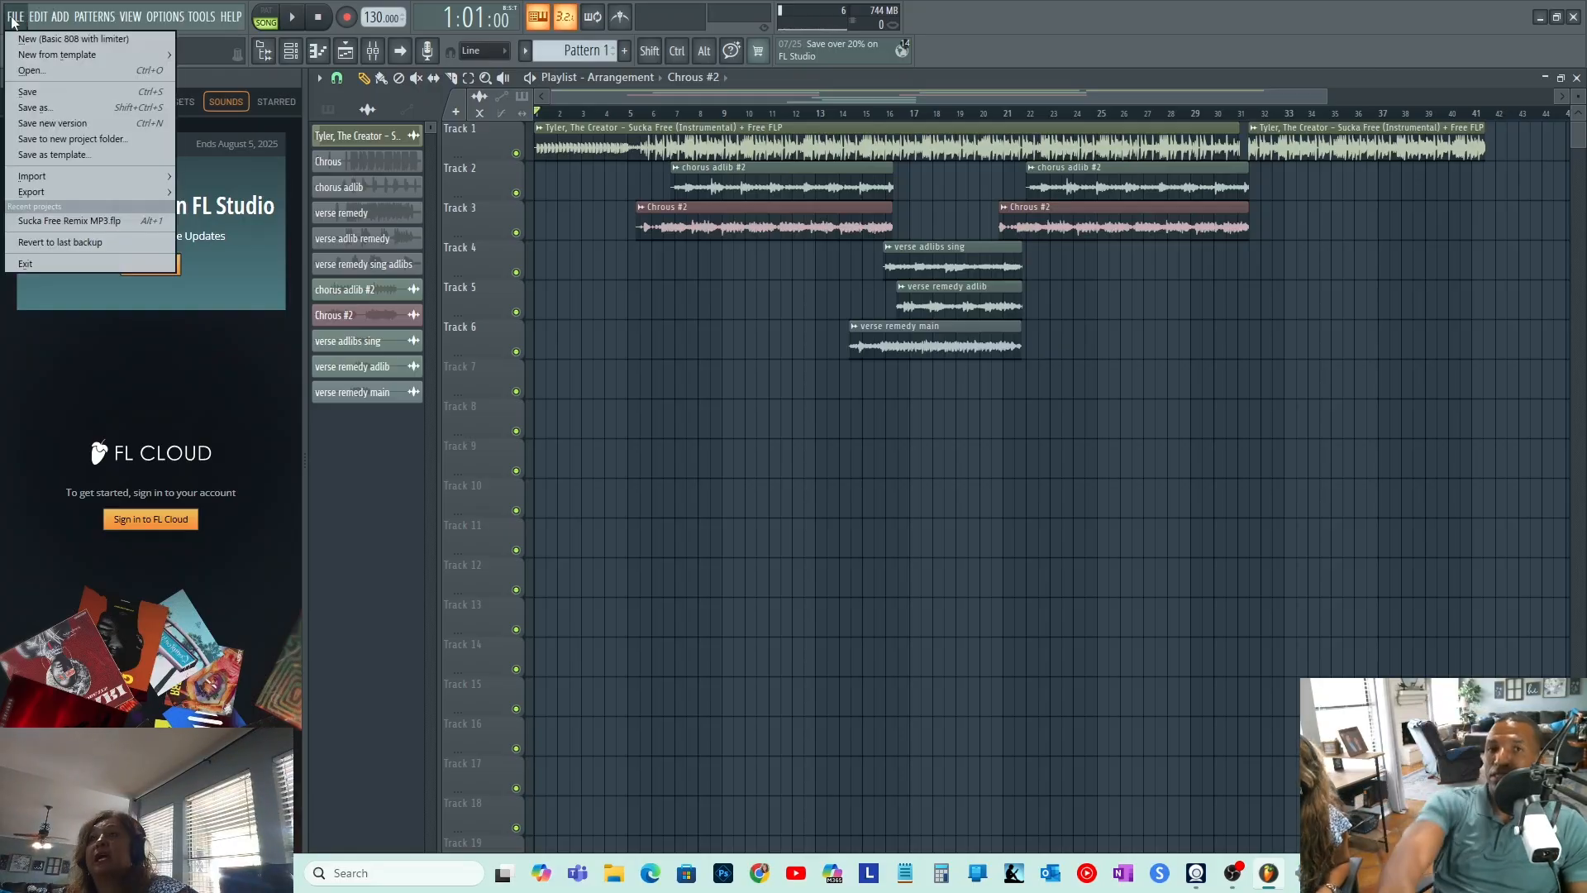
pyautogui.click(97, 92)
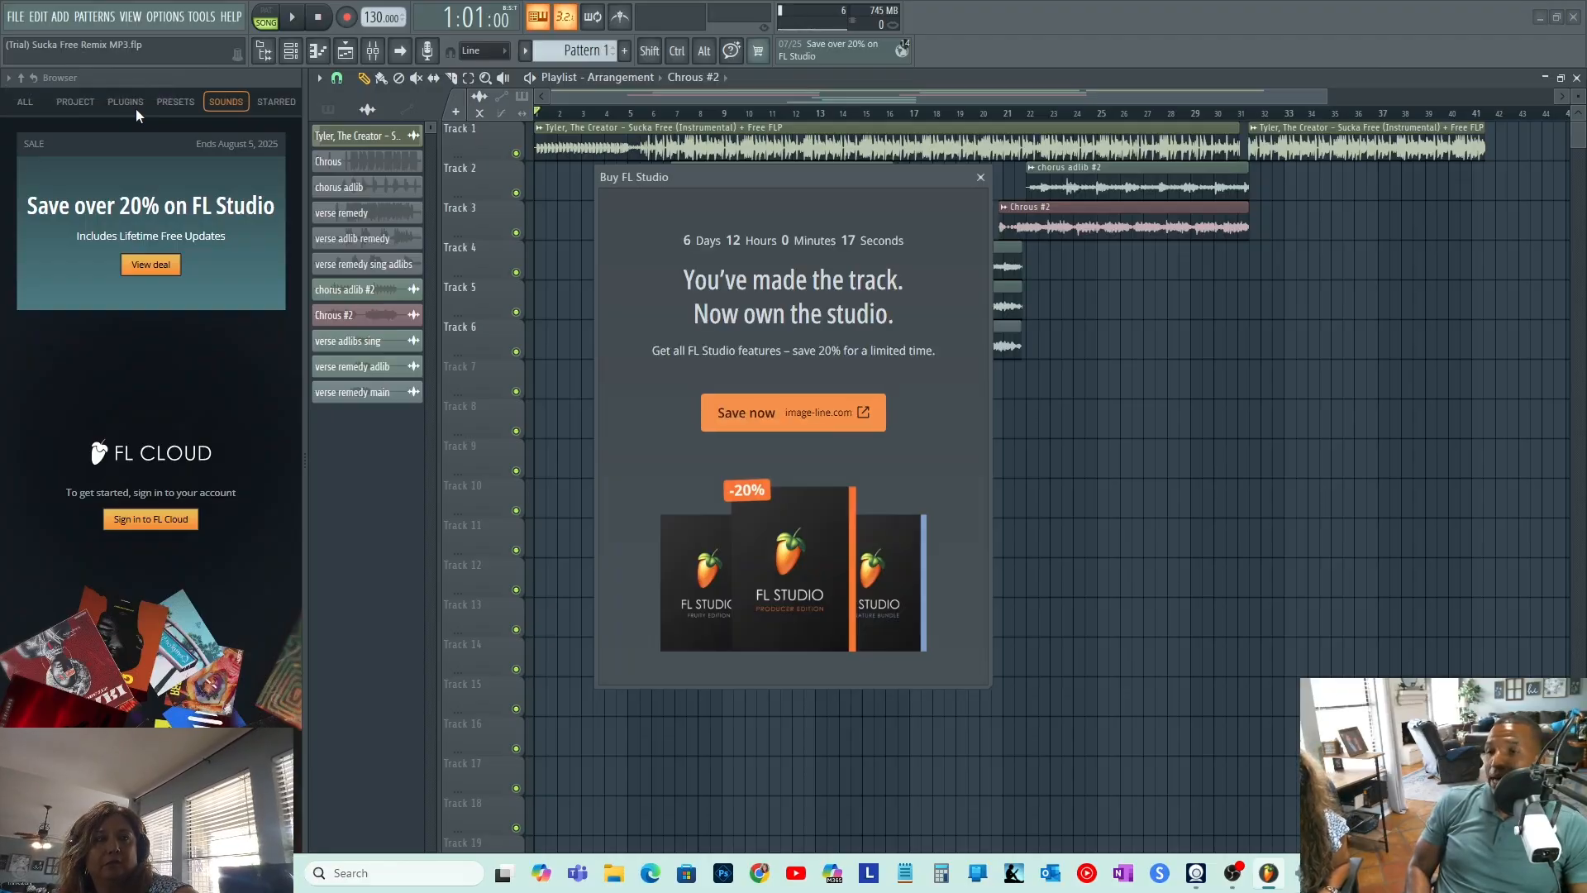
pyautogui.click(981, 177)
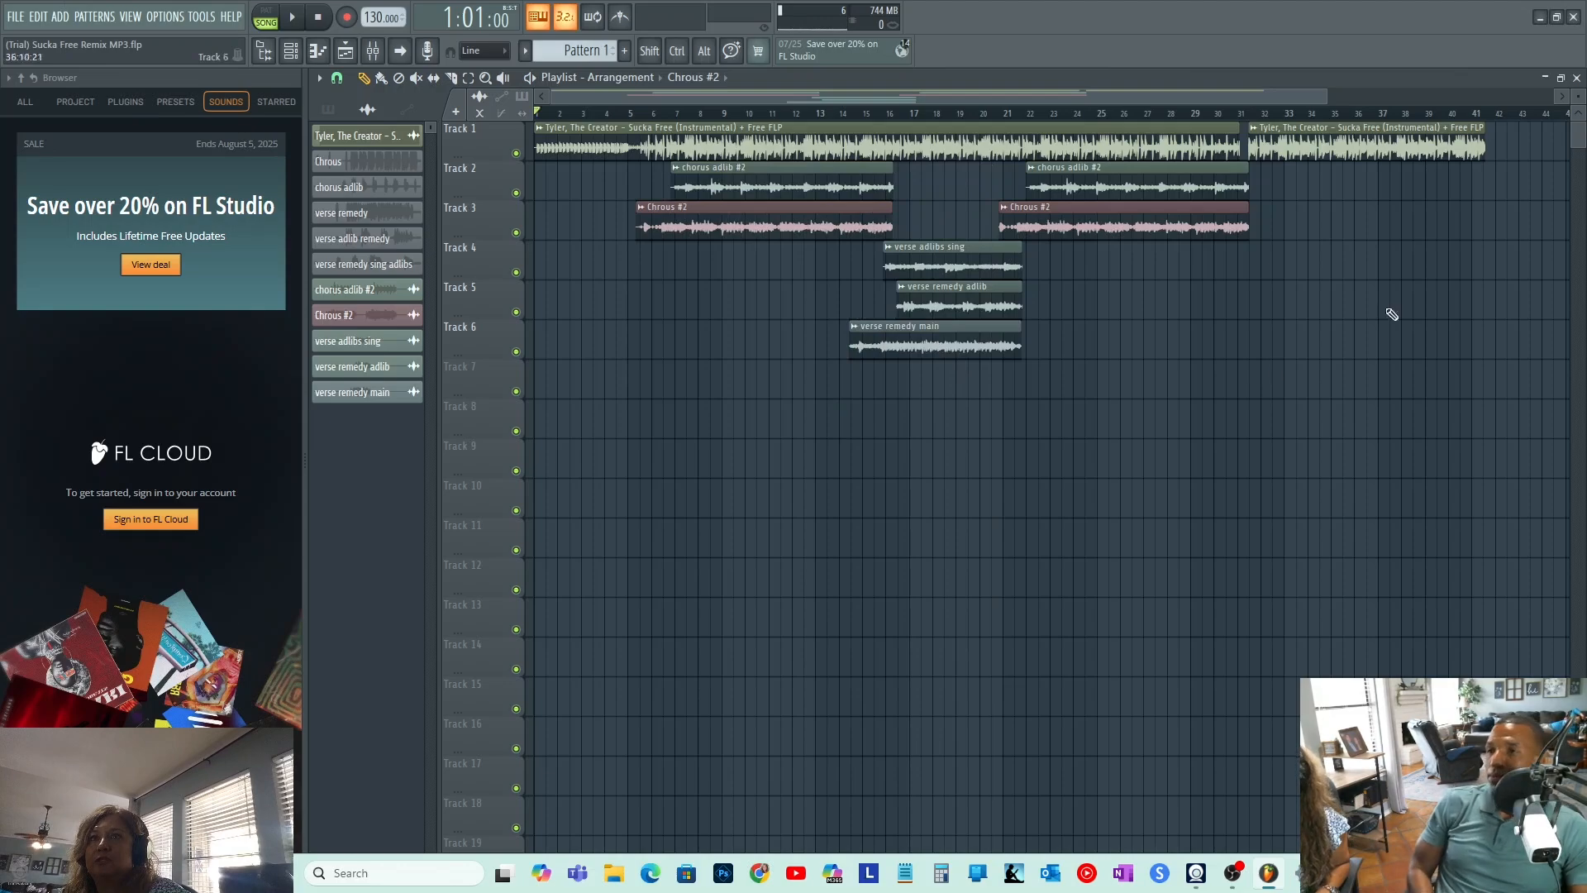
pyautogui.click(1574, 18)
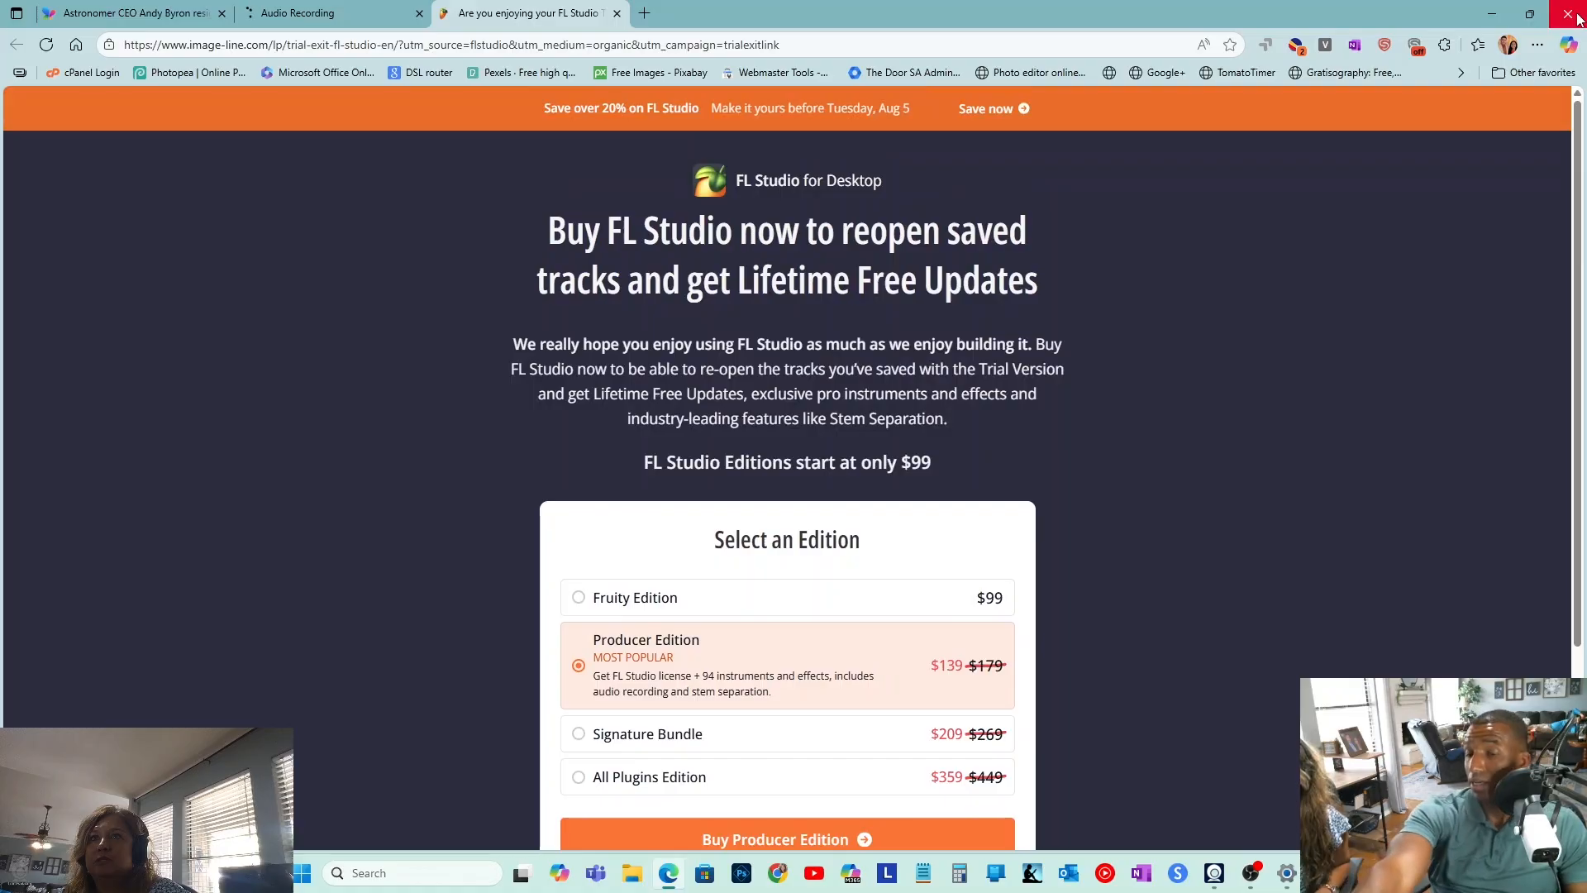
# - Examine the FL Studio editions and their prices on the purchase page and close that page
pyautogui.scroll(-2, 1166, 510)
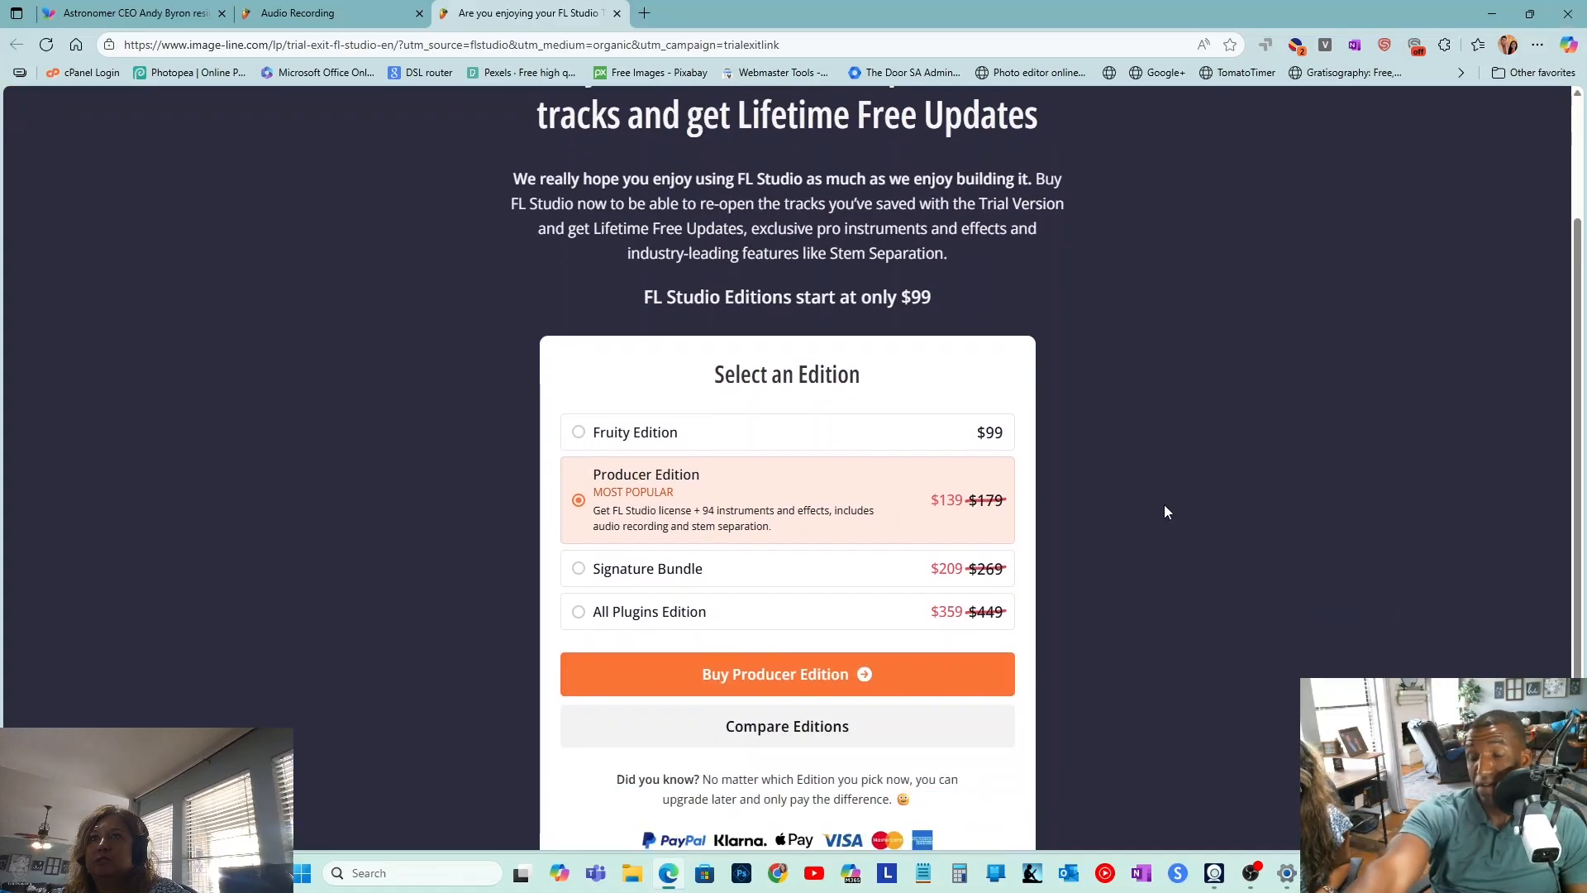
pyautogui.scroll(-1, 1166, 510)
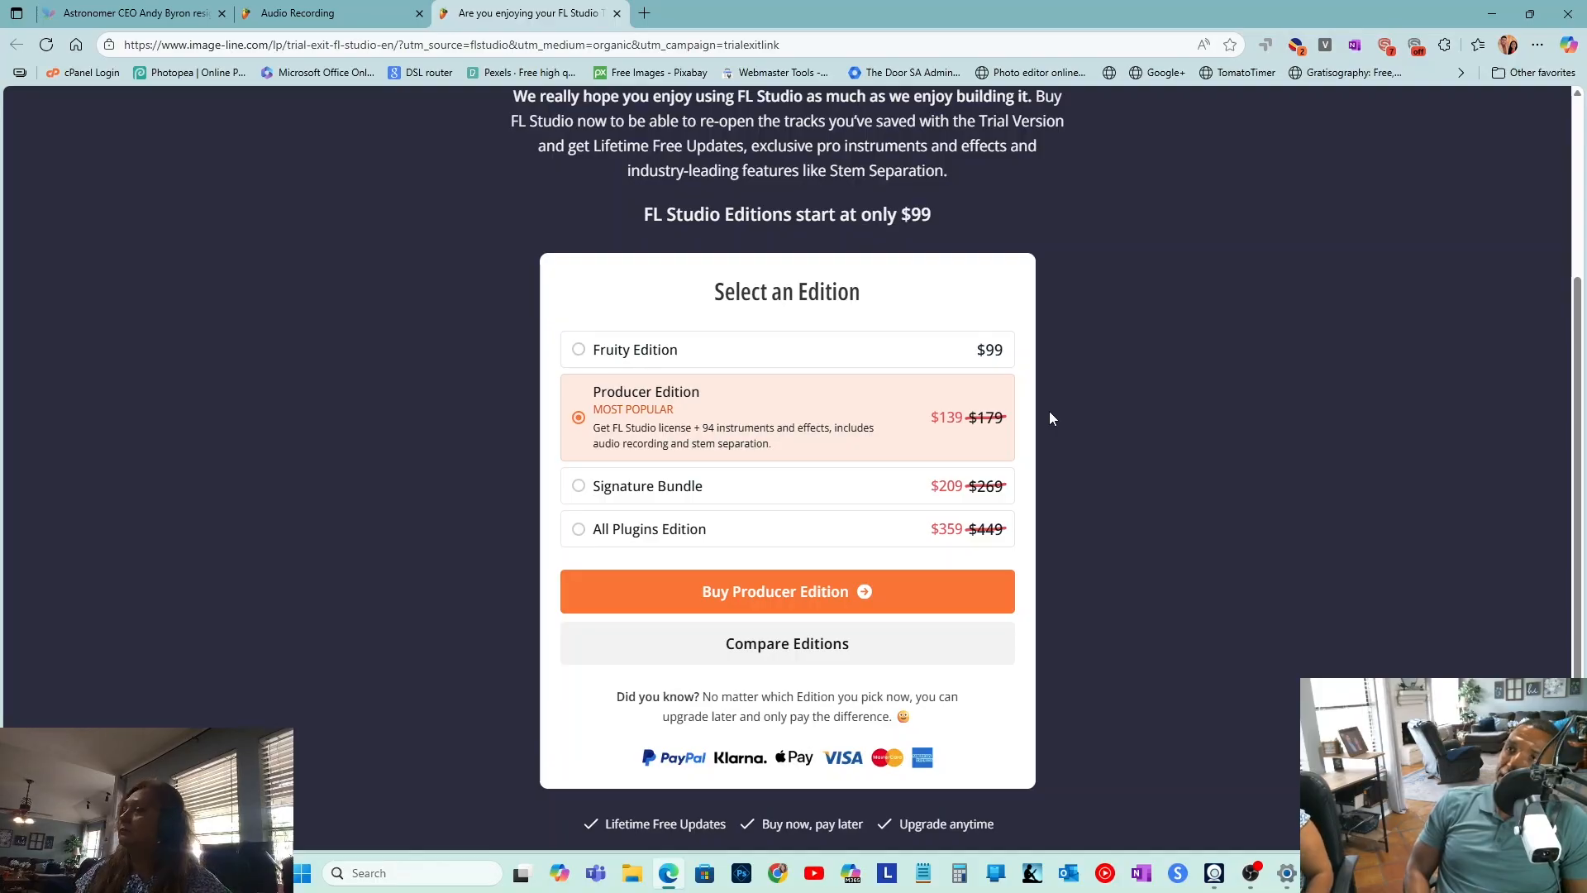
pyautogui.click(617, 13)
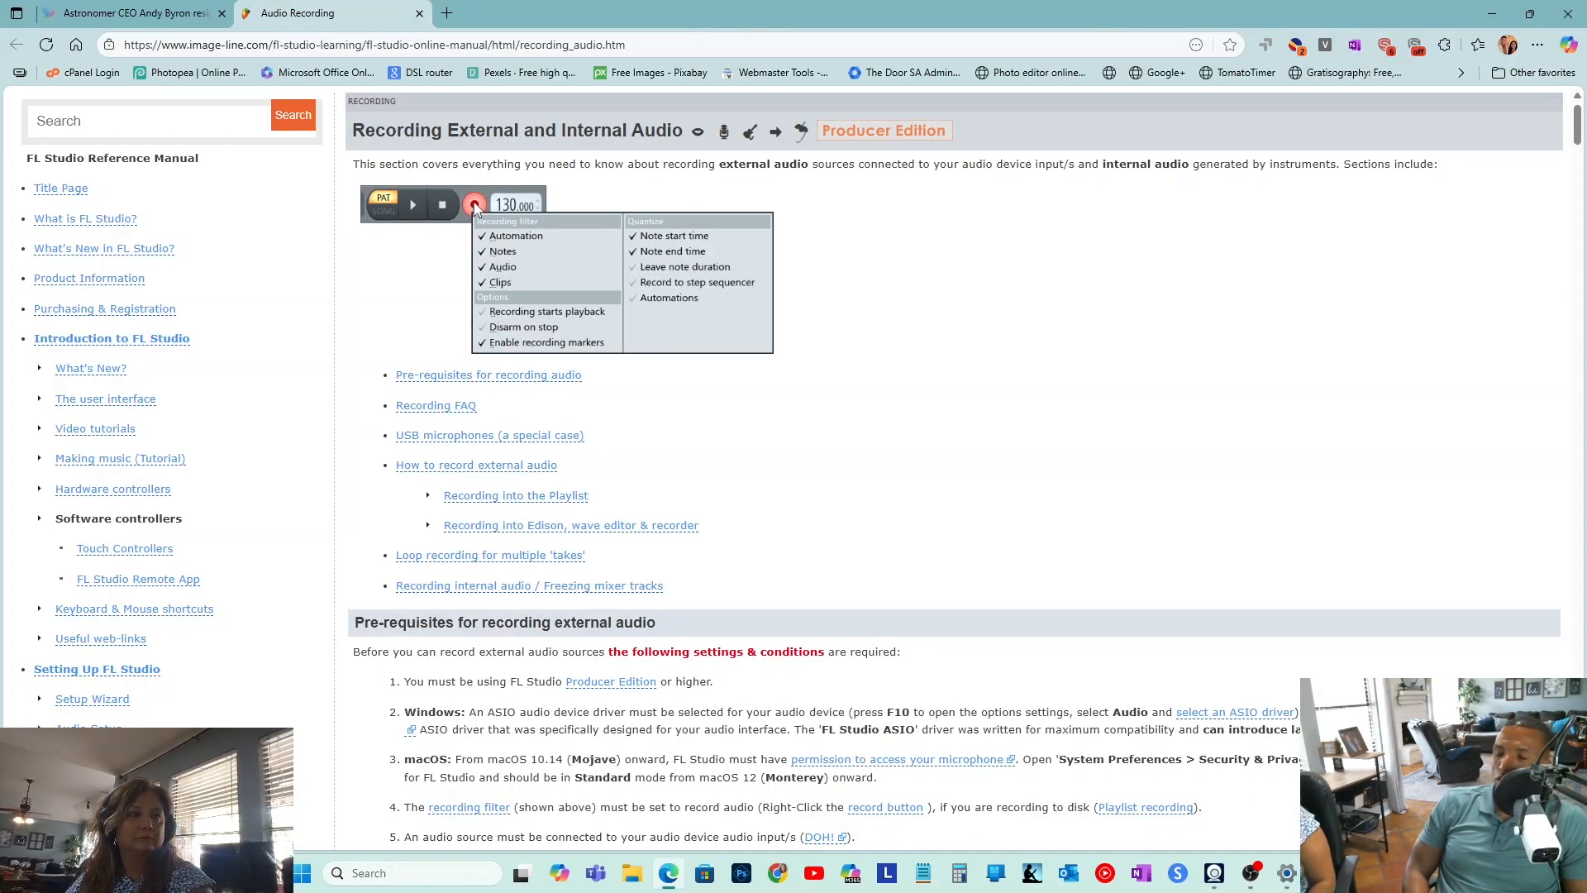
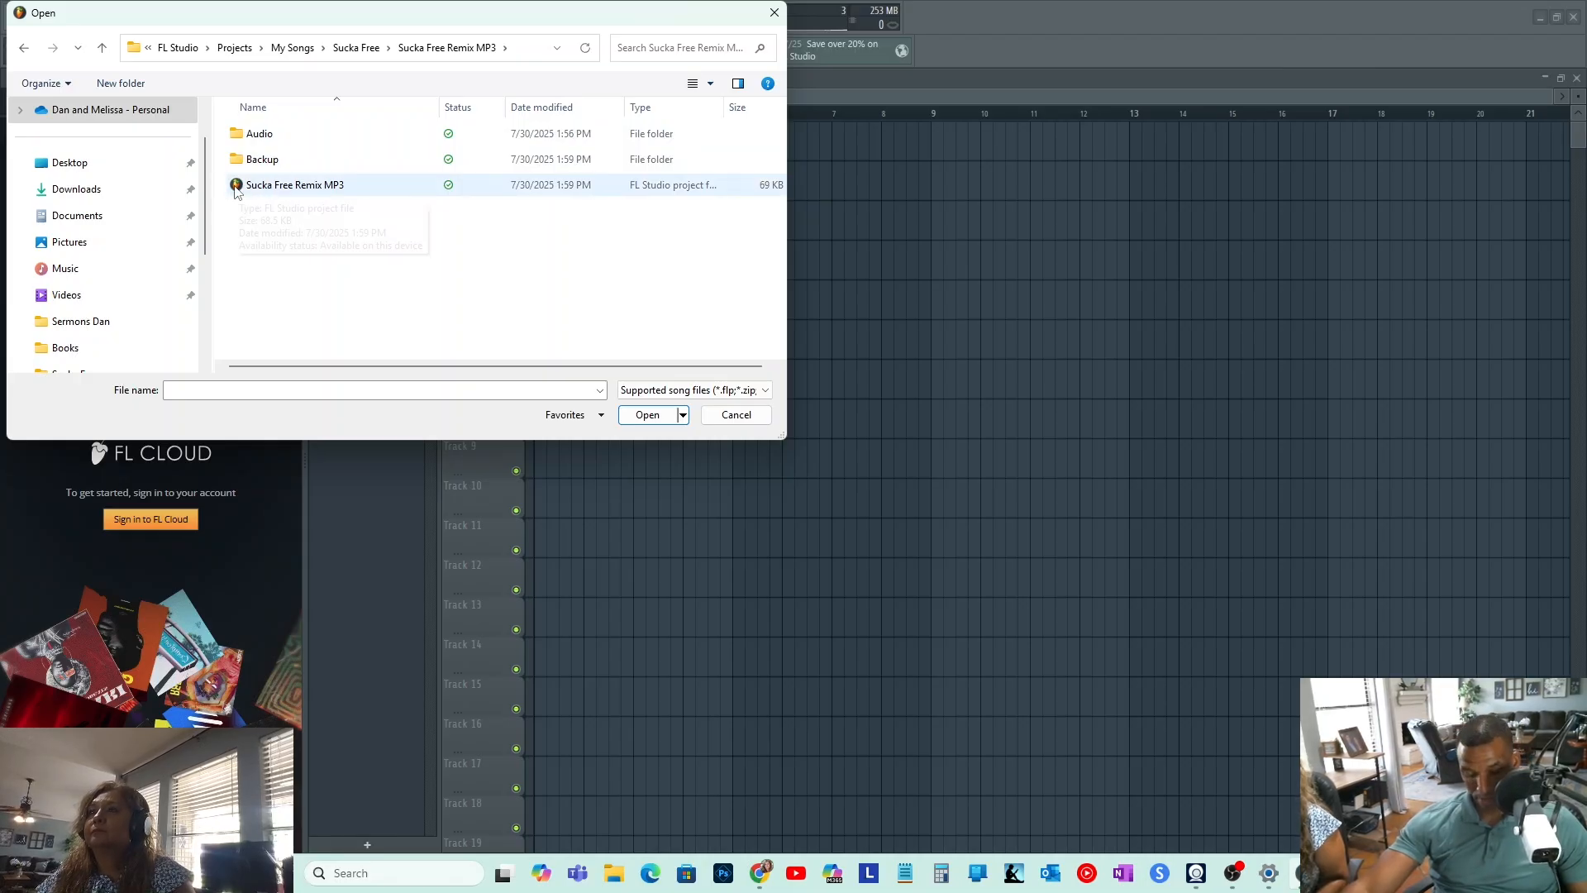
# - Try to reopen the saved Sucka Free Remix MP3 project from its project folder and dismiss the purchase offer
pyautogui.doubleClick(235, 187)
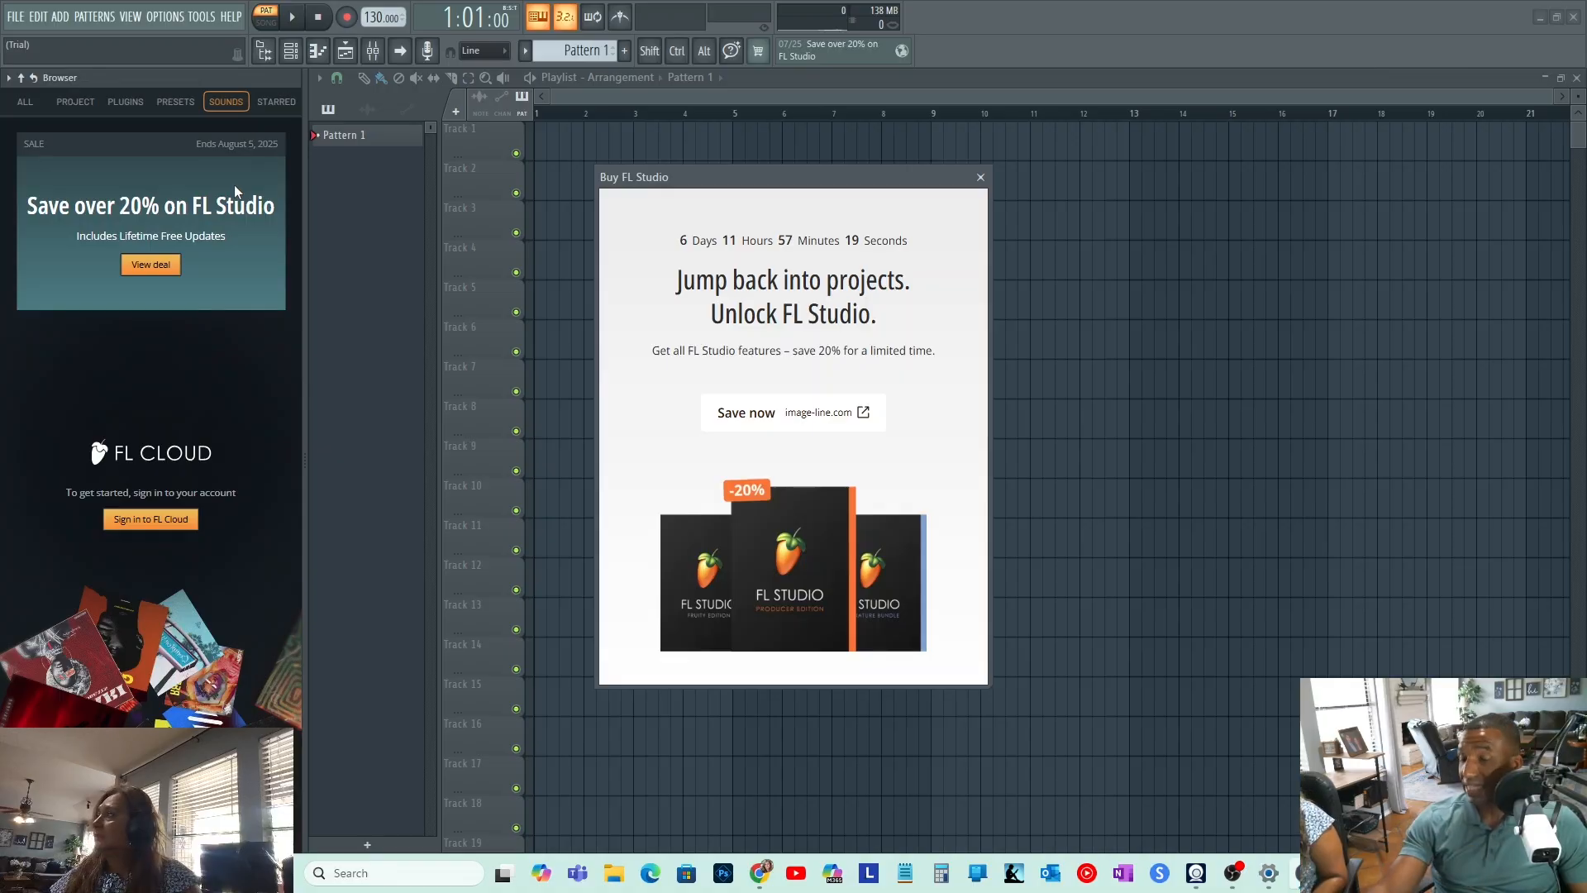
pyautogui.click(982, 177)
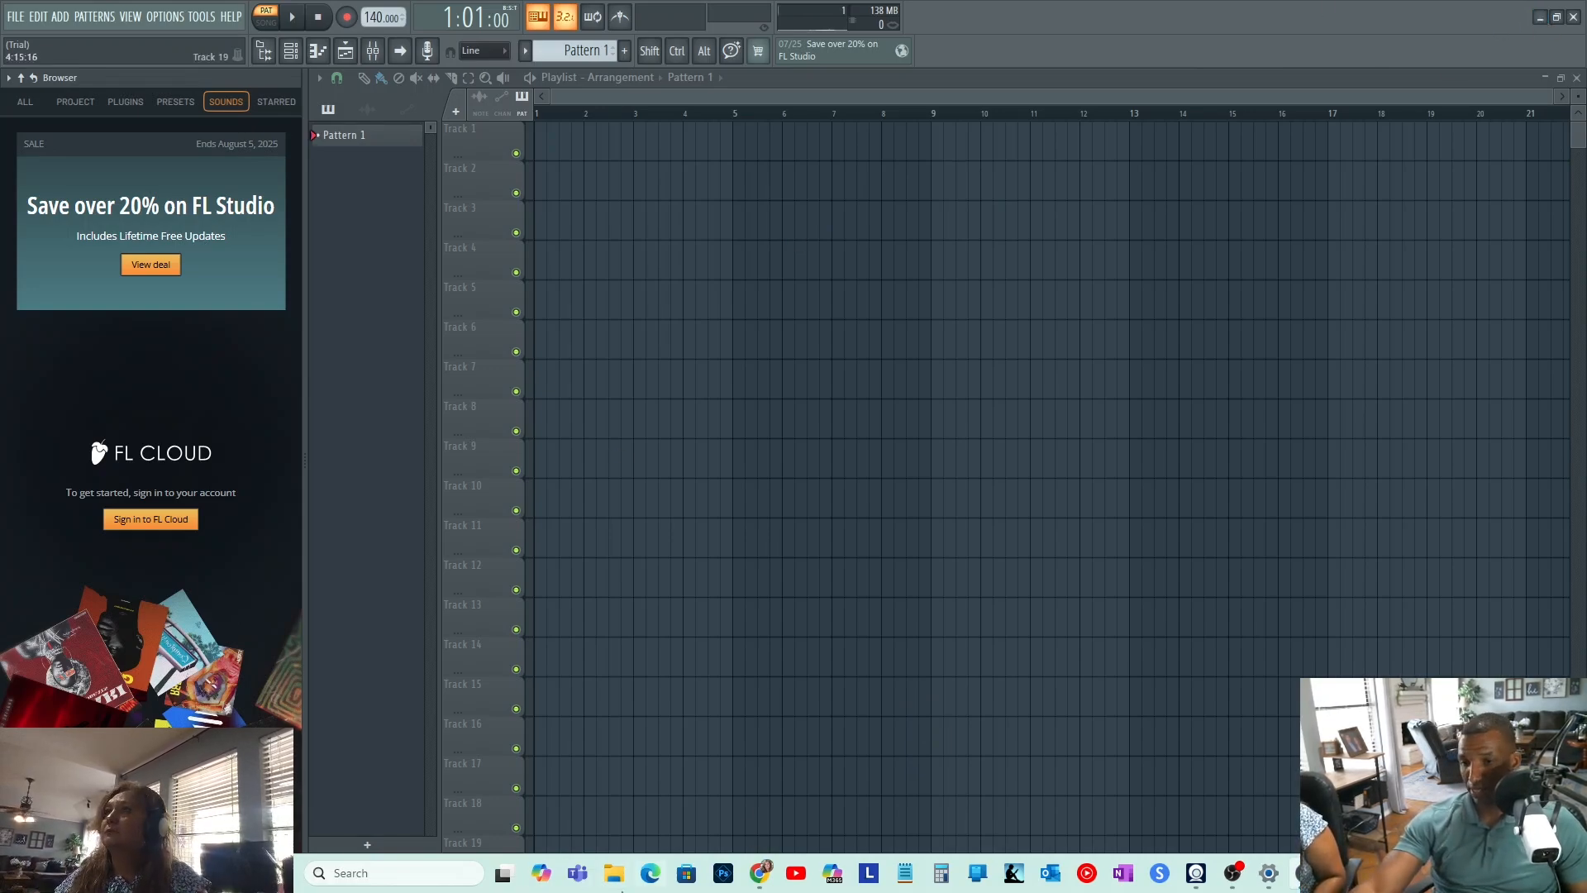
# - Examine the saved vocal recordings and exported MP3 in the Sucka Free folder using File Explorer, and close it
pyautogui.click(615, 883)
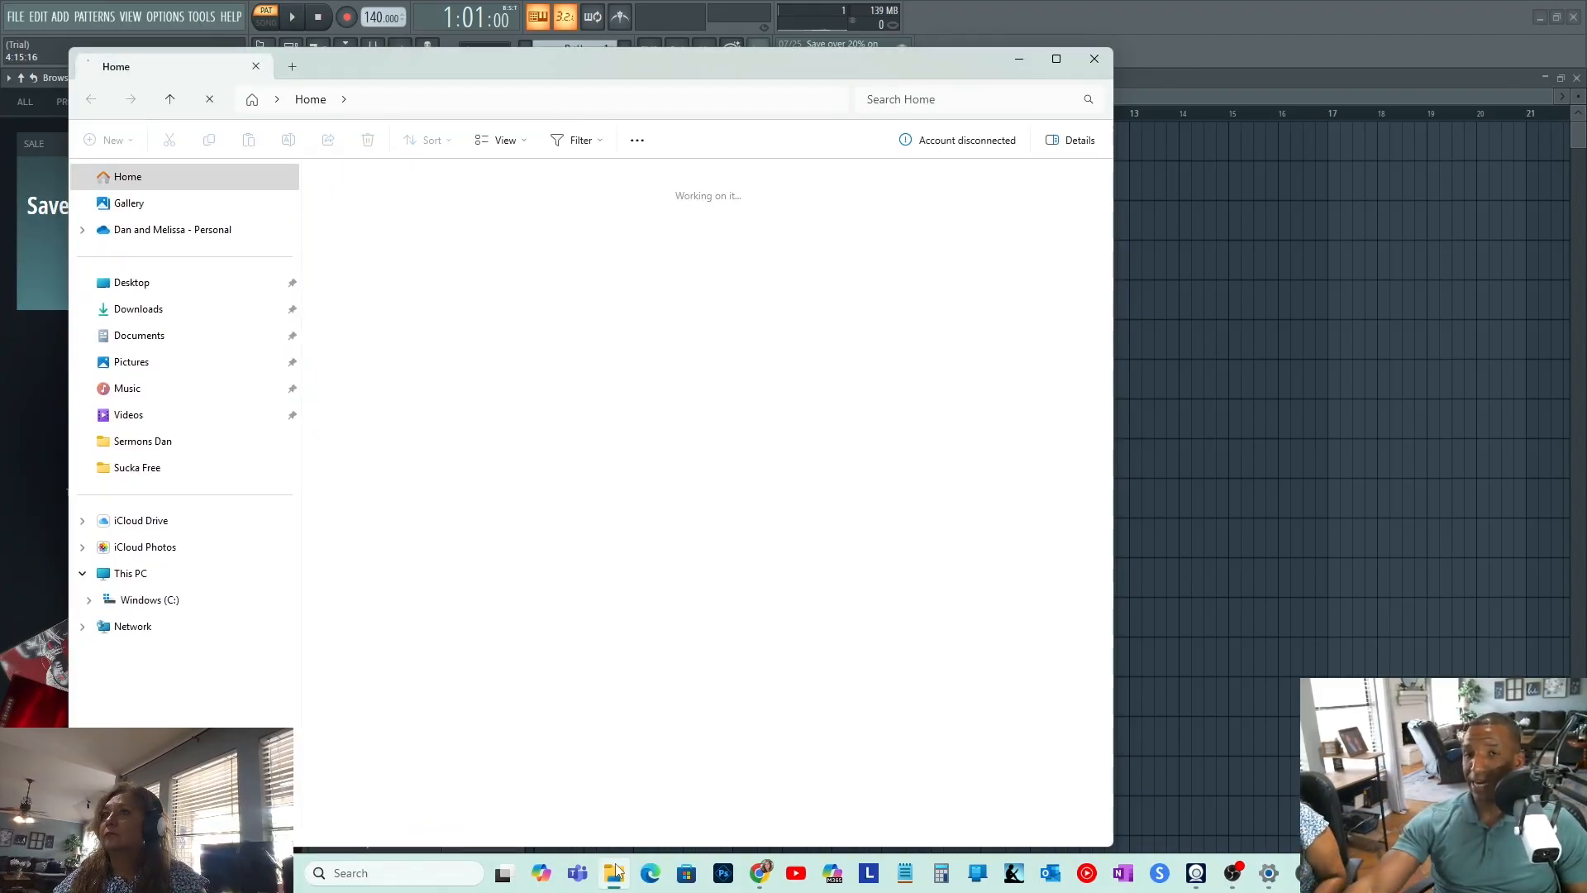
pyautogui.moveTo(449, 58); pyautogui.dragTo(477, 62)
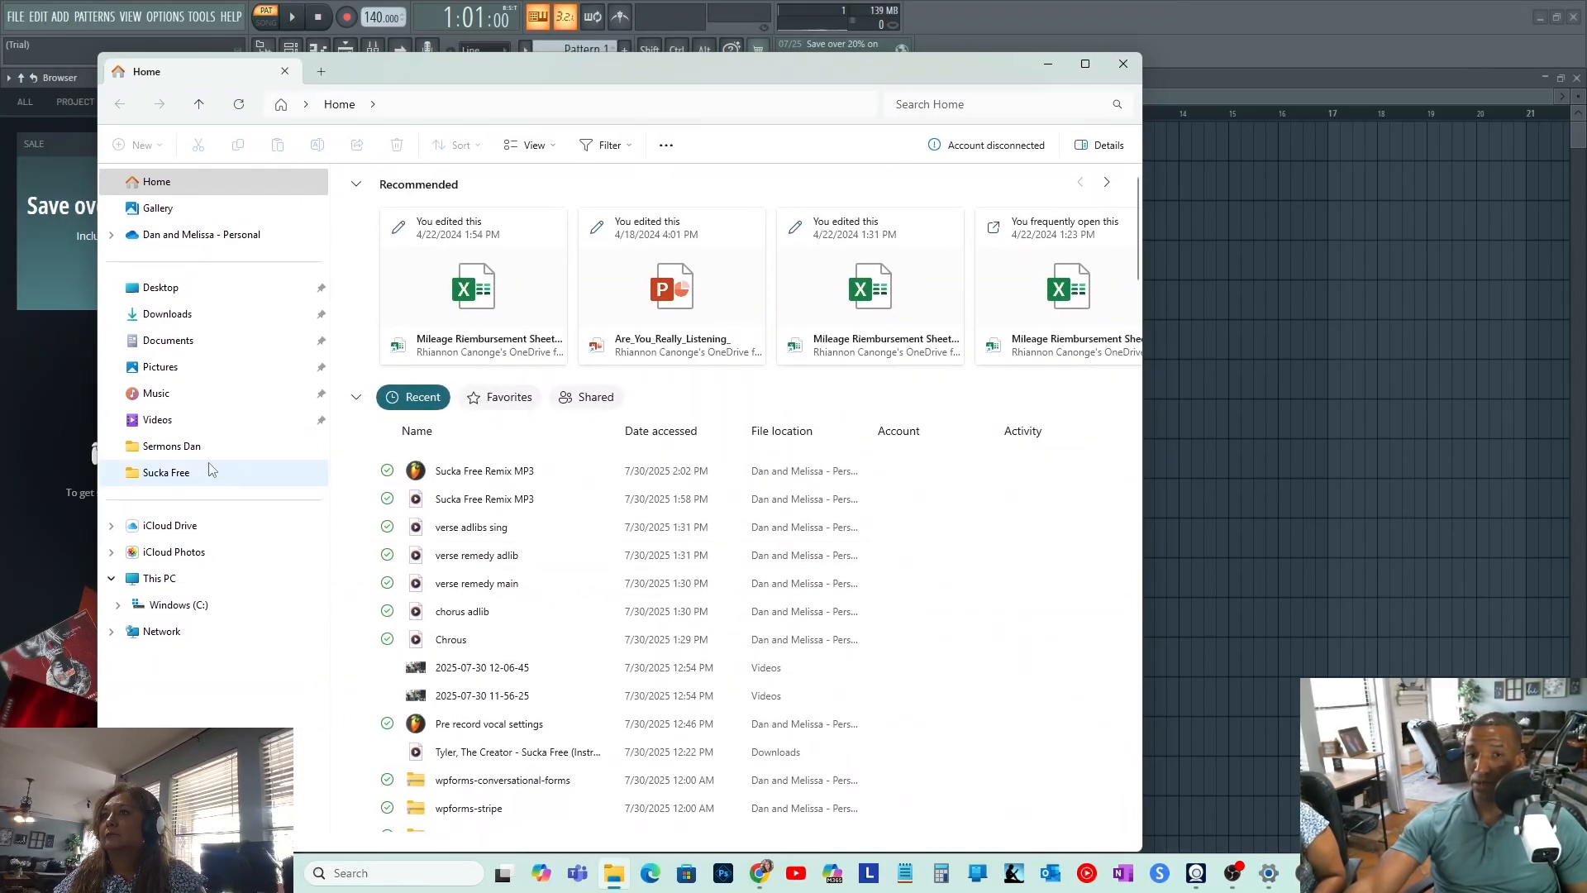
pyautogui.click(183, 473)
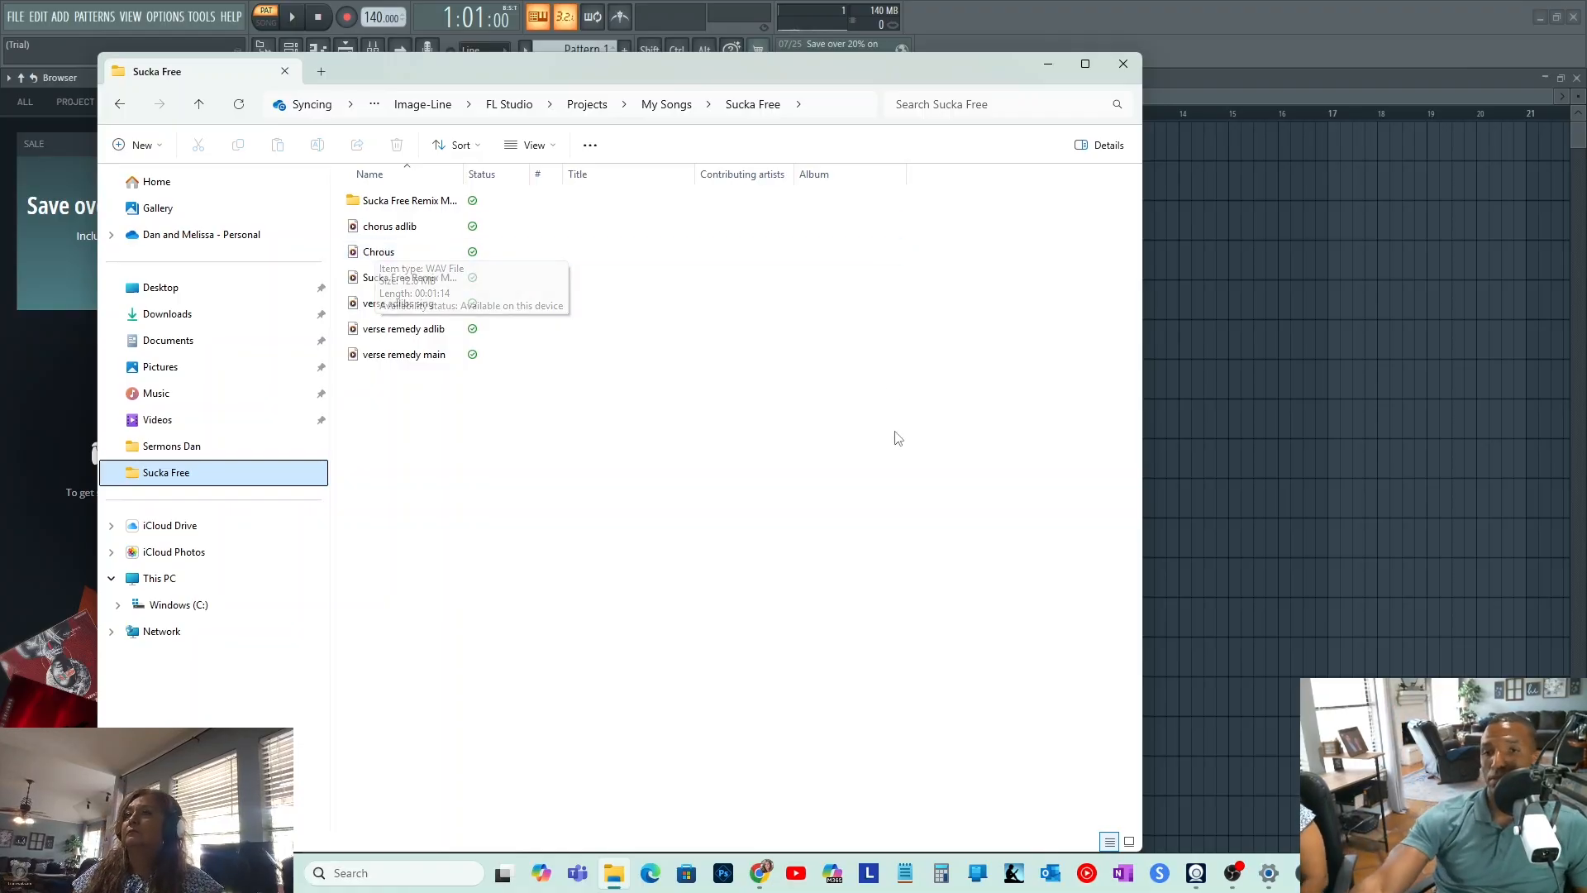
pyautogui.click(1121, 66)
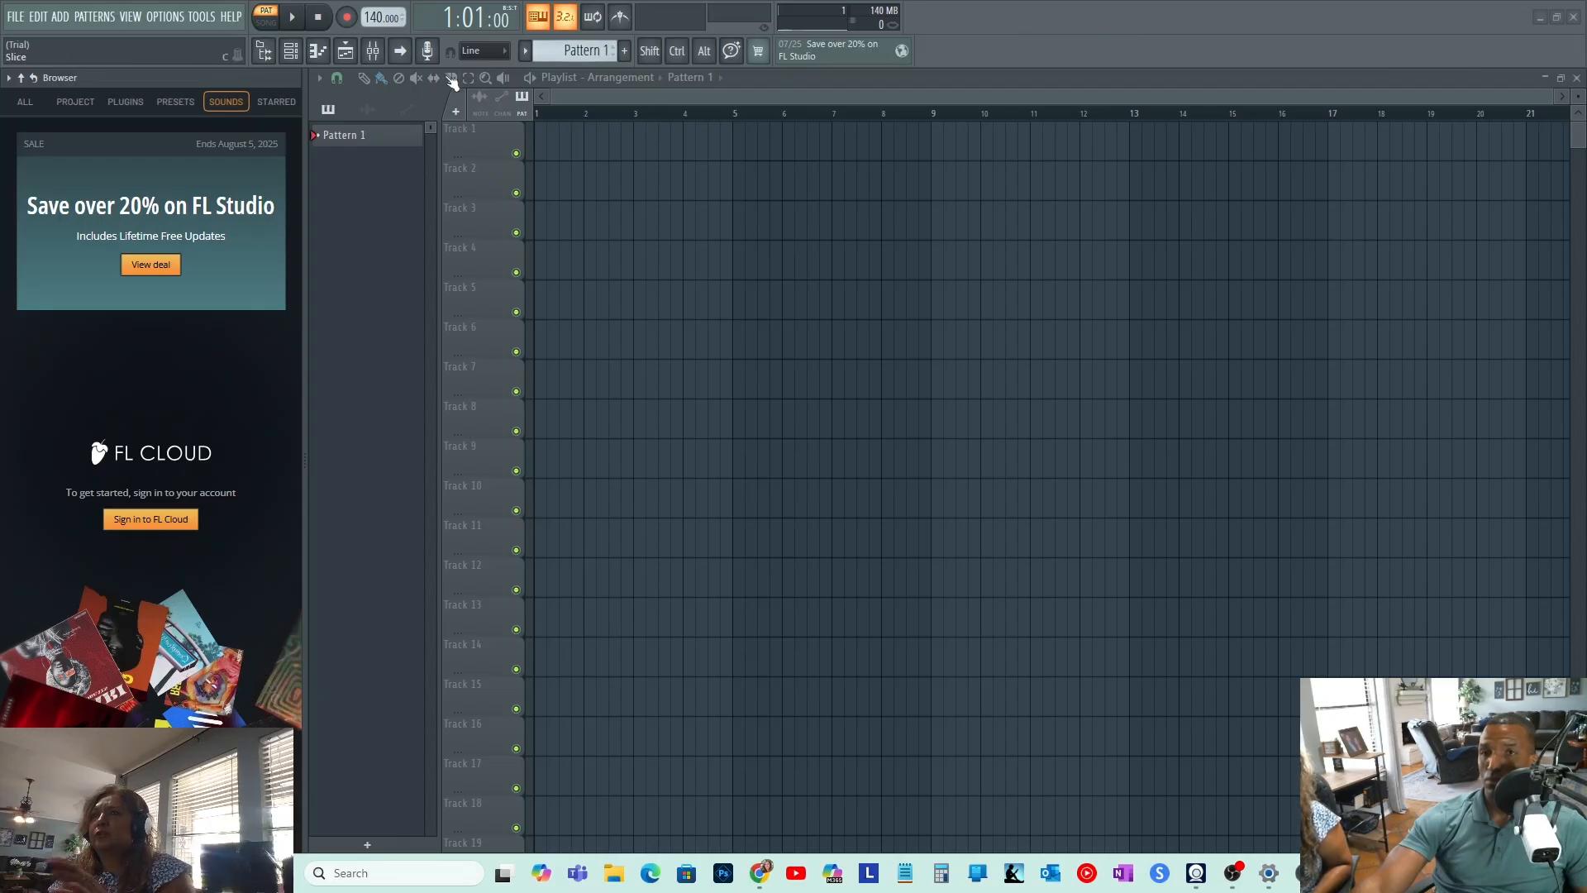
# - Try to load the saved "Pre record vocal settings" mixer state onto the Insert 1 track, and close the mixer
pyautogui.click(383, 52)
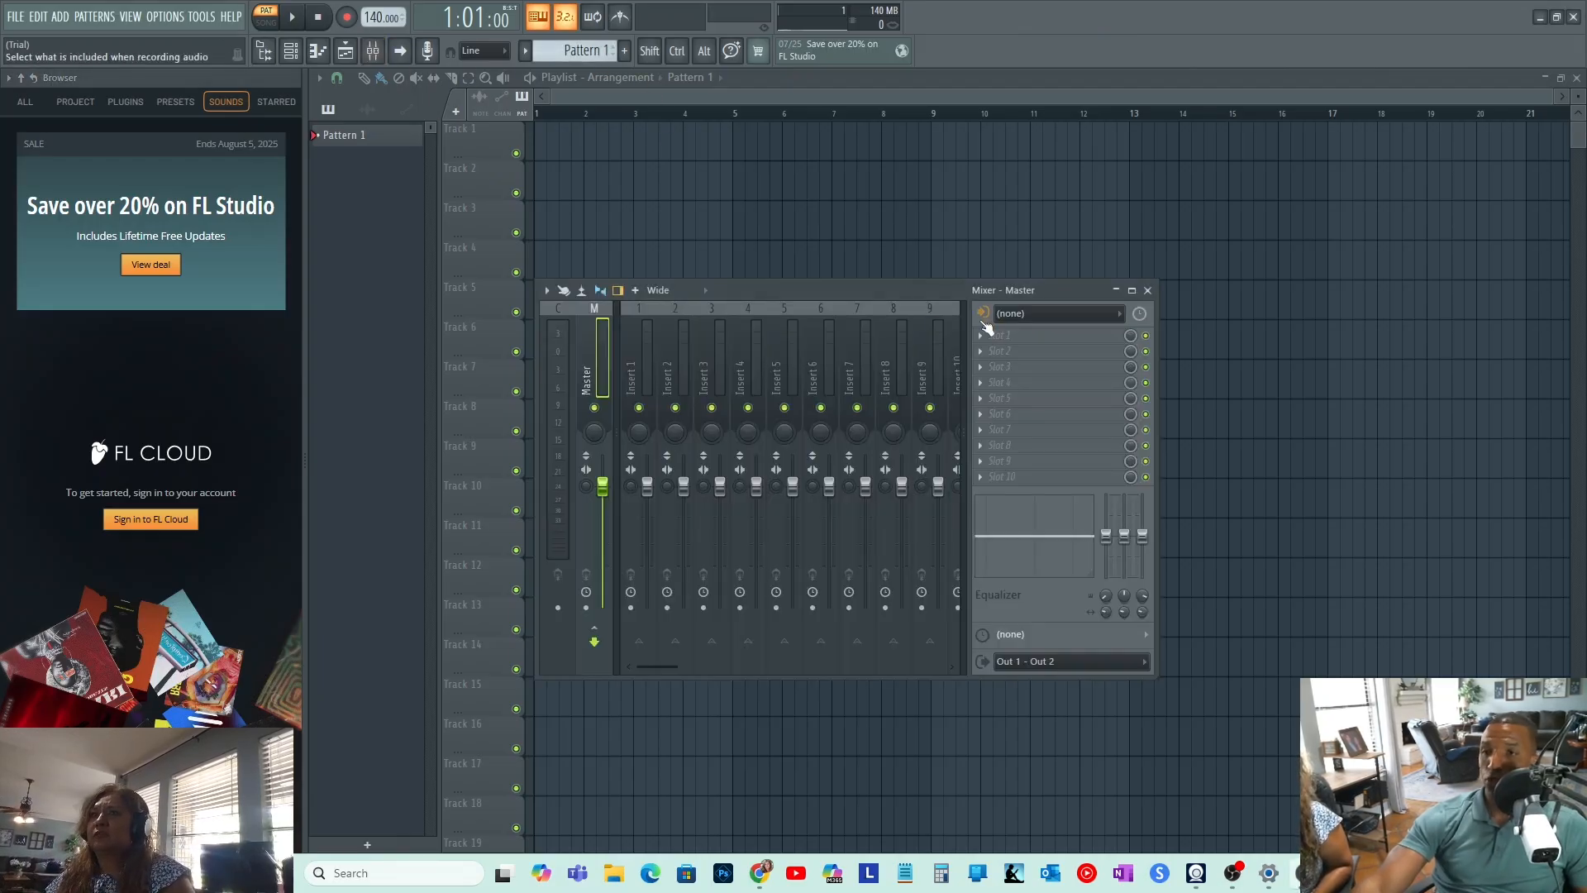
pyautogui.moveTo(906, 290); pyautogui.dragTo(941, 278)
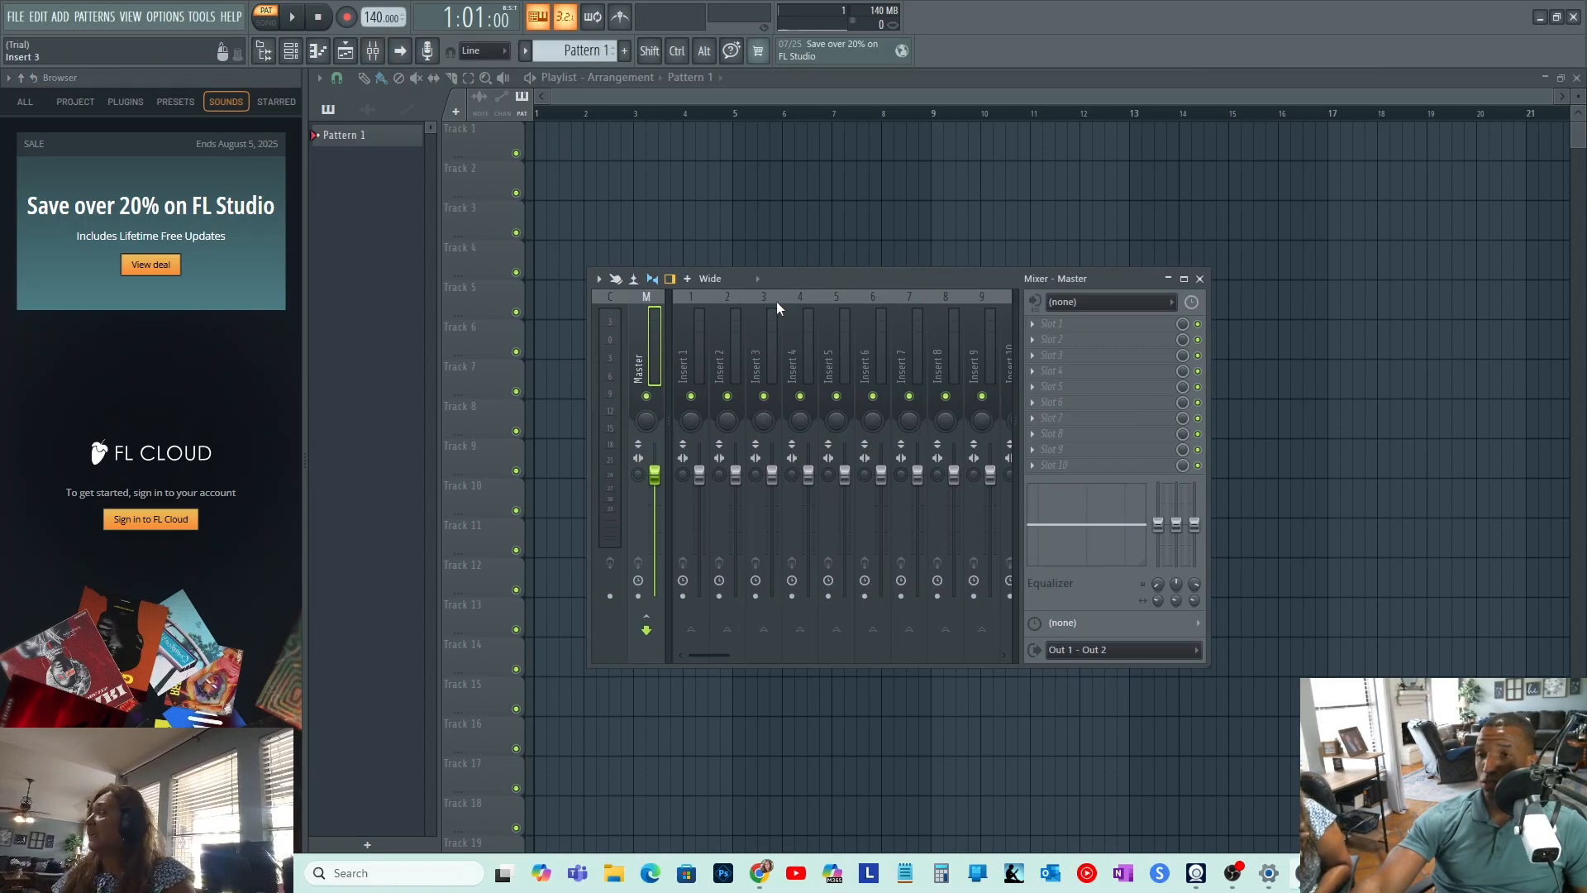
pyautogui.click(693, 297)
pyautogui.rightClick(693, 297)
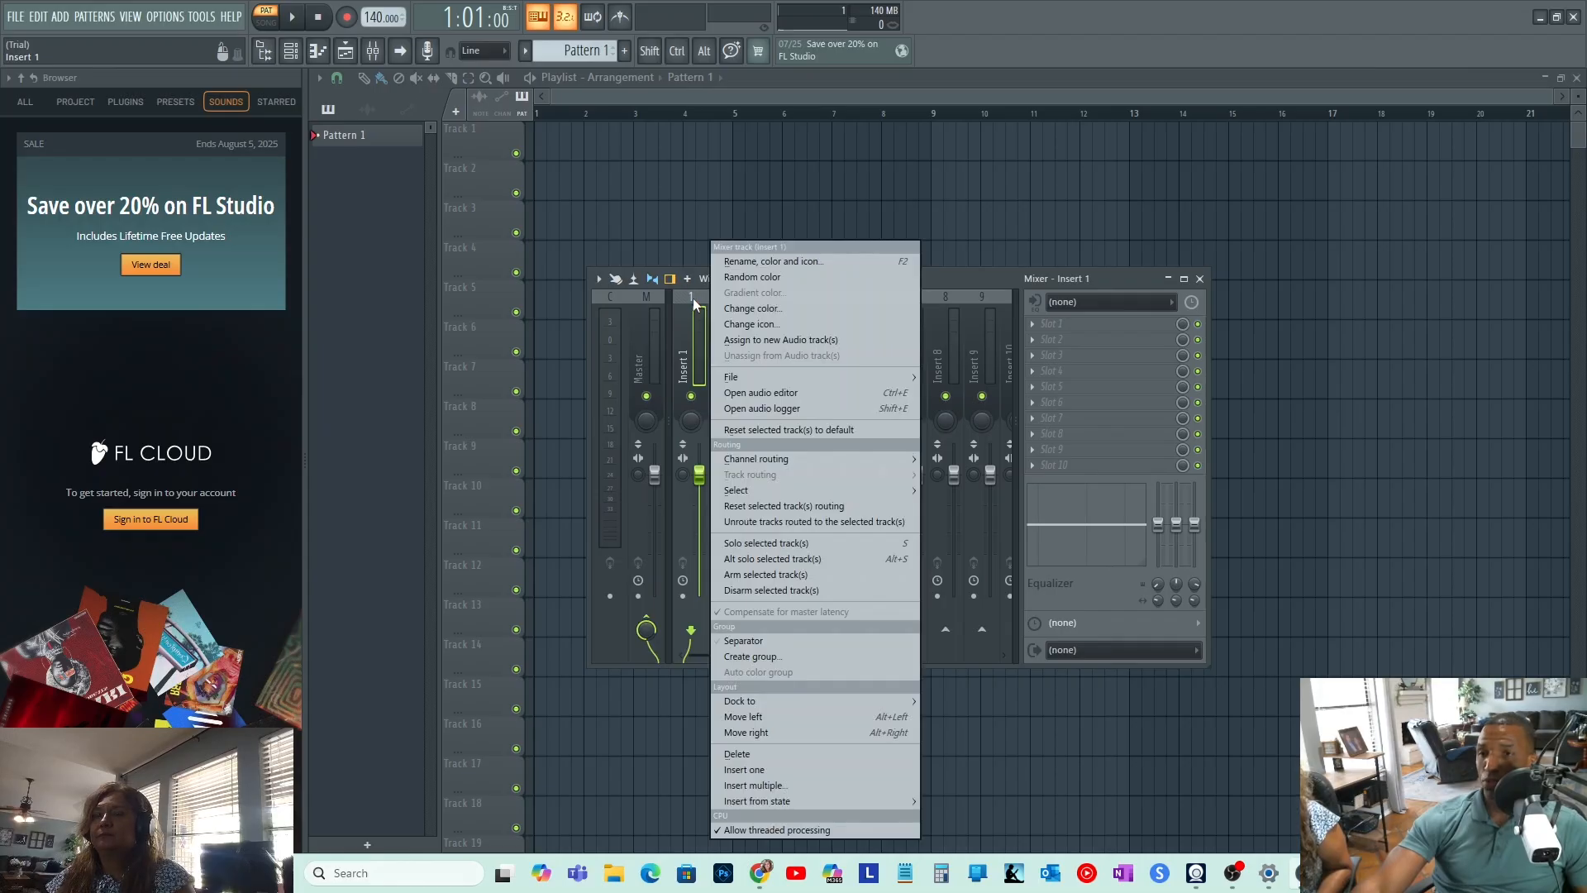
pyautogui.click(613, 308)
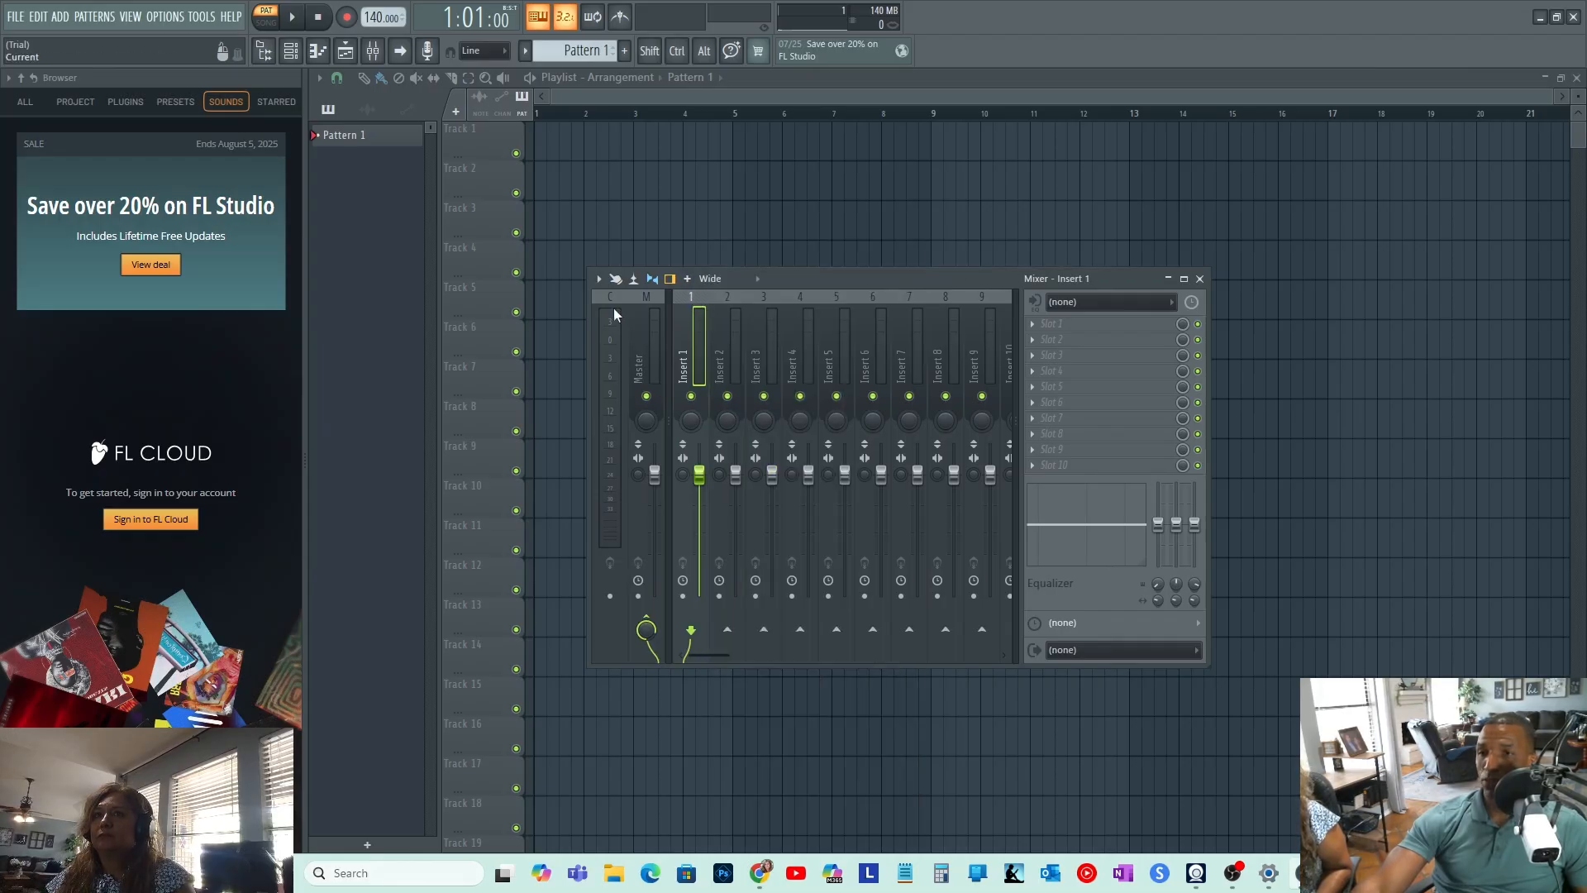
pyautogui.rightClick(691, 296)
pyautogui.moveTo(766, 374)
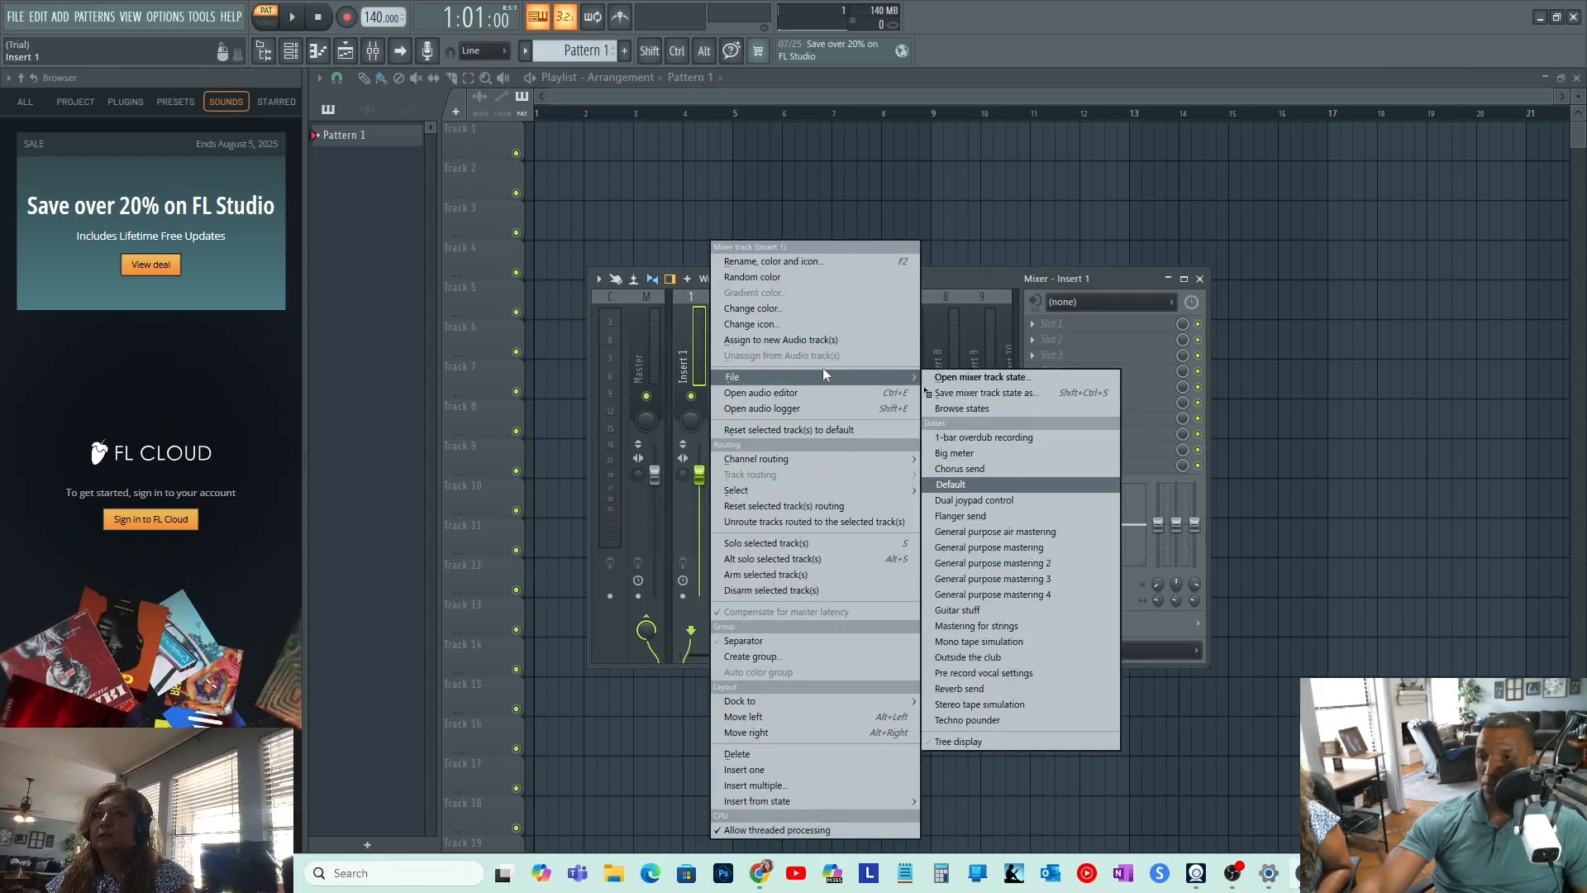
pyautogui.click(981, 377)
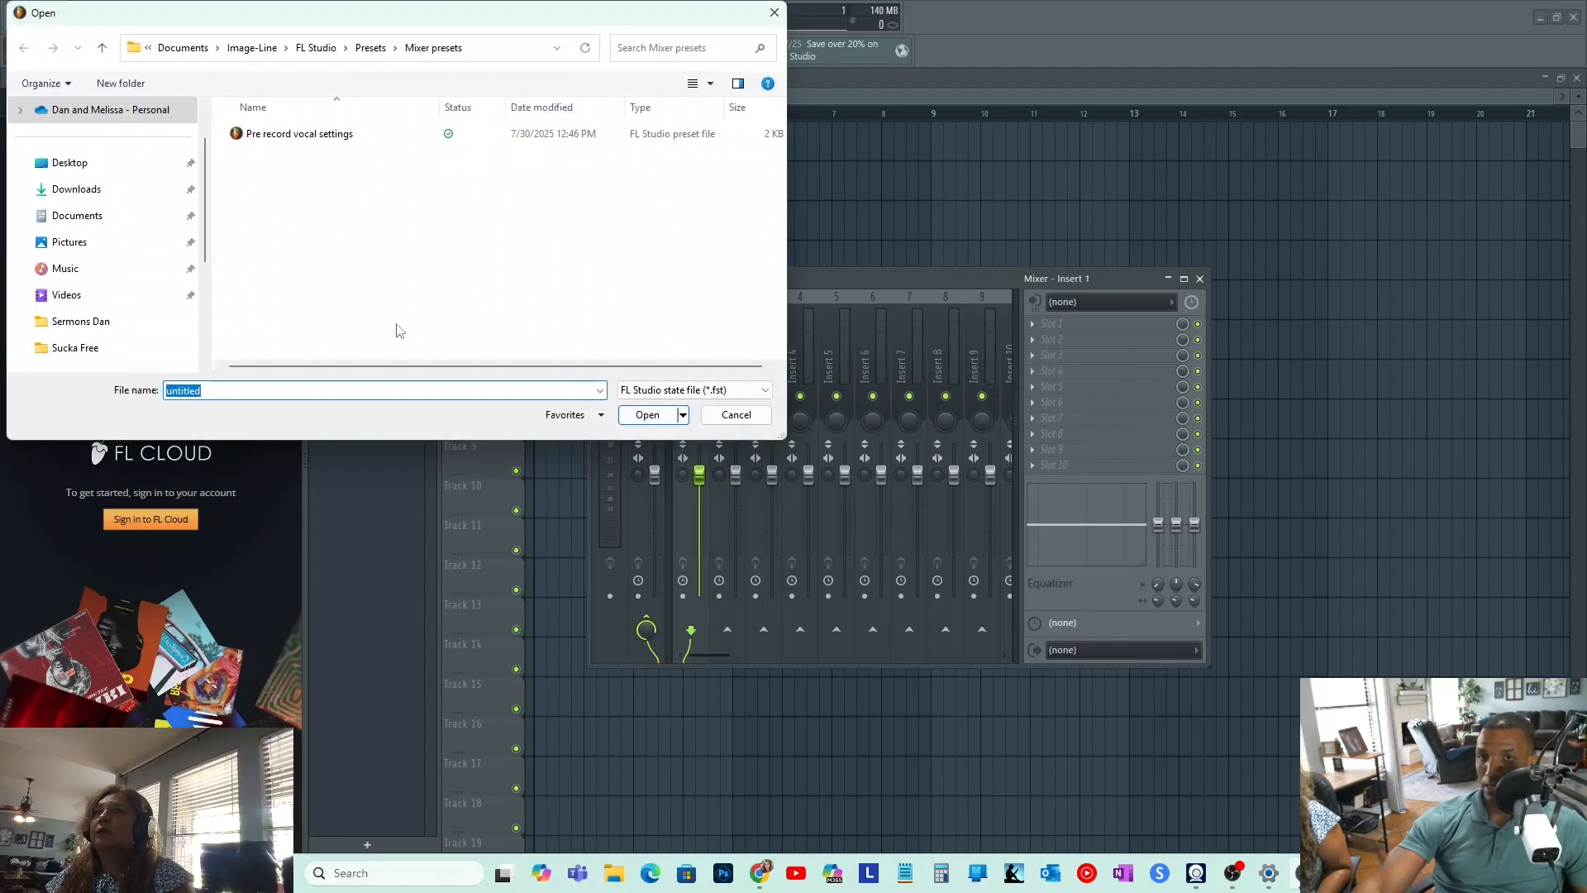
pyautogui.doubleClick(349, 138)
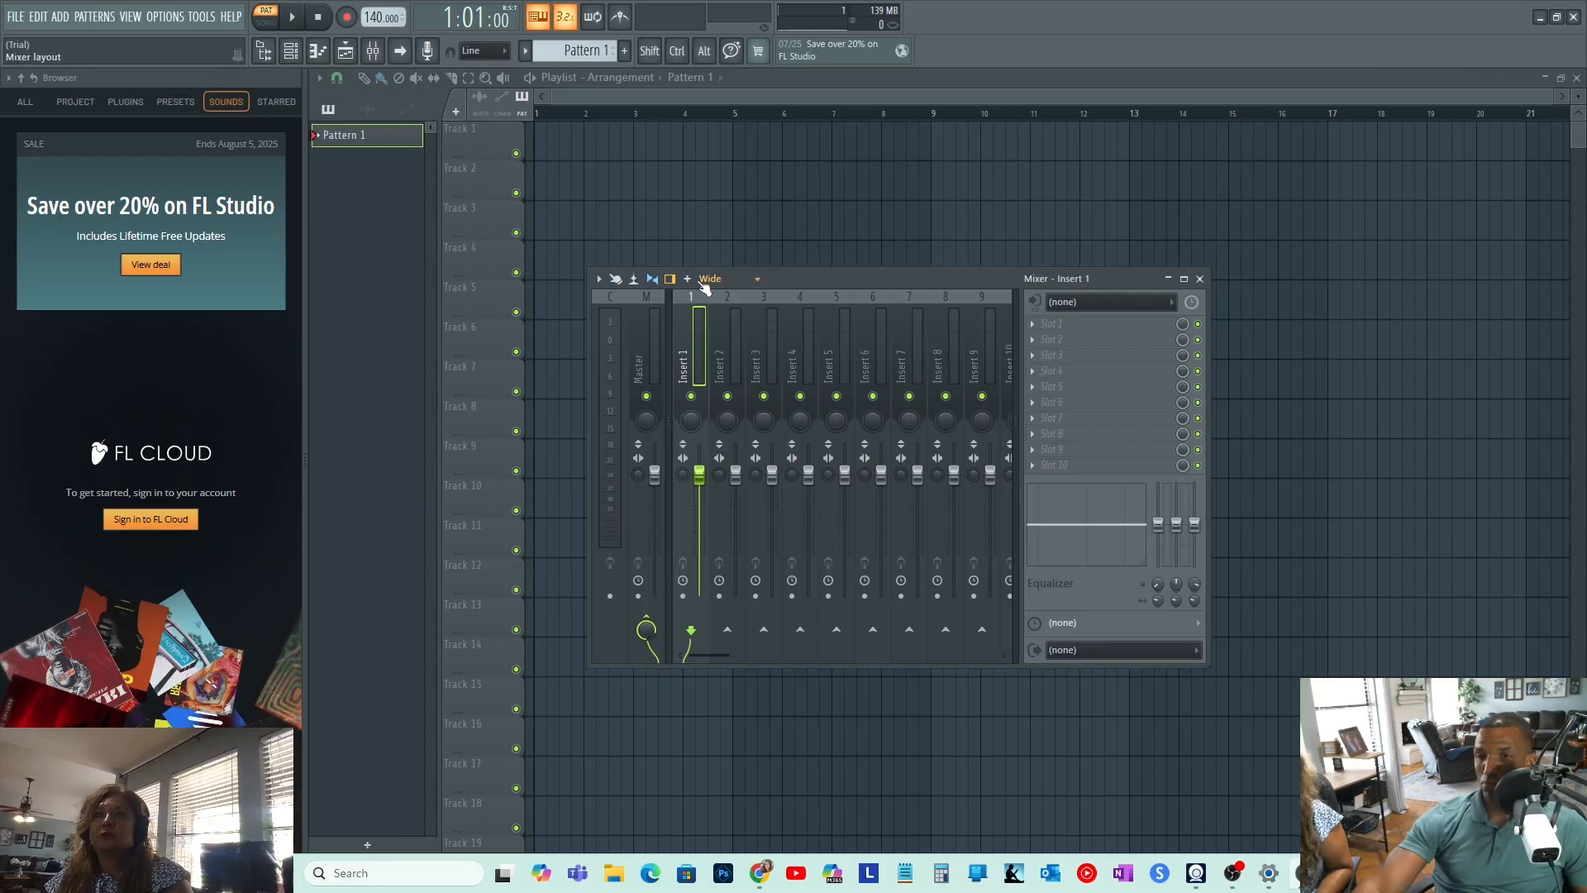
pyautogui.click(1199, 279)
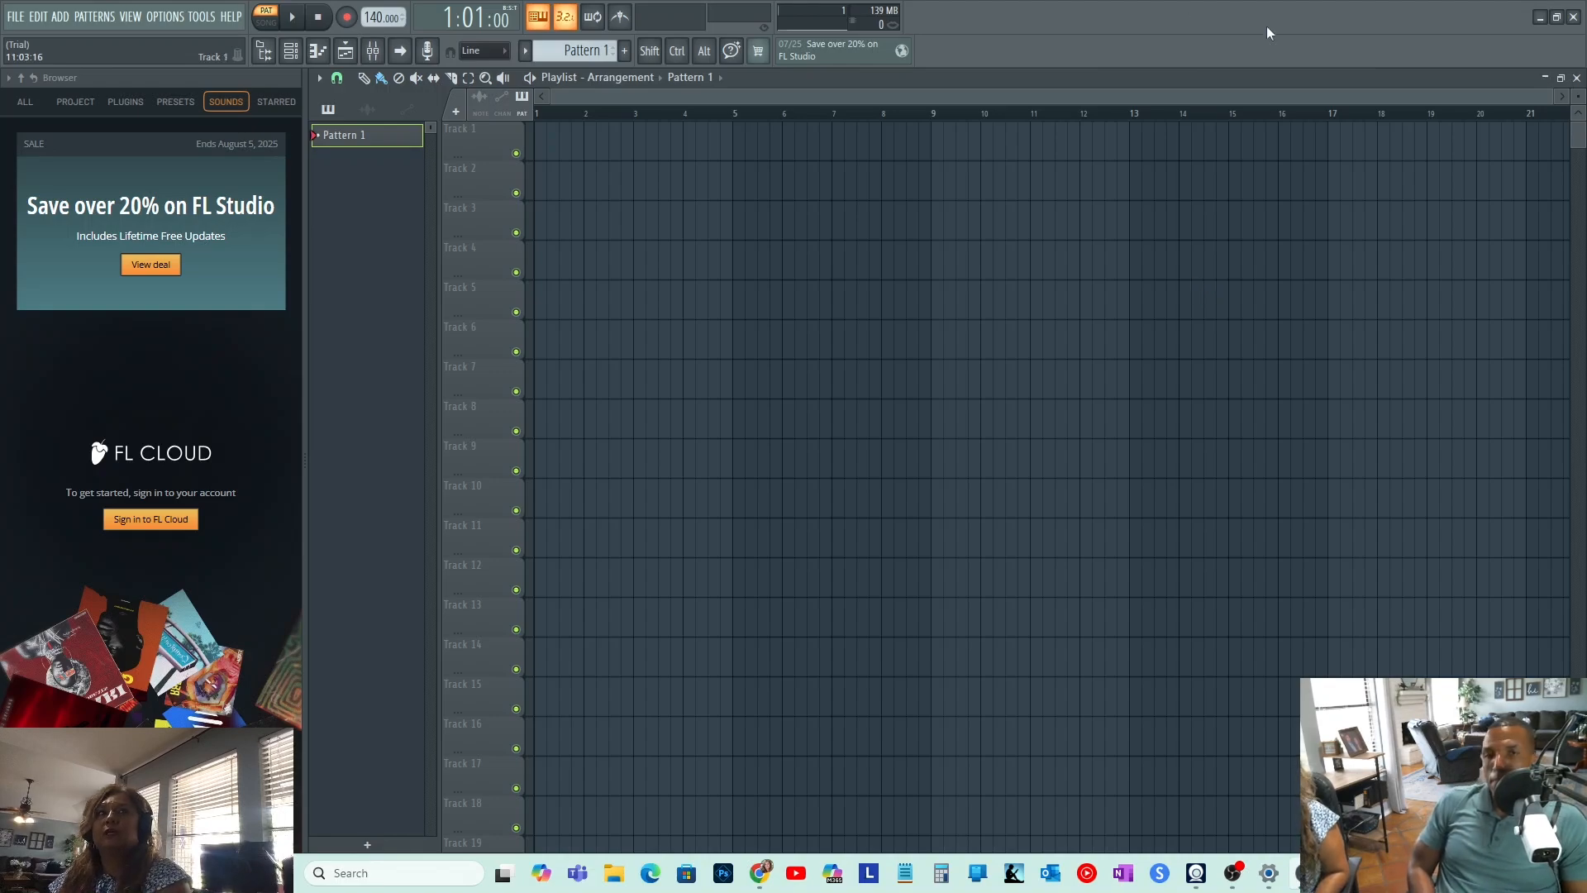
# - Exit FL Studio without saving the untitled project and close the browser's purchase page
pyautogui.click(1574, 18)
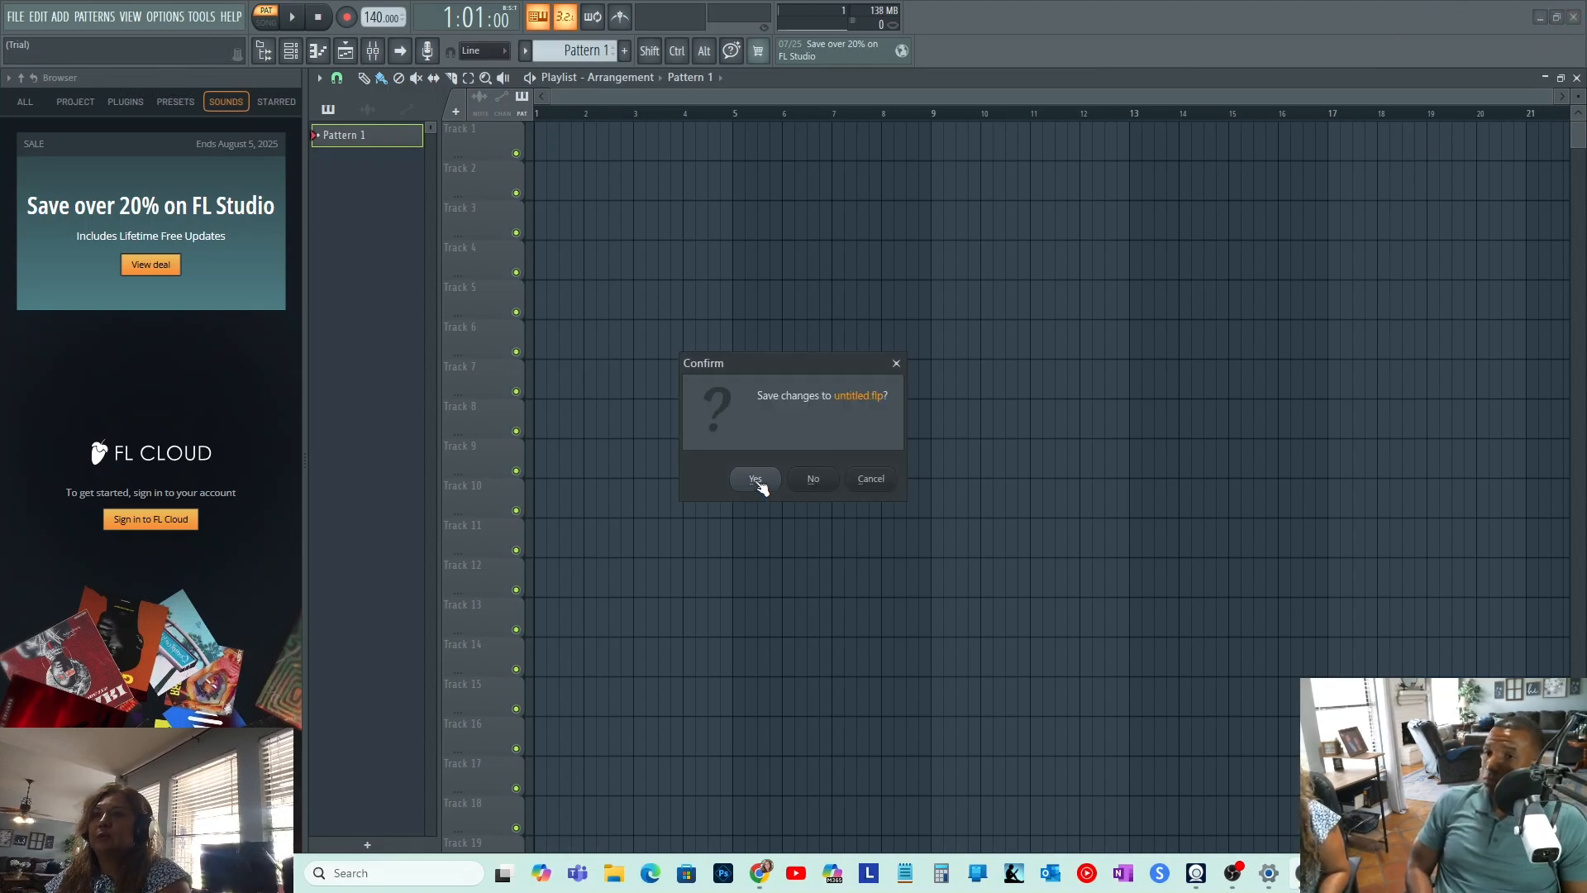
pyautogui.click(813, 479)
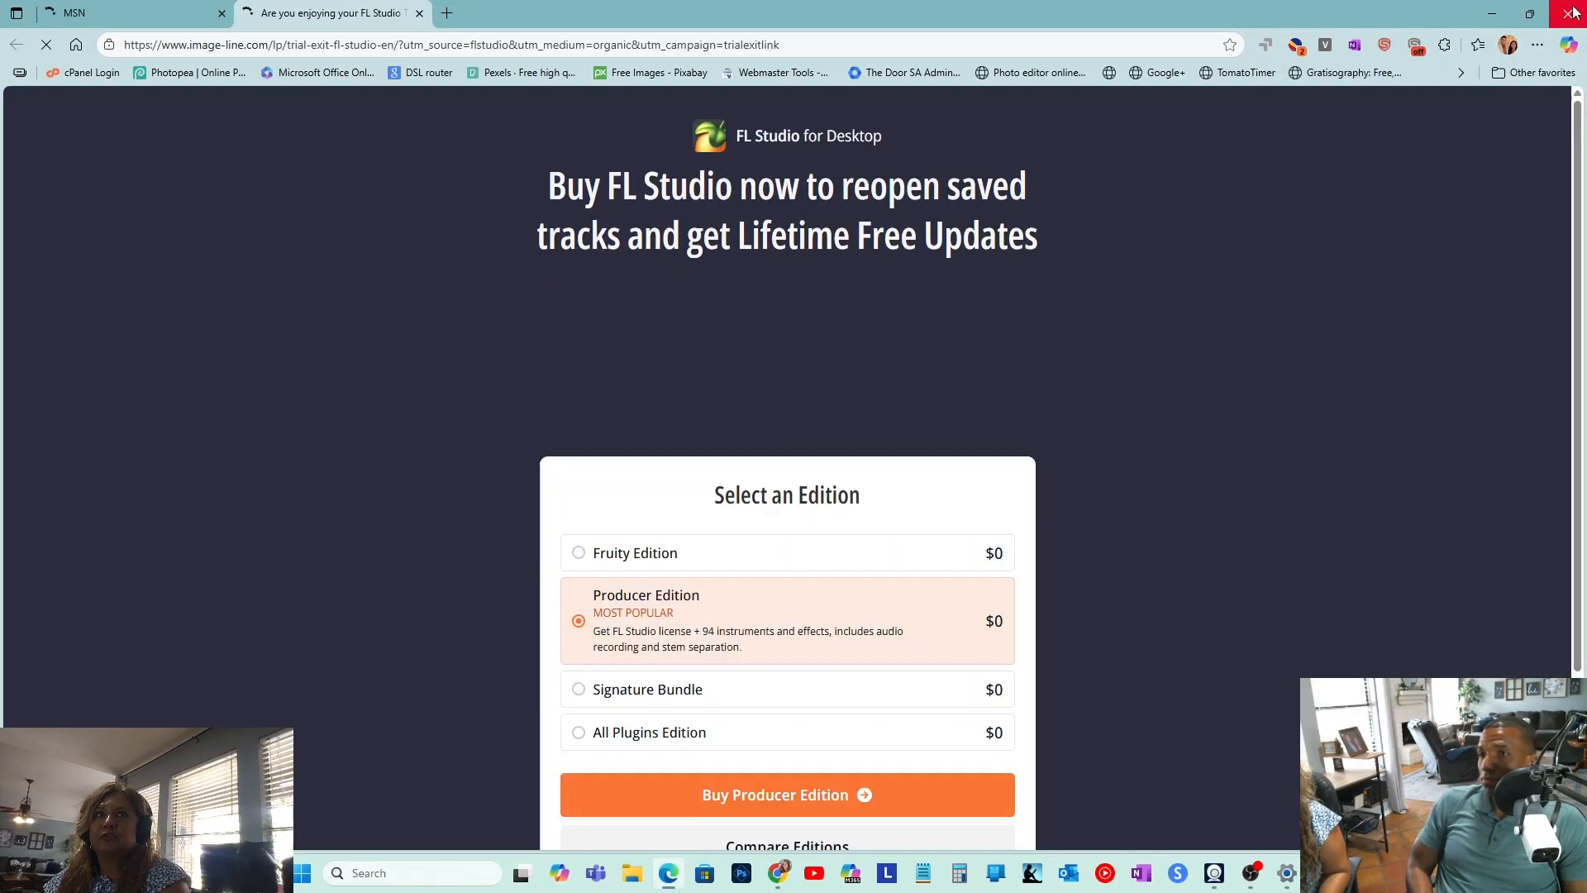
pyautogui.click(1569, 11)
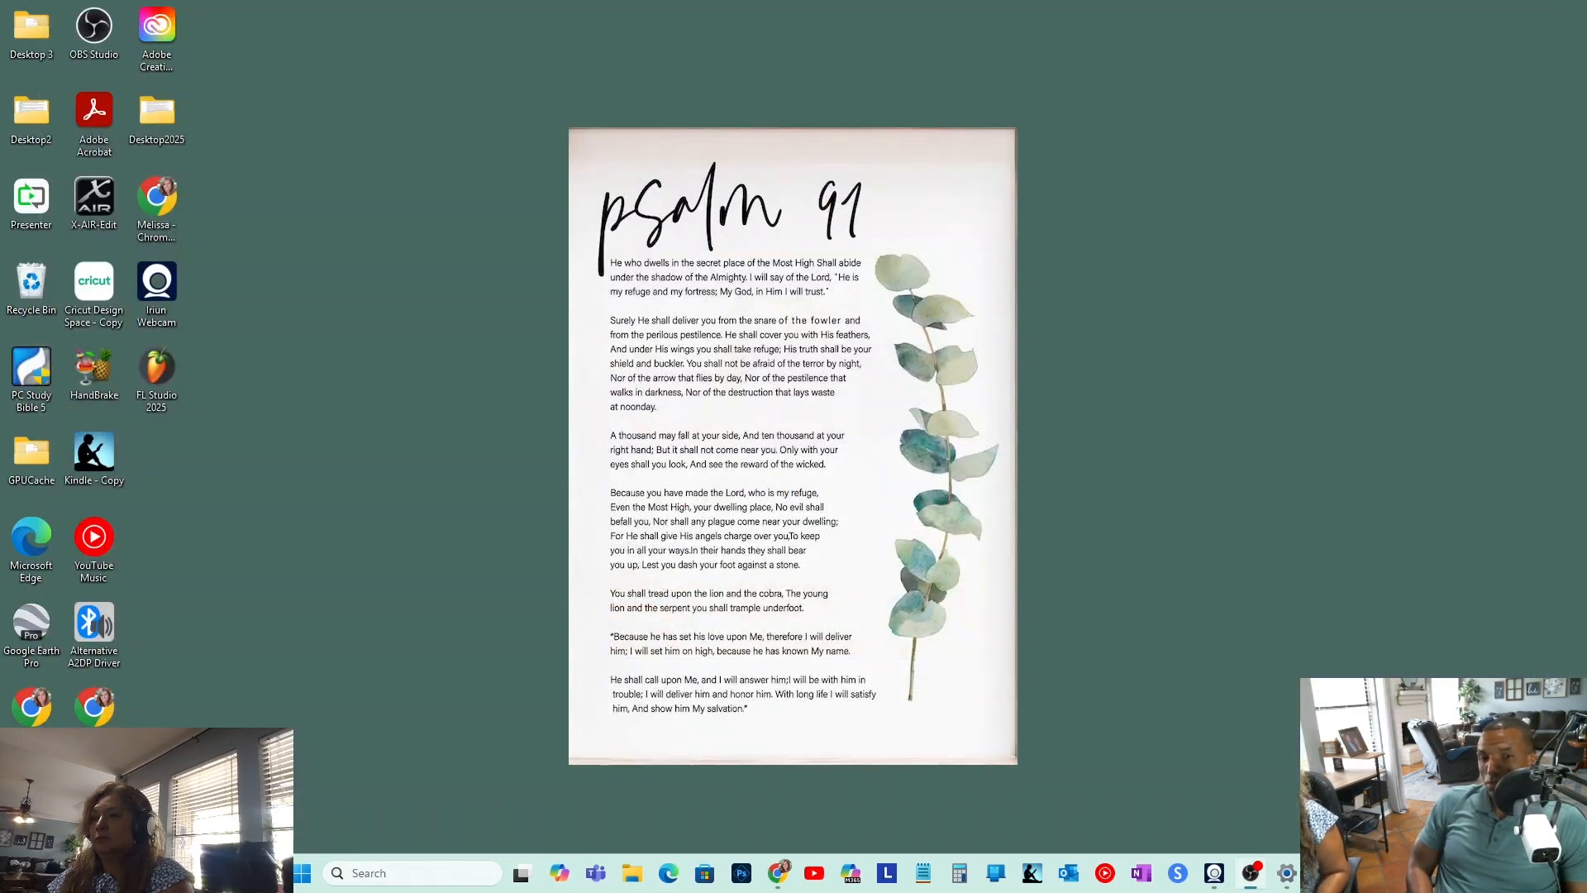
# - Launch Microsoft Clipchamp from Windows search and create a new video from scratch
pyautogui.click(305, 878)
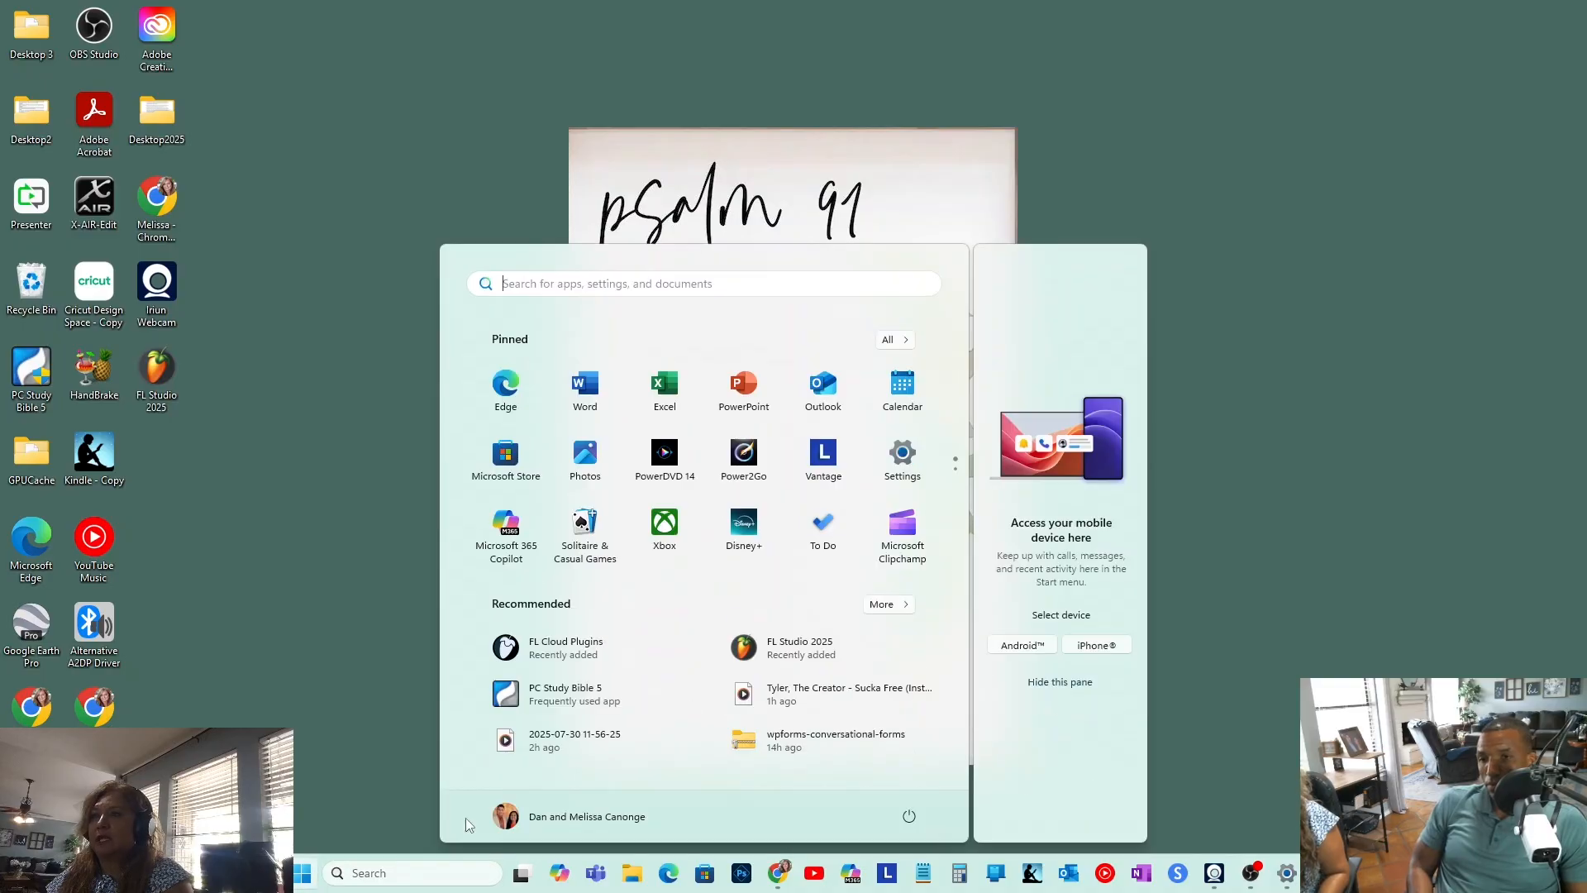
pyautogui.click(690, 282)
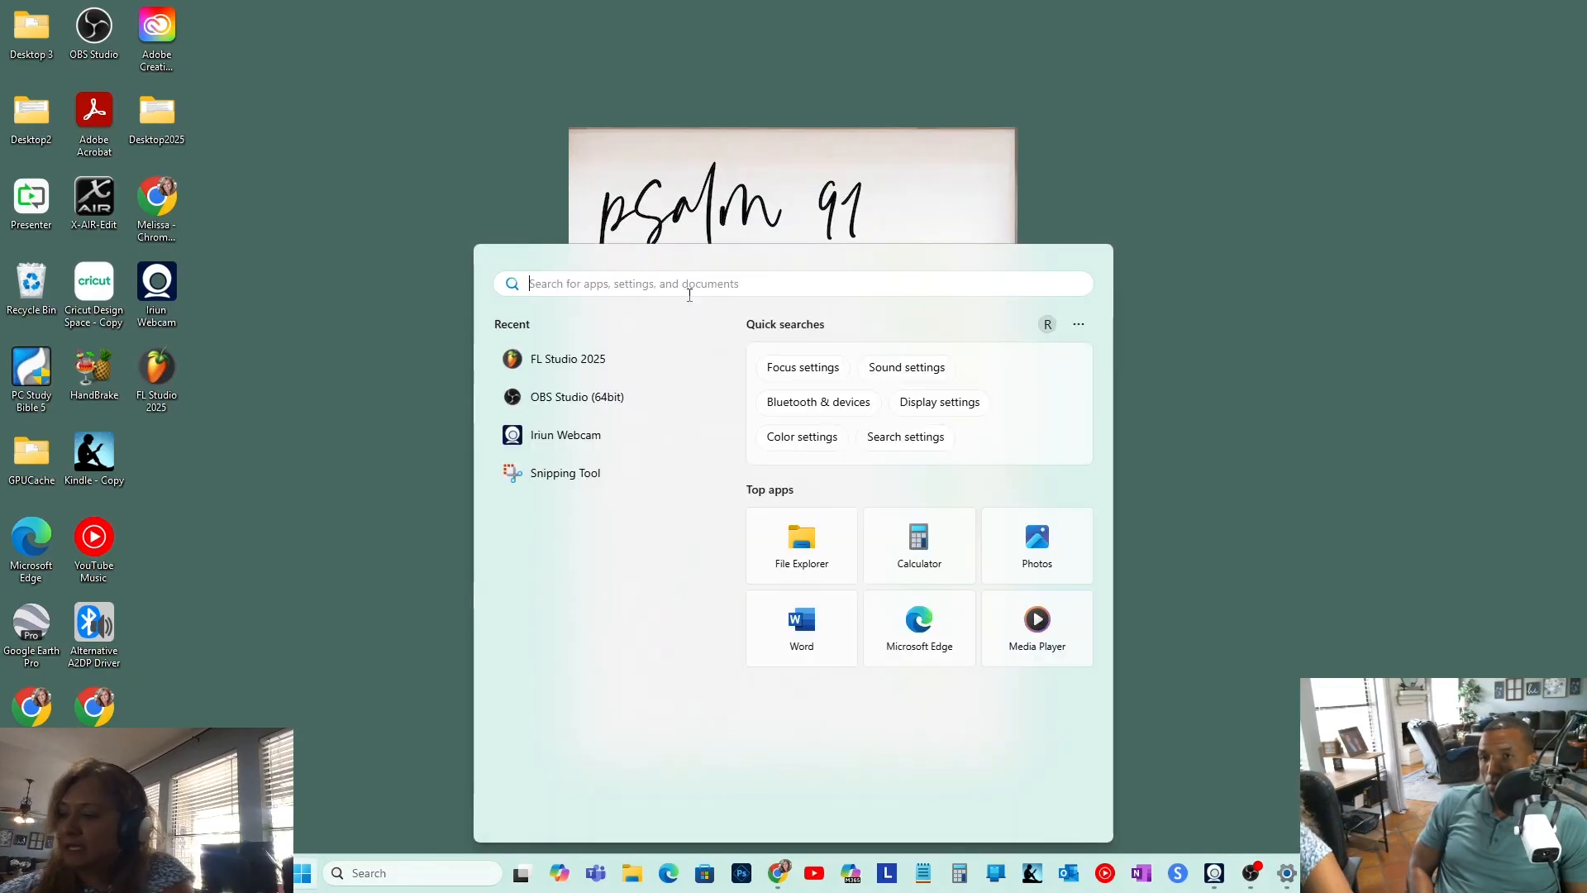
pyautogui.write('clip')
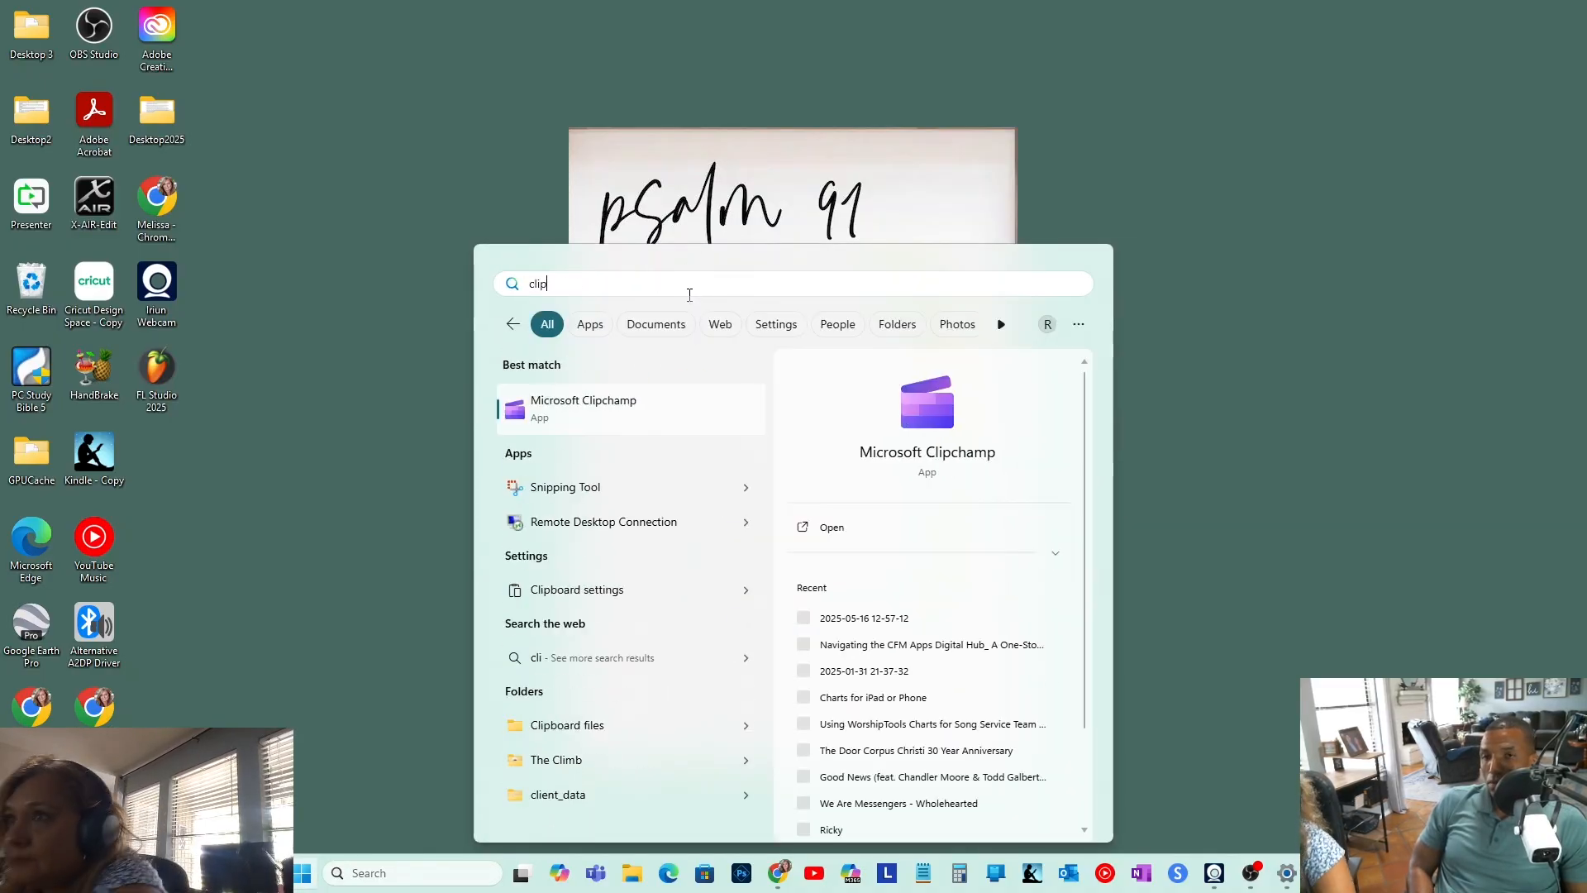
pyautogui.click(832, 527)
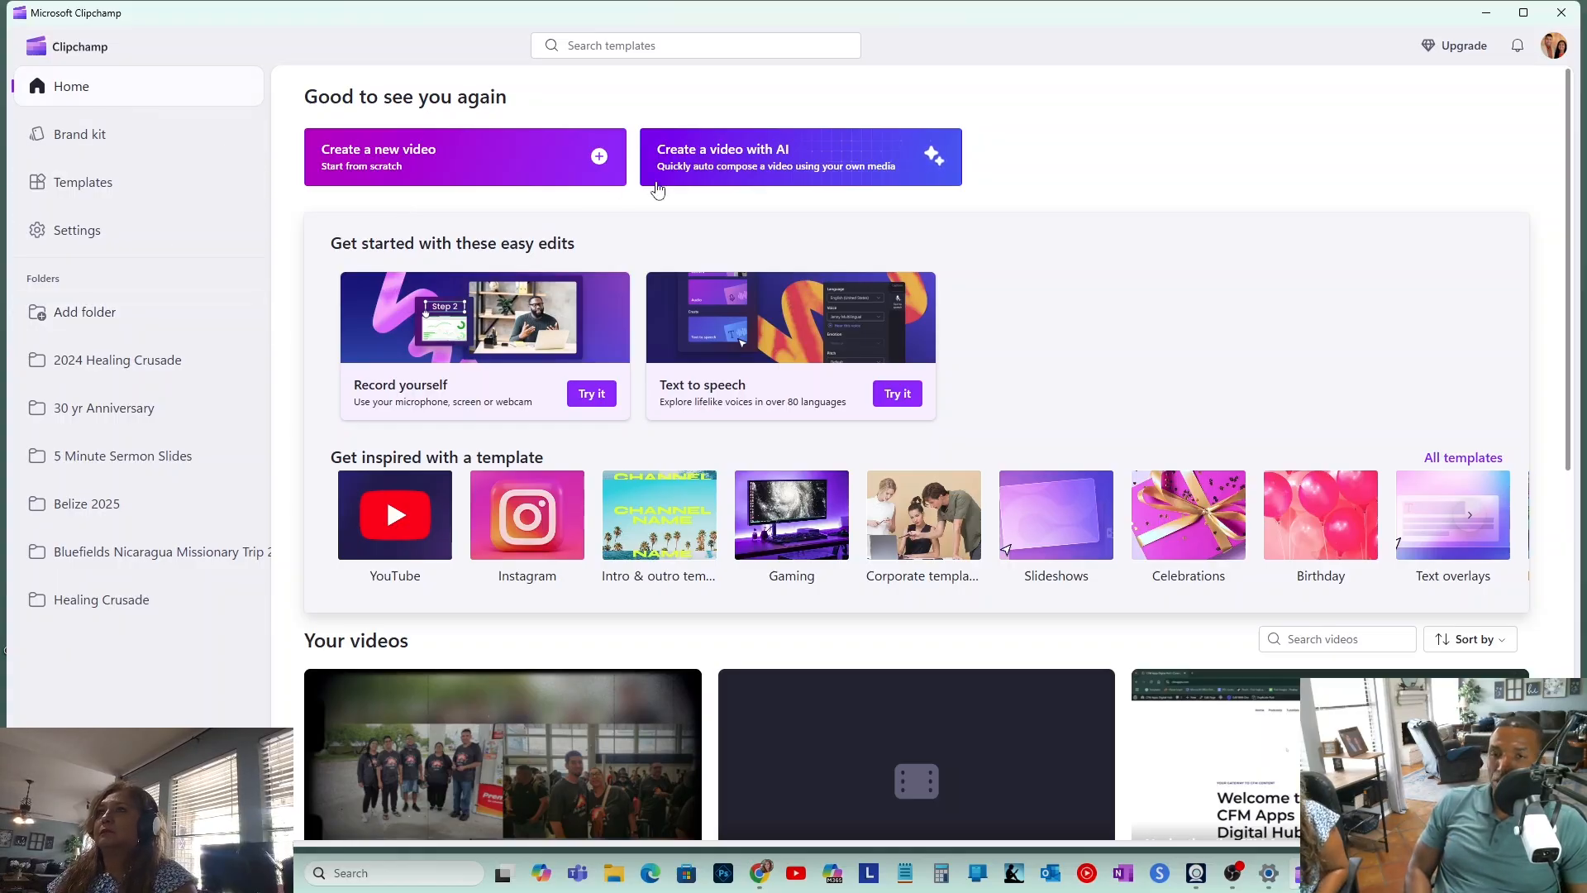
pyautogui.click(566, 177)
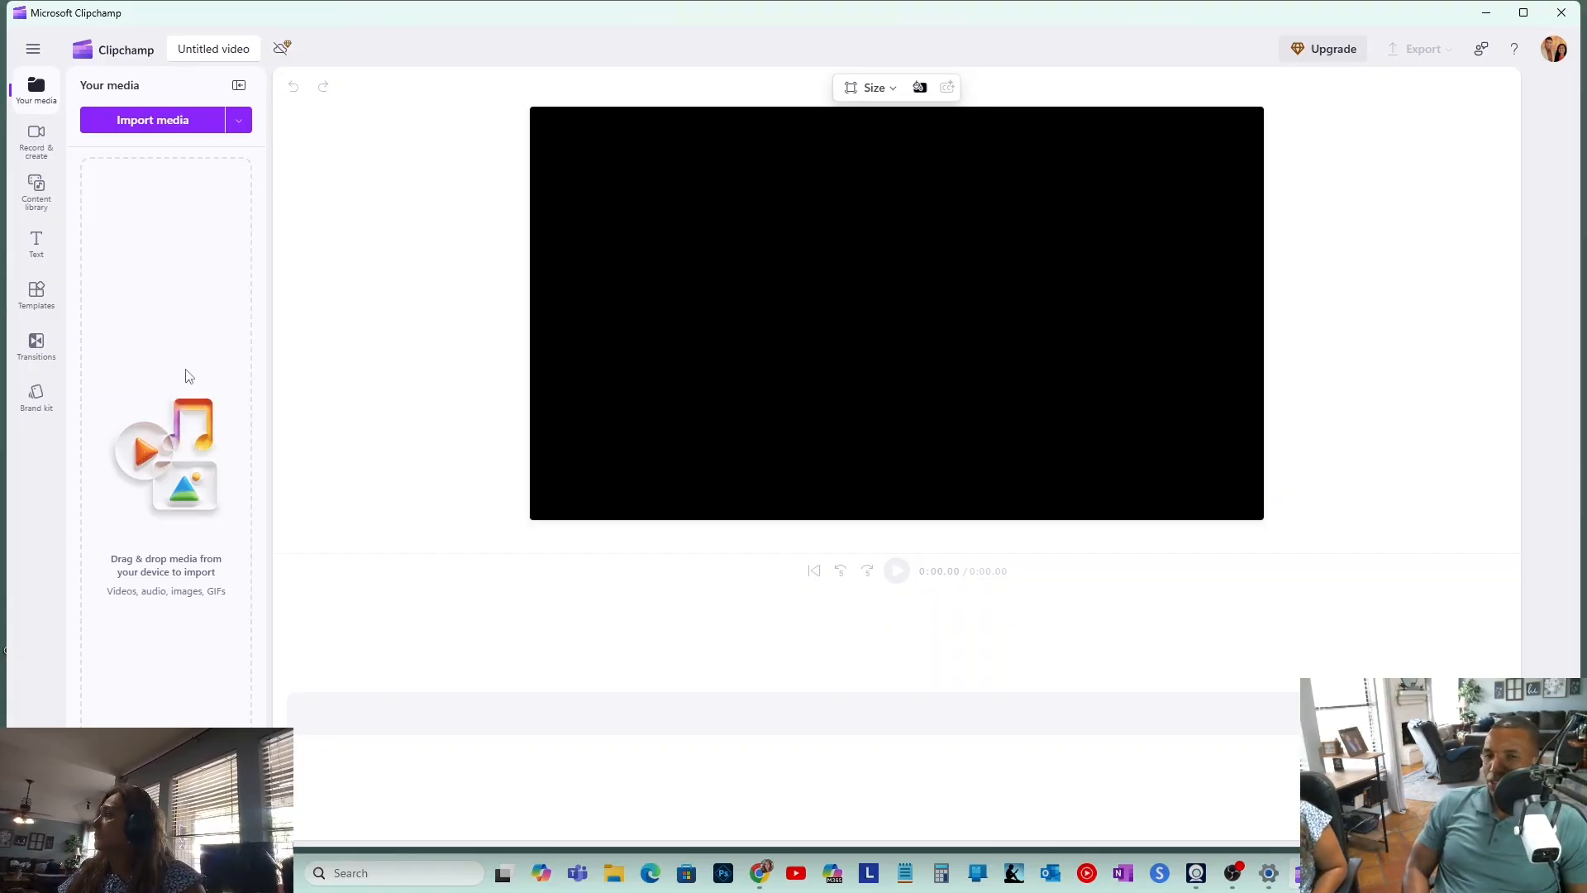
# - Import Sucka Free Remix MP3.mp3 from the Sucka Free folder and add it to the timeline
pyautogui.click(198, 117)
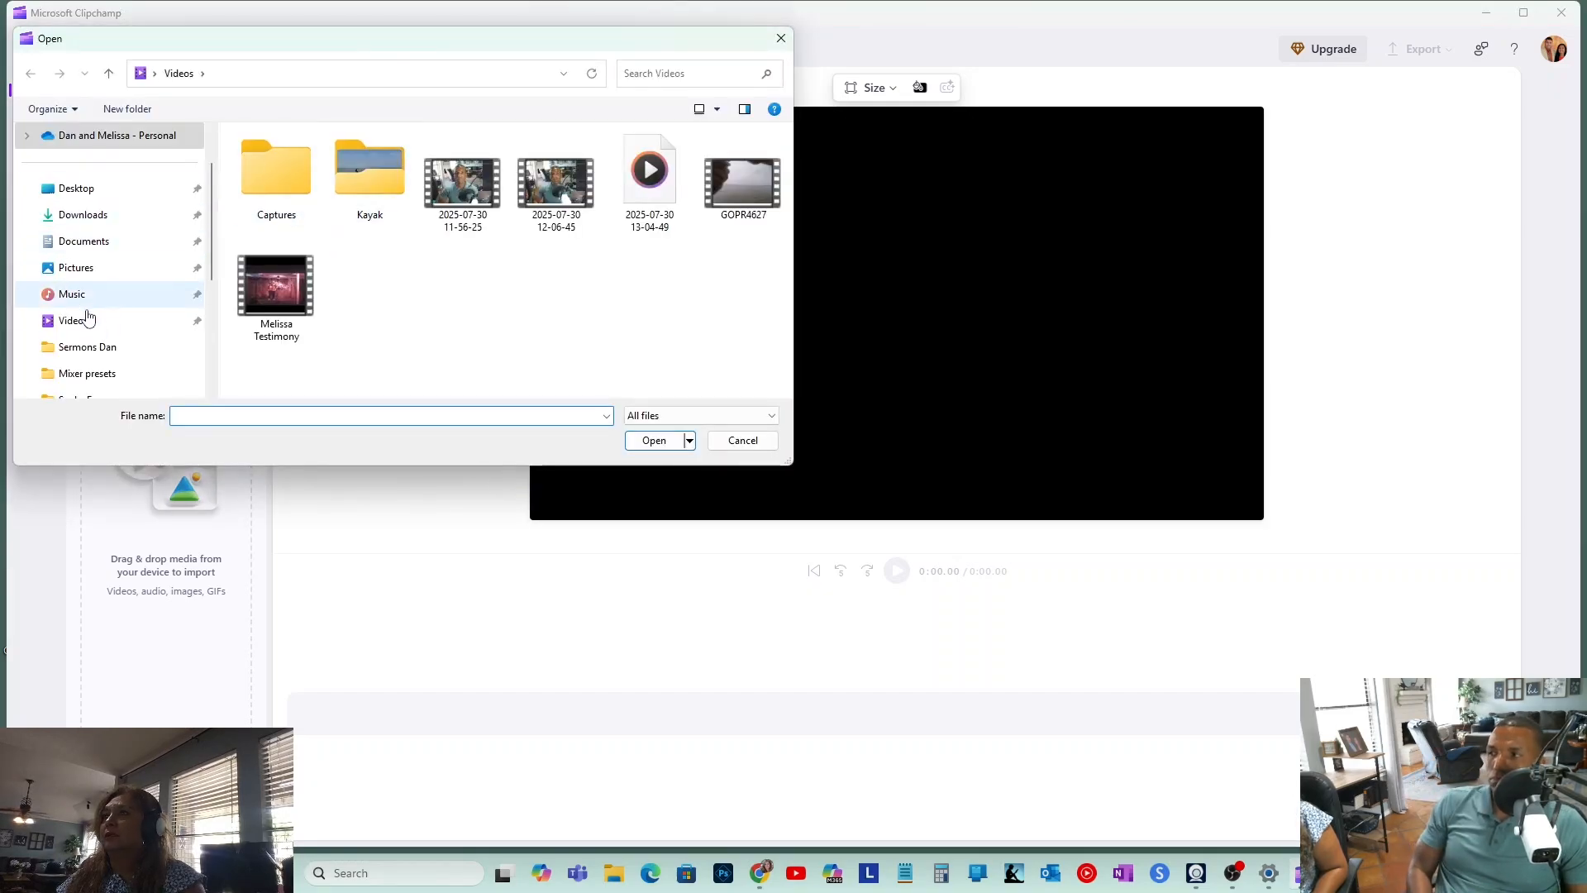
pyautogui.scroll(-2, 87, 351)
pyautogui.click(89, 242)
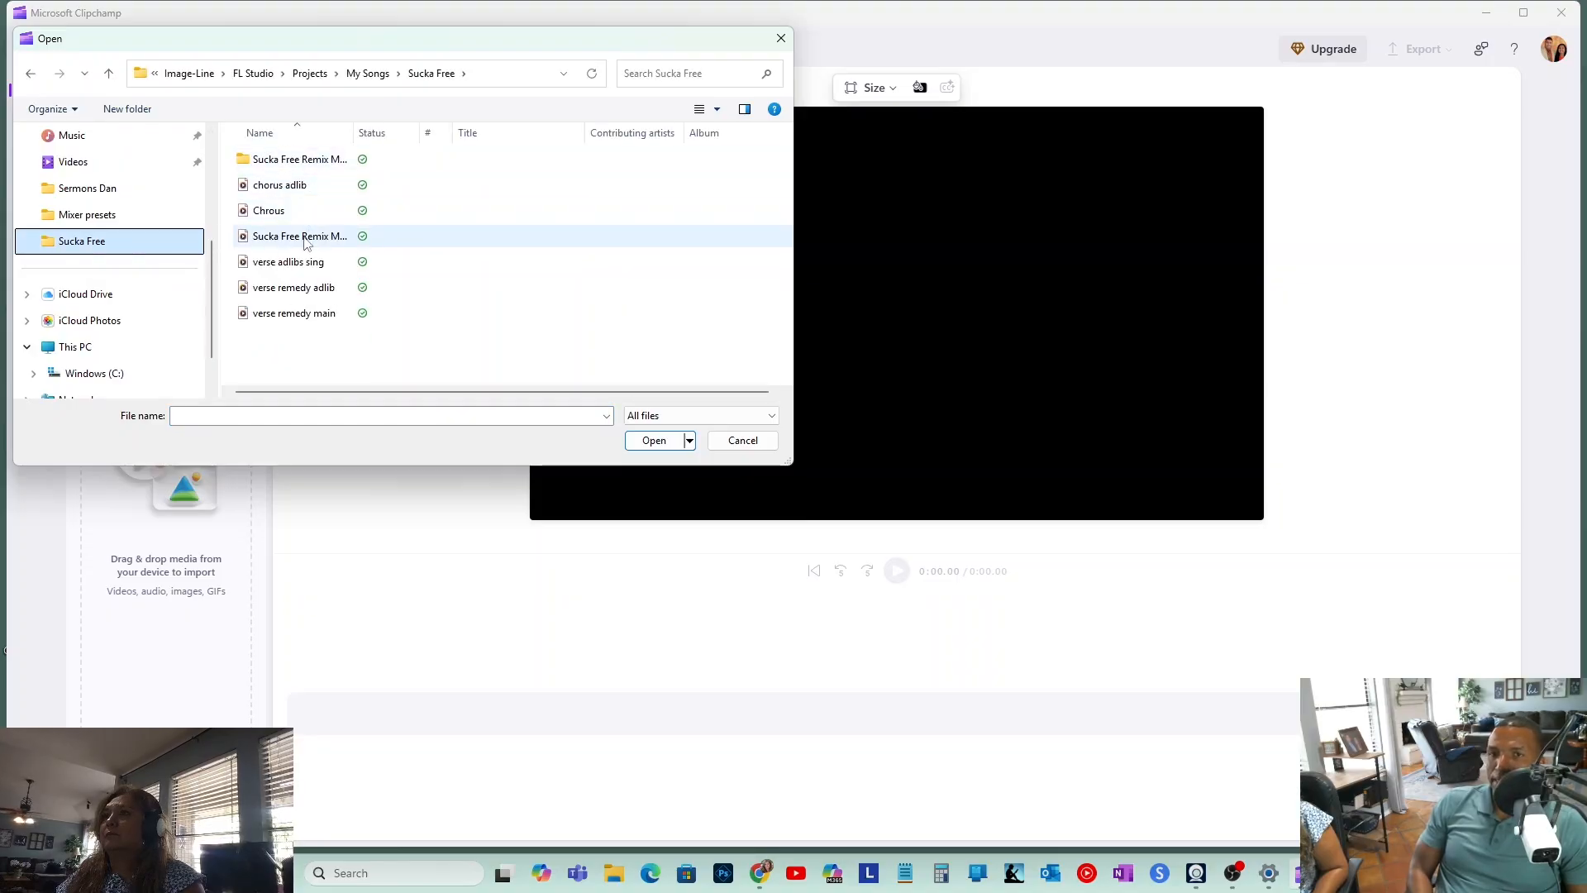
pyautogui.click(305, 238)
pyautogui.click(654, 440)
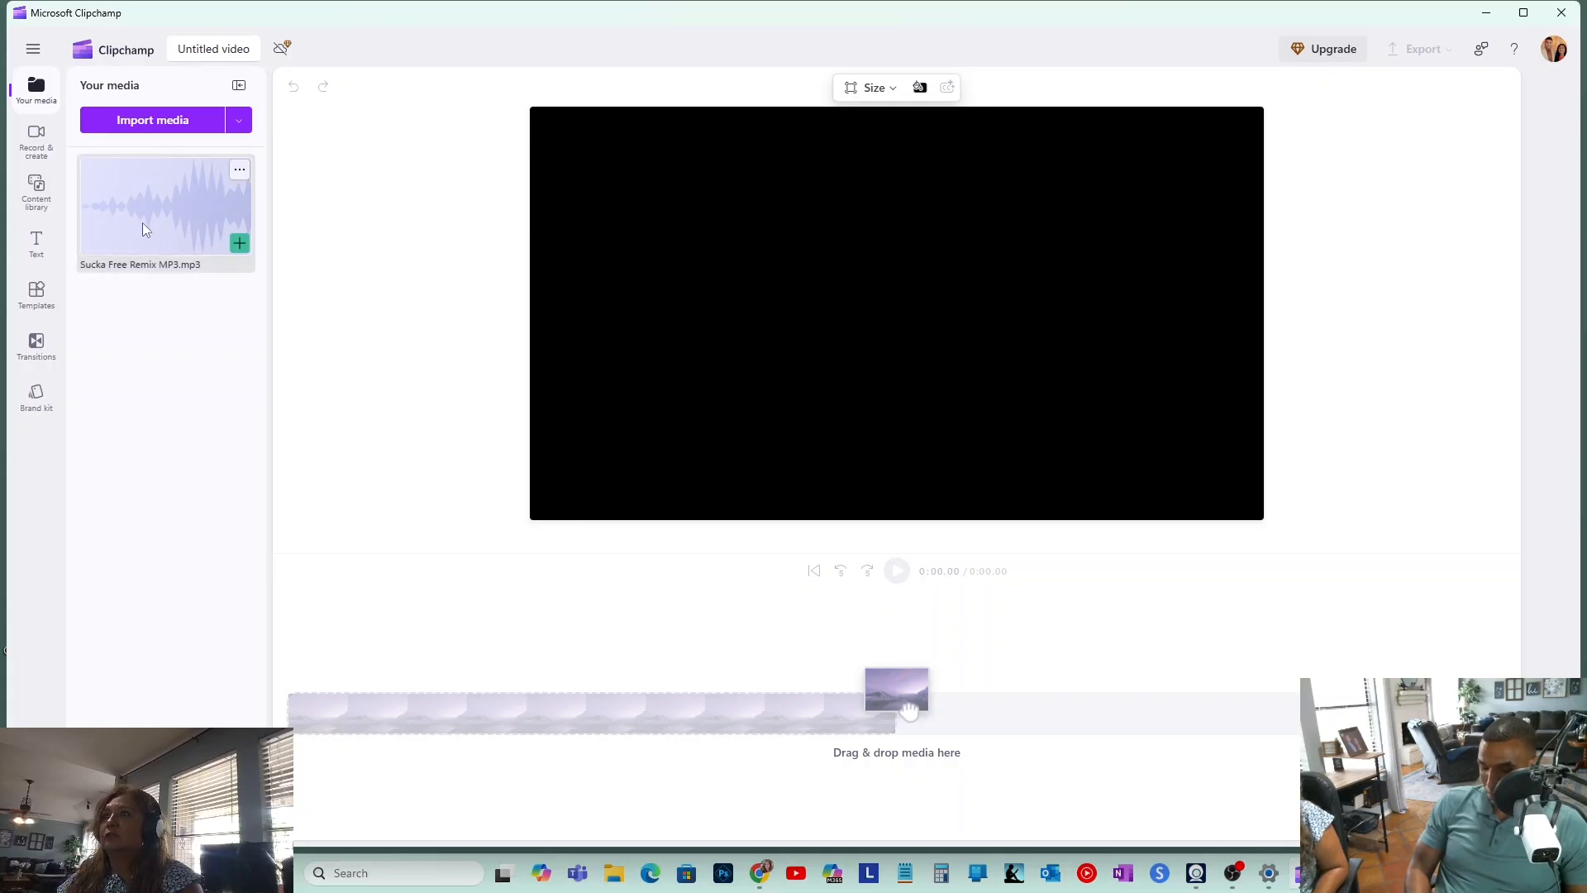
pyautogui.click(240, 243)
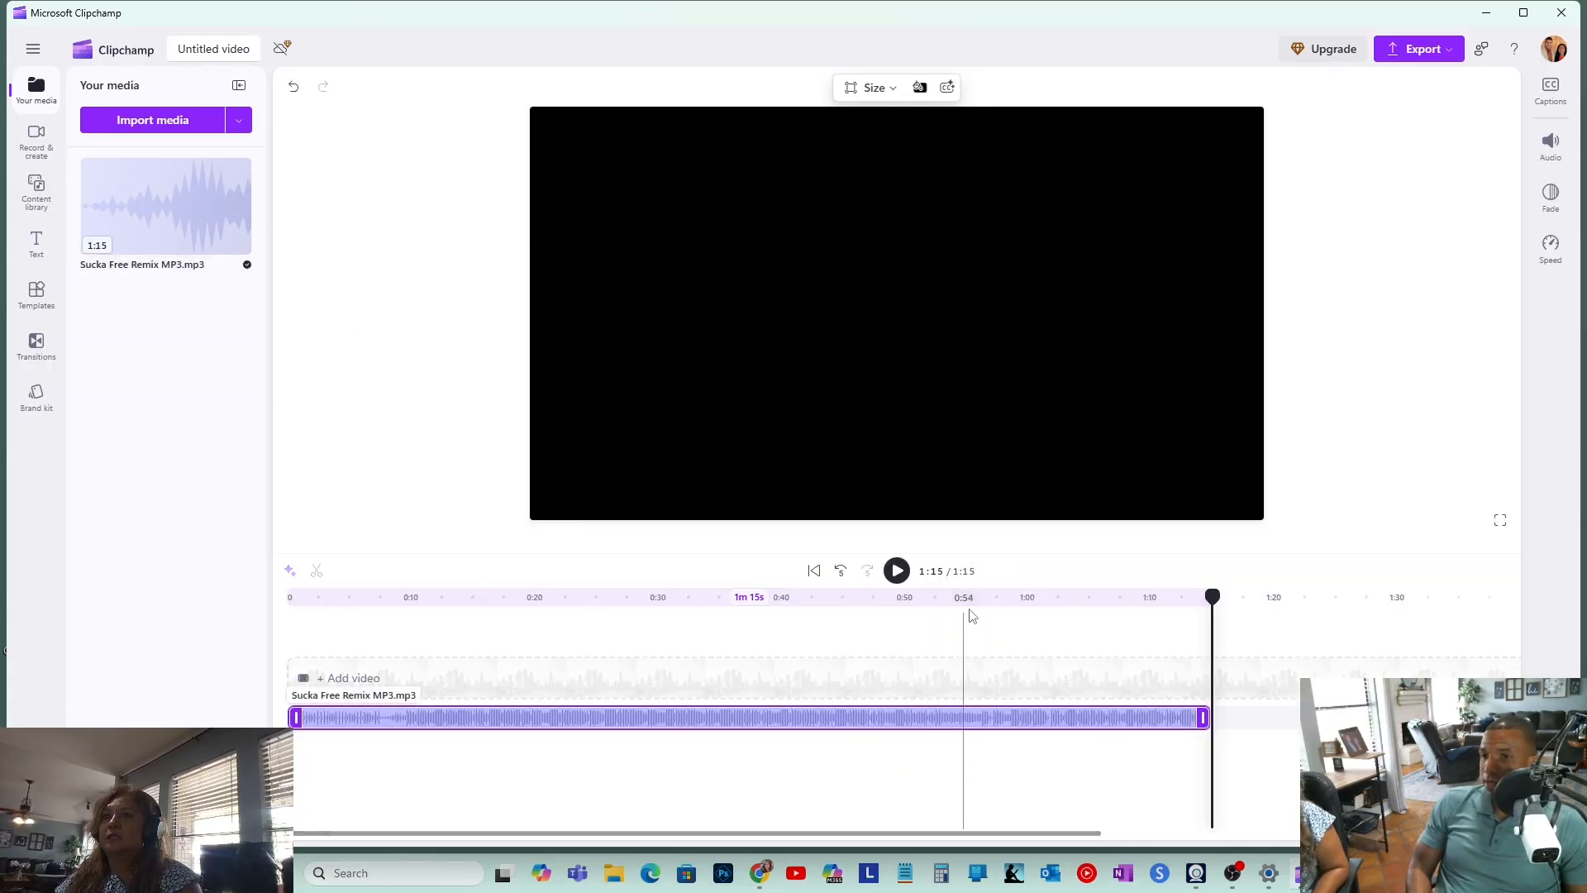
# - Play the opening seconds of the remix from the start of the timeline, stop playback and close Clipchamp
pyautogui.click(897, 570)
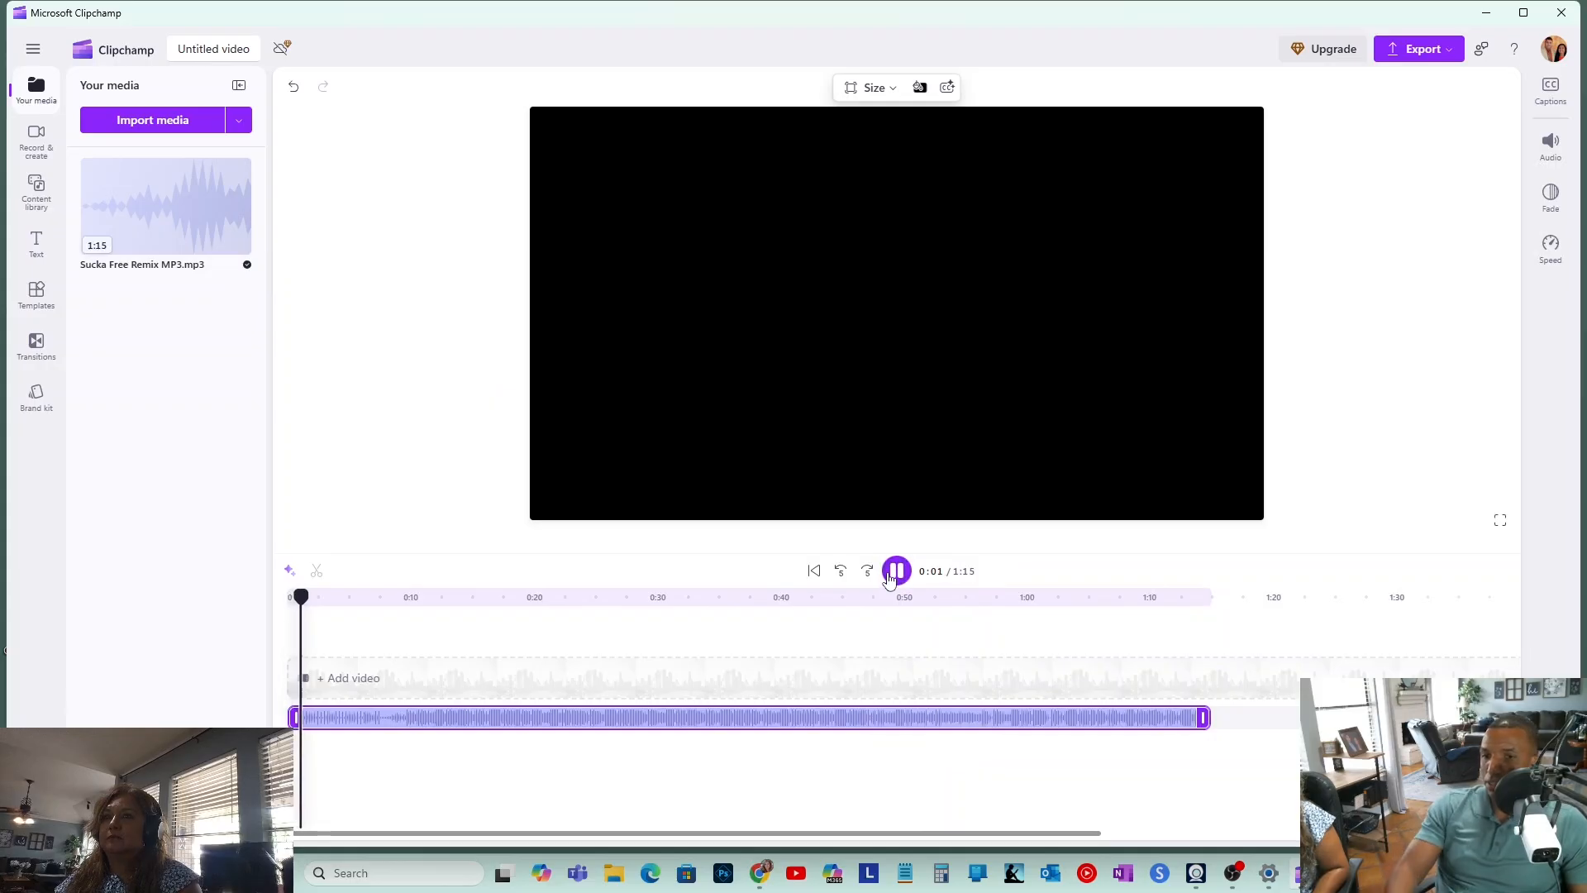
pyautogui.click(897, 570)
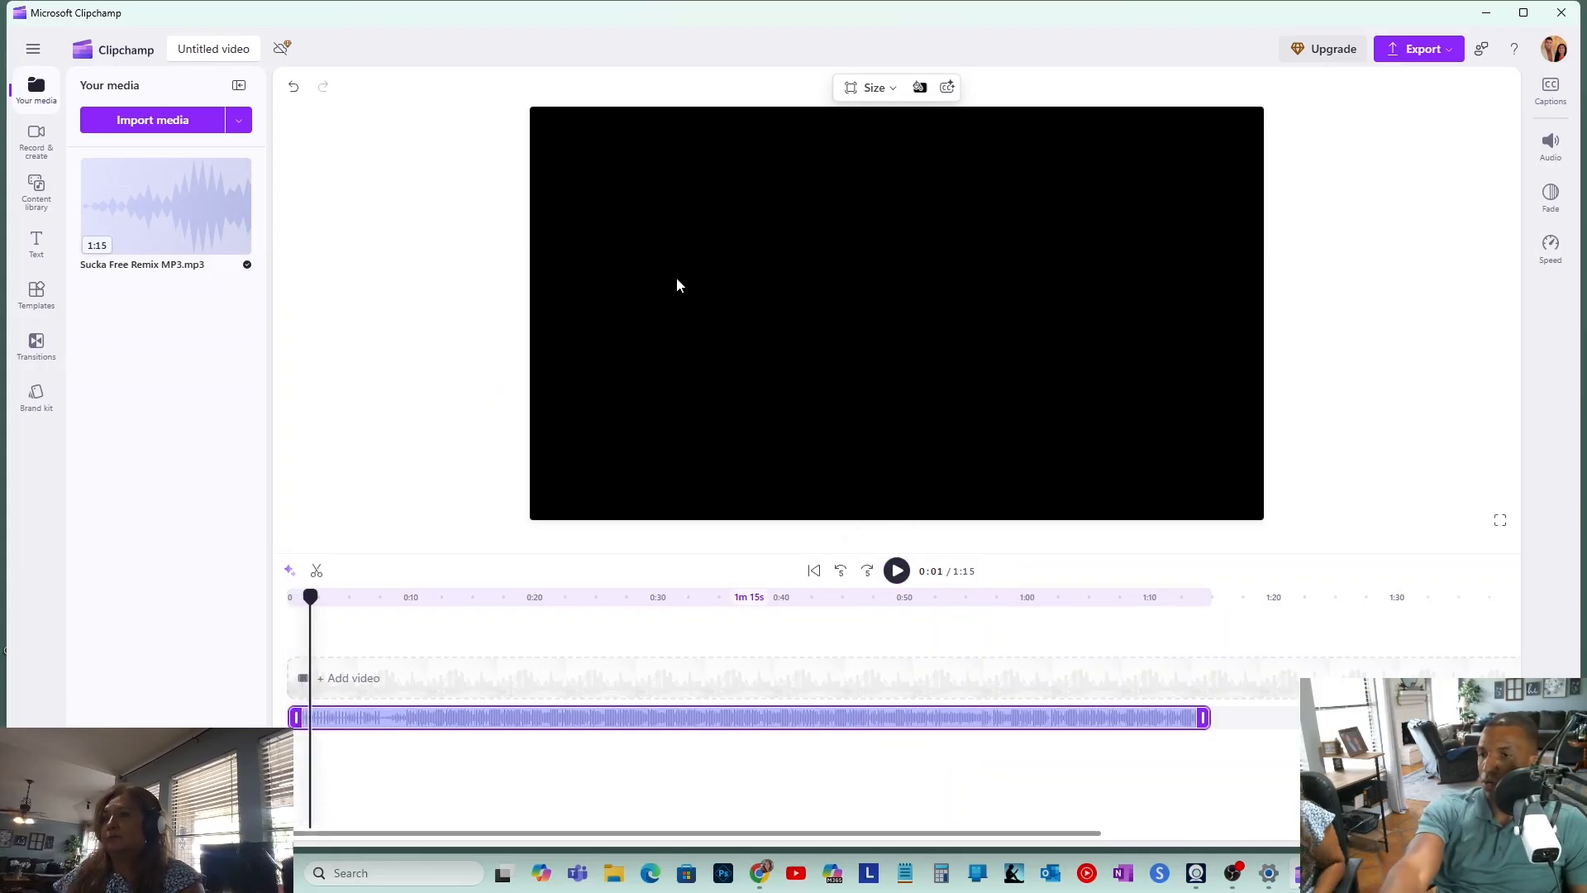
pyautogui.click(304, 598)
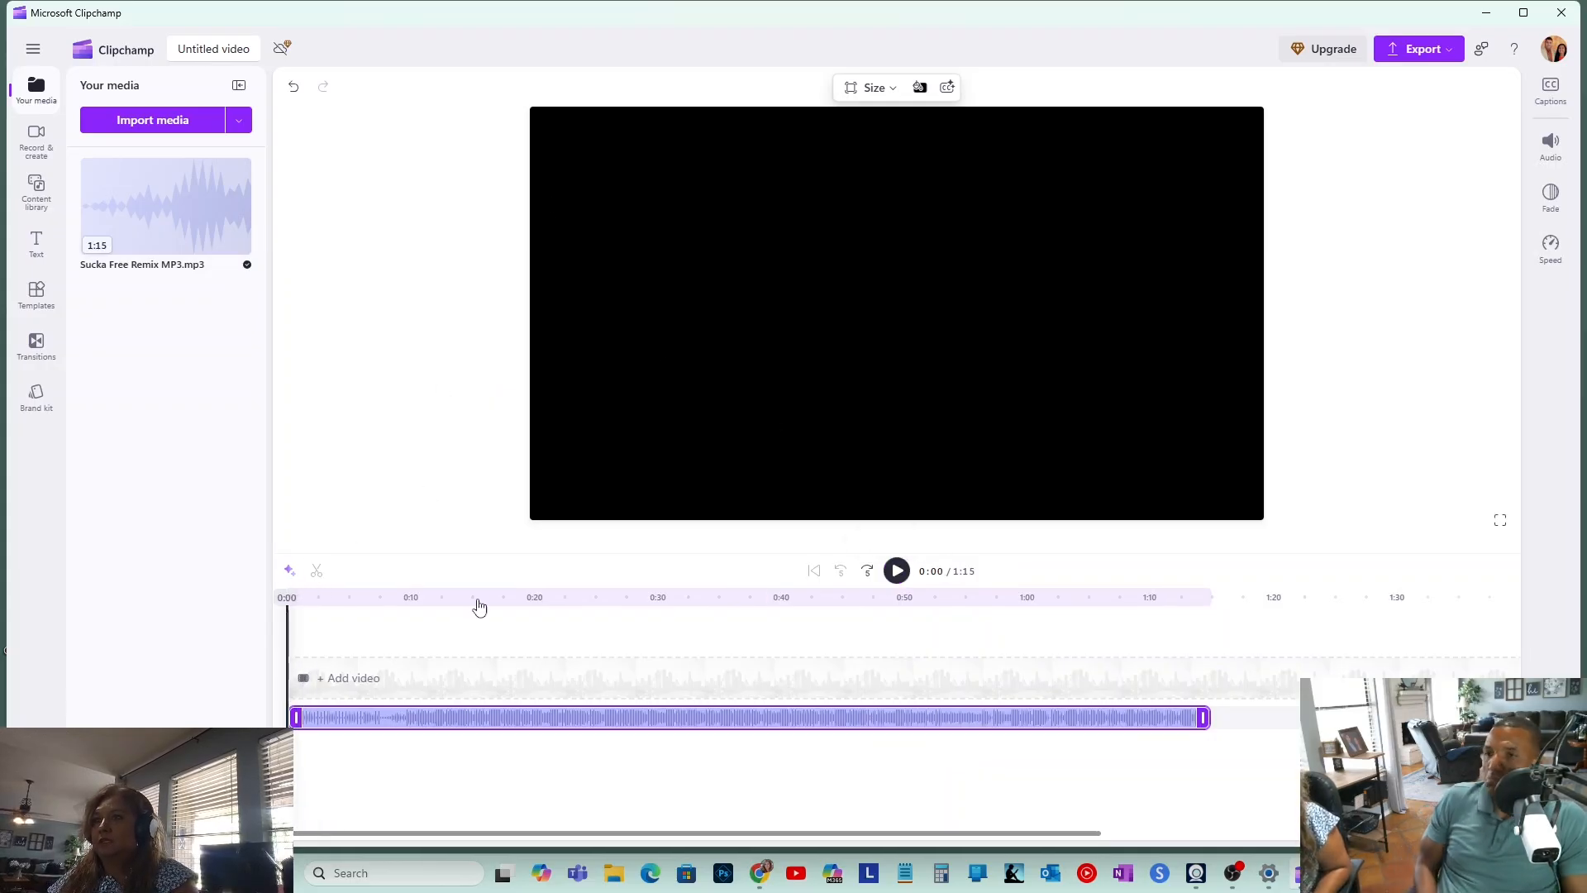
pyautogui.click(896, 572)
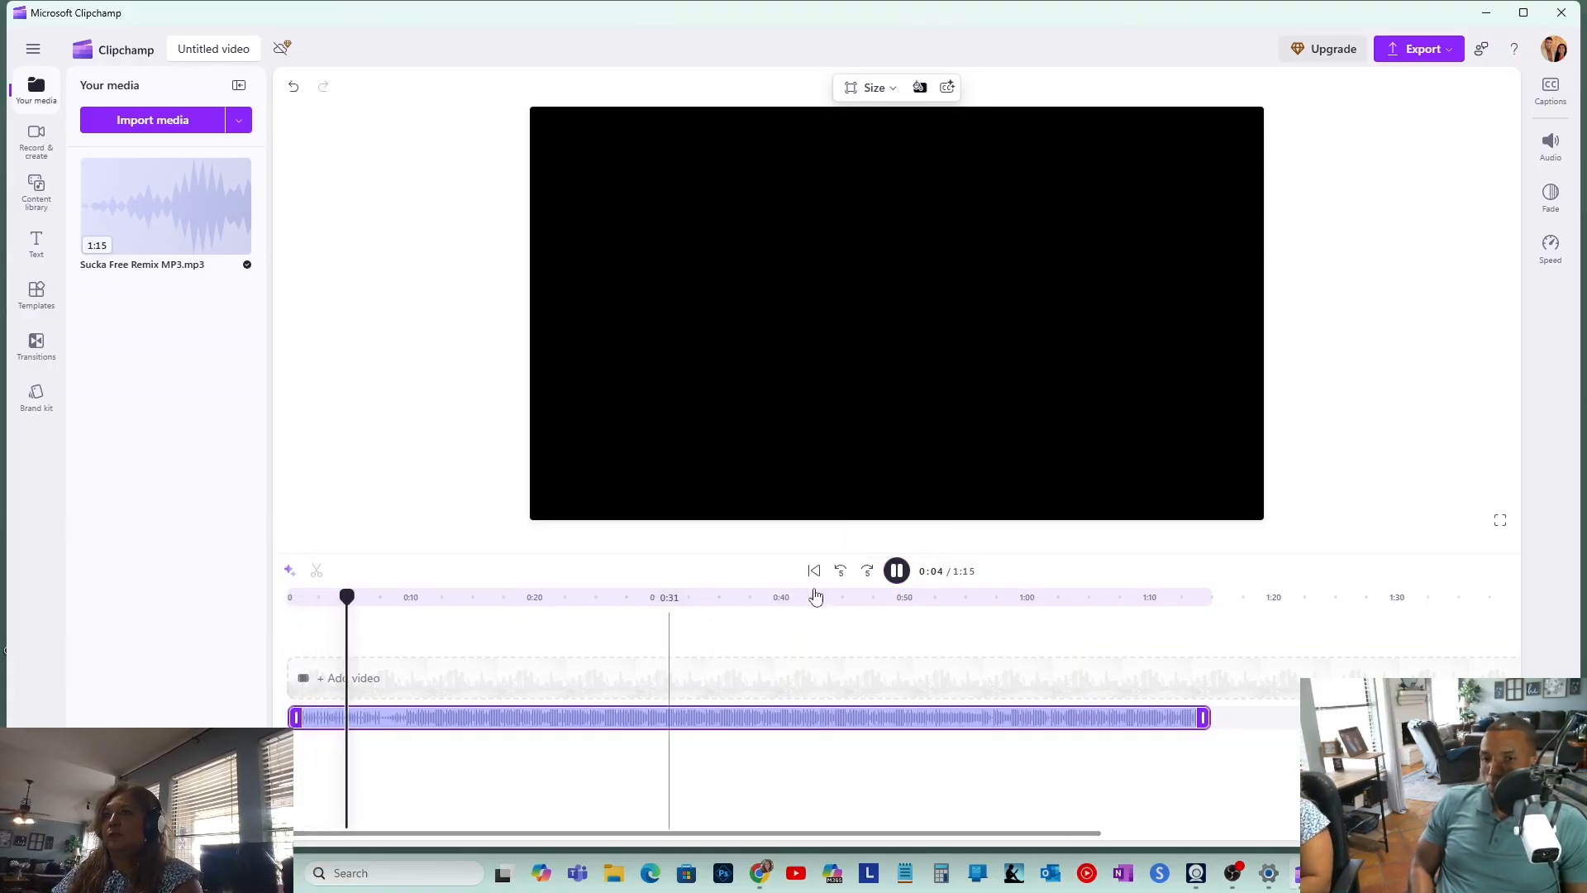
pyautogui.click(896, 571)
pyautogui.click(1562, 11)
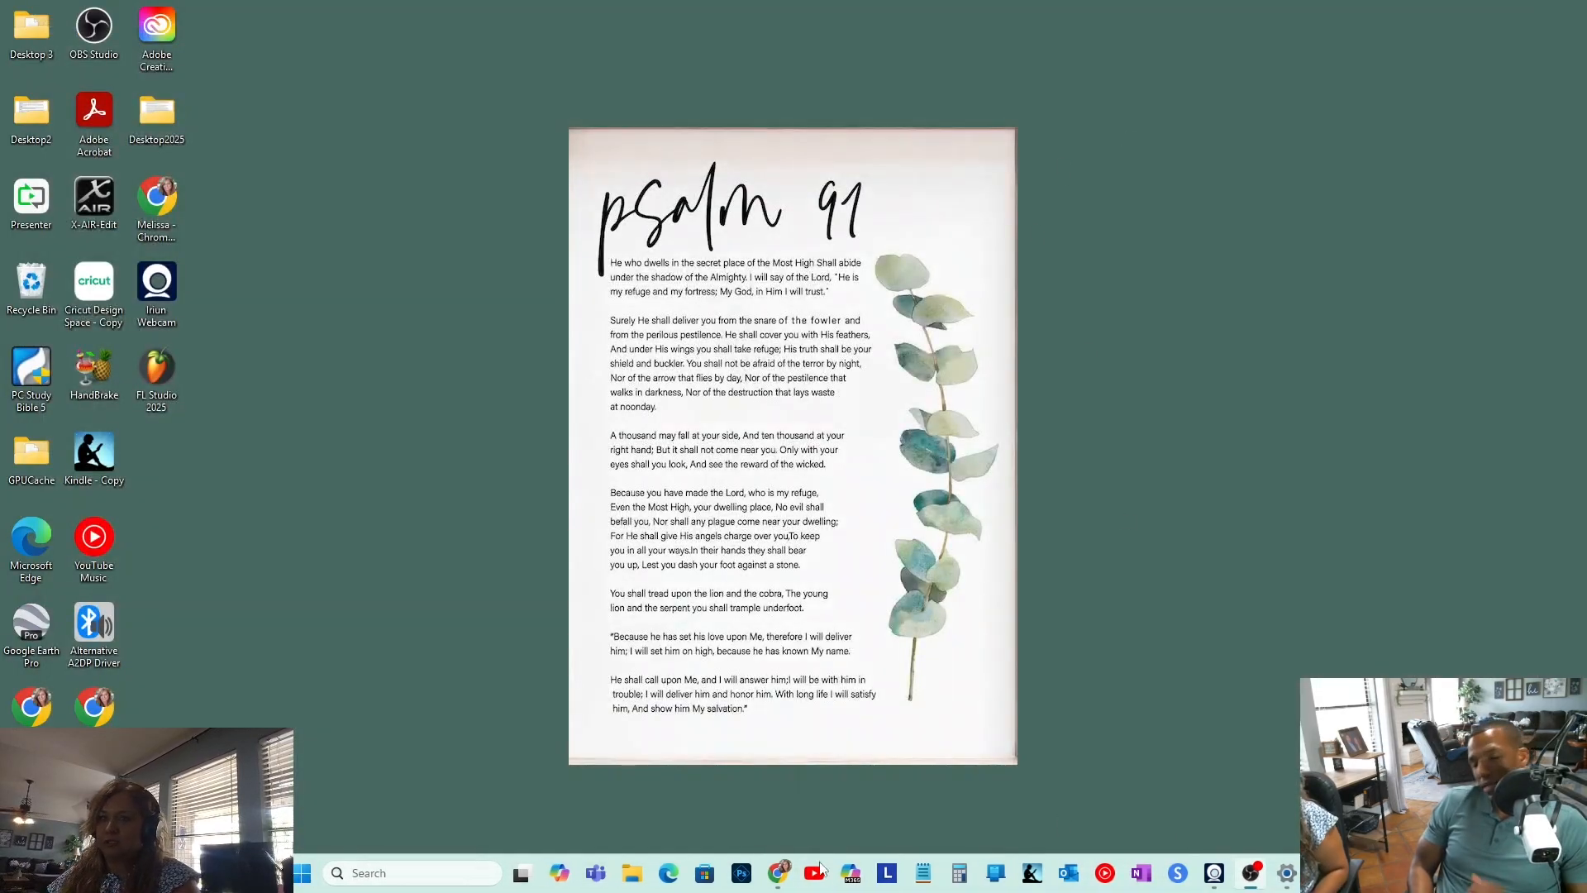
# - Switch to YouTube in Chrome and start a new video upload
pyautogui.click(778, 873)
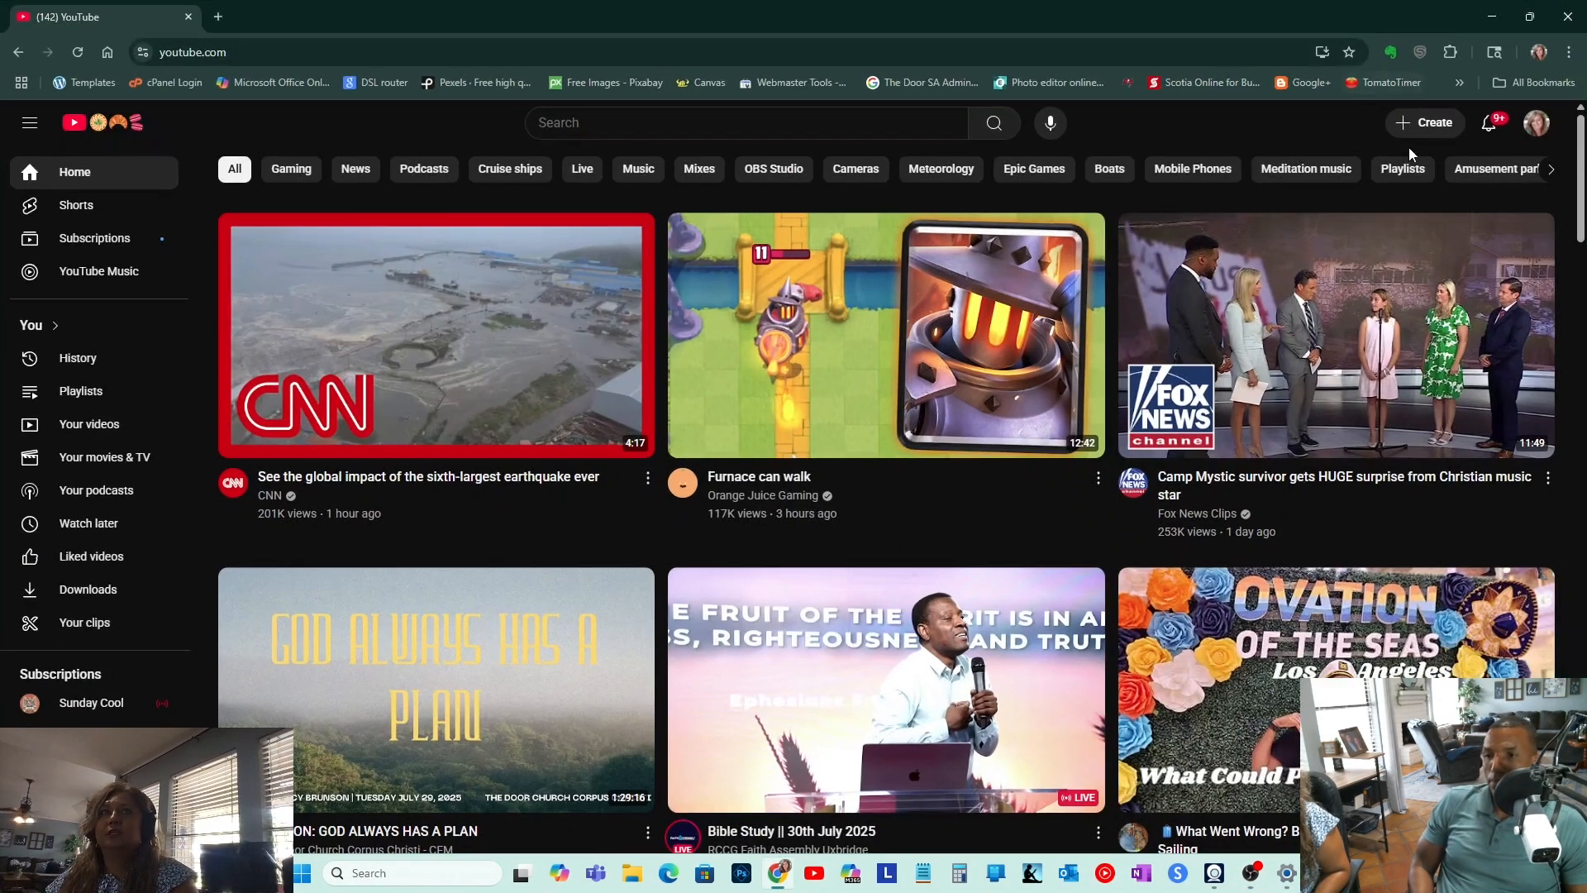
pyautogui.click(1423, 122)
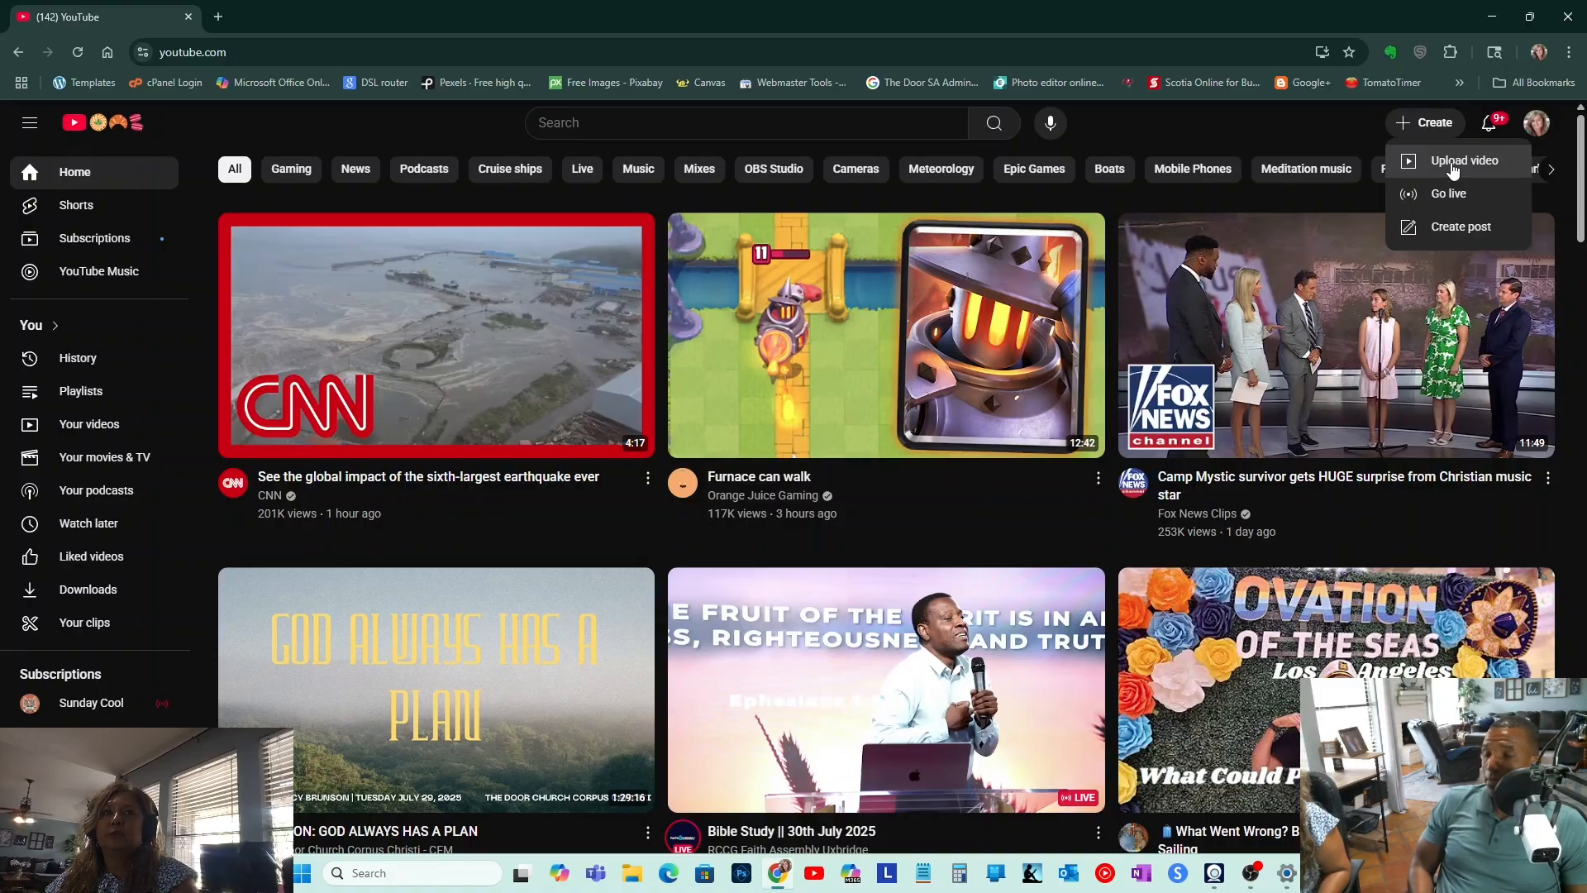
pyautogui.click(1453, 166)
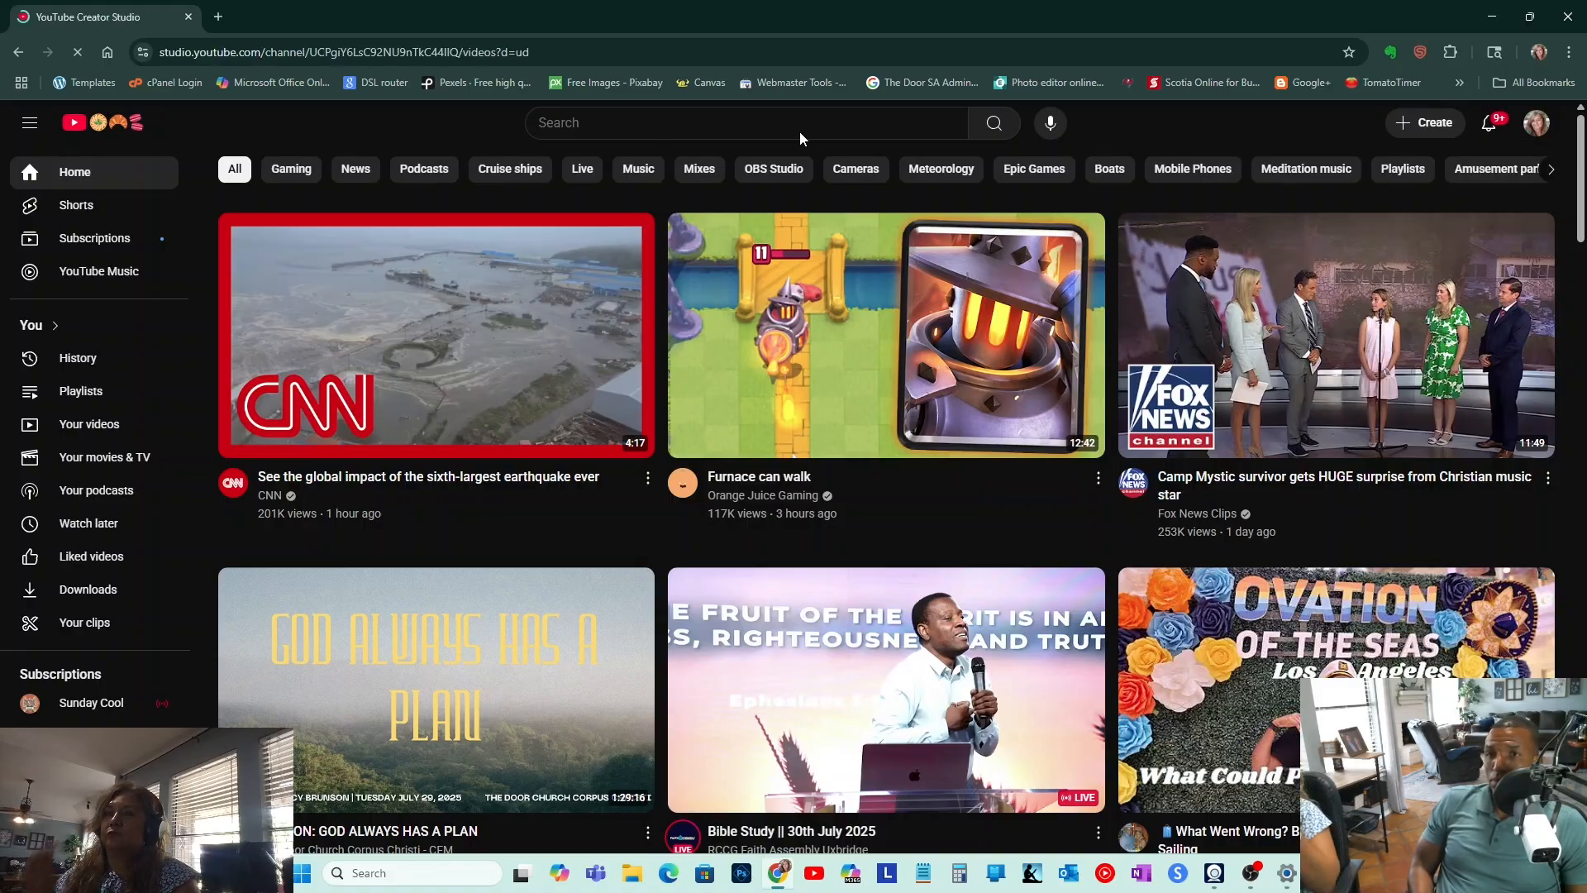